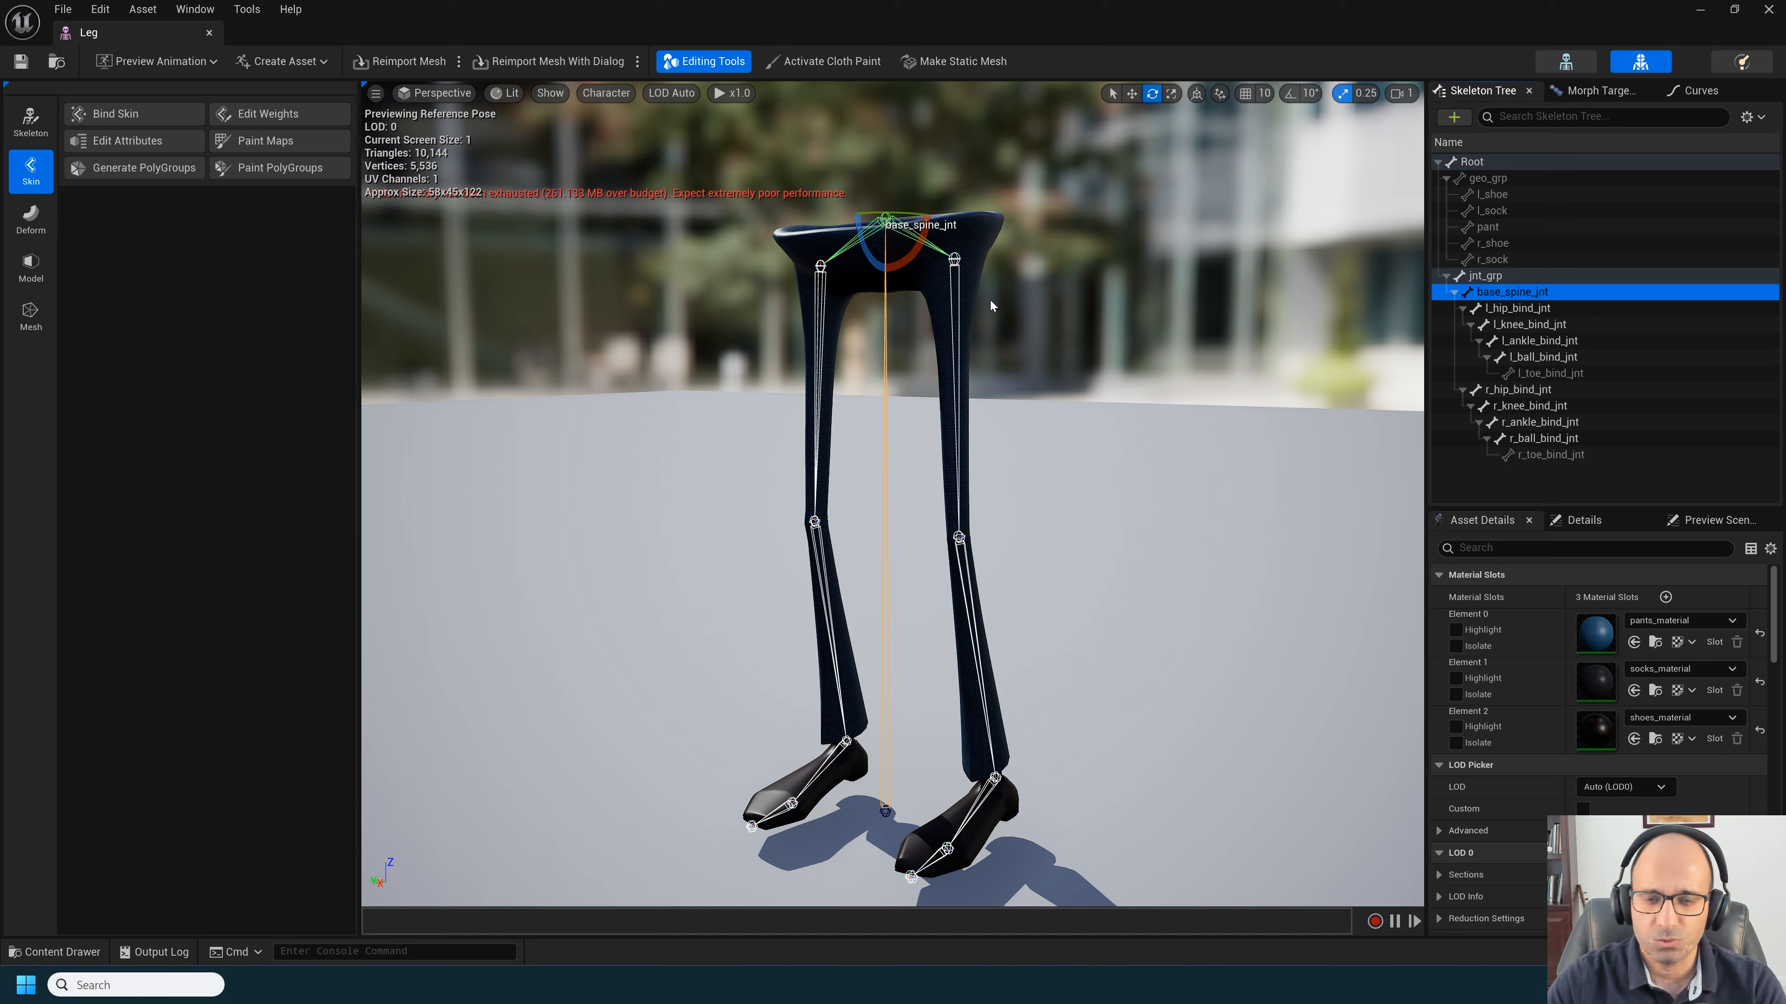
# Step: Examine the left-leg joints from hip to toe and the right hip joint in the Leg skeleton
pyautogui.click(1522, 310)
pyautogui.click(1524, 324)
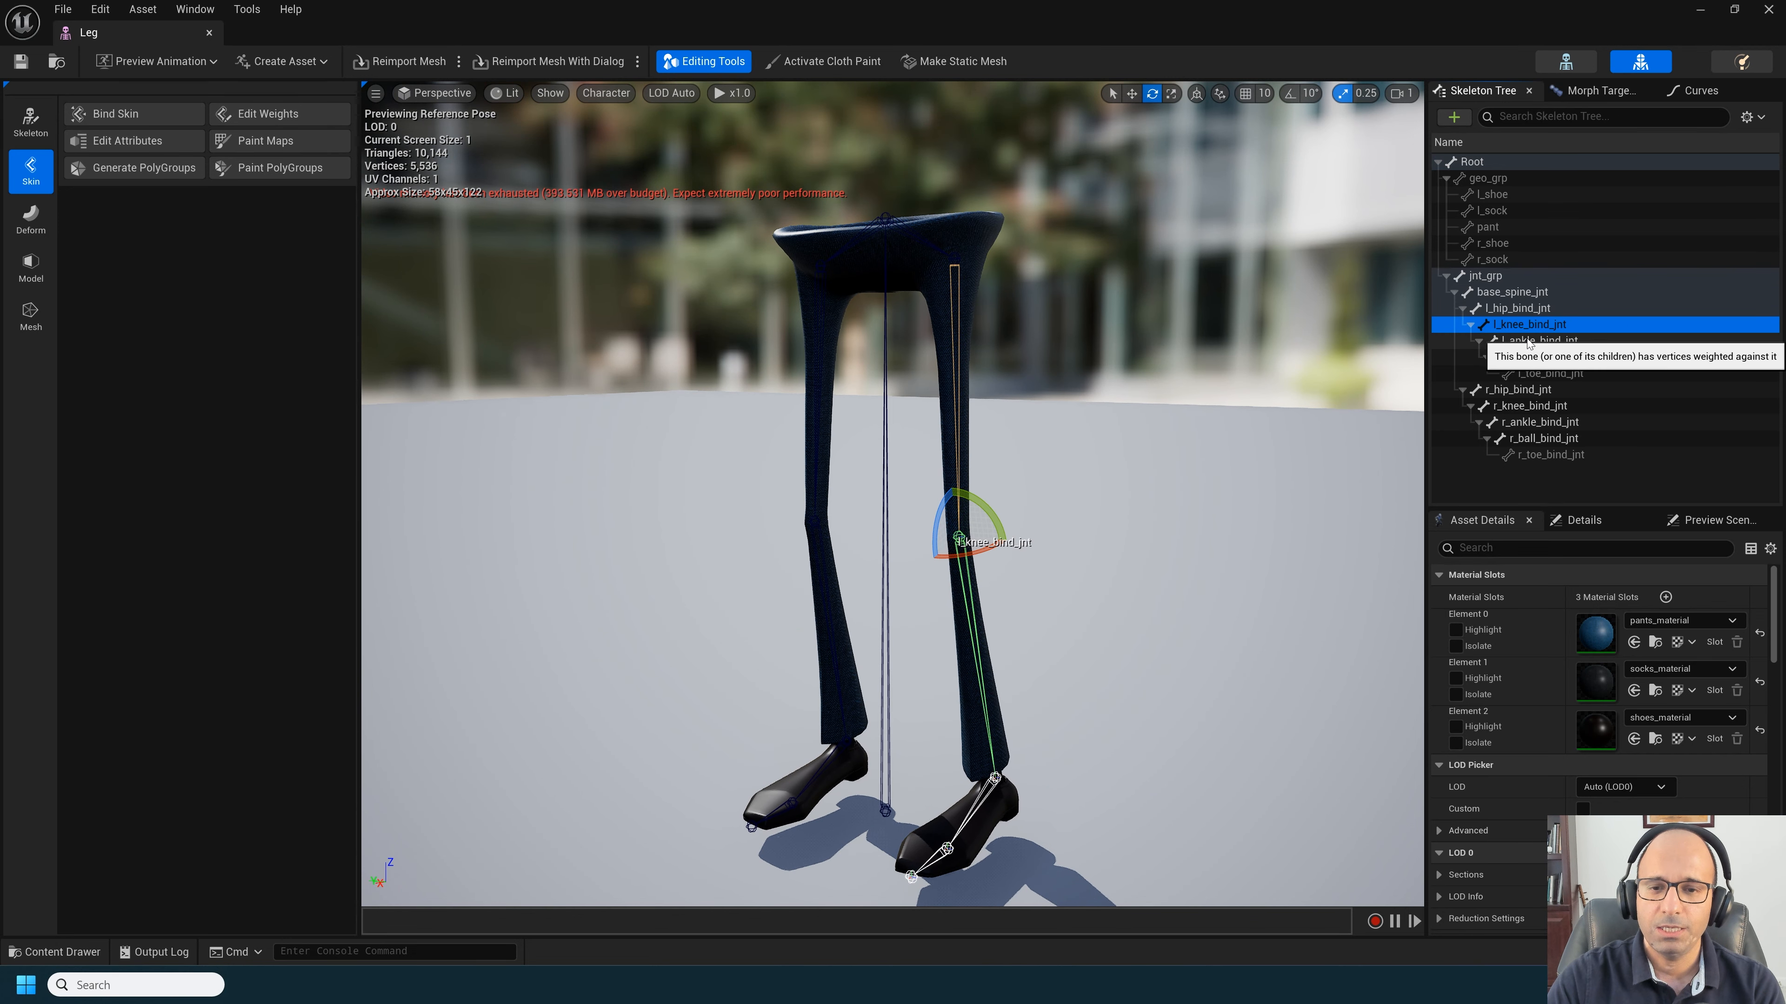
pyautogui.click(1529, 341)
pyautogui.click(1550, 358)
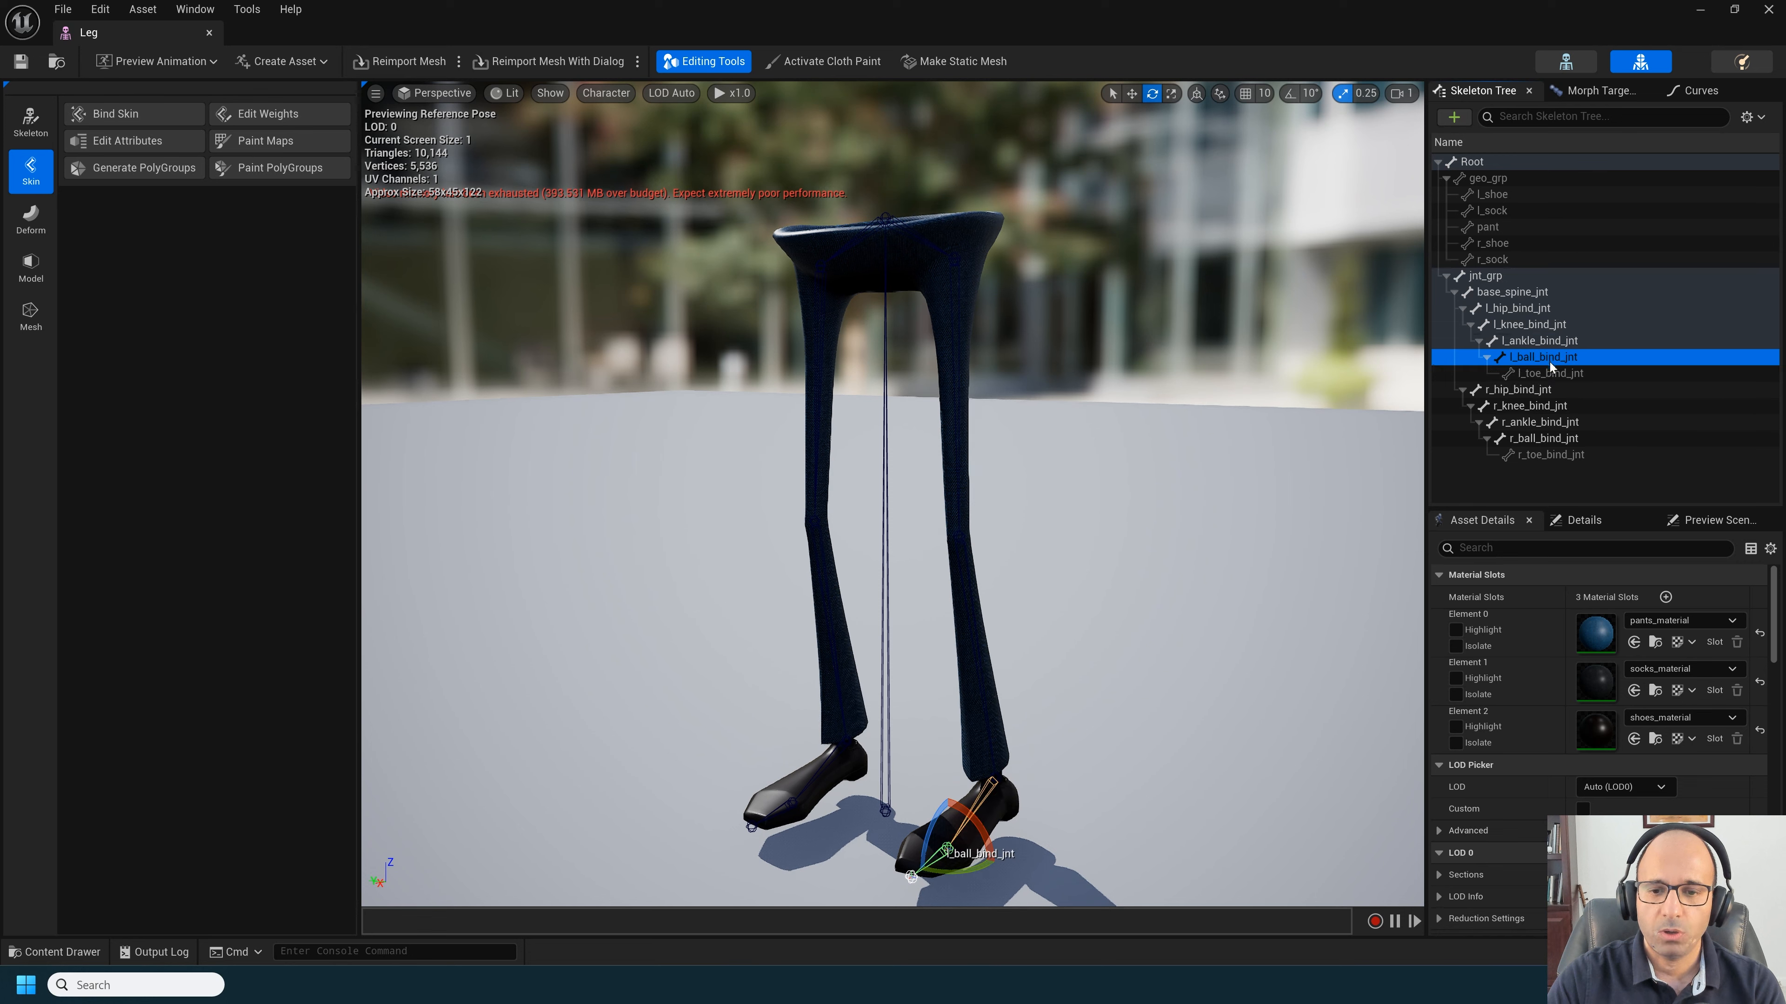
pyautogui.click(1551, 374)
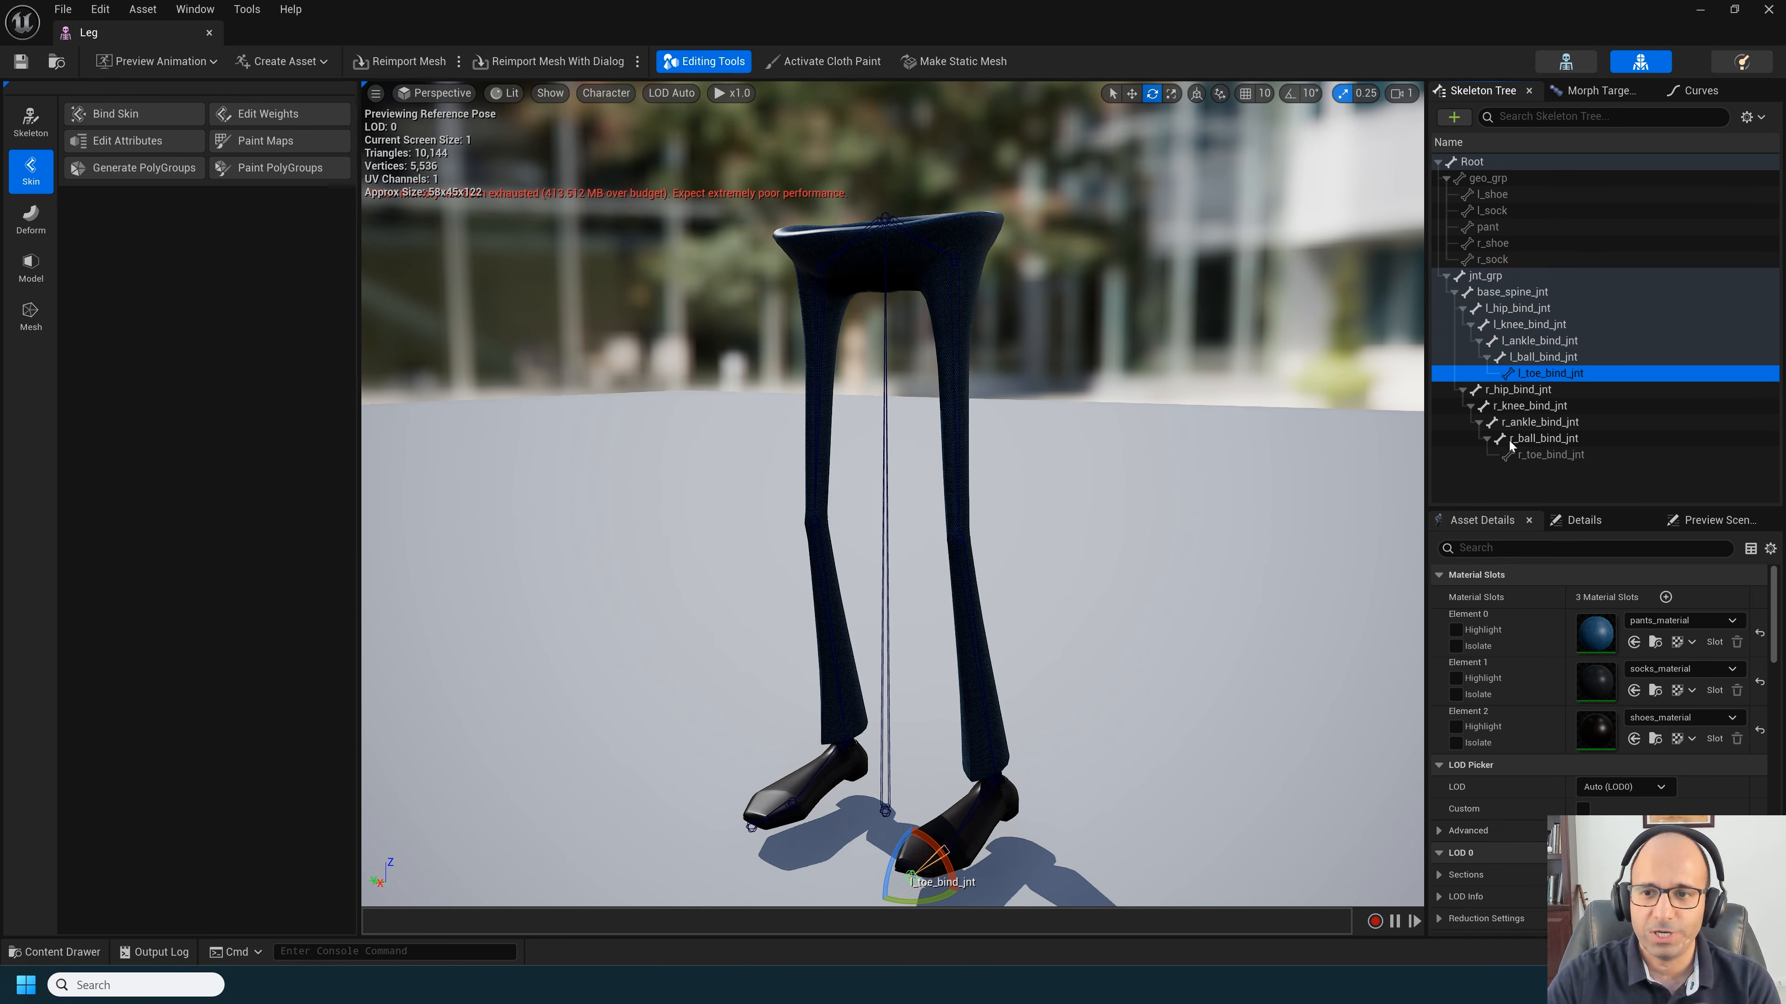
pyautogui.click(1494, 391)
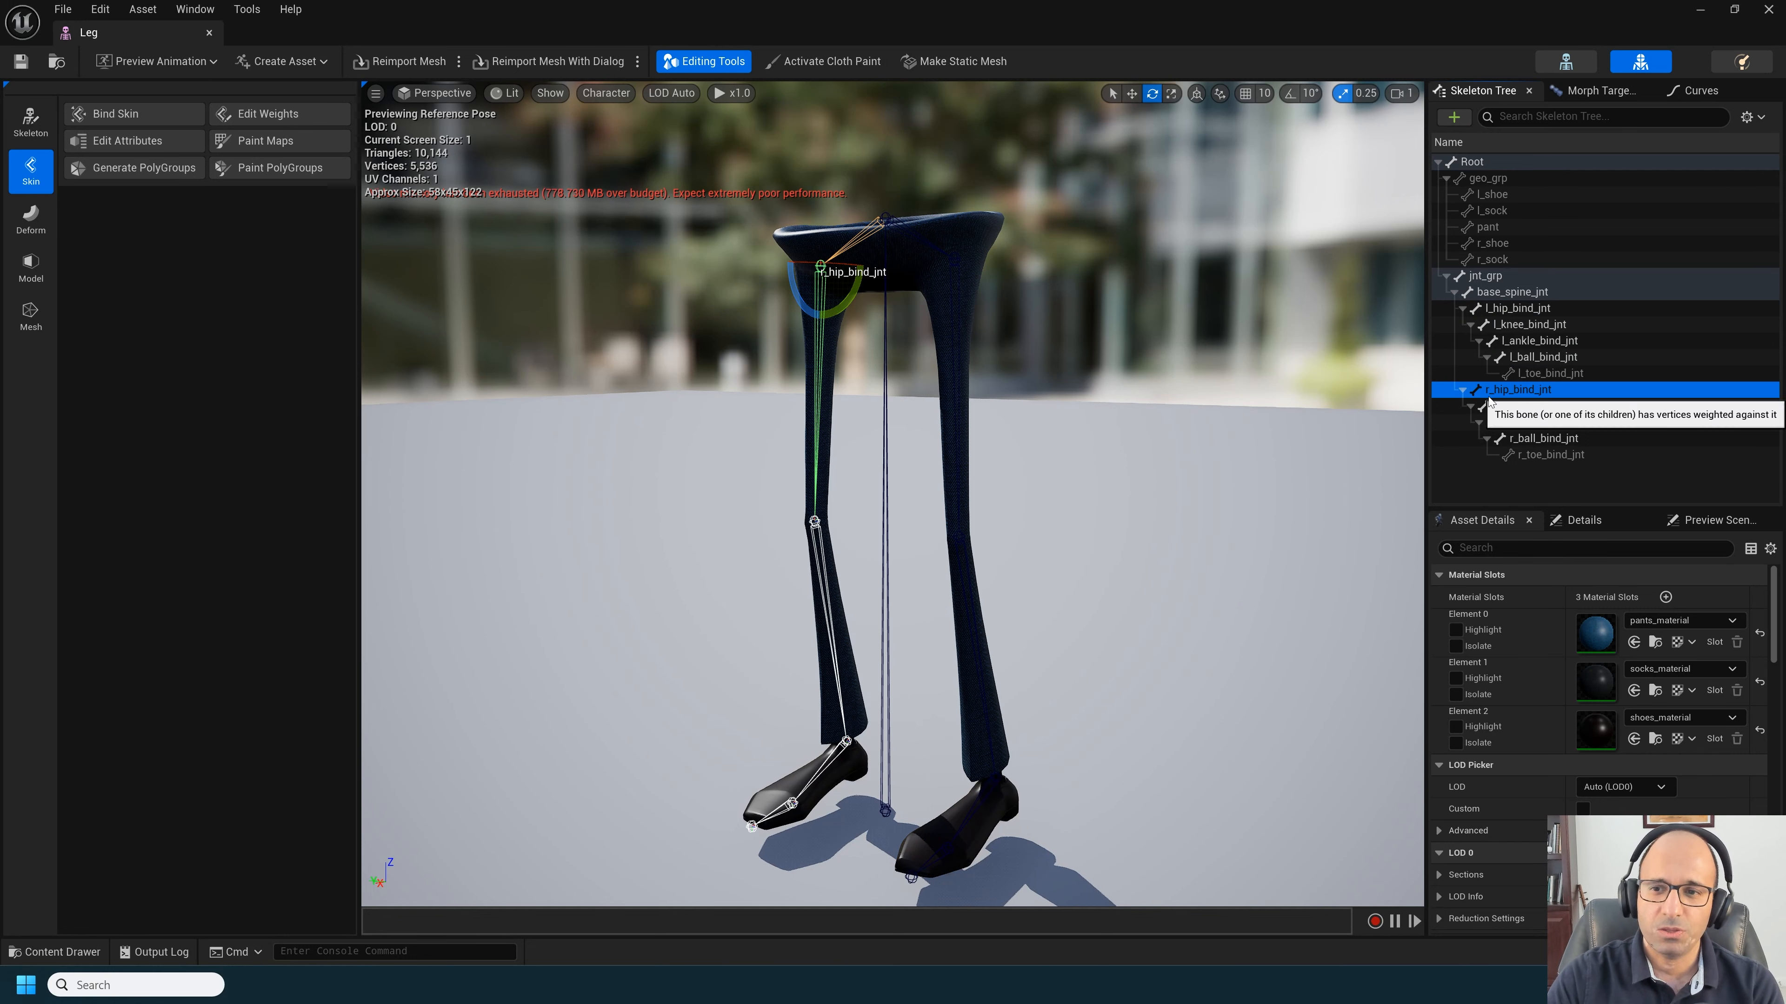
pyautogui.click(1463, 390)
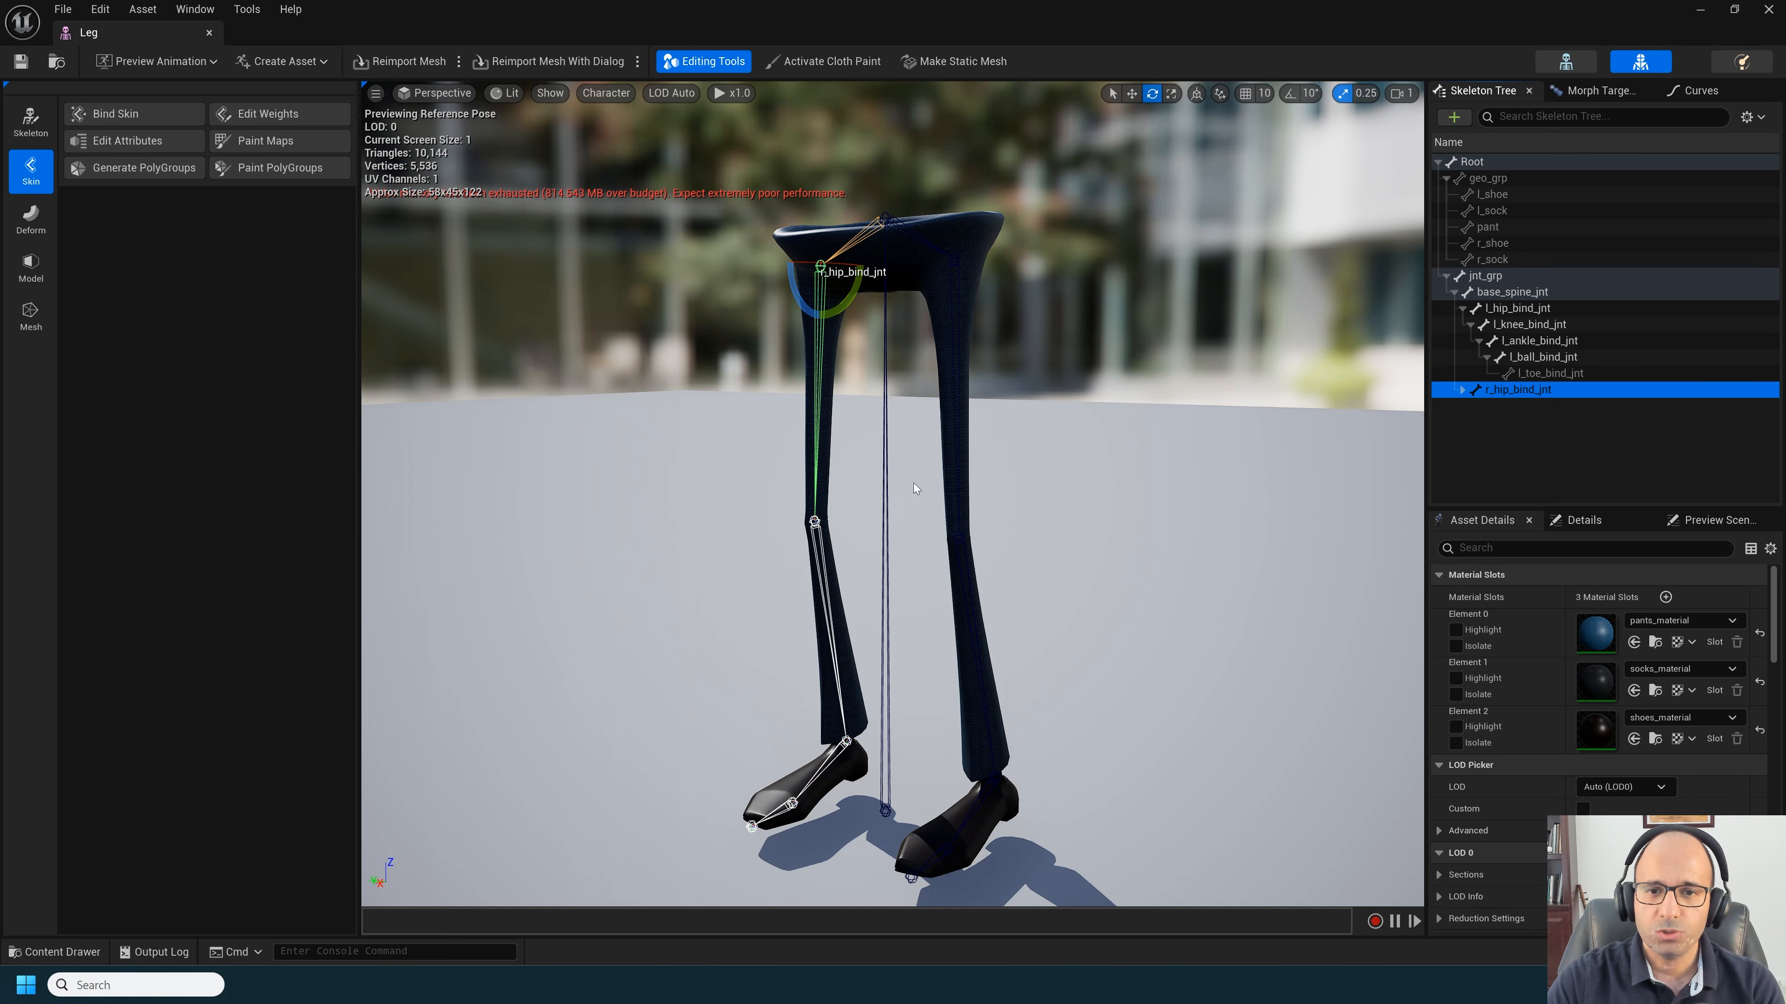
pyautogui.click(958, 350)
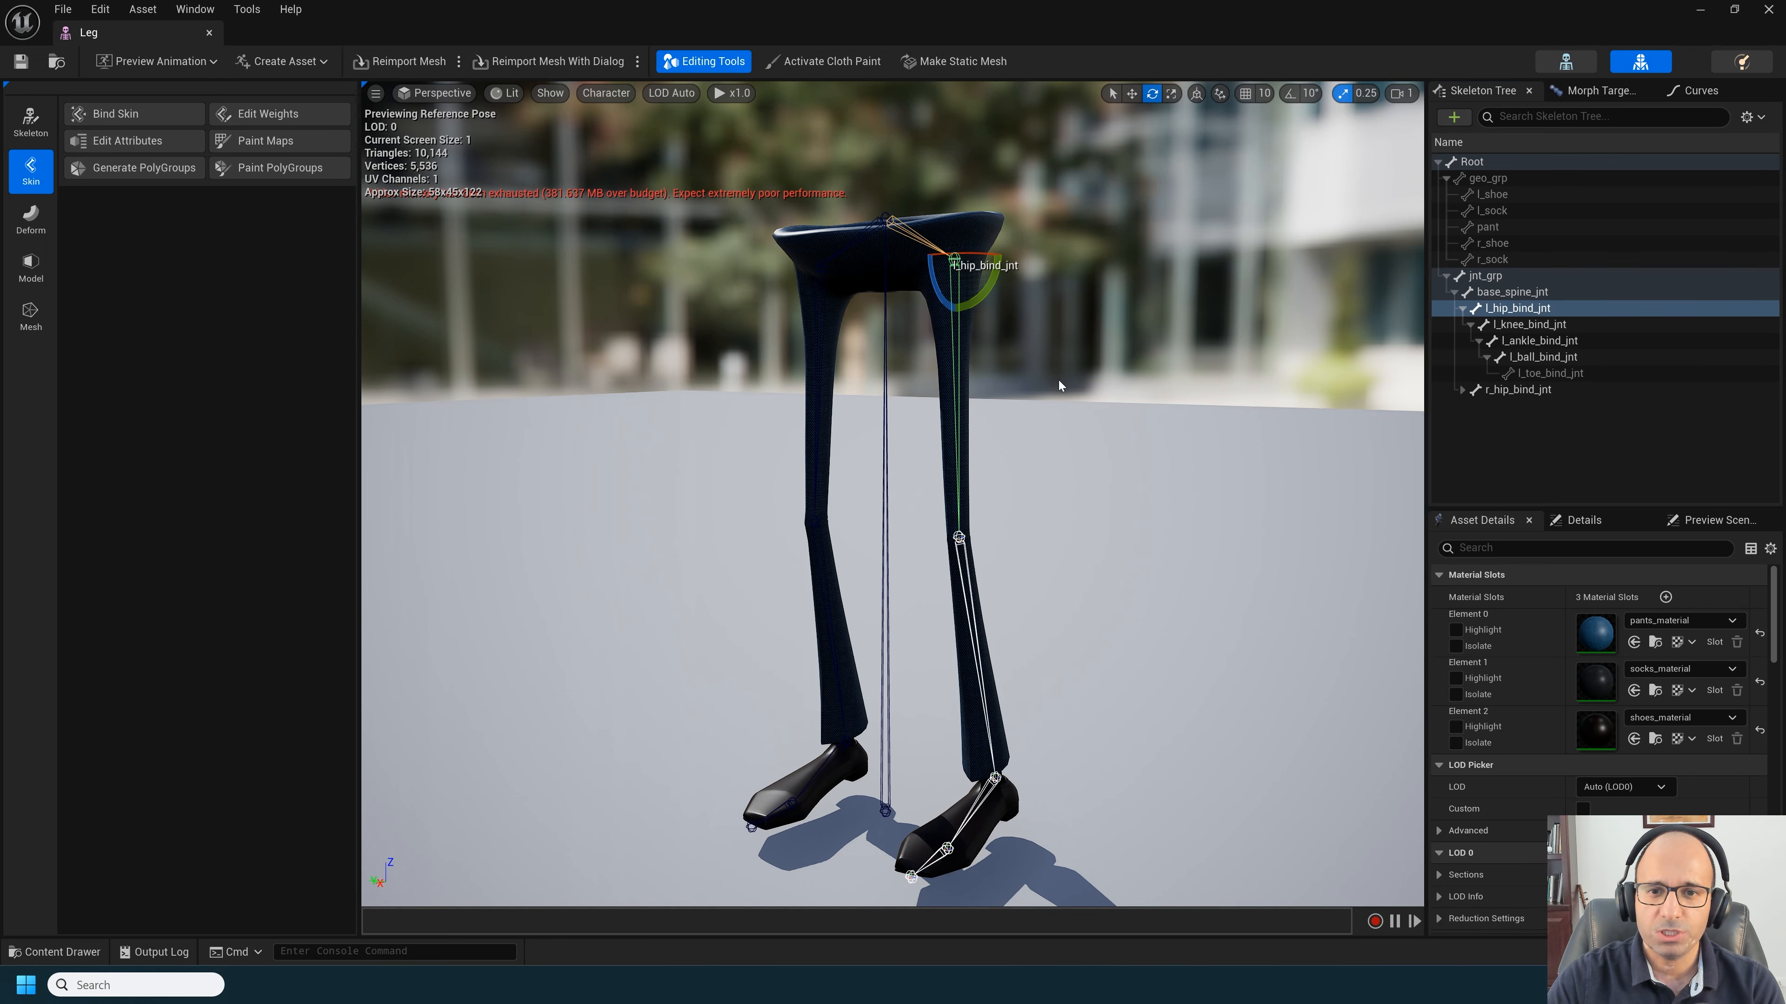
pyautogui.press('w')
# Step: Switch to Maya and examine the left leg's bind joints from the hip to the ball of the foot
pyautogui.keyDown('alt'); pyautogui.moveTo(1061, 386); pyautogui.dragTo(989, 768); pyautogui.keyUp('alt')
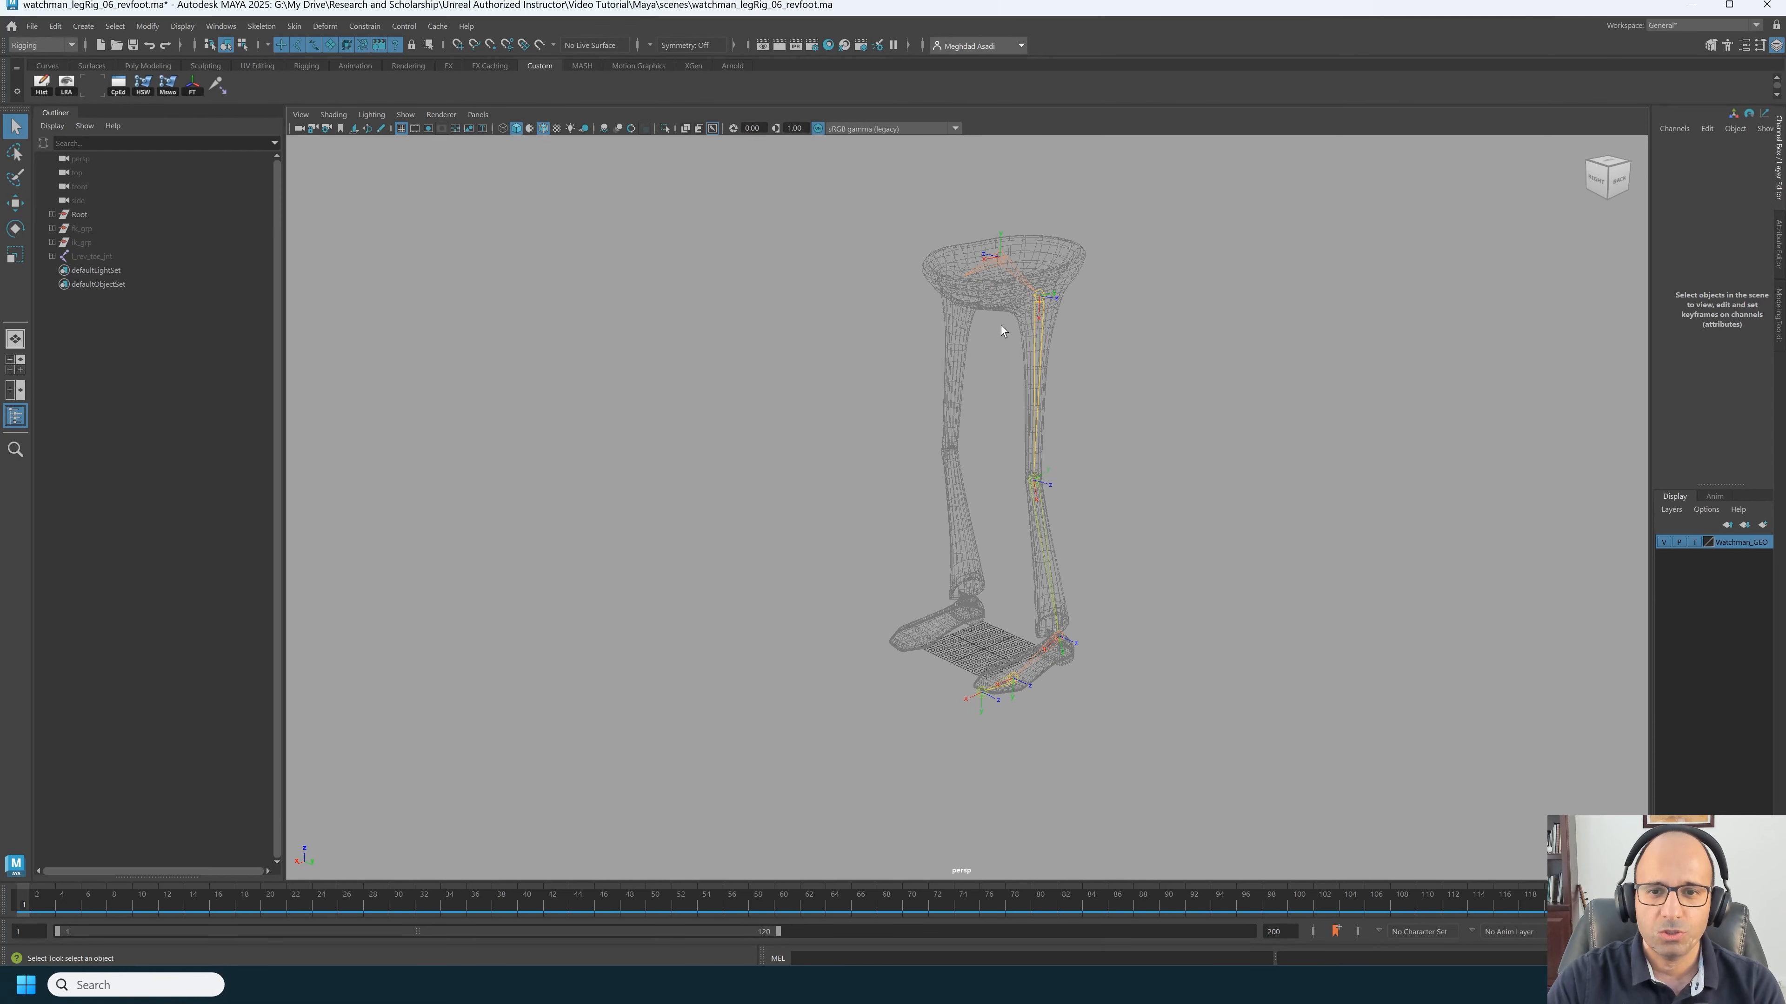
pyautogui.keyDown('alt'); pyautogui.moveTo(987, 376); pyautogui.dragTo(1419, 355, button='right'); pyautogui.keyUp('alt')
pyautogui.keyDown('alt'); pyautogui.moveTo(993, 219); pyautogui.dragTo(814, 442, button='middle'); pyautogui.keyUp('alt')
pyautogui.keyDown('alt'); pyautogui.moveTo(815, 443); pyautogui.dragTo(987, 430, button='right'); pyautogui.keyUp('alt')
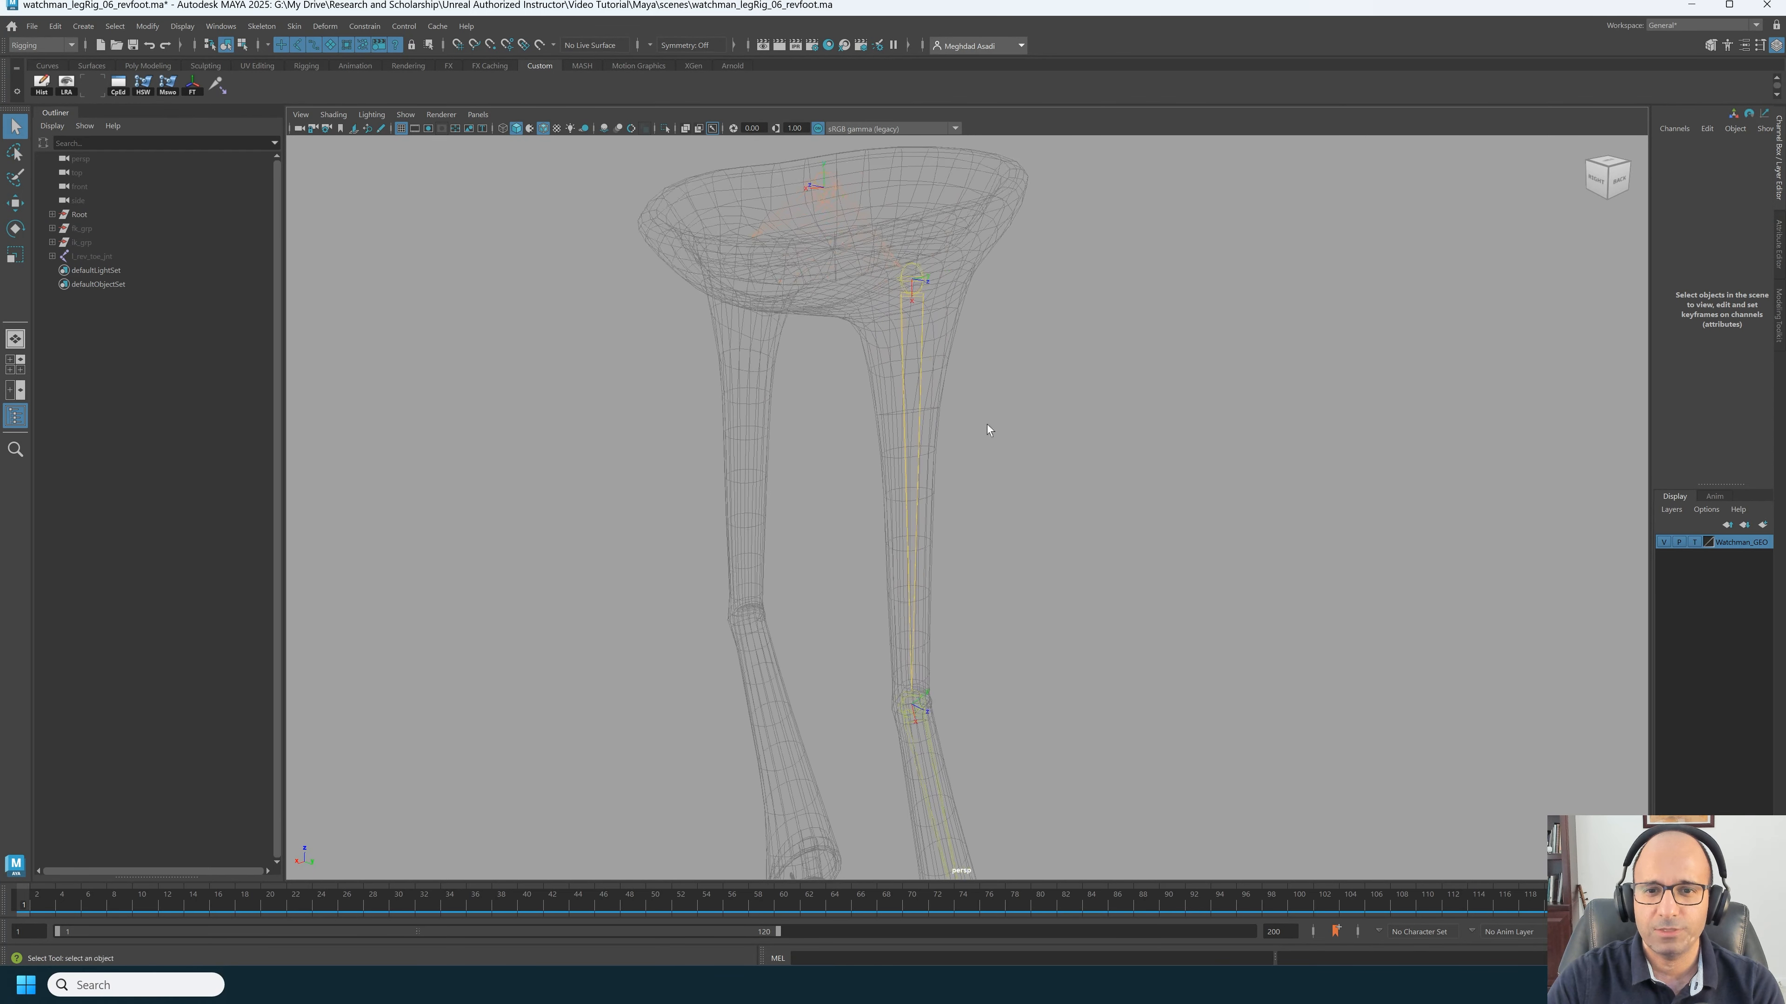
pyautogui.click(921, 327)
pyautogui.keyDown('alt'); pyautogui.moveTo(921, 326); pyautogui.dragTo(815, 318); pyautogui.keyUp('alt')
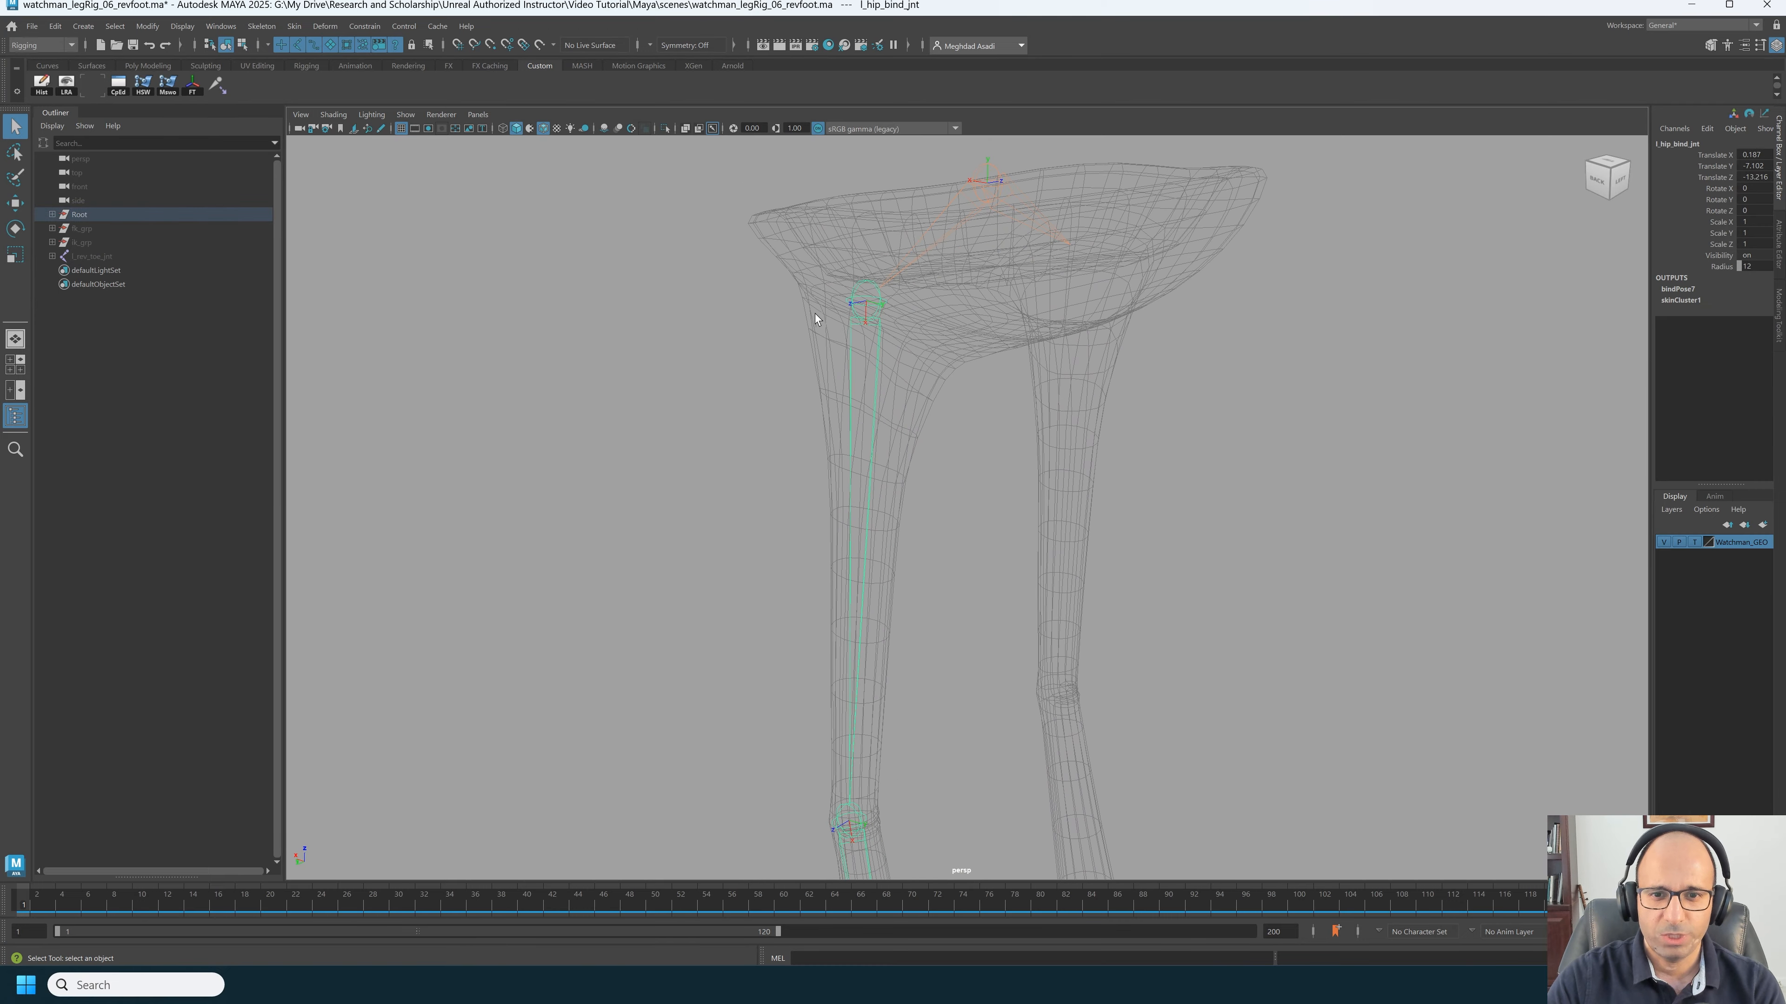
pyautogui.keyDown('alt'); pyautogui.moveTo(711, 554); pyautogui.dragTo(769, 503); pyautogui.keyUp('alt')
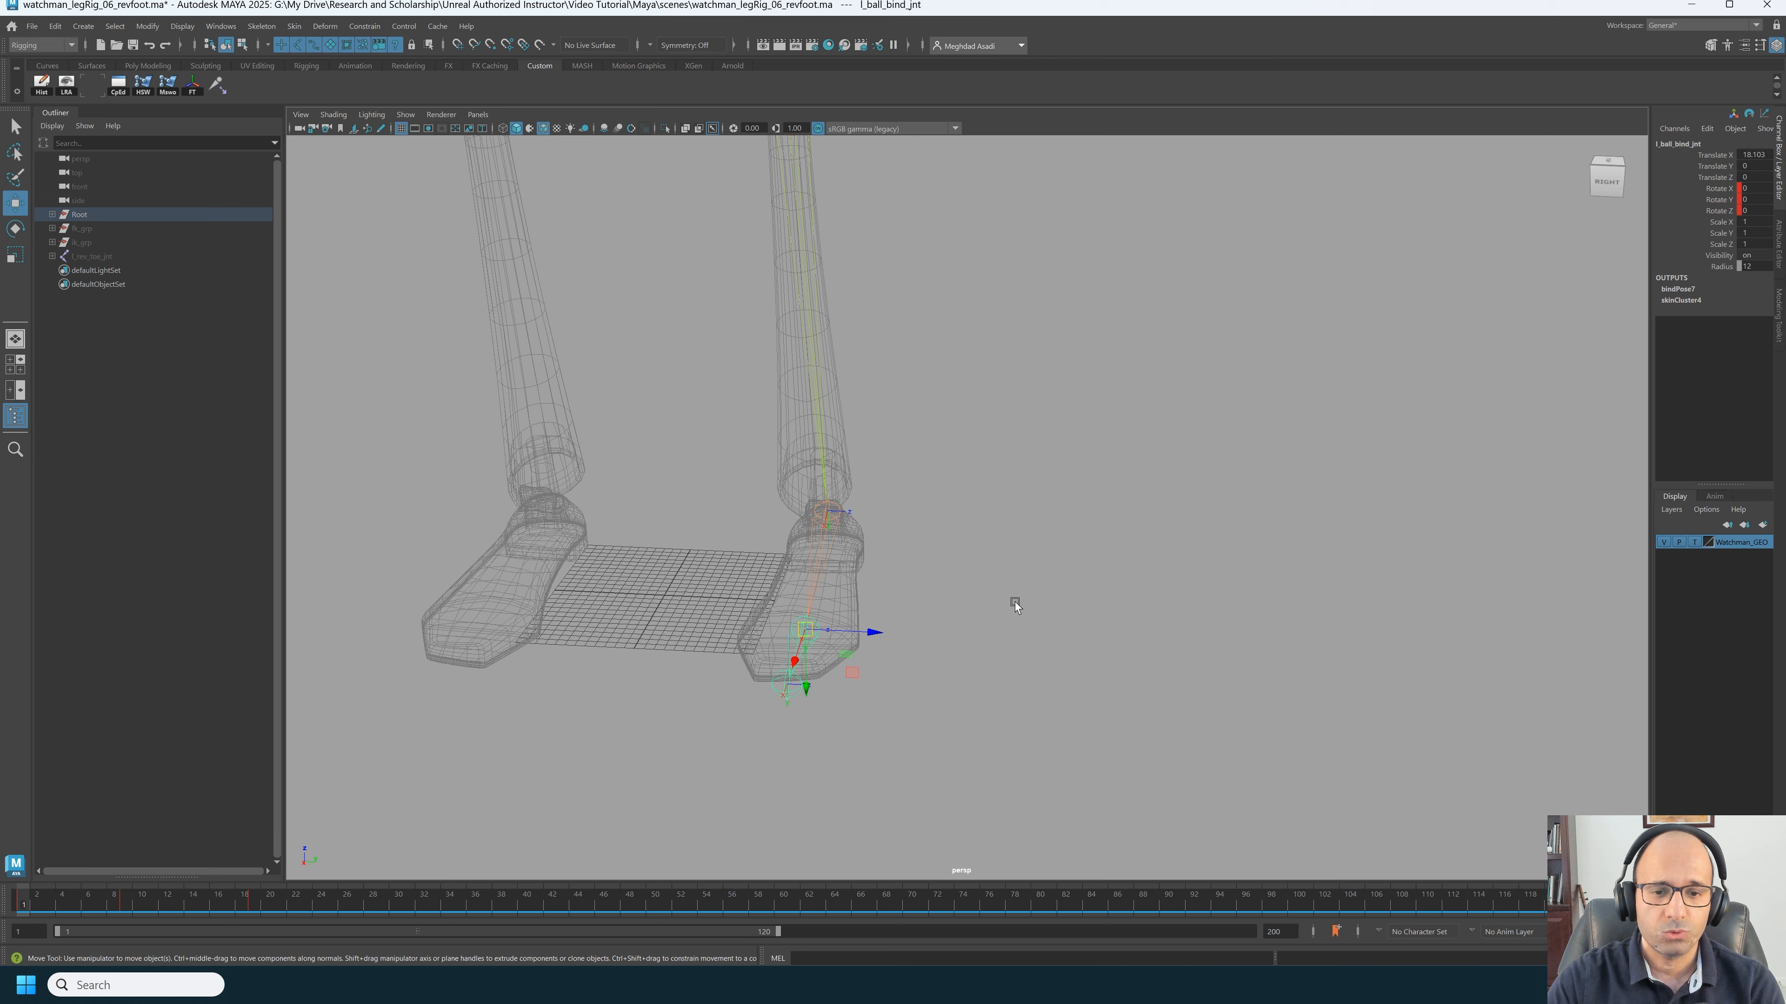
pyautogui.keyDown('alt'); pyautogui.moveTo(1015, 605); pyautogui.dragTo(913, 617); pyautogui.keyUp('alt')
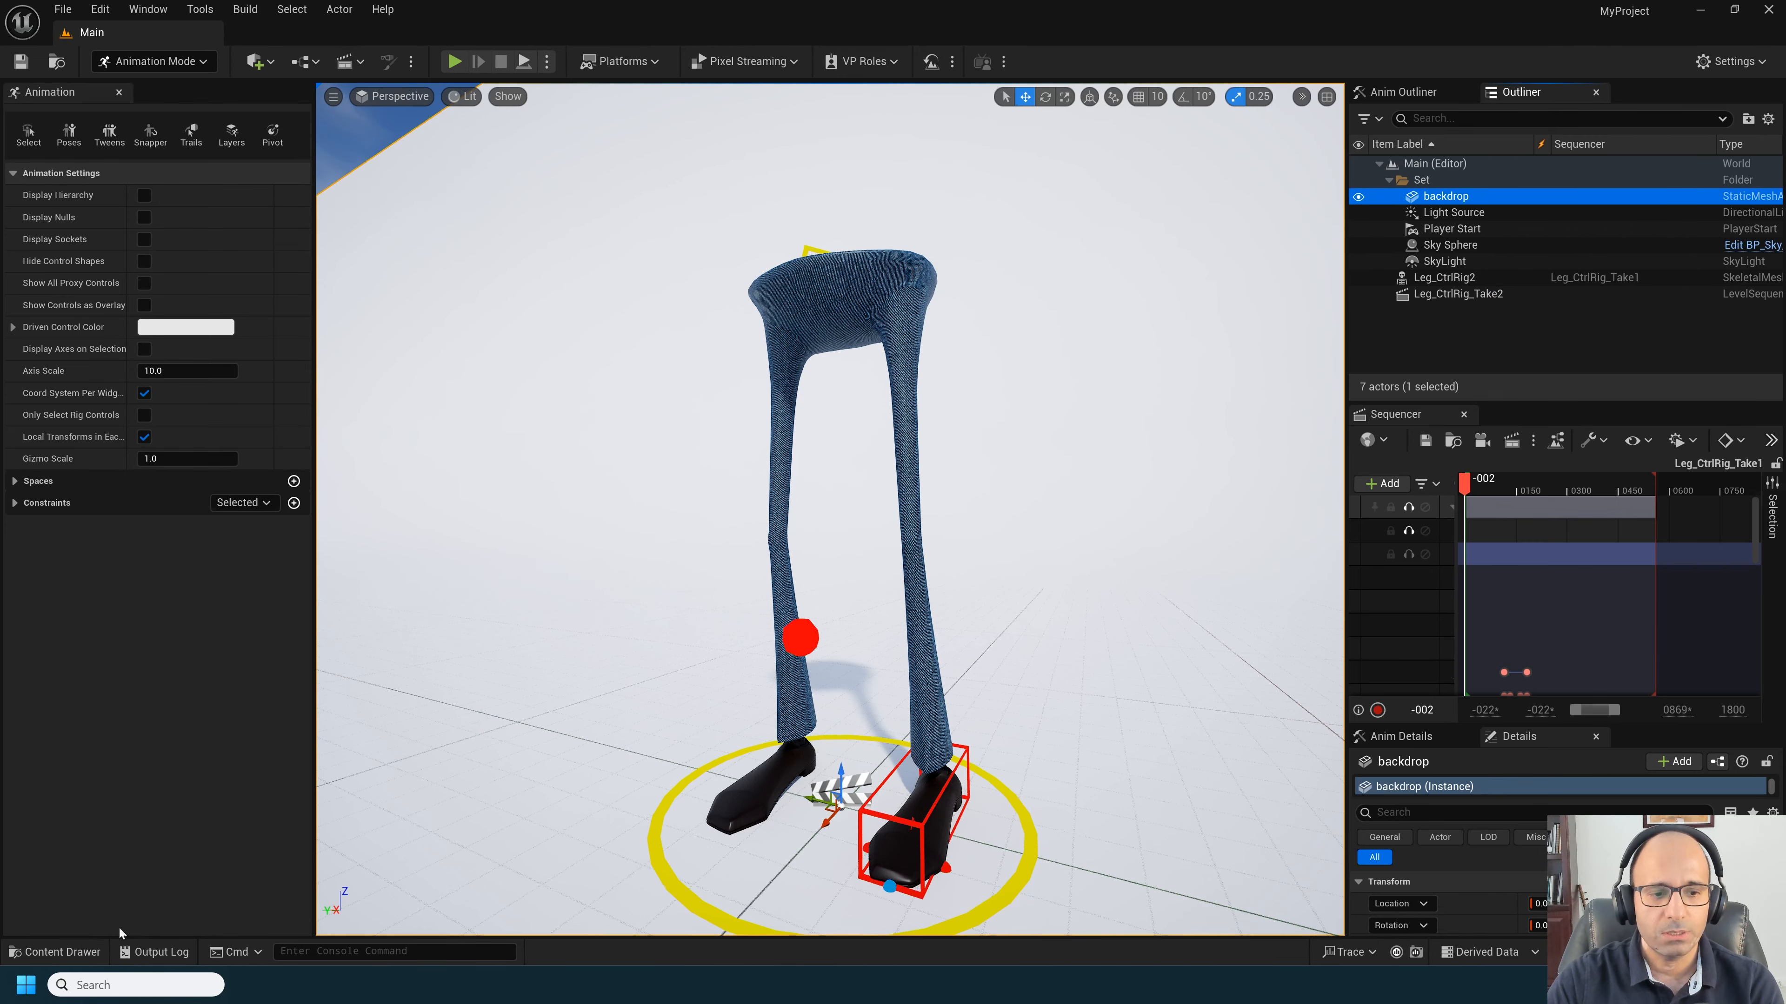
# Step: Switch to the Unreal project, create a Control Rig from the Leg skeletal mesh, name it Leg_CtrlRig_Tutorial, and open it
pyautogui.click(56, 952)
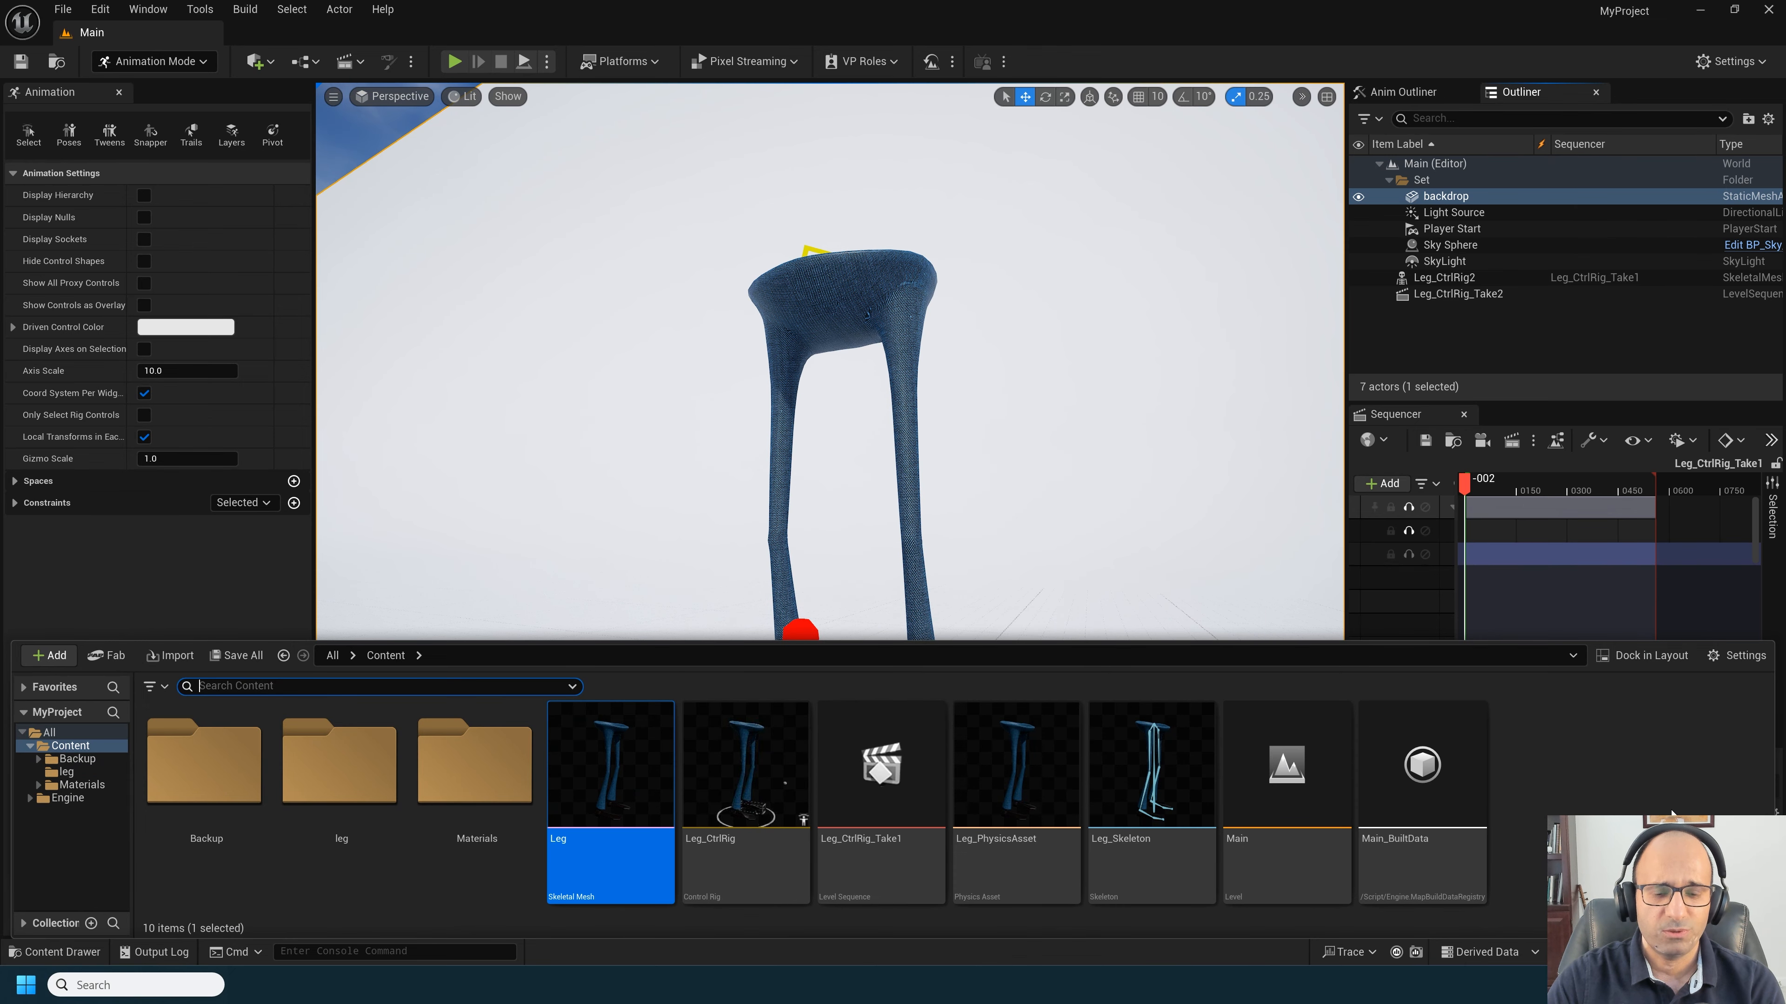
pyautogui.rightClick(636, 763)
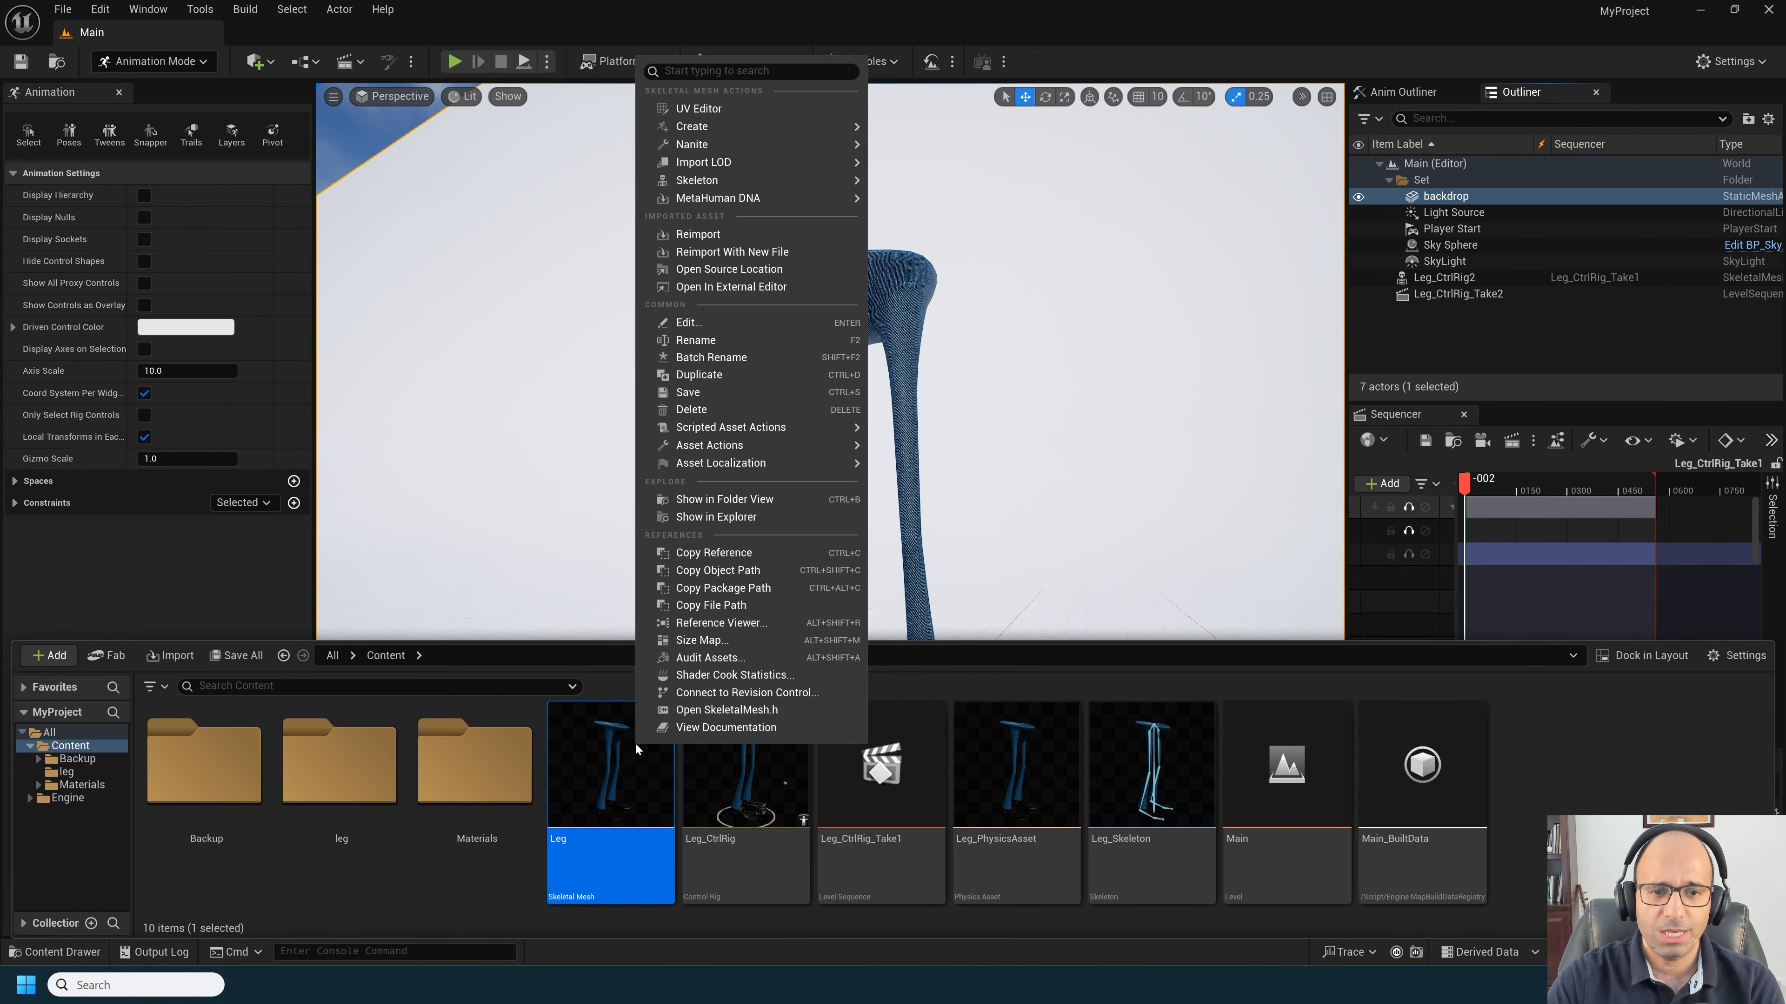
pyautogui.moveTo(784, 146)
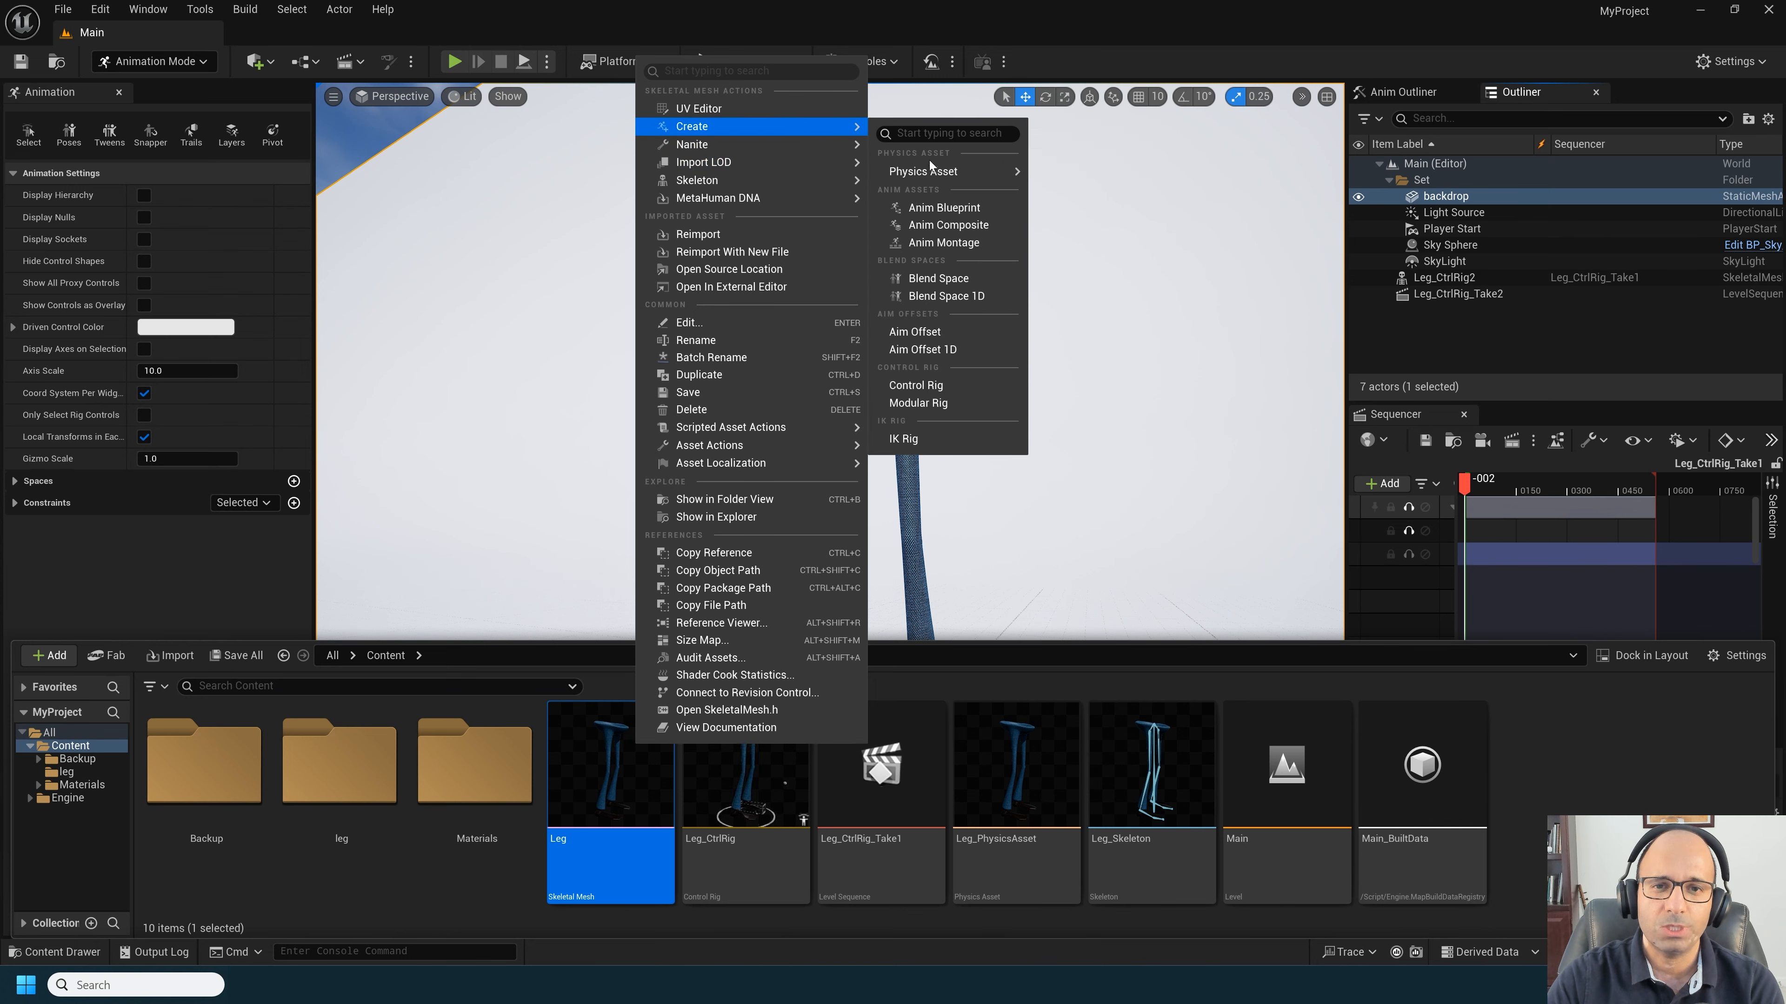
pyautogui.click(951, 387)
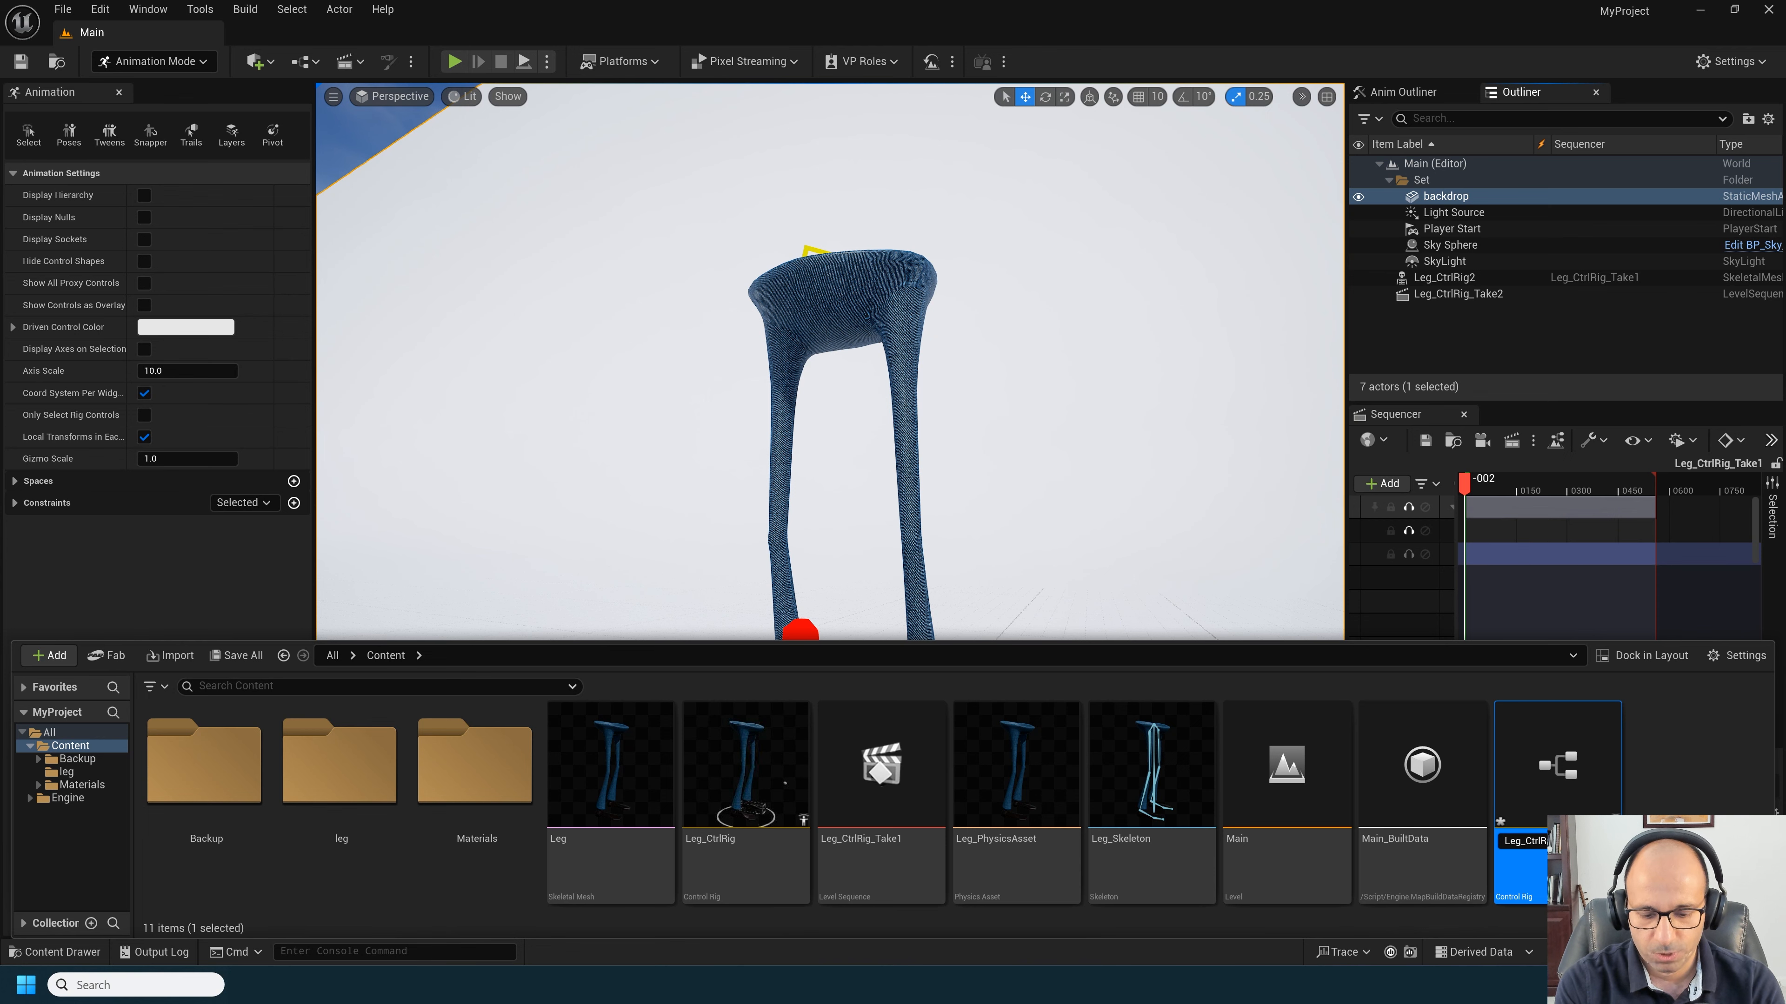
pyautogui.press('Return')
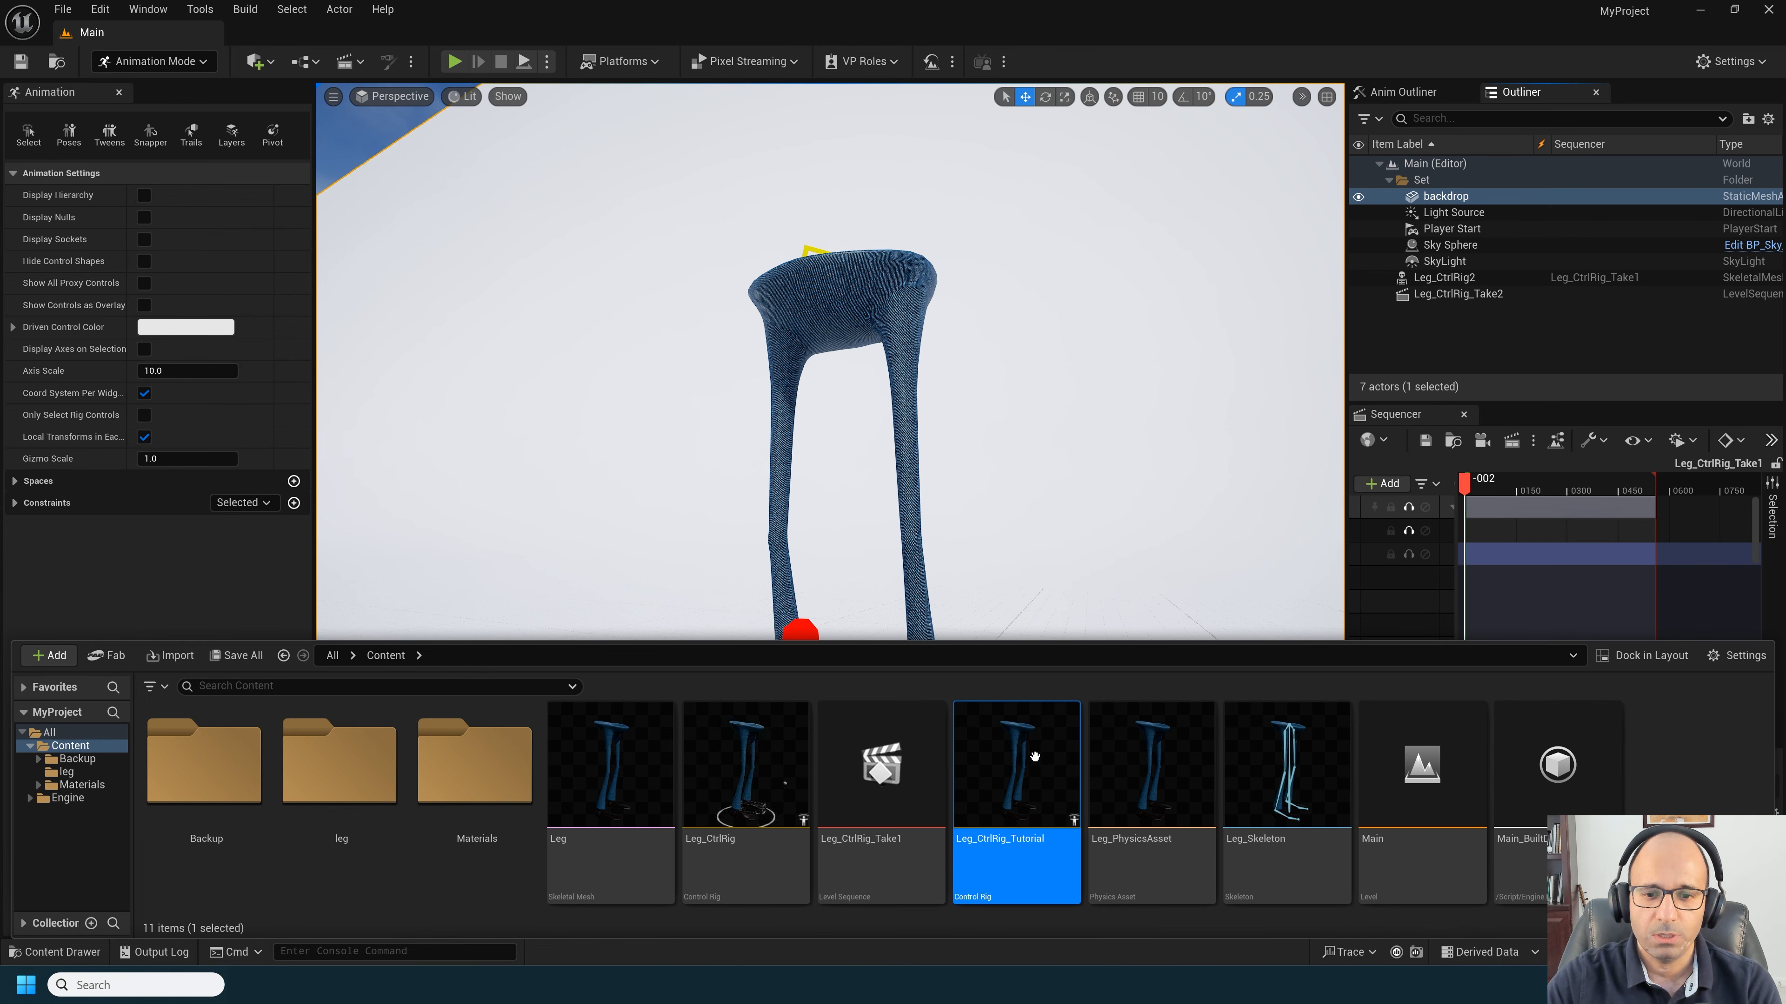
pyautogui.doubleClick(992, 779)
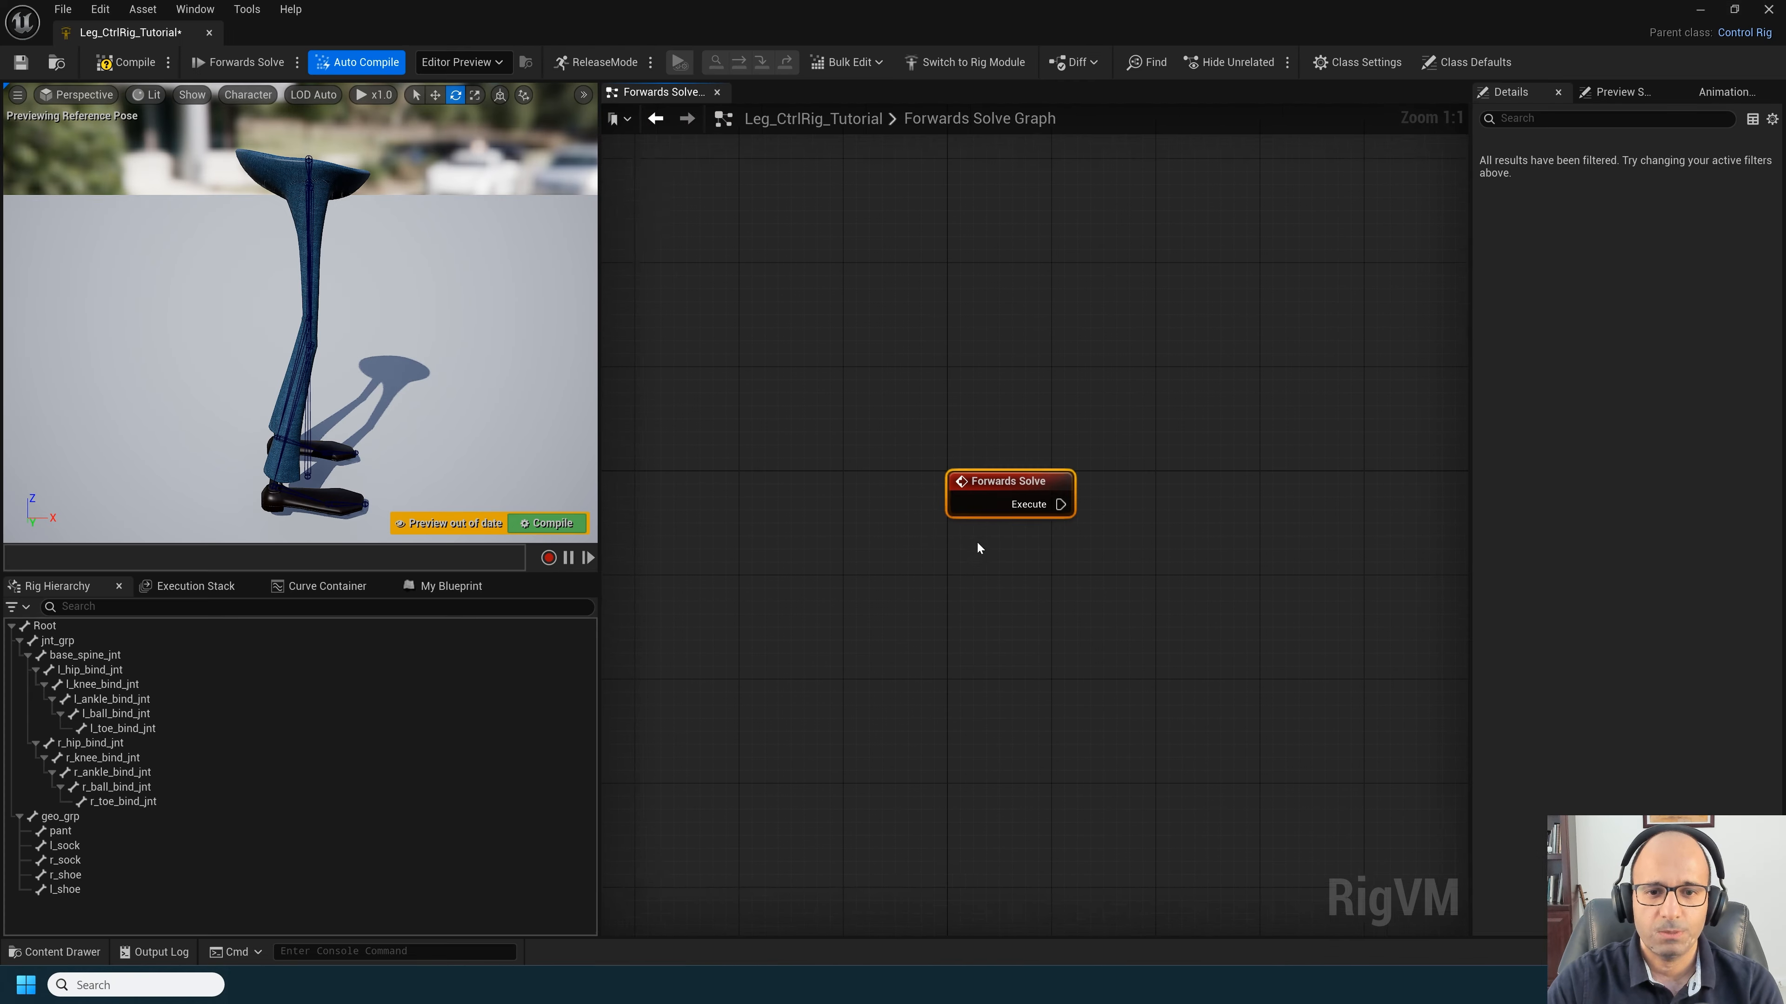
# Step: Collapse the r_hip_bind_jnt branch and create a new control from base_spine_jnt
pyautogui.click(99, 743)
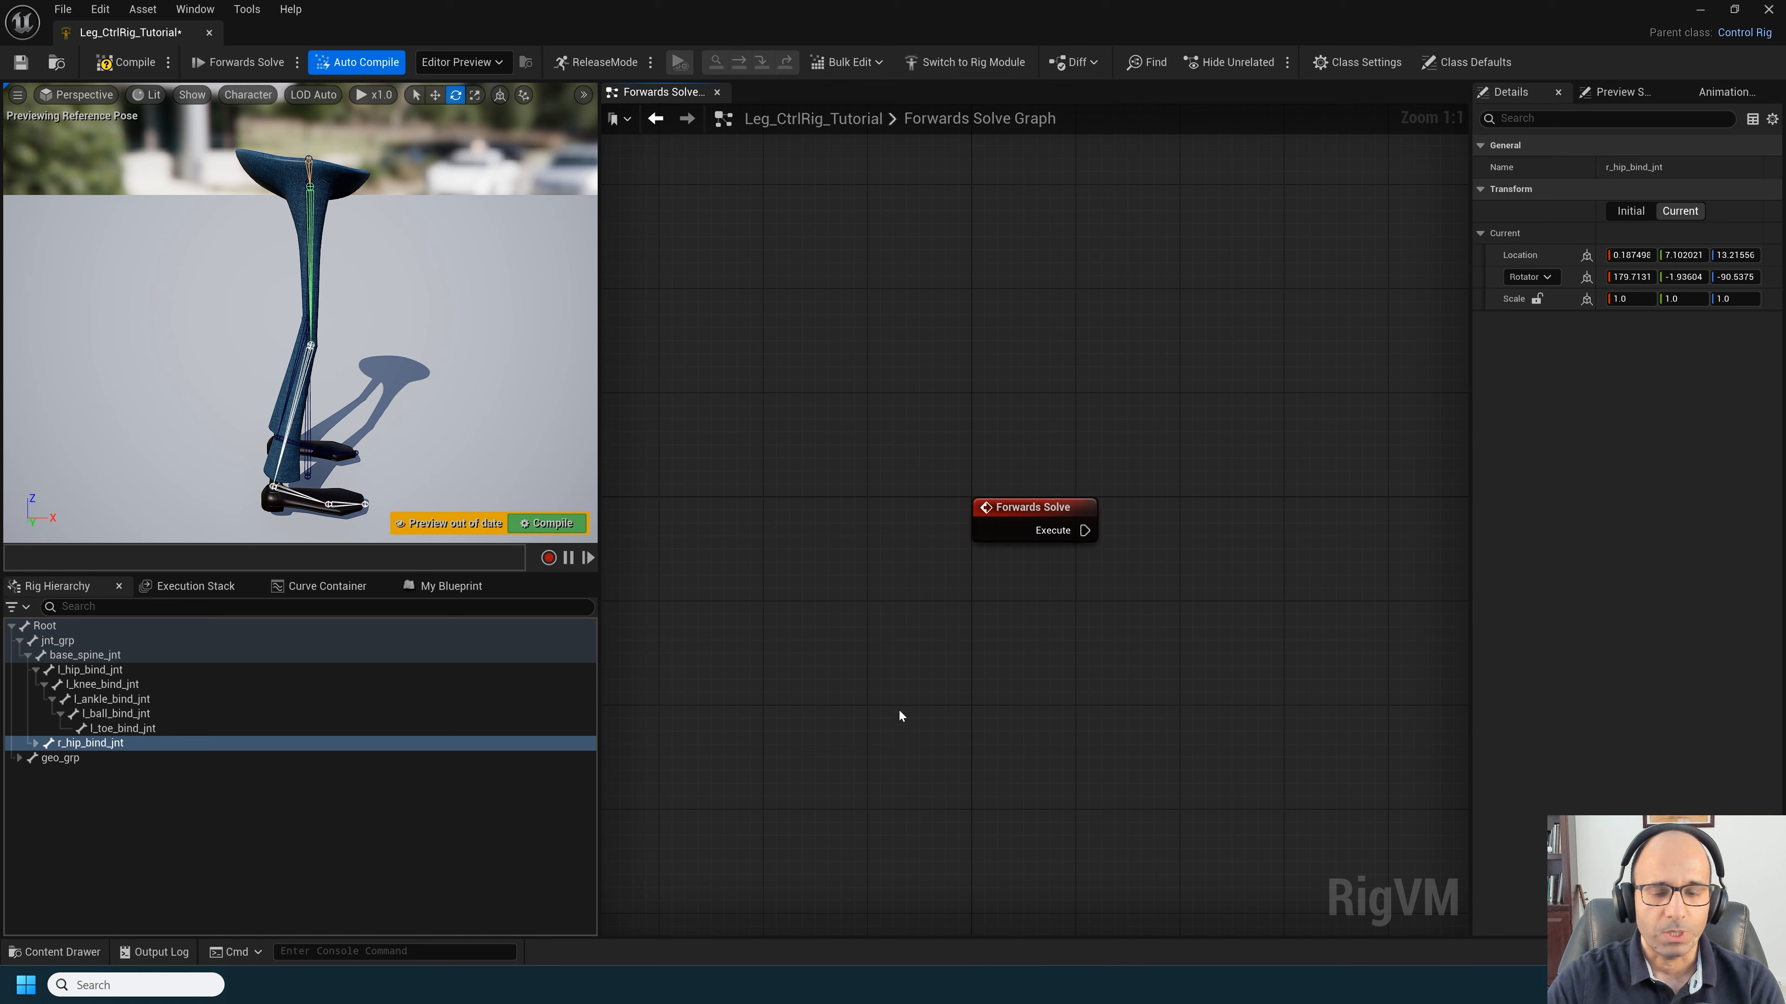
pyautogui.keyDown('alt'); pyautogui.moveTo(503, 285); pyautogui.dragTo(258, 285); pyautogui.keyUp('alt')
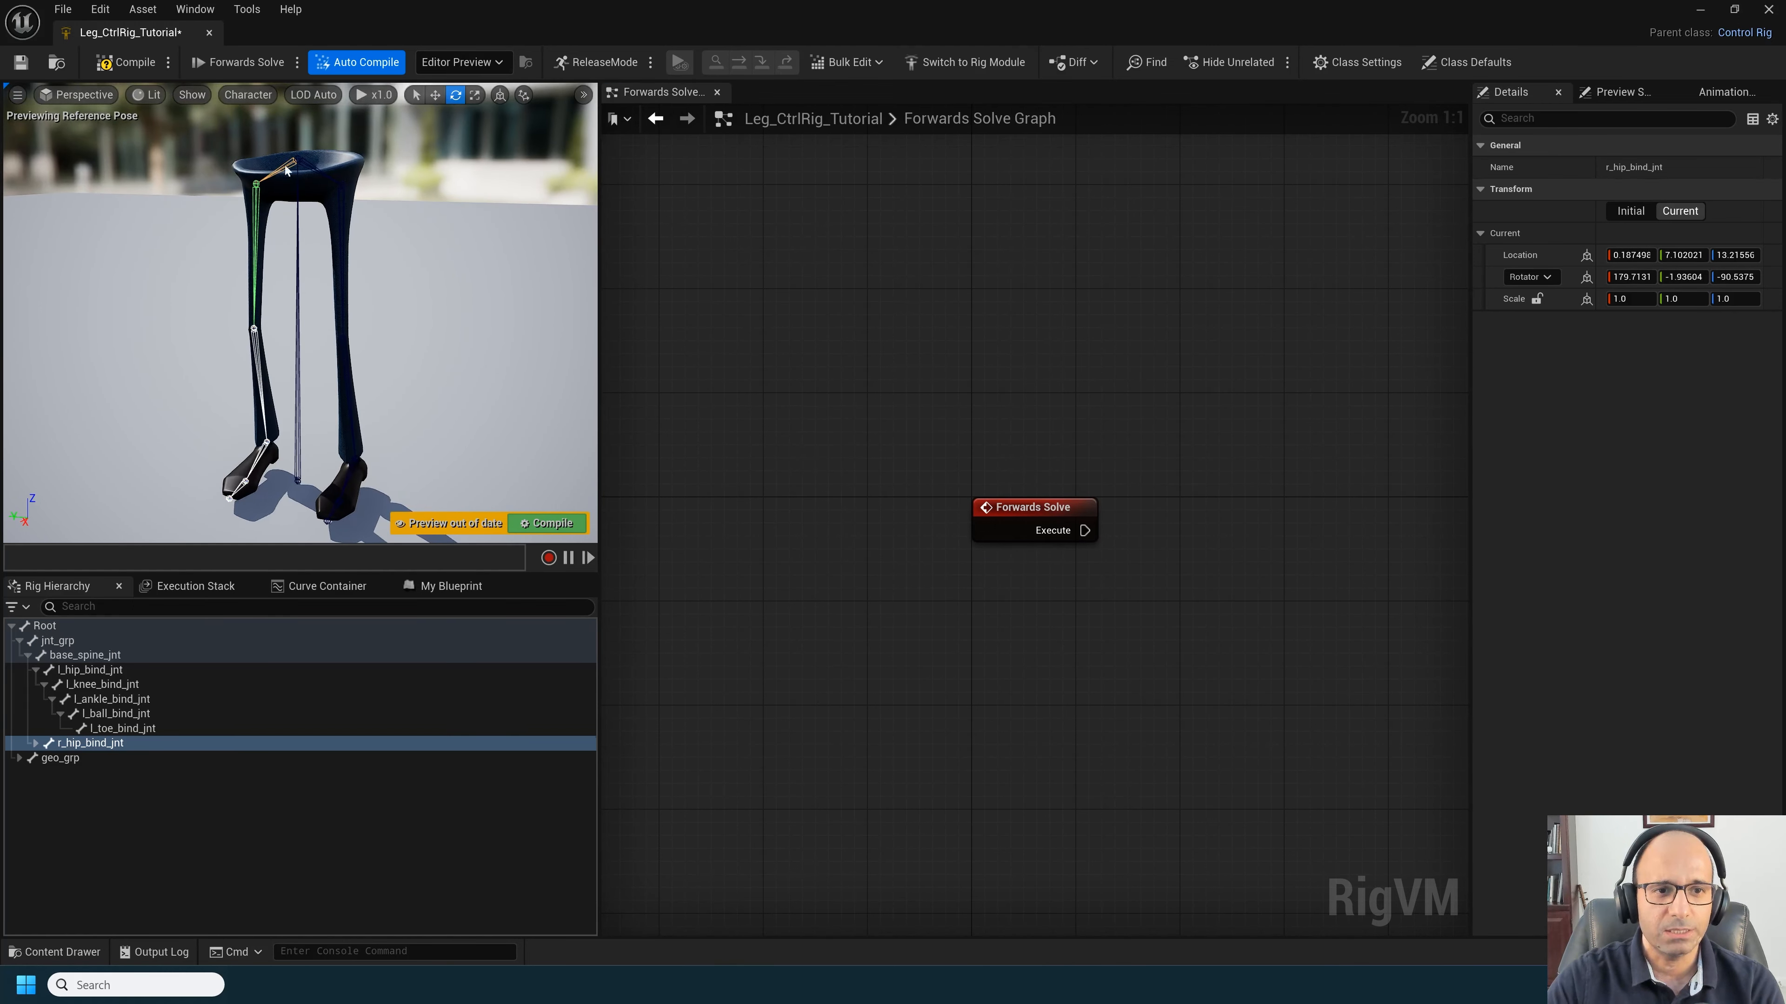
pyautogui.click(109, 657)
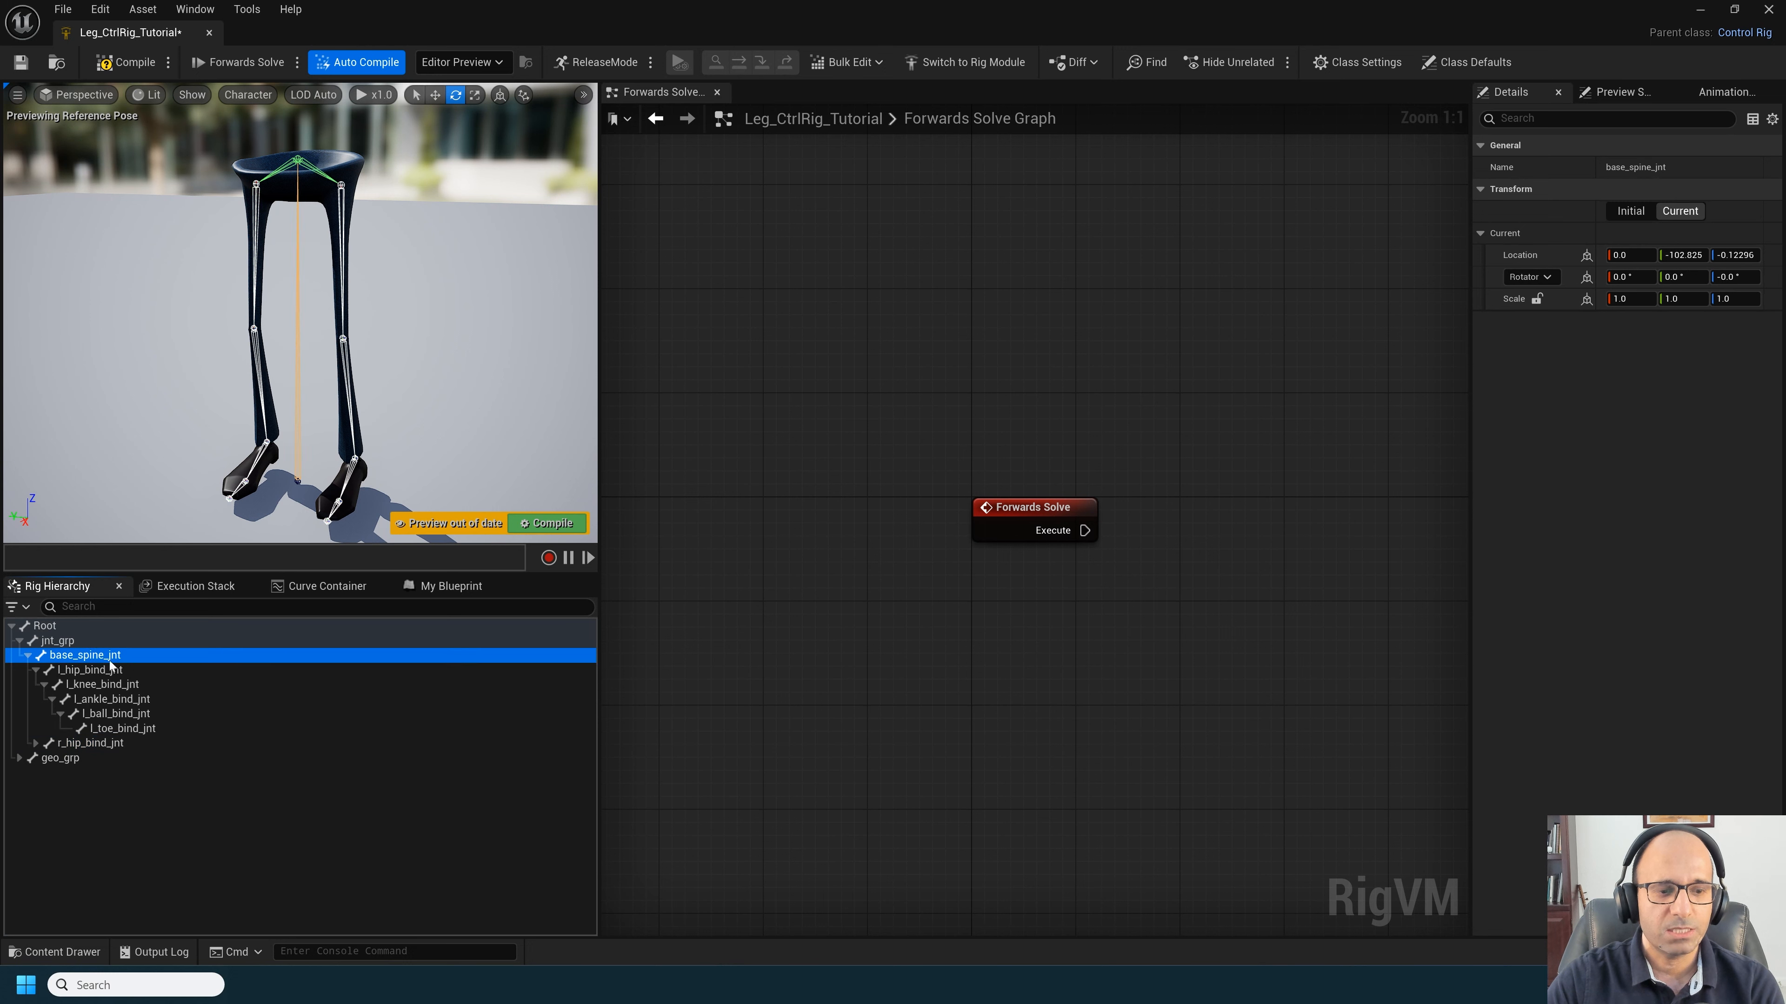
pyautogui.rightClick(70, 659)
pyautogui.moveTo(188, 197)
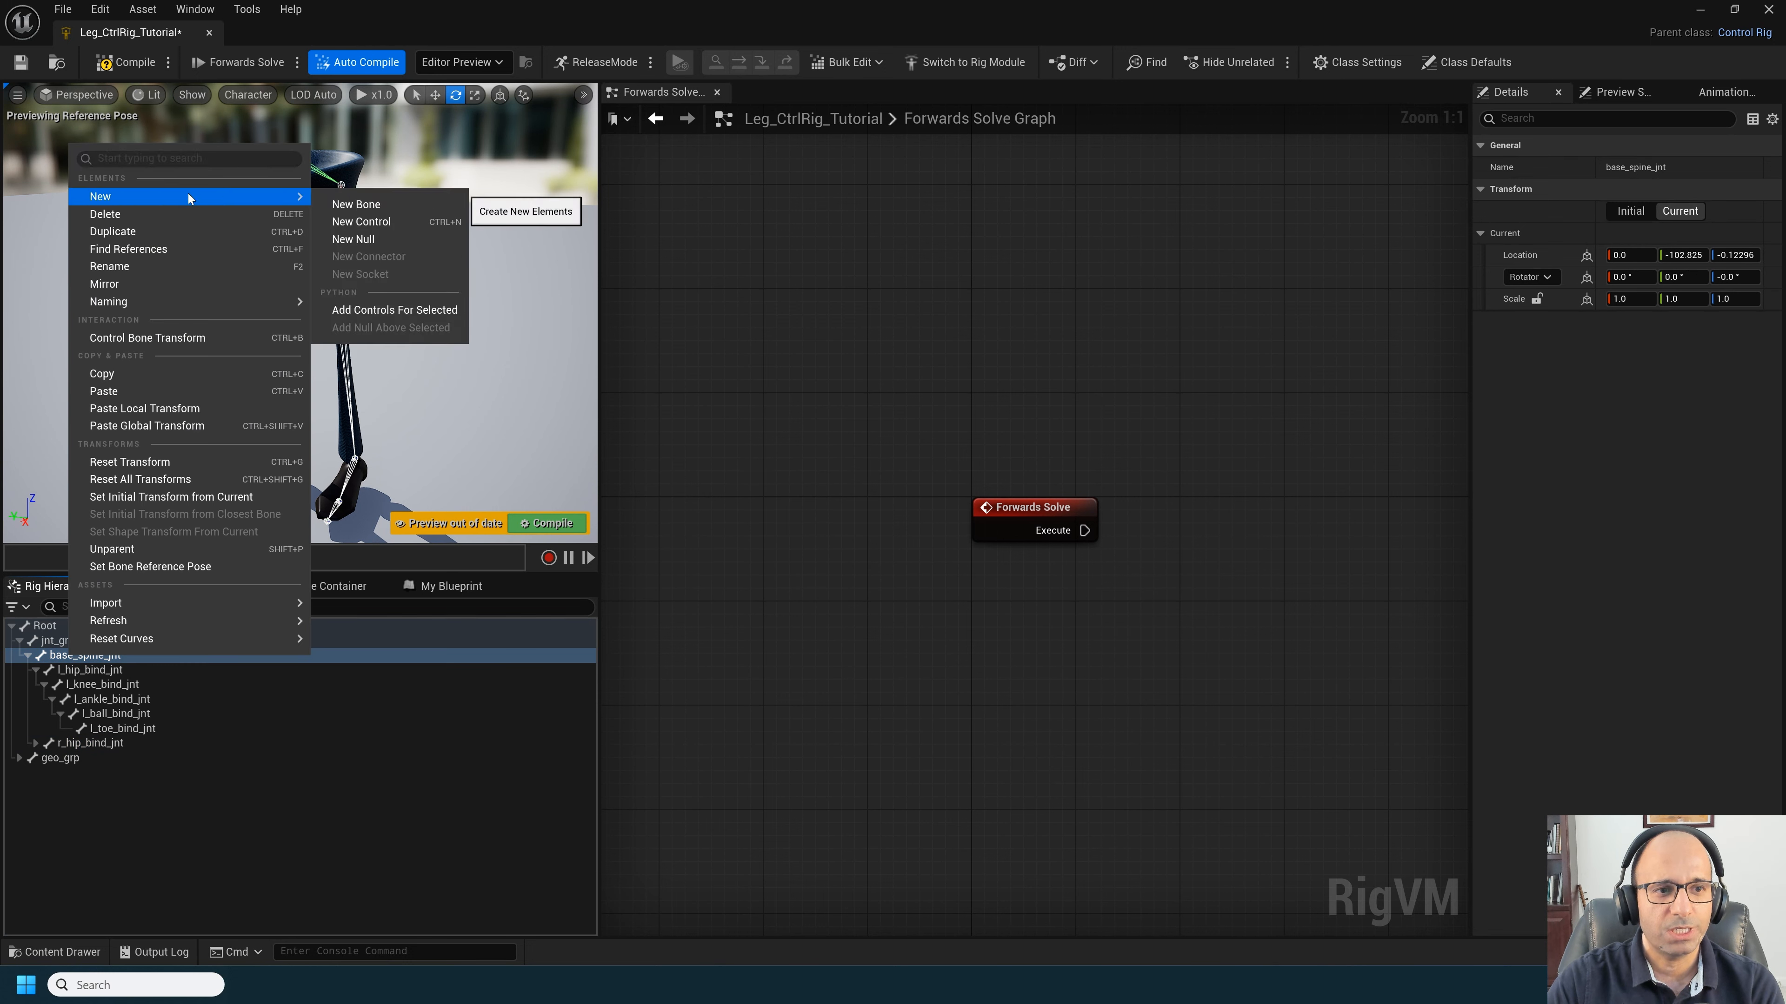
pyautogui.click(364, 224)
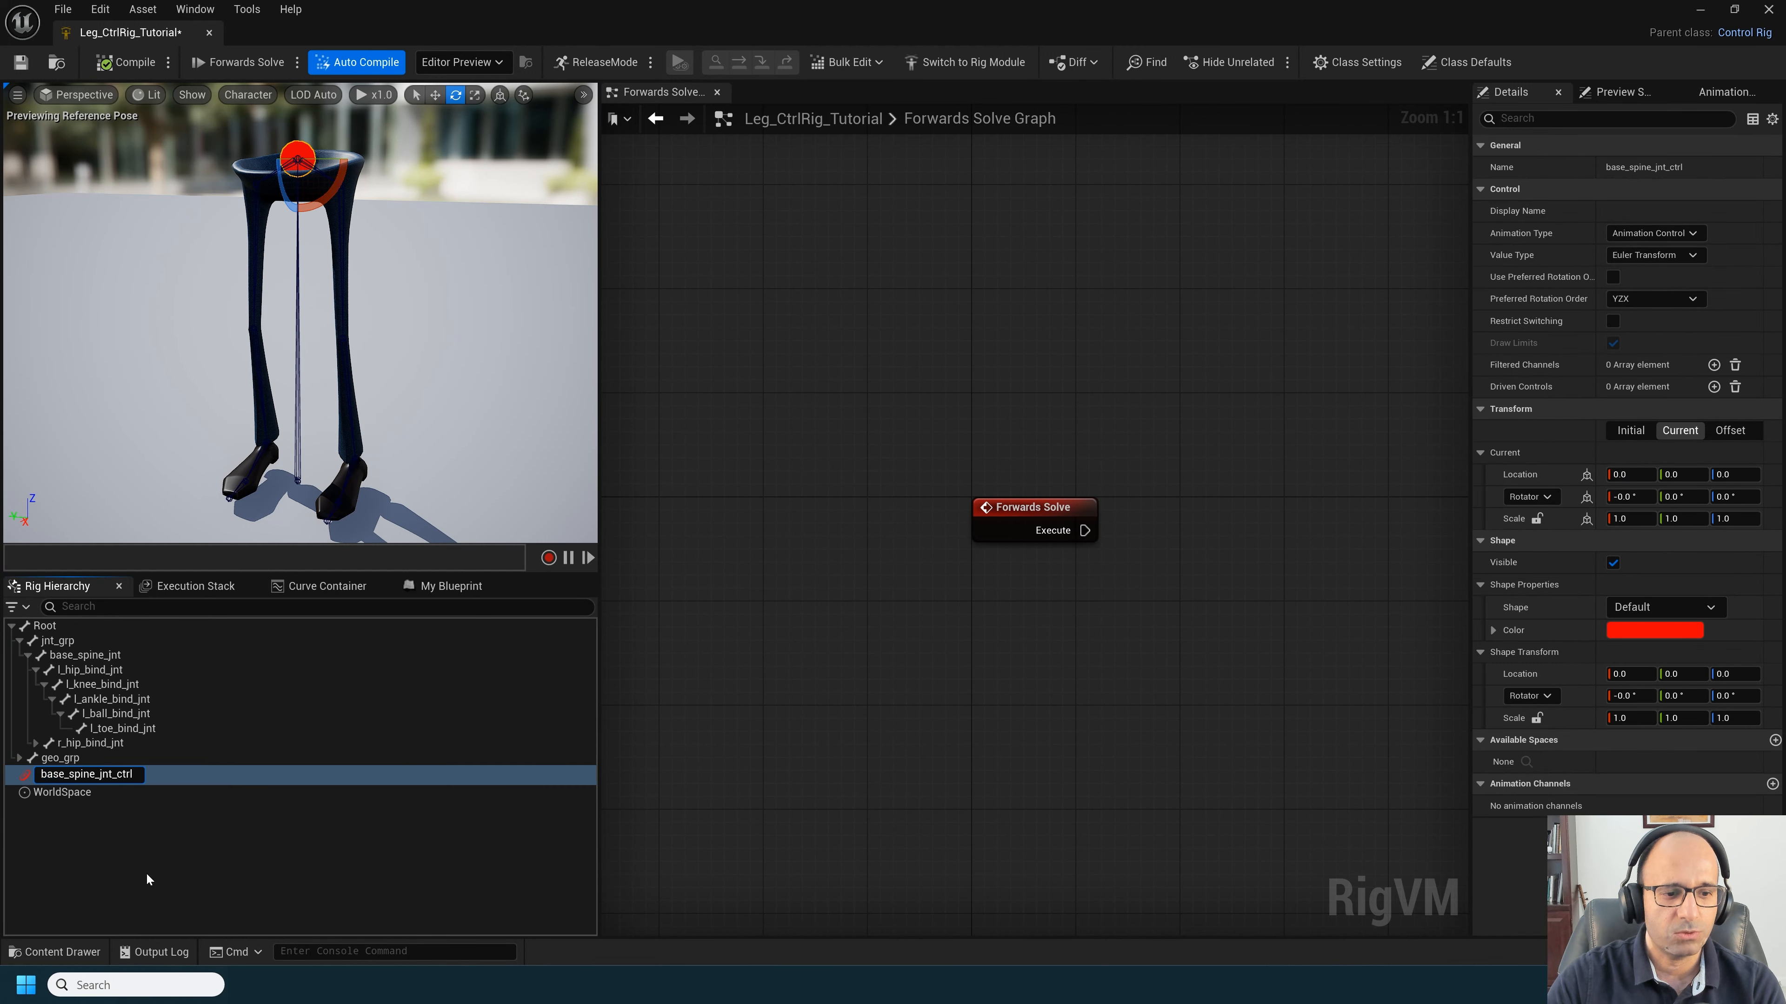
# Step: Name the new control base_spine_ctrl, removing the _jnt part
pyautogui.press('Left')
pyautogui.press('Left')
pyautogui.press('Left')
pyautogui.press('Left')
pyautogui.press('BackSpace')
pyautogui.press('BackSpace')
pyautogui.press('BackSpace')
pyautogui.press('BackSpace')
pyautogui.press('Return')
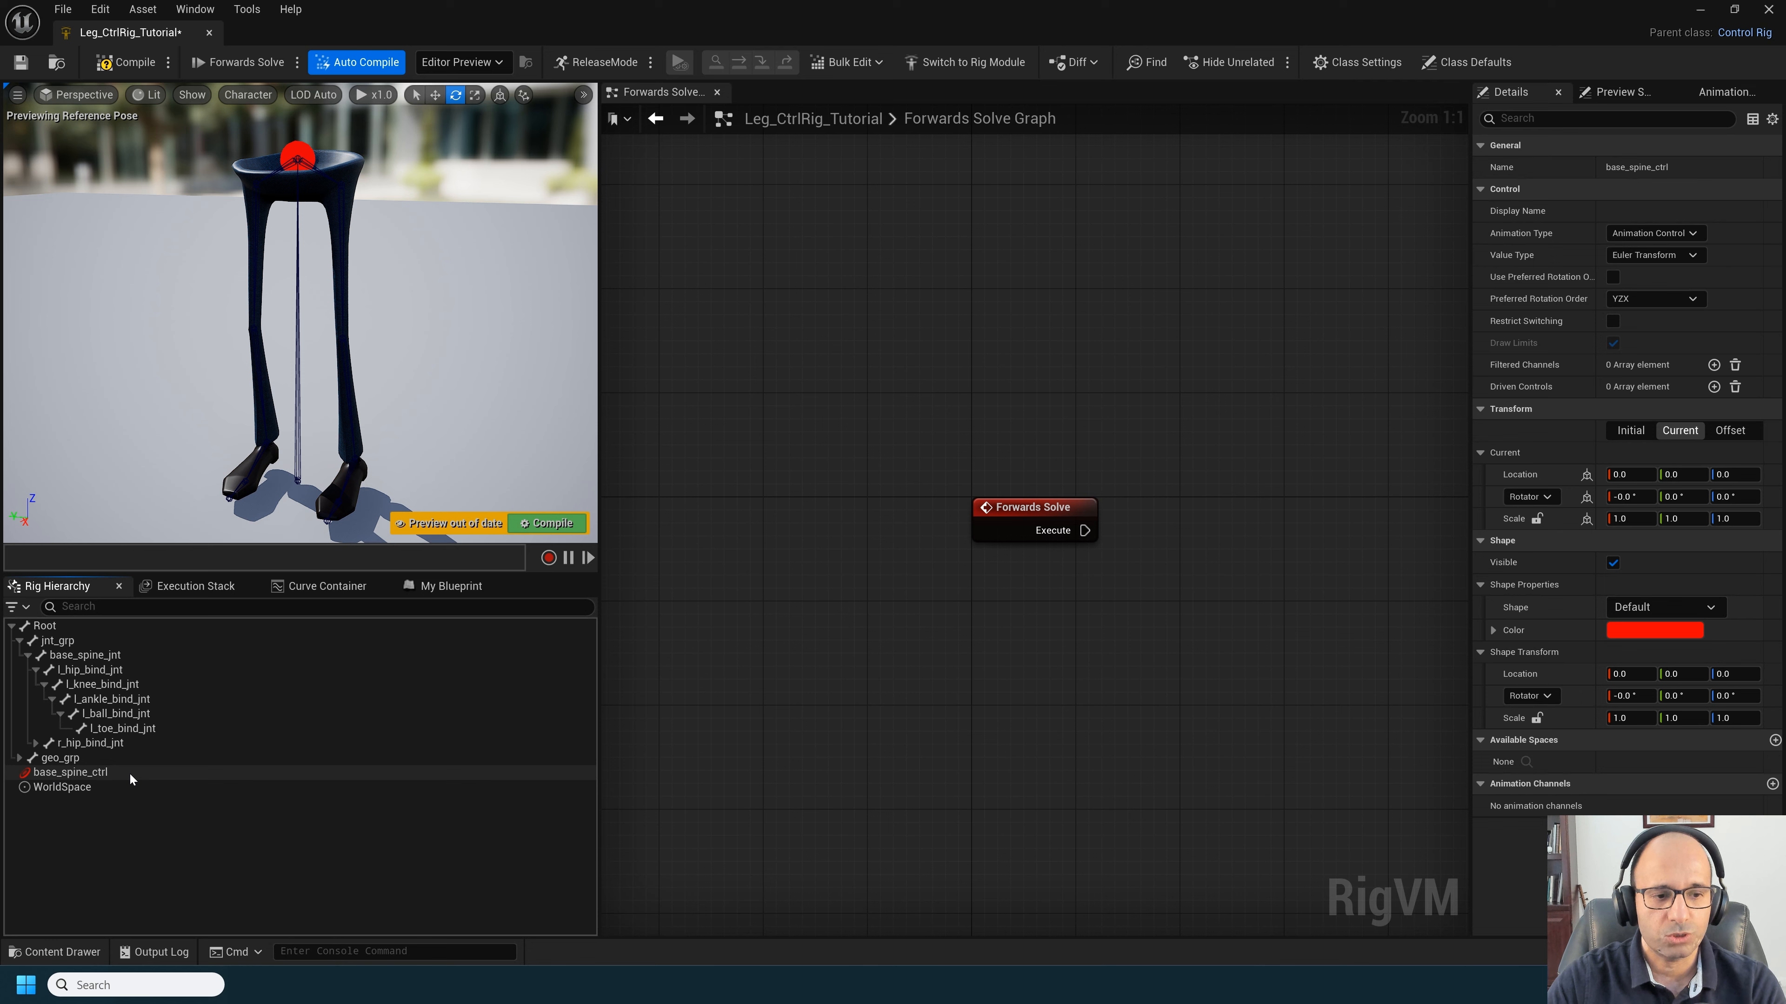
# Step: Change the shape of base_spine_ctrl to Arrow4_Thick and set its shape rotation to 90° on the first axis
pyautogui.click(131, 773)
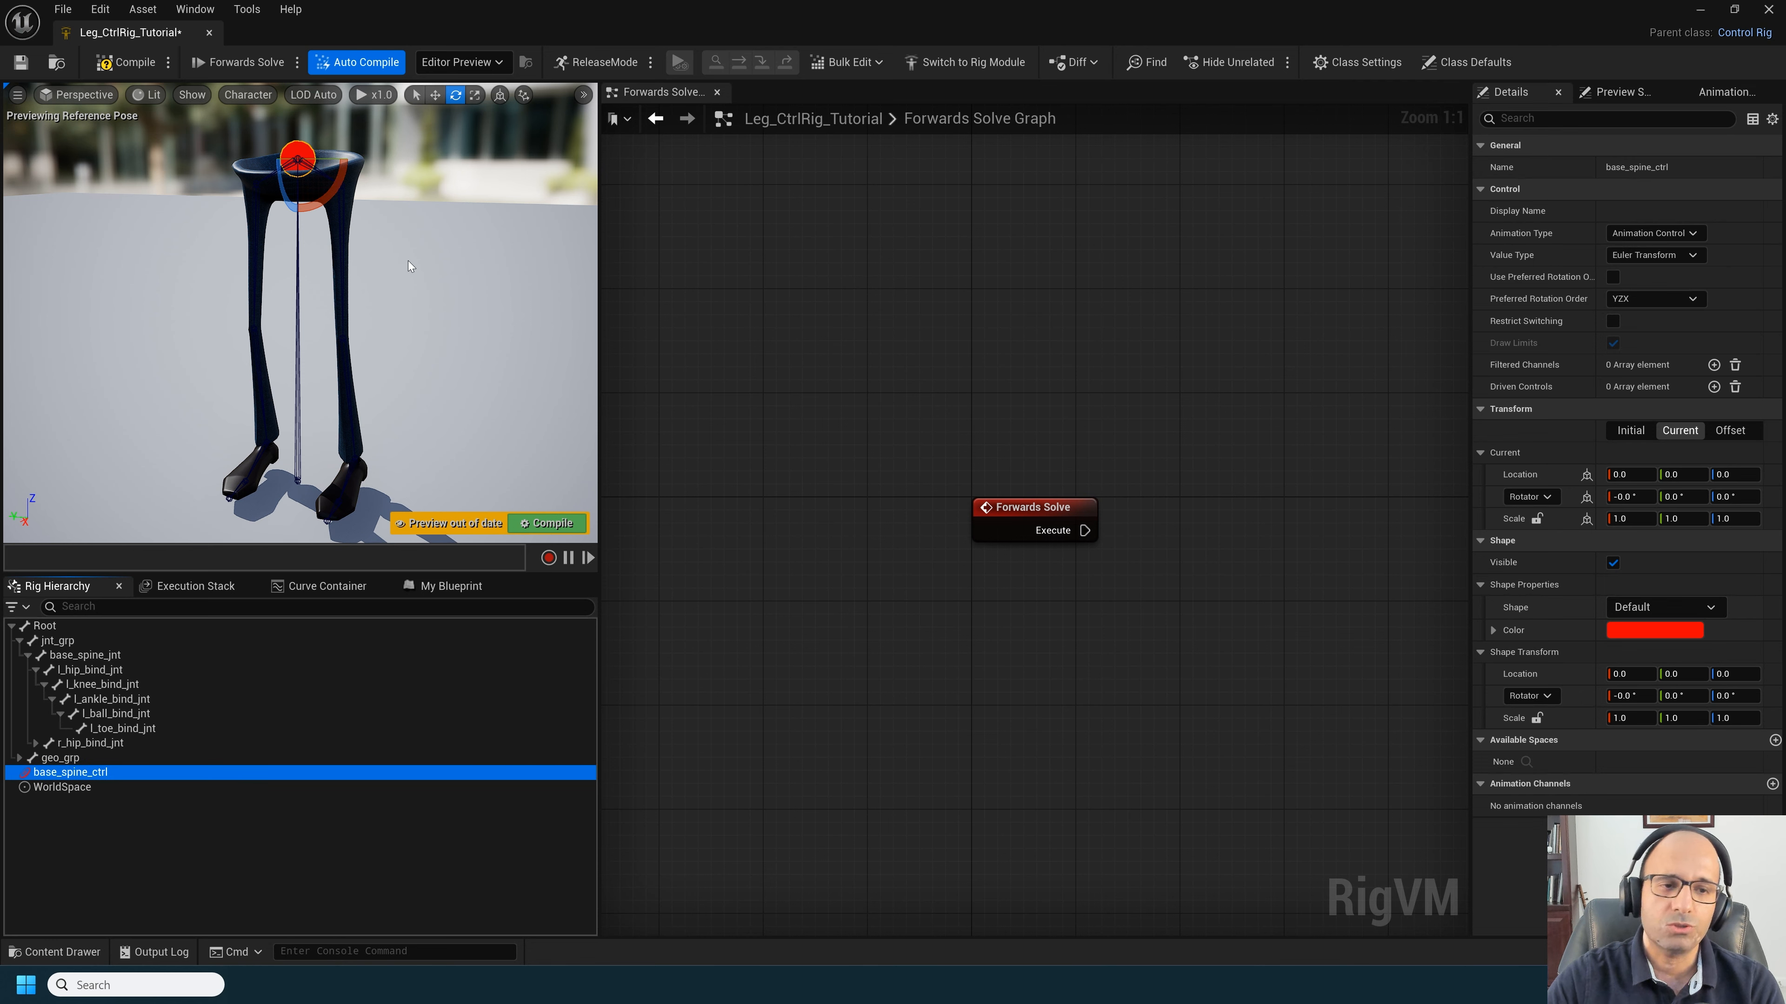
pyautogui.click(1672, 609)
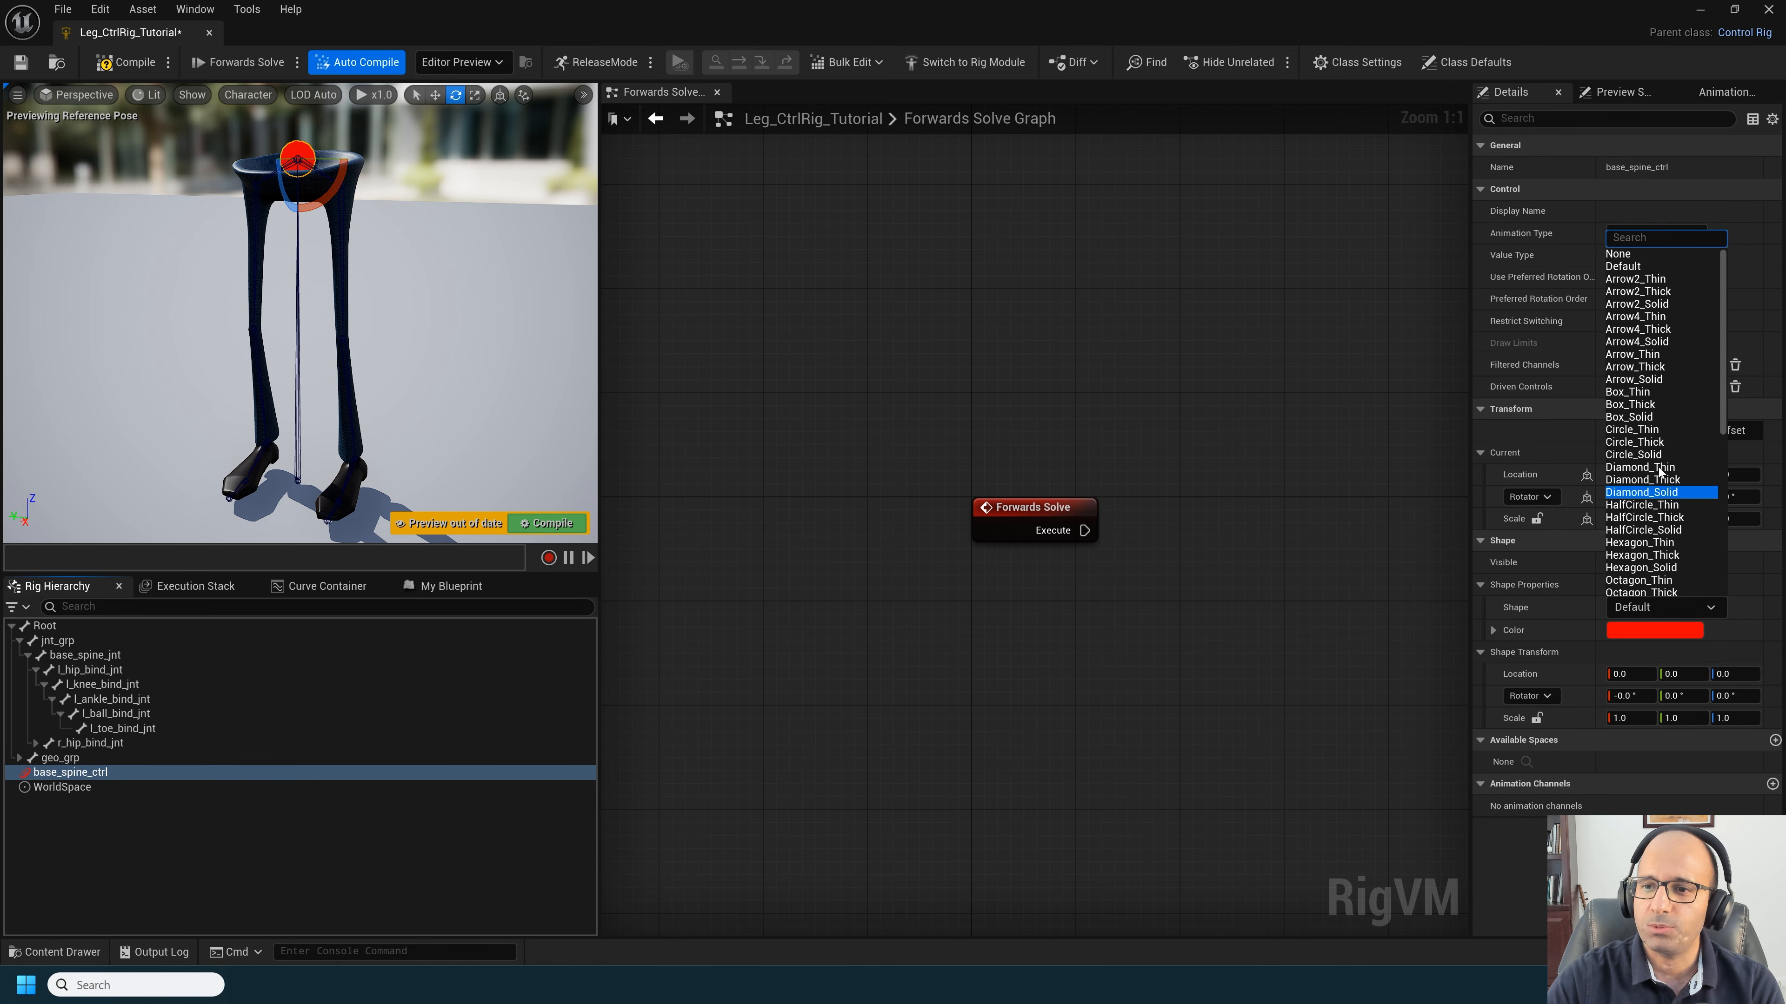
pyautogui.click(1649, 332)
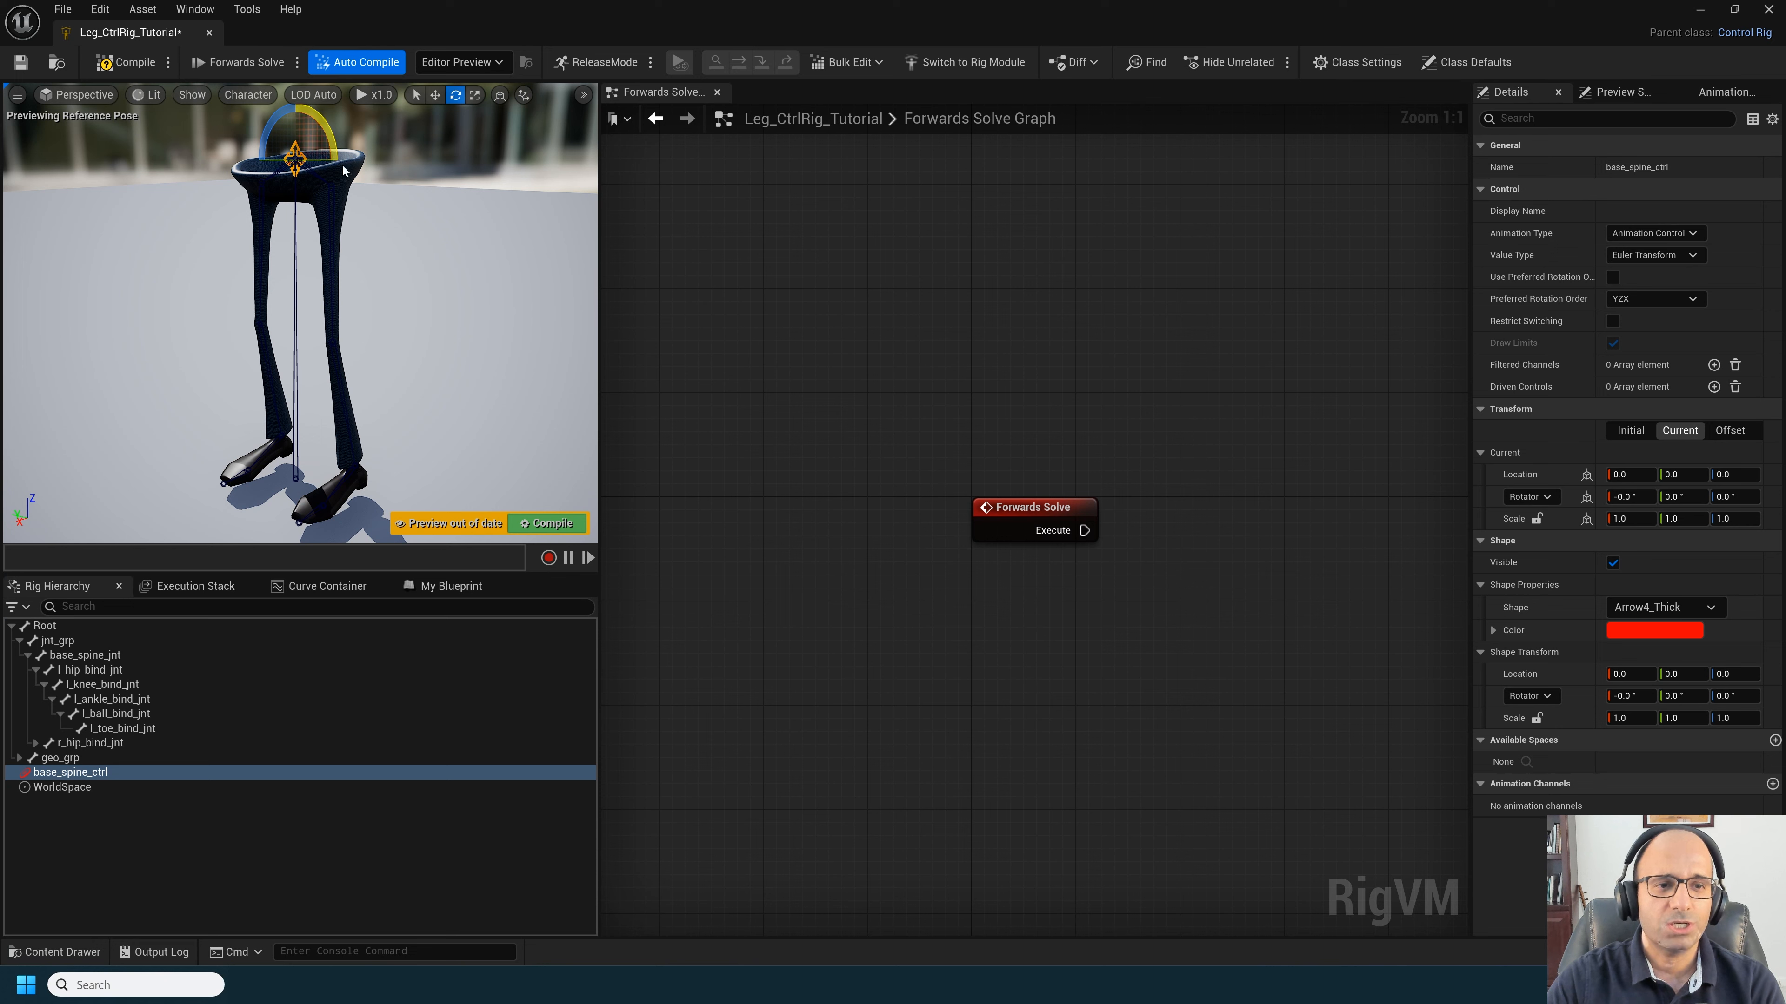
pyautogui.click(1628, 696)
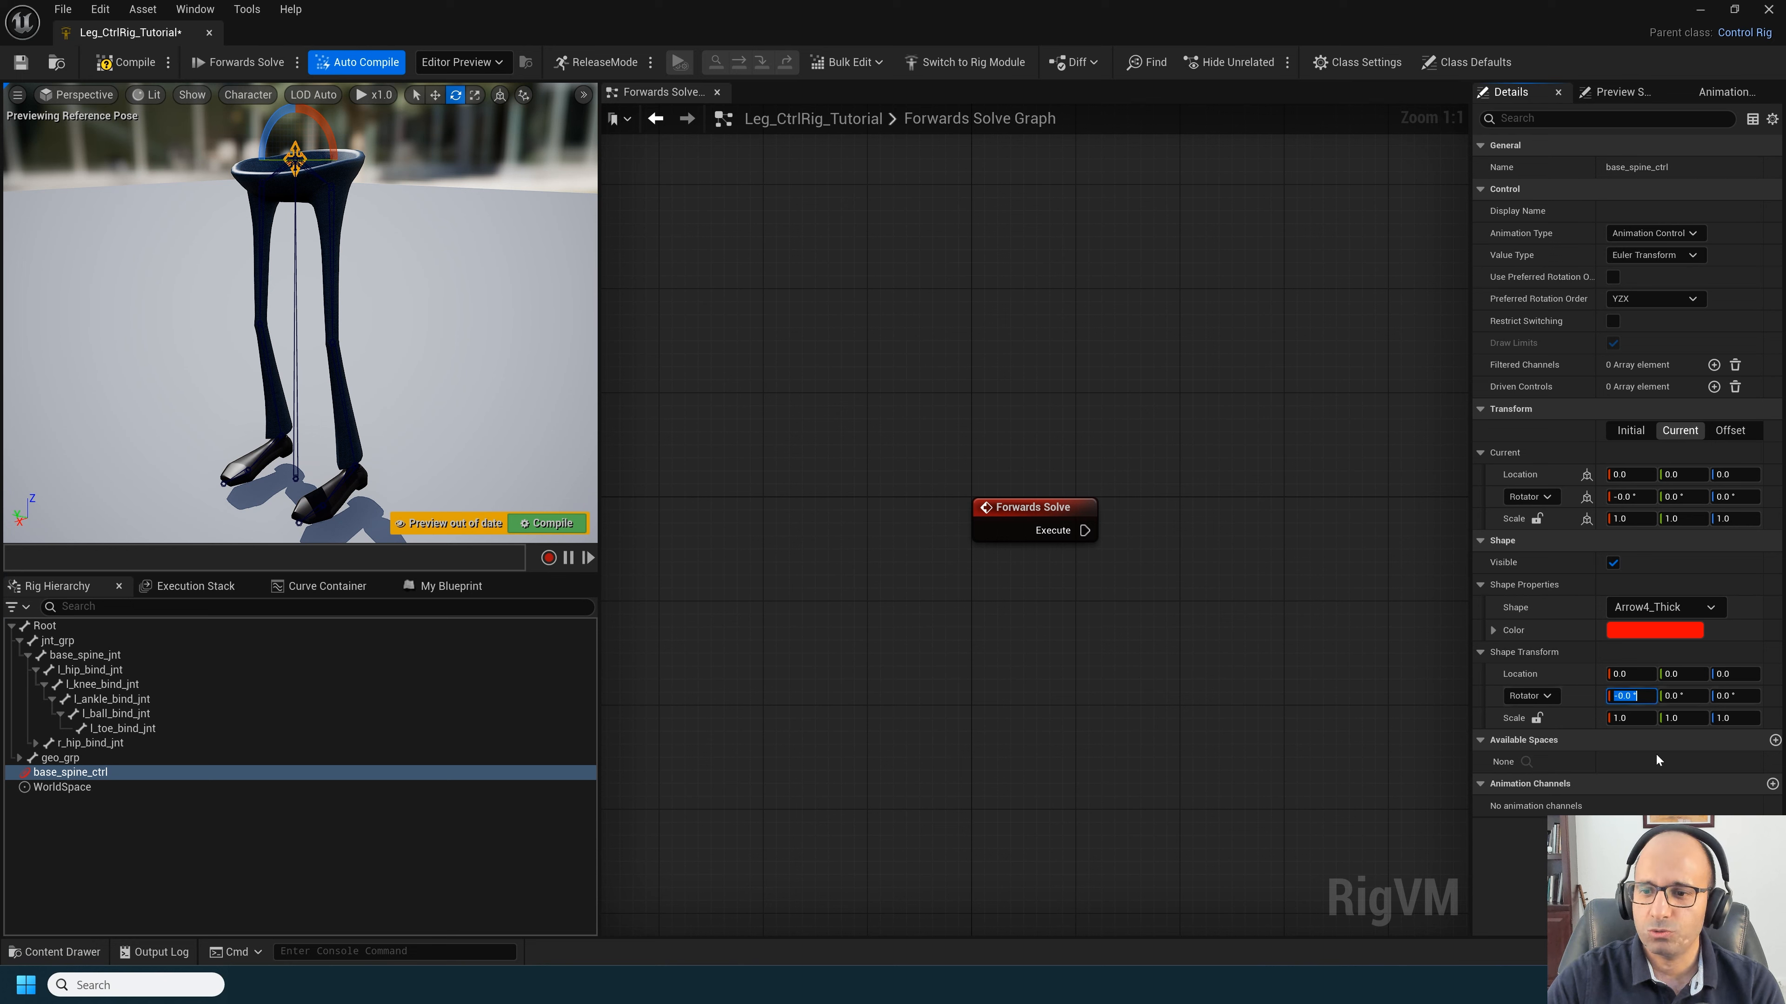
pyautogui.write('90')
pyautogui.press('Return')
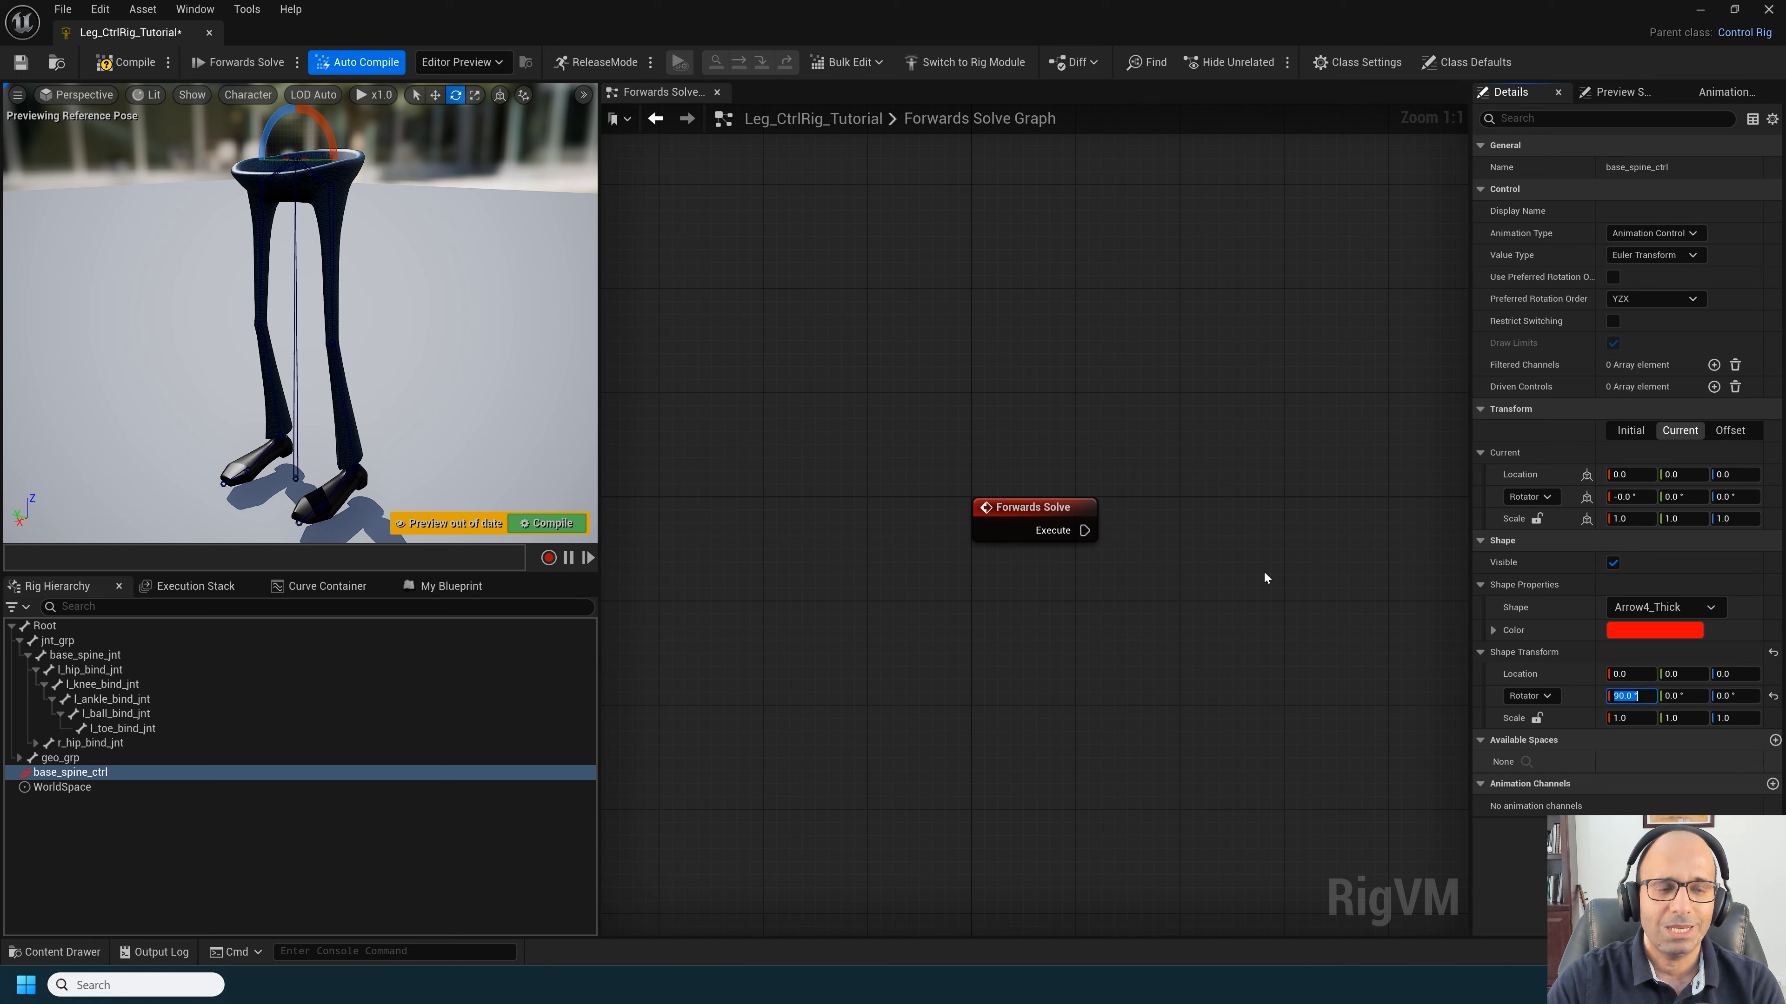
pyautogui.keyDown('alt'); pyautogui.moveTo(378, 175); pyautogui.dragTo(503, 229); pyautogui.keyUp('alt')
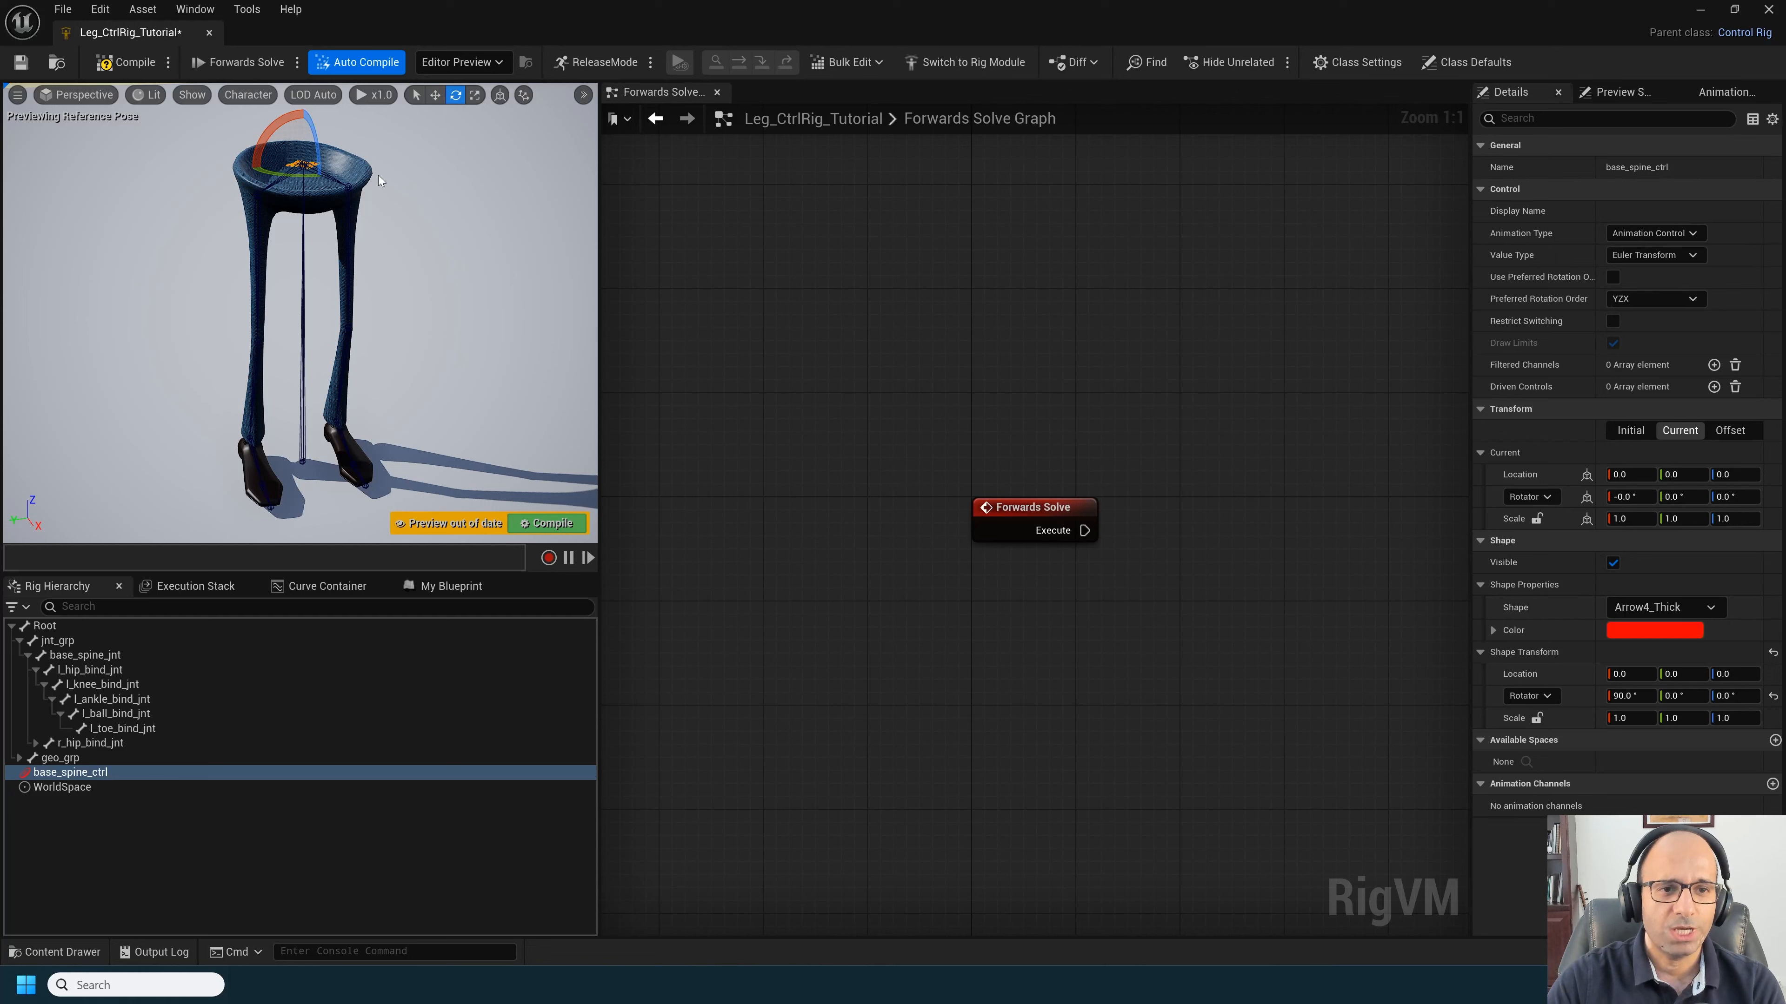
# Step: Scale the base_spine_ctrl shape uniformly to 3.0 on all axes and compile the rig
pyautogui.click(1614, 722)
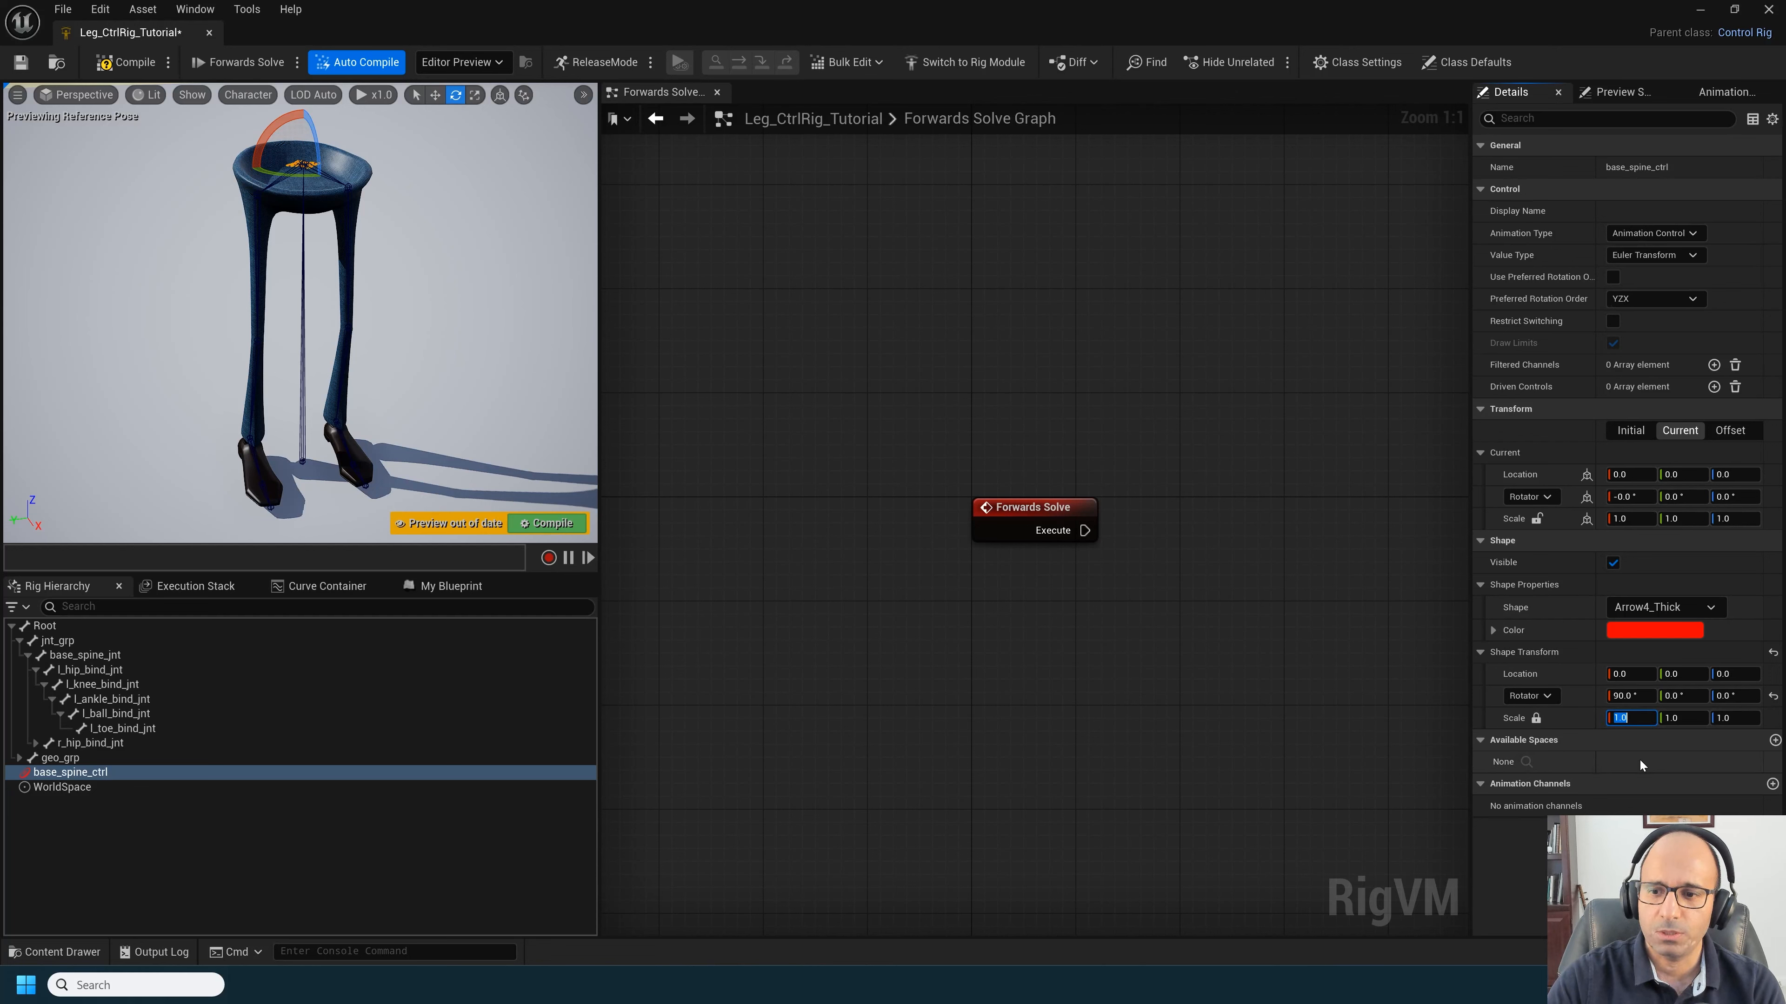
pyautogui.write('3')
pyautogui.press('Return')
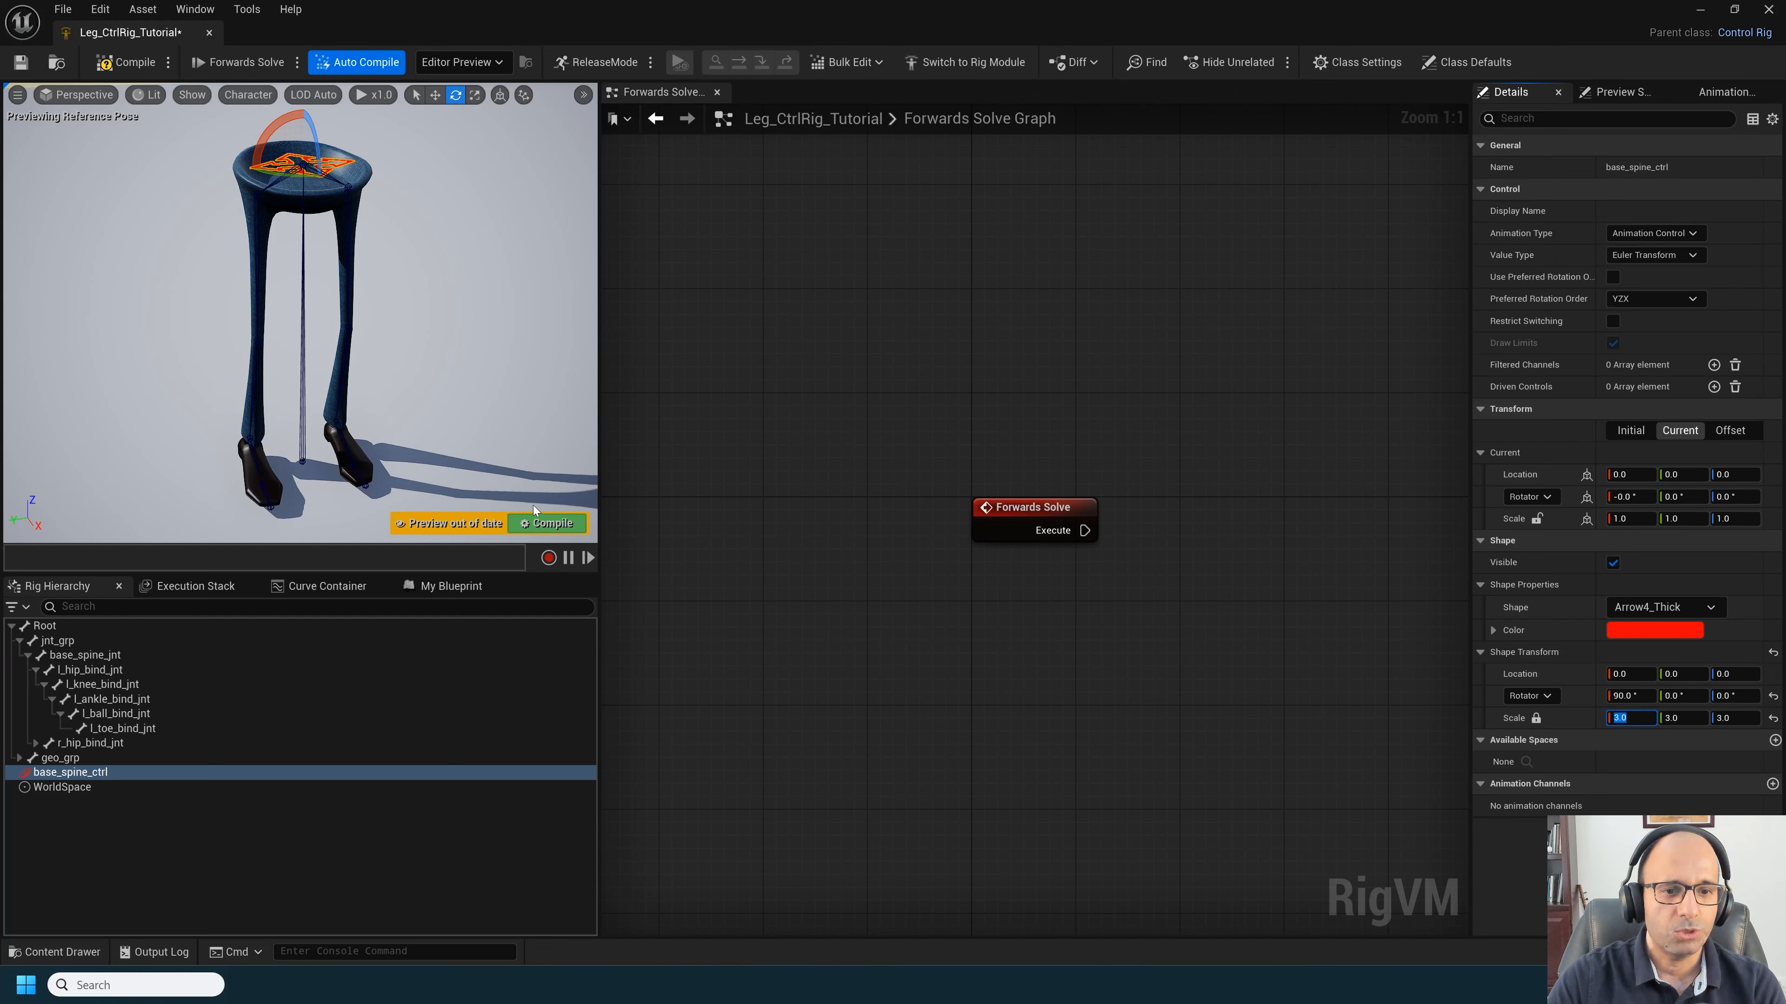
pyautogui.click(549, 525)
# Step: Add a Get Transform node for base_spine_ctrl to the graph and spread it apart from the Forwards Solve node
pyautogui.moveTo(74, 772); pyautogui.dragTo(1037, 686)
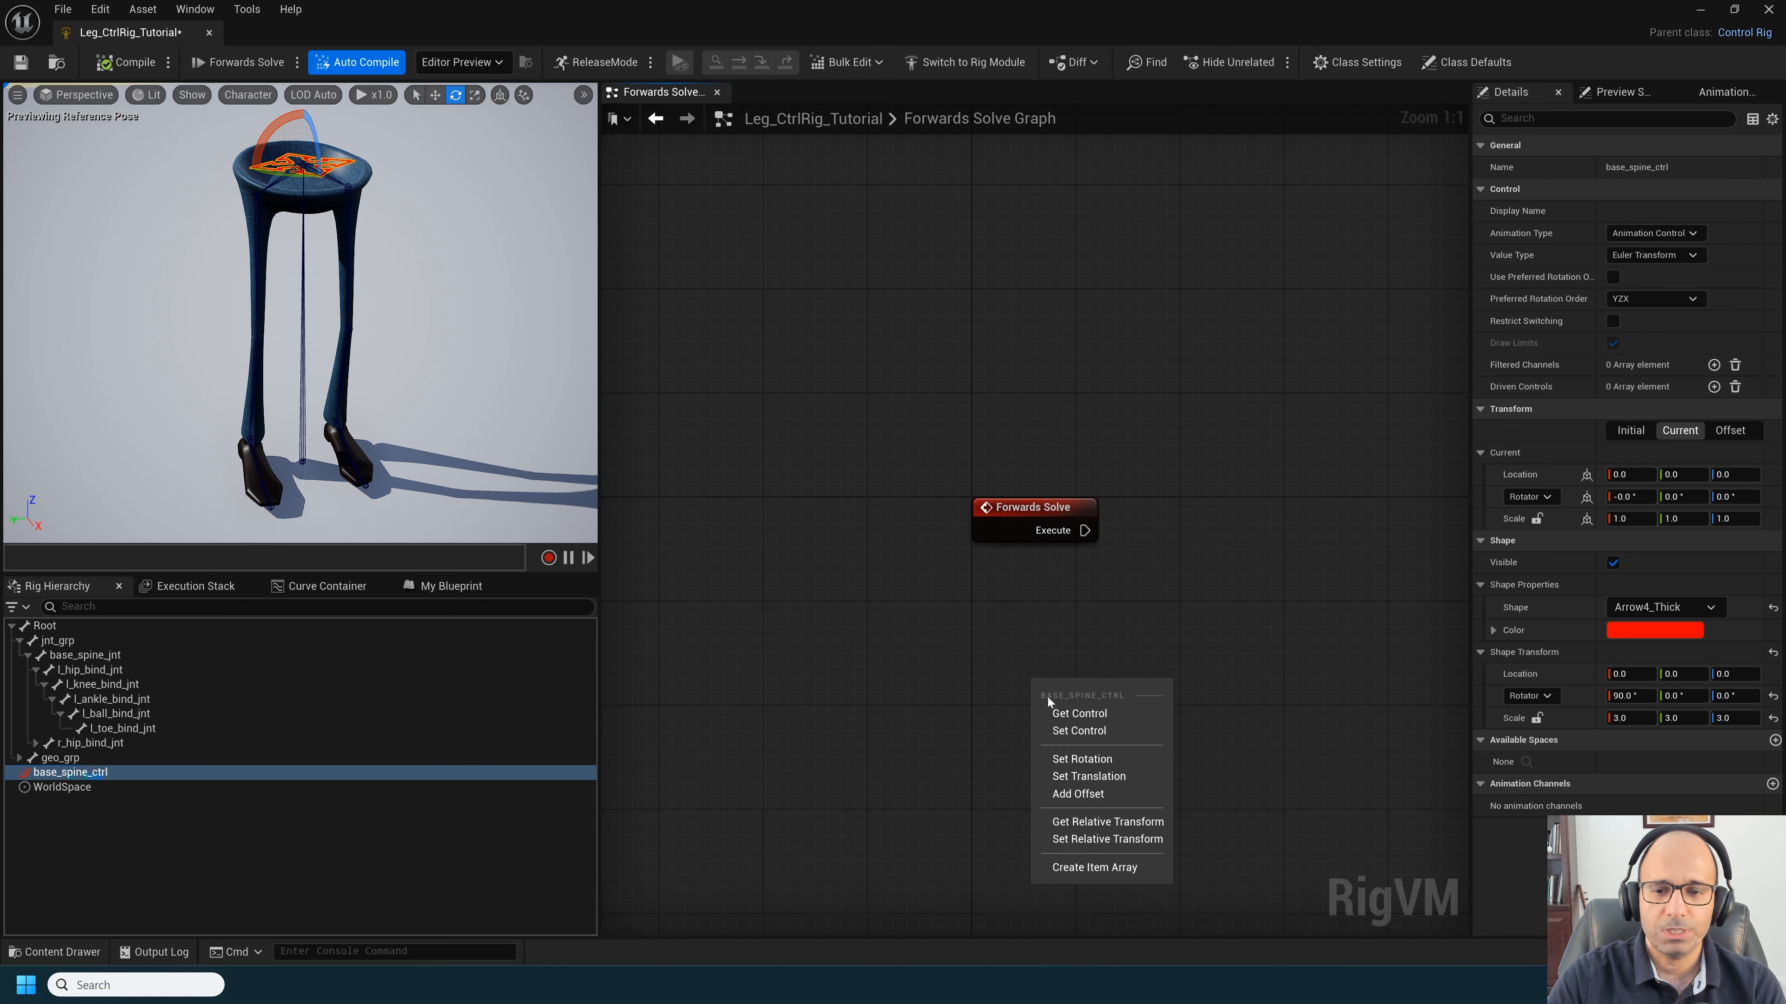
pyautogui.click(1084, 713)
pyautogui.moveTo(1040, 508); pyautogui.dragTo(710, 482)
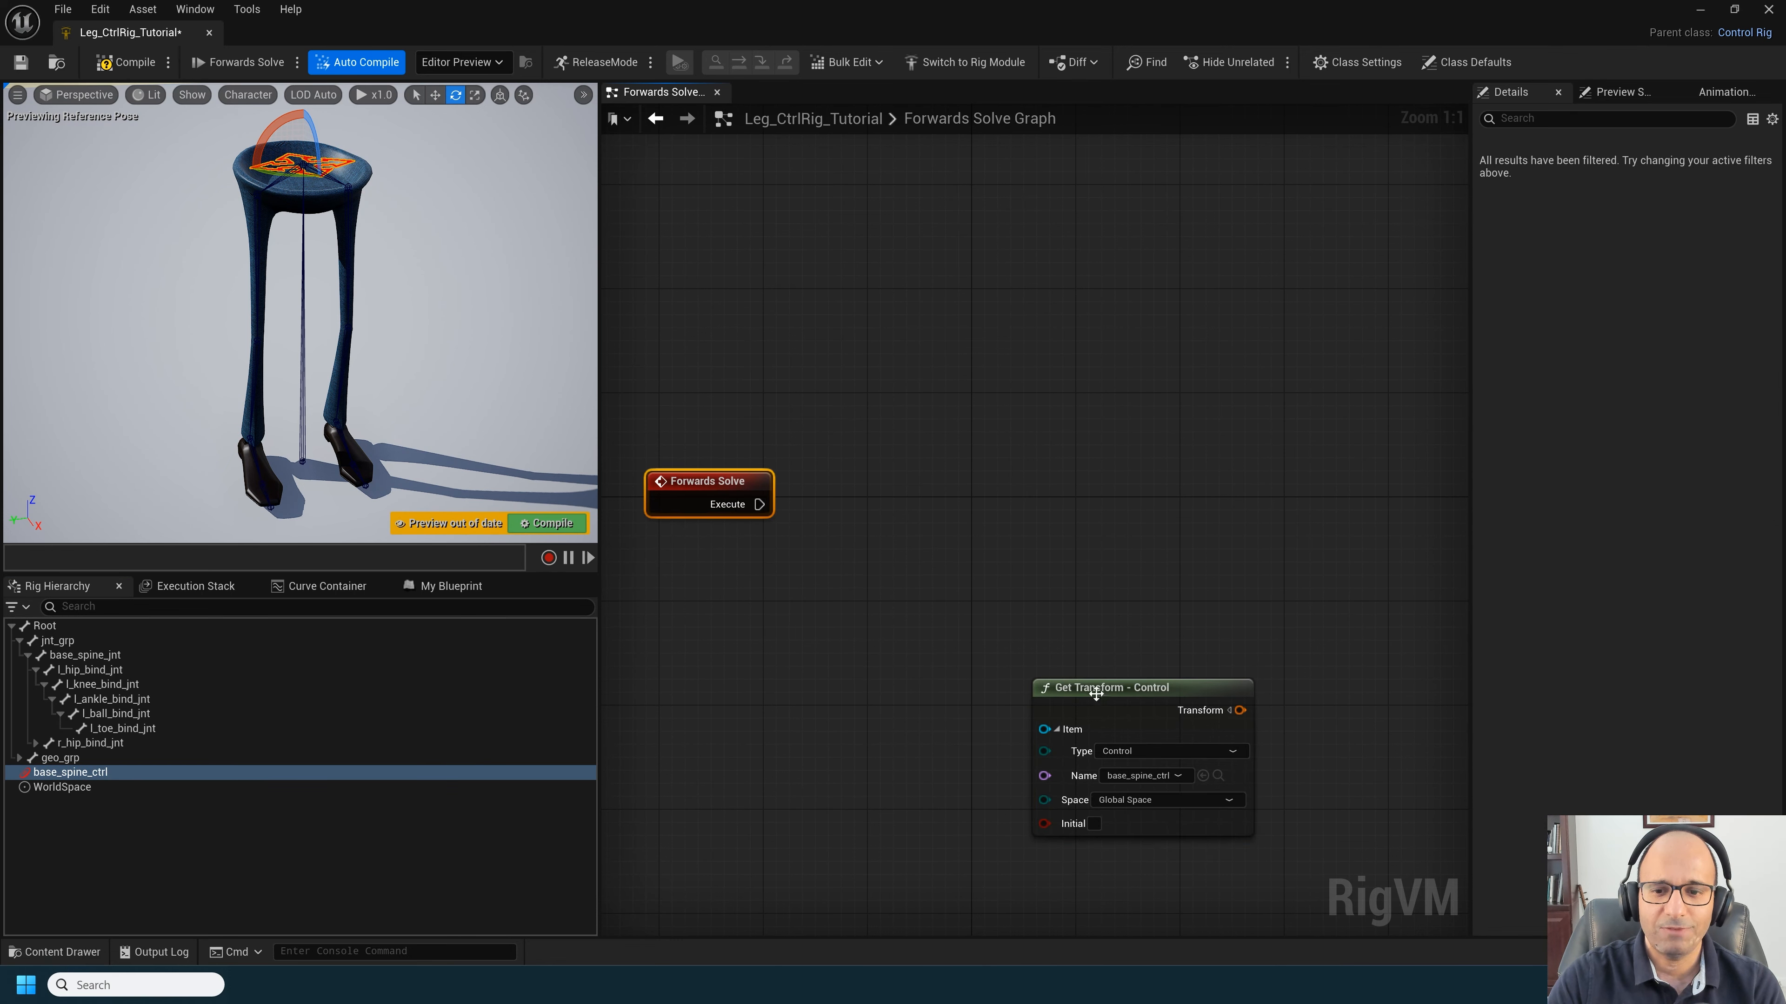
pyautogui.moveTo(1097, 687); pyautogui.dragTo(1040, 677)
# Step: Add a Set Transform node for base_spine_jnt and feed it the control's transform and the Forwards Solve execution
pyautogui.click(79, 656)
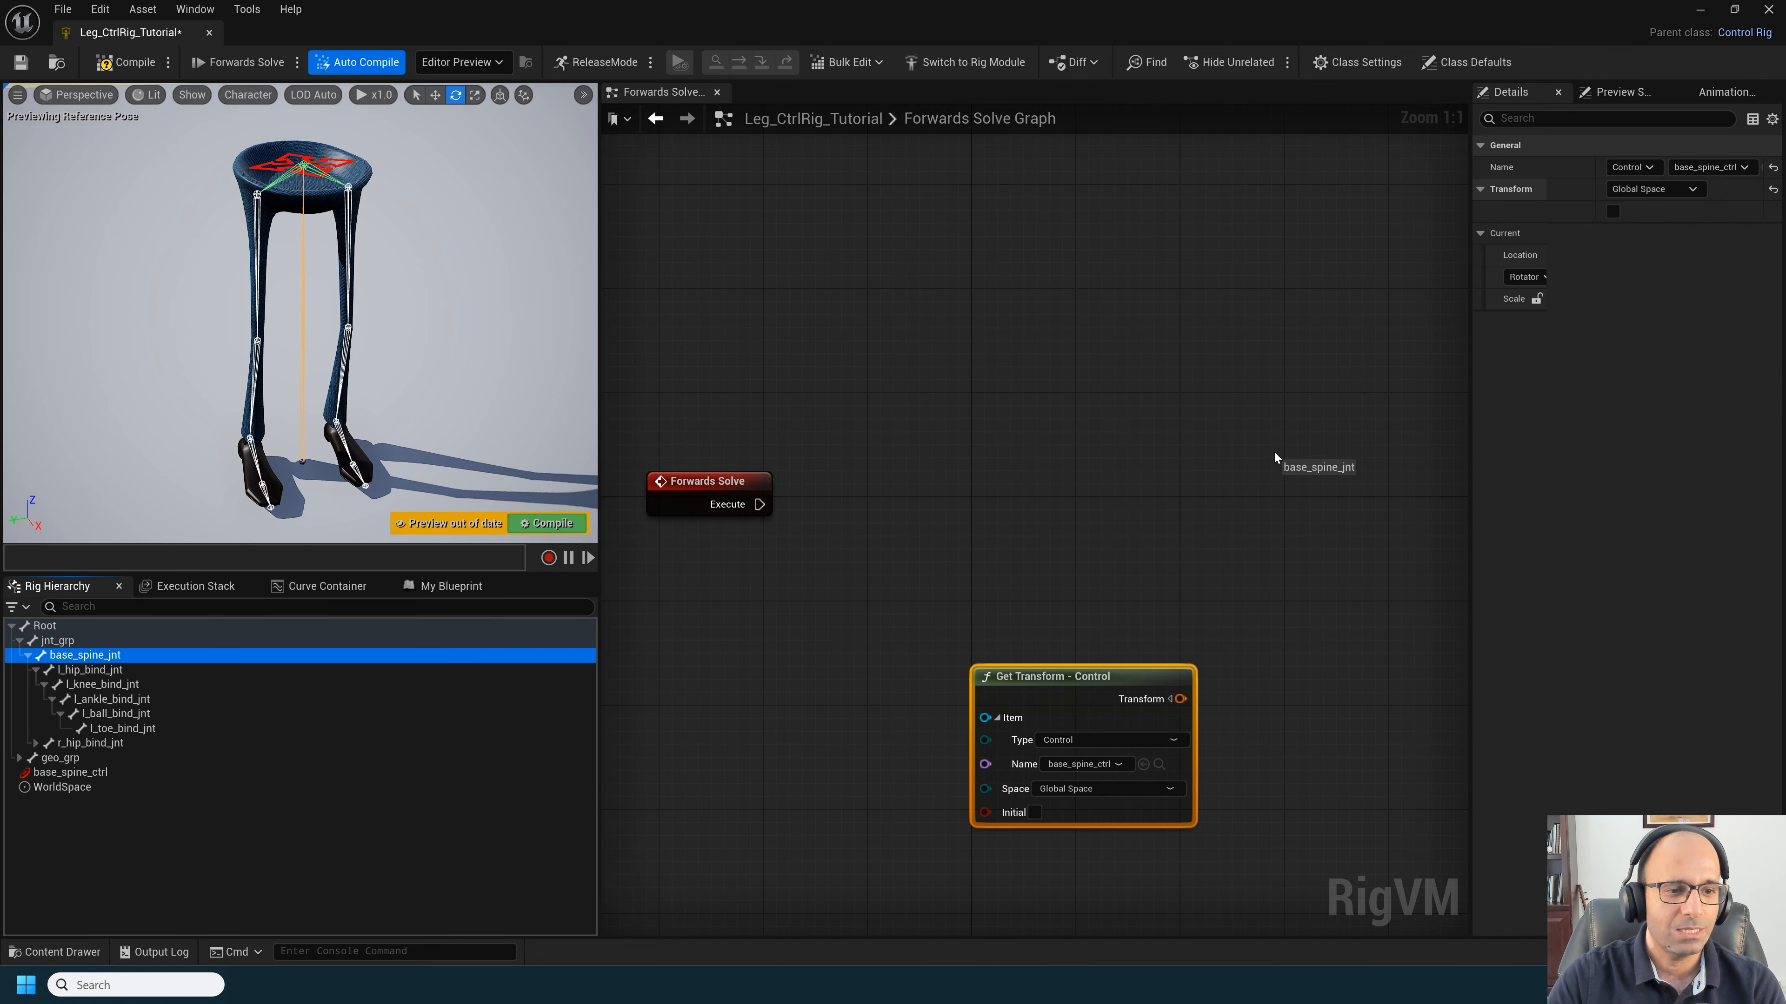
pyautogui.moveTo(1274, 451); pyautogui.dragTo(1225, 446)
pyautogui.click(1310, 508)
pyautogui.moveTo(1074, 693); pyautogui.dragTo(1134, 559)
pyautogui.moveTo(652, 499); pyautogui.dragTo(1199, 474)
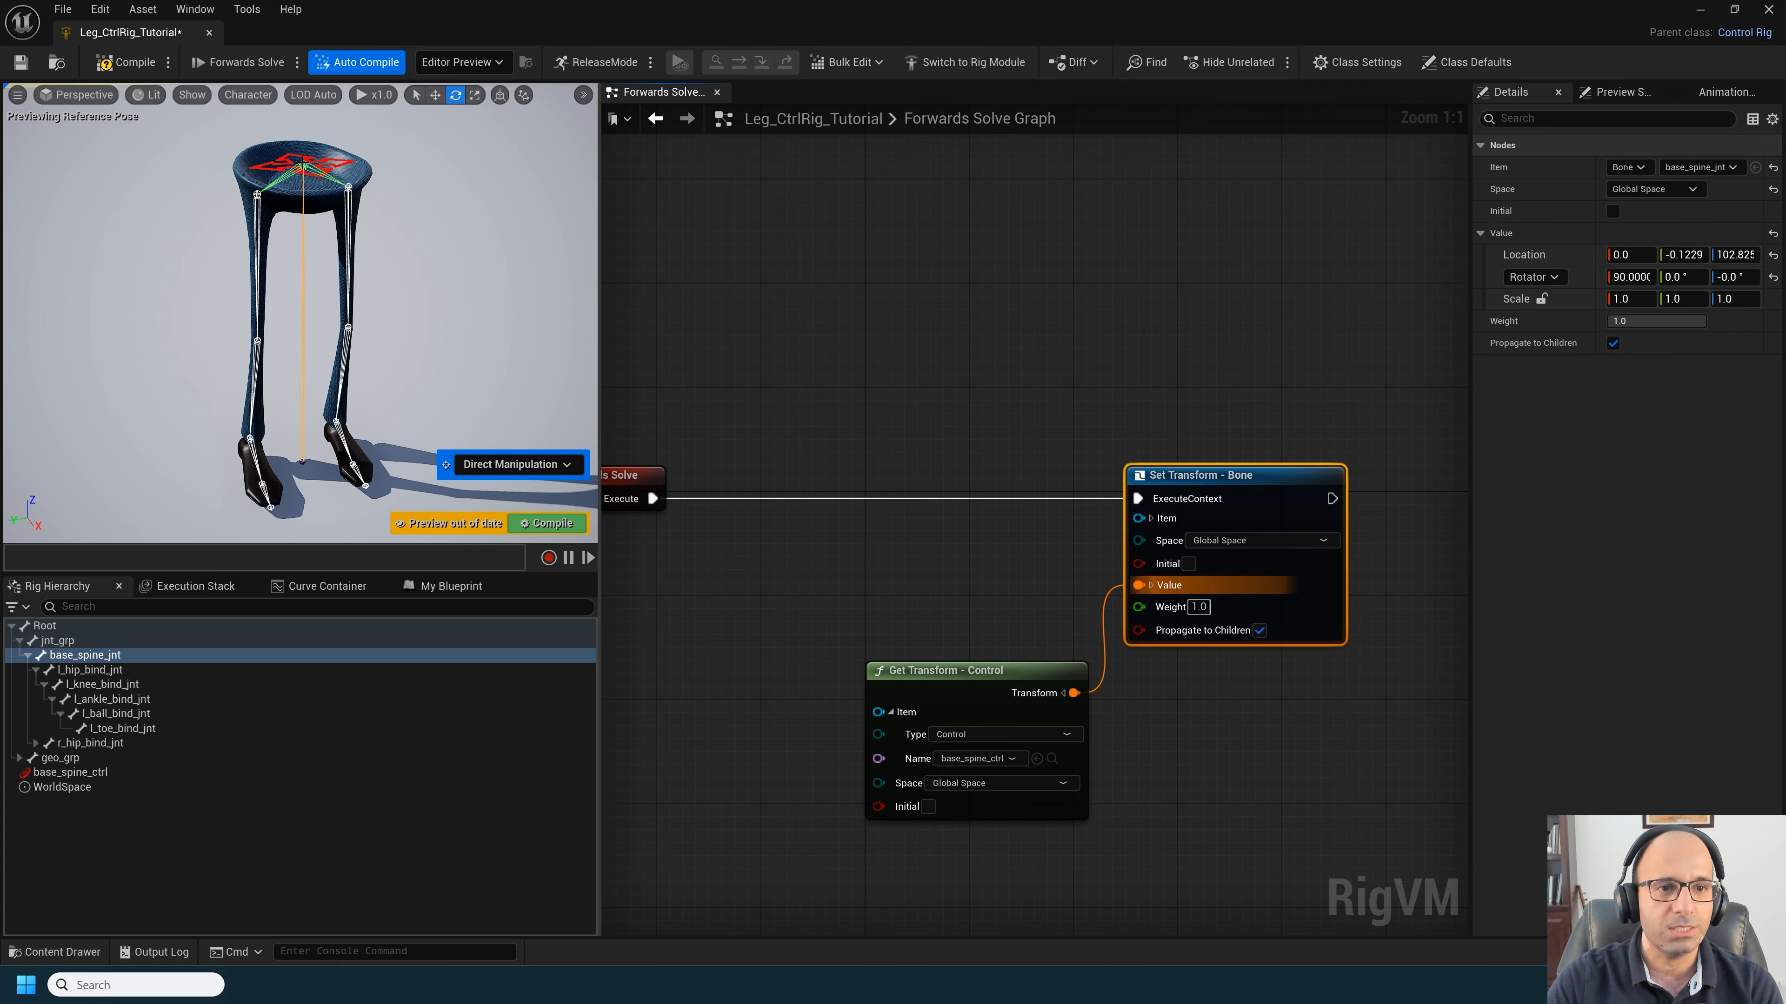
# Step: Test base_spine_ctrl by moving it slightly in the viewport, and recompile the rig to reset its pose
pyautogui.click(71, 771)
pyautogui.press('w')
pyautogui.moveTo(309, 170)
pyautogui.mouseDown()
pyautogui.moveTo(385, 199)
pyautogui.moveTo(303, 166)
pyautogui.mouseUp()
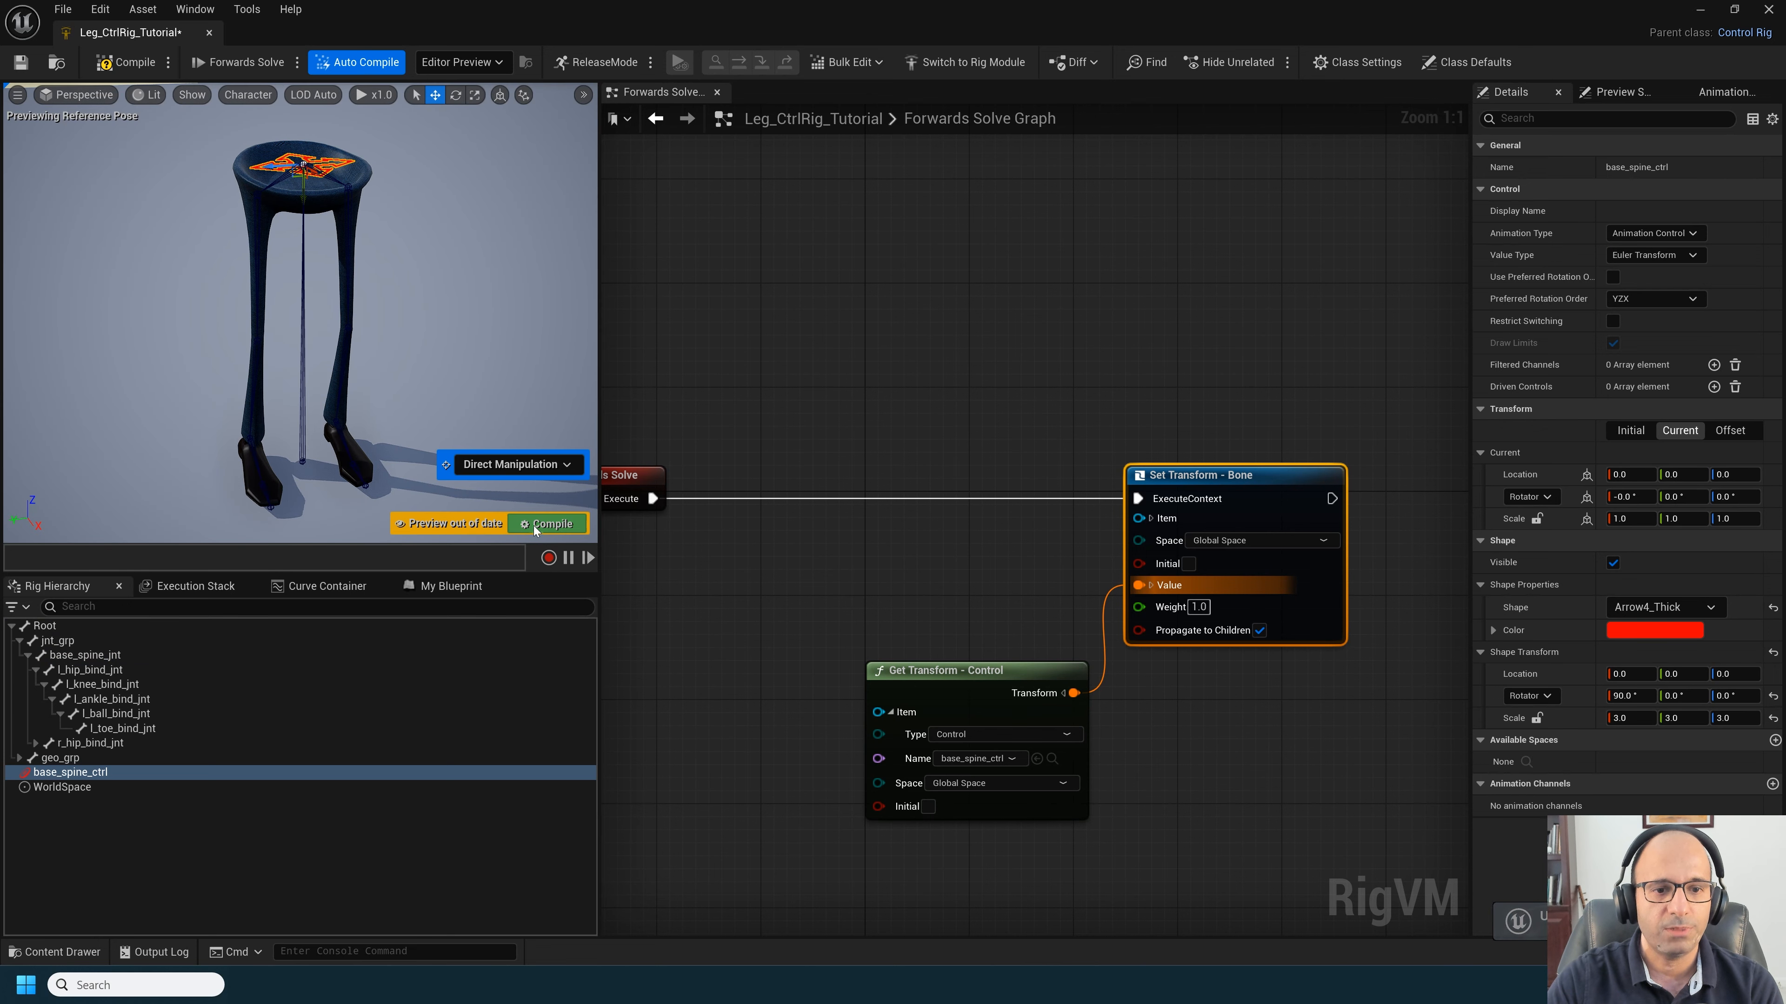
pyautogui.click(538, 523)
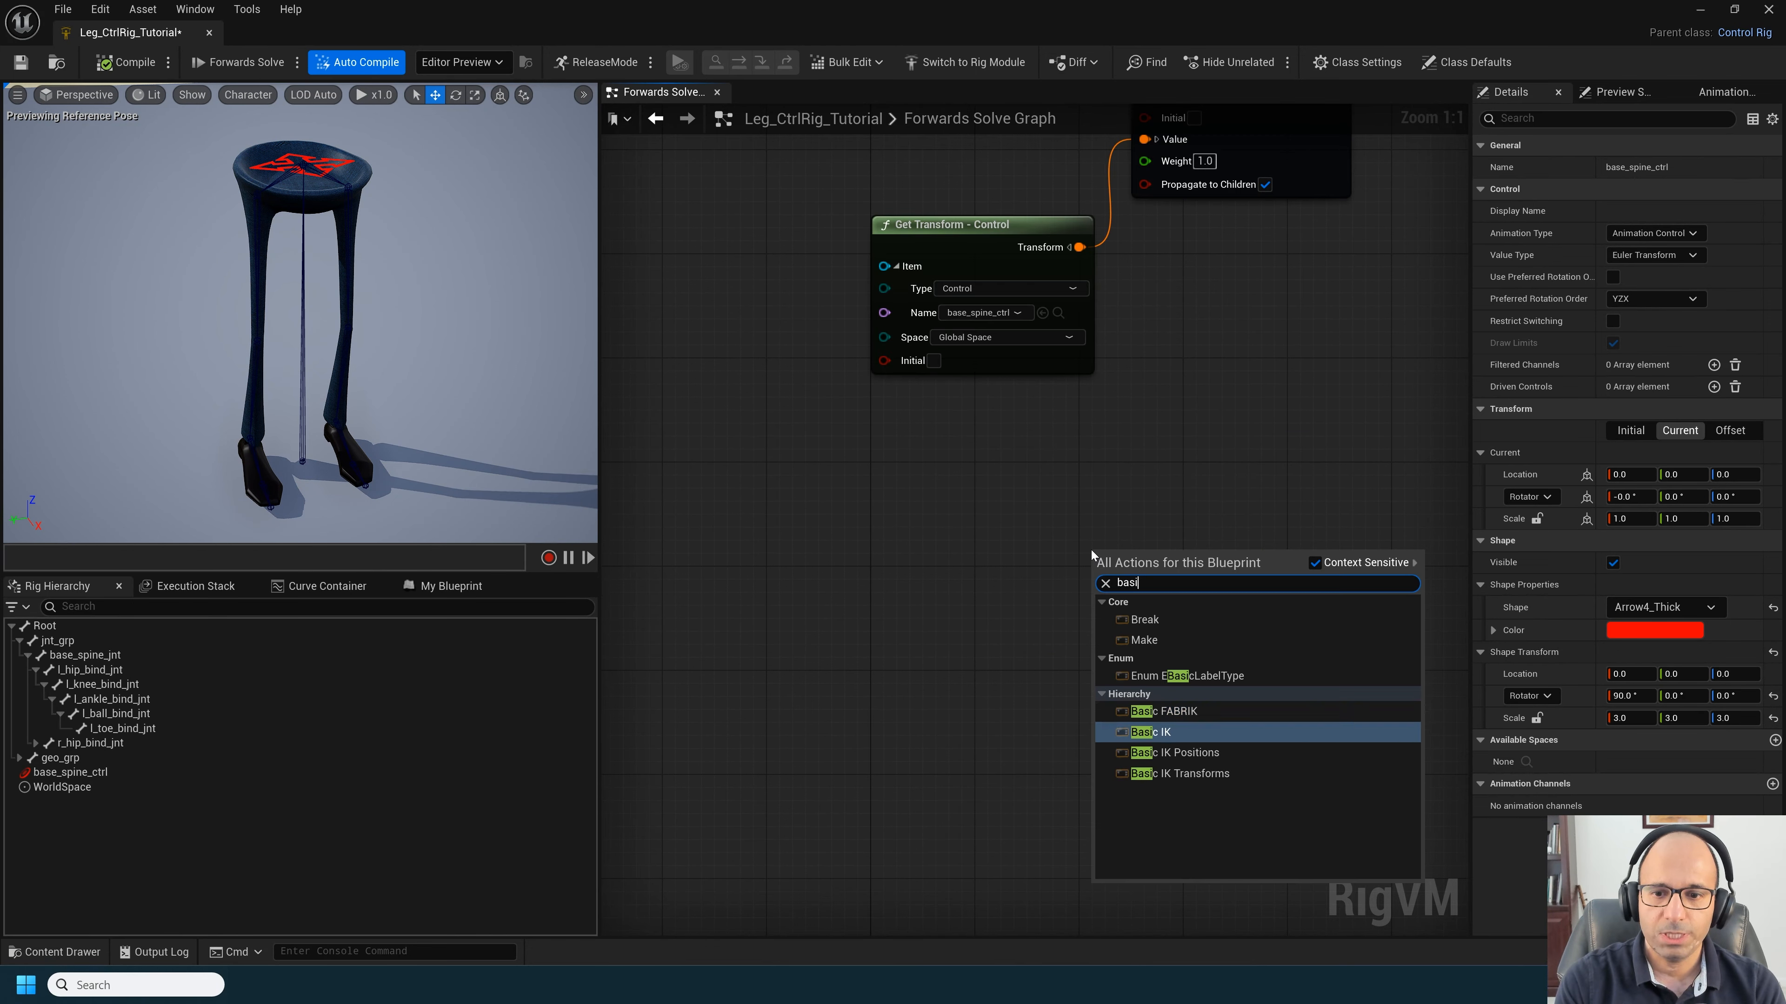
# Step: Add a Basic IK node to the graph and place it below the base_spine_ctrl Get Transform node
pyautogui.click(1167, 725)
pyautogui.moveTo(1161, 549); pyautogui.dragTo(1028, 366)
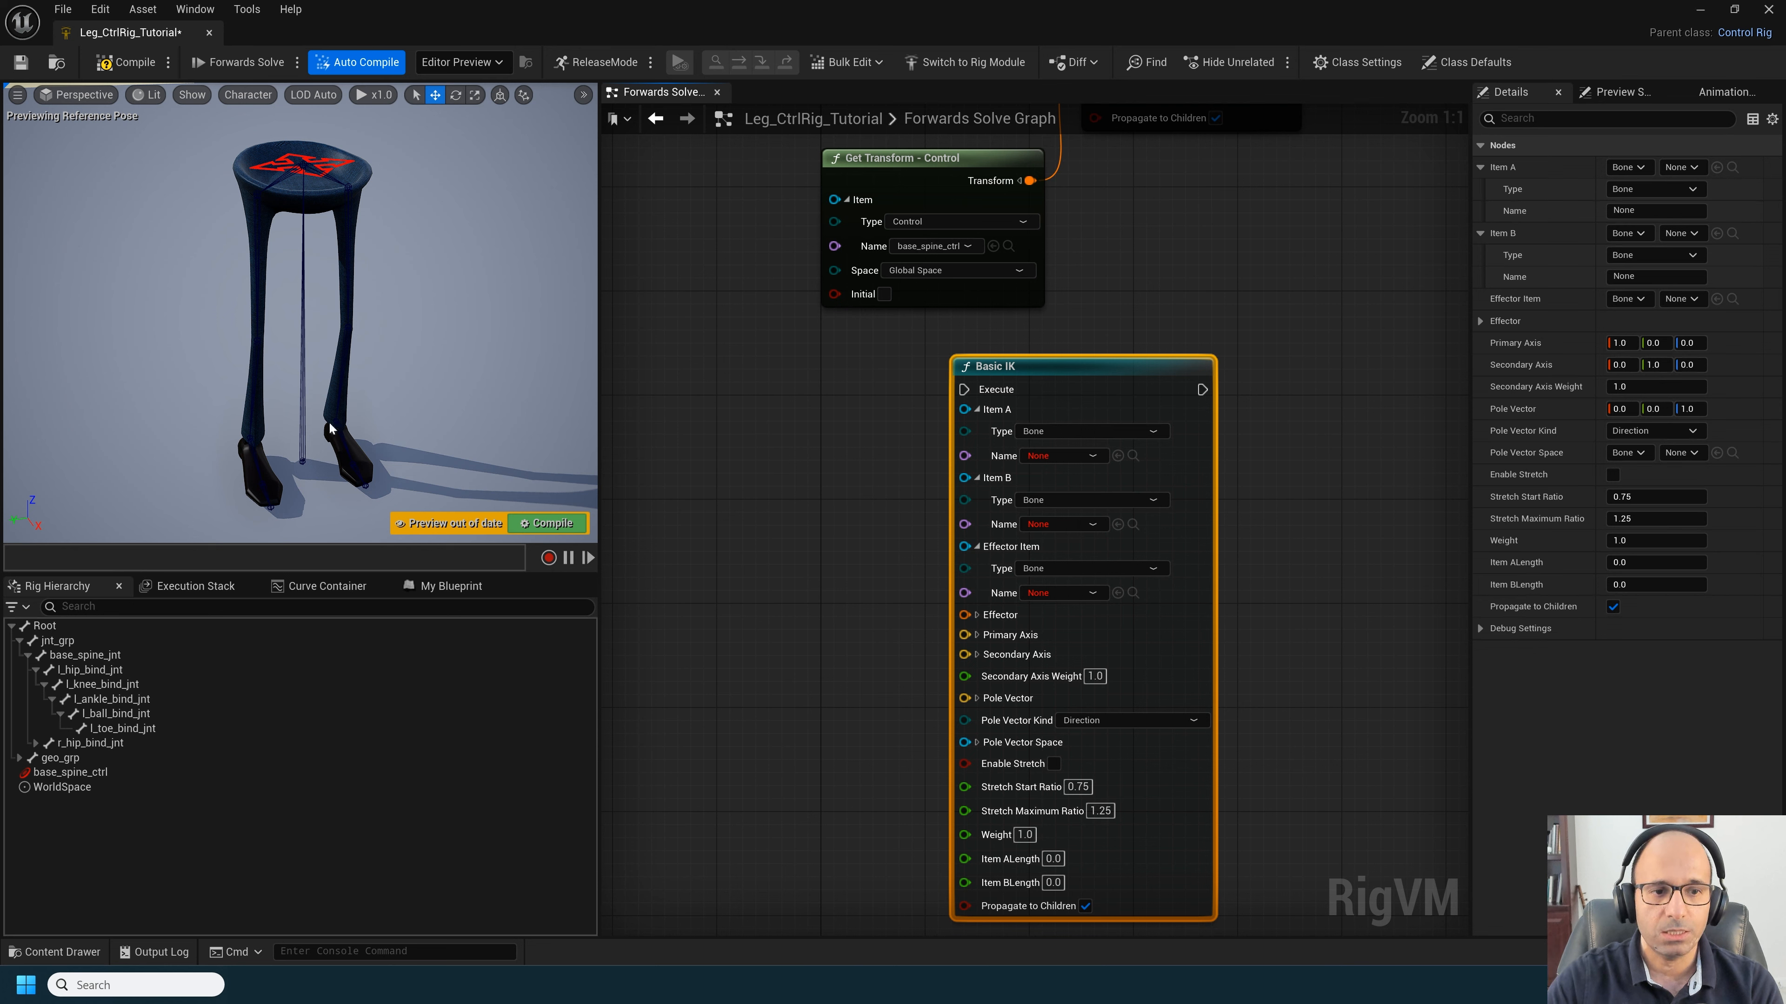
# Step: Create a new control from l_ankle_bind_jnt and name it l_ankle_ik
pyautogui.click(109, 698)
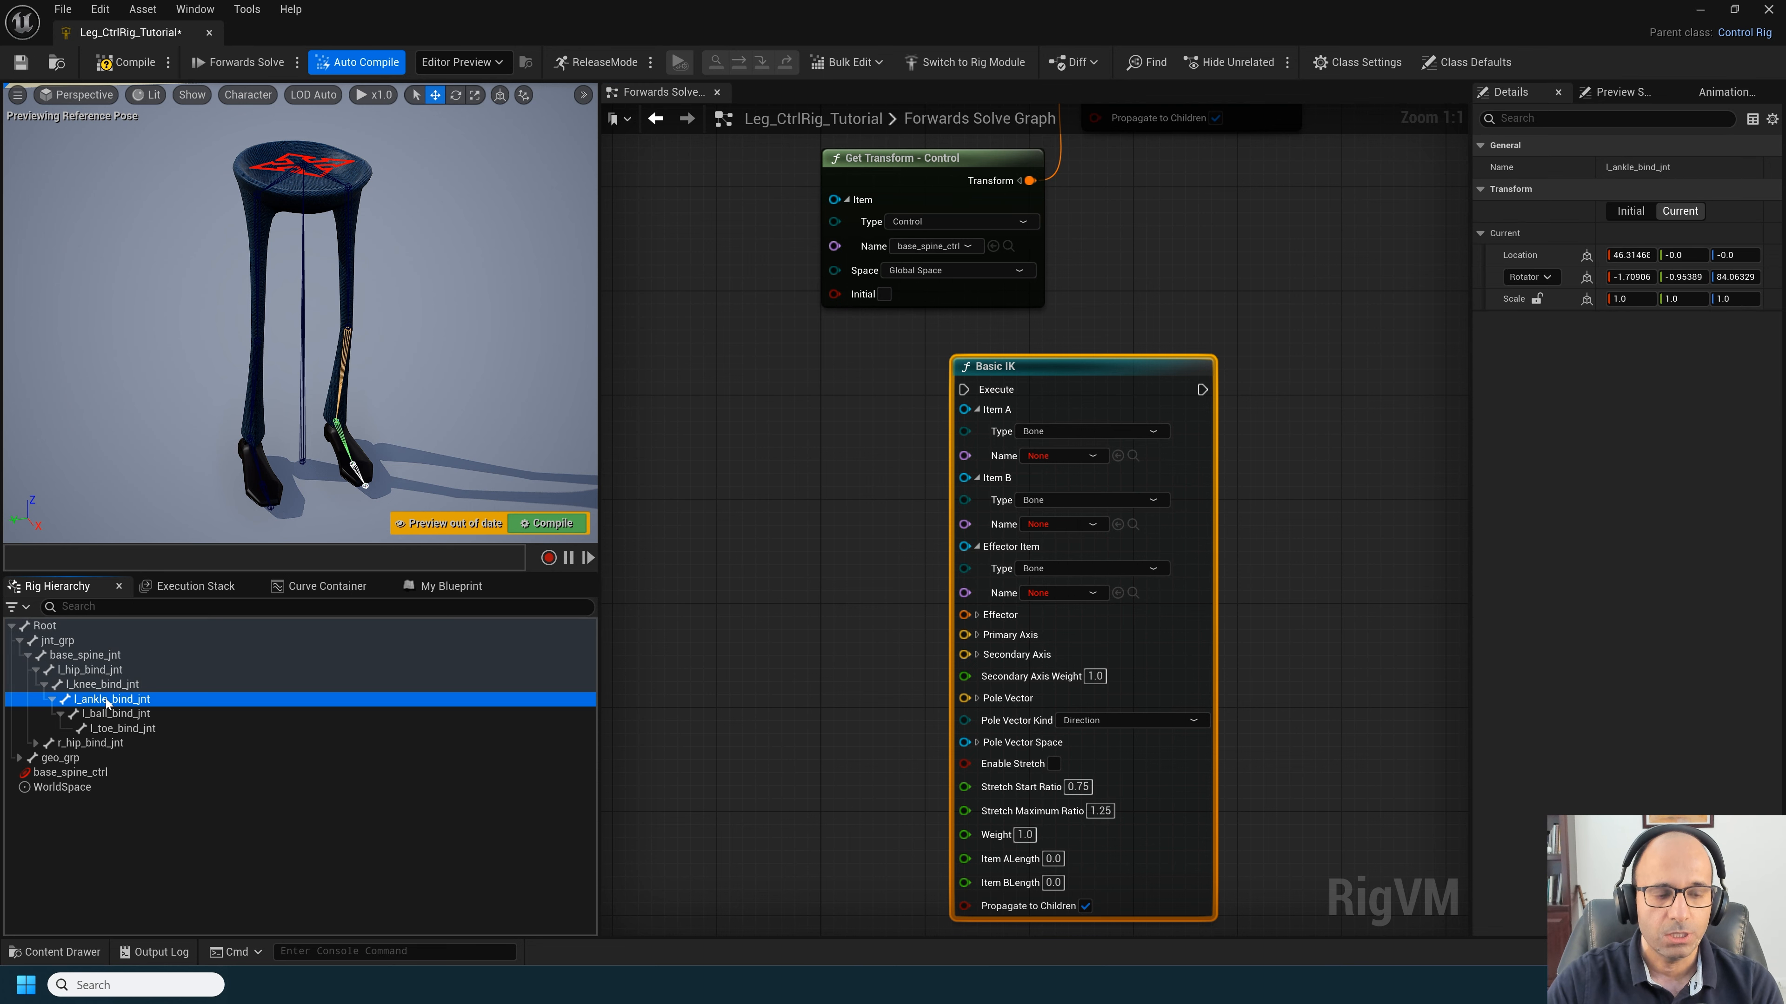
pyautogui.rightClick(106, 699)
pyautogui.moveTo(233, 241)
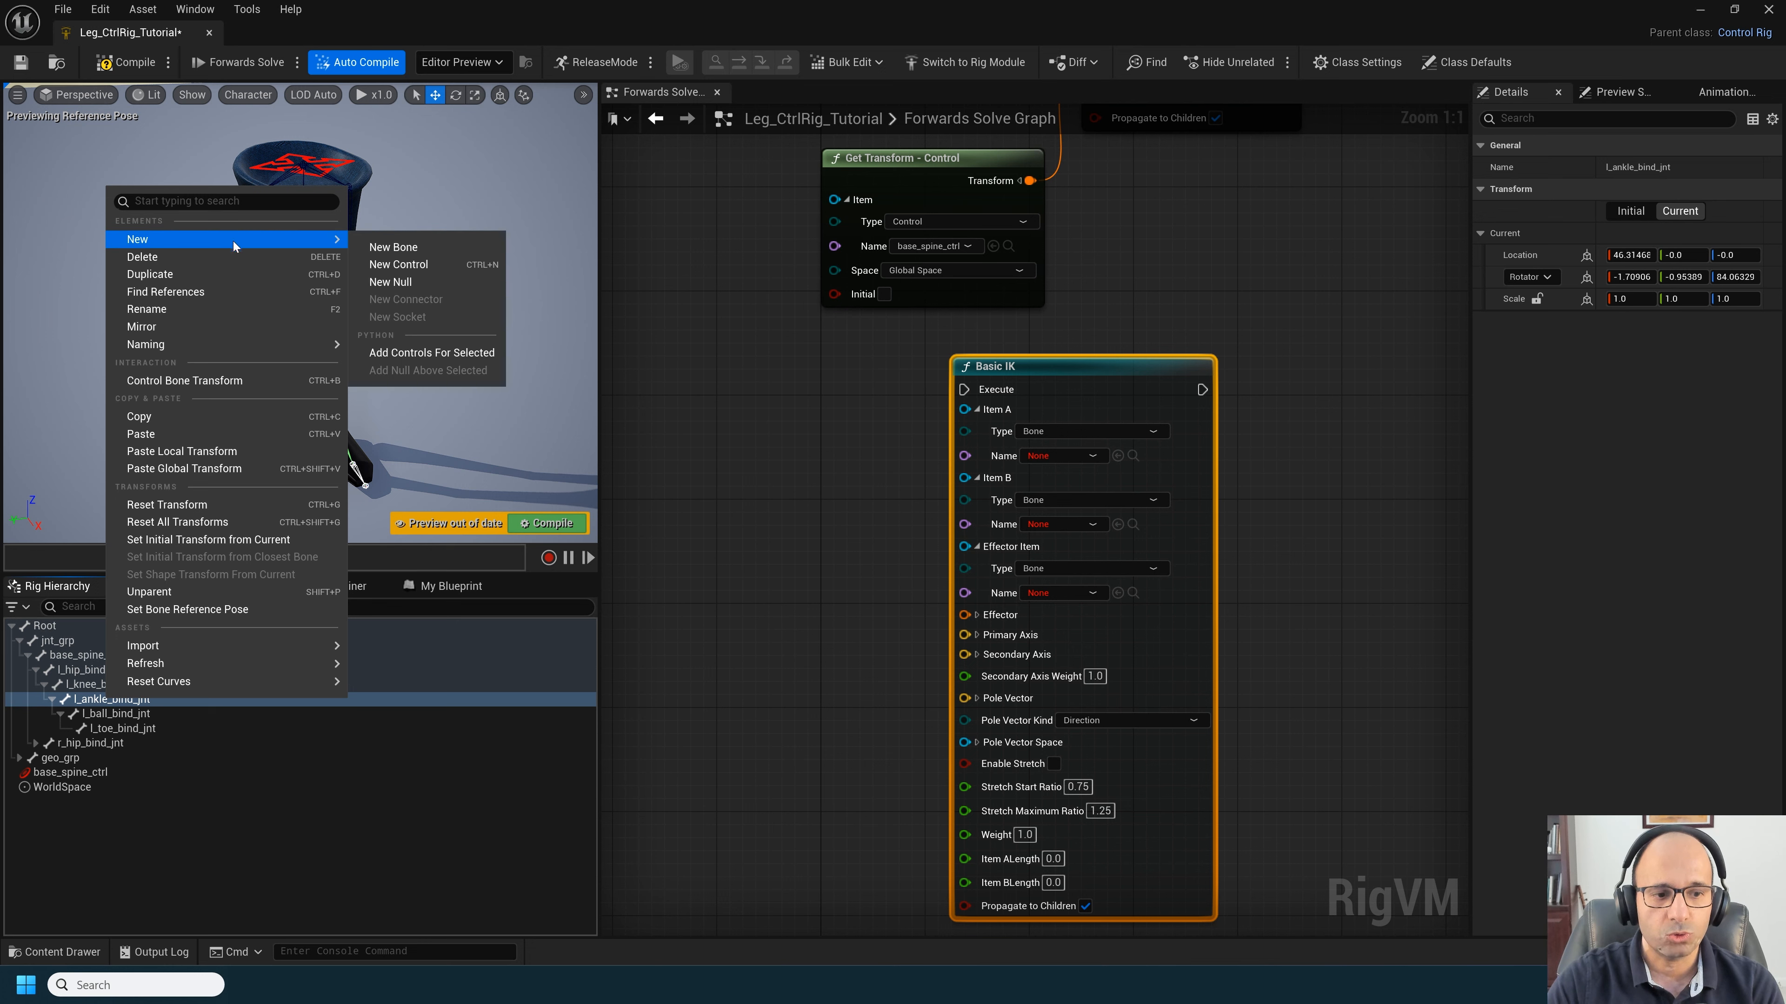
pyautogui.click(405, 265)
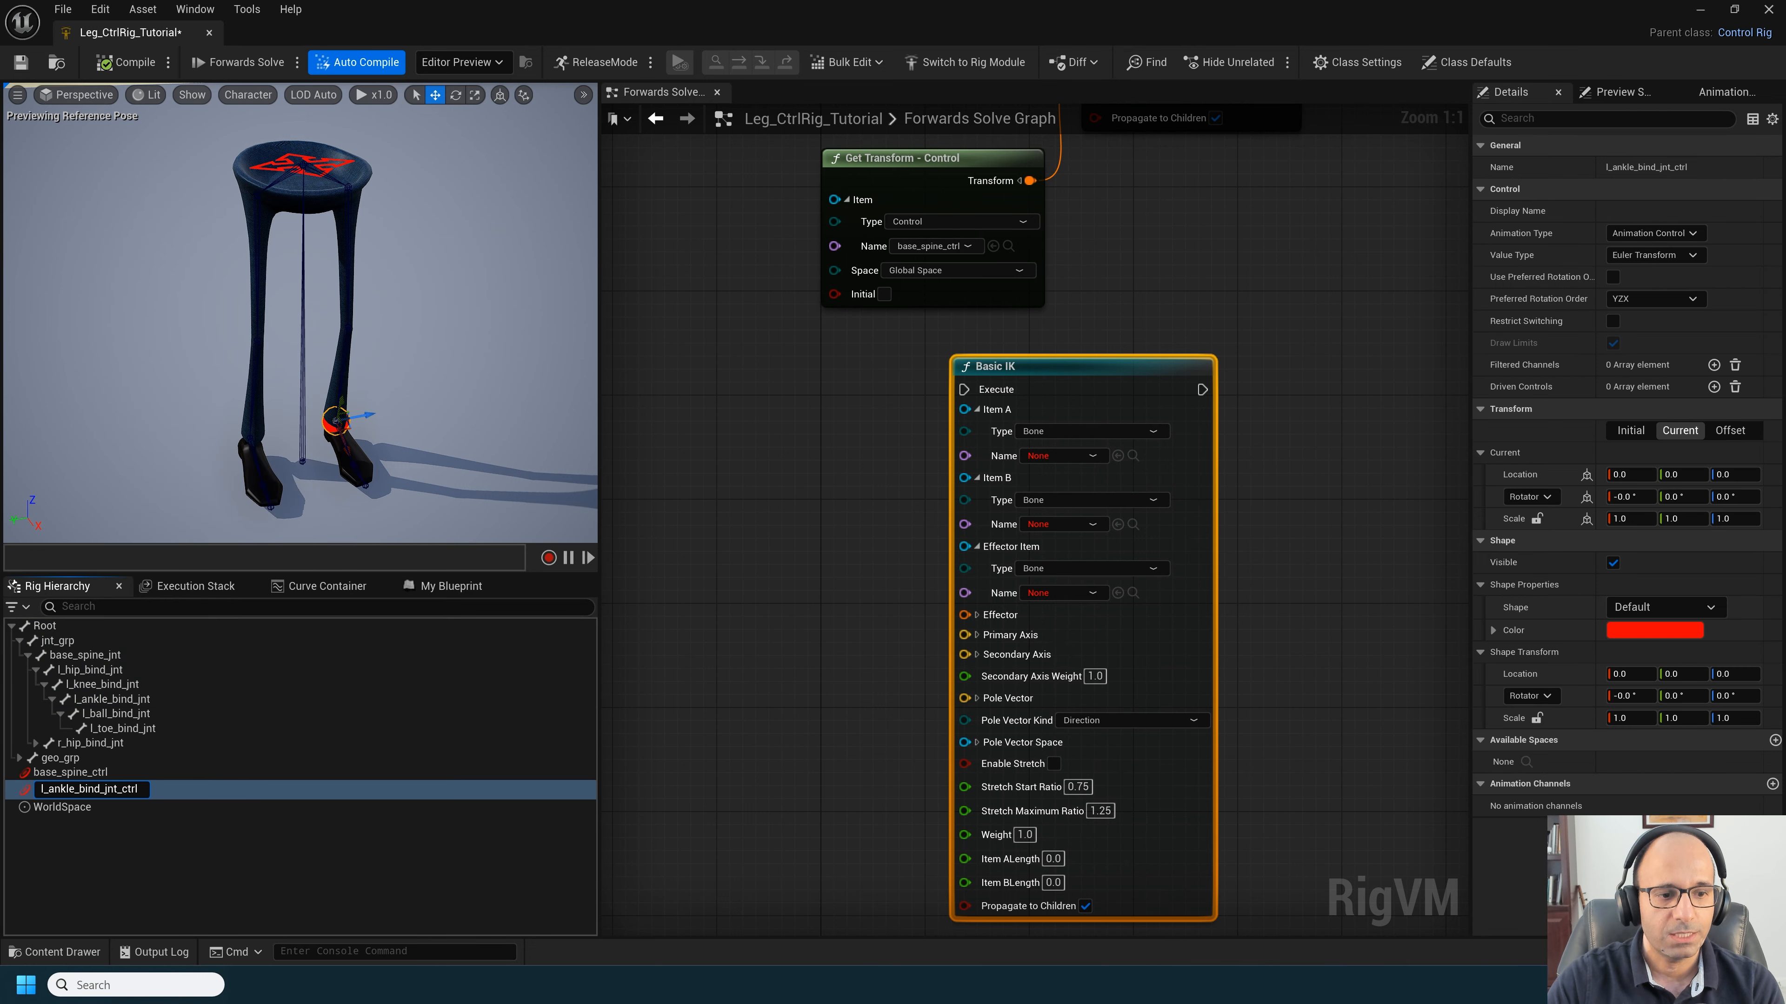
pyautogui.write('l_ankle_')
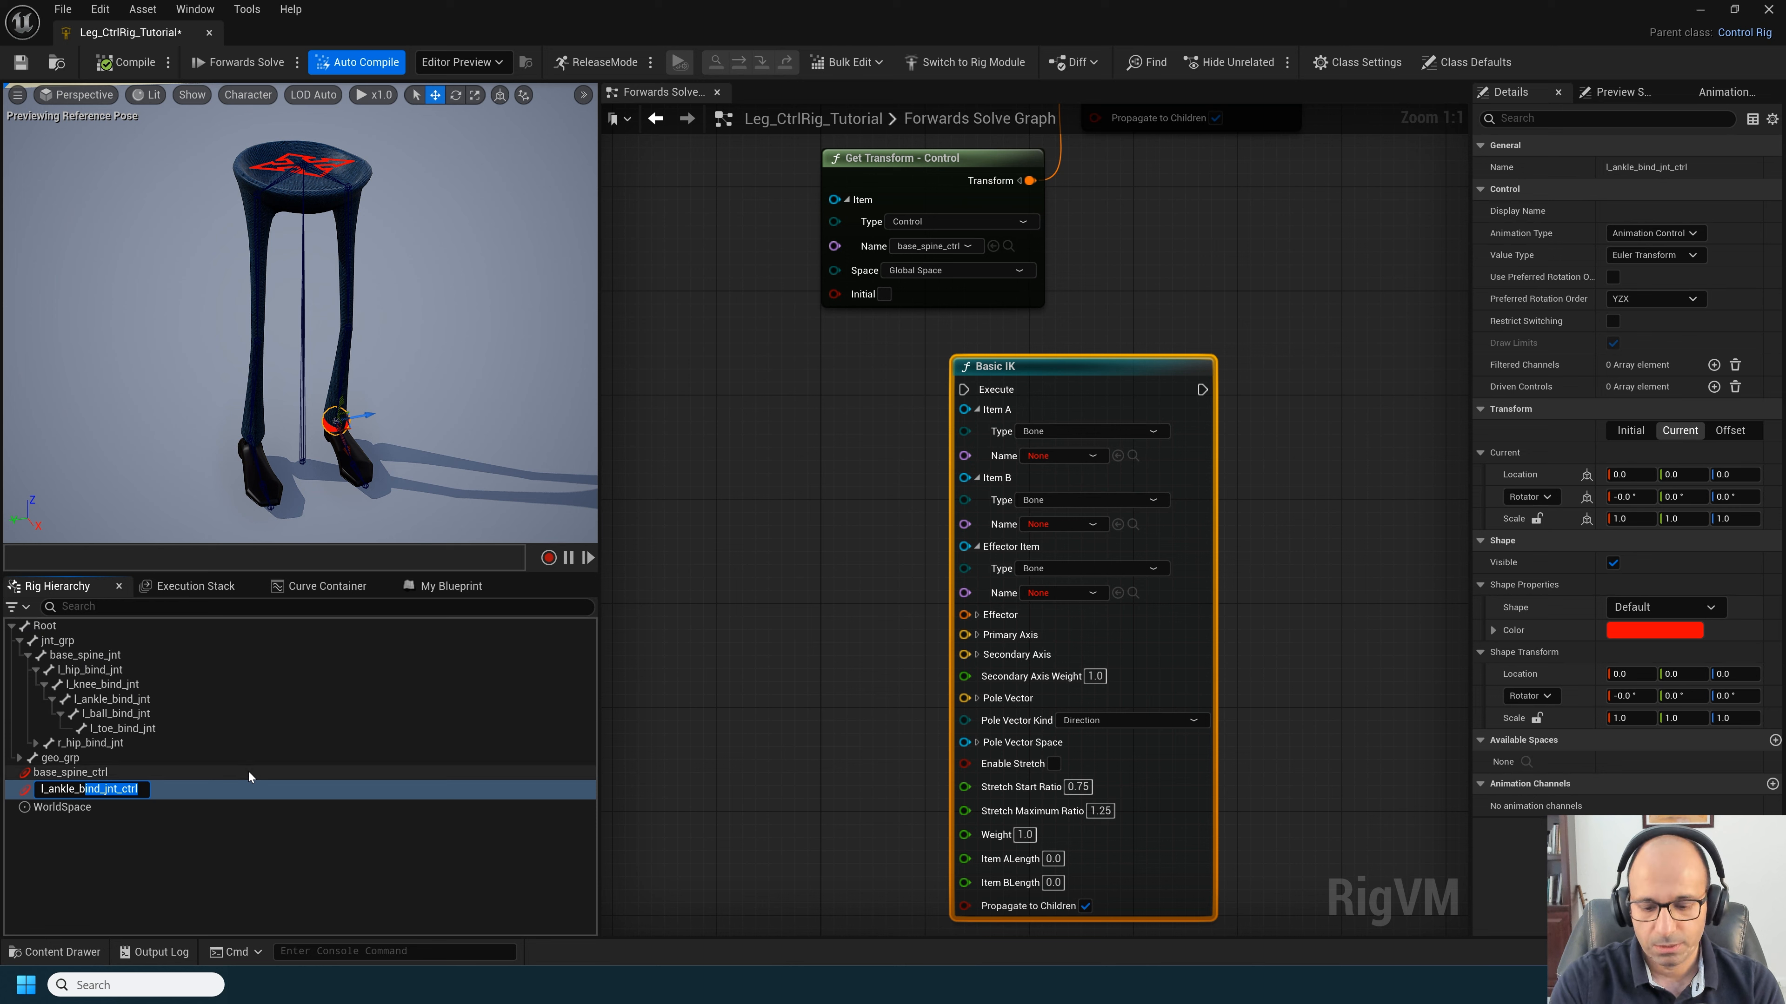
pyautogui.write('ik')
pyautogui.press('Return')
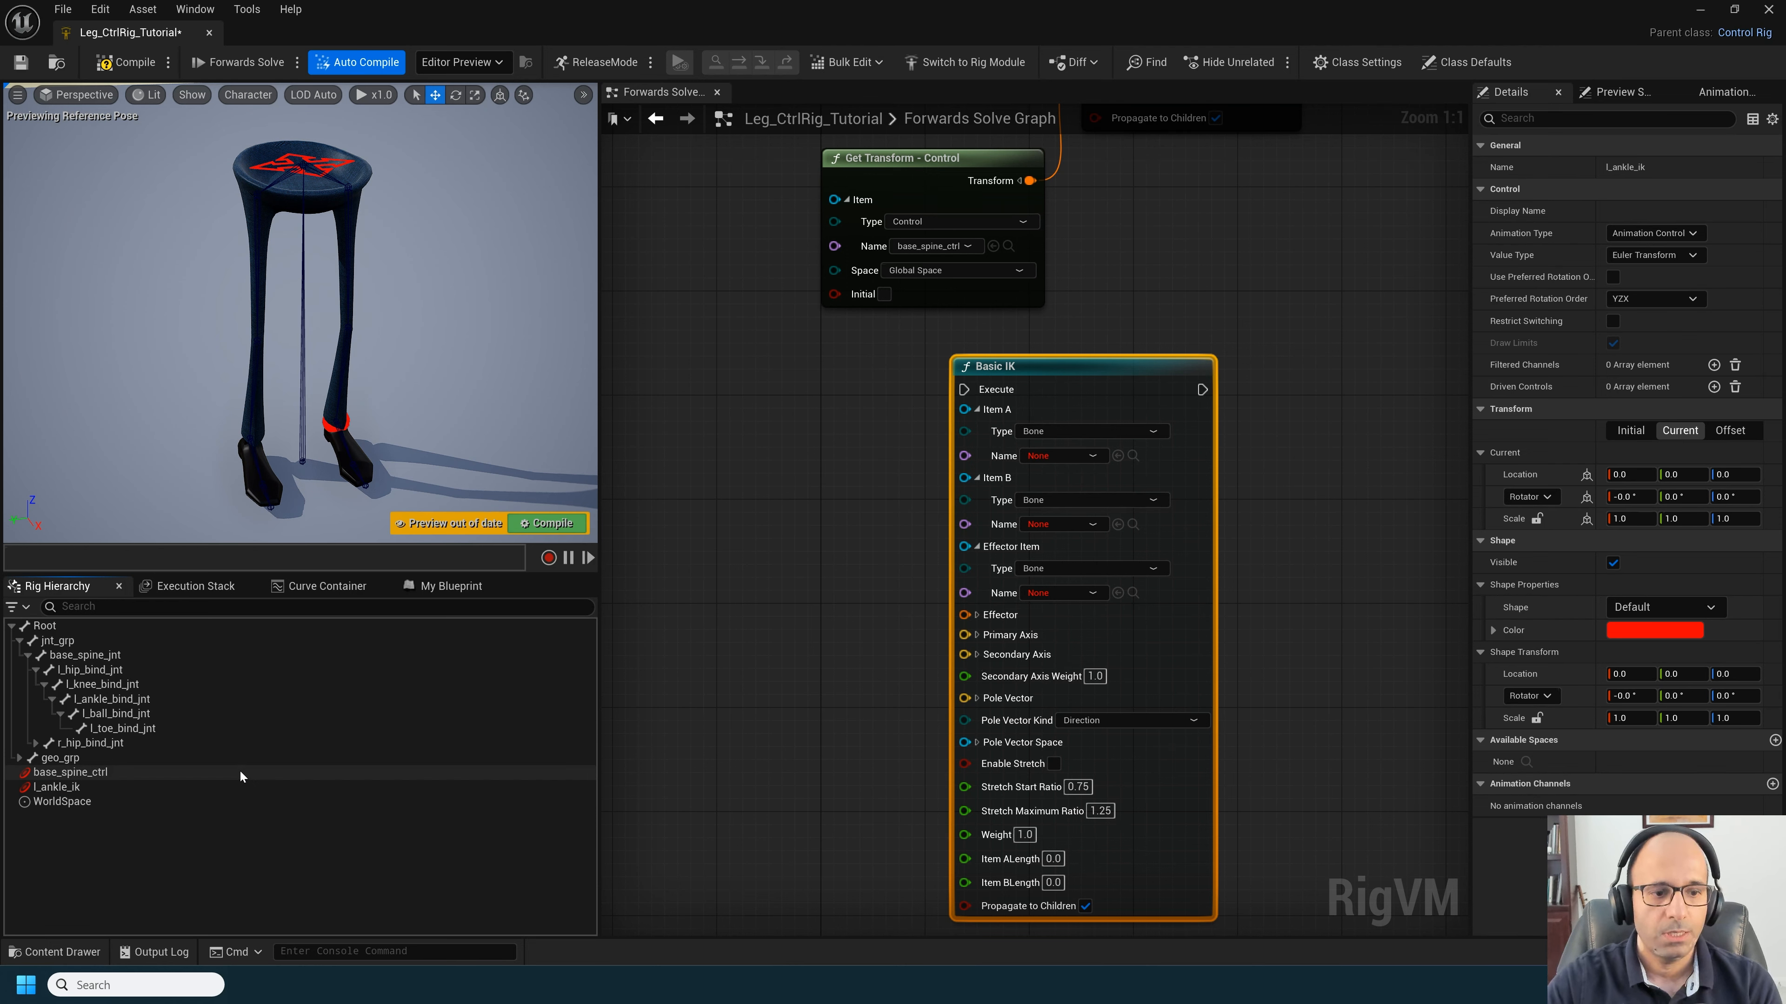
# Step: Color the l_ankle_ik control blue and scale its shape uniformly to 0.1
pyautogui.click(128, 773)
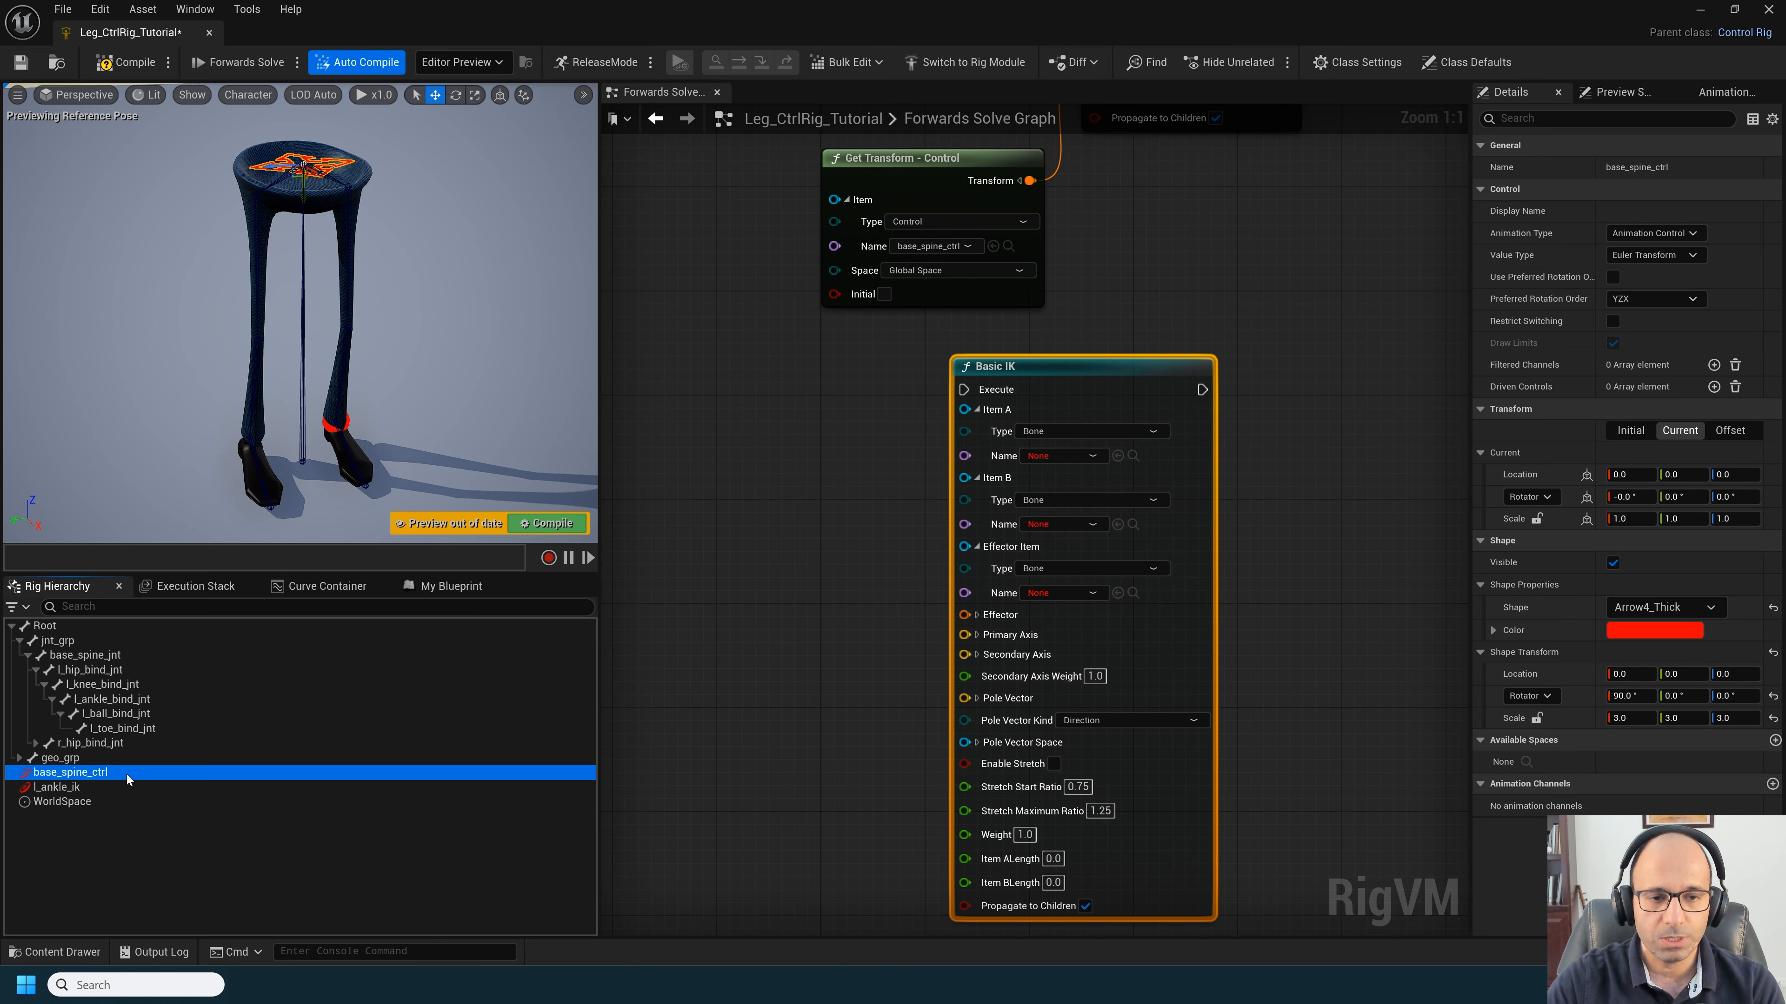
pyautogui.click(128, 787)
pyautogui.click(1628, 633)
pyautogui.click(1312, 616)
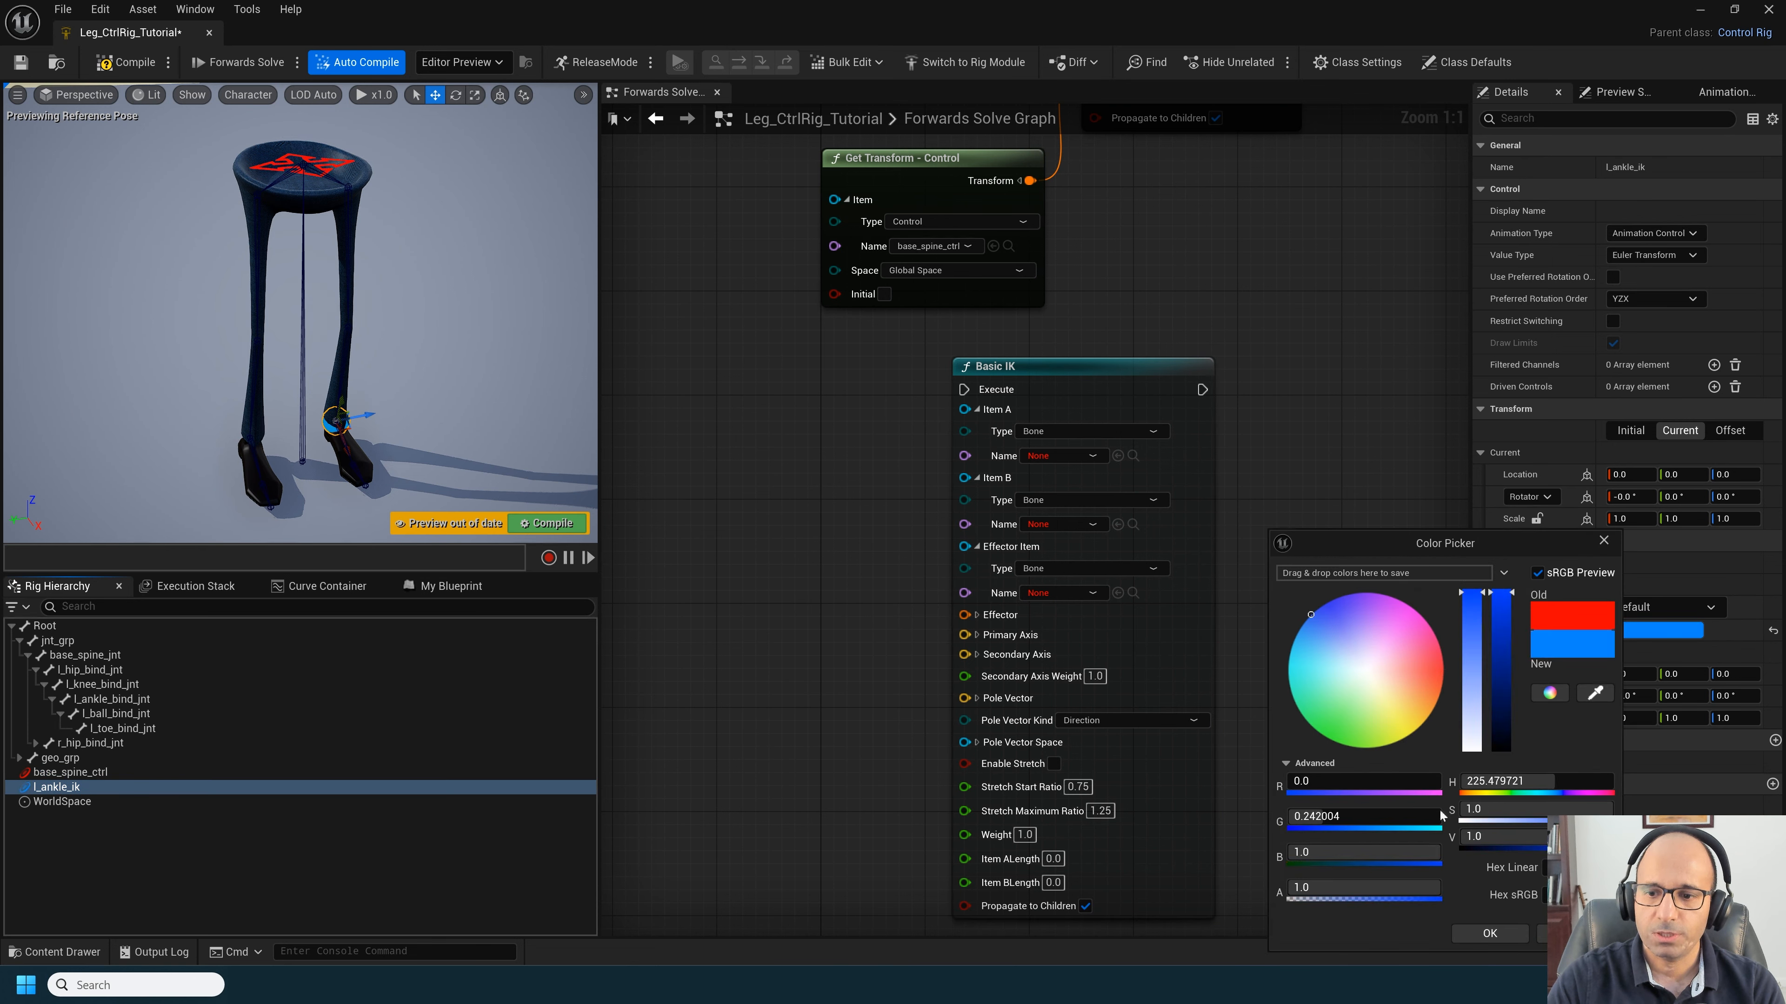
pyautogui.click(1492, 932)
pyautogui.click(1539, 719)
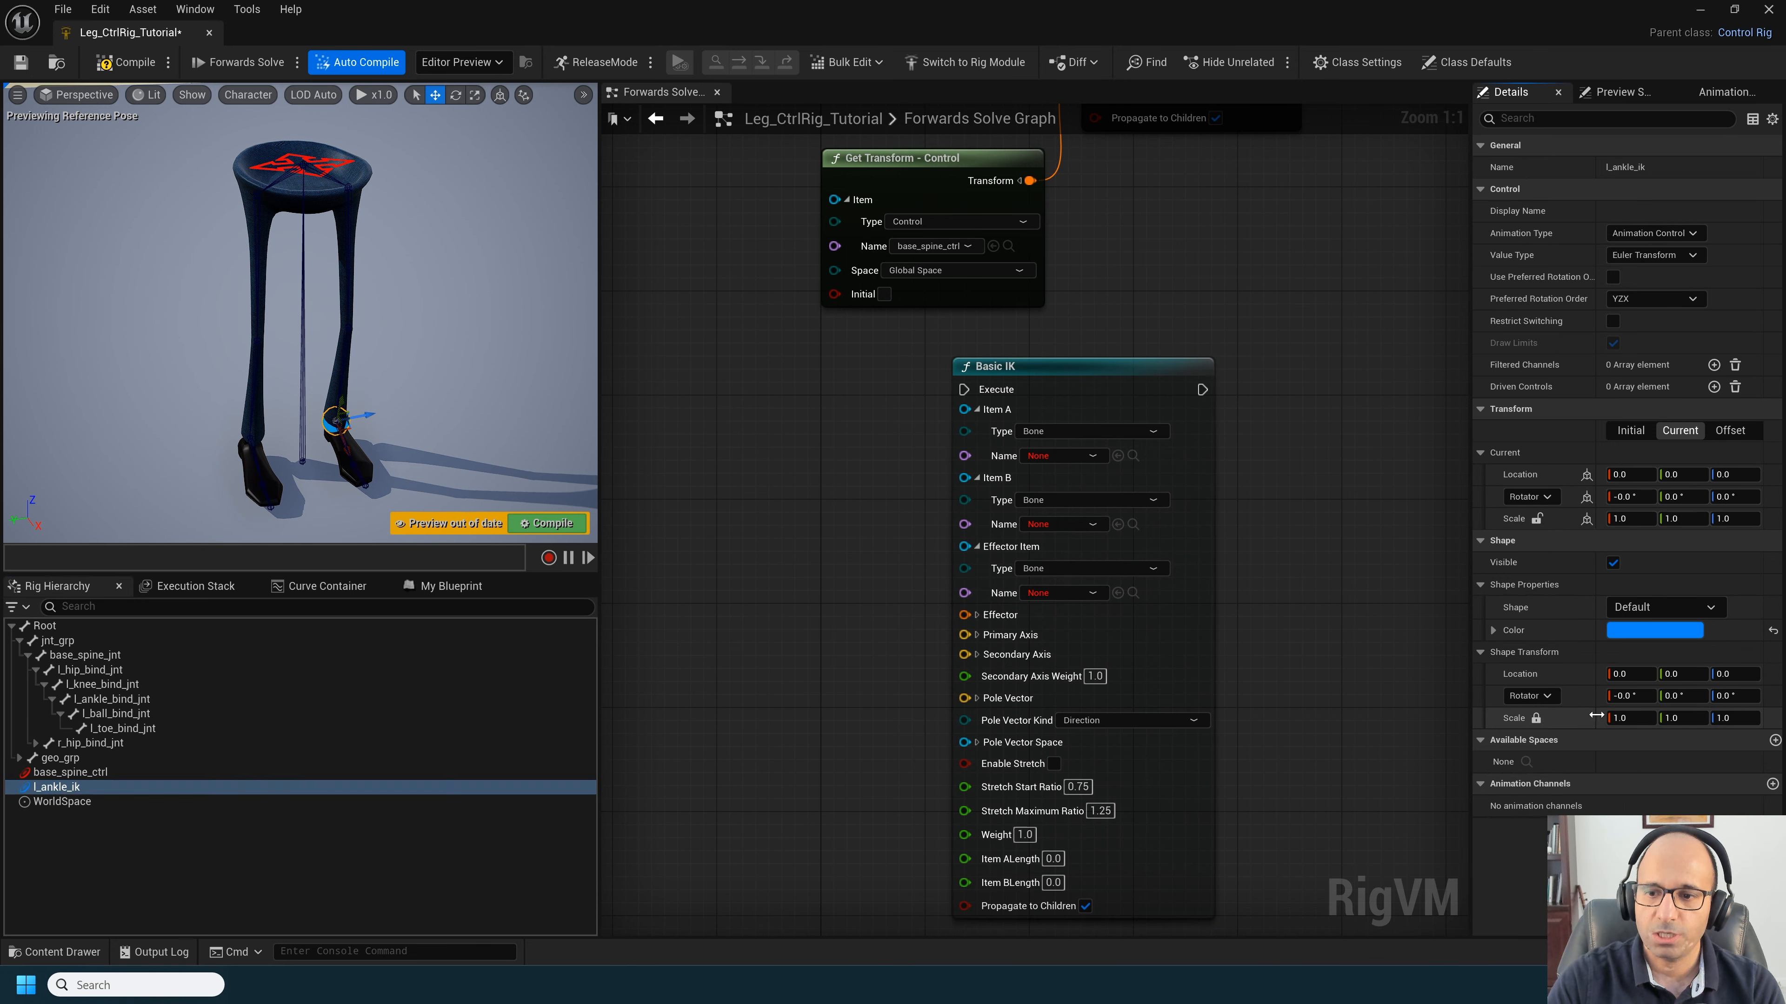
pyautogui.click(1629, 719)
pyautogui.write('.1')
pyautogui.press('Return')
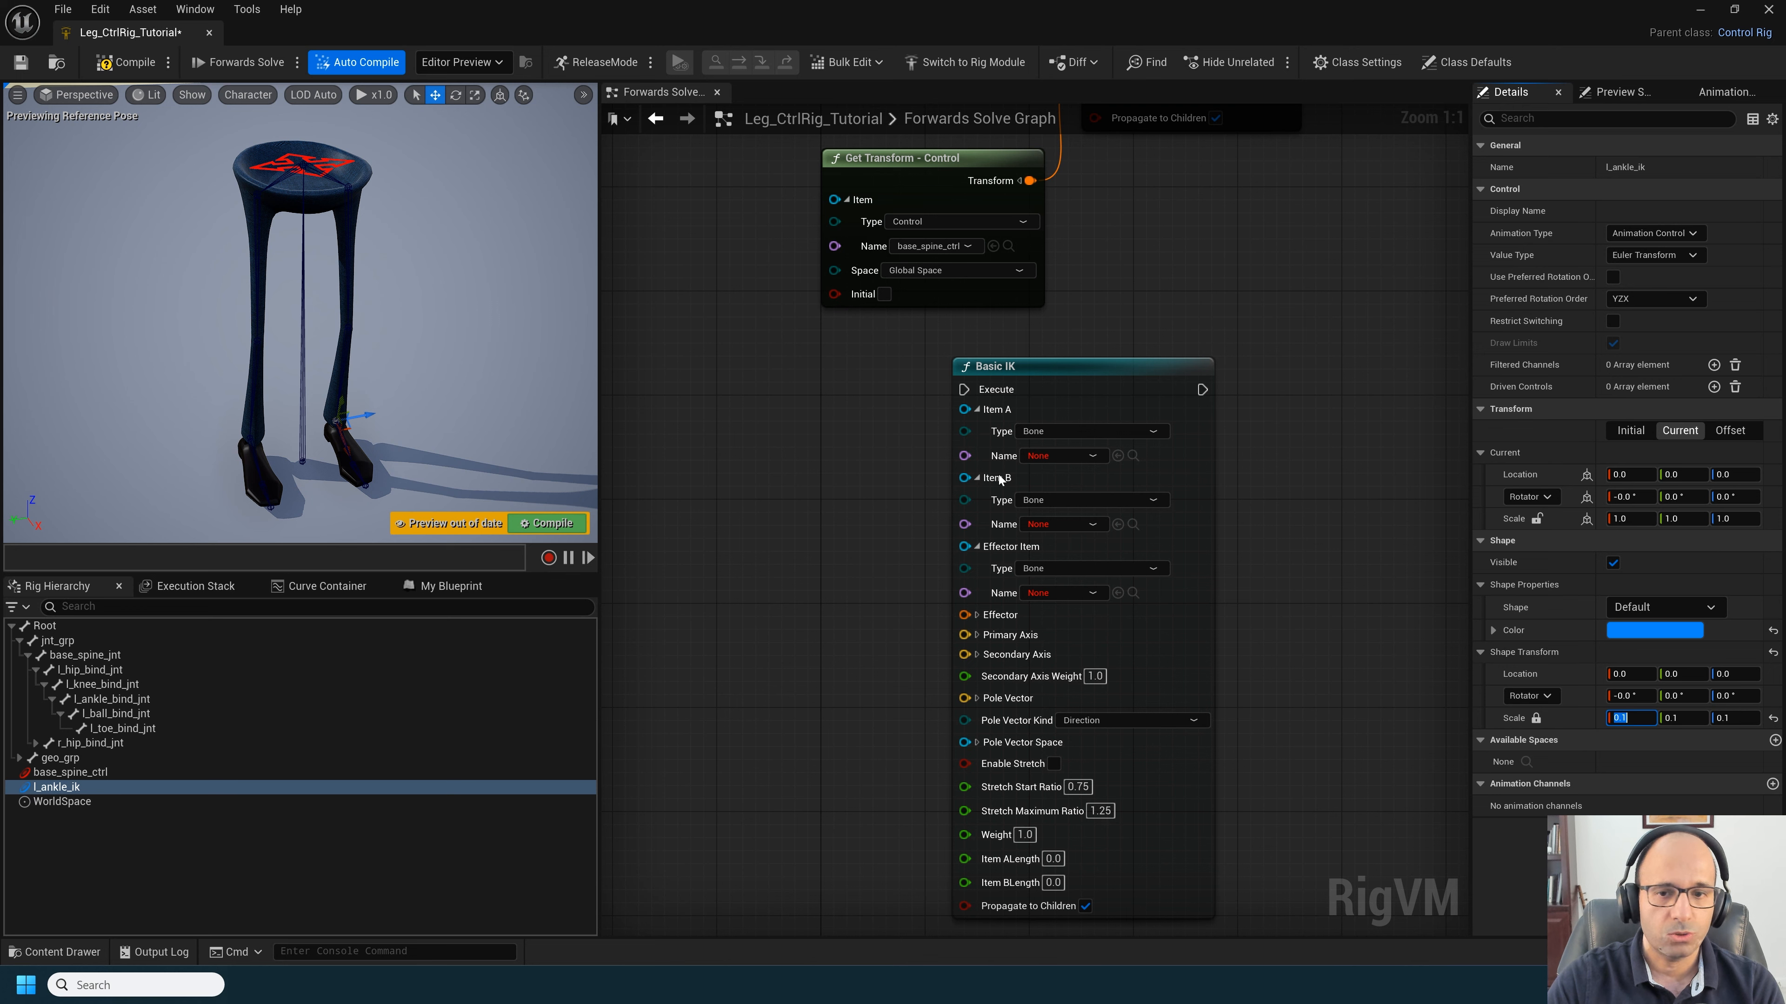
# Step: Set the Basic IK node's Item A to l_hip_bind_jnt, Item B to l_knee_bind_jnt and Effector Item to l_ankle_bind_jnt
pyautogui.moveTo(1094, 379); pyautogui.dragTo(1028, 497)
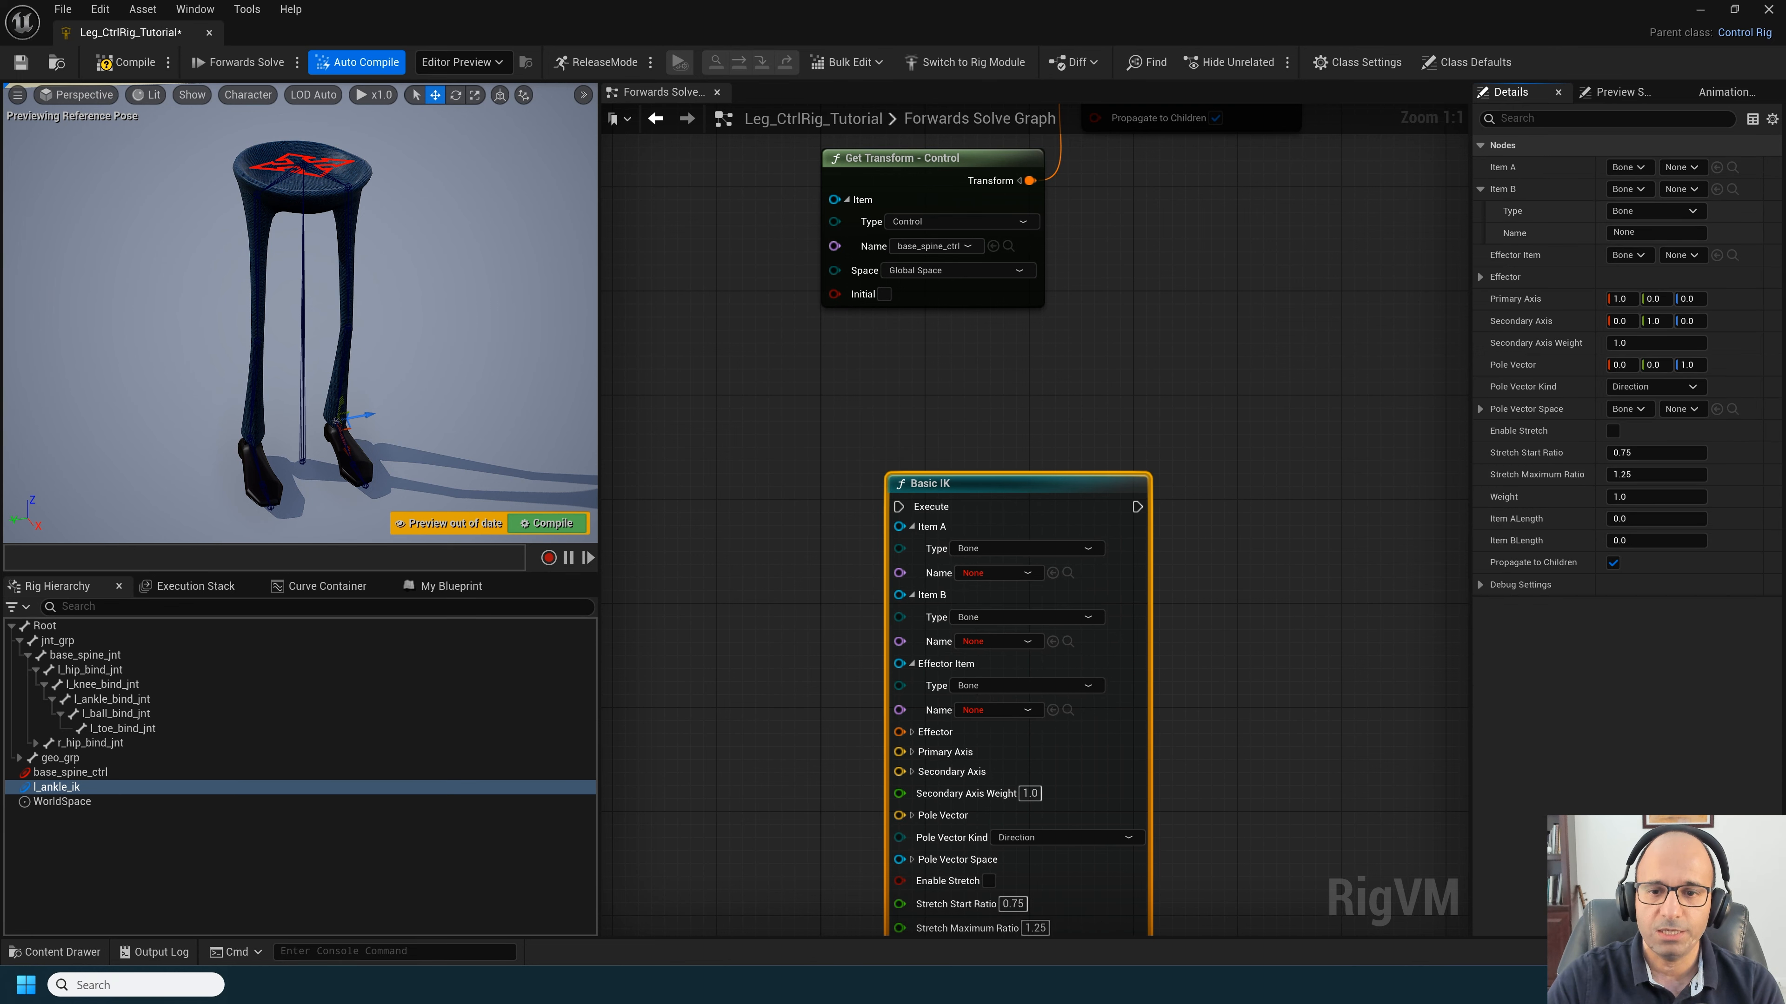
pyautogui.moveTo(1293, 702); pyautogui.dragTo(1320, 457, button='right')
pyautogui.click(1020, 331)
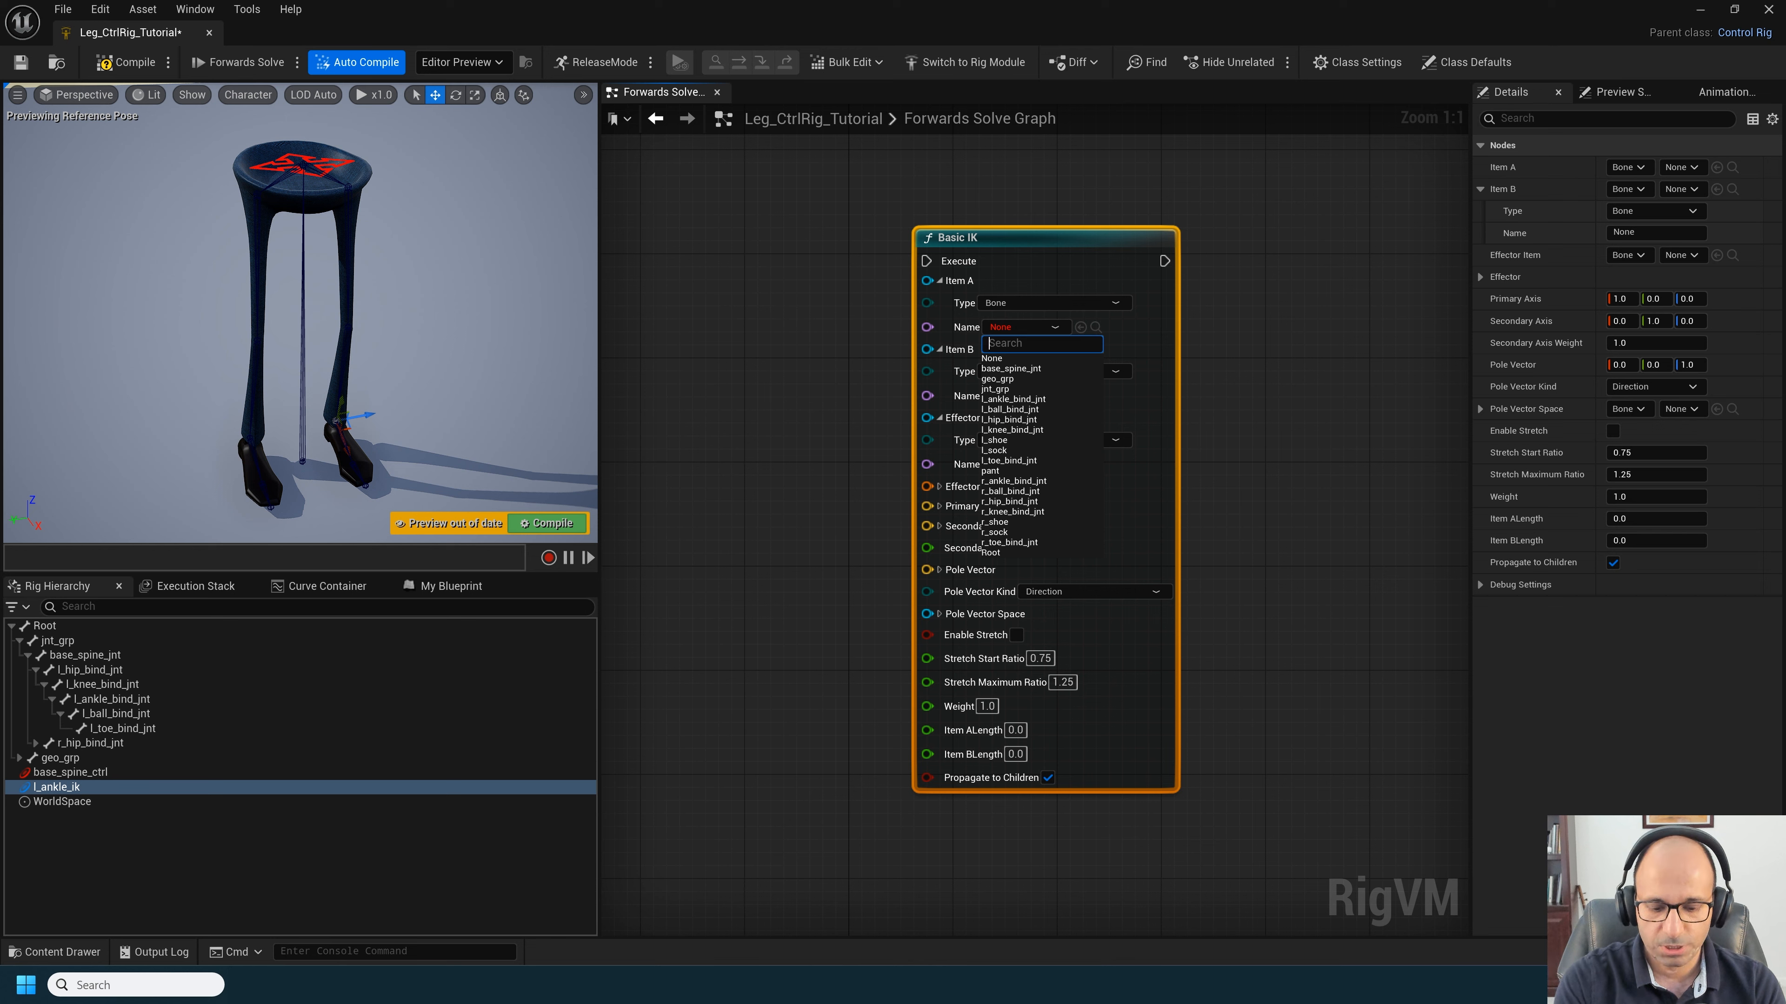
pyautogui.write('hi')
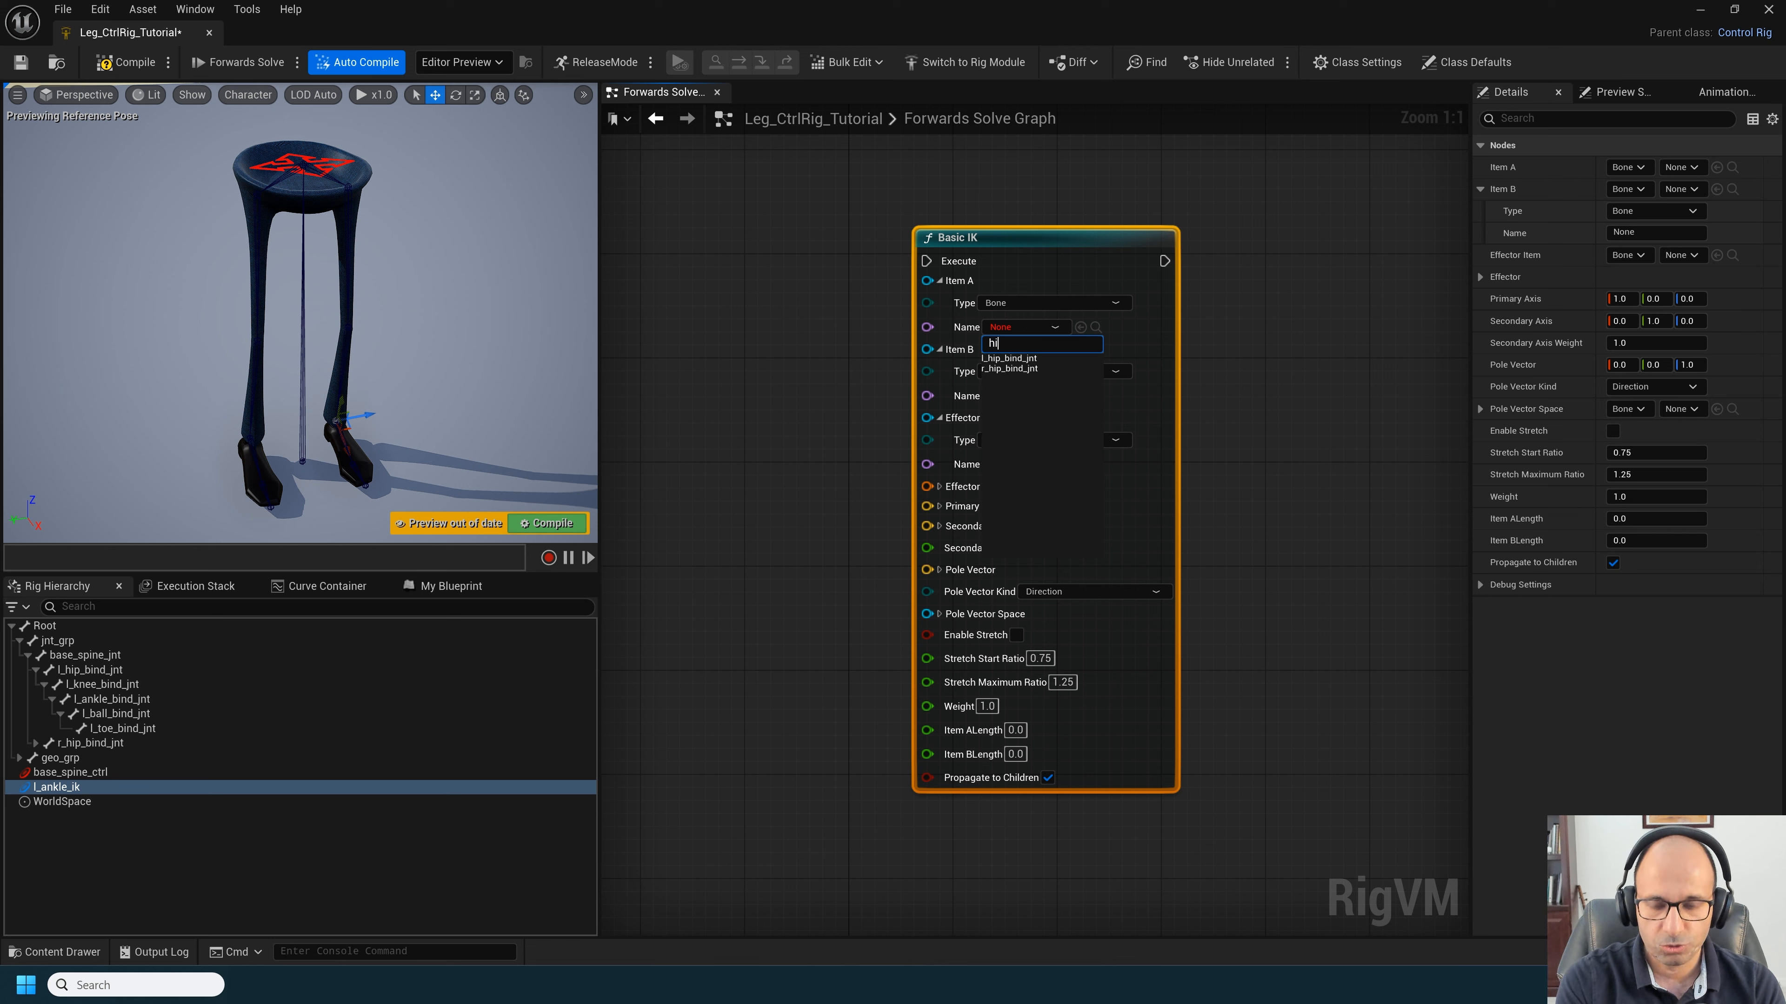
pyautogui.click(1006, 358)
pyautogui.click(1012, 396)
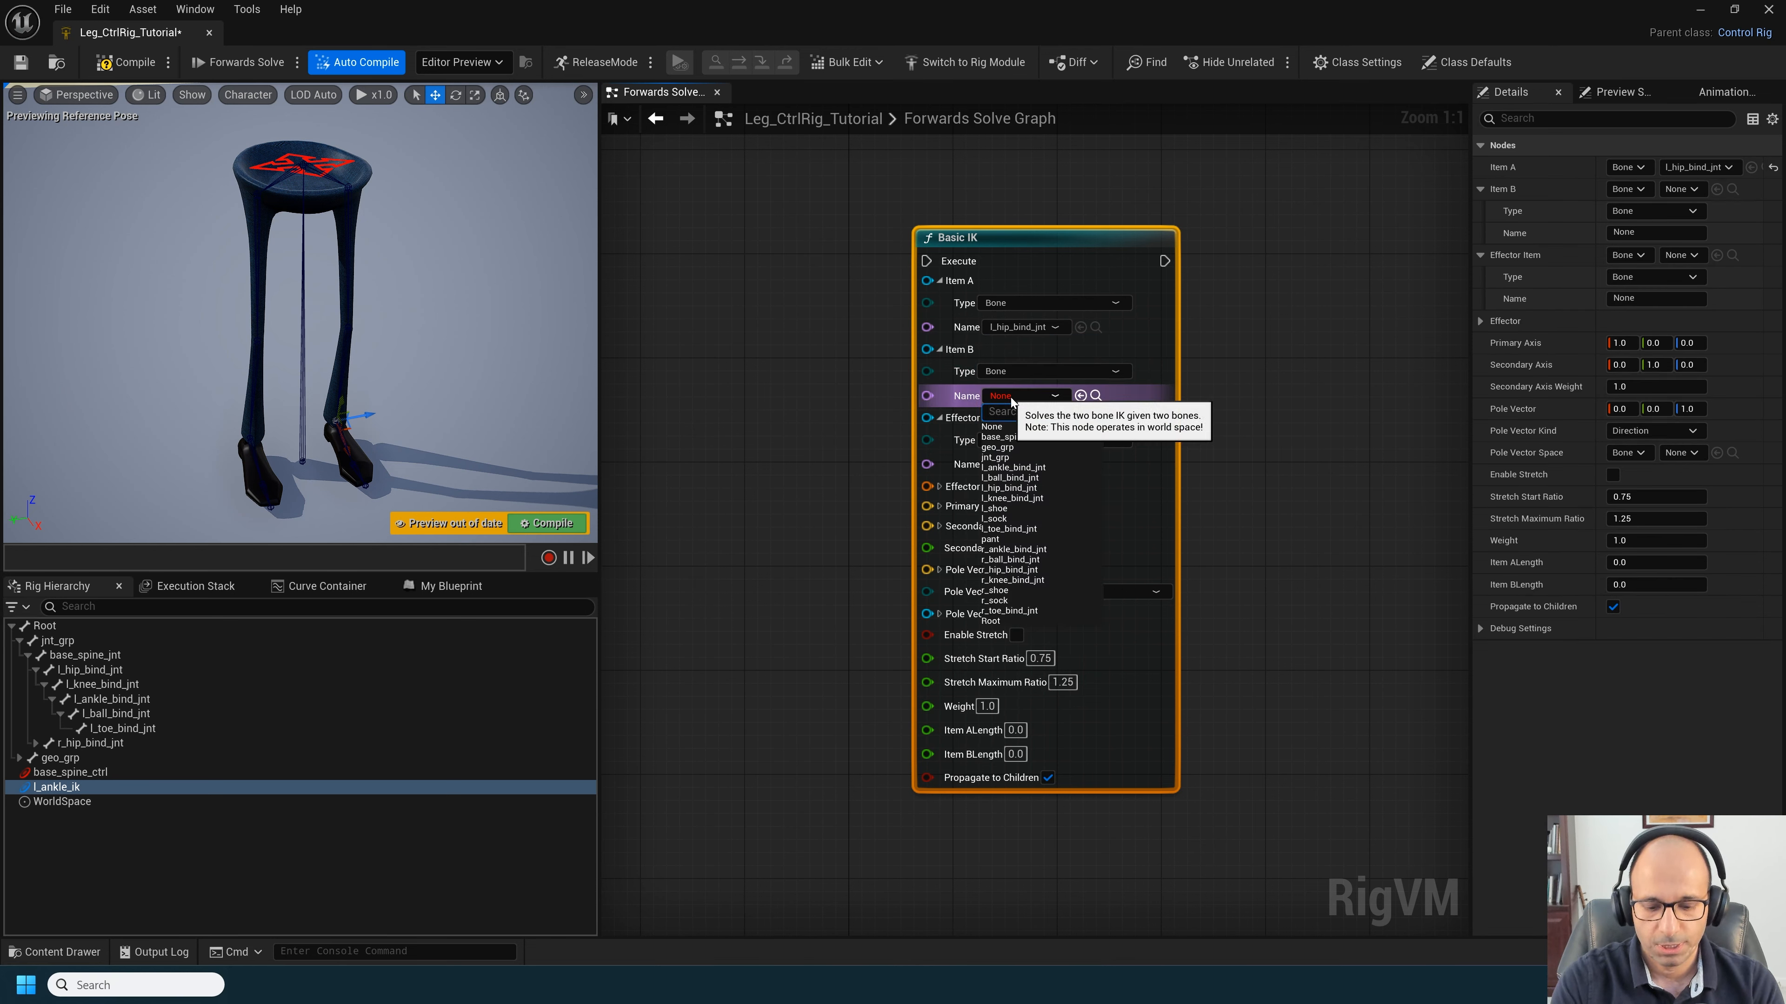
pyautogui.write('knee')
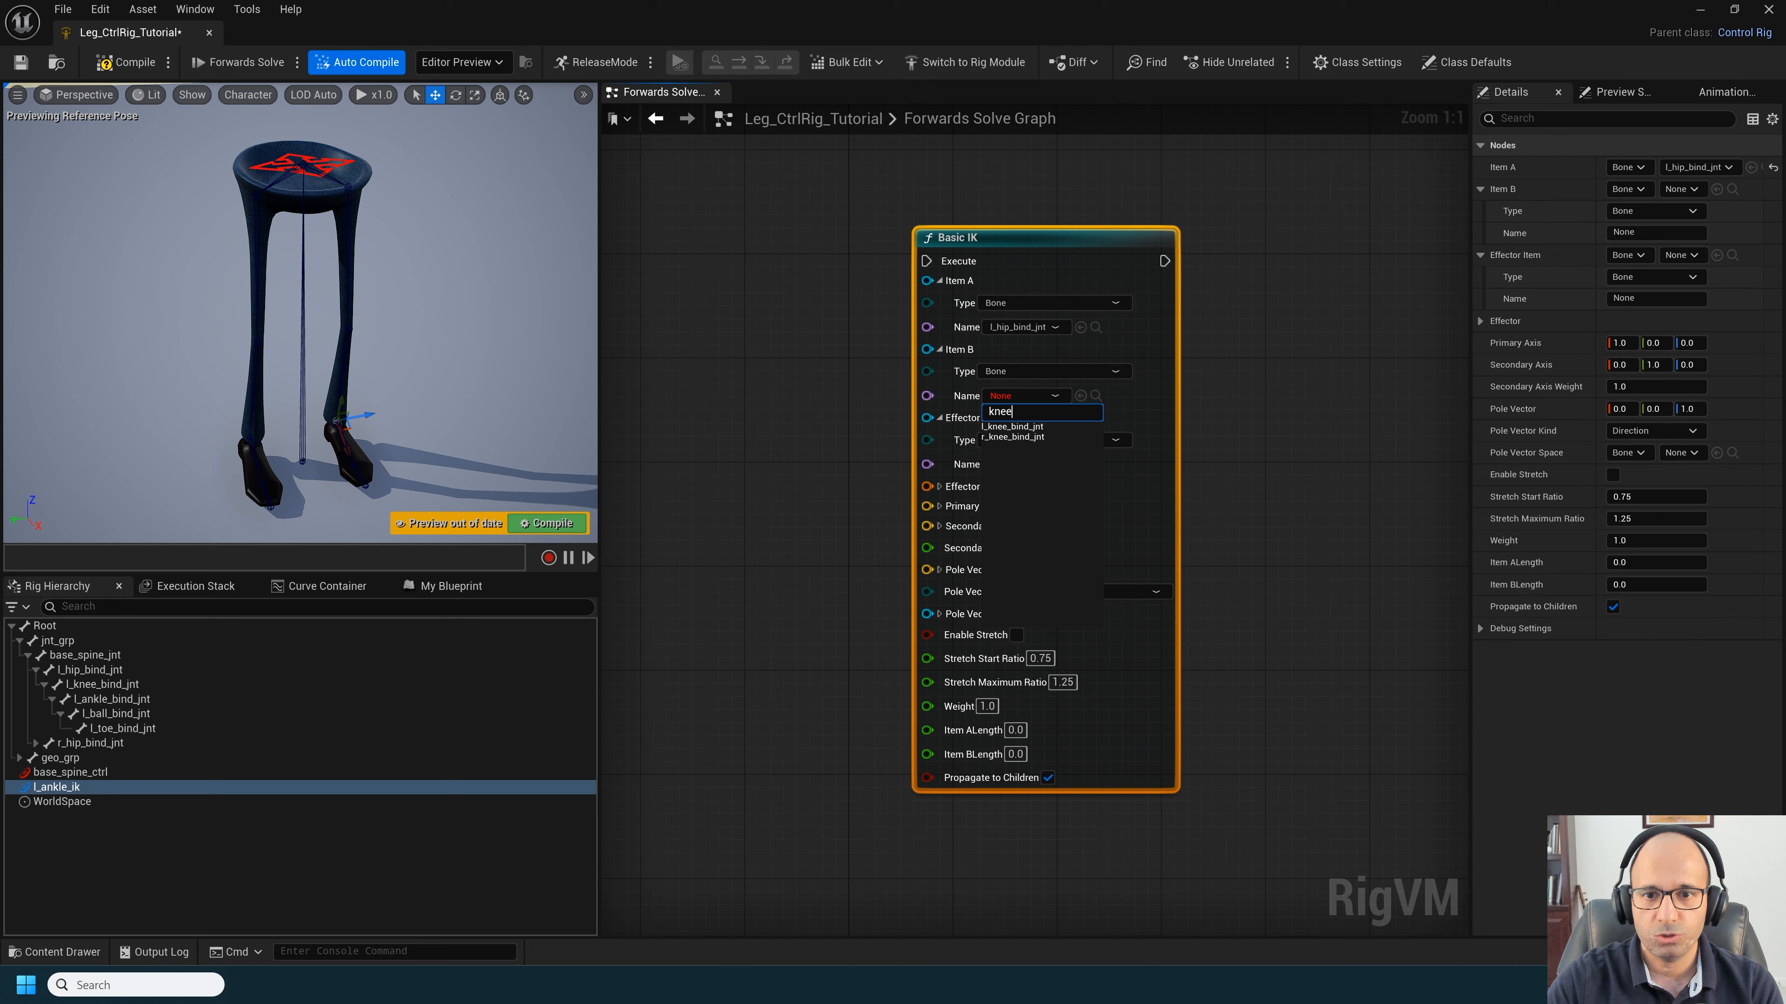
pyautogui.click(997, 428)
pyautogui.write('ankle')
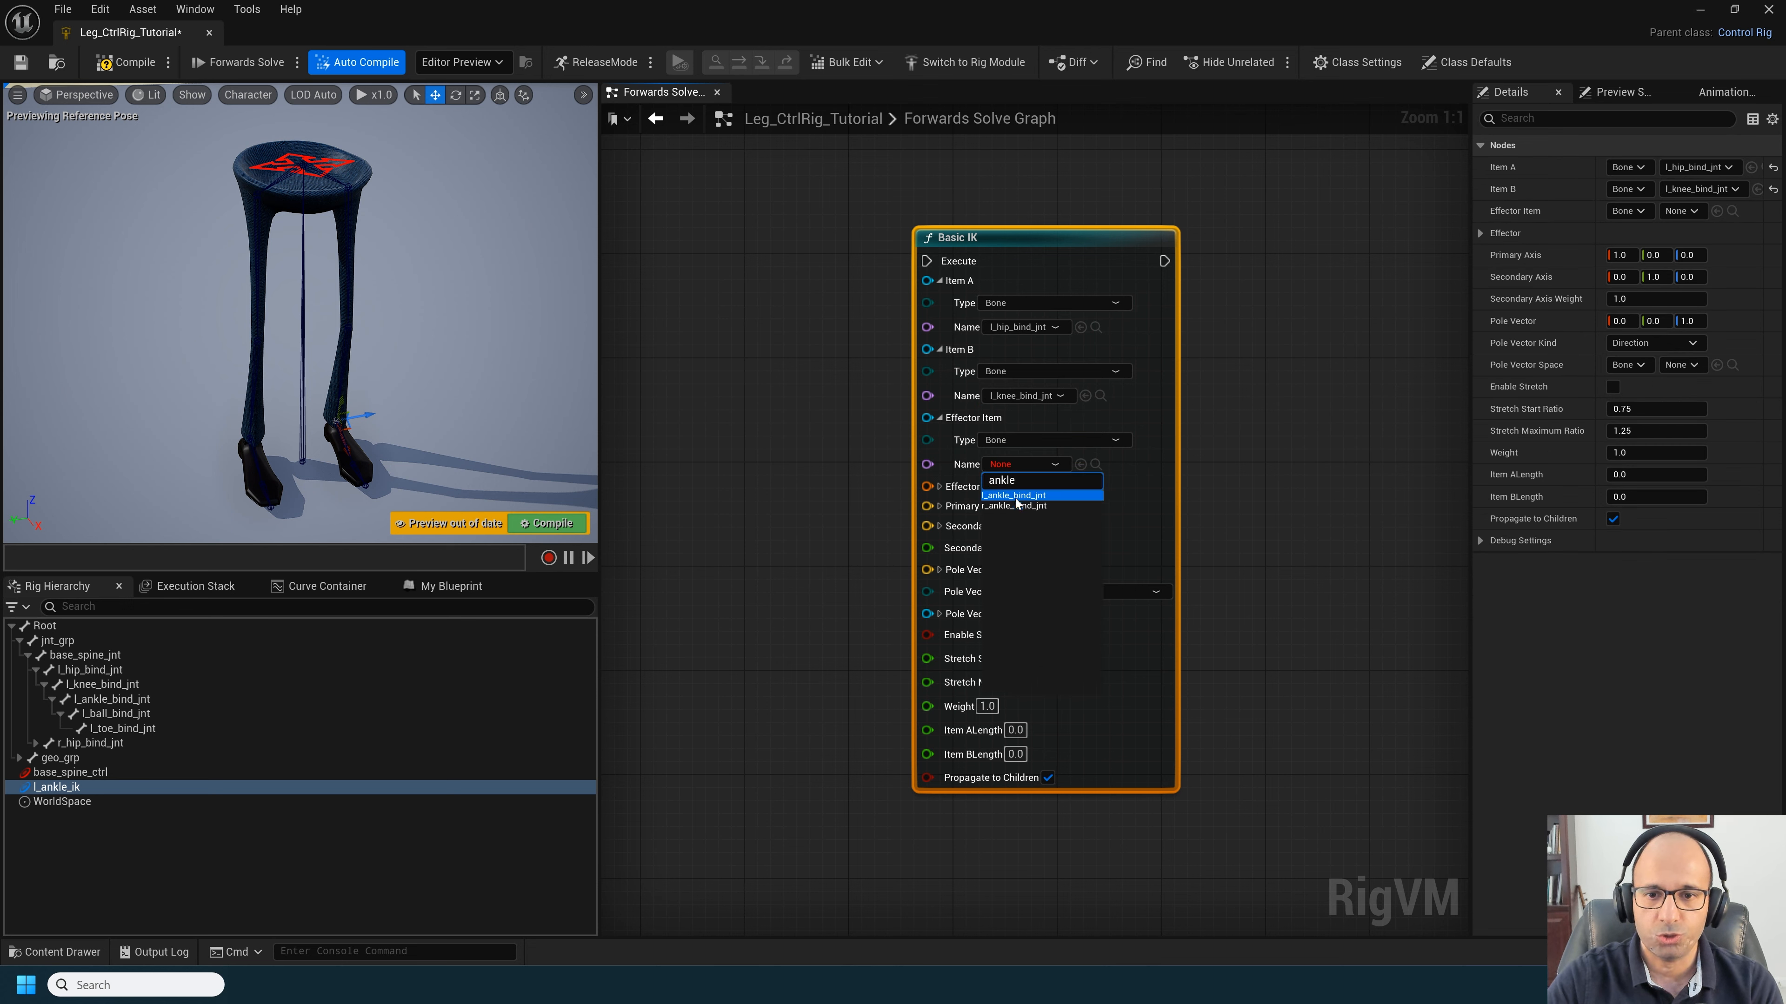
pyautogui.click(1016, 497)
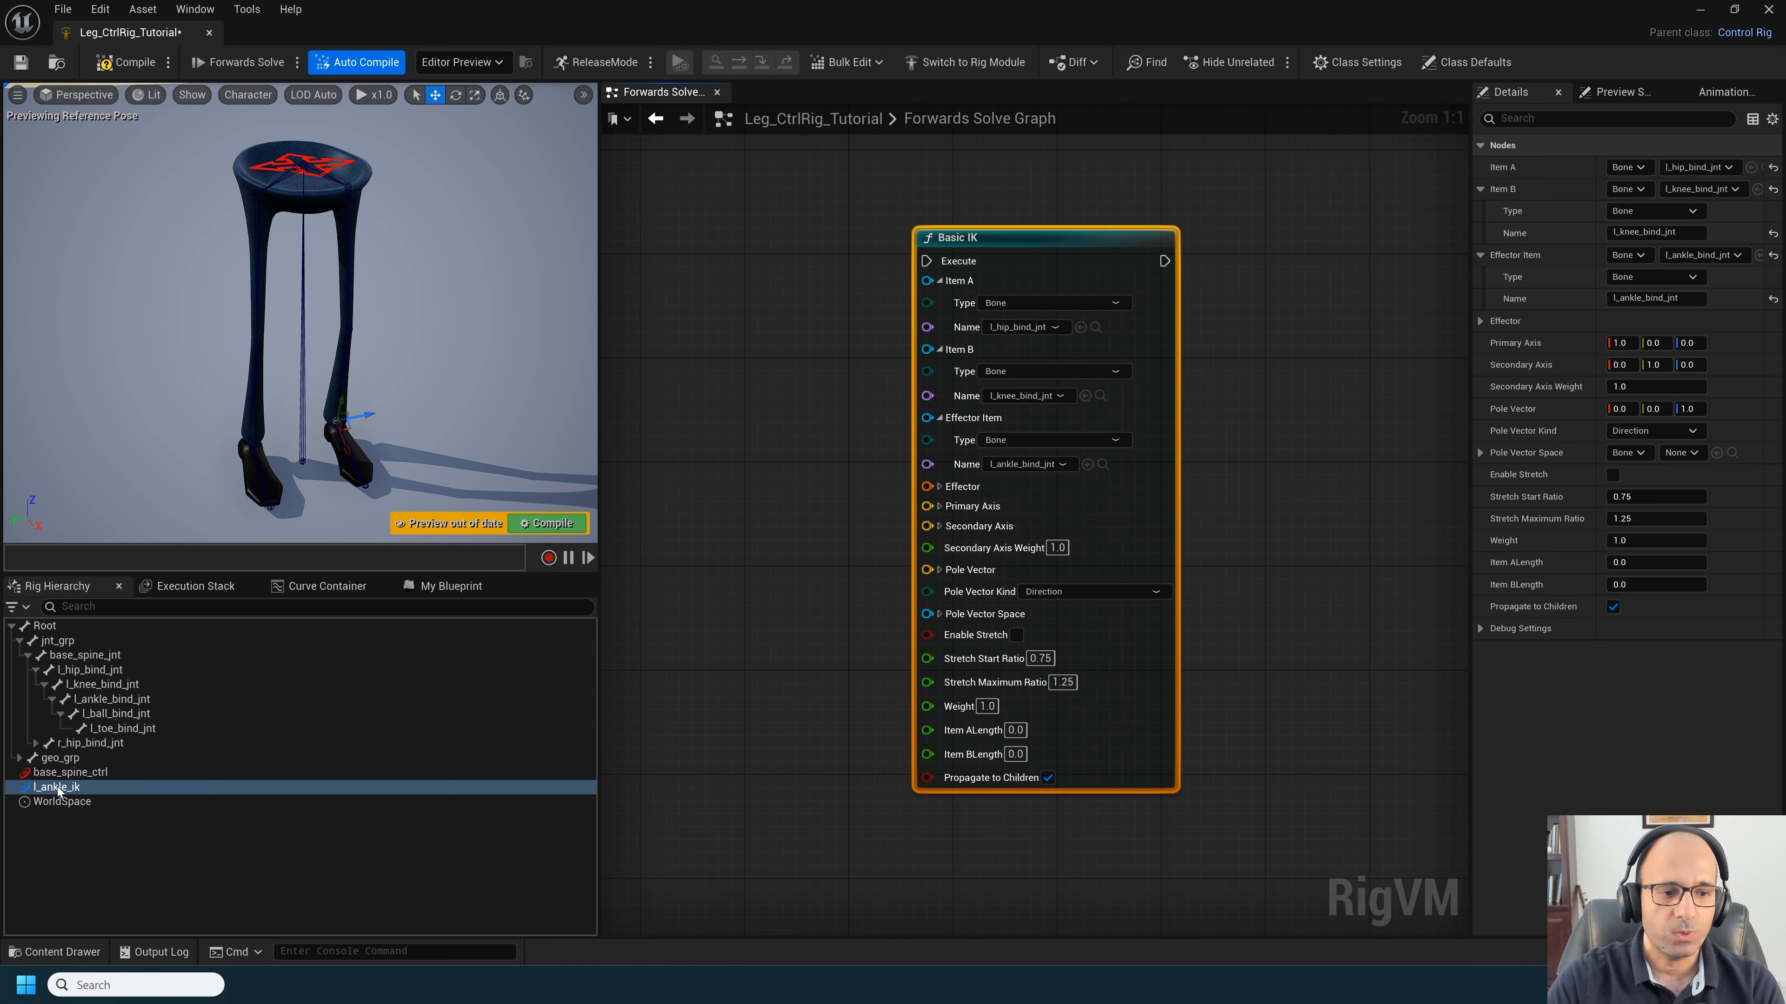
# Step: Add a Get Transform node for l_ankle_ik, feed it into the Basic IK Effector, and space the two nodes farther apart
pyautogui.moveTo(55, 791); pyautogui.dragTo(731, 497)
pyautogui.moveTo(685, 427); pyautogui.dragTo(690, 514)
pyautogui.click(729, 463)
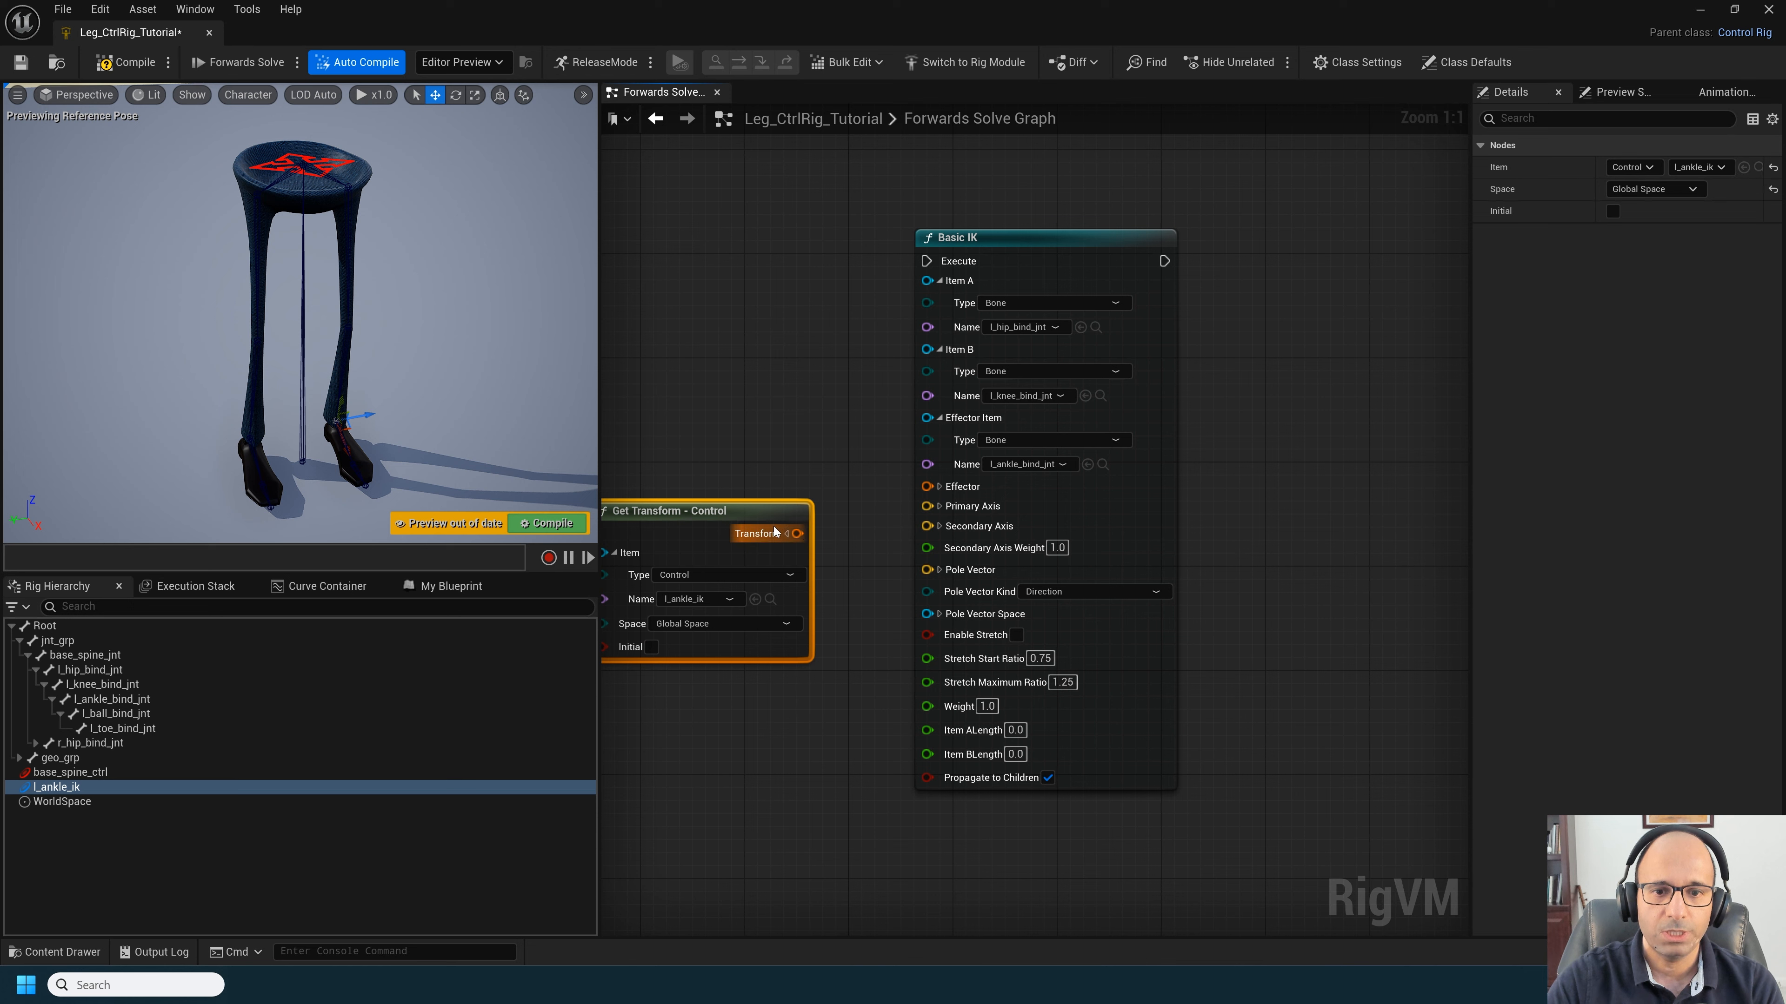
pyautogui.moveTo(794, 533); pyautogui.dragTo(927, 487)
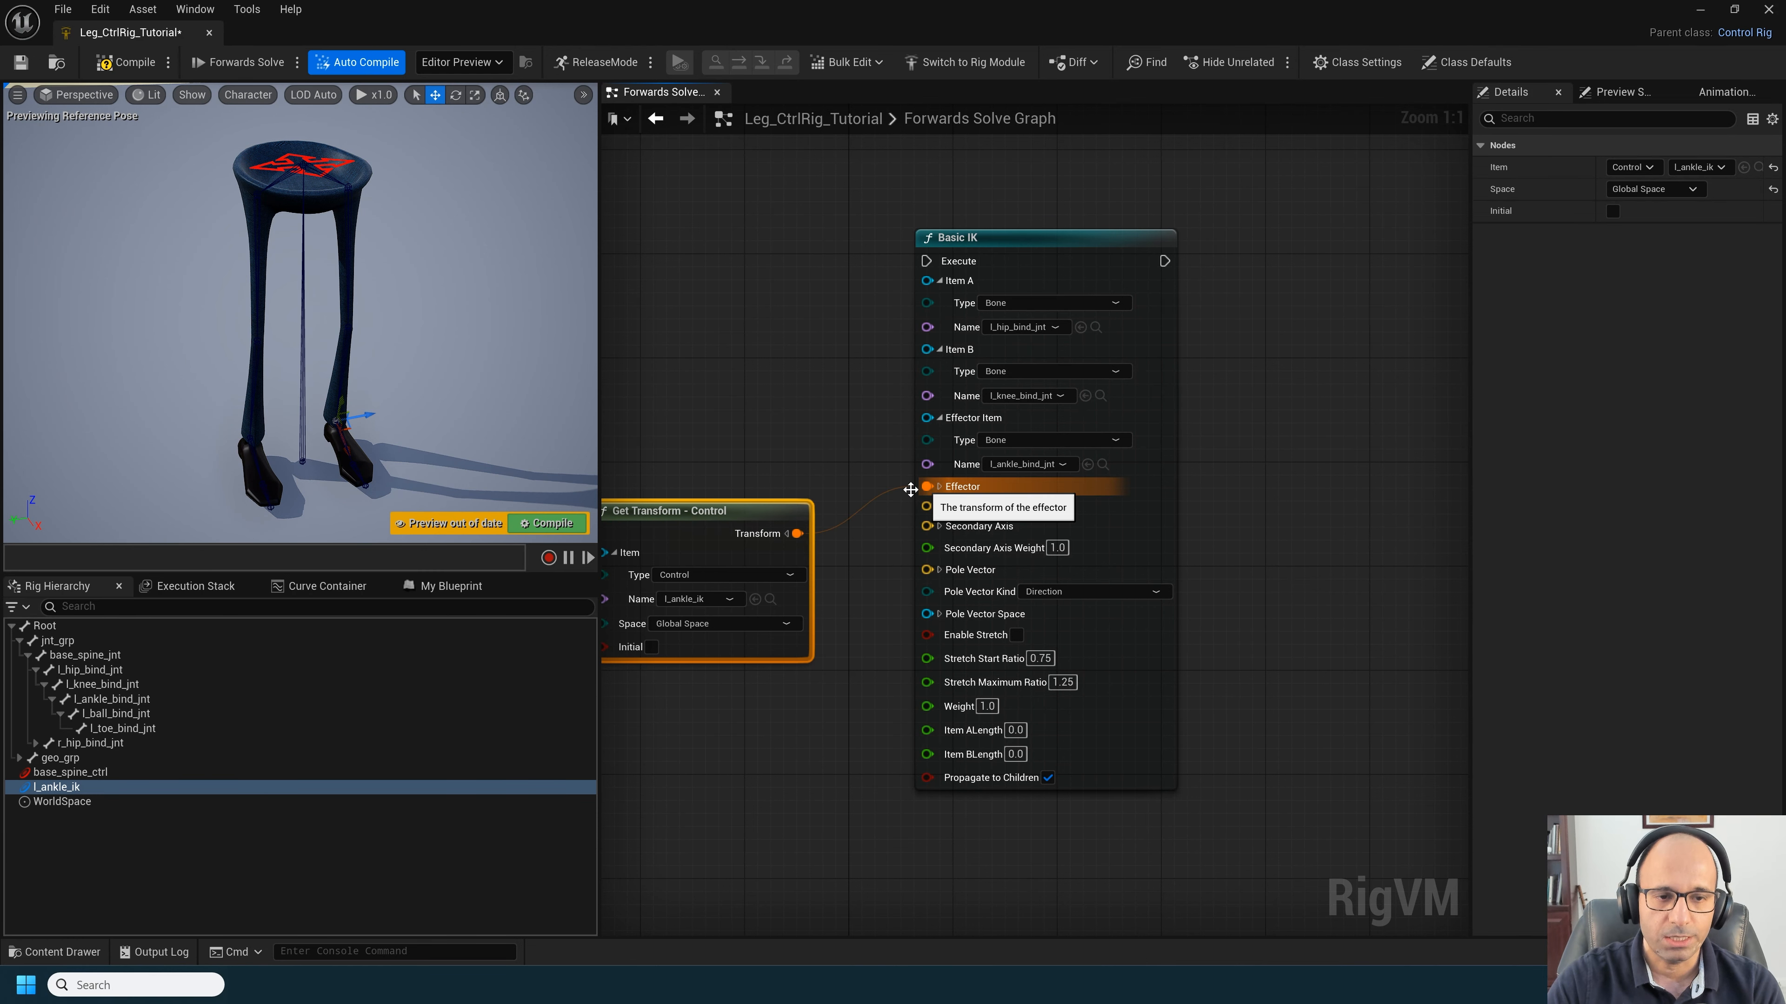
pyautogui.moveTo(756, 388); pyautogui.dragTo(741, 489, button='right')
pyautogui.scroll(-1, 996, 529)
pyautogui.scroll(-1, 788, 499)
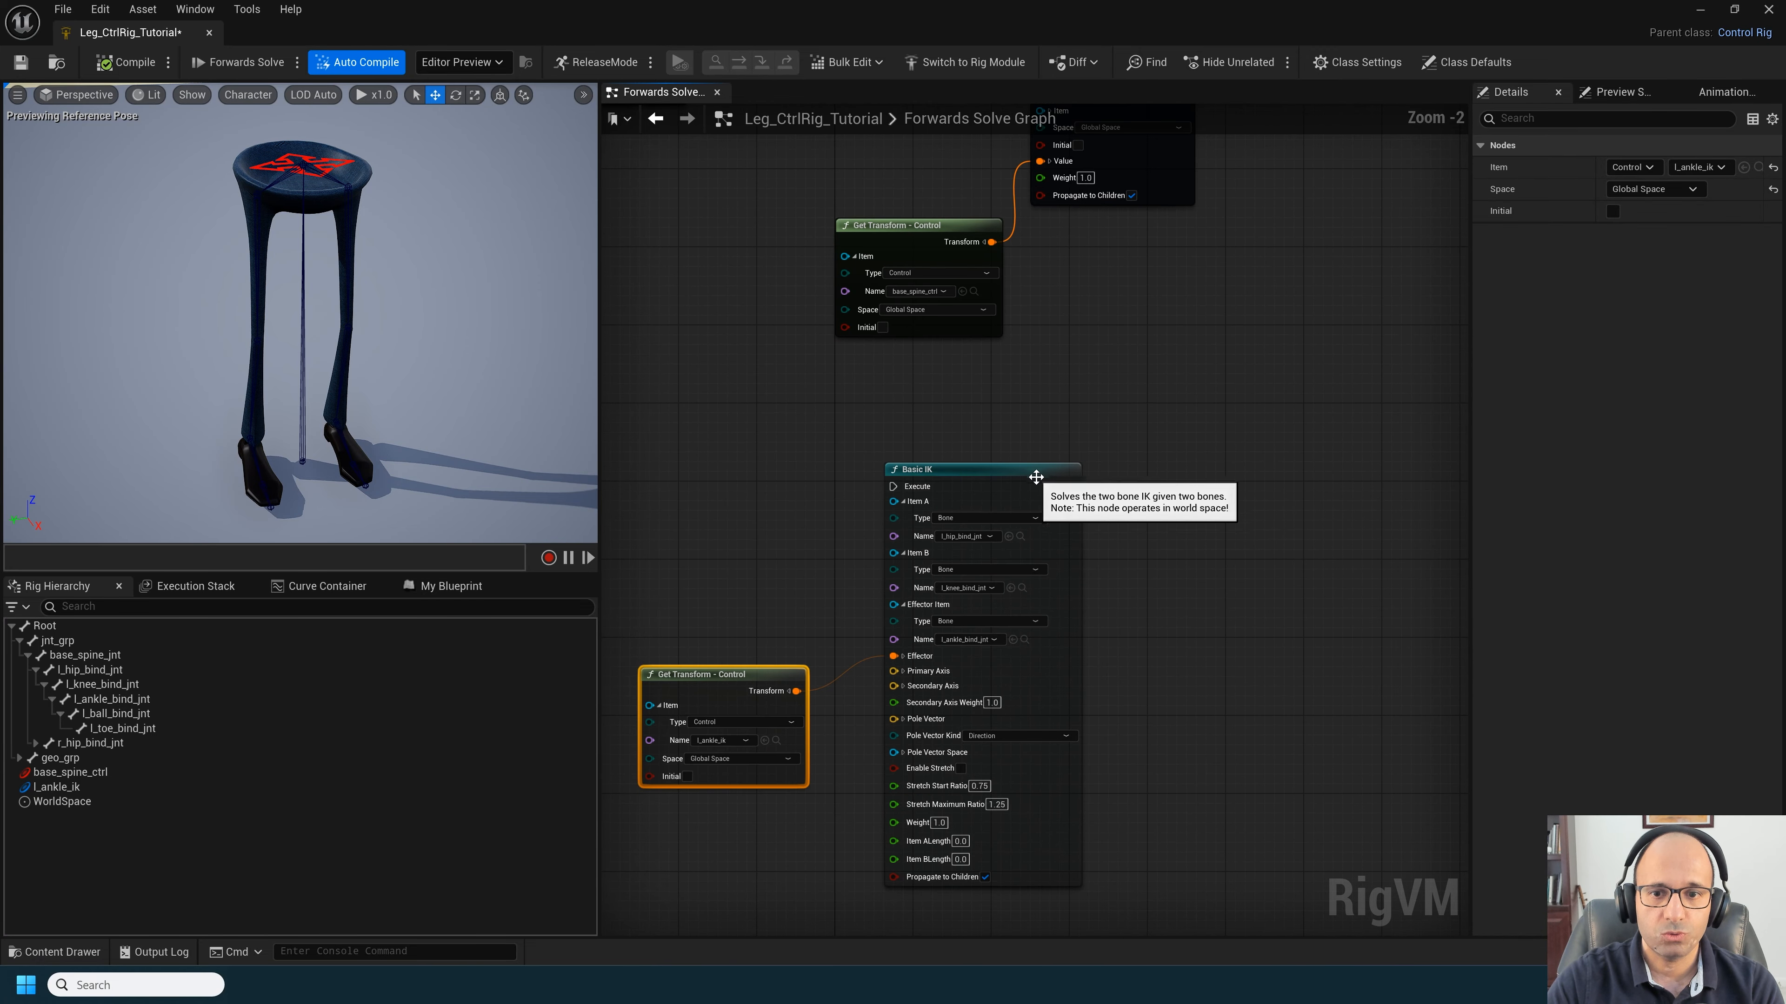
pyautogui.moveTo(1040, 478); pyautogui.dragTo(1218, 520)
pyautogui.moveTo(1217, 521); pyautogui.dragTo(1081, 583, button='right')
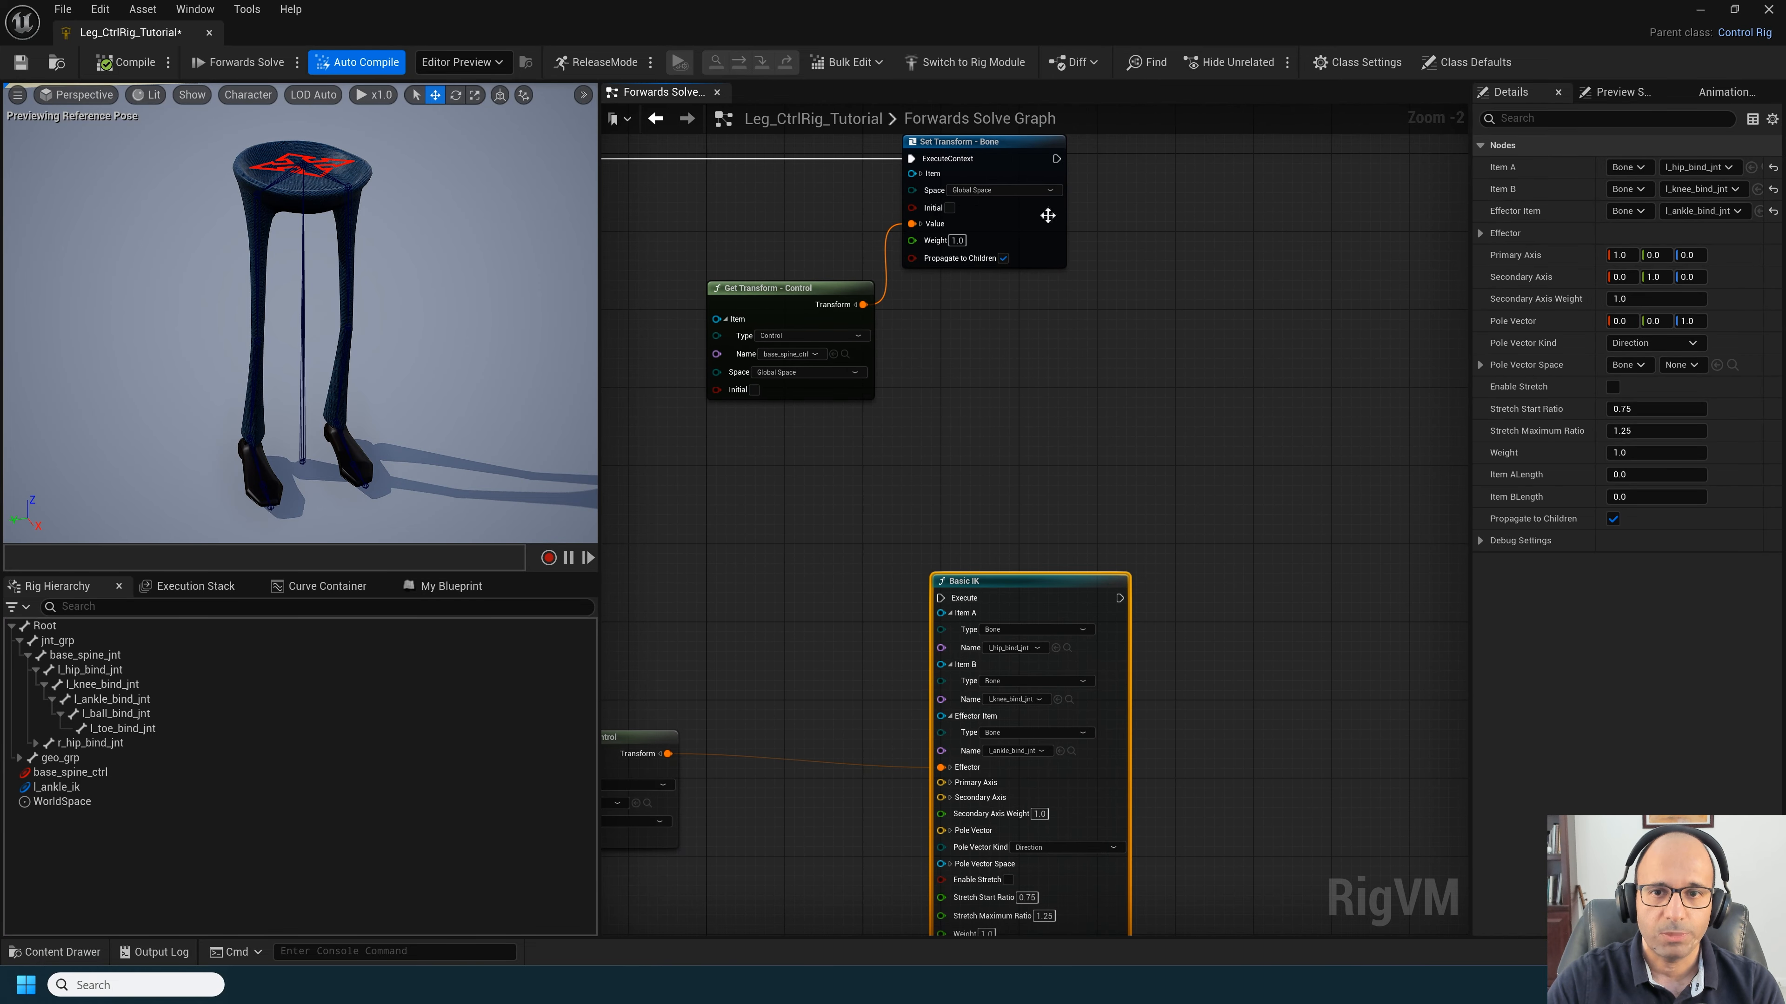
# Step: Try connecting the Set Transform node's execution output to Basic IK, and break that link again
pyautogui.moveTo(1057, 158); pyautogui.dragTo(942, 598)
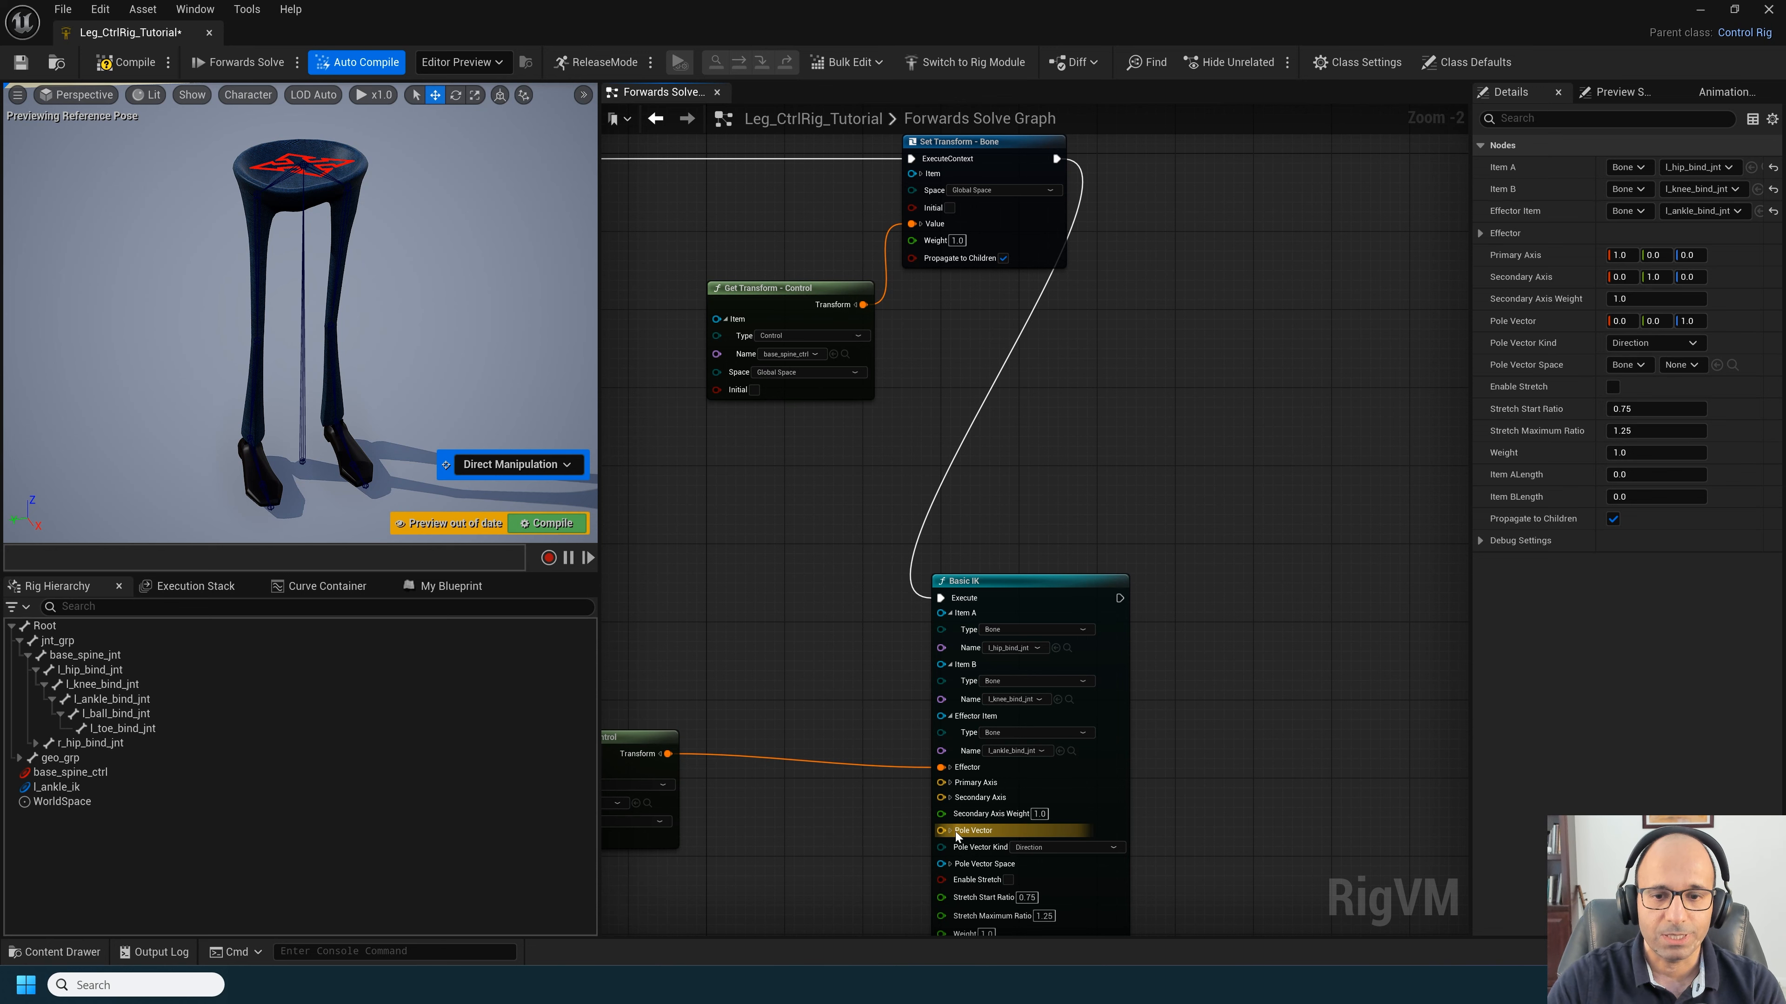
pyautogui.keyDown('alt'); pyautogui.click(941, 598); pyautogui.keyUp('alt')
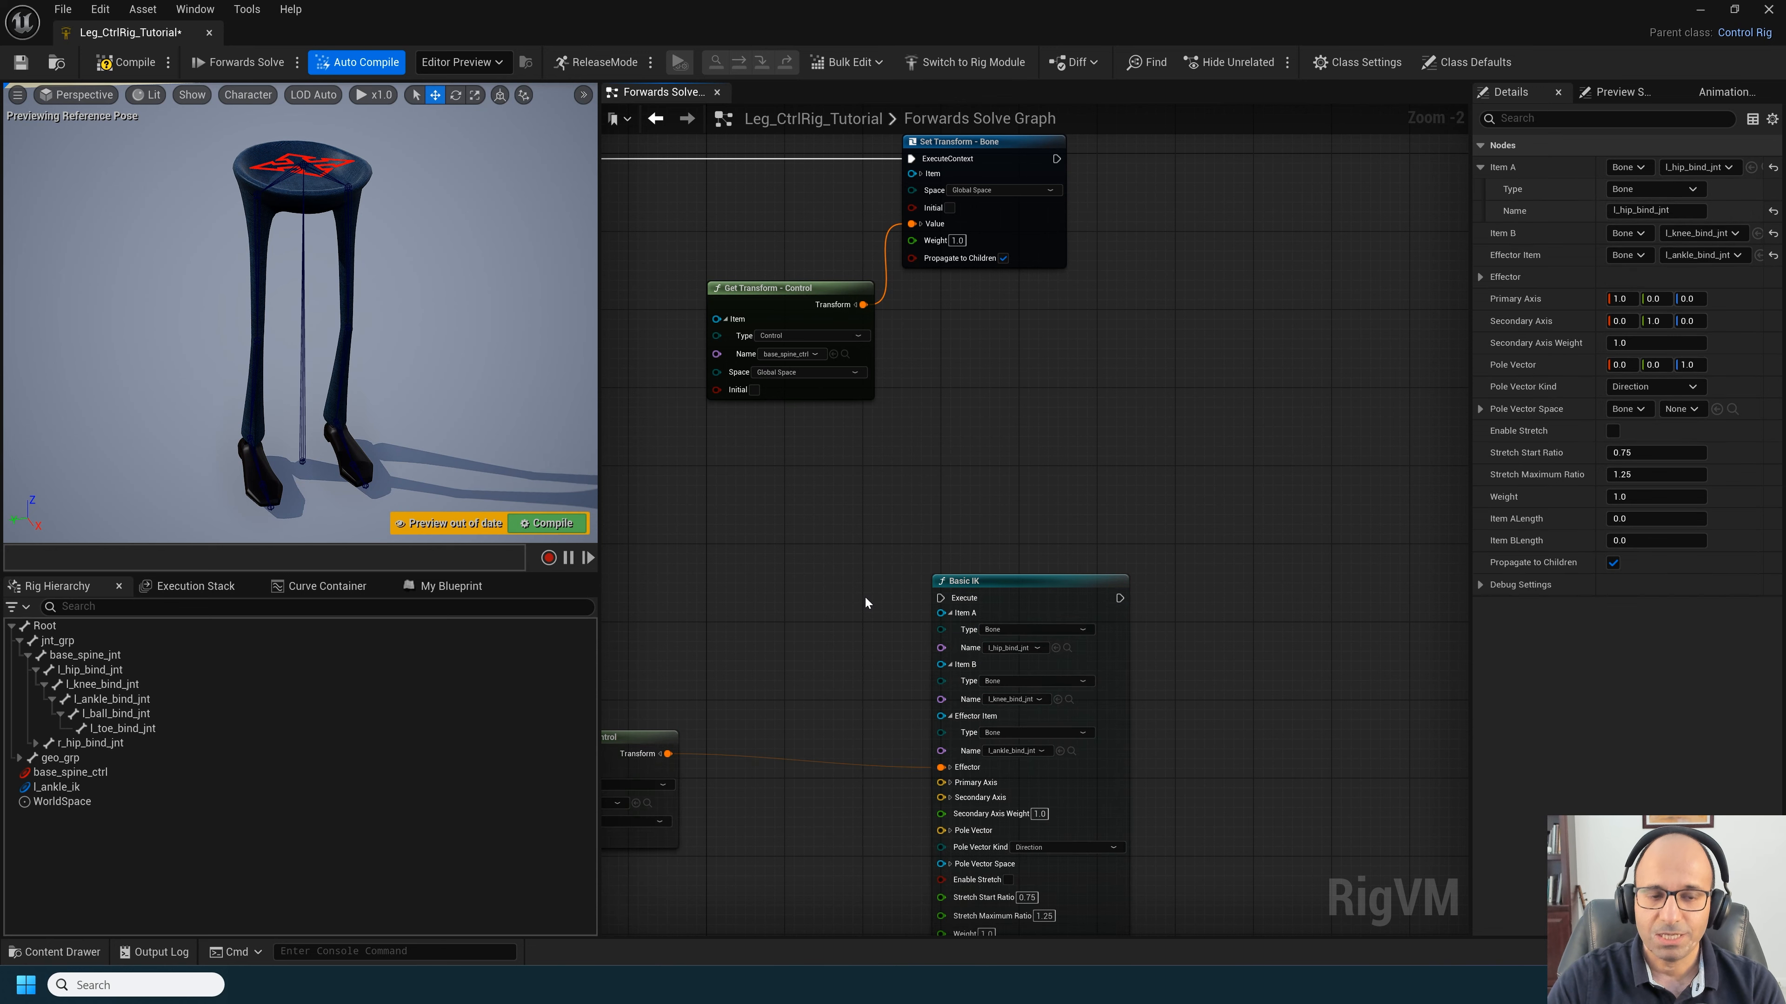
# Step: Create a new control from l_knee_bind_jnt, keeping its default name
pyautogui.moveTo(844, 607); pyautogui.dragTo(938, 379, button='right')
pyautogui.scroll(1, 785, 574)
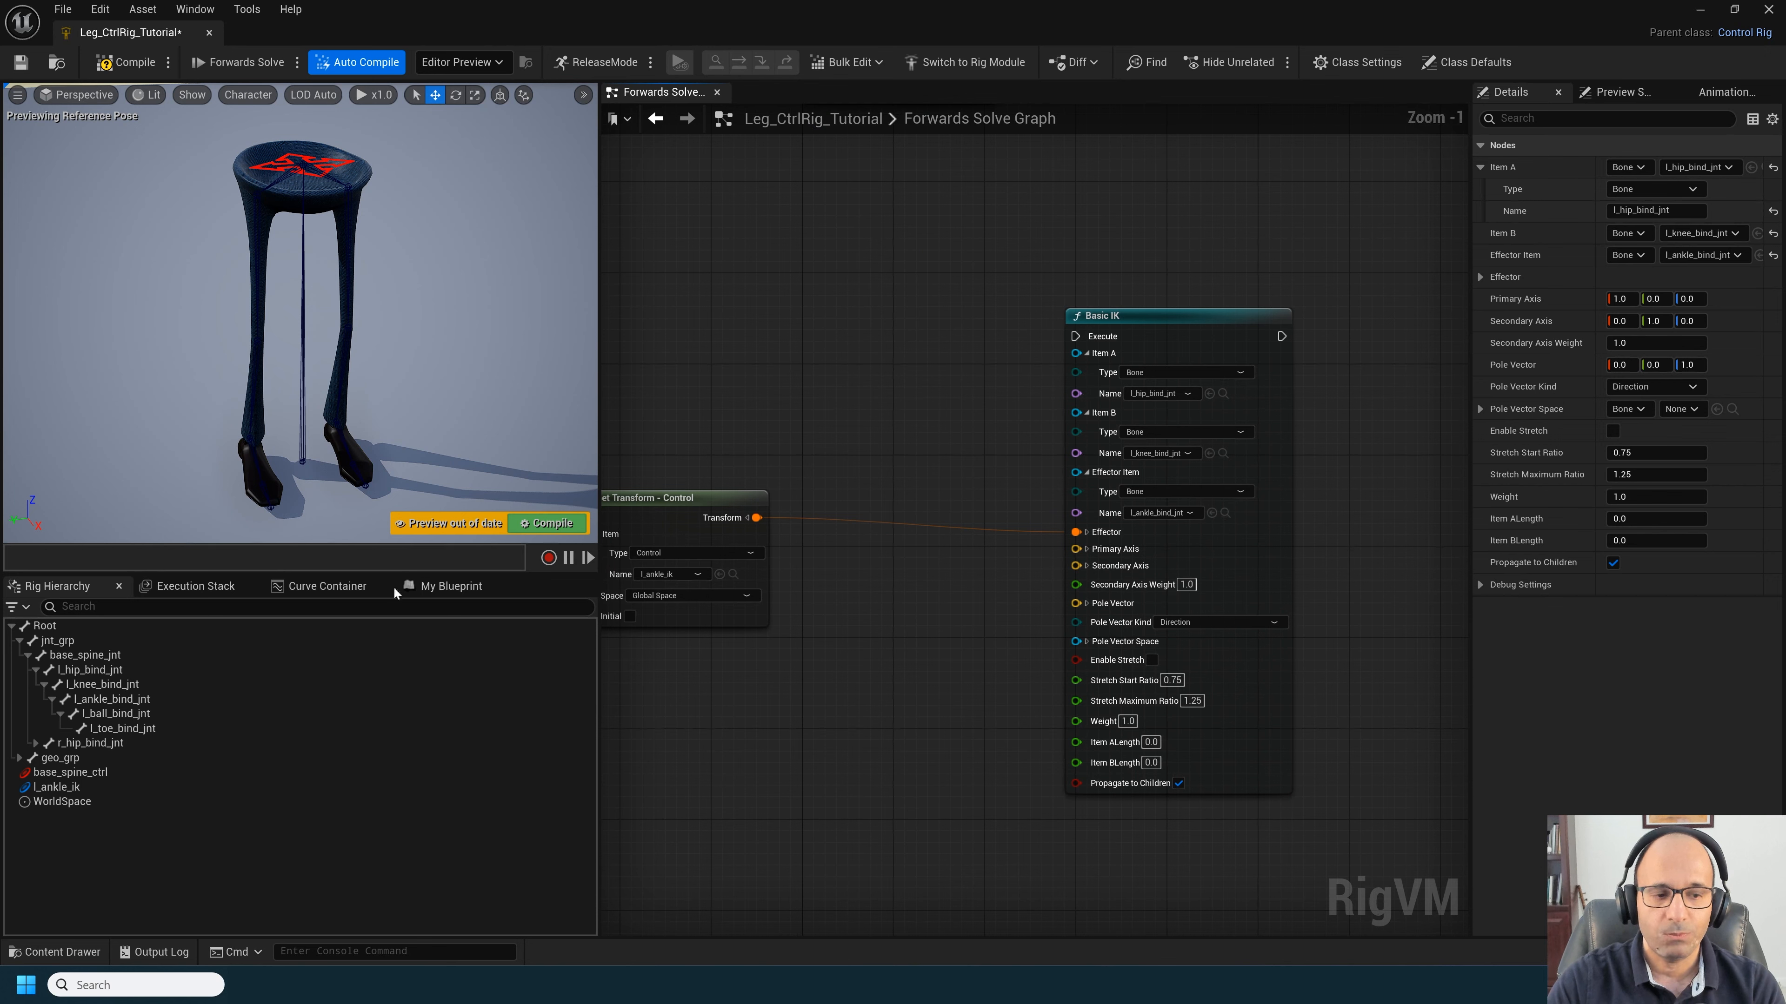
pyautogui.click(347, 328)
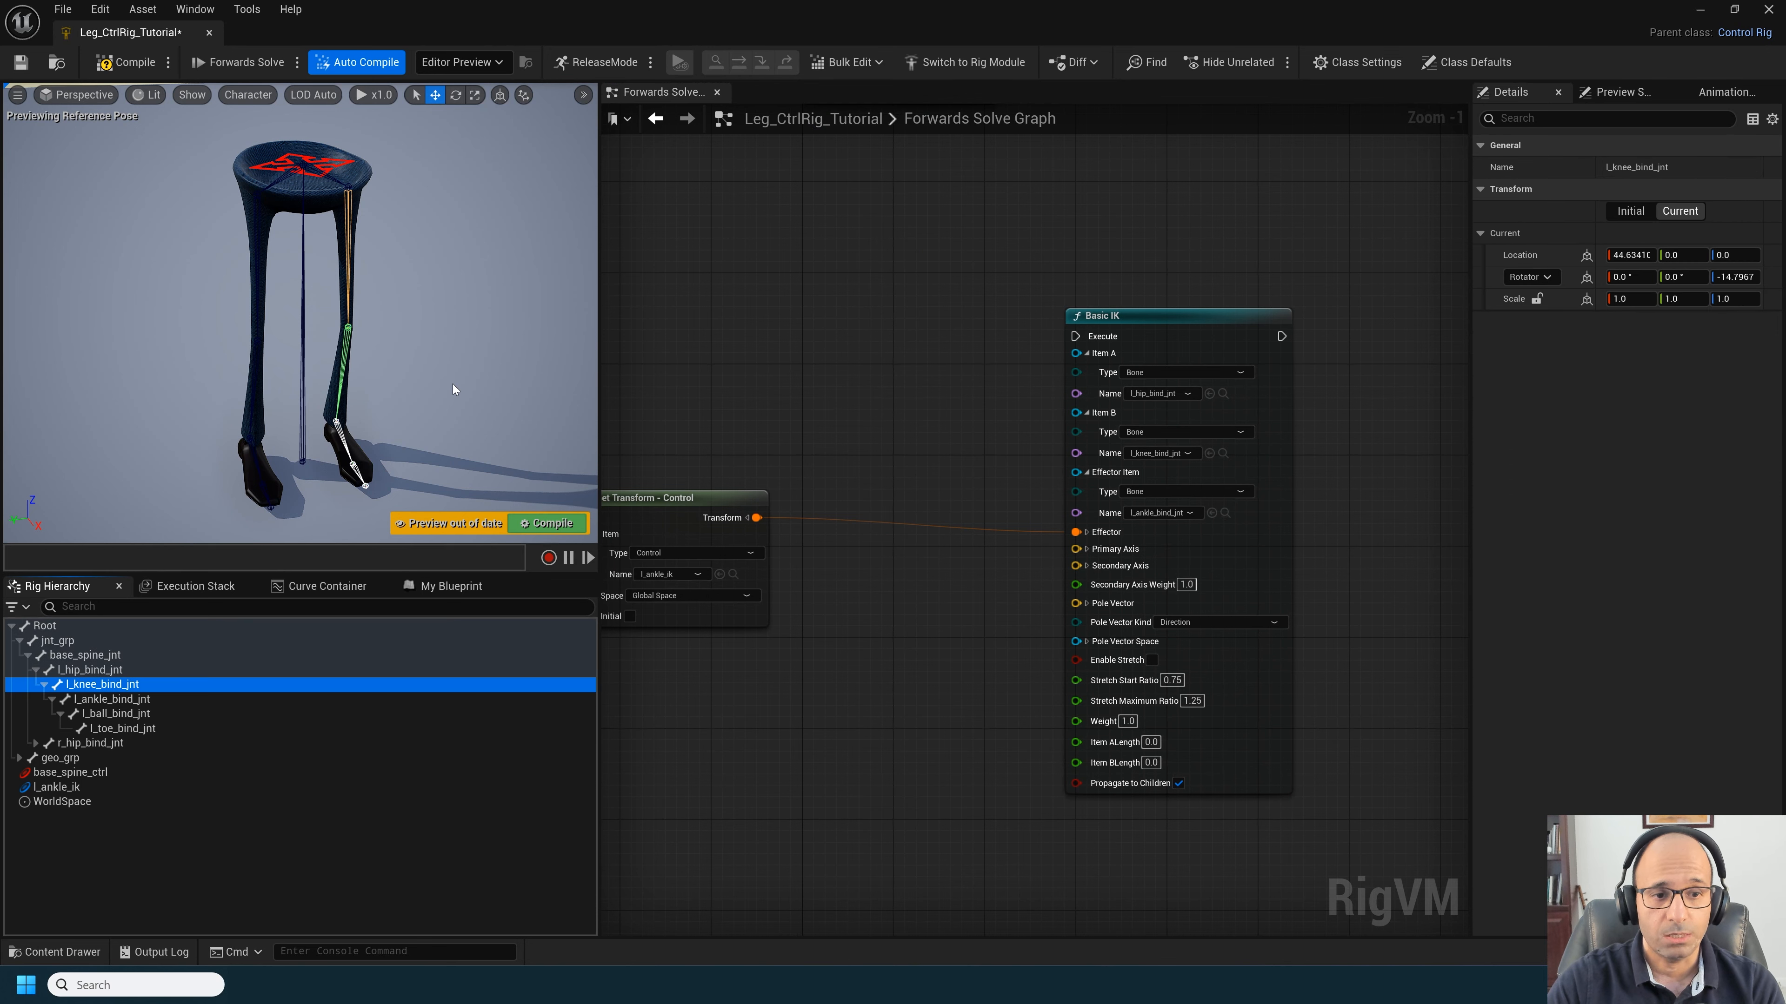
pyautogui.keyDown('alt'); pyautogui.moveTo(434, 370); pyautogui.dragTo(198, 586); pyautogui.keyUp('alt')
pyautogui.rightClick(107, 682)
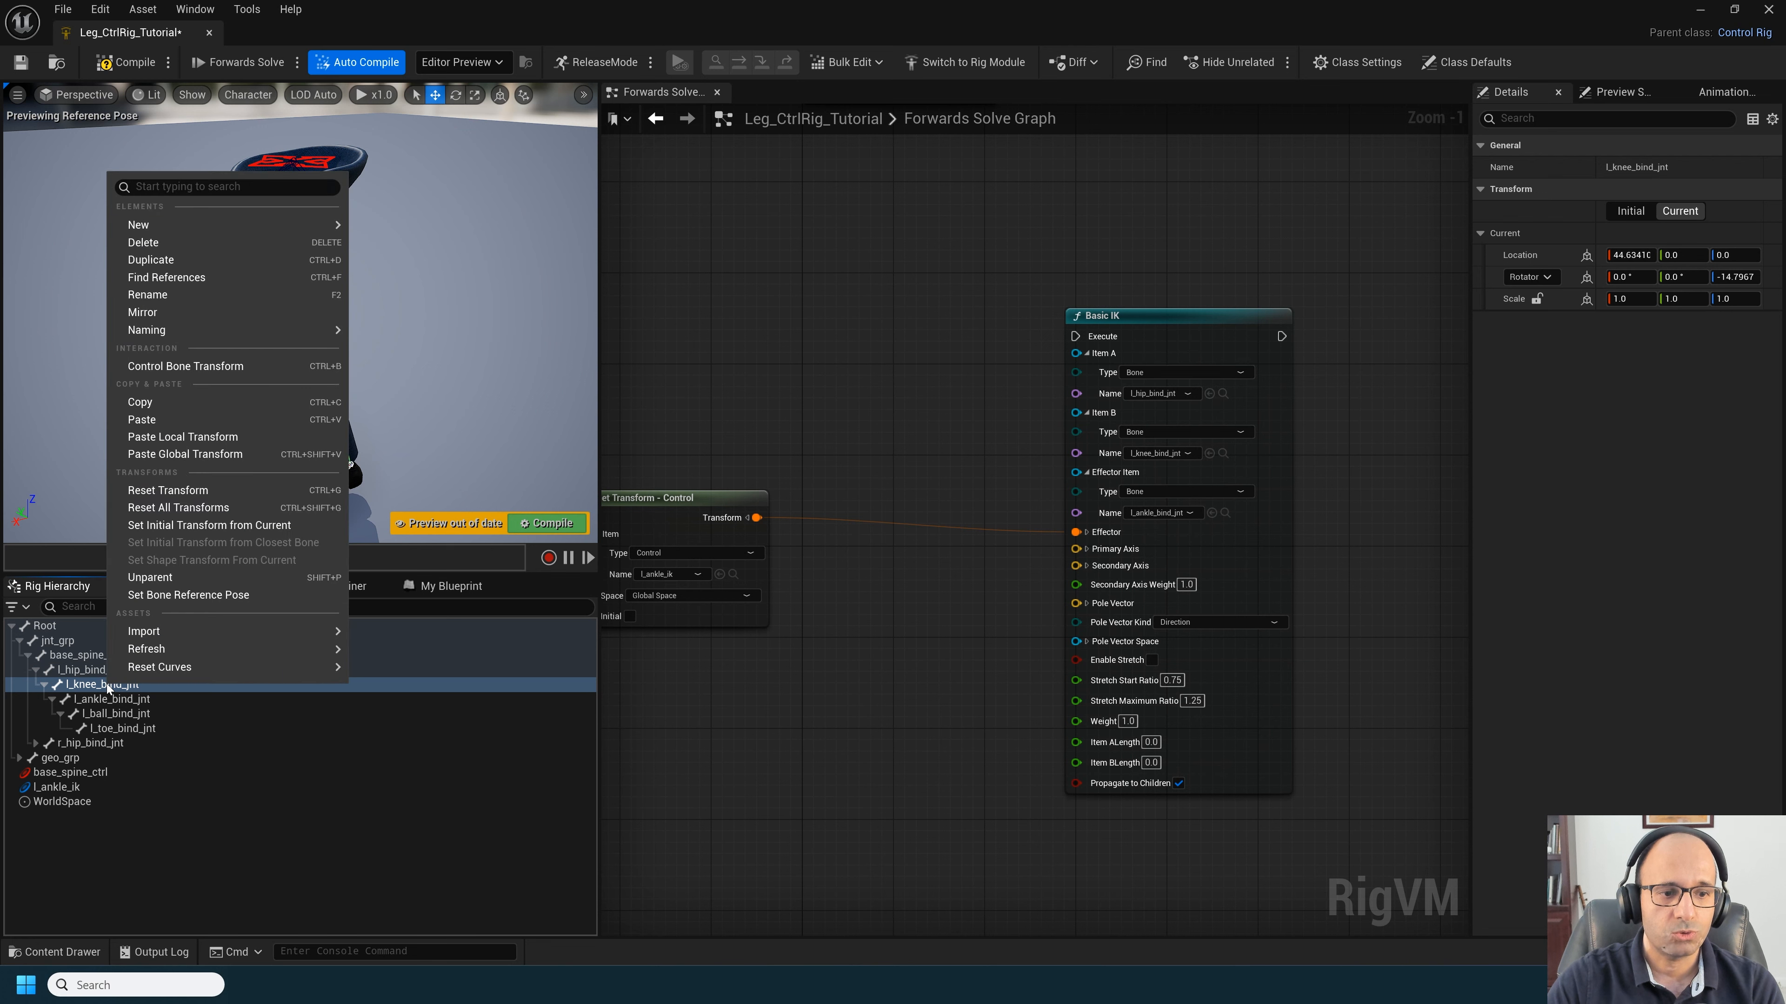
pyautogui.moveTo(294, 233)
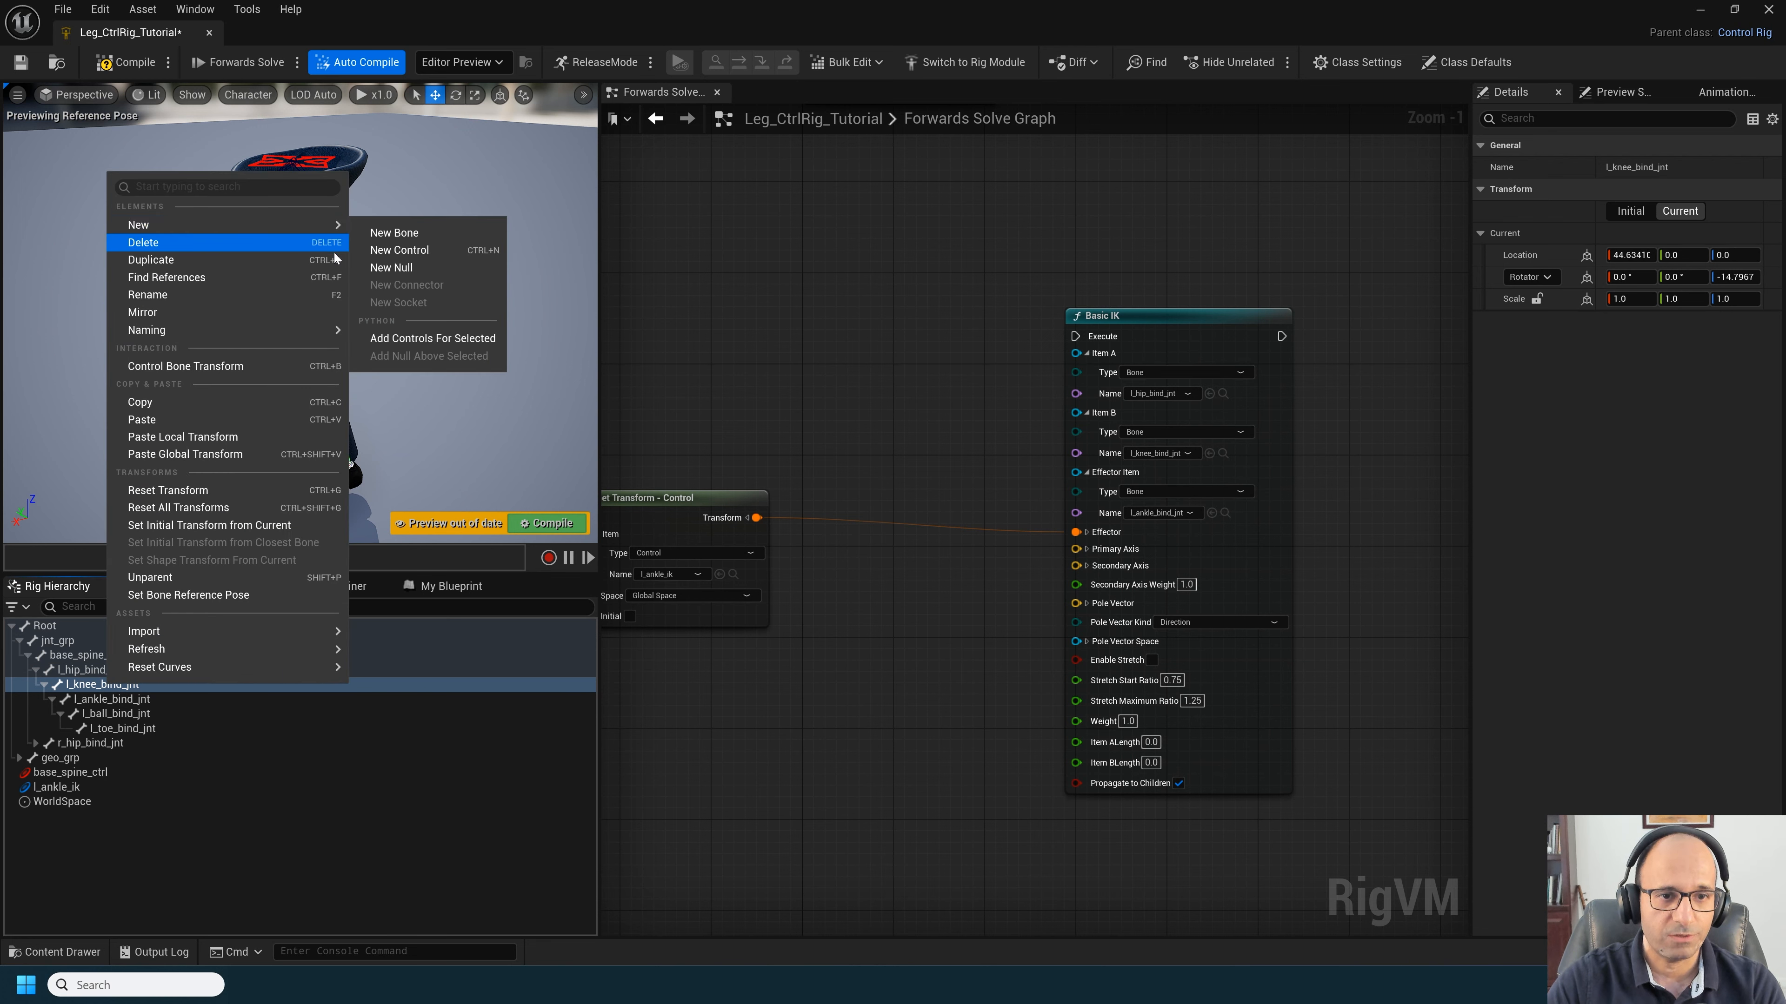
pyautogui.click(371, 252)
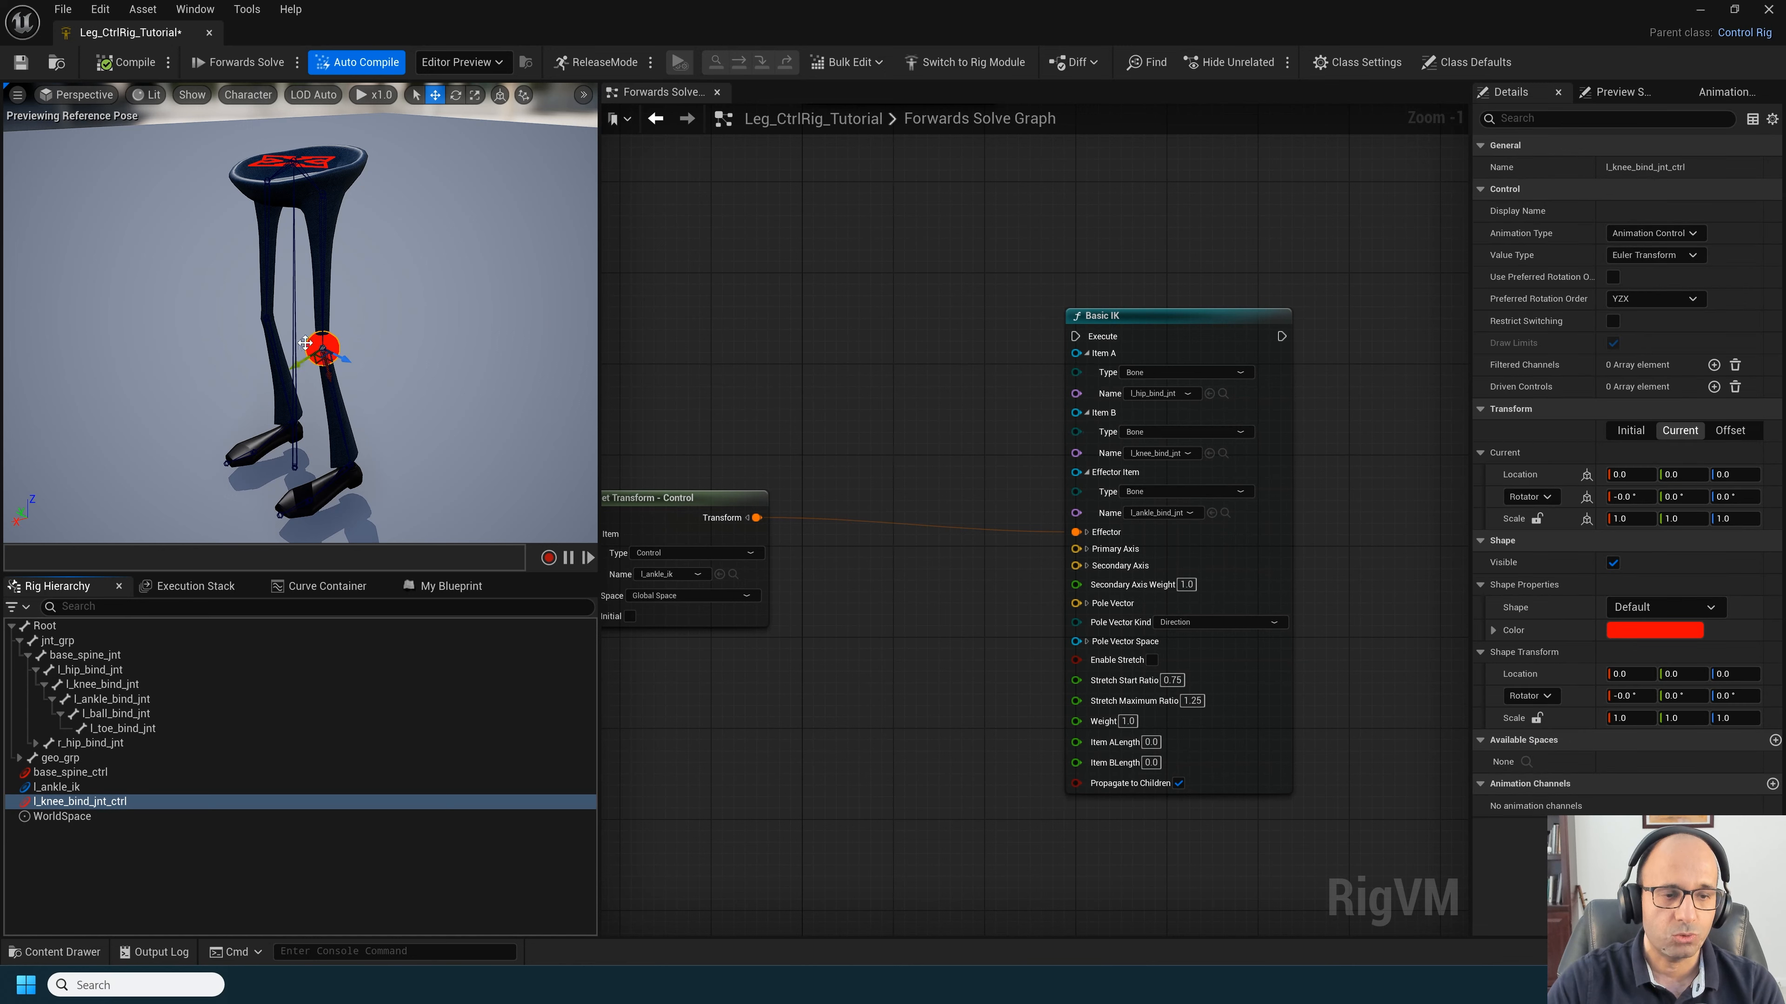
# Step: Move the knee control about 48 units along its Y axis in front of the leg and compile the rig
pyautogui.moveTo(306, 365); pyautogui.dragTo(153, 455)
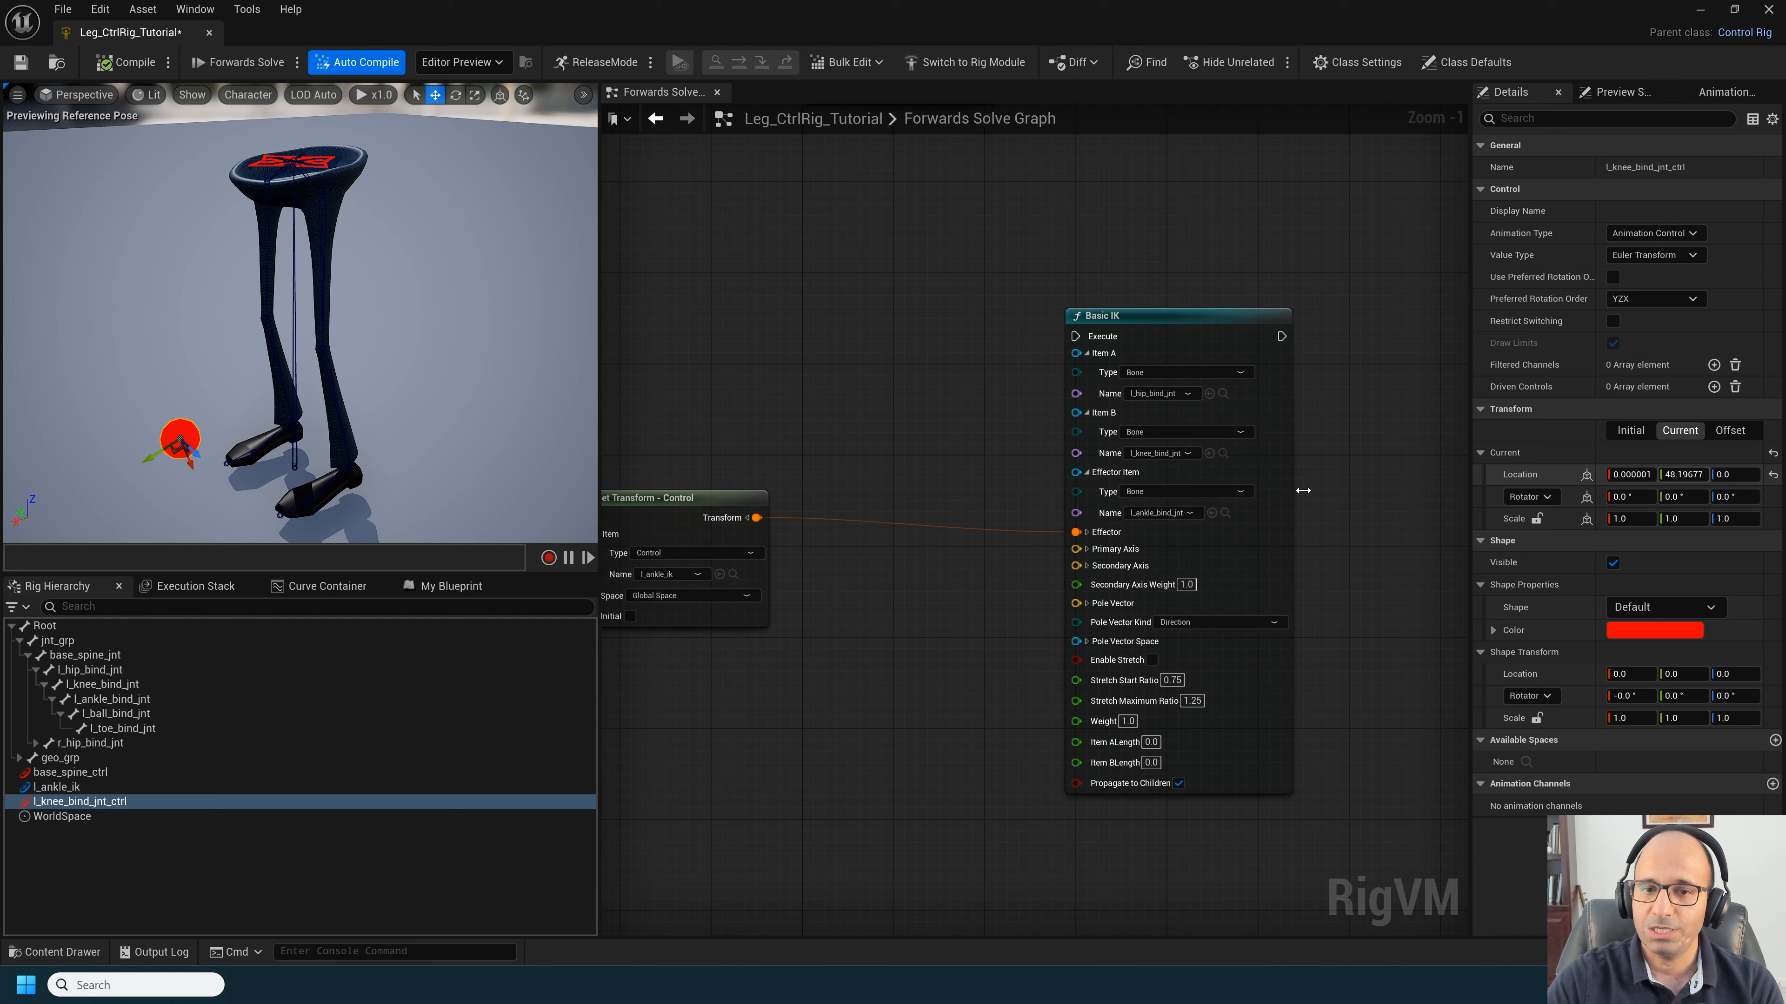
pyautogui.click(126, 64)
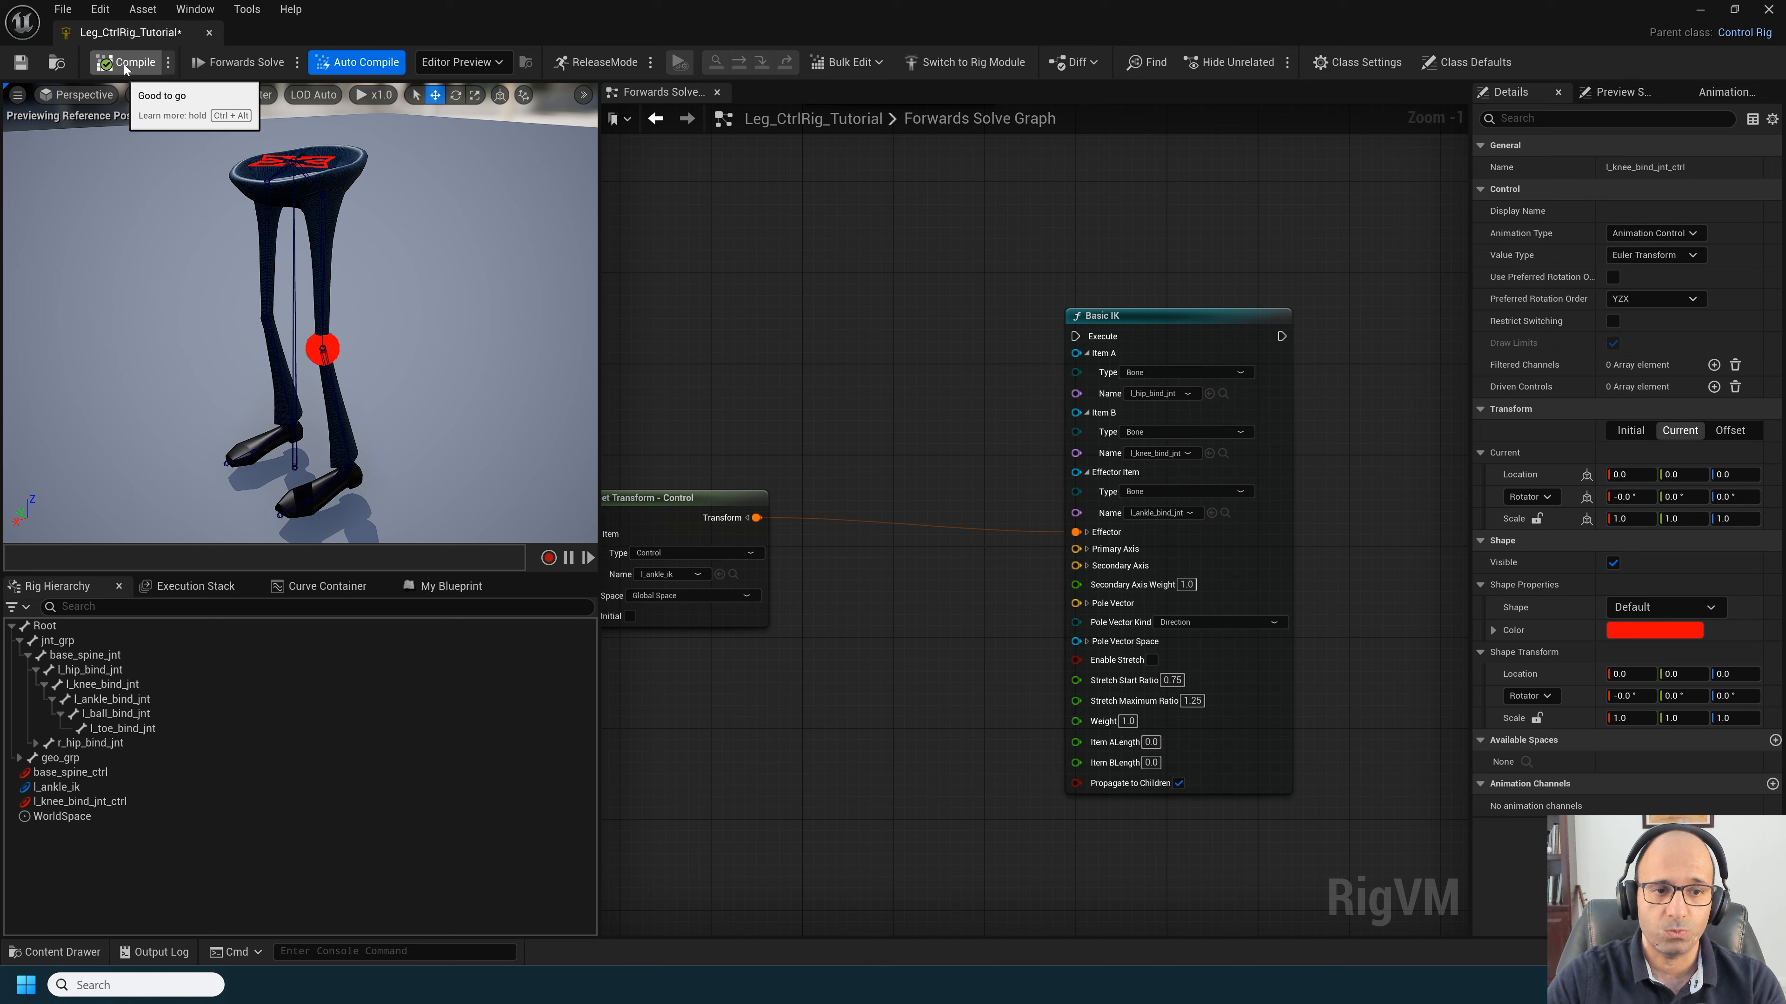
# Step: Move l_knee_bind_jnt_ctrl about 46 units along Y in front of the leg and set its offset transform from the current one
pyautogui.click(313, 373)
pyautogui.moveTo(299, 366); pyautogui.dragTo(159, 451)
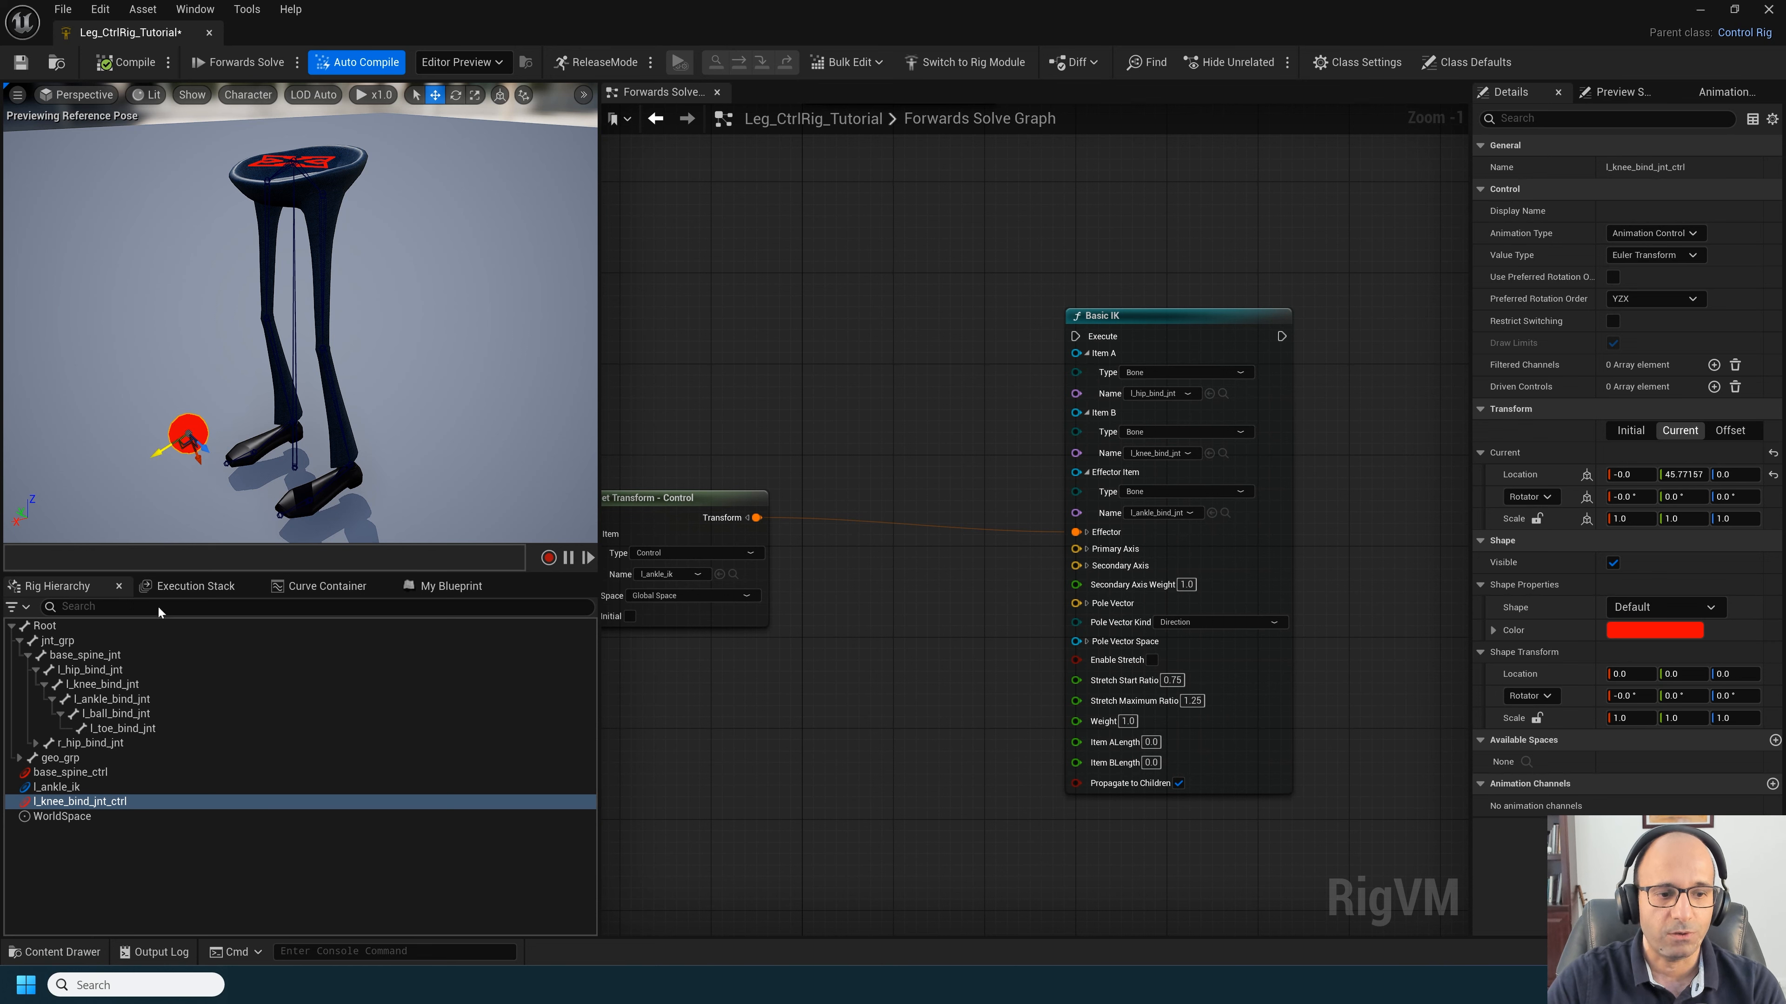
pyautogui.rightClick(110, 802)
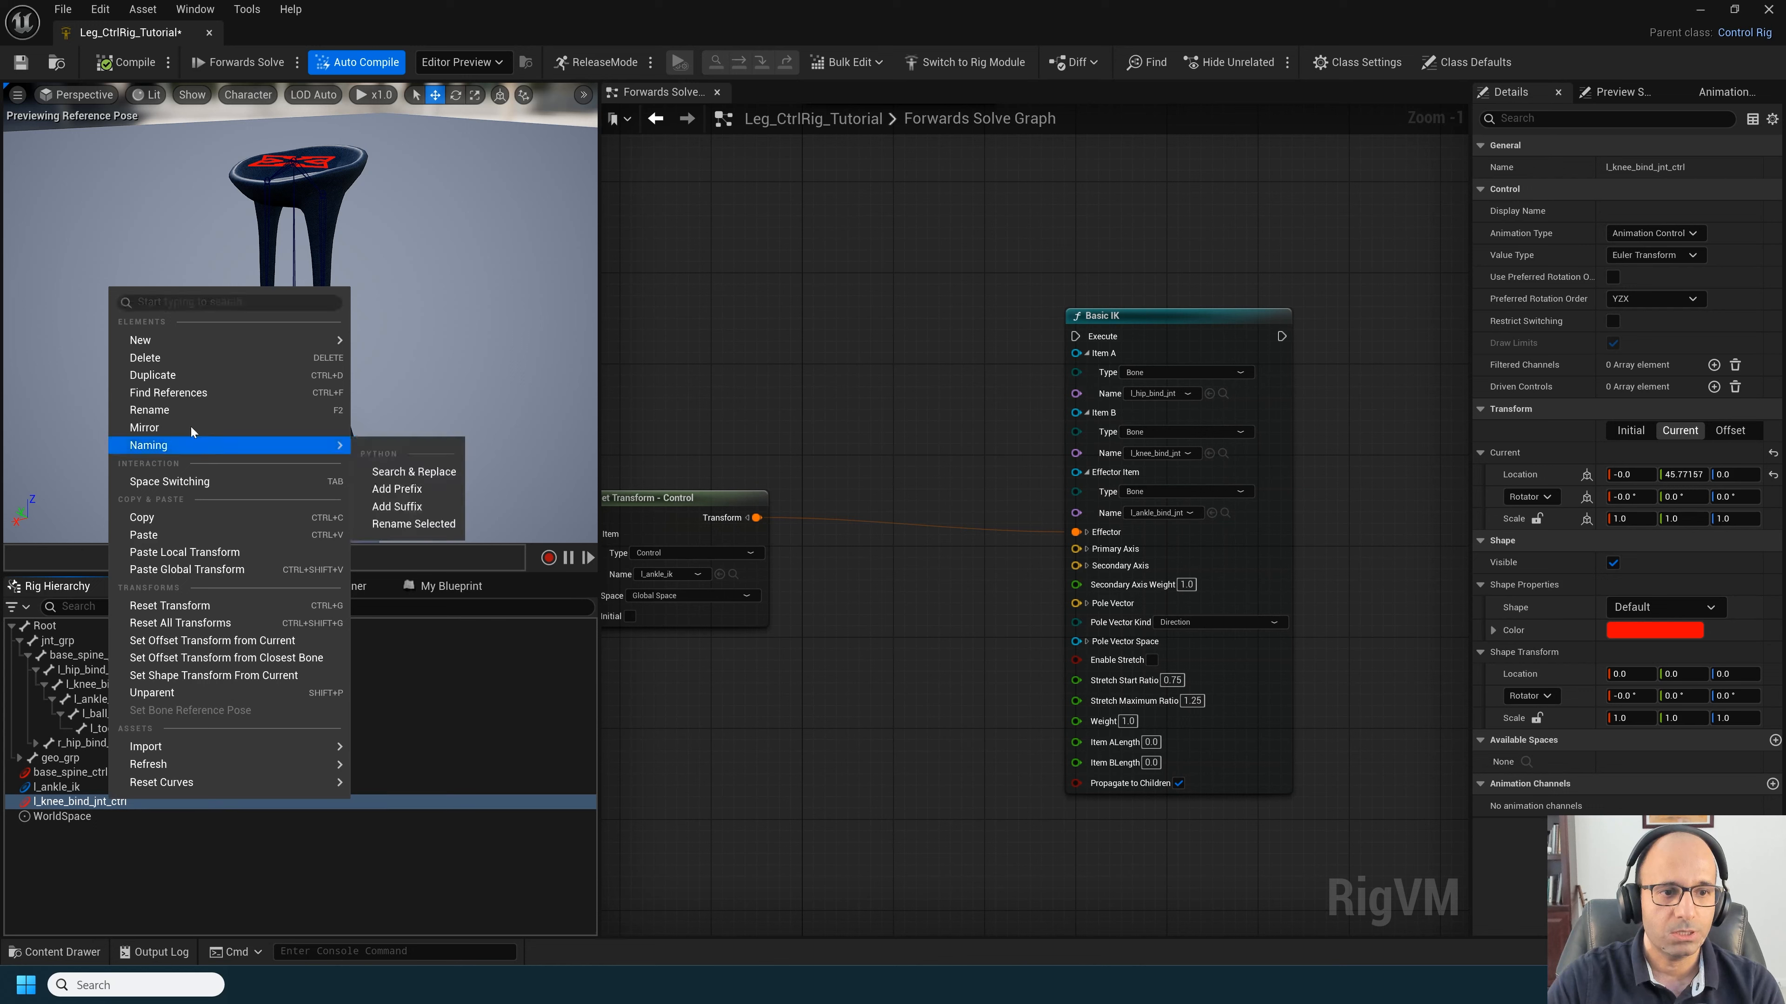
pyautogui.click(231, 640)
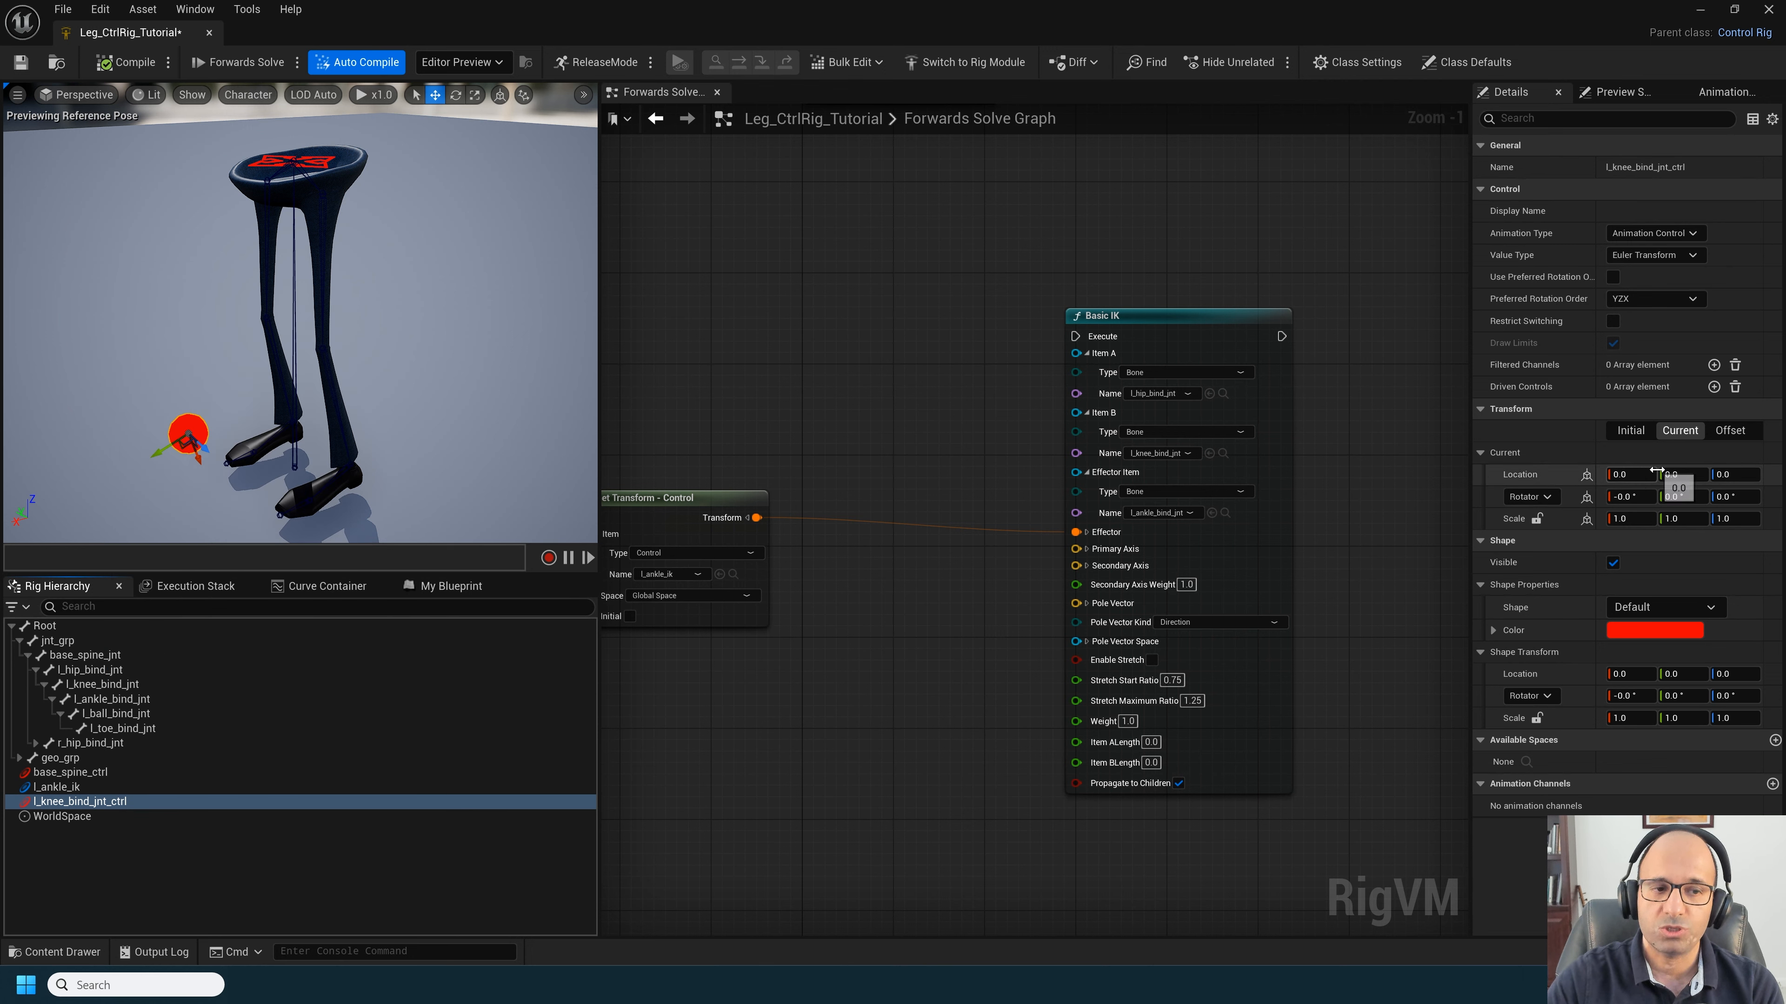
pyautogui.click(1728, 431)
pyautogui.click(1679, 431)
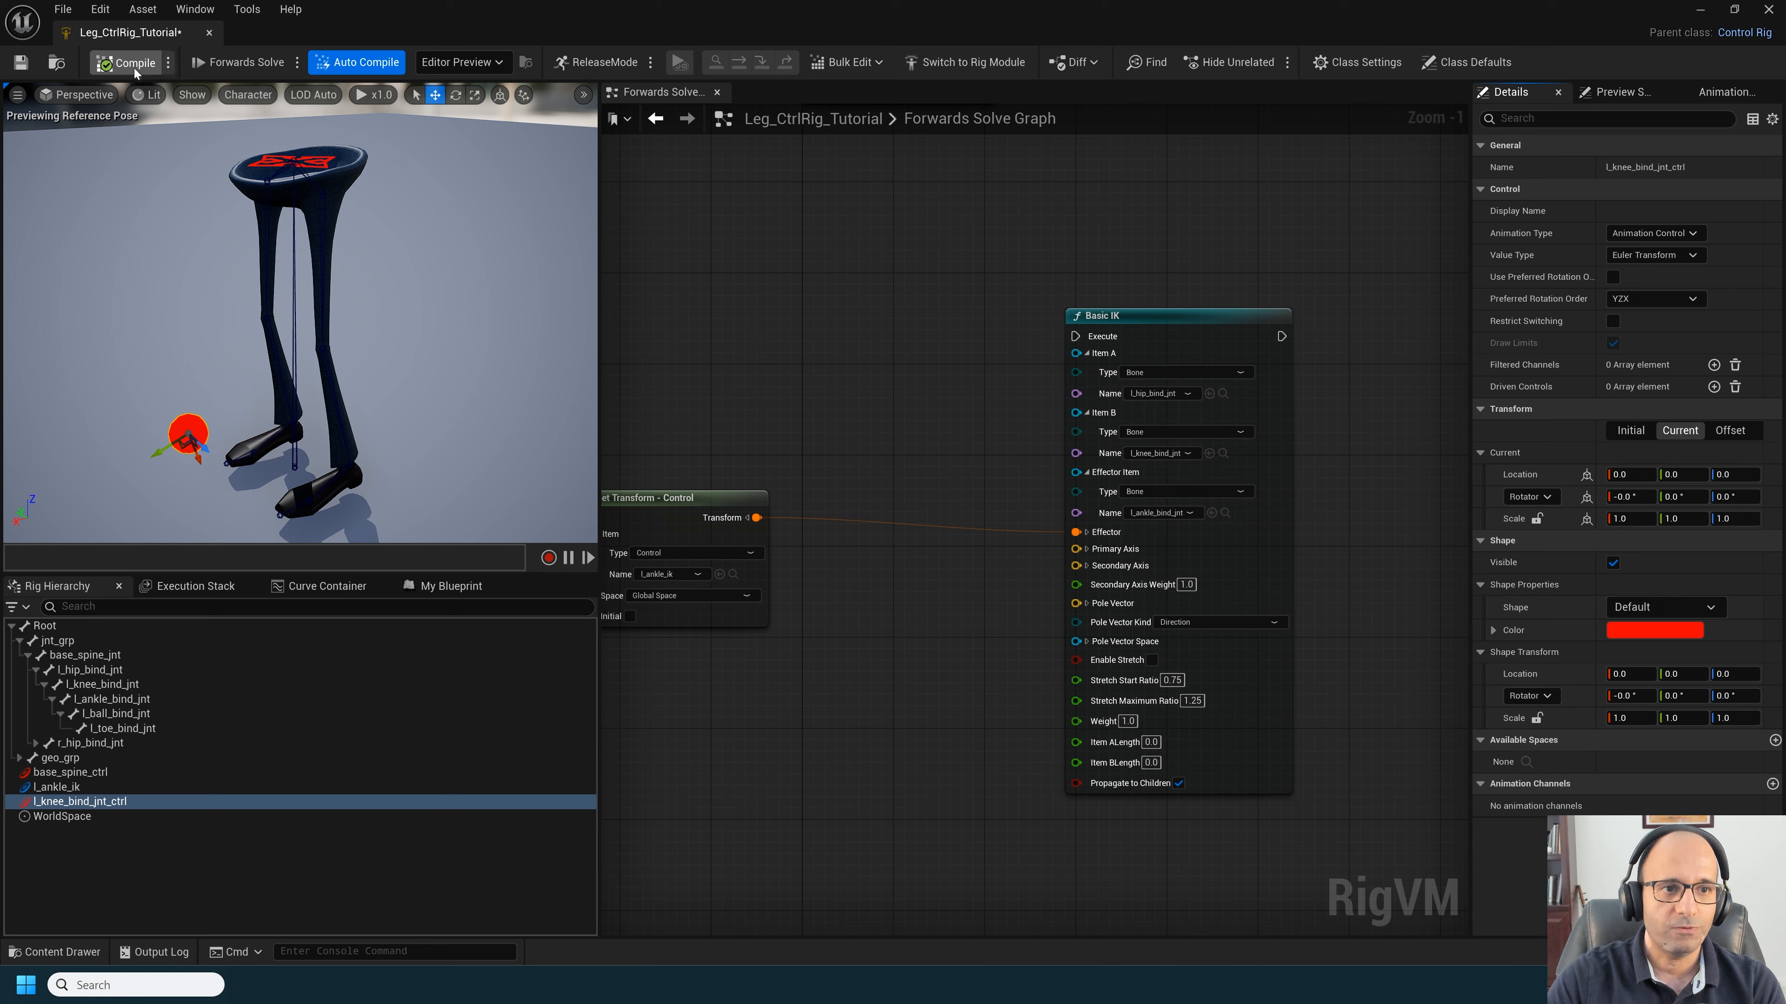
pyautogui.click(177, 299)
pyautogui.click(180, 426)
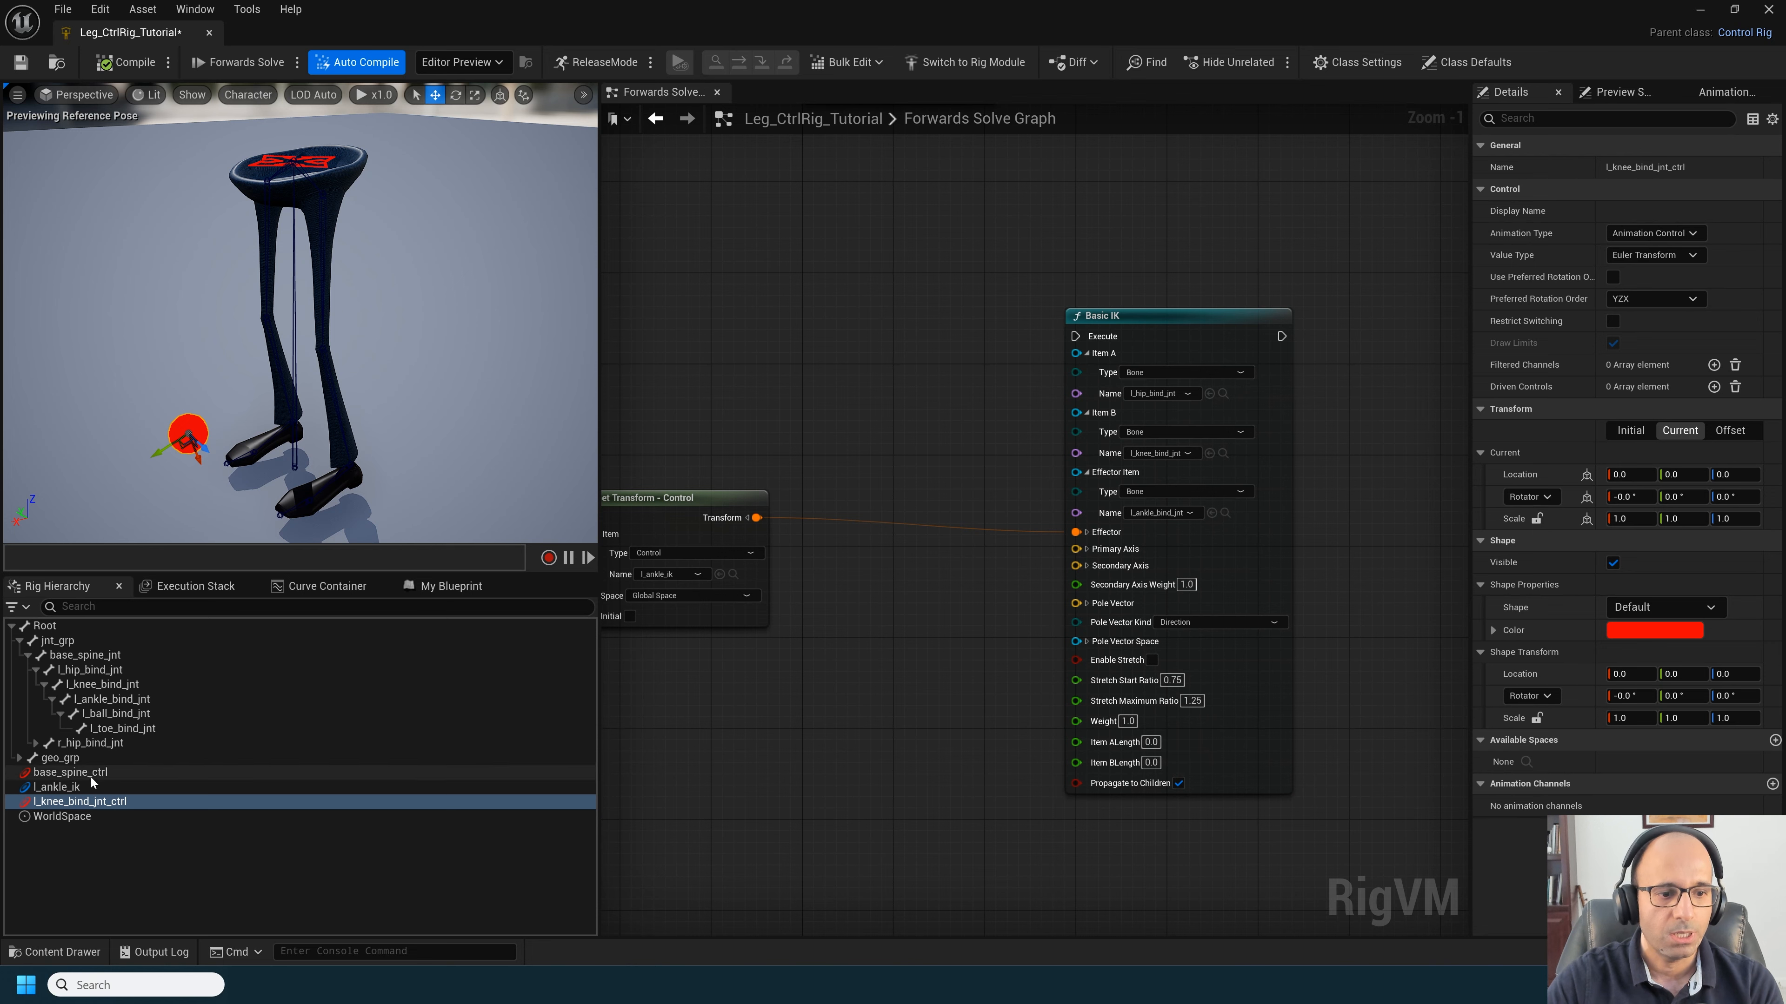
# Step: Rename the l_knee_bind_jnt_ctrl control as l_knee_aim_ctrl in the rig hierarchy
pyautogui.click(75, 801)
pyautogui.press('F2')
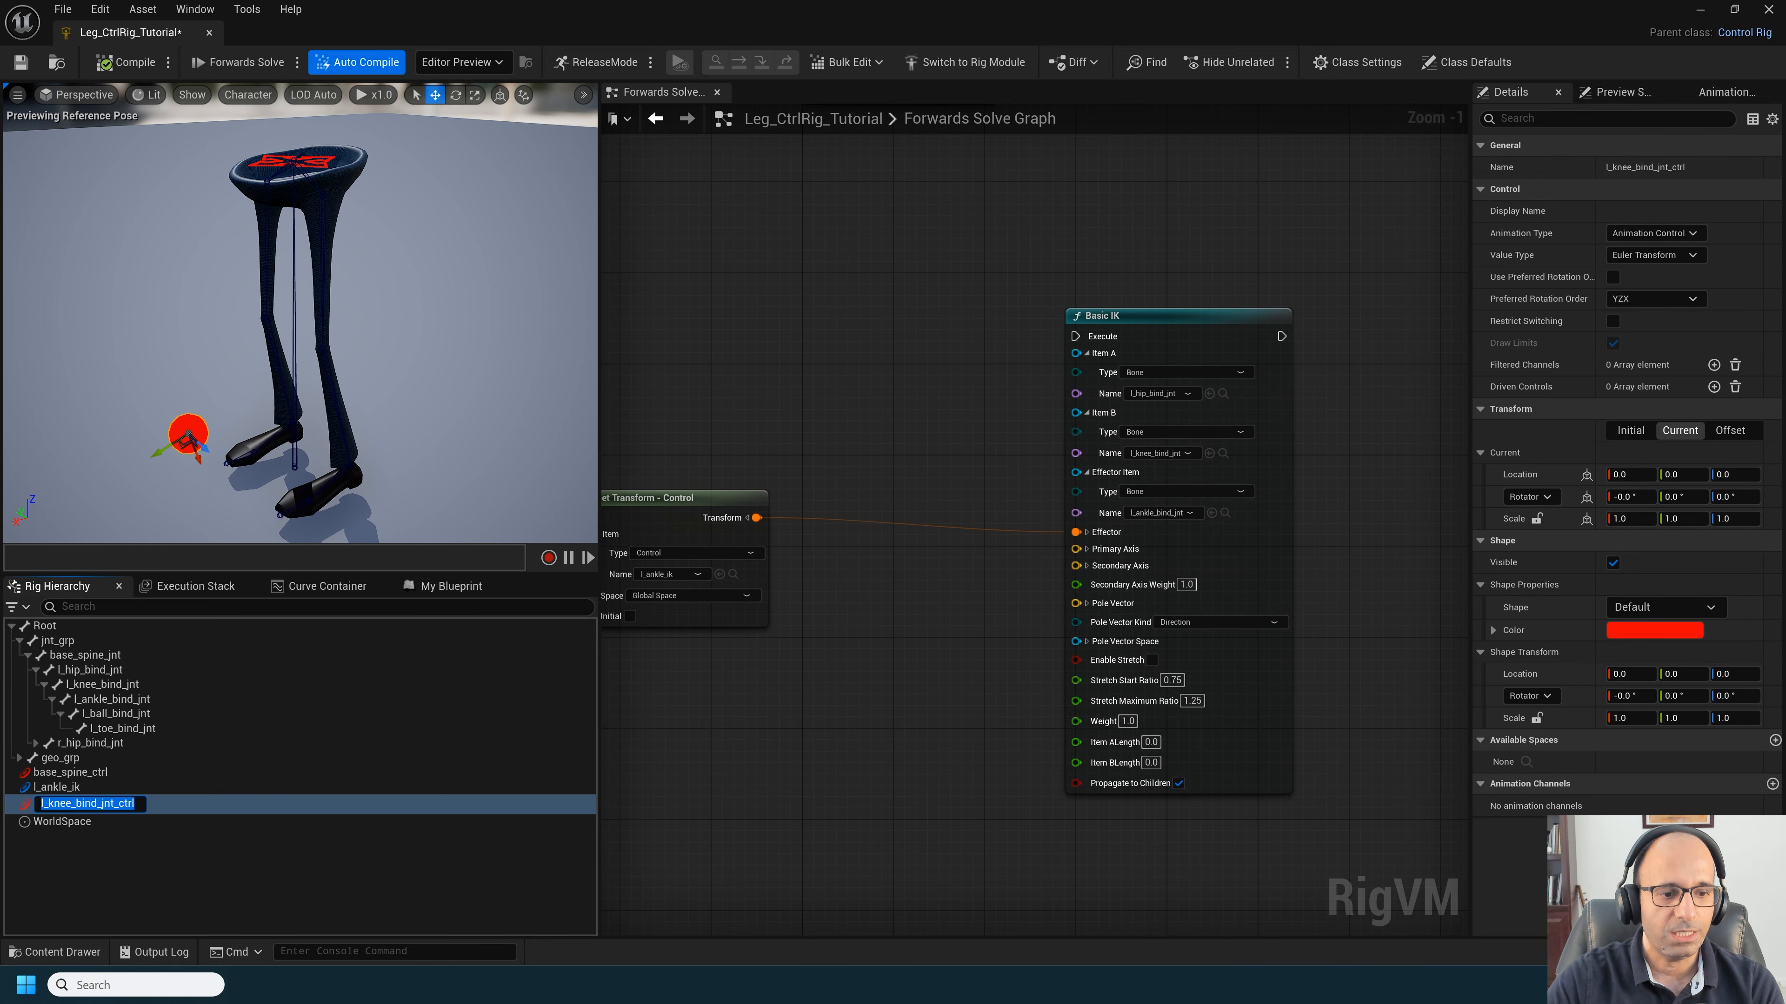
pyautogui.click(76, 805)
pyautogui.moveTo(75, 804); pyautogui.dragTo(118, 804)
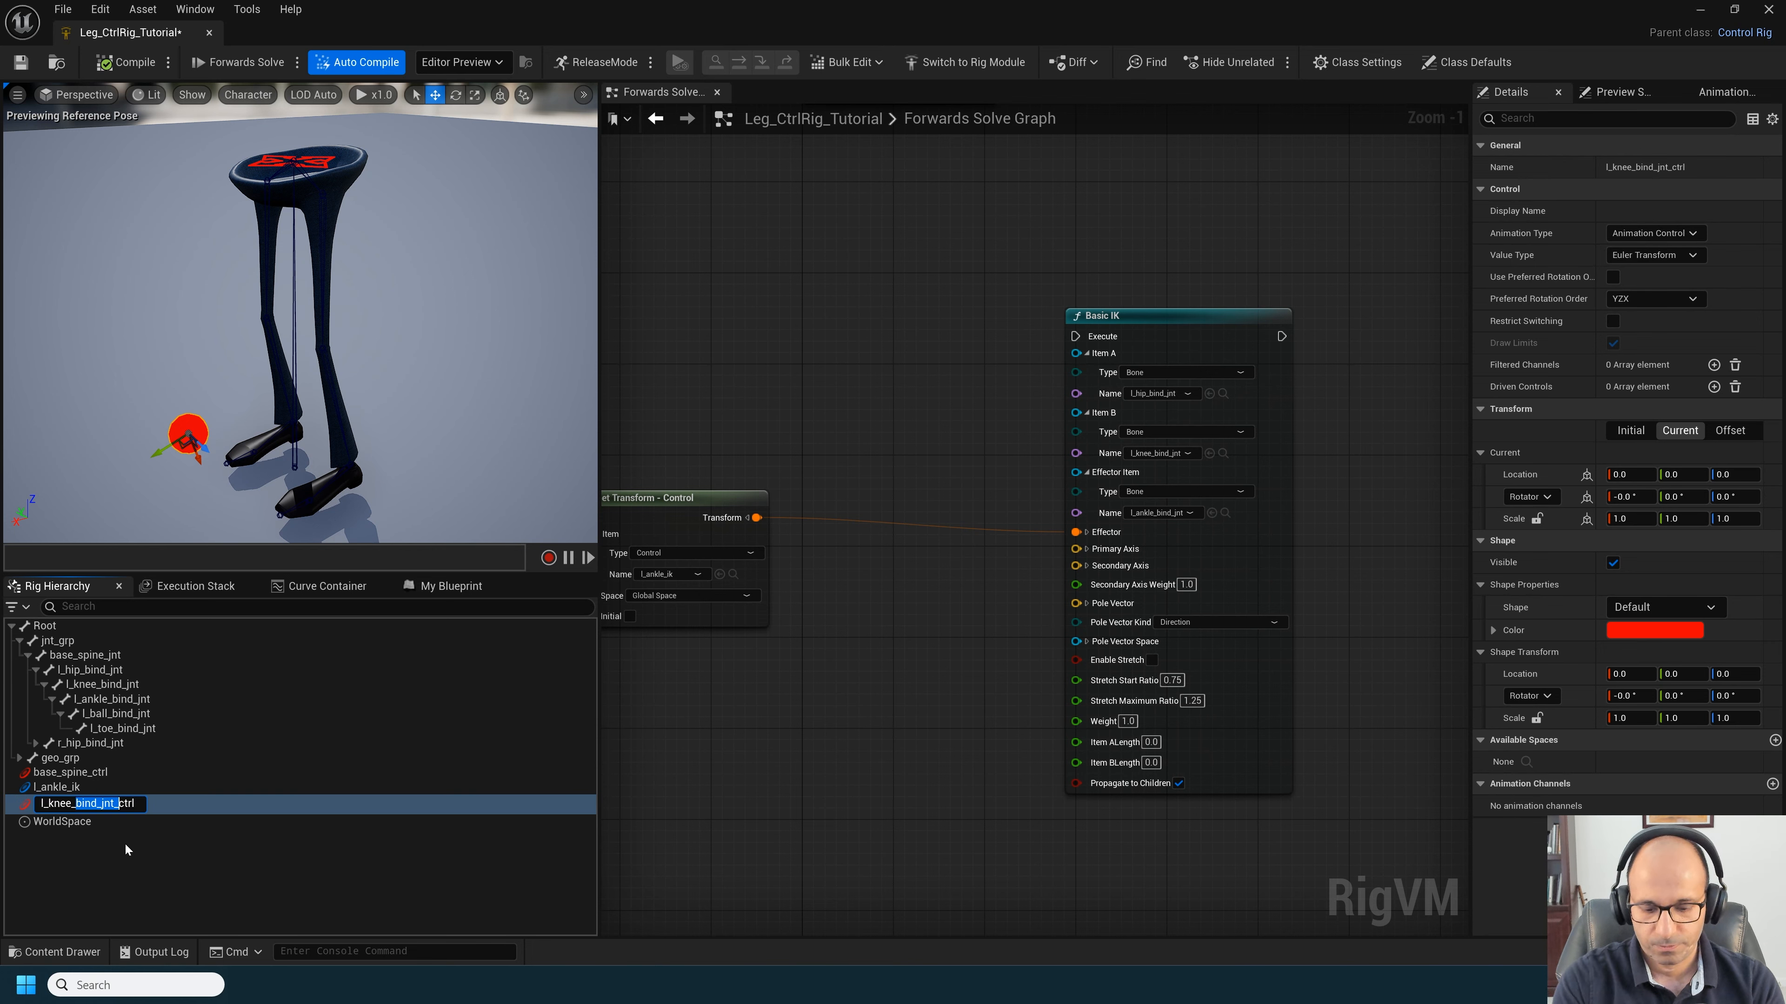
pyautogui.write('aim_')
pyautogui.press('Return')
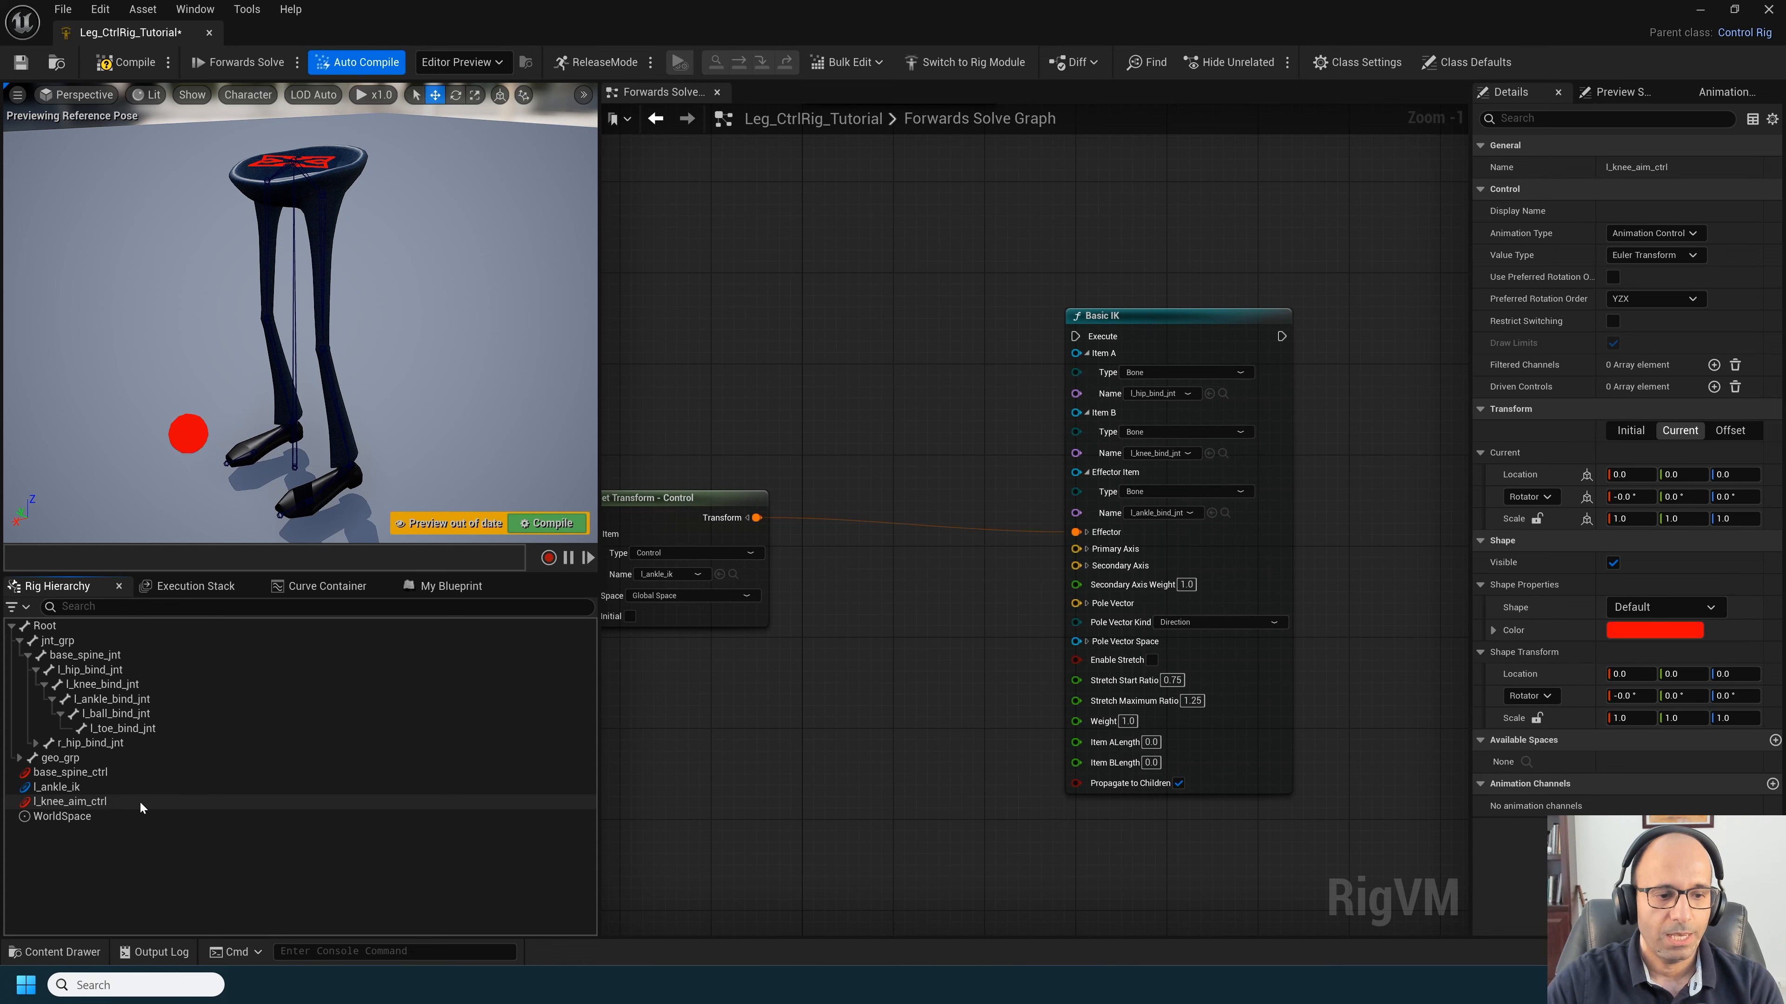
# Step: Add a Get Transform node for l_knee_aim_ctrl and connect its Translation output to the Pole Vector input of Basic IK
pyautogui.moveTo(552, 801); pyautogui.dragTo(810, 729)
pyautogui.click(856, 757)
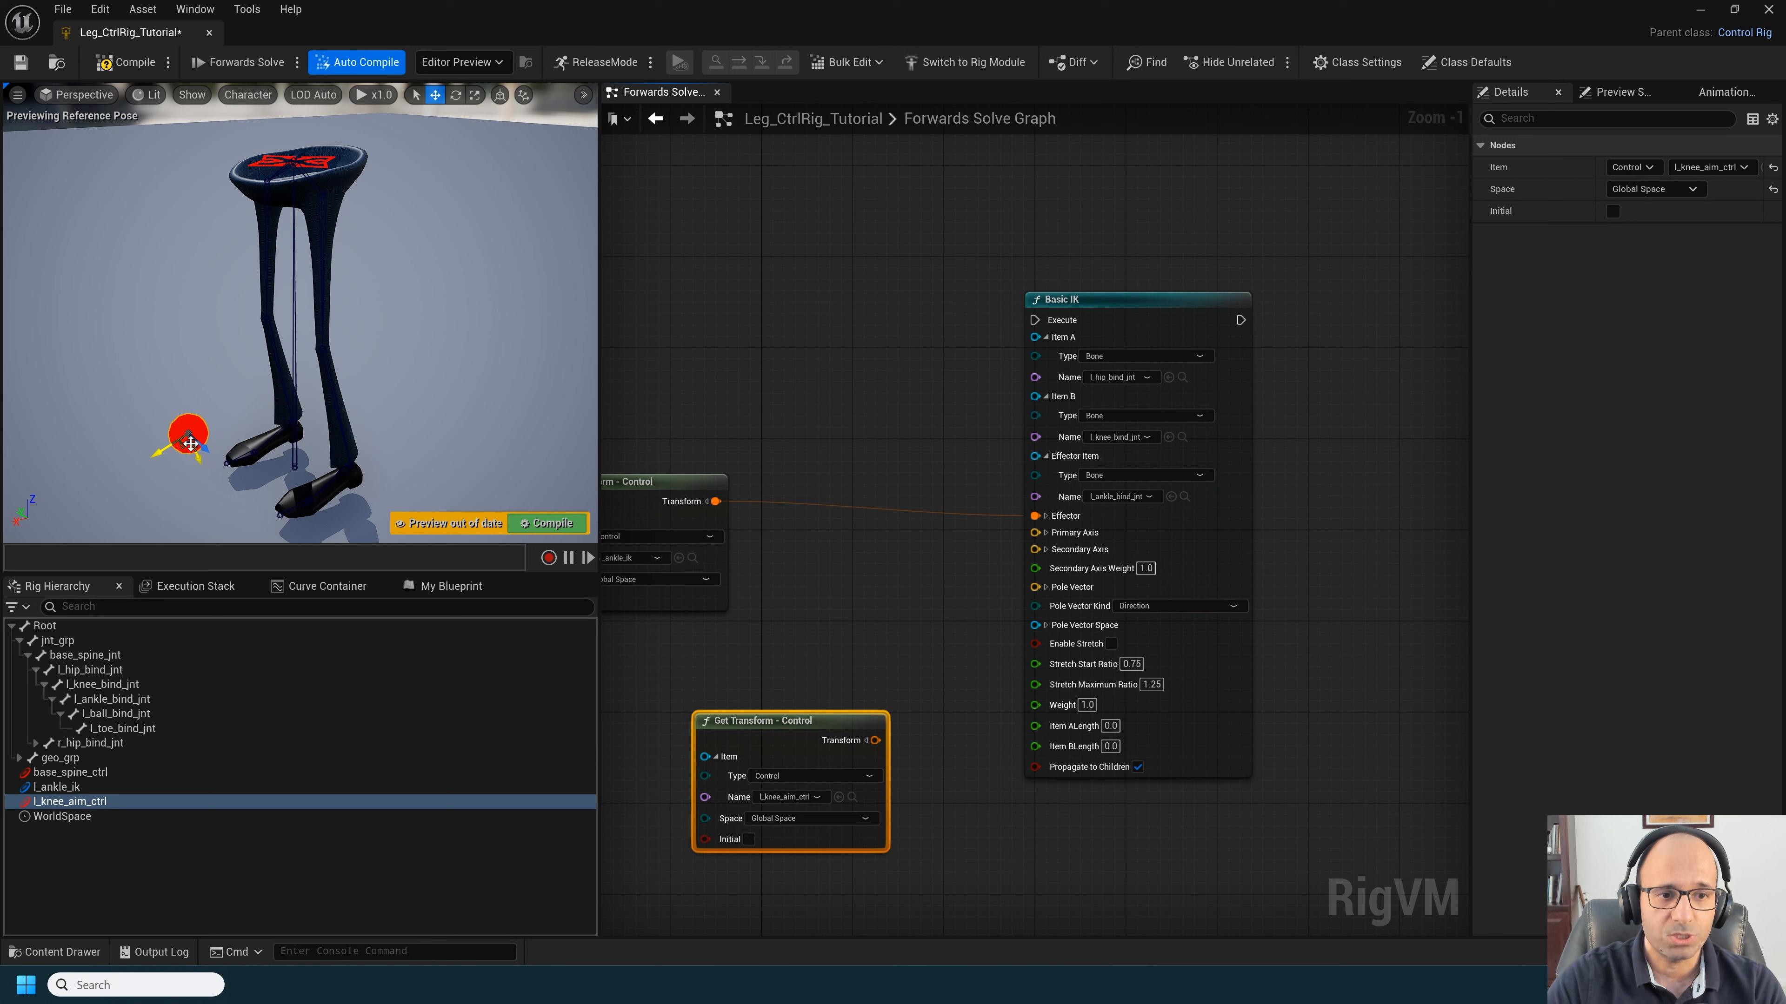
pyautogui.moveTo(875, 740); pyautogui.dragTo(1035, 587)
pyautogui.click(867, 741)
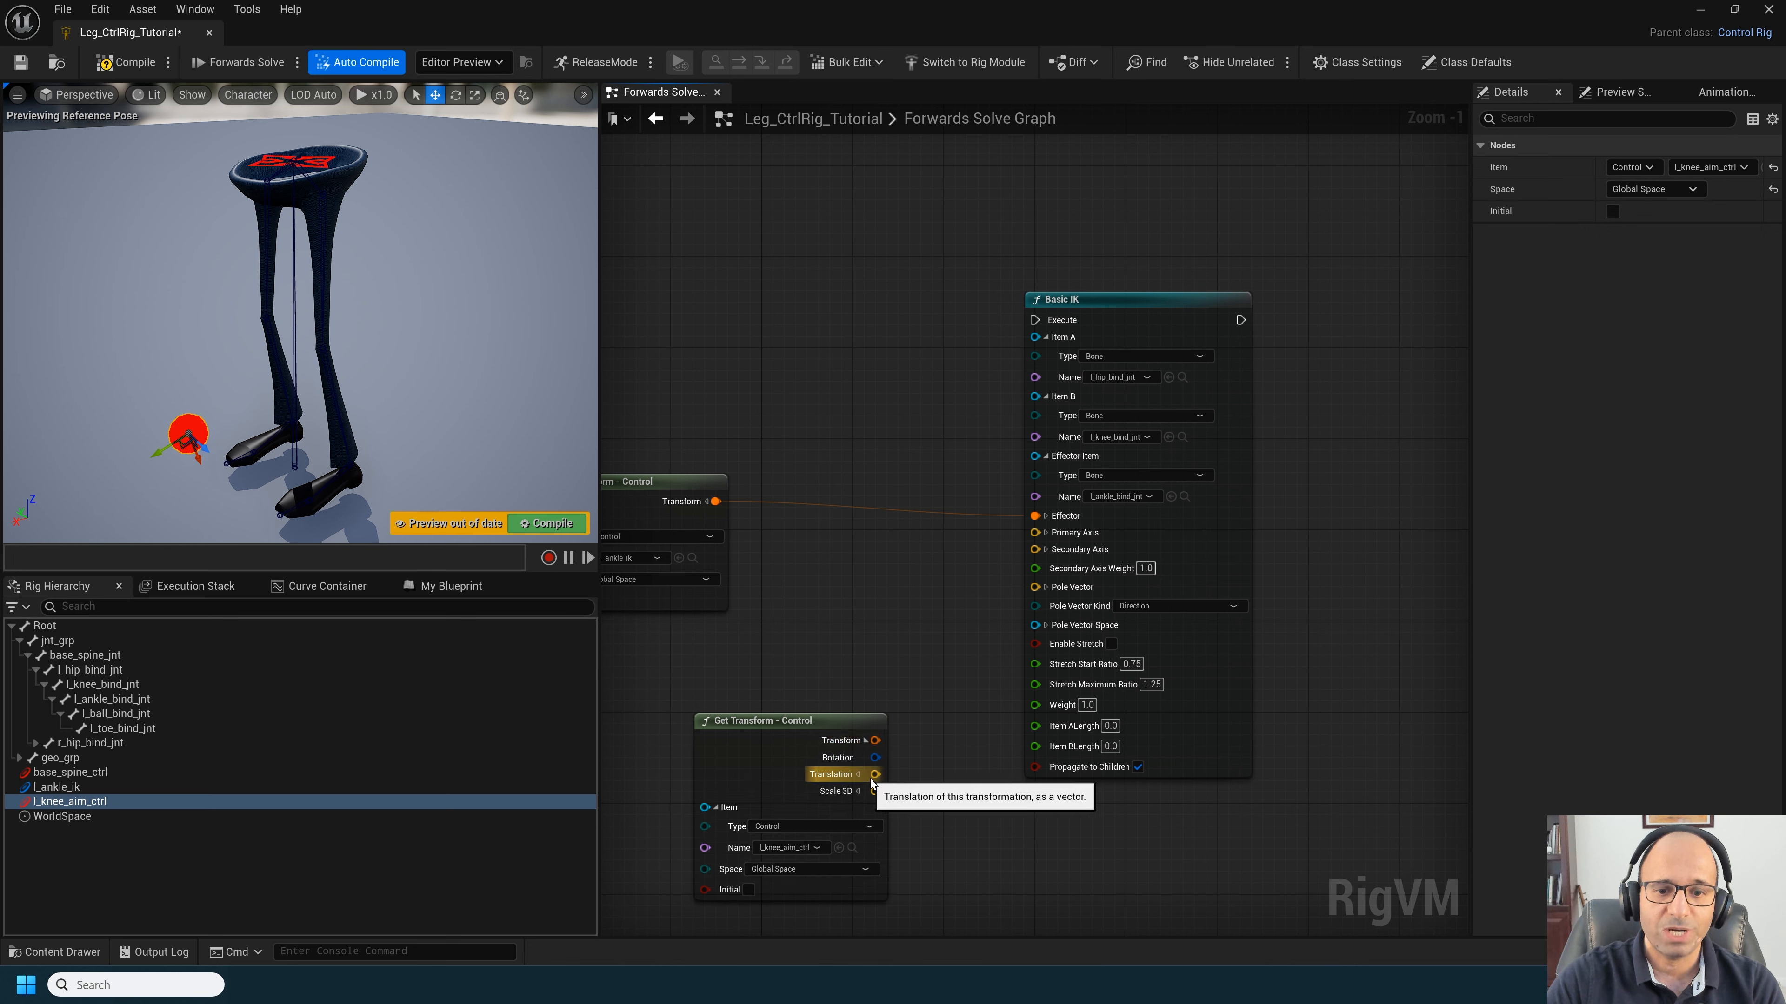
pyautogui.moveTo(873, 774); pyautogui.dragTo(1034, 589)
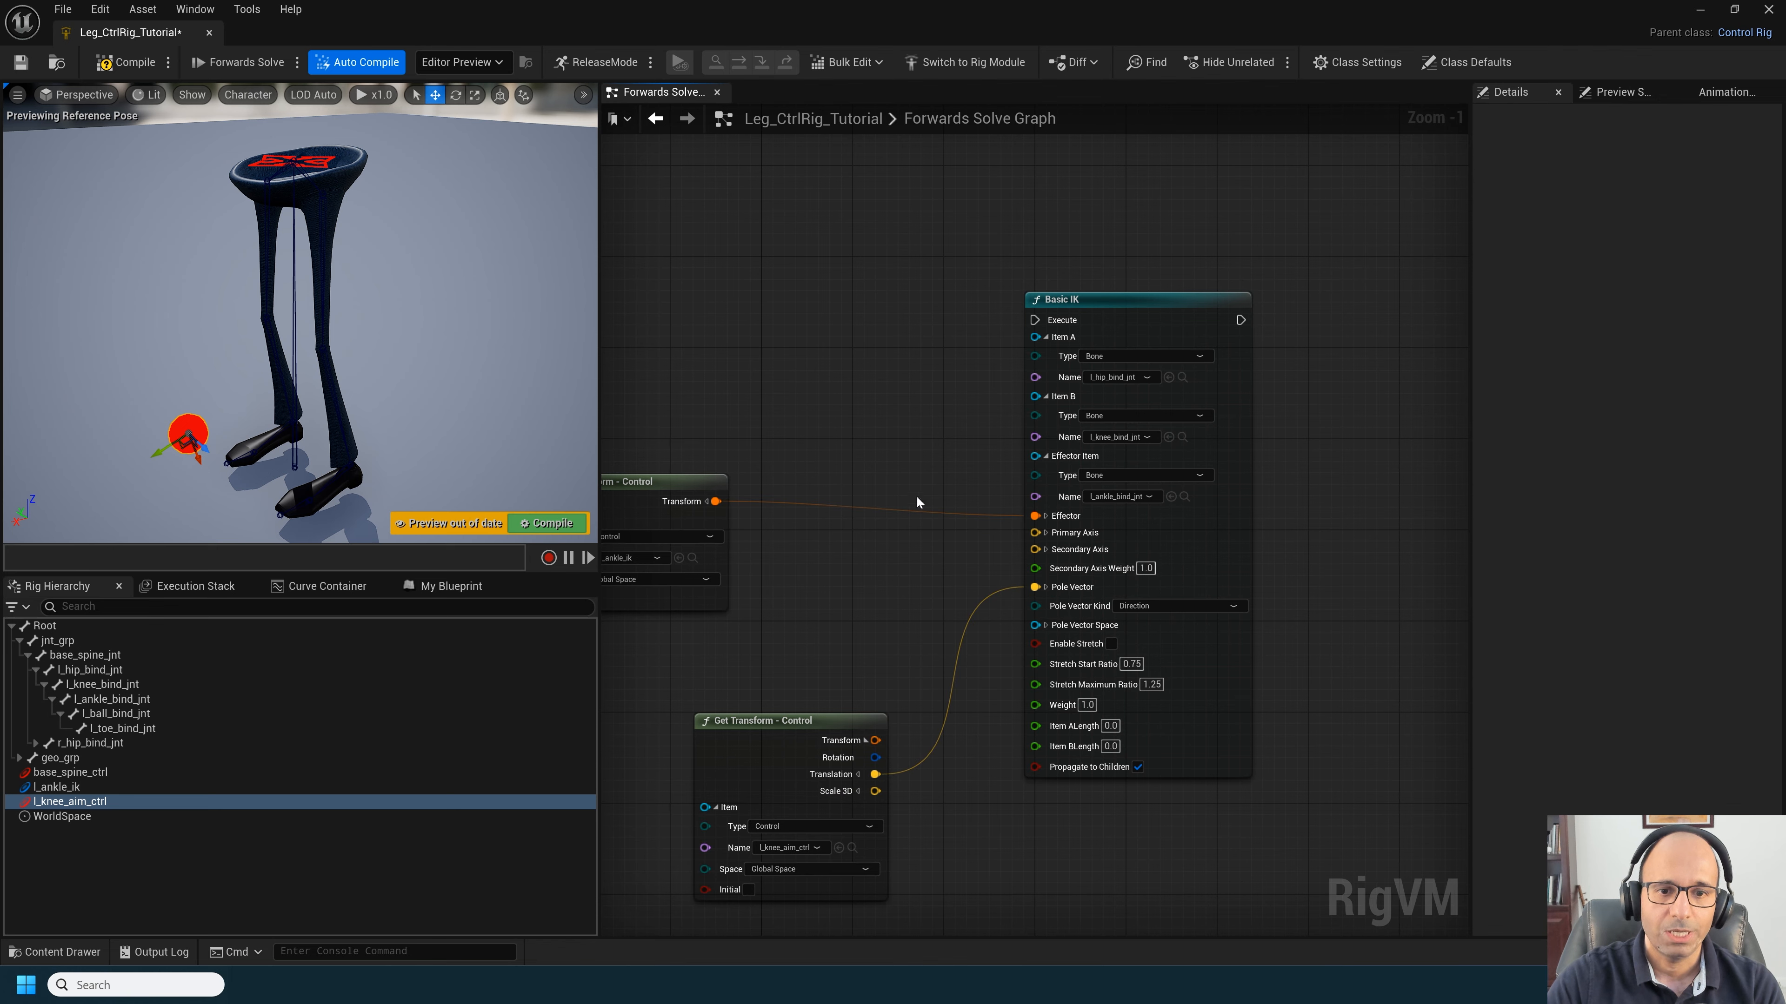
# Step: Connect the execution output of the Set Transform - Bone node to the Execute input of Basic IK
pyautogui.scroll(-1, 915, 496)
pyautogui.moveTo(887, 351); pyautogui.dragTo(779, 618, button='right')
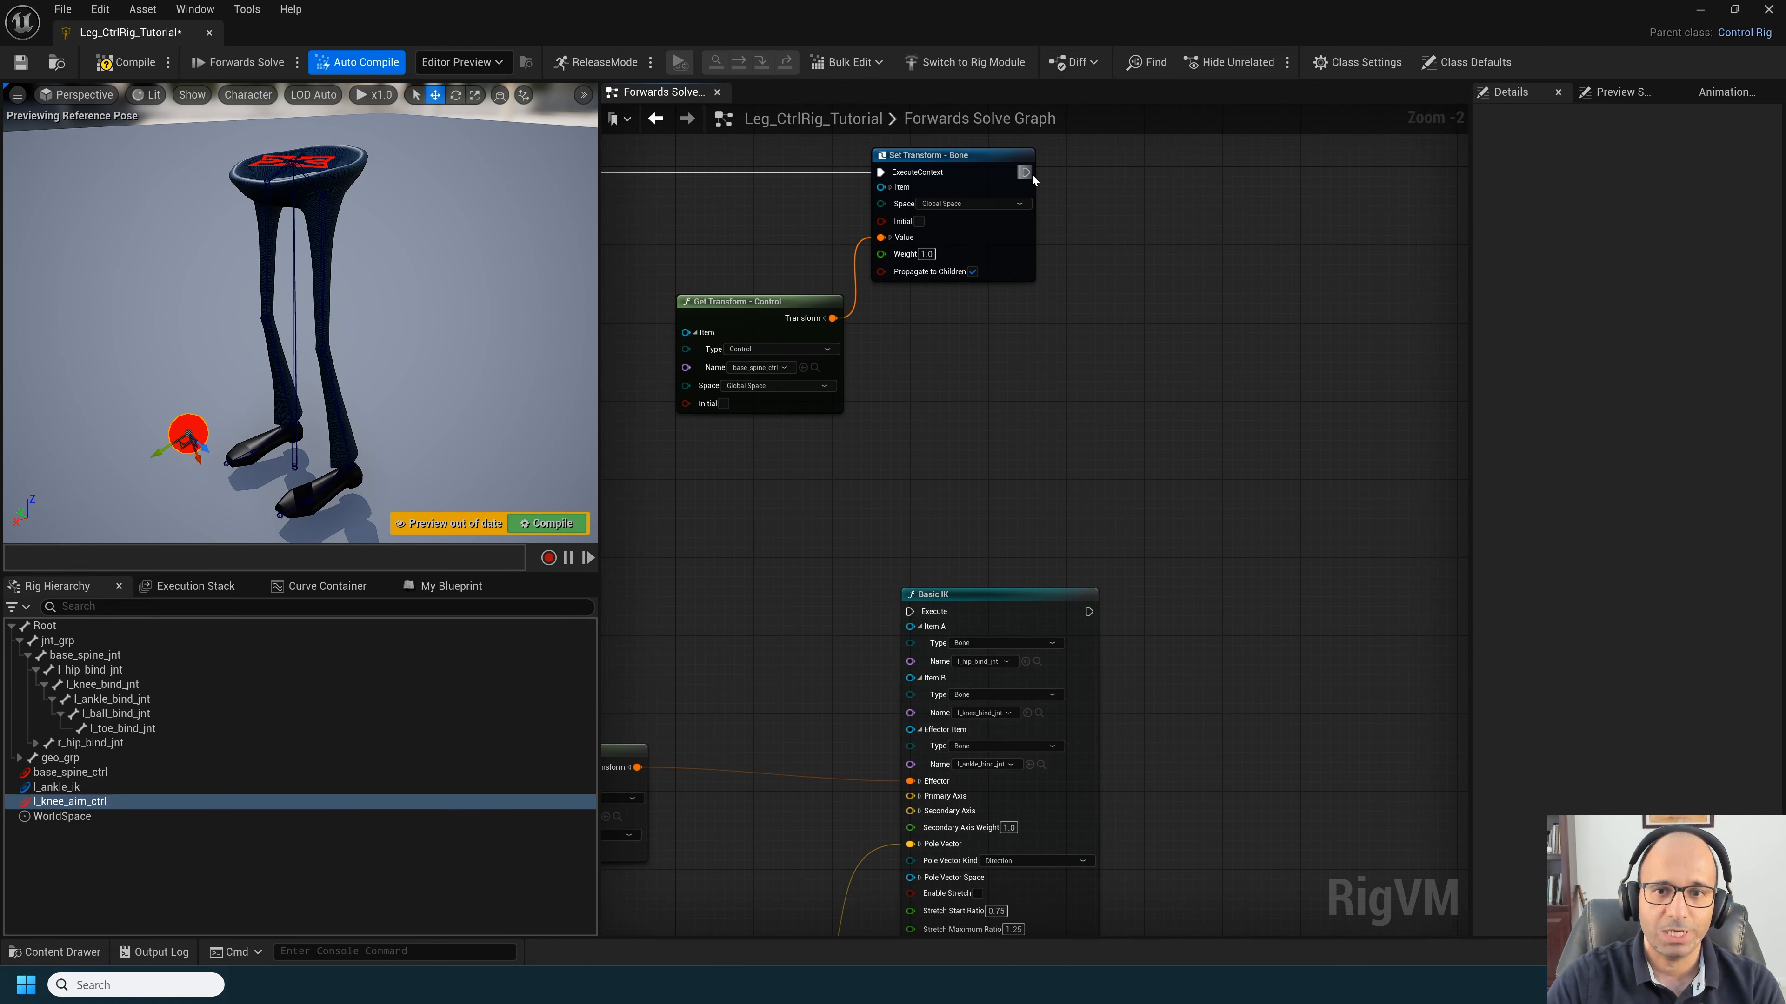
pyautogui.moveTo(1025, 171); pyautogui.dragTo(923, 614)
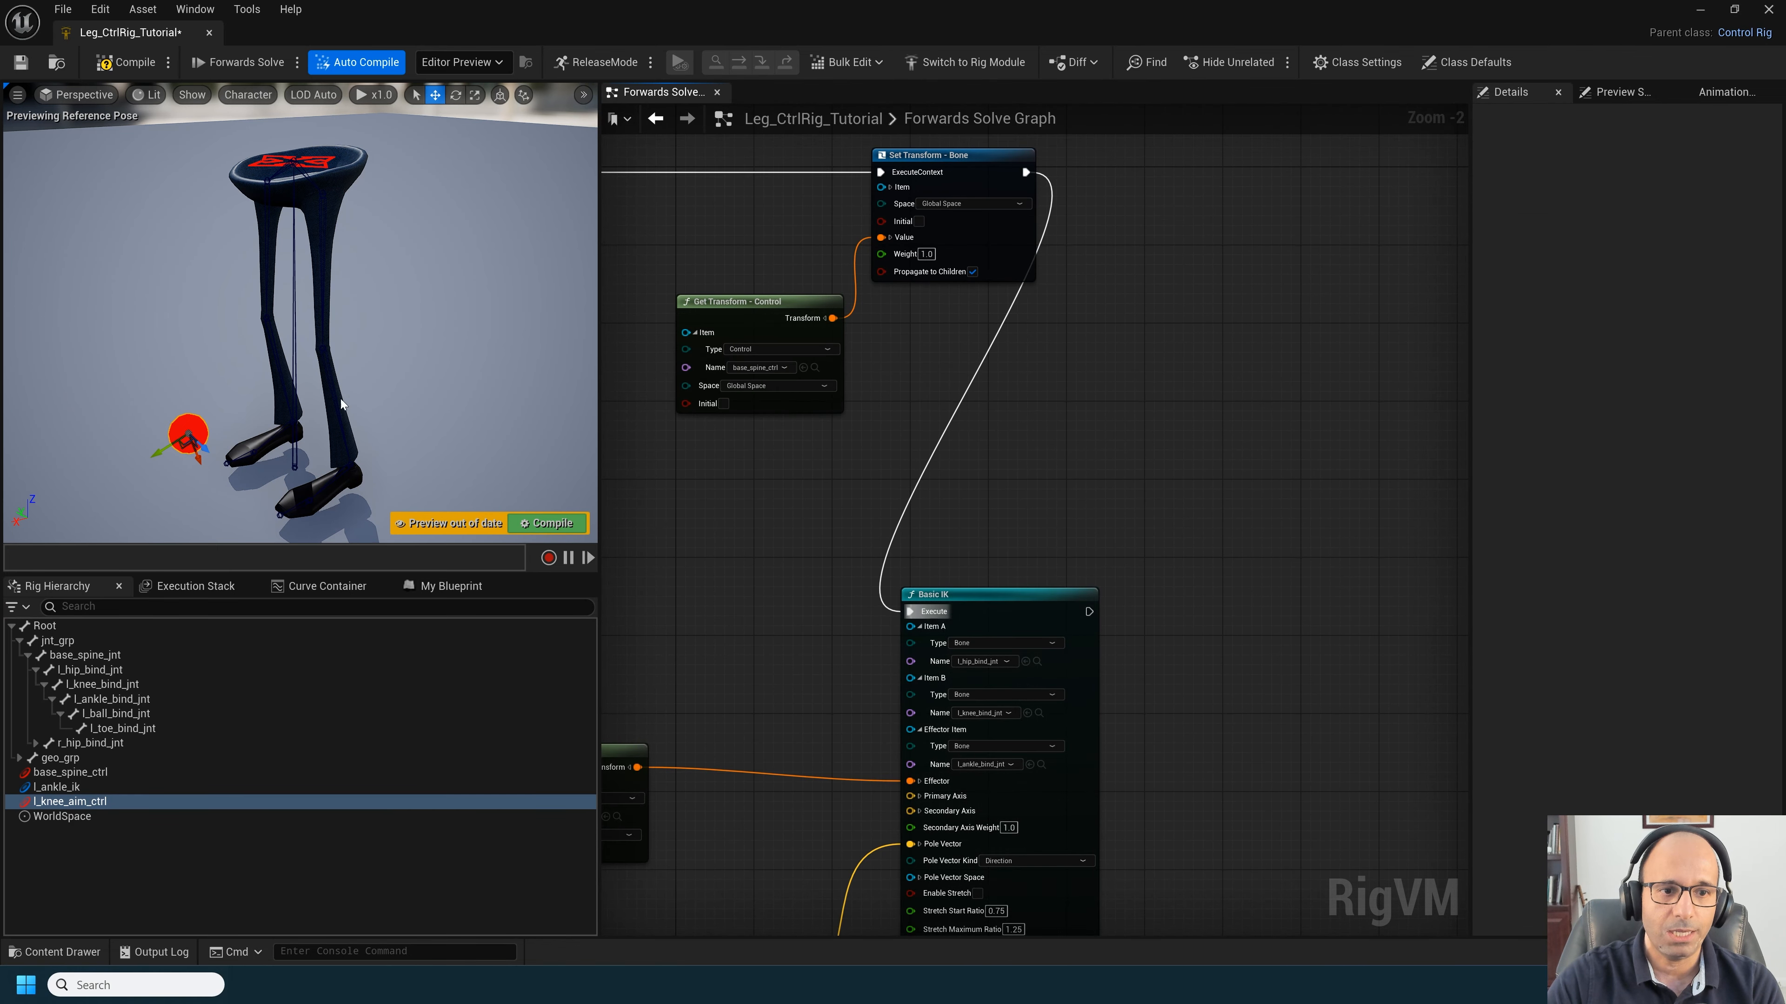
# Step: Test the IK by moving the knee aim control up and away from the leg, and compile the rig
pyautogui.scroll(3, 273, 353)
pyautogui.scroll(-4, 360, 367)
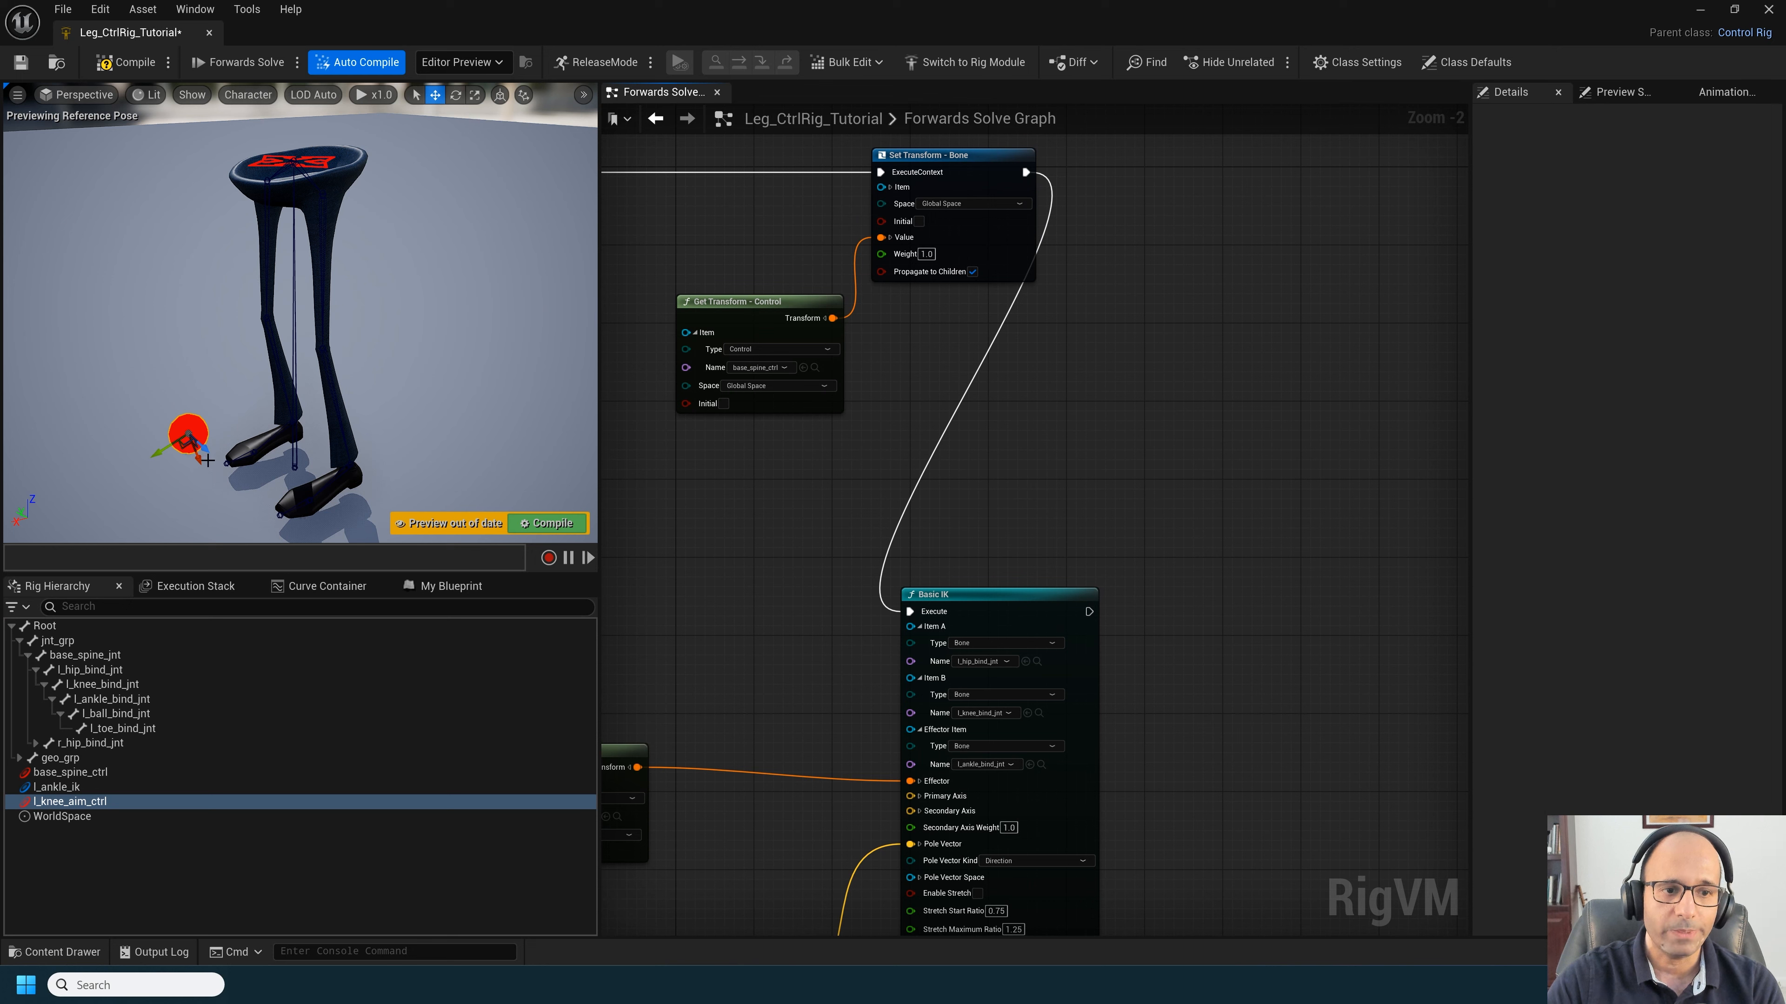
pyautogui.moveTo(203, 450); pyautogui.dragTo(172, 373)
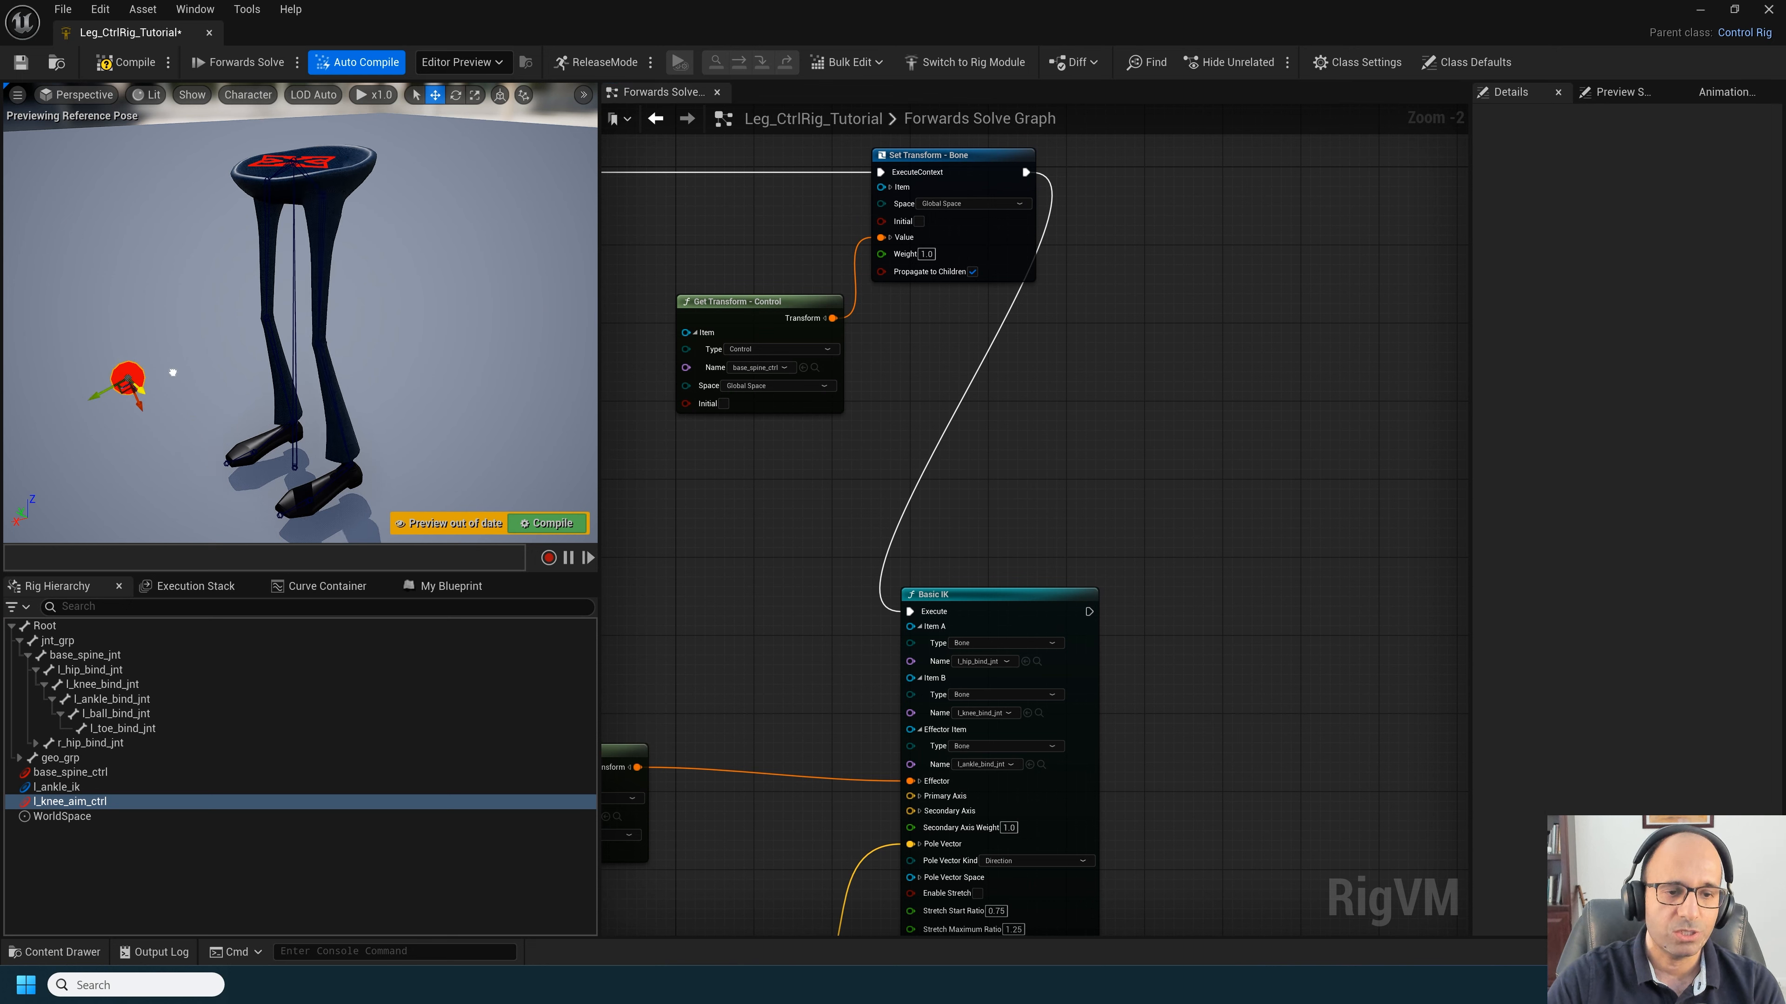
pyautogui.click(547, 523)
# Step: Test the left leg by moving the l_ankle_ik and knee aim controls, and undo the test moves
pyautogui.click(95, 788)
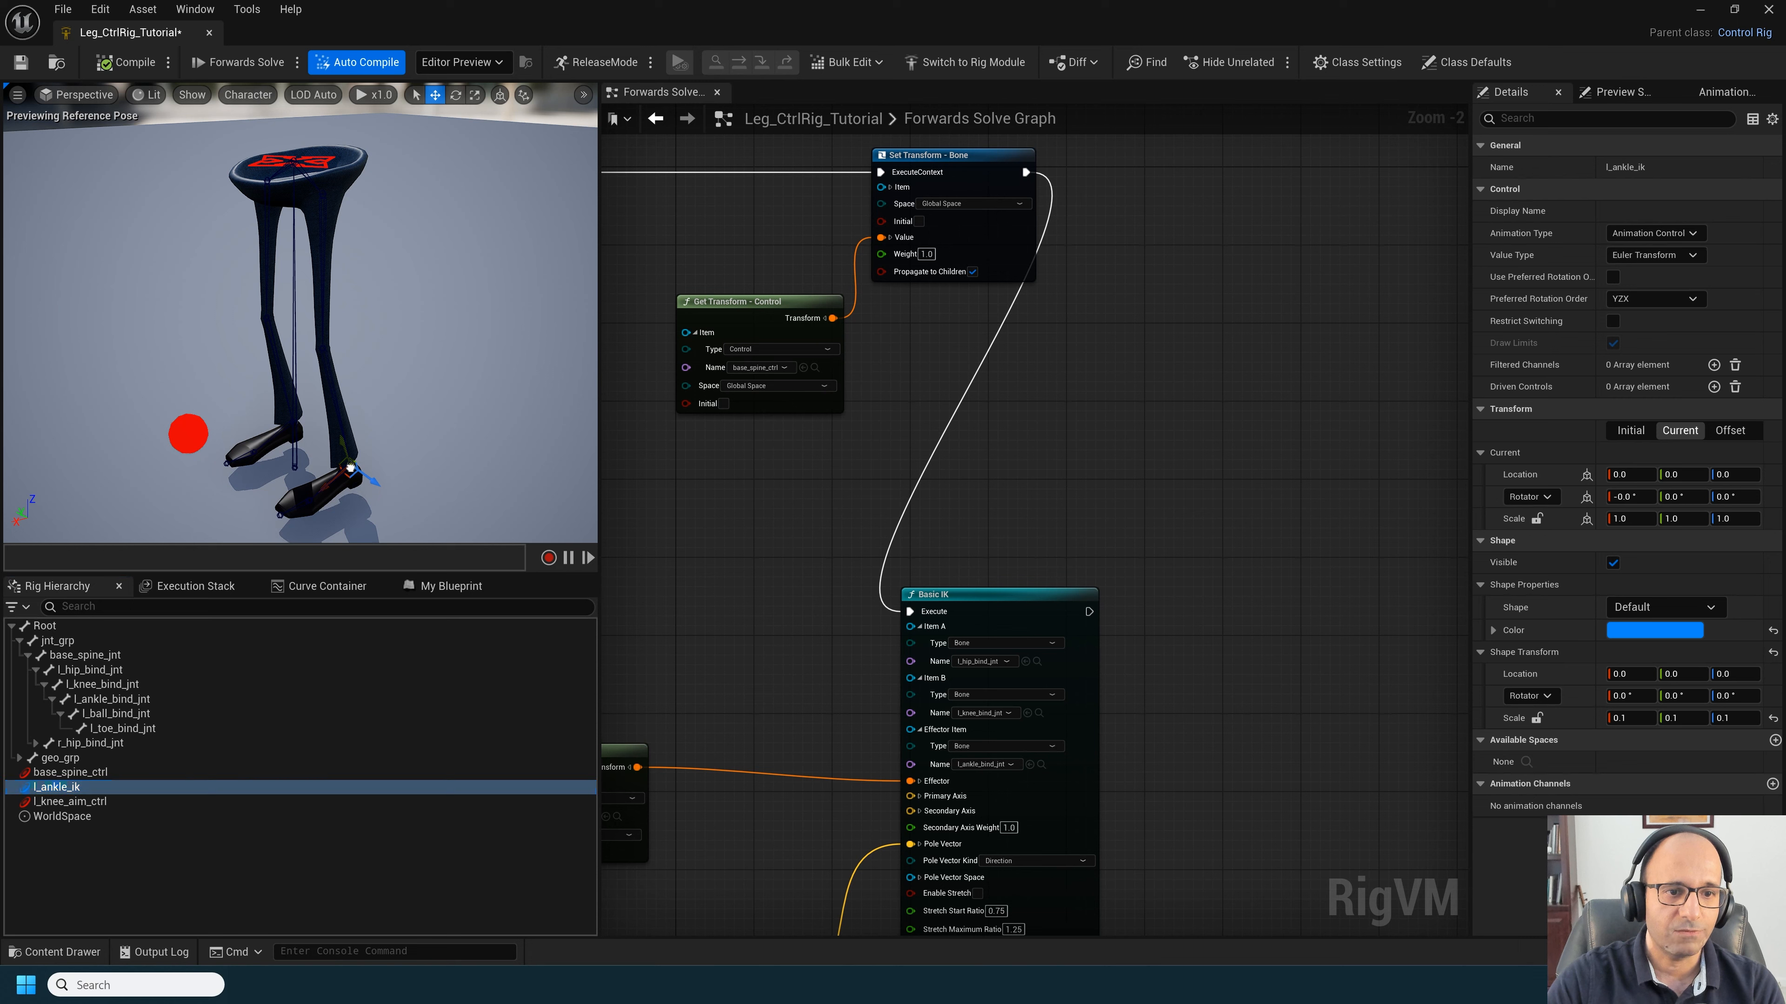
pyautogui.moveTo(350, 481); pyautogui.dragTo(478, 377)
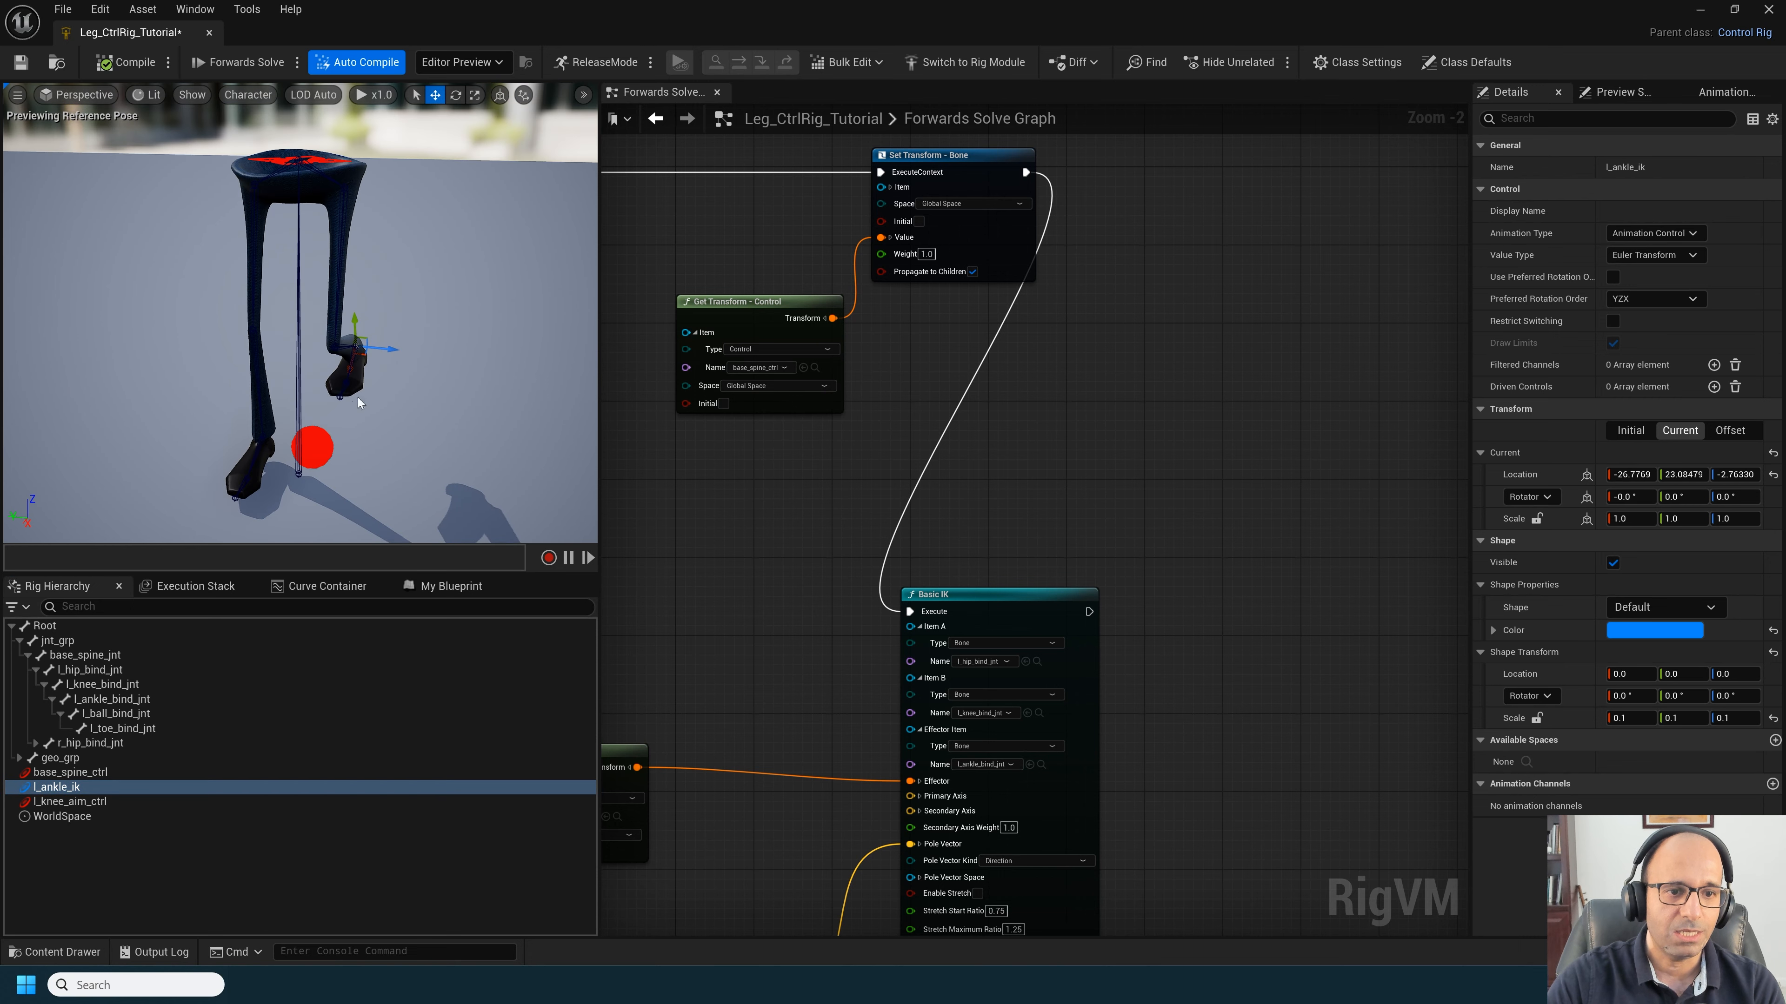
pyautogui.click(308, 443)
pyautogui.moveTo(348, 442)
pyautogui.mouseDown()
pyautogui.moveTo(526, 464)
pyautogui.moveTo(256, 437)
pyautogui.moveTo(352, 446)
pyautogui.mouseUp()
pyautogui.hotkey('ctrl', 'z')
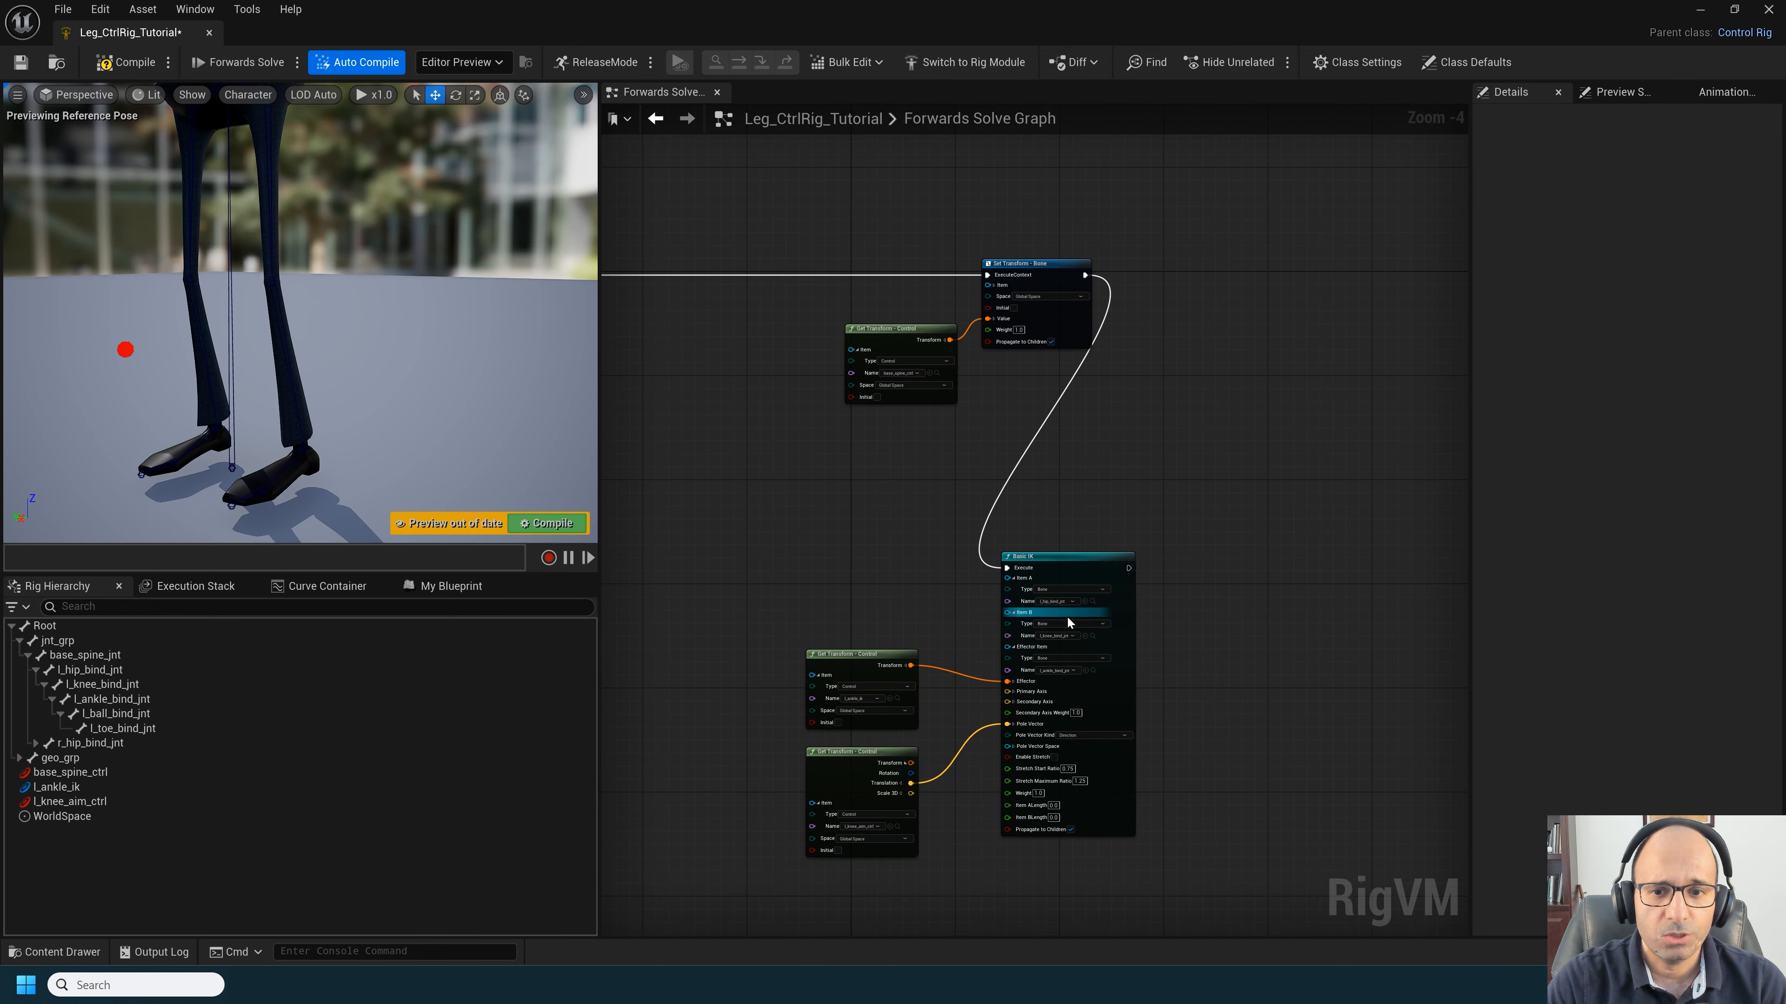
# Step: Add a CCDIK node to the empty graph area beyond the Basic IK node
pyautogui.scroll(3, 1067, 620)
pyautogui.scroll(2, 1068, 623)
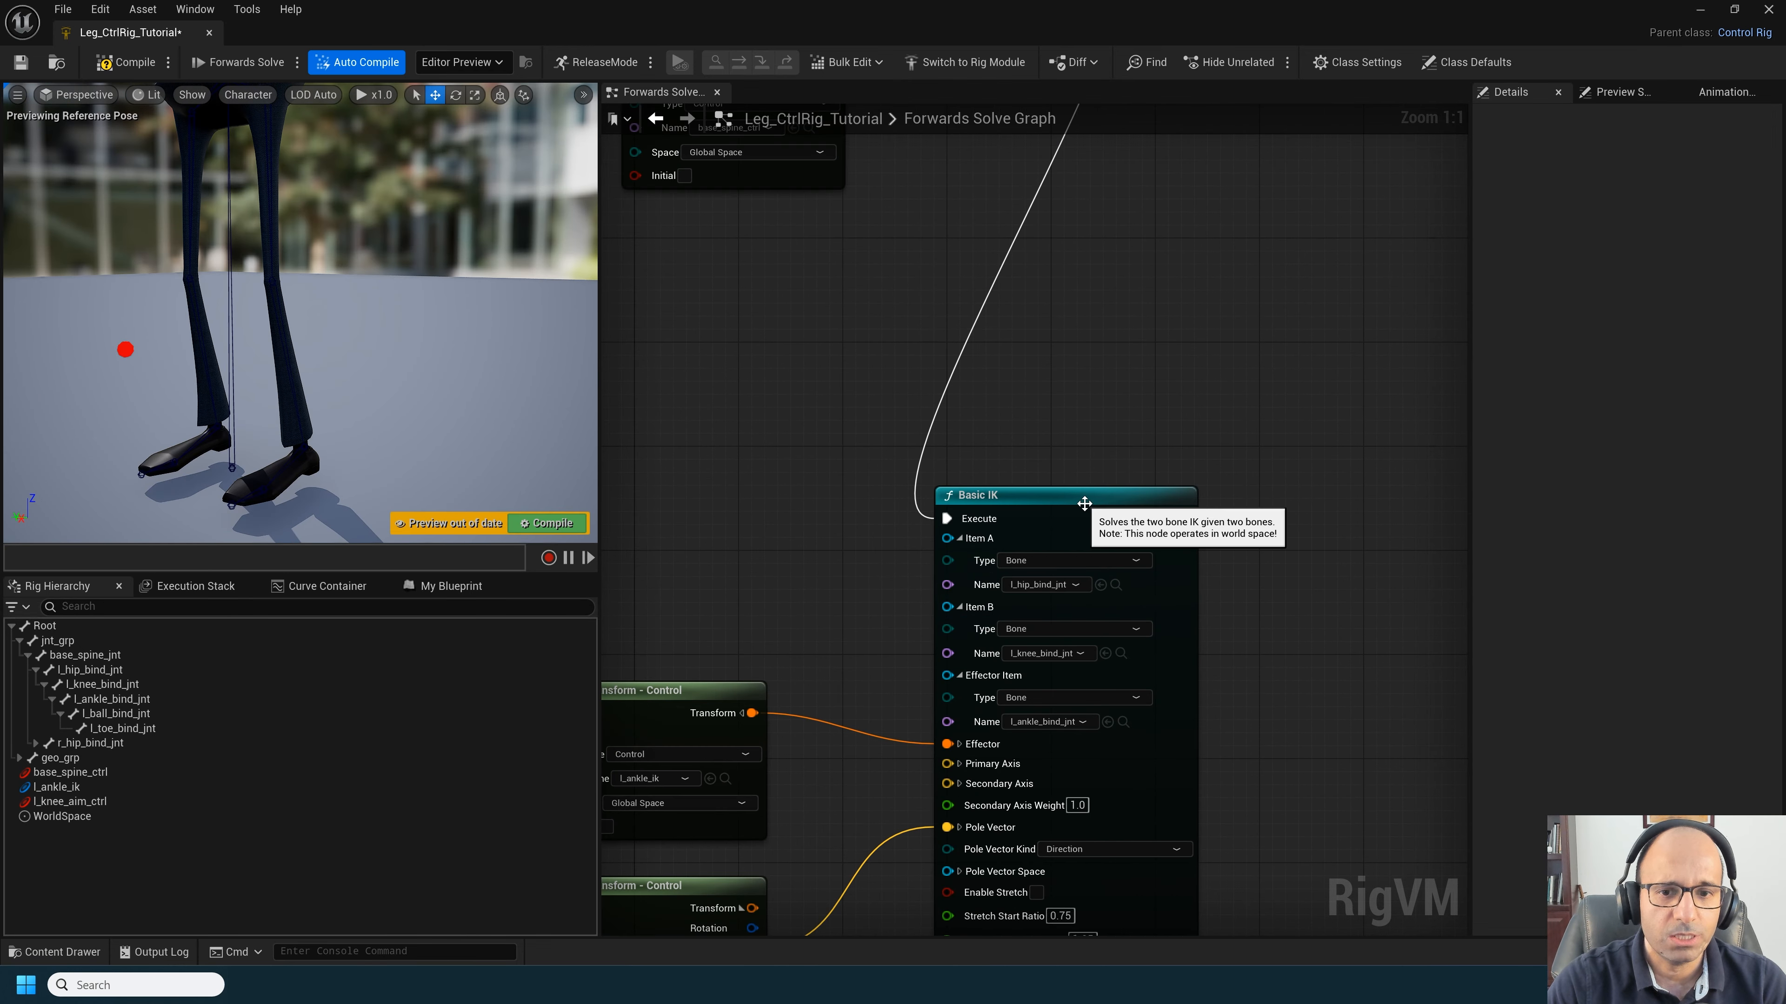
pyautogui.scroll(3, 276, 501)
pyautogui.scroll(-3, 276, 501)
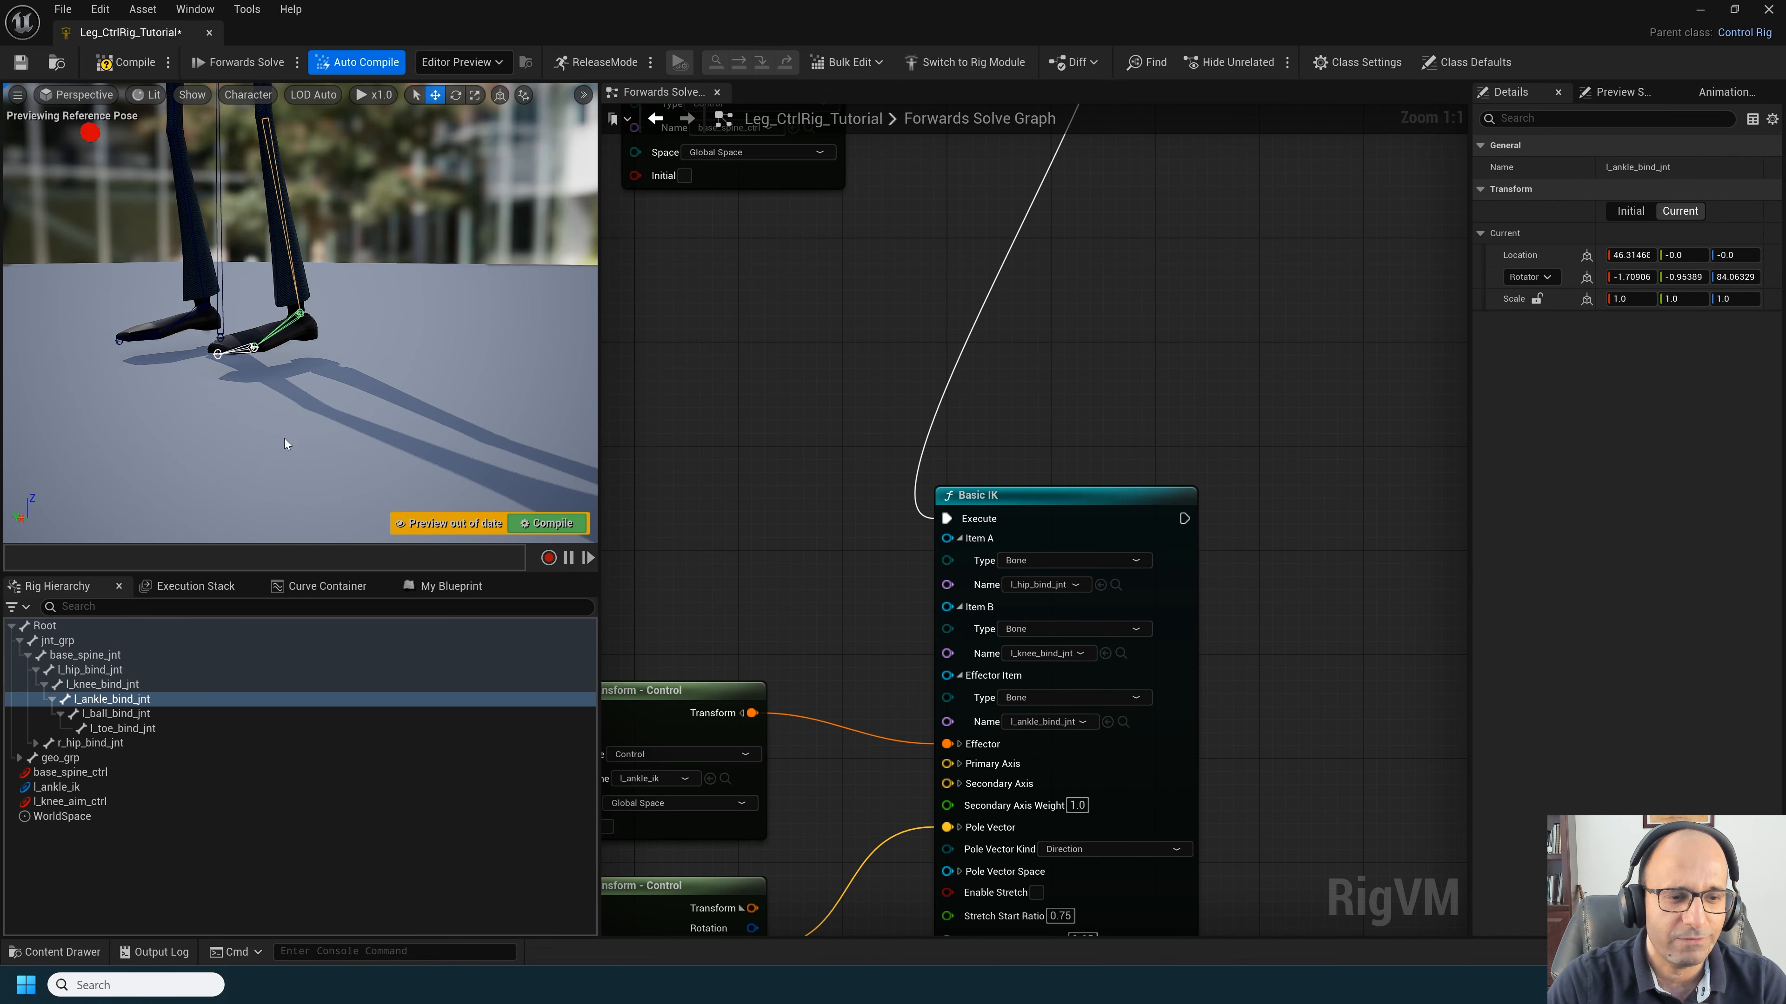
pyautogui.scroll(4, 285, 438)
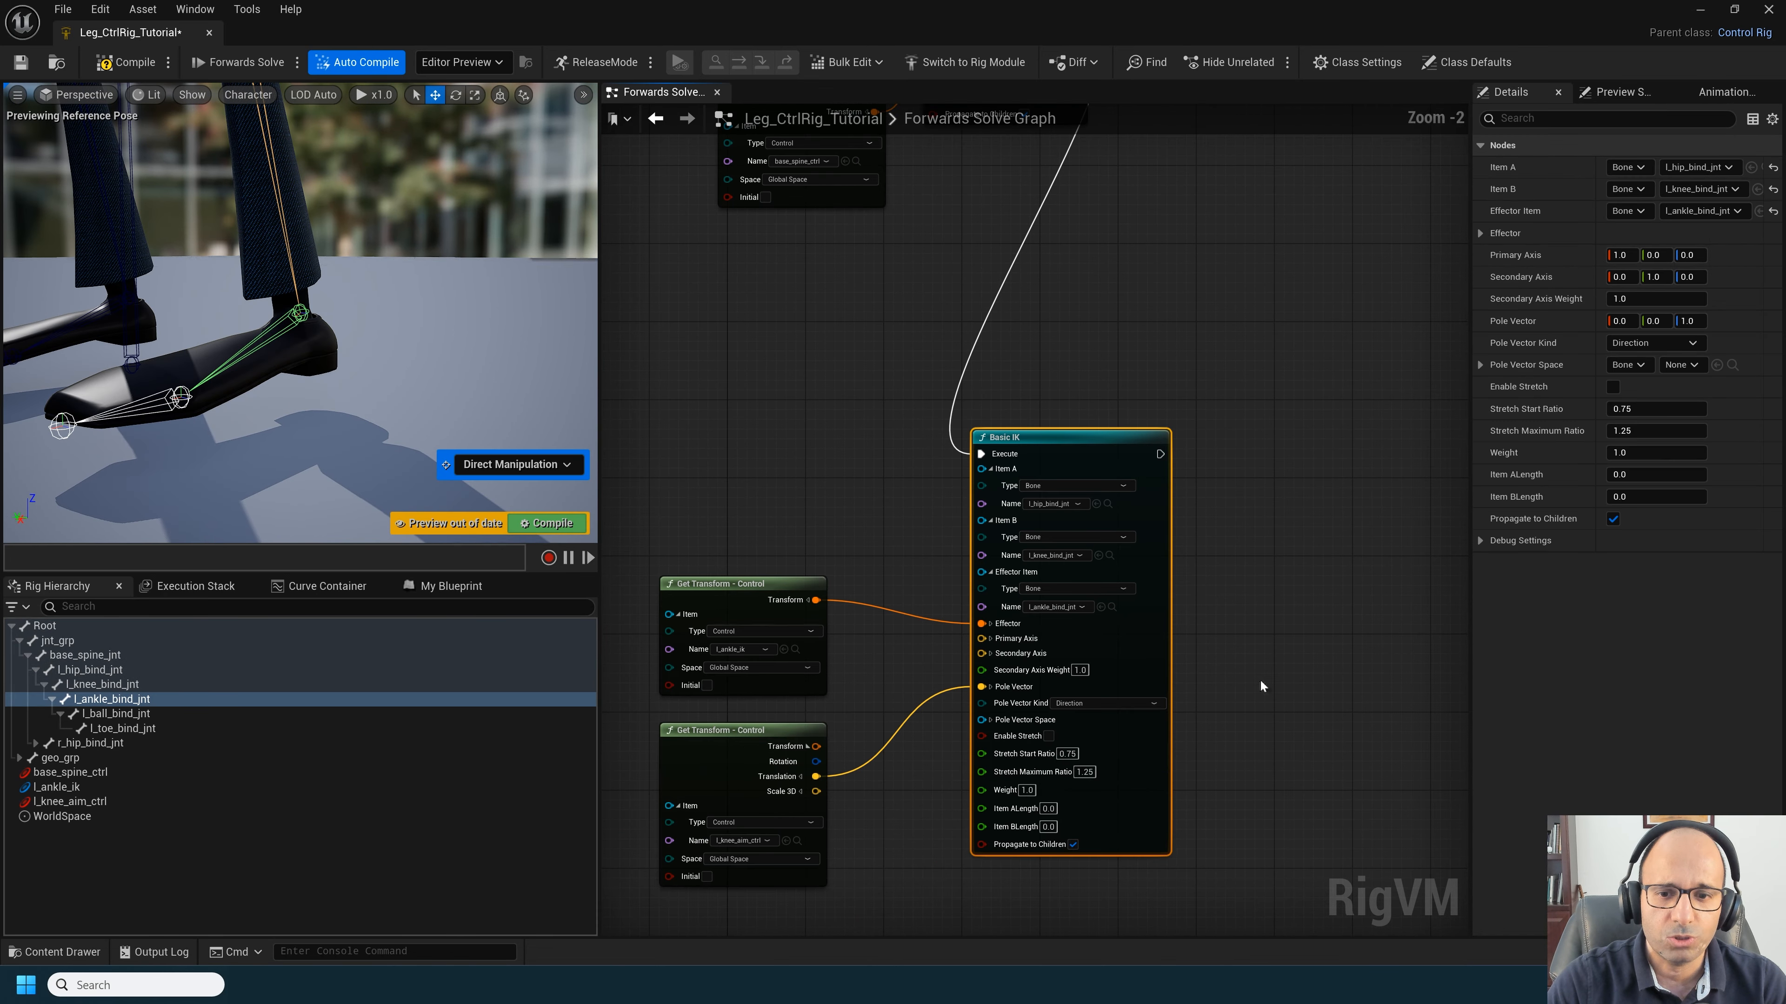
pyautogui.moveTo(1260, 686); pyautogui.dragTo(897, 638, button='right')
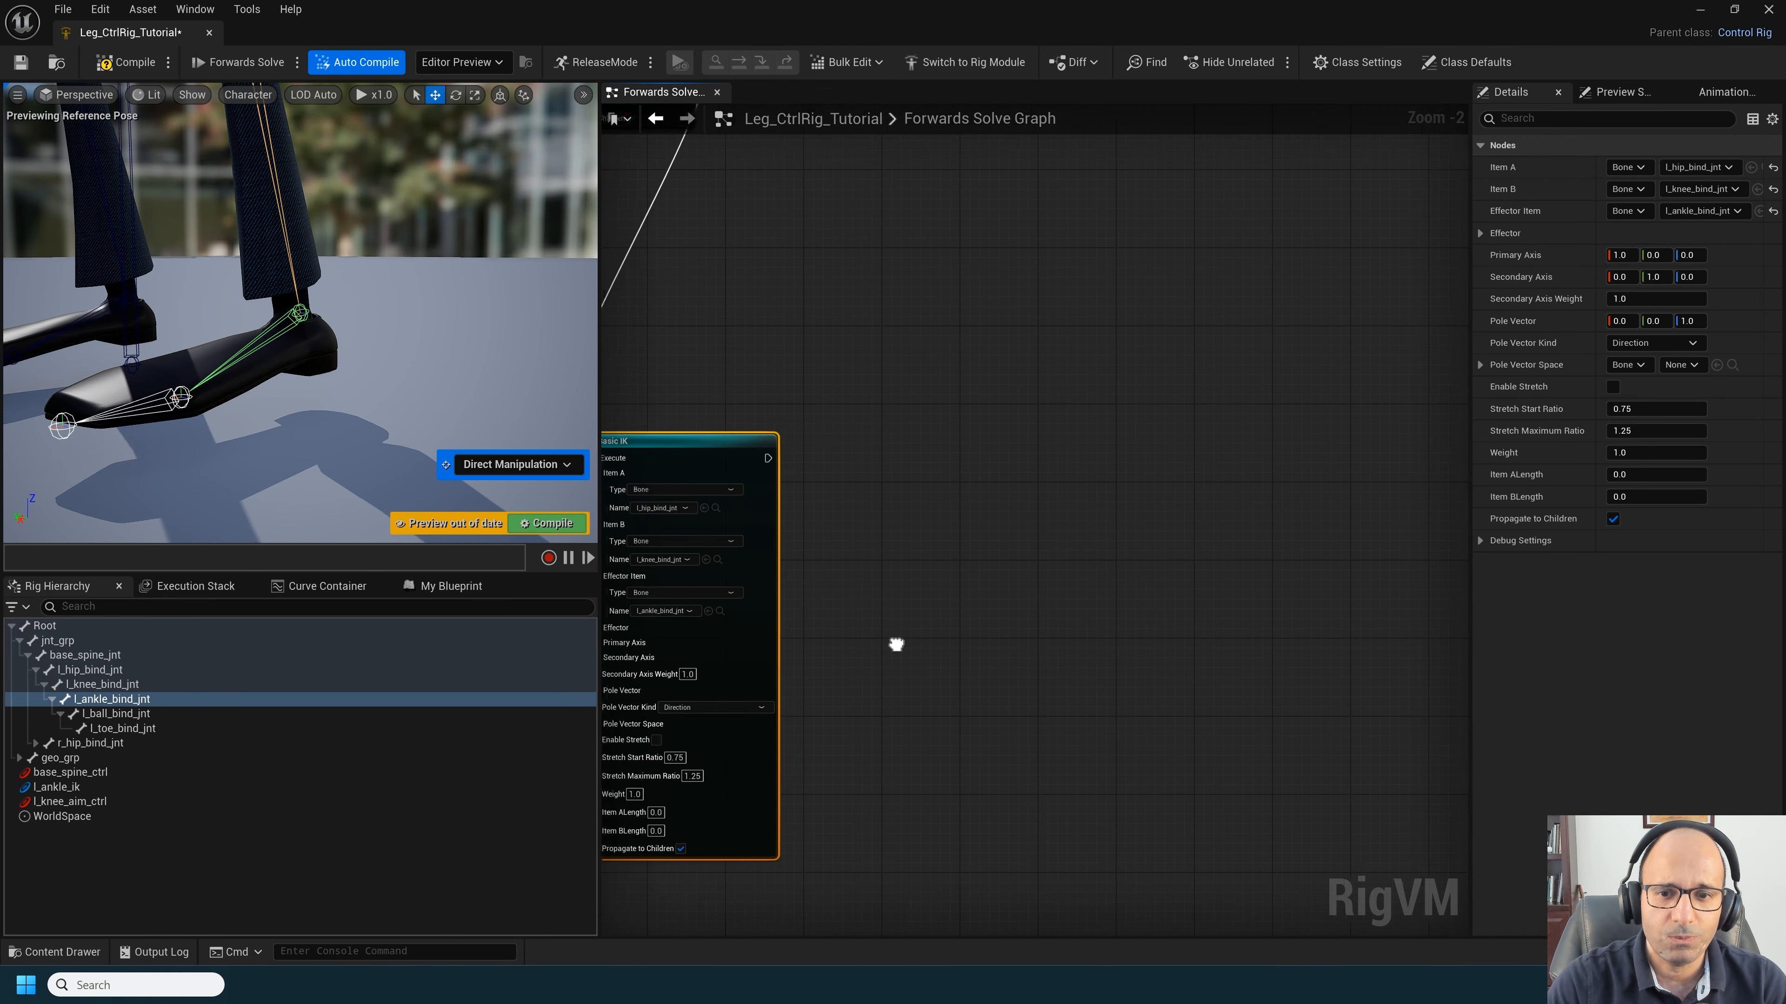
pyautogui.rightClick(1034, 491)
pyautogui.write('ccdik')
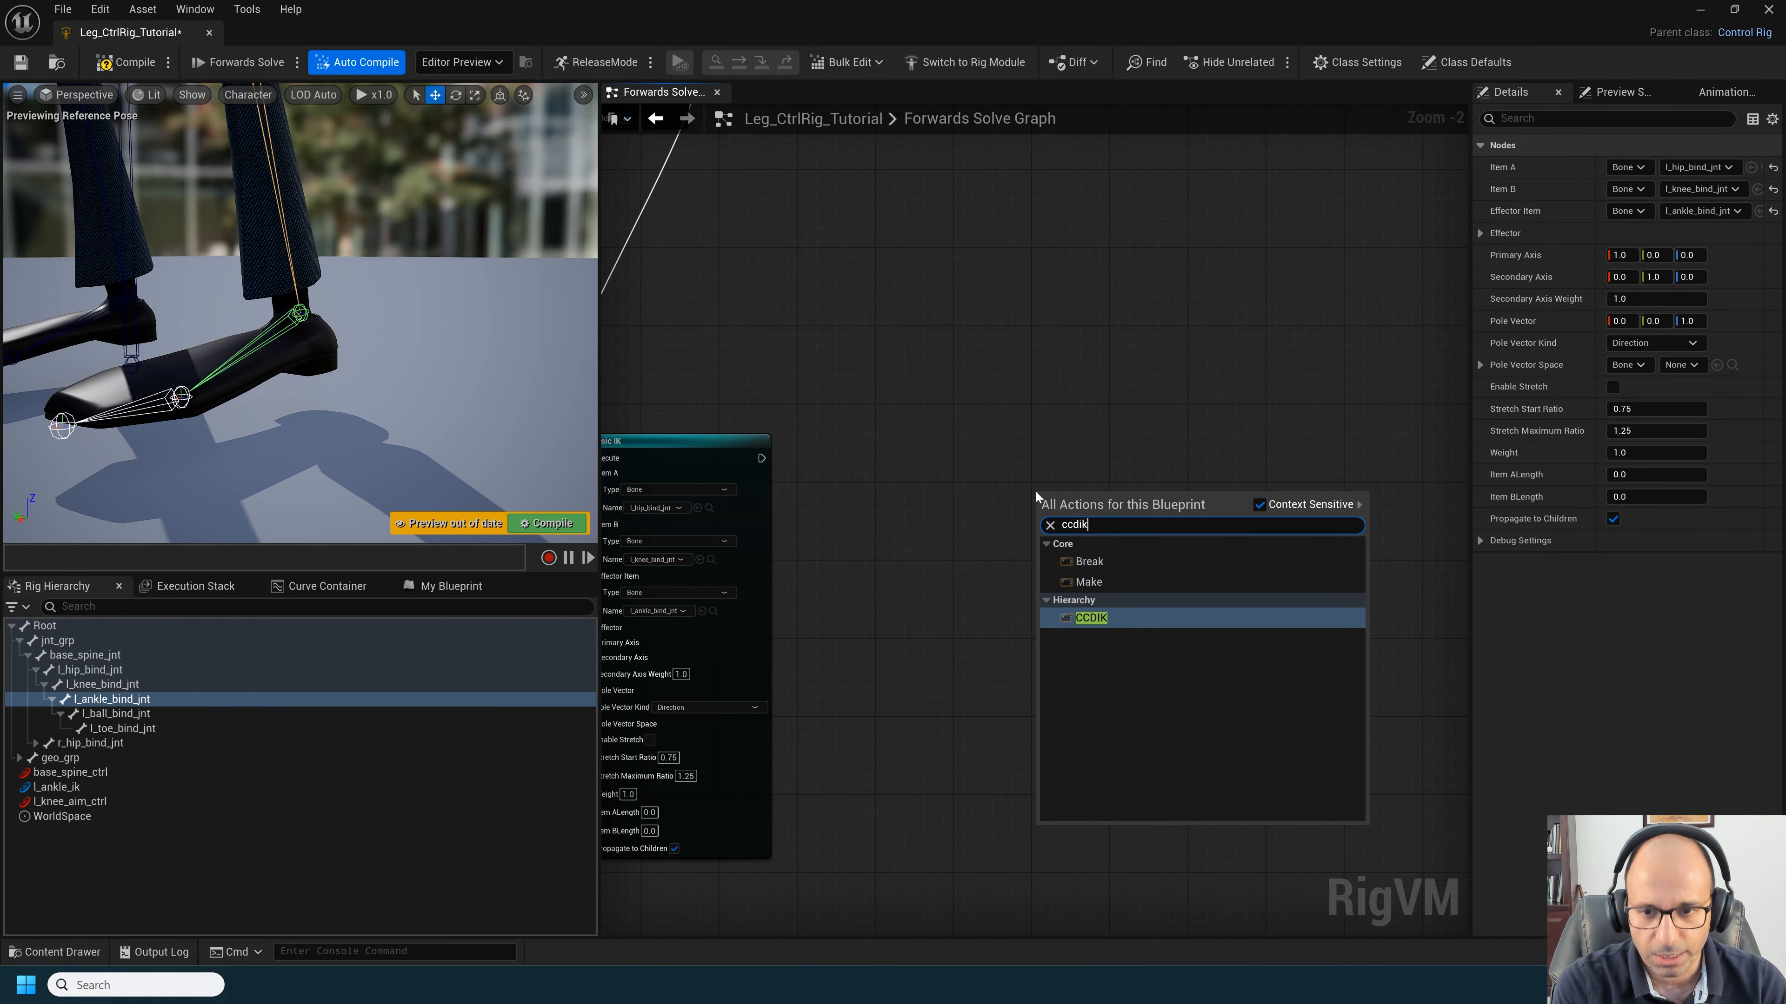
pyautogui.press('Return')
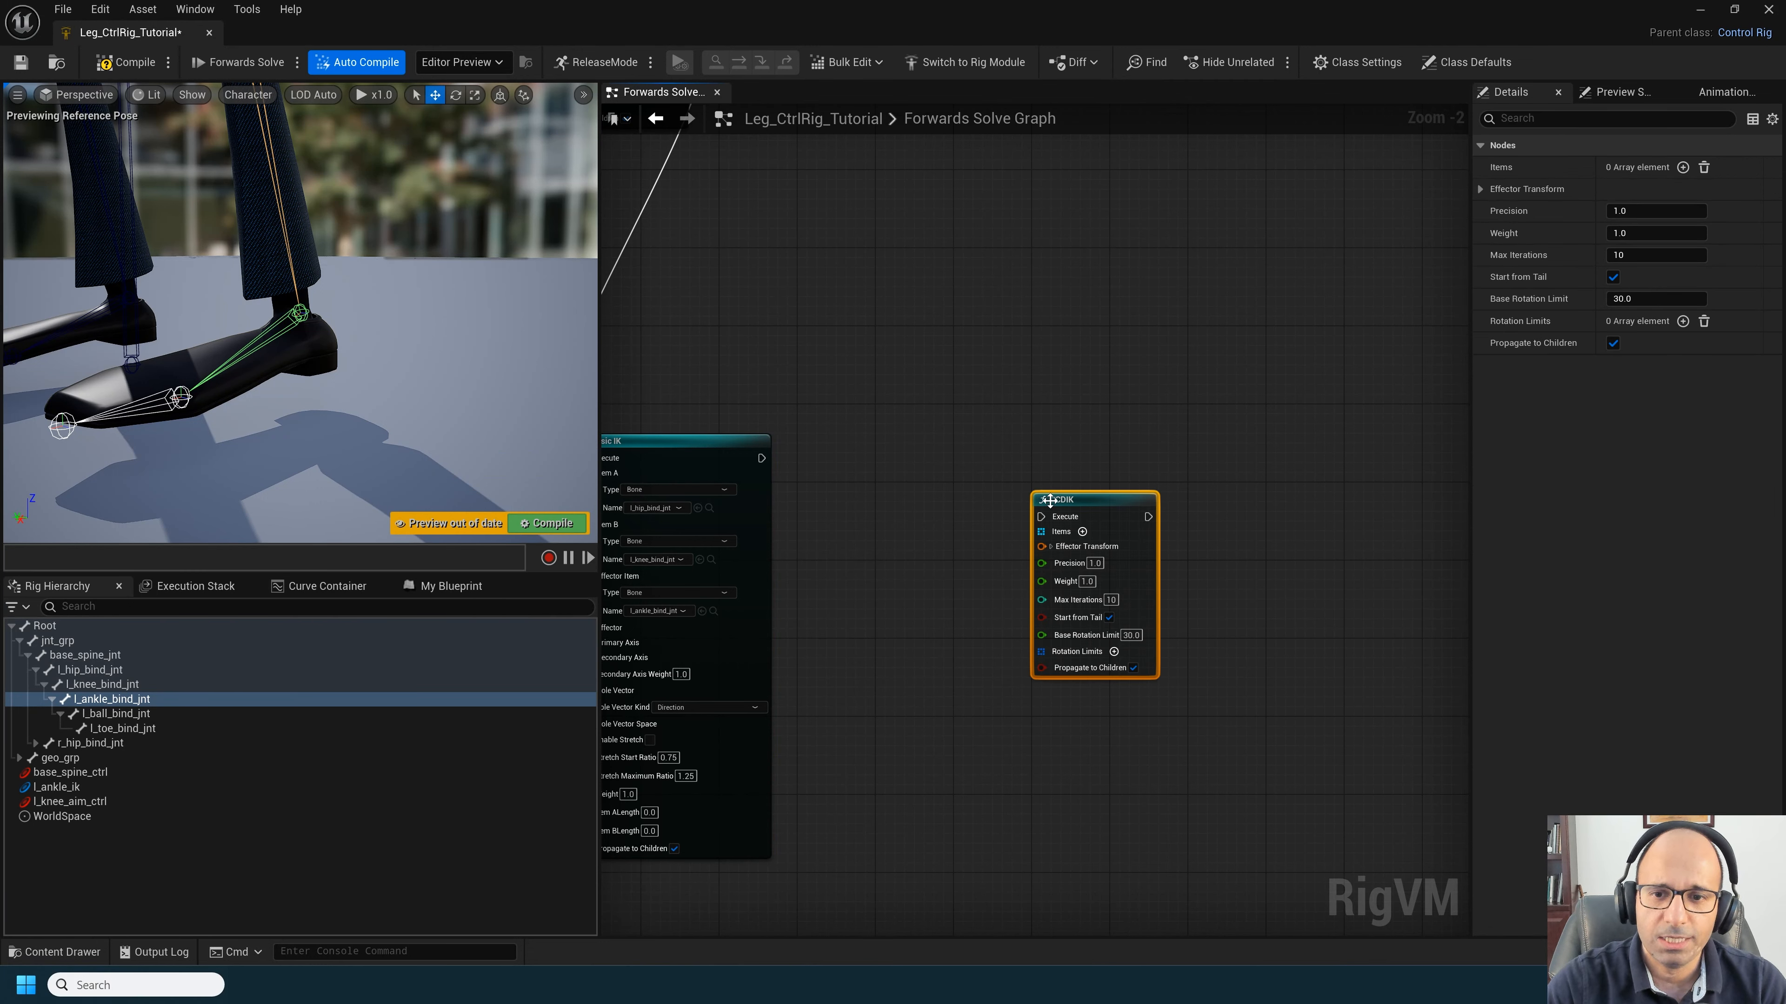
pyautogui.moveTo(1088, 497); pyautogui.dragTo(1176, 449)
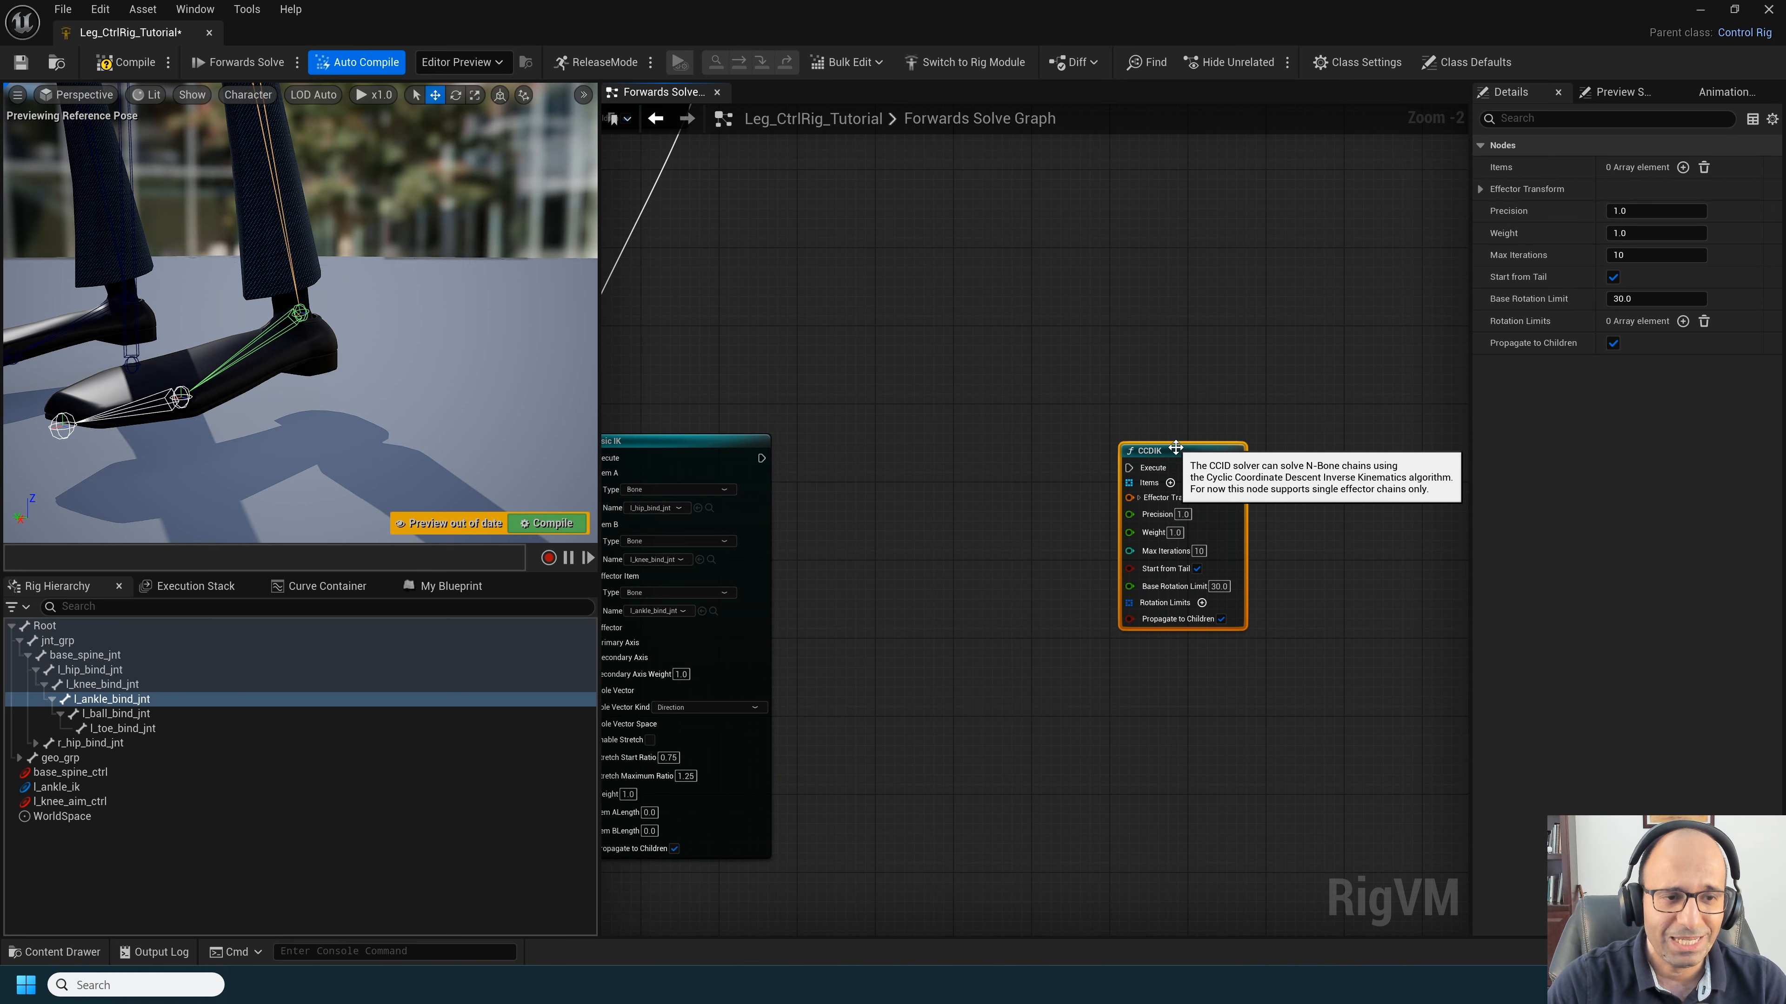
# Step: Create an Item Array from l_ankle_bind_jnt and l_ball_bind_jnt and connect it to the Items input of the CCDIK node
pyautogui.scroll(2, 1175, 457)
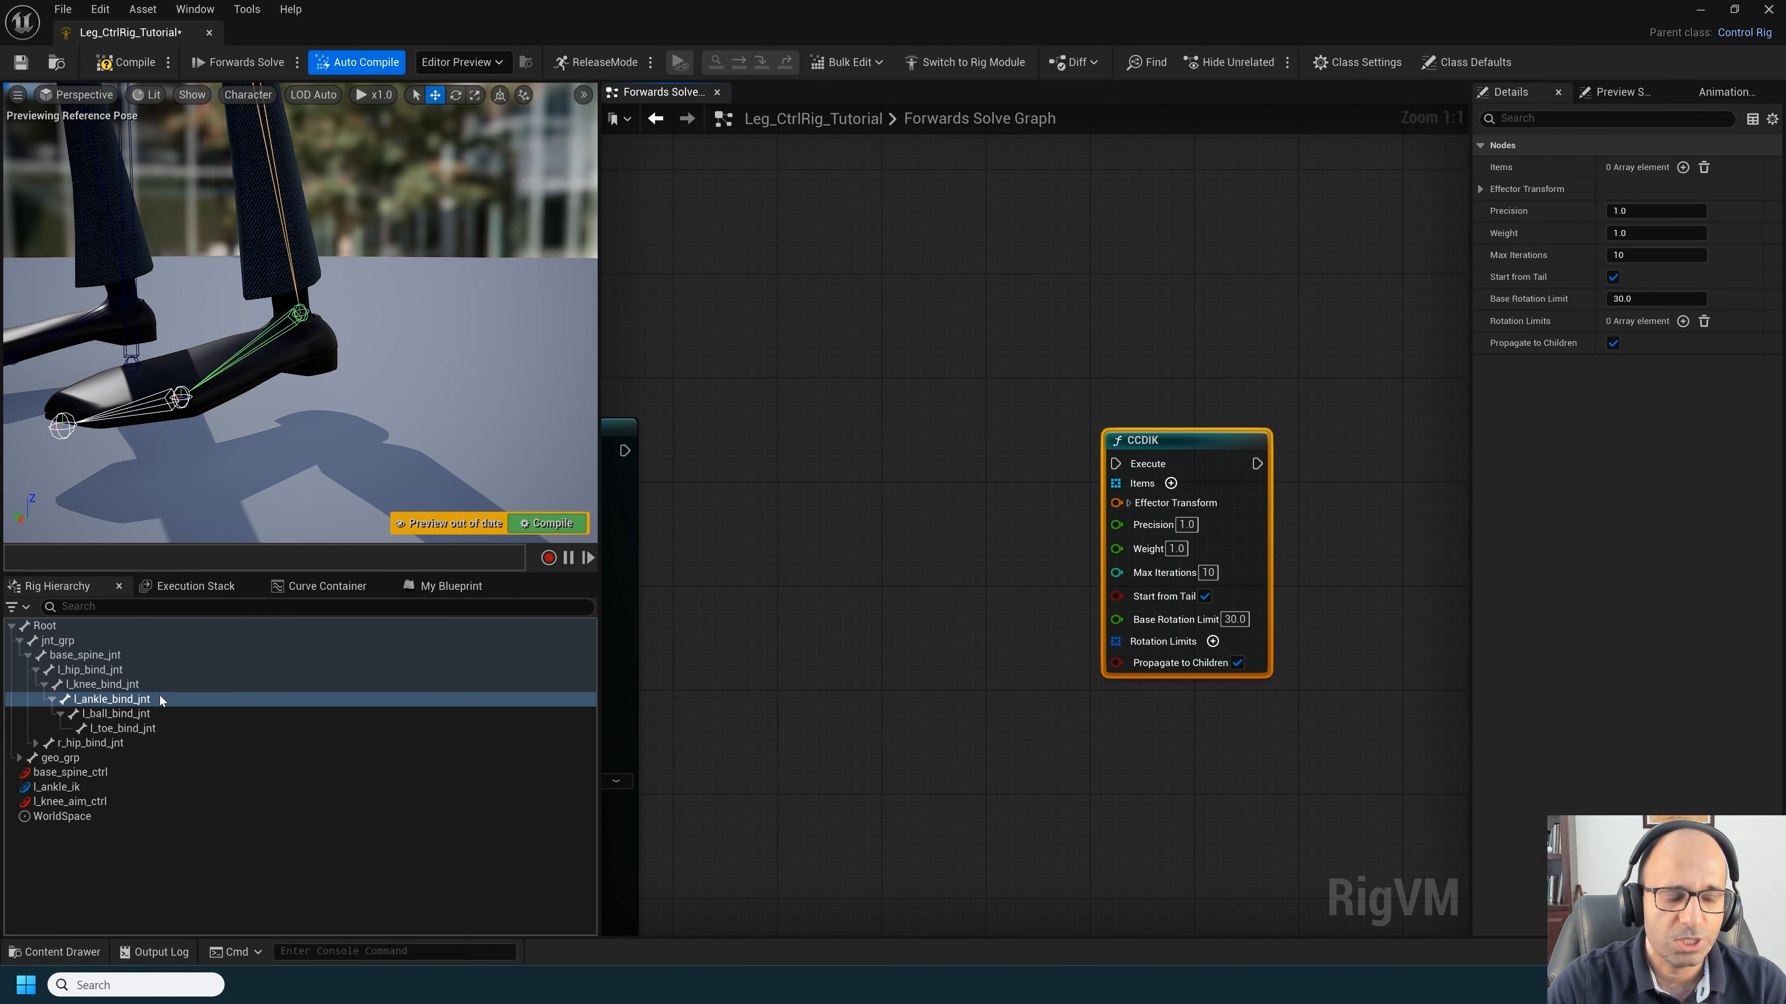
pyautogui.click(123, 701)
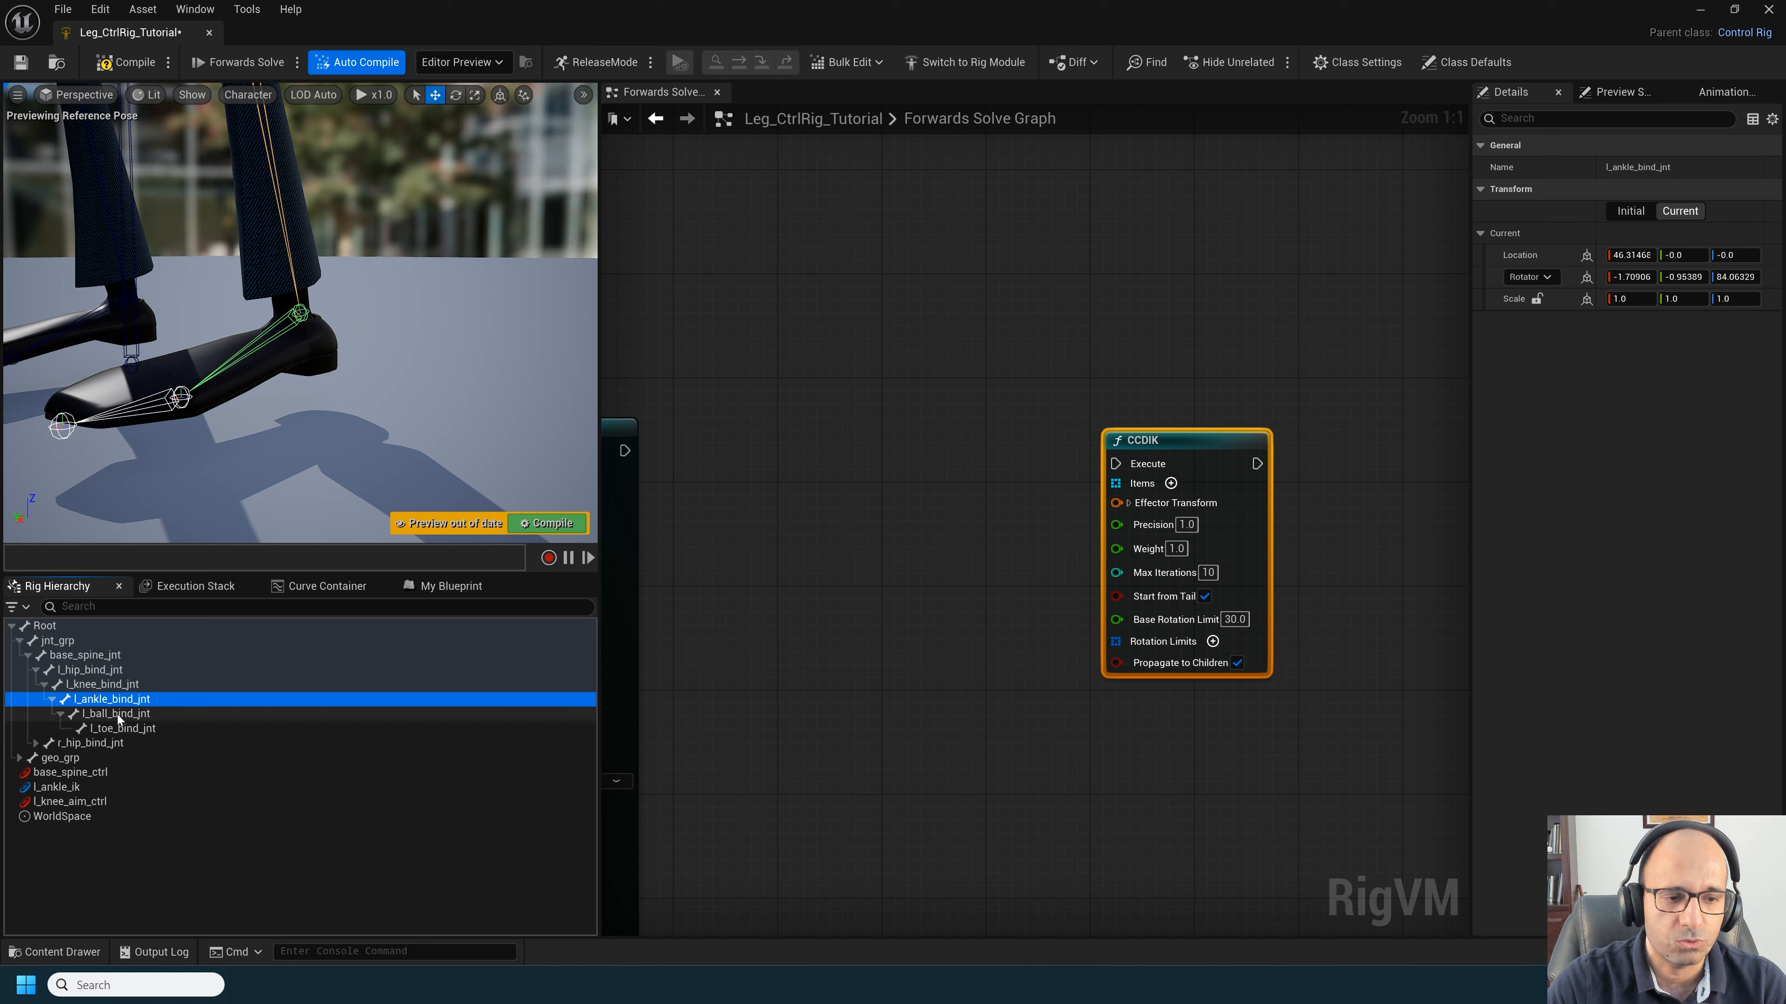
pyautogui.click(118, 714)
pyautogui.click(147, 700)
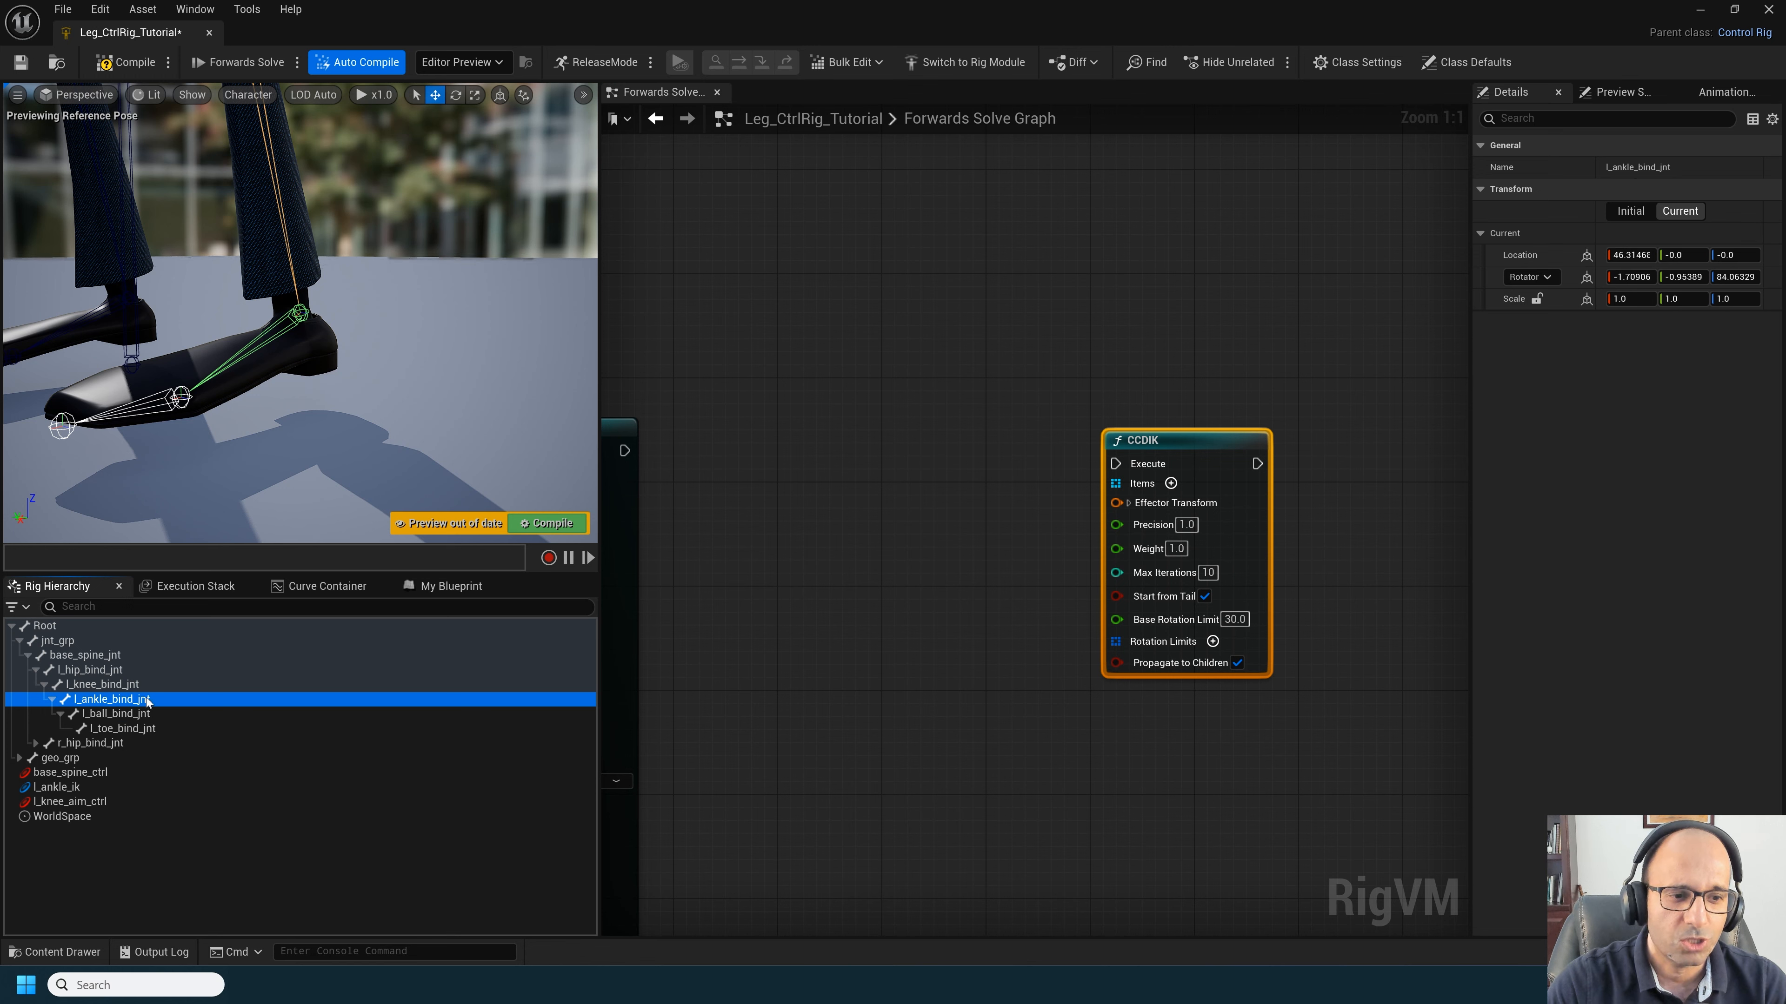
pyautogui.keyDown('ctrl'); pyautogui.click(125, 716); pyautogui.keyUp('ctrl')
pyautogui.moveTo(113, 706); pyautogui.dragTo(846, 554)
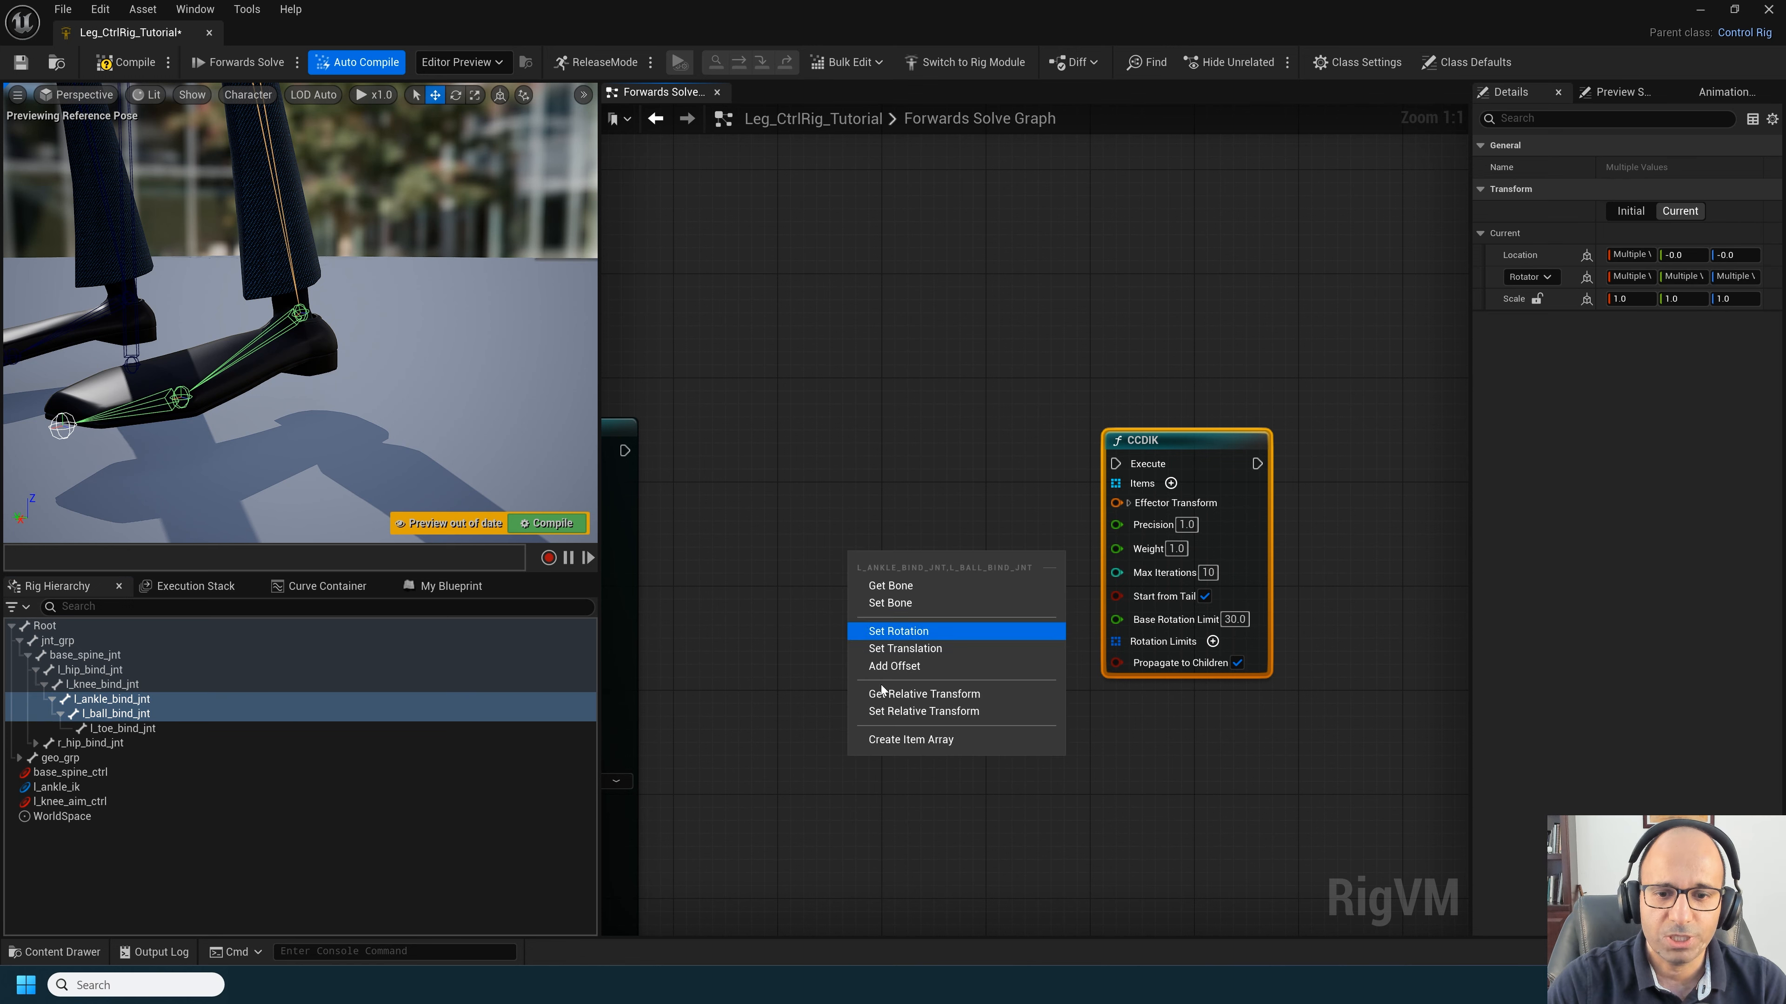
pyautogui.click(900, 746)
pyautogui.moveTo(984, 692); pyautogui.dragTo(859, 628)
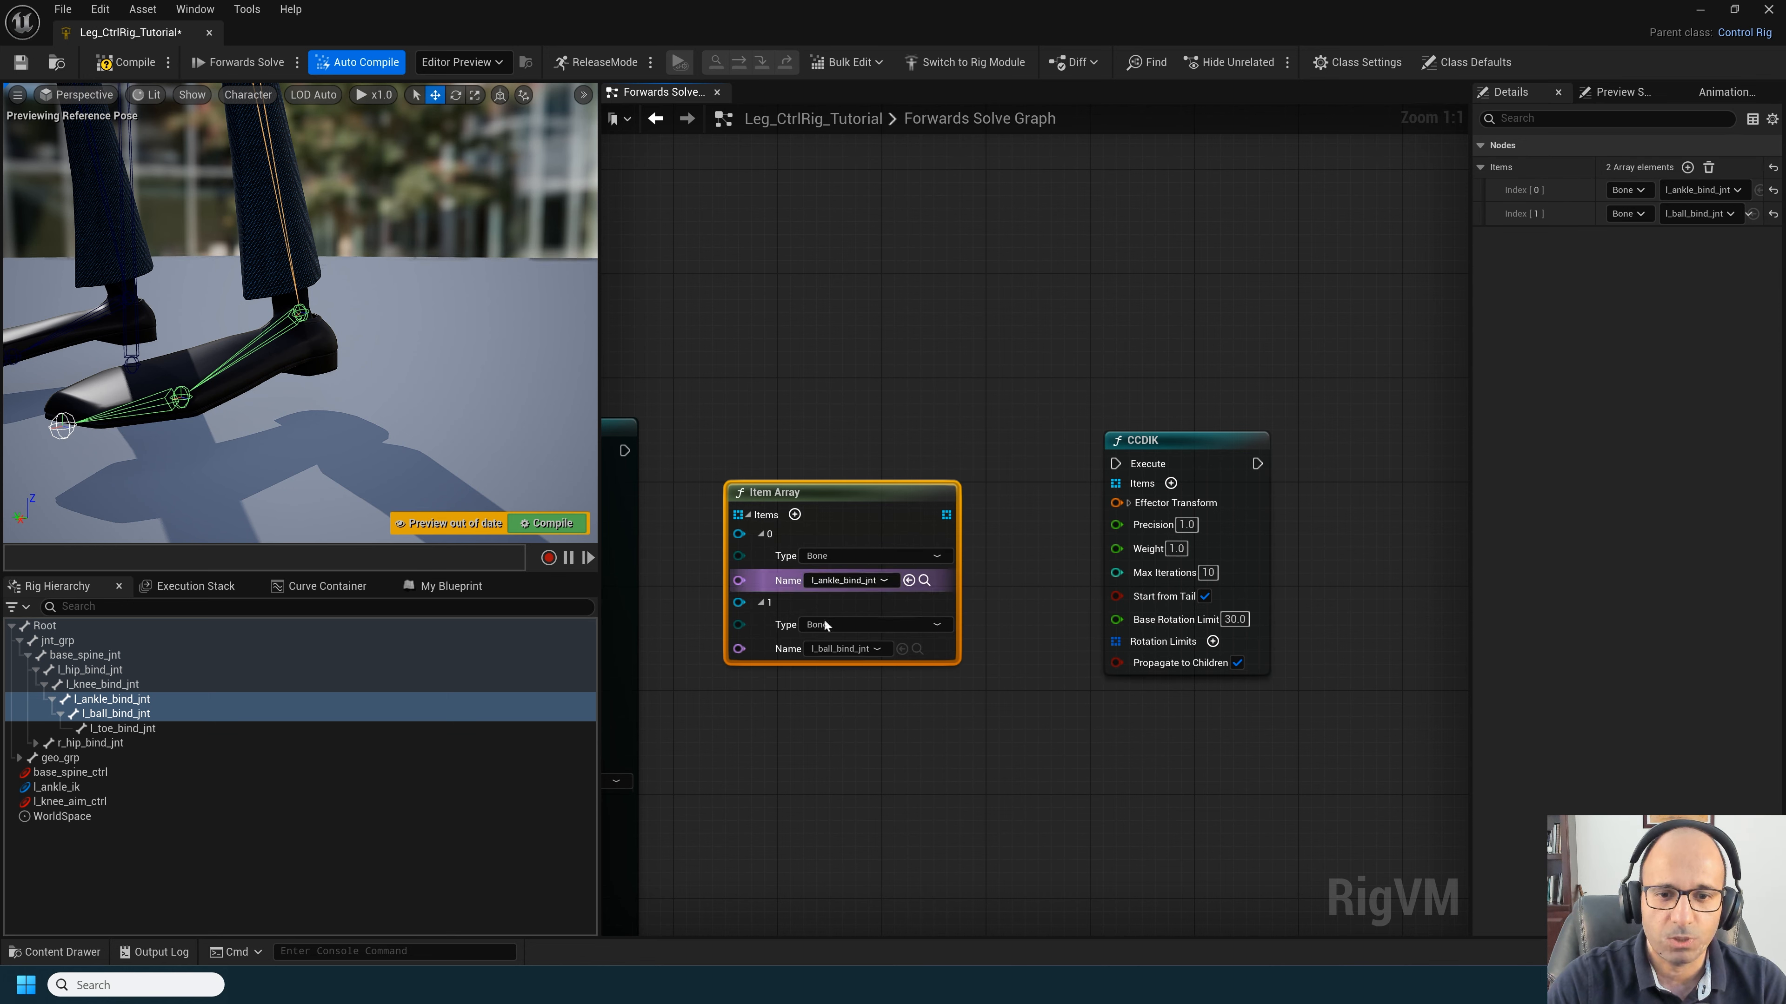
pyautogui.moveTo(946, 514); pyautogui.dragTo(940, 676)
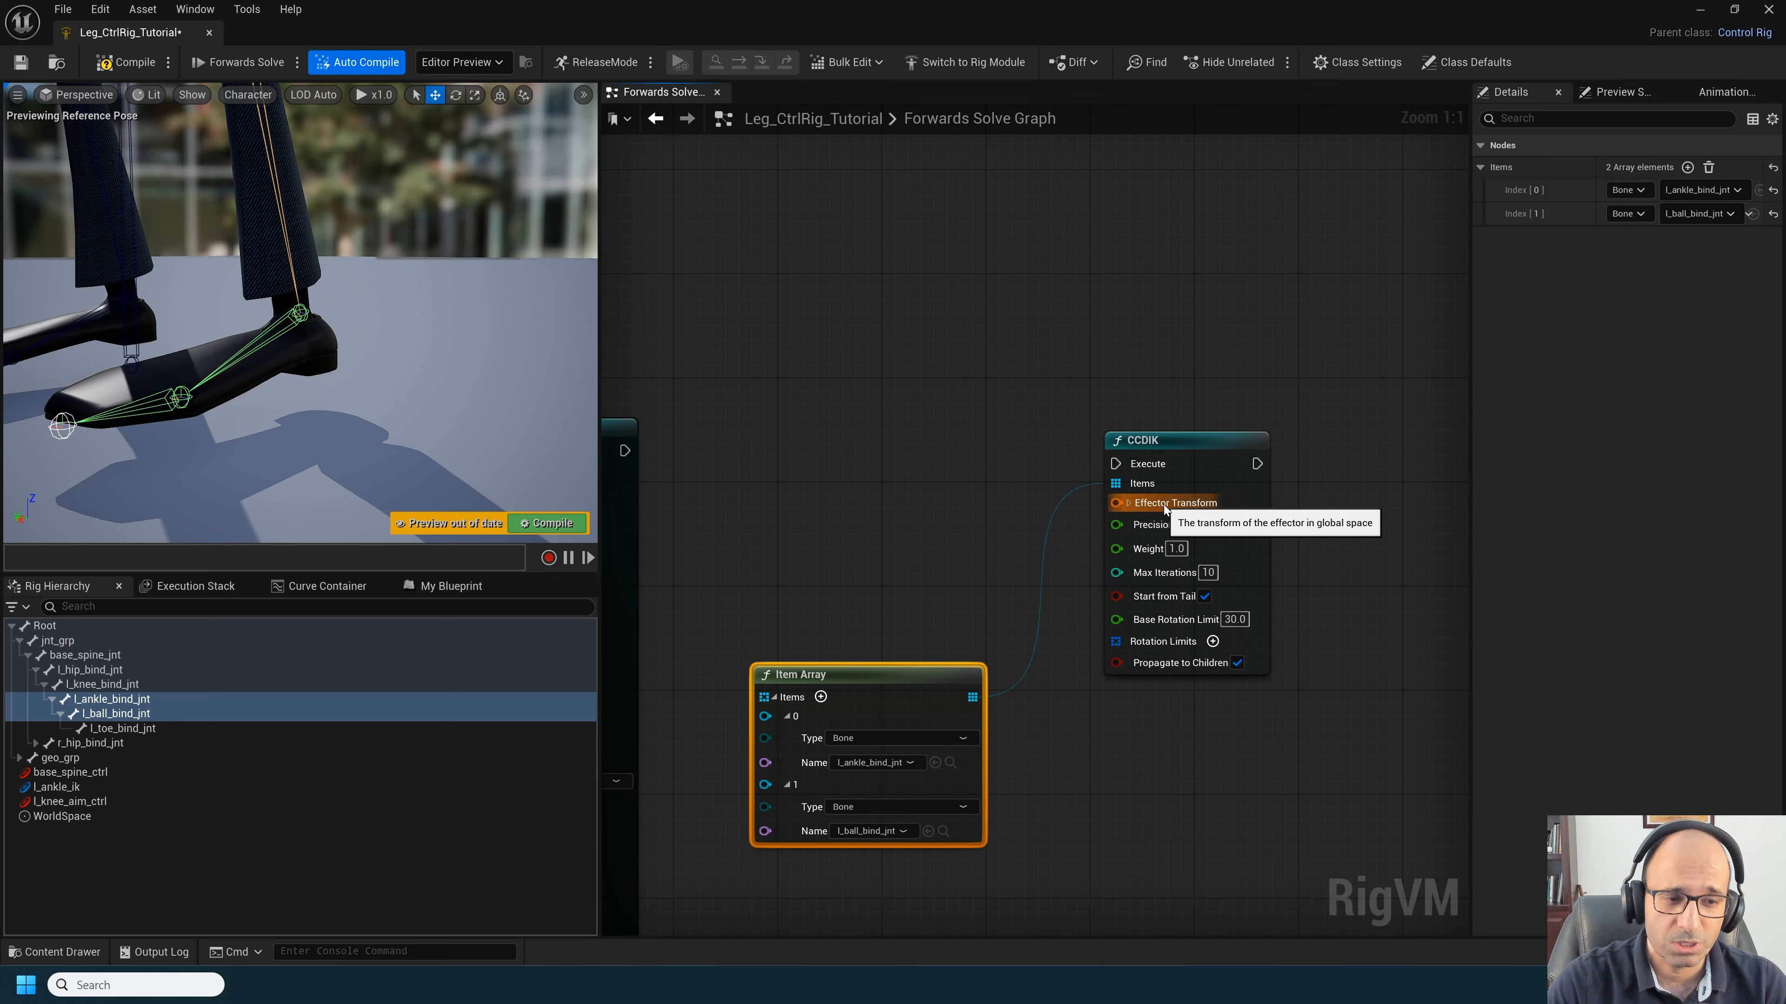
# Step: Create a new control from l_ball_bind_jnt and name it l_ball_ik
pyautogui.click(112, 714)
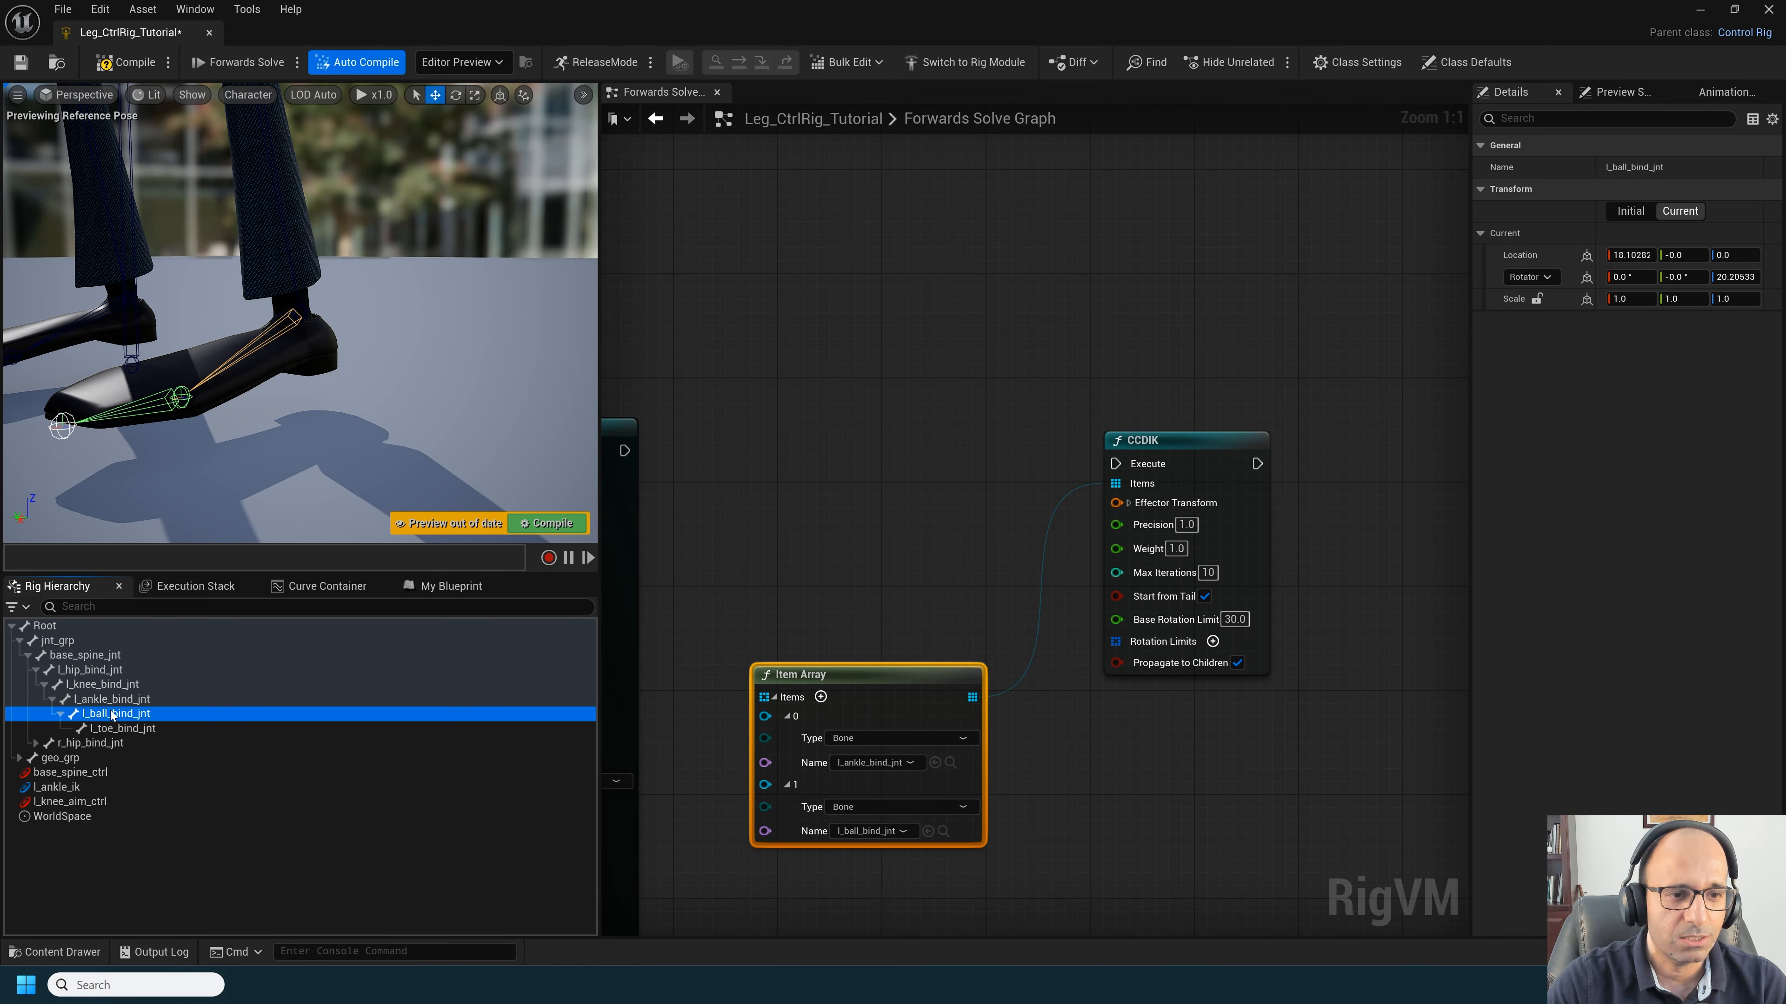
pyautogui.rightClick(113, 714)
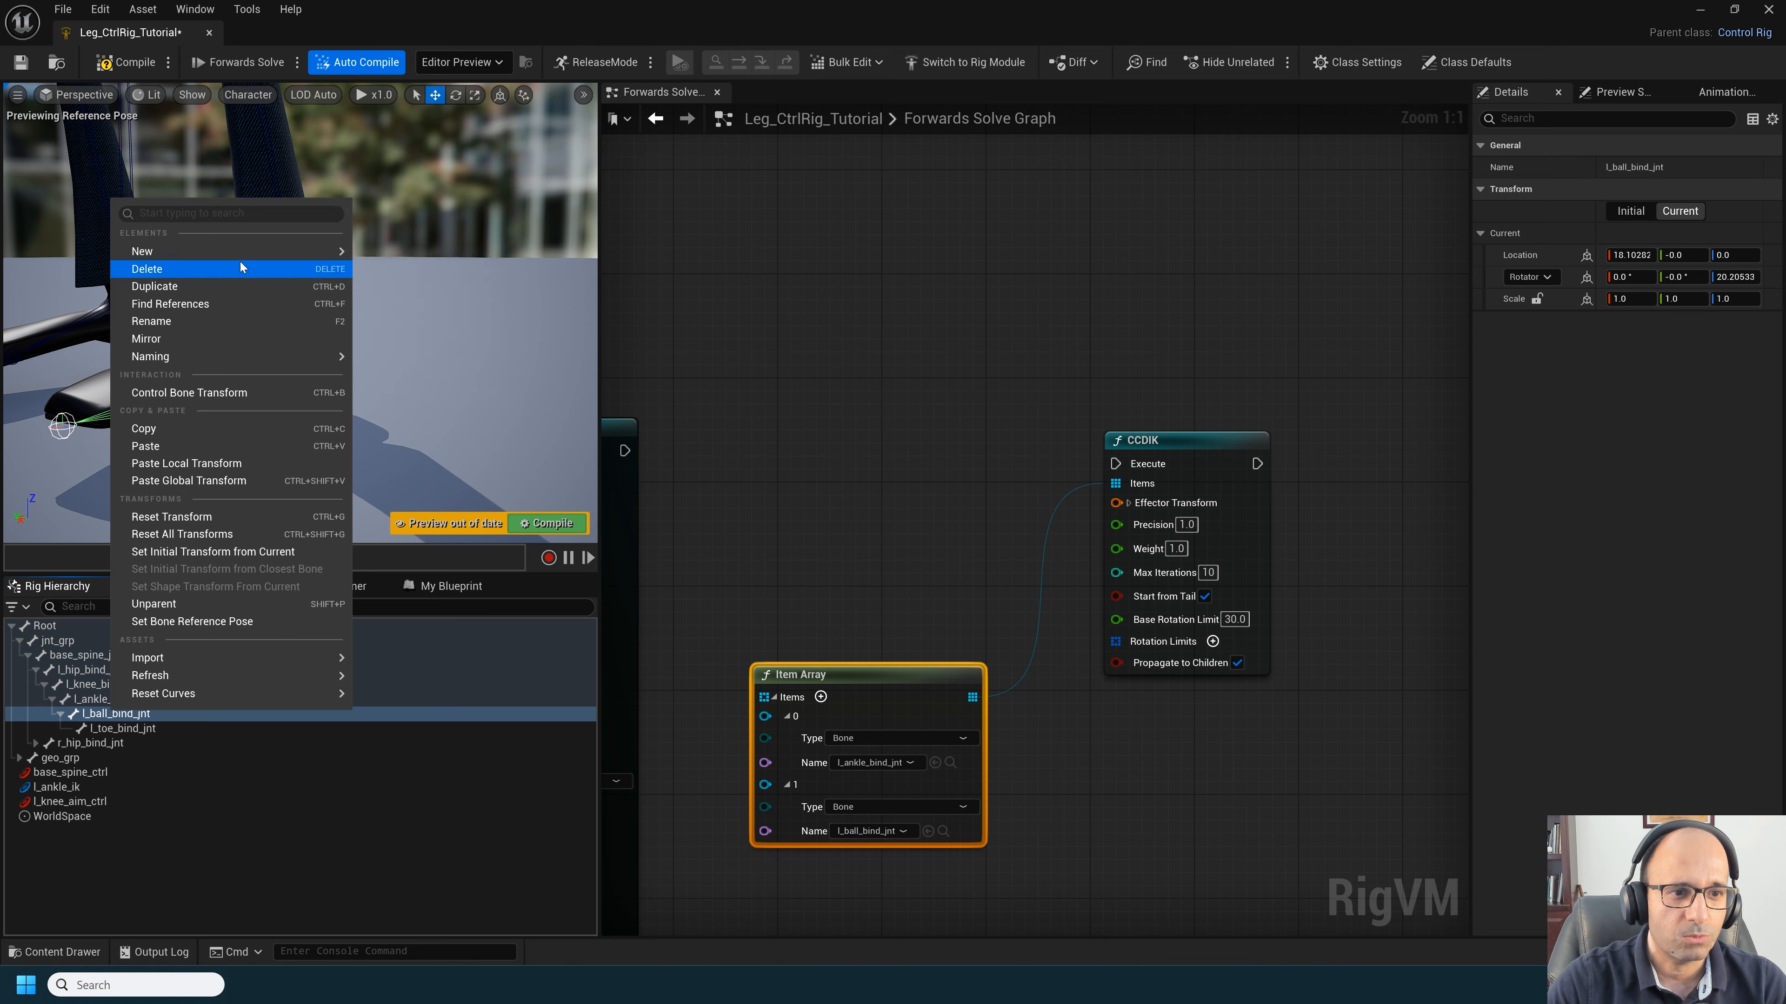
pyautogui.moveTo(254, 255)
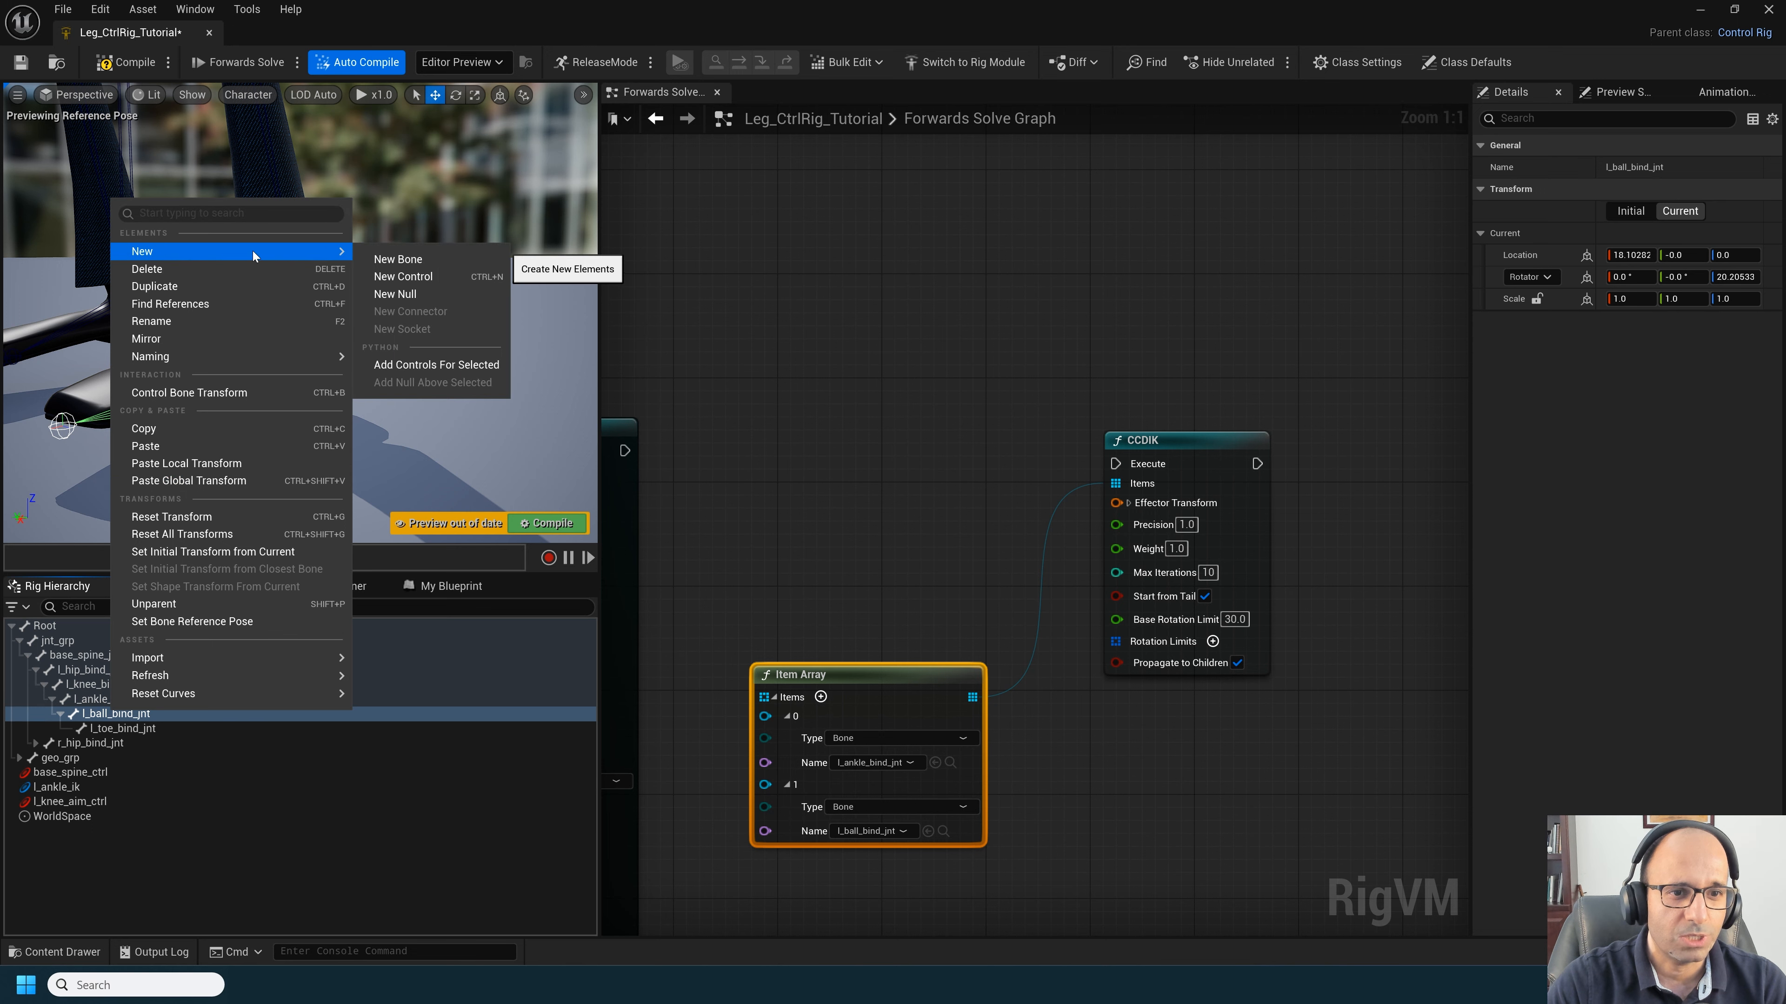
pyautogui.click(414, 276)
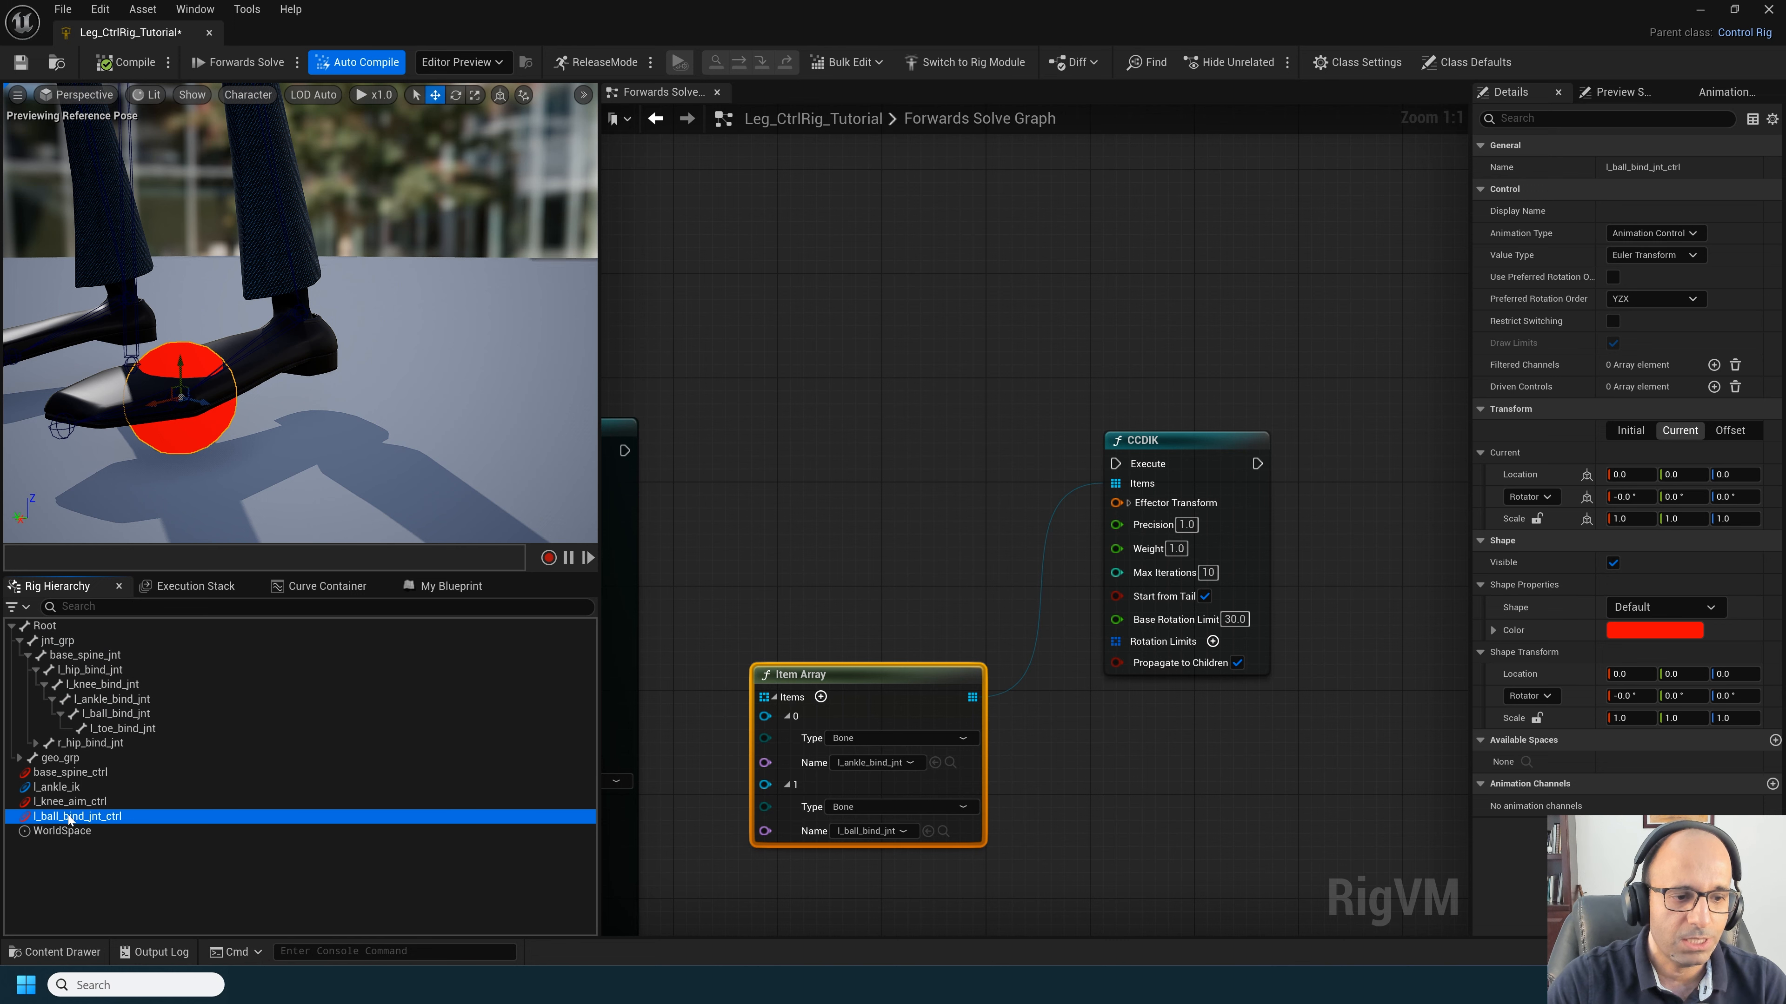
pyautogui.doubleClick(74, 818)
pyautogui.write('l_ball_')
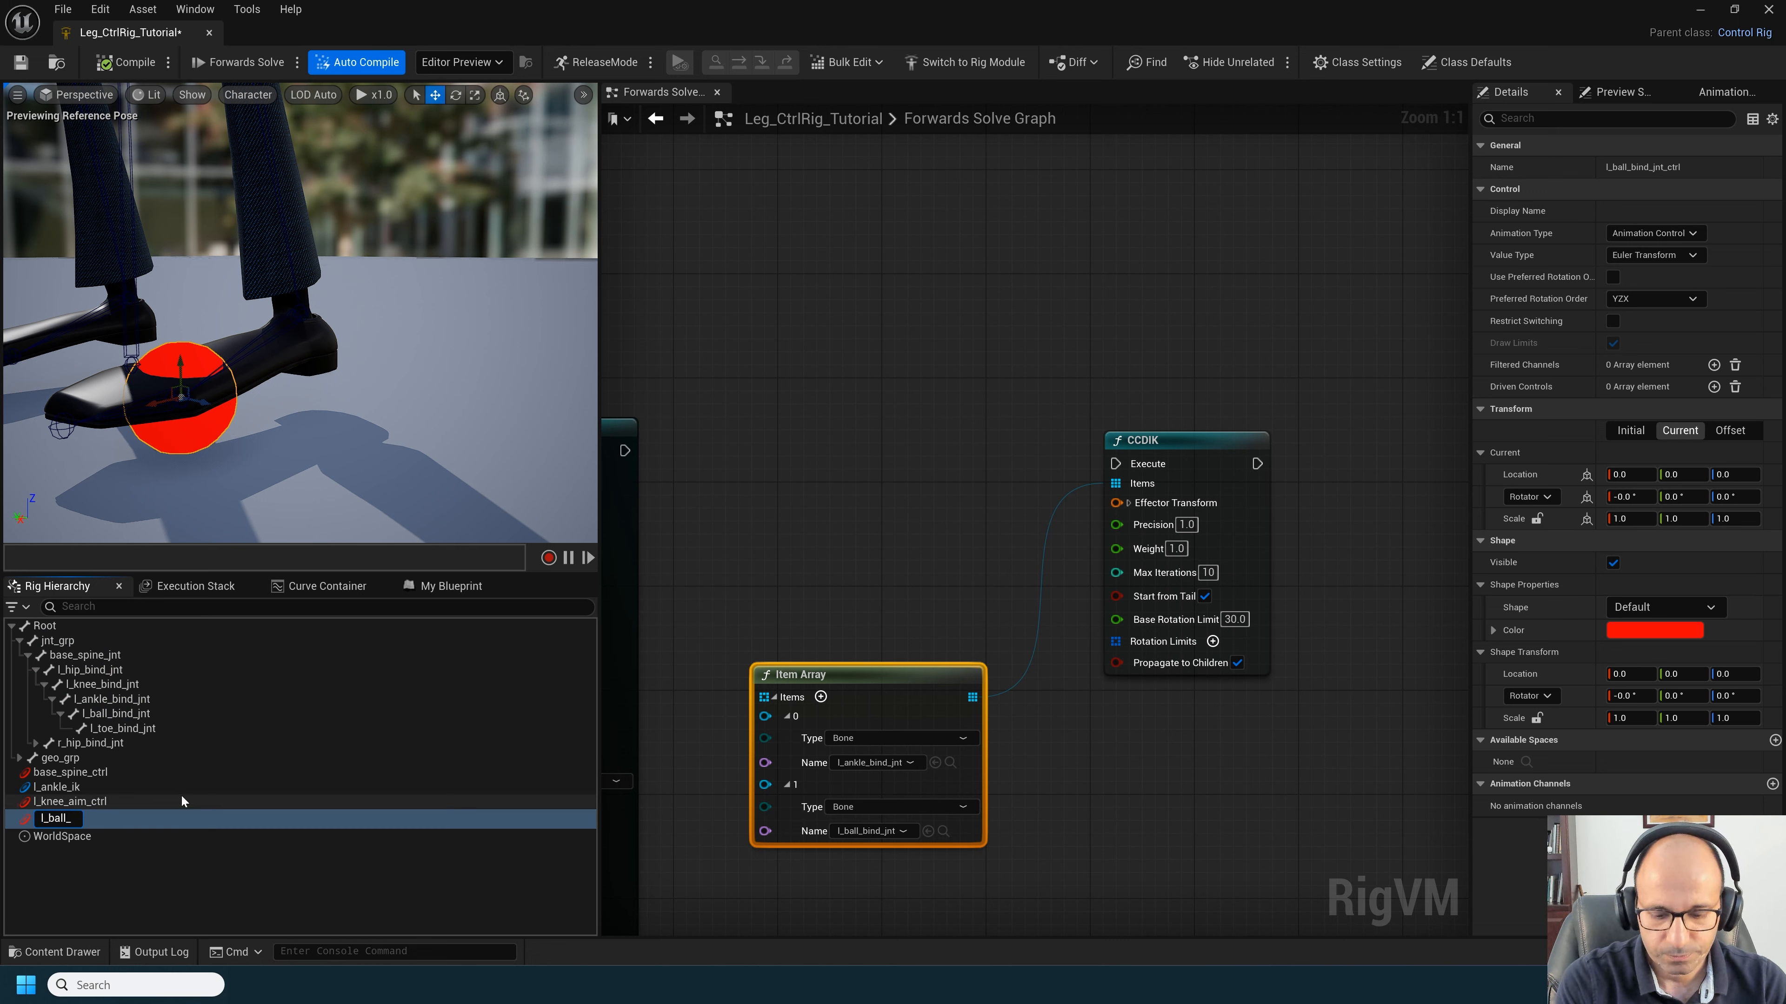
pyautogui.write('ik')
pyautogui.press('Return')
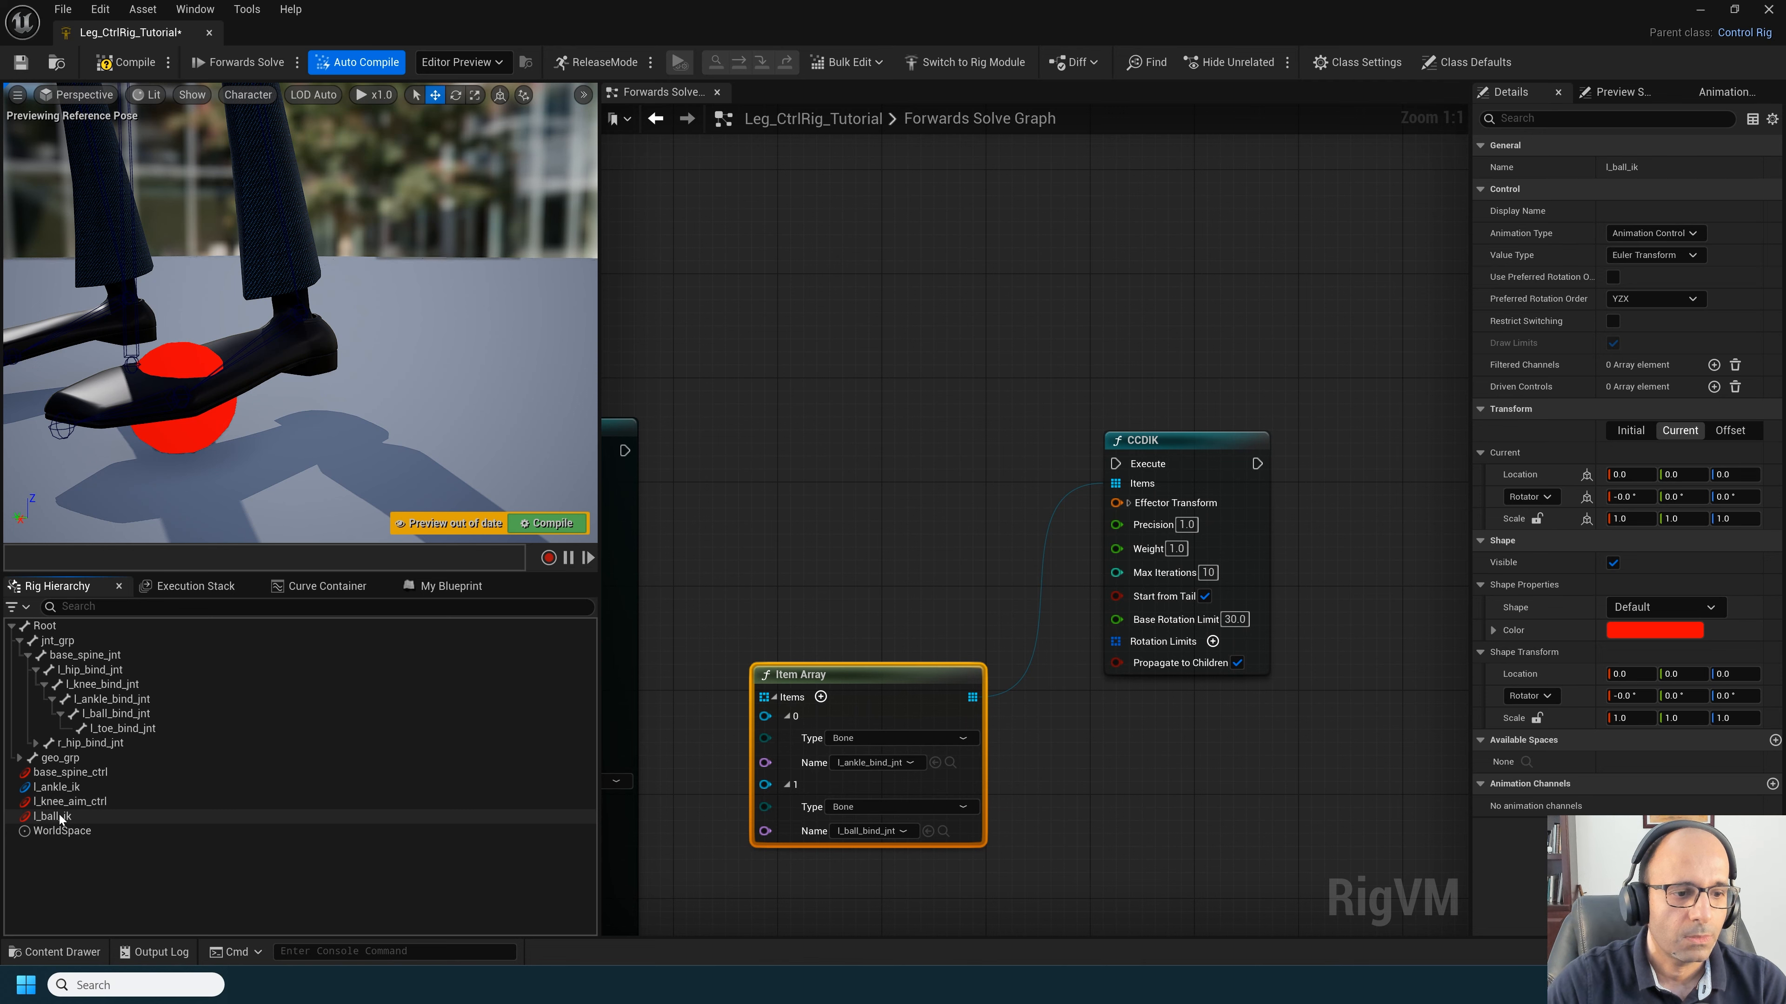
# Step: Add a Get Control node for l_ball_ik and connect its Transform to the CCDIK node's Effector Transform
pyautogui.click(56, 816)
pyautogui.moveTo(832, 618); pyautogui.dragTo(847, 532)
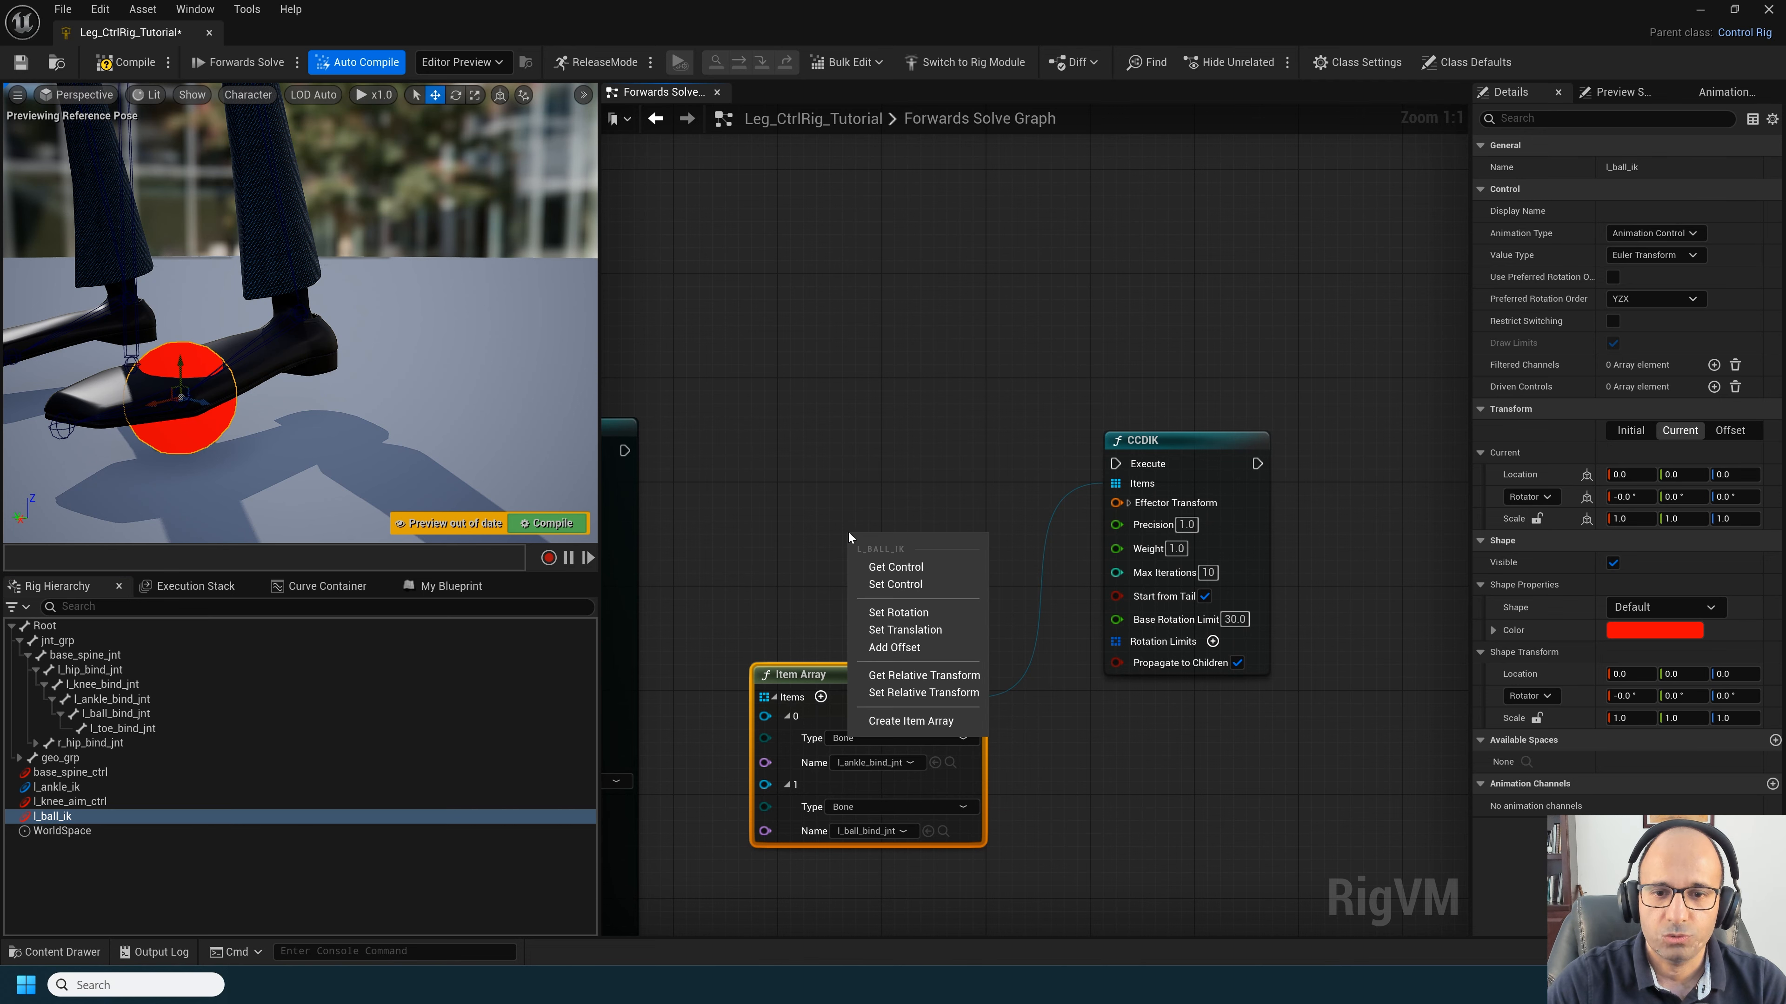
pyautogui.click(904, 567)
pyautogui.moveTo(971, 540); pyautogui.dragTo(1124, 505)
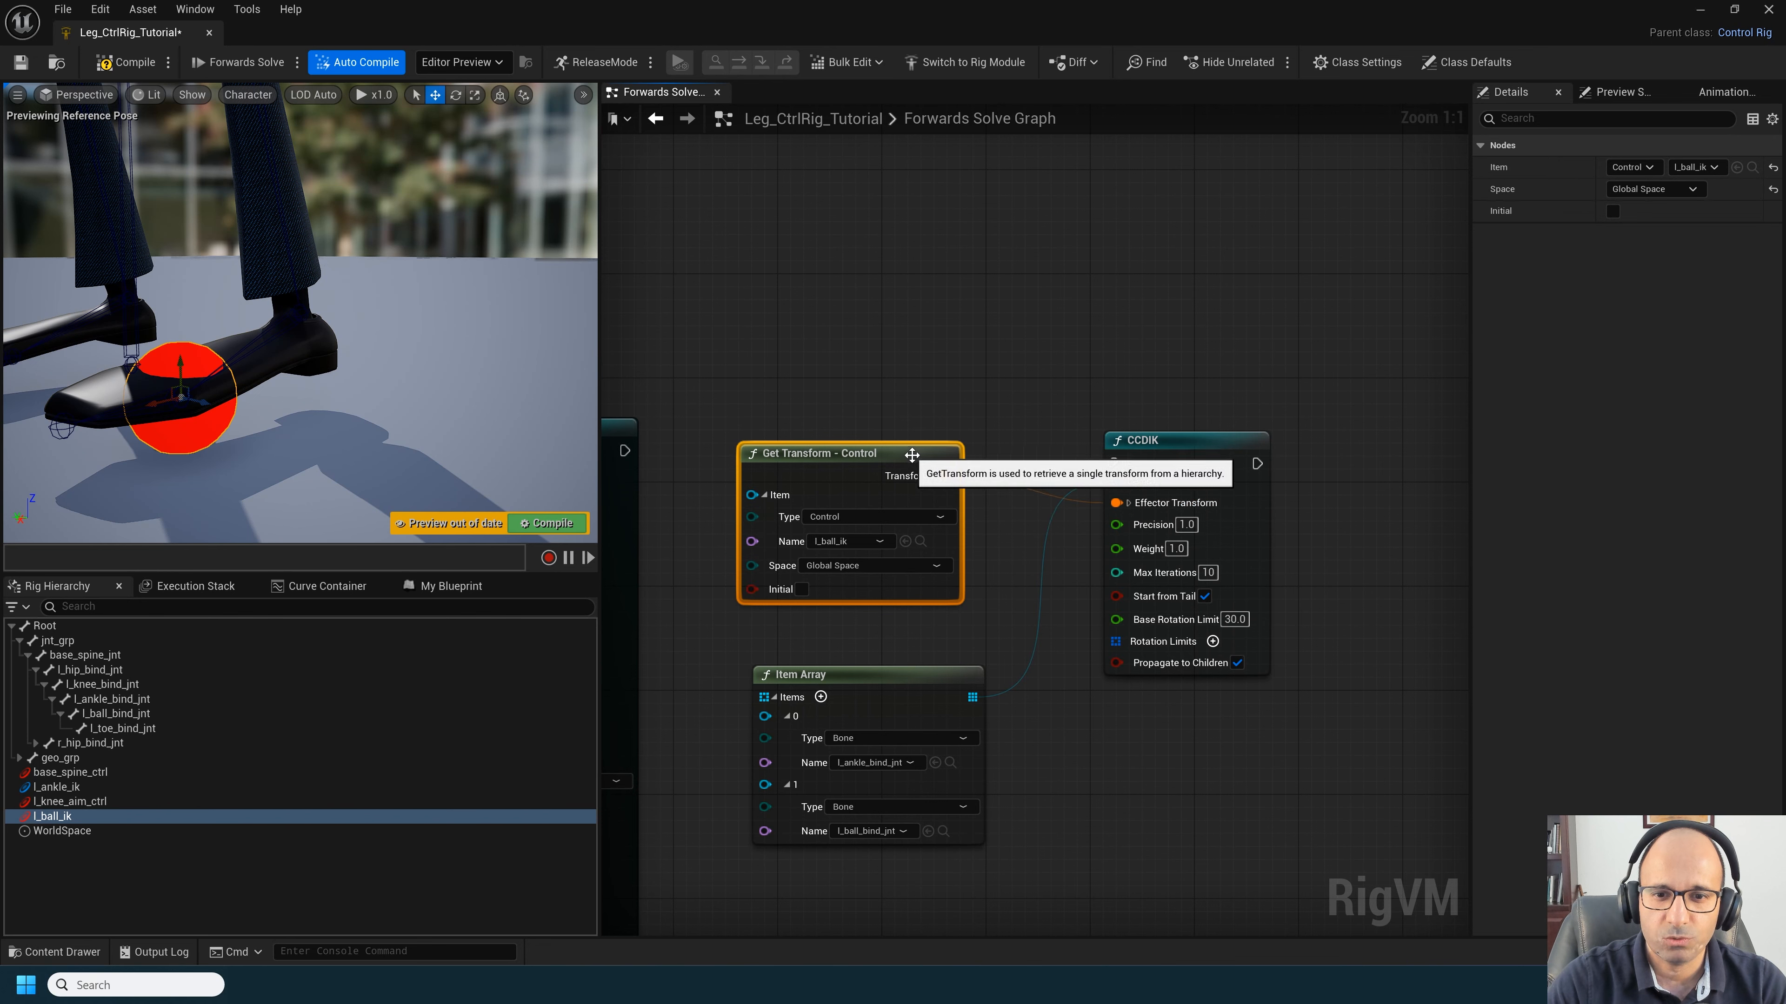
# Step: Arrange the Item Array node directly above the l_ball_ik Get Transform node, beside the CCDIK node
pyautogui.moveTo(909, 453); pyautogui.dragTo(908, 830)
pyautogui.moveTo(909, 668); pyautogui.dragTo(883, 596)
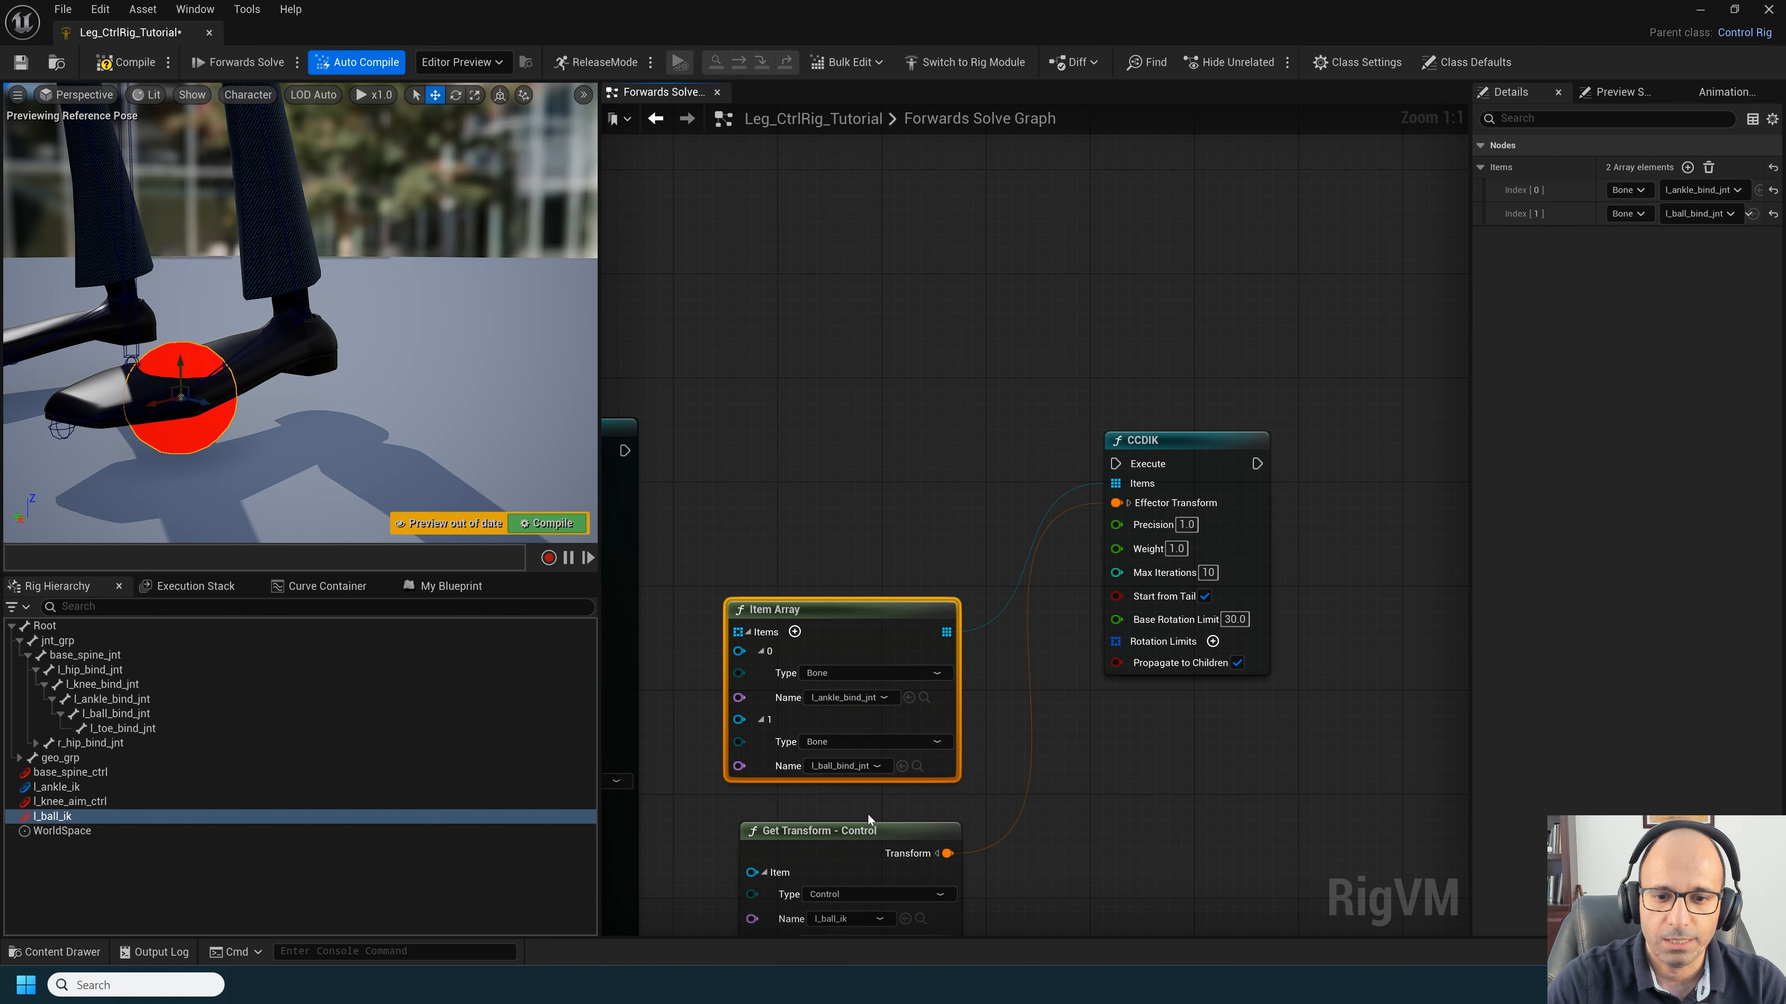
pyautogui.moveTo(866, 833); pyautogui.dragTo(865, 794)
pyautogui.scroll(-1, 1036, 819)
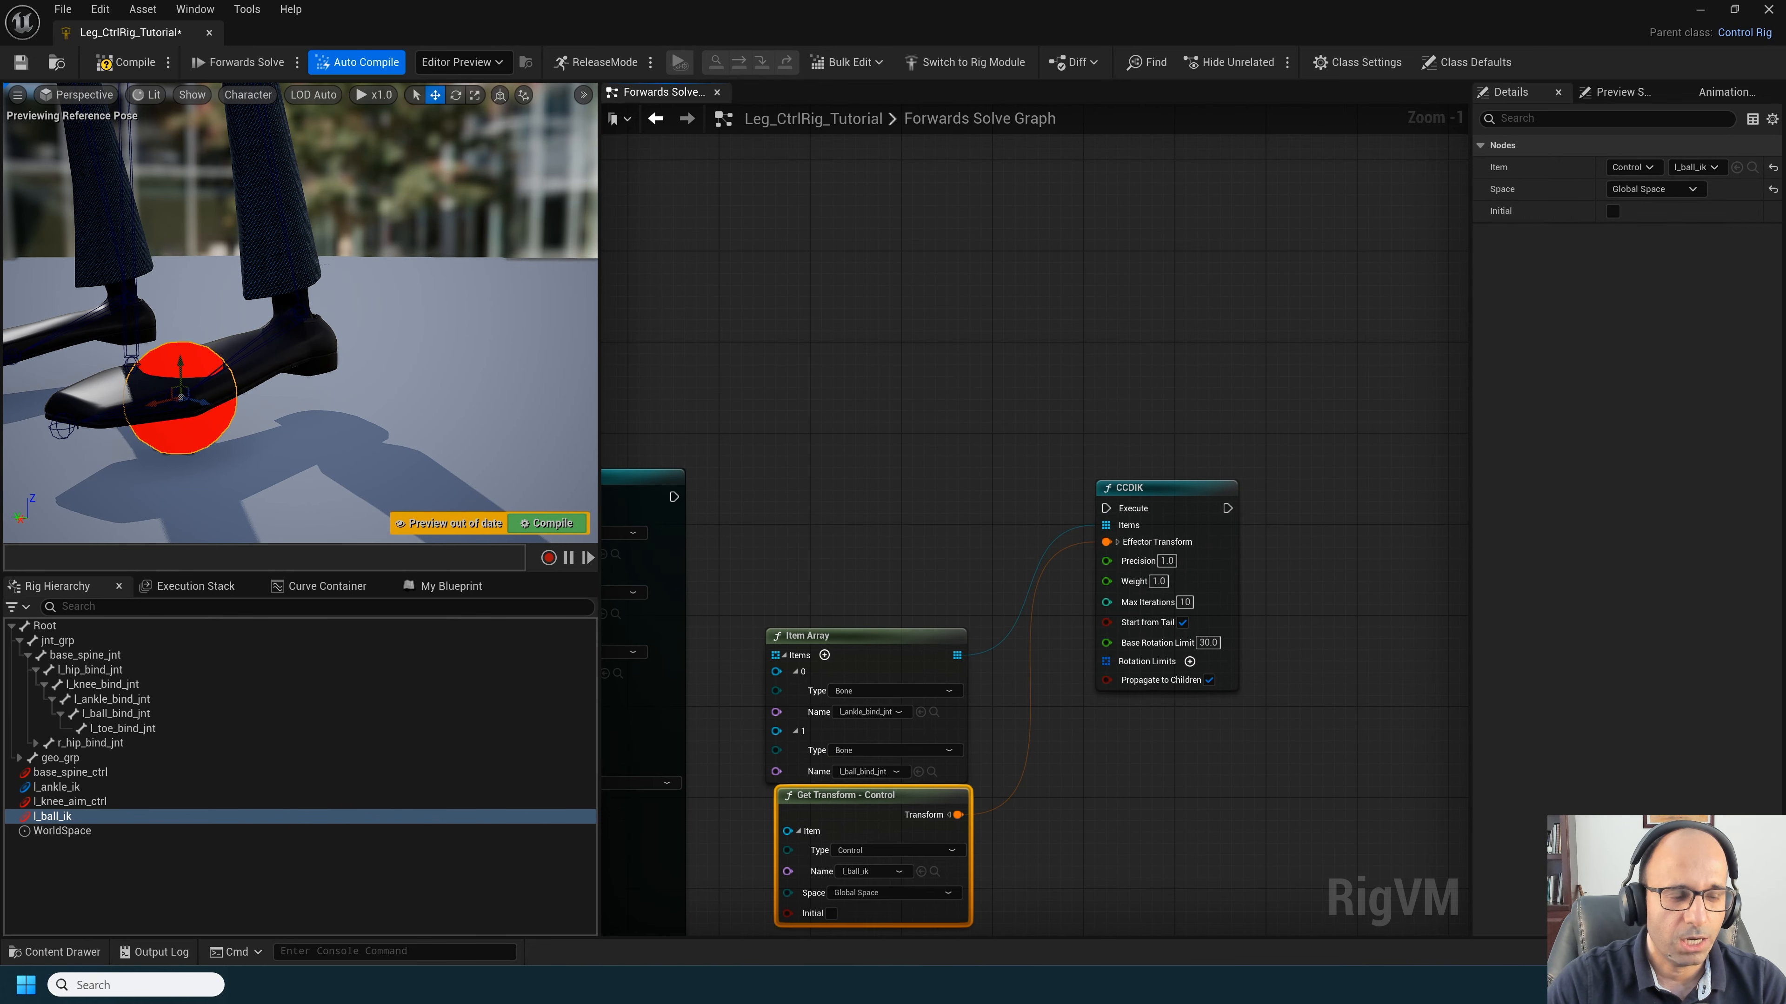
# Step: Duplicate the CCDIK node and place the copy in the empty graph area beyond the original
pyautogui.moveTo(1284, 438); pyautogui.dragTo(1111, 407, button='right')
pyautogui.moveTo(1145, 372); pyautogui.dragTo(990, 601)
pyautogui.hotkey('ctrl', 'c')
pyautogui.hotkey('ctrl', 'v')
pyautogui.moveTo(1346, 353); pyautogui.dragTo(1084, 330, button='right')
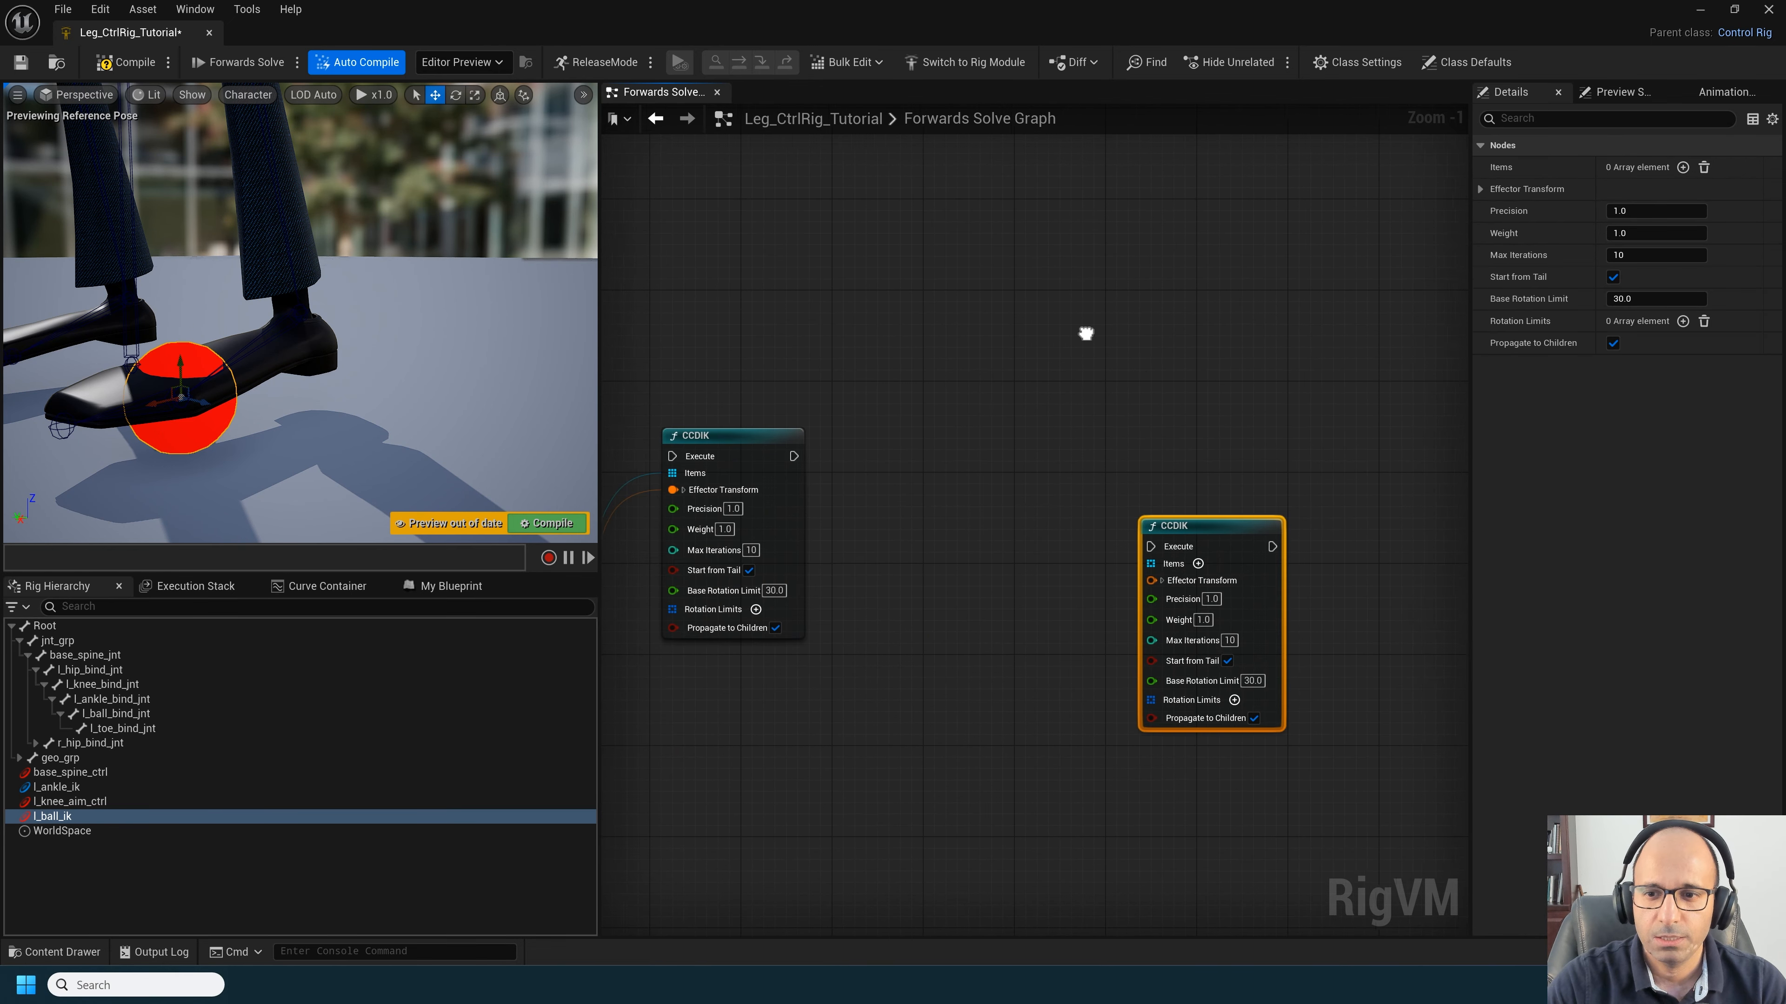
pyautogui.moveTo(1218, 535); pyautogui.dragTo(1242, 456)
# Step: Create a new control from l_toe_bind_jnt and name it l_toe_ik
pyautogui.click(108, 733)
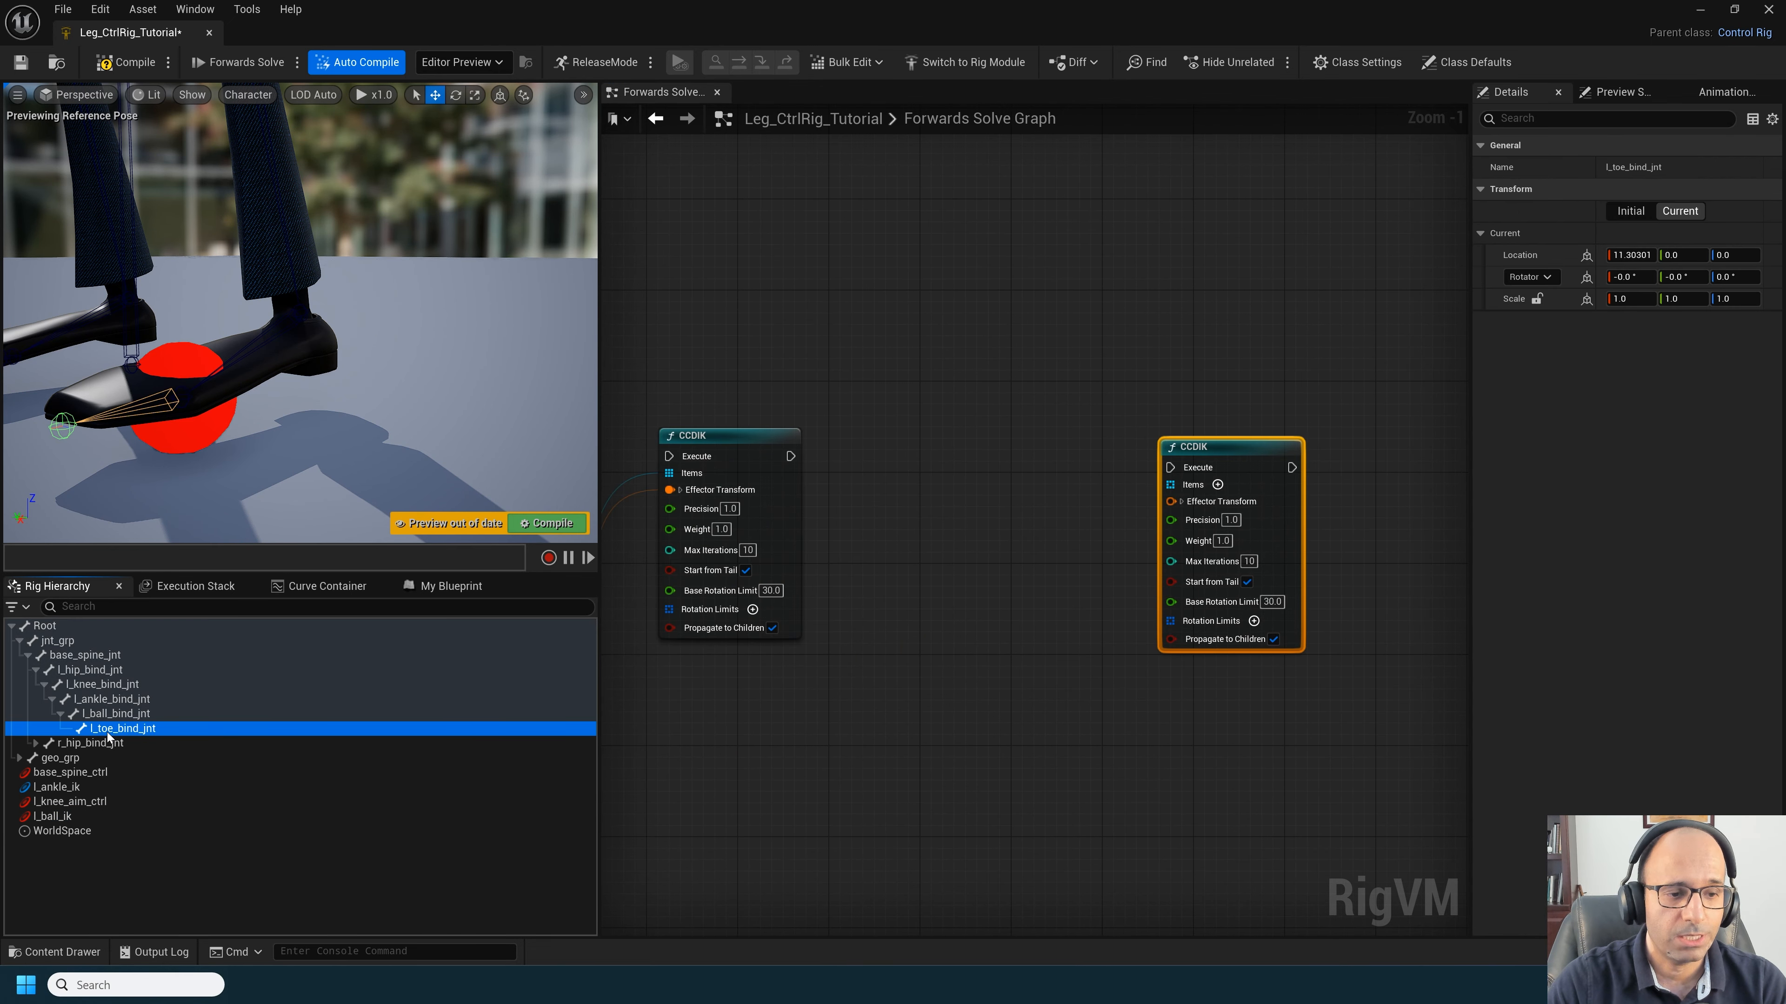
pyautogui.rightClick(107, 733)
pyautogui.moveTo(280, 280)
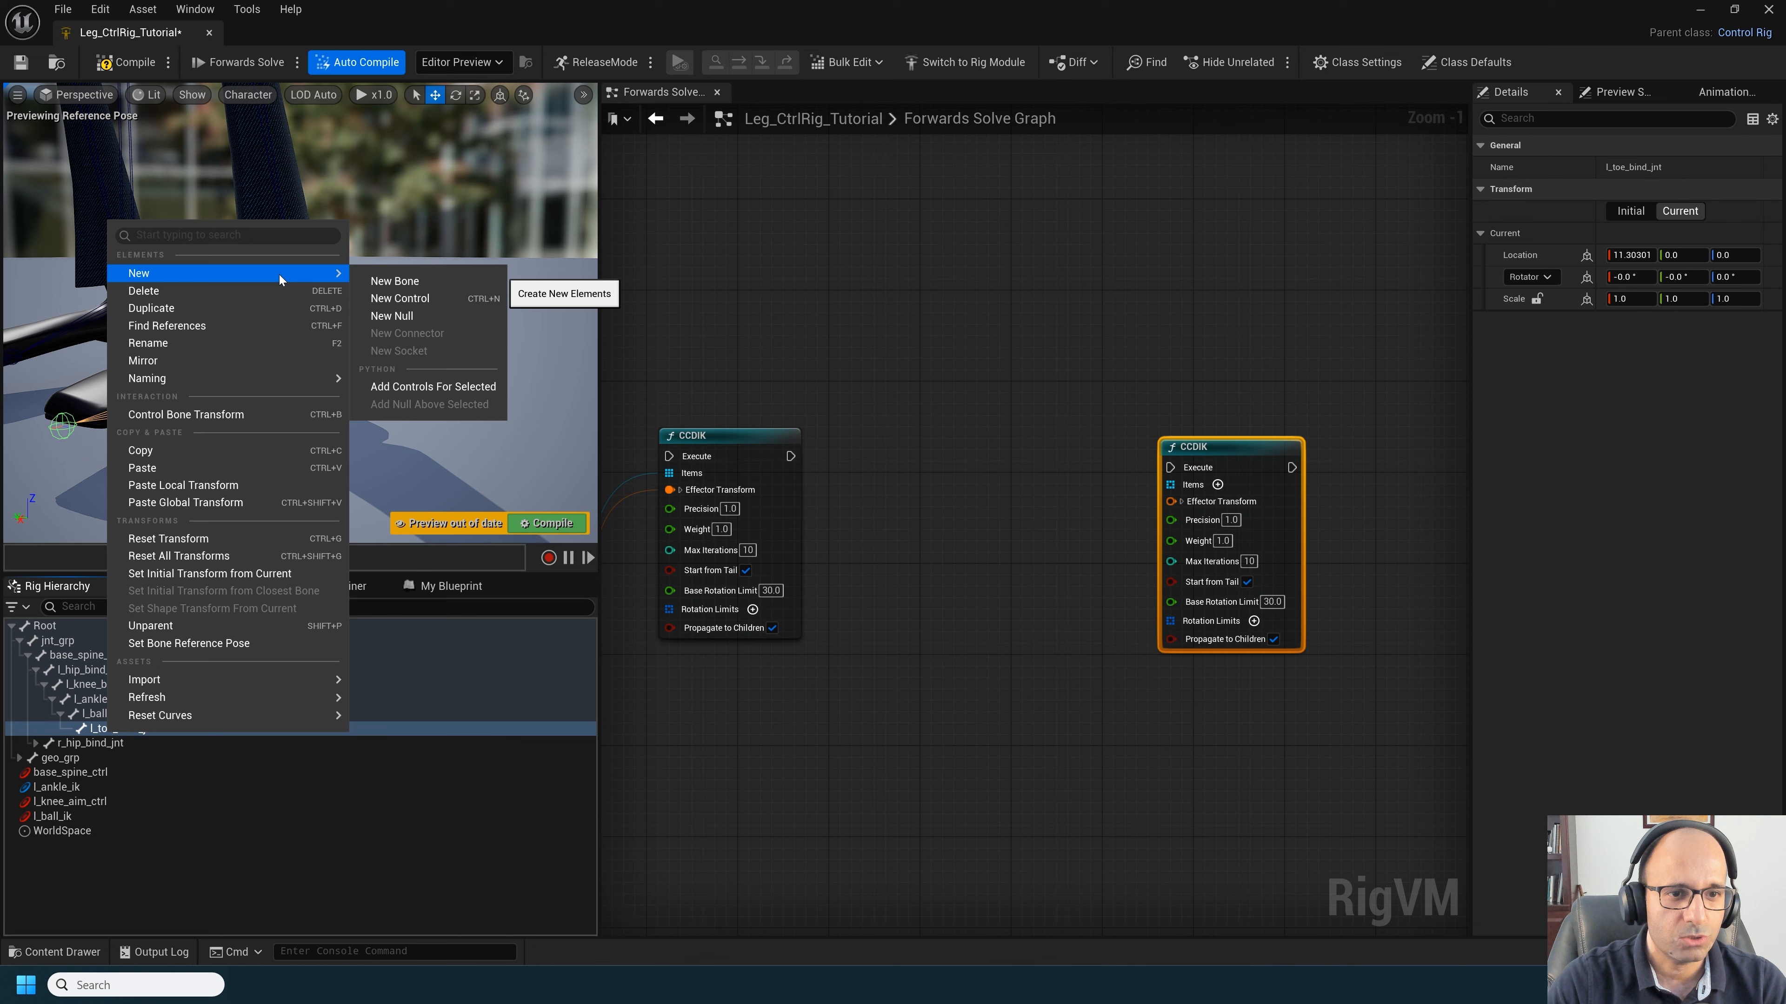
pyautogui.click(424, 298)
pyautogui.click(95, 829)
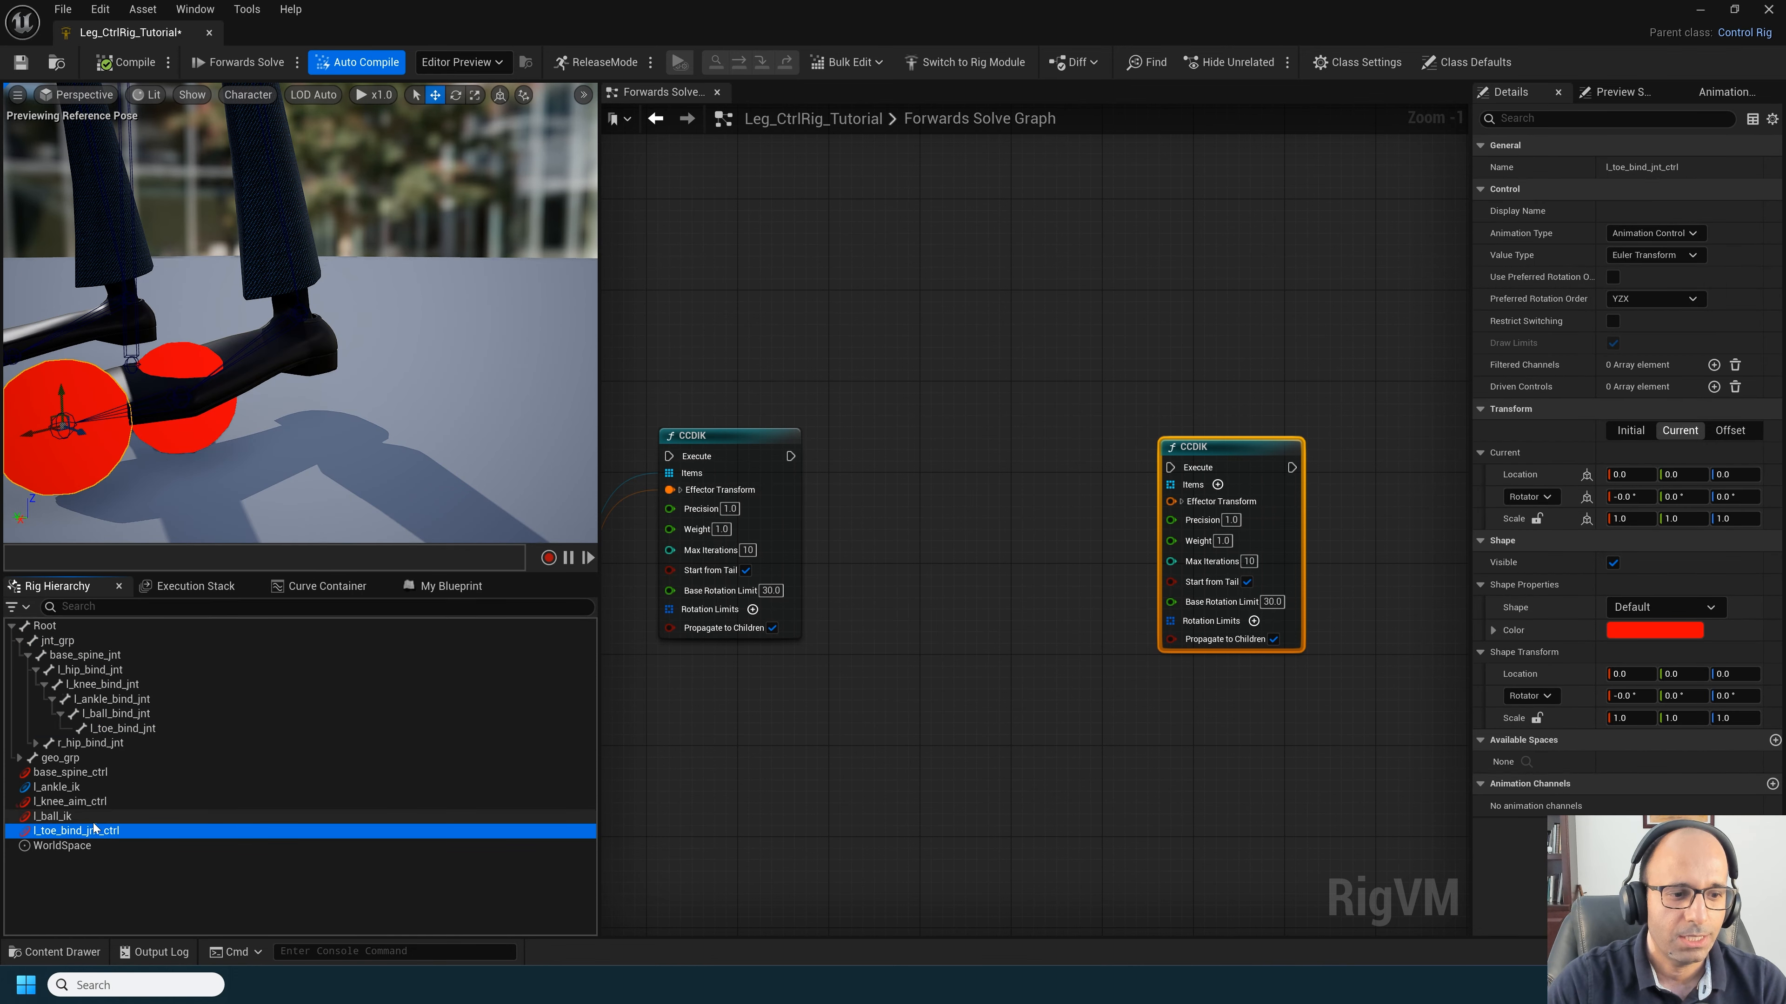
pyautogui.write('ik')
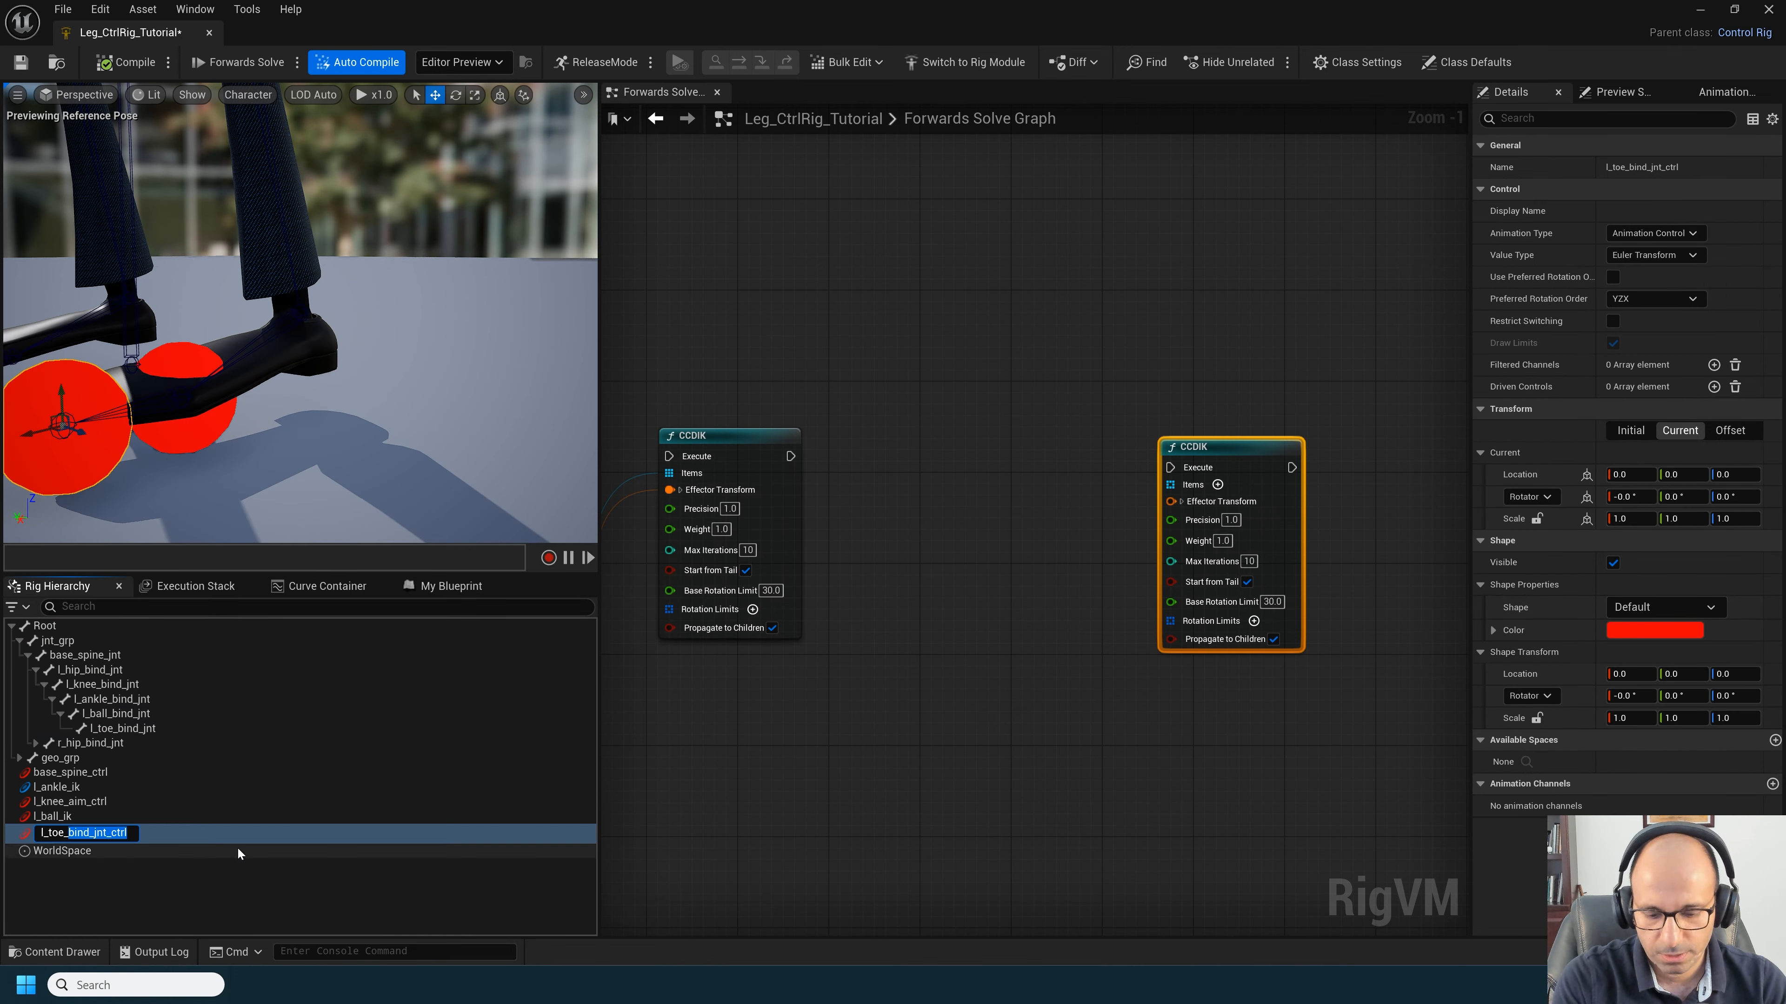
pyautogui.press('Return')
# Step: Add a Get Control node for l_toe_ik and connect its Transform to the second CCDIK node's Effector Transform
pyautogui.moveTo(125, 830); pyautogui.dragTo(957, 589)
pyautogui.click(1039, 623)
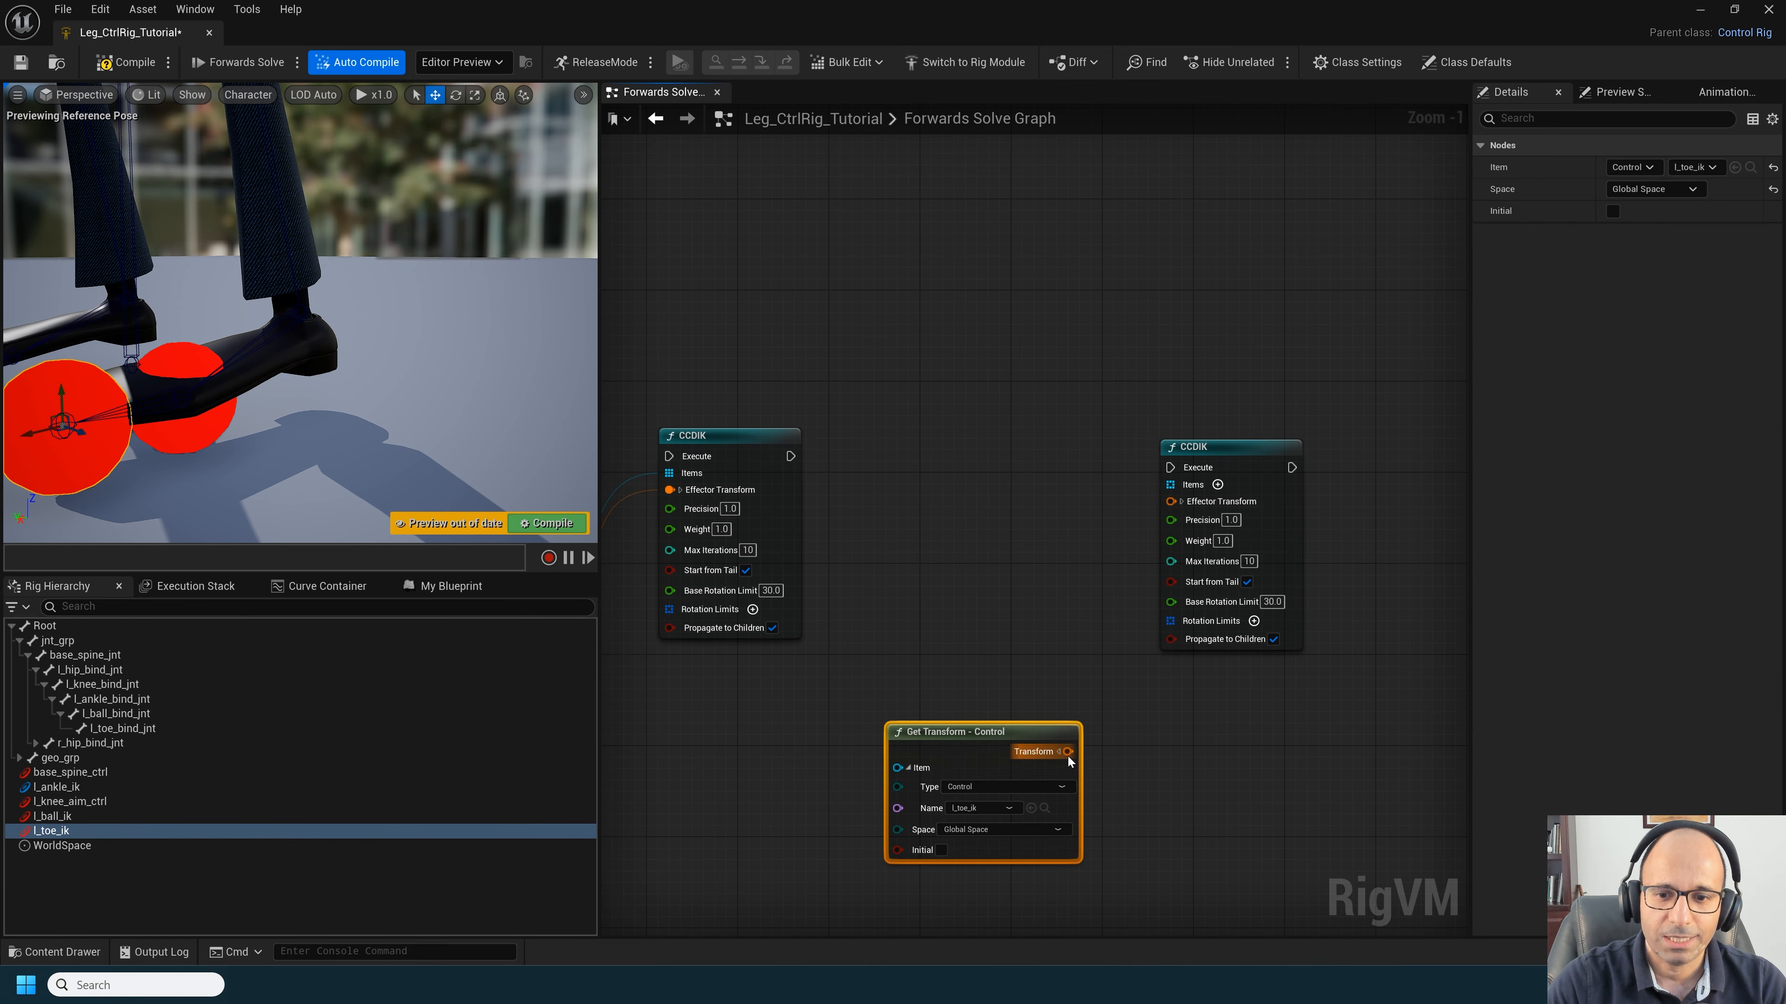
pyautogui.moveTo(1068, 752); pyautogui.dragTo(1175, 505)
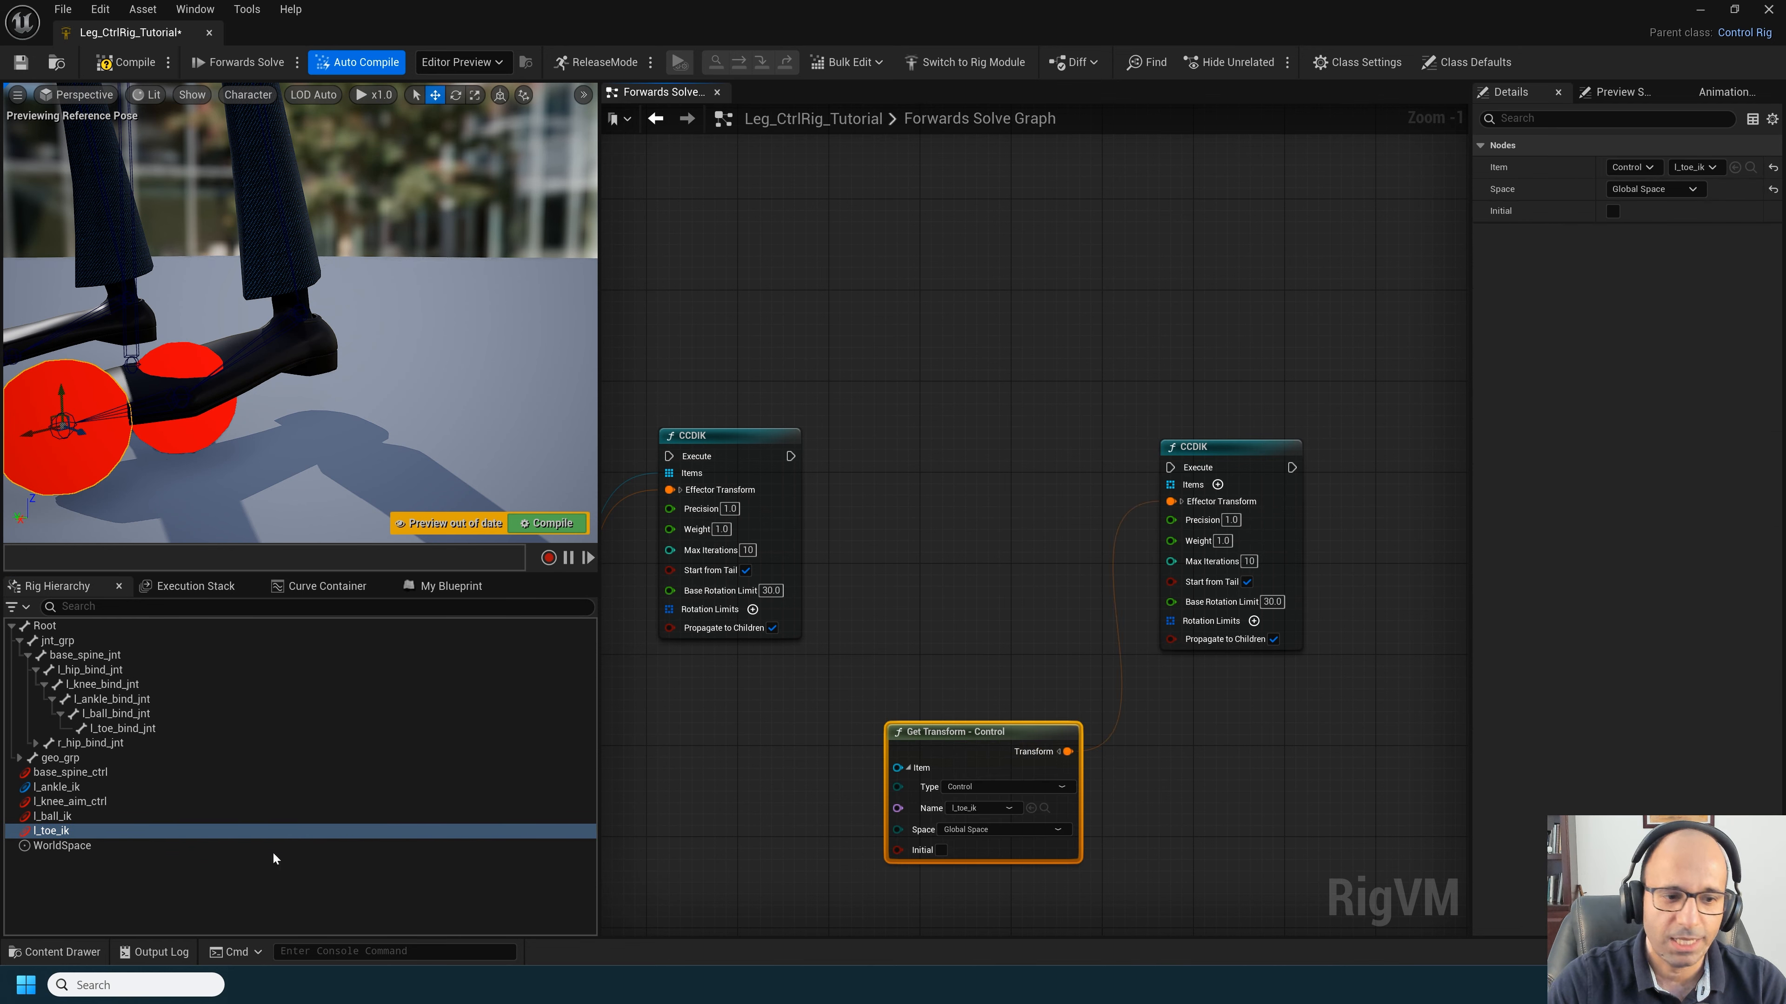
# Step: Create an Item Array from l_ball_bind_jnt and l_toe_bind_jnt, connect it to the second CCDIK node's Items, and place it above the Get Transform node
pyautogui.click(143, 714)
pyautogui.keyDown('shift'); pyautogui.click(126, 729); pyautogui.keyUp('shift')
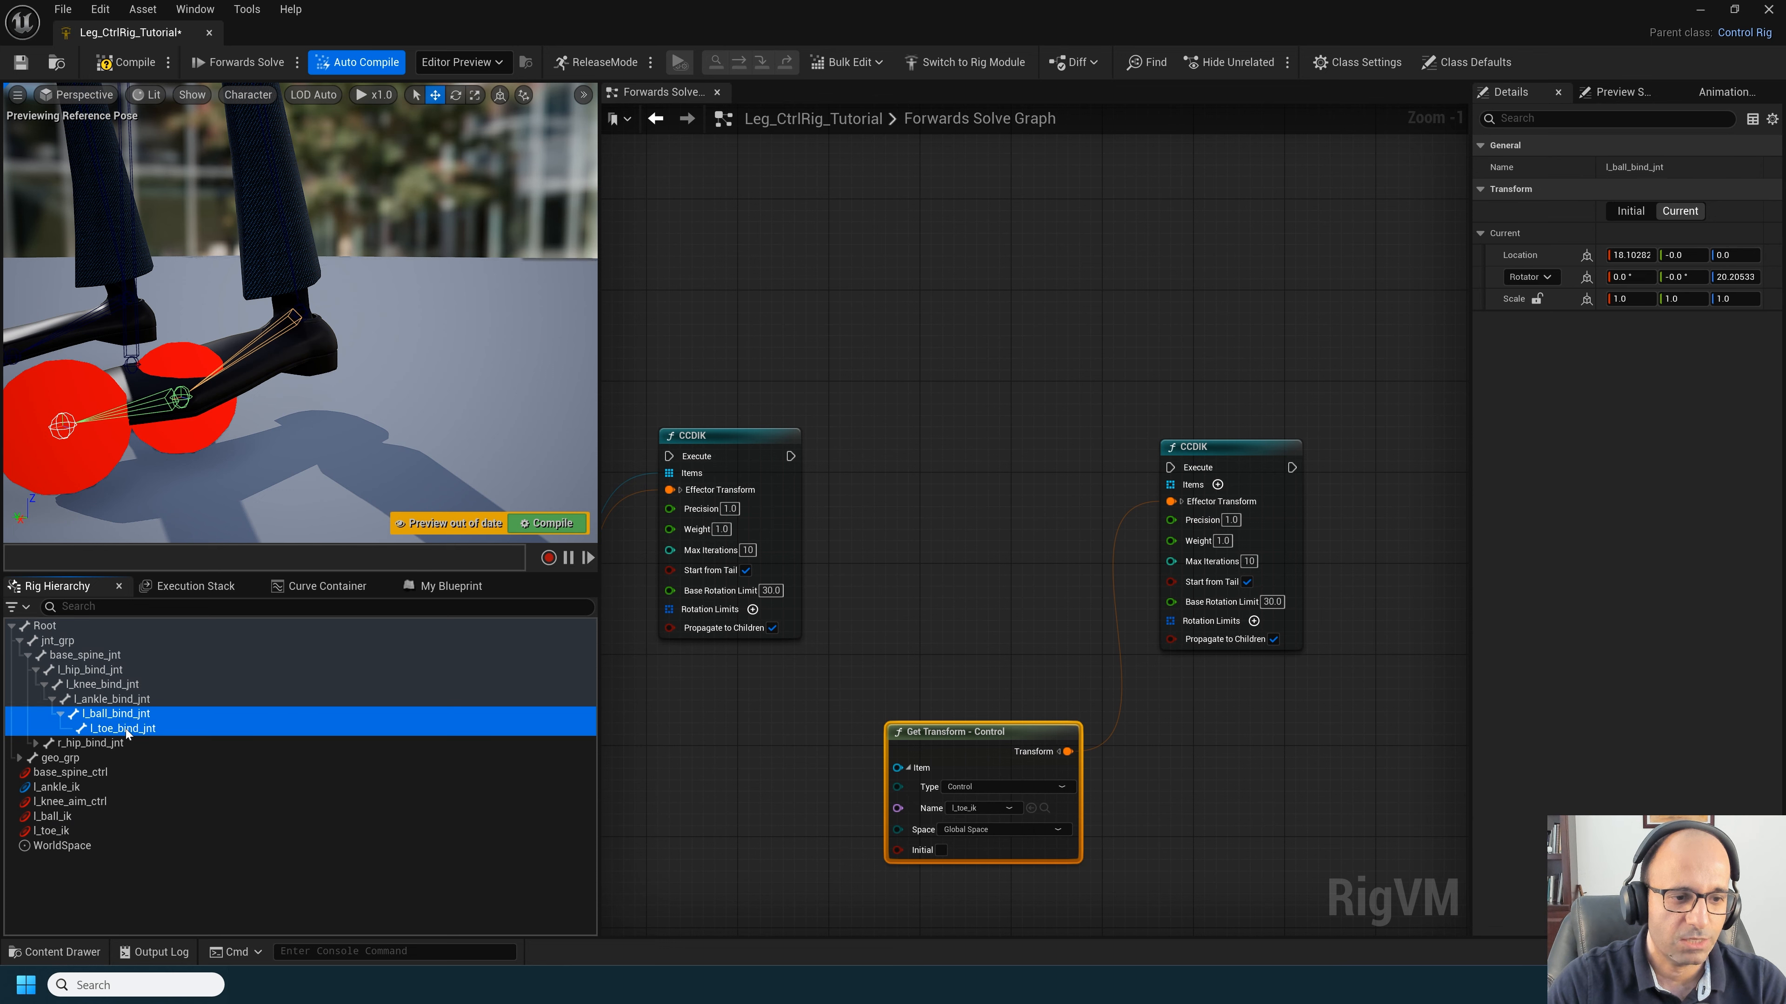
pyautogui.moveTo(113, 718); pyautogui.dragTo(917, 559)
pyautogui.click(1020, 750)
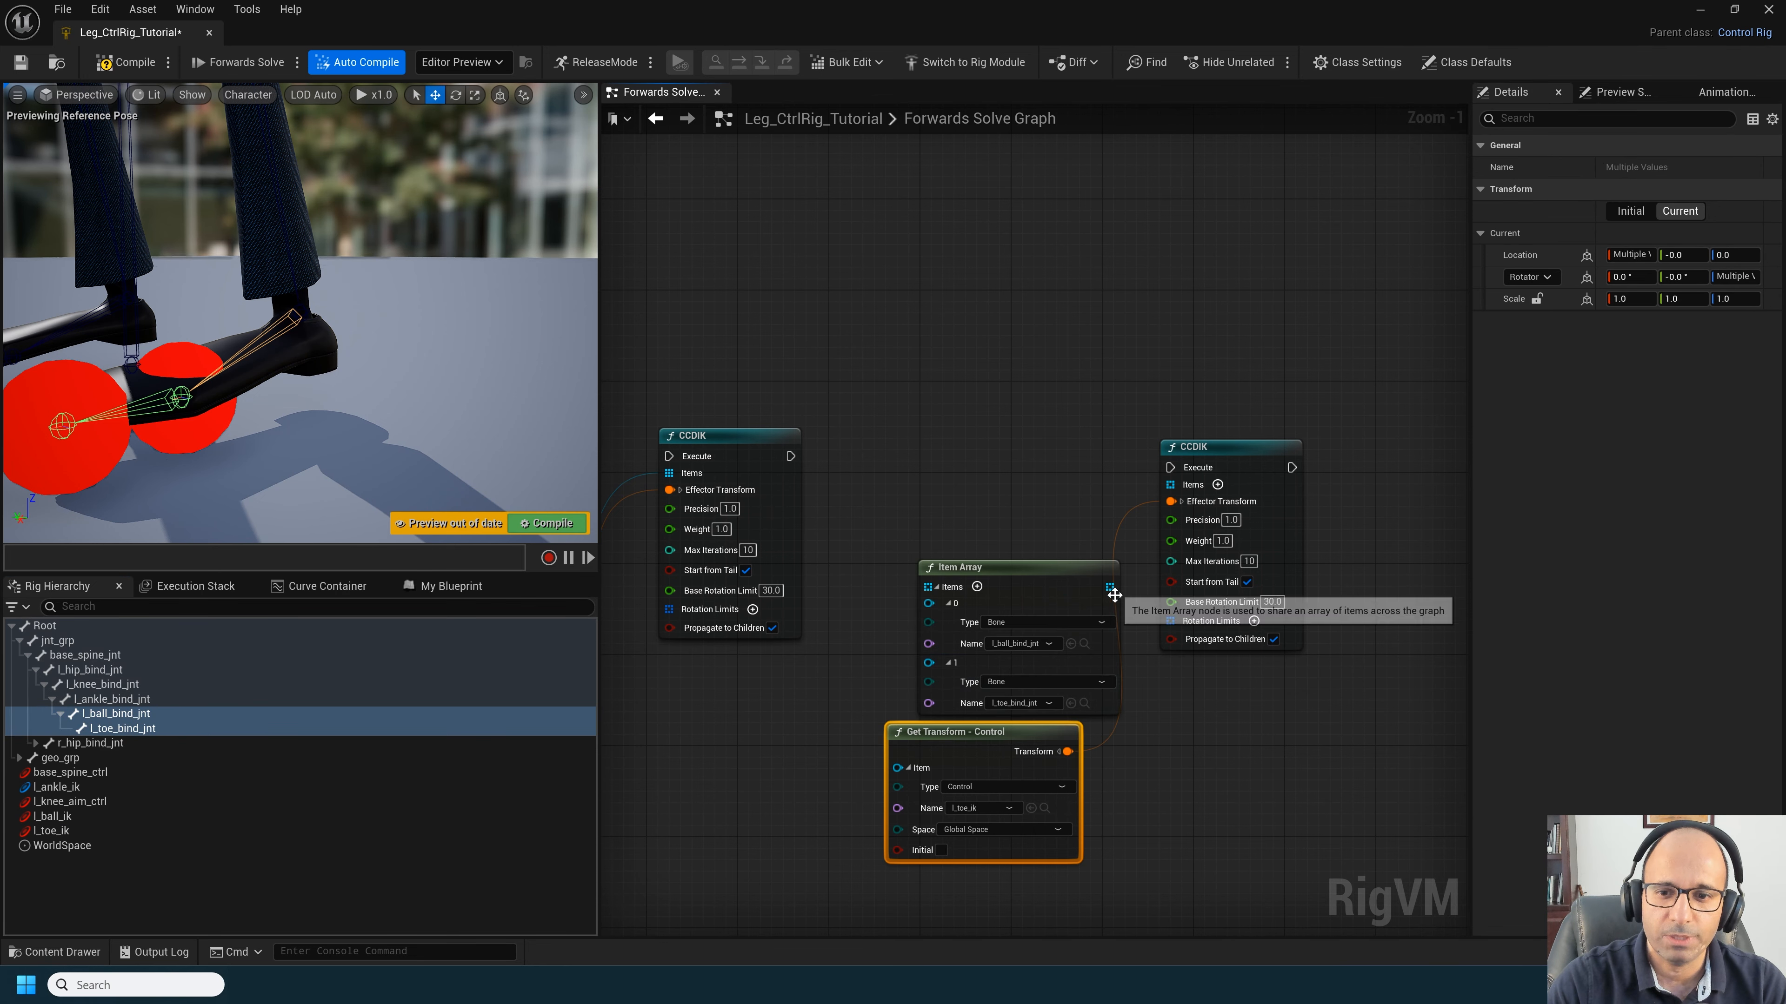
pyautogui.moveTo(1110, 587); pyautogui.dragTo(1178, 487)
pyautogui.moveTo(1064, 573); pyautogui.dragTo(1025, 563)
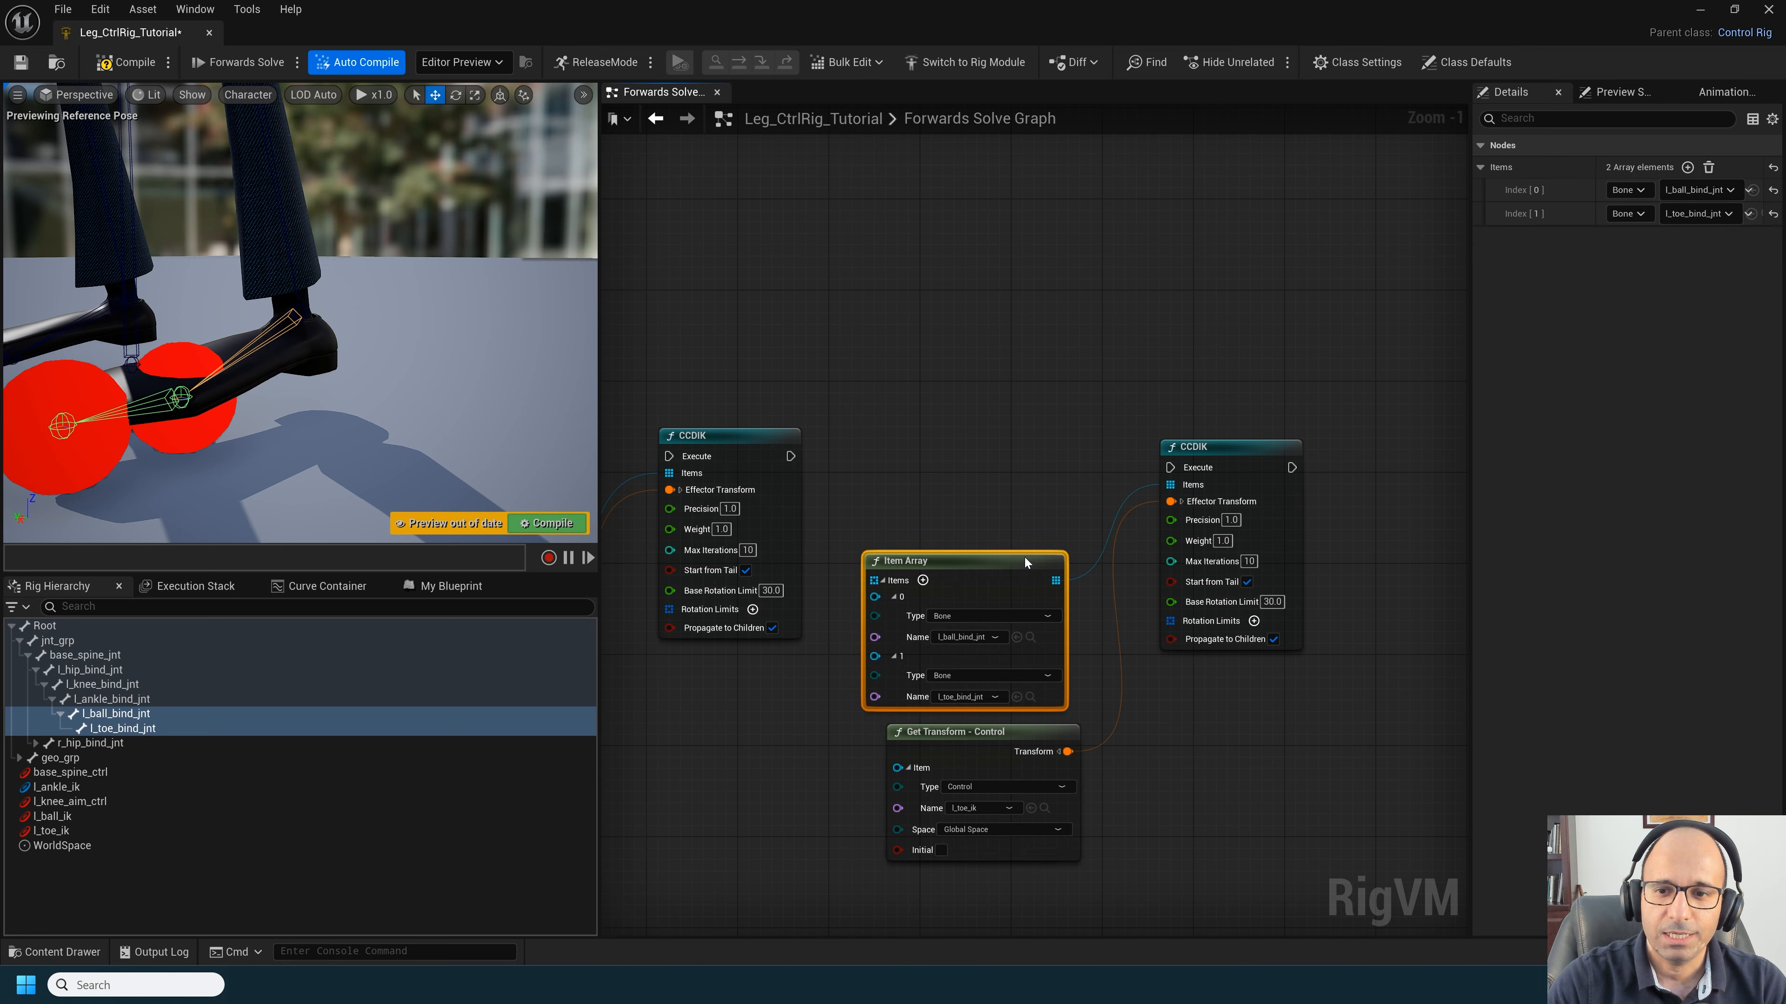
# Step: Connect the execution flow from the Basic IK node through the first CCDIK node to the second one
pyautogui.scroll(-1, 953, 434)
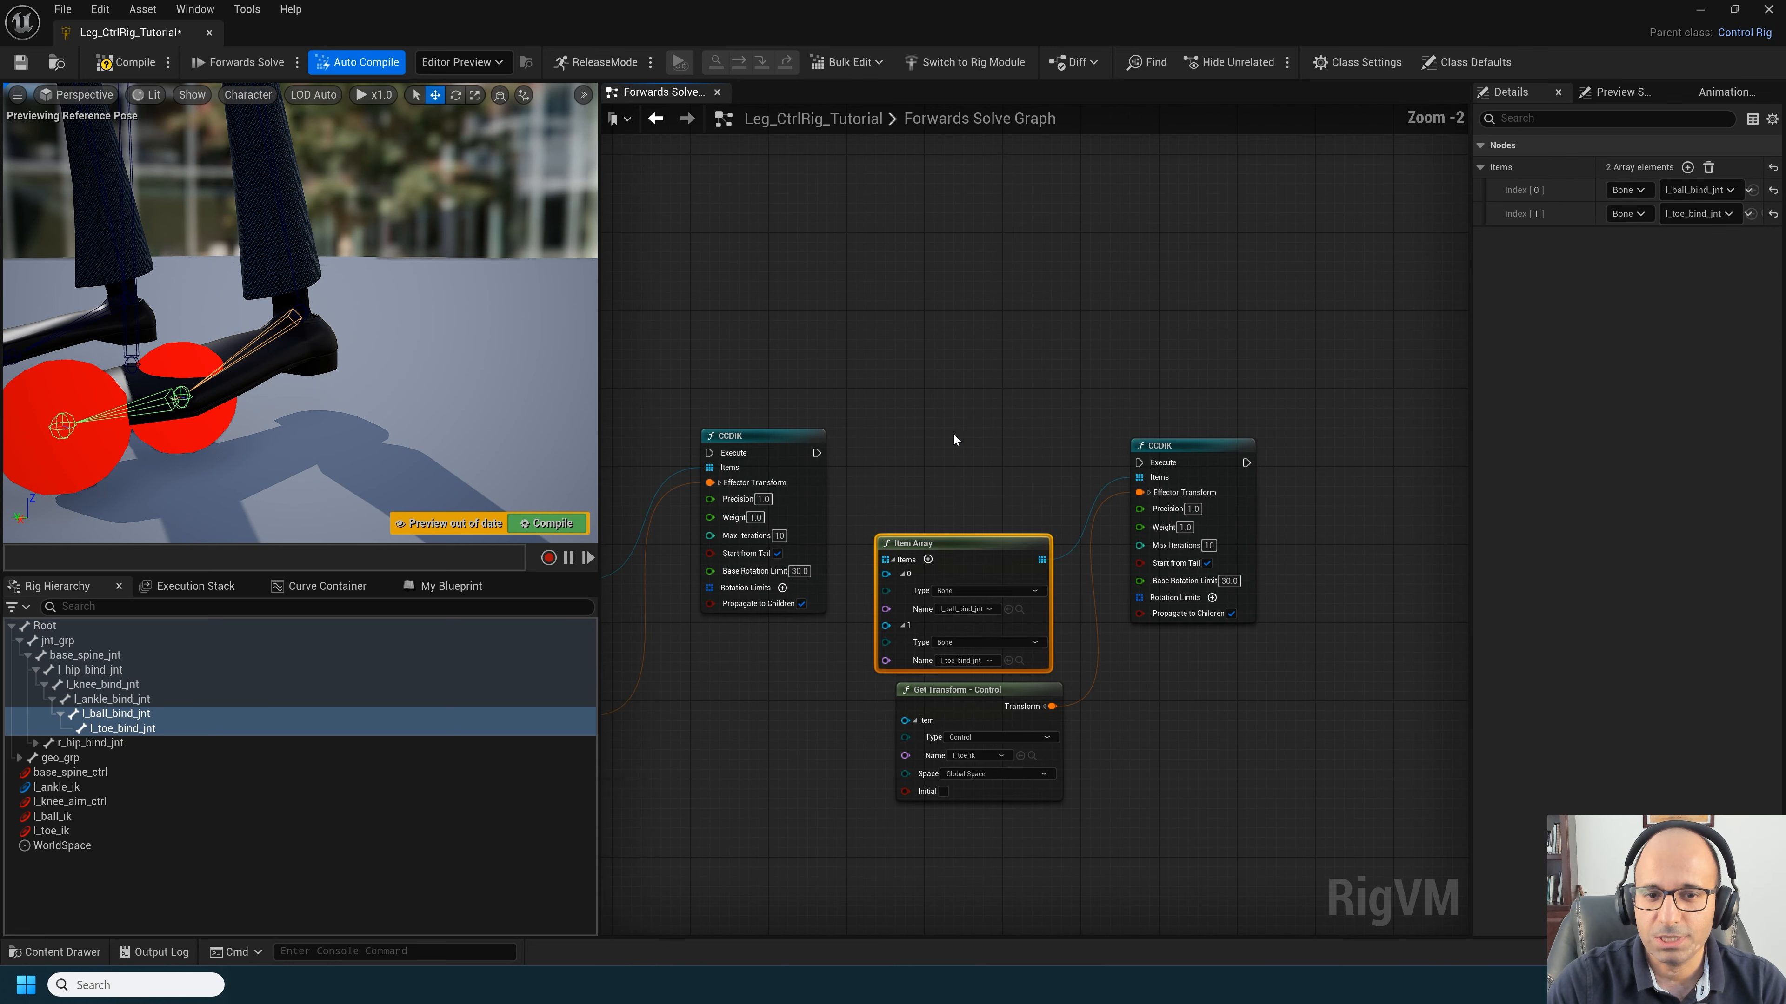
pyautogui.moveTo(953, 434); pyautogui.dragTo(1147, 468, button='right')
pyautogui.scroll(-1, 1040, 585)
pyautogui.scroll(-1, 823, 490)
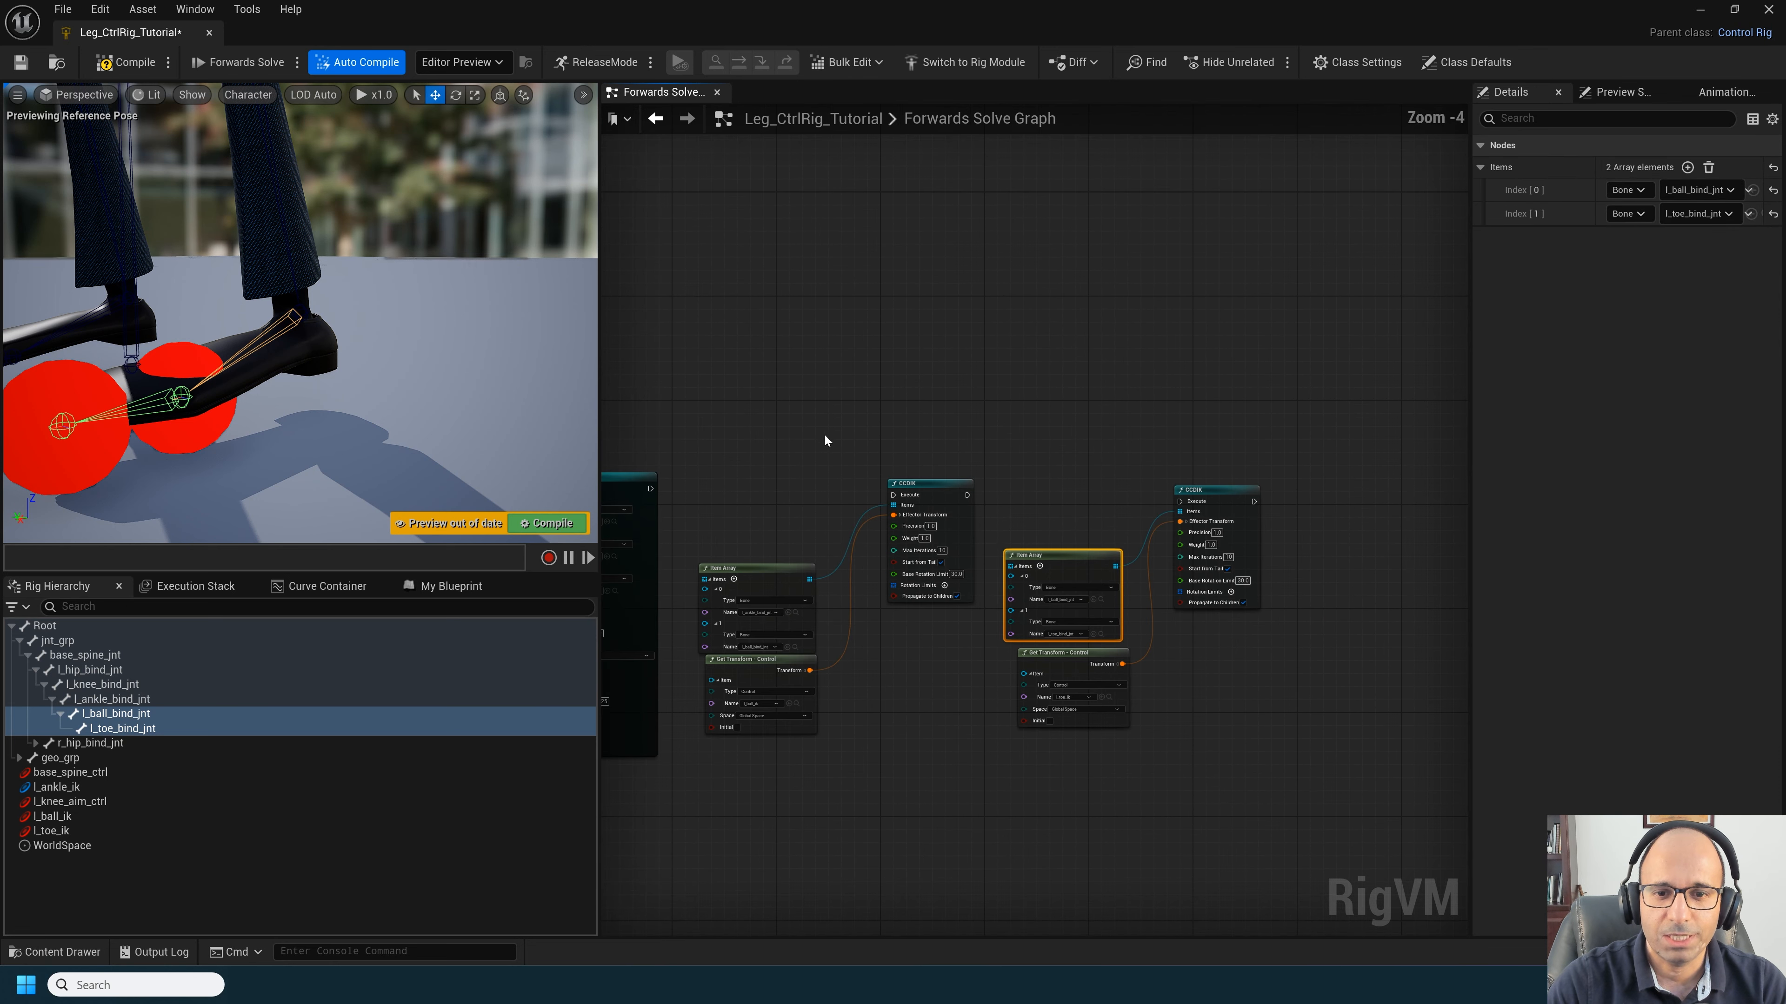
pyautogui.moveTo(825, 434)
pyautogui.mouseDown(button='right')
pyautogui.moveTo(905, 446)
pyautogui.moveTo(840, 418)
pyautogui.mouseUp(button='right')
pyautogui.scroll(1, 808, 447)
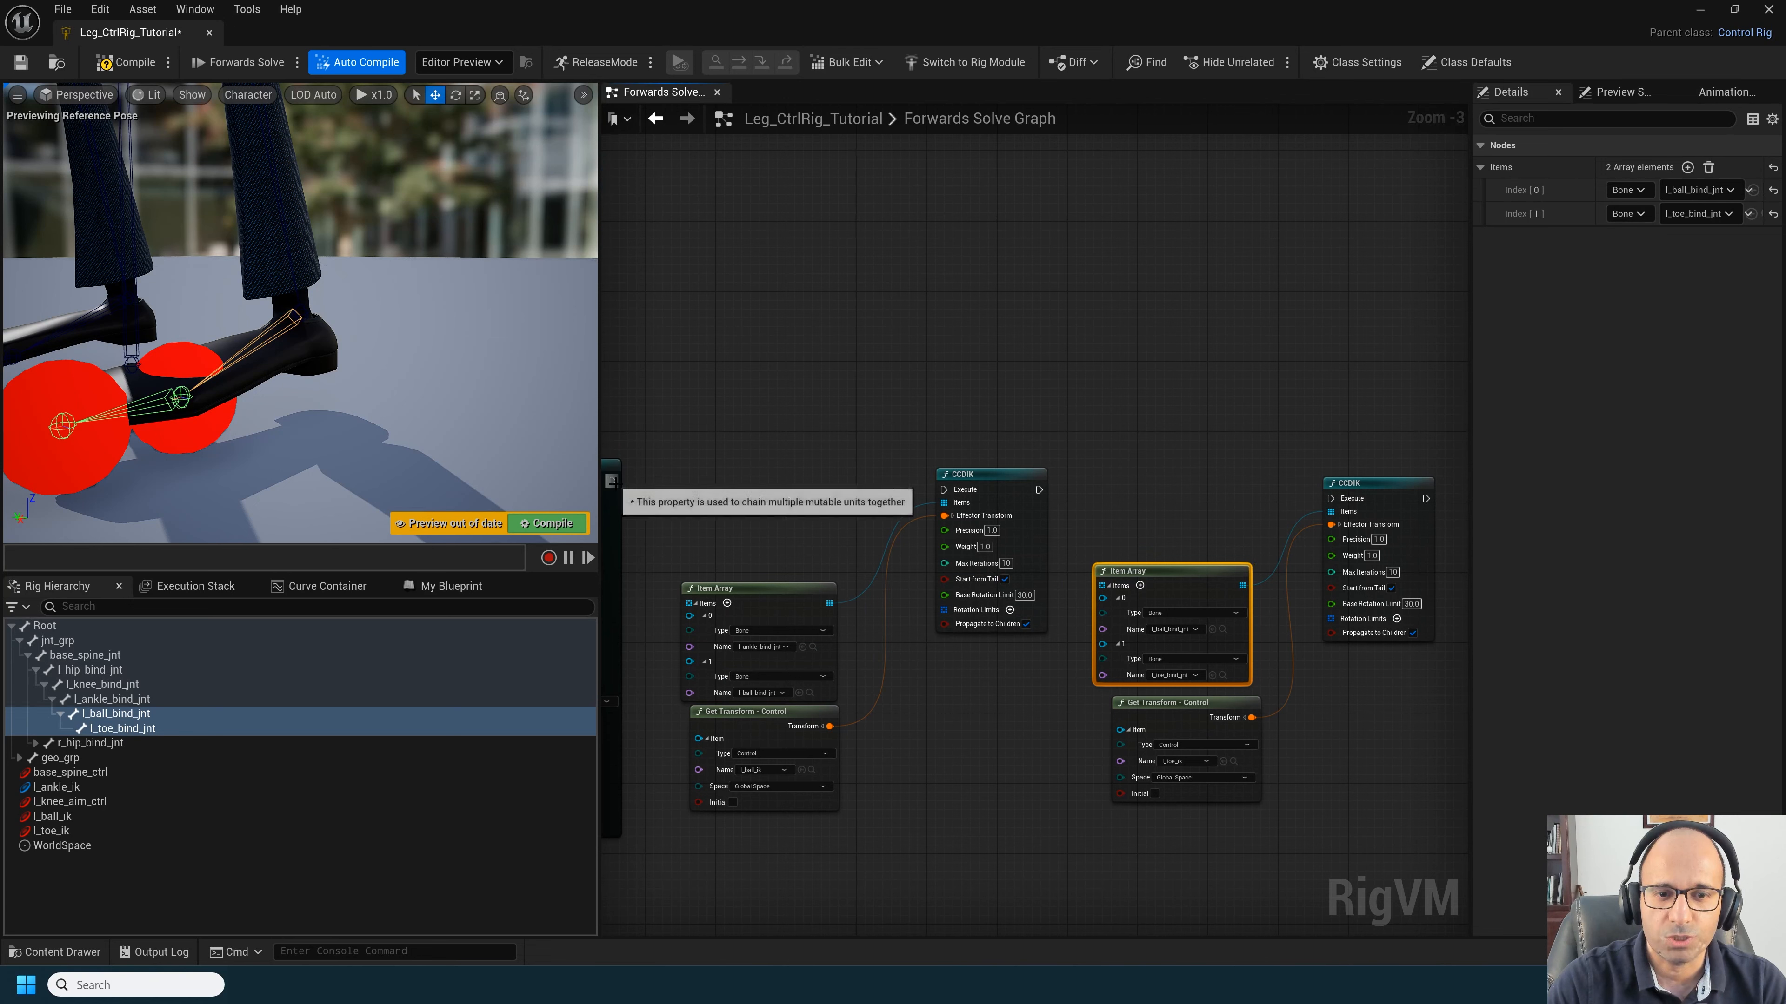
pyautogui.moveTo(613, 481); pyautogui.dragTo(1331, 498)
# Step: Lock the shape scale of the l_ball_ik and l_toe_ik controls and set it uniformly to 0.1
pyautogui.click(45, 830)
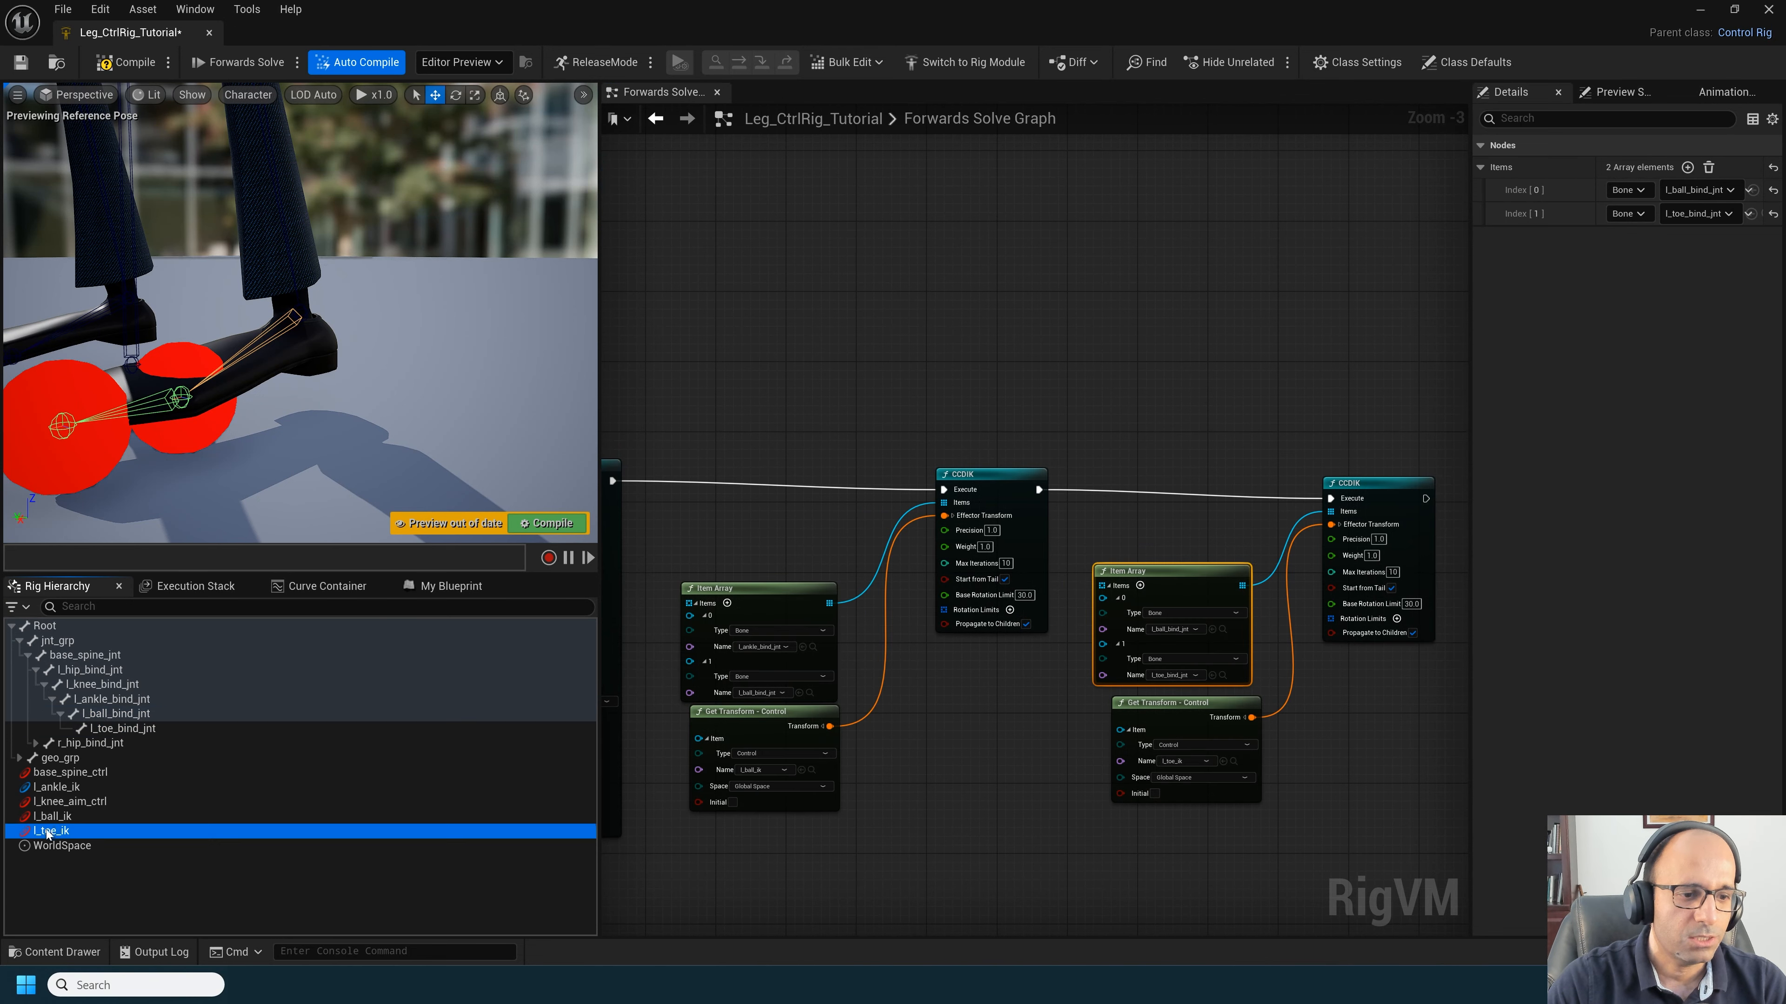
pyautogui.keyDown('shift'); pyautogui.click(55, 817); pyautogui.keyUp('shift')
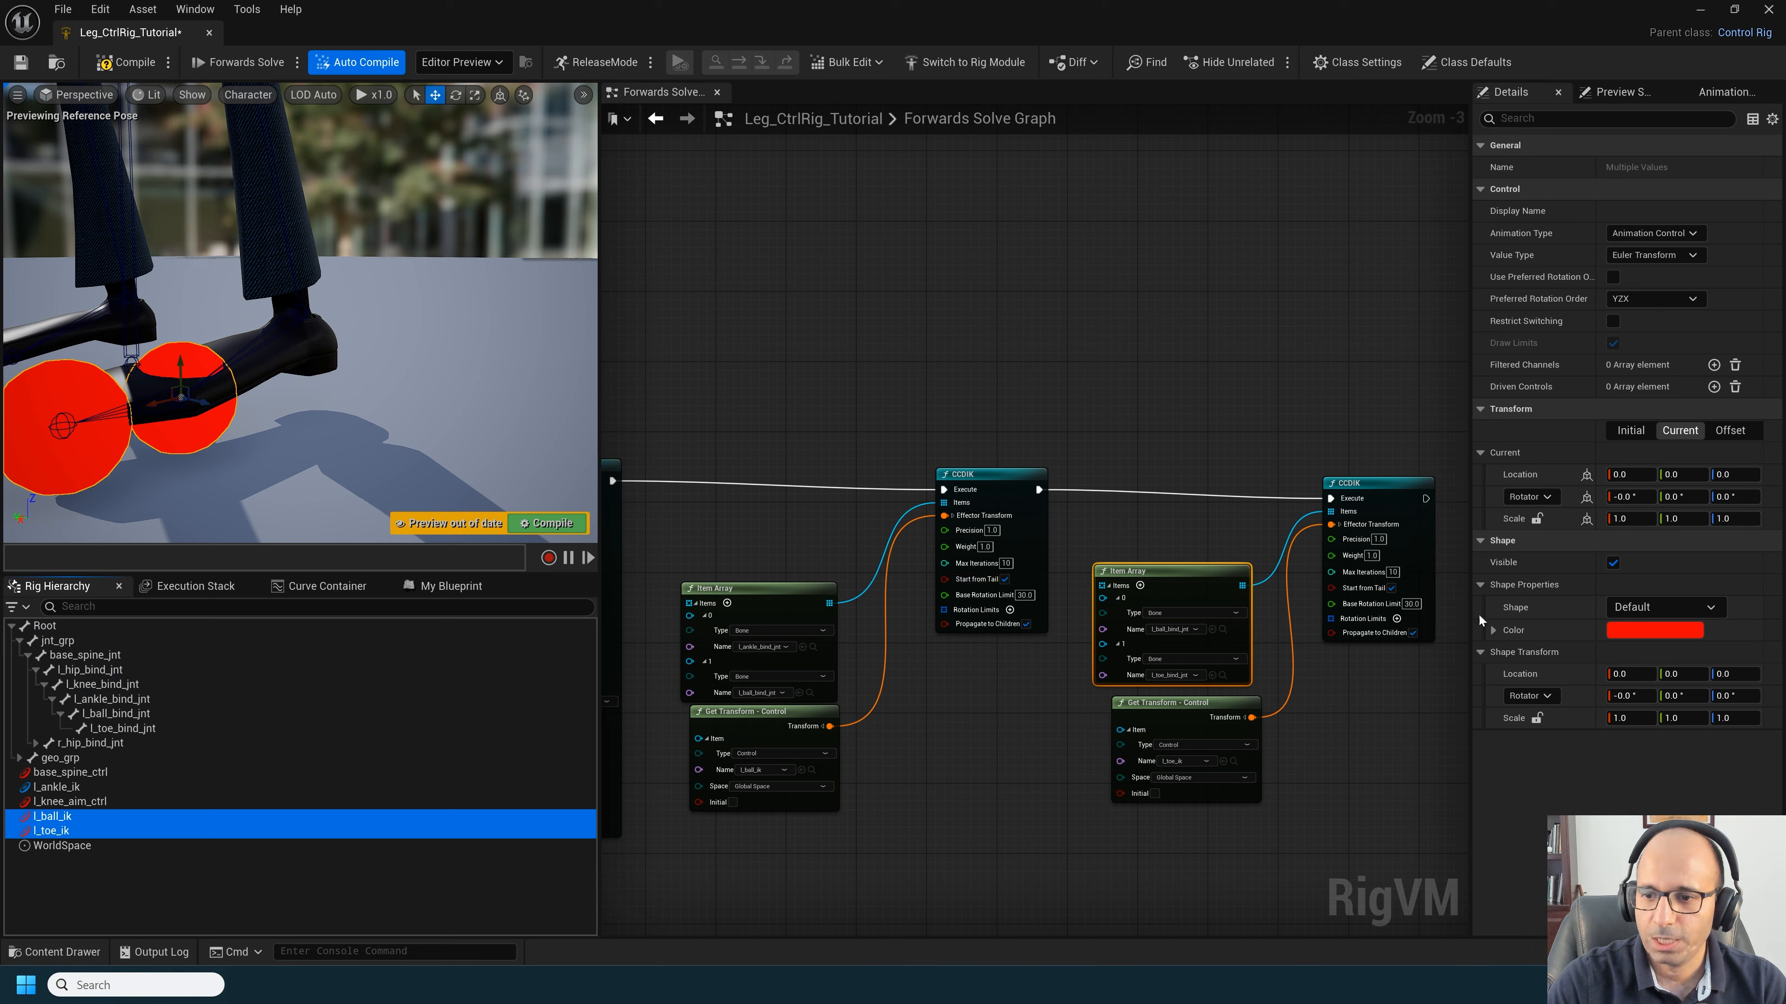
pyautogui.click(1537, 718)
pyautogui.click(1631, 718)
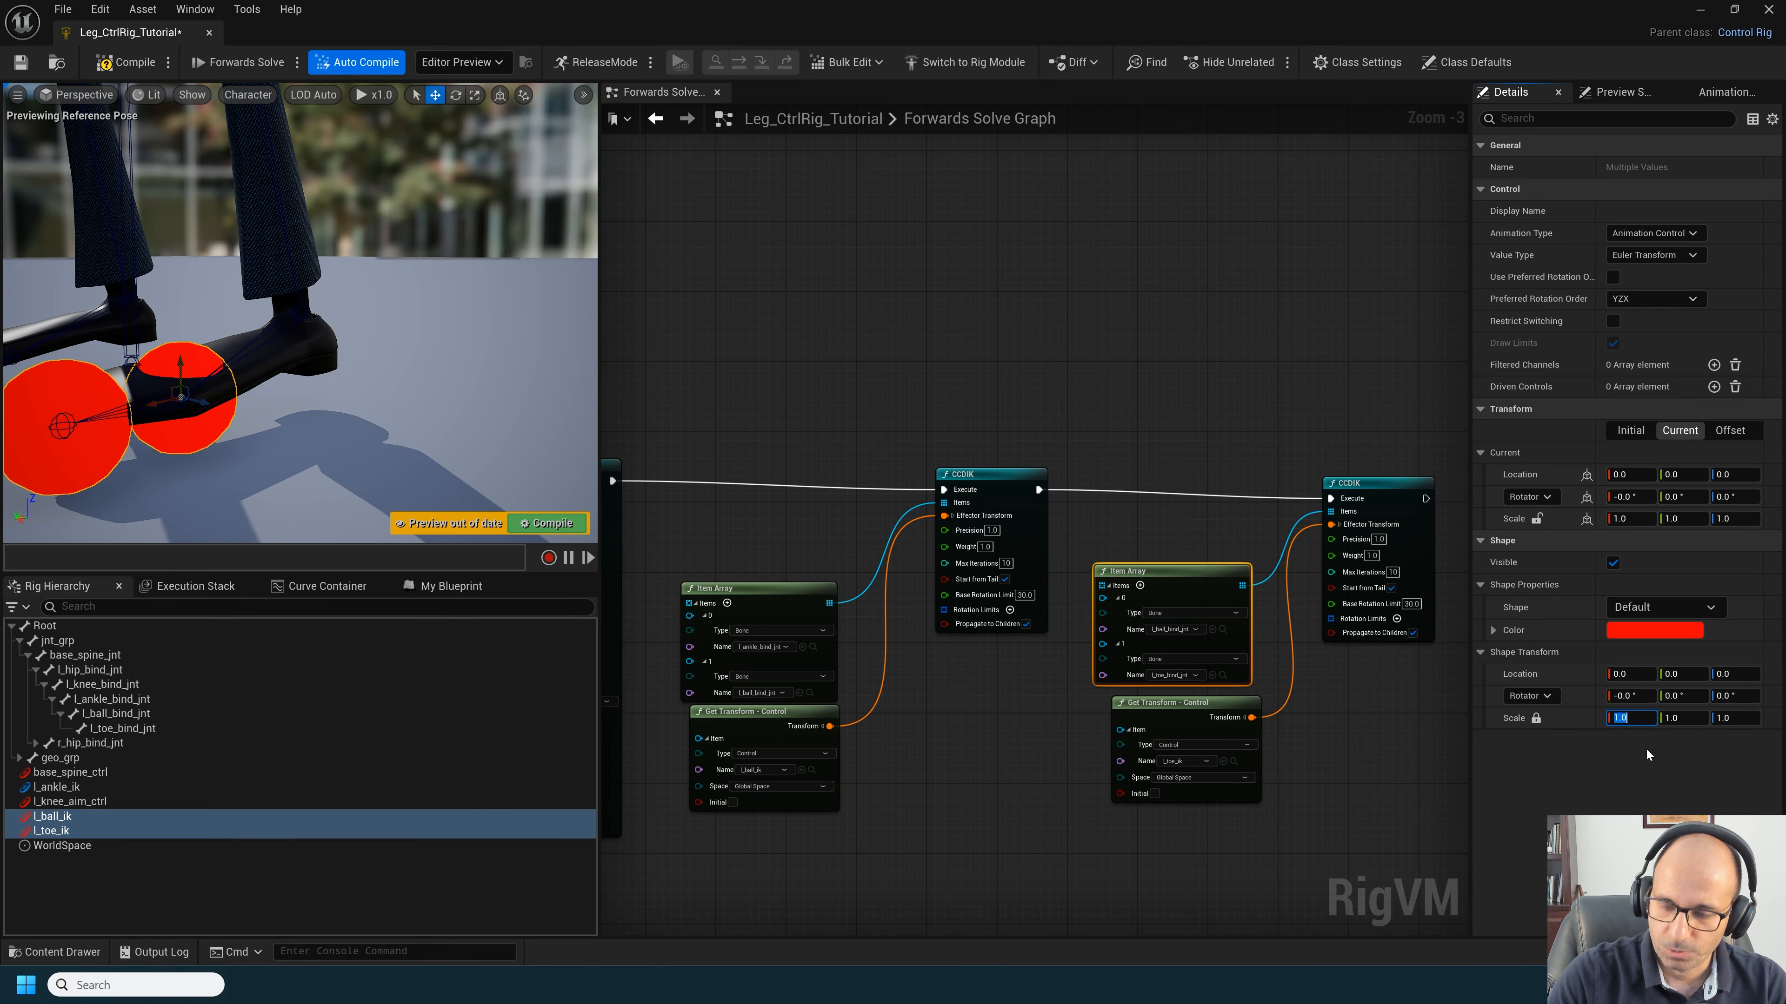
pyautogui.write('0.1')
pyautogui.press('Return')
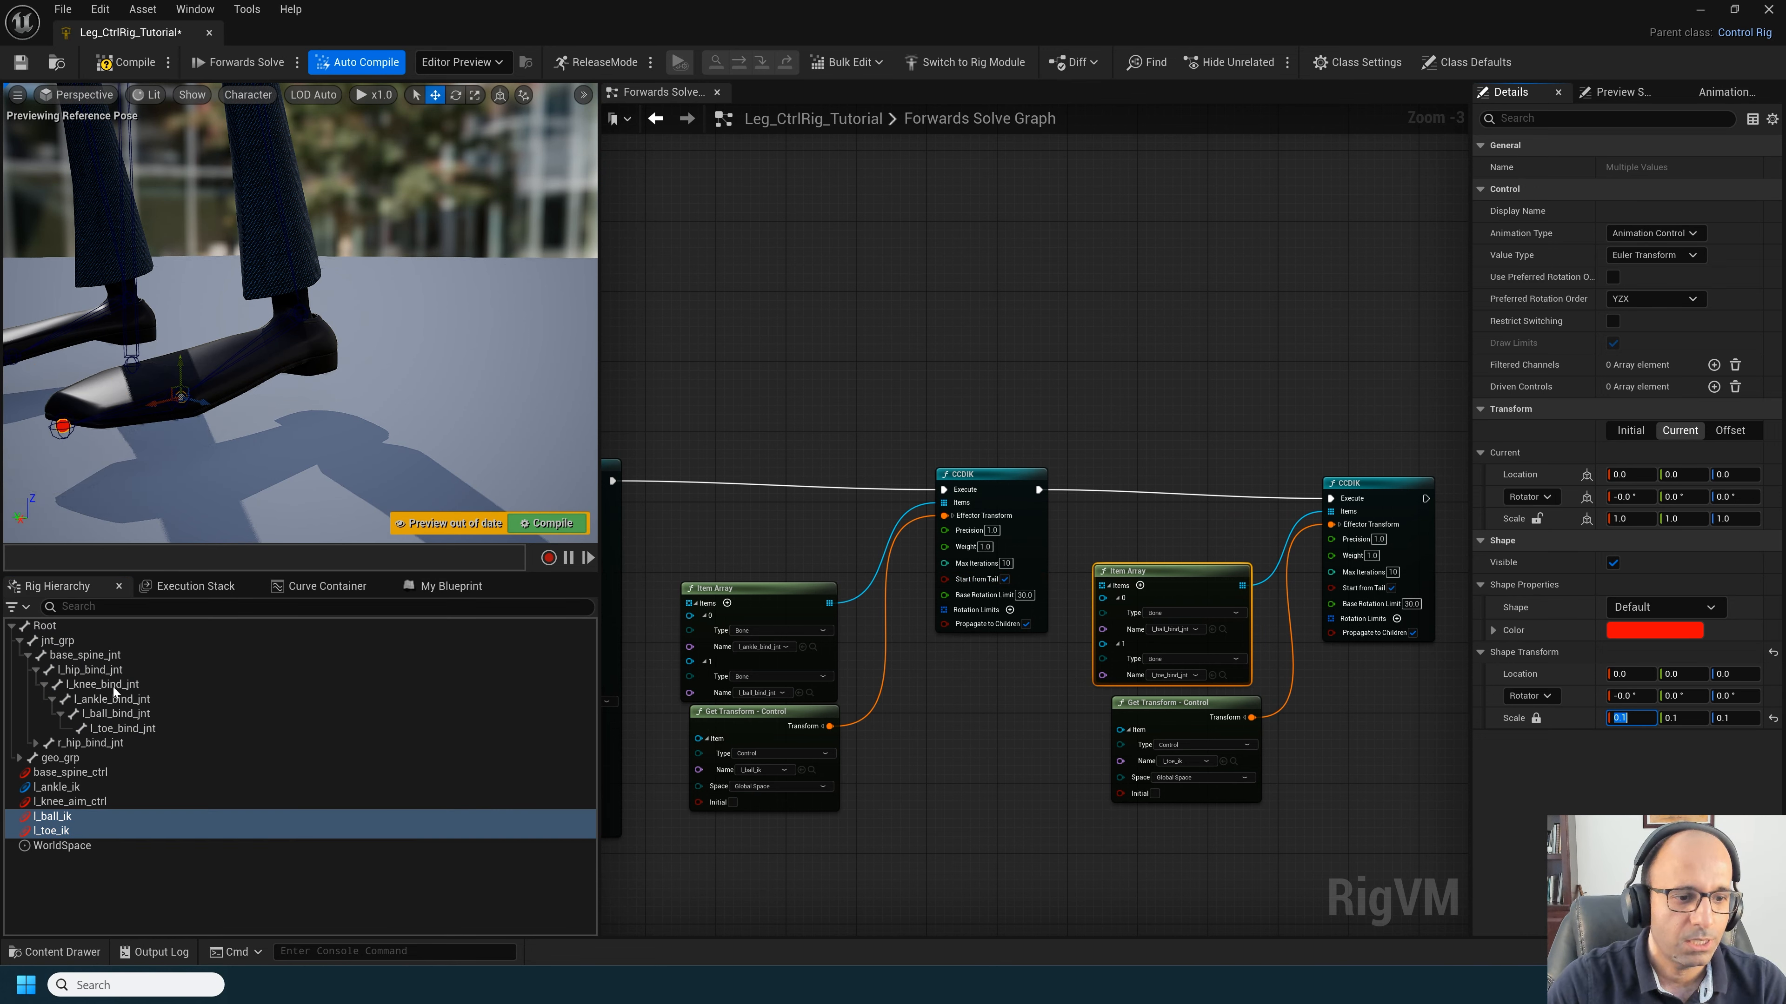
# Step: Try moving the l_ball_ik control upward in the viewport
pyautogui.click(85, 816)
pyautogui.moveTo(178, 358); pyautogui.dragTo(176, 285)
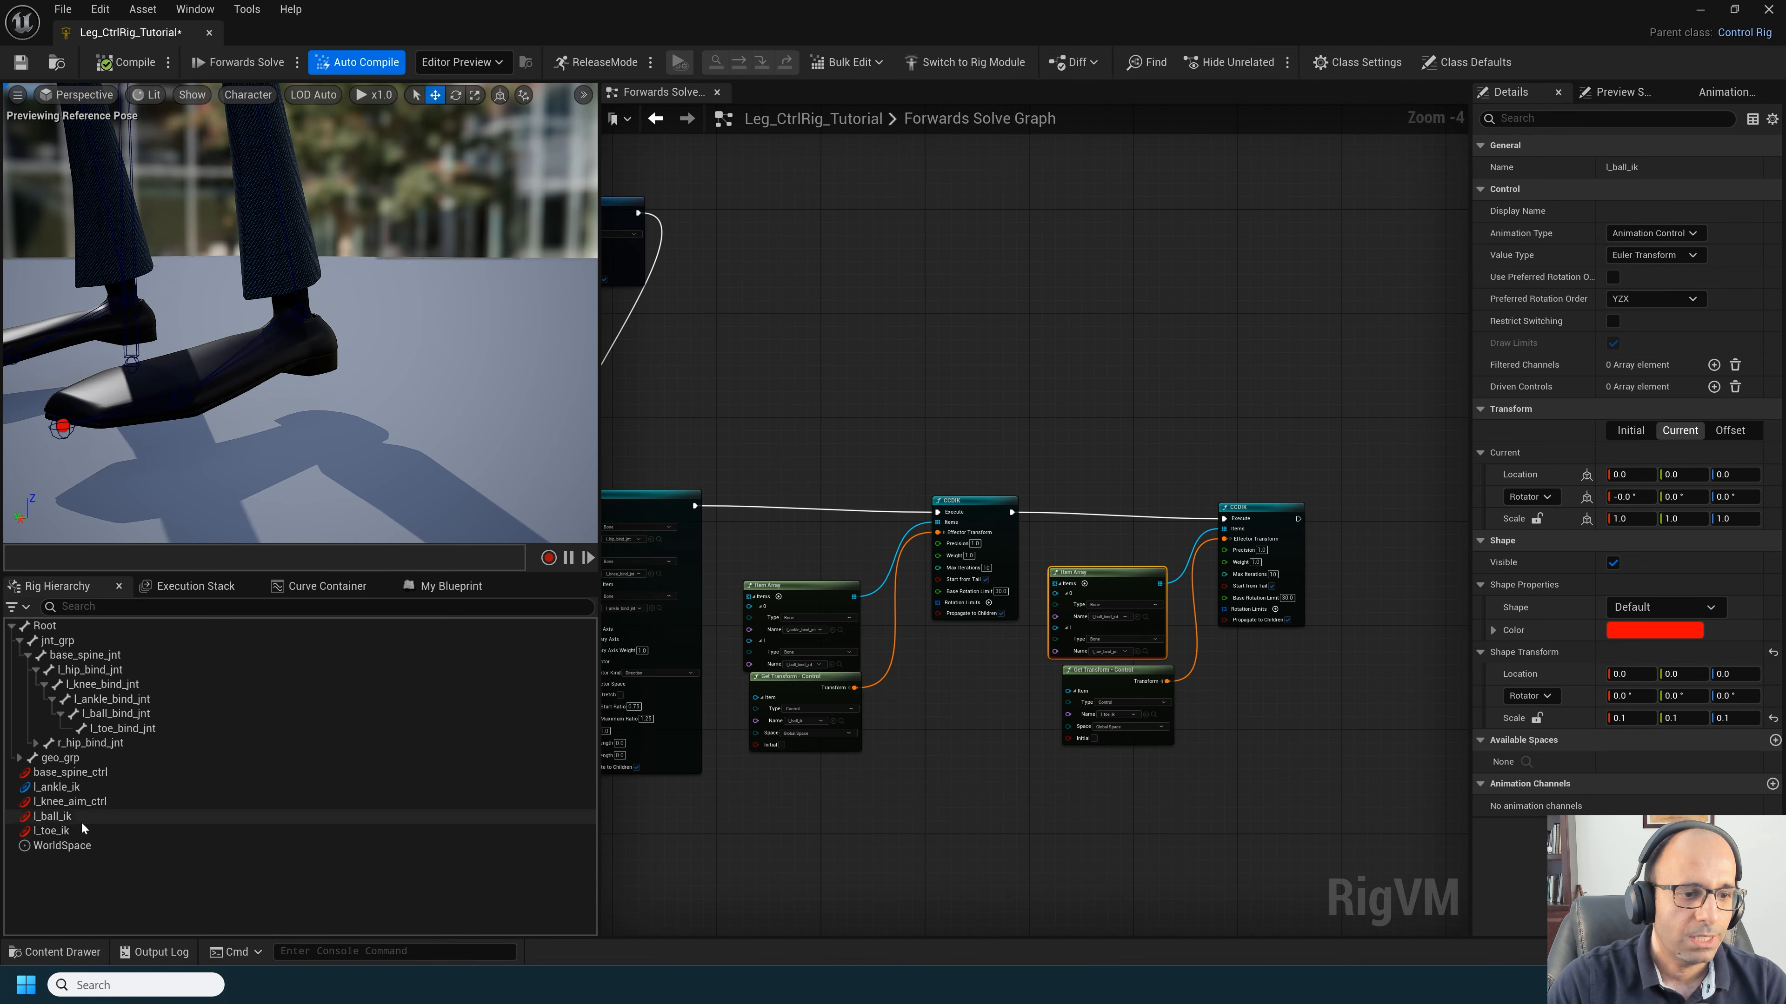
# Step: Set the shape color of l_ankle_ik, l_ball_ik and l_toe_ik to blue (R 0.0, G 0.252655, B 1.0)
pyautogui.click(78, 819)
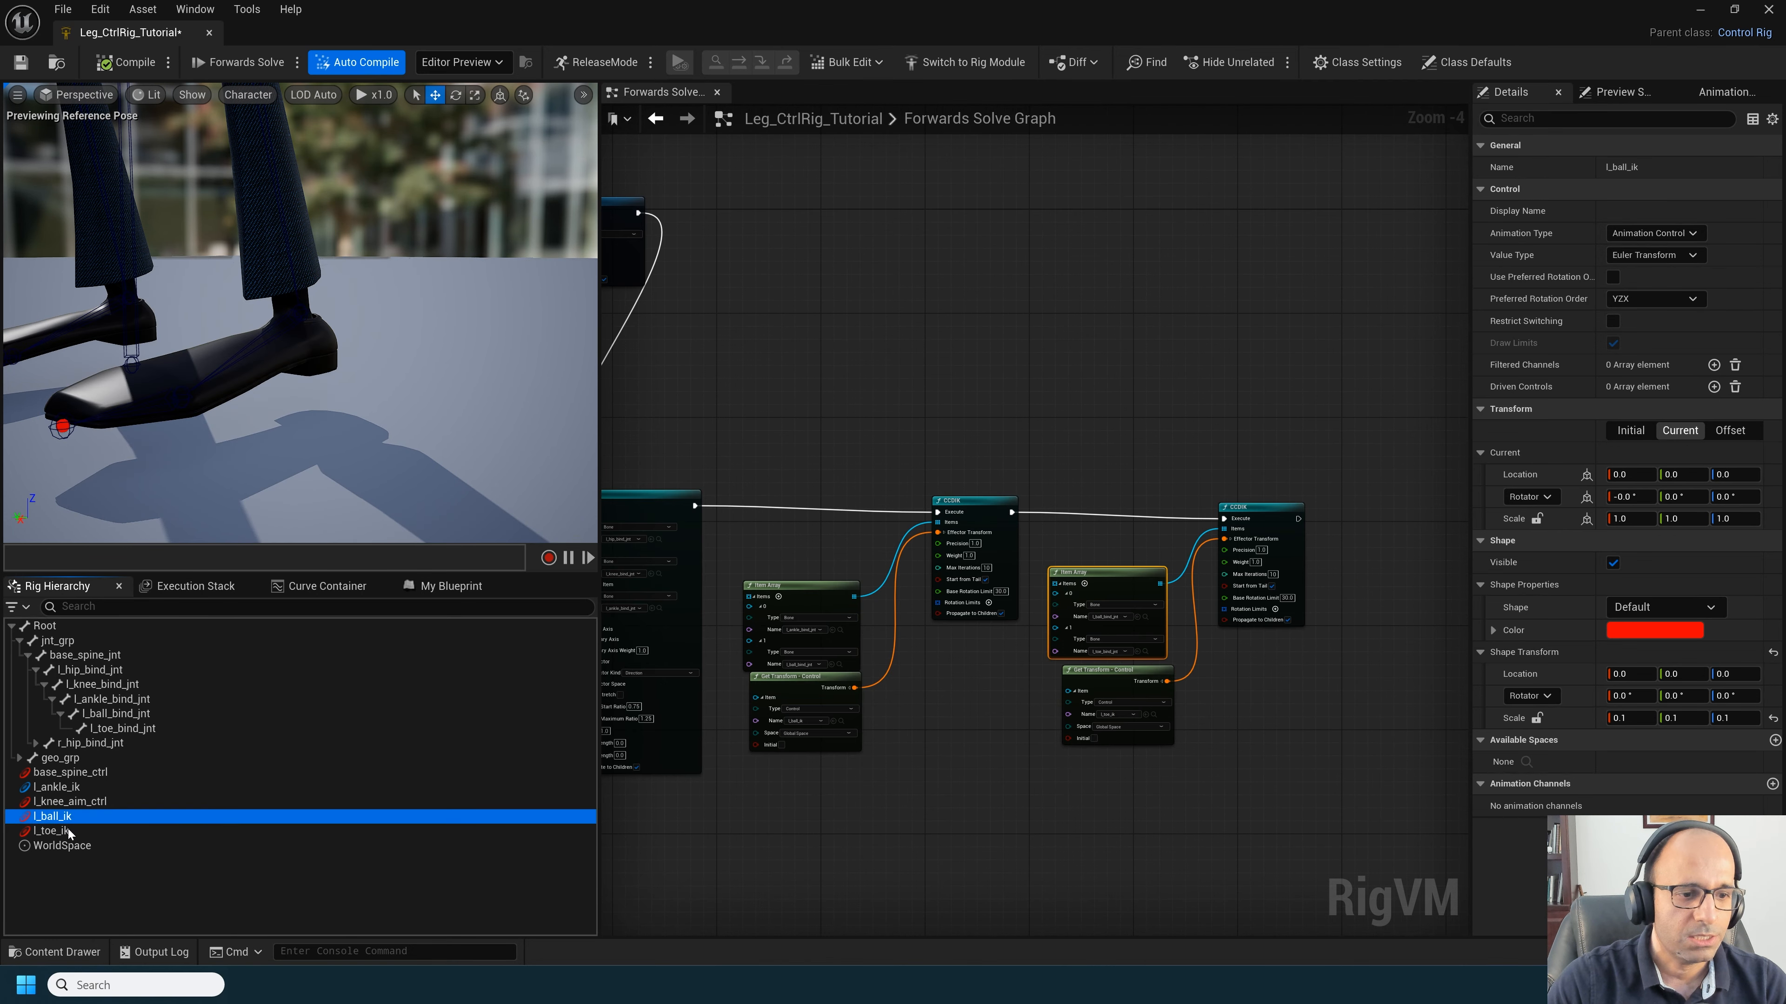
pyautogui.keyDown('ctrl'); pyautogui.click(69, 831); pyautogui.keyUp('ctrl')
pyautogui.keyDown('ctrl'); pyautogui.click(70, 789); pyautogui.keyUp('ctrl')
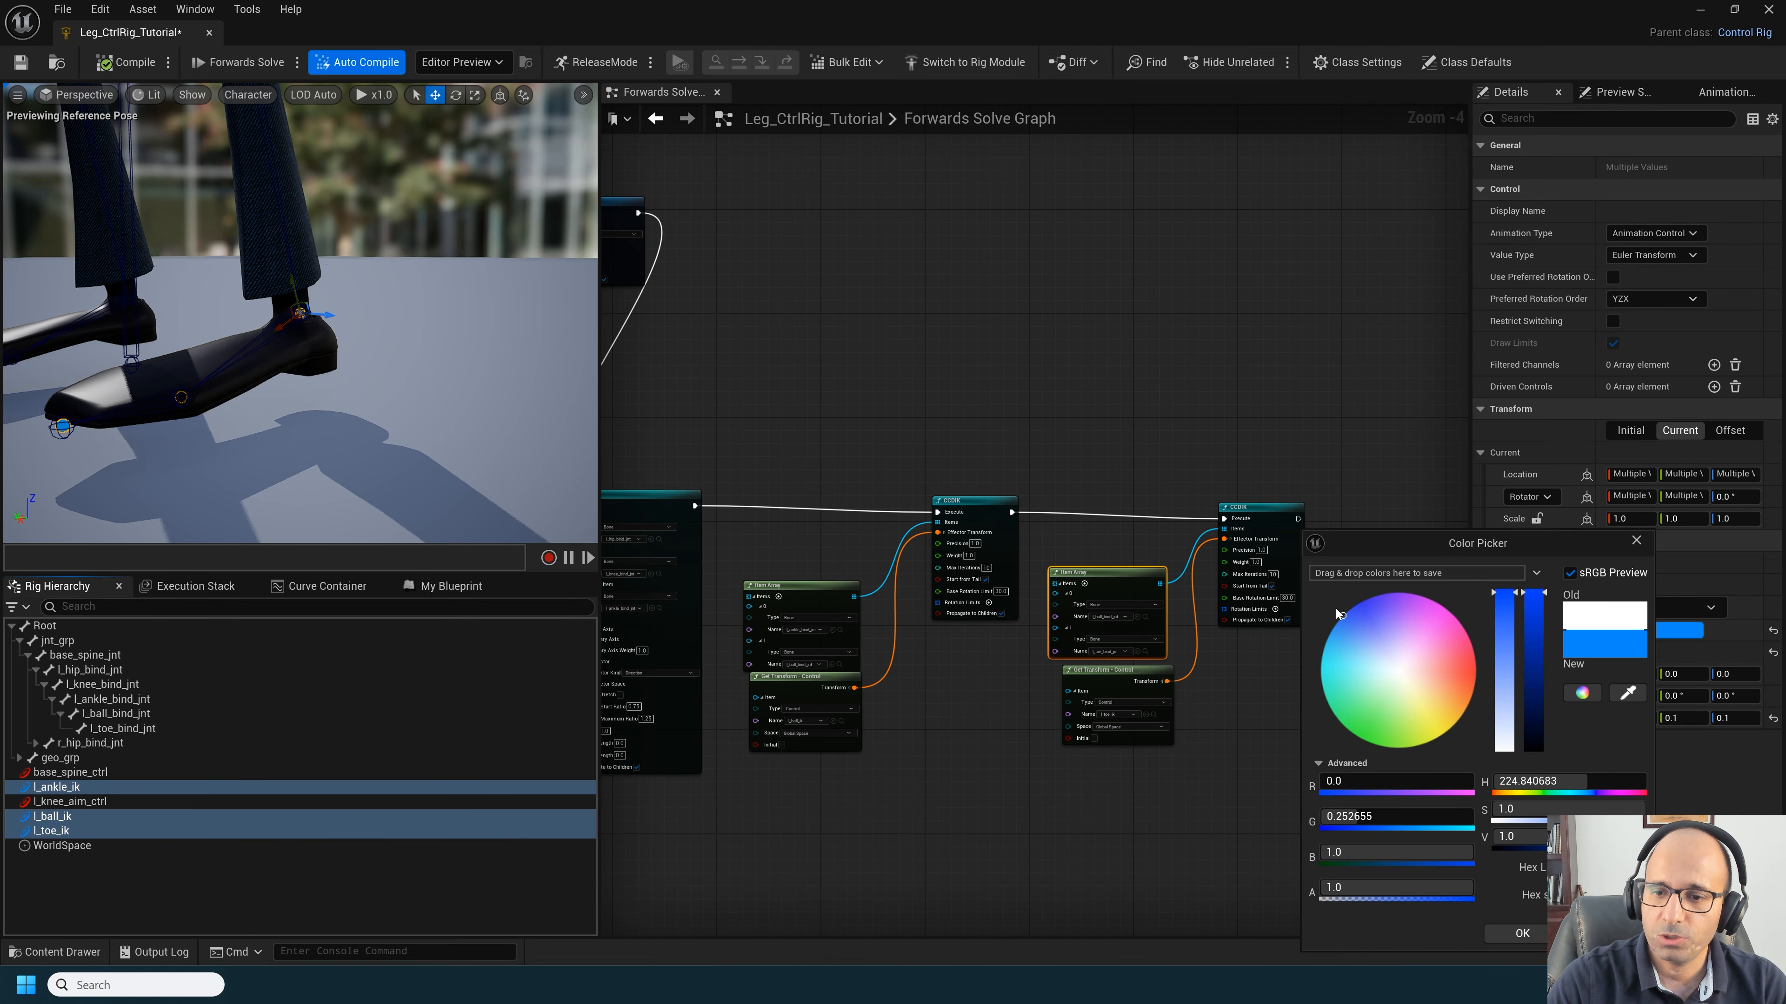
pyautogui.click(1522, 933)
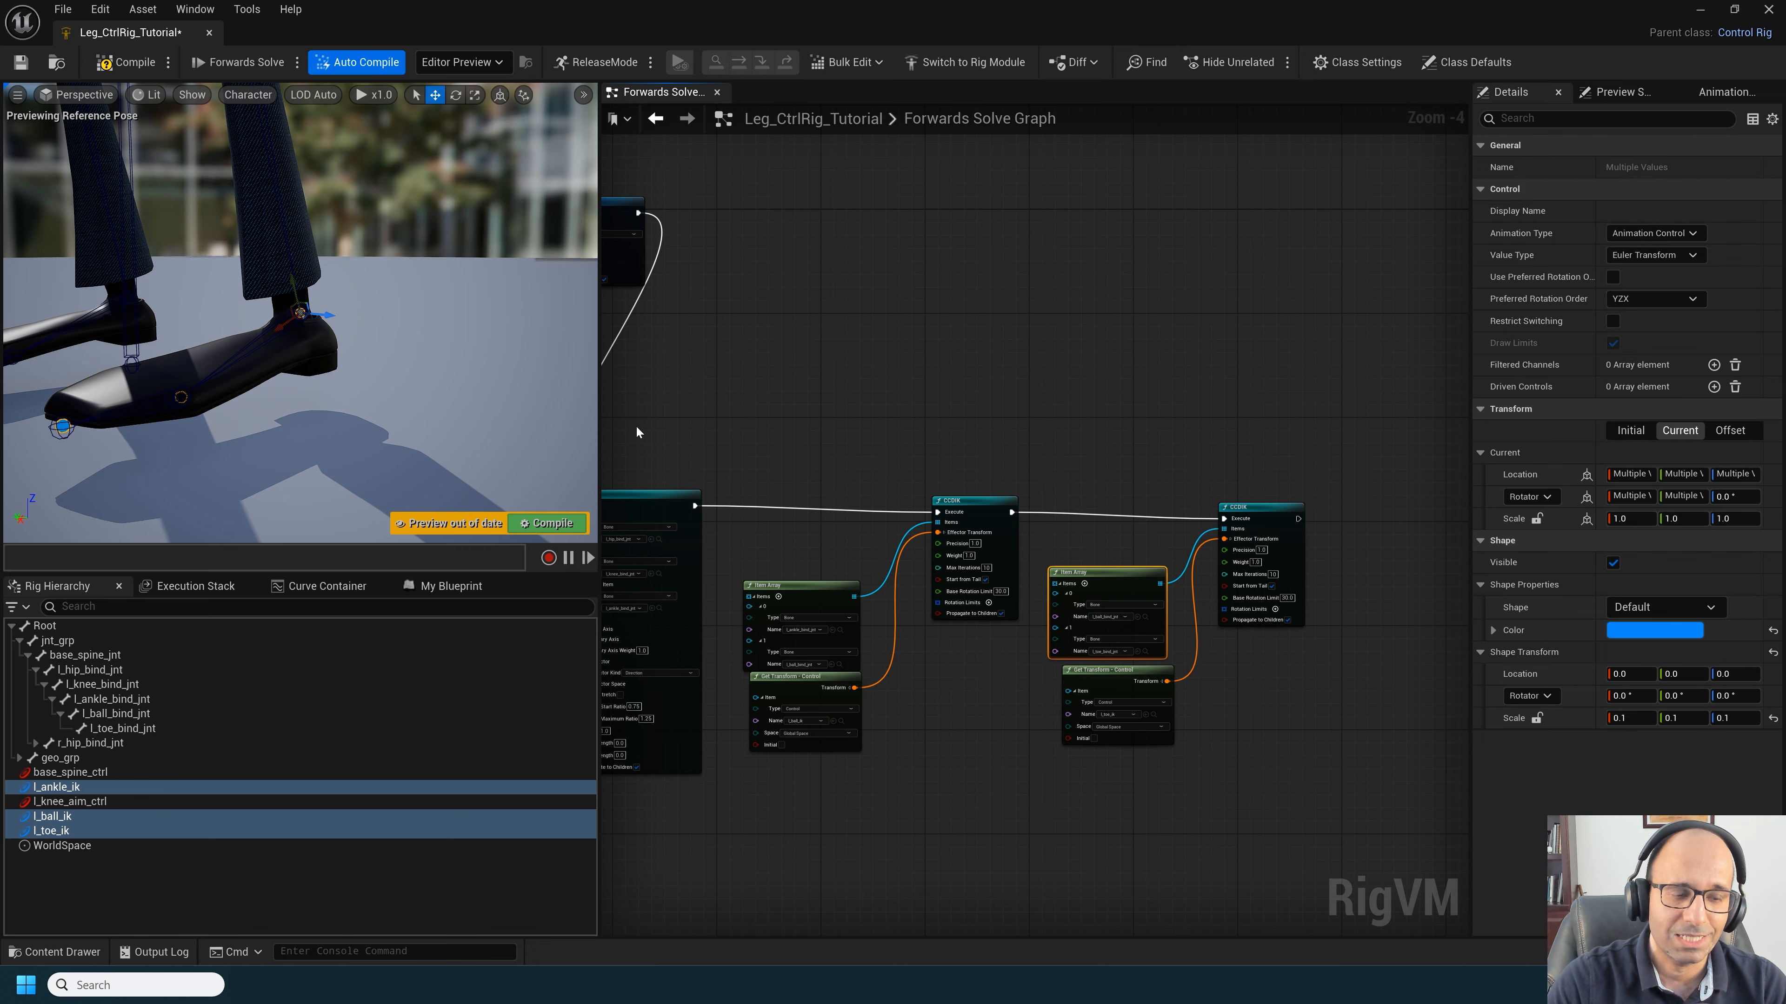
# Step: Create new controls from l_ankle_bind_jnt, l_ball_bind_jnt and l_toe_bind_jnt, and unparent them from one another
pyautogui.click(53, 816)
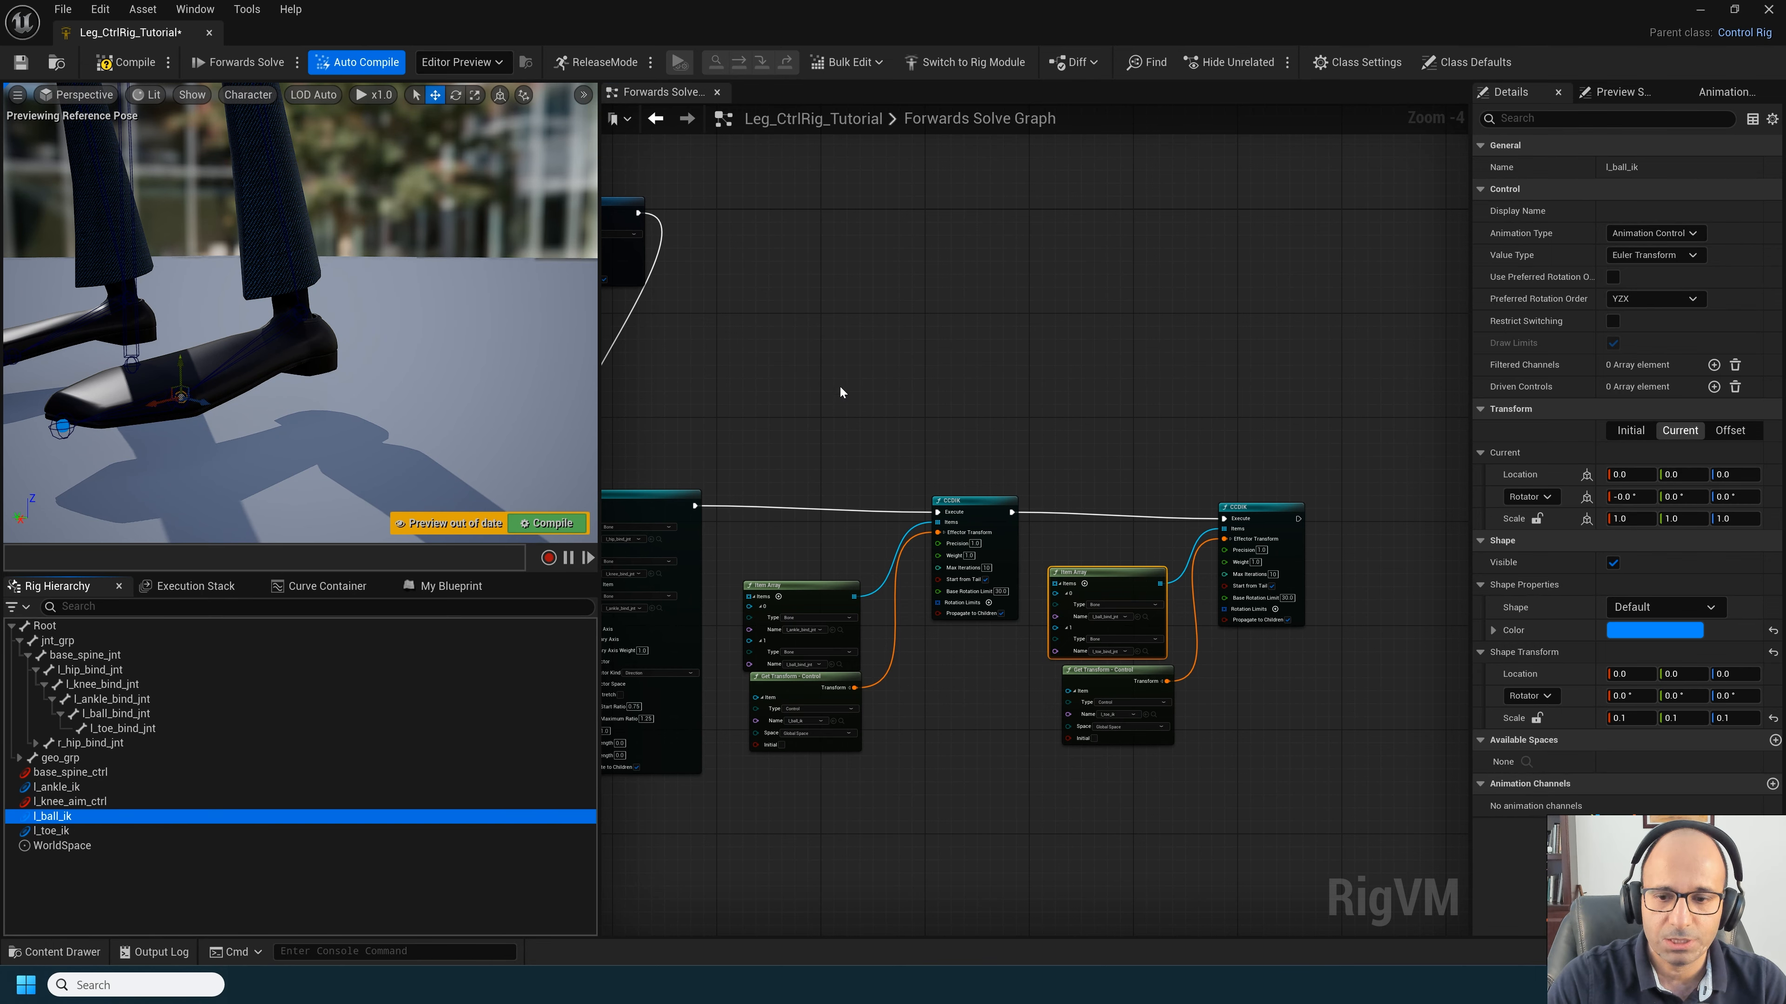
pyautogui.moveTo(841, 386); pyautogui.dragTo(1184, 327, button='right')
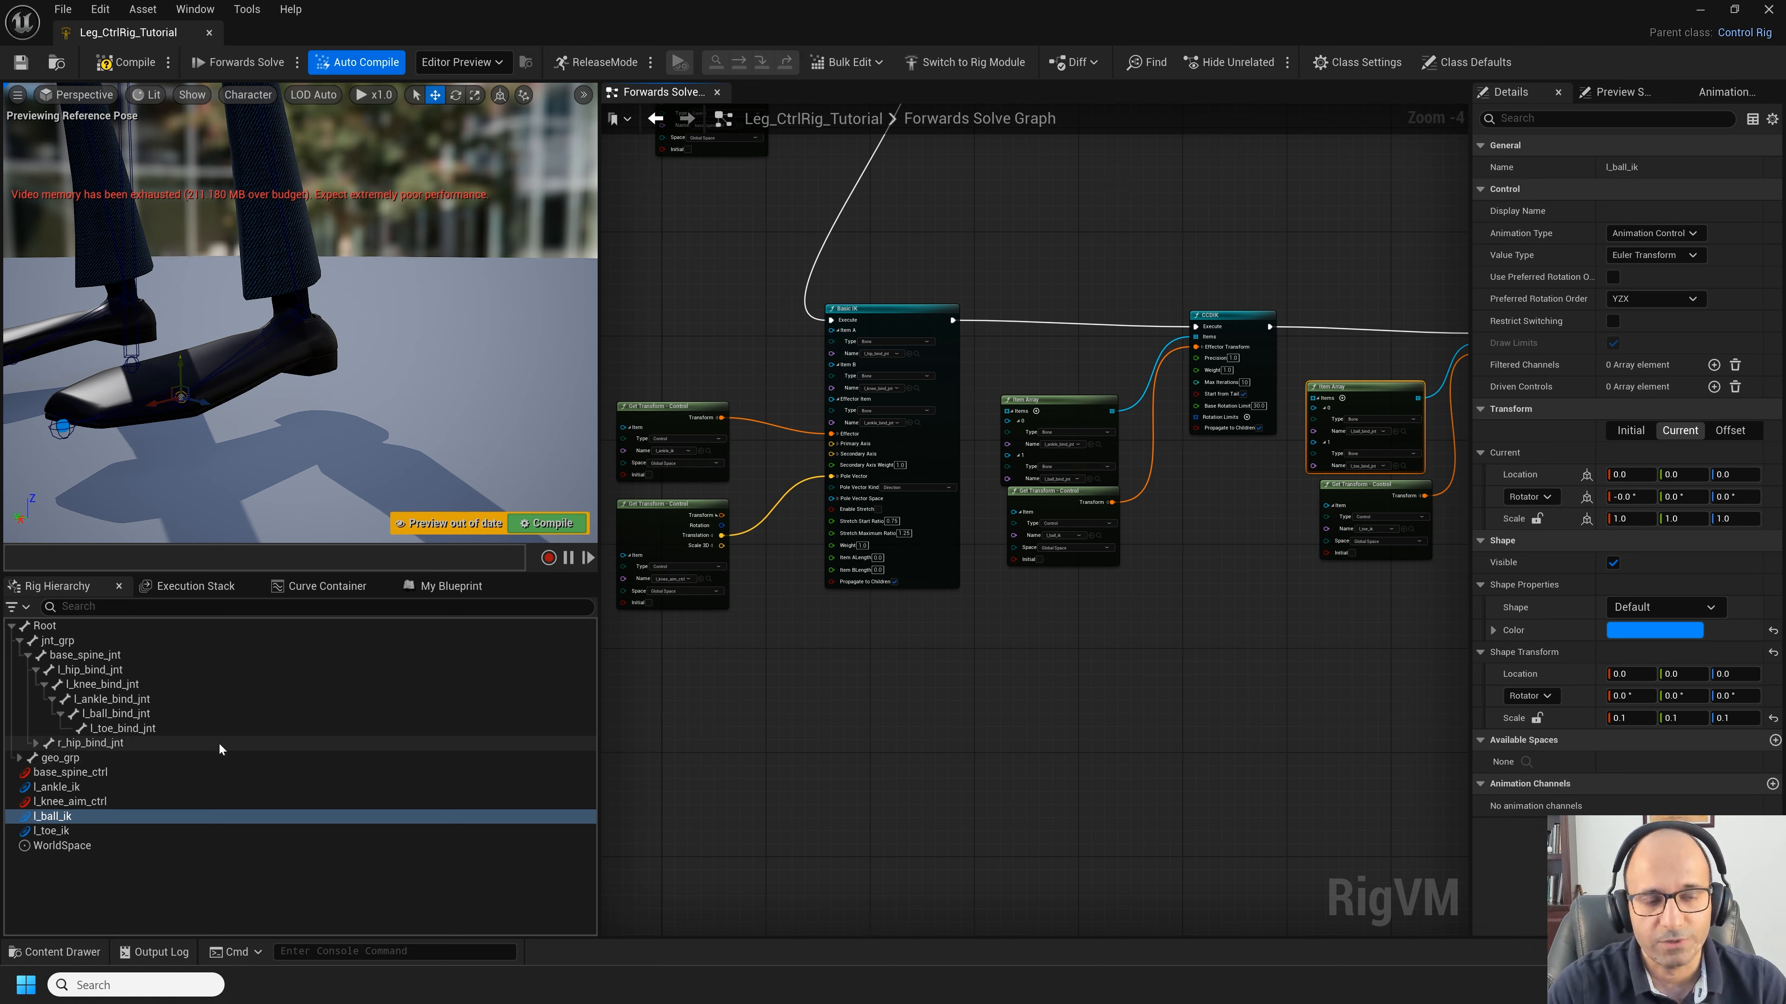
pyautogui.click(119, 701)
pyautogui.keyDown('shift'); pyautogui.click(117, 728); pyautogui.keyUp('shift')
pyautogui.rightClick(118, 730)
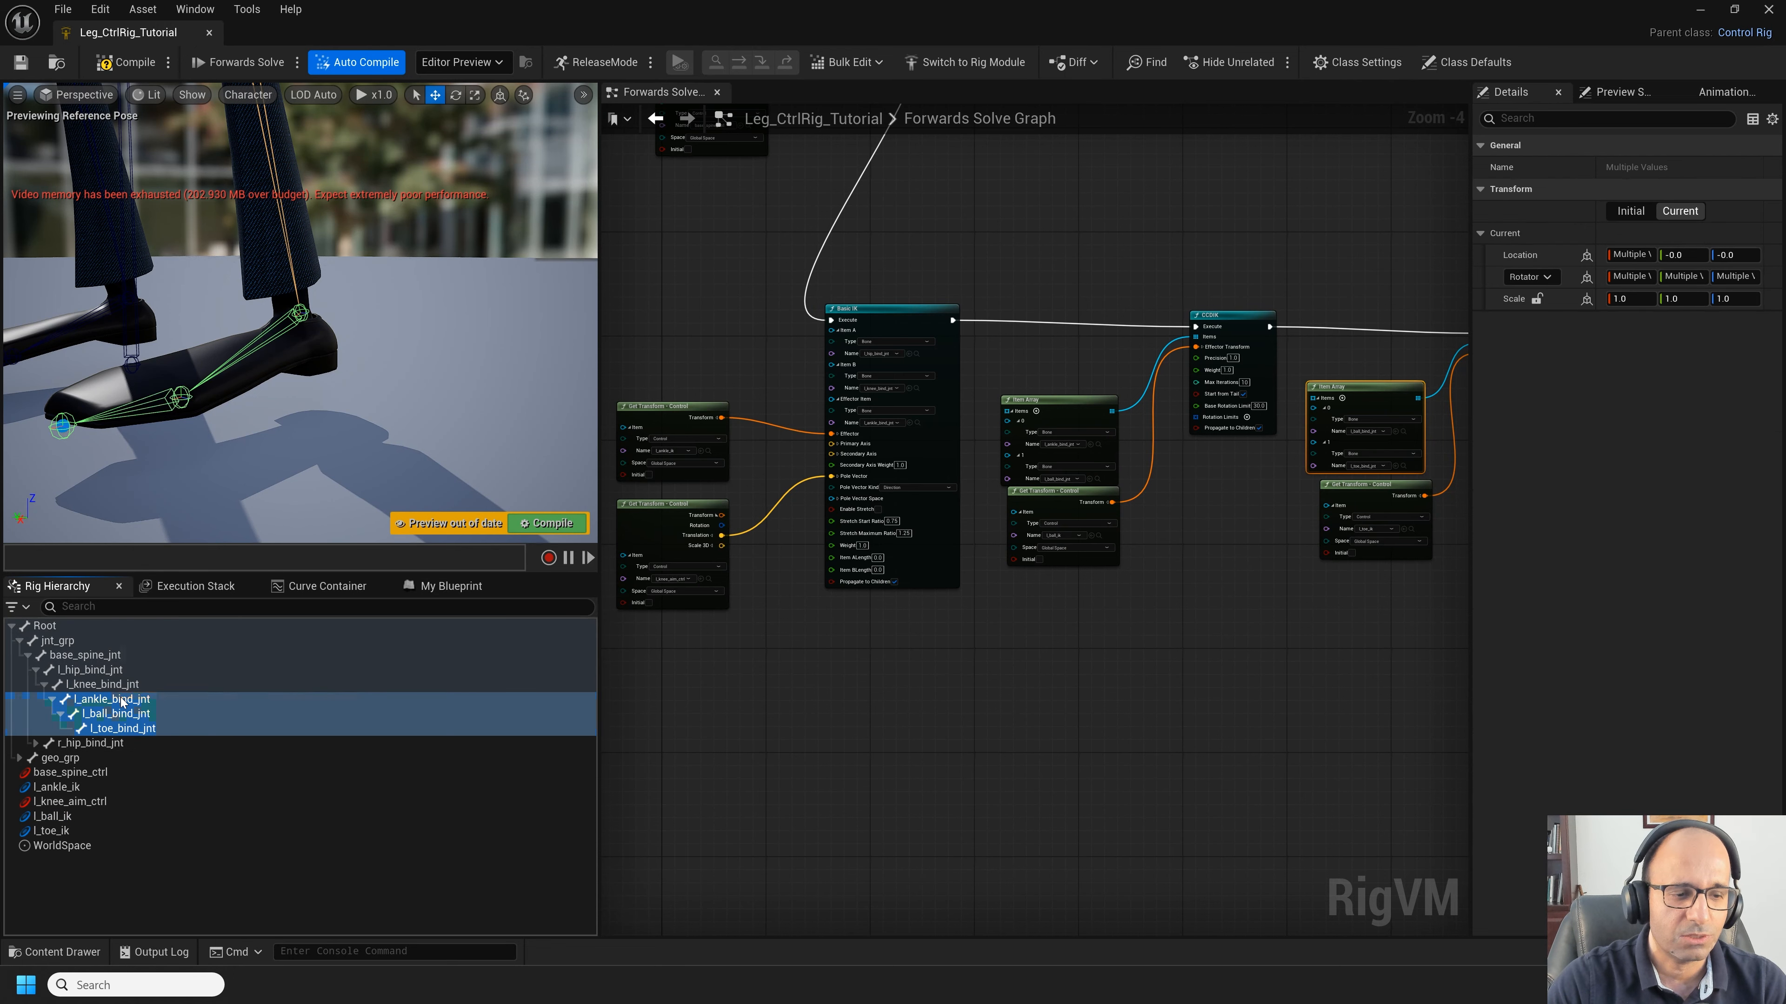
pyautogui.moveTo(272, 281)
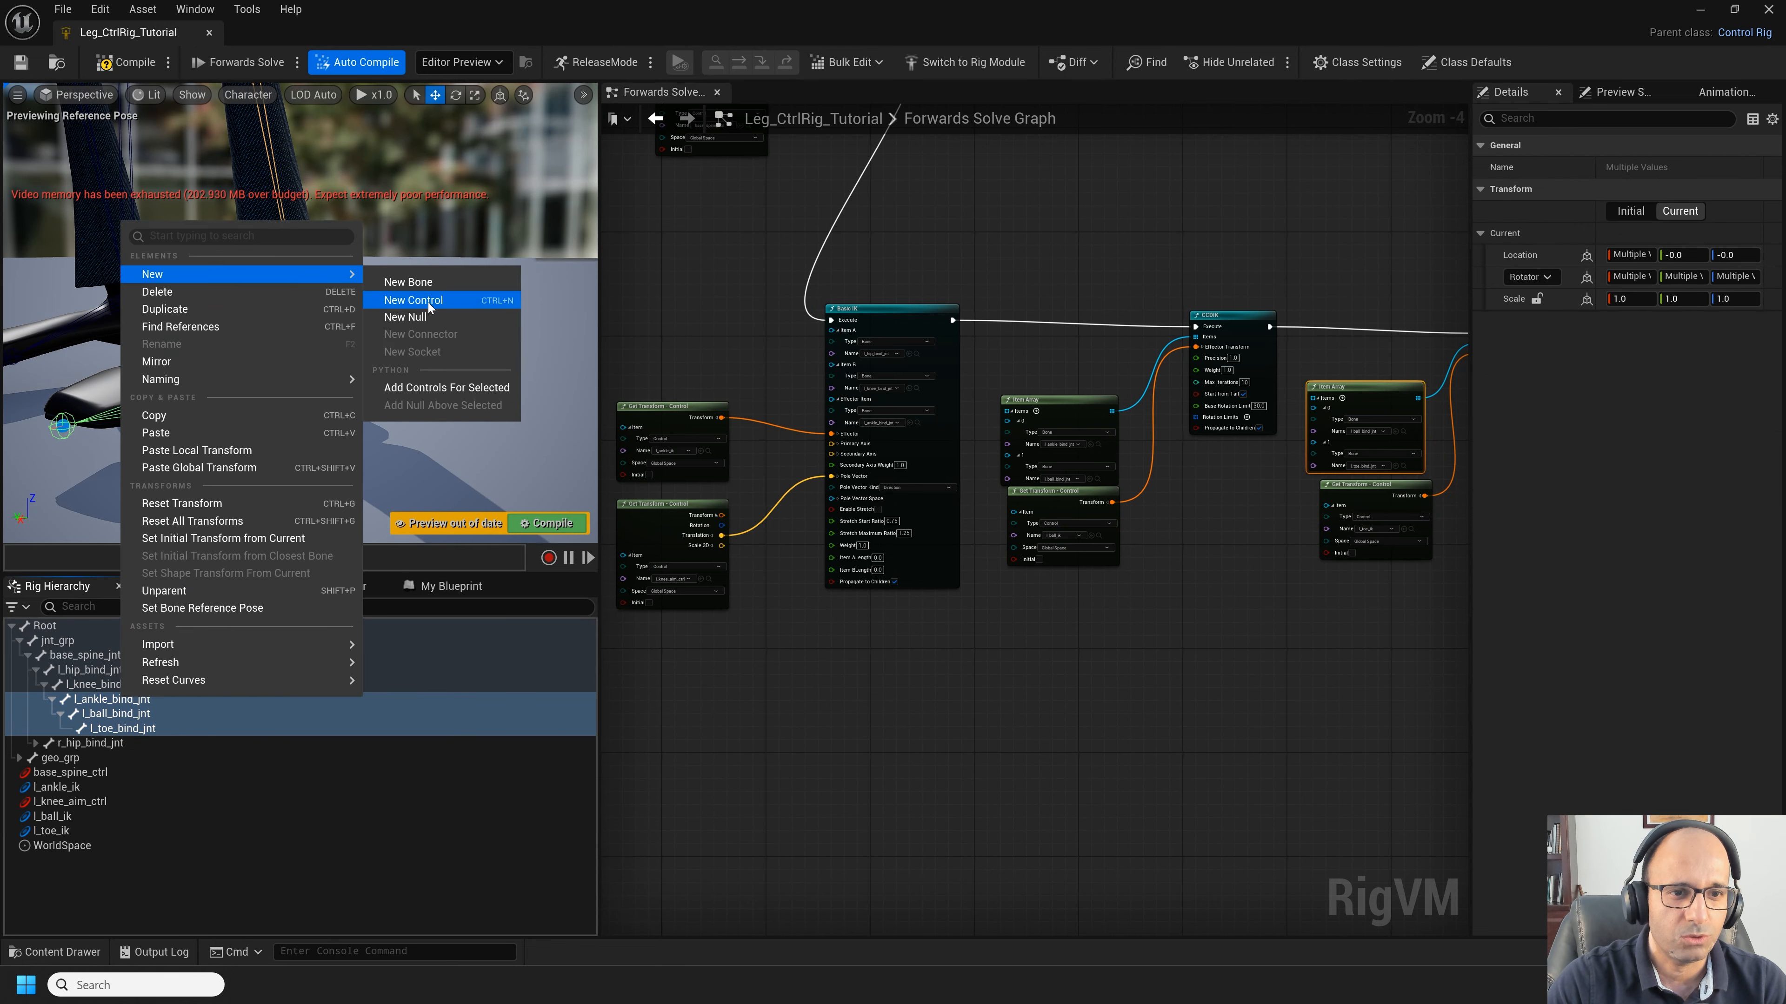
pyautogui.click(414, 299)
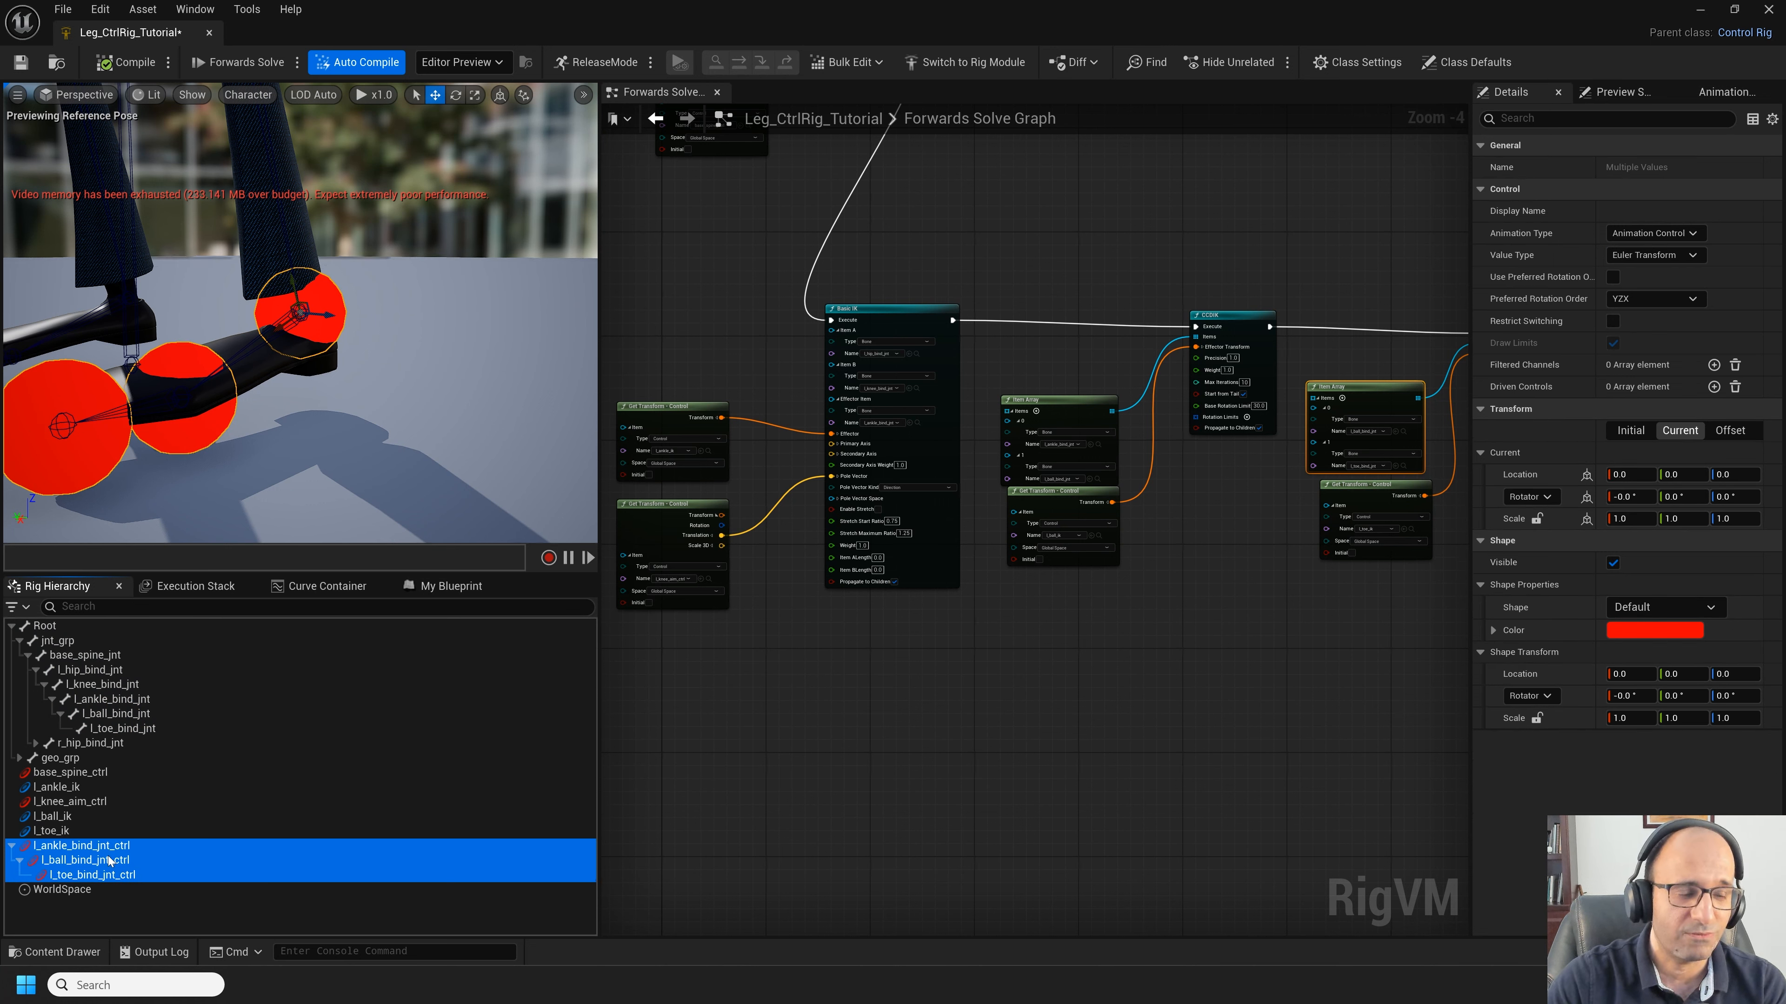
pyautogui.hotkey('shift', 'p')
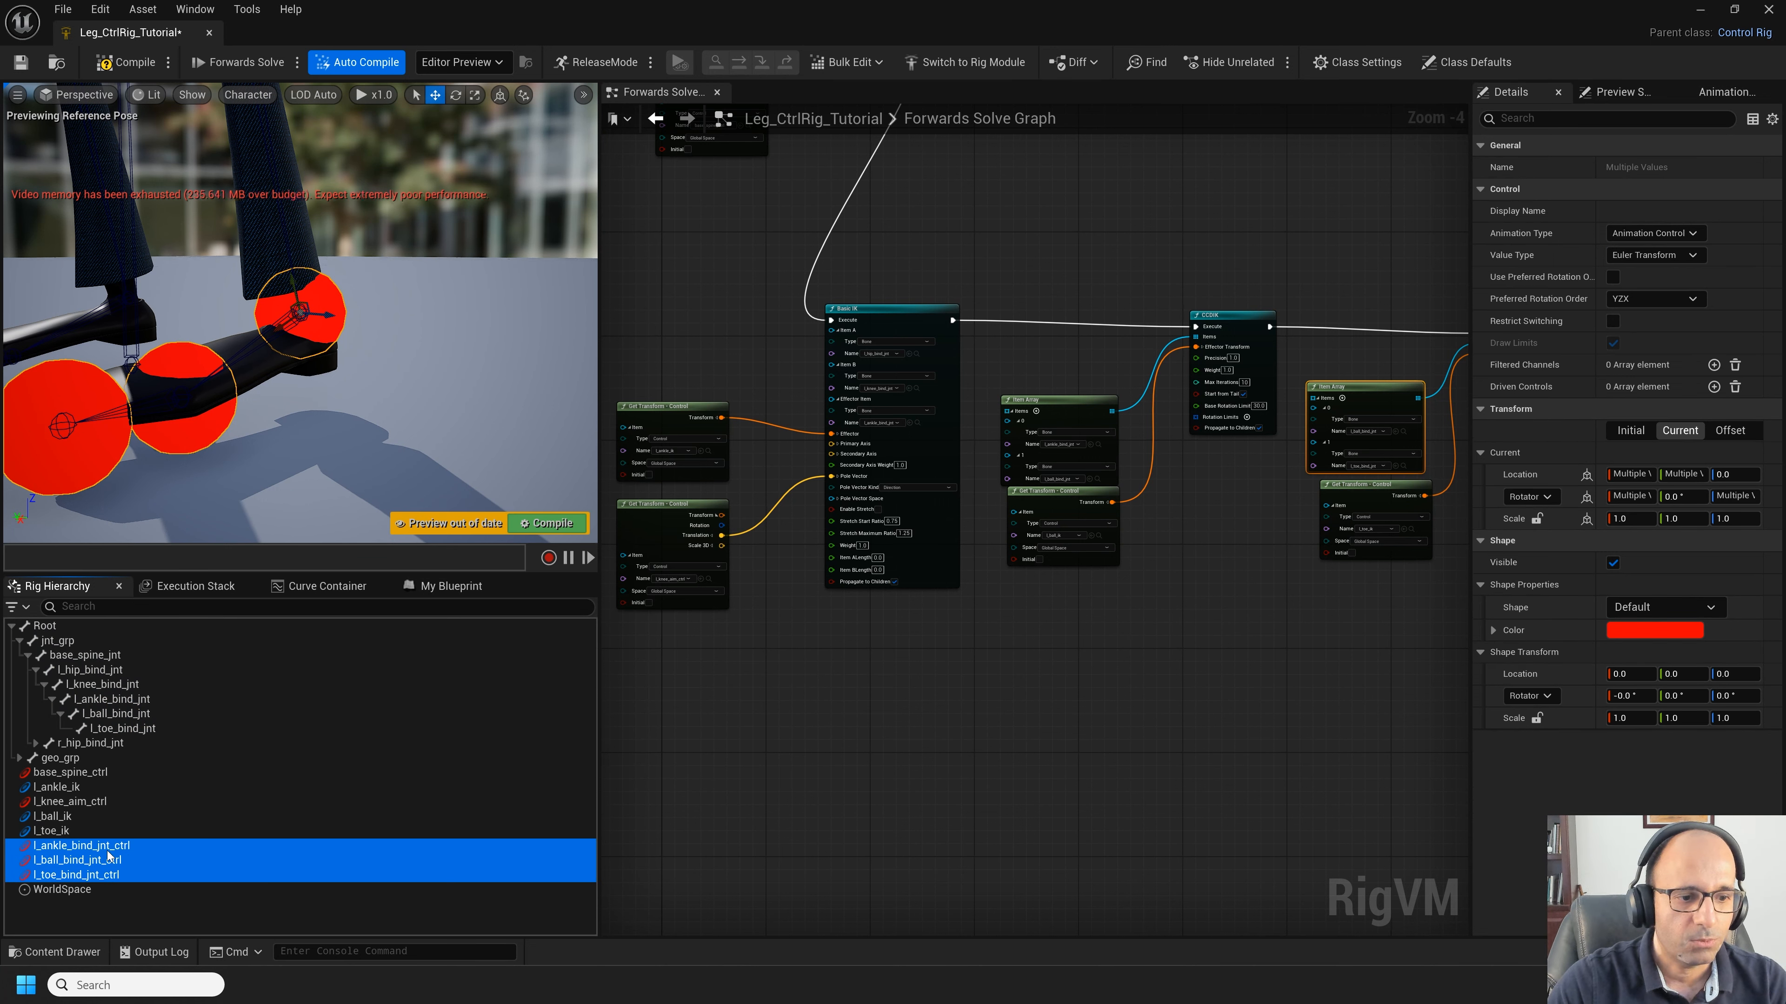
# Step: Lock the shape scale of the new ankle, ball and toe bind joint controls and set it uniformly to 0.1
pyautogui.click(1537, 718)
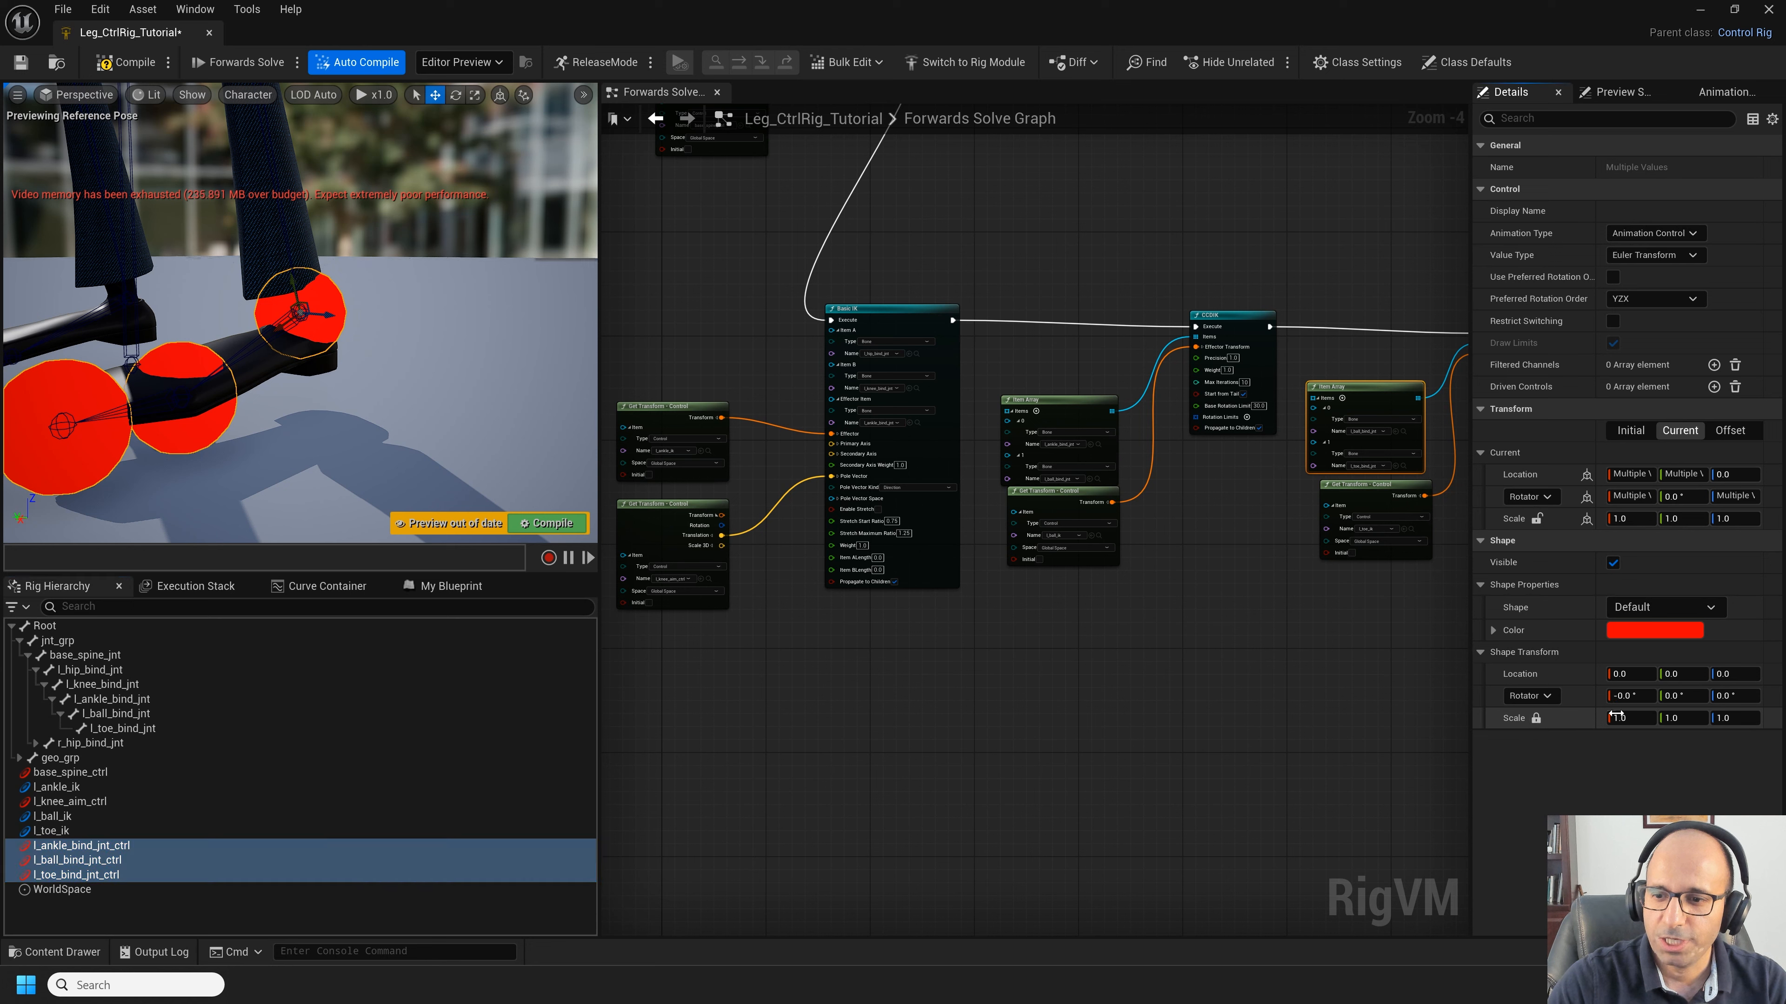
pyautogui.write('0.1')
pyautogui.press('Return')
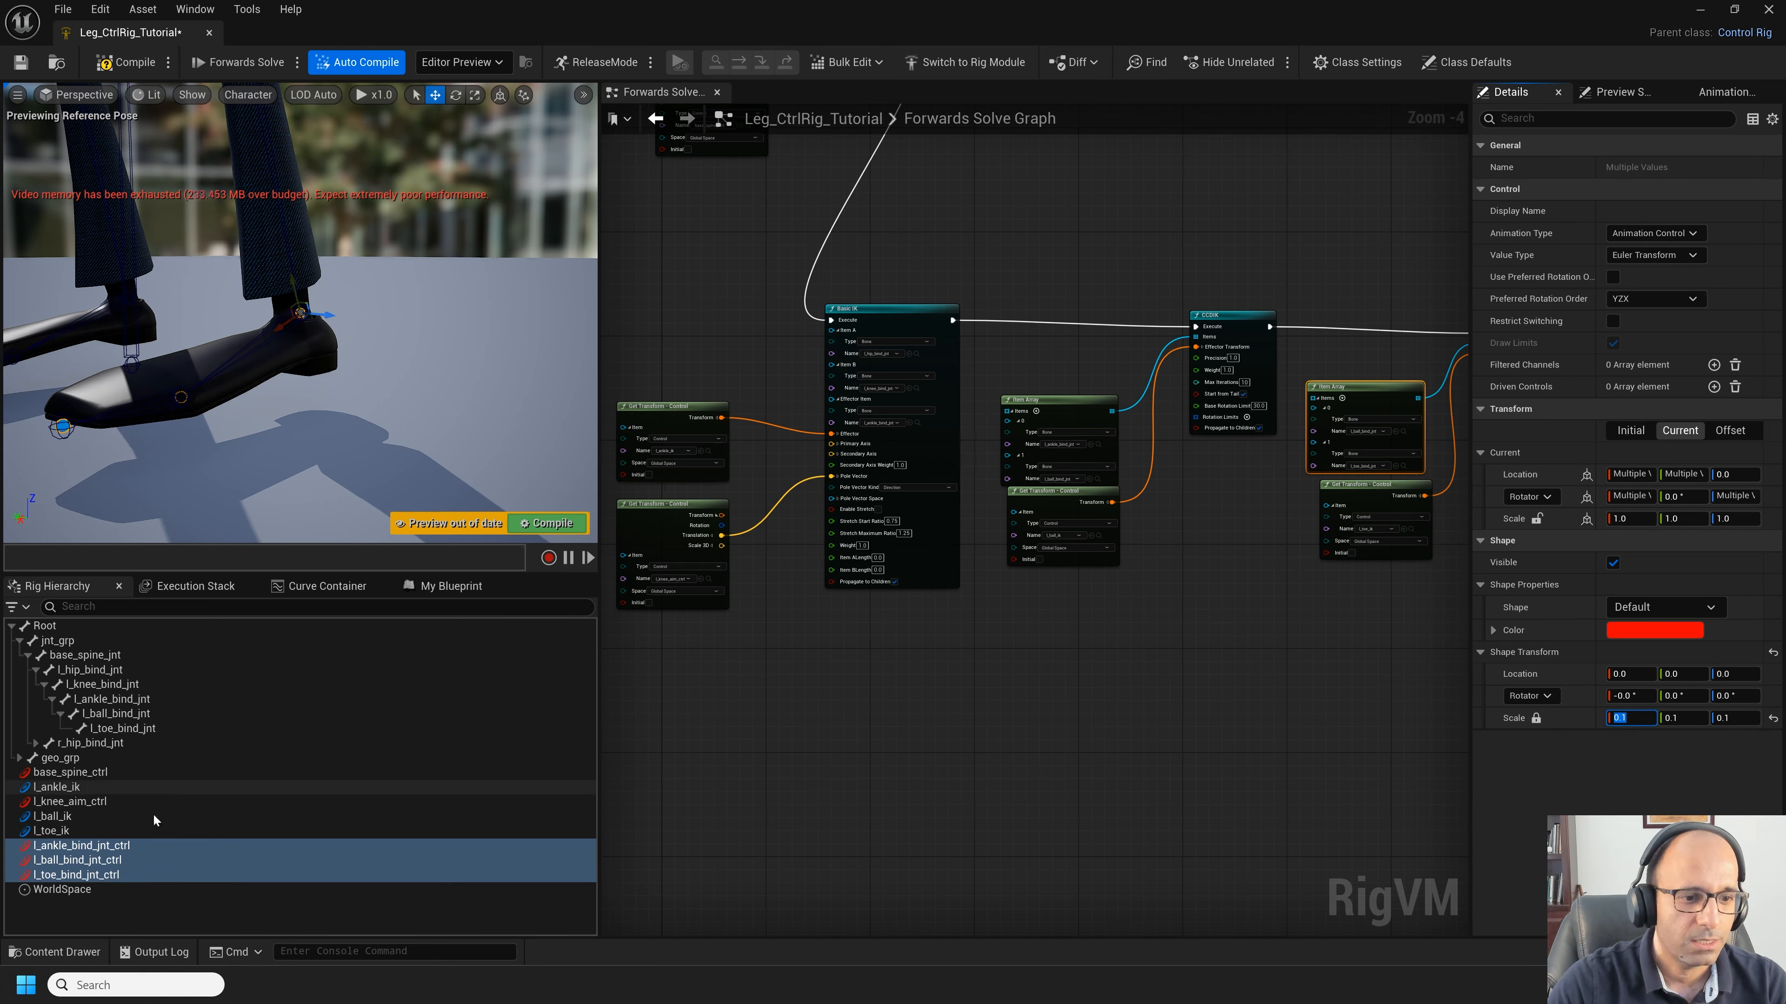
# Step: Rename the l_ankle_bind_jnt_ctrl control to l_rev_ankle
pyautogui.click(106, 849)
pyautogui.click(106, 849)
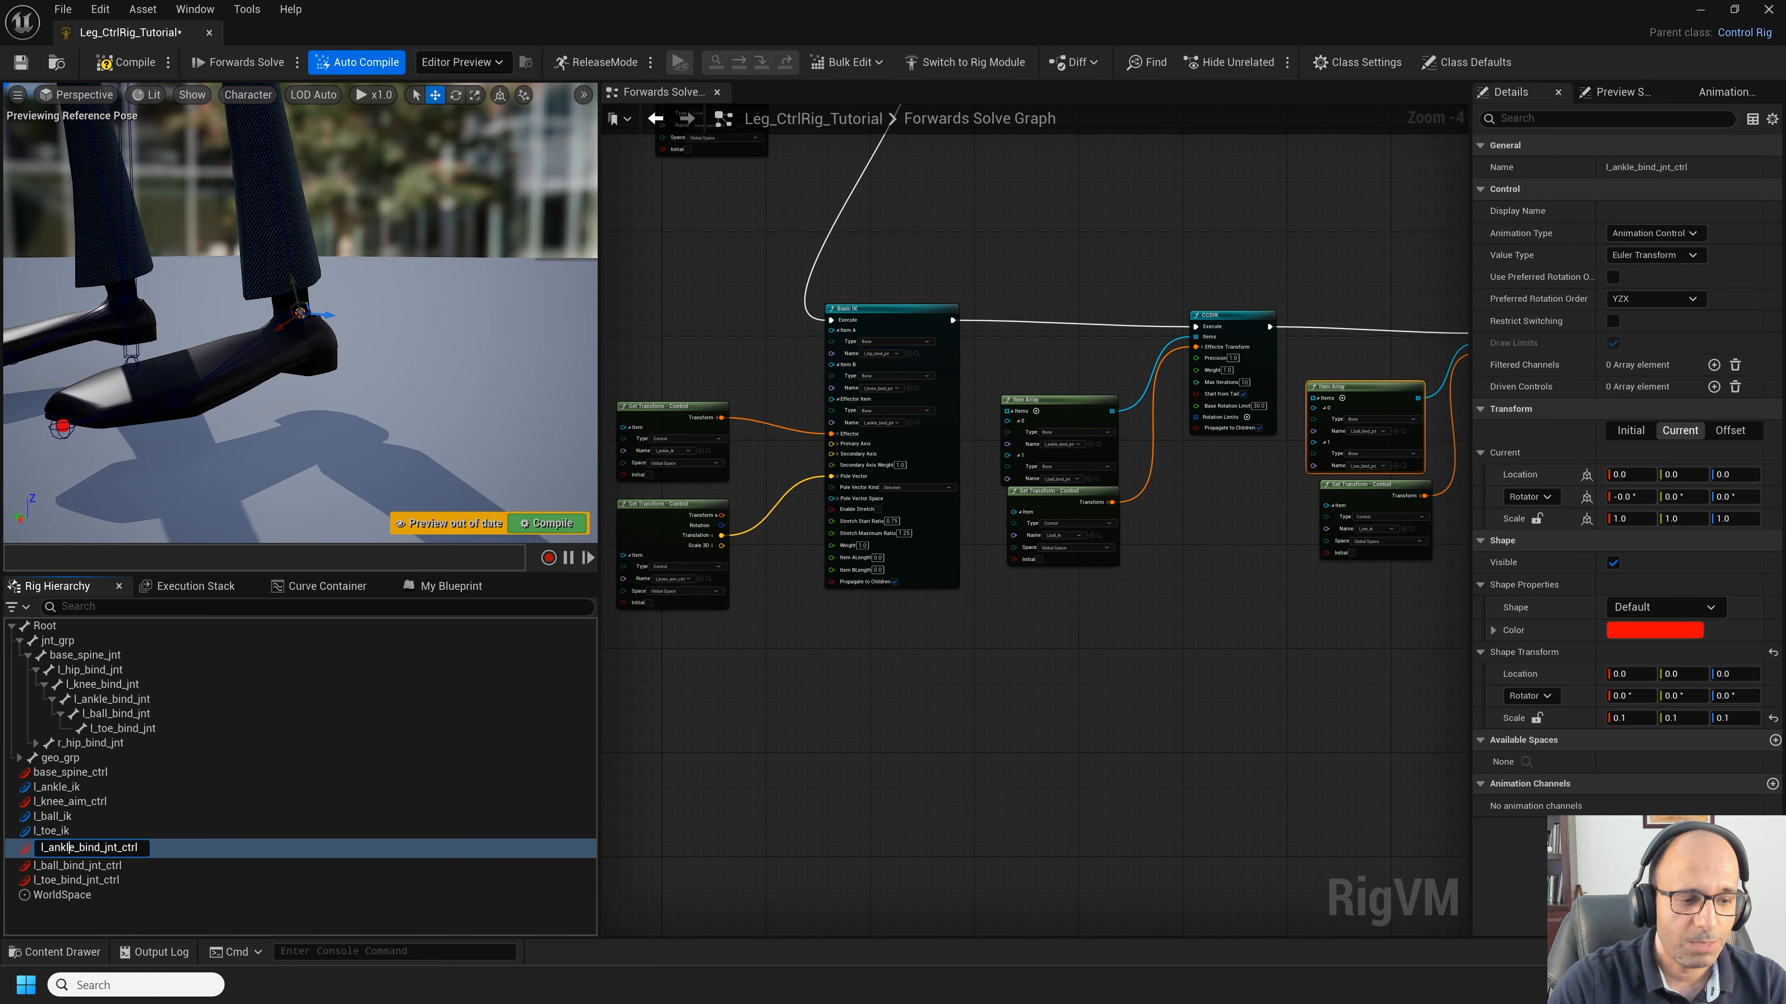
pyautogui.click(49, 848)
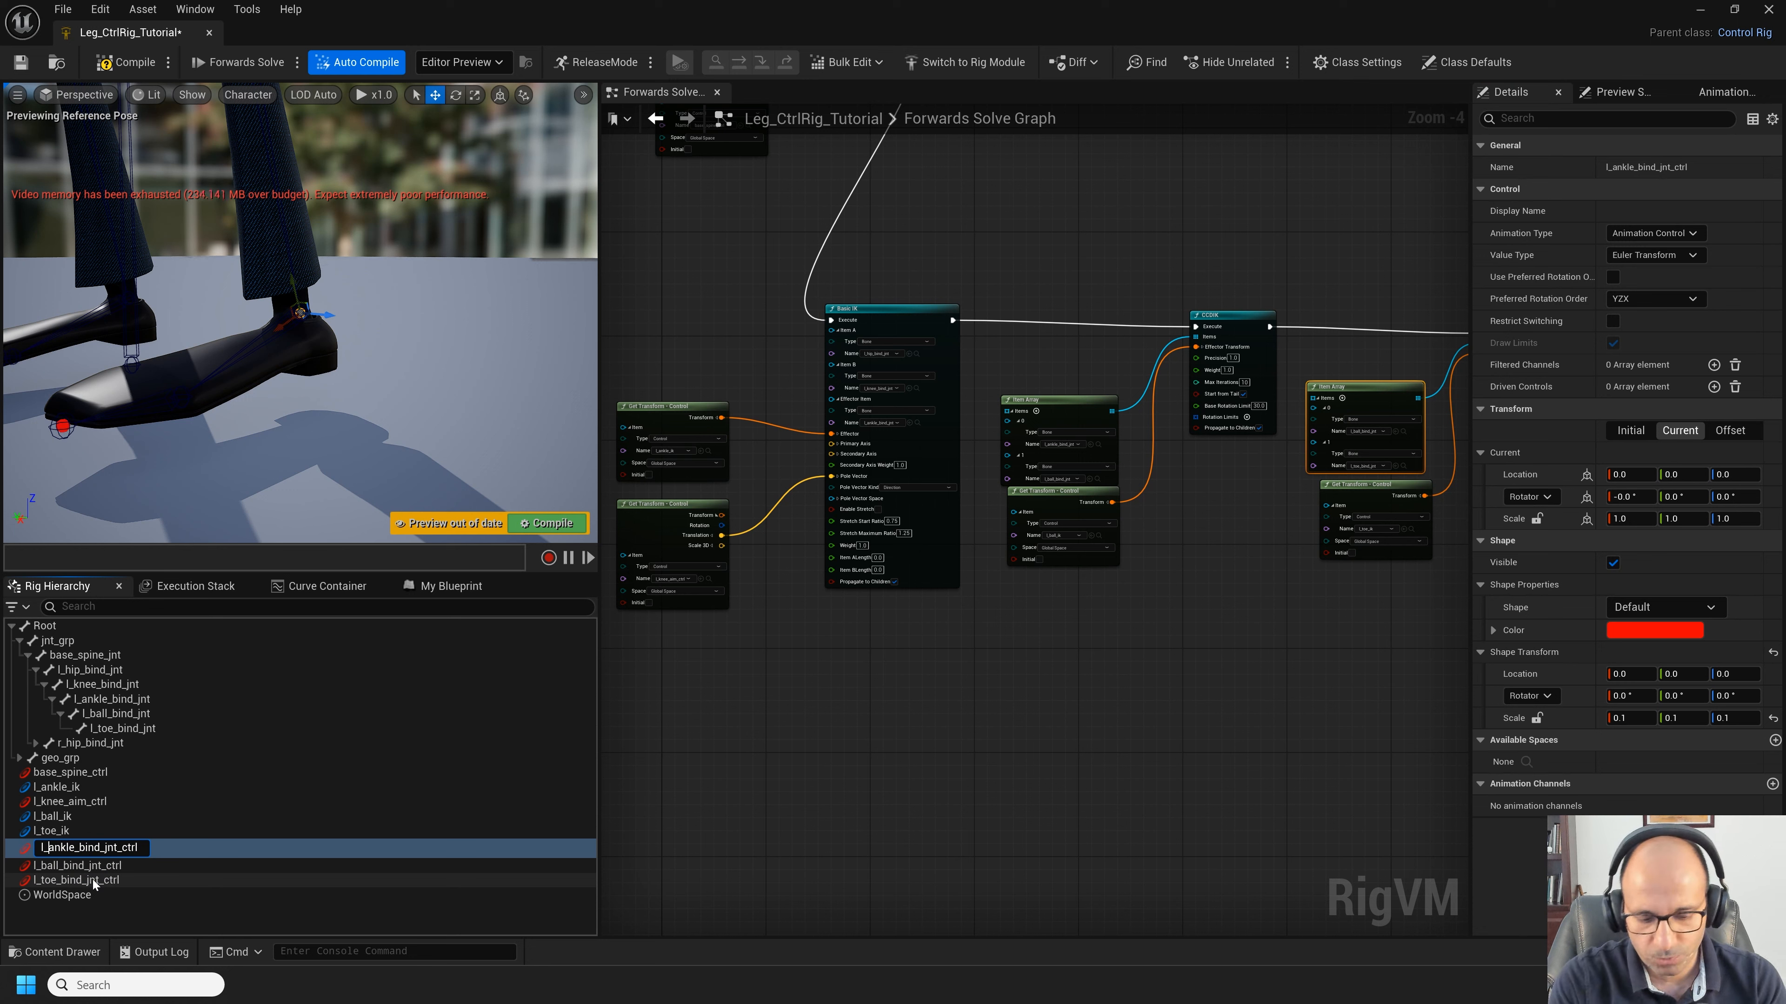
pyautogui.write('rev_')
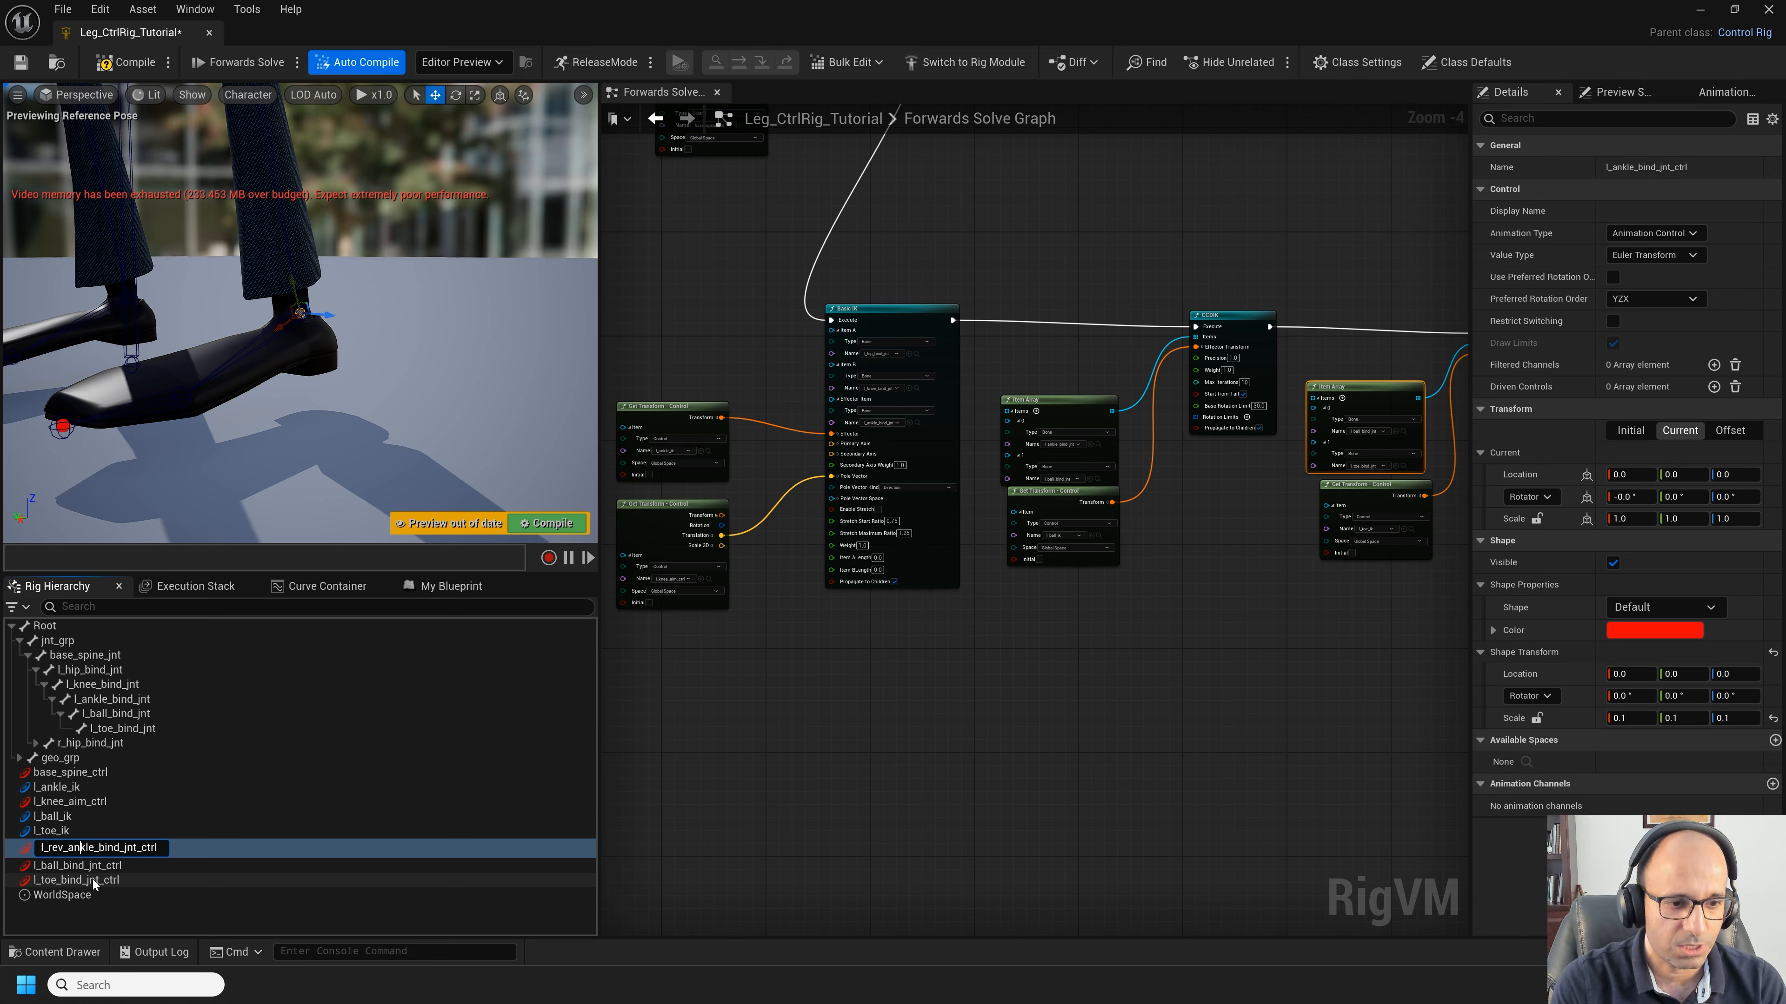
pyautogui.hotkey('shift', 'End')
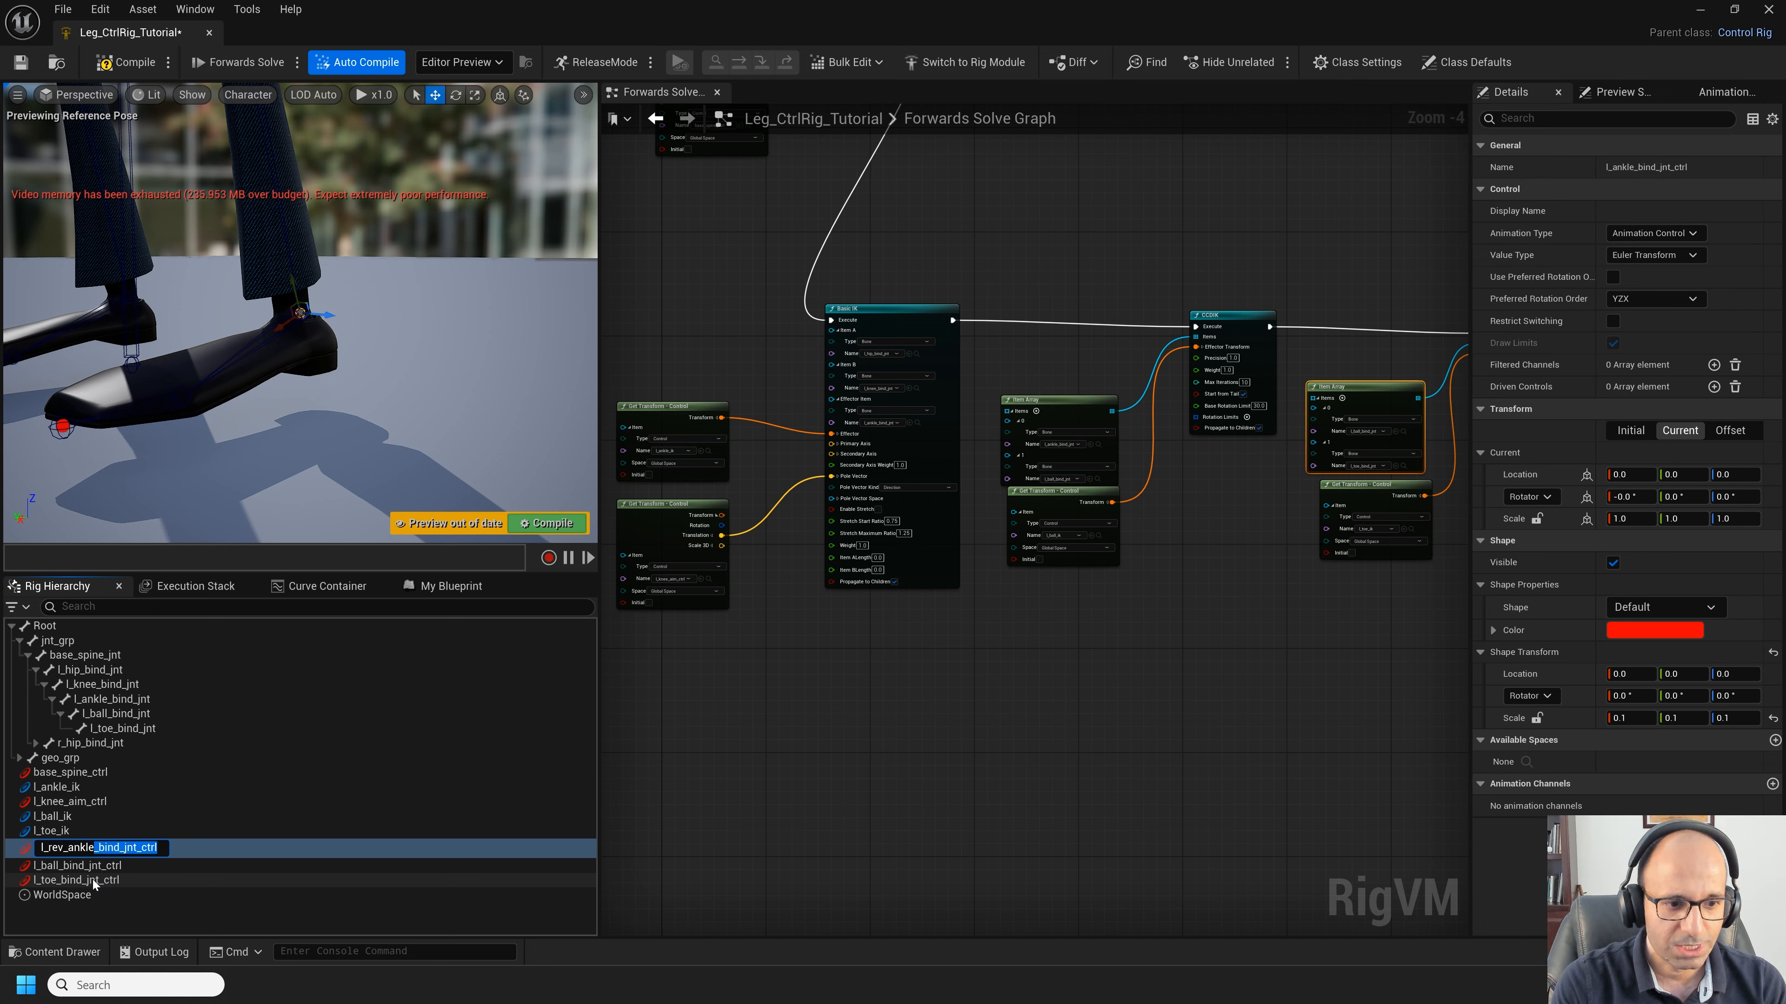
pyautogui.press('Return')
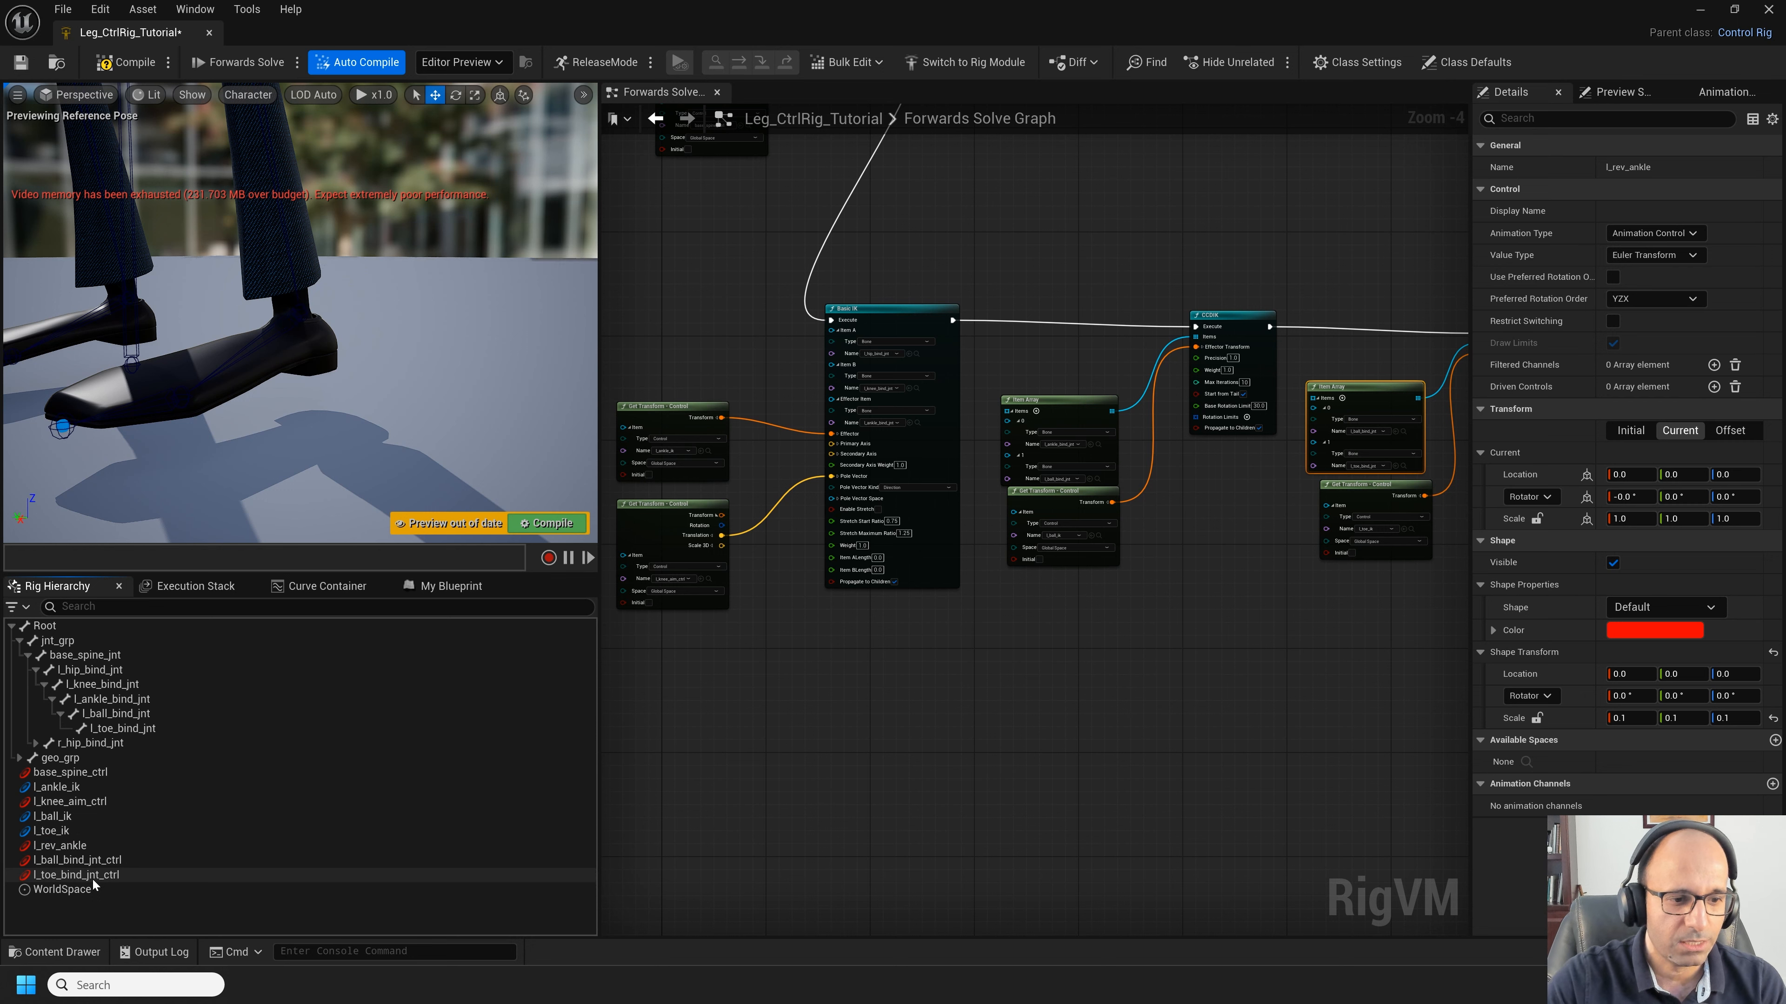
# Step: Rename the l_ball_bind_jnt_ctrl control to l_rev_ball
pyautogui.click(90, 864)
pyautogui.press('F2')
pyautogui.press('Home')
pyautogui.press('Right')
pyautogui.press('Right')
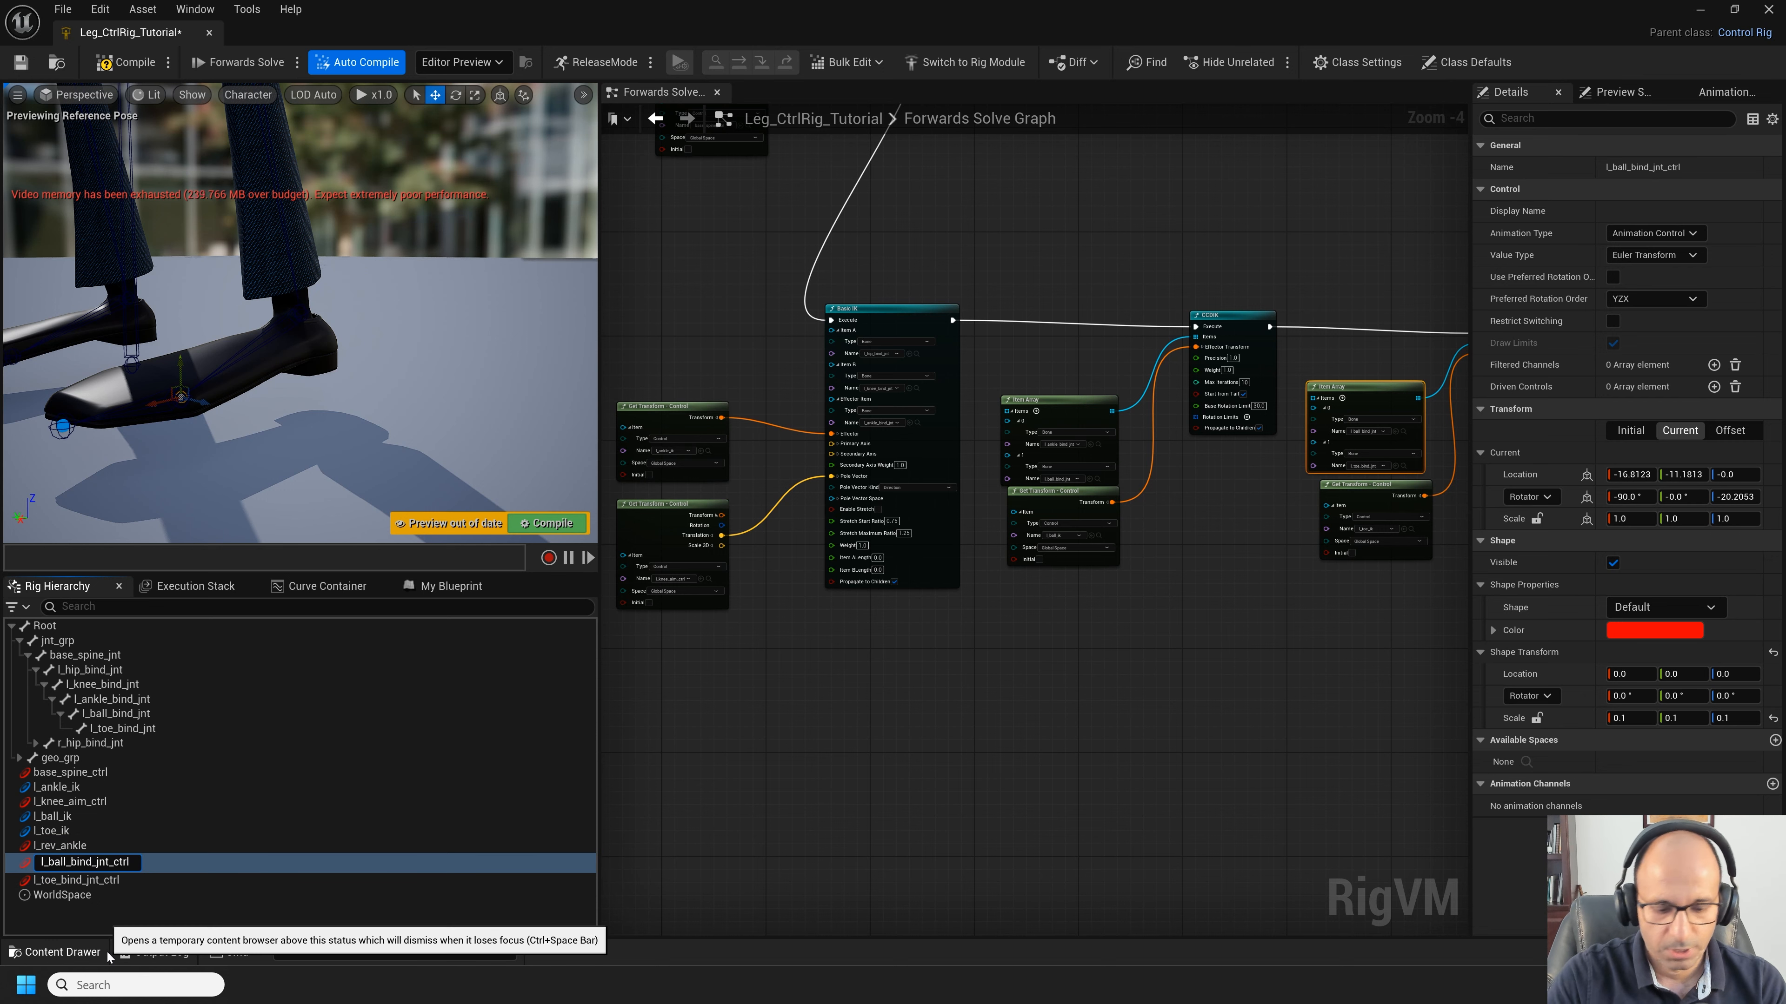
pyautogui.write('rev_')
pyautogui.hotkey('shift', 'End')
pyautogui.press('BackSpace')
pyautogui.press('Return')
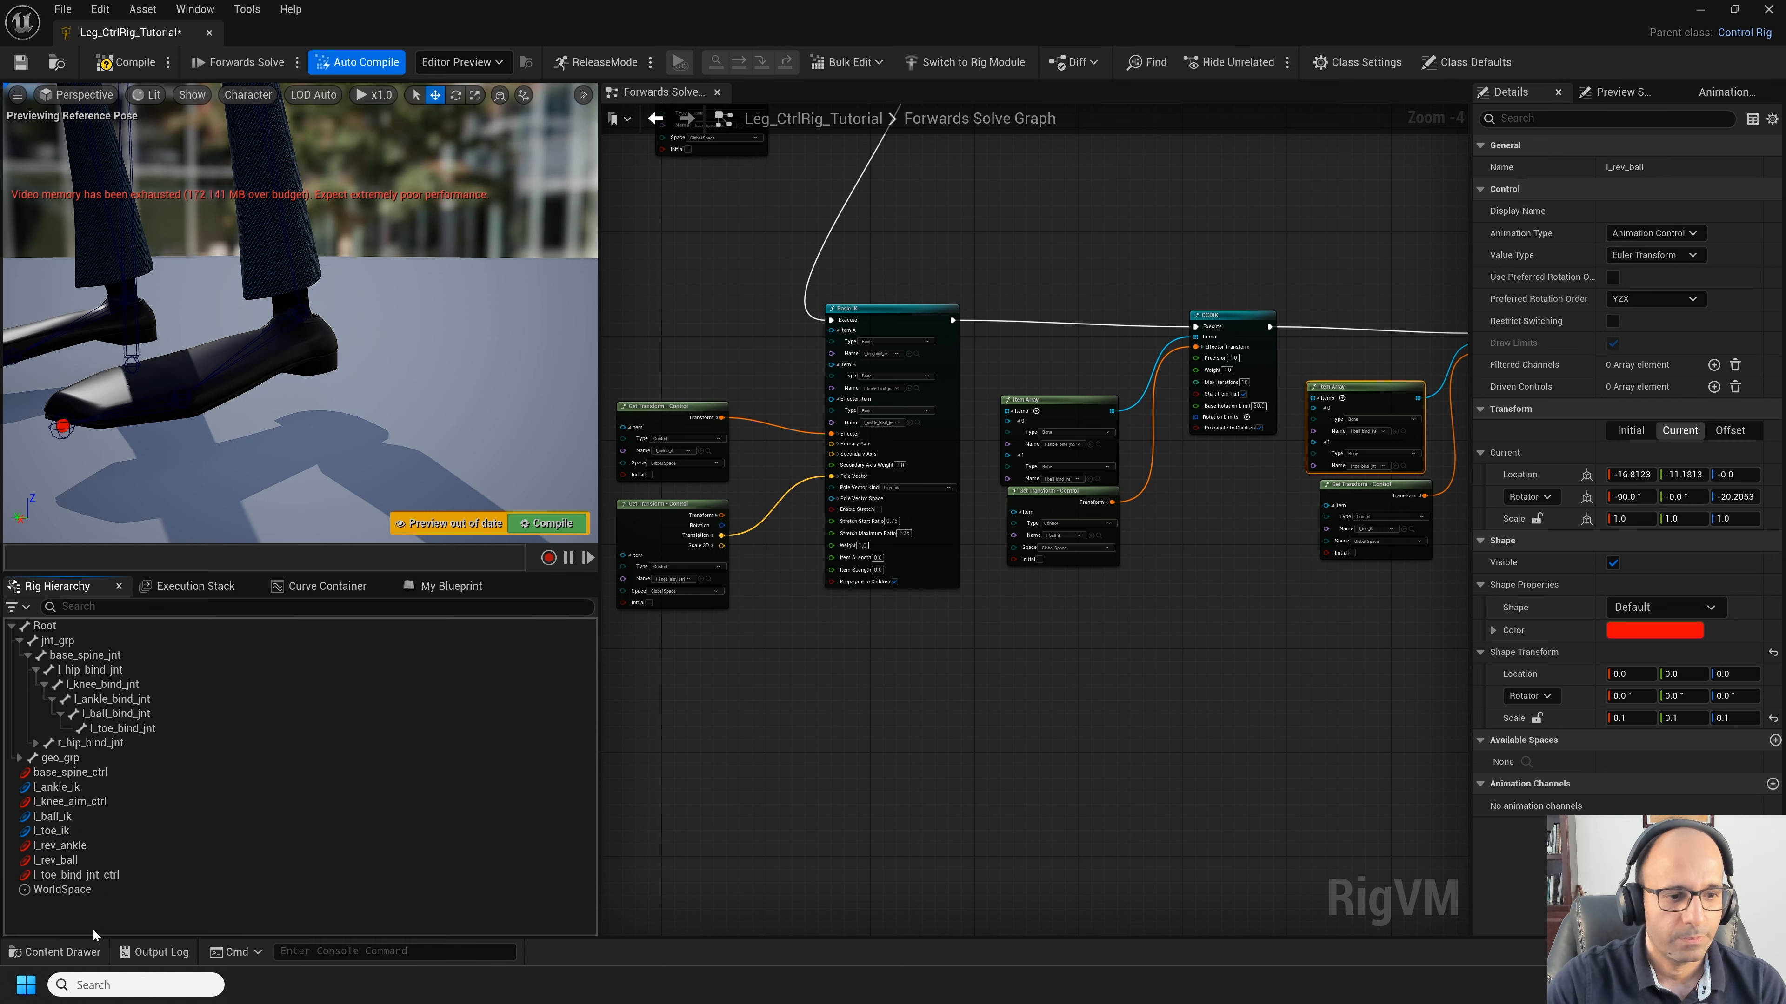
# Step: Rename the l_toe_bind_jnt_ctrl control to l_rev_toe
pyautogui.press('Down')
pyautogui.press('F2')
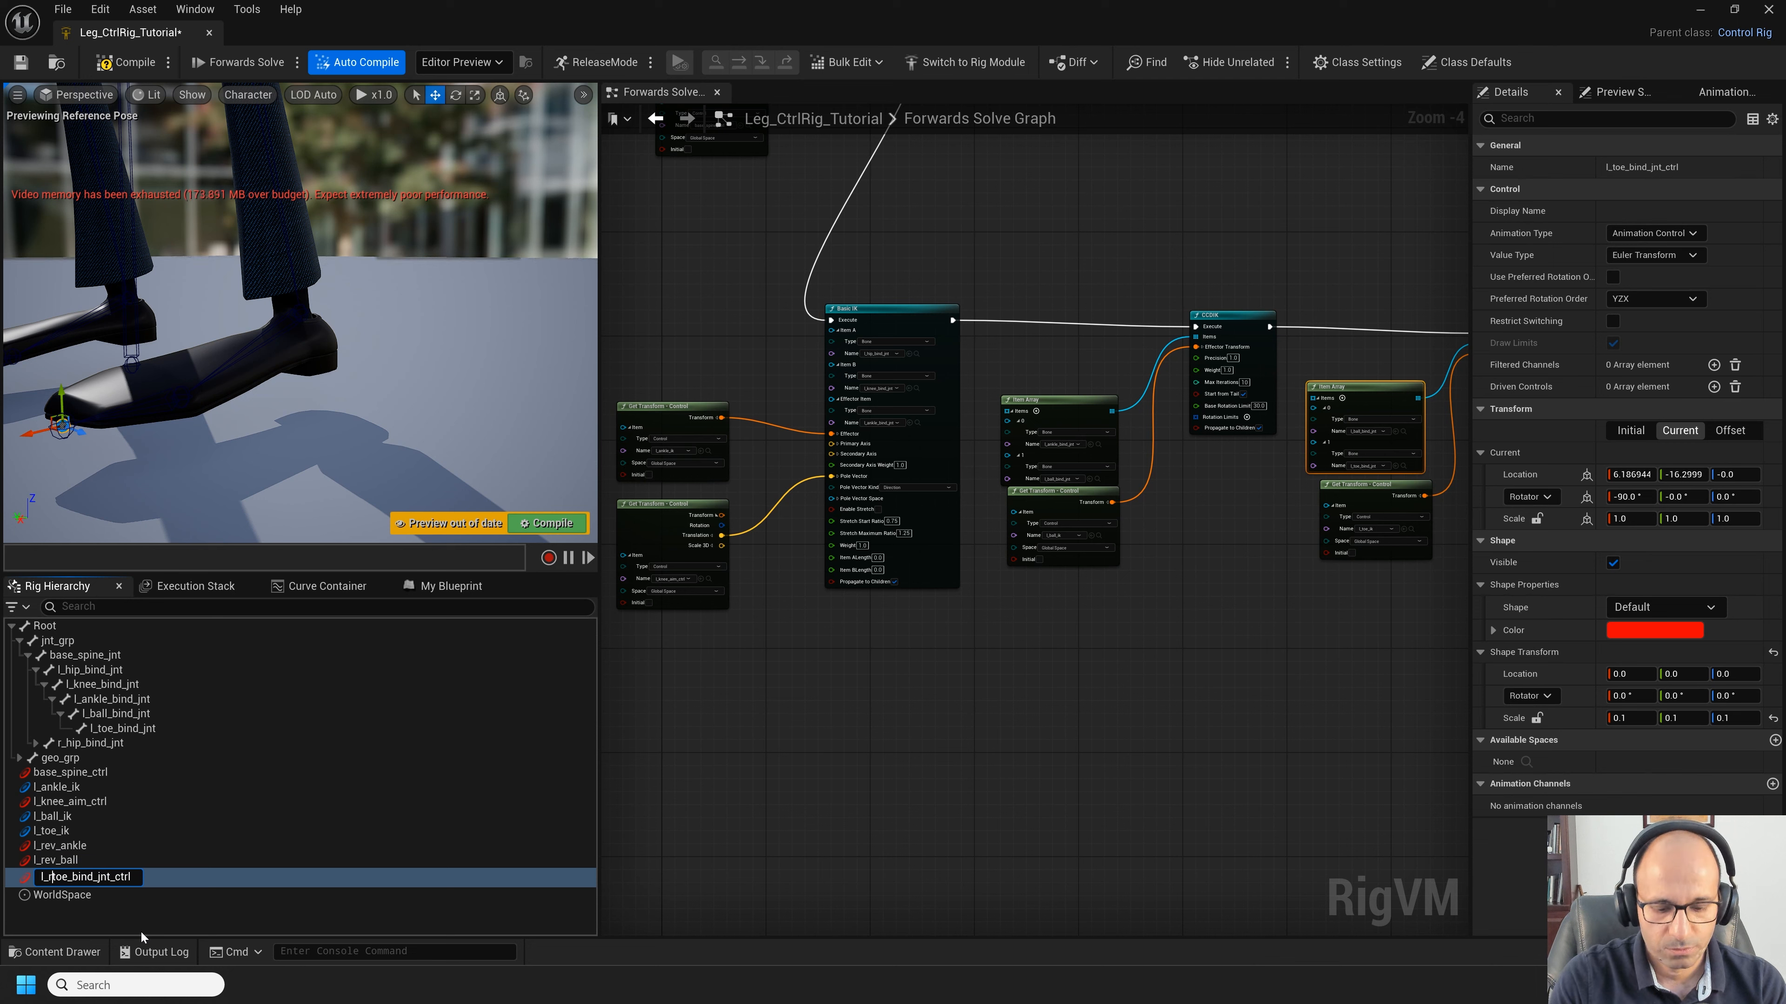
pyautogui.write('l_rev_toe')
pyautogui.press('Return')
# Step: Set the offset transform from the current transform for l_rev_ball, l_rev_toe and l_rev_ankle
pyautogui.click(63, 873)
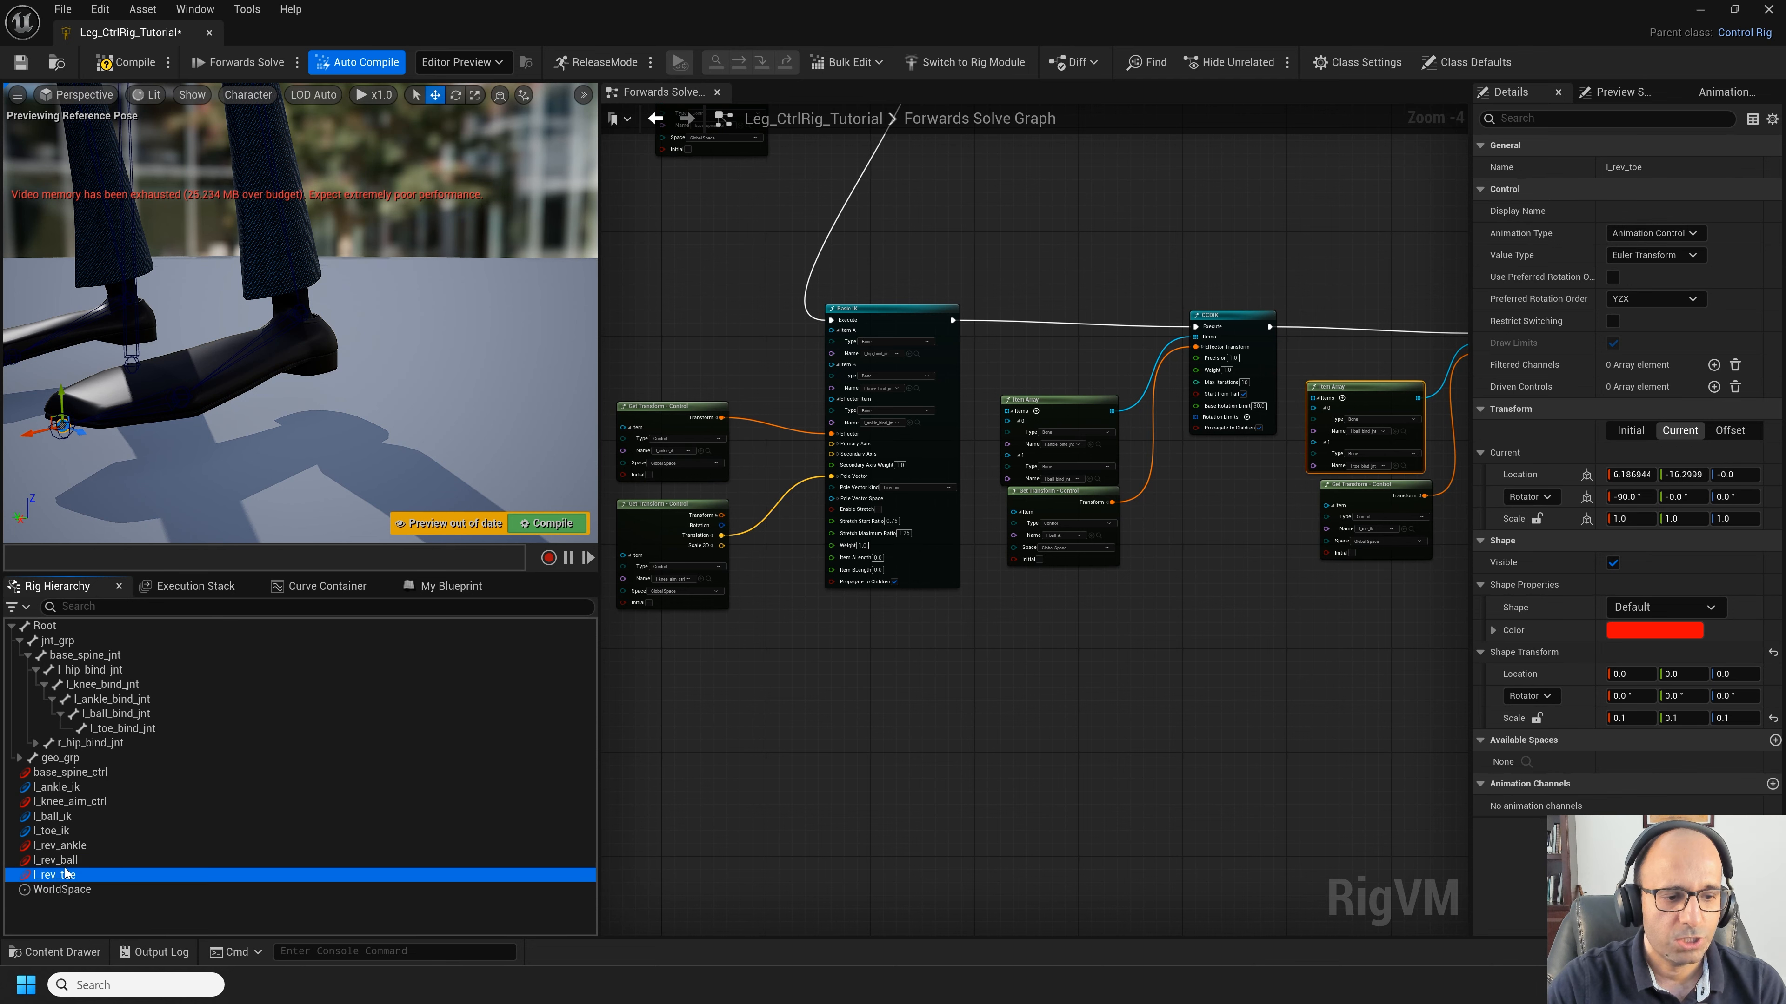
pyautogui.click(67, 860)
pyautogui.click(83, 846)
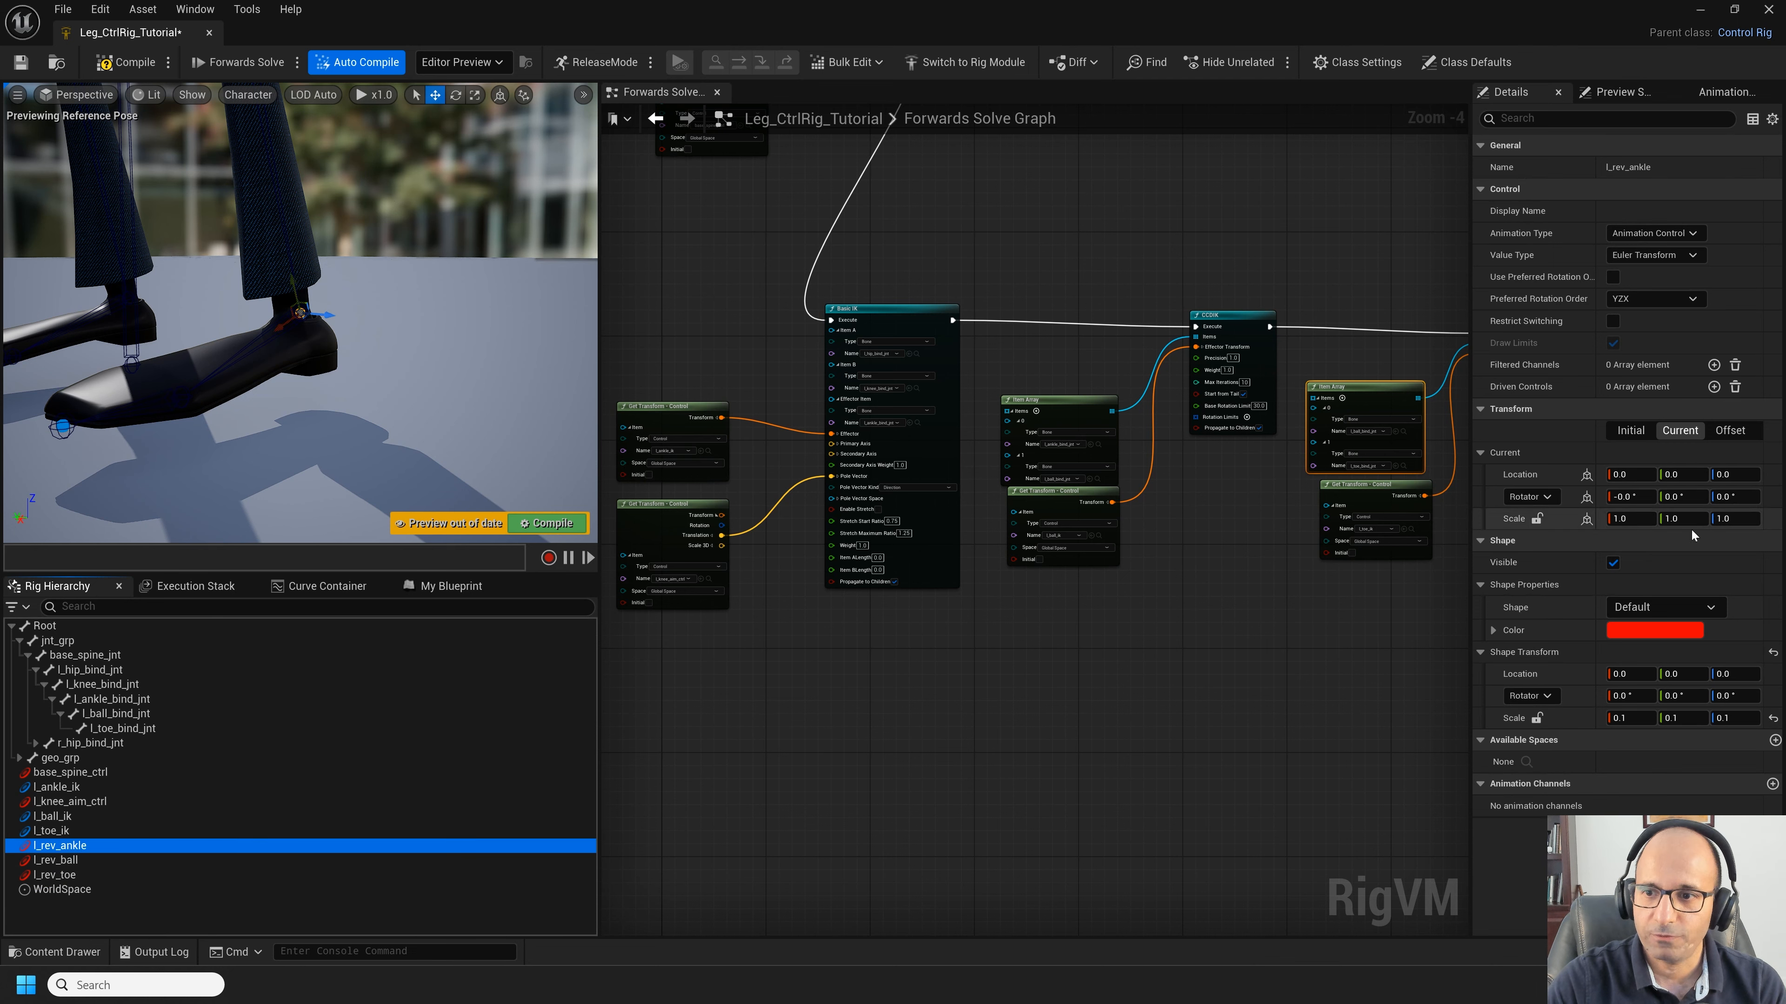
pyautogui.click(67, 861)
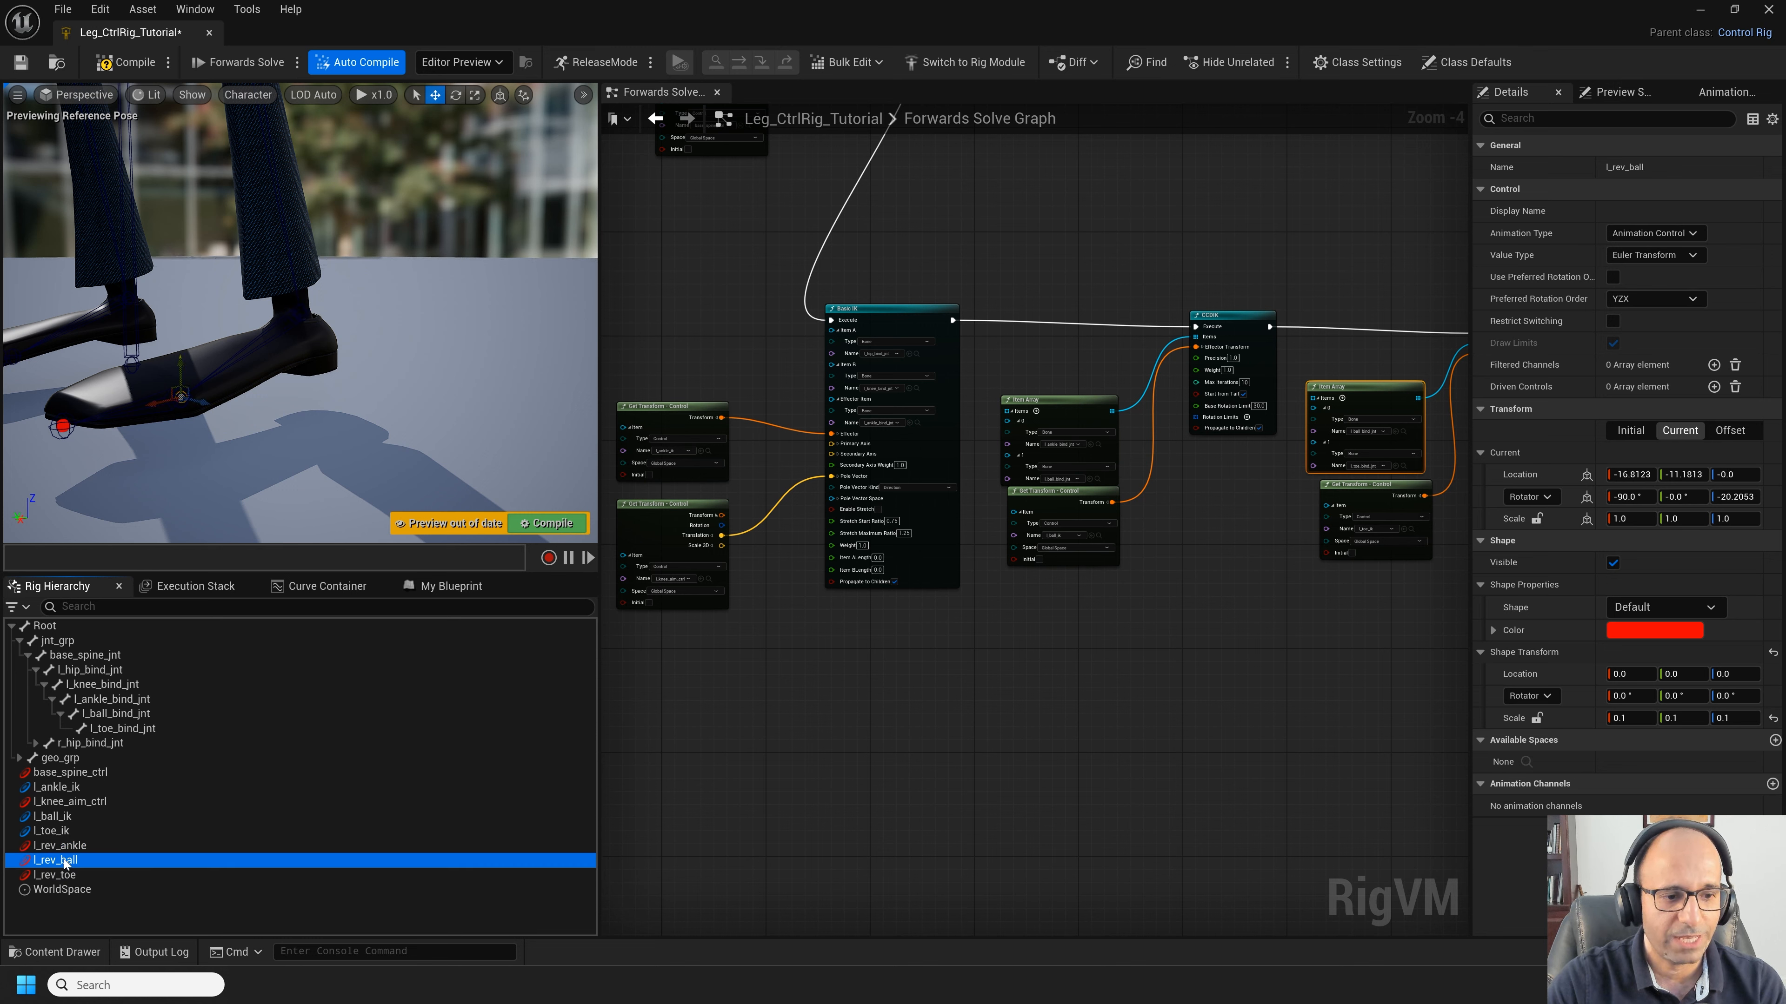
pyautogui.rightClick(66, 861)
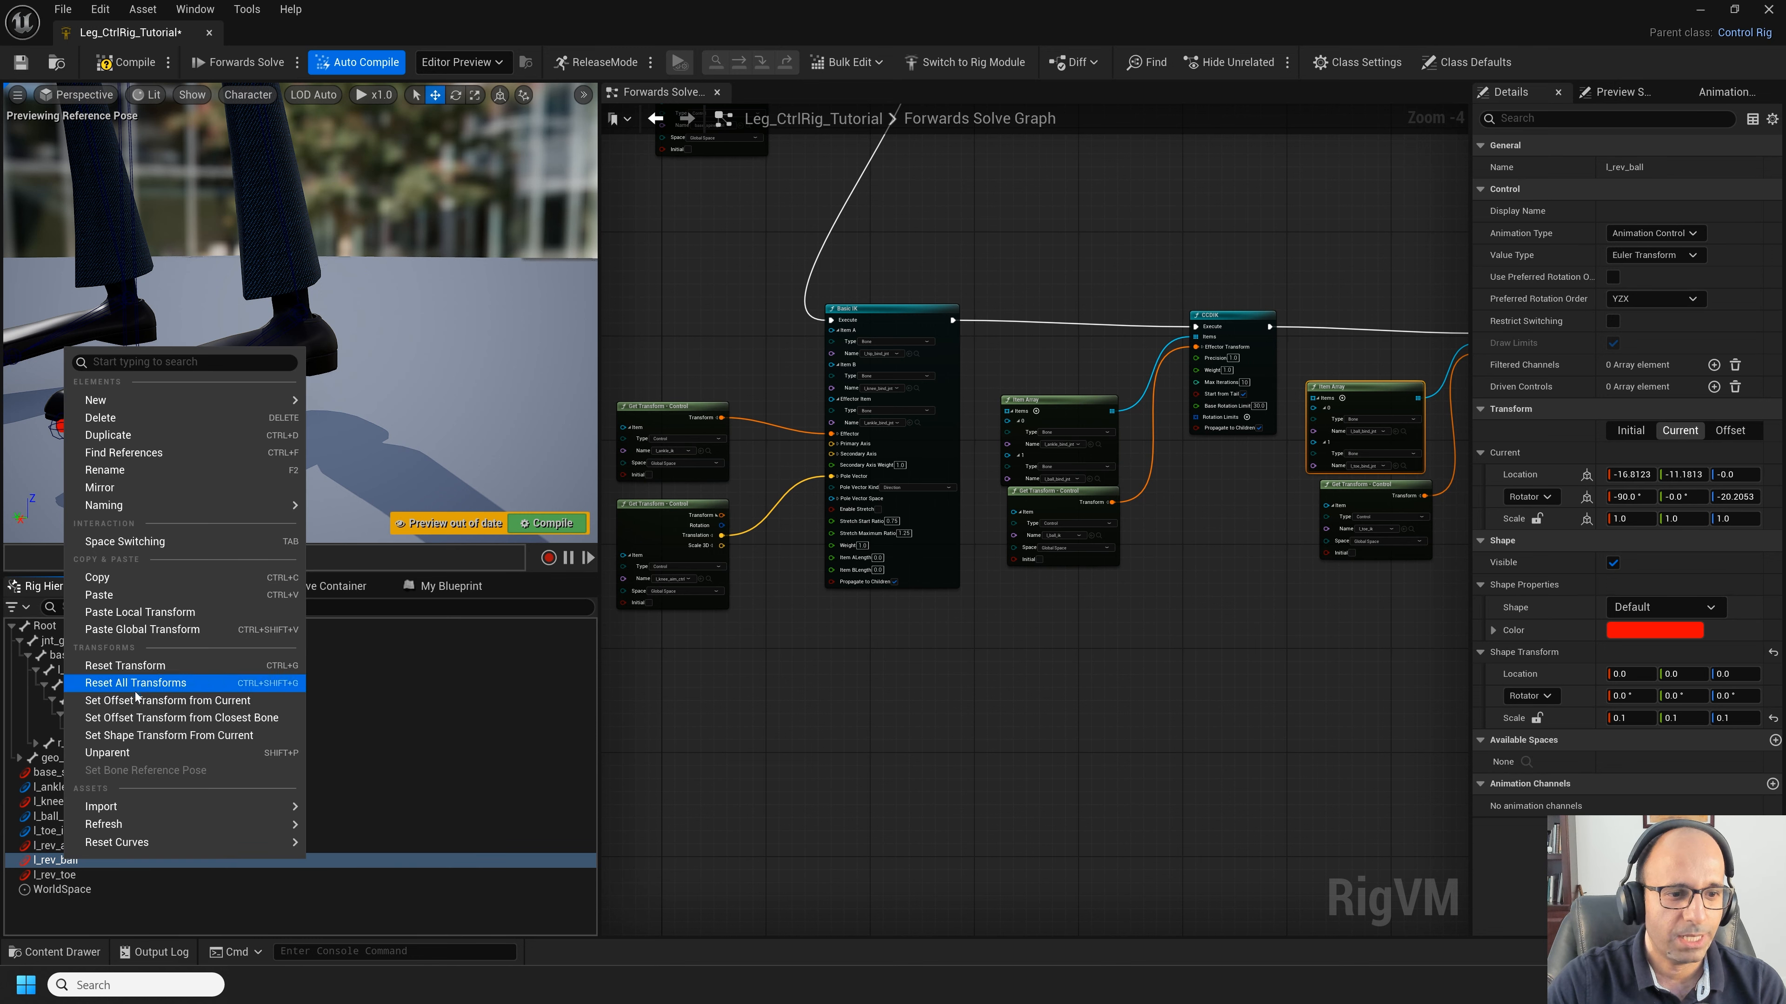
pyautogui.click(137, 706)
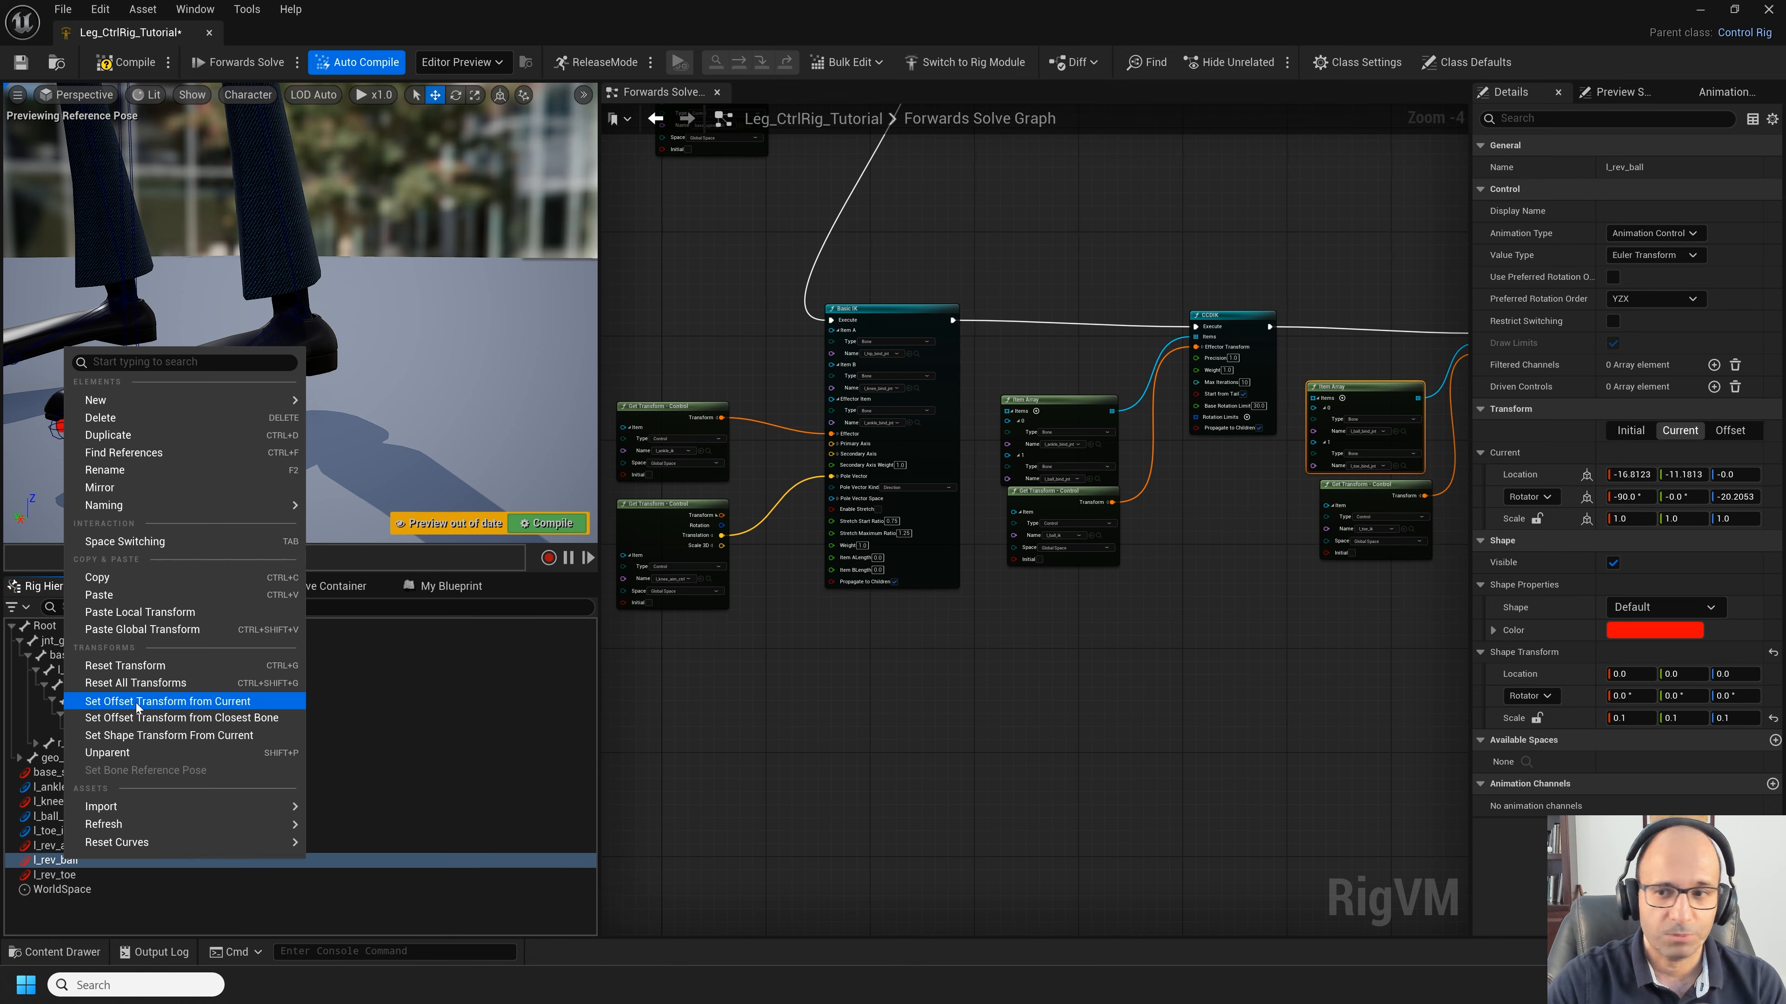
pyautogui.click(52, 874)
pyautogui.rightClick(52, 874)
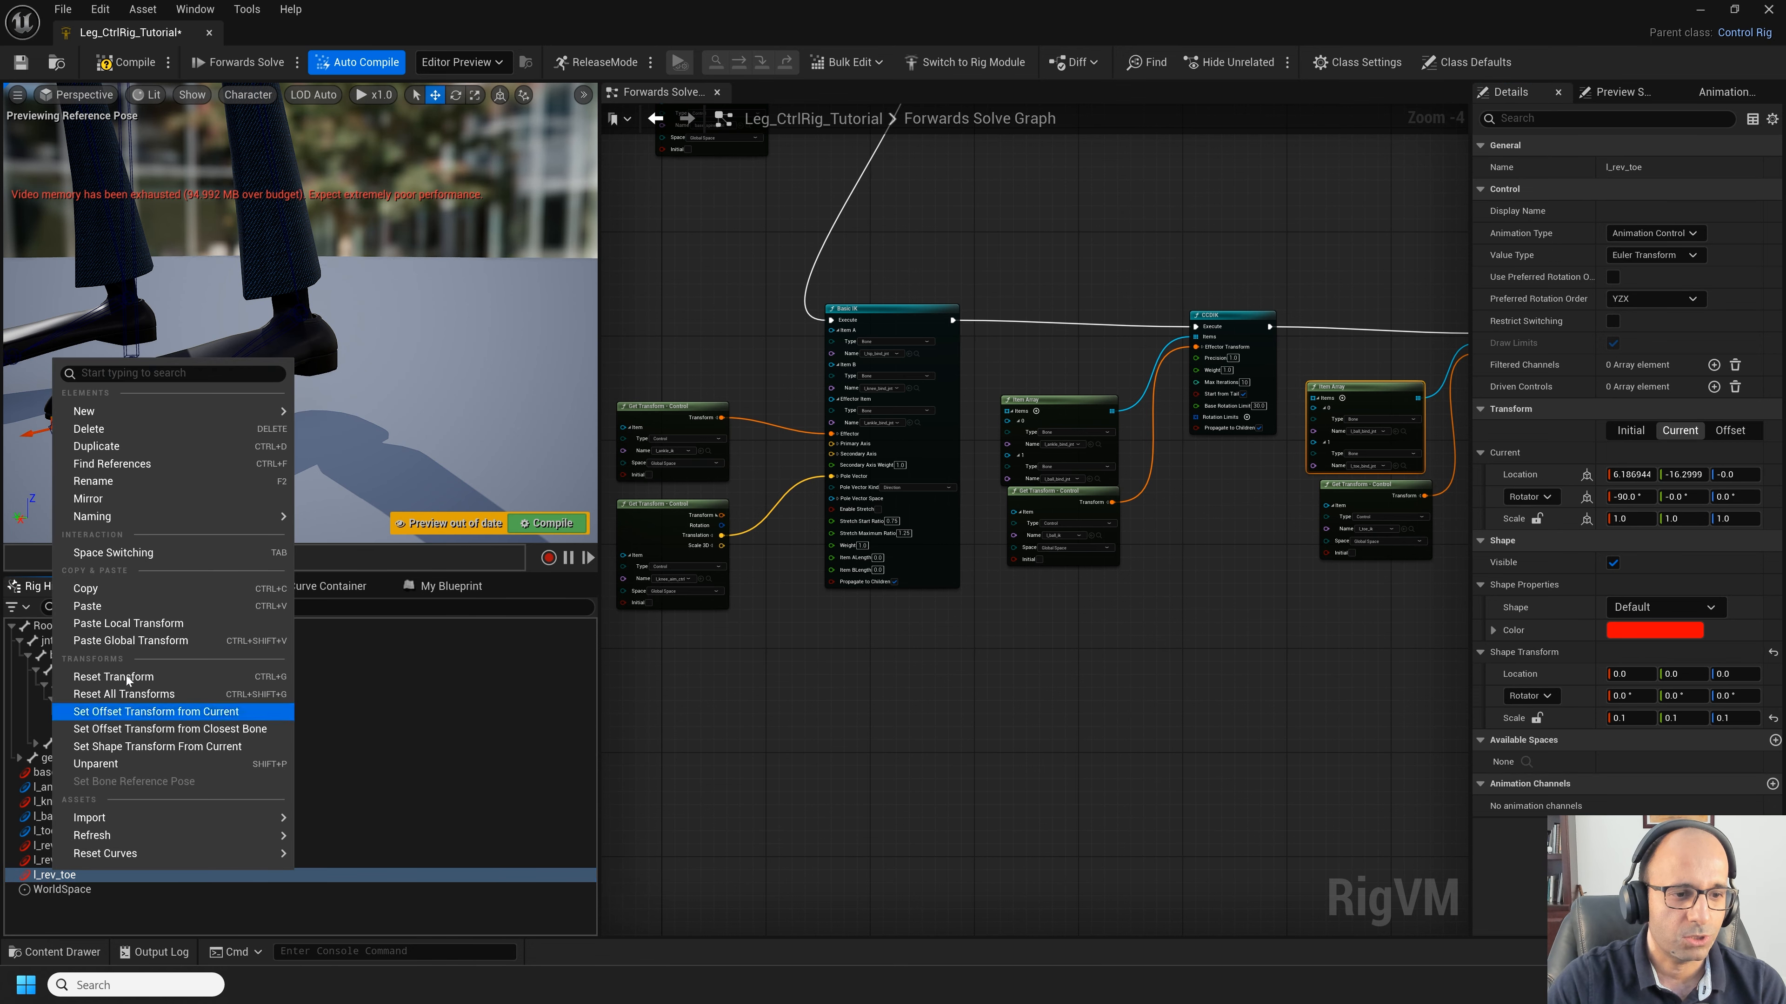
pyautogui.click(142, 709)
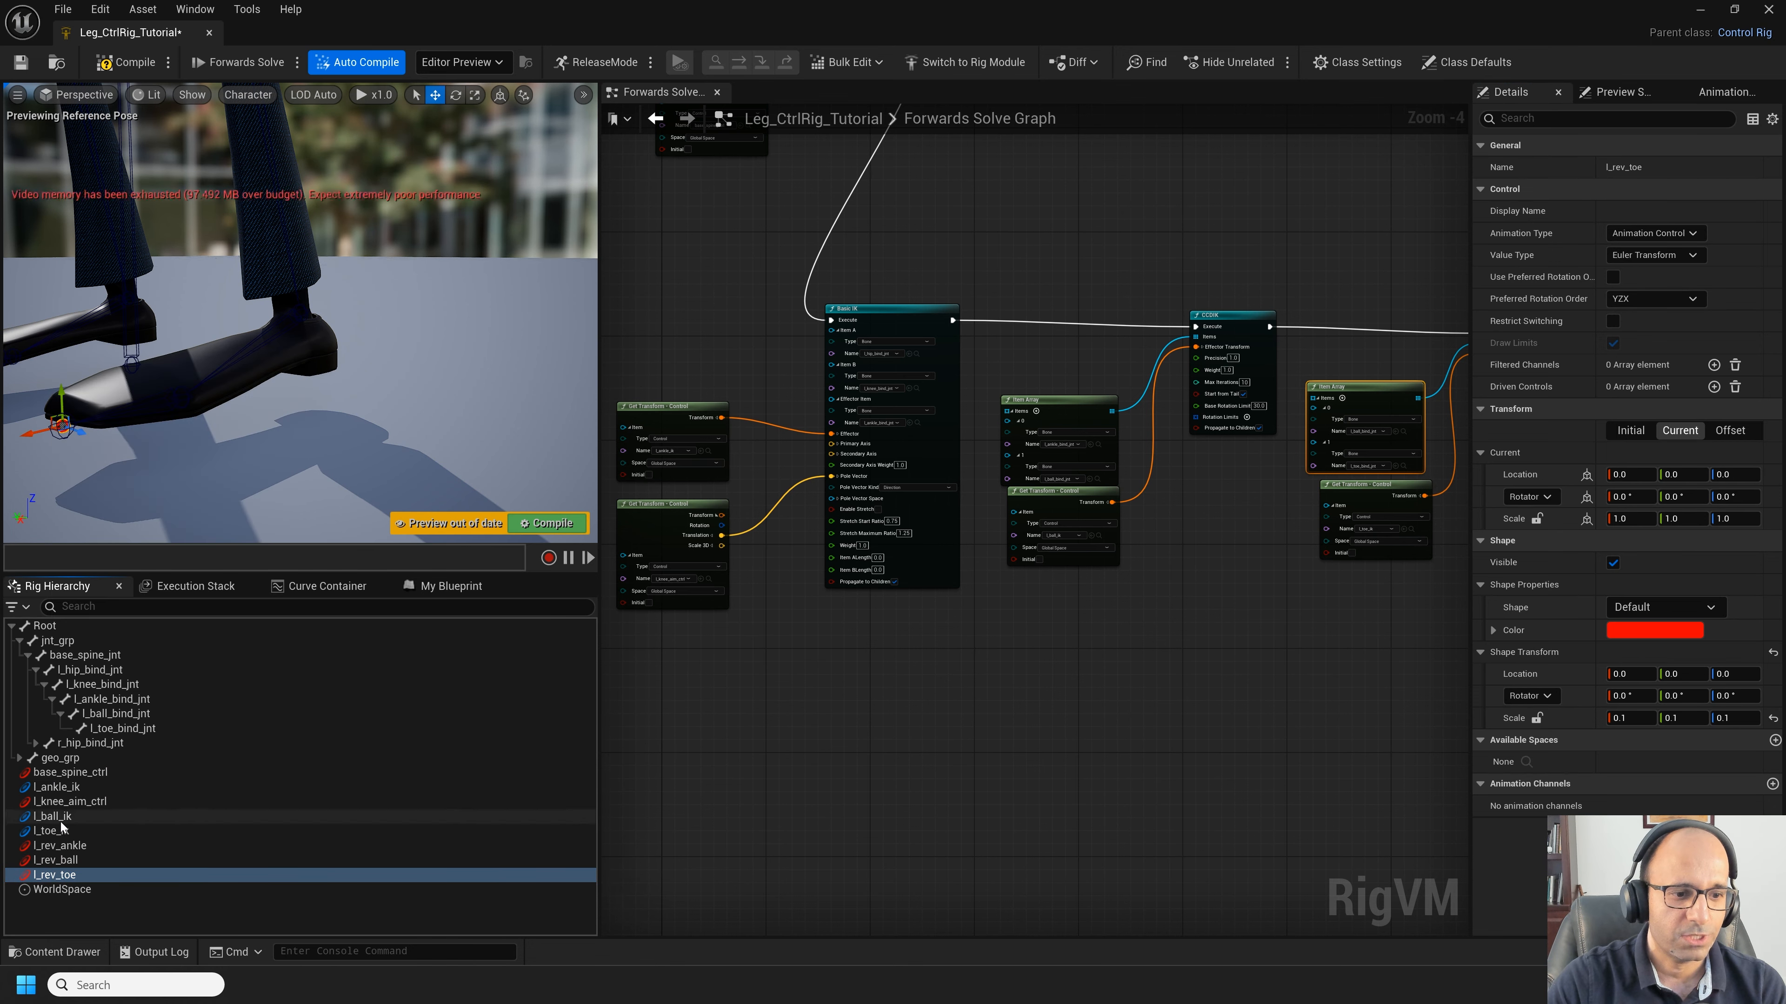
pyautogui.click(61, 846)
pyautogui.rightClick(62, 845)
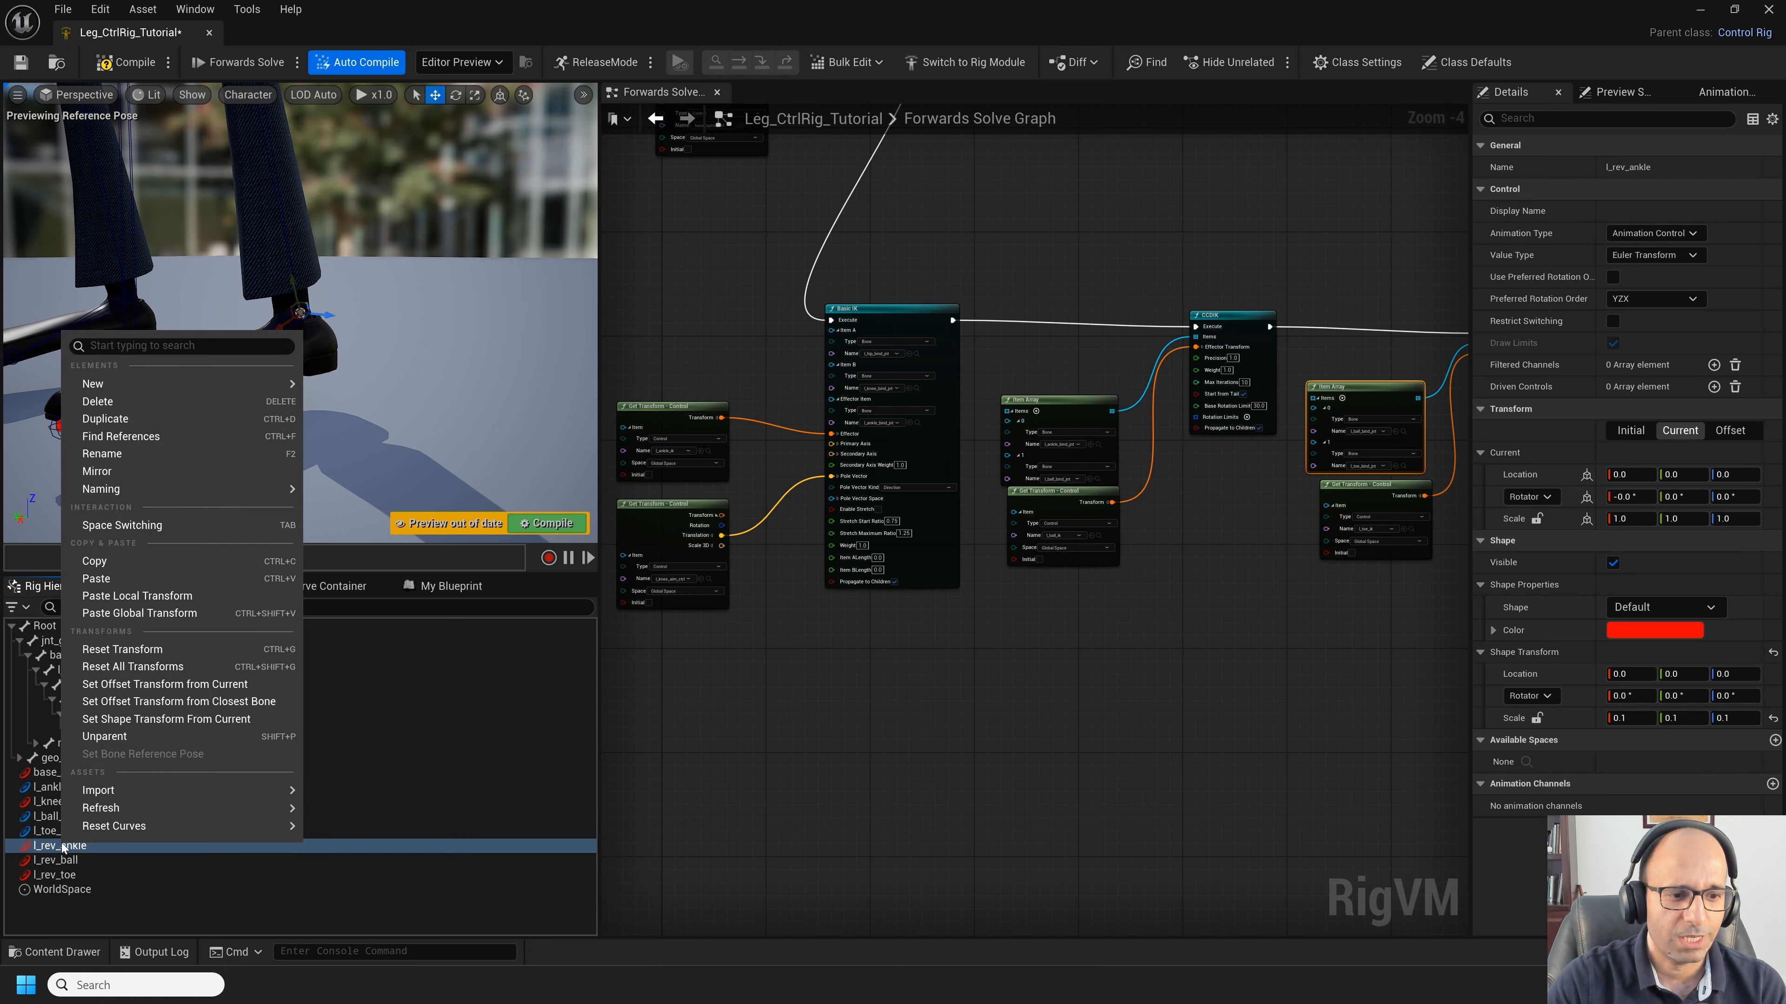
pyautogui.click(125, 685)
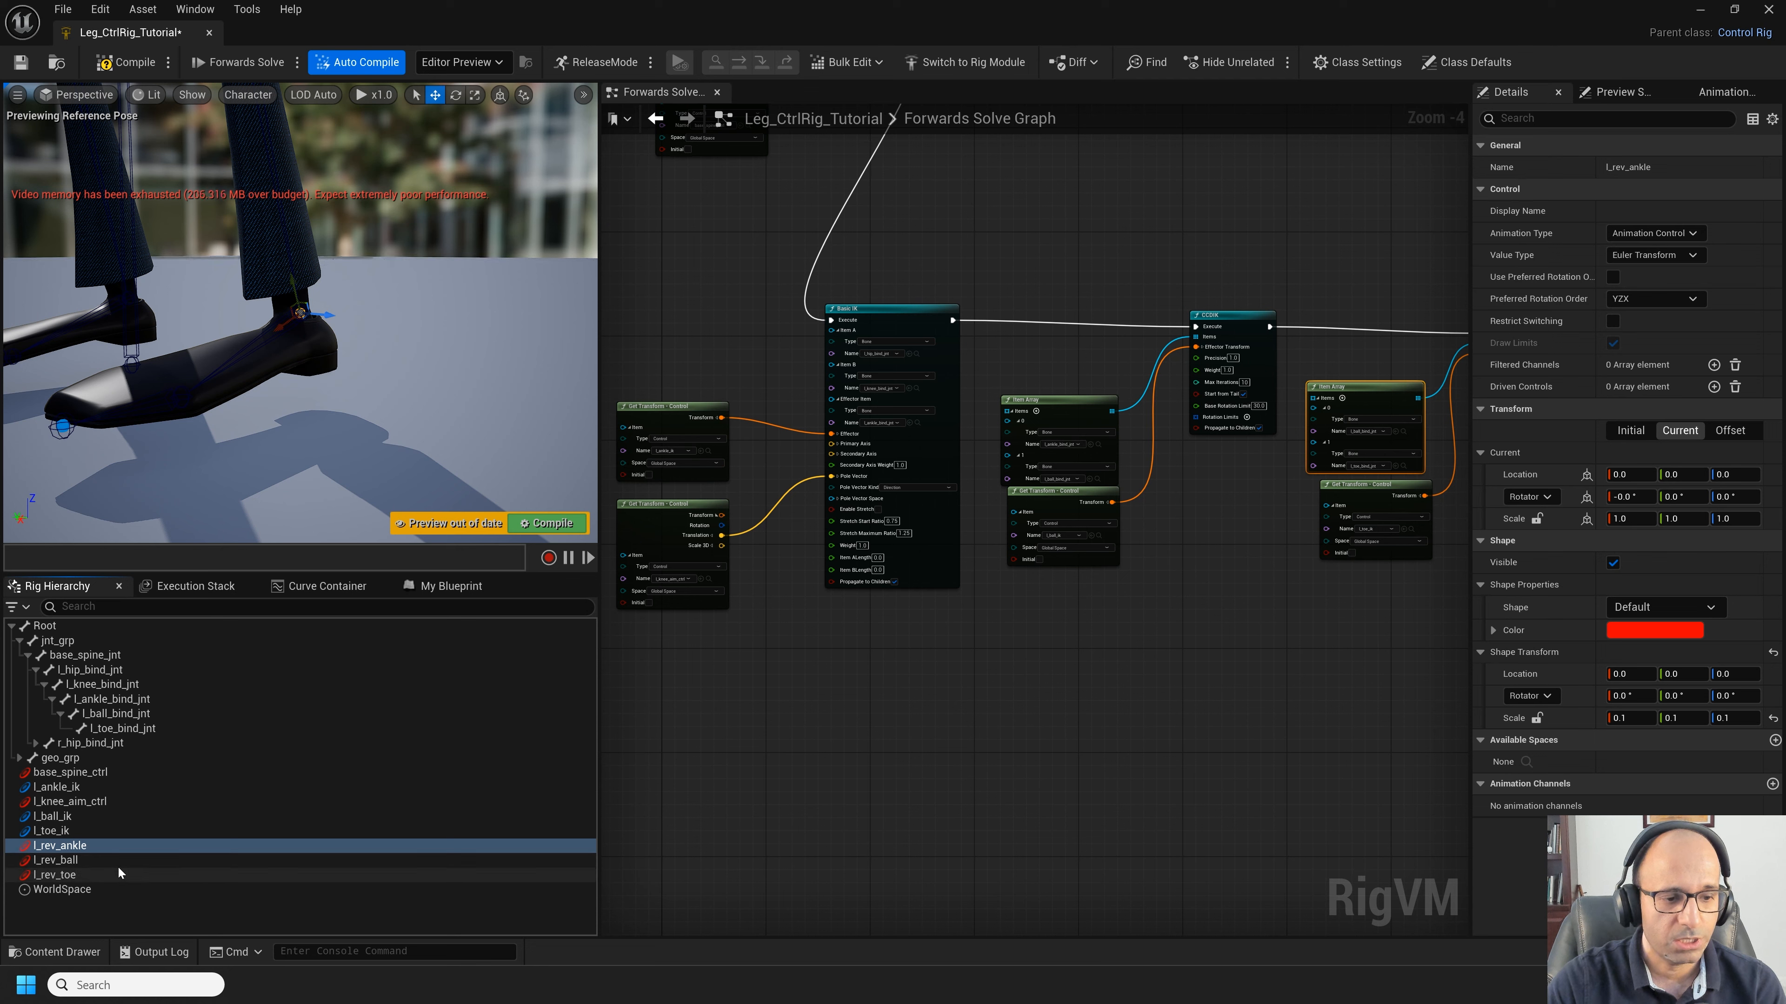
# Step: Parent l_rev_ball under l_rev_toe, and l_rev_ankle under l_rev_ball in the rig hierarchy
pyautogui.click(60, 875)
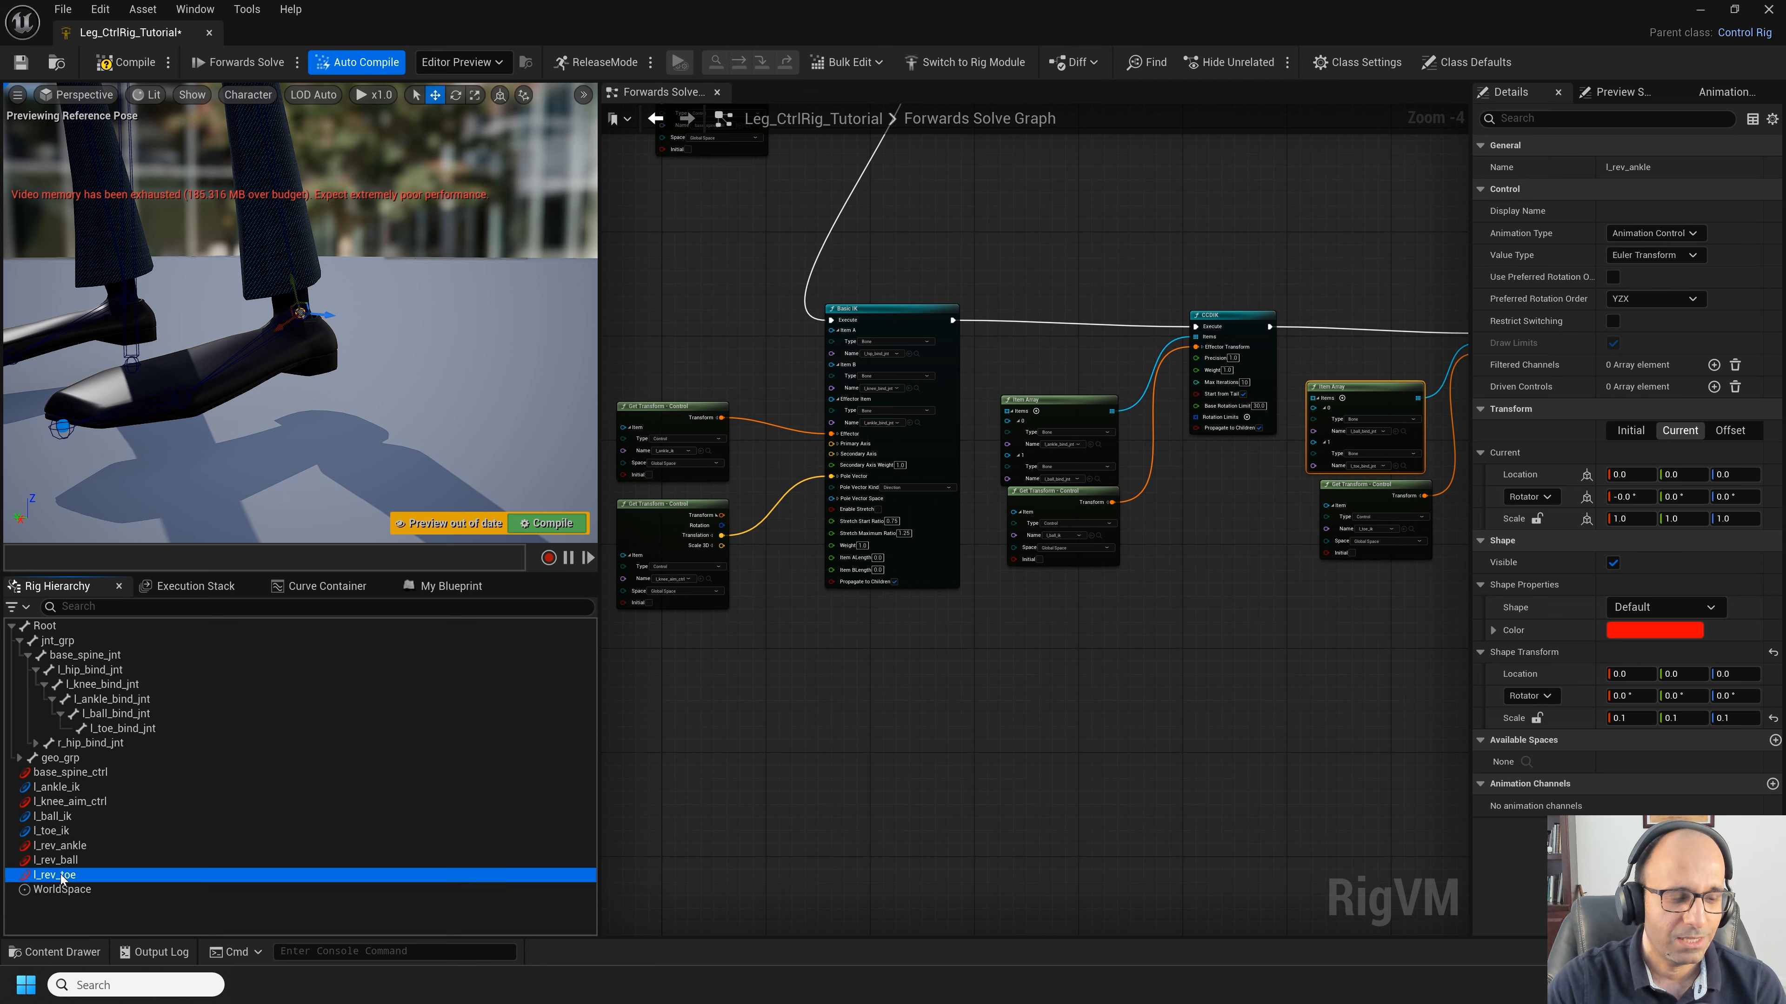
pyautogui.click(67, 861)
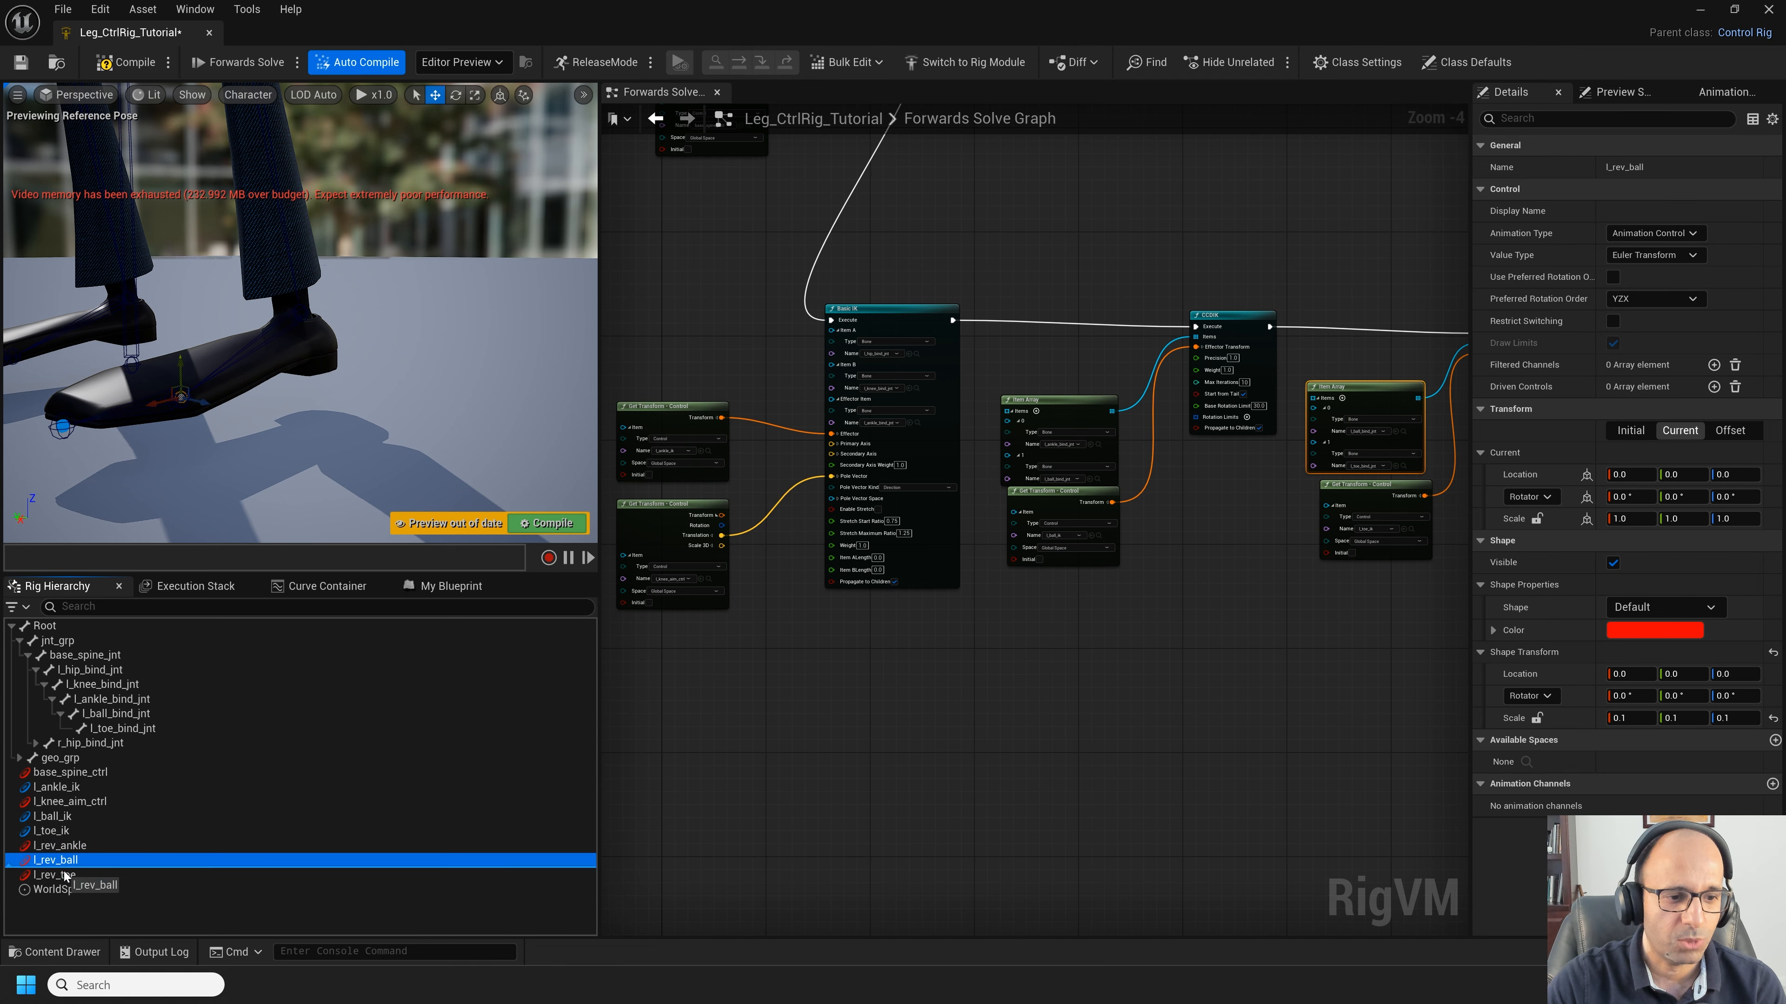
pyautogui.moveTo(55, 874)
pyautogui.mouseDown()
pyautogui.moveTo(68, 862)
pyautogui.moveTo(68, 878)
pyautogui.mouseUp()
pyautogui.click(68, 848)
# Step: Try rotating l_rev_toe with its child controls in the viewport, and recompile the rig to reset the pose
pyautogui.press('e')
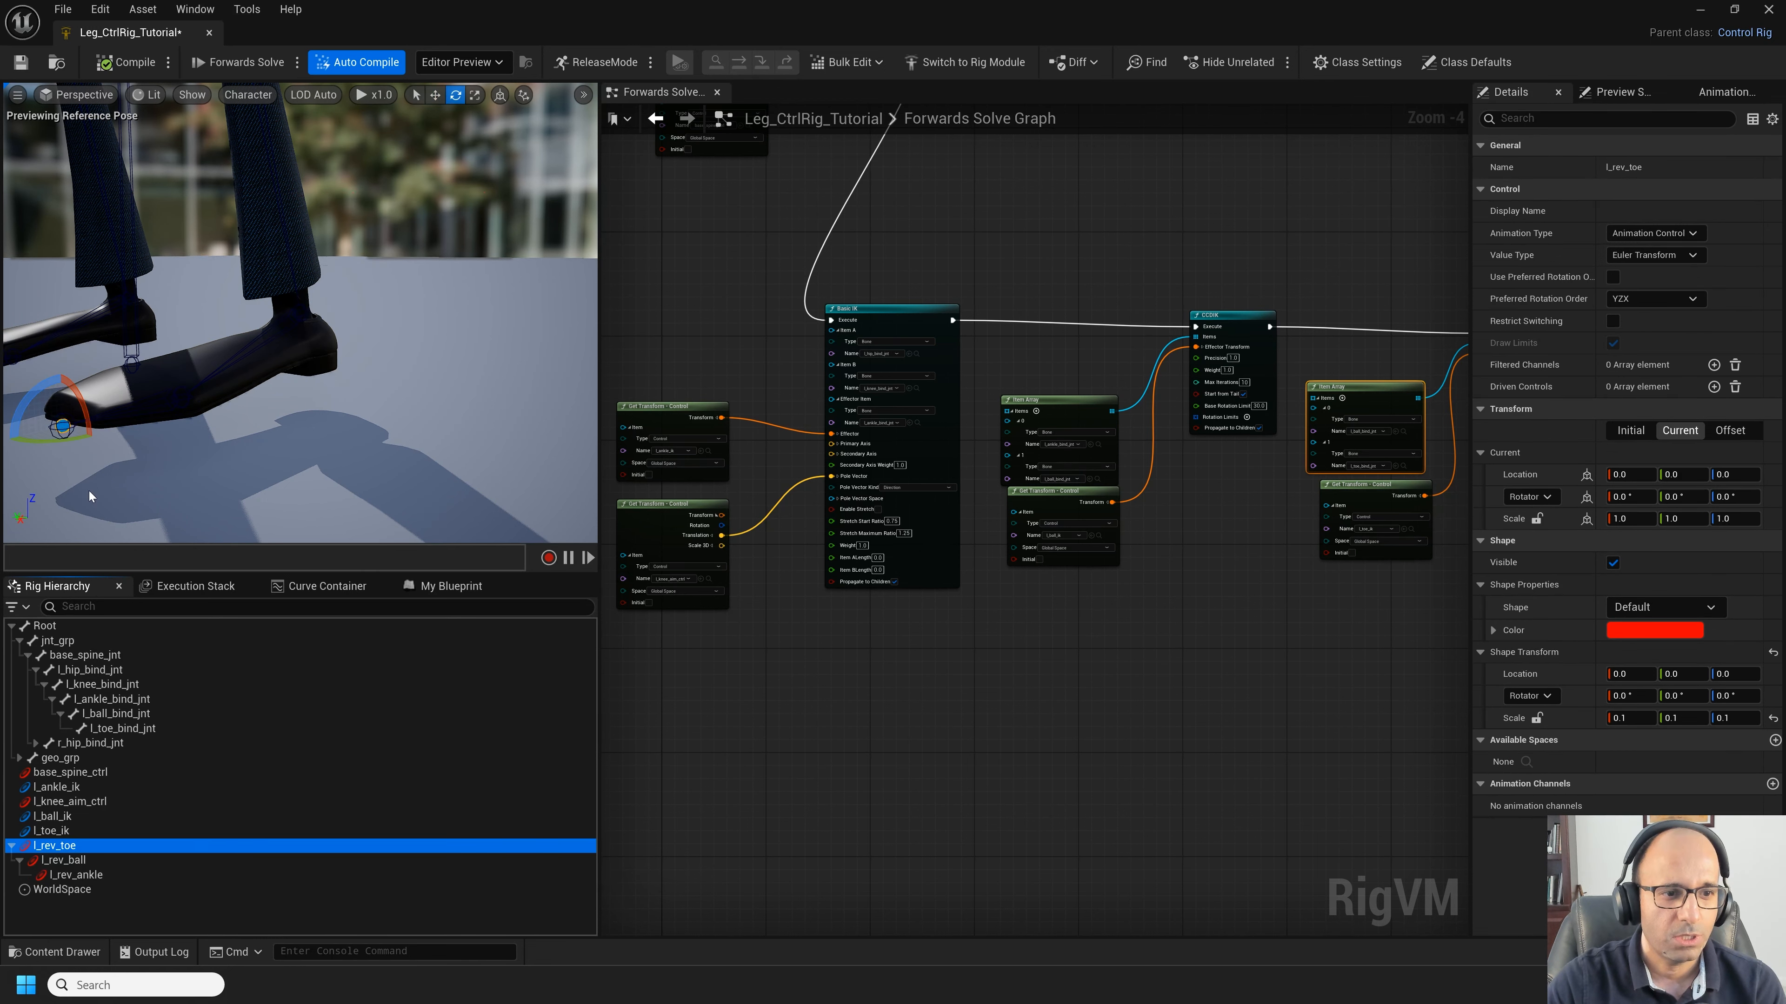
pyautogui.moveTo(39, 390); pyautogui.dragTo(35, 400)
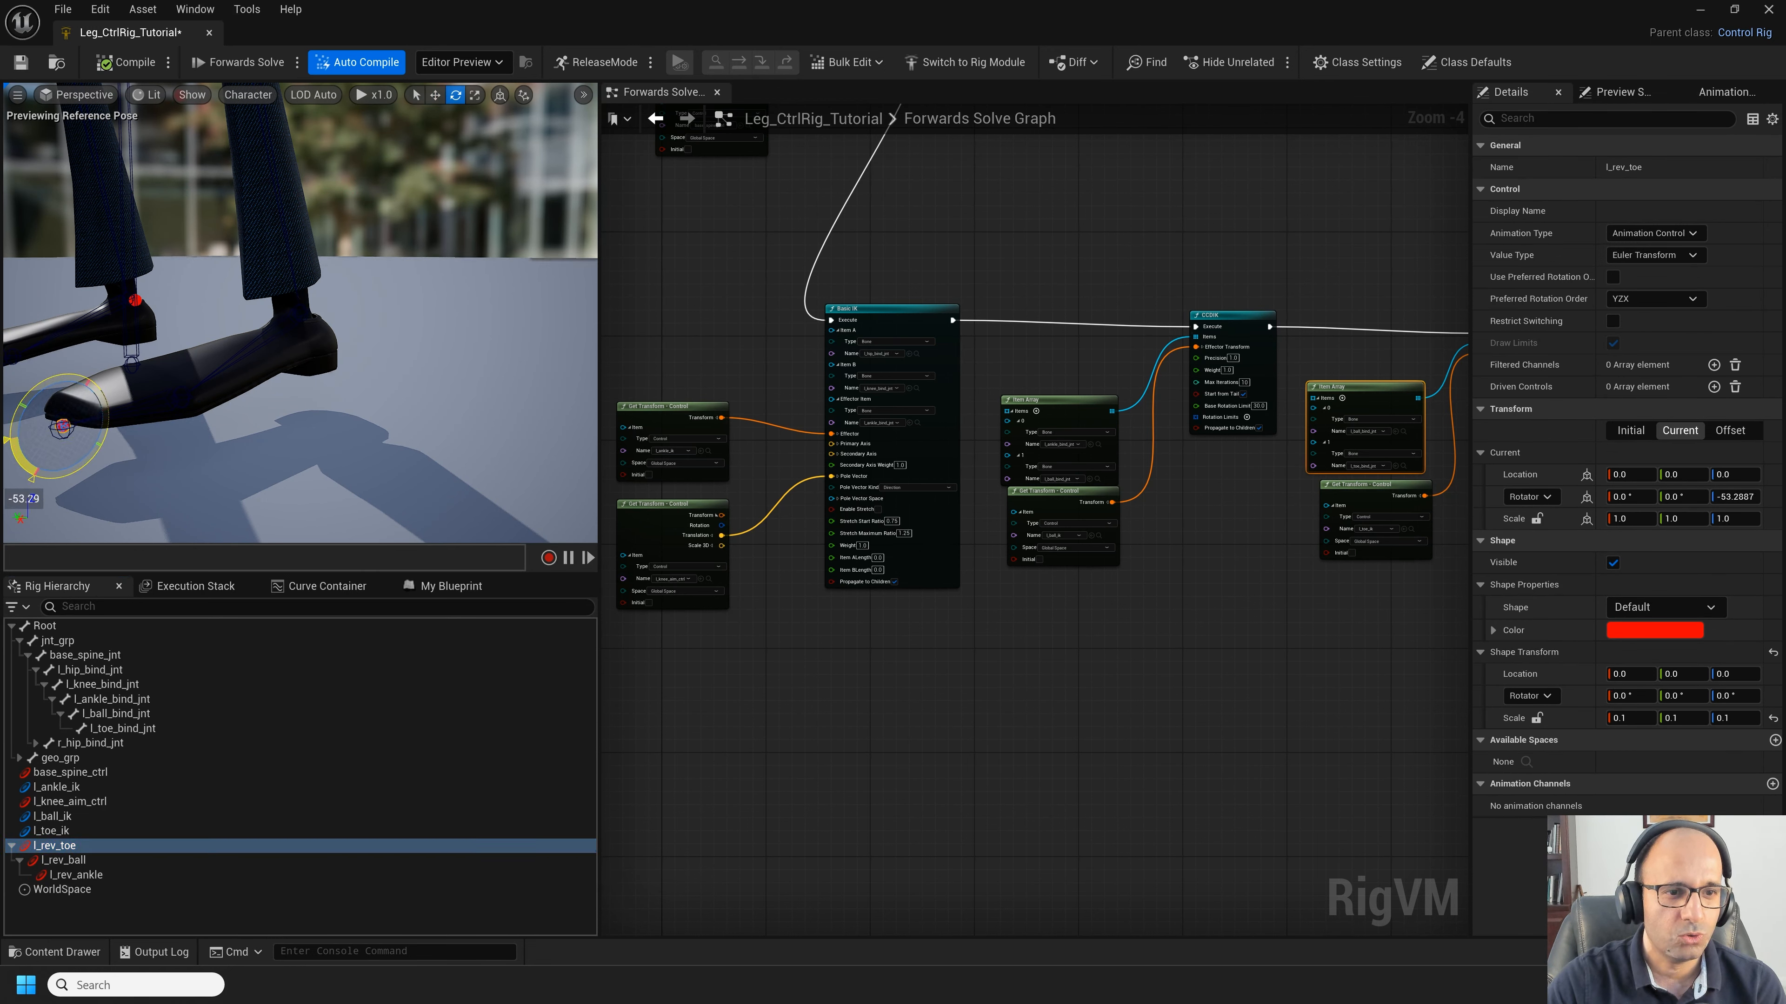
pyautogui.moveTo(24, 495); pyautogui.dragTo(40, 391)
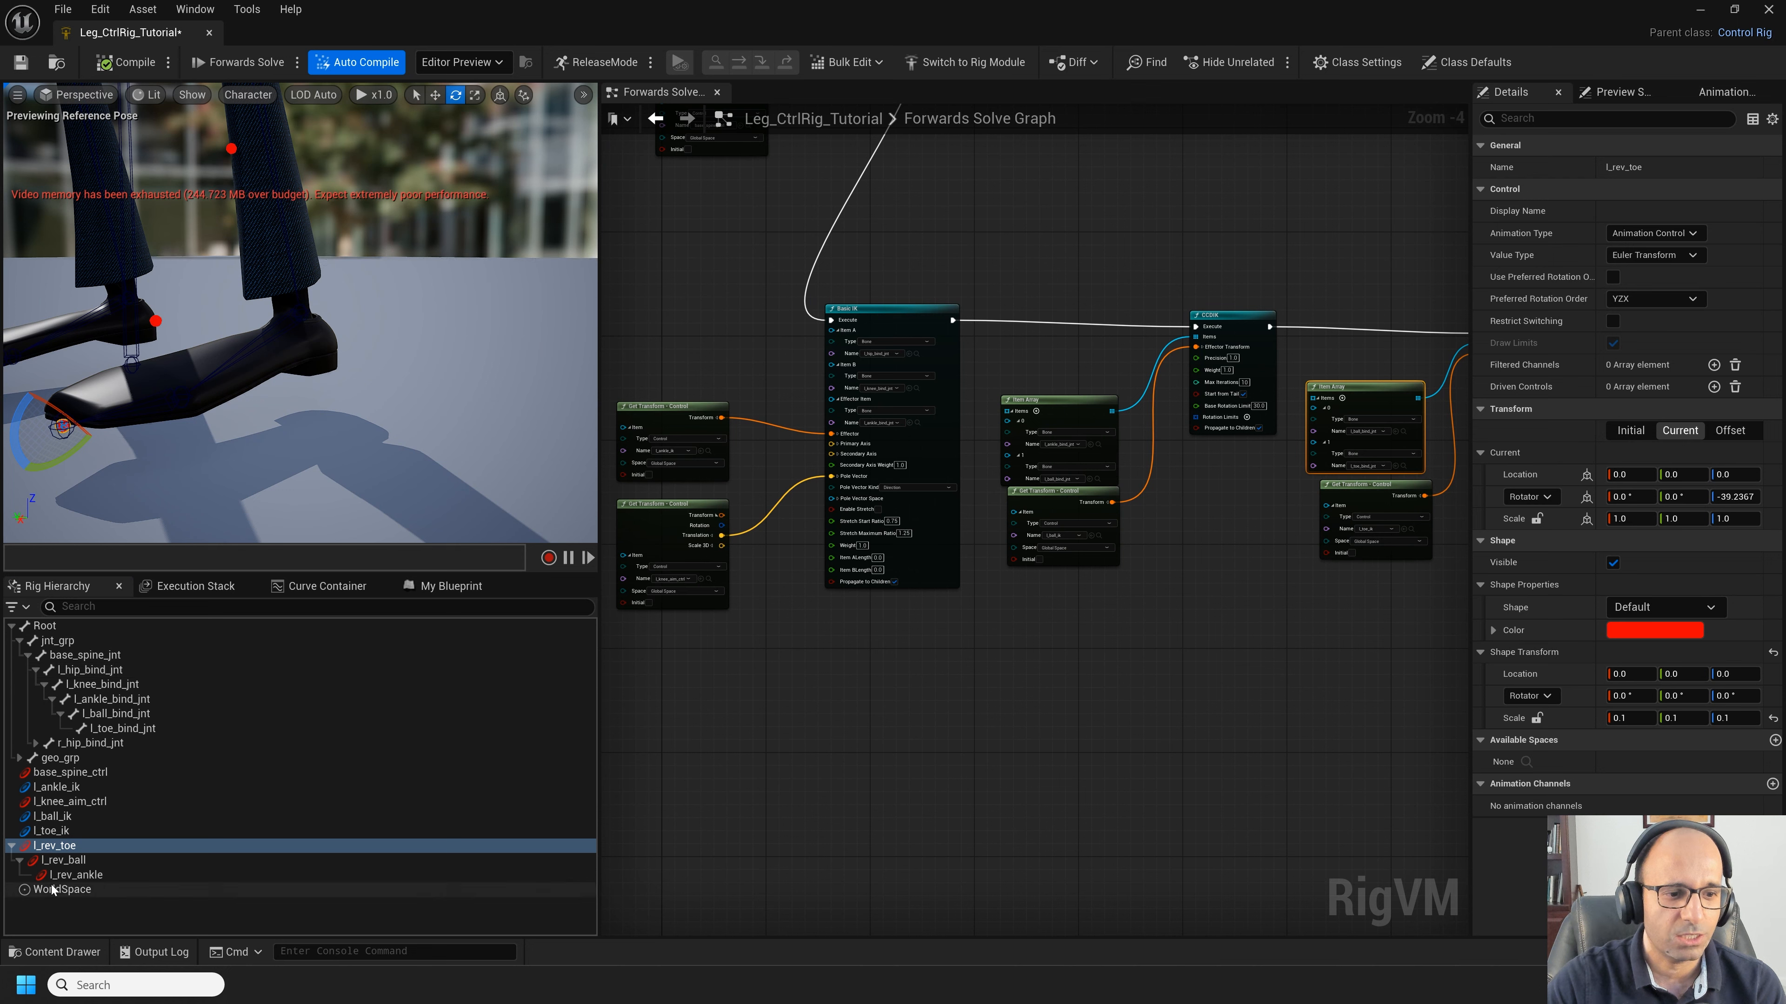
pyautogui.click(119, 68)
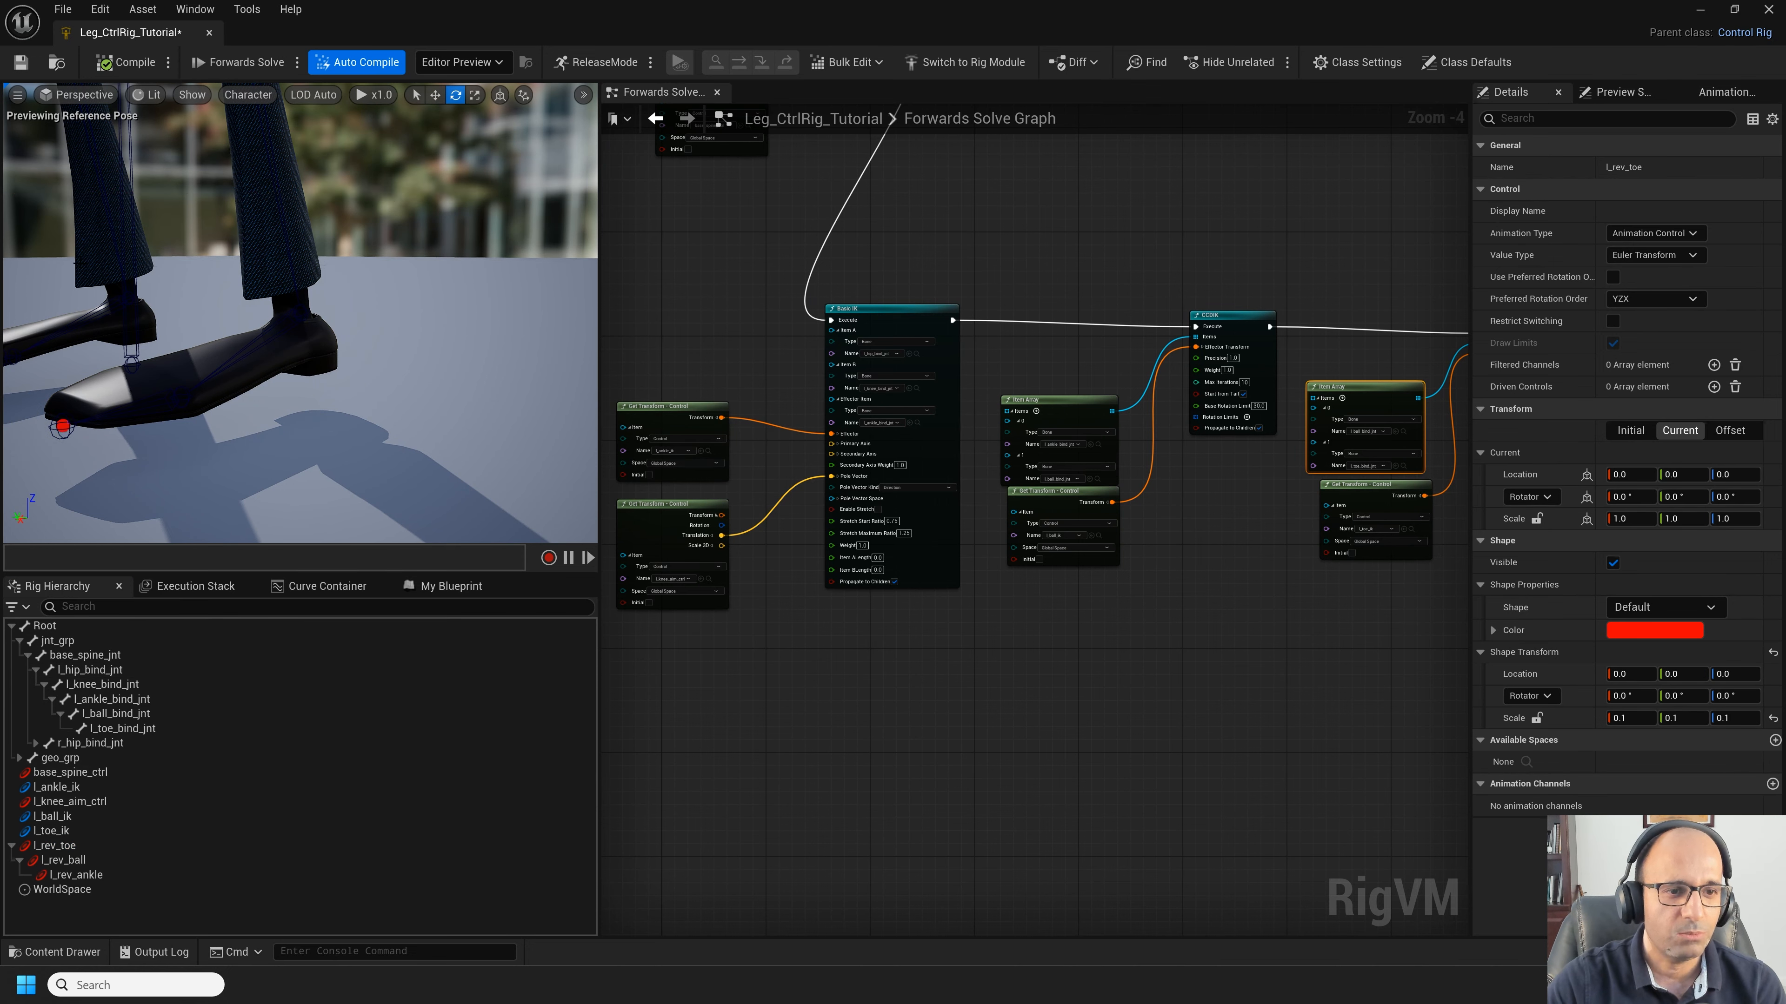
# Step: Parent l_toe_ik under l_rev_toe, l_ball_ik under l_rev_ball, and l_ankle_ik under l_rev_ankle
pyautogui.moveTo(158, 436); pyautogui.dragTo(306, 488, button='middle')
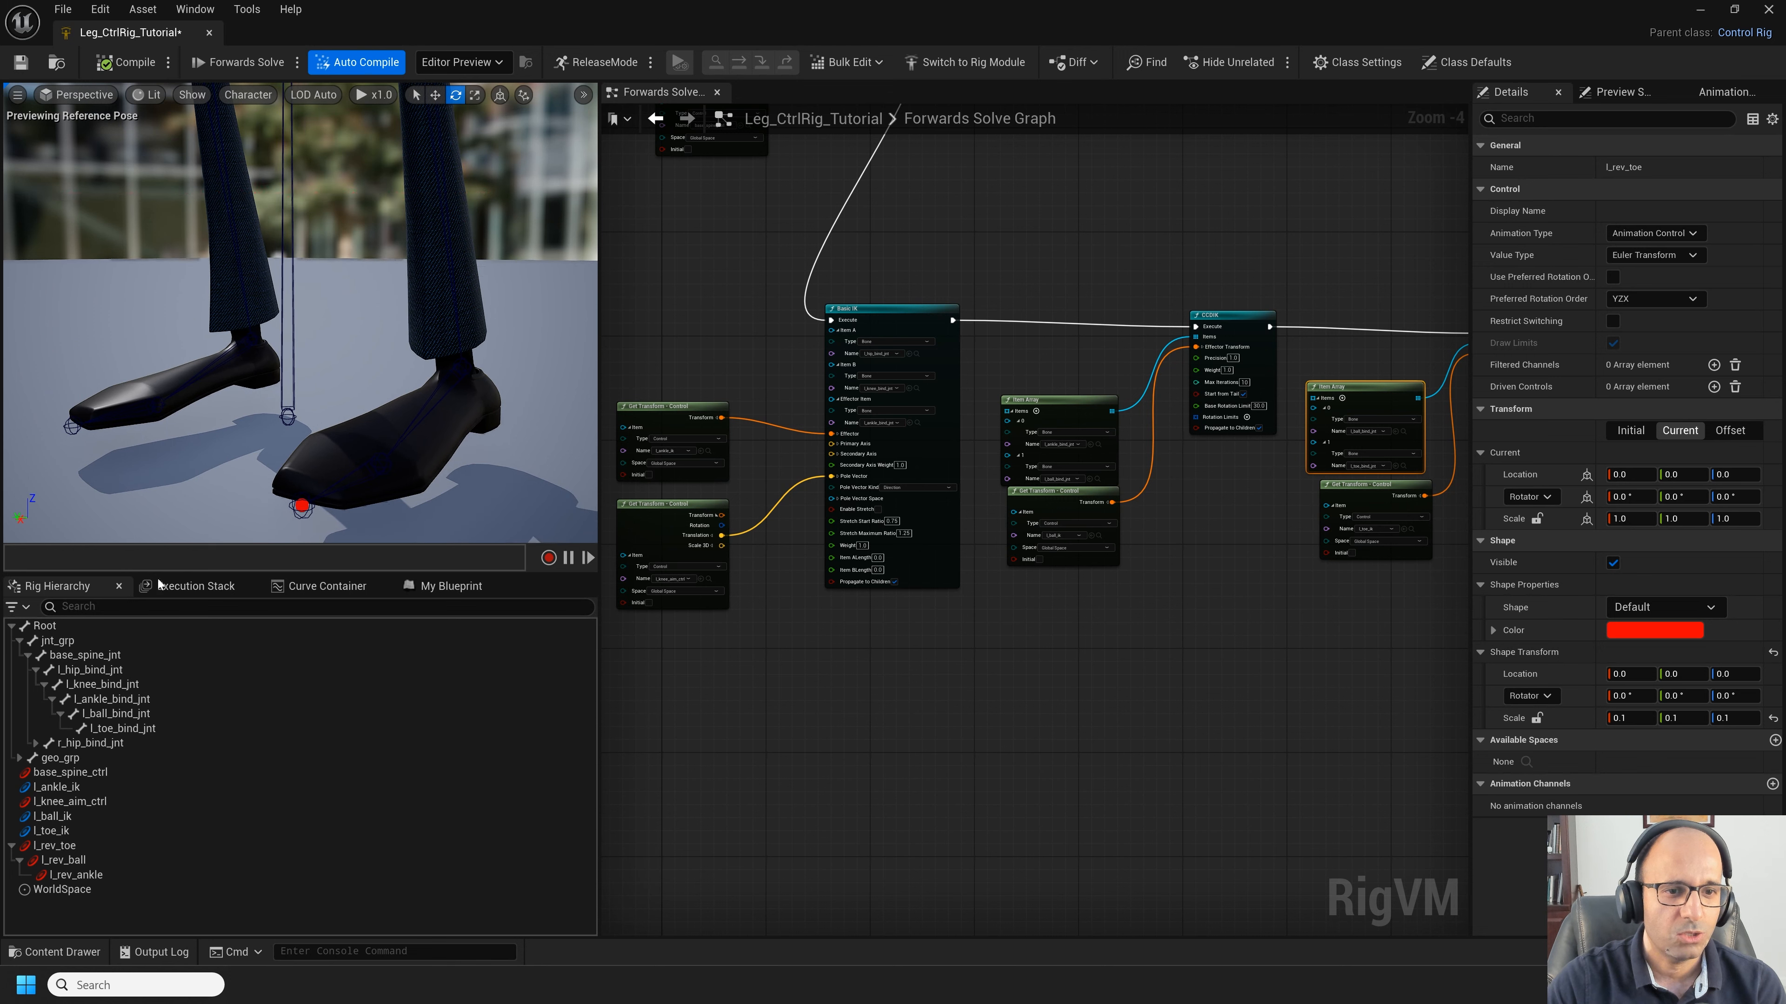
pyautogui.click(63, 832)
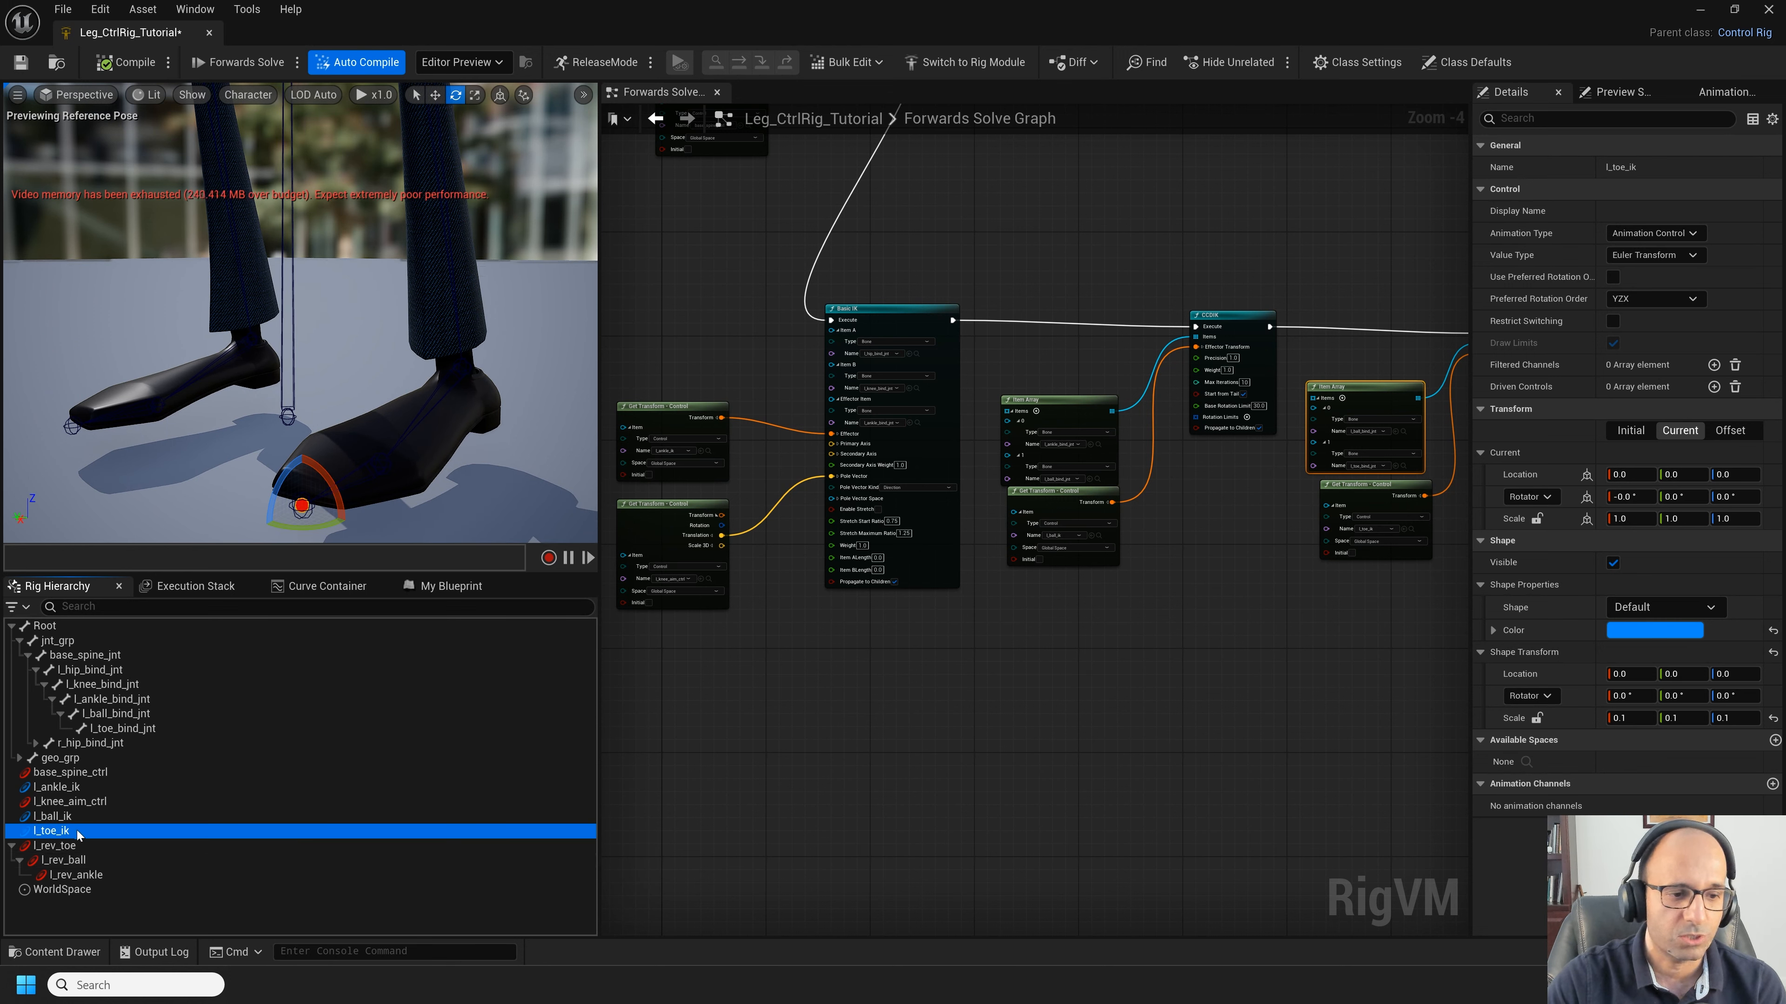
pyautogui.press('F2')
pyautogui.press('Return')
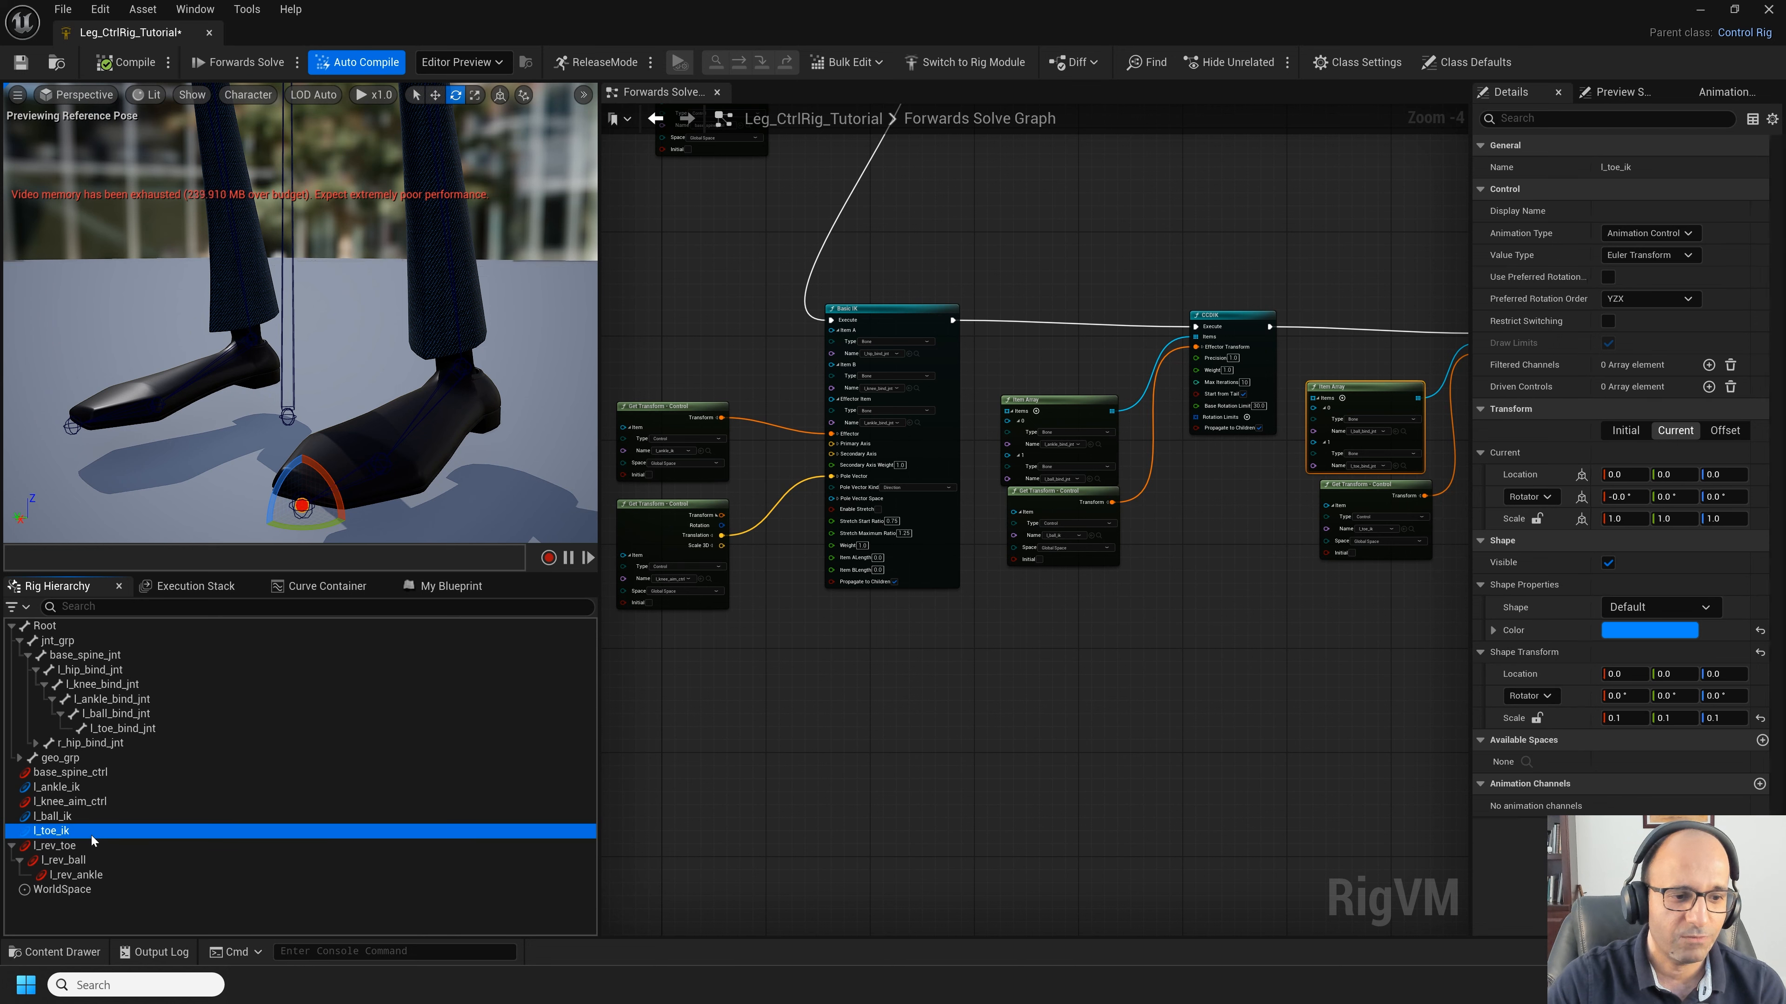
pyautogui.moveTo(60, 832); pyautogui.dragTo(75, 865)
pyautogui.click(54, 819)
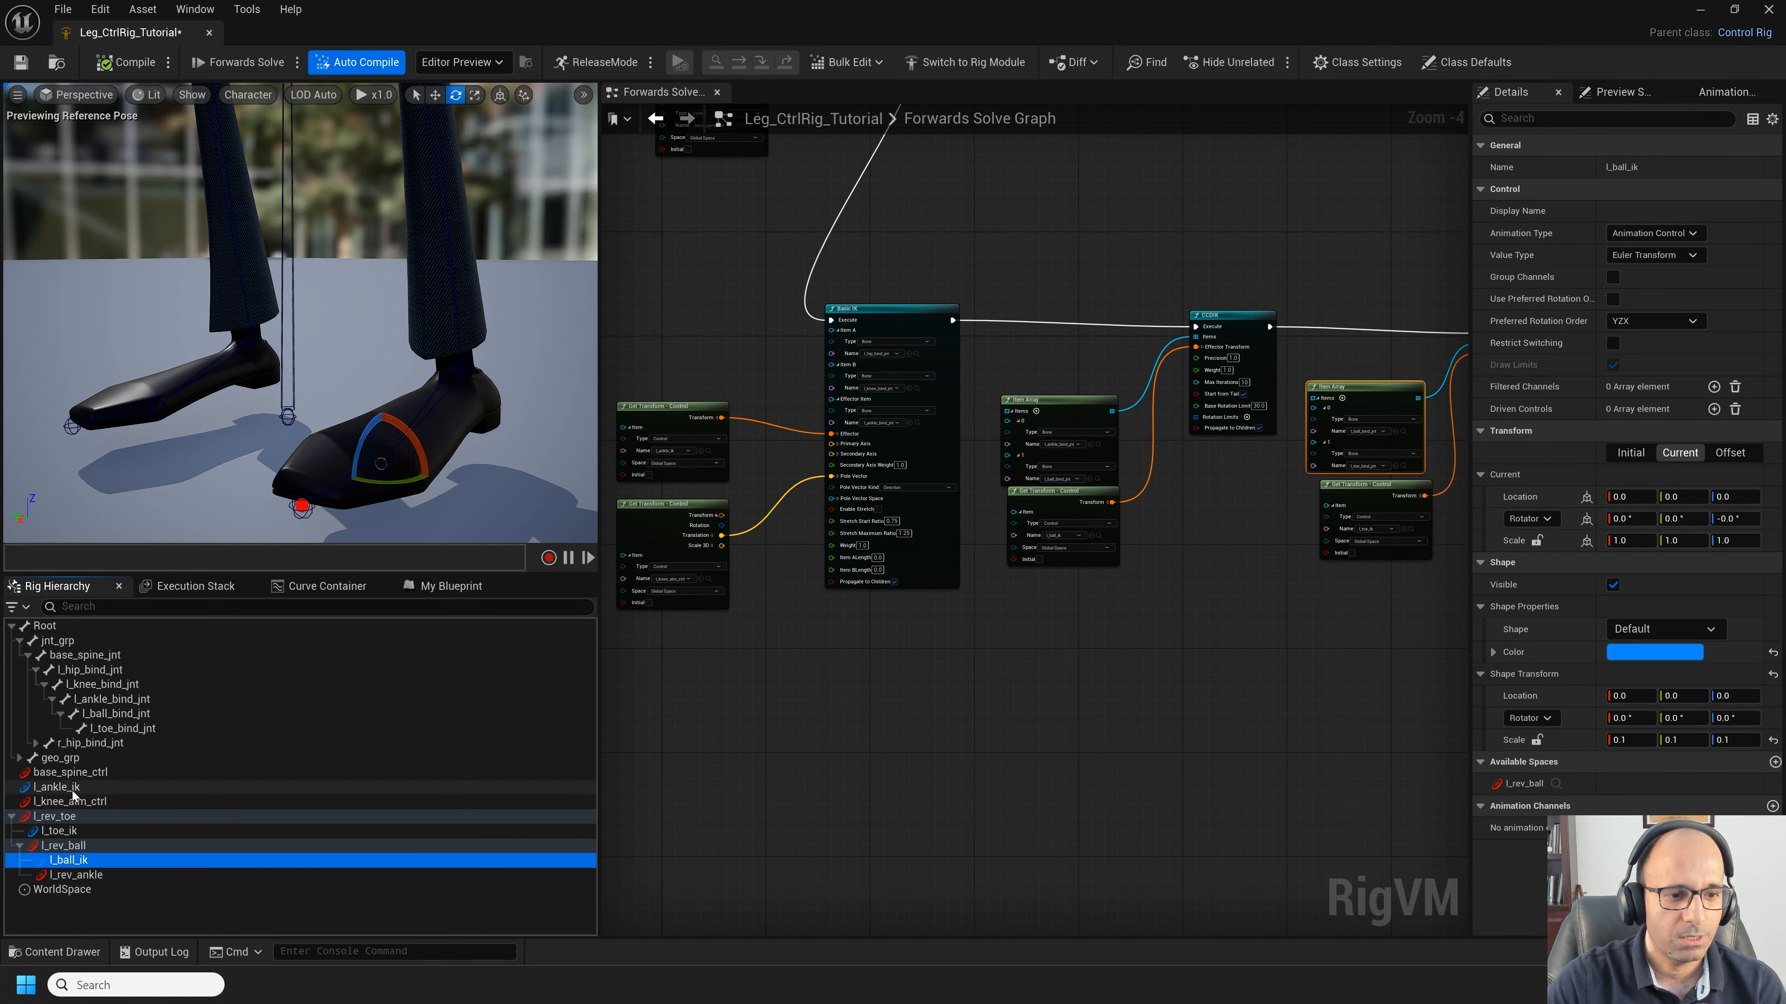
pyautogui.click(56, 788)
pyautogui.moveTo(57, 788); pyautogui.dragTo(89, 884)
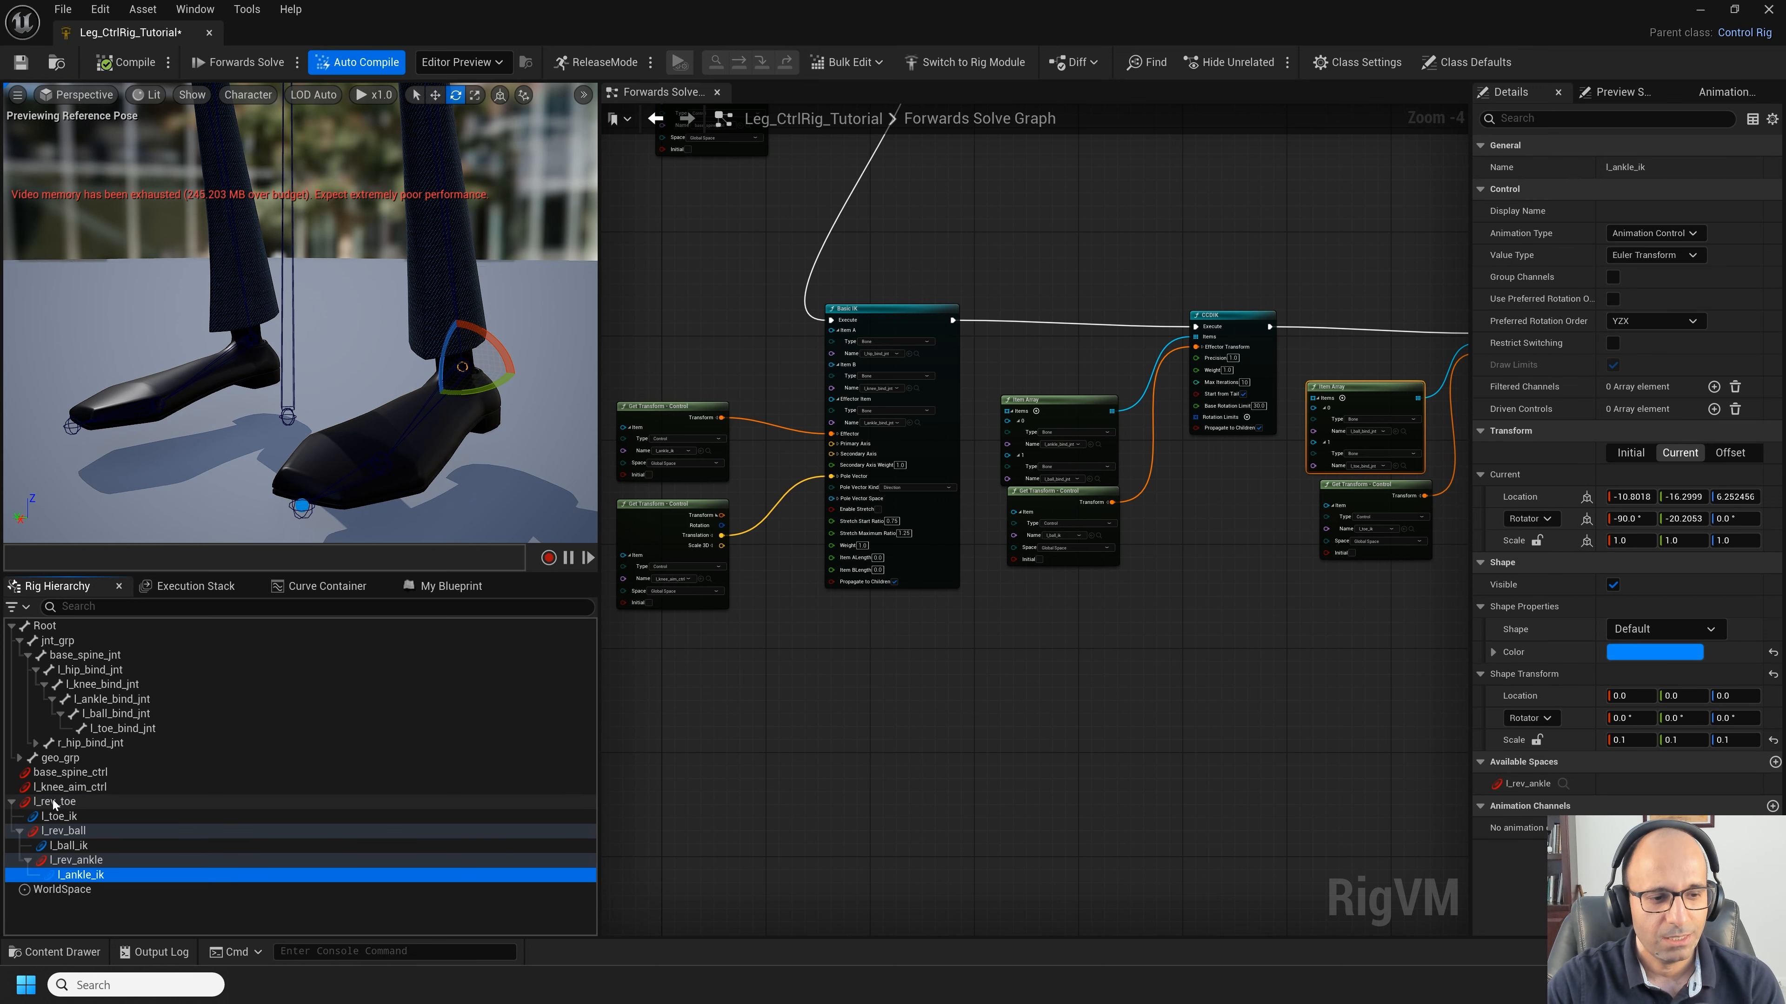
# Step: Try rotating the l_rev_toe and l_rev_ball controls to test the reverse foot on the left leg
pyautogui.click(162, 801)
pyautogui.moveTo(285, 474); pyautogui.dragTo(269, 526)
pyautogui.moveTo(273, 490); pyautogui.dragTo(271, 495)
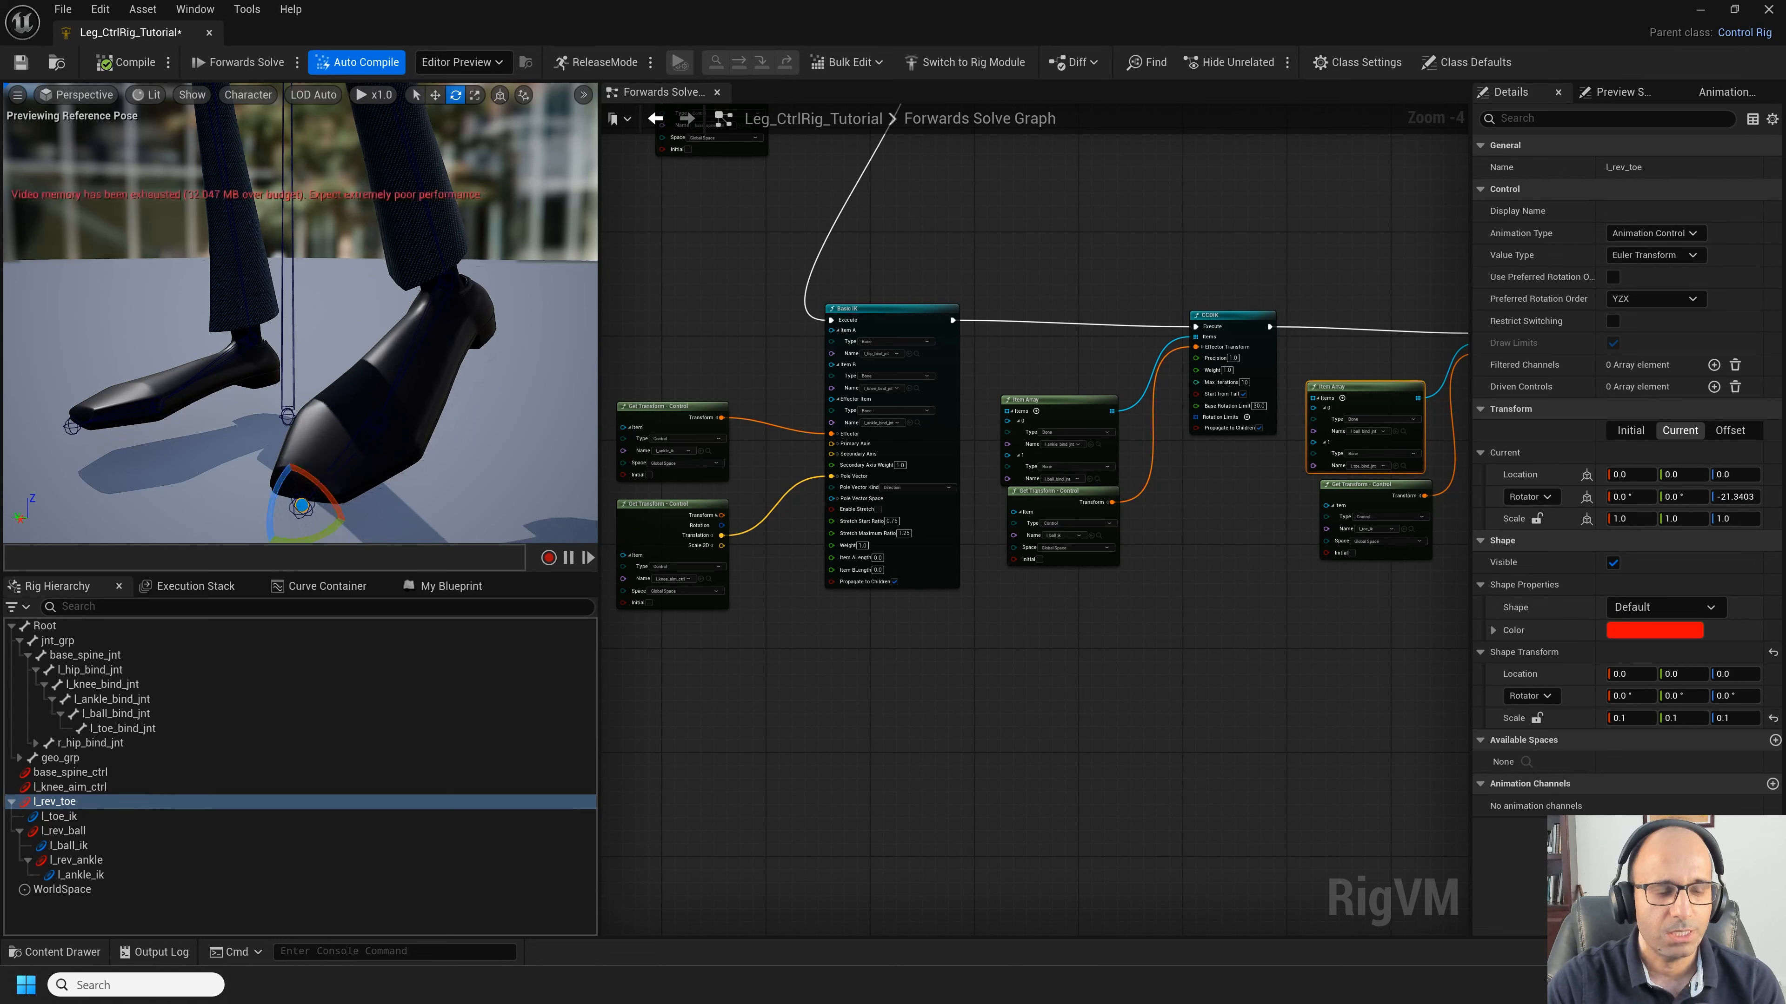
pyautogui.click(70, 846)
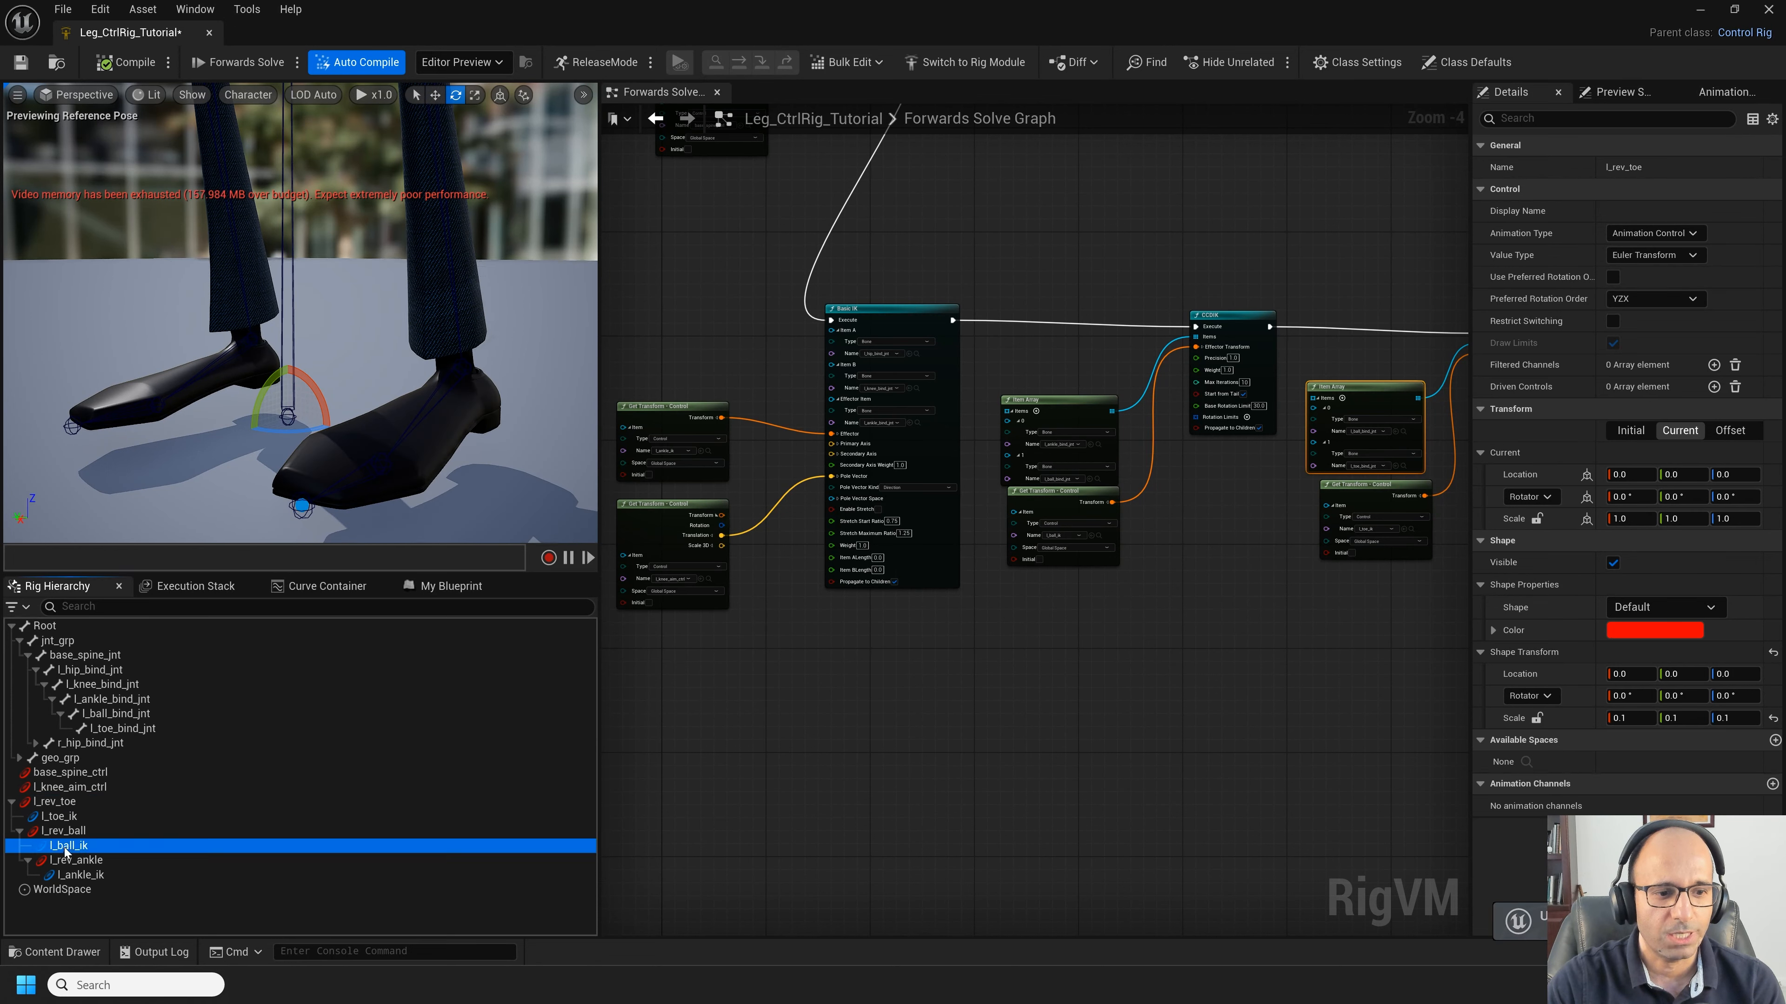
pyautogui.click(65, 830)
pyautogui.moveTo(362, 443); pyautogui.dragTo(363, 501)
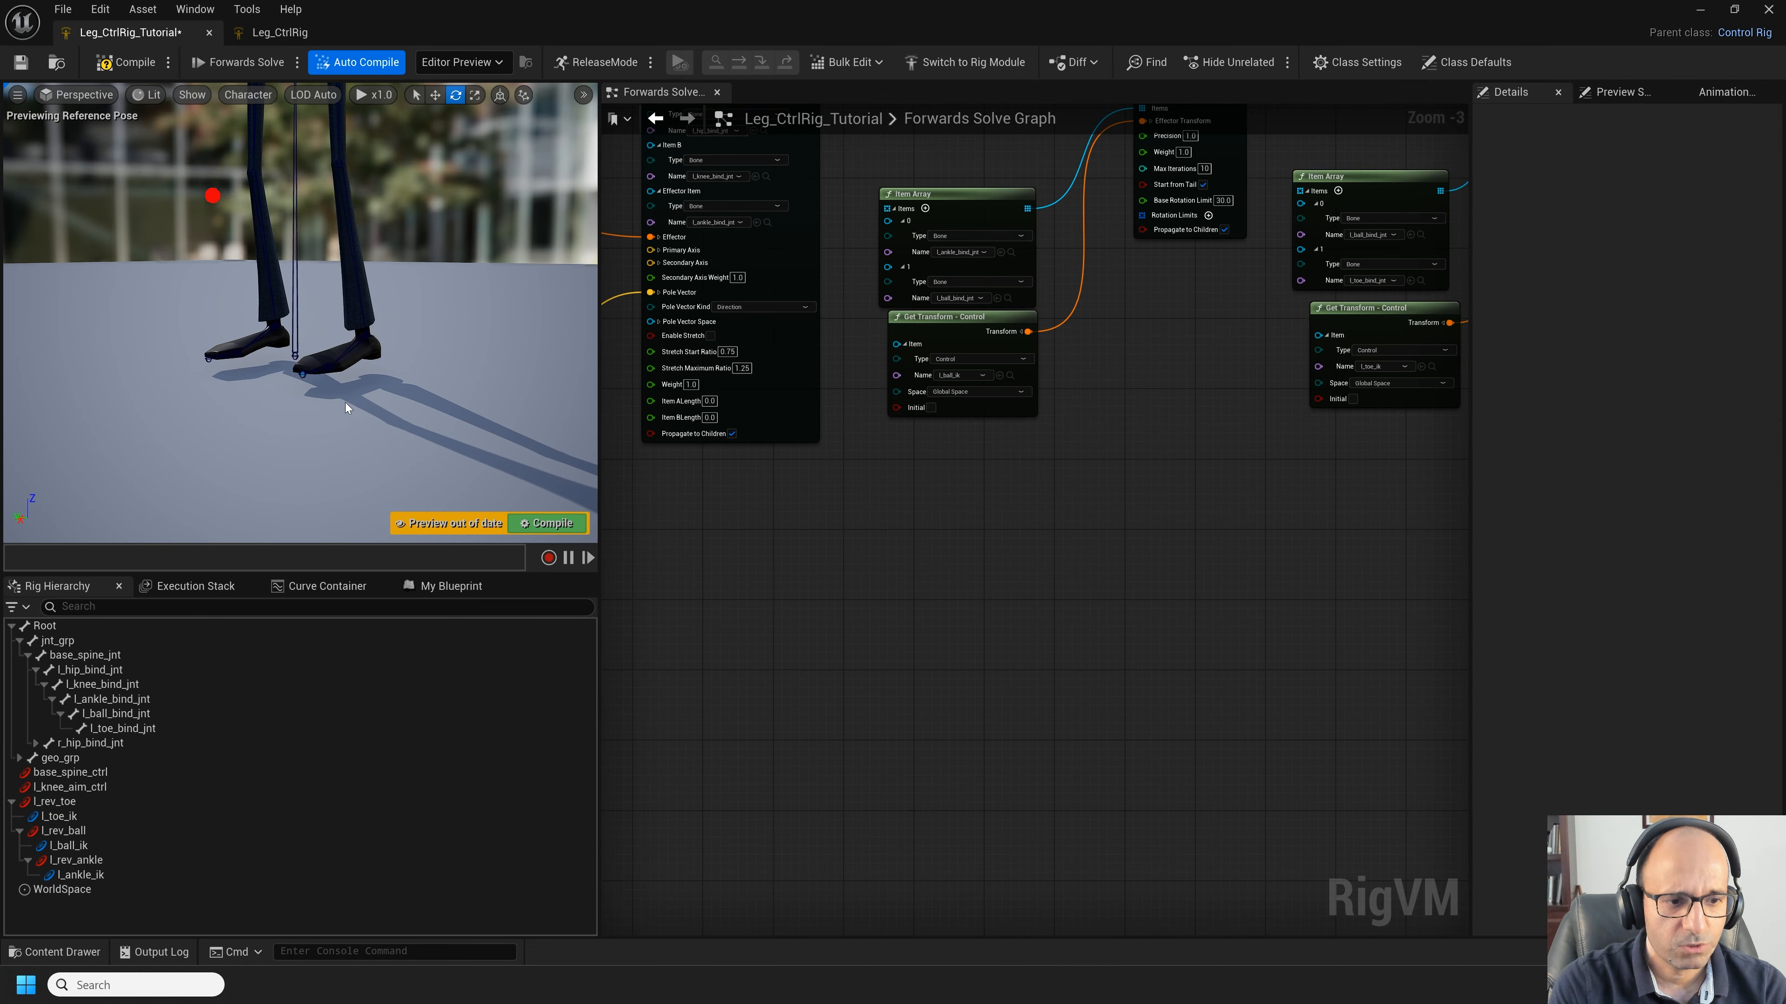
pyautogui.scroll(4, 345, 402)
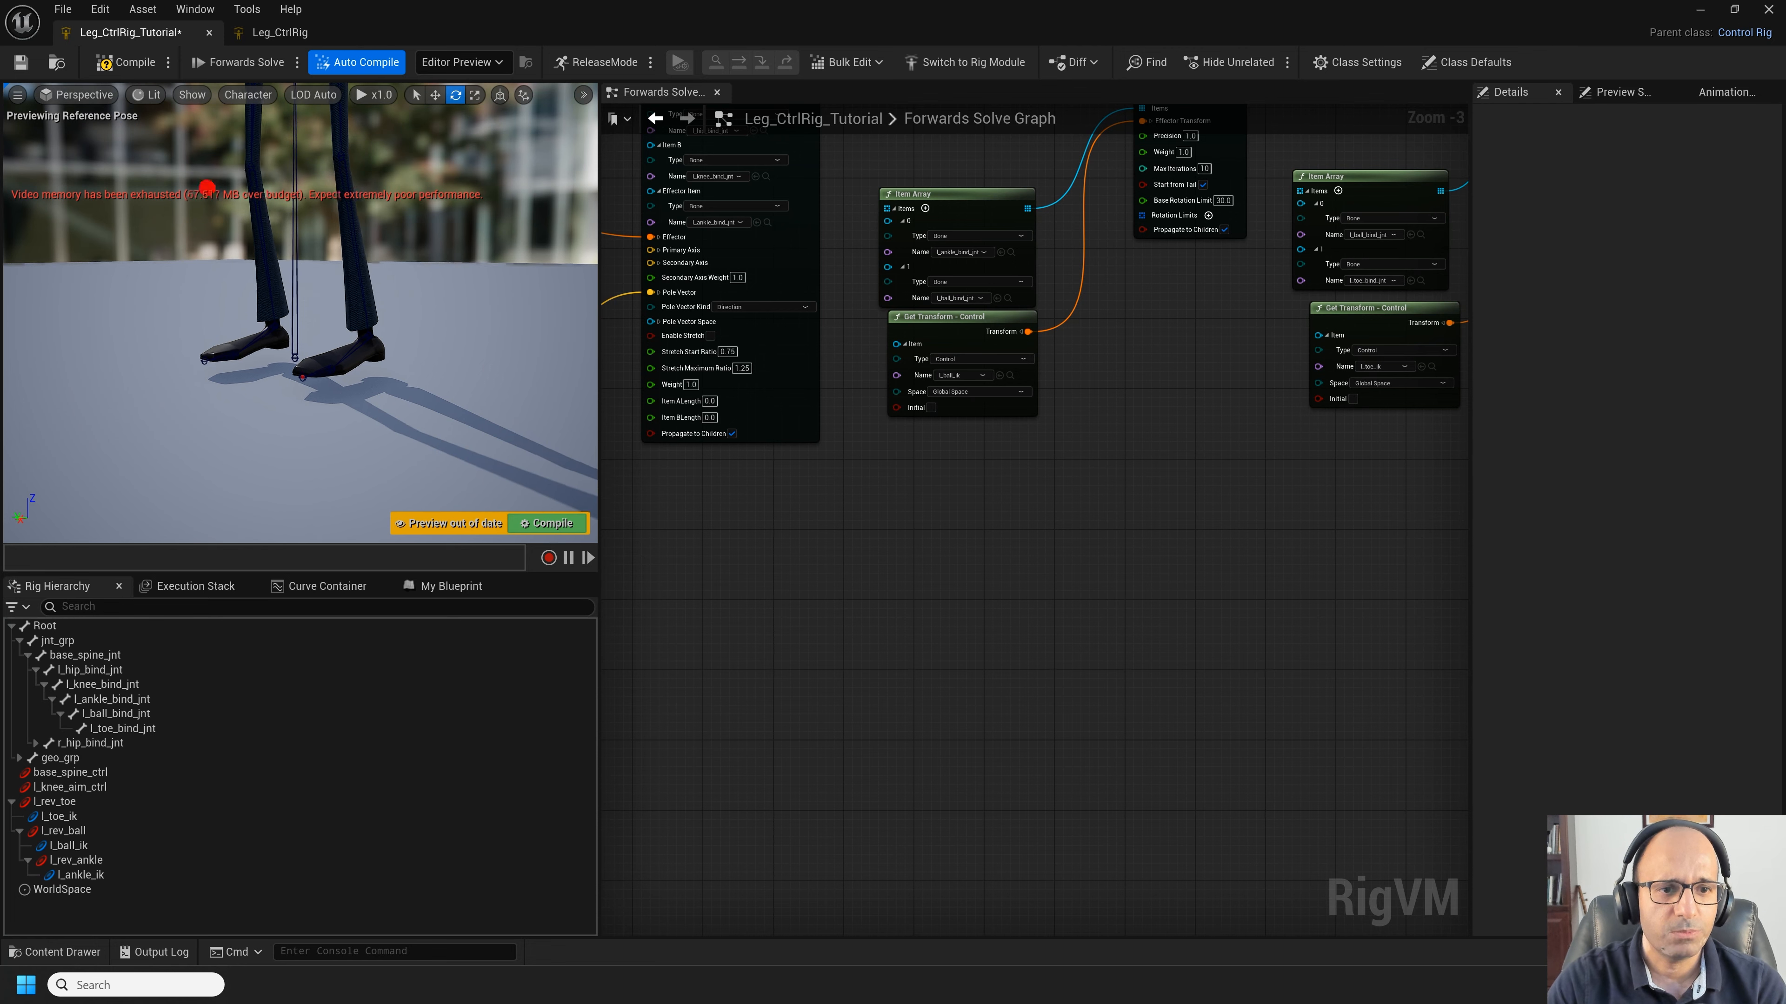
pyautogui.keyDown('alt'); pyautogui.moveTo(344, 402); pyautogui.dragTo(523, 392); pyautogui.keyUp('alt')
pyautogui.scroll(1, 338, 392)
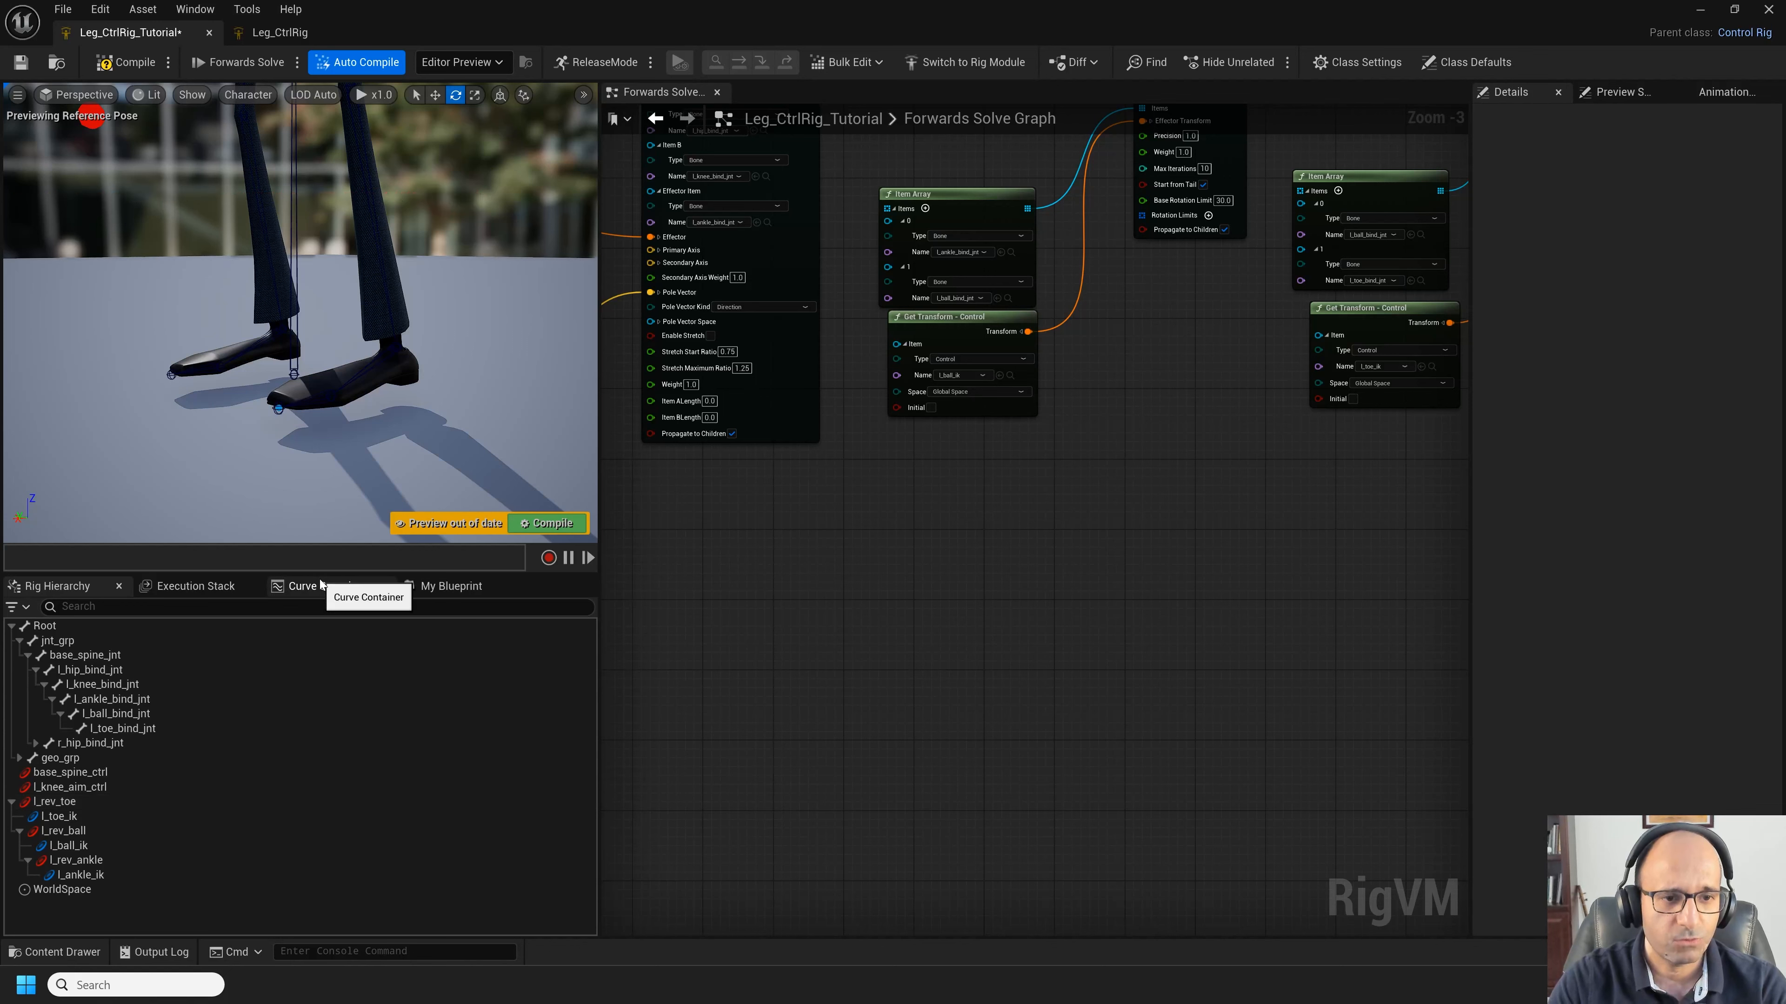
pyautogui.click(95, 799)
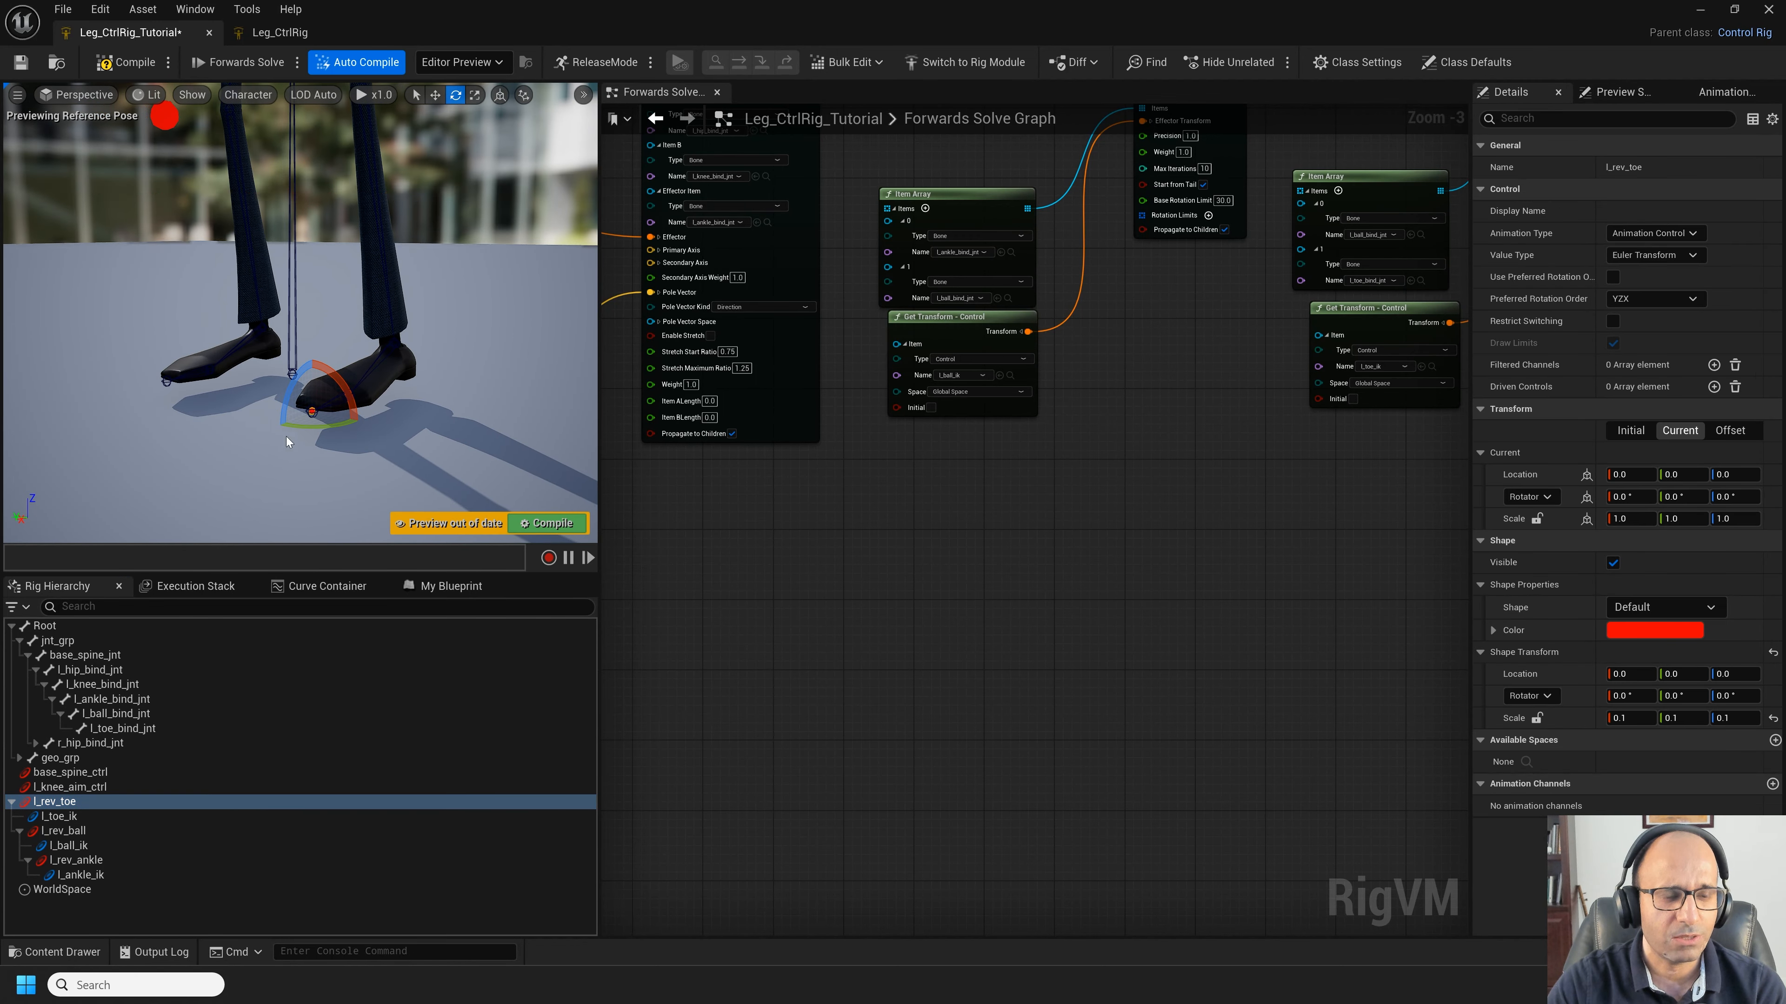
pyautogui.click(54, 918)
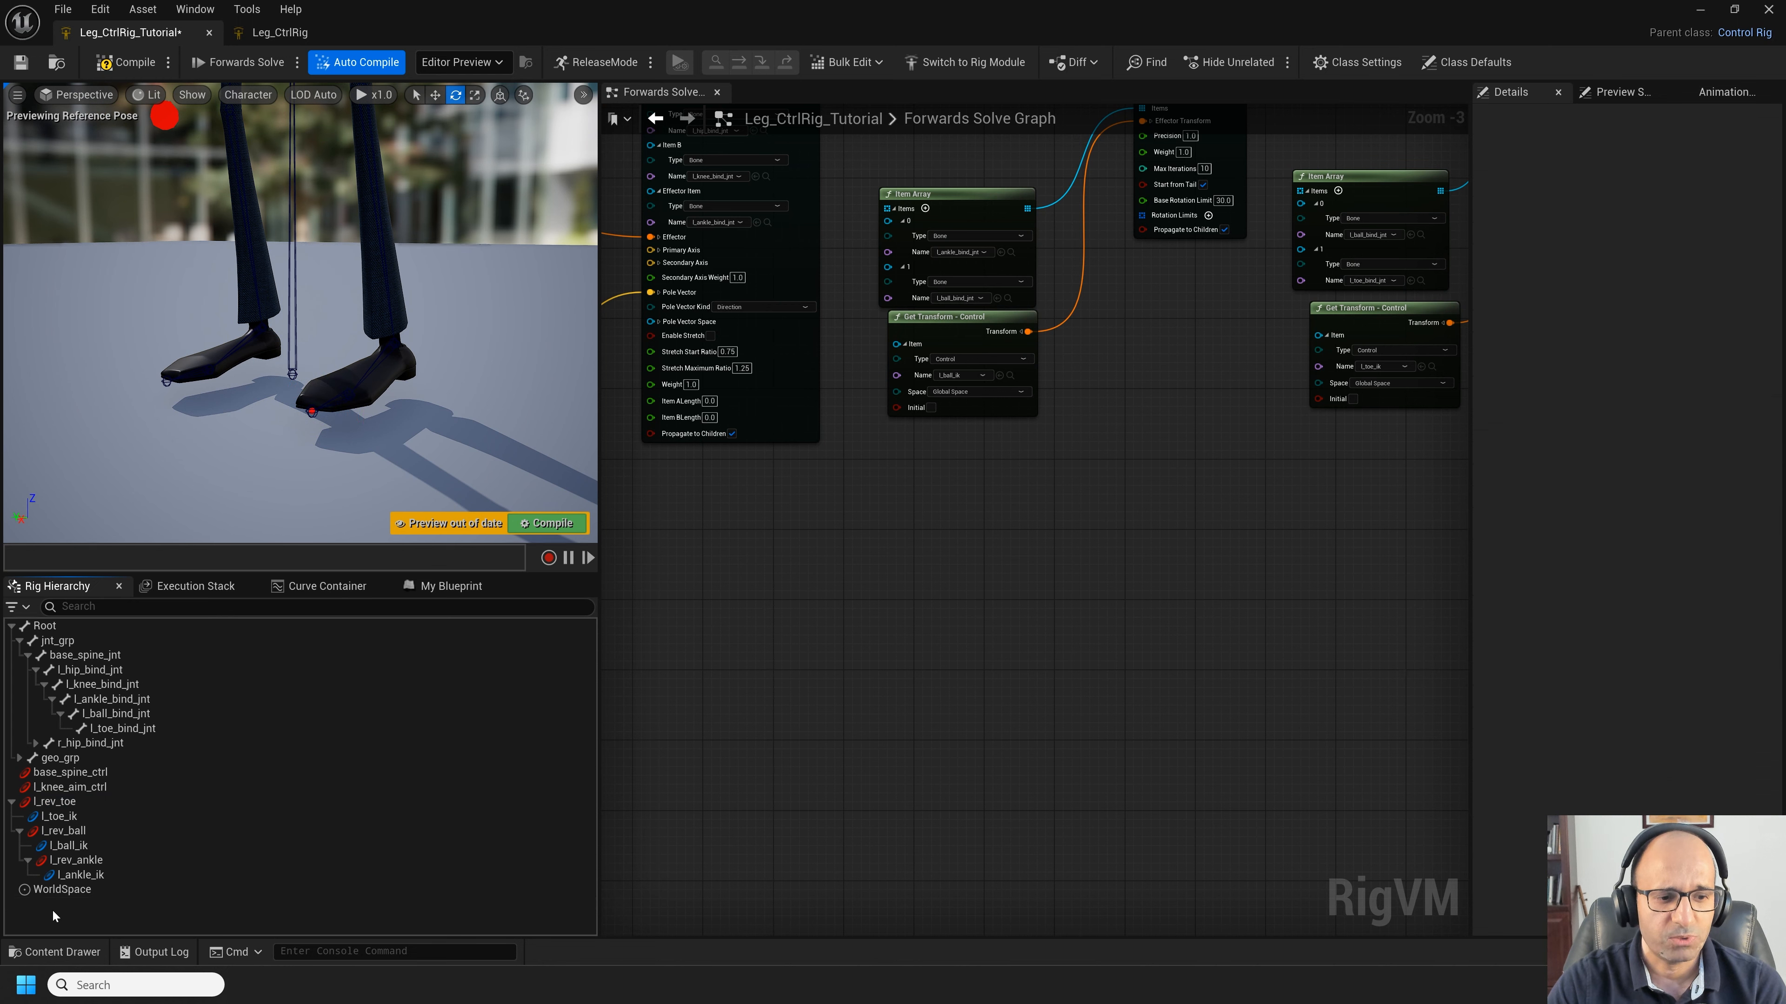
# Step: Add a new control named l_rev_heel at the root level of the rig hierarchy
pyautogui.rightClick(53, 923)
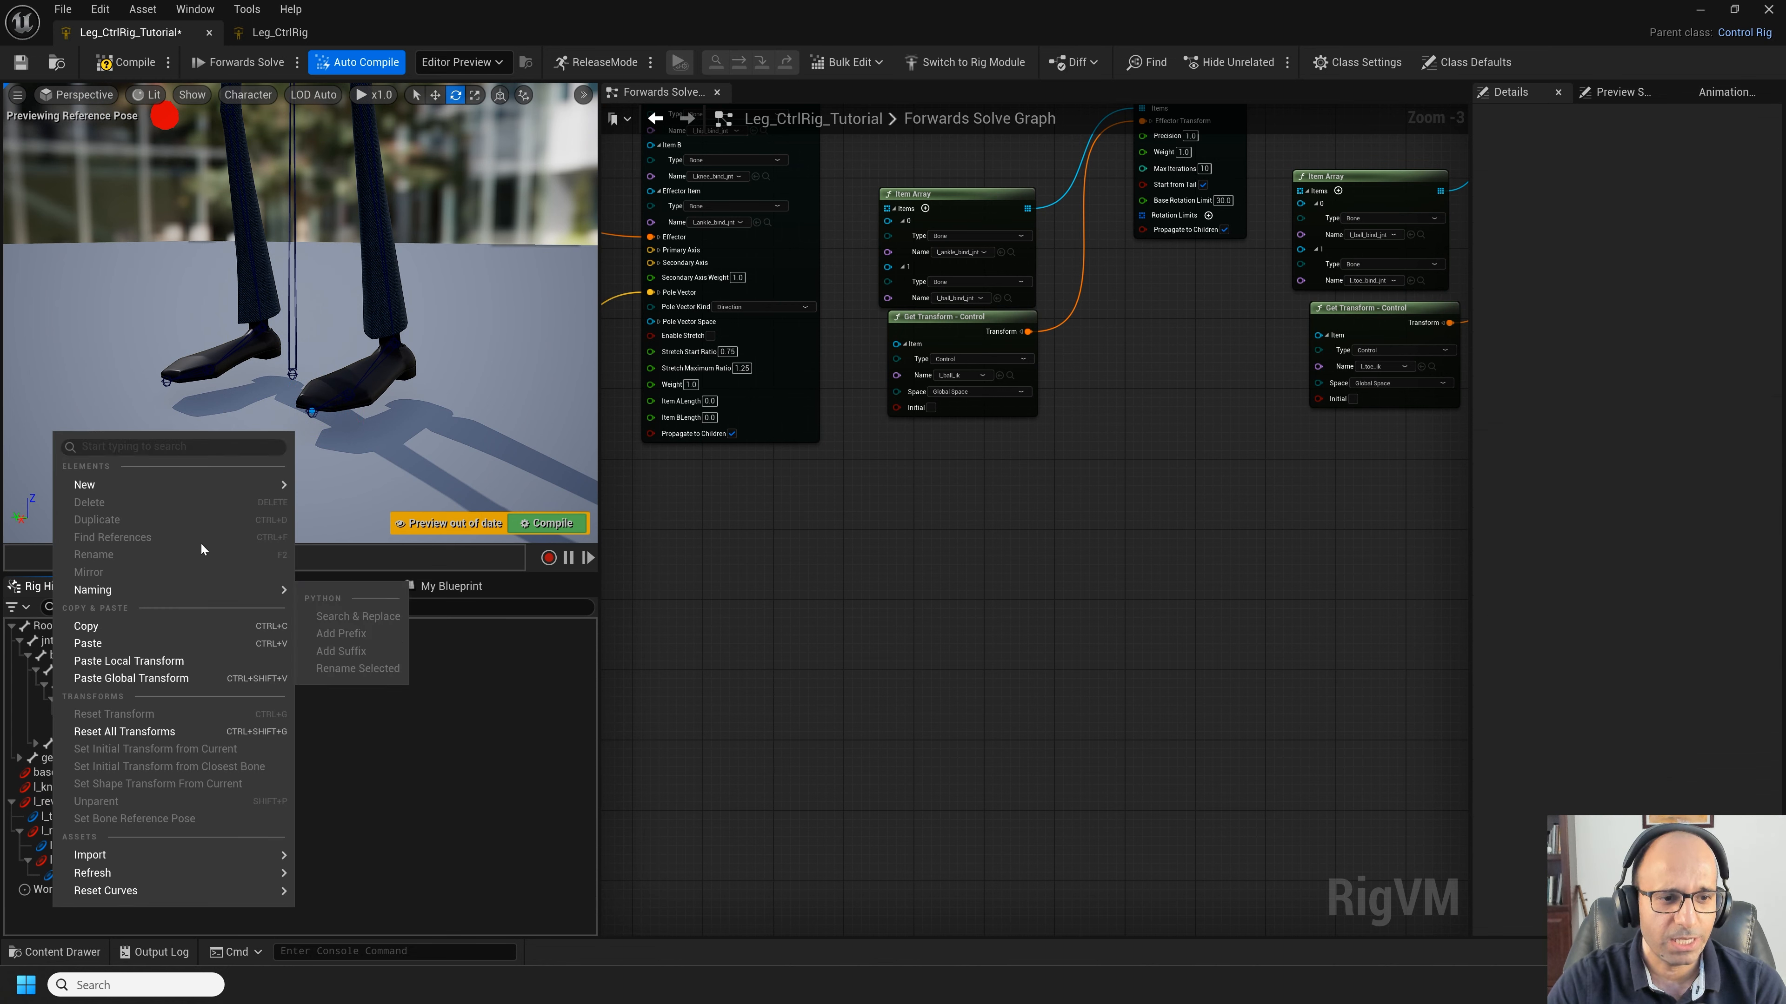
pyautogui.rightClick(48, 924)
pyautogui.moveTo(208, 496)
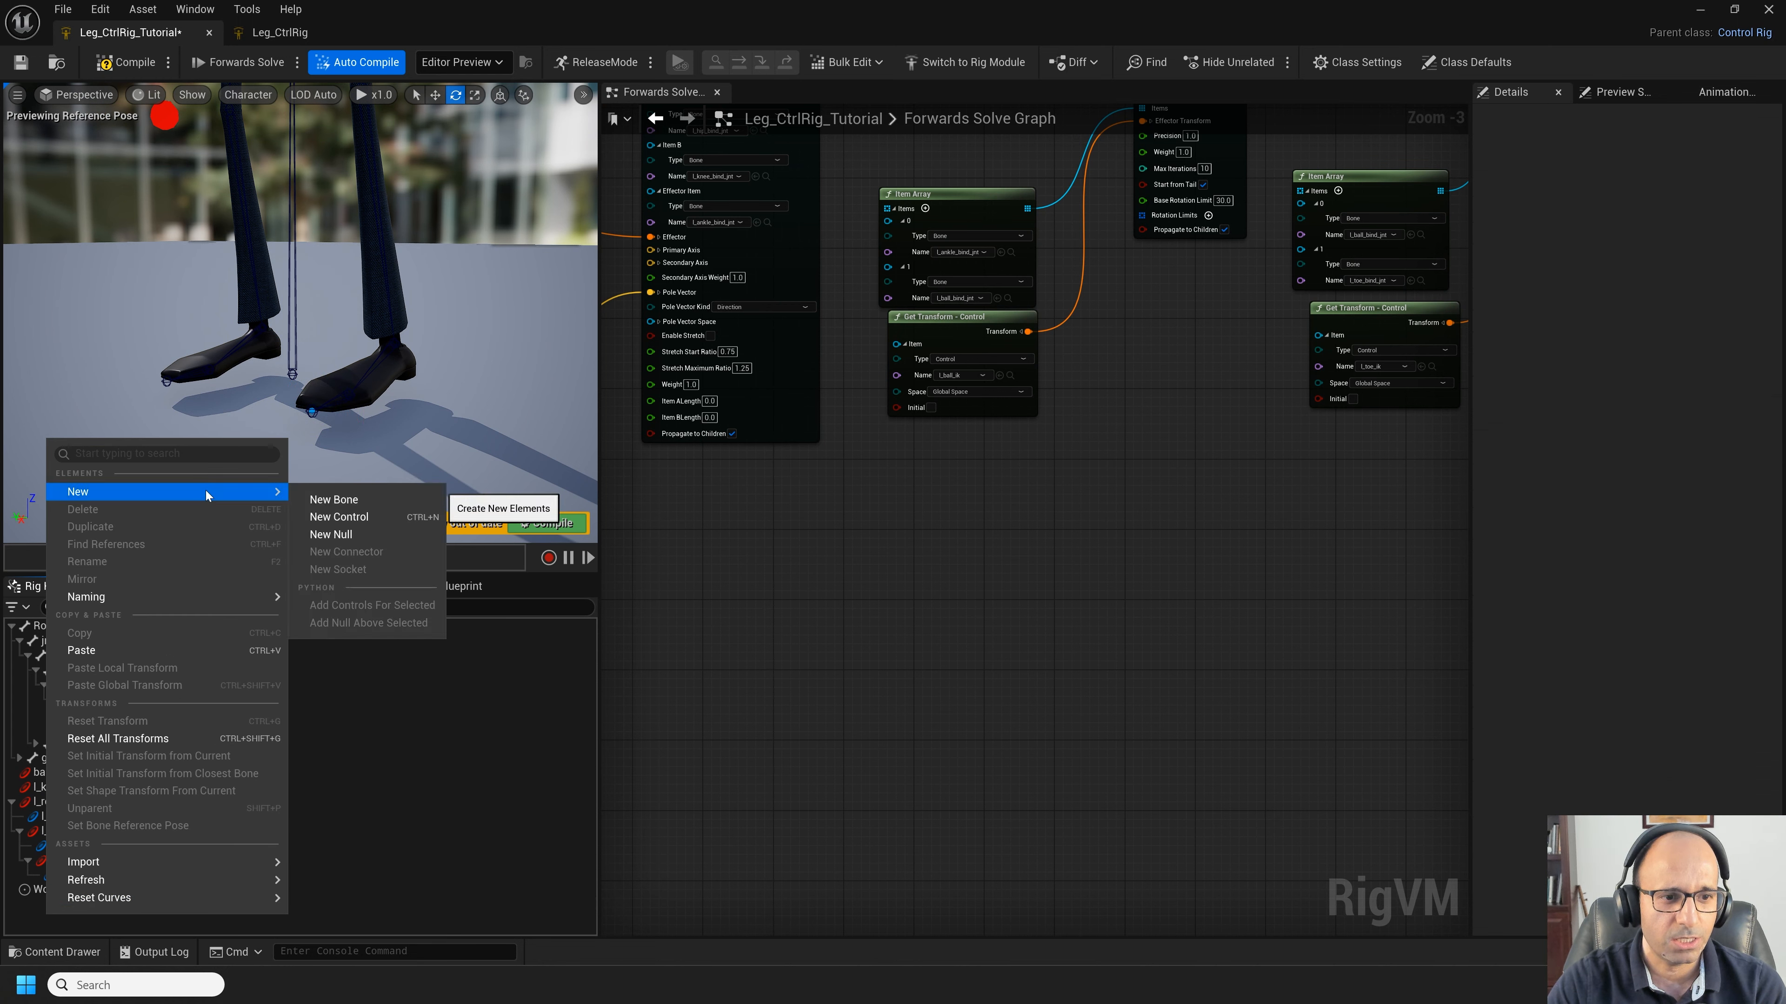
pyautogui.click(341, 517)
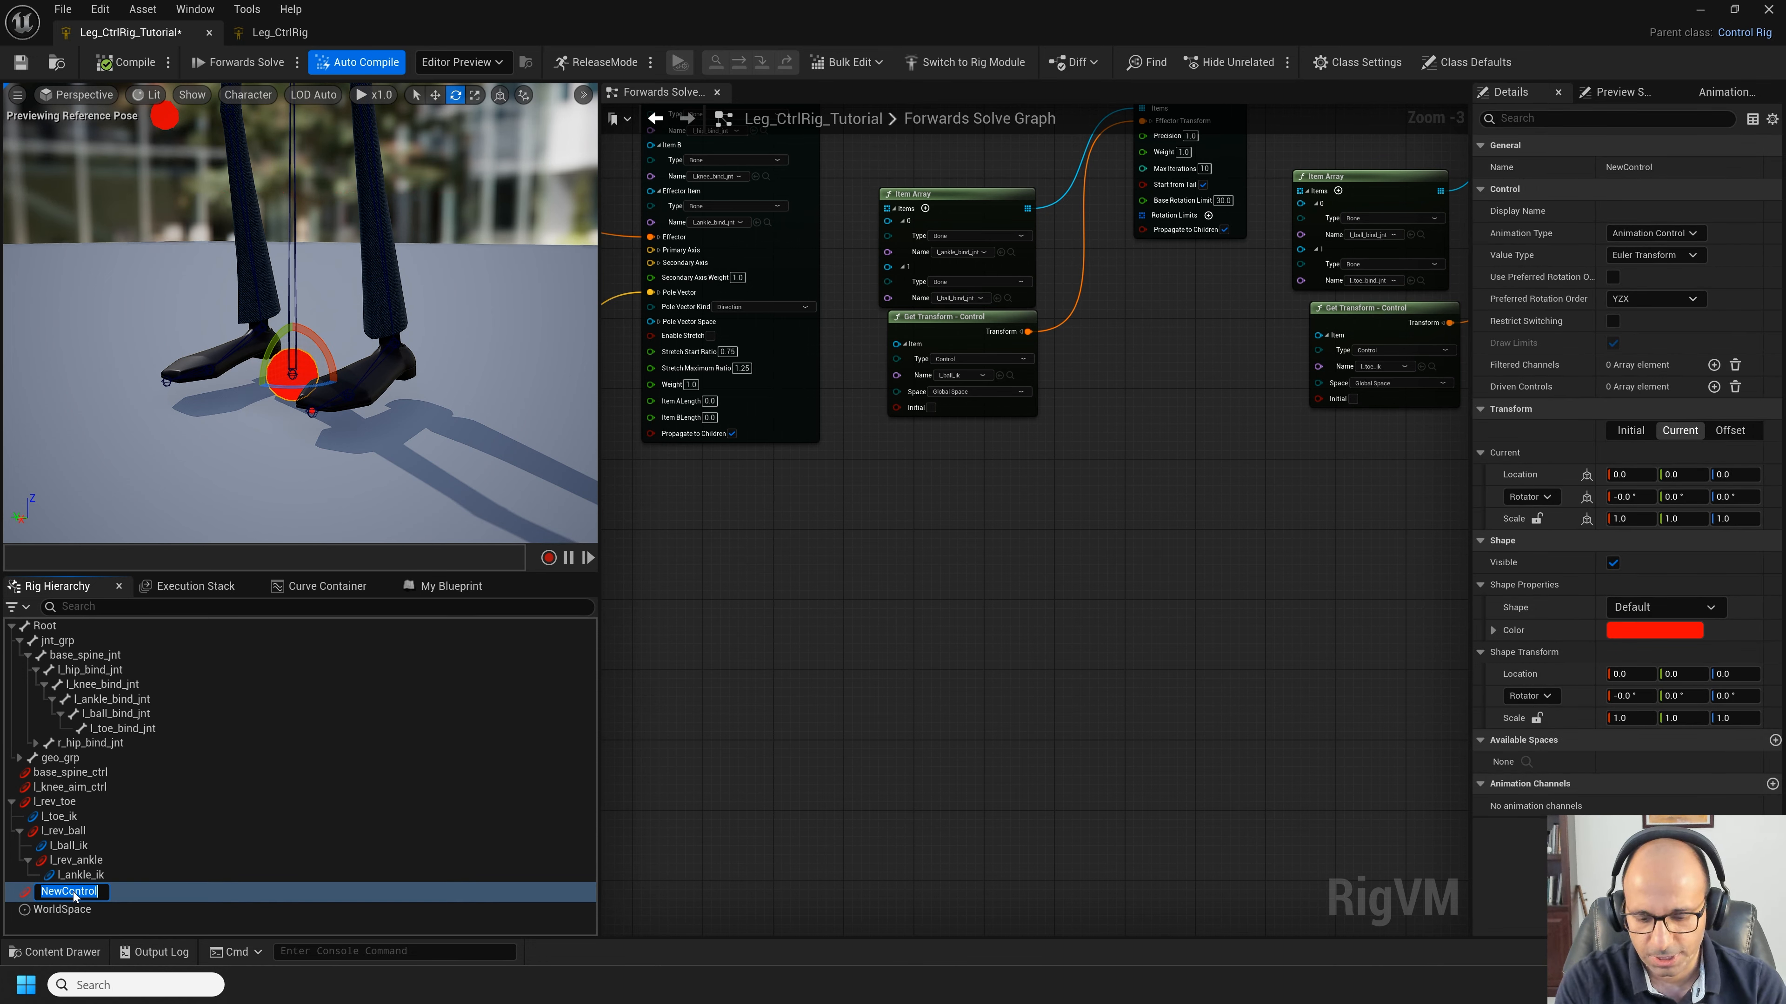
pyautogui.write('l_rev_heel')
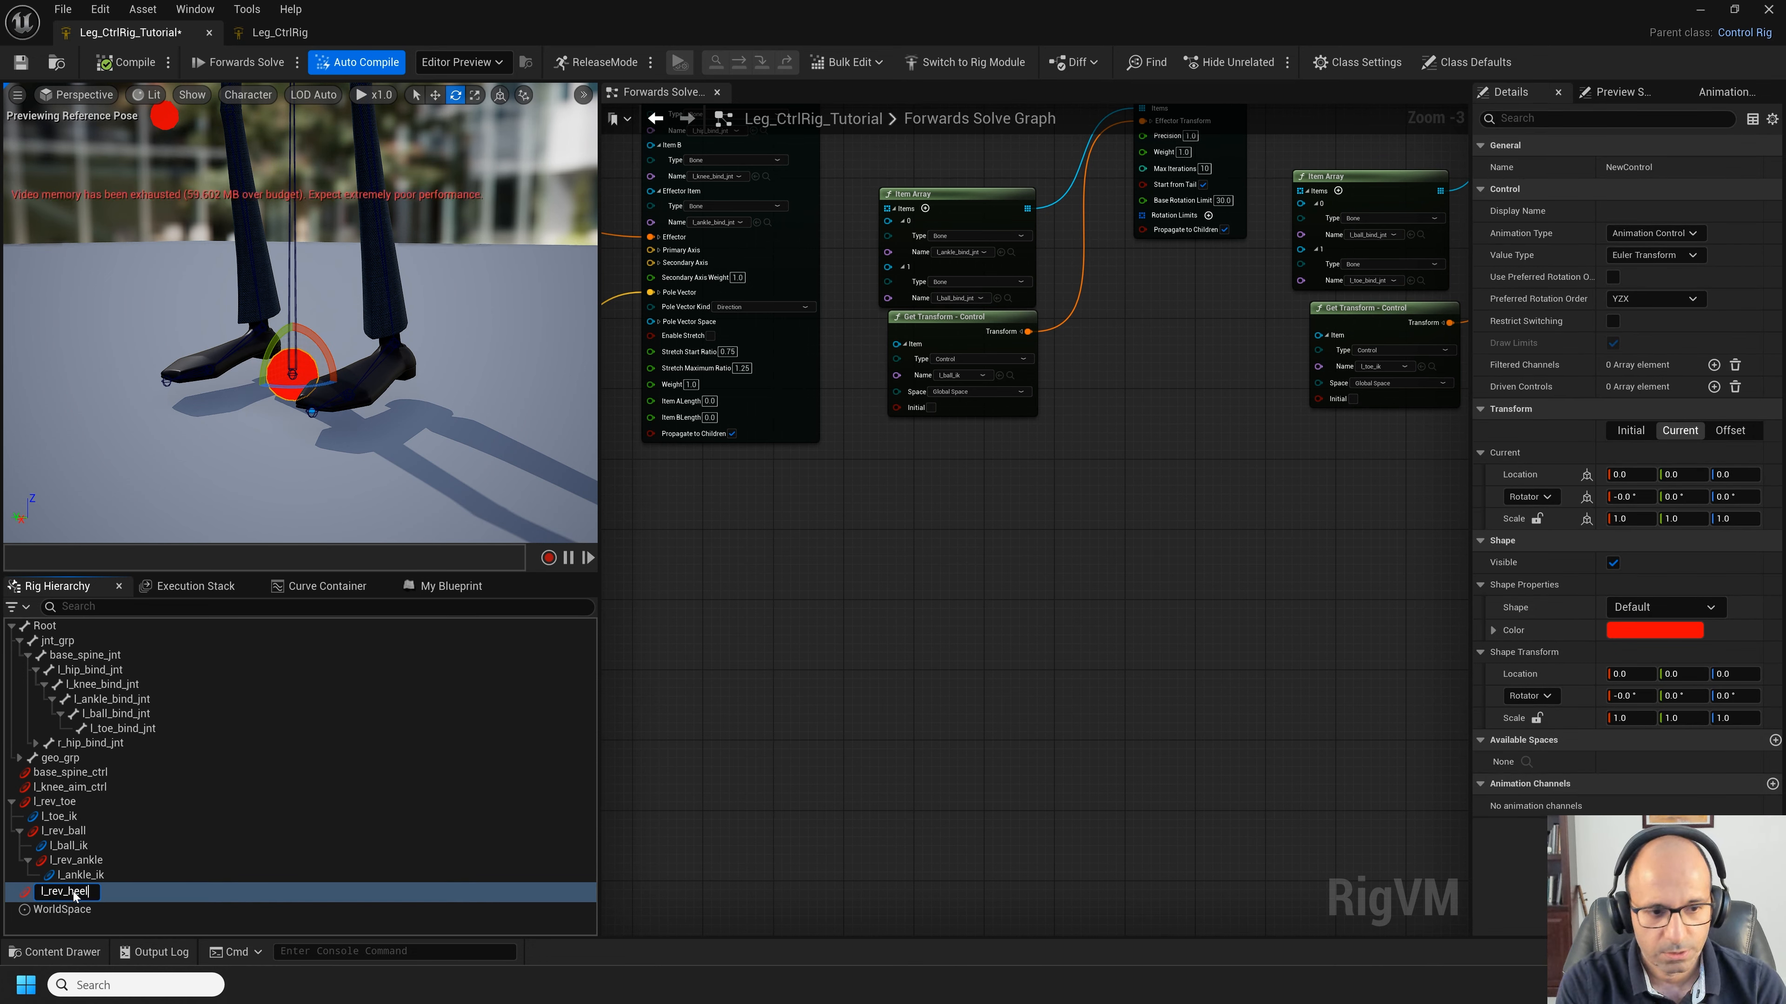
pyautogui.press('Return')
pyautogui.click(72, 892)
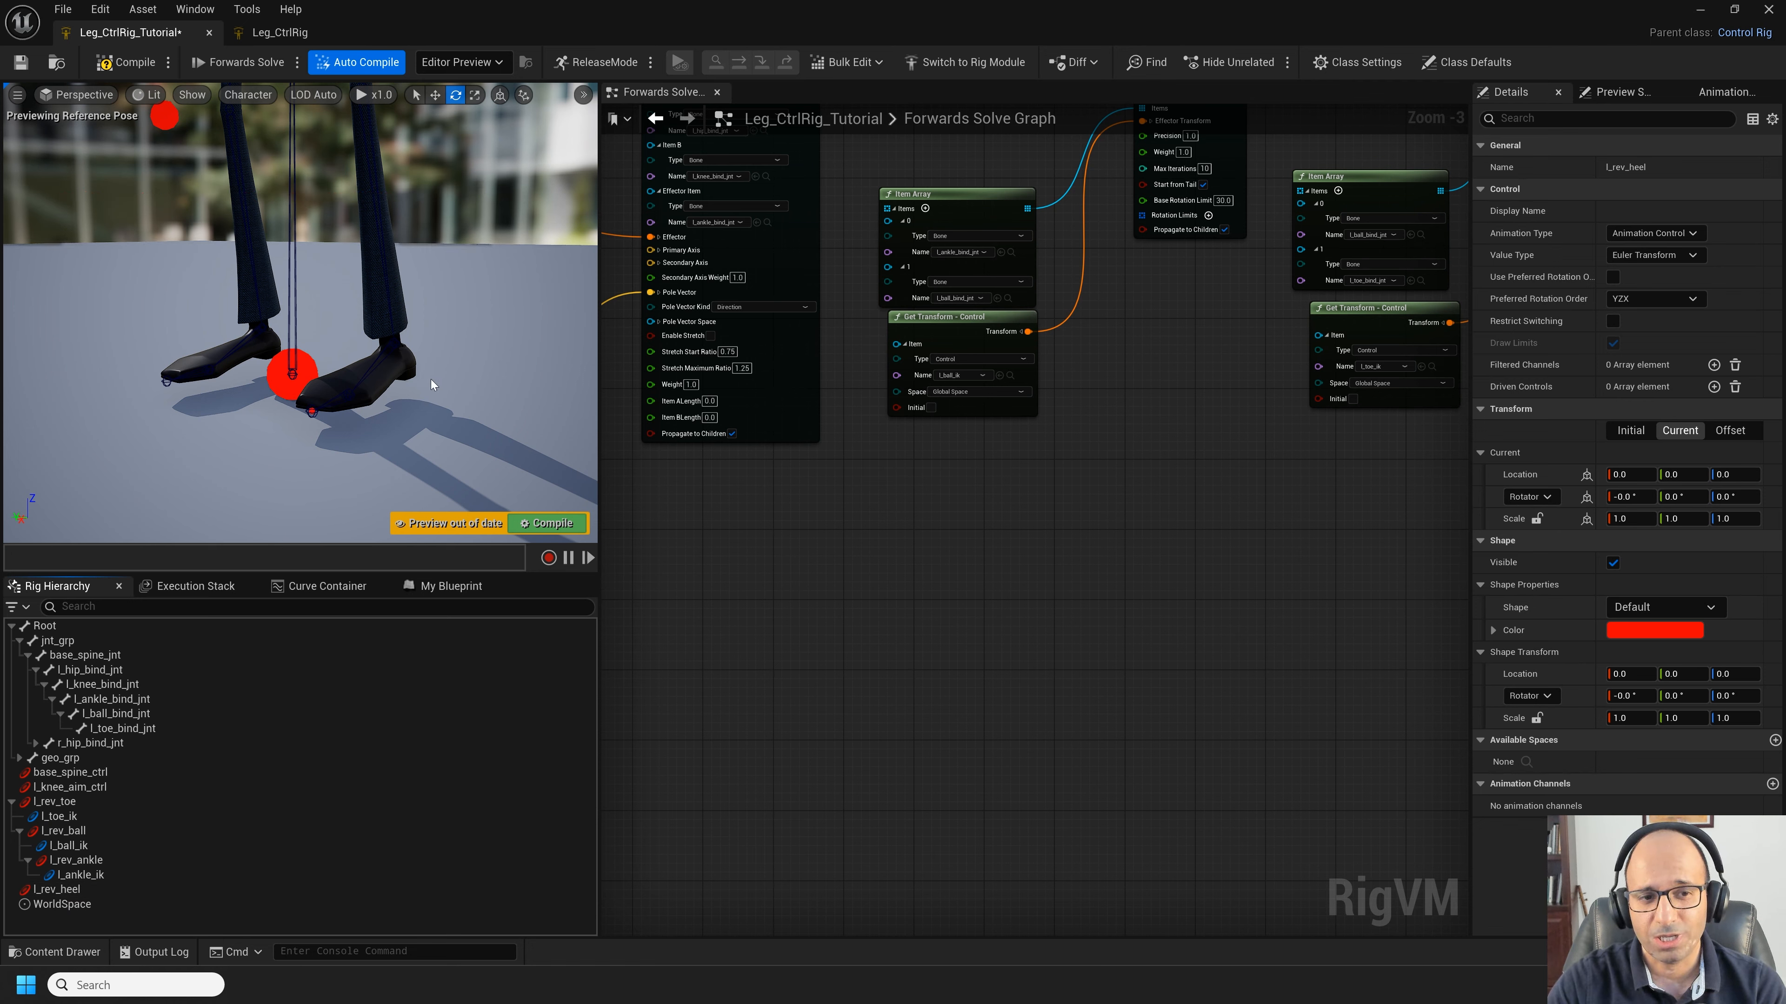
# Step: Lock the shape scale proportions of l_rev_heel and set its shape scale uniformly to 0.1
pyautogui.click(1537, 718)
pyautogui.click(1629, 718)
pyautogui.write('0.1')
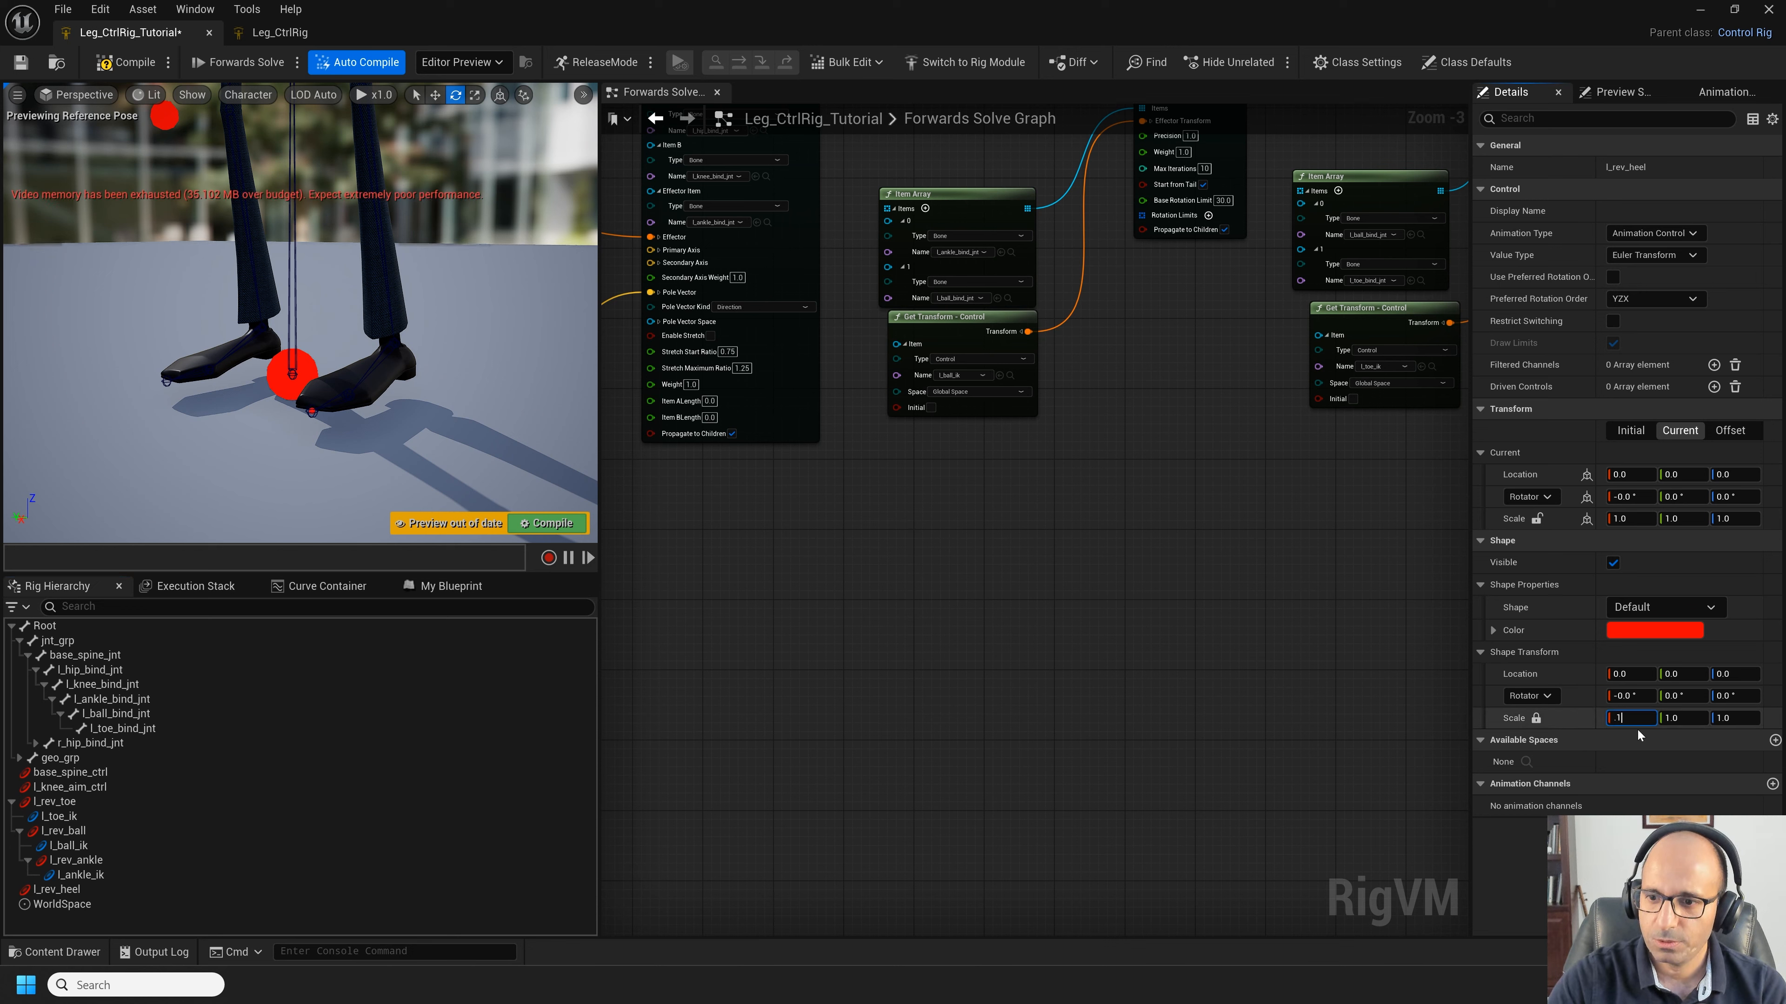
pyautogui.press('Return')
# Step: In the top view, move l_rev_heel to the back of the left heel, at about X -14.62, Y -16.21
pyautogui.keyDown('alt'); pyautogui.moveTo(466, 378); pyautogui.dragTo(576, 412); pyautogui.keyUp('alt')
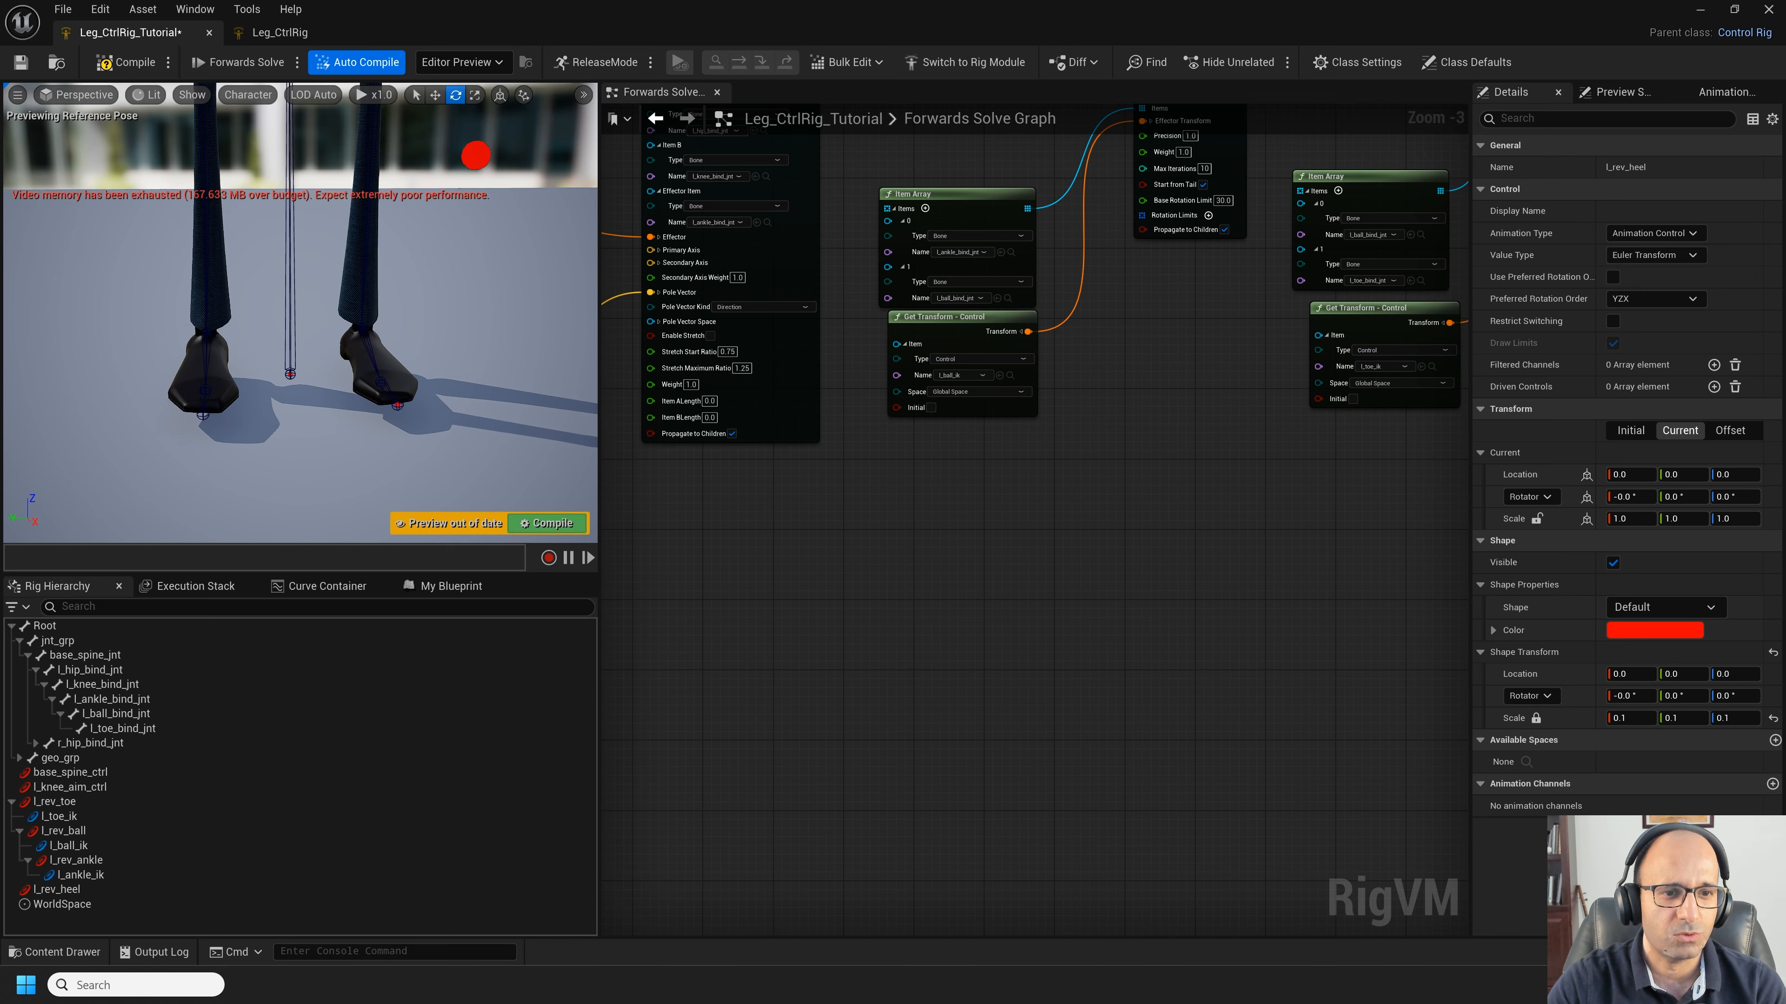
pyautogui.click(100, 96)
pyautogui.click(128, 161)
pyautogui.scroll(10, 323, 320)
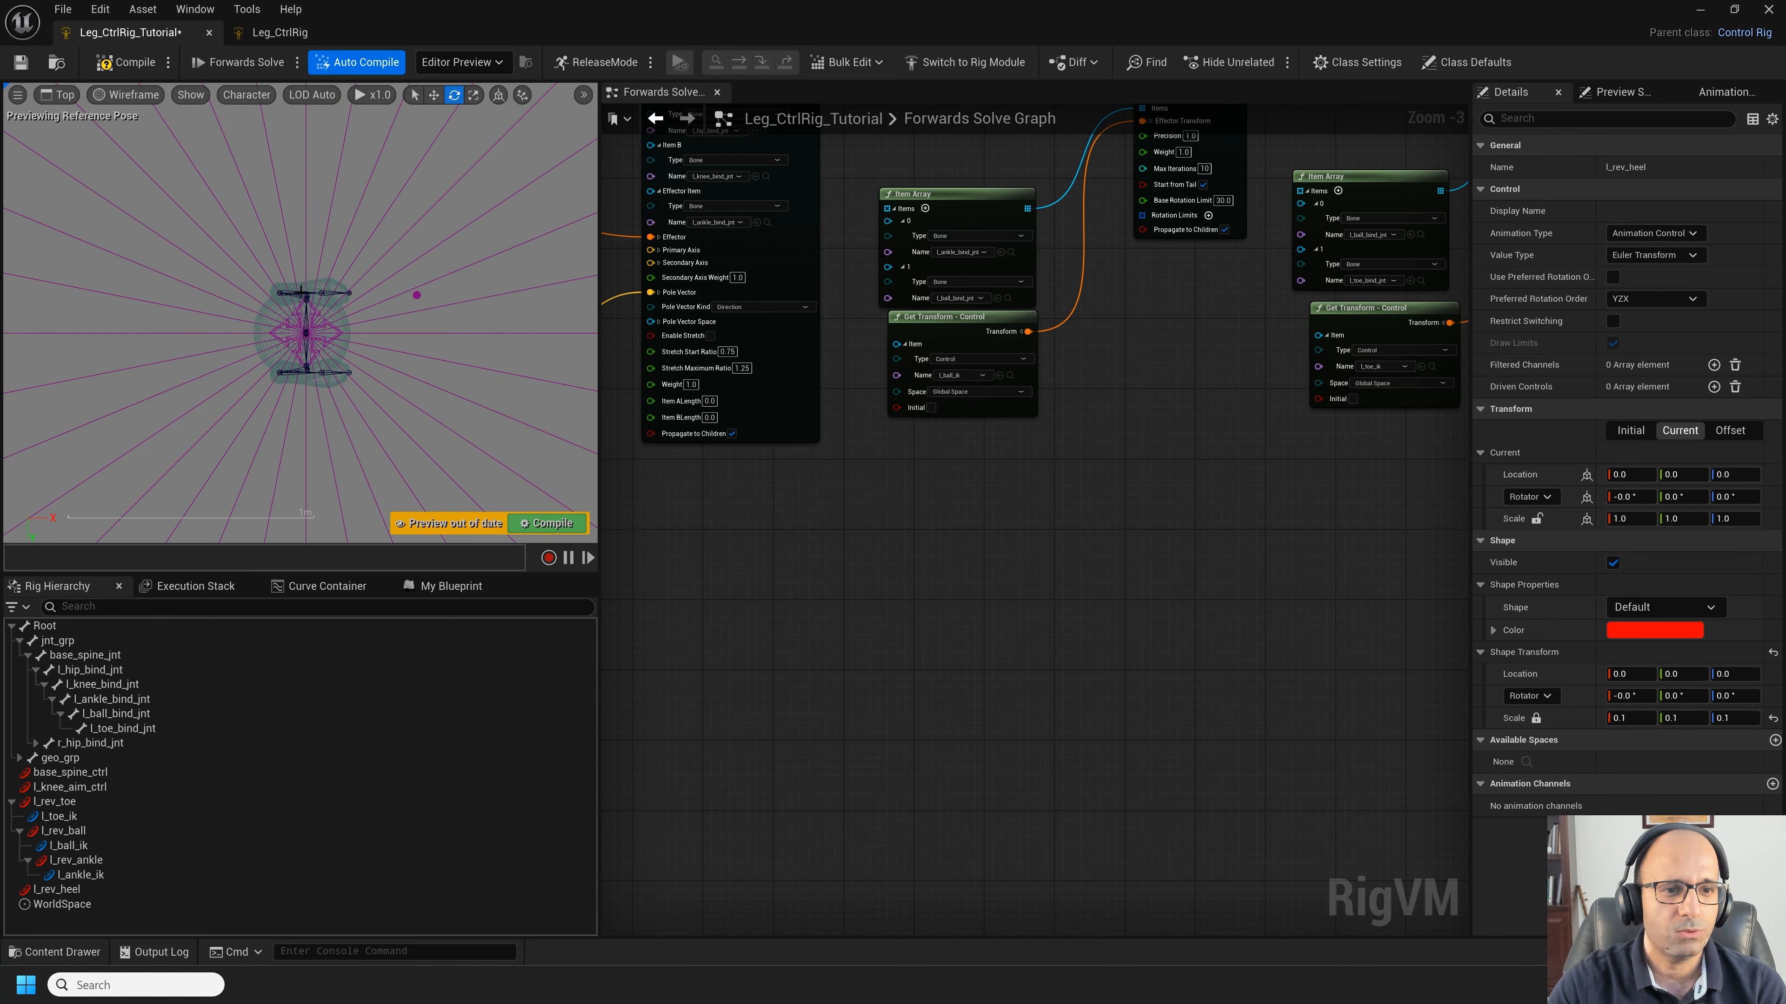
pyautogui.click(90, 891)
pyautogui.press('w')
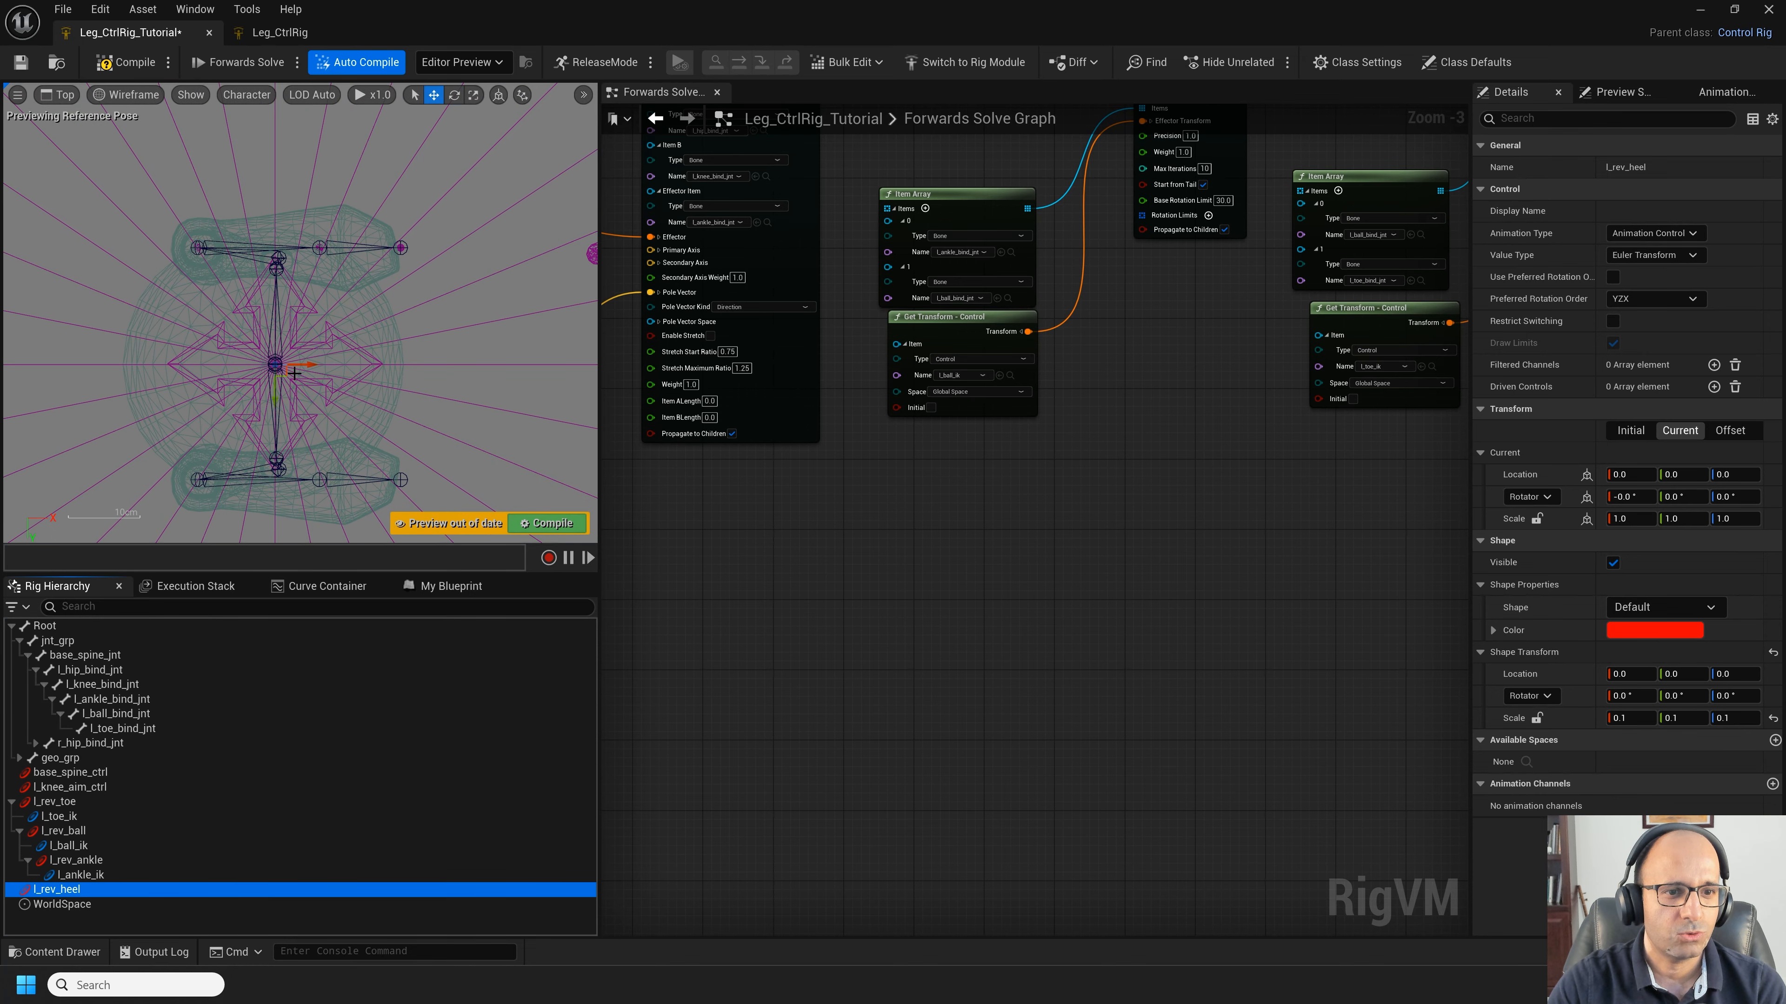
pyautogui.moveTo(287, 366); pyautogui.dragTo(183, 257)
pyautogui.scroll(5, 182, 256)
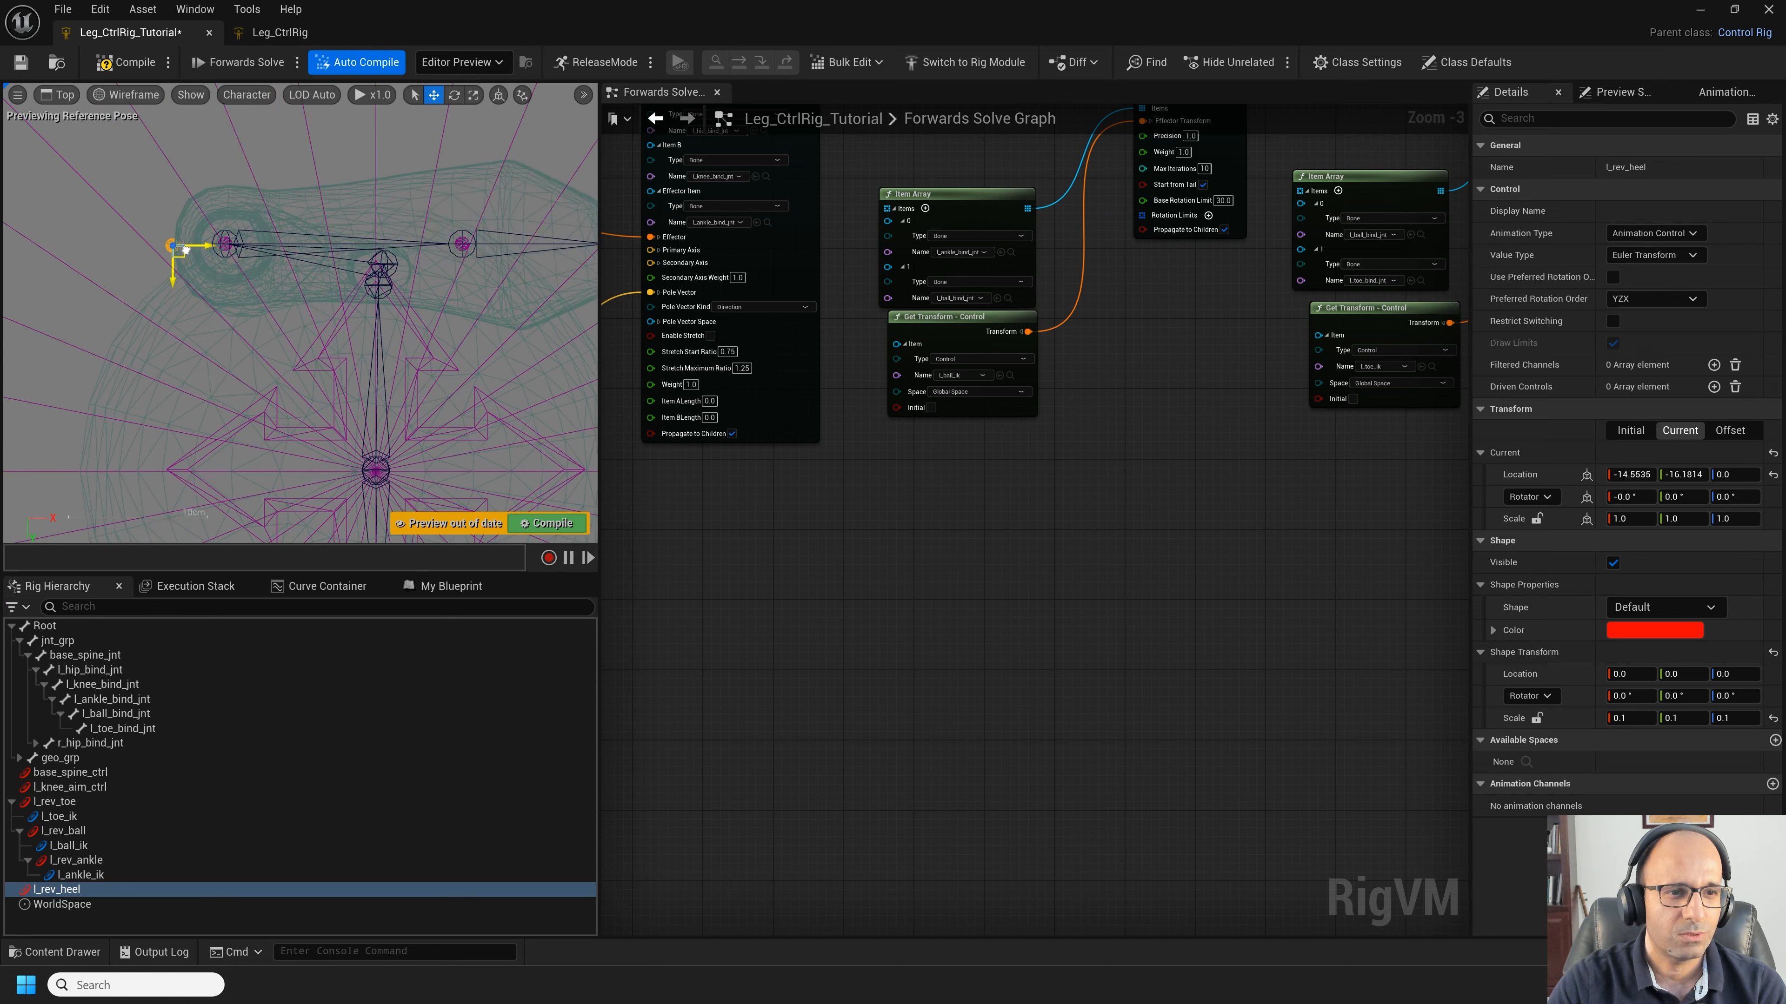
pyautogui.scroll(-2, 183, 258)
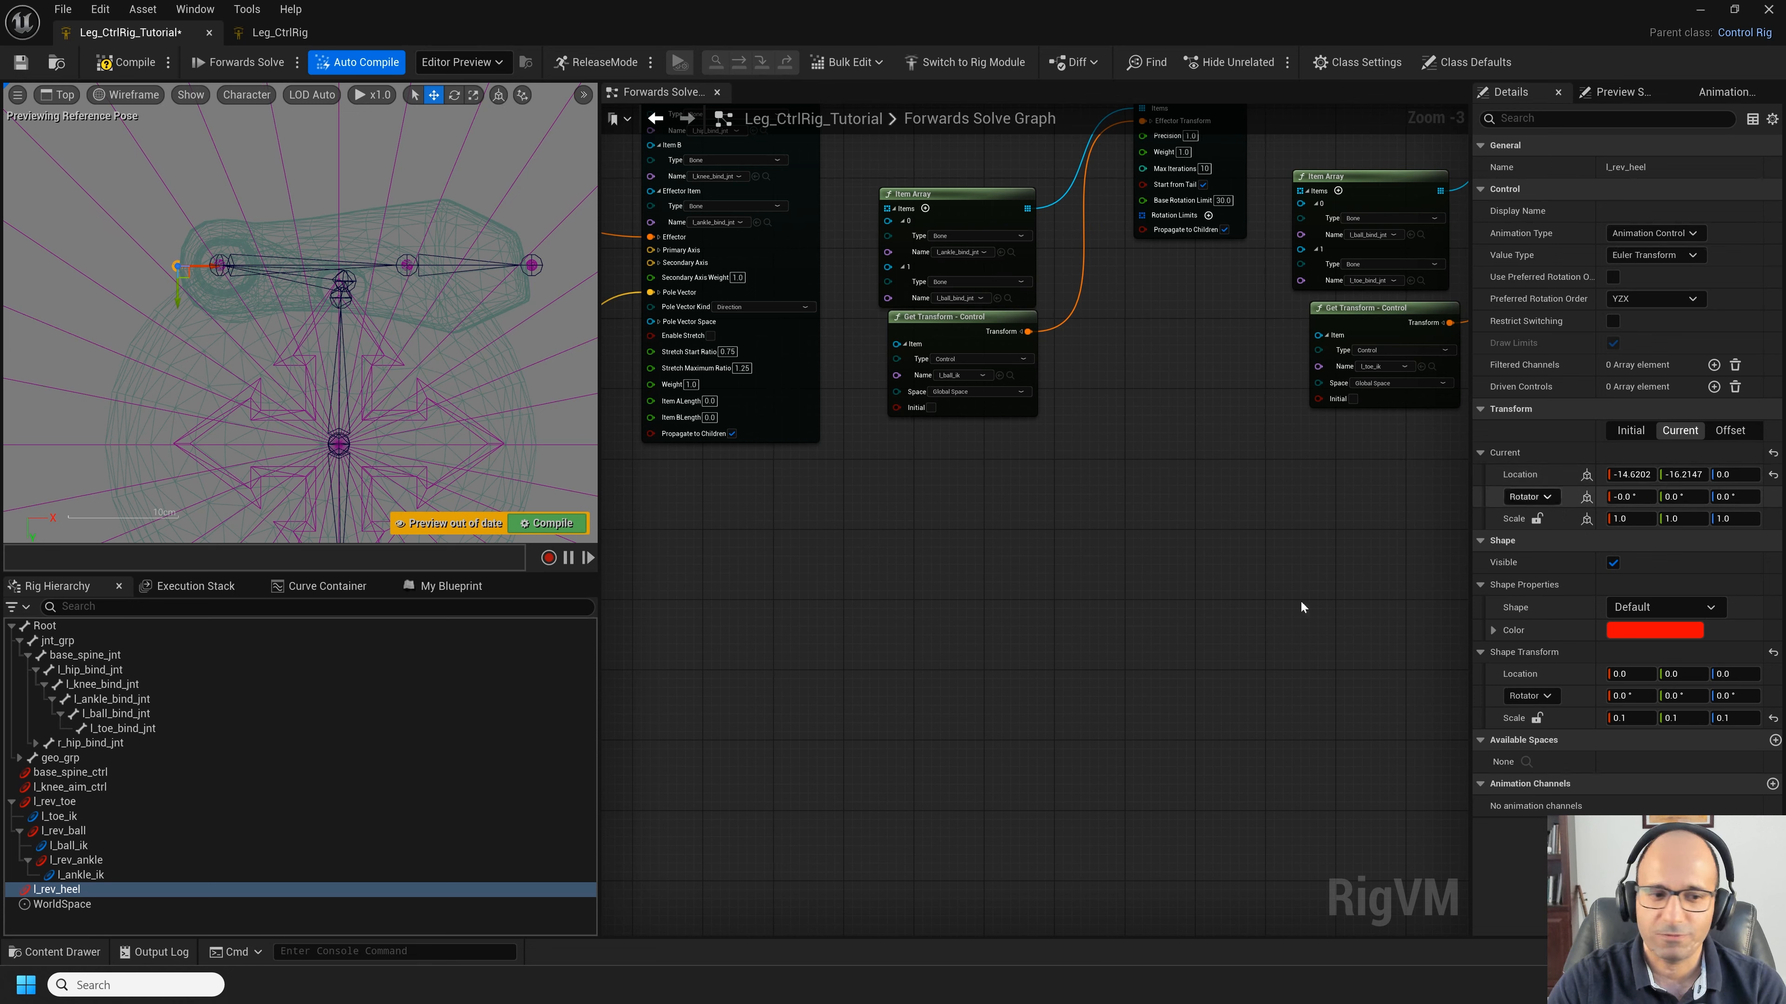
# Step: Set the offset transform of l_rev_heel from its current transform
pyautogui.rightClick(77, 890)
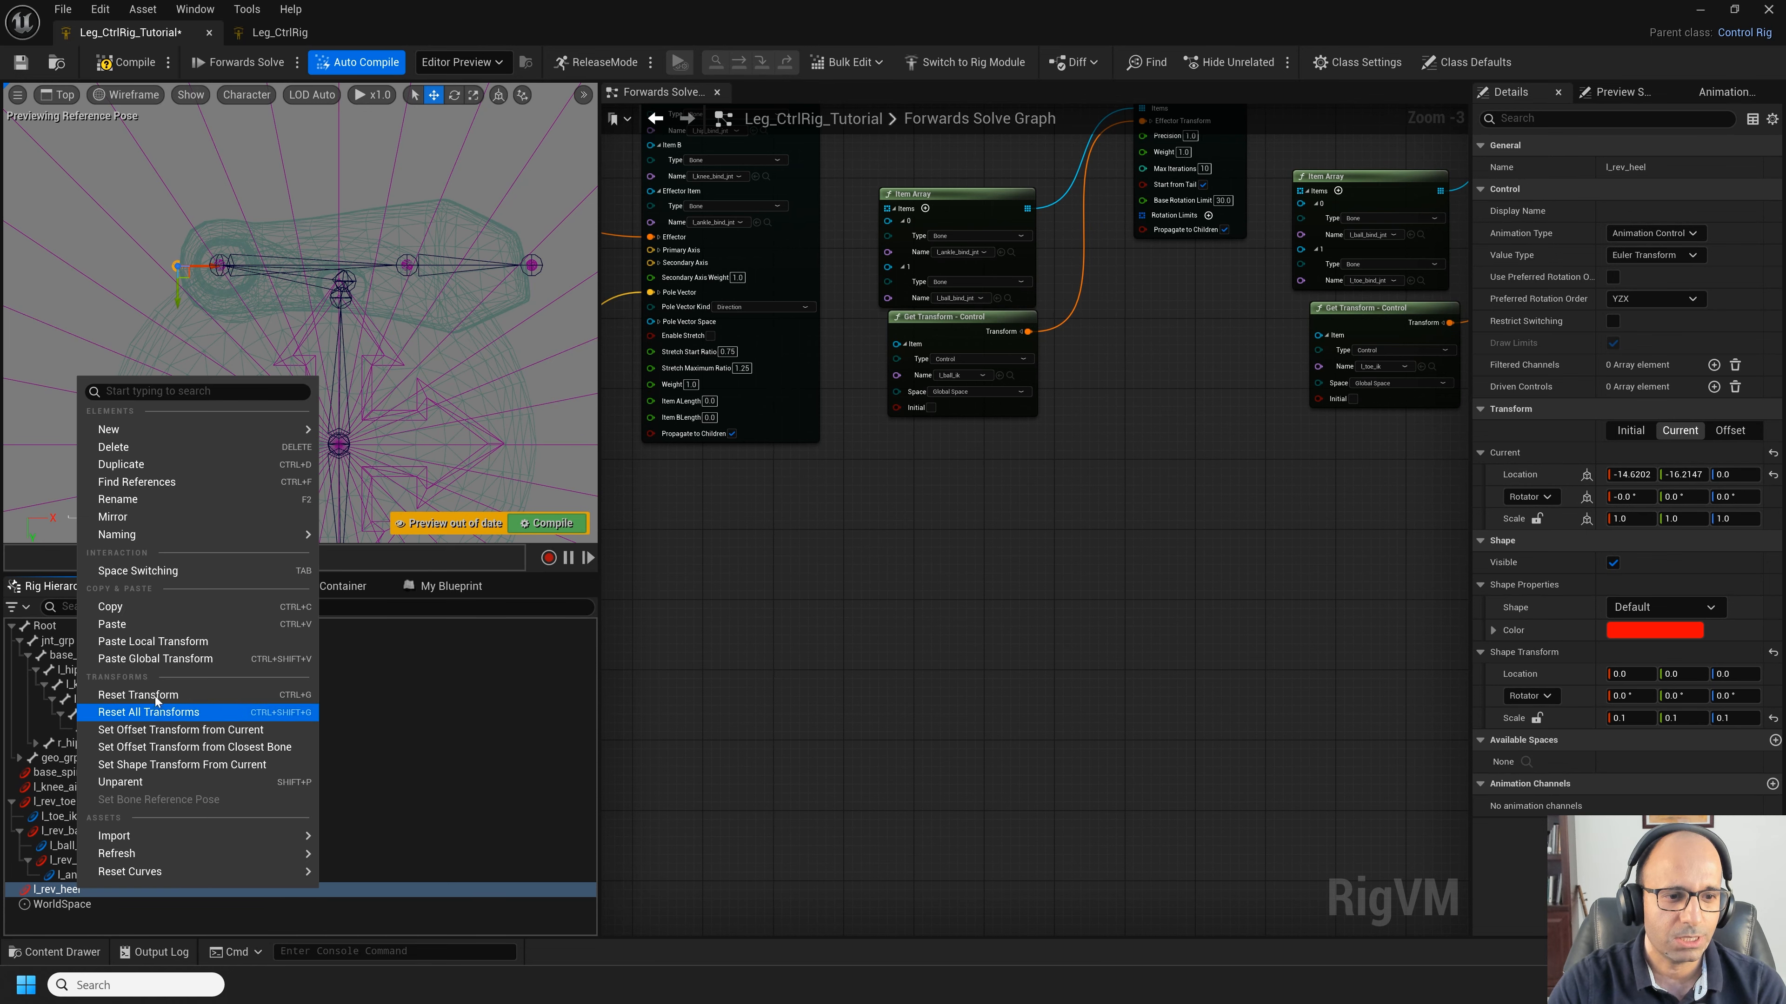
pyautogui.click(157, 730)
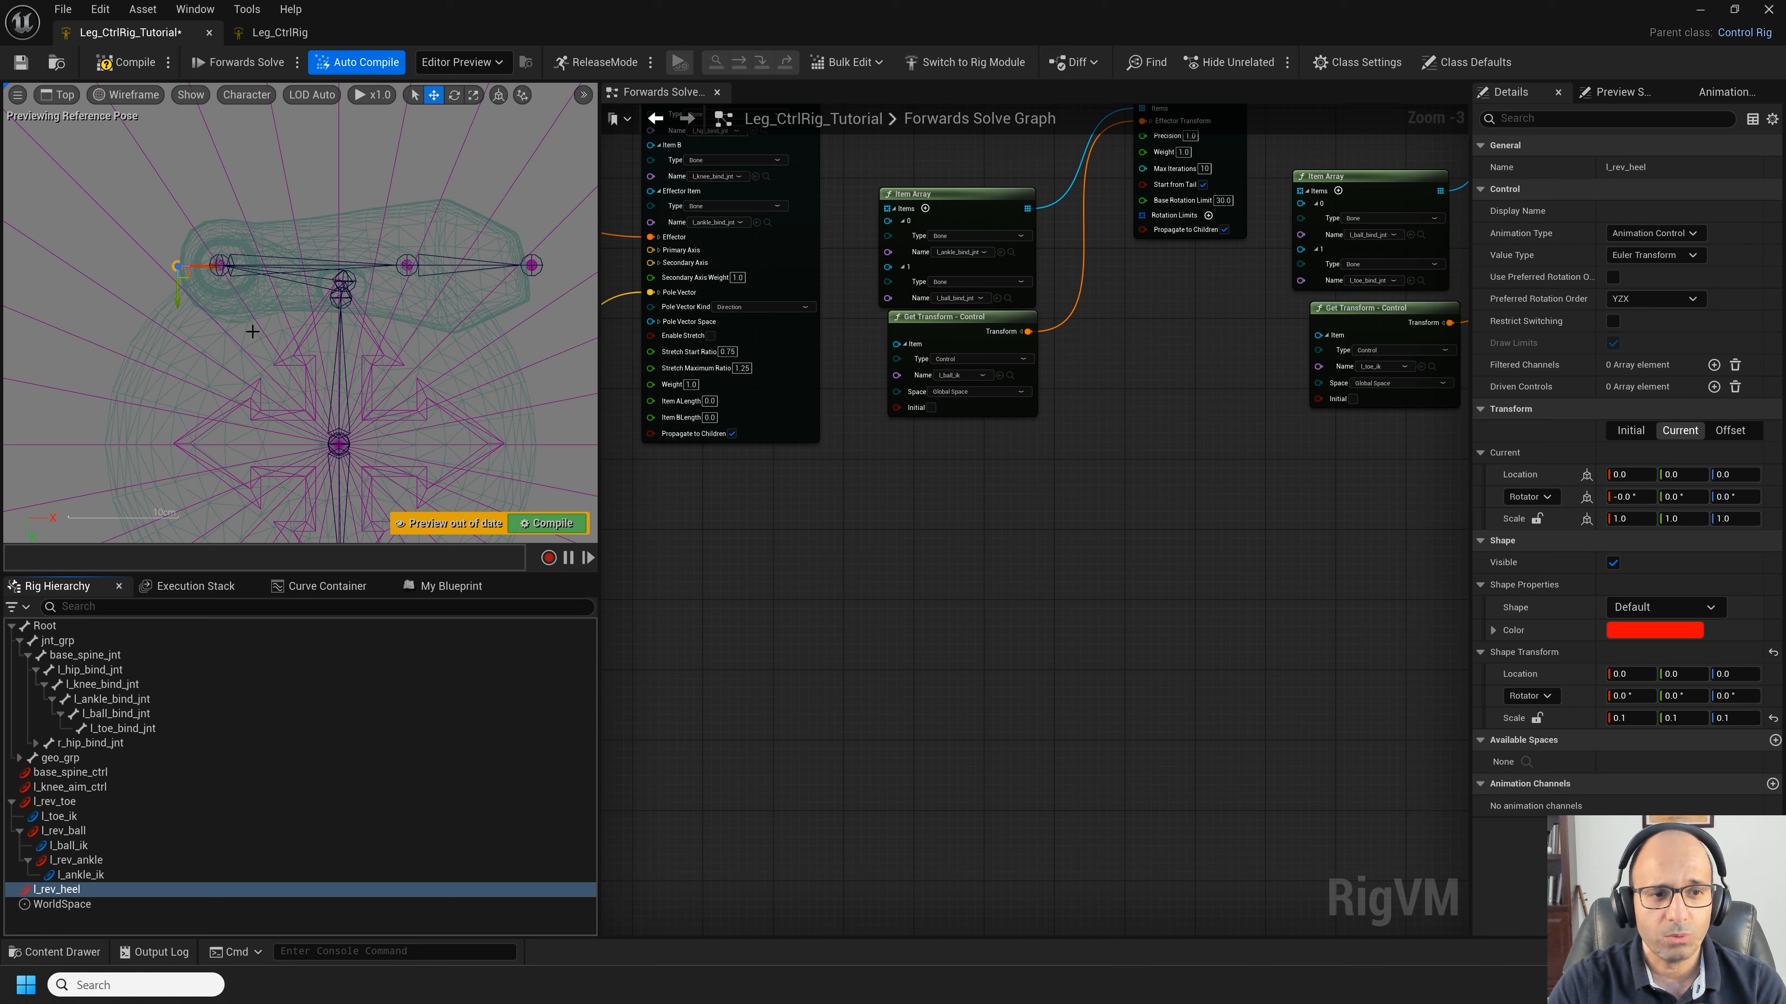
pyautogui.scroll(1, 274, 316)
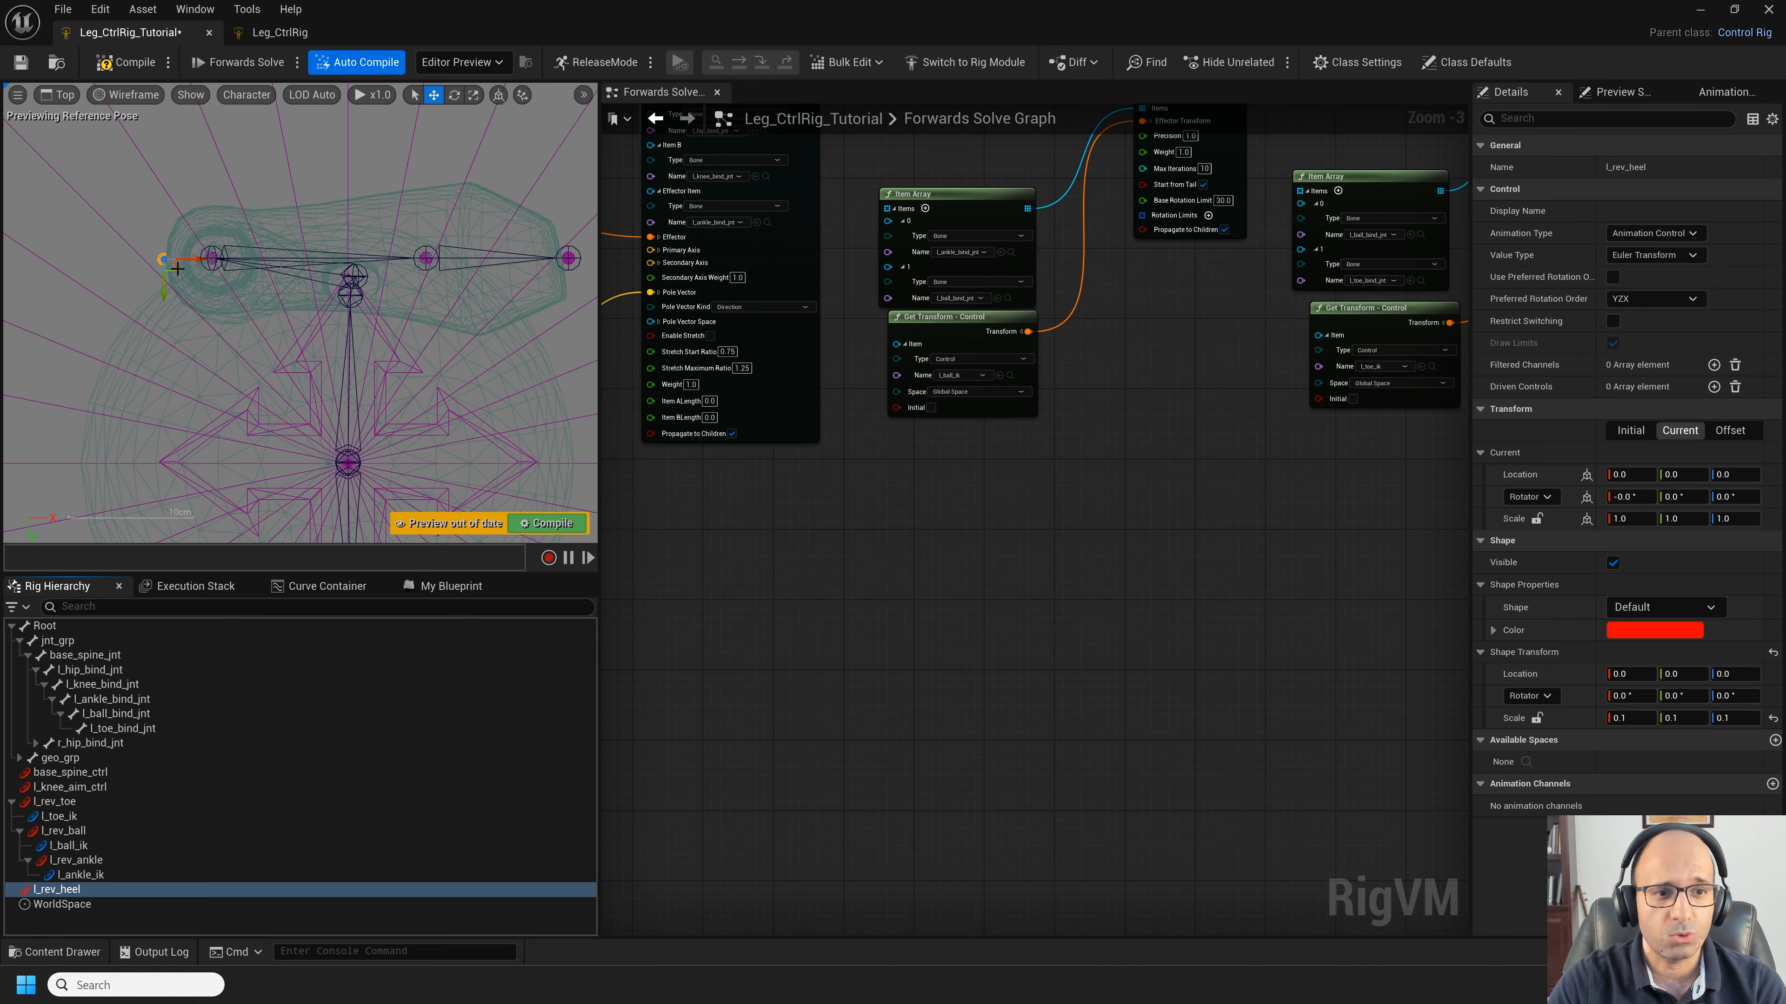
pyautogui.moveTo(353, 285); pyautogui.dragTo(303, 300, button='right')
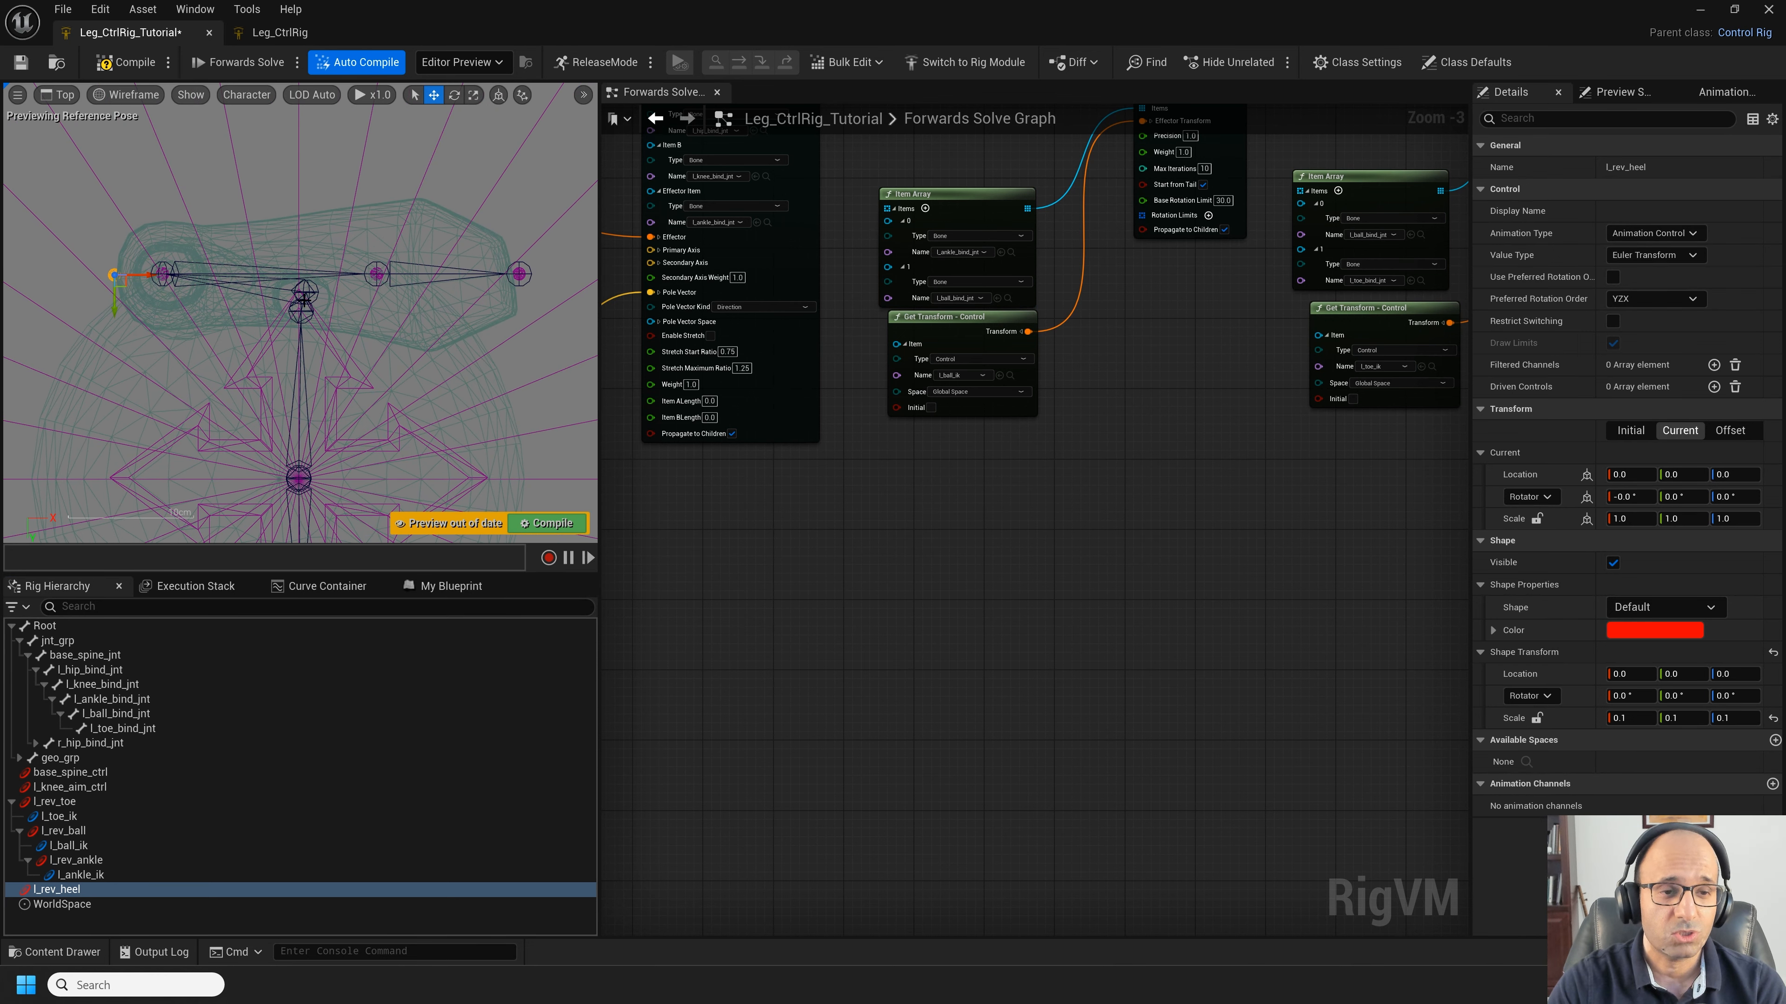
pyautogui.scroll(1, 150, 310)
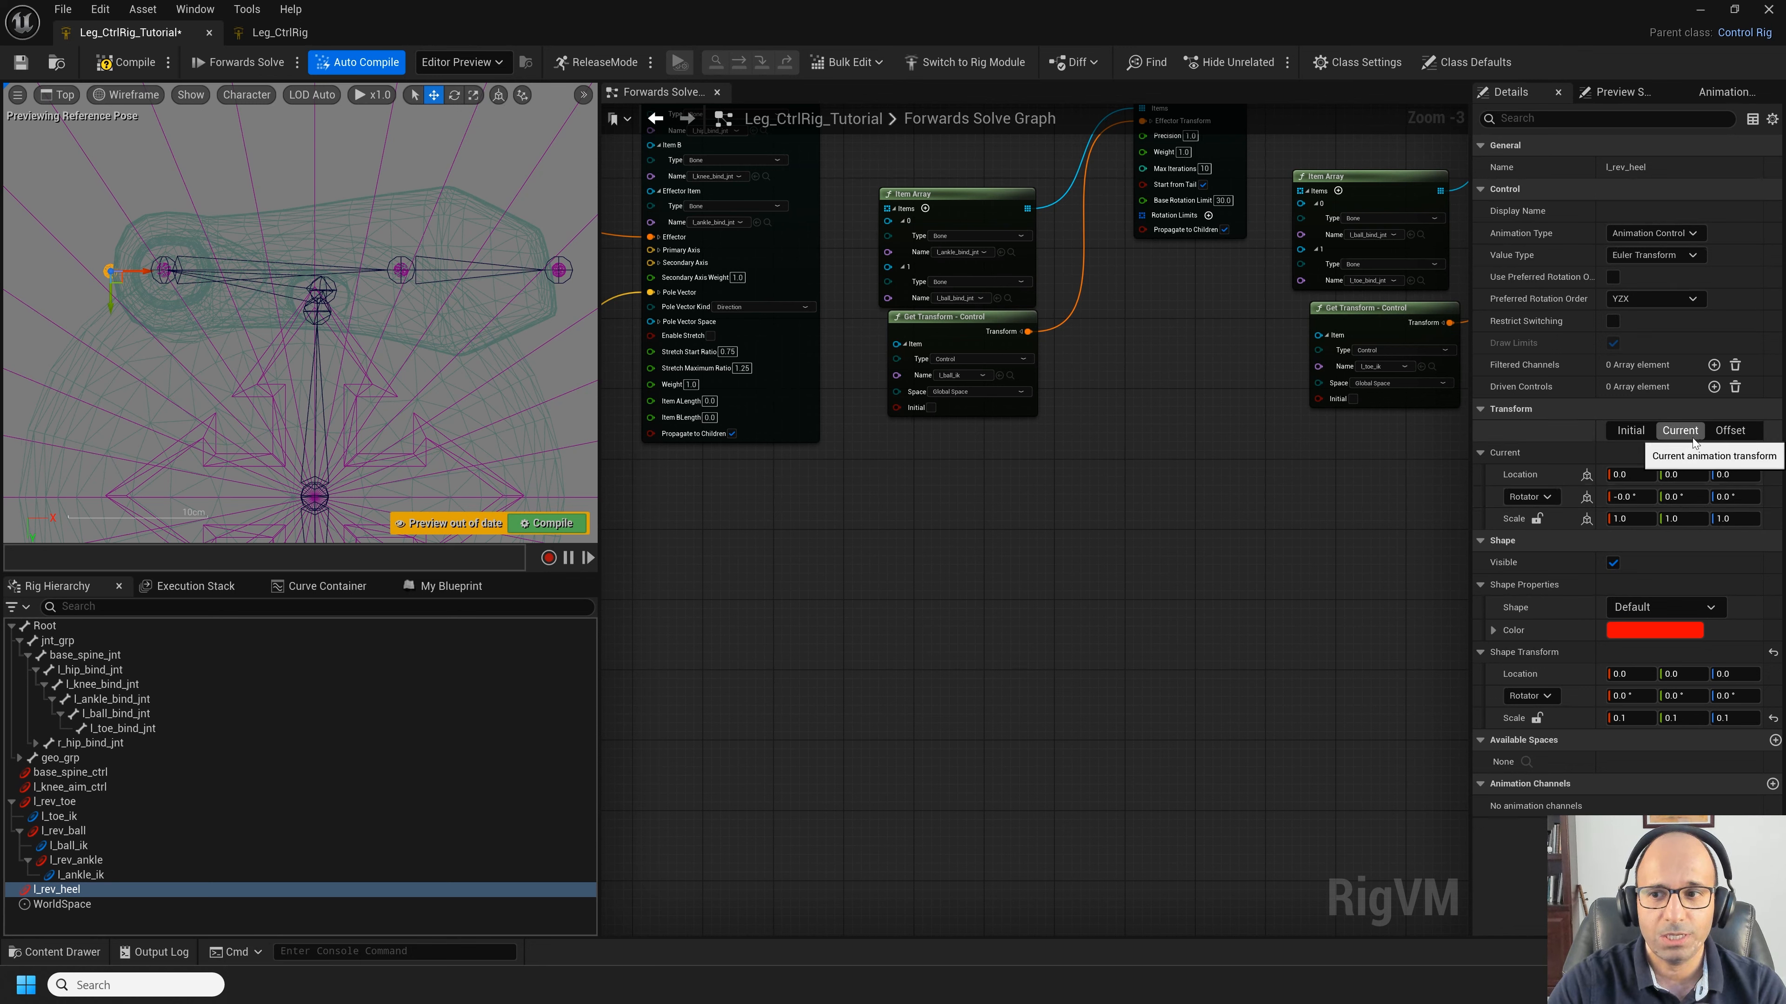
# Step: Set the Z rotation of l_rev_heel's offset transform to -2°, and return to its current transform values
pyautogui.click(1731, 431)
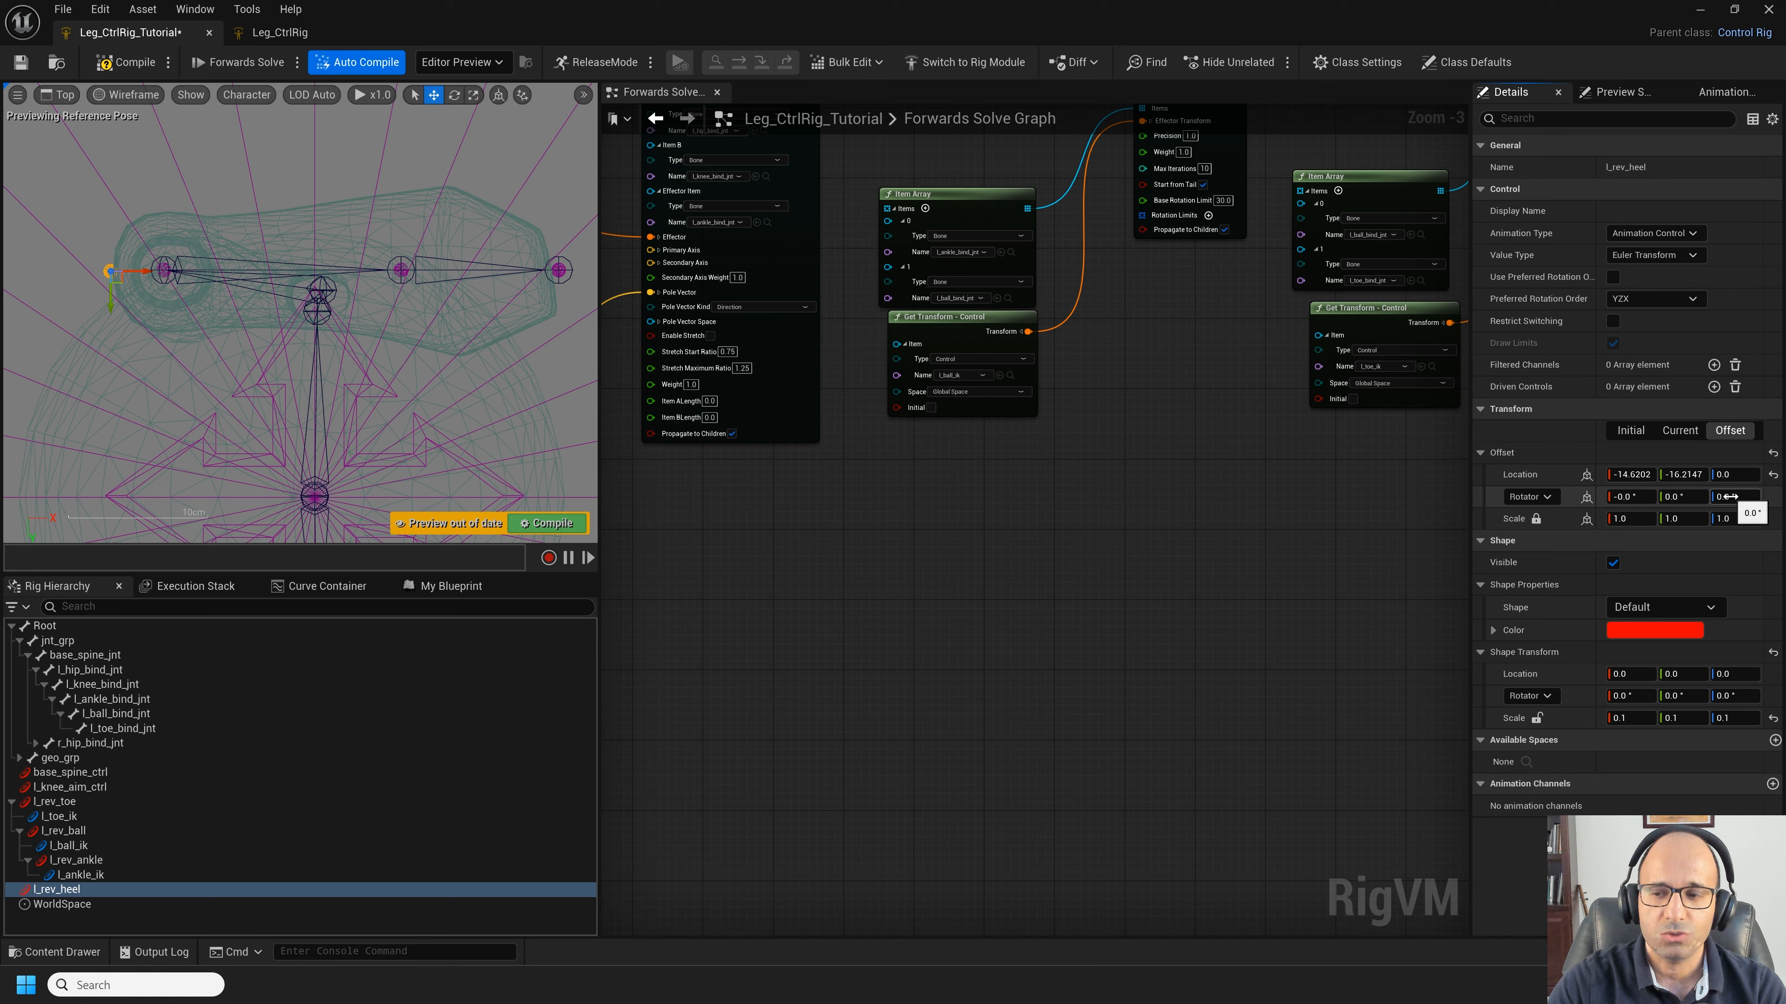
pyautogui.moveTo(1731, 497); pyautogui.dragTo(1705, 497)
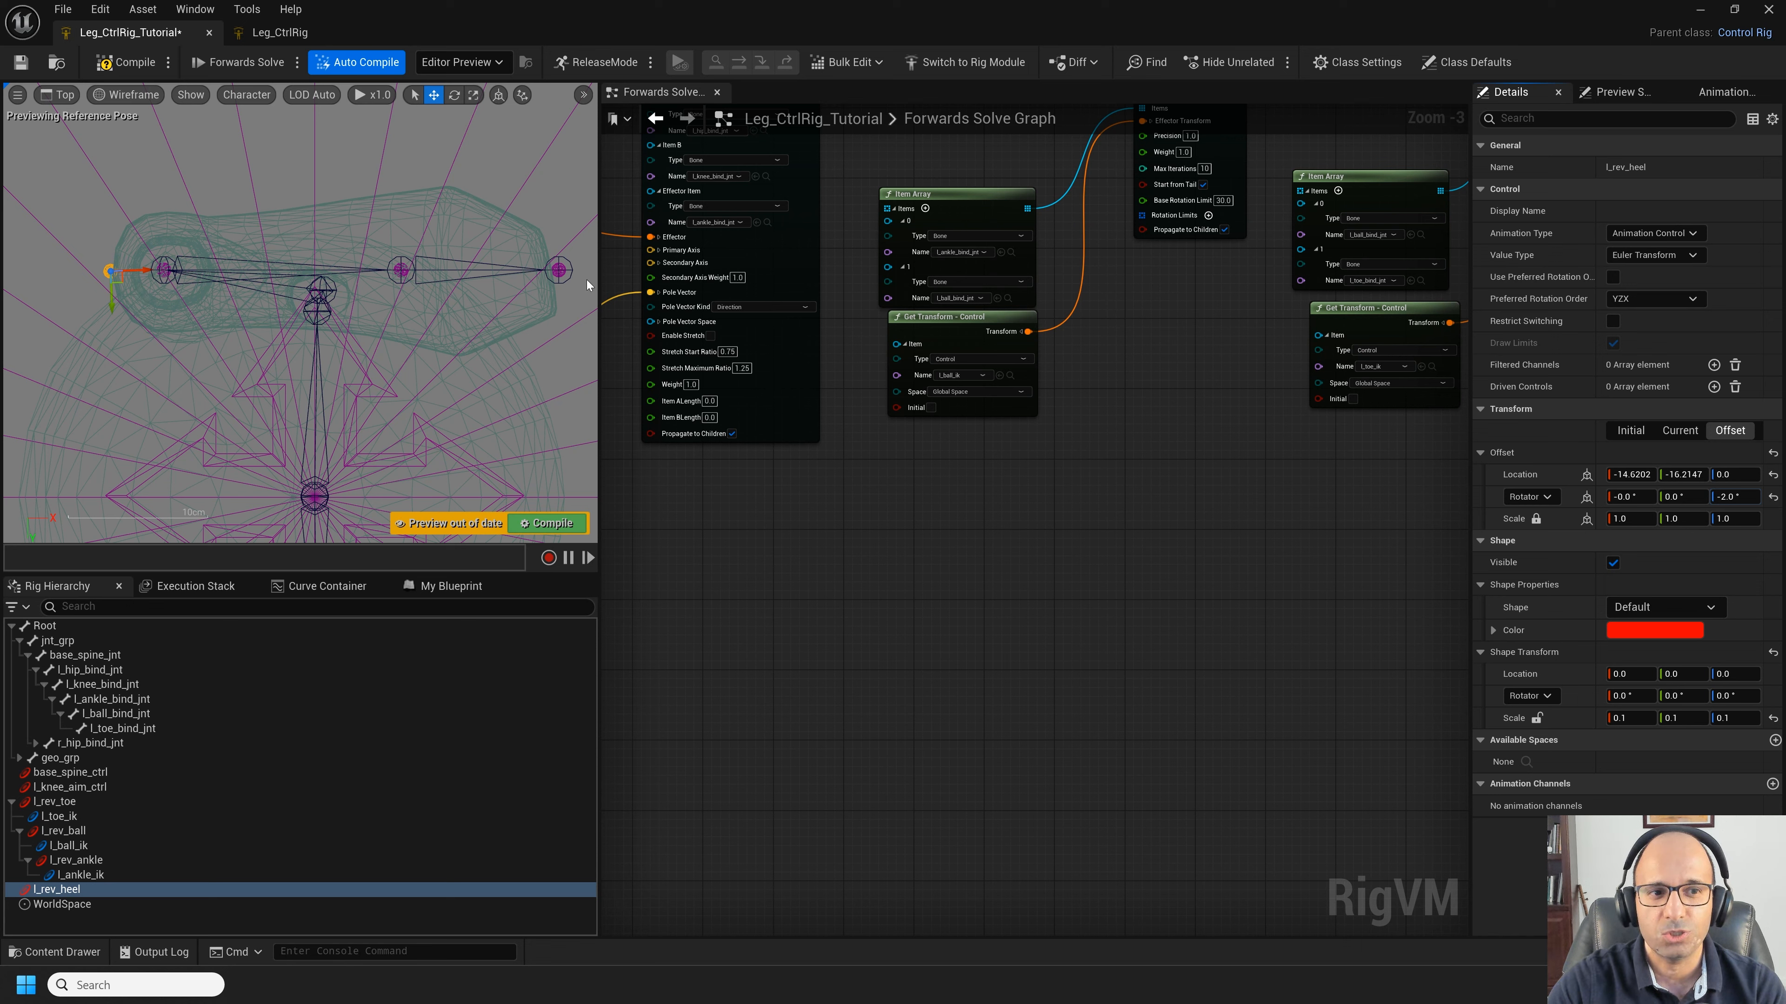
pyautogui.click(73, 889)
pyautogui.click(1683, 431)
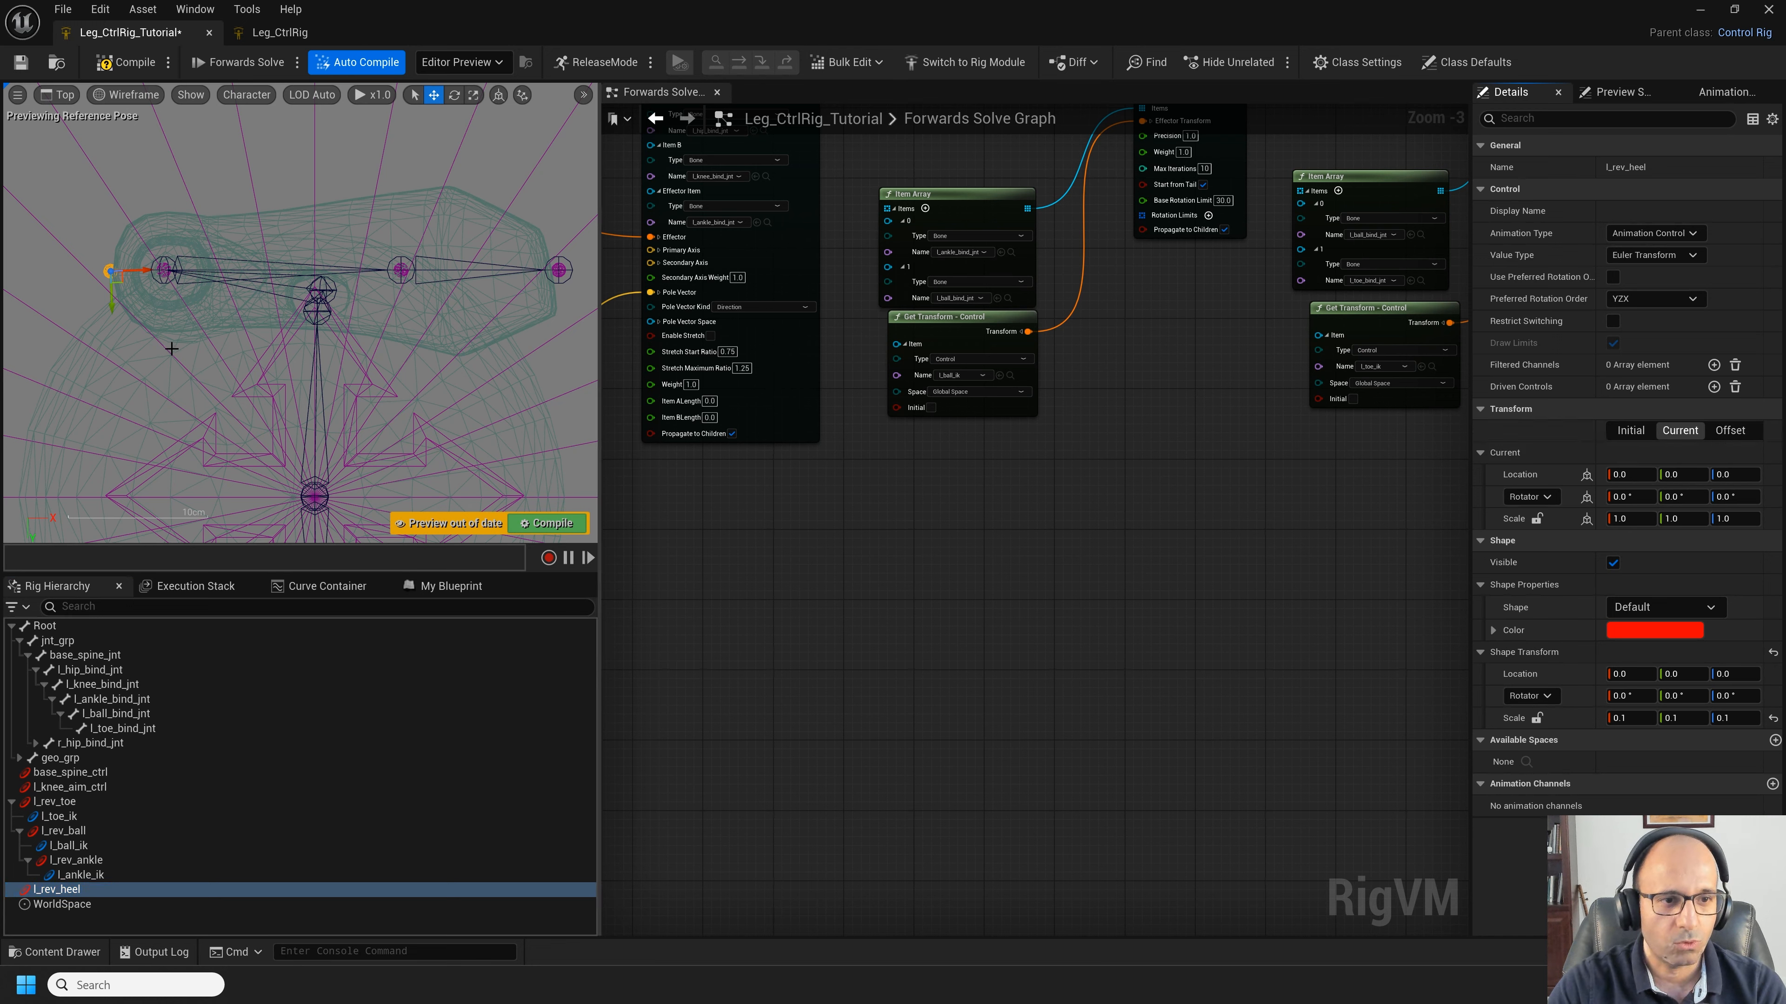
# Step: Duplicate l_rev_heel and set the copy's shape scale uniformly to 0.1
pyautogui.click(80, 890)
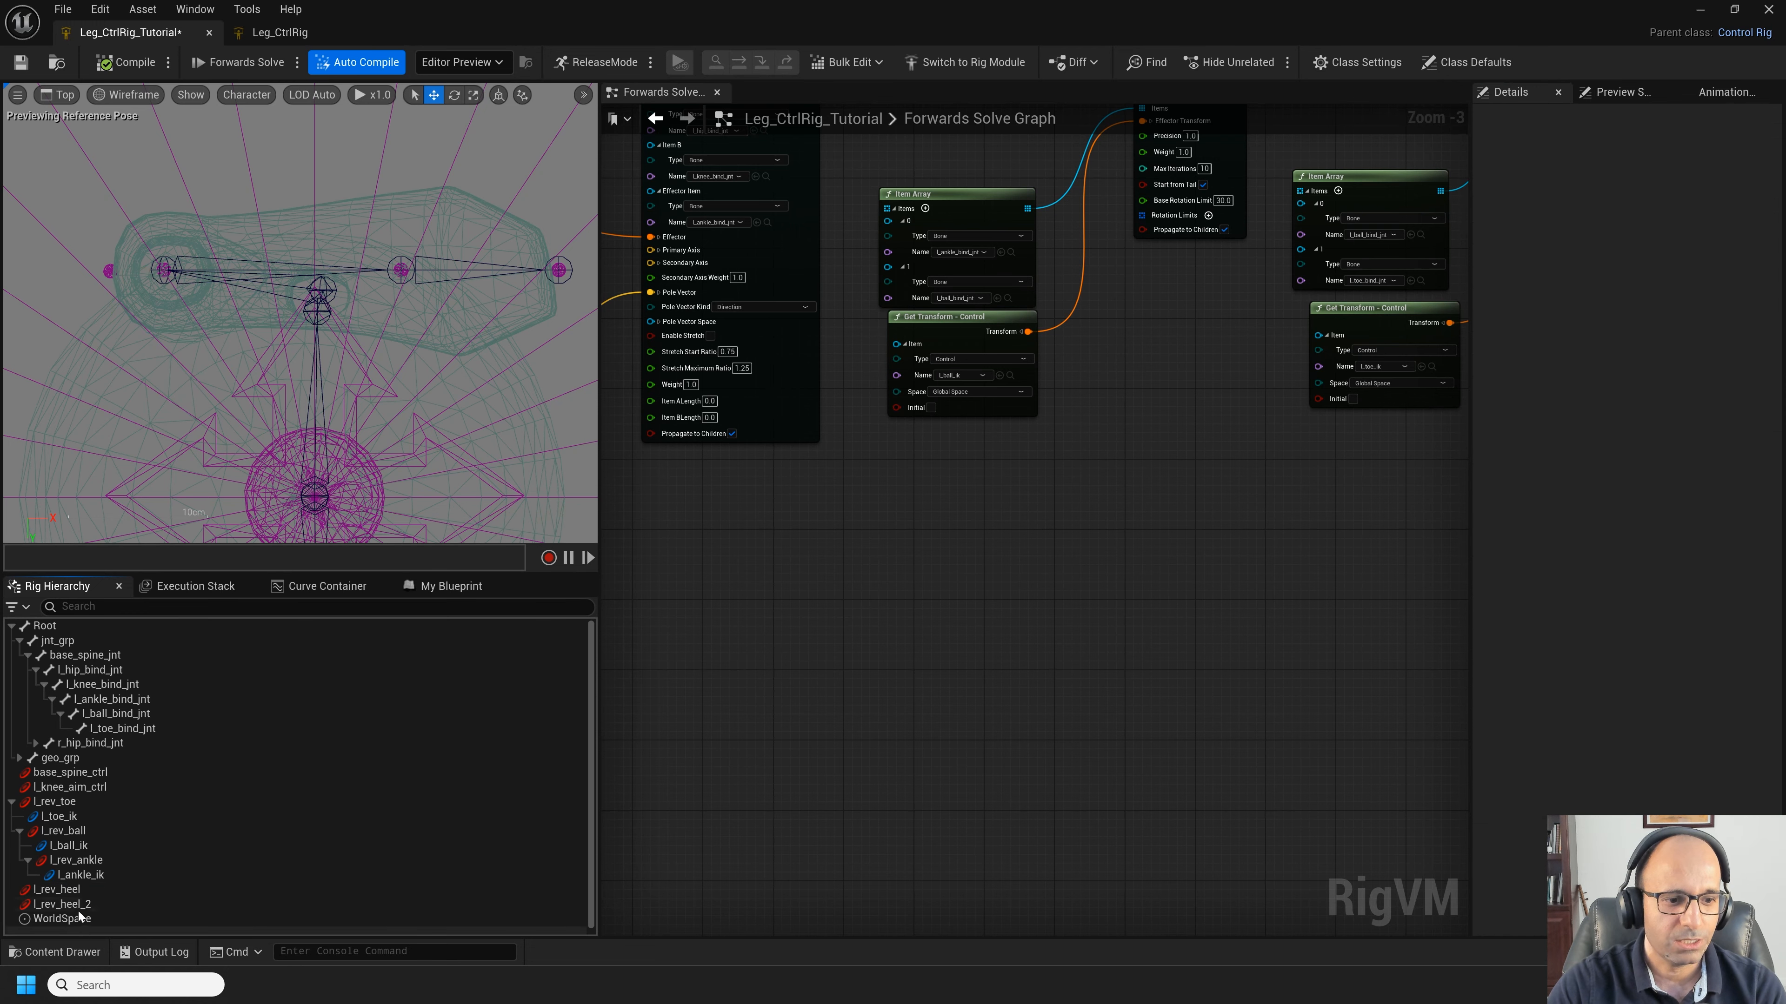
pyautogui.hotkey('ctrl', 'd')
pyautogui.write('0.1')
pyautogui.press('Return')
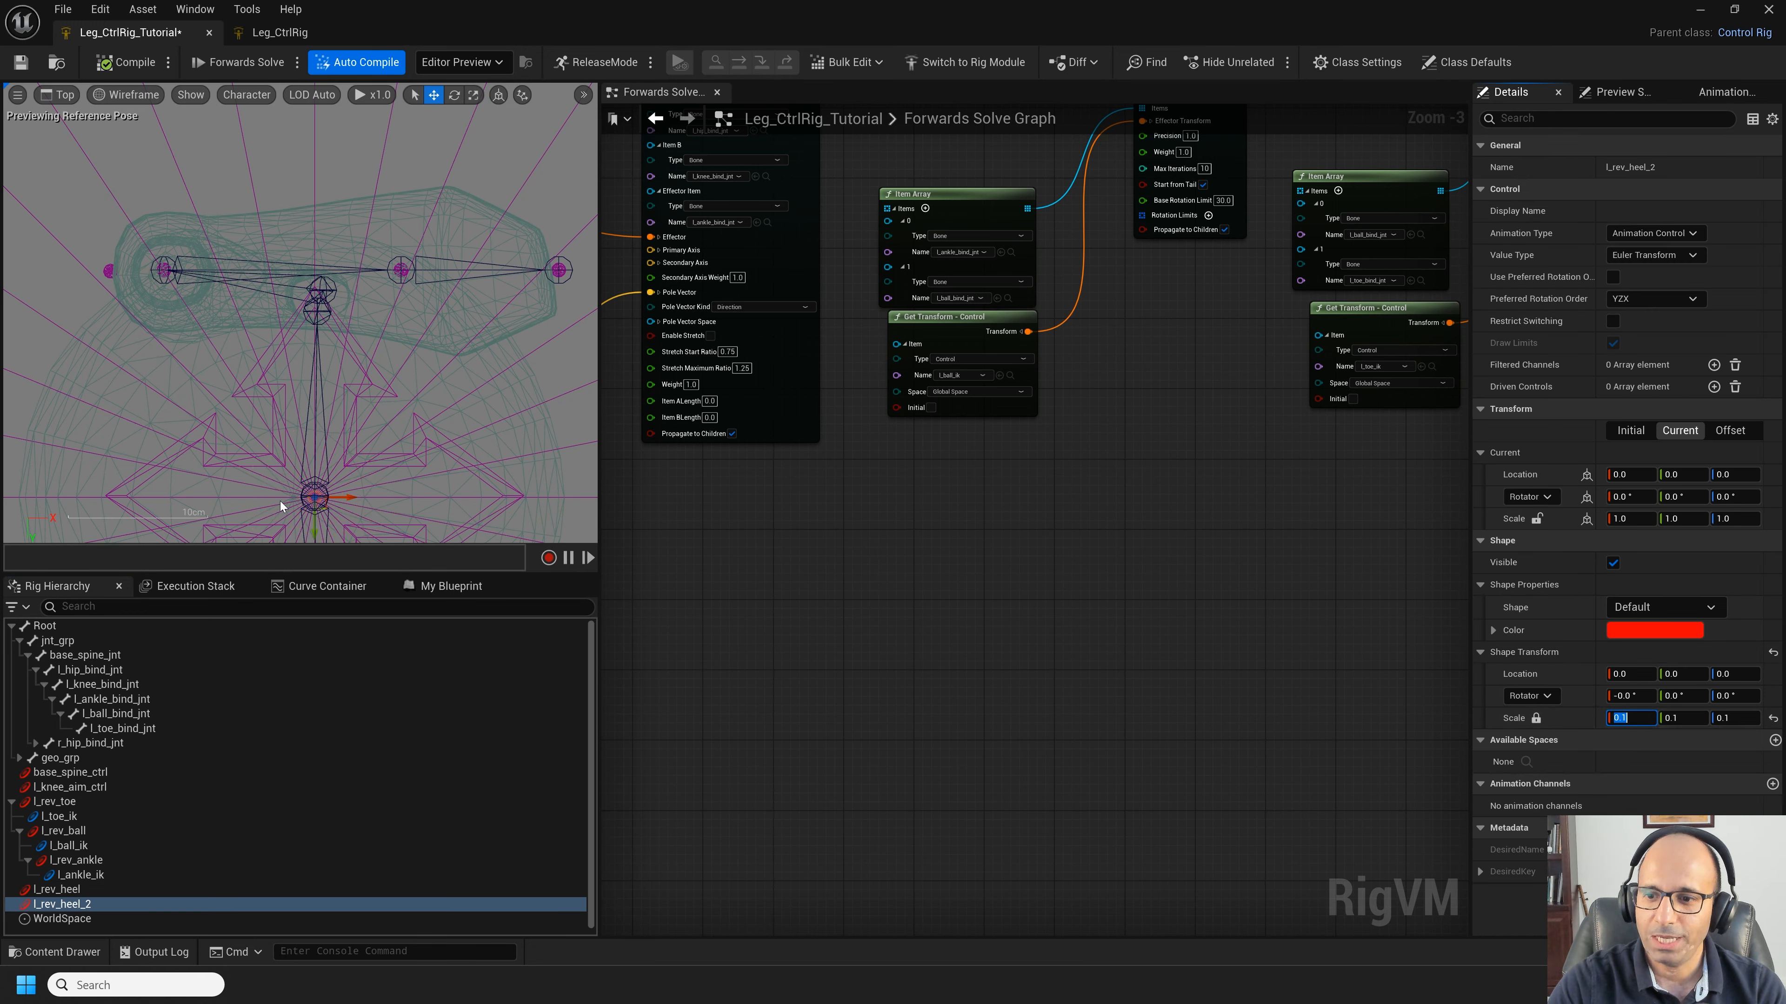
# Step: Move the copy to the left foot's inner edge, about X 10.07, Y -10.03, as its offset transform, and rename it l_inner_bank
pyautogui.moveTo(326, 510); pyautogui.dragTo(464, 369)
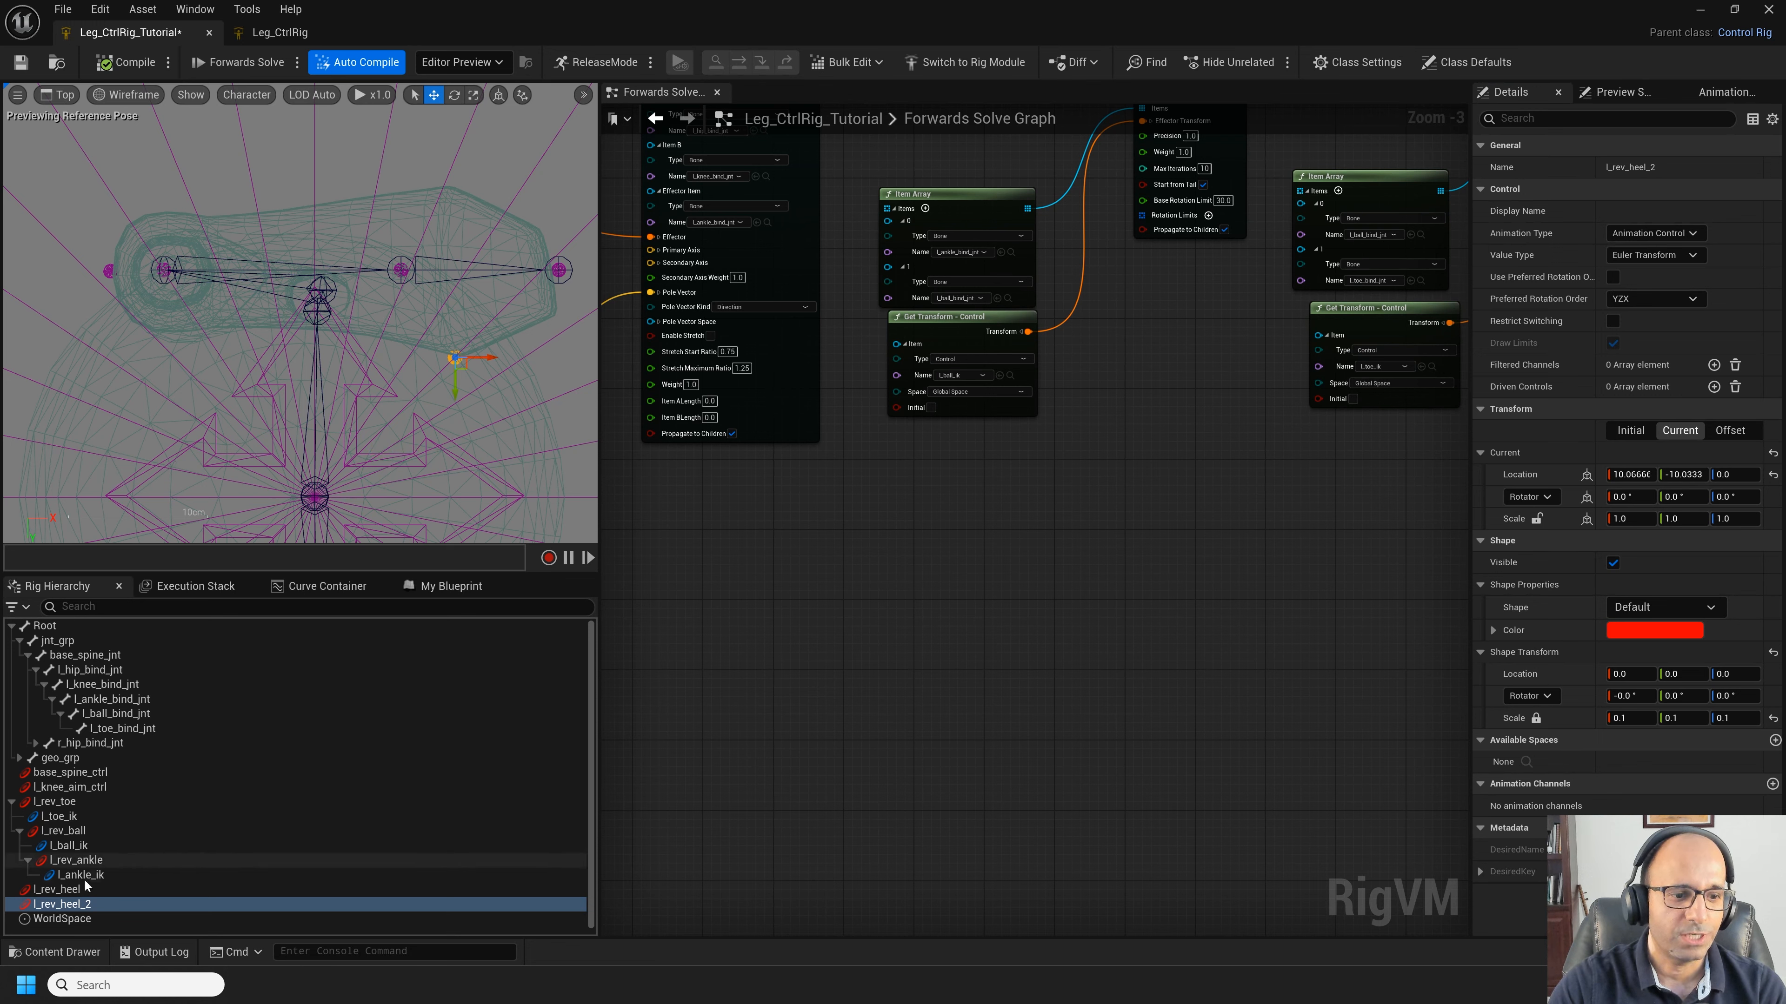
pyautogui.rightClick(70, 903)
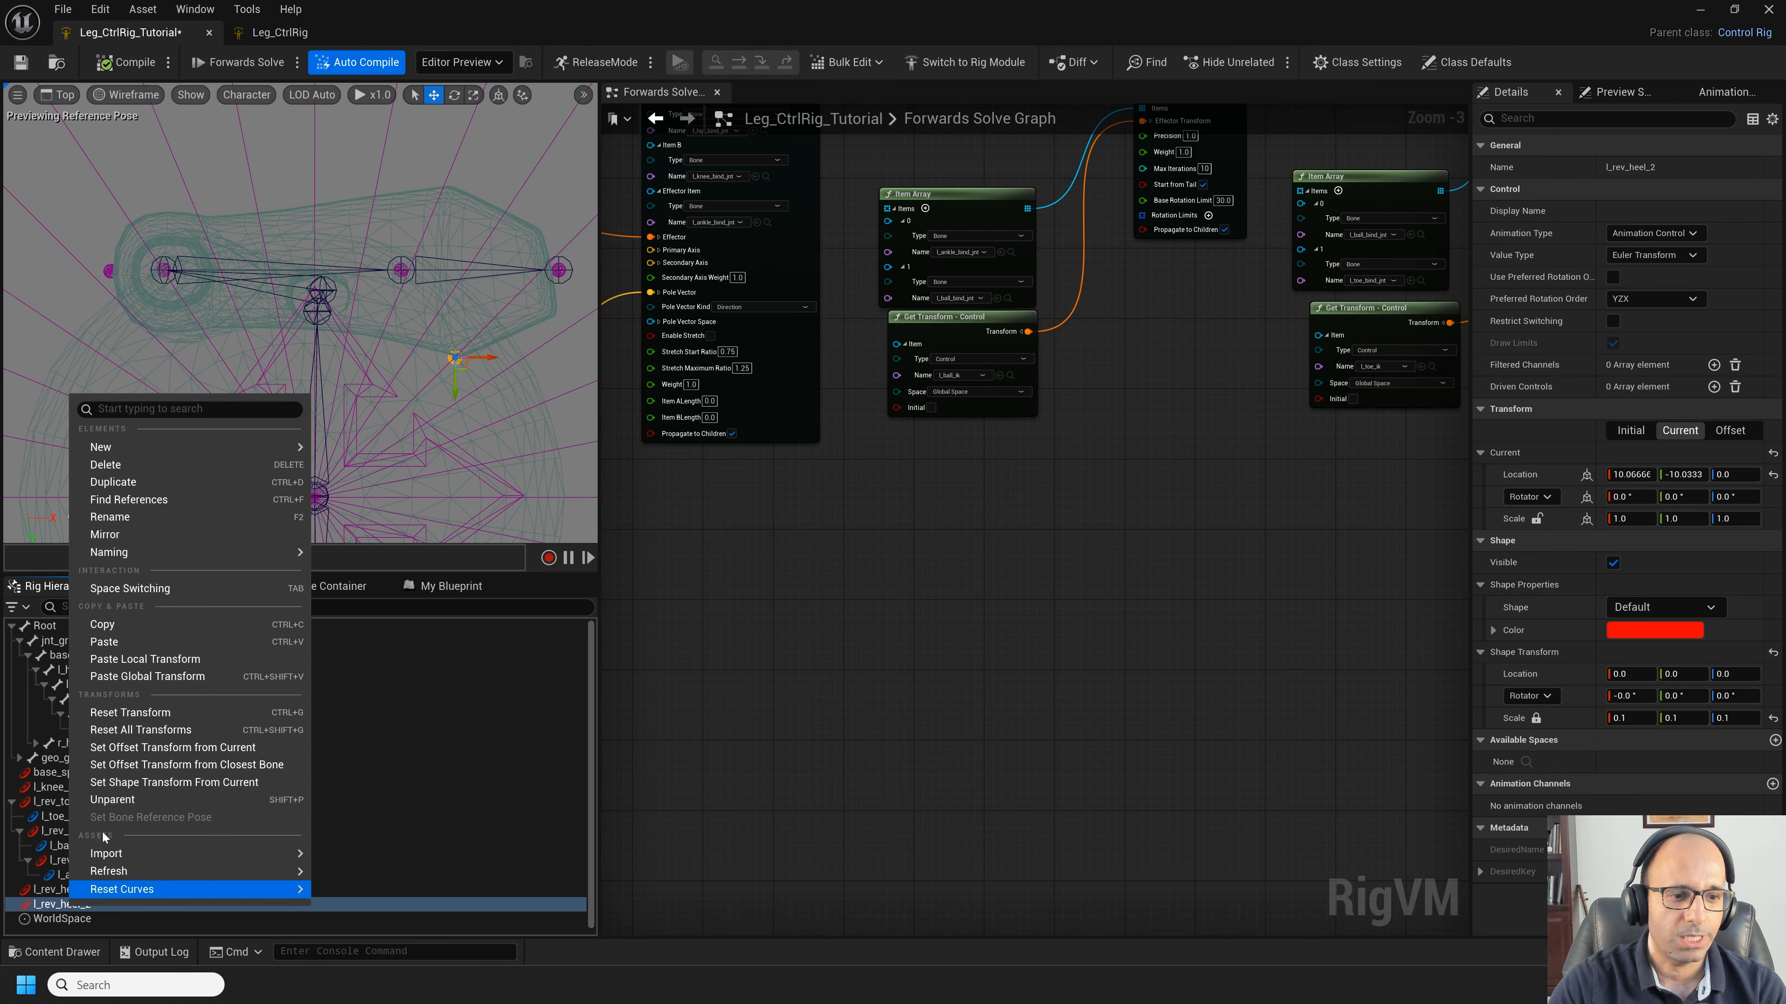
pyautogui.click(126, 747)
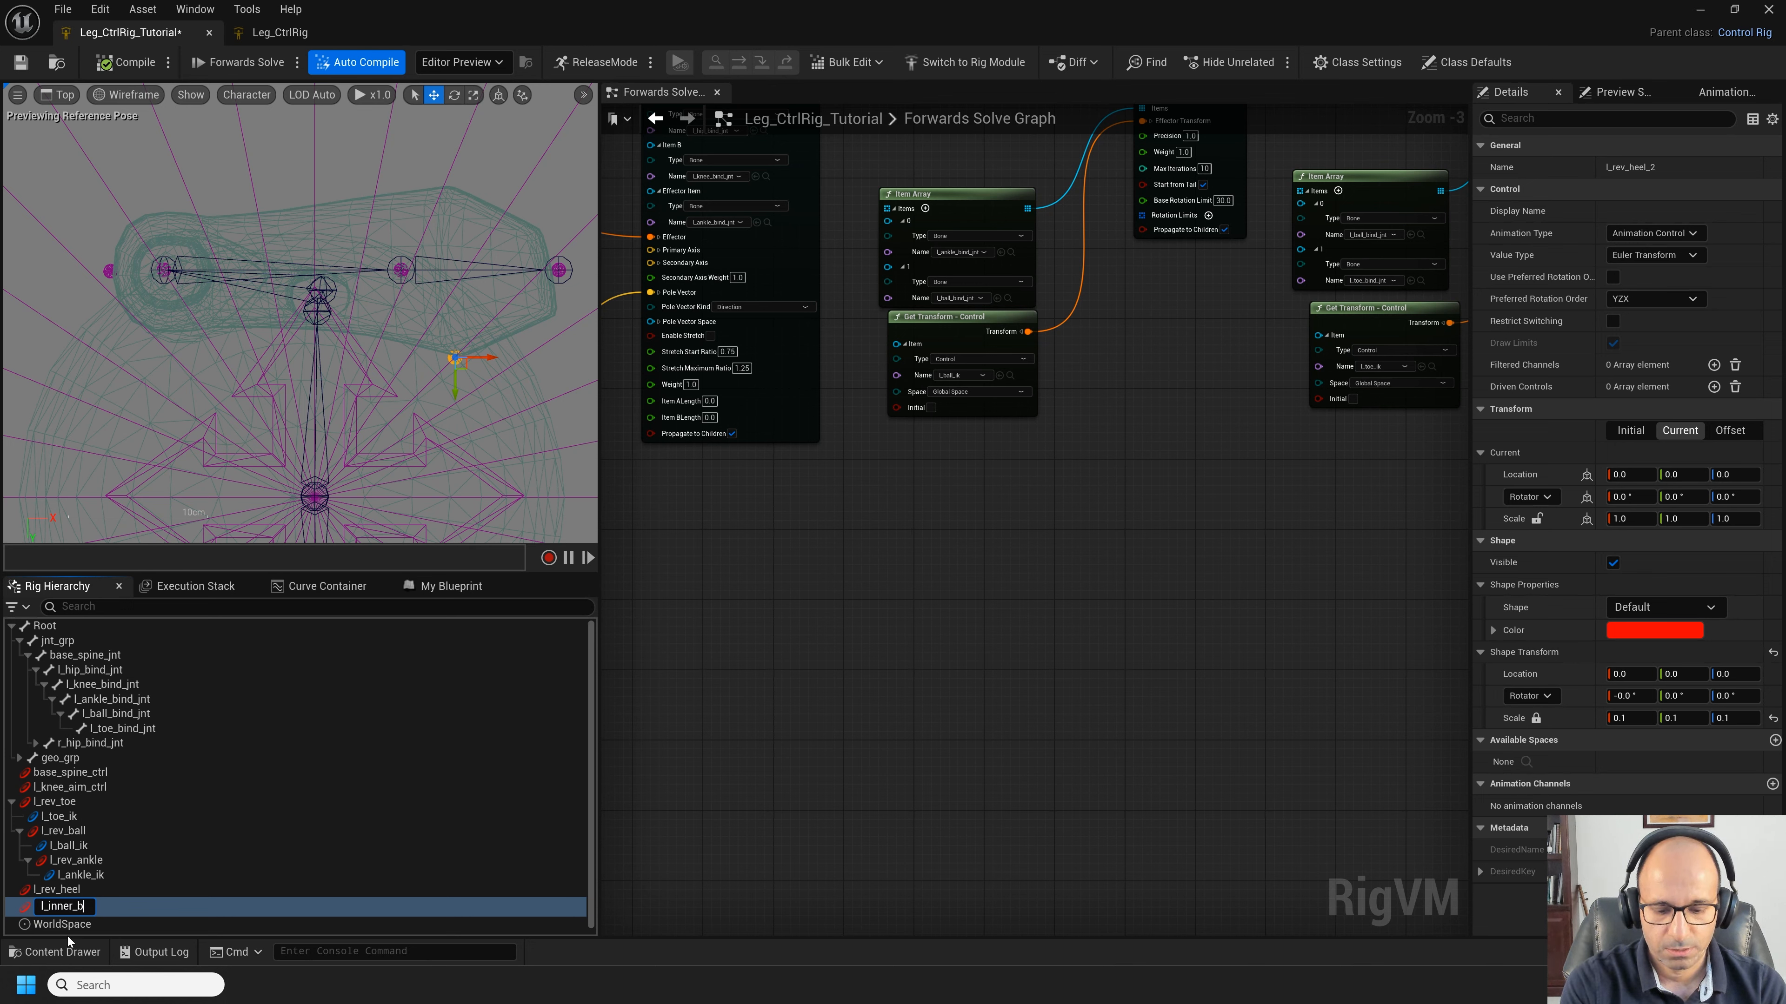
pyautogui.write('ank')
pyautogui.press('Return')
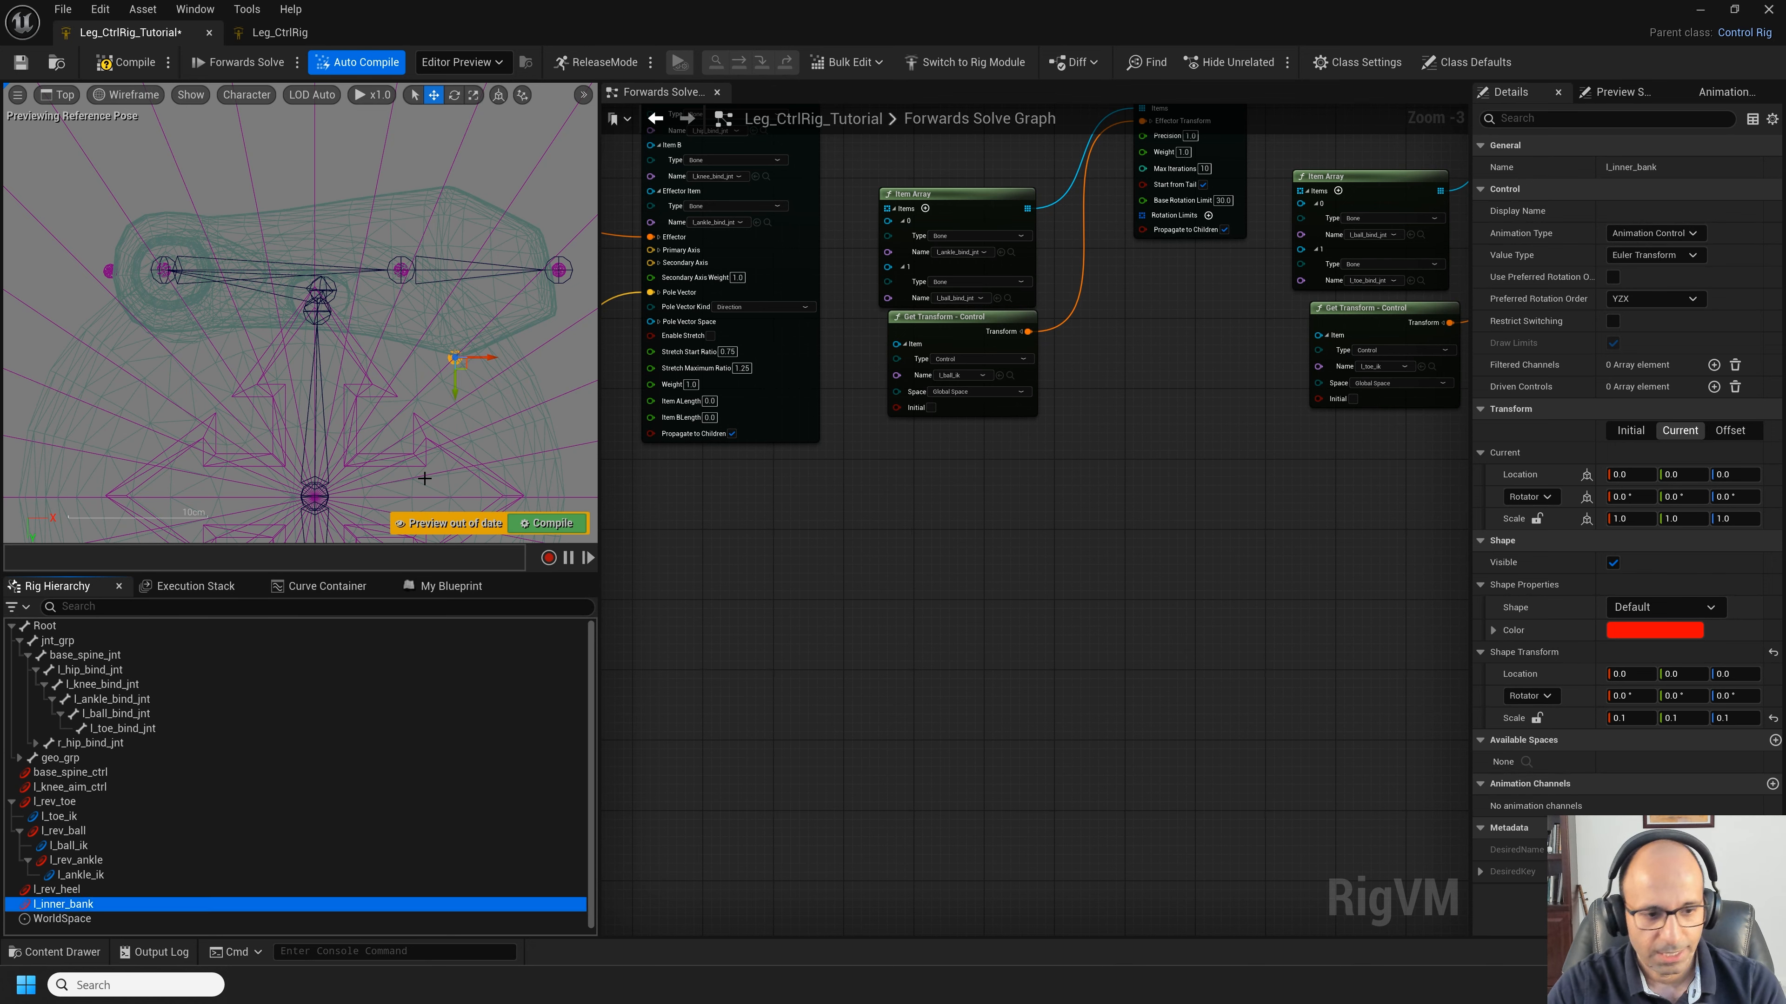
# Step: Duplicate l_inner_bank and set the copy's shape scale uniformly to 0.1
pyautogui.hotkey('ctrl', 'd')
pyautogui.click(1633, 718)
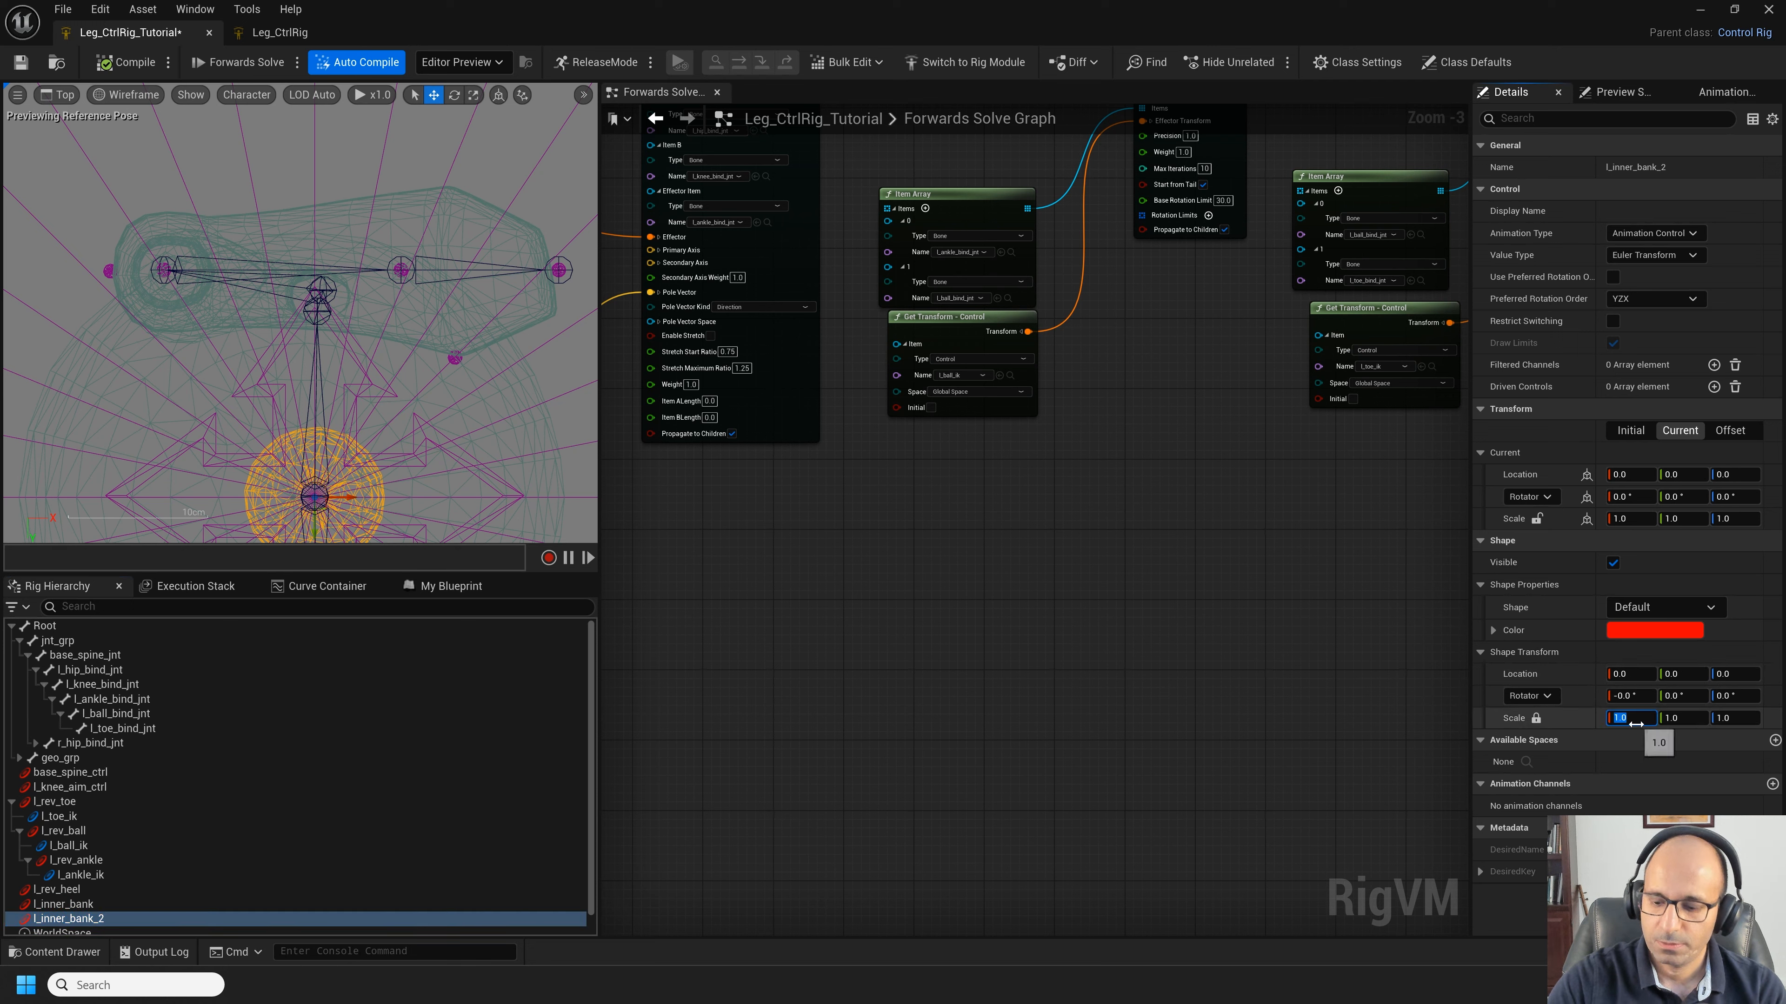
pyautogui.write('0.1')
pyautogui.press('Return')
# Step: Move the copy to the left foot's outer edge, about X 9.63, Y -22.5, and set its offset transform from current
pyautogui.moveTo(318, 500); pyautogui.dragTo(457, 198)
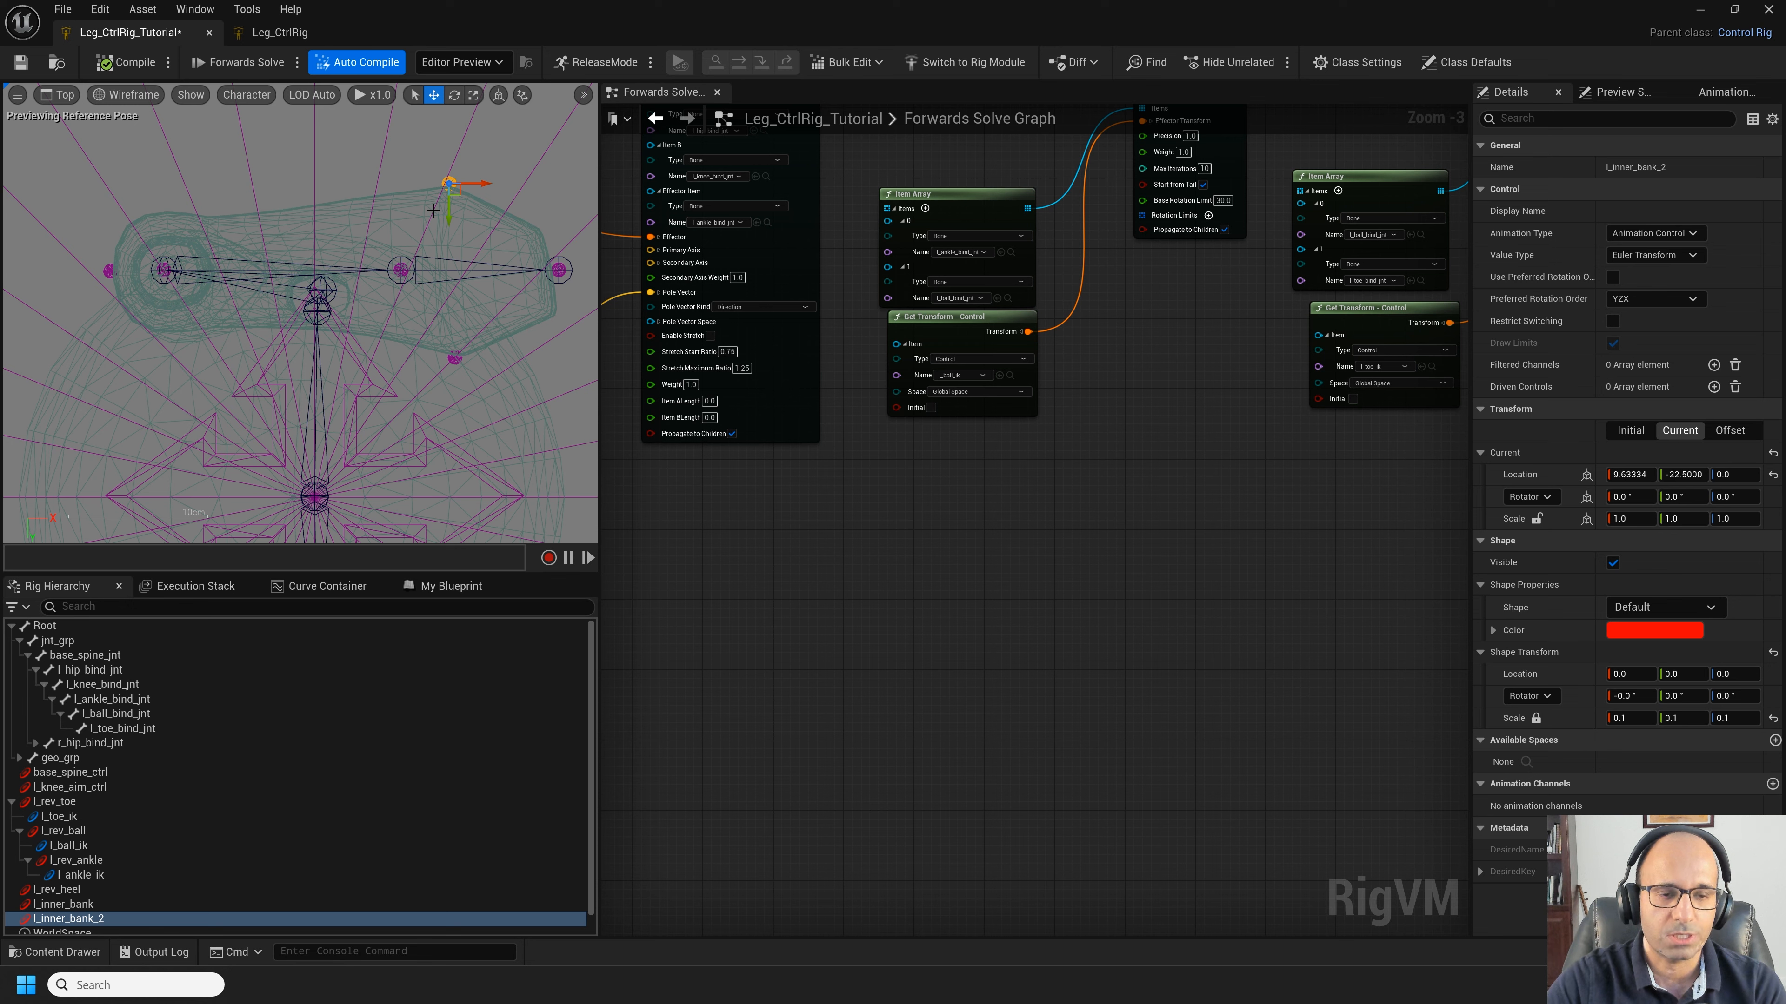
pyautogui.rightClick(103, 919)
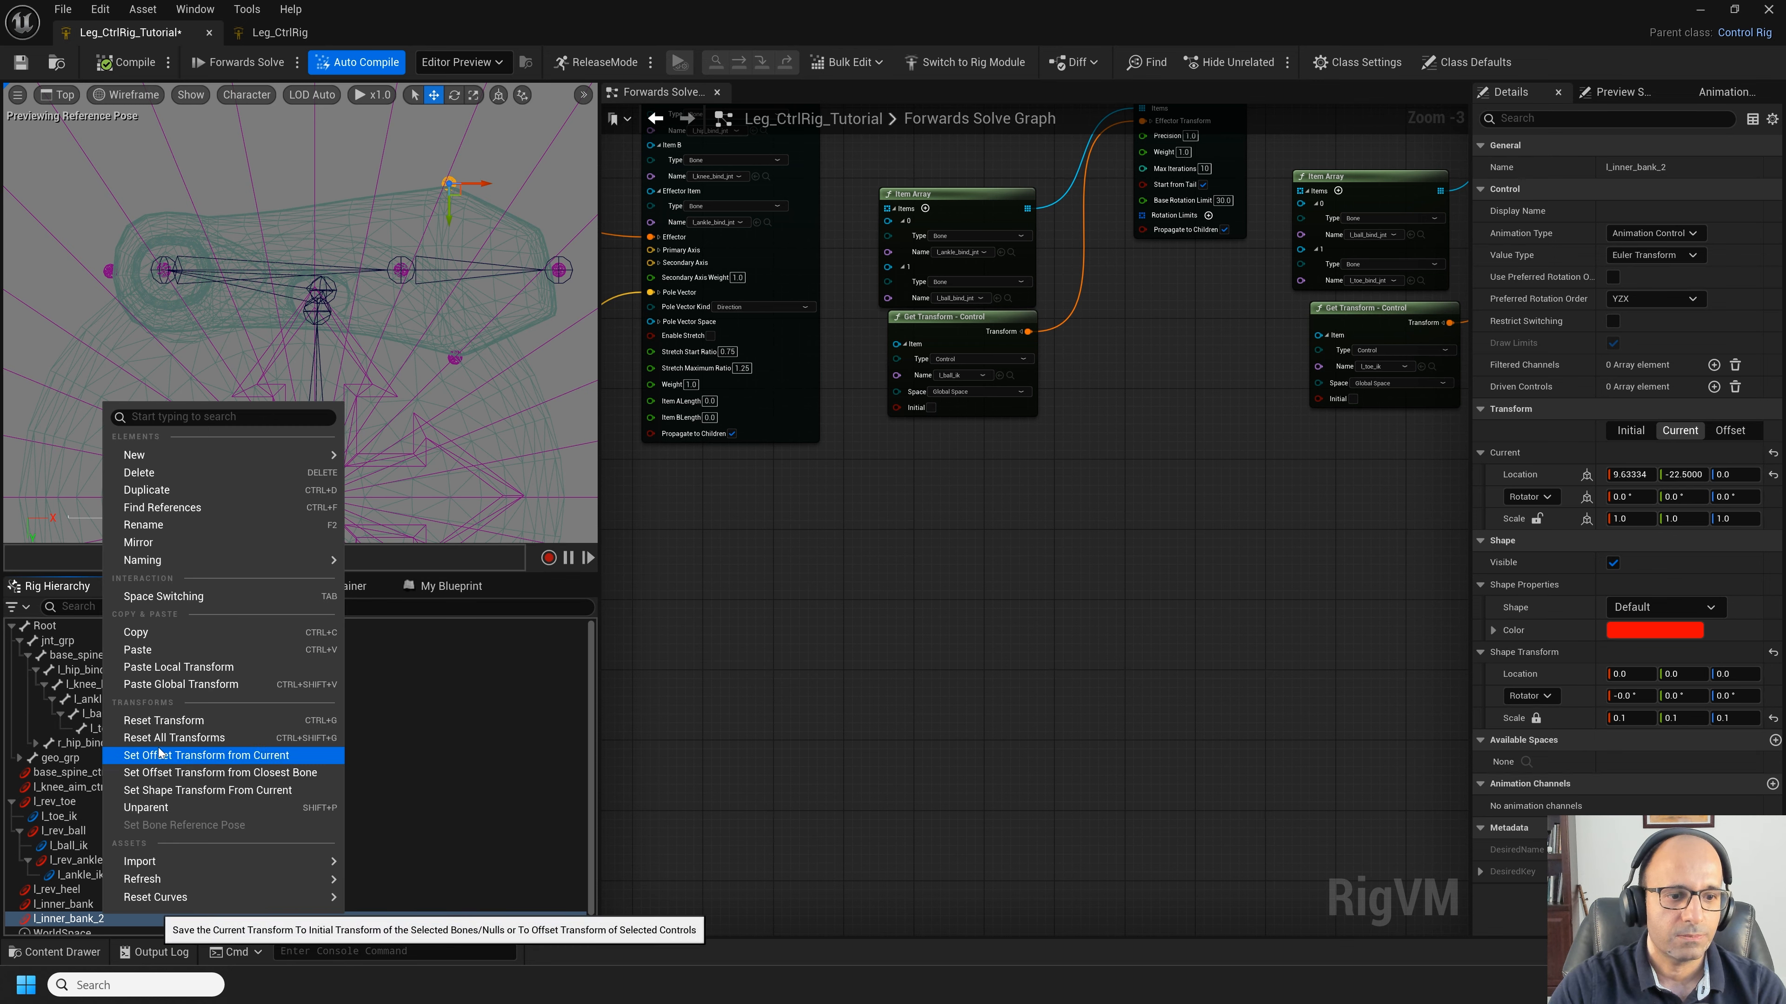
pyautogui.click(259, 753)
# Step: Rename the duplicated bank control as l_outer_bank
pyautogui.doubleClick(106, 918)
pyautogui.click(64, 920)
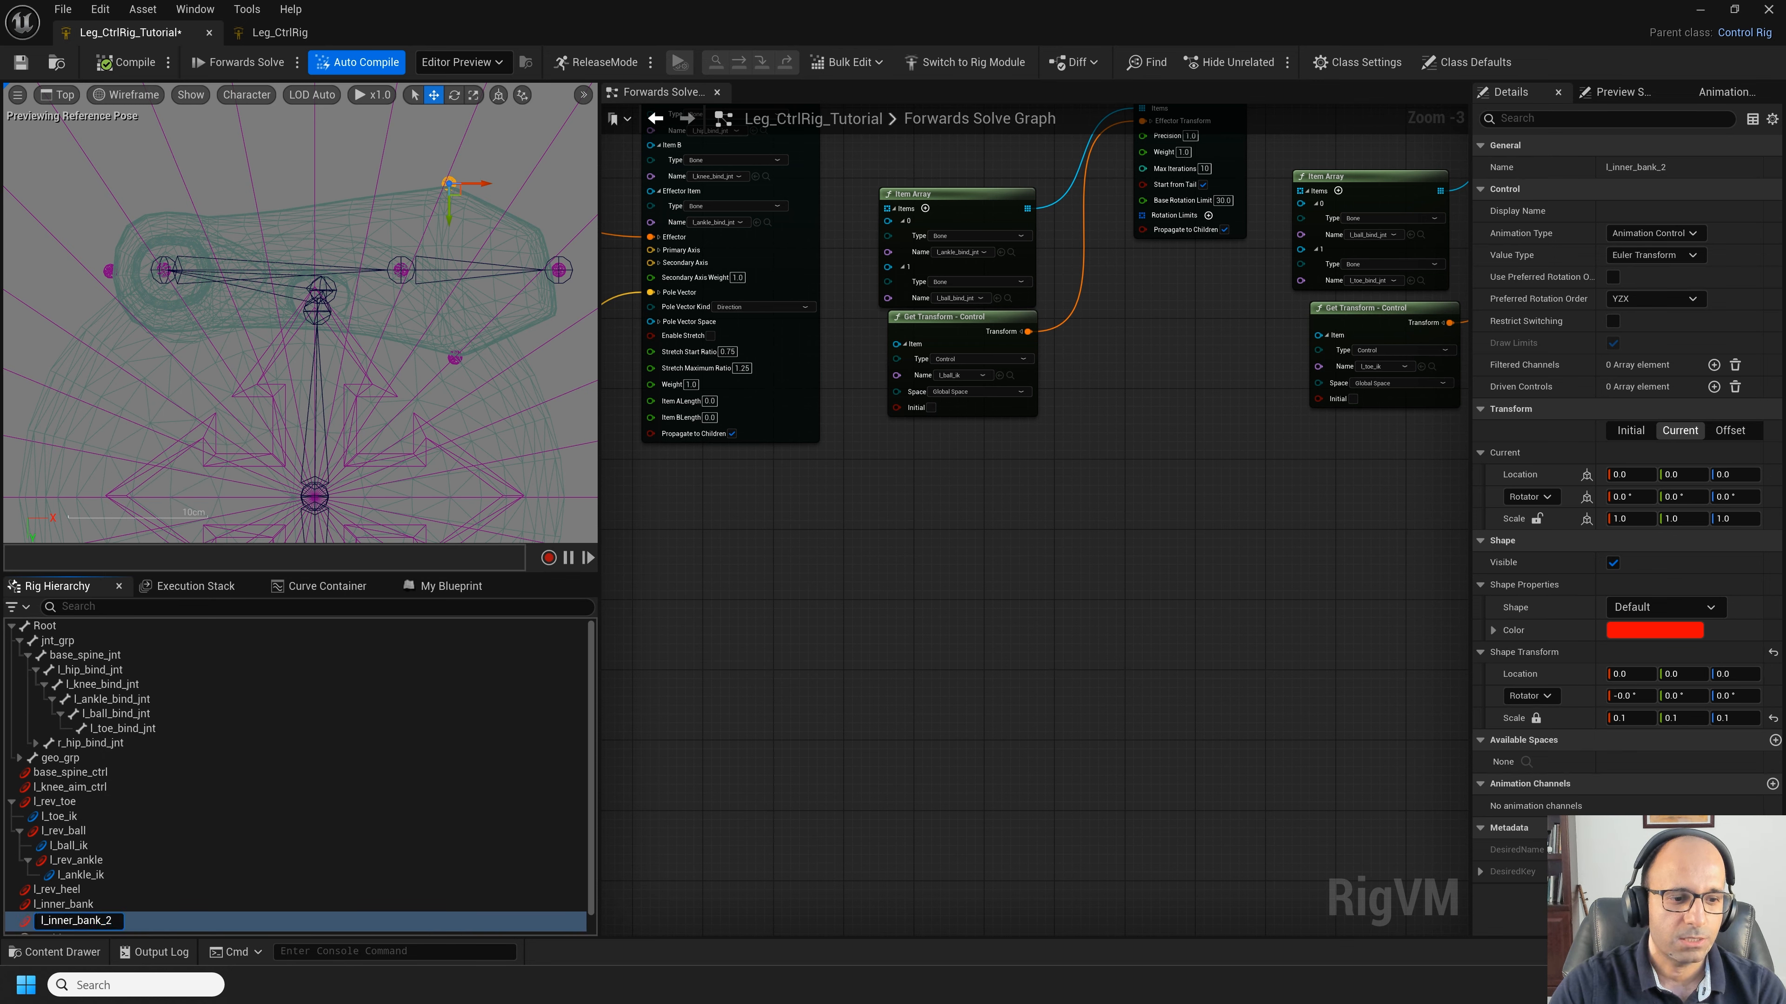
pyautogui.moveTo(48, 921); pyautogui.dragTo(145, 928)
pyautogui.write('outer_bank')
pyautogui.press('Return')
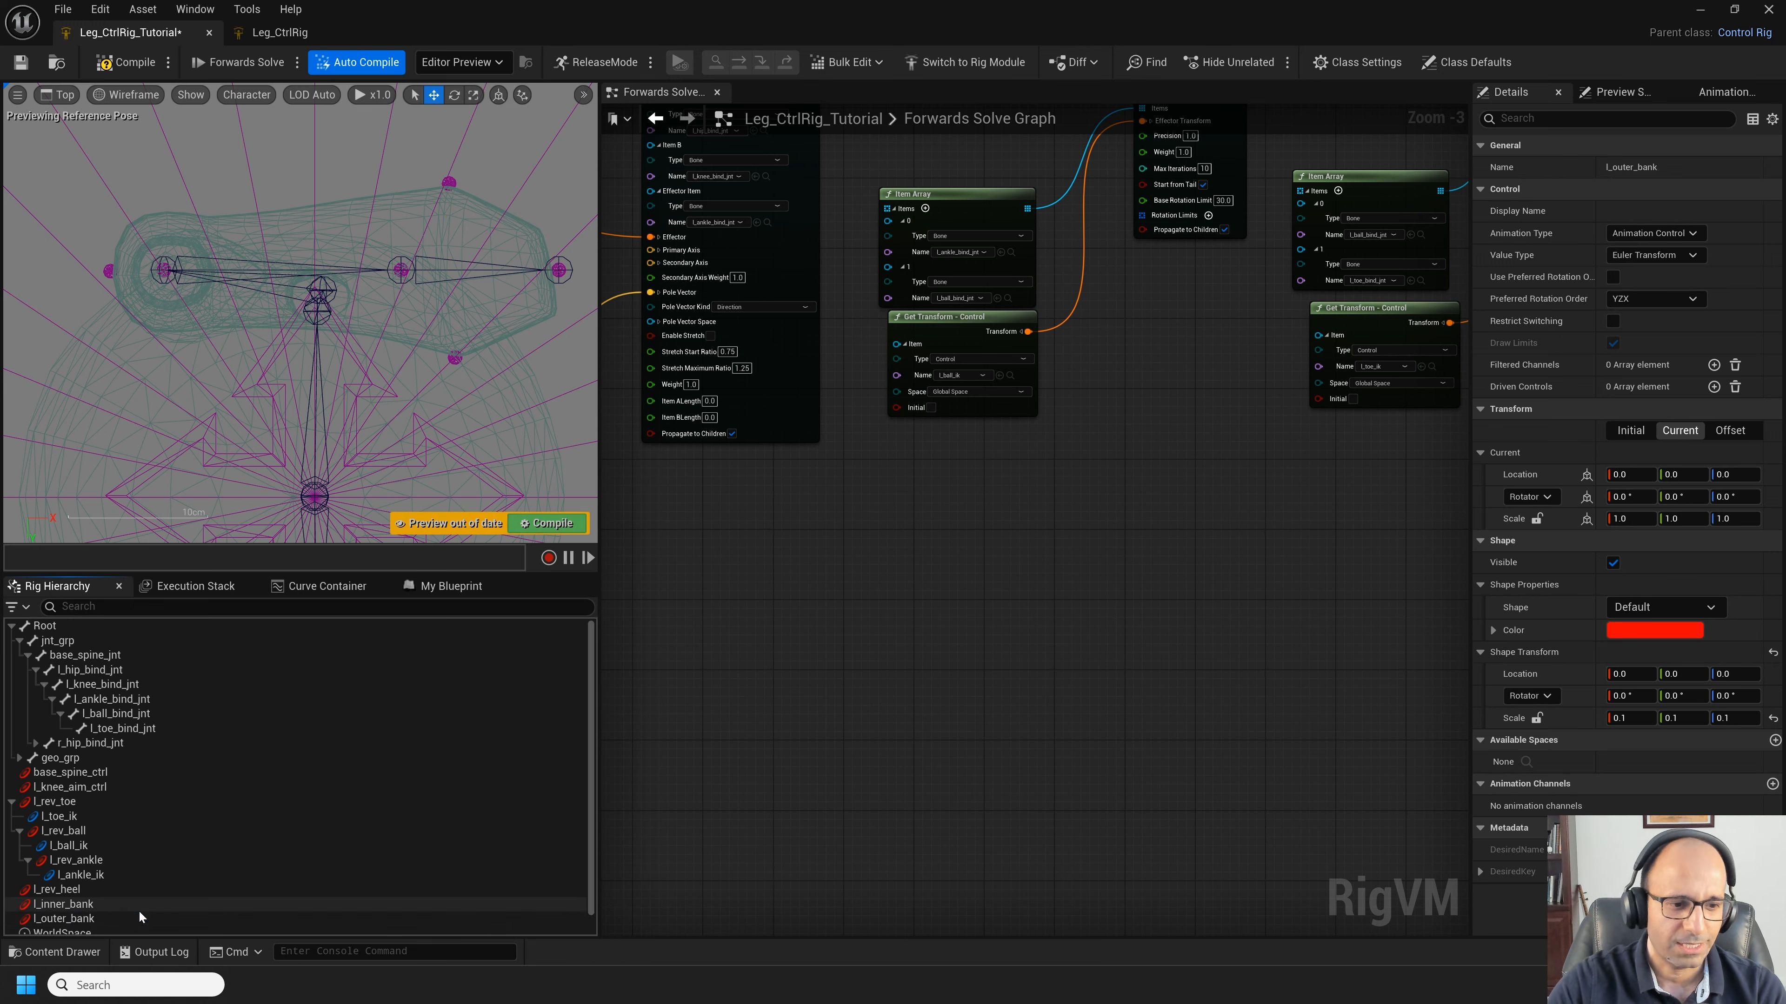
# Step: Try rotating the offset transform of l_outer_bank to -9° about Z
pyautogui.click(138, 914)
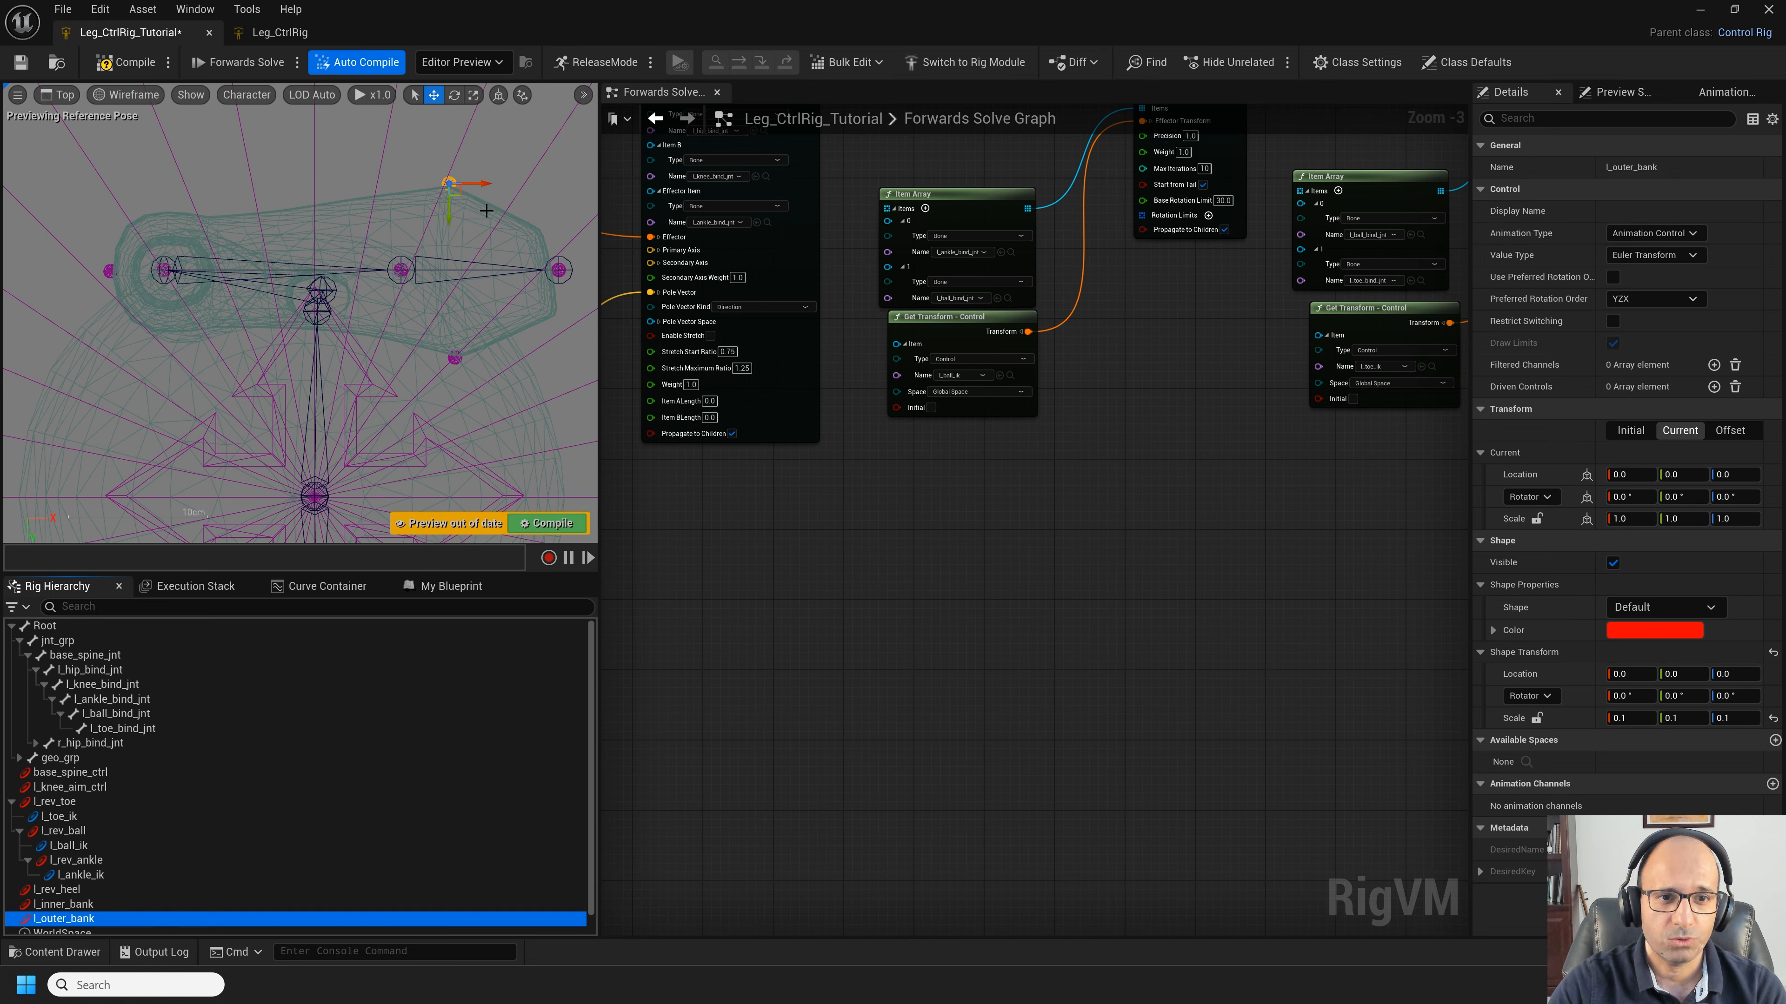
pyautogui.click(1729, 430)
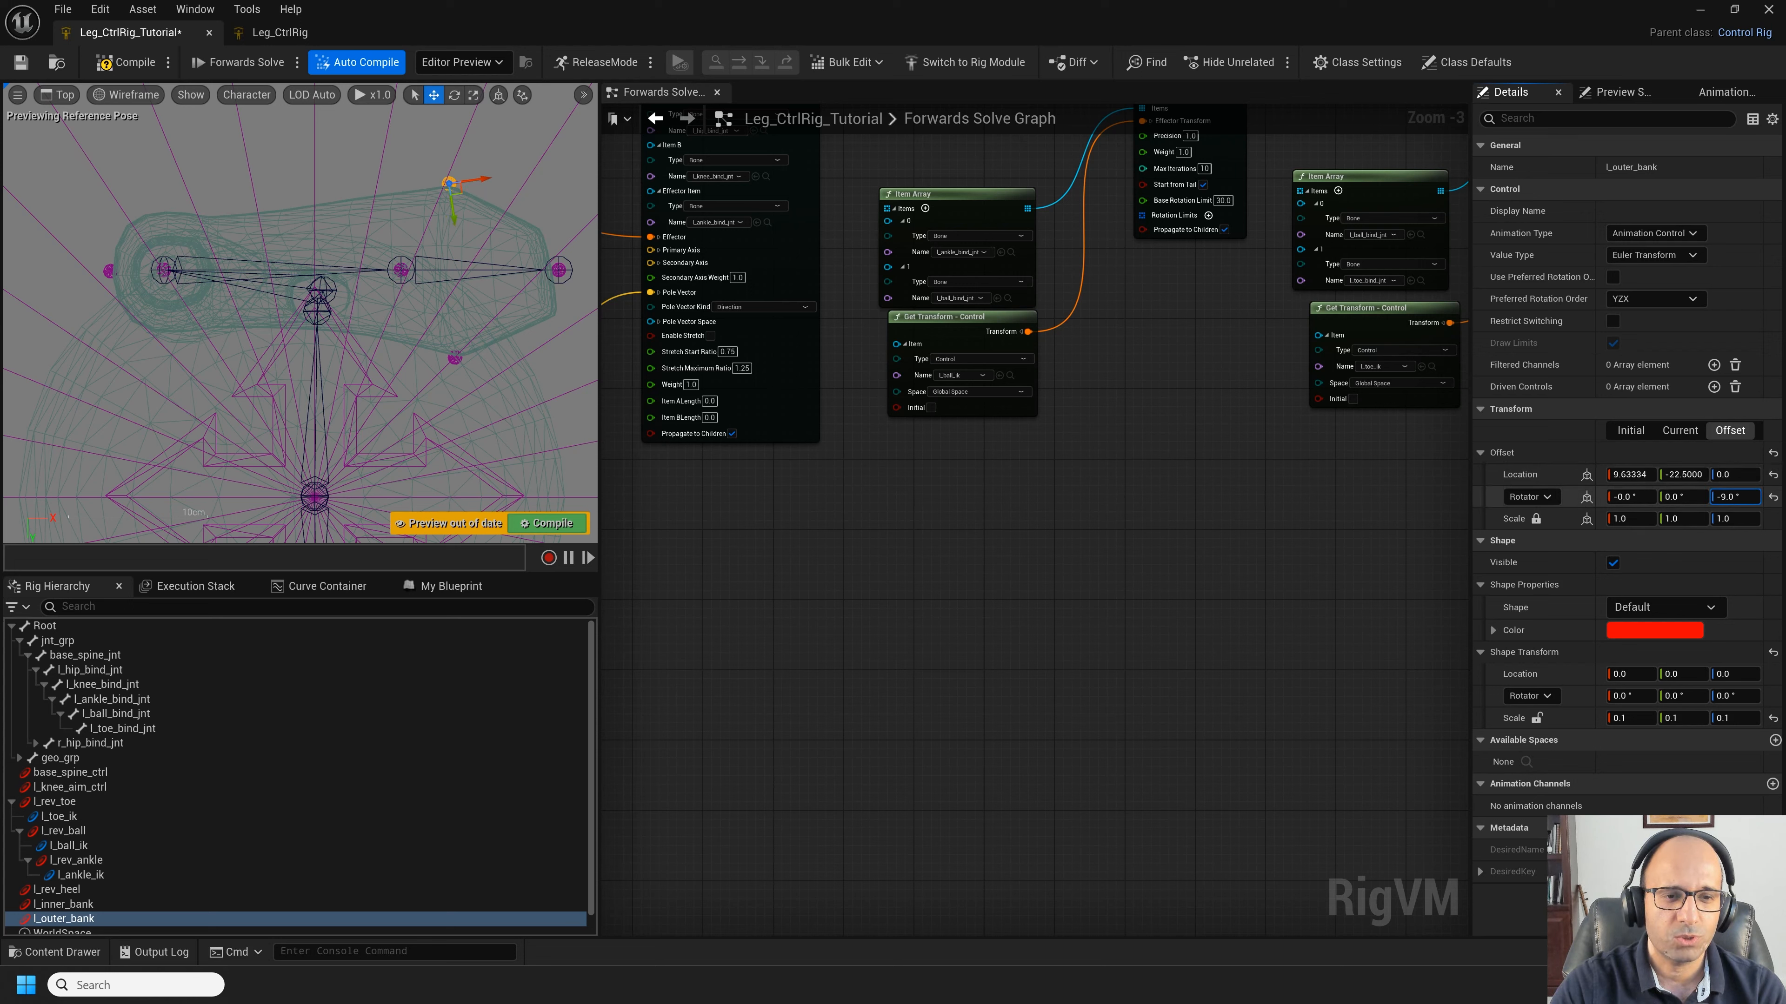
pyautogui.press('Return')
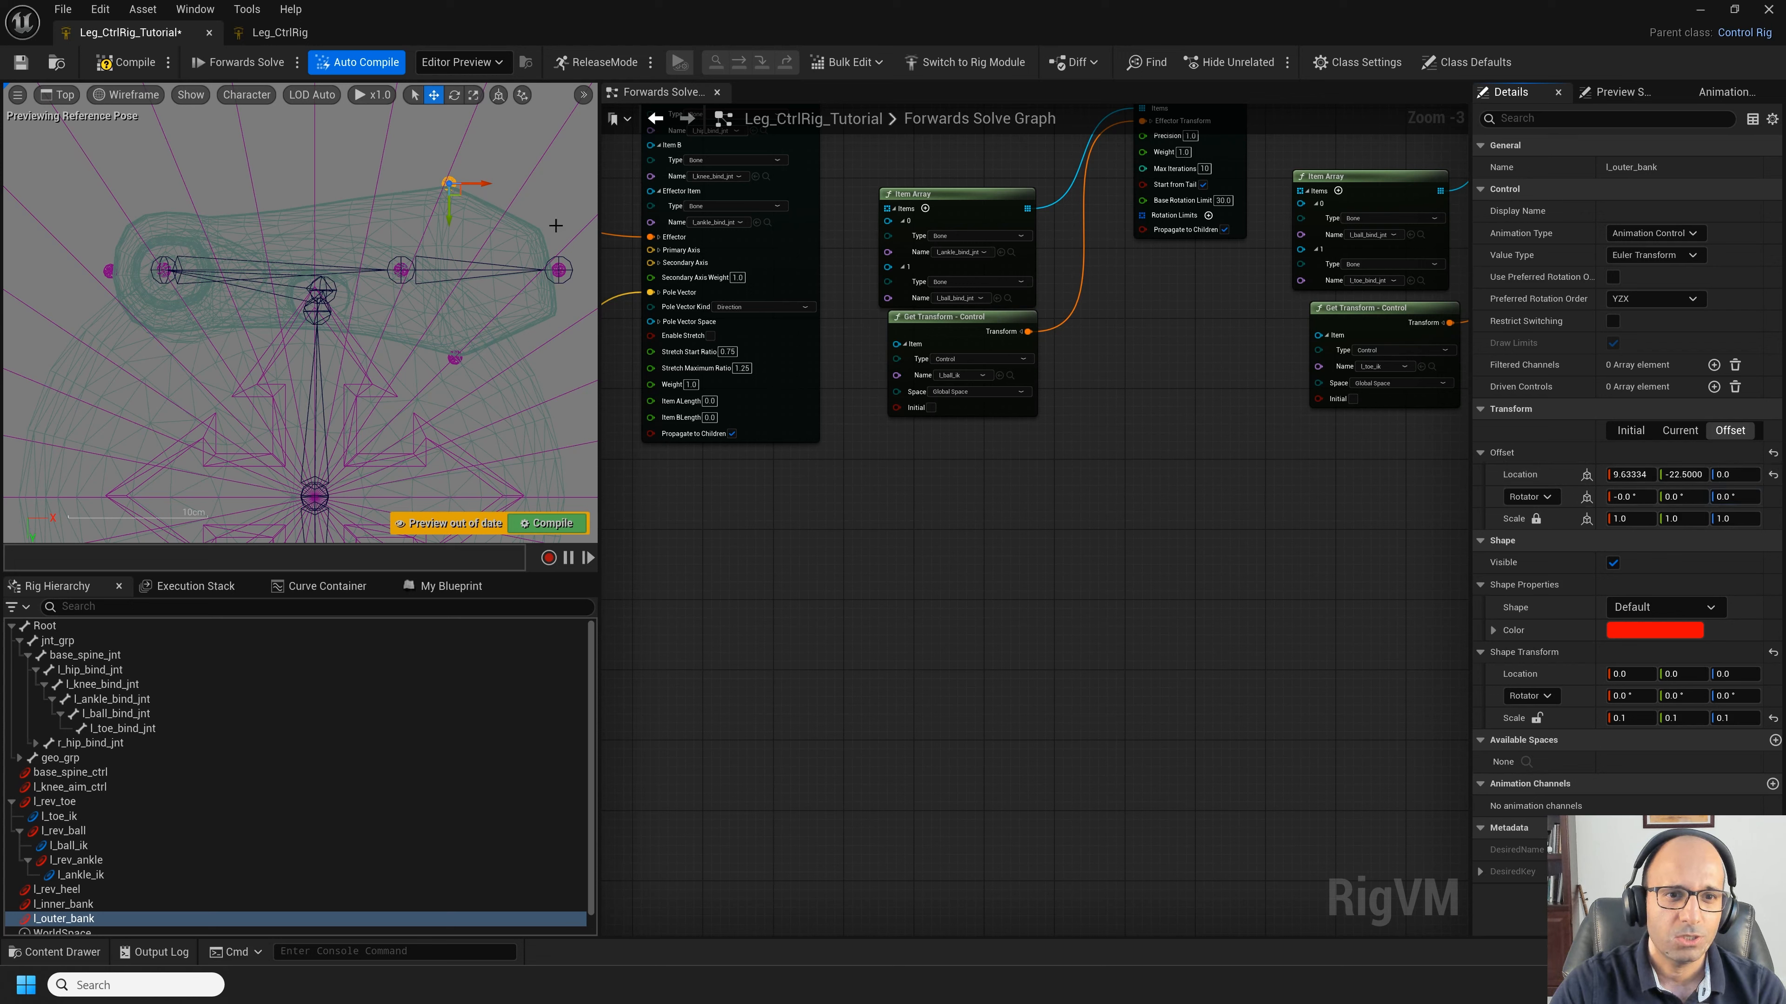
# Step: Nest l_rev_toe under l_rev_heel, l_rev_heel under l_inner_bank, and l_inner_bank under l_outer_bank in the rig hierarchy
pyautogui.click(455, 361)
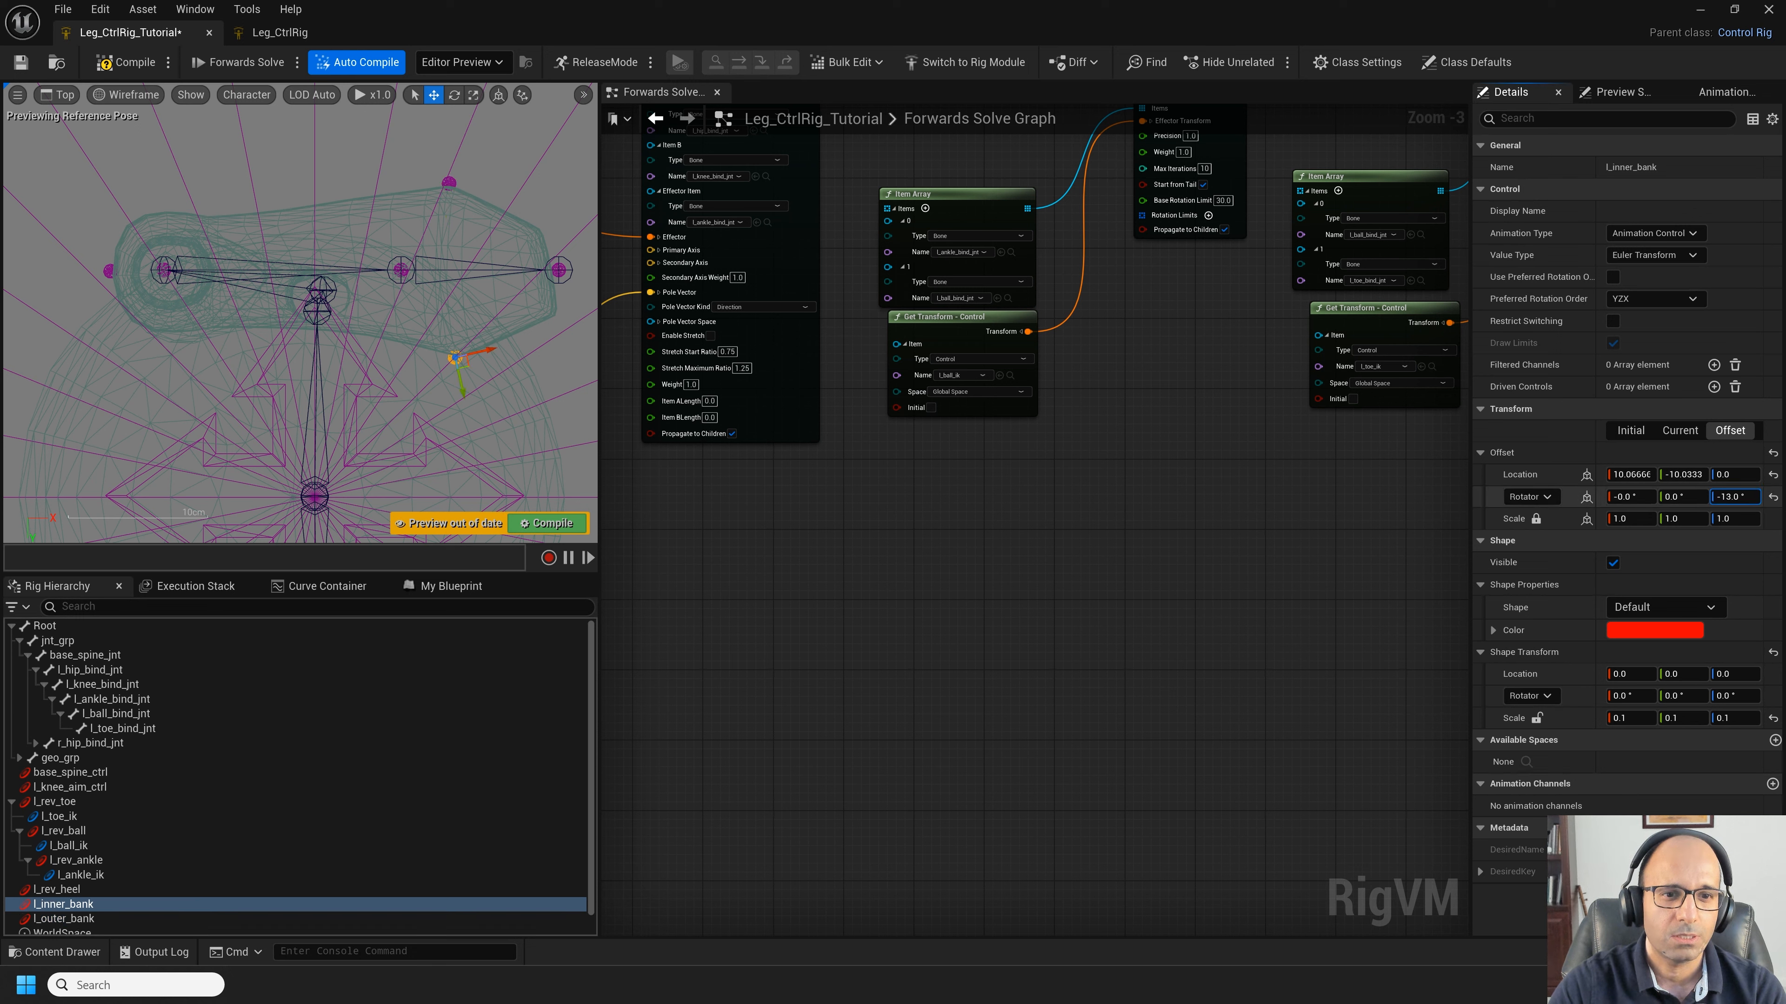
pyautogui.click(55, 802)
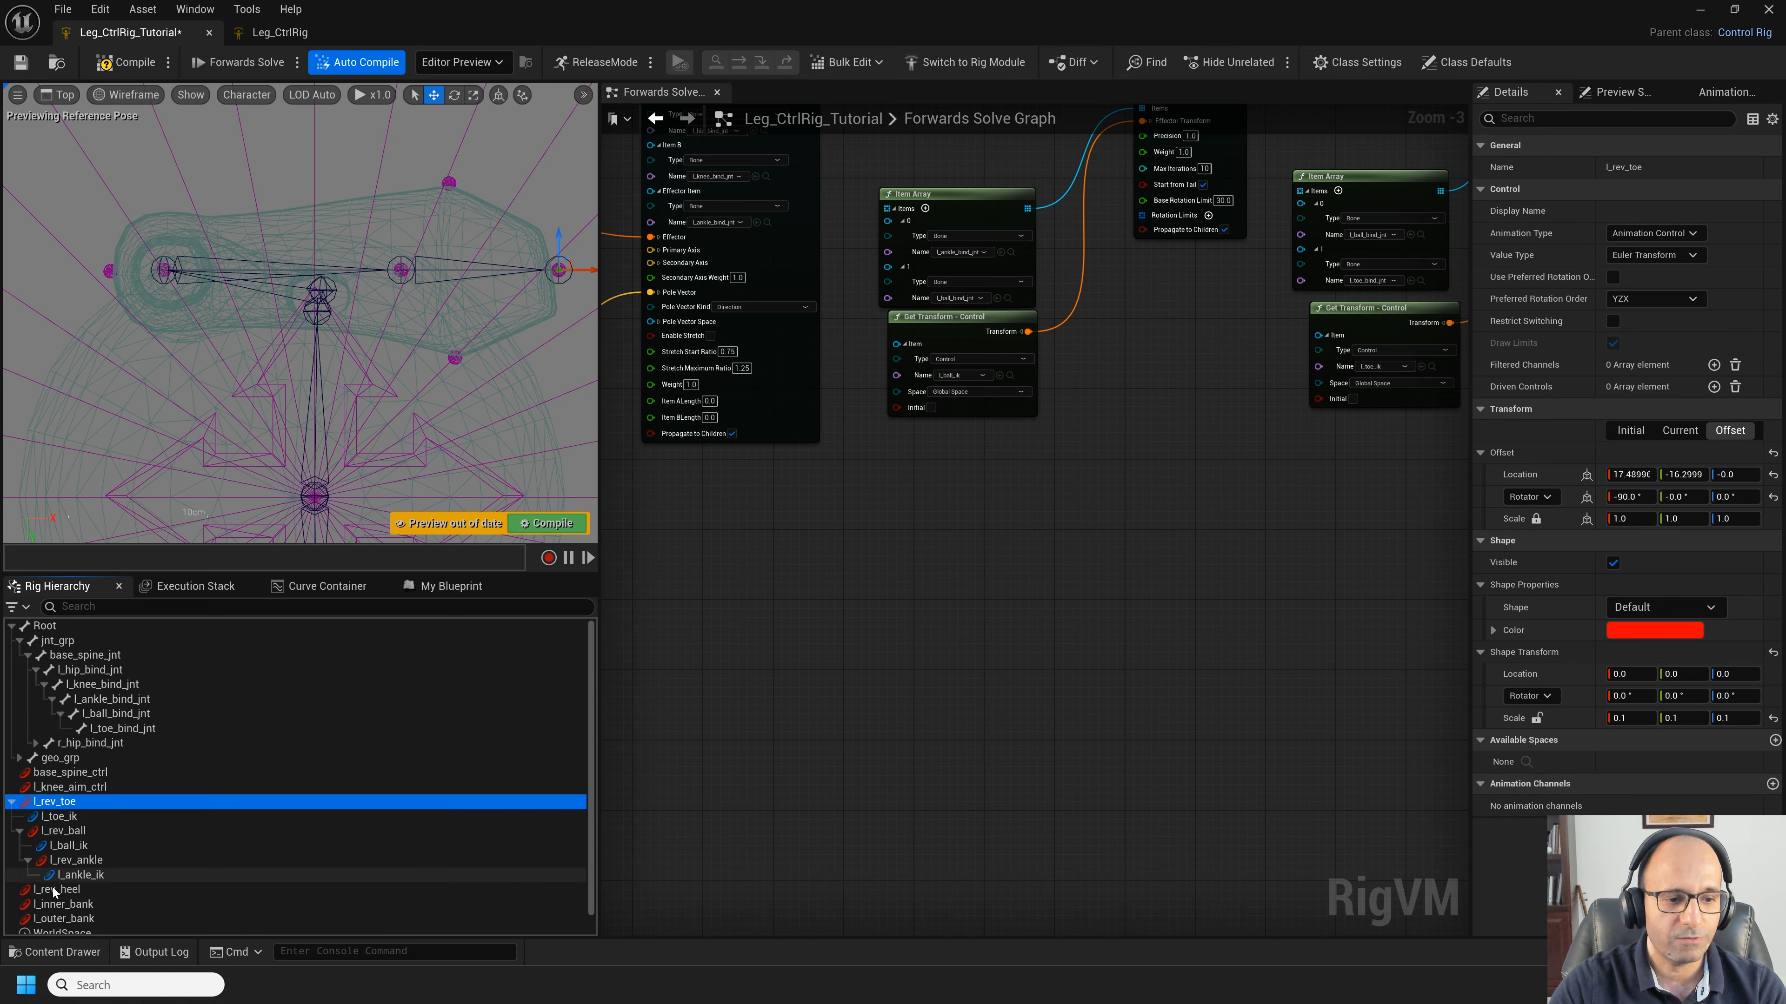
pyautogui.moveTo(49, 802); pyautogui.dragTo(57, 891)
pyautogui.click(59, 803)
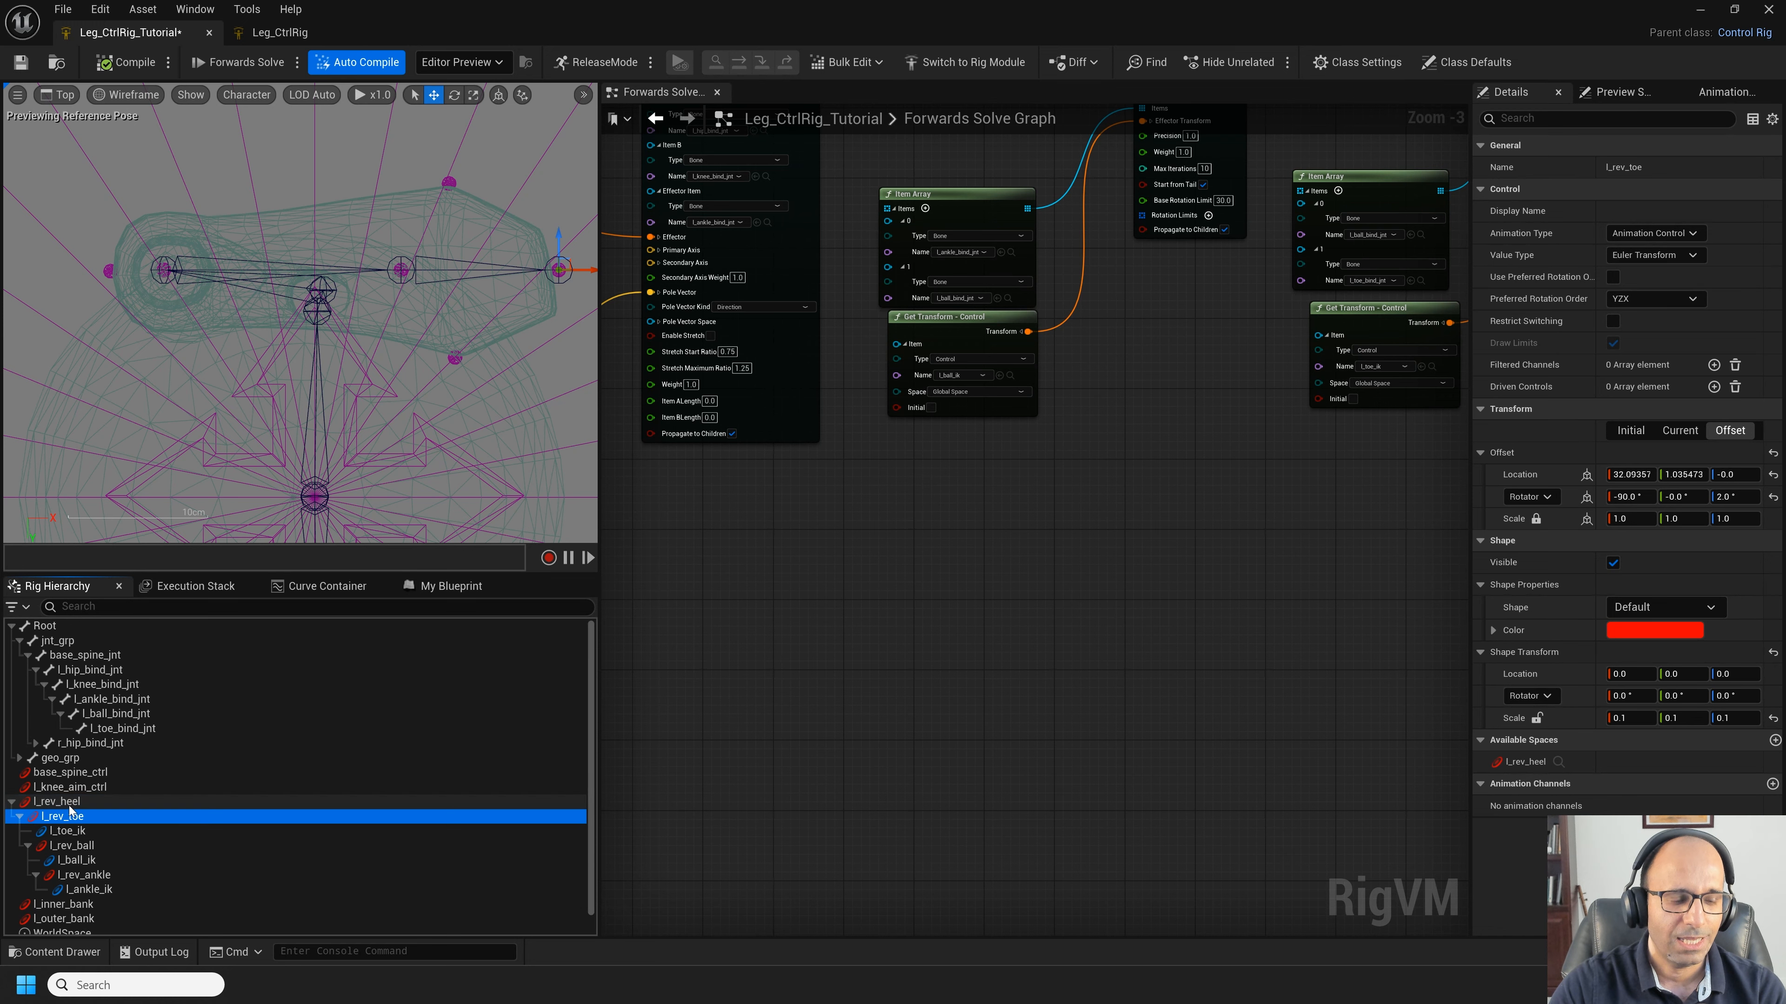
pyautogui.moveTo(58, 805); pyautogui.dragTo(62, 919)
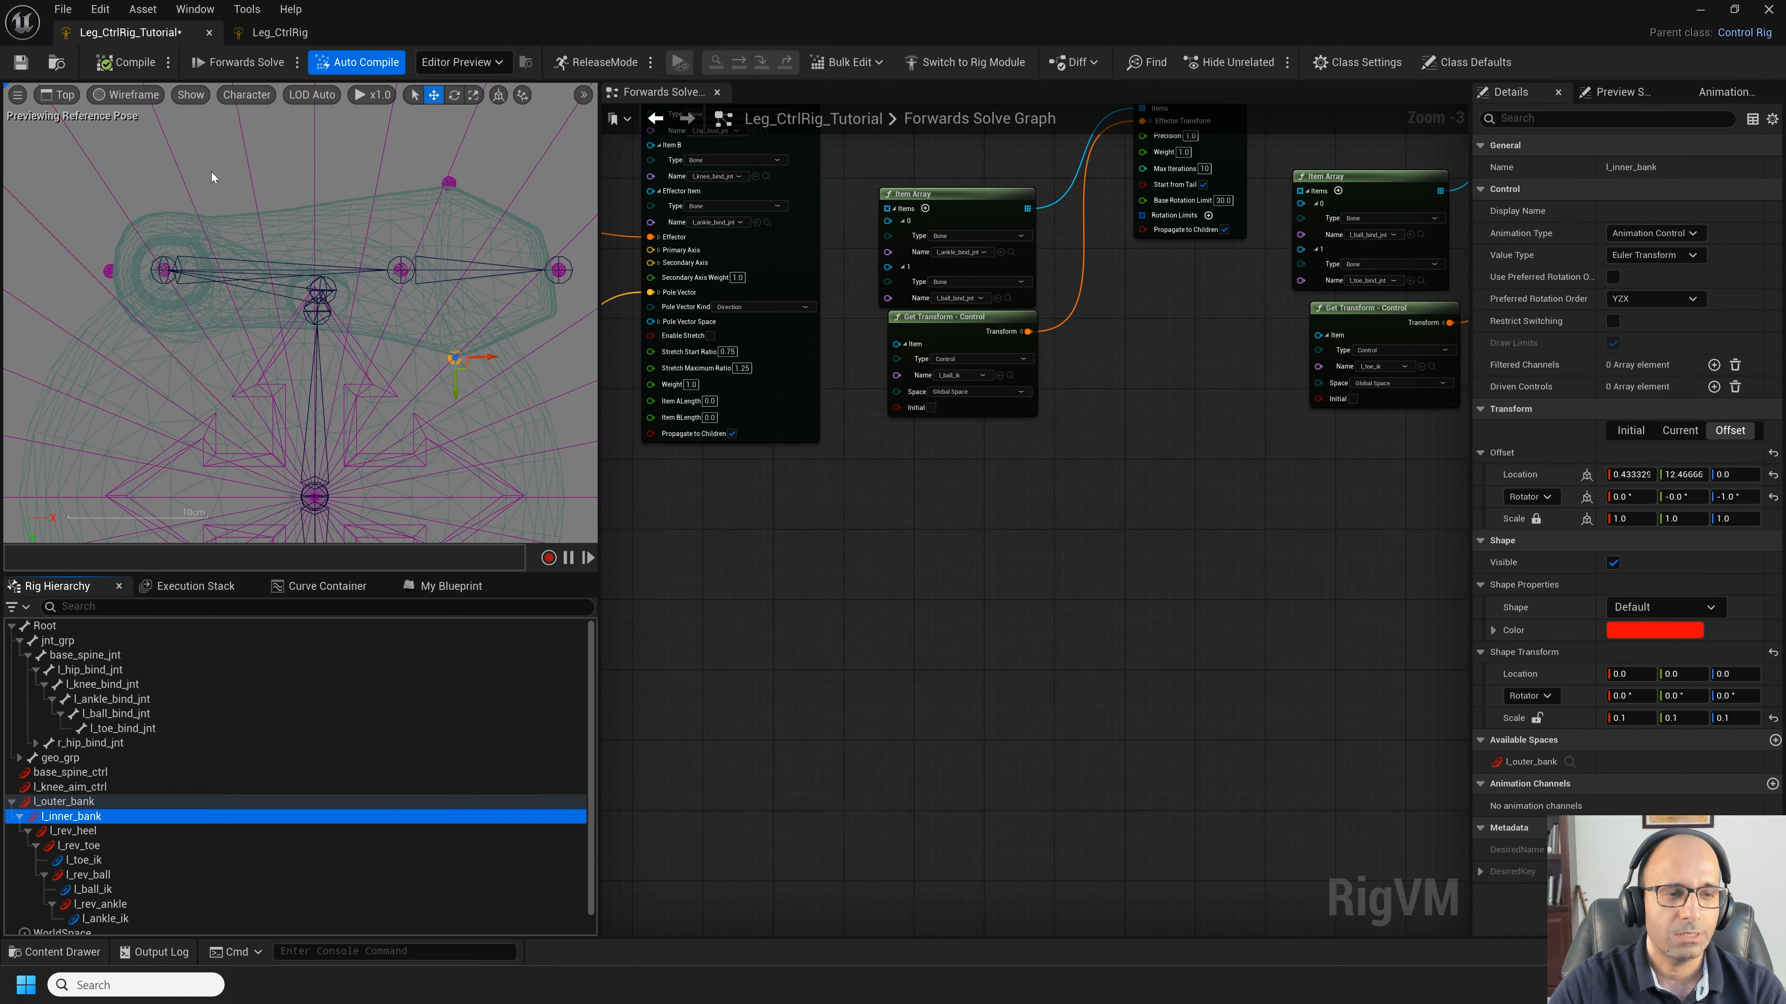
# Step: Test-rotate l_outer_bank in the perspective view to tilt the left foot, and recompile to reset the pose
pyautogui.click(60, 94)
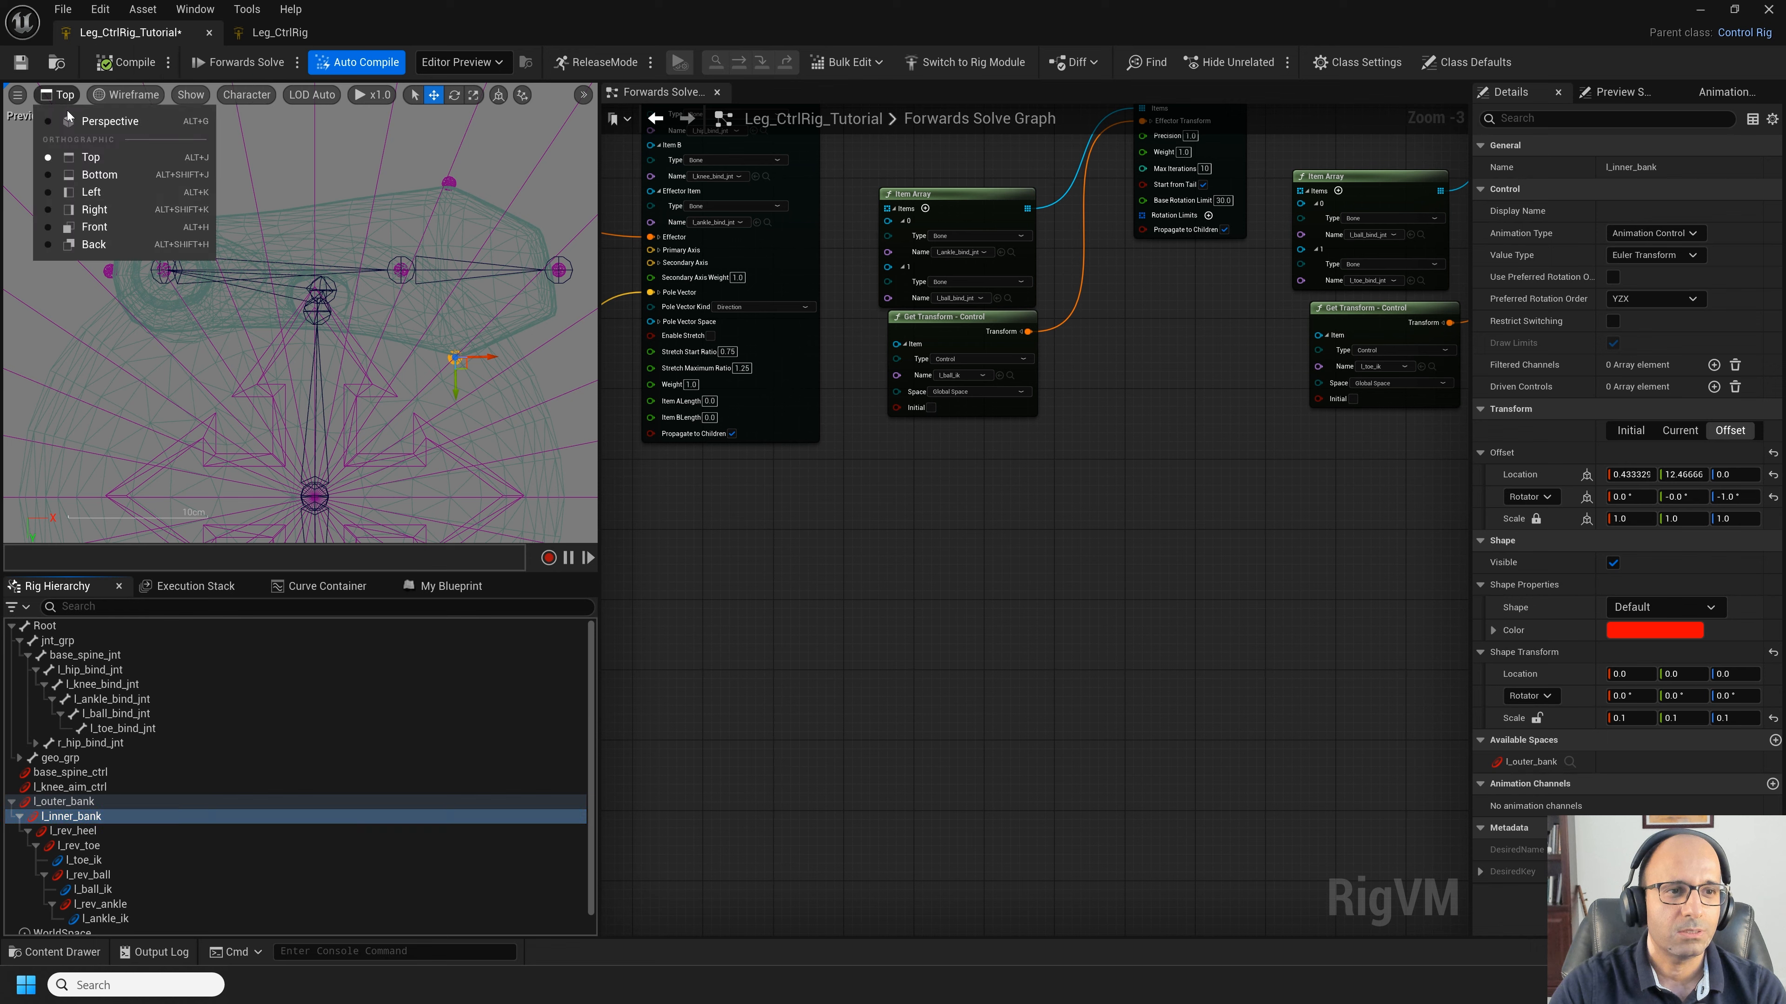
pyautogui.click(70, 120)
pyautogui.keyDown('alt'); pyautogui.moveTo(362, 521); pyautogui.dragTo(379, 486); pyautogui.keyUp('alt')
pyautogui.scroll(3, 366, 517)
pyautogui.scroll(-3, 362, 525)
pyautogui.click(351, 519)
pyautogui.press('f')
pyautogui.keyDown('alt'); pyautogui.moveTo(394, 239); pyautogui.dragTo(243, 320, button='middle'); pyautogui.keyUp('alt')
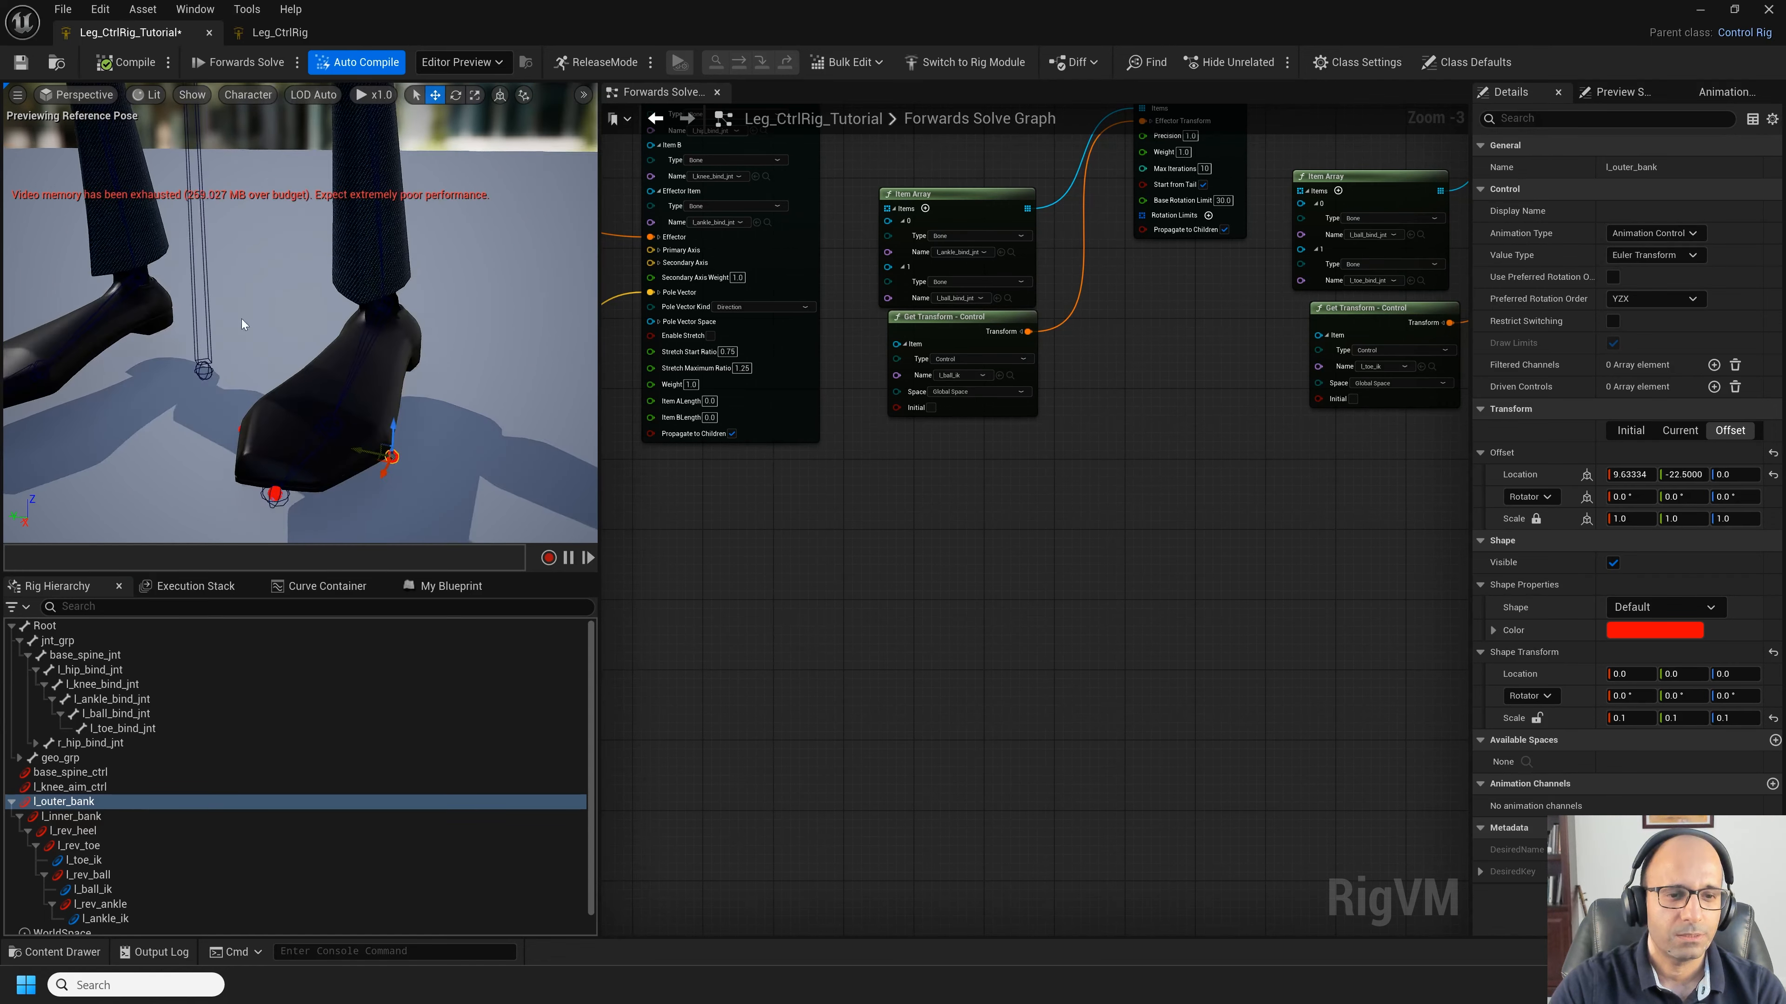
pyautogui.press('e')
pyautogui.click(128, 801)
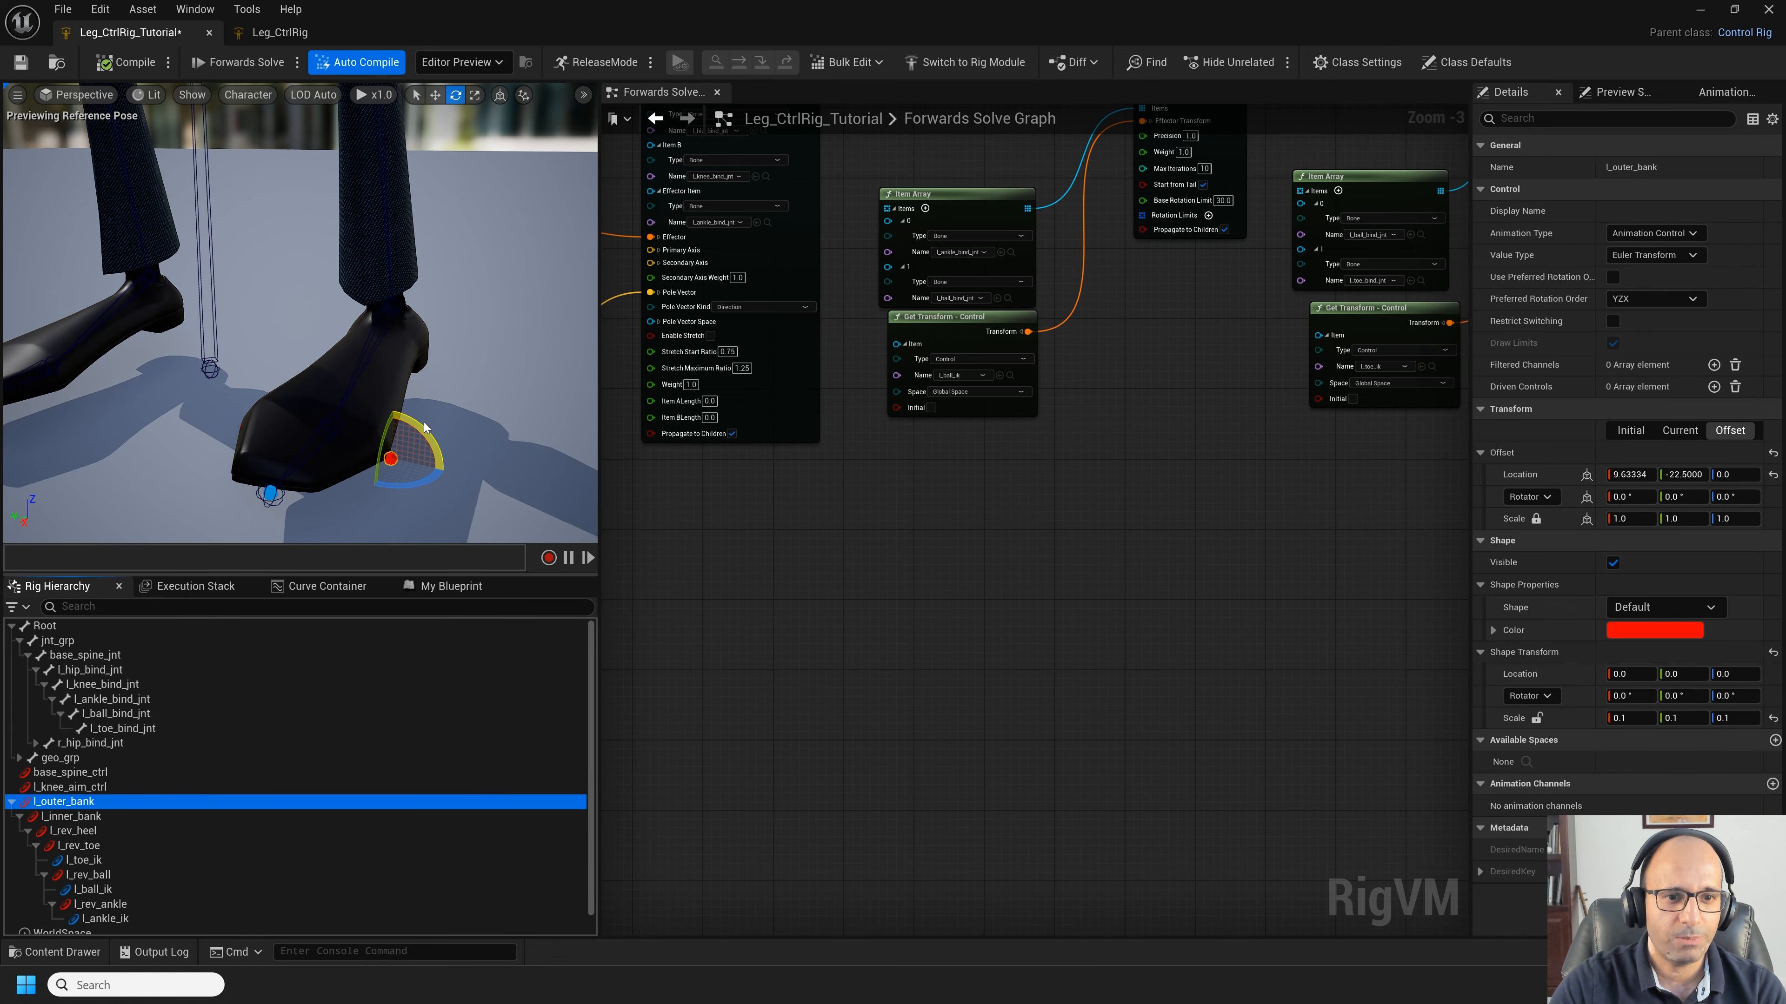
pyautogui.moveTo(421, 485); pyautogui.dragTo(428, 427)
pyautogui.click(127, 67)
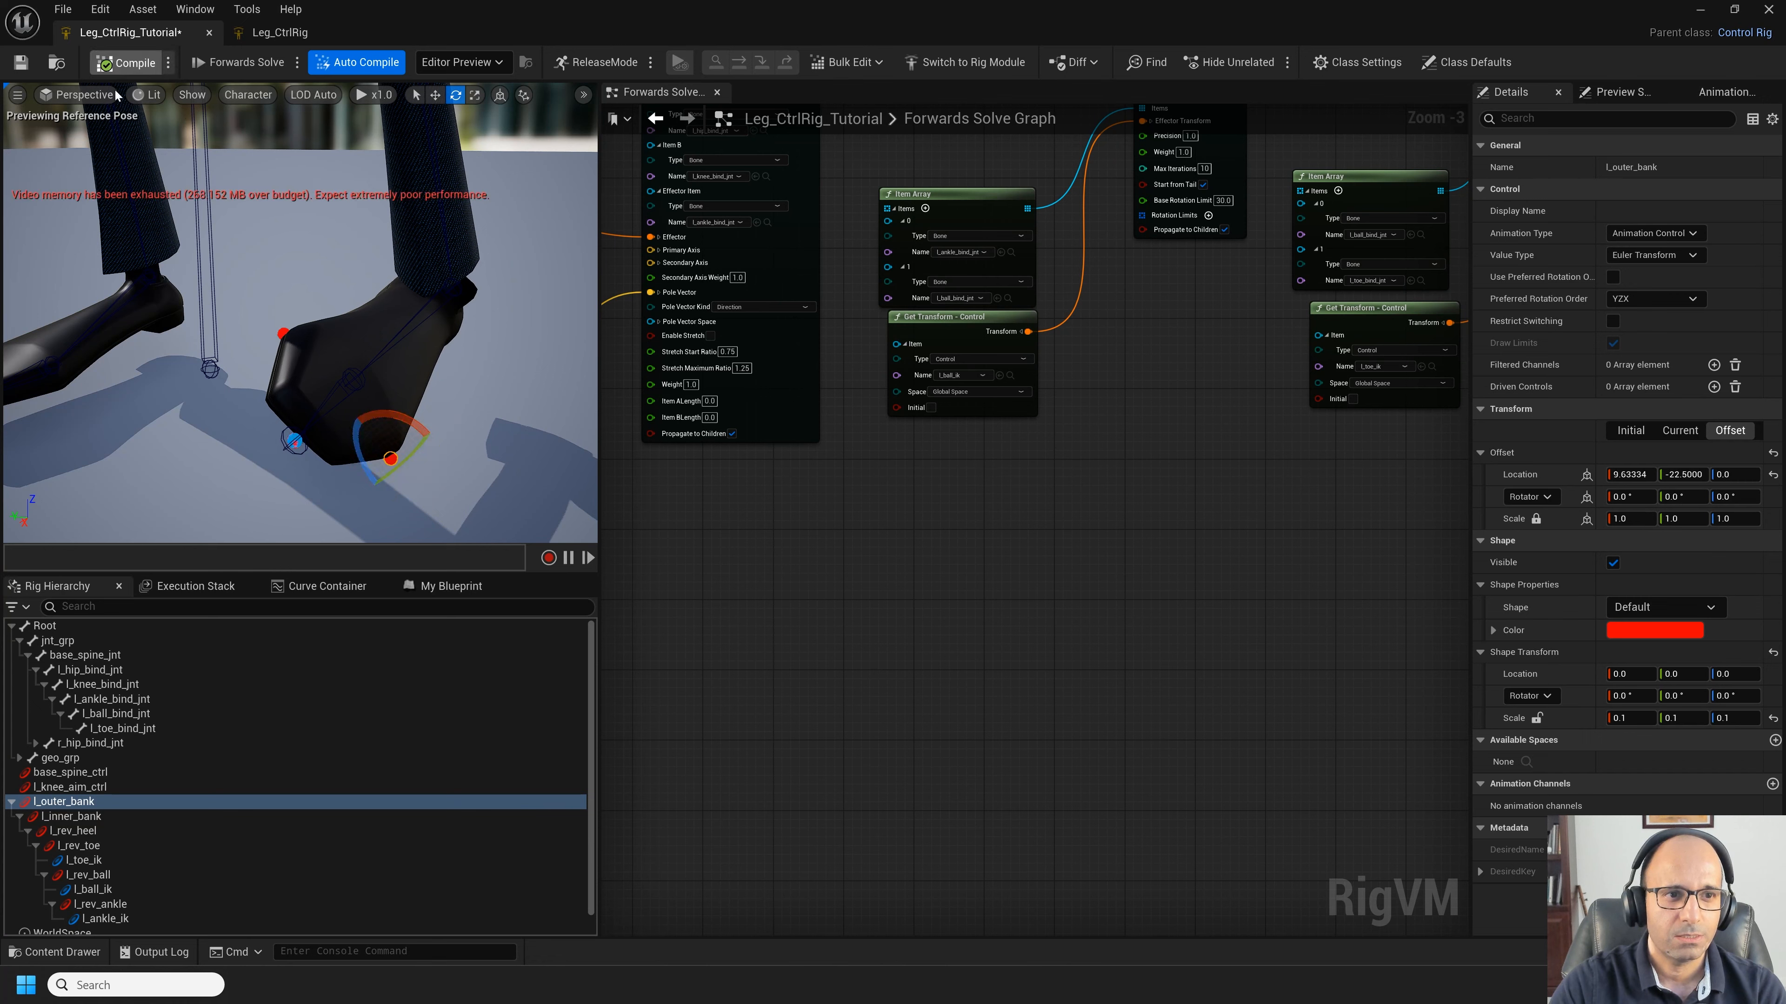
# Step: Test-rotate l_inner_bank and l_rev_heel in turn, recompiling after each to reset the left foot's pose
pyautogui.click(81, 817)
pyautogui.moveTo(280, 407); pyautogui.dragTo(210, 276)
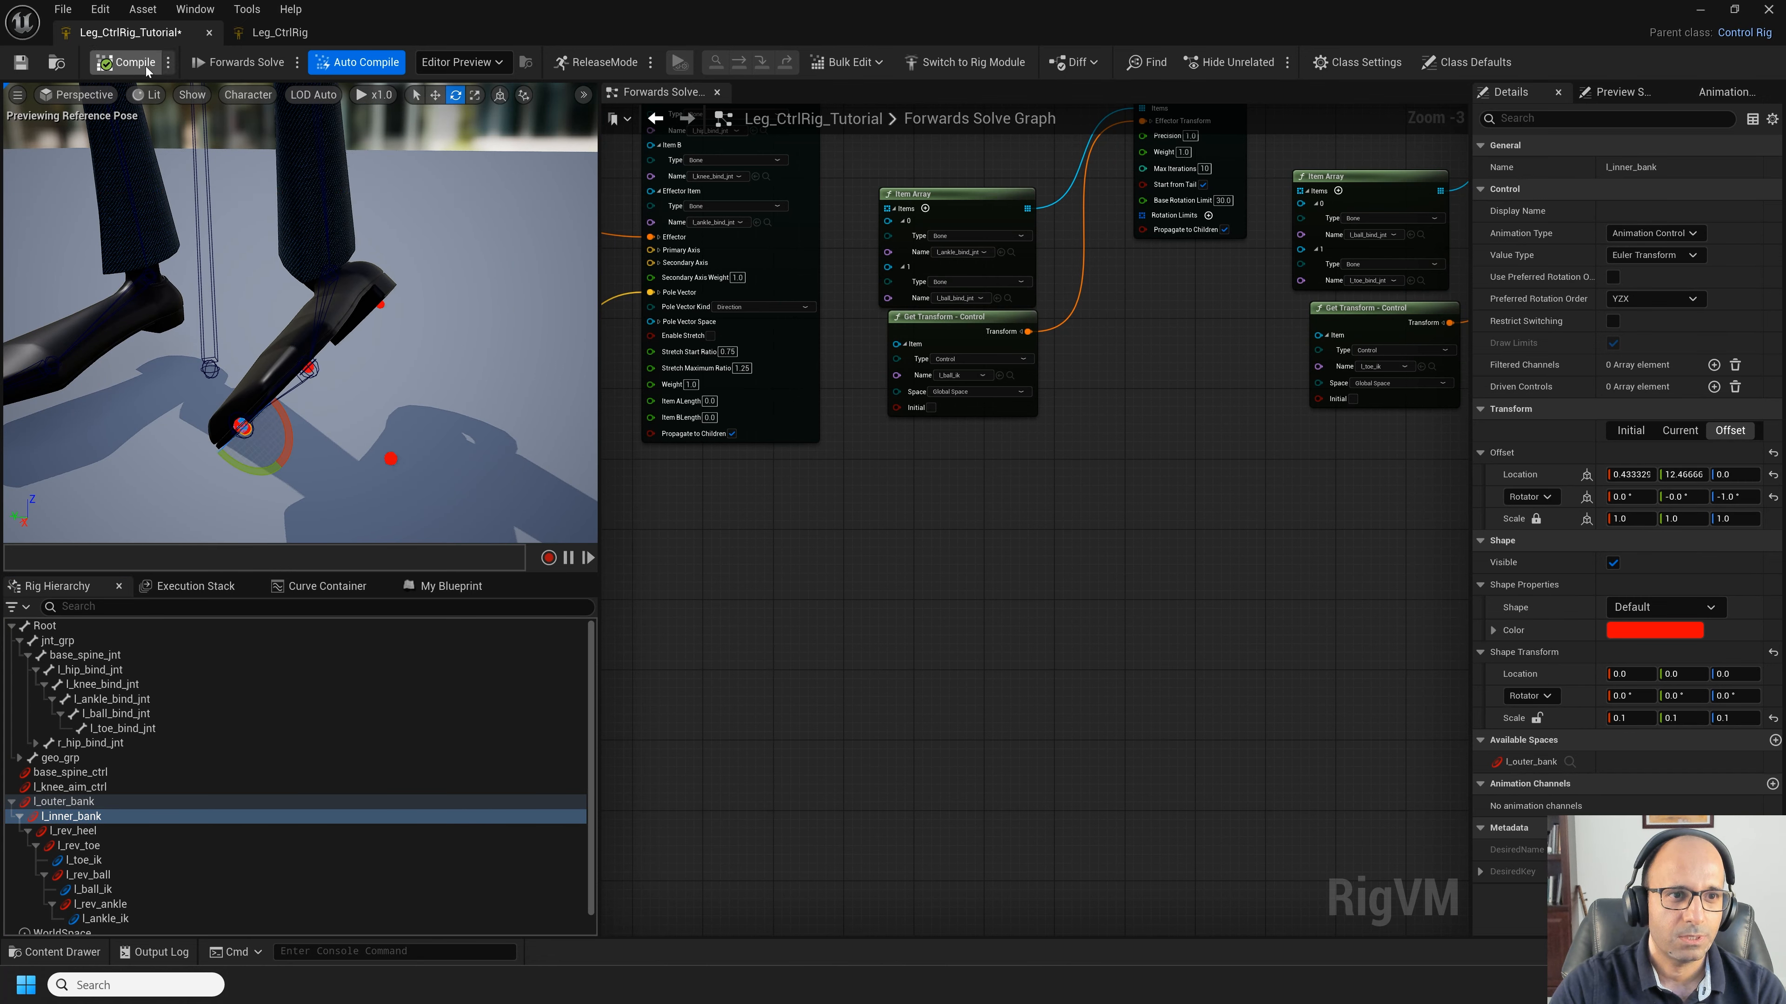
pyautogui.click(127, 62)
pyautogui.click(81, 832)
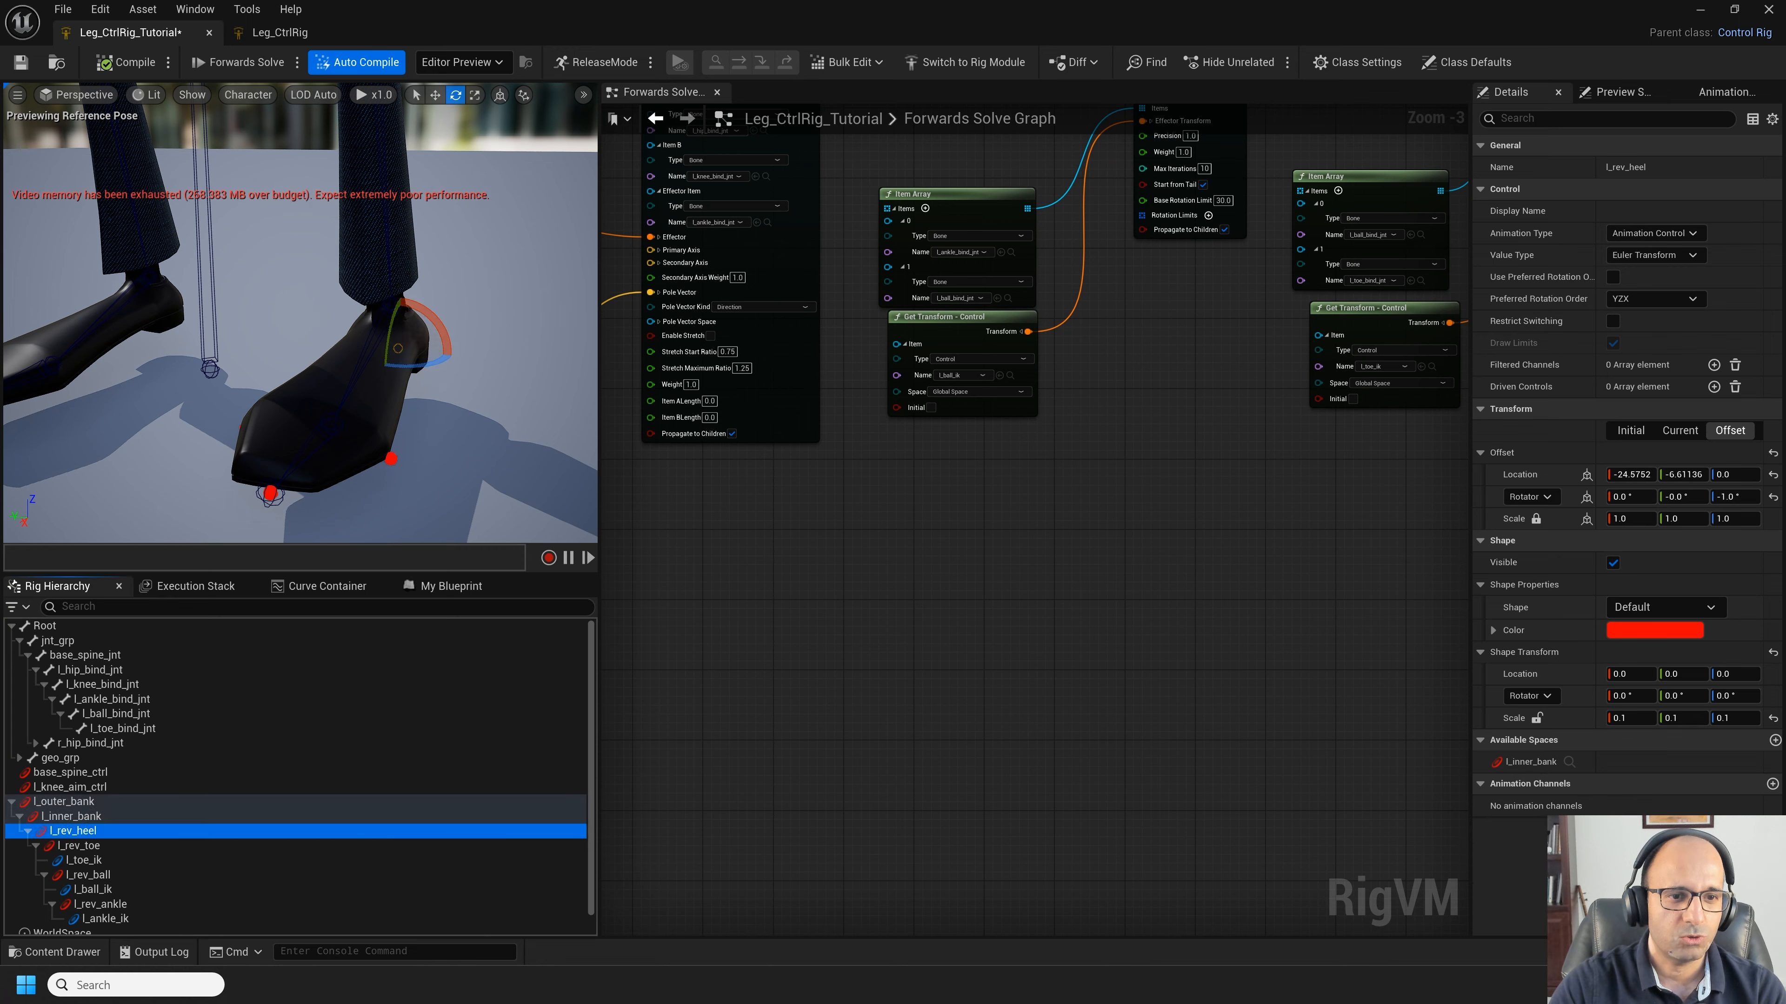
pyautogui.moveTo(491, 404)
pyautogui.mouseDown()
pyautogui.moveTo(500, 357)
pyautogui.moveTo(493, 382)
pyautogui.mouseUp()
pyautogui.click(117, 63)
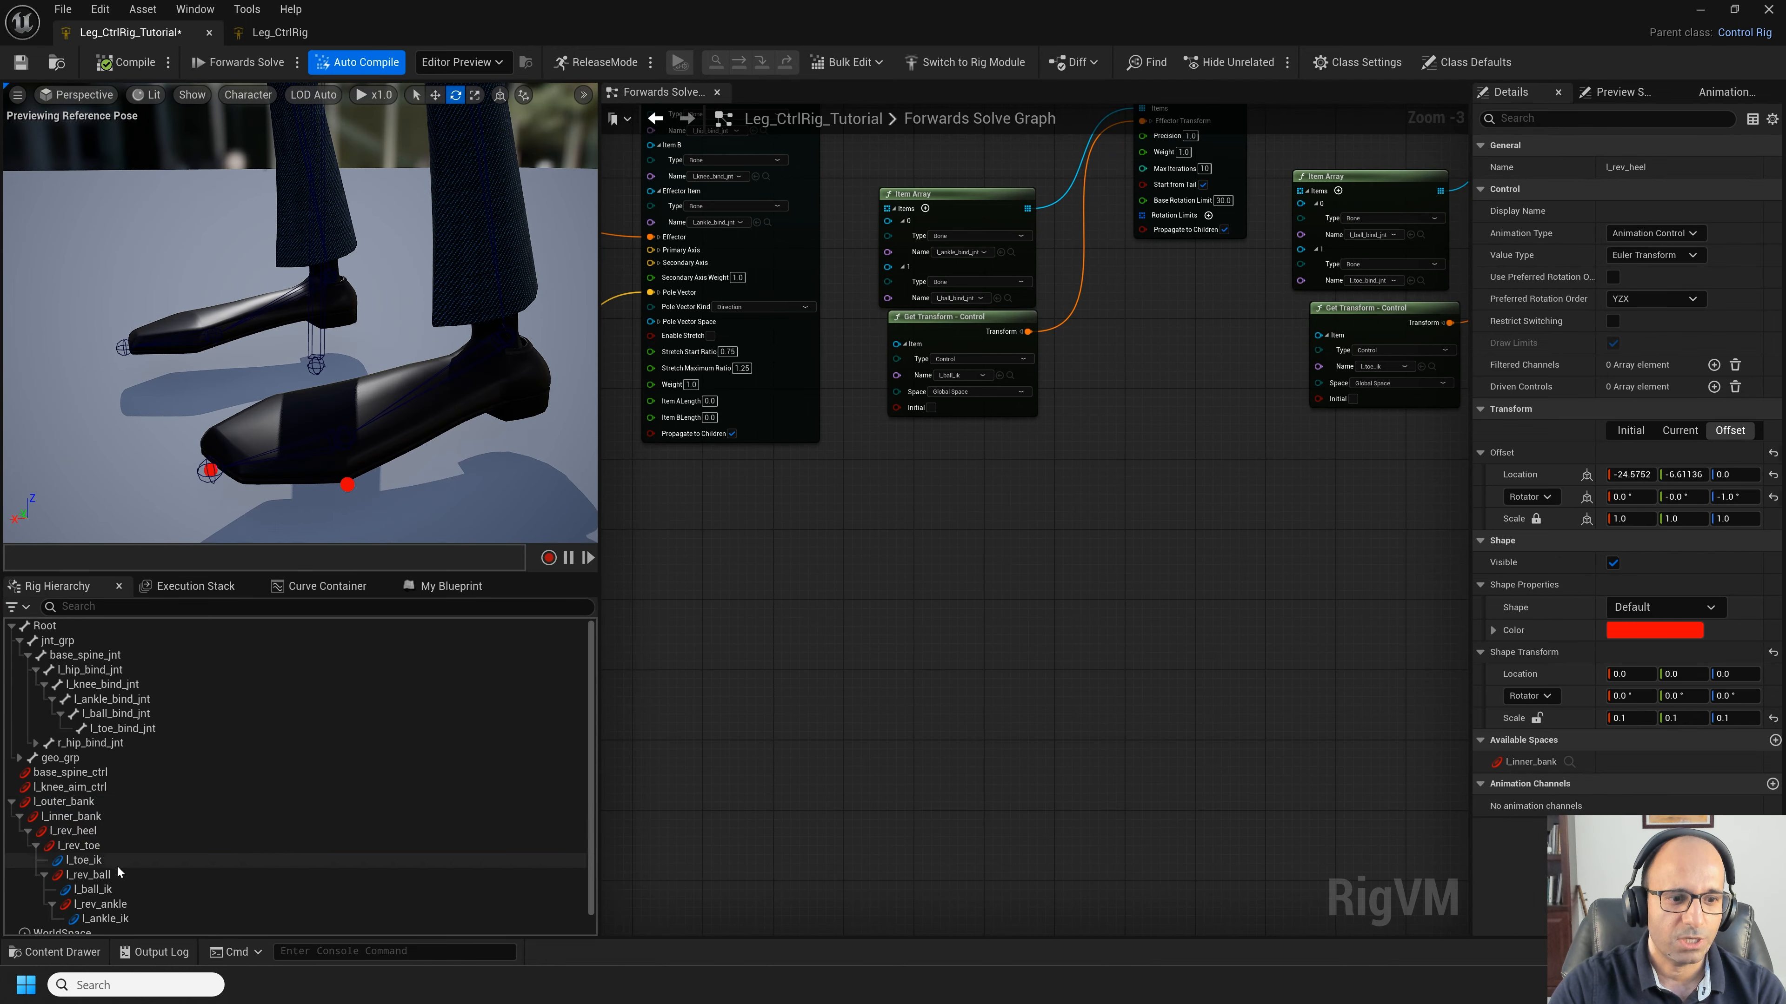
# Step: Test-rotate l_rev_toe and l_rev_ball in turn to lift the heel, restoring the pose after each
pyautogui.click(107, 845)
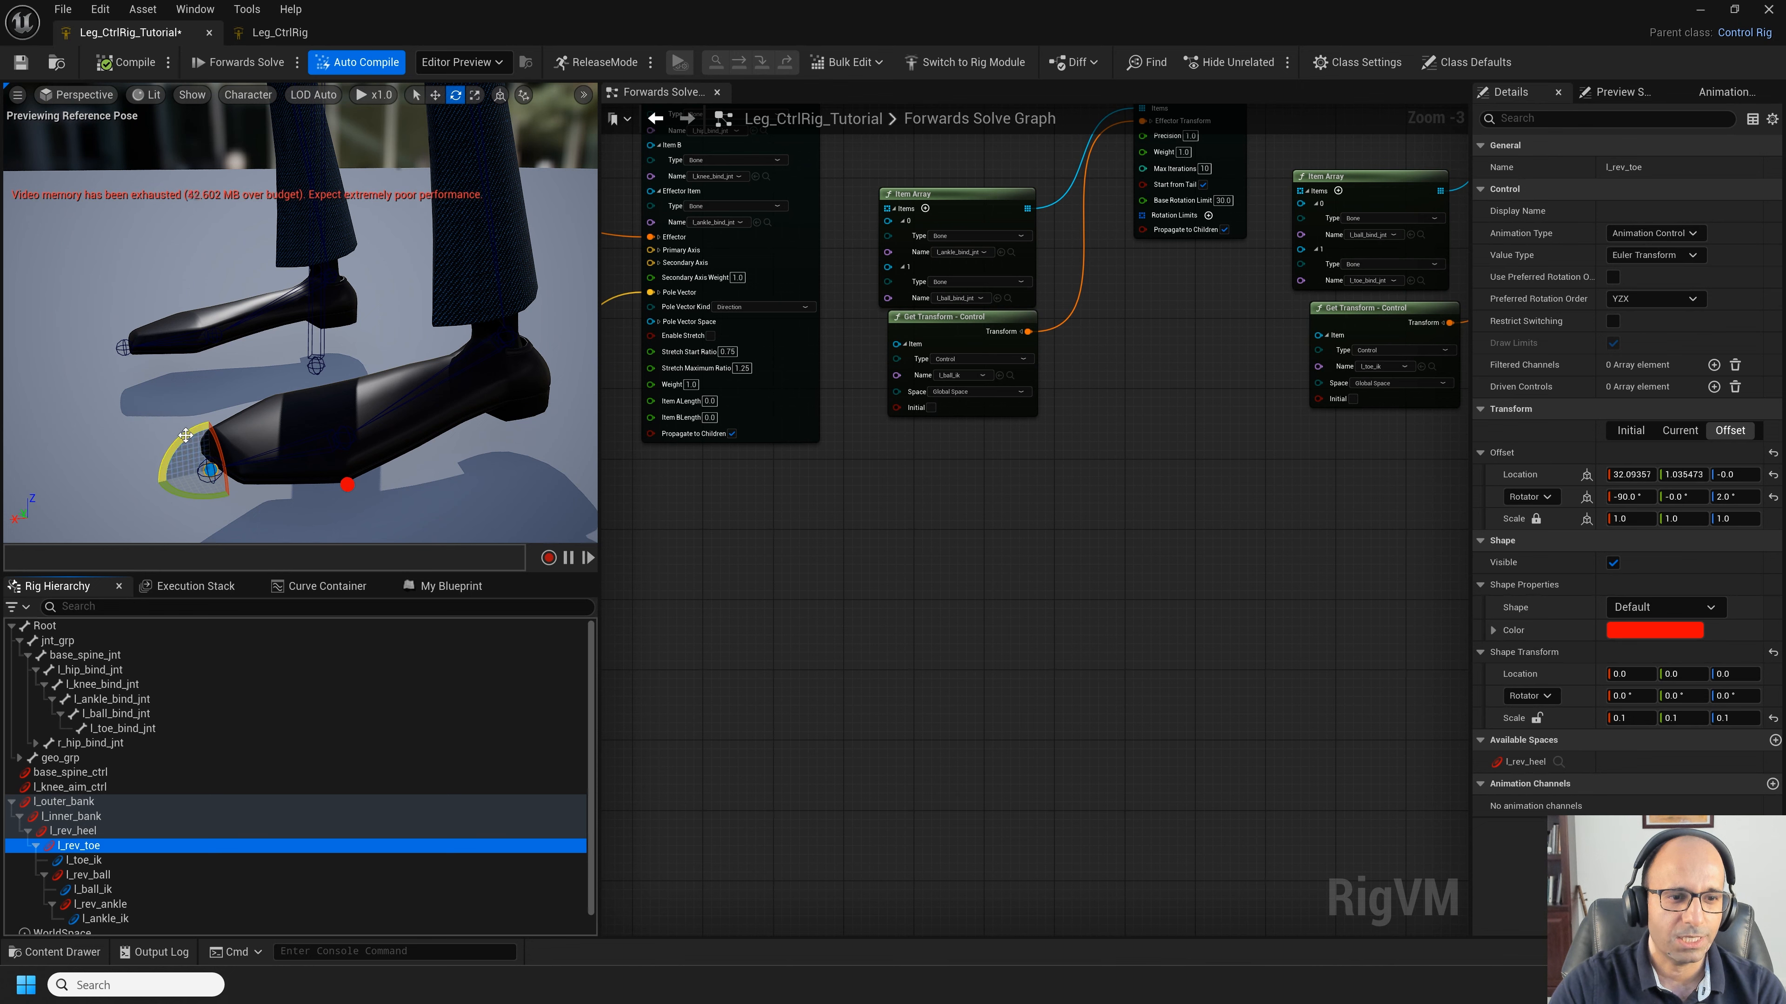
pyautogui.moveTo(174, 439); pyautogui.dragTo(161, 481)
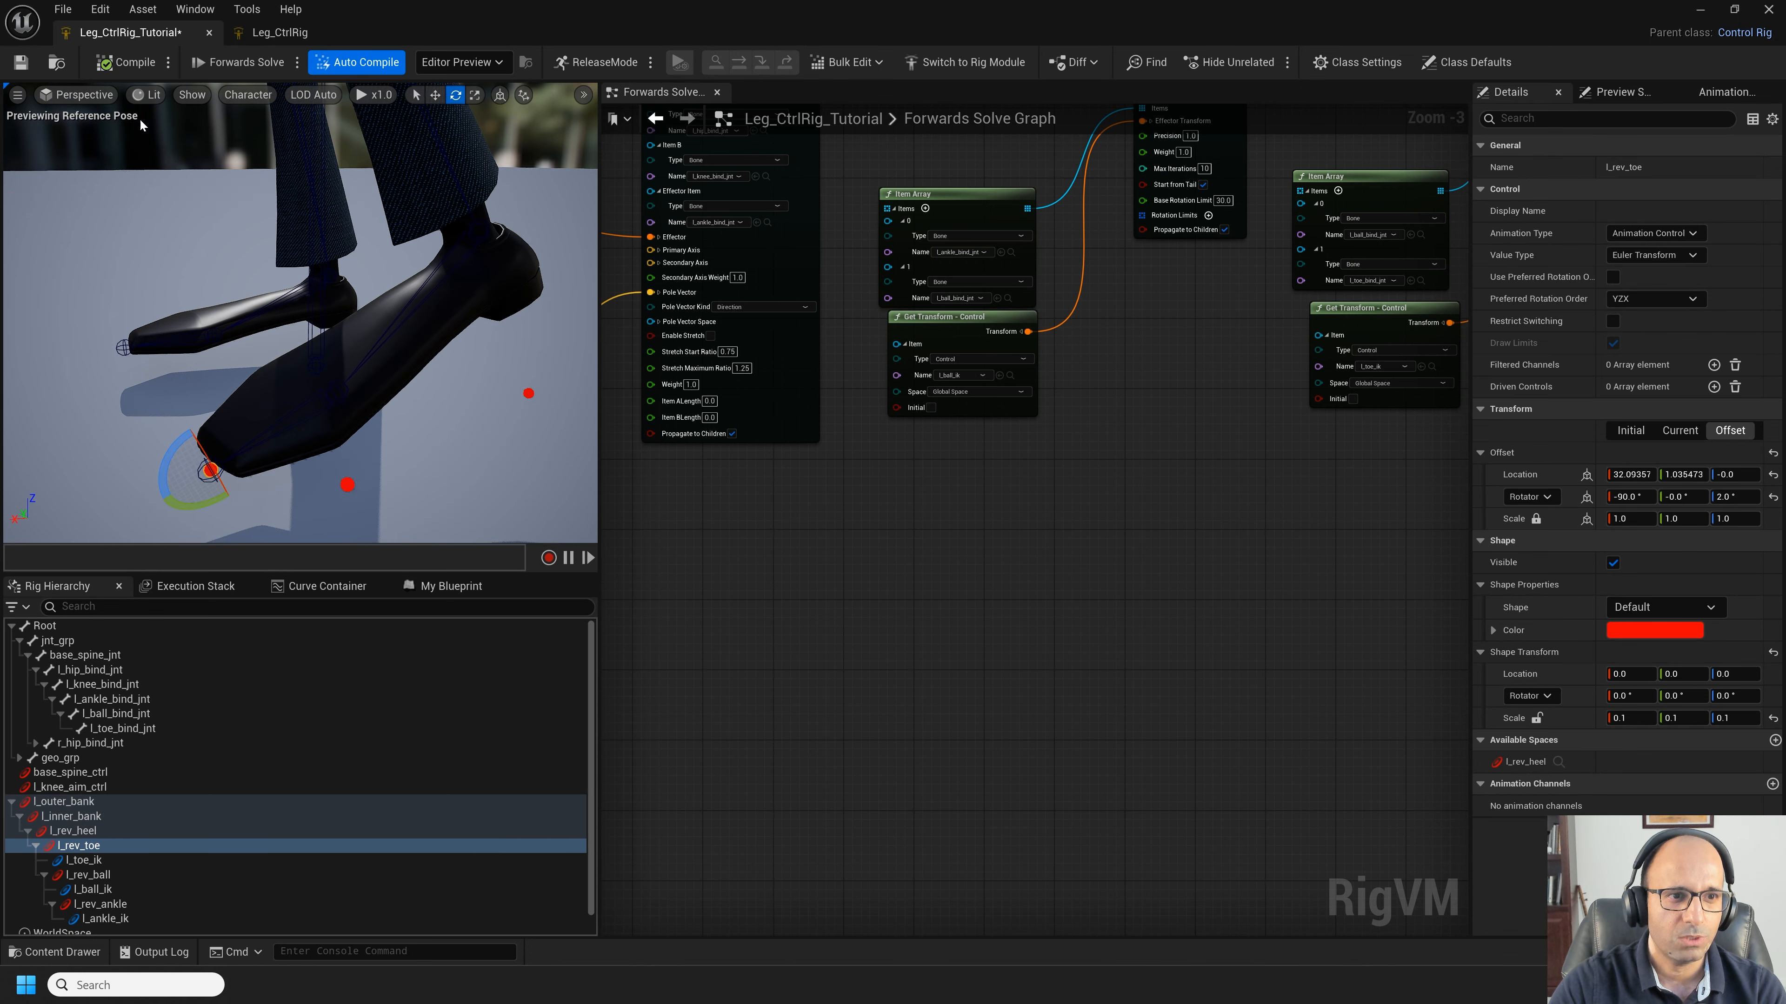
pyautogui.click(117, 63)
pyautogui.click(88, 874)
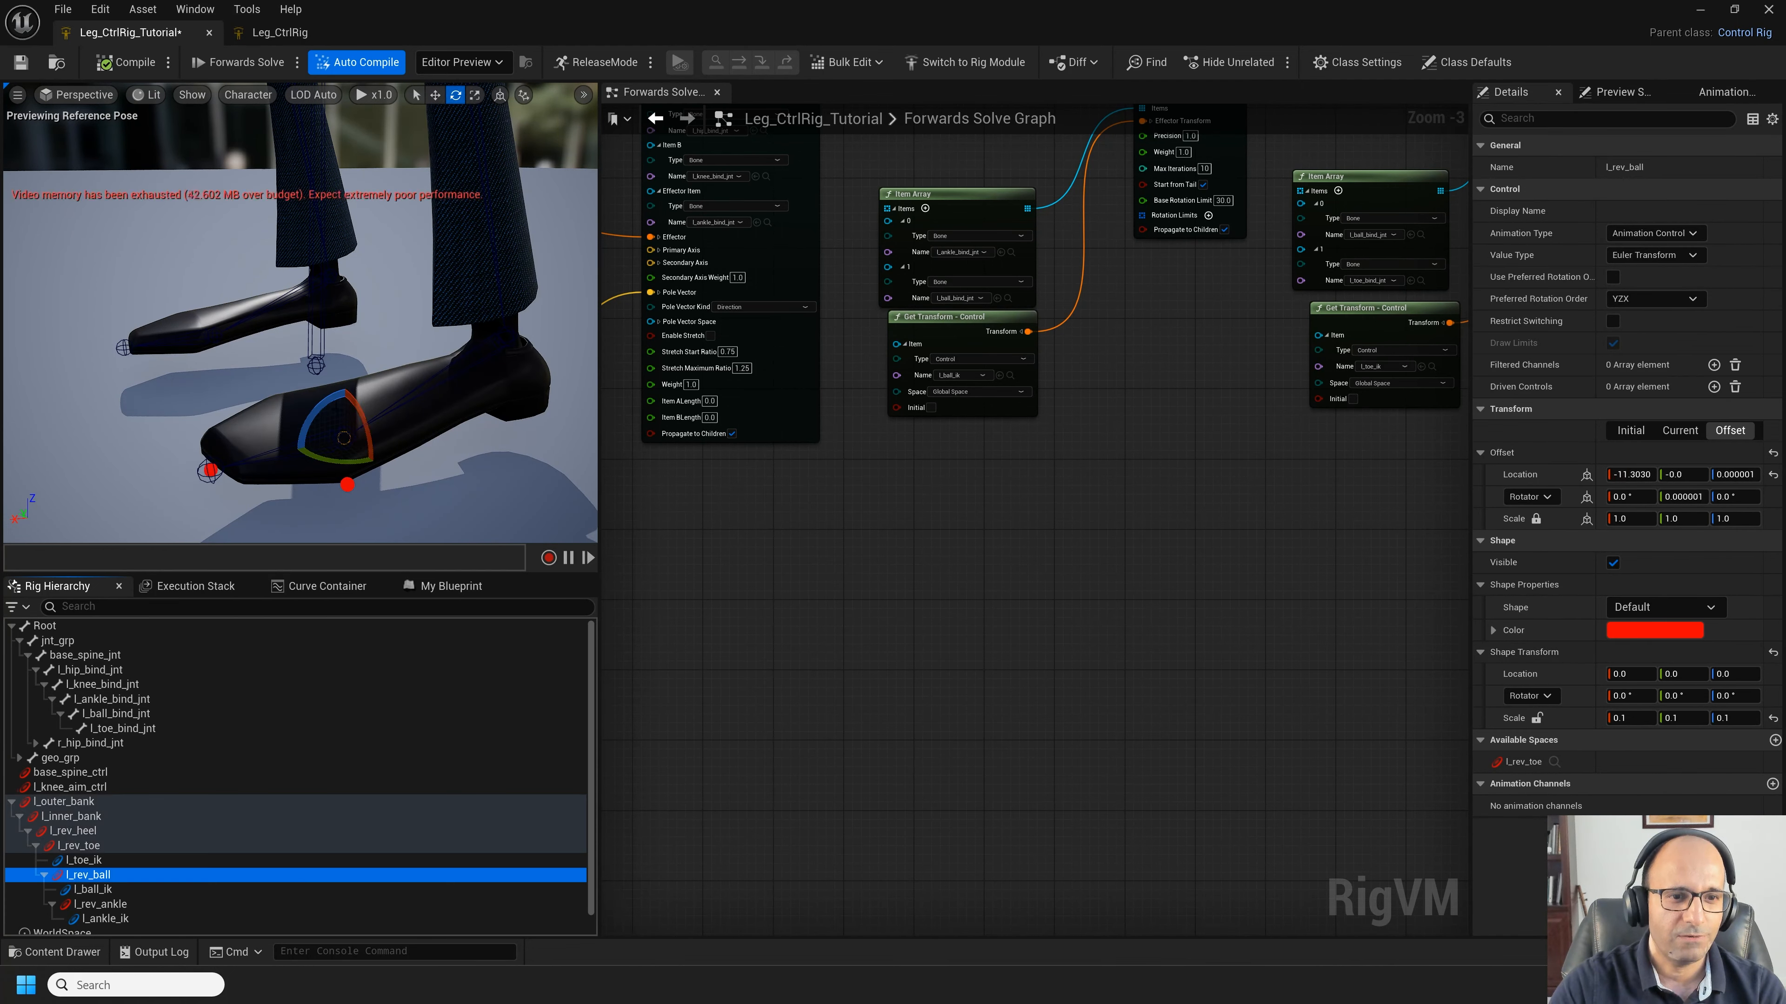
pyautogui.moveTo(308, 410); pyautogui.dragTo(301, 454)
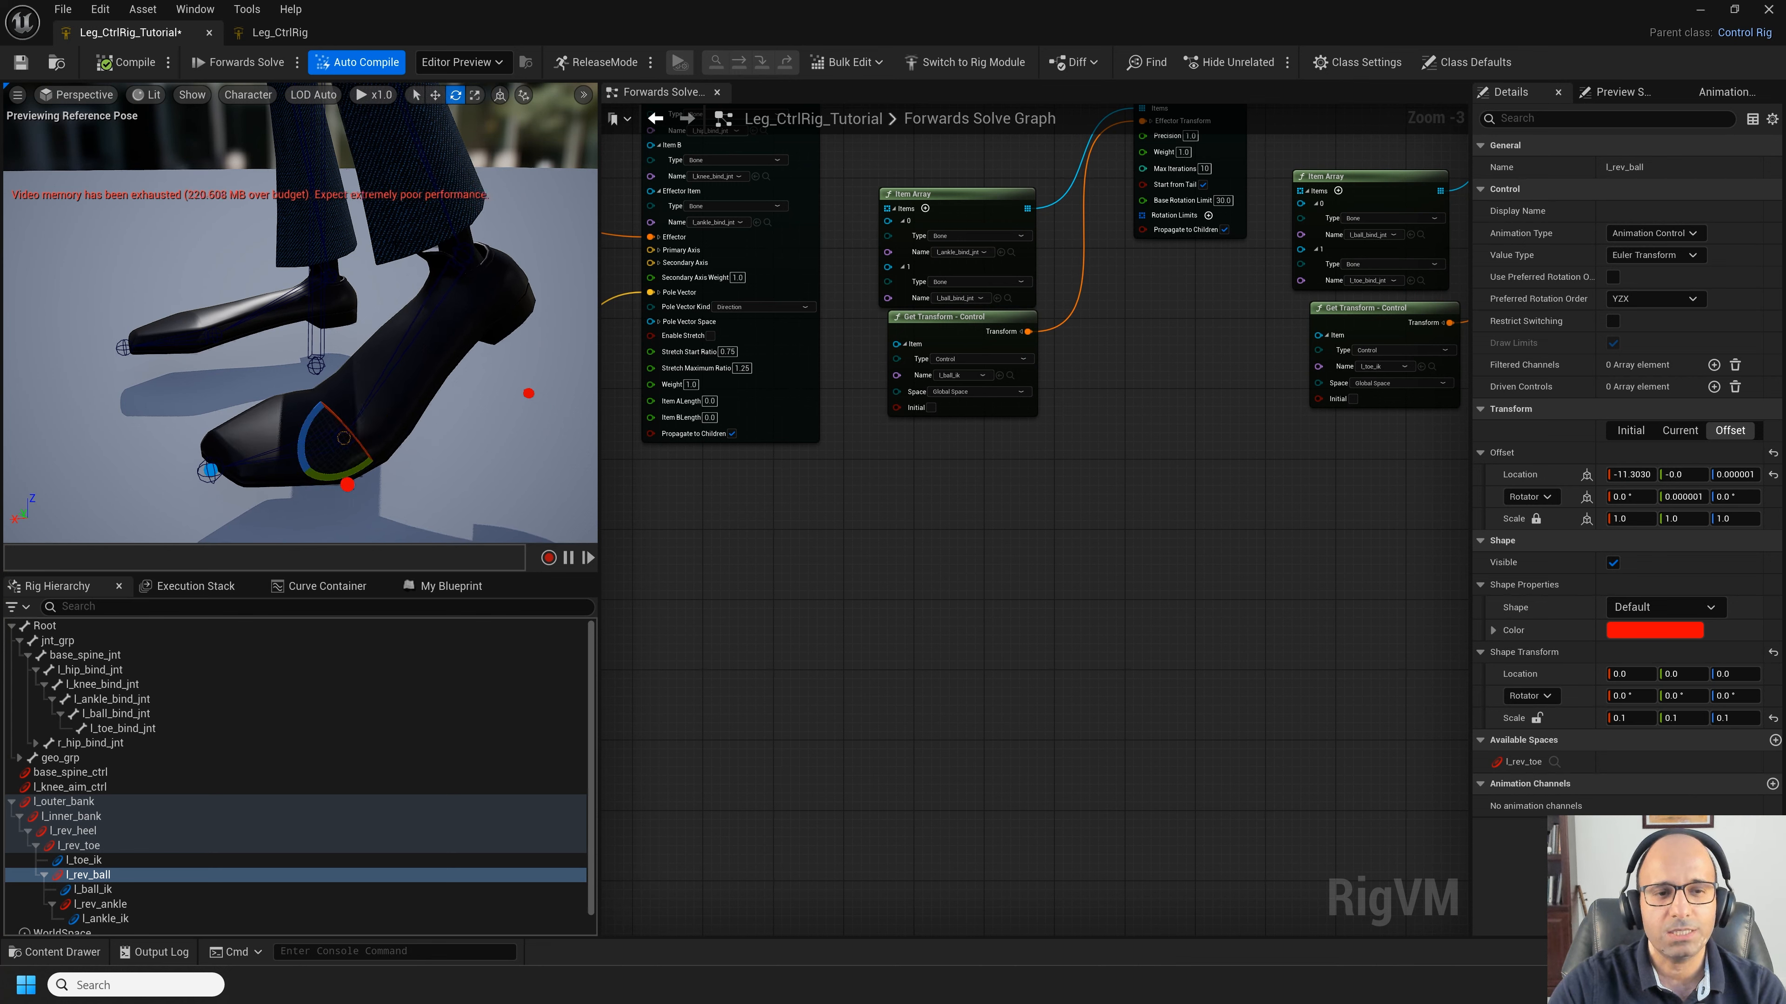
pyautogui.hotkey('ctrl', 'z')
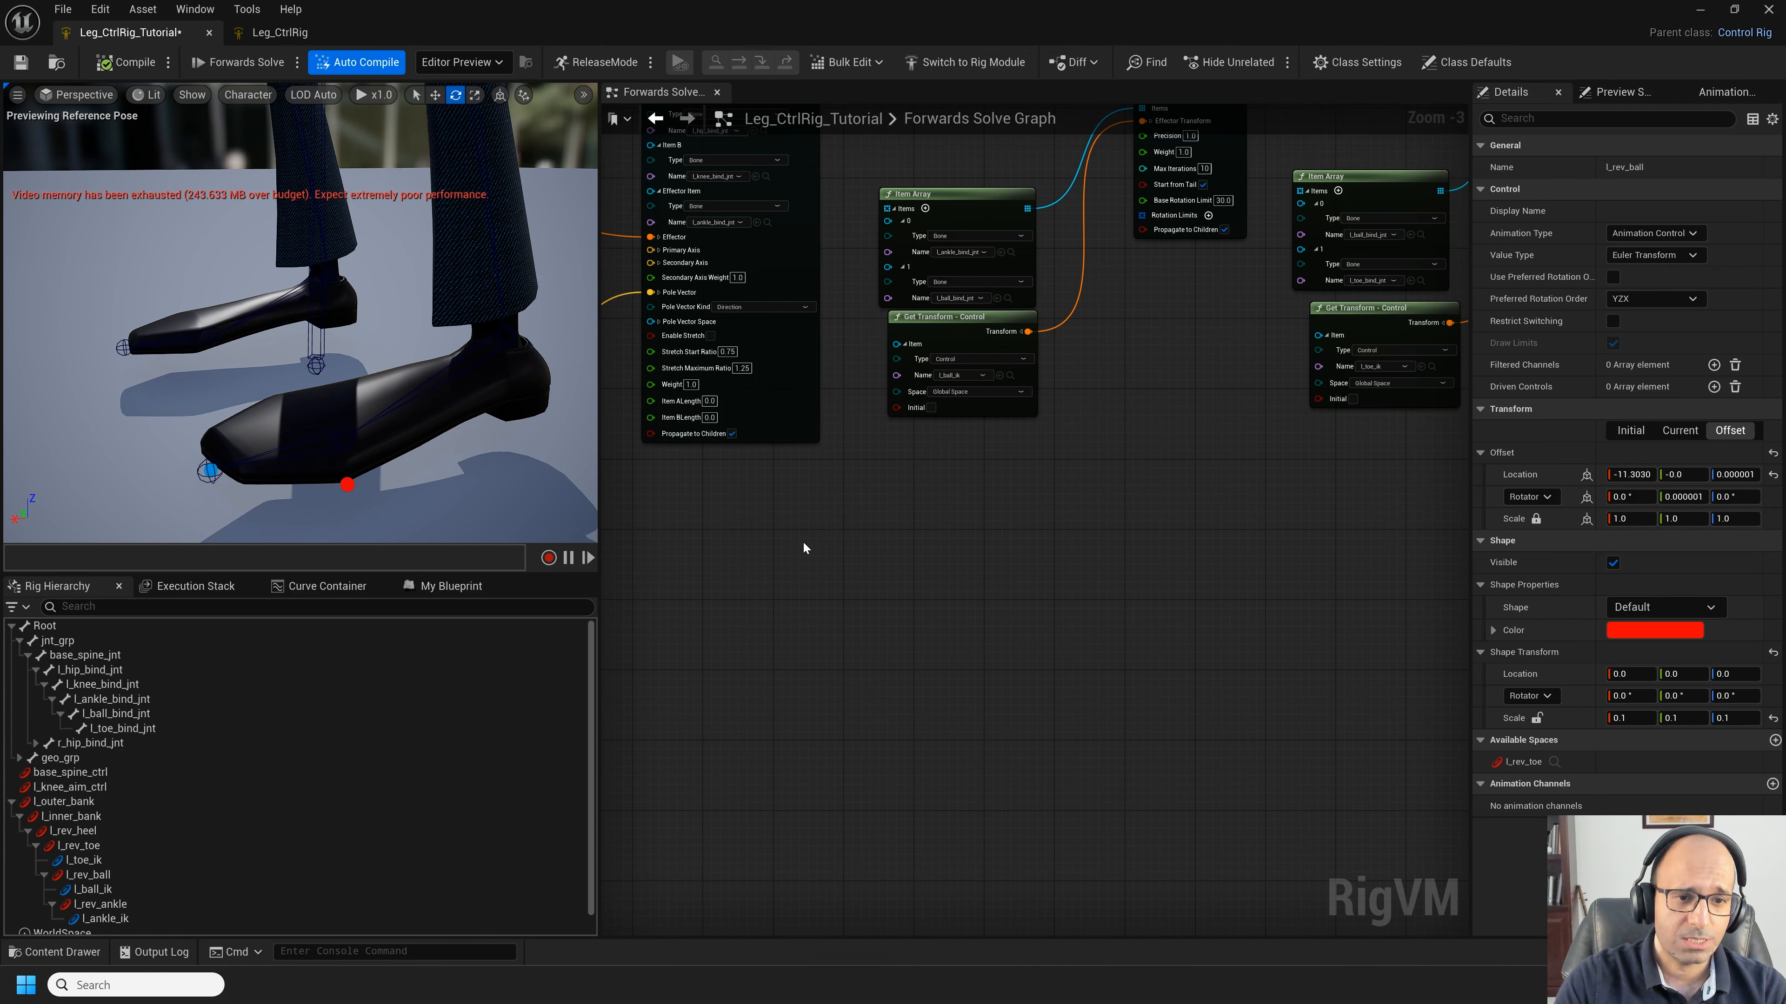
pyautogui.scroll(-5, 402, 365)
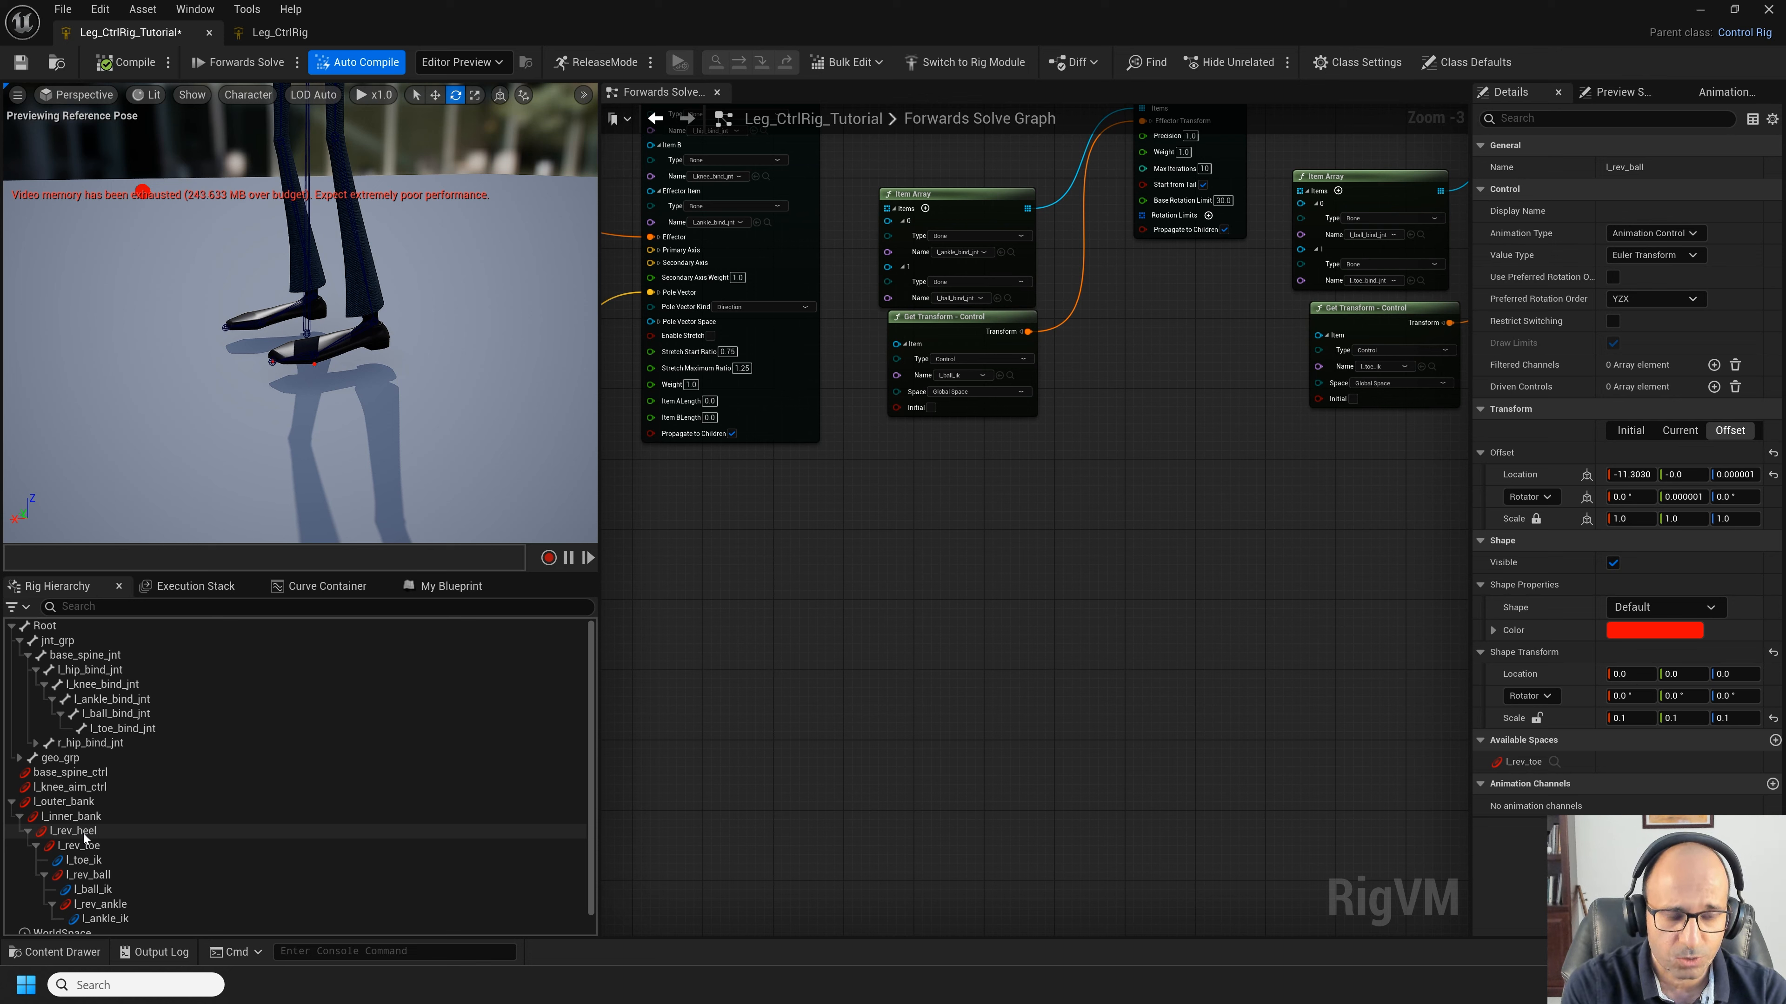
pyautogui.click(77, 831)
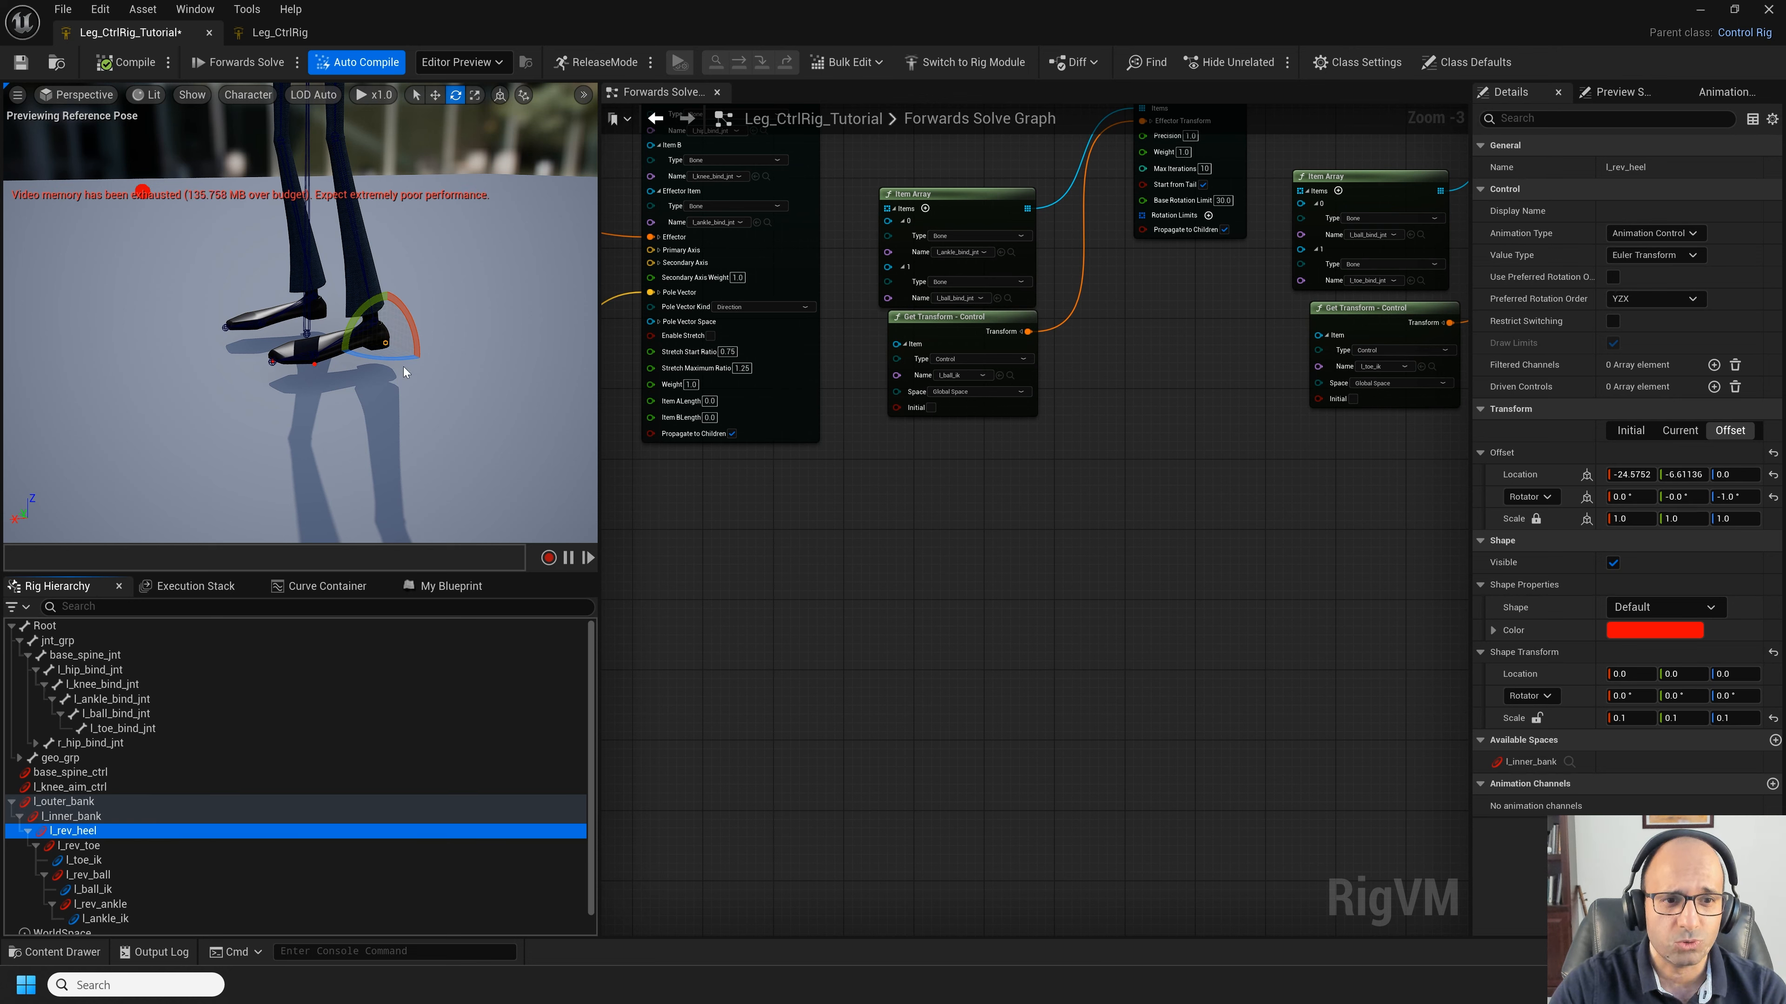
pyautogui.scroll(5, 403, 366)
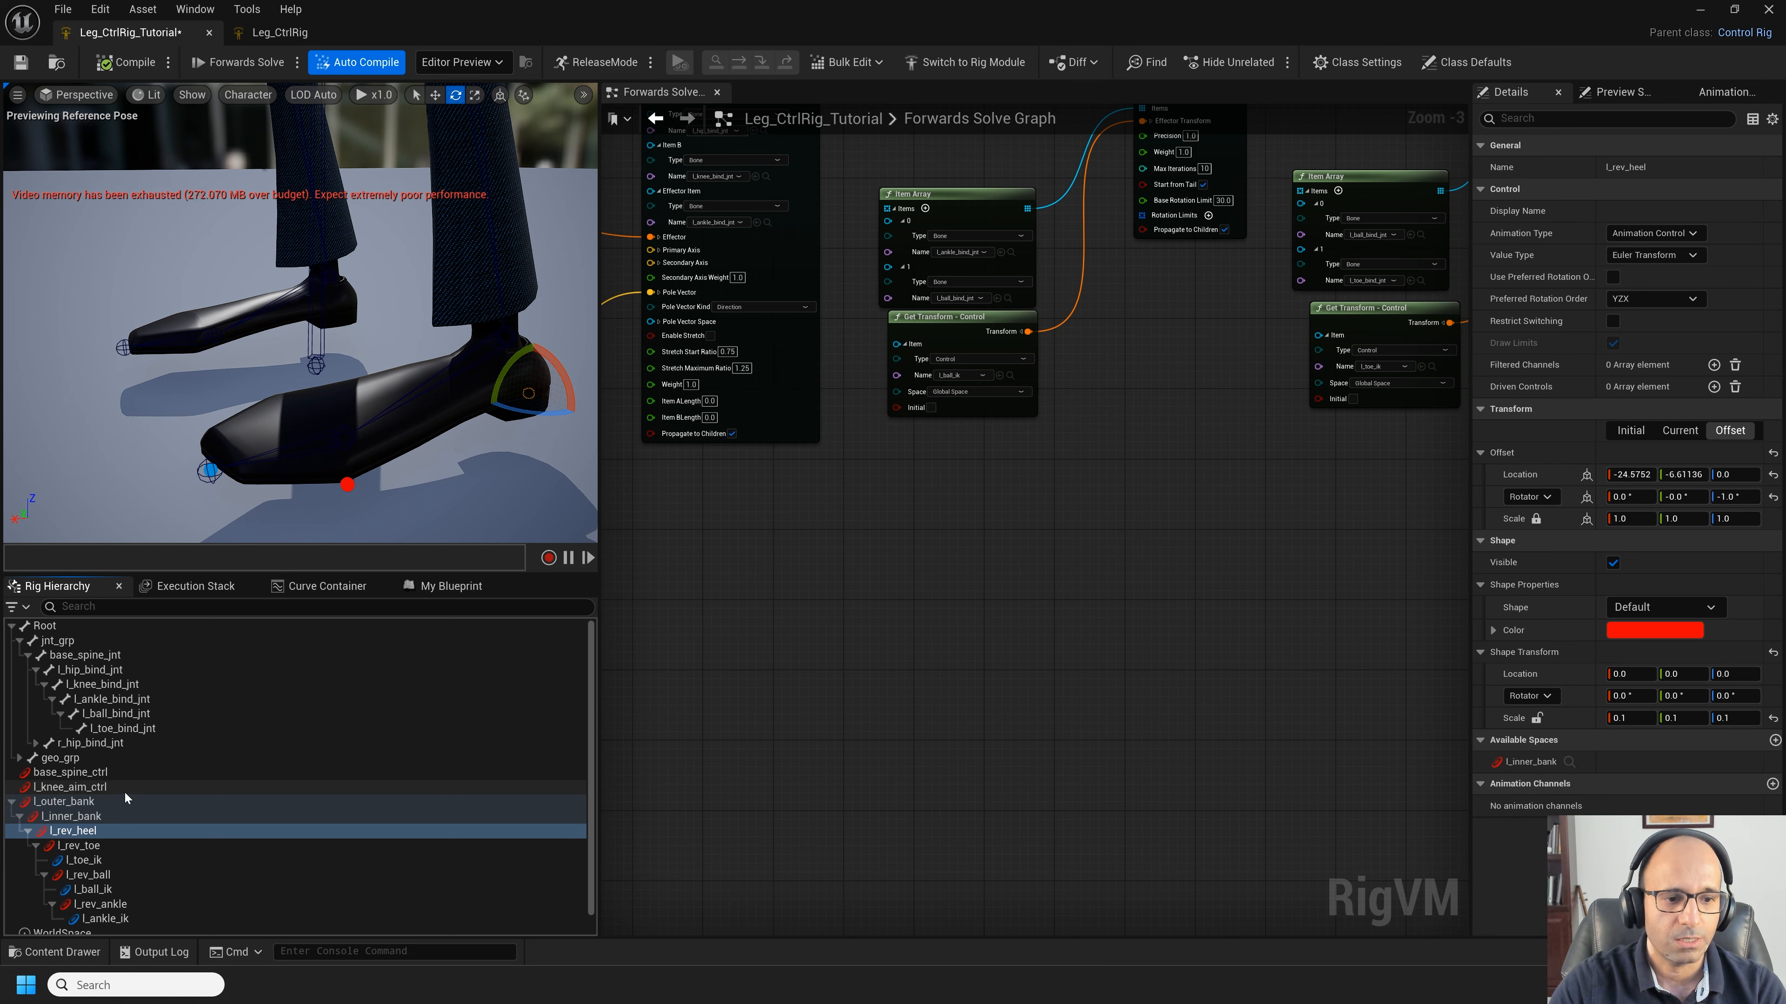
pyautogui.click(103, 801)
pyautogui.keyDown('alt'); pyautogui.moveTo(416, 338); pyautogui.dragTo(391, 310); pyautogui.keyUp('alt')
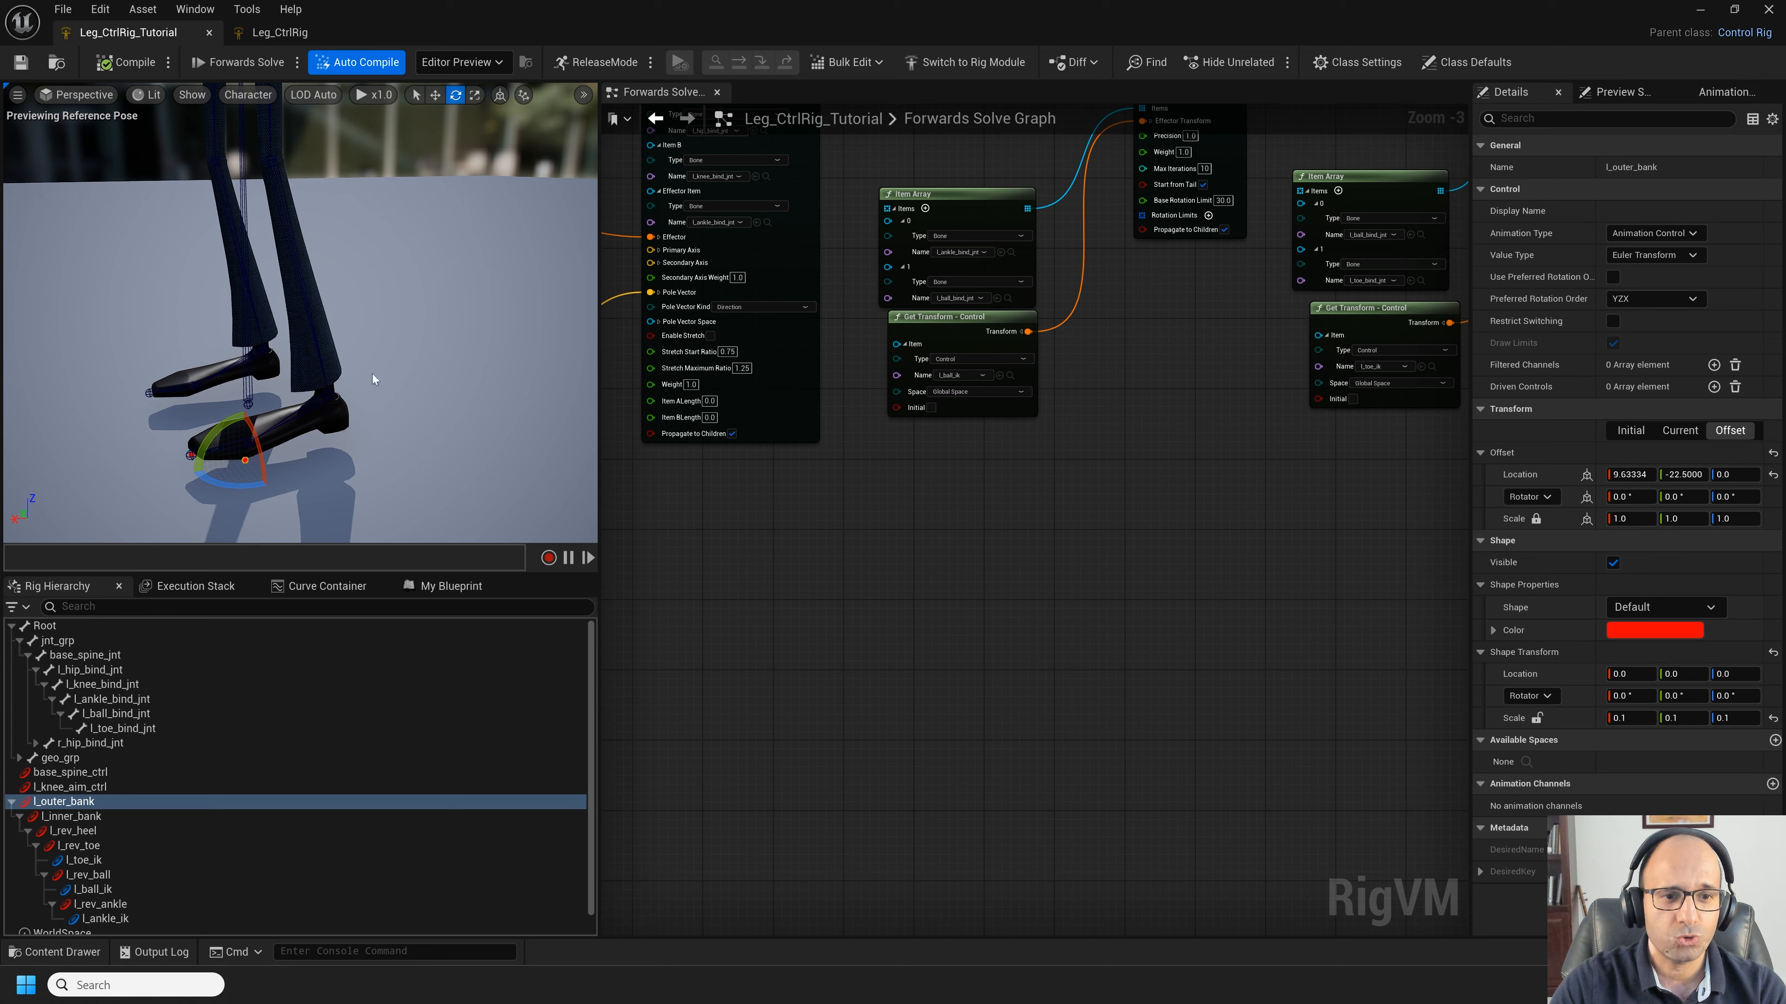
# Step: Add a control for the selected l_ankle_bind_jnt bone and set its shape to Box_Thick
pyautogui.click(95, 700)
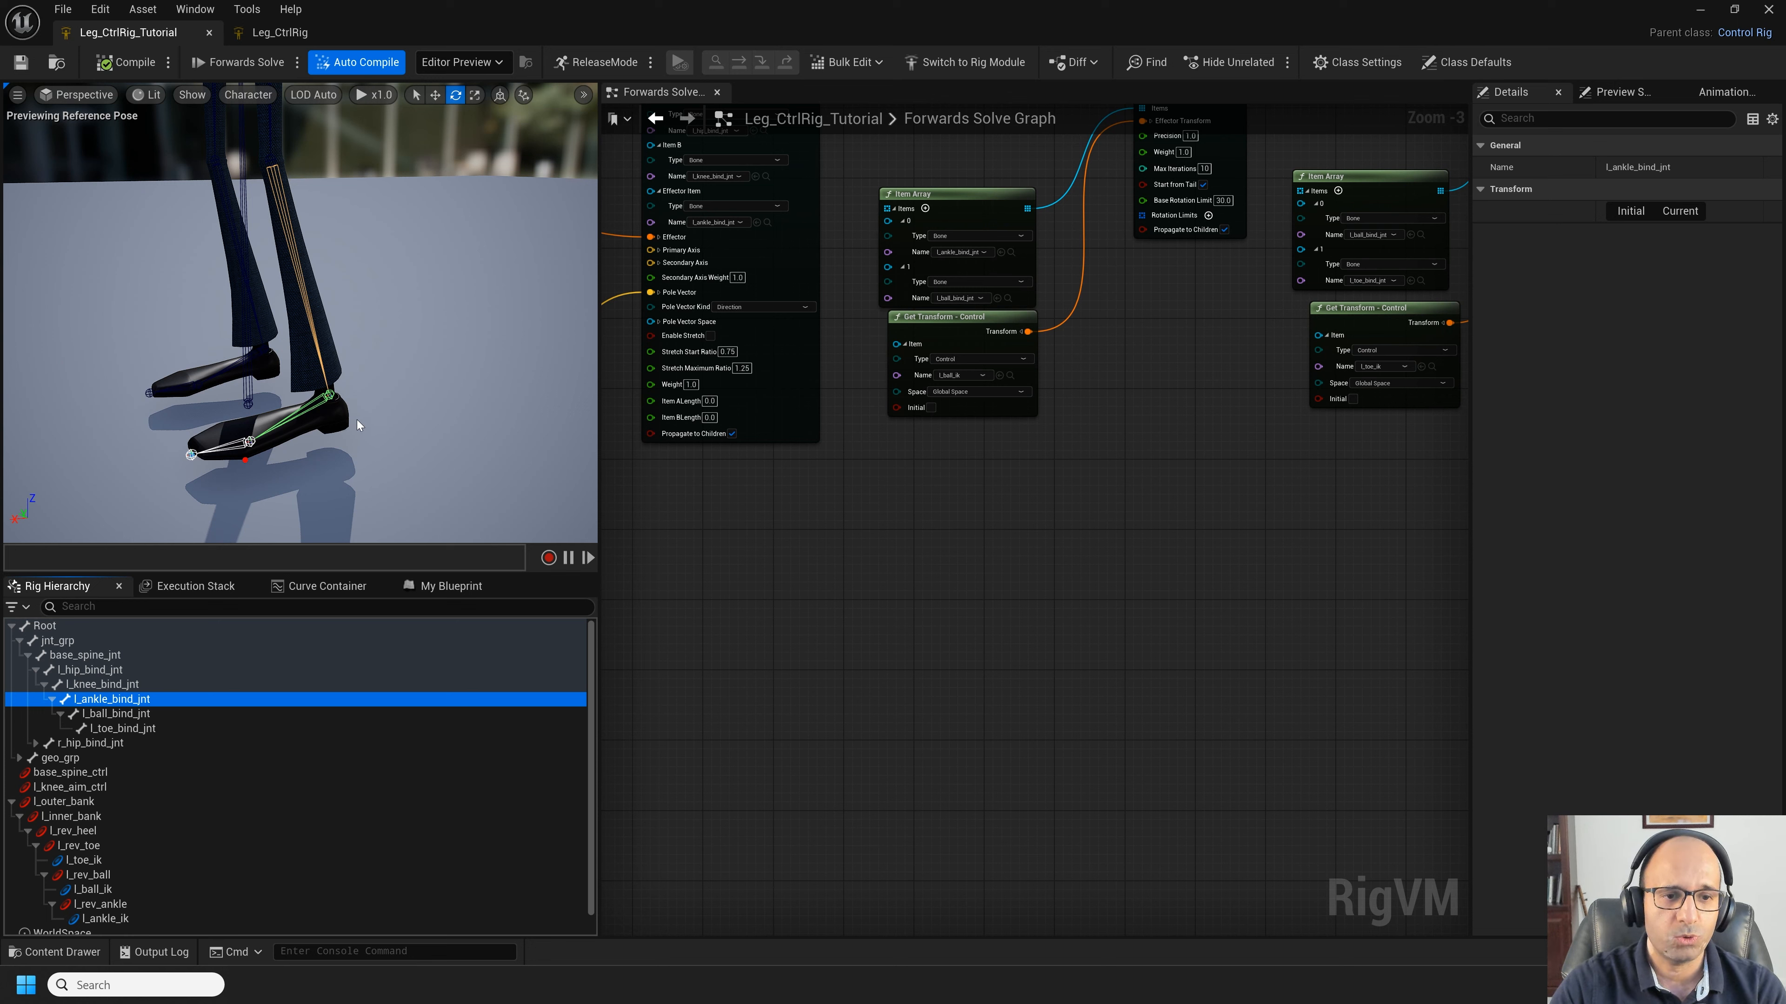
pyautogui.rightClick(117, 707)
pyautogui.moveTo(287, 243)
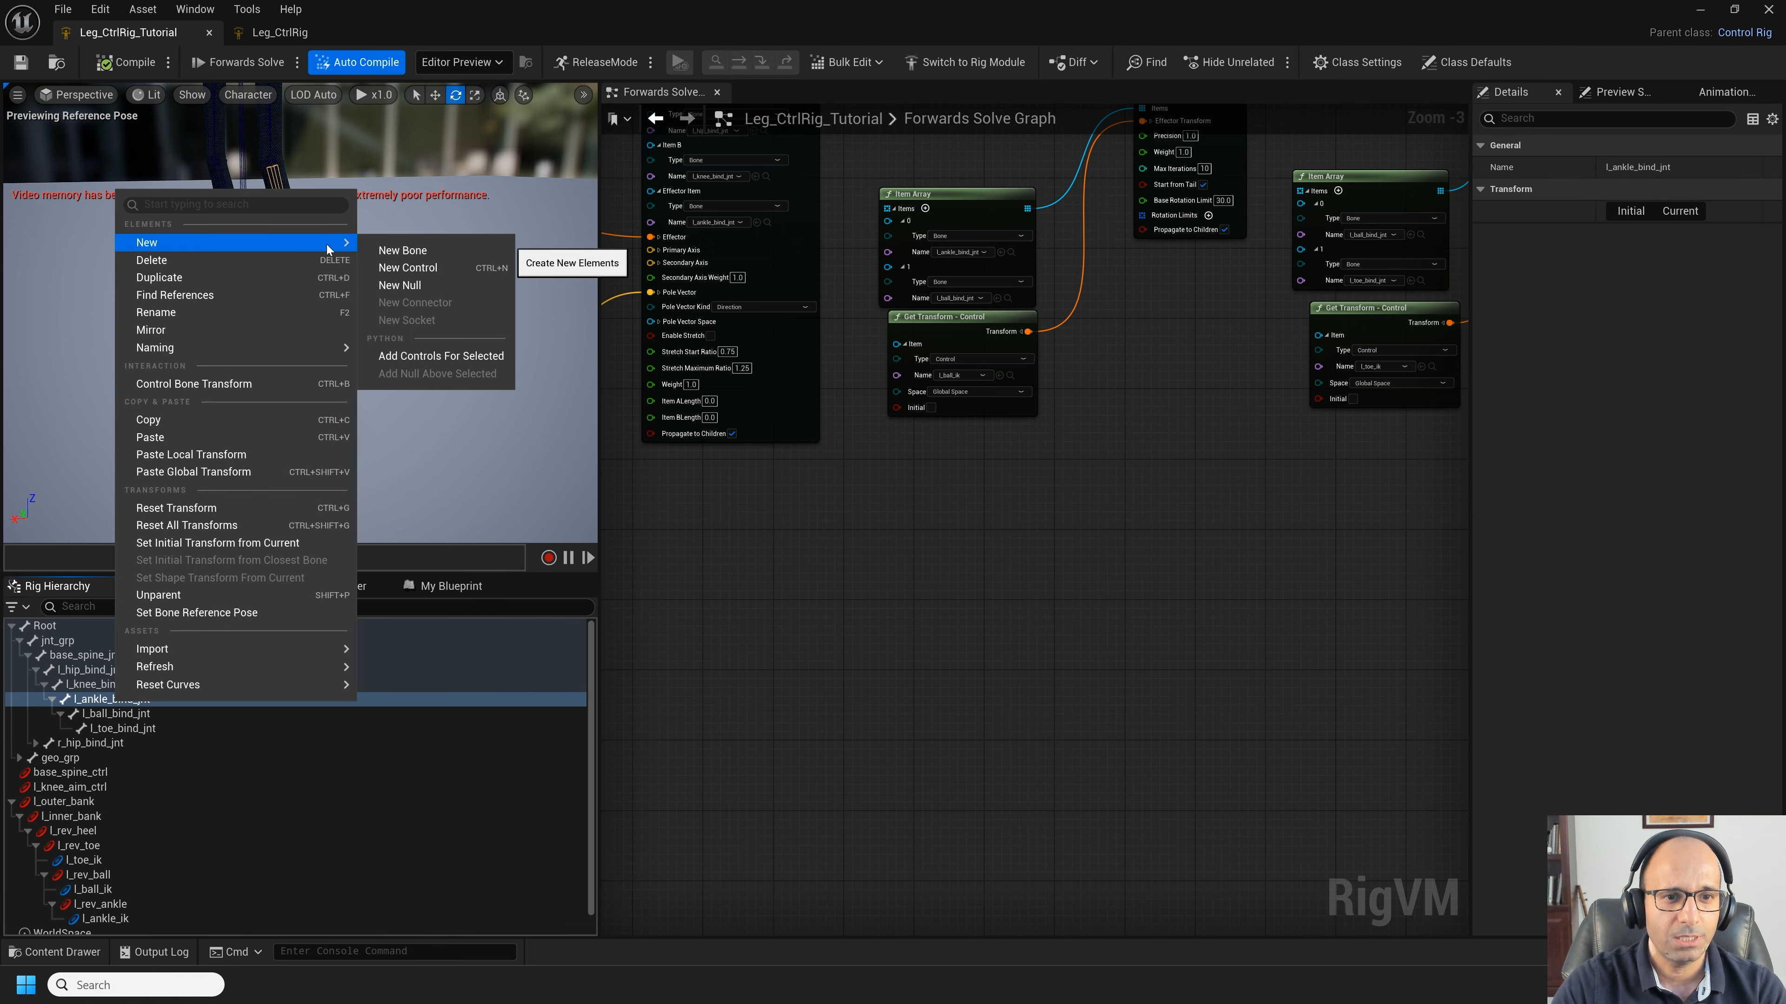
pyautogui.click(441, 355)
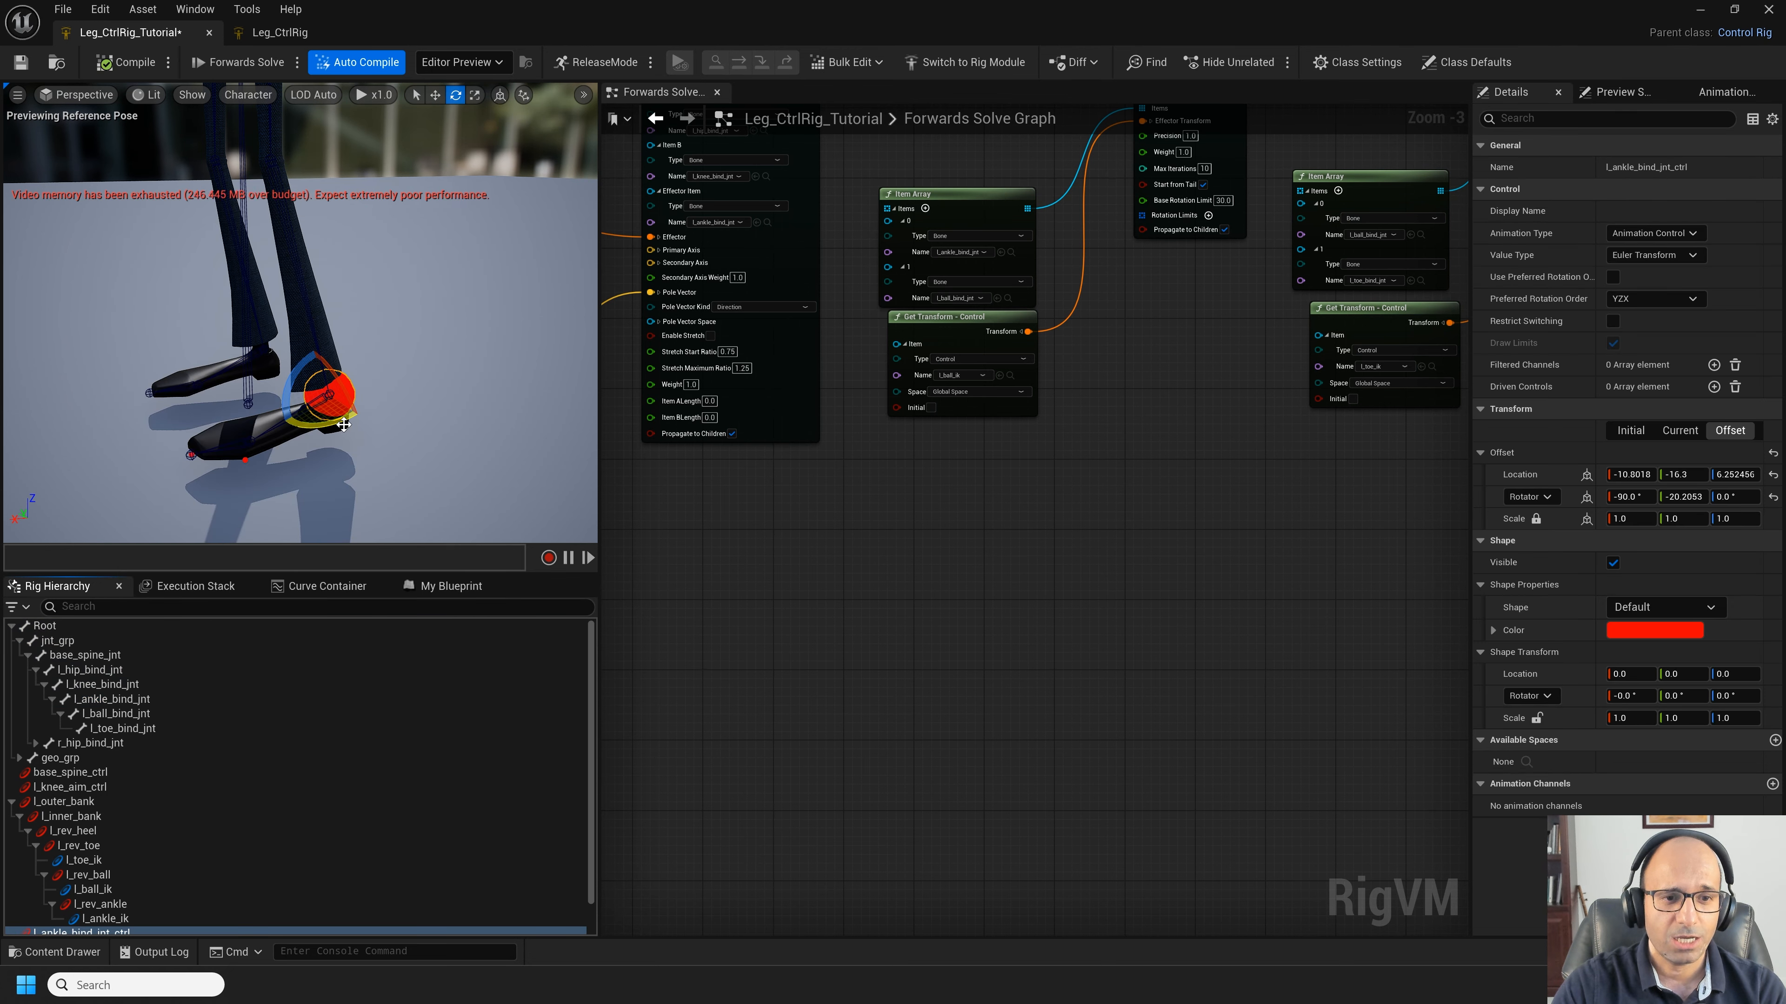
pyautogui.click(1631, 609)
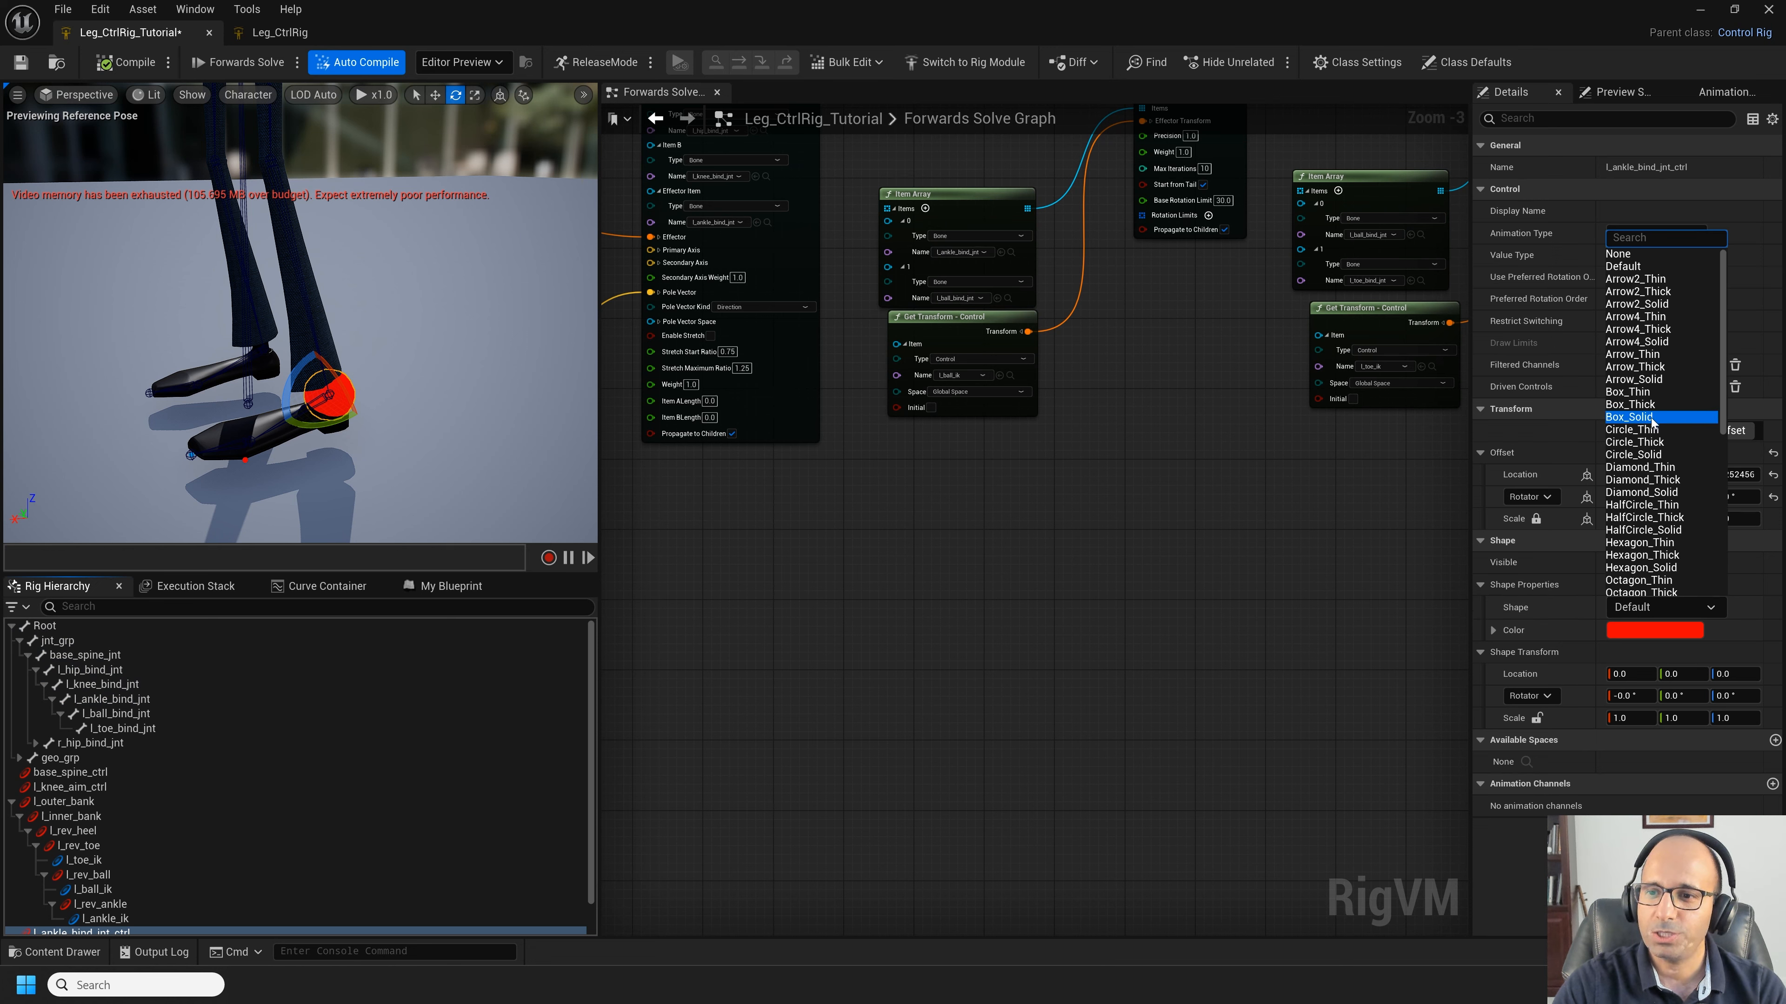
pyautogui.click(1650, 405)
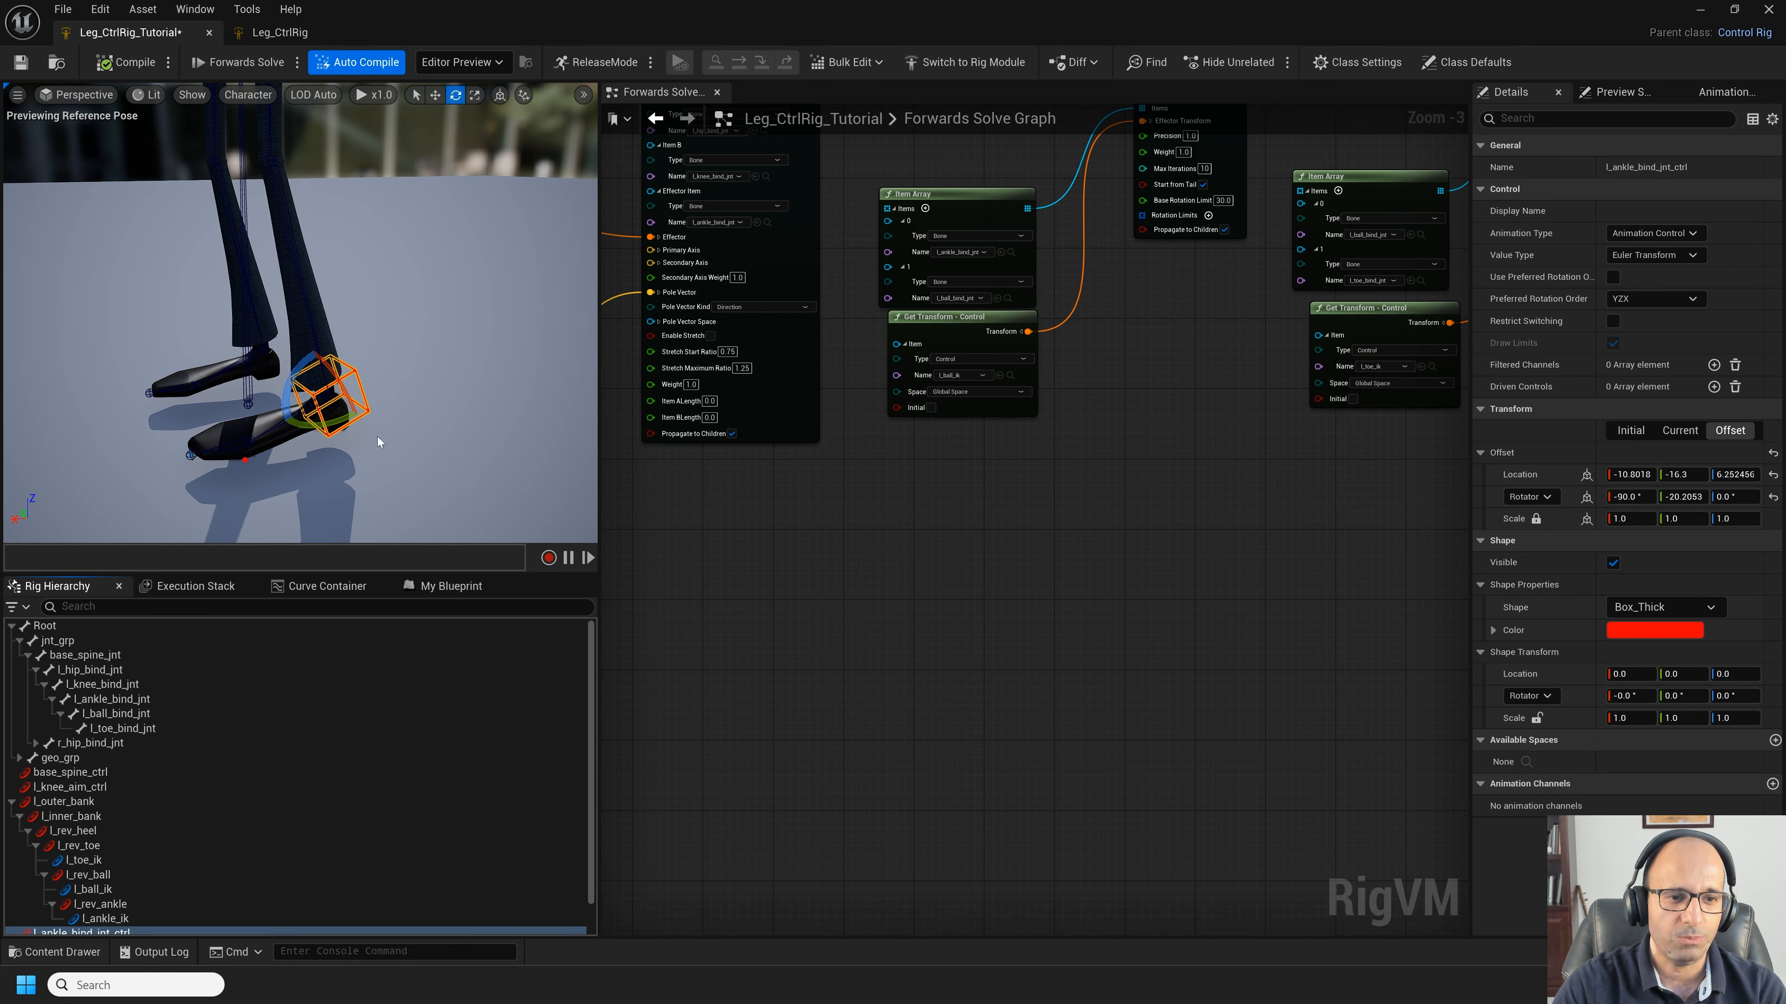
# Step: Set the Y rotation of the ankle control's offset transform to 0° to level the box
pyautogui.keyDown('alt'); pyautogui.moveTo(380, 442); pyautogui.dragTo(343, 436); pyautogui.keyUp('alt')
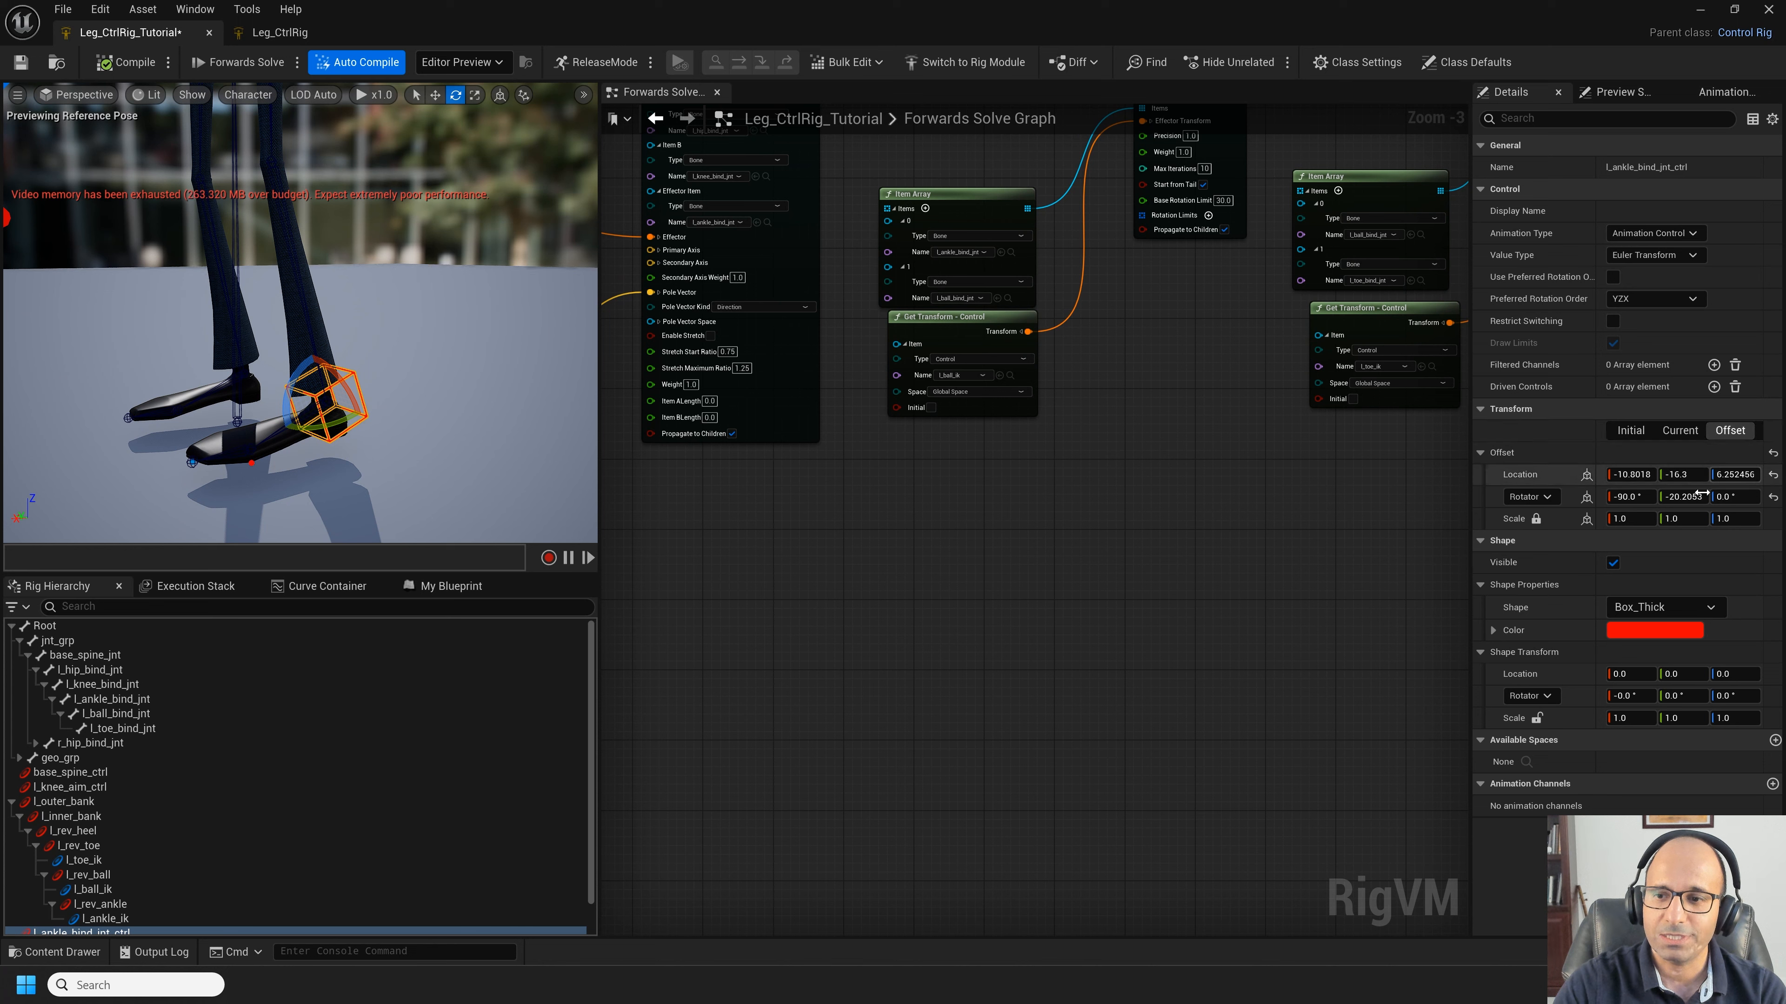
pyautogui.click(1680, 497)
pyautogui.write('0')
pyautogui.press('Return')
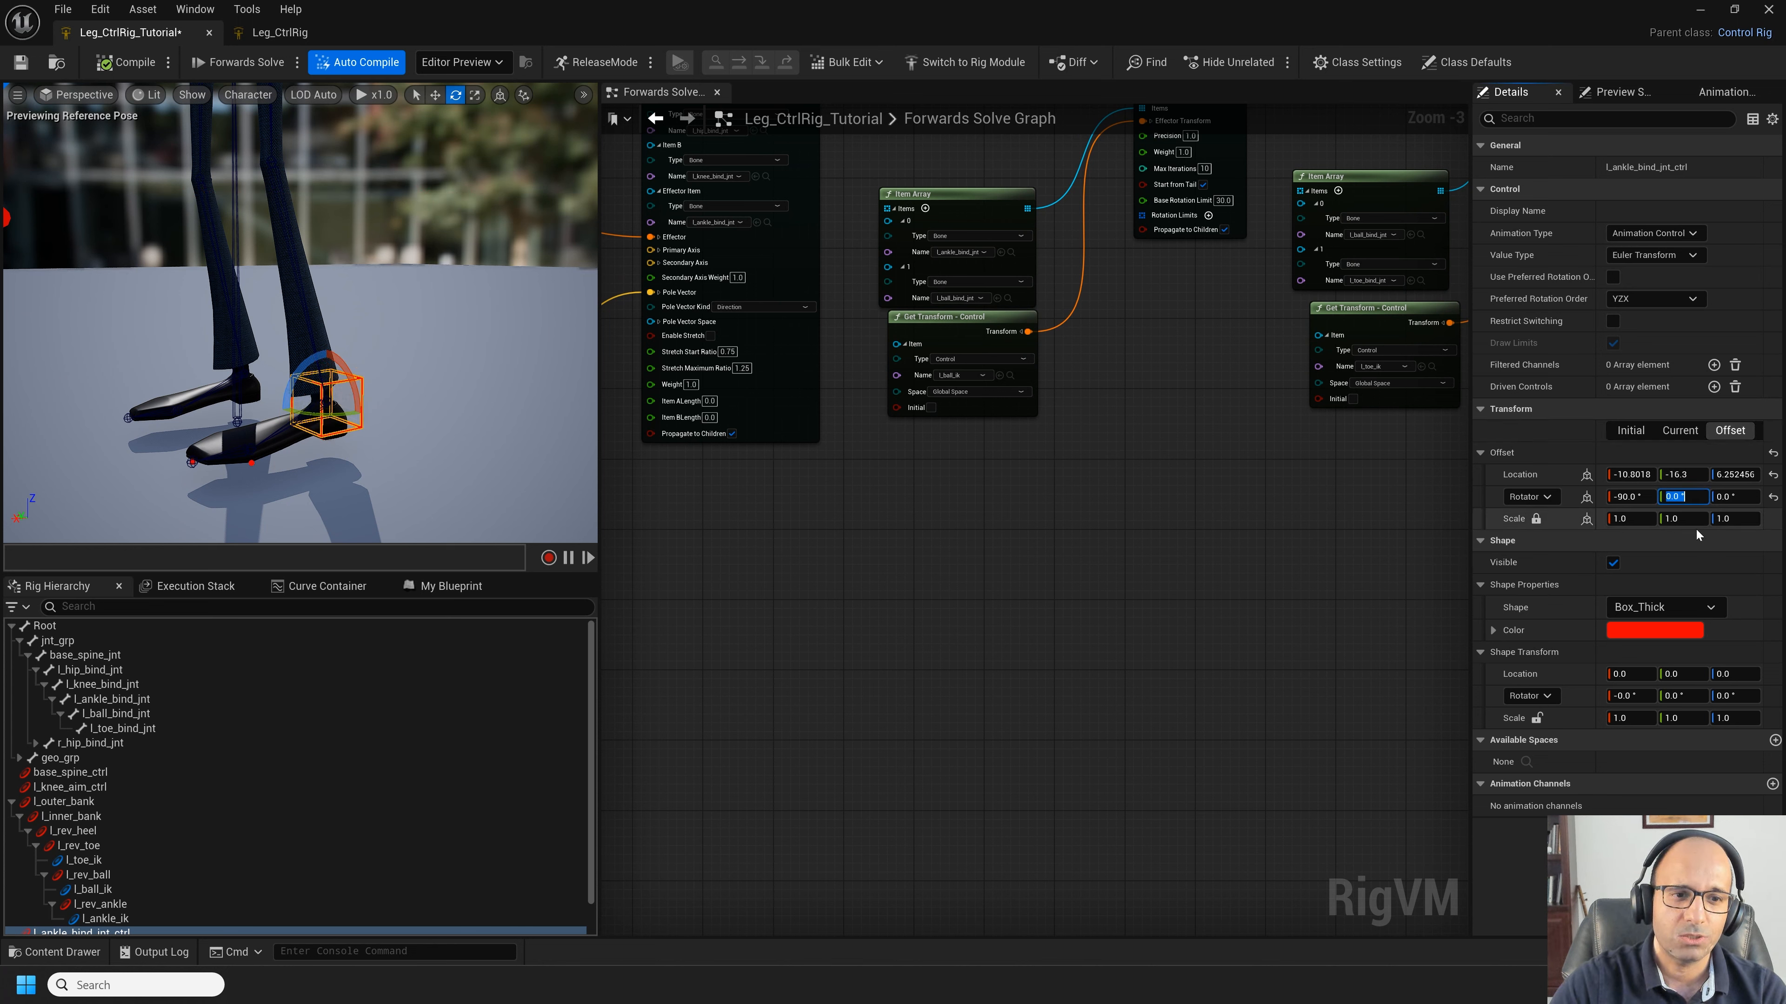
# Step: Fit the ankle control's box around the left foot in side view: shape scale X 3.267, shape location X 11.79, Y -1.23
pyautogui.keyDown('alt'); pyautogui.moveTo(434, 450); pyautogui.dragTo(274, 465); pyautogui.keyUp('alt')
pyautogui.keyDown('alt'); pyautogui.moveTo(373, 492); pyautogui.dragTo(368, 491); pyautogui.keyUp('alt')
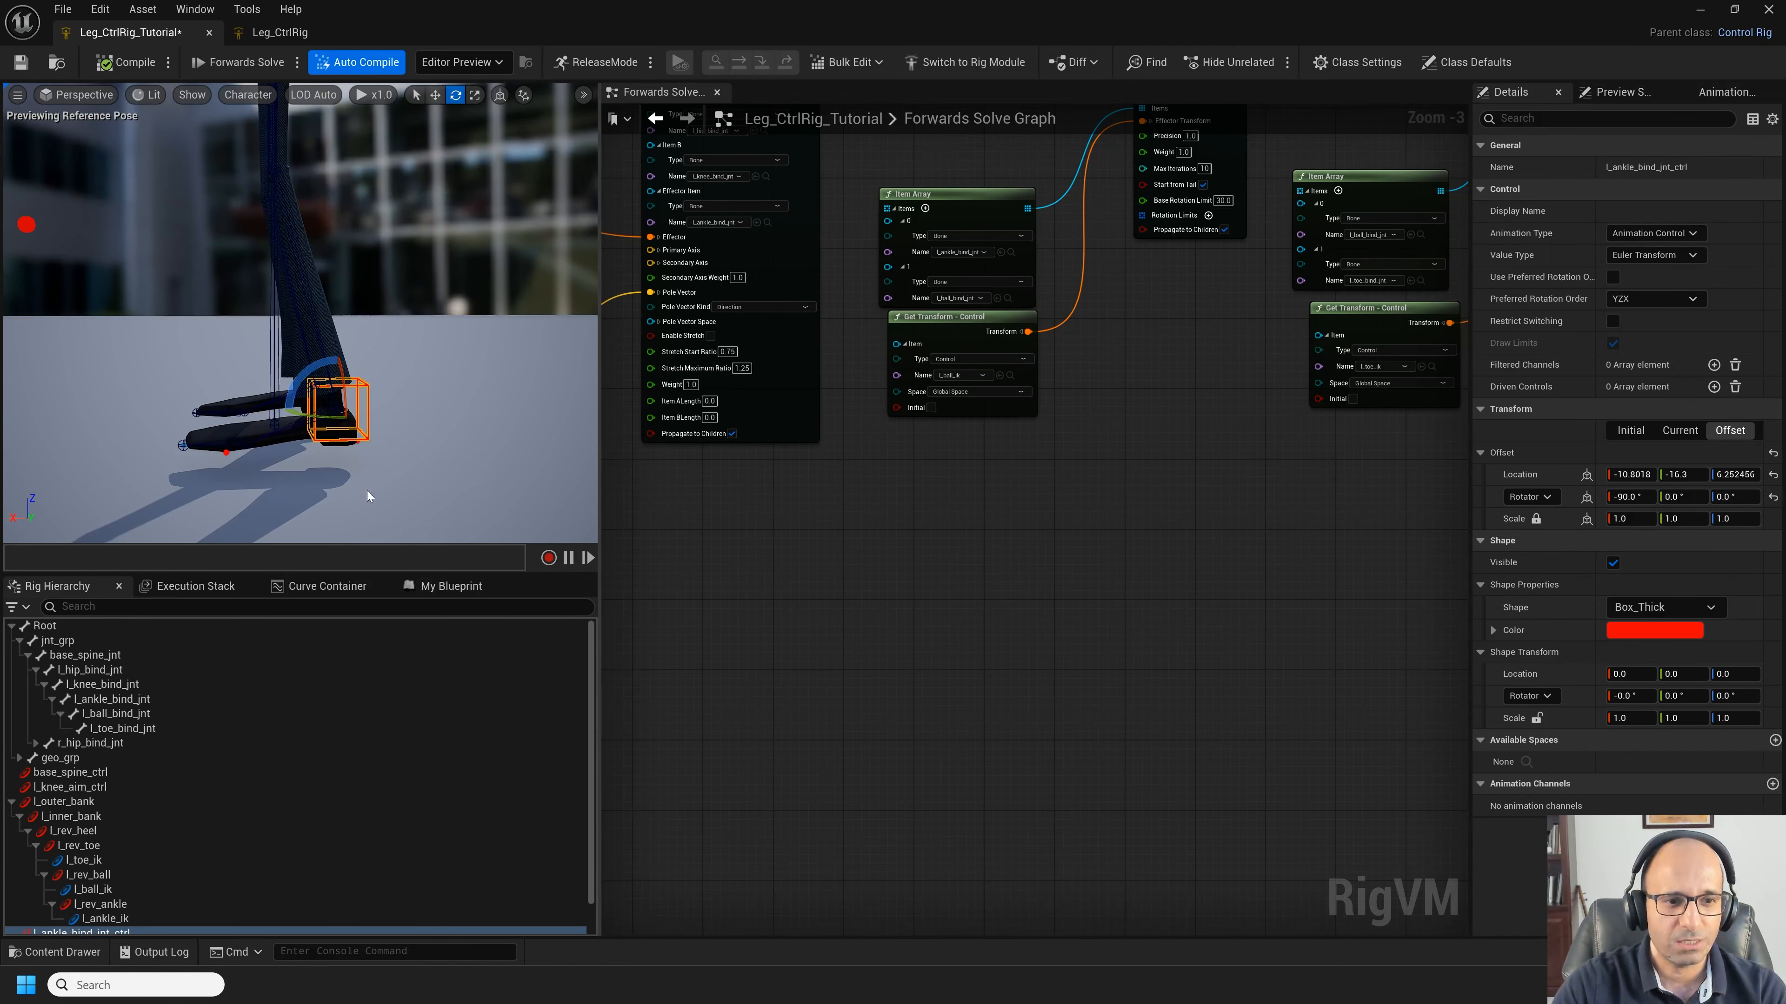
pyautogui.click(113, 97)
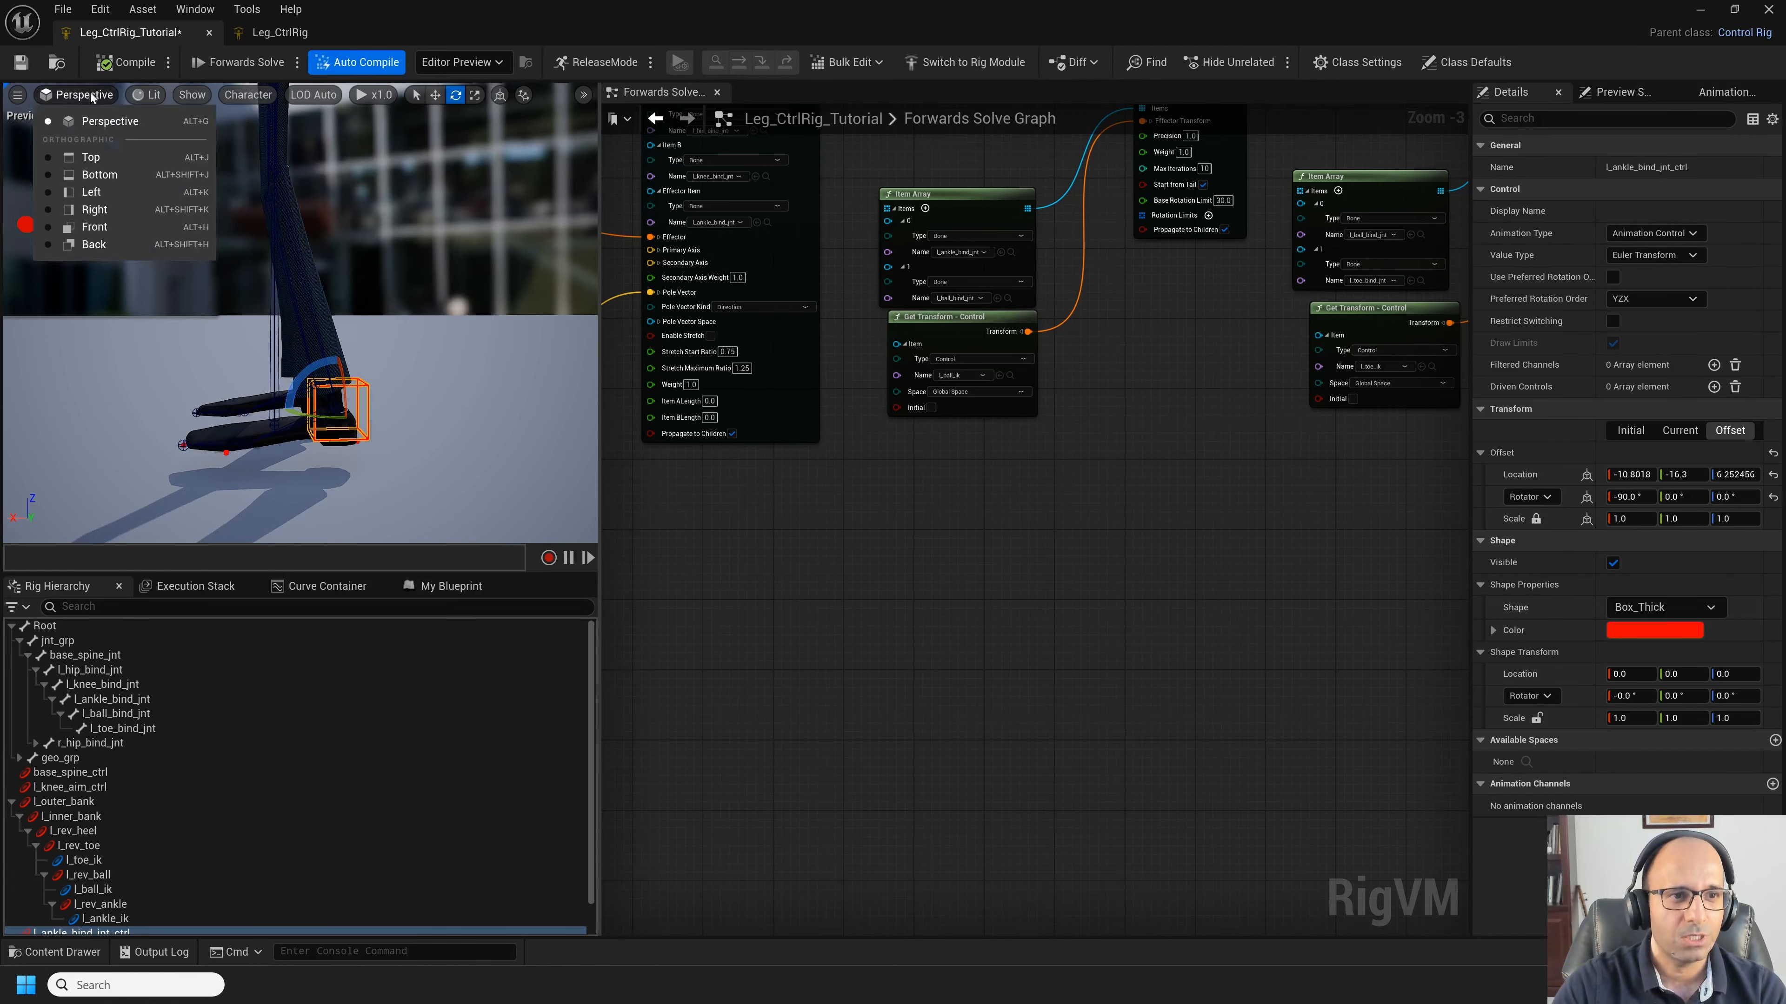
pyautogui.click(92, 192)
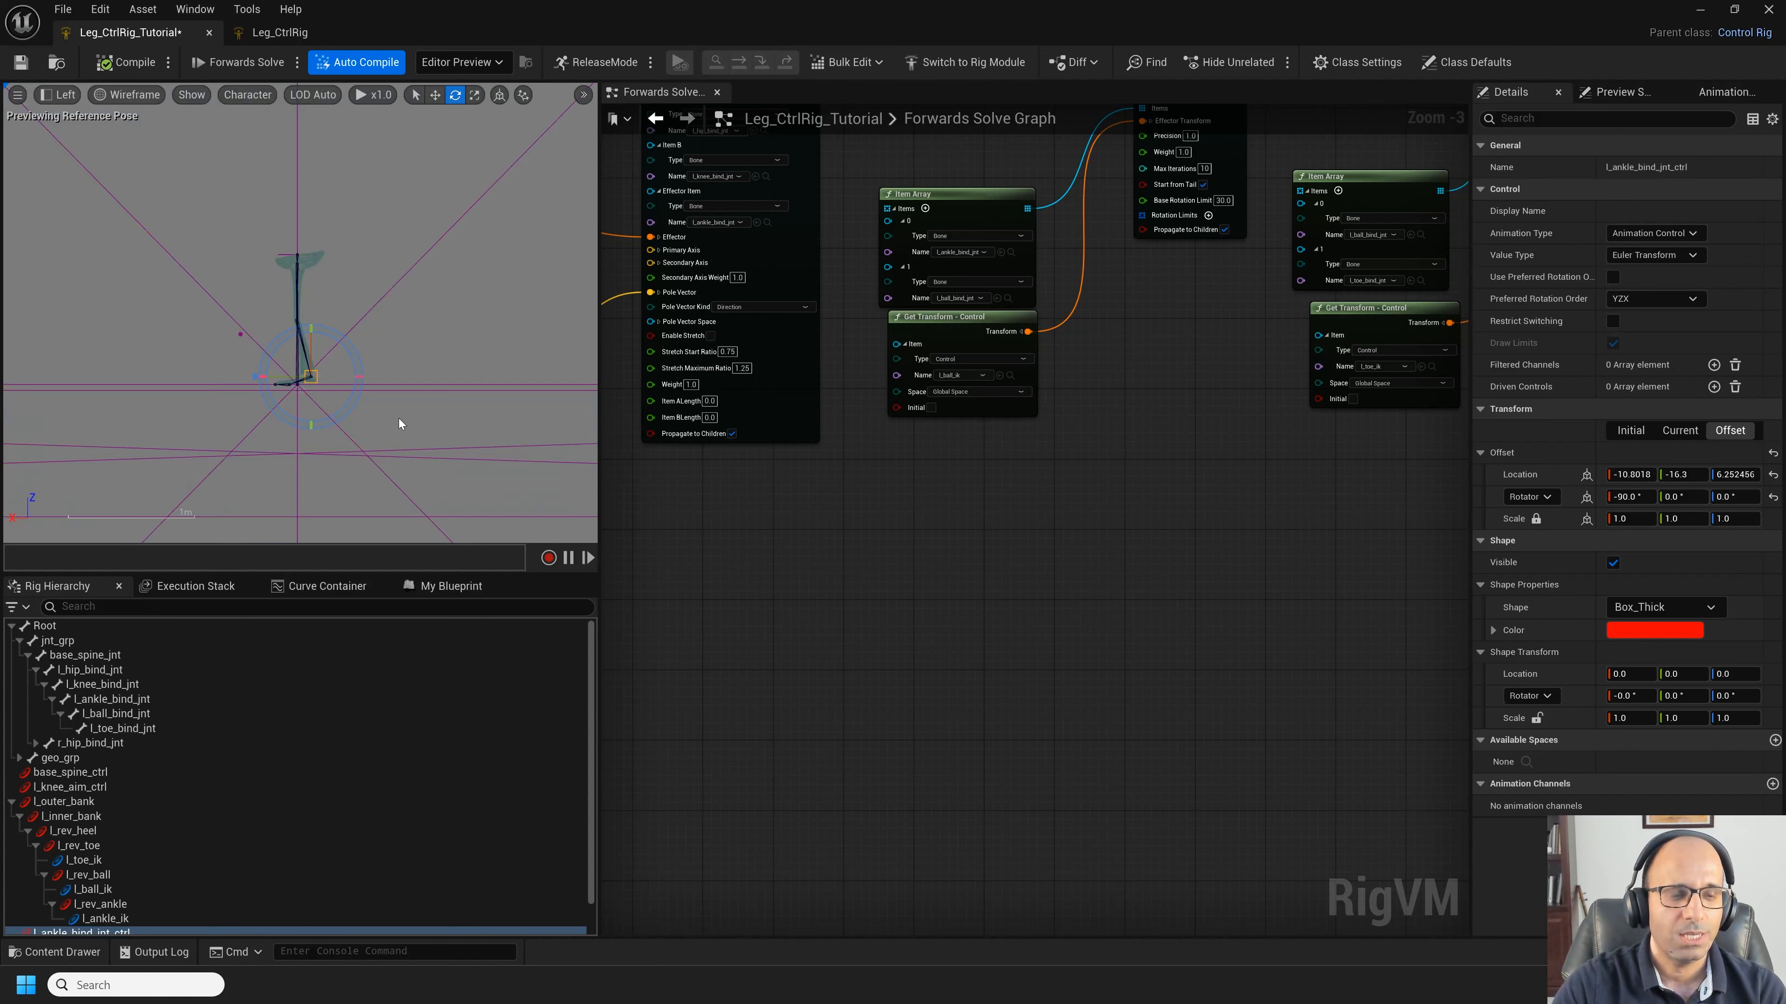
pyautogui.scroll(9, 275, 363)
pyautogui.scroll(6, 475, 442)
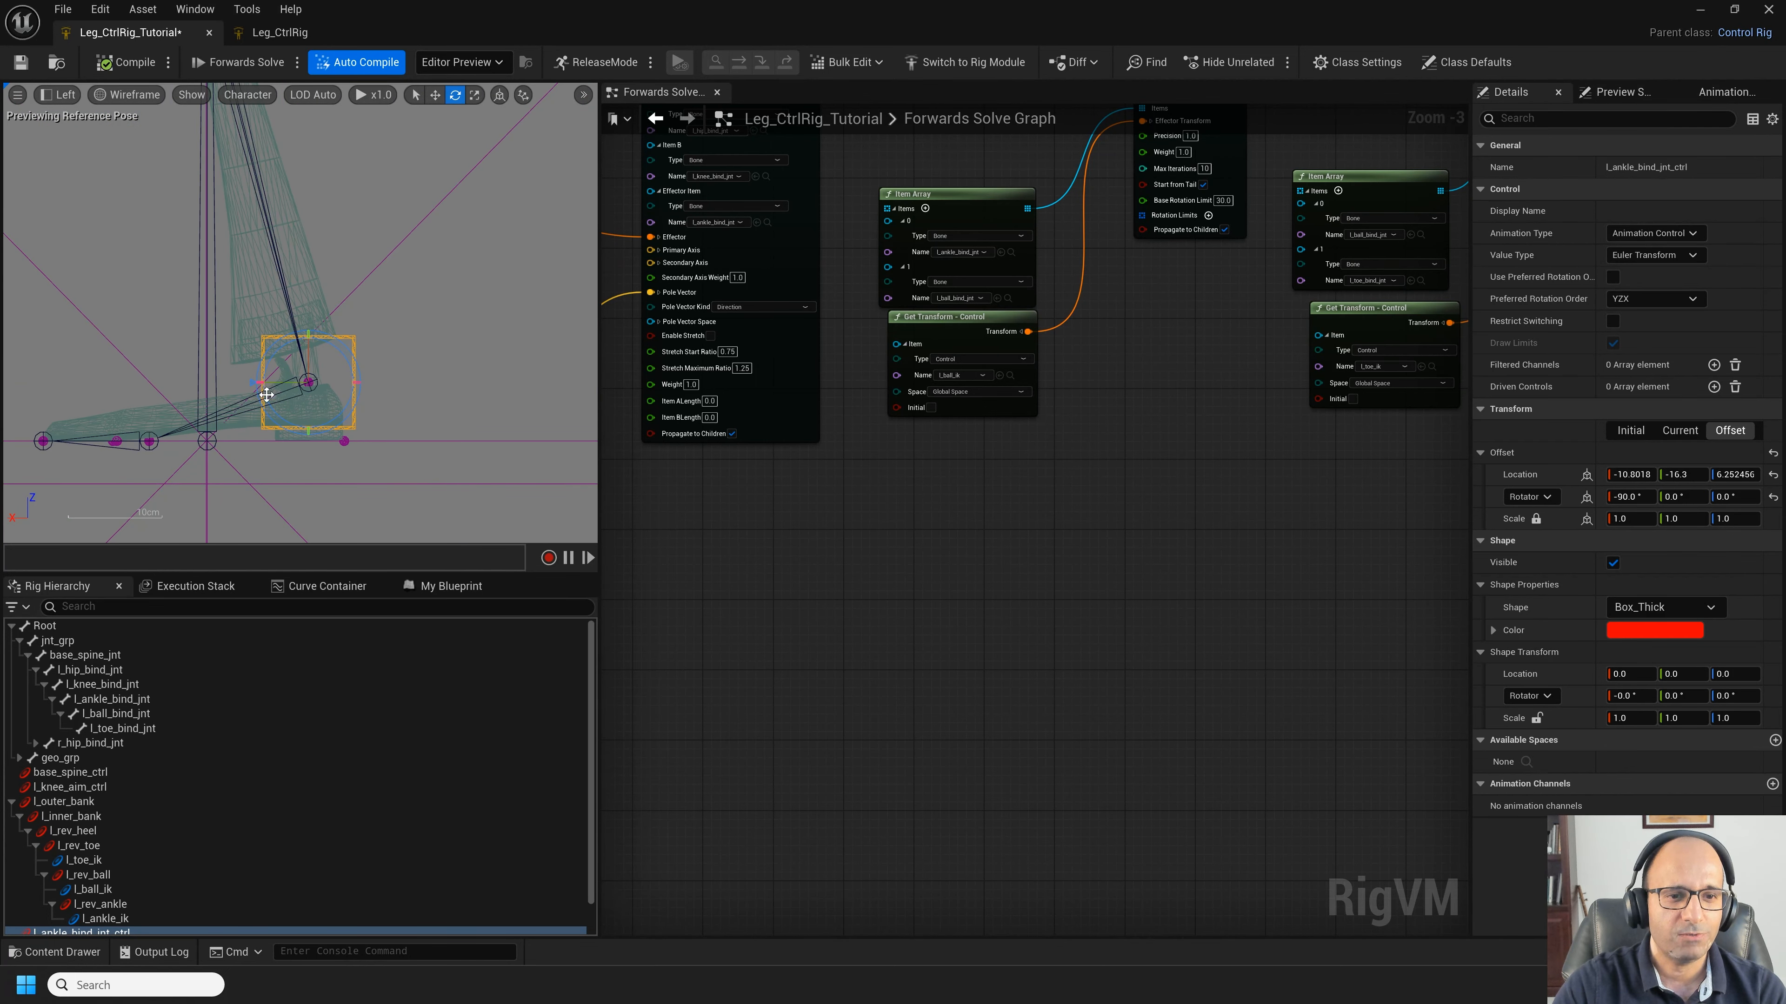
pyautogui.moveTo(1631, 718); pyautogui.dragTo(1642, 674)
pyautogui.click(1635, 692)
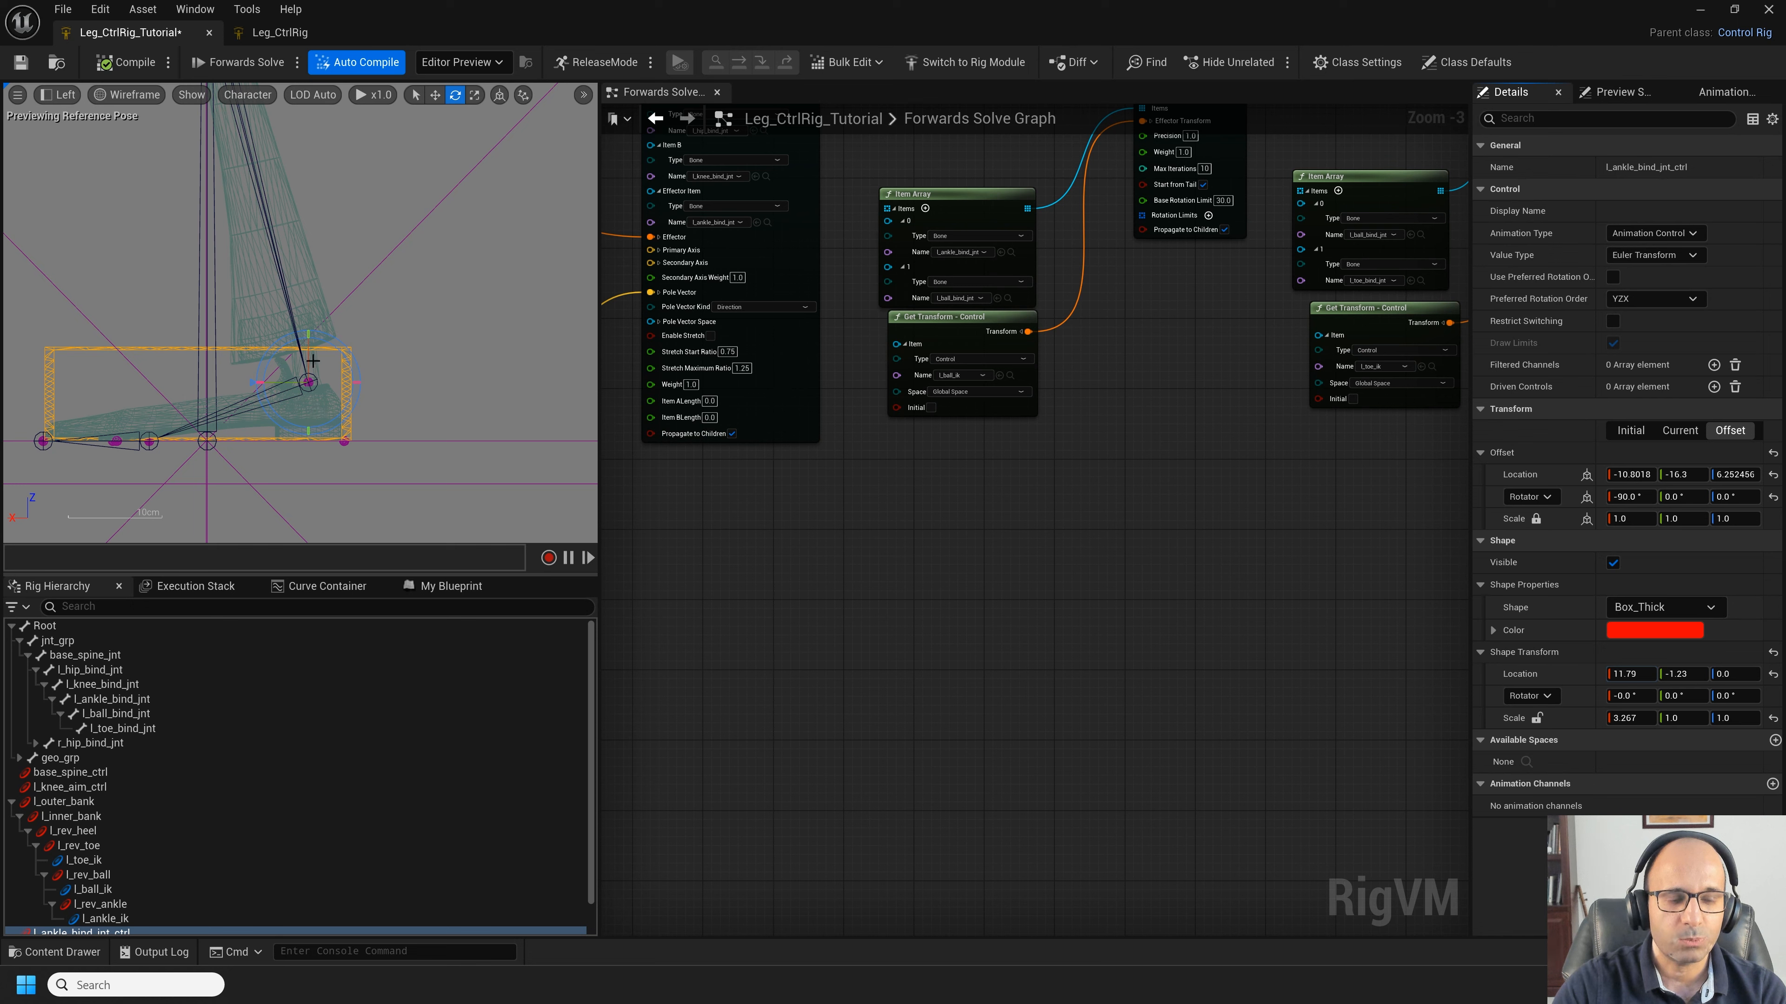
# Step: Rename the l_ankle_bind_jnt control as l_foot_ctrl and parent l_outer_bank with its reverse-foot hierarchy under it
pyautogui.click(77, 96)
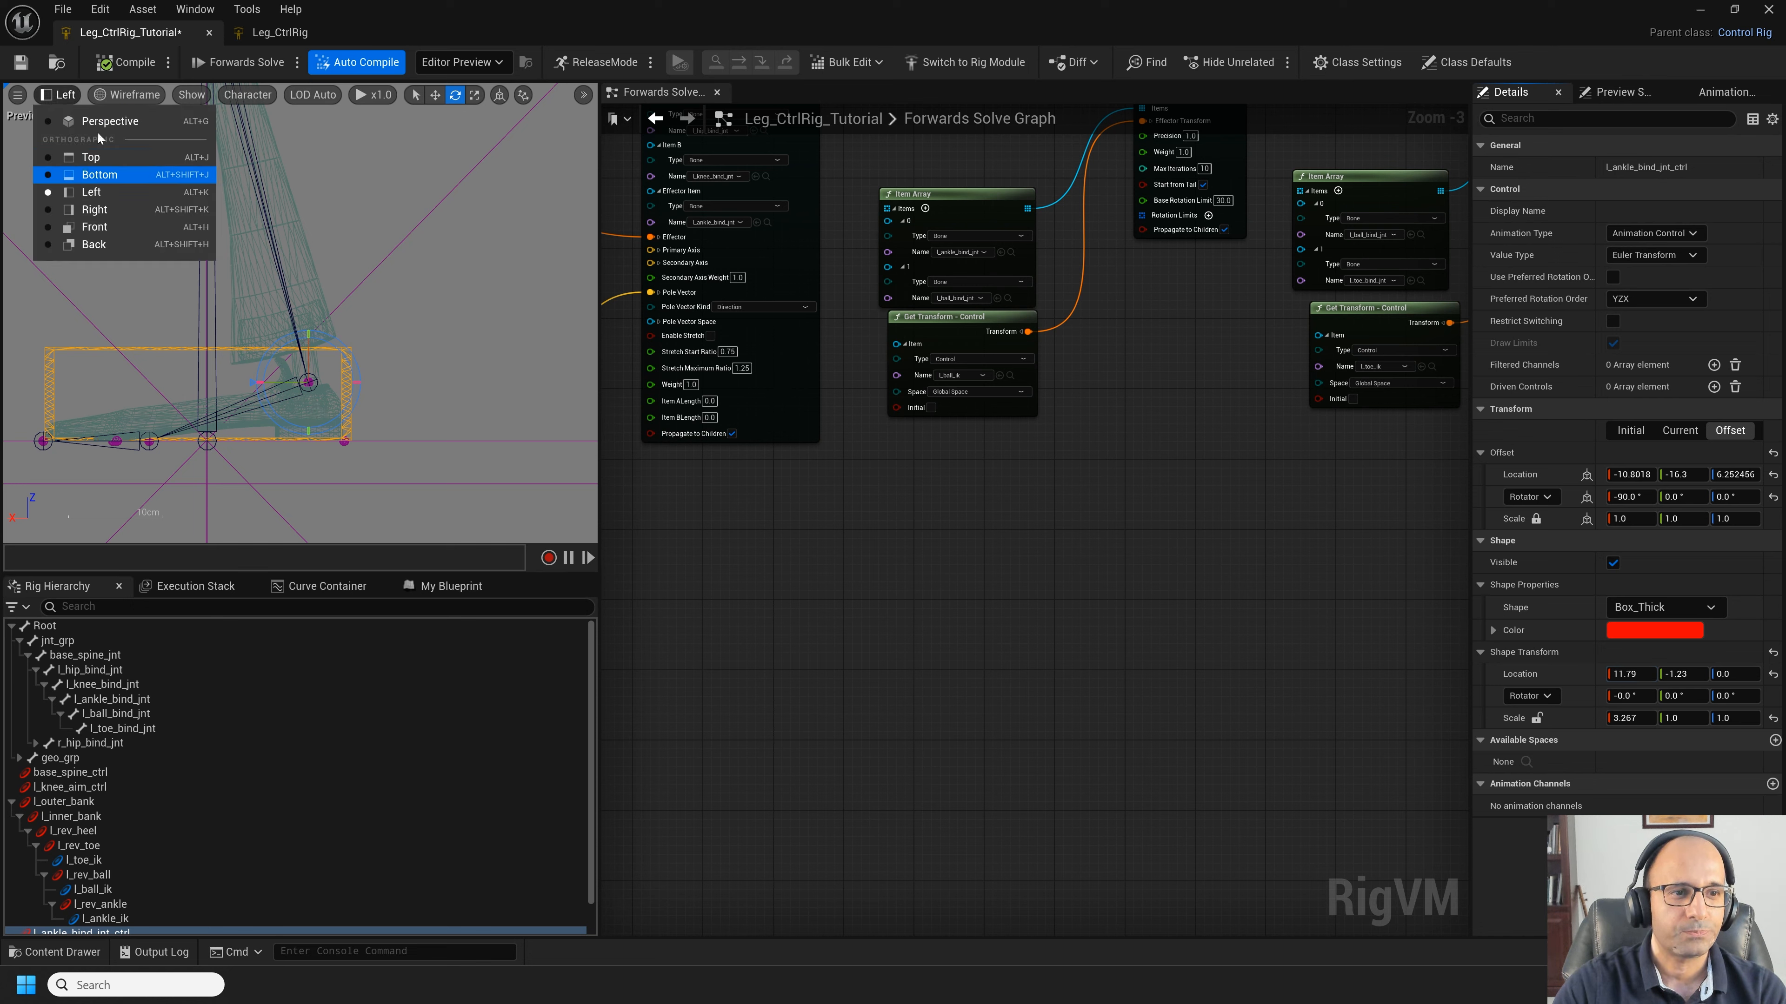
pyautogui.click(98, 133)
pyautogui.scroll(-2, 95, 909)
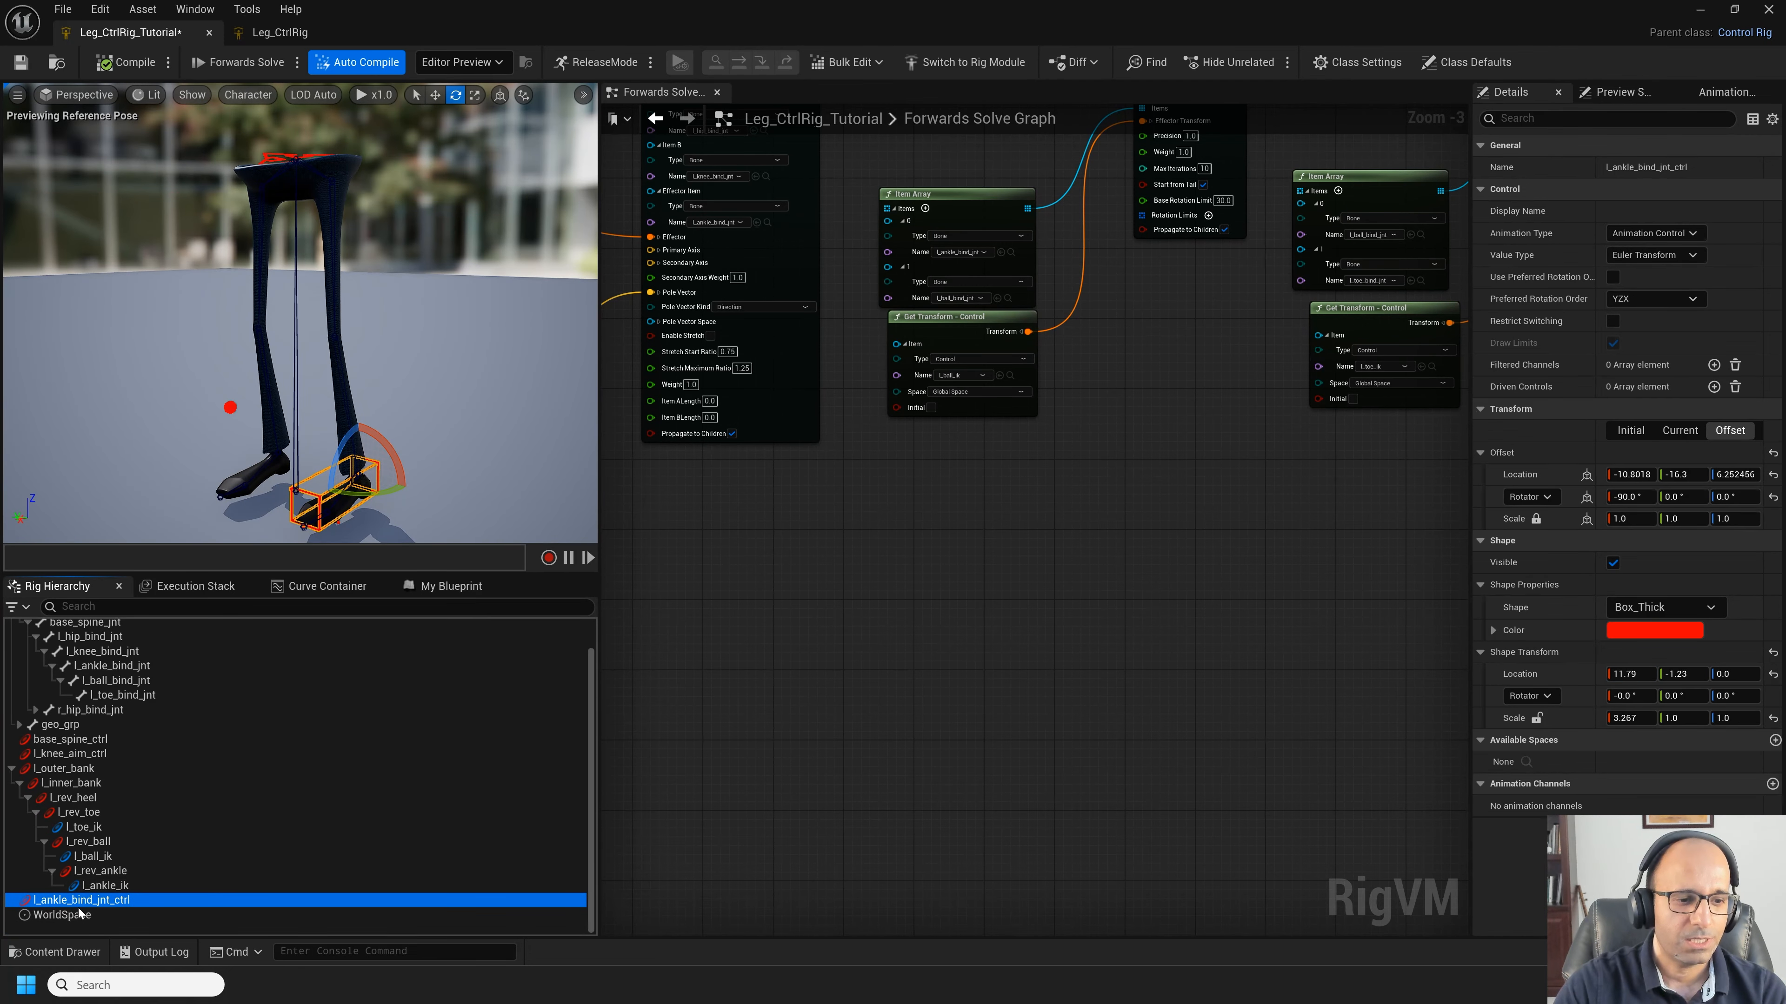
pyautogui.doubleClick(214, 901)
pyautogui.write('l_foot_ctrl')
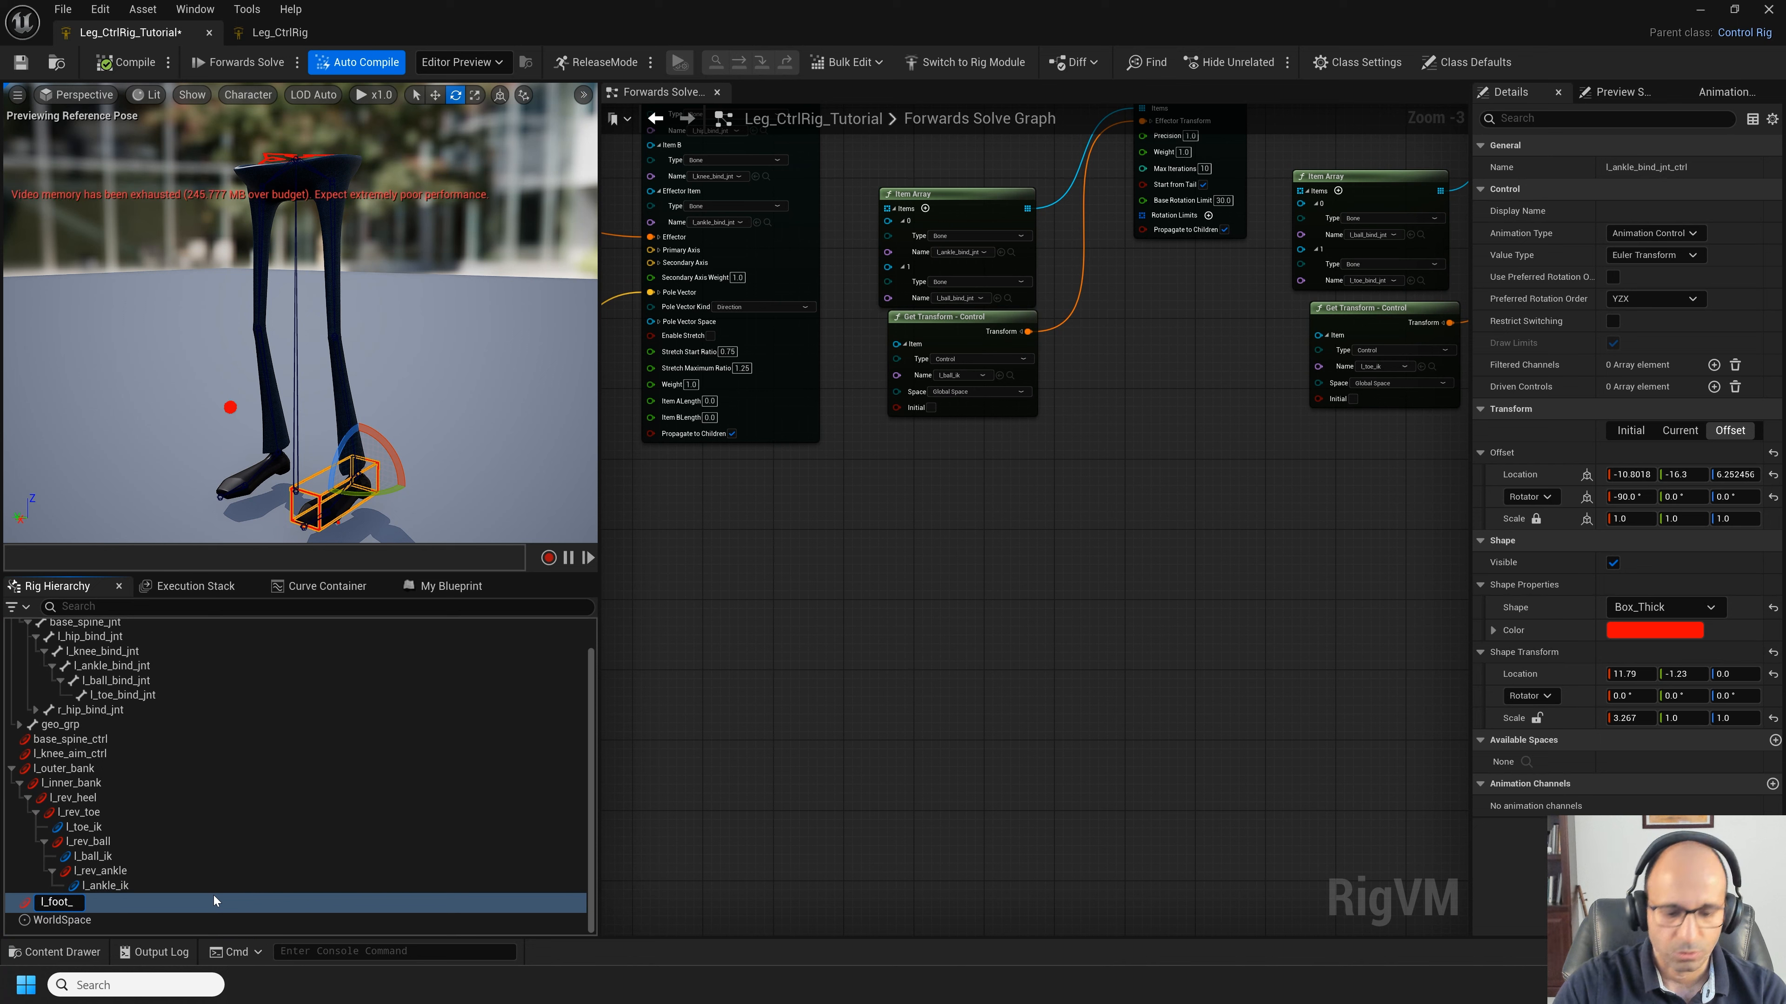
pyautogui.press('Return')
pyautogui.moveTo(64, 768); pyautogui.dragTo(69, 904)
pyautogui.click(66, 800)
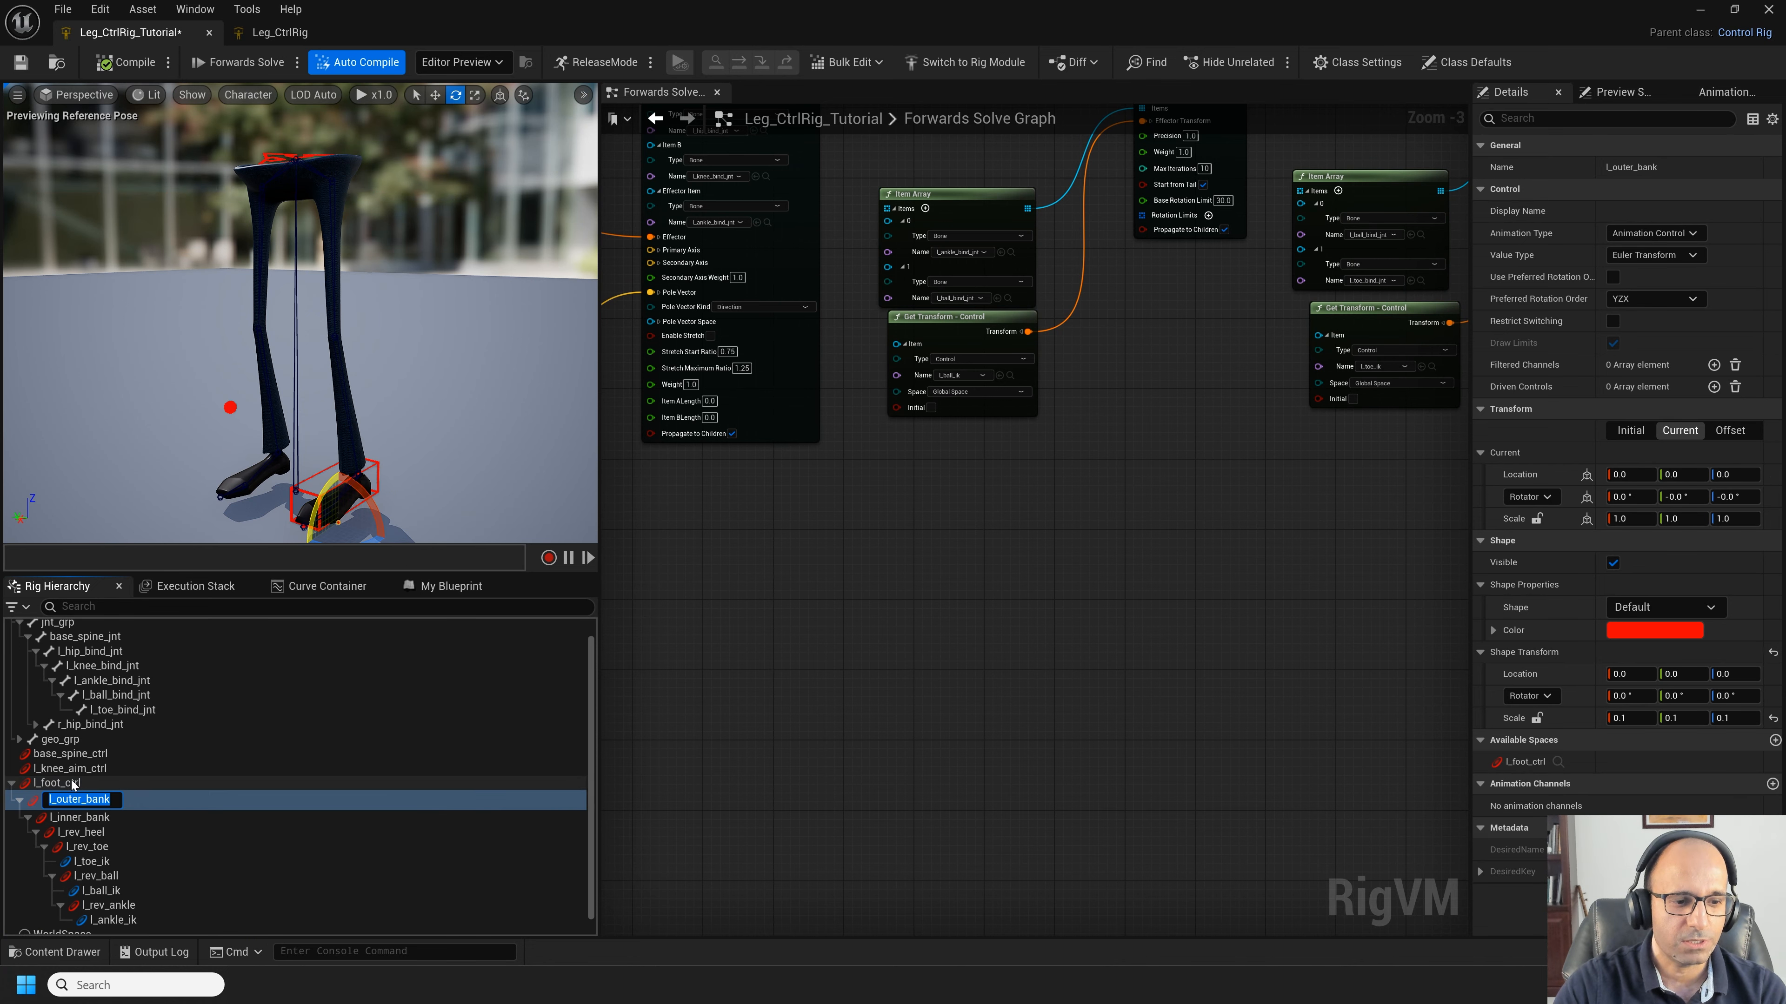
# Step: Test-move and rotate l_foot_ctrl to check that the leg follows, and try l_outer_bank, restoring the rest pose
pyautogui.click(71, 783)
pyautogui.keyDown('alt'); pyautogui.moveTo(411, 512); pyautogui.dragTo(361, 376); pyautogui.keyUp('alt')
pyautogui.press('w')
pyautogui.press('e')
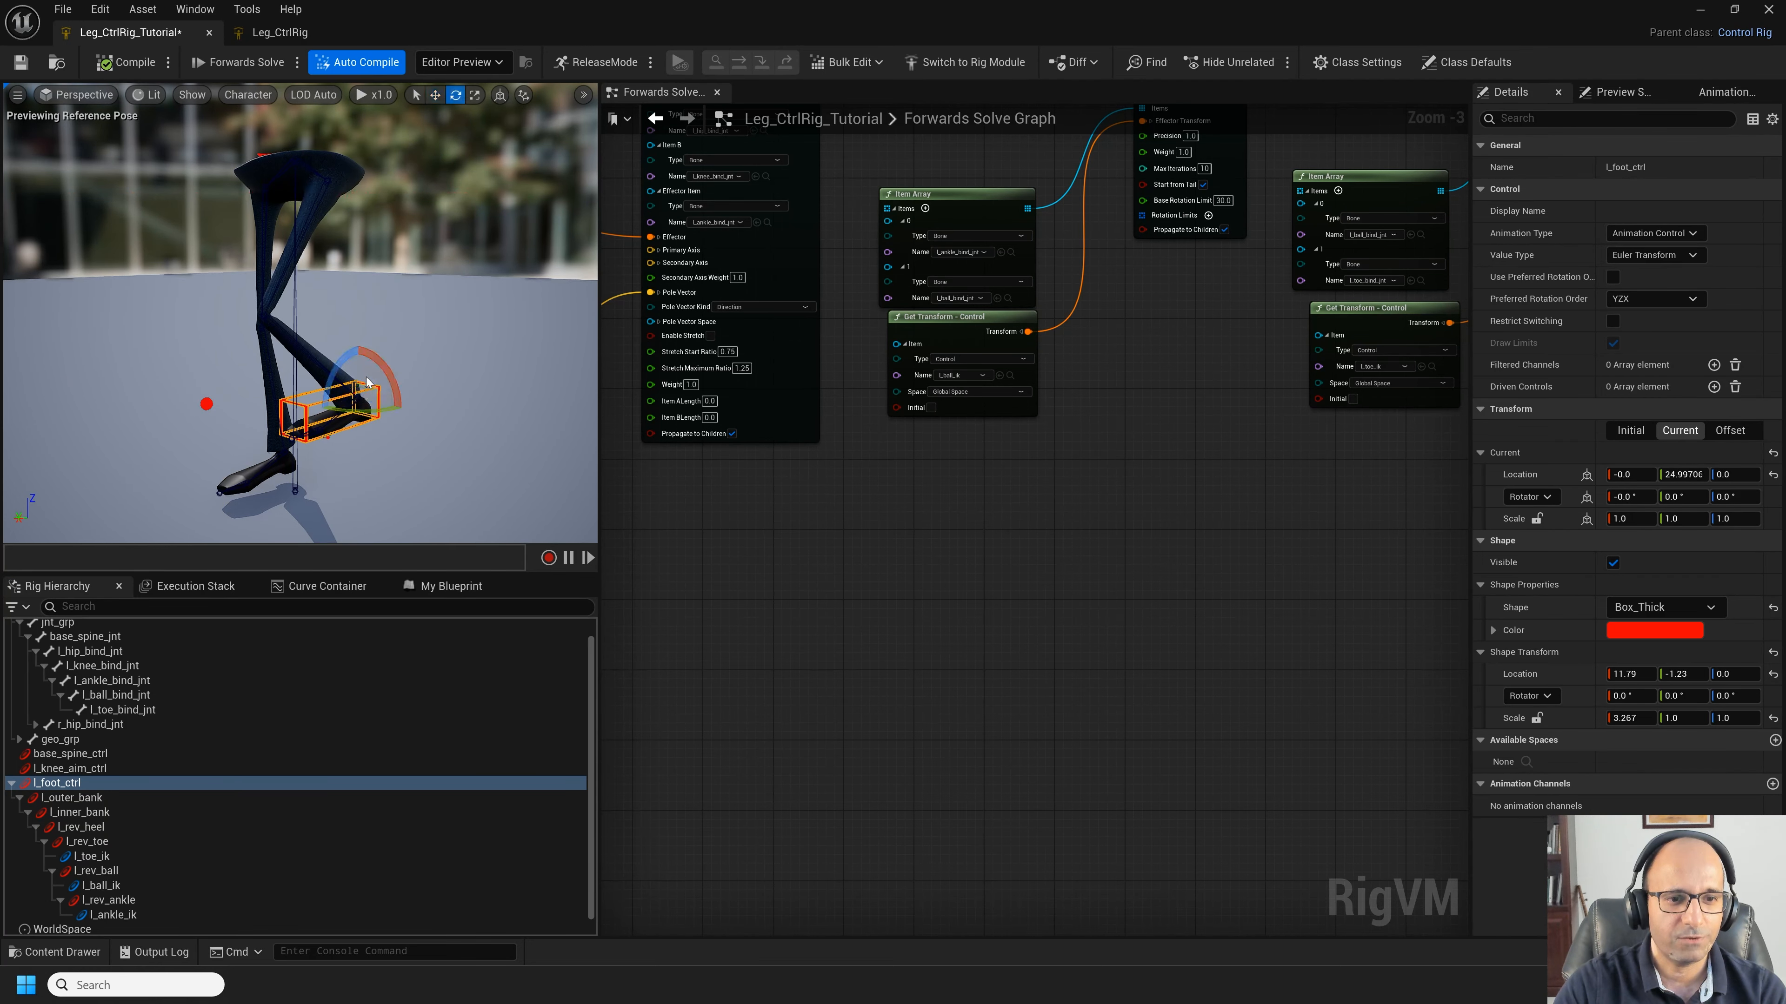
pyautogui.keyDown('alt'); pyautogui.moveTo(380, 450); pyautogui.dragTo(342, 405); pyautogui.keyUp('alt')
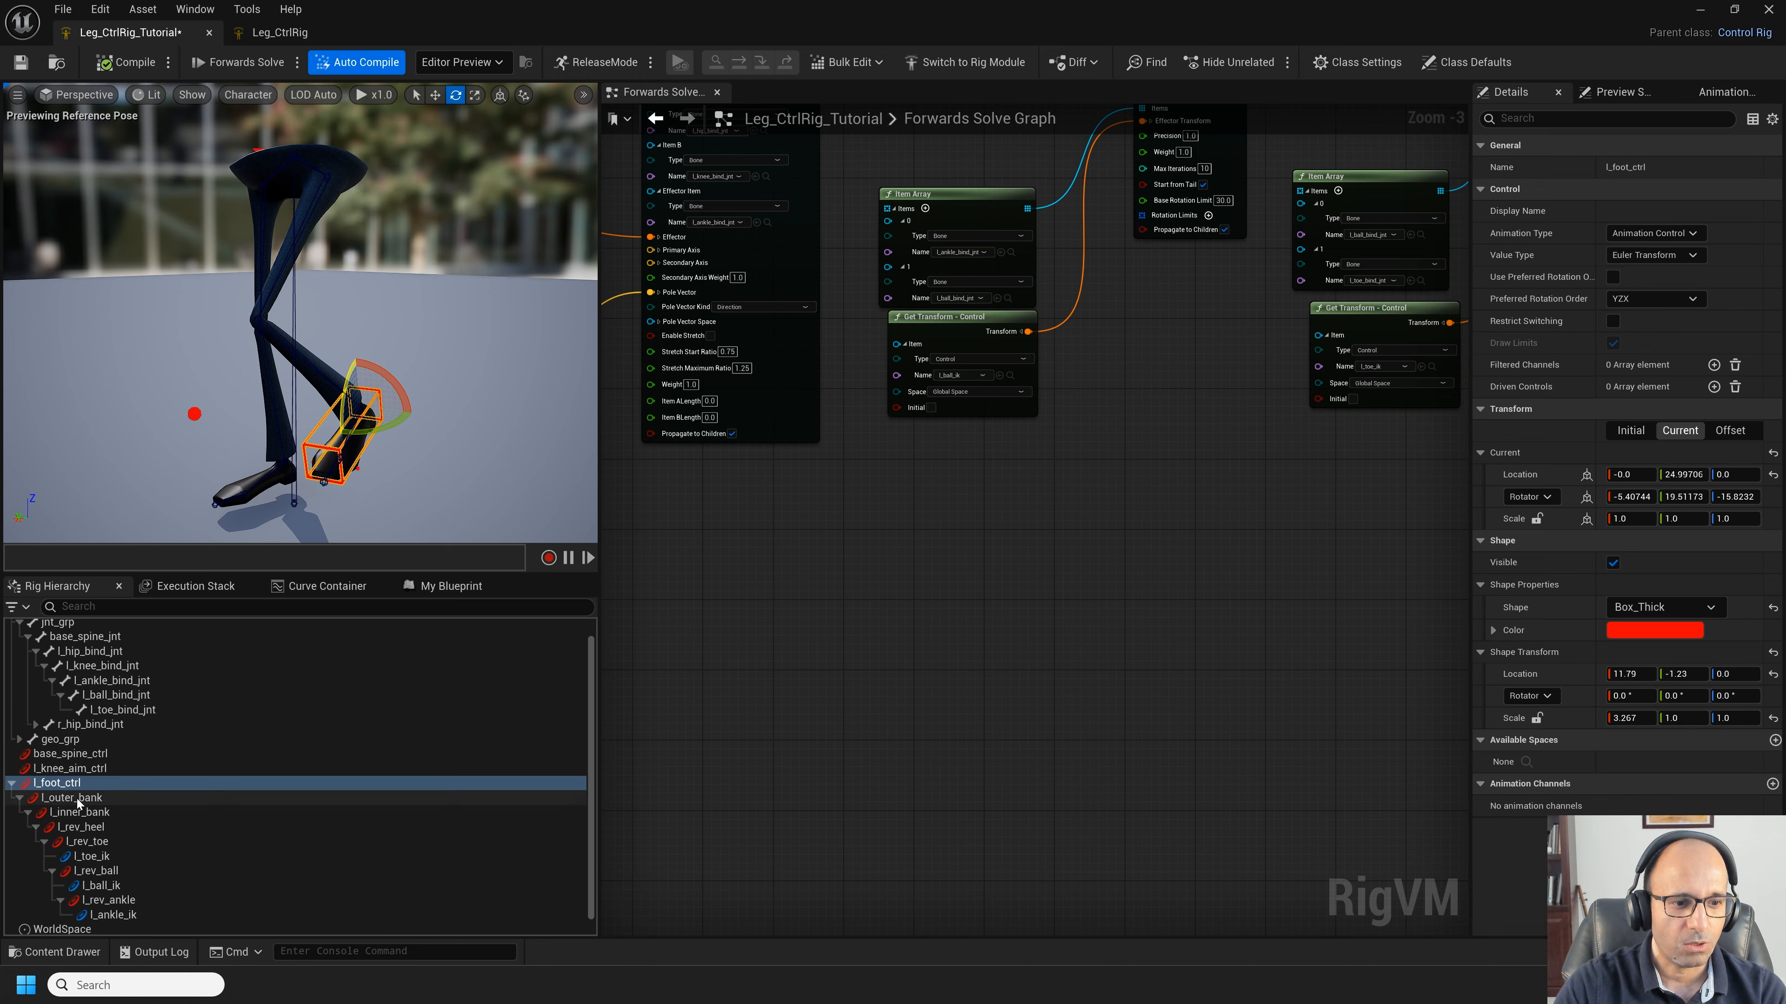
pyautogui.click(105, 798)
pyautogui.moveTo(384, 441); pyautogui.dragTo(373, 421)
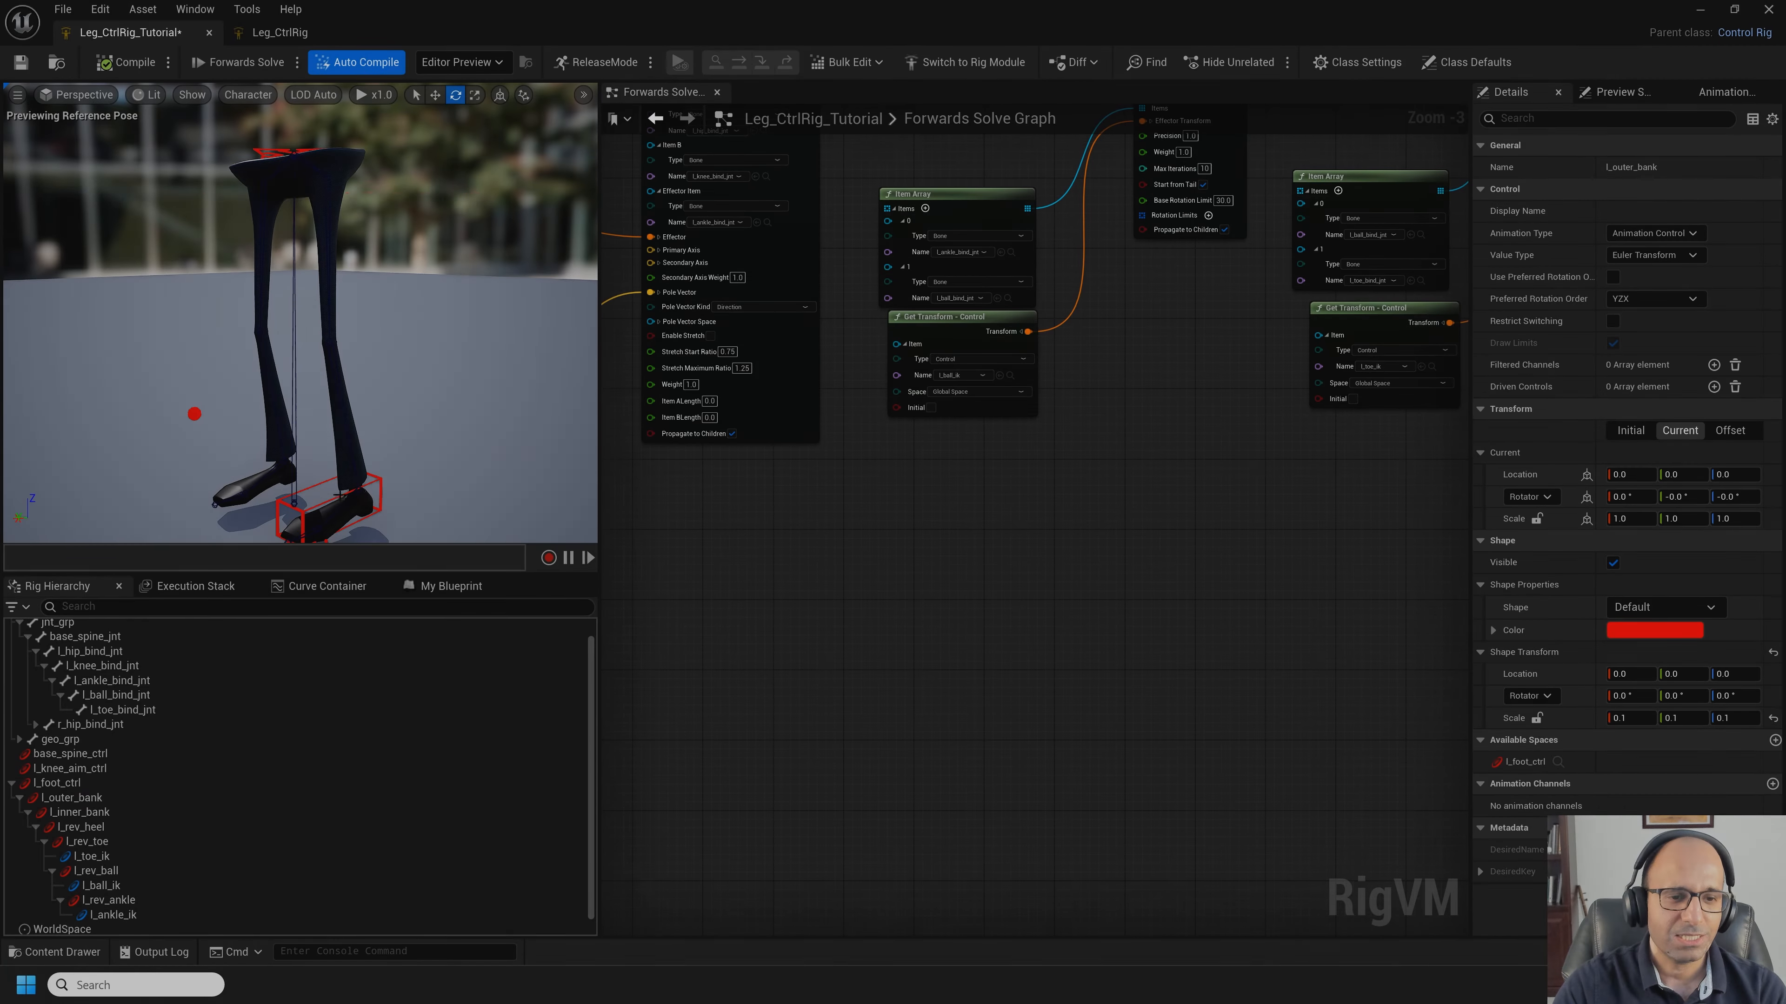
# Step: Add an animation channel to l_foot_ctrl and name it outterBank
pyautogui.click(295, 508)
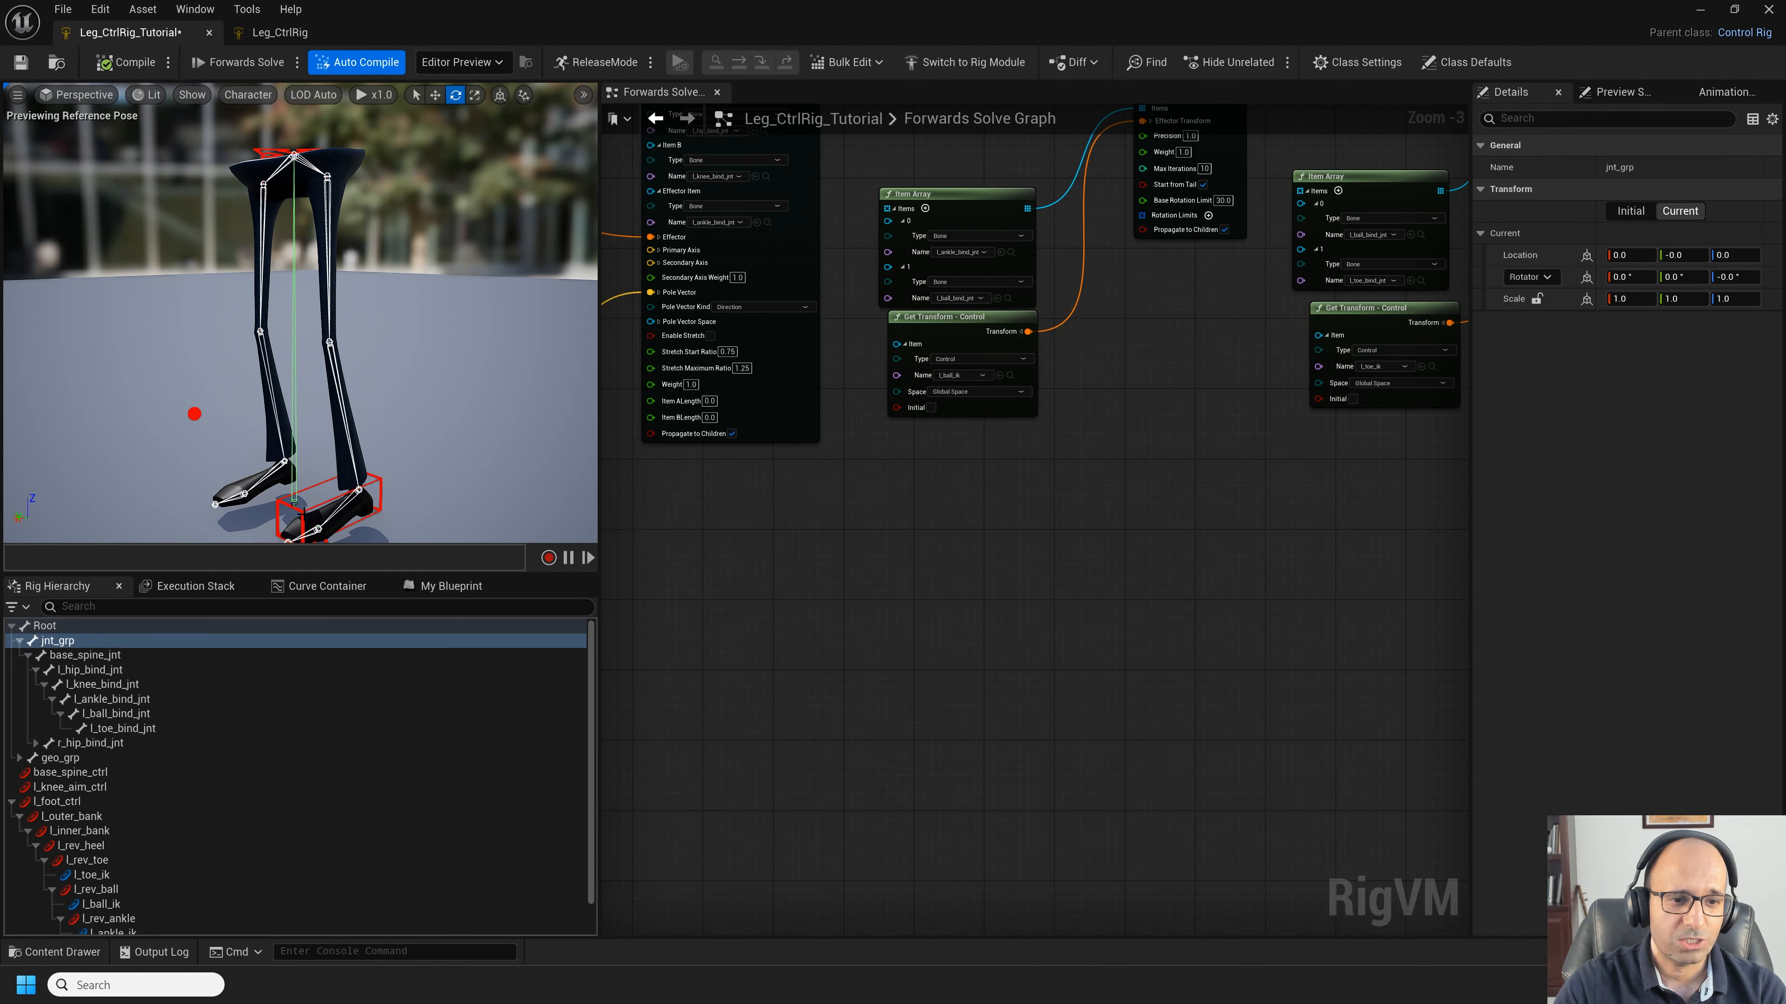
pyautogui.click(379, 478)
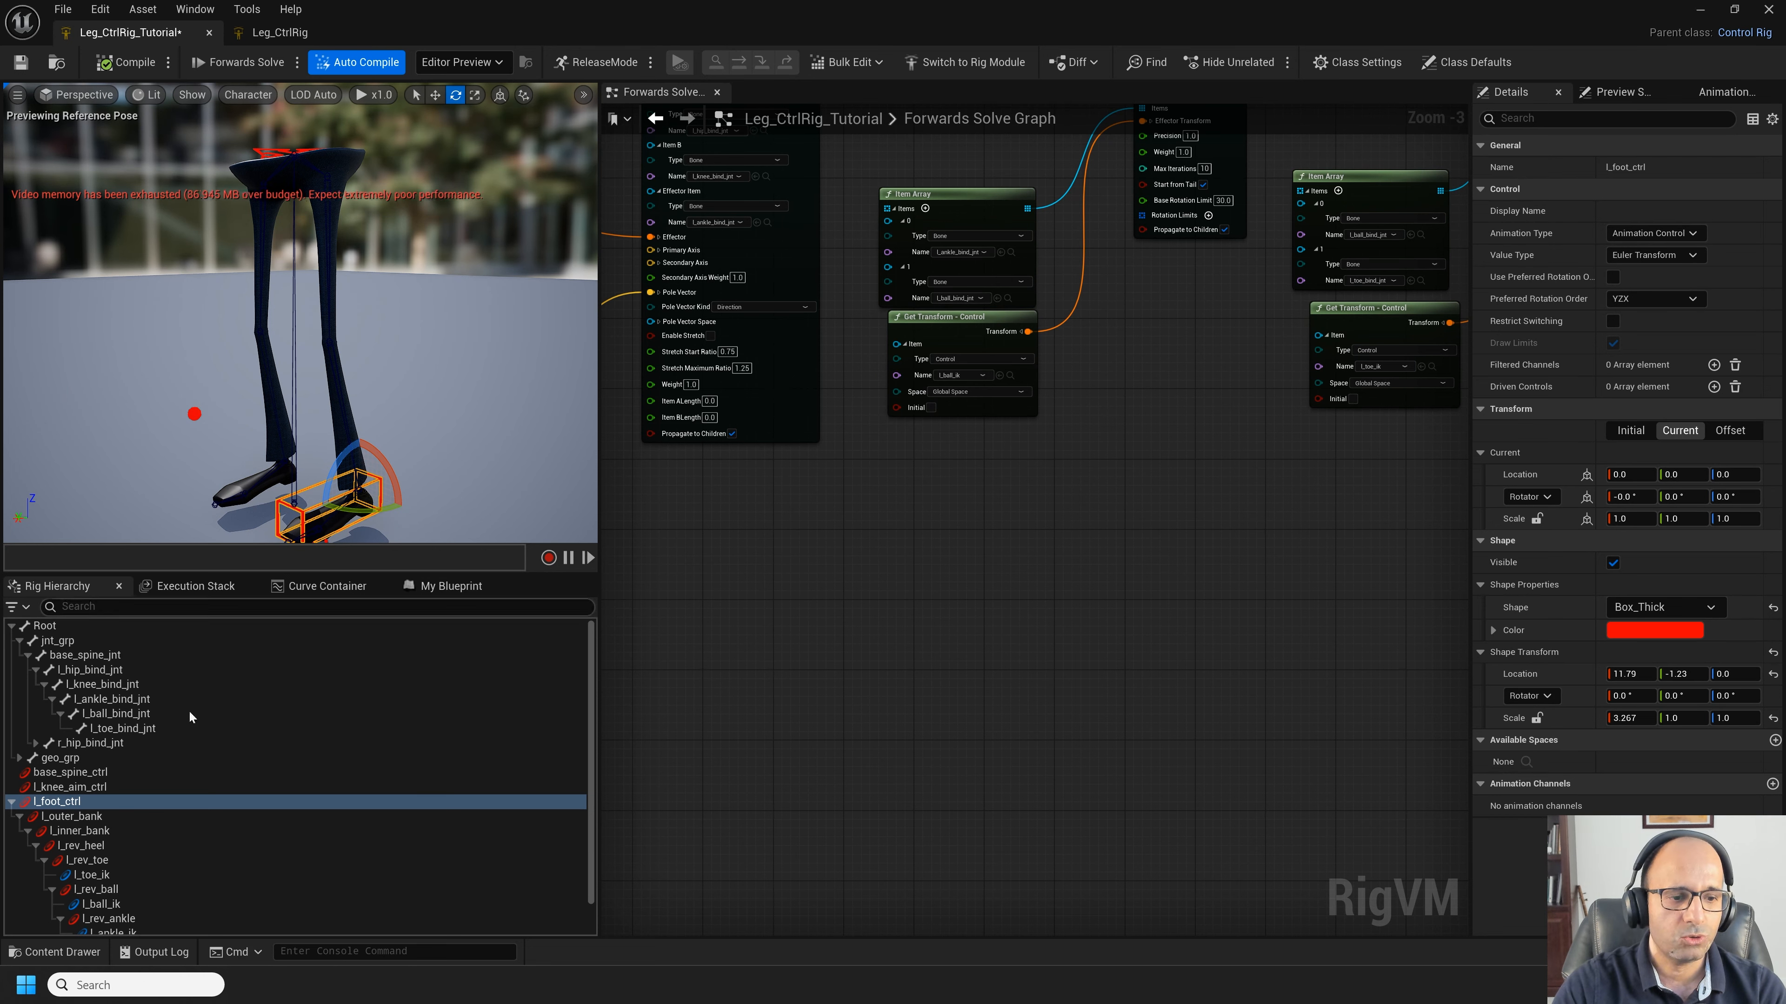
pyautogui.rightClick(76, 805)
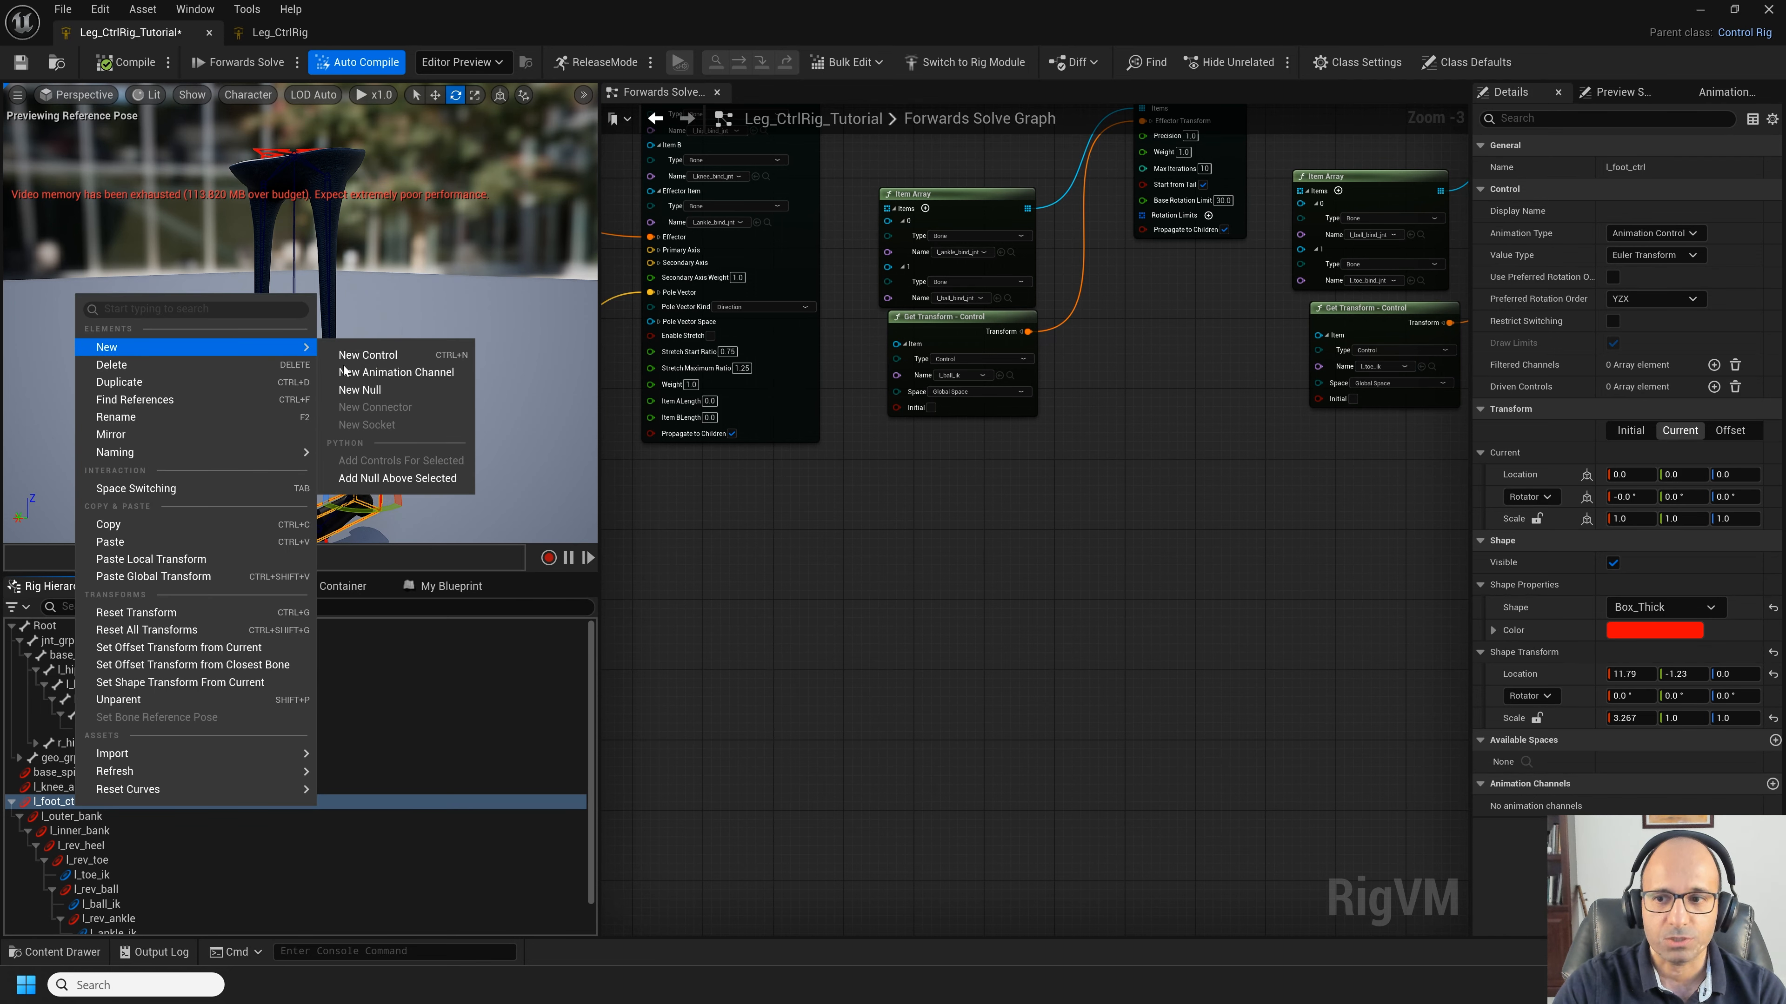
pyautogui.click(373, 375)
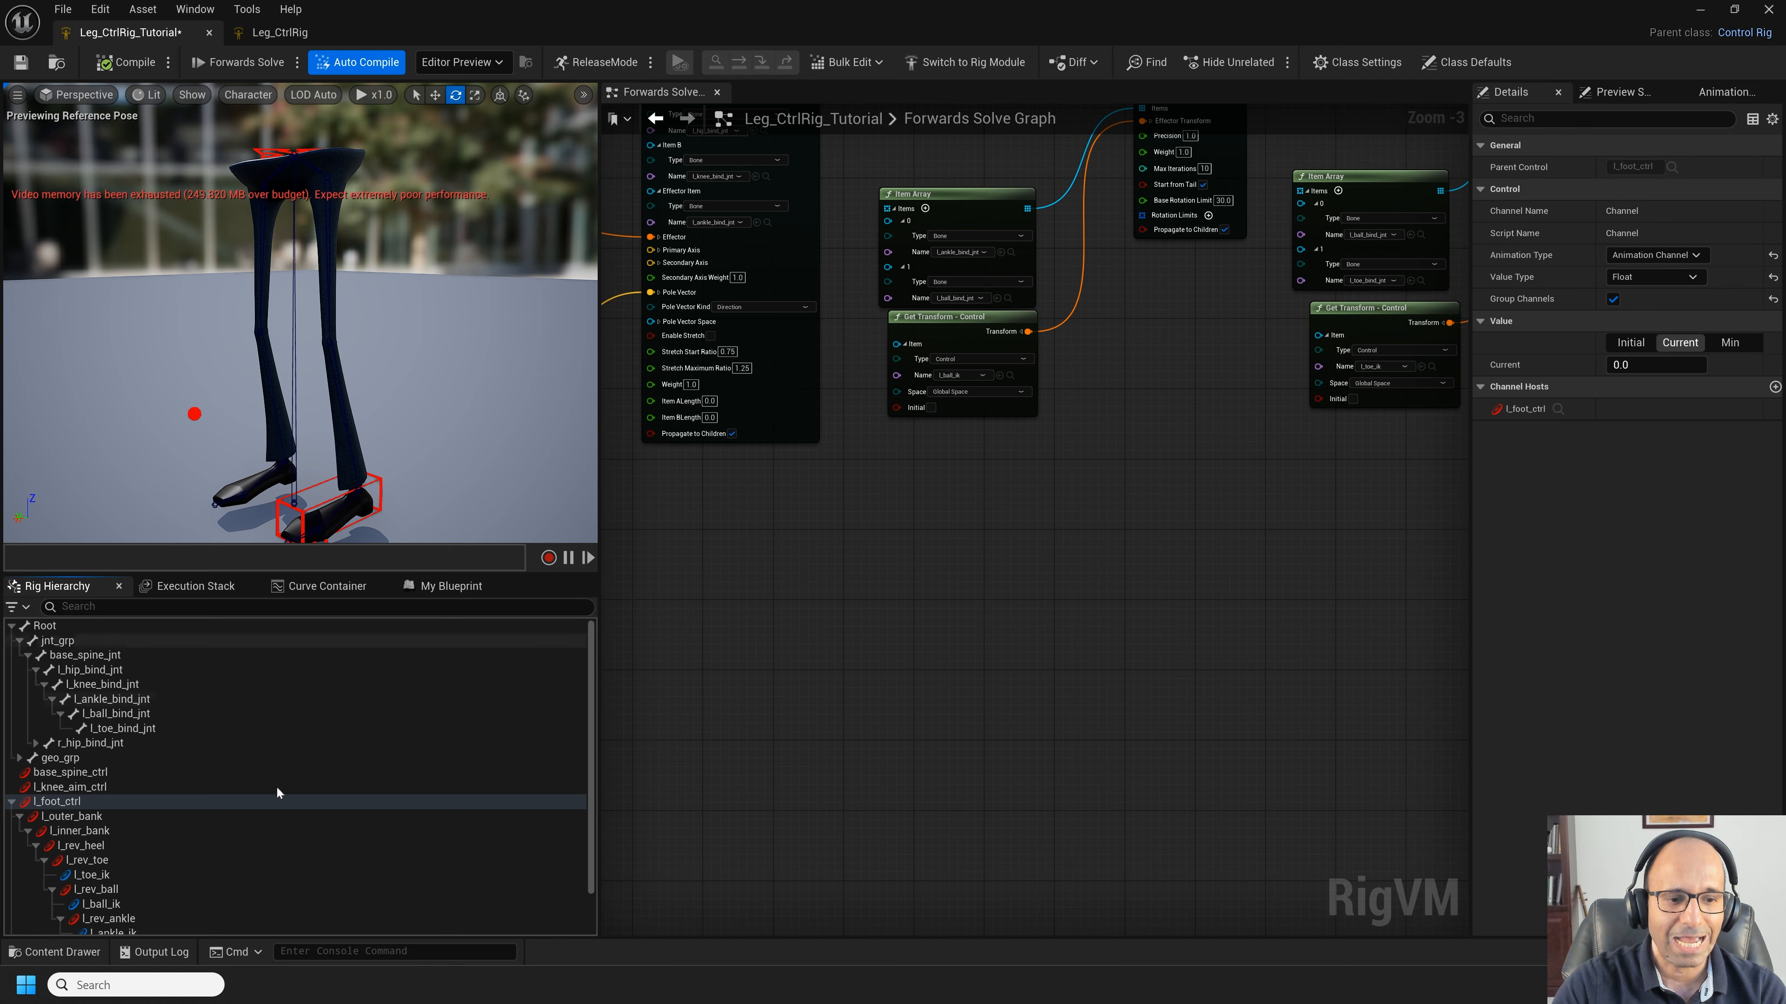
pyautogui.scroll(-2, 279, 791)
pyautogui.click(71, 904)
pyautogui.press('F2')
pyautogui.write('outterBank')
pyautogui.press('Return')
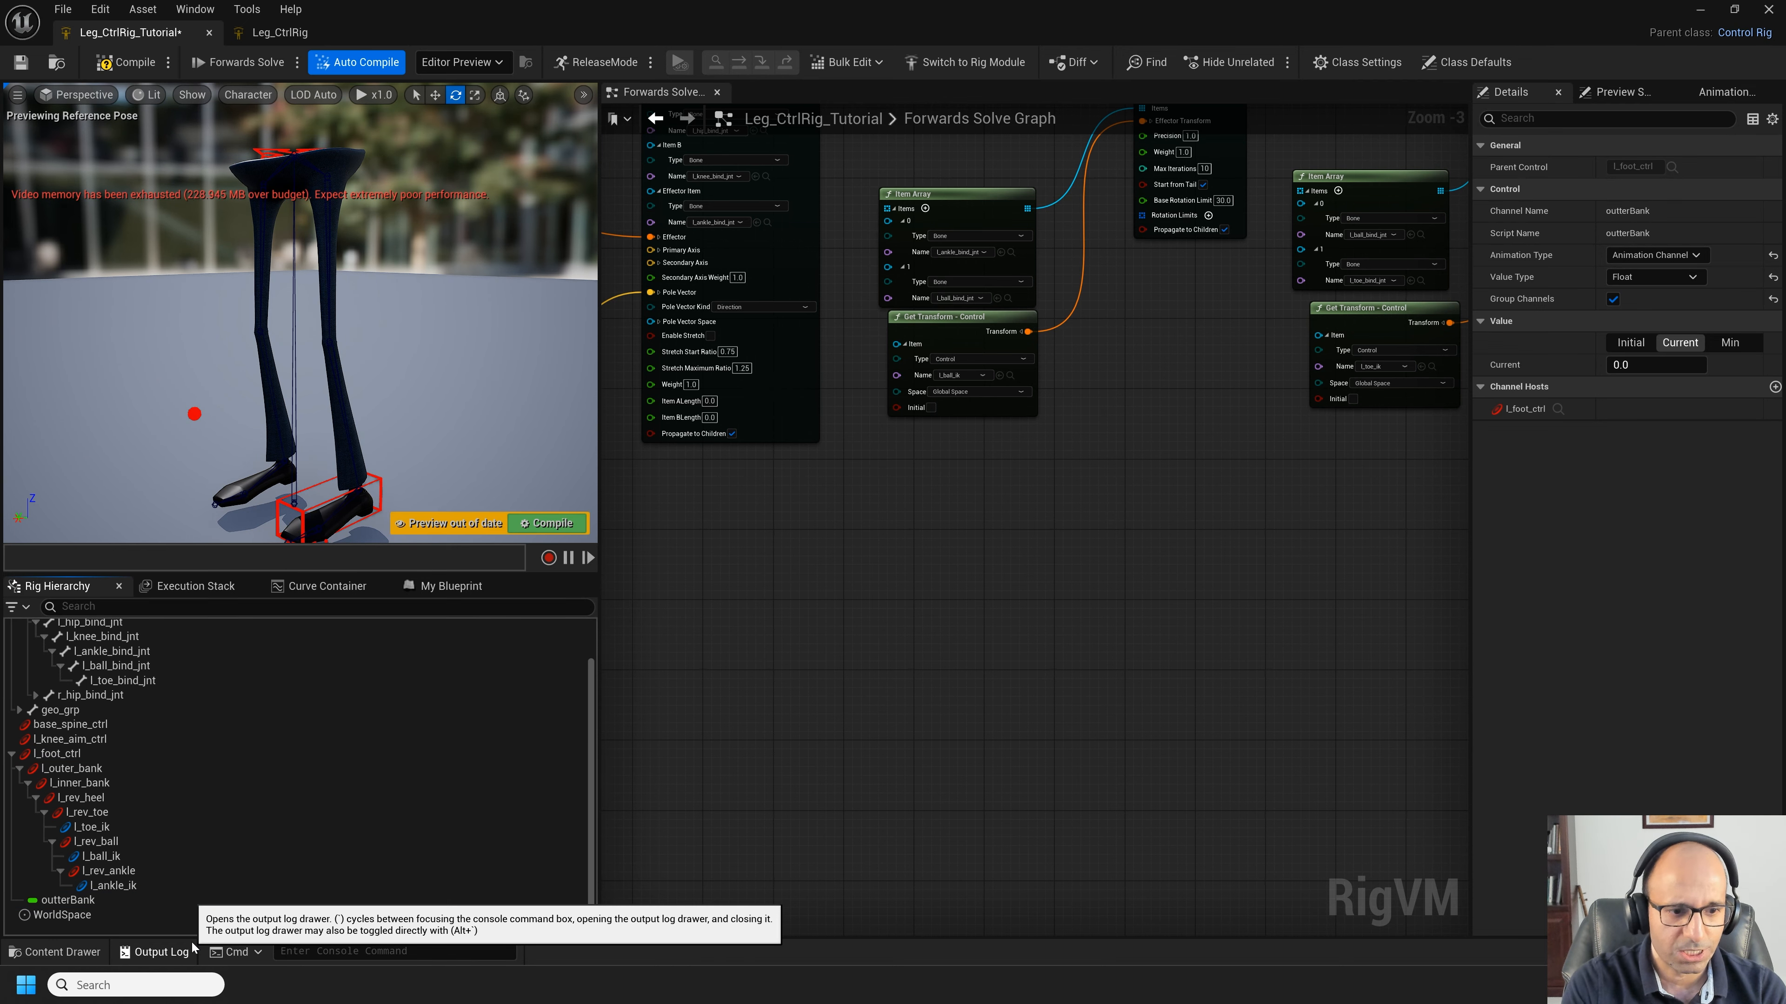
# Step: Add a getter node for l_foot_ctrl's outterBank animation channel below the IK nodes in the Forwards Solve Graph
pyautogui.click(60, 753)
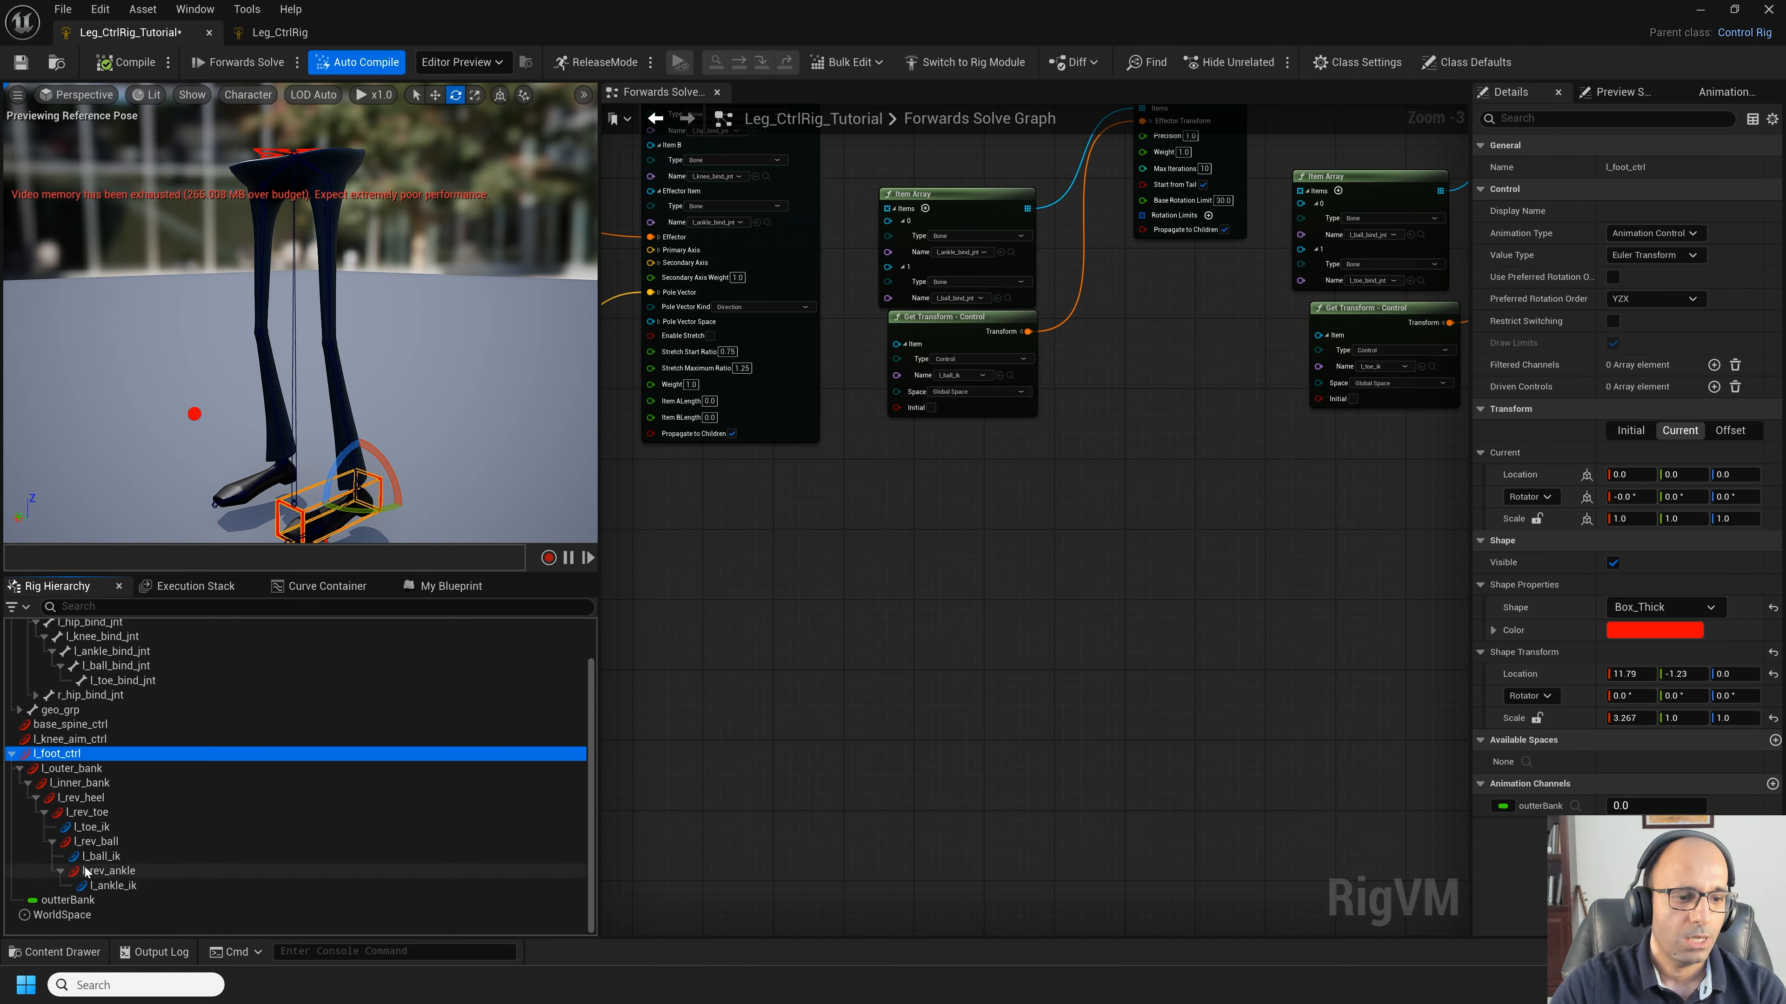
pyautogui.click(68, 901)
pyautogui.moveTo(826, 624); pyautogui.dragTo(828, 637)
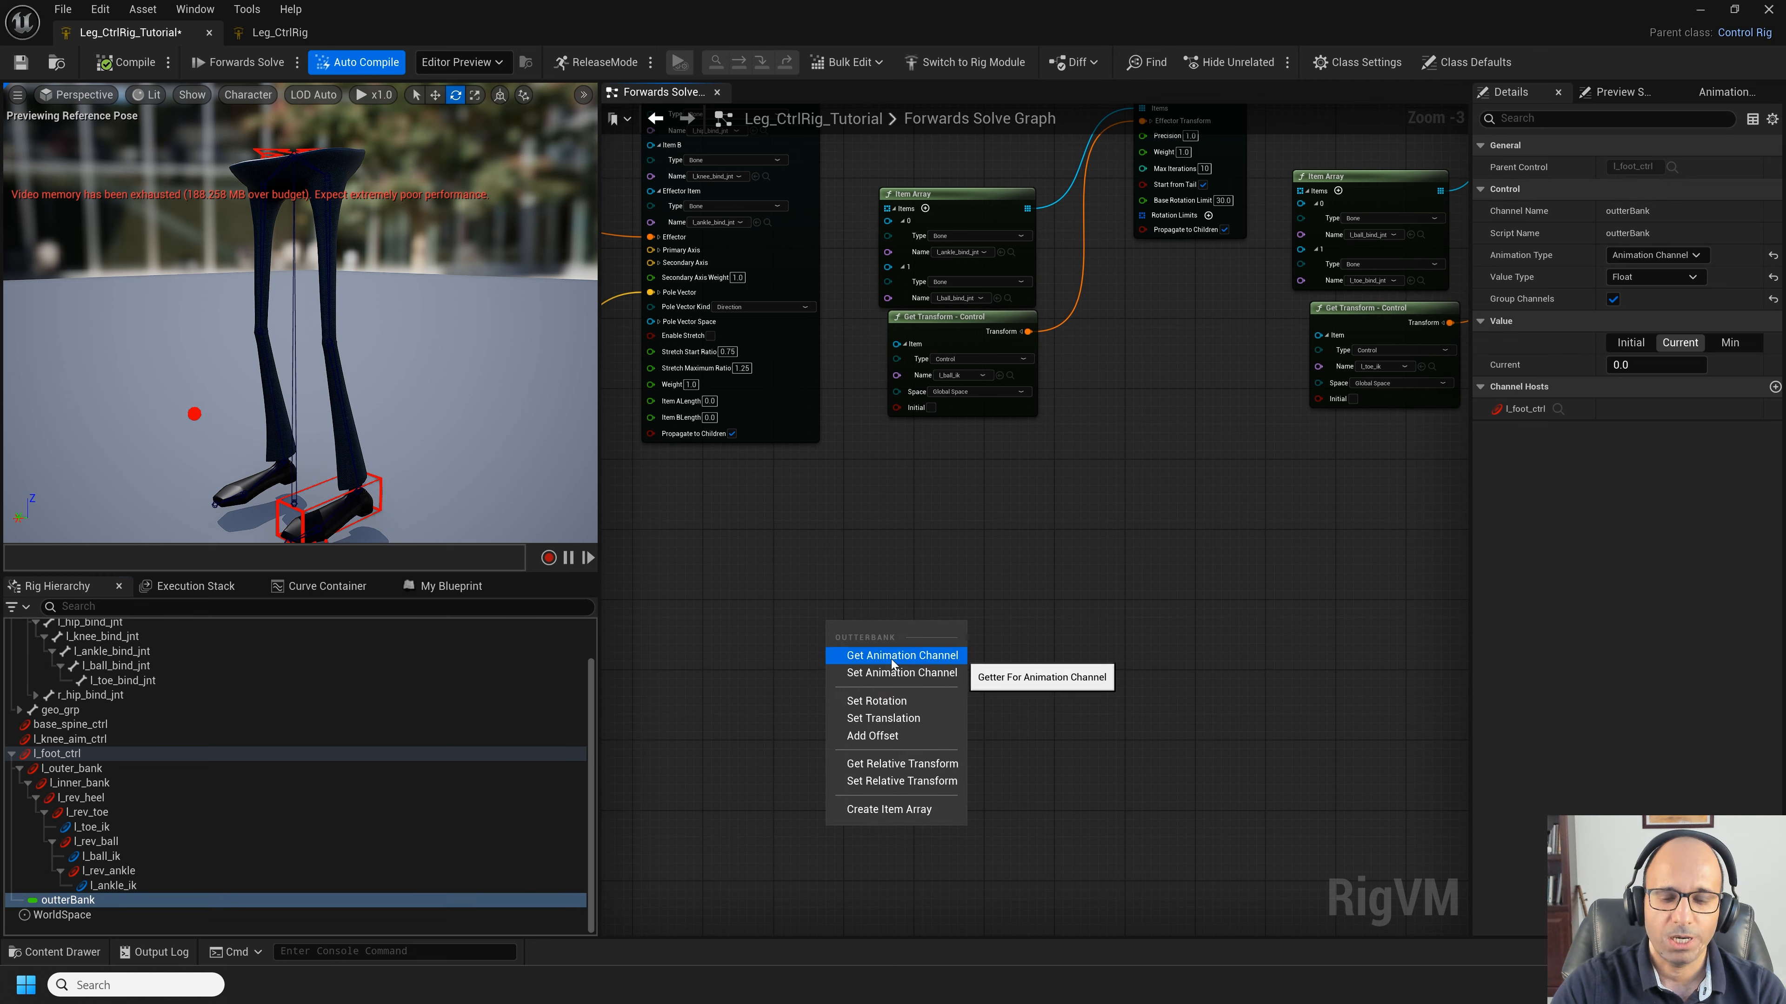
pyautogui.click(879, 669)
# Step: Add a Set Transform node for the l_outer_bank control and arrange it with the outterBank channel getter
pyautogui.click(77, 781)
pyautogui.click(63, 768)
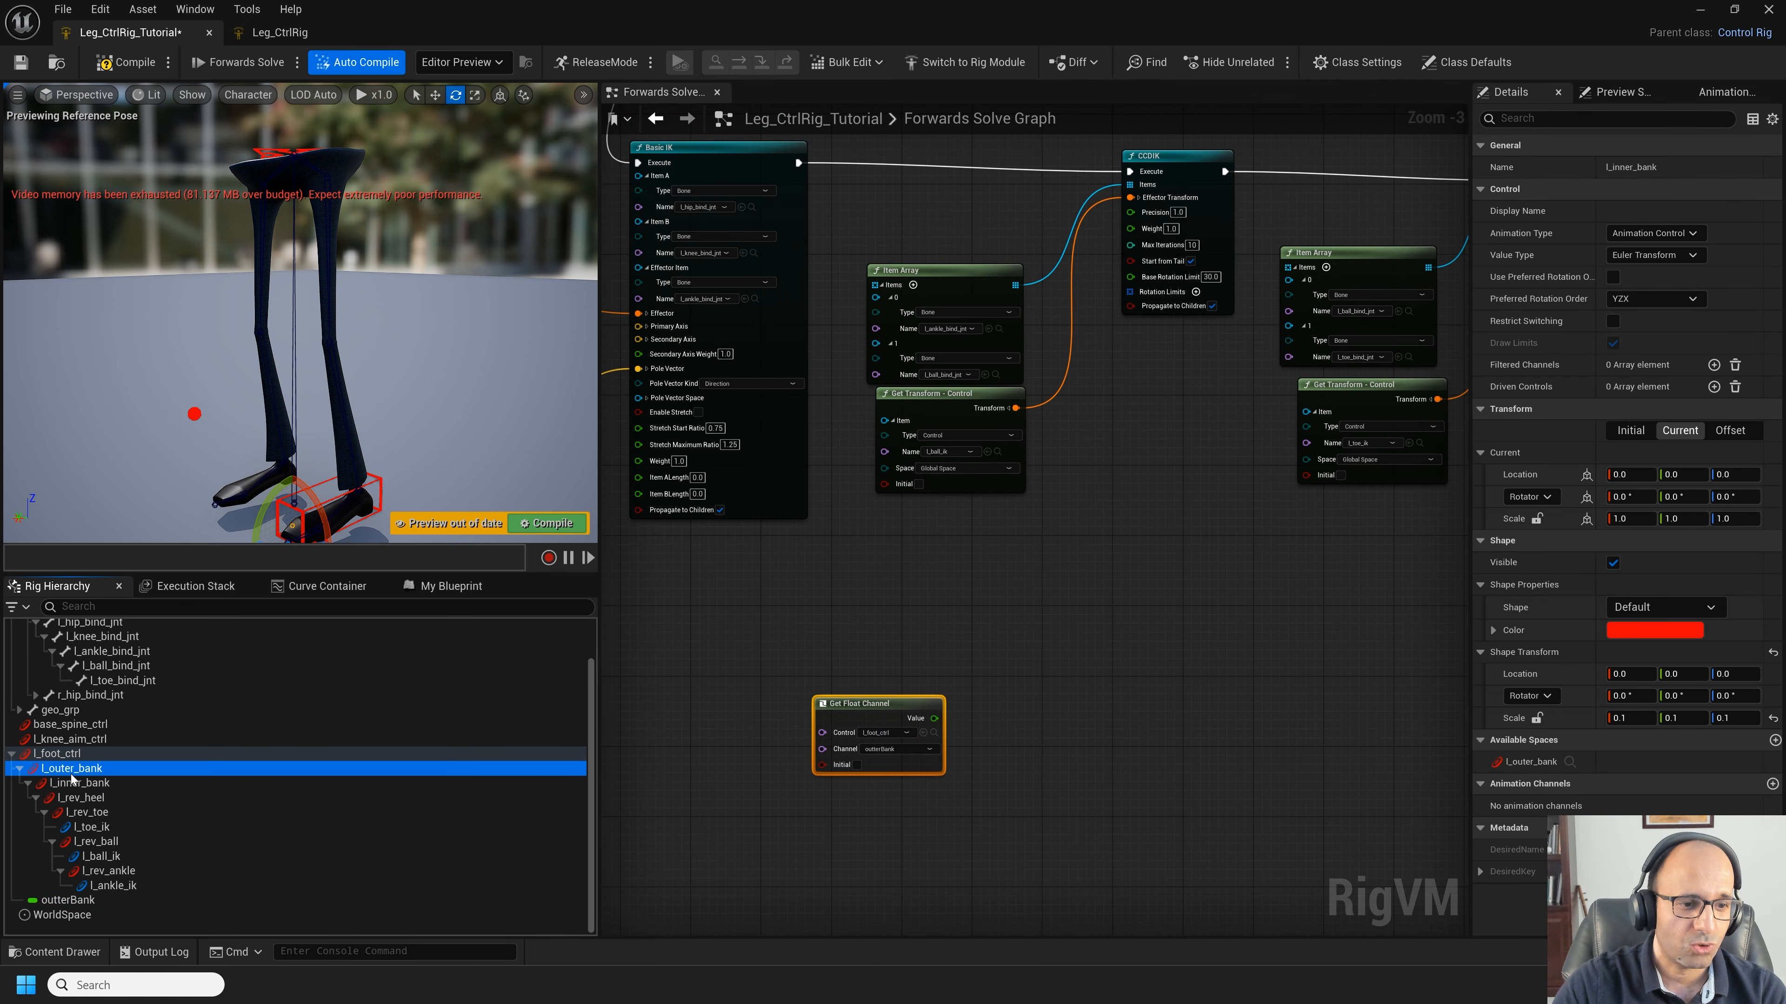
pyautogui.moveTo(1102, 713); pyautogui.dragTo(1103, 715)
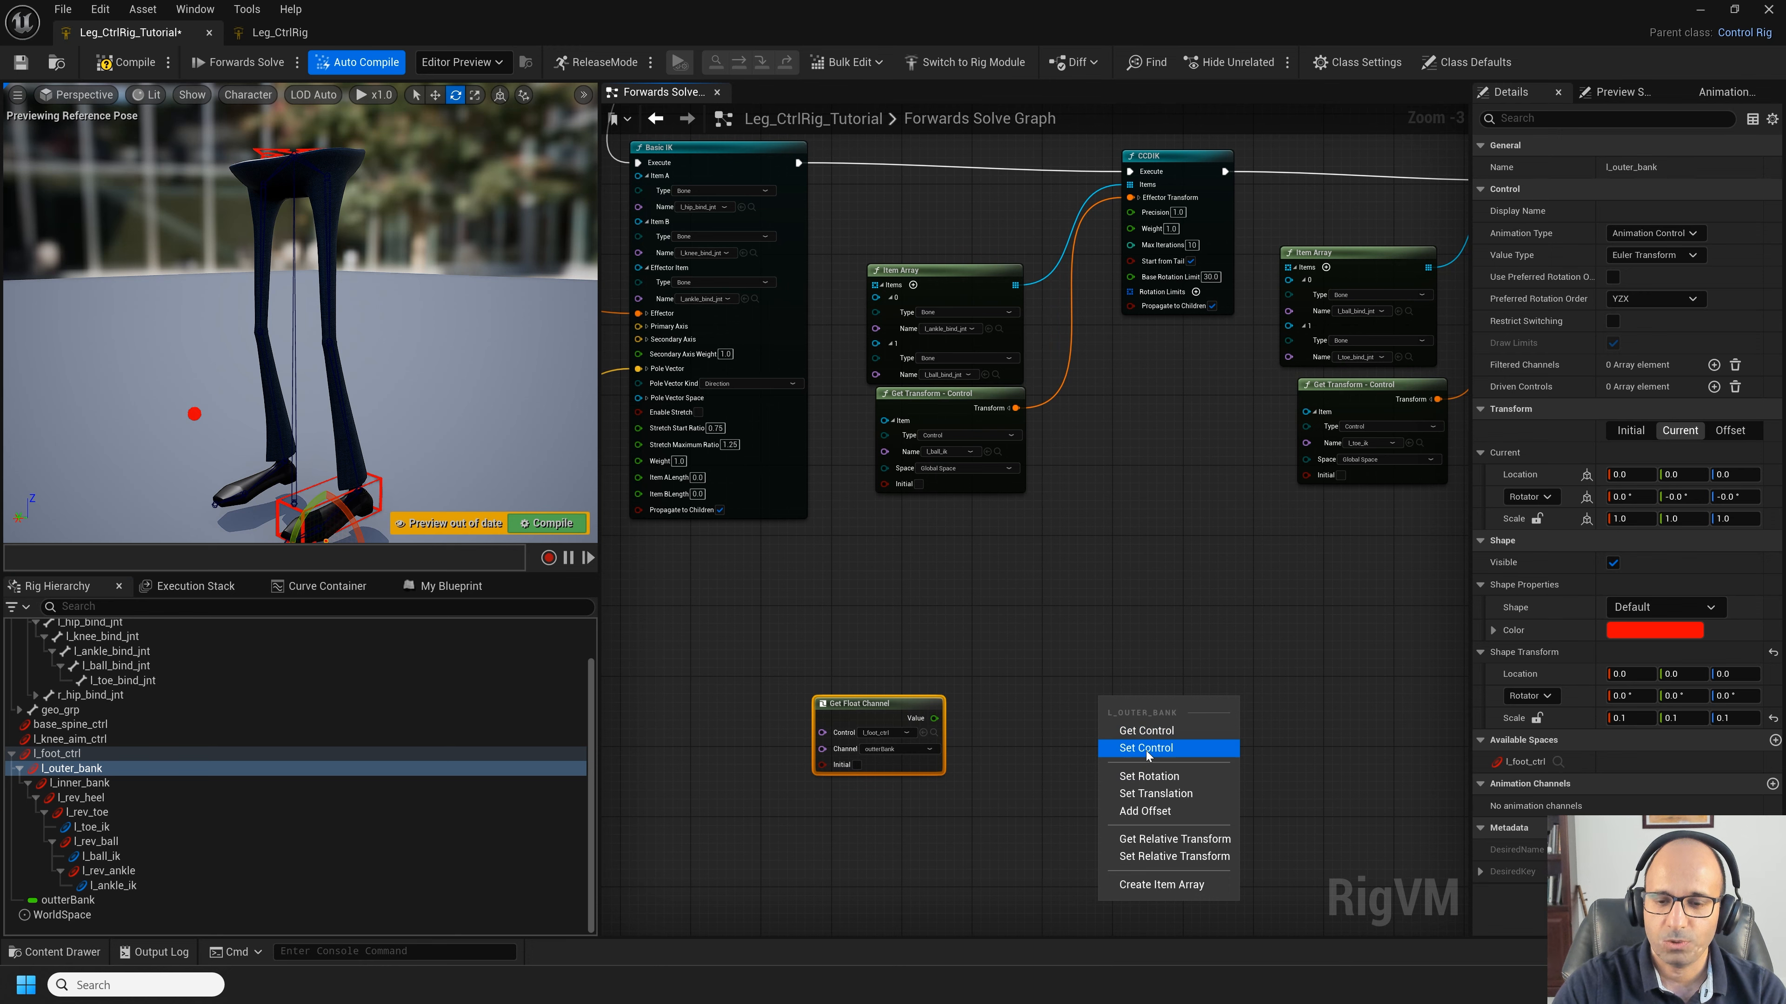
pyautogui.click(1146, 748)
pyautogui.moveTo(1146, 751); pyautogui.dragTo(1157, 660)
pyautogui.scroll(3, 1007, 645)
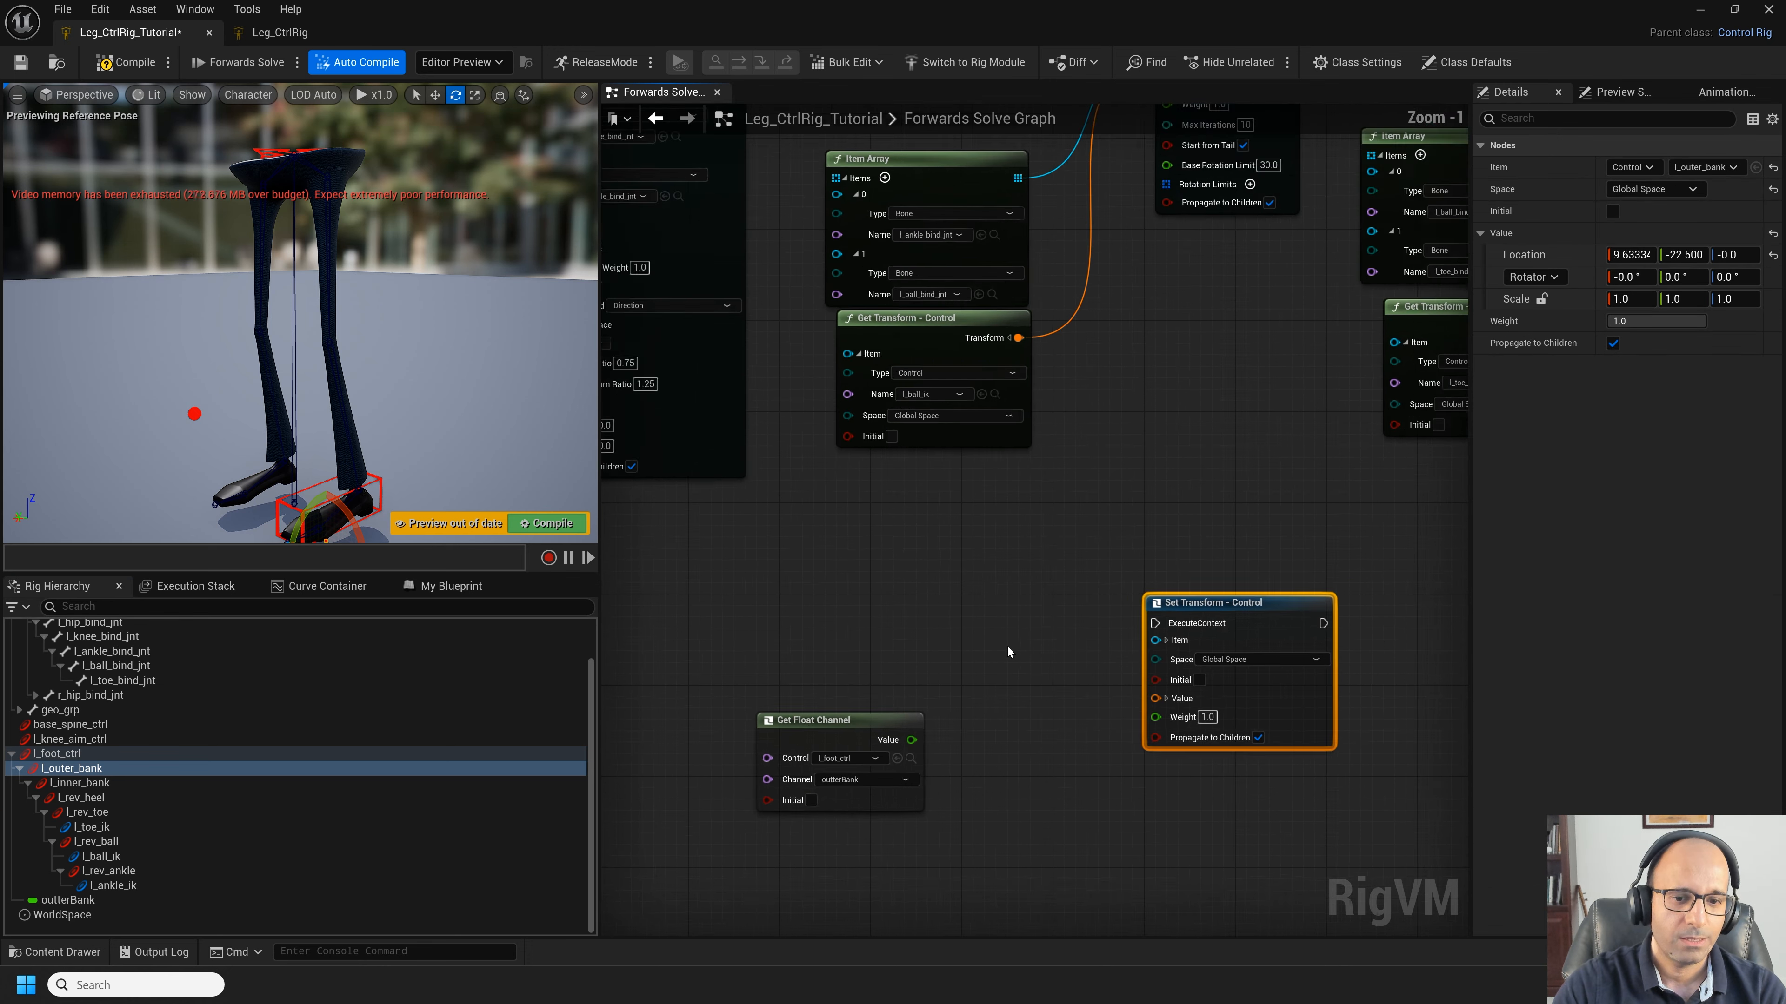
pyautogui.moveTo(766, 737); pyautogui.dragTo(897, 693)
pyautogui.scroll(-2, 897, 693)
pyautogui.moveTo(1155, 622); pyautogui.dragTo(991, 643, button='right')
pyautogui.moveTo(991, 643); pyautogui.dragTo(1295, 623)
# Step: Add a Sequence node near the Forwards Solve event
pyautogui.scroll(-2, 1297, 625)
pyautogui.scroll(-1, 915, 621)
pyautogui.moveTo(955, 340); pyautogui.dragTo(1186, 421, button='right')
pyautogui.scroll(2, 777, 345)
pyautogui.rightClick(747, 348)
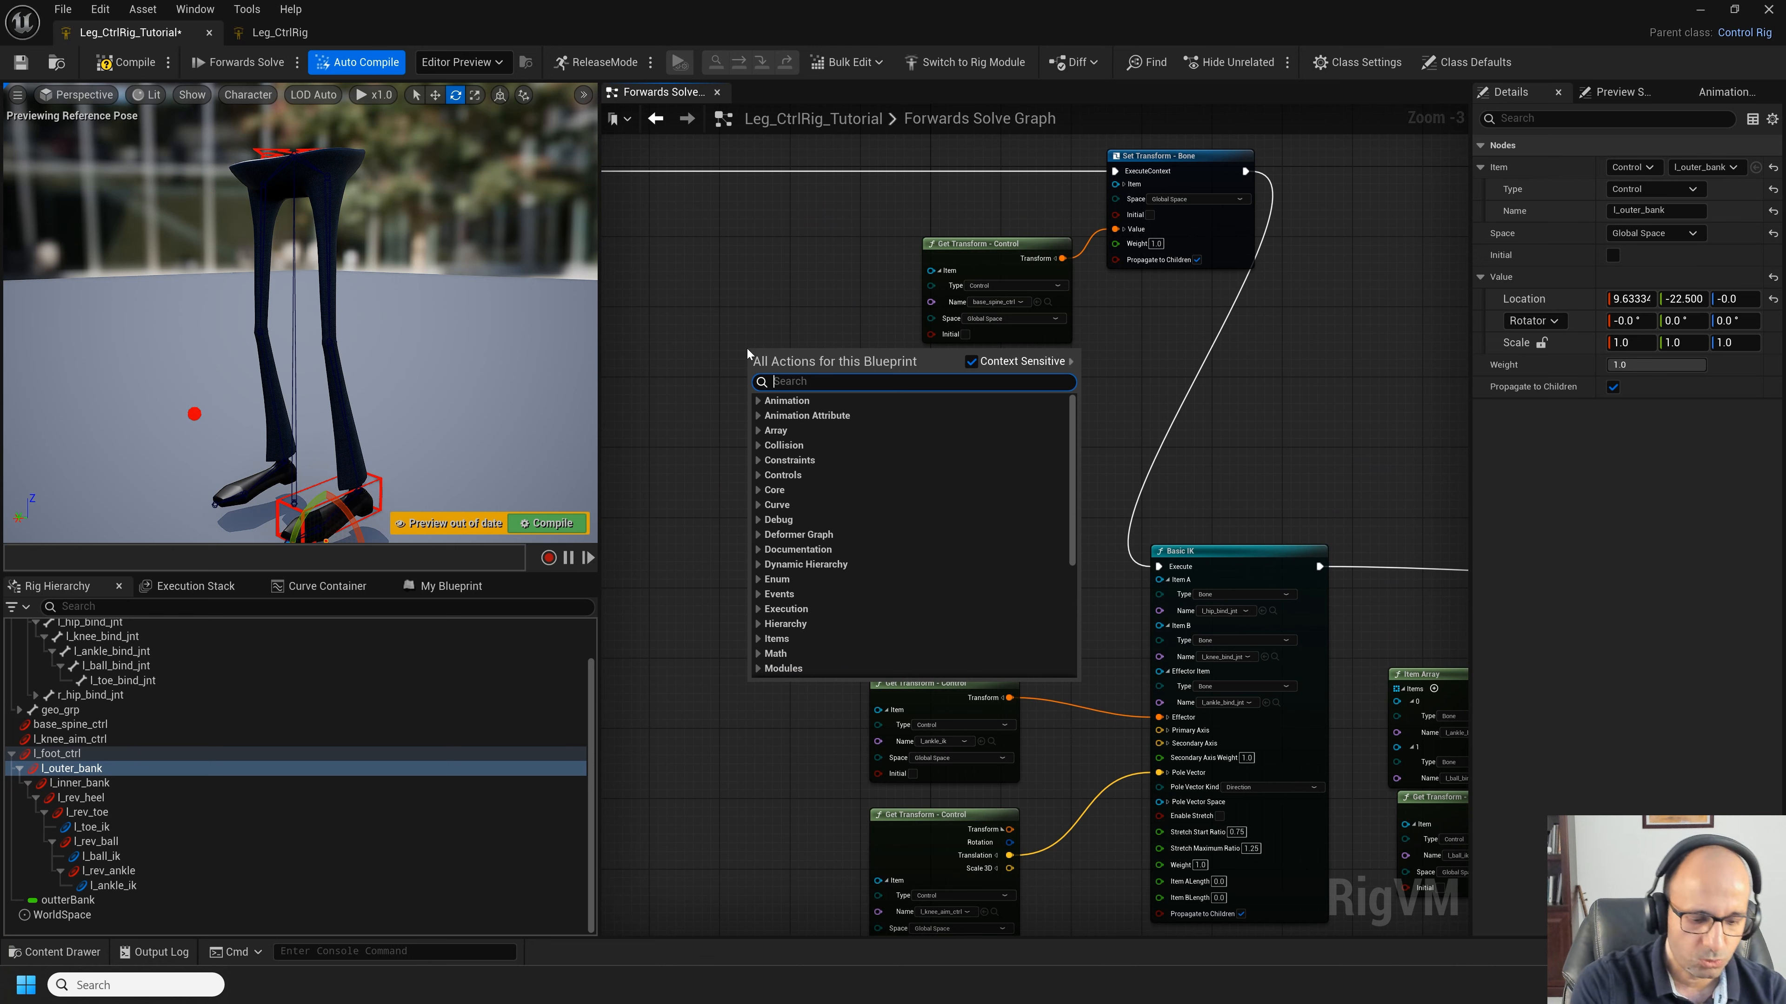
pyautogui.write('seq')
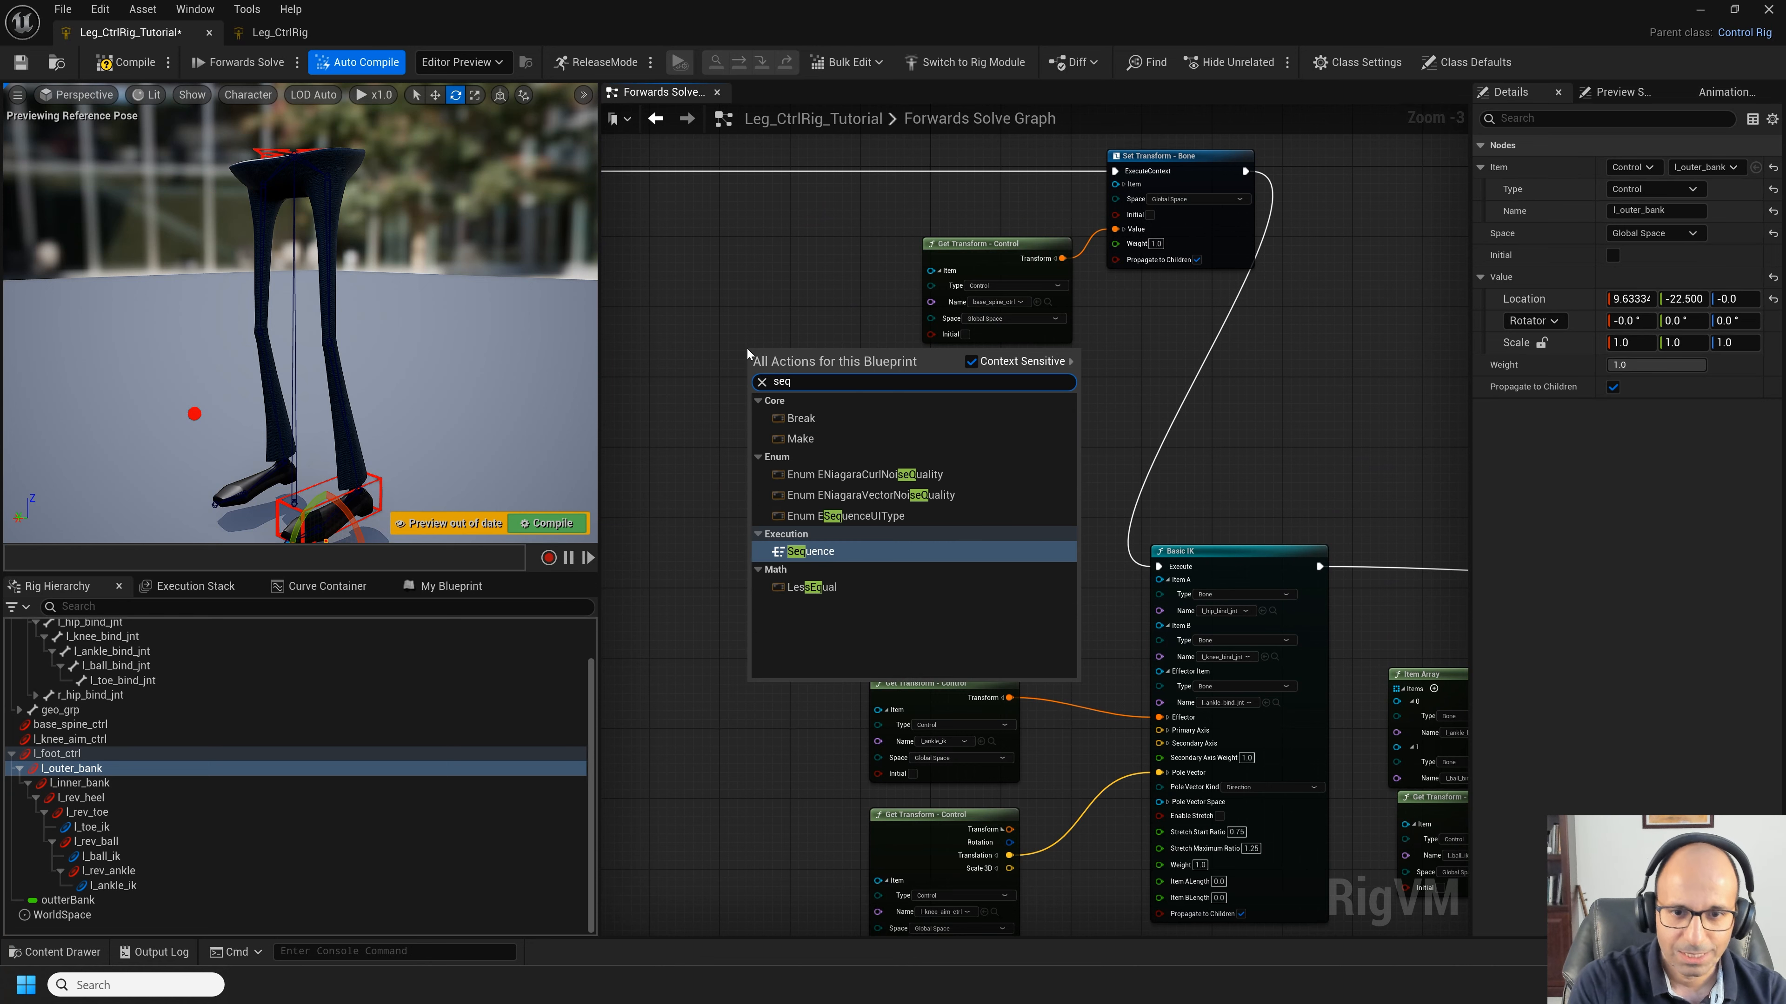
pyautogui.click(842, 556)
pyautogui.moveTo(802, 463); pyautogui.dragTo(997, 694, button='right')
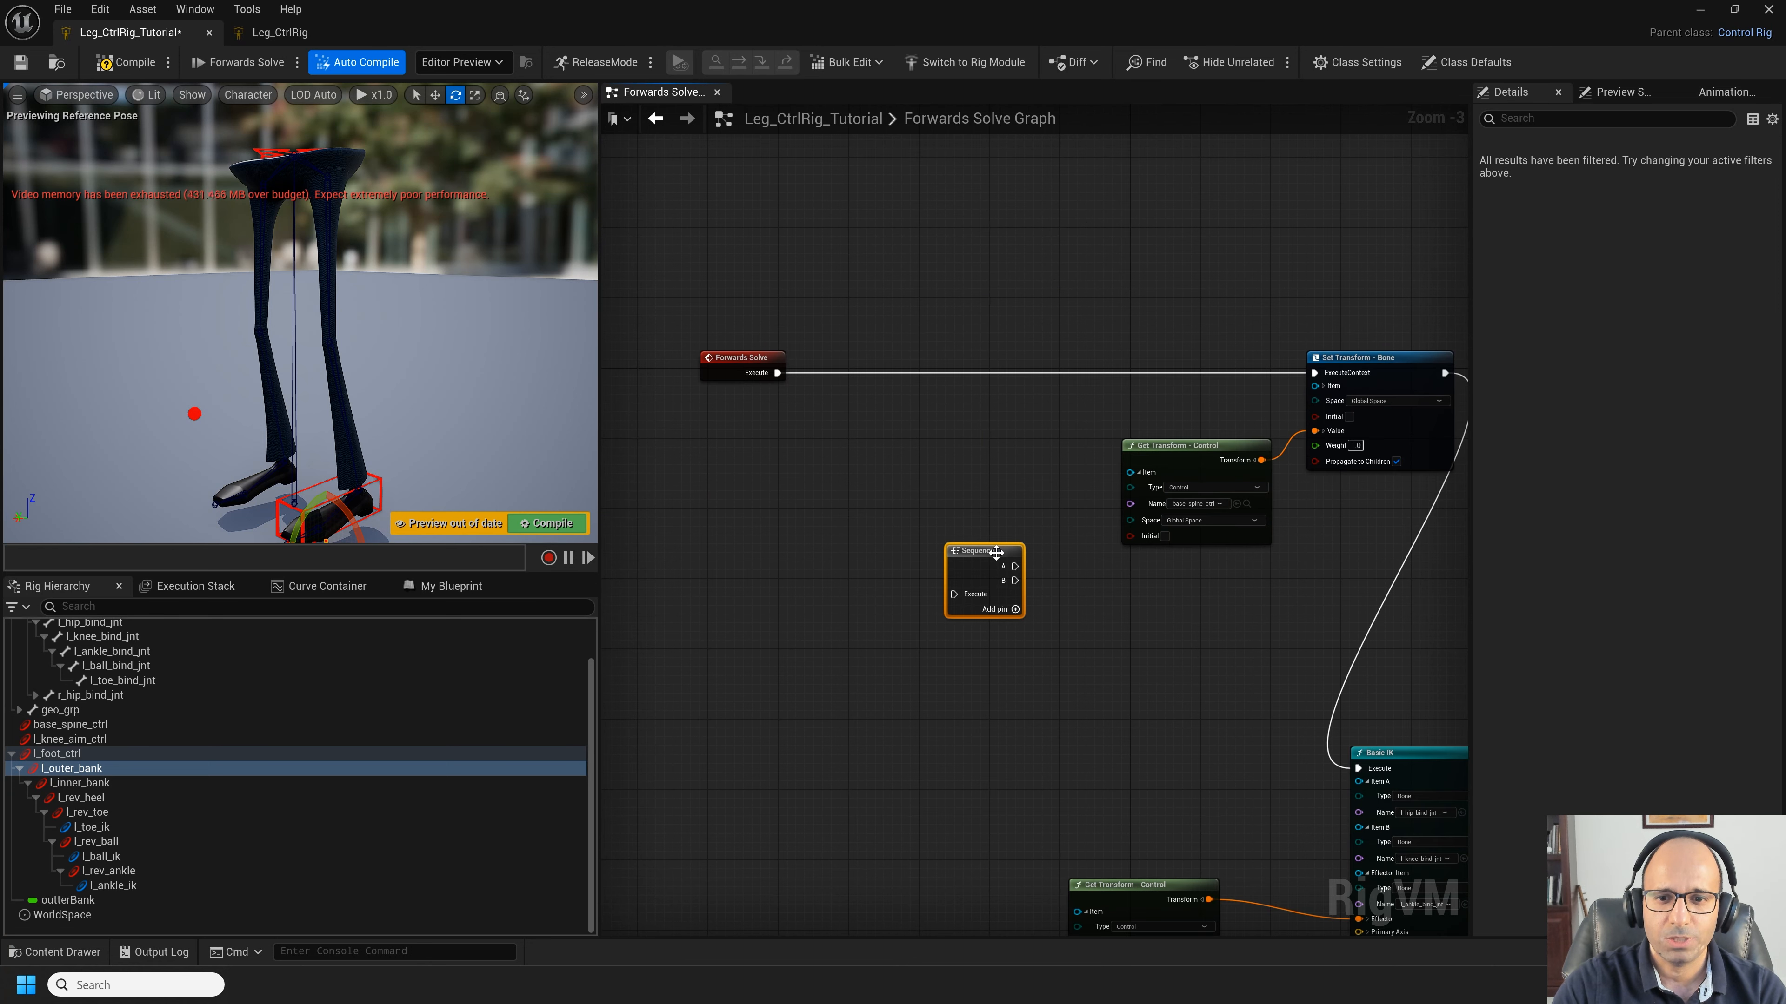
# Step: Wire the Sequence's A output to the spine's Set Transform - Bone node and its B output to Basic IK
pyautogui.moveTo(996, 552); pyautogui.dragTo(1316, 376)
pyautogui.moveTo(1088, 666); pyautogui.dragTo(898, 491, button='right')
pyautogui.moveTo(774, 187); pyautogui.dragTo(1160, 502)
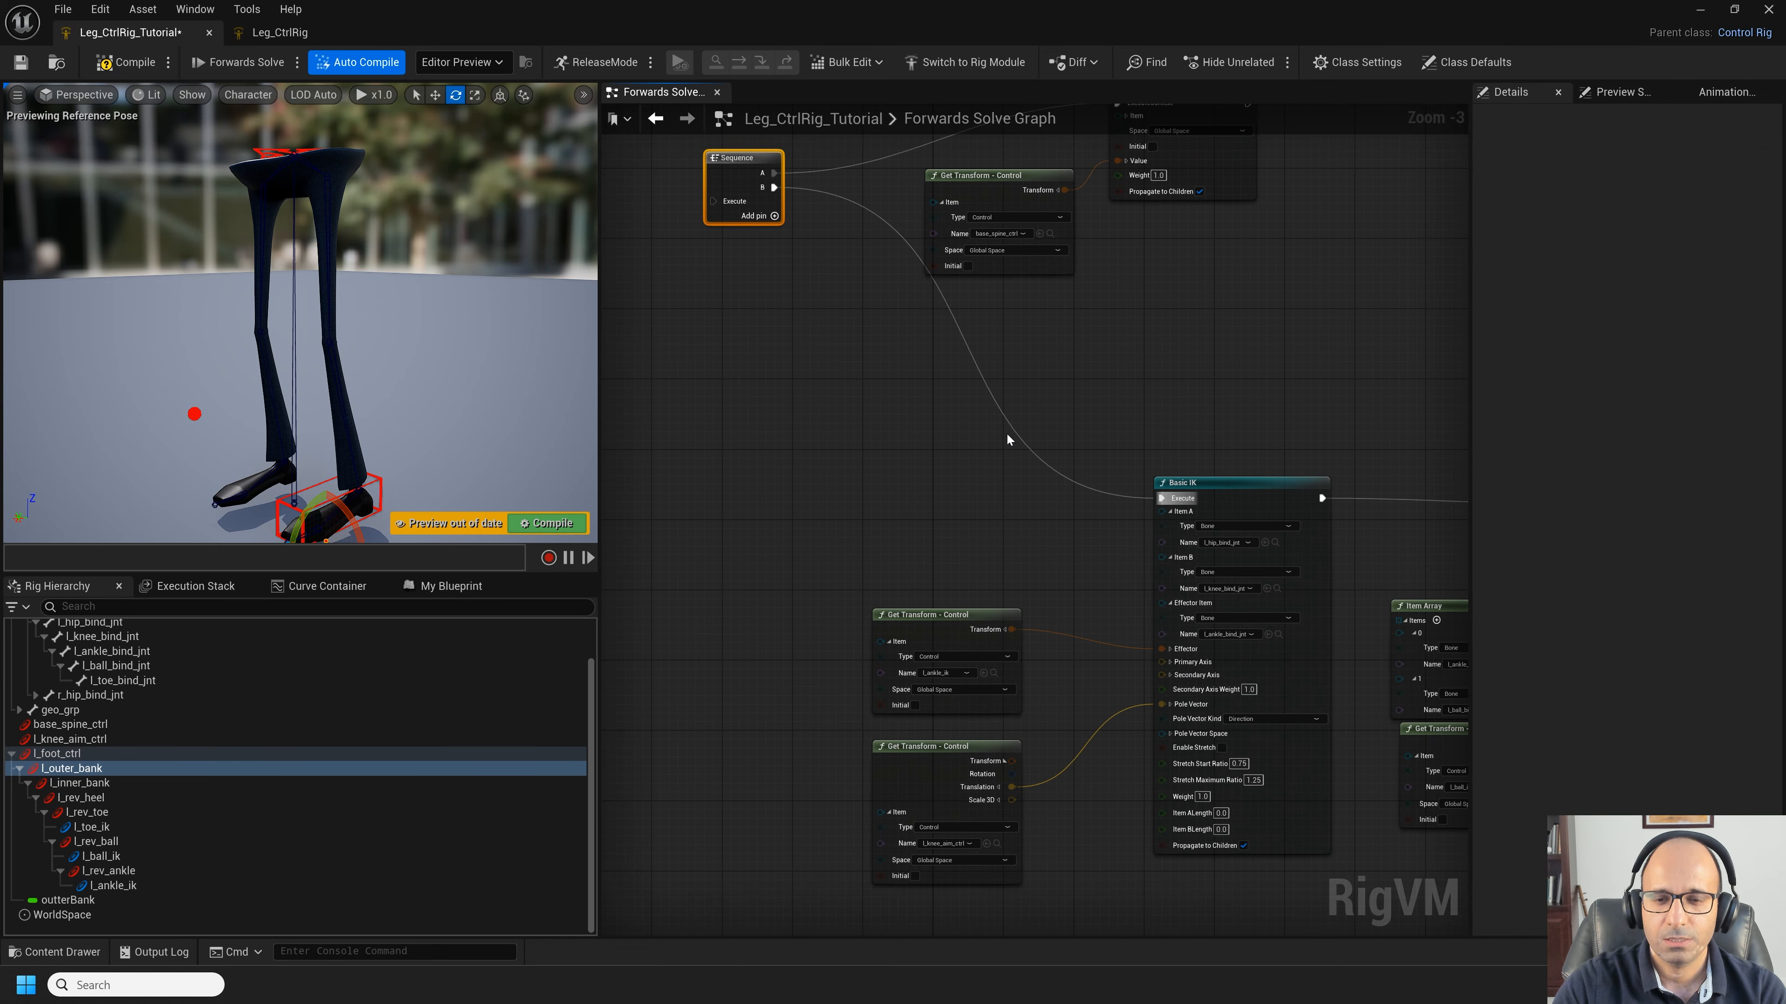
# Step: Move the Sequence node below the Basic IK input nodes and bring the Forwards Solve event down to it
pyautogui.scroll(-1, 890, 417)
pyautogui.moveTo(870, 246); pyautogui.dragTo(844, 844)
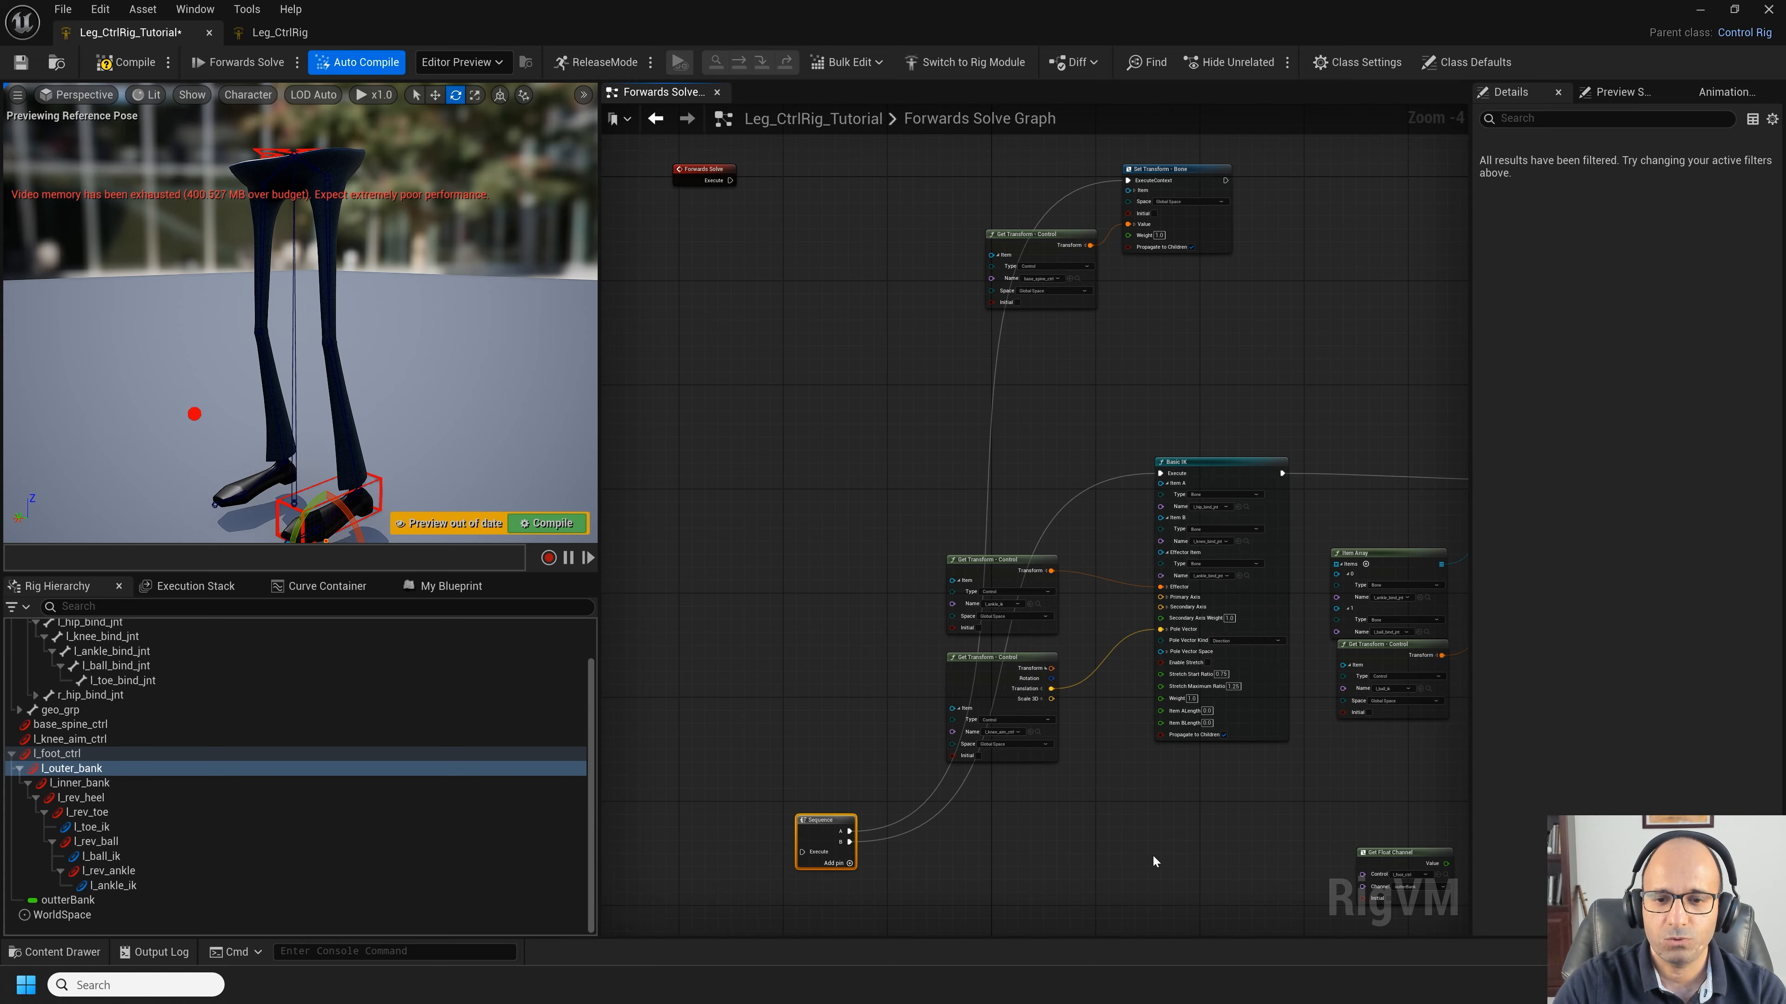
pyautogui.moveTo(1152, 854); pyautogui.dragTo(1070, 888, button='right')
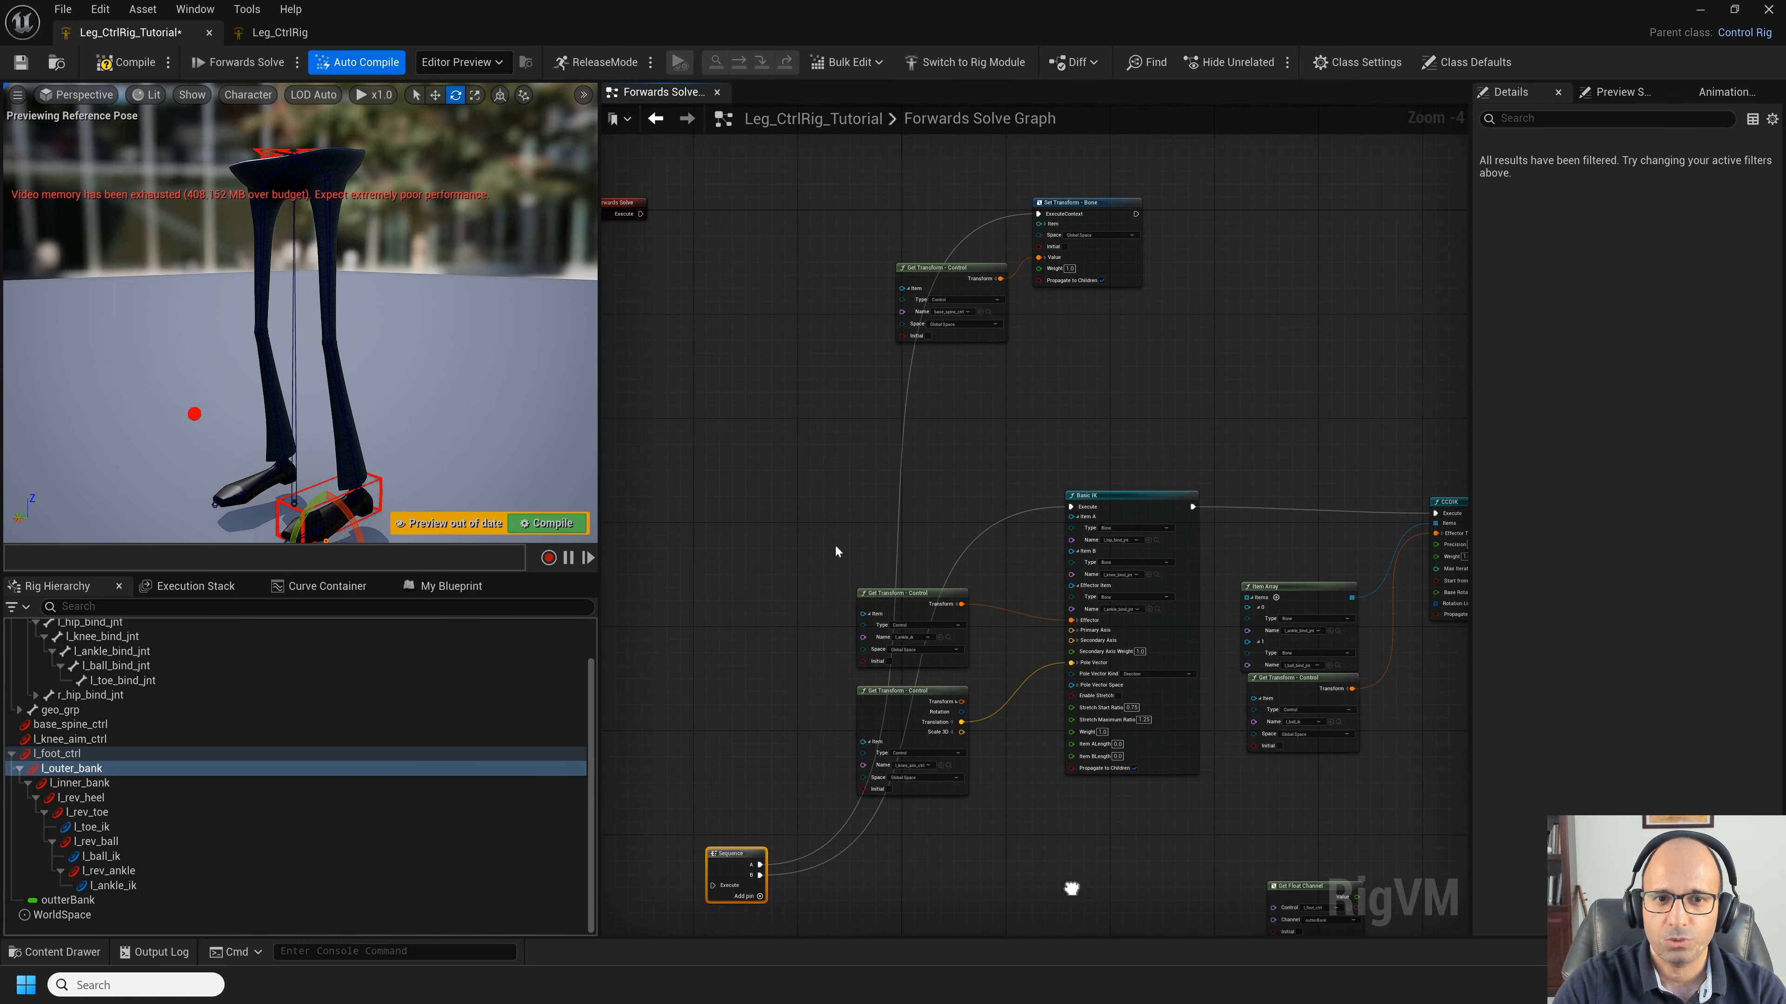
pyautogui.moveTo(642, 203); pyautogui.dragTo(858, 910)
# Step: Enclose the base_spine_ctrl Get Transform node and its Set Transform - Bone node in a comment box
pyautogui.scroll(2, 817, 878)
pyautogui.scroll(2, 816, 866)
pyautogui.moveTo(1020, 638); pyautogui.dragTo(626, 707, button='right')
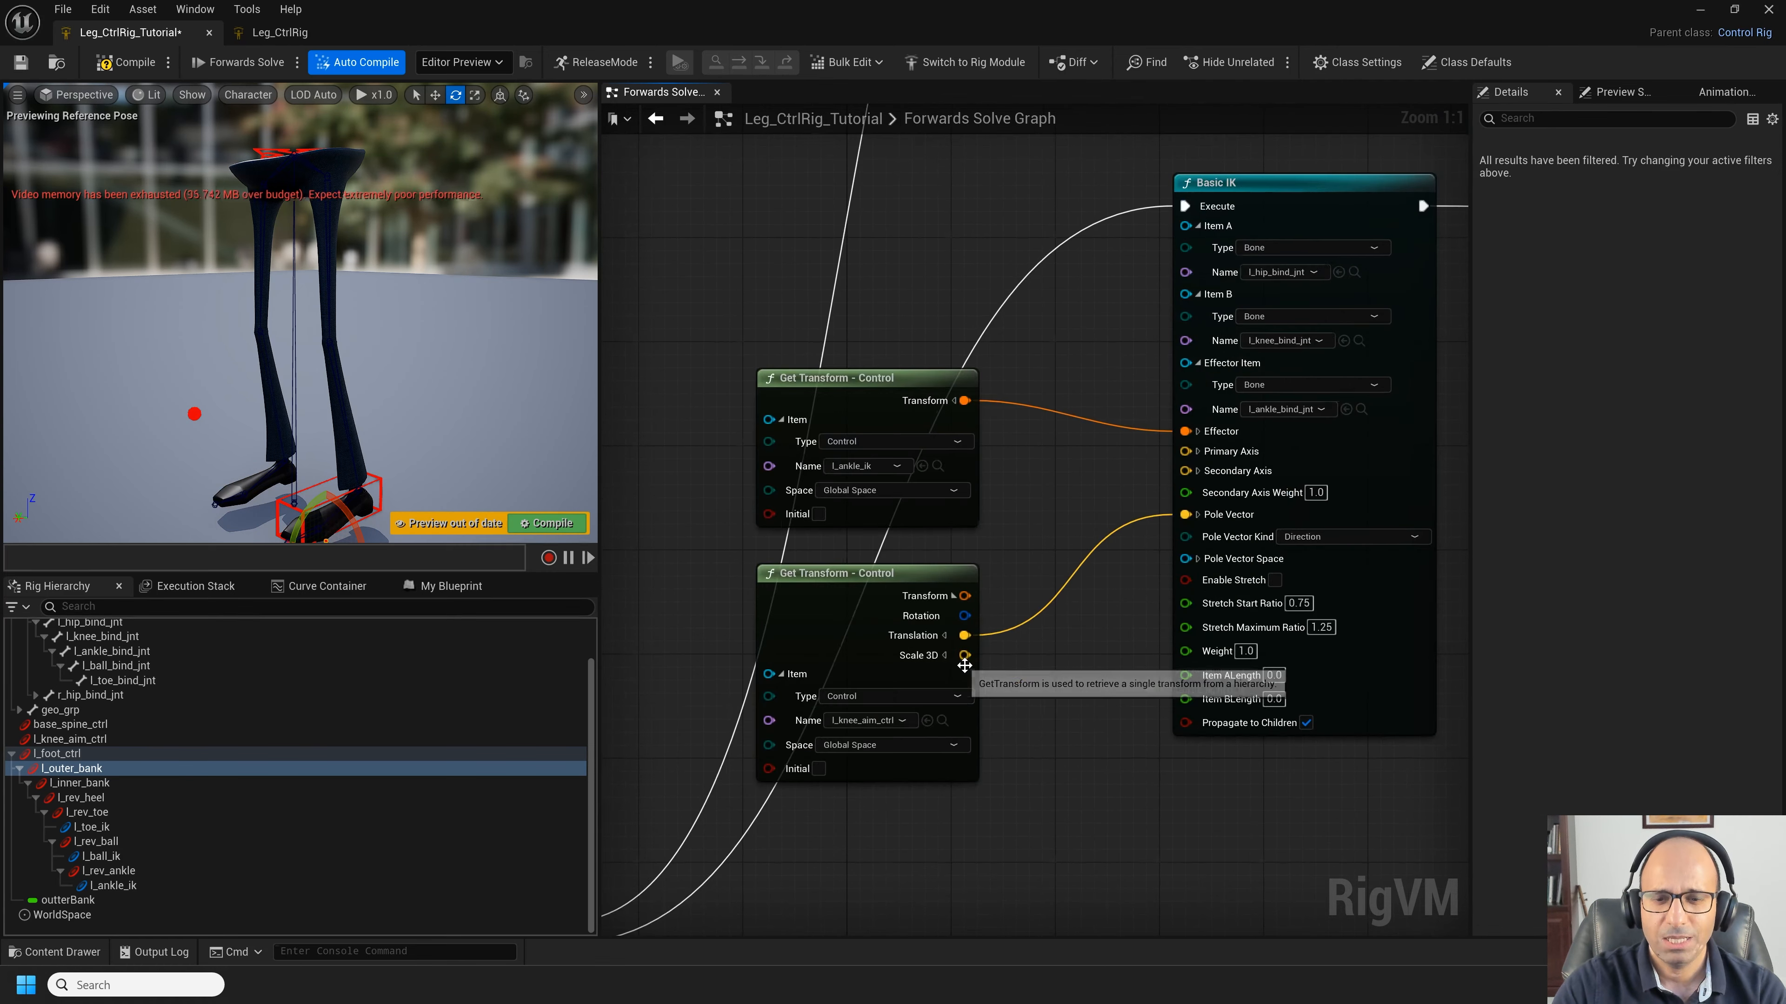
pyautogui.scroll(-2, 963, 661)
pyautogui.moveTo(1195, 140); pyautogui.dragTo(1142, 620, button='right')
pyautogui.scroll(1, 959, 410)
pyautogui.moveTo(1277, 641); pyautogui.dragTo(1277, 641)
pyautogui.write('c')
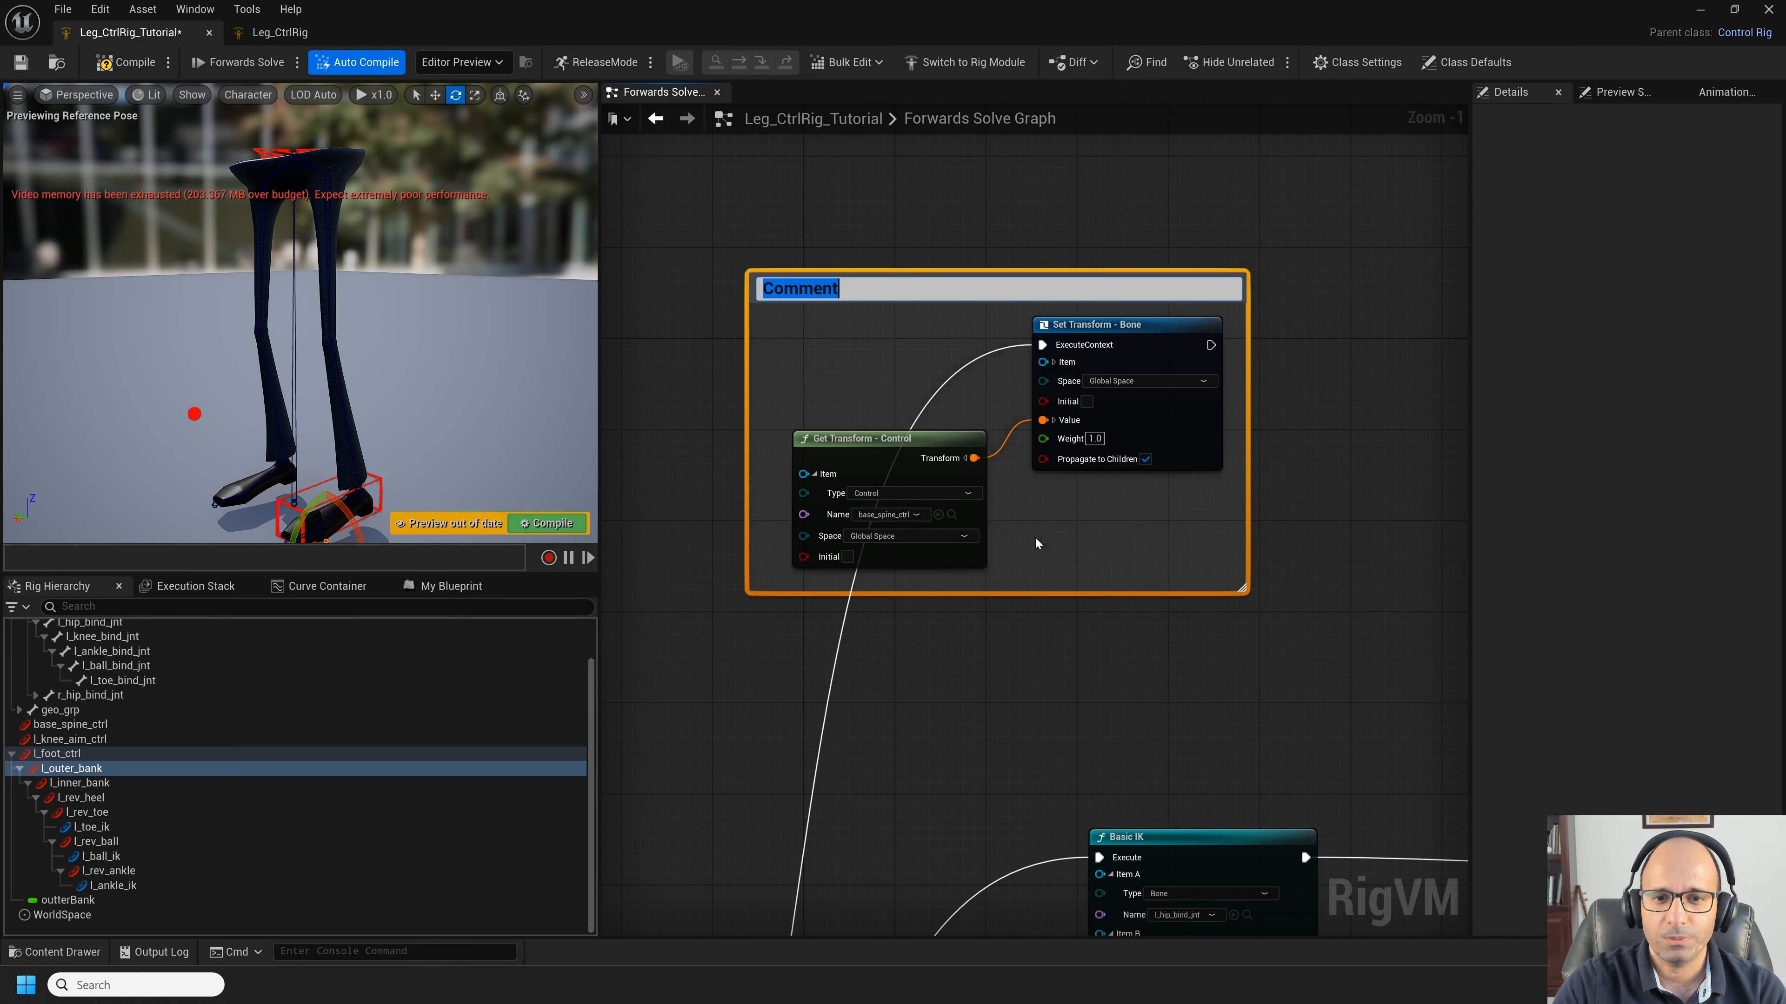
# Step: Title the comment box "spine" and add a reroute point on the execution wire at the comment's left edge
pyautogui.write('spine')
pyautogui.press('Return')
pyautogui.scroll(-1, 904, 376)
pyautogui.doubleClick(925, 418)
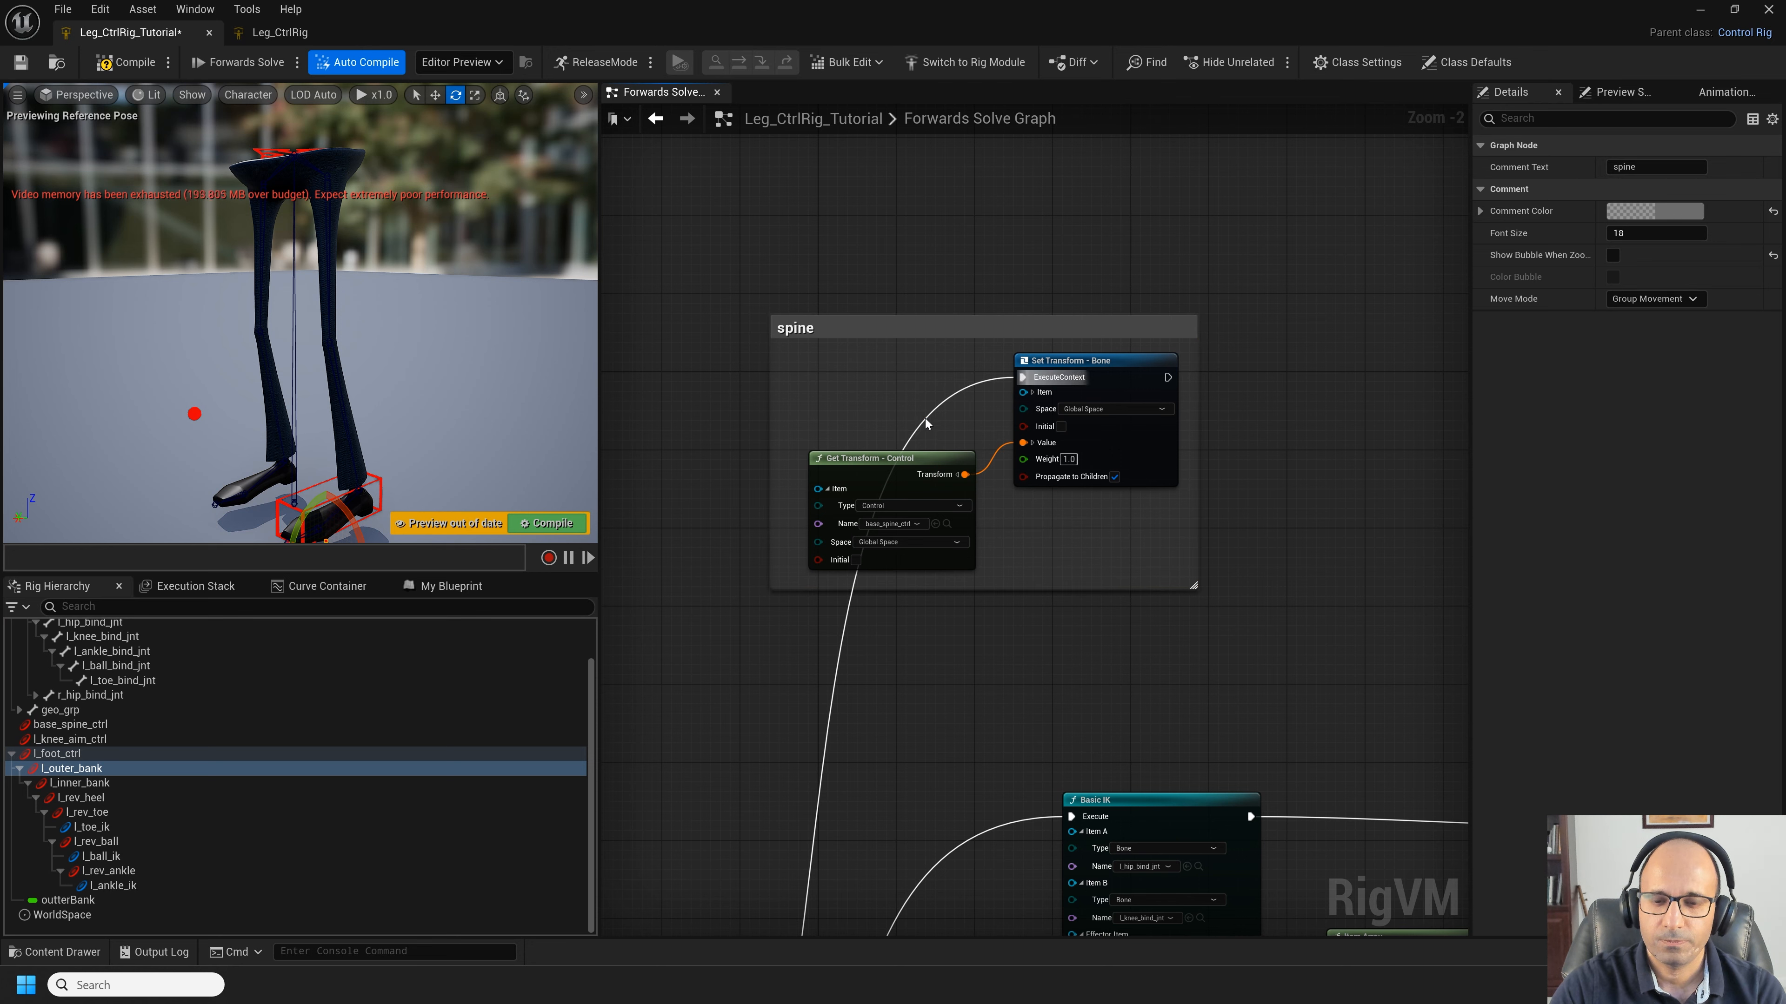
pyautogui.moveTo(925, 418); pyautogui.dragTo(790, 379)
pyautogui.scroll(-1, 1009, 411)
# Step: Straighten the execution connections between the Basic IK and CCDIK nodes and tidy the Get Transform nodes beneath their item arrays
pyautogui.moveTo(1009, 410); pyautogui.dragTo(885, 21, button='right')
pyautogui.scroll(-1, 1091, 280)
pyautogui.moveTo(1091, 281); pyautogui.dragTo(745, 352, button='right')
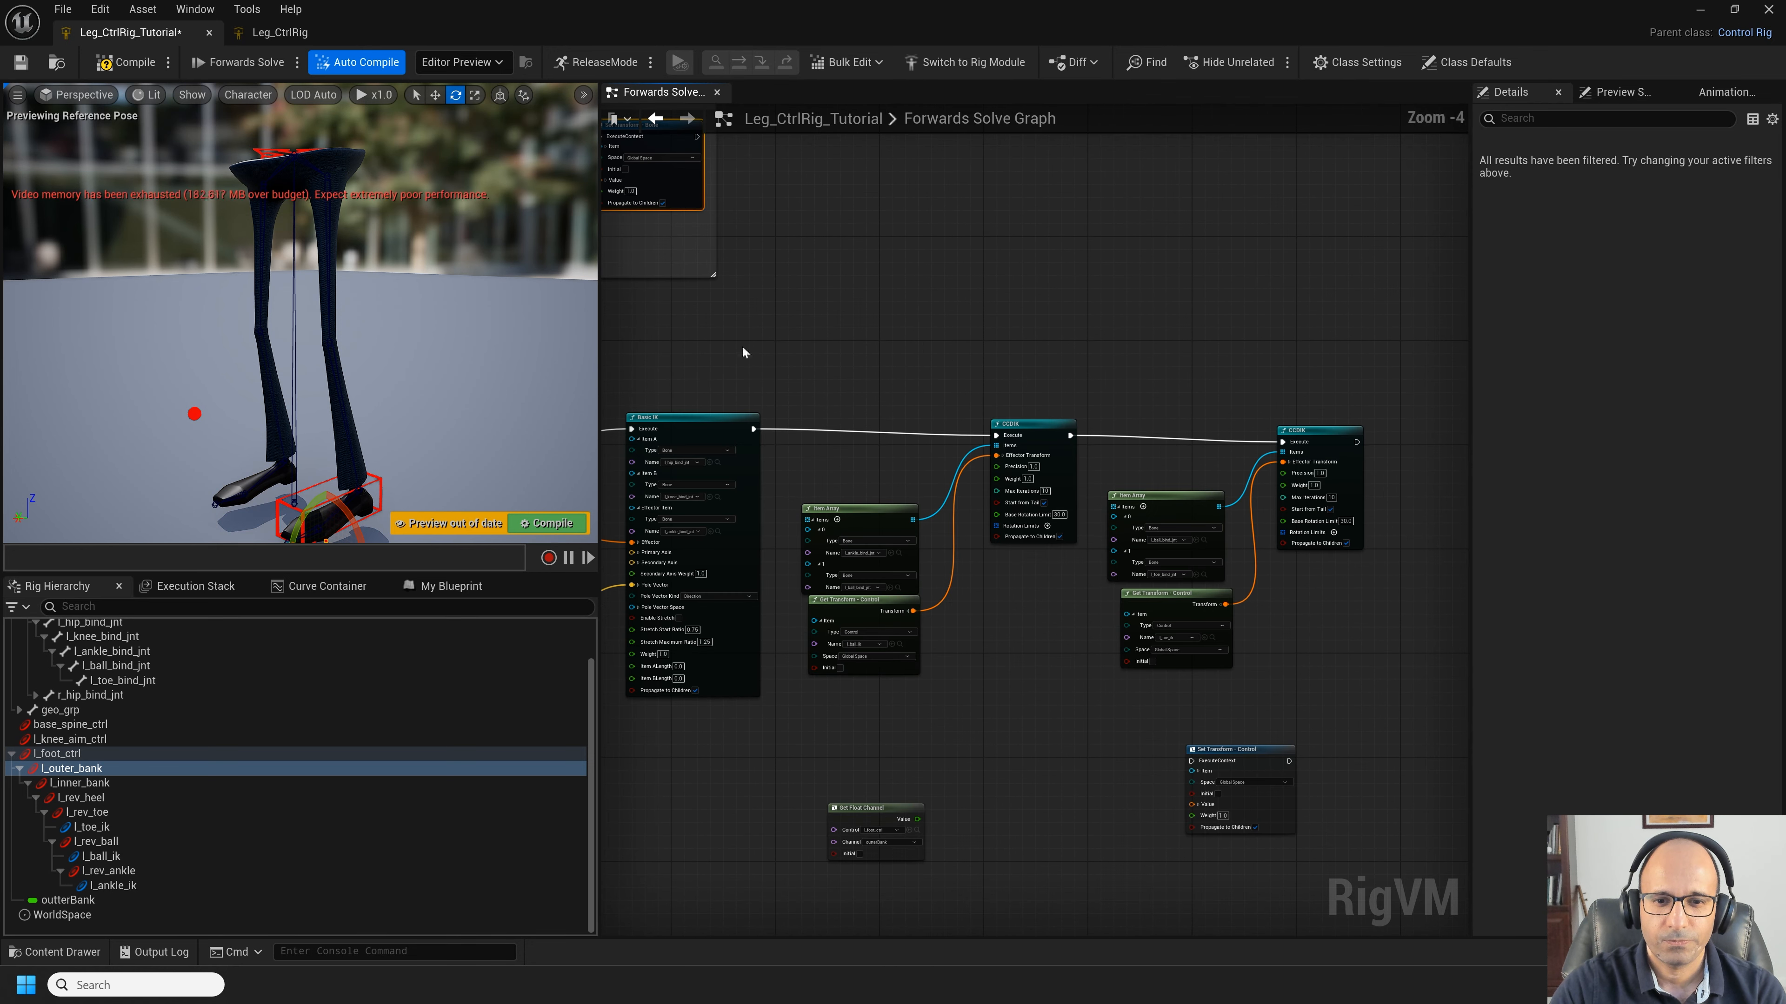
pyautogui.moveTo(745, 351); pyautogui.dragTo(1308, 454)
pyautogui.press('q')
pyautogui.moveTo(1130, 592); pyautogui.dragTo(1212, 615, button='right')
pyautogui.moveTo(1211, 612); pyautogui.dragTo(1201, 616)
pyautogui.moveTo(986, 622); pyautogui.dragTo(979, 634)
# Step: Reposition the Sequence node and add a reroute point on the wire into Basic IK, straightened with that node
pyautogui.moveTo(669, 402); pyautogui.dragTo(972, 363, button='right')
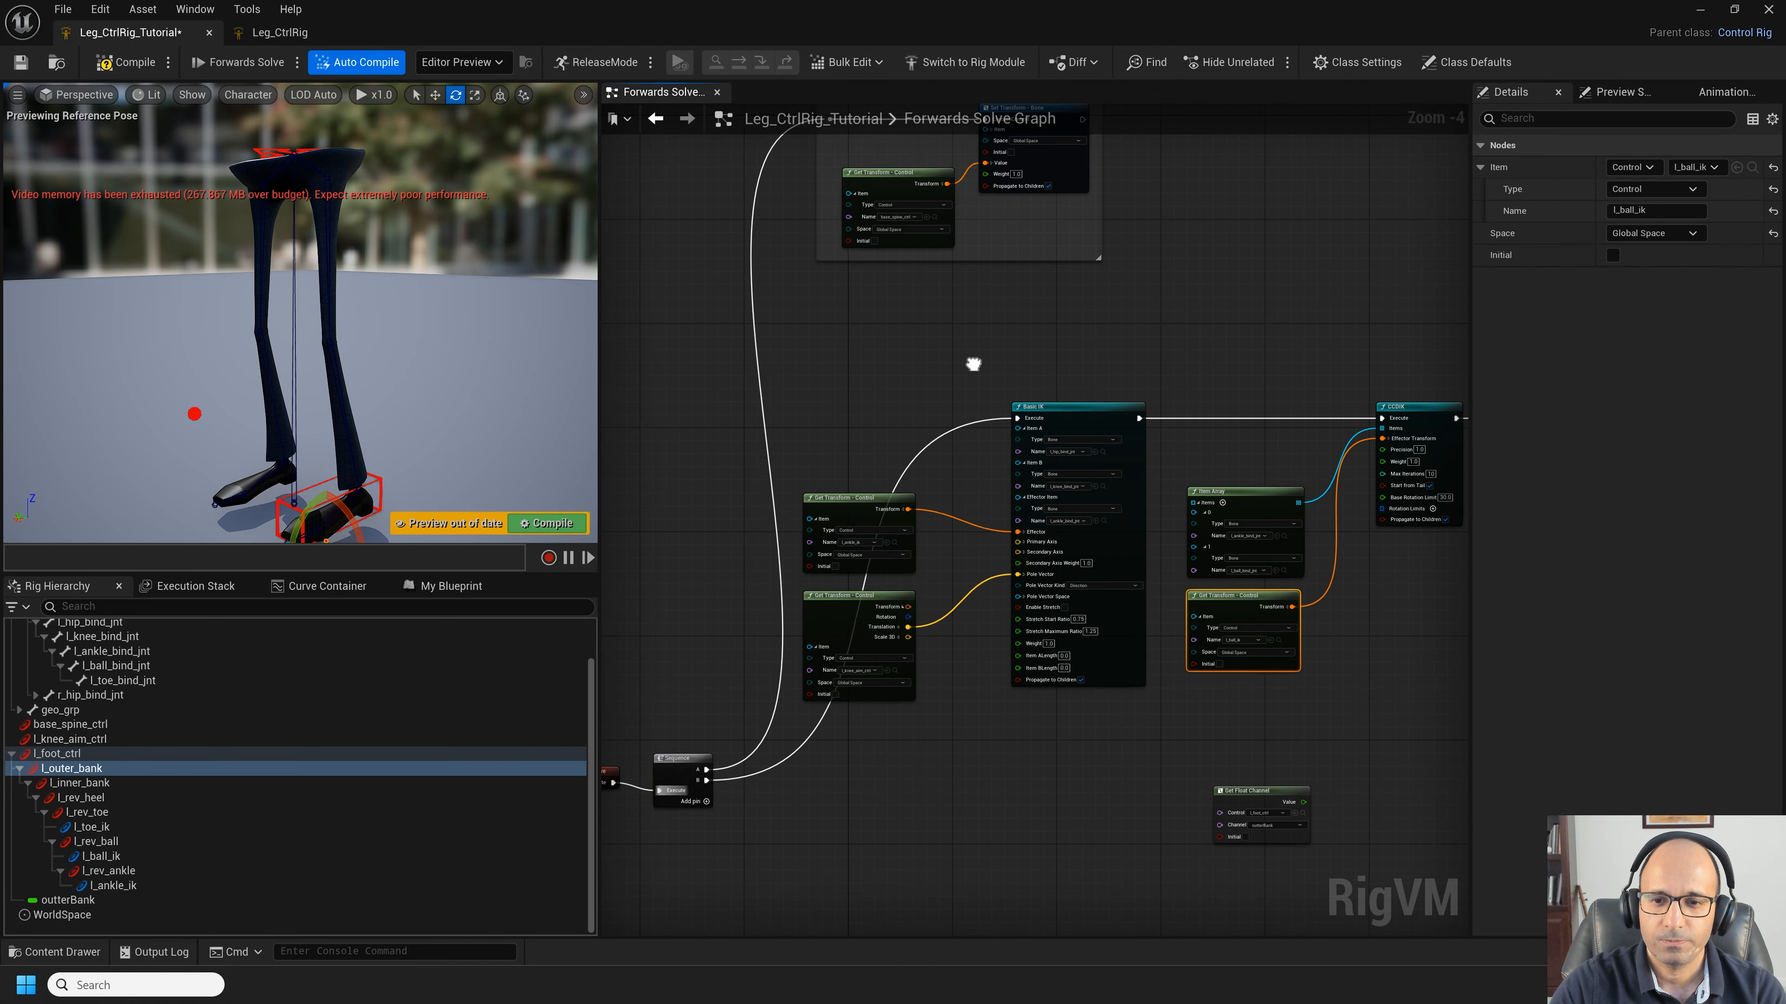
pyautogui.moveTo(679, 758); pyautogui.dragTo(629, 668)
pyautogui.doubleClick(902, 467)
pyautogui.moveTo(904, 467); pyautogui.dragTo(823, 426)
pyautogui.moveTo(922, 479); pyautogui.dragTo(811, 442, button='right')
pyautogui.press('q')
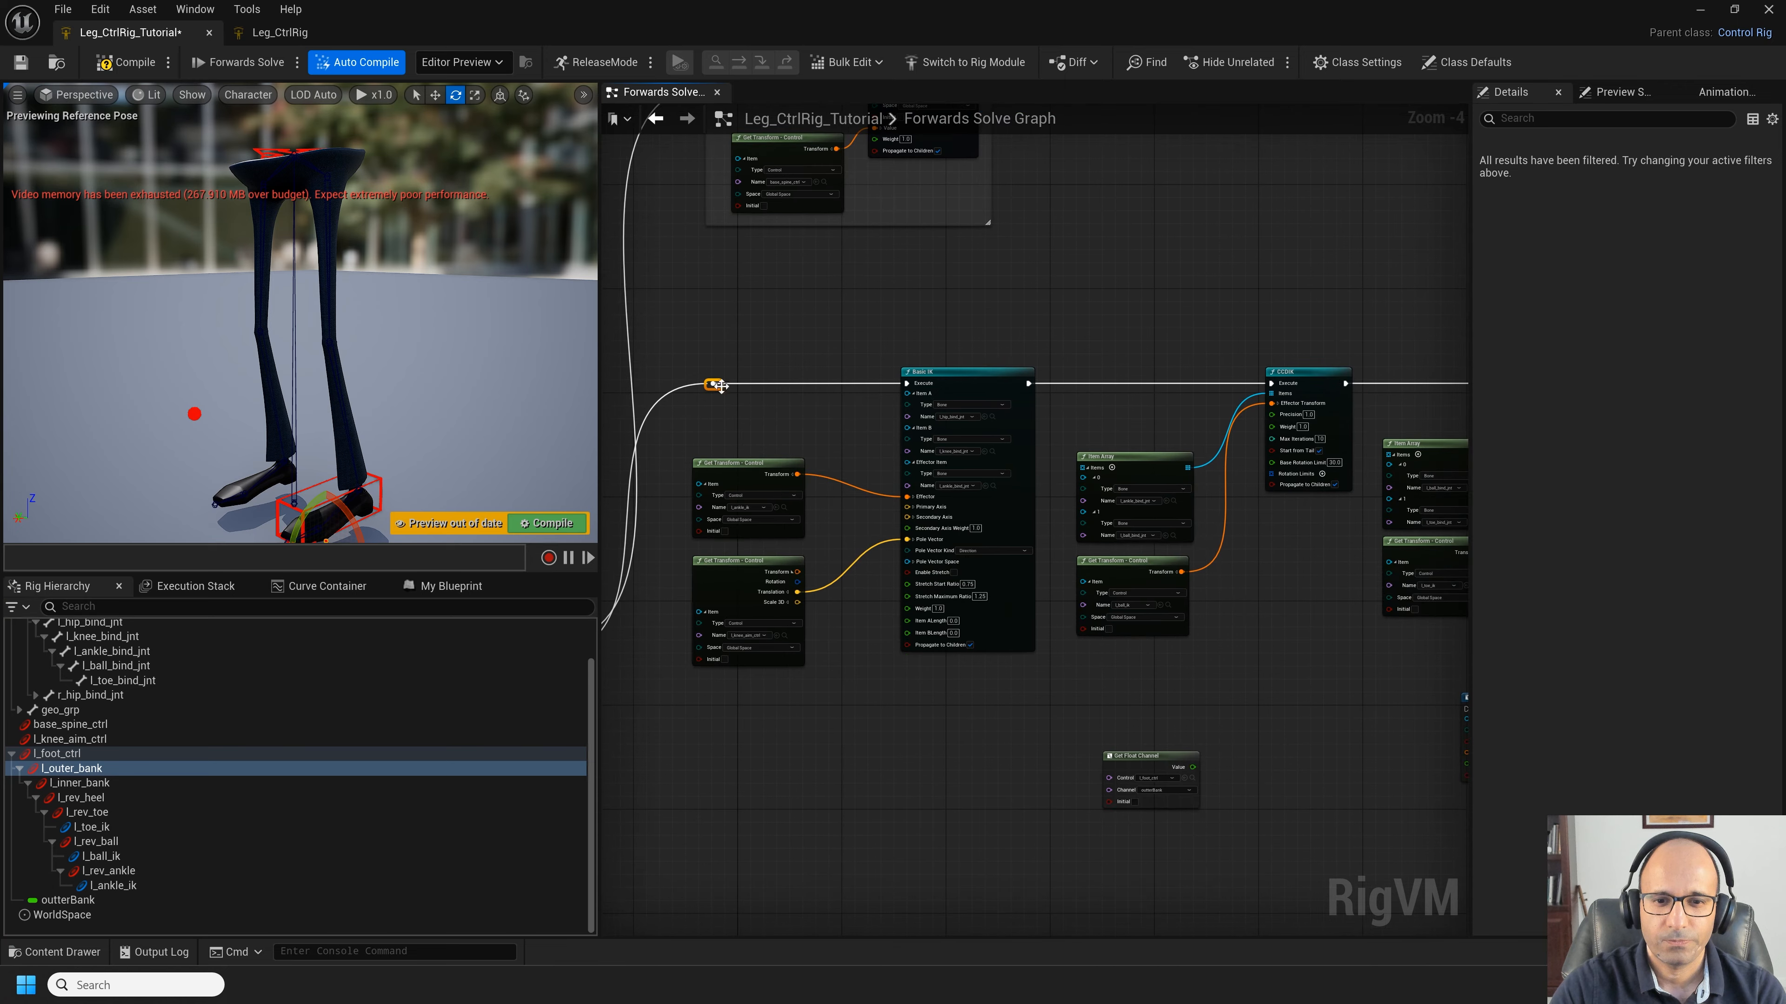
# Step: Group the Basic IK and CCDIK chain with its input nodes in a comment titled "IK"
pyautogui.scroll(-1, 811, 442)
pyautogui.moveTo(710, 369); pyautogui.dragTo(909, 777)
pyautogui.write('cIK')
pyautogui.press('Return')
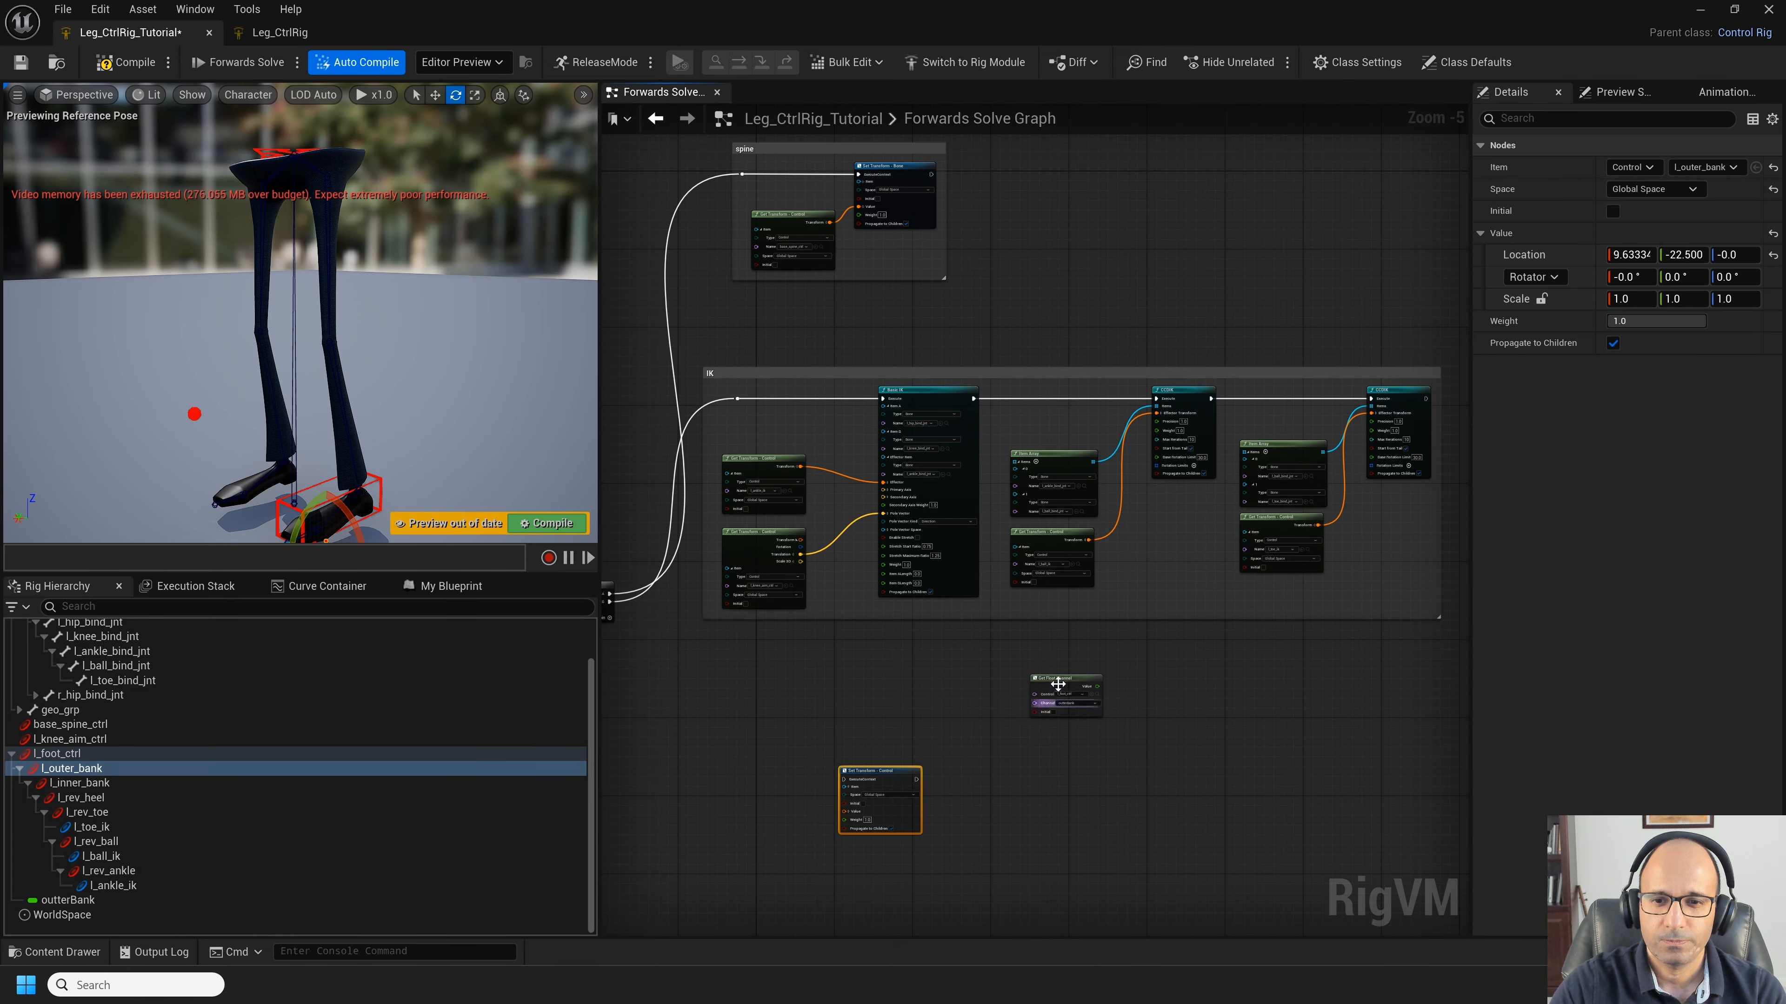
# Step: Move the Get Float Channel node to the left of Set Transform - Control and select the l_outer_bank control
pyautogui.moveTo(1056, 681); pyautogui.dragTo(752, 807)
pyautogui.moveTo(834, 719); pyautogui.dragTo(1136, 464, button='right')
pyautogui.scroll(4, 990, 543)
pyautogui.click(86, 771)
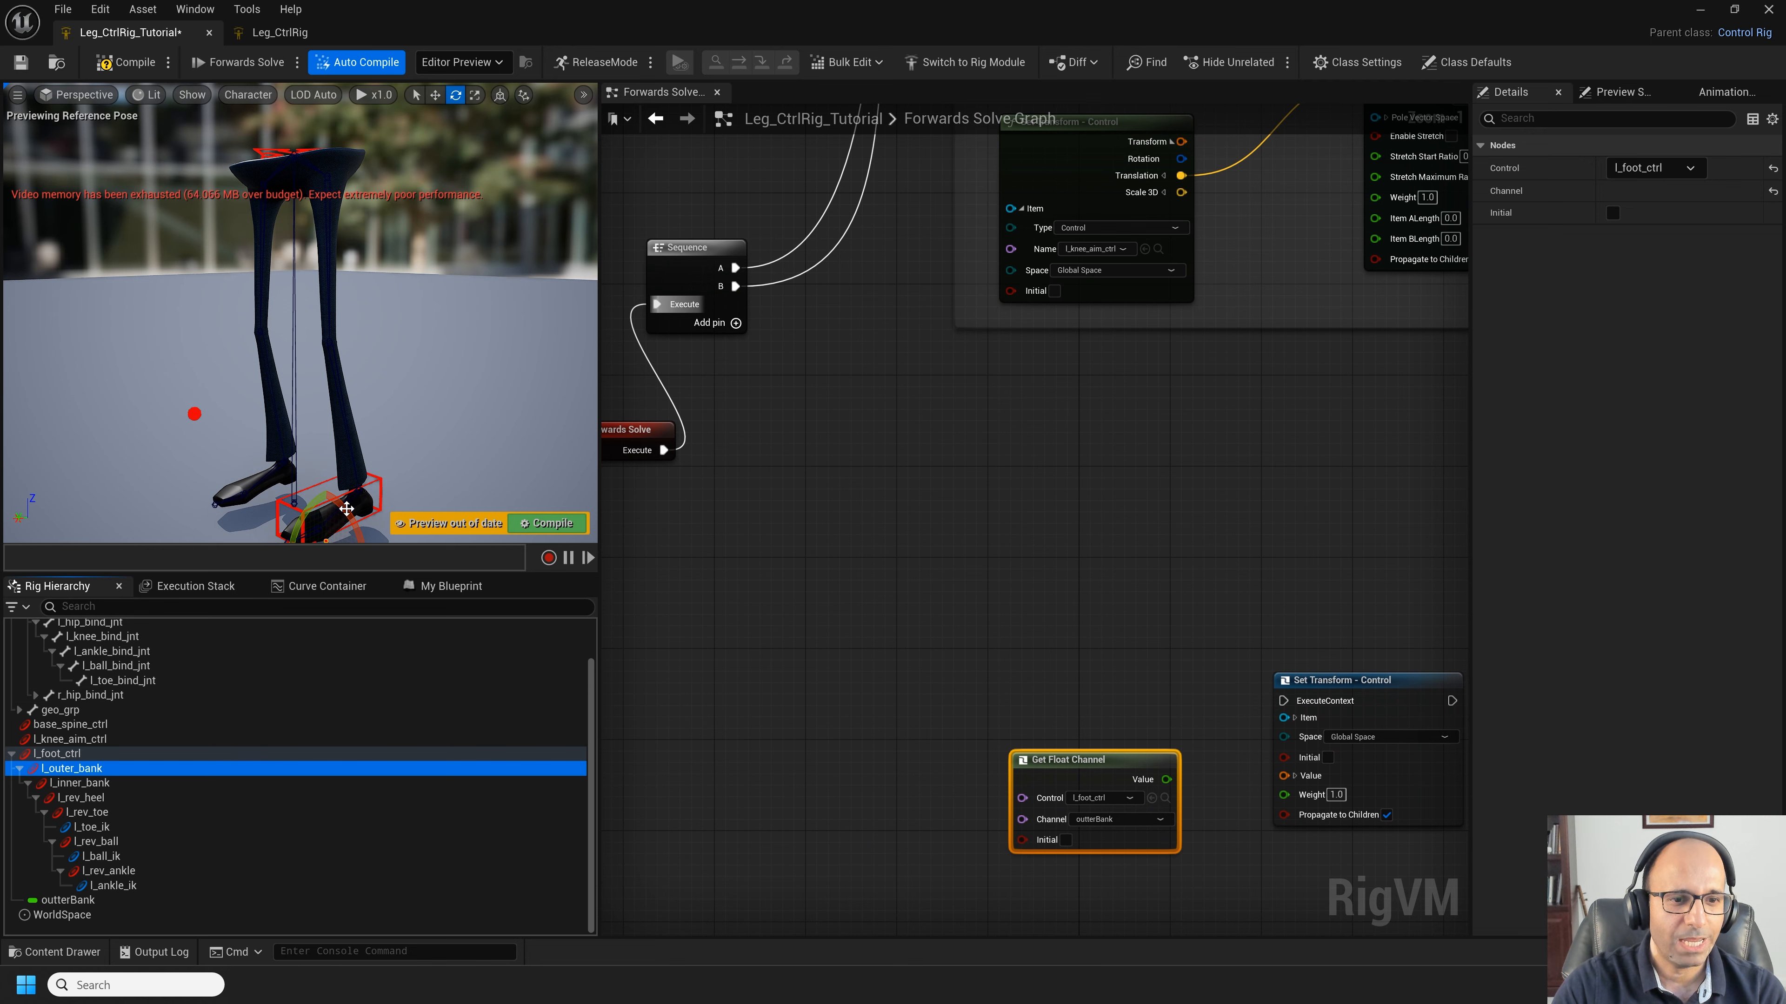
pyautogui.moveTo(346, 508); pyautogui.dragTo(353, 516)
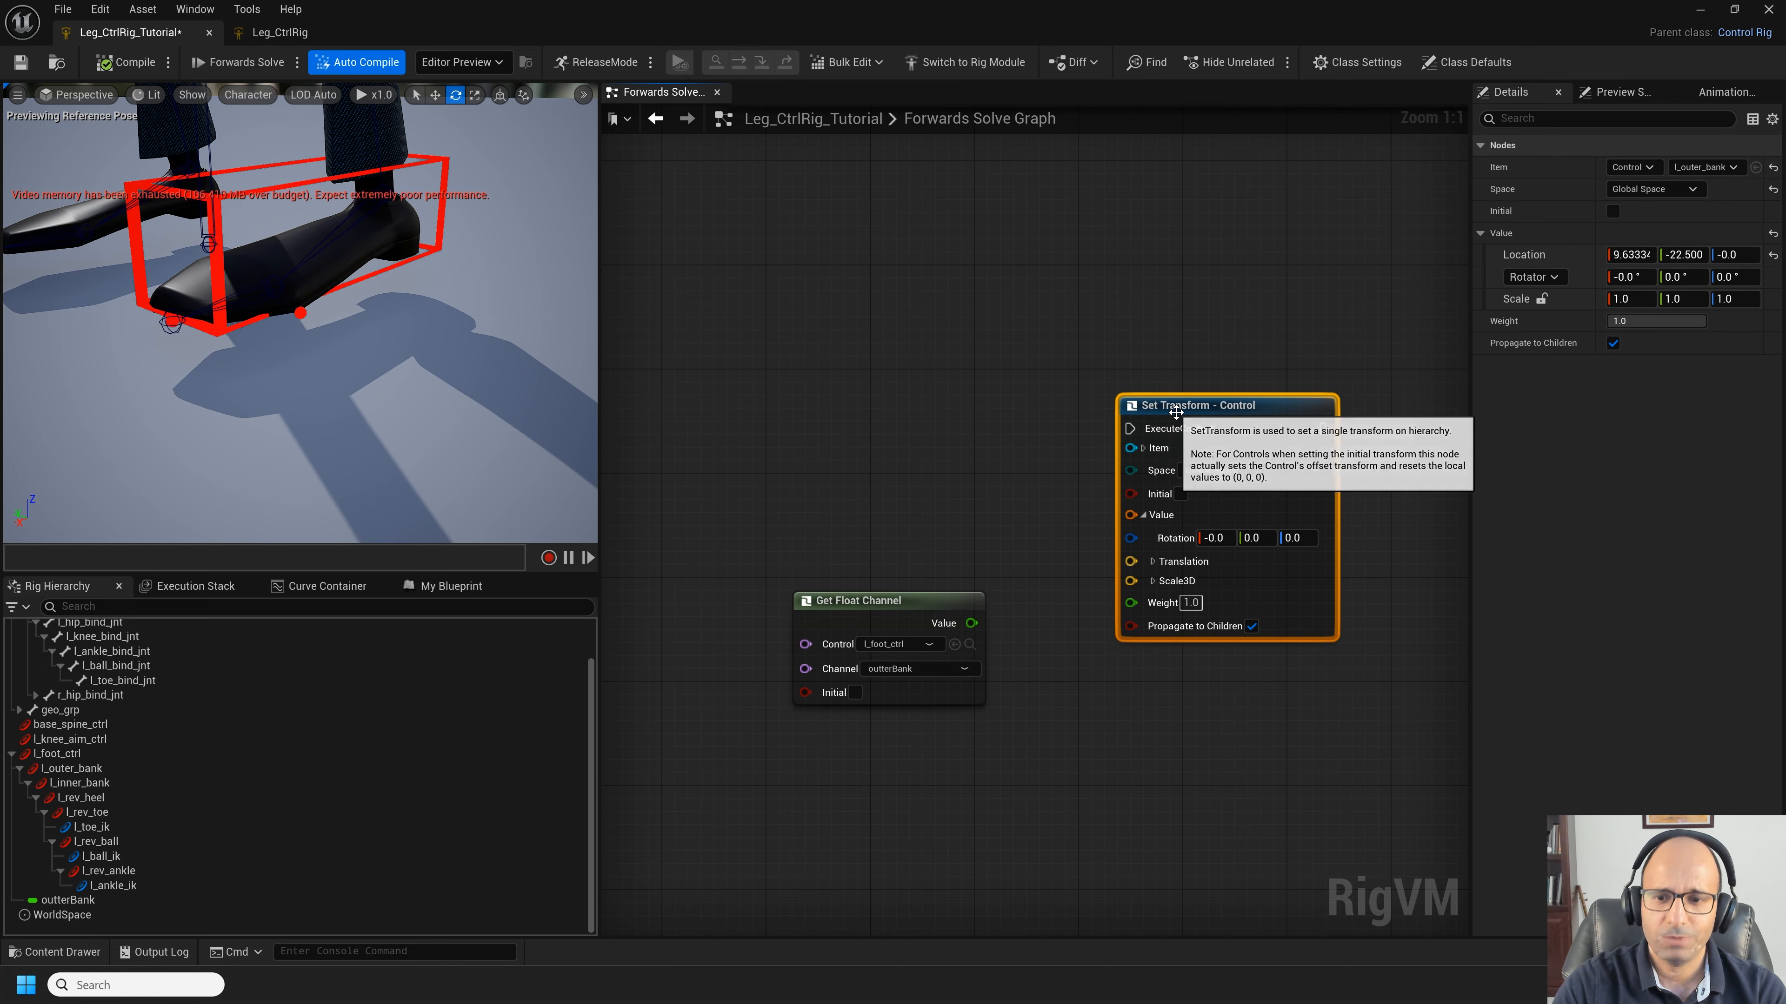
# Step: Replace the Set Transform - Control node with a Set Rotation node for l_outer_bank, leaving space after Get Float Channel
pyautogui.press('Delete')
pyautogui.moveTo(70, 768); pyautogui.dragTo(1189, 605)
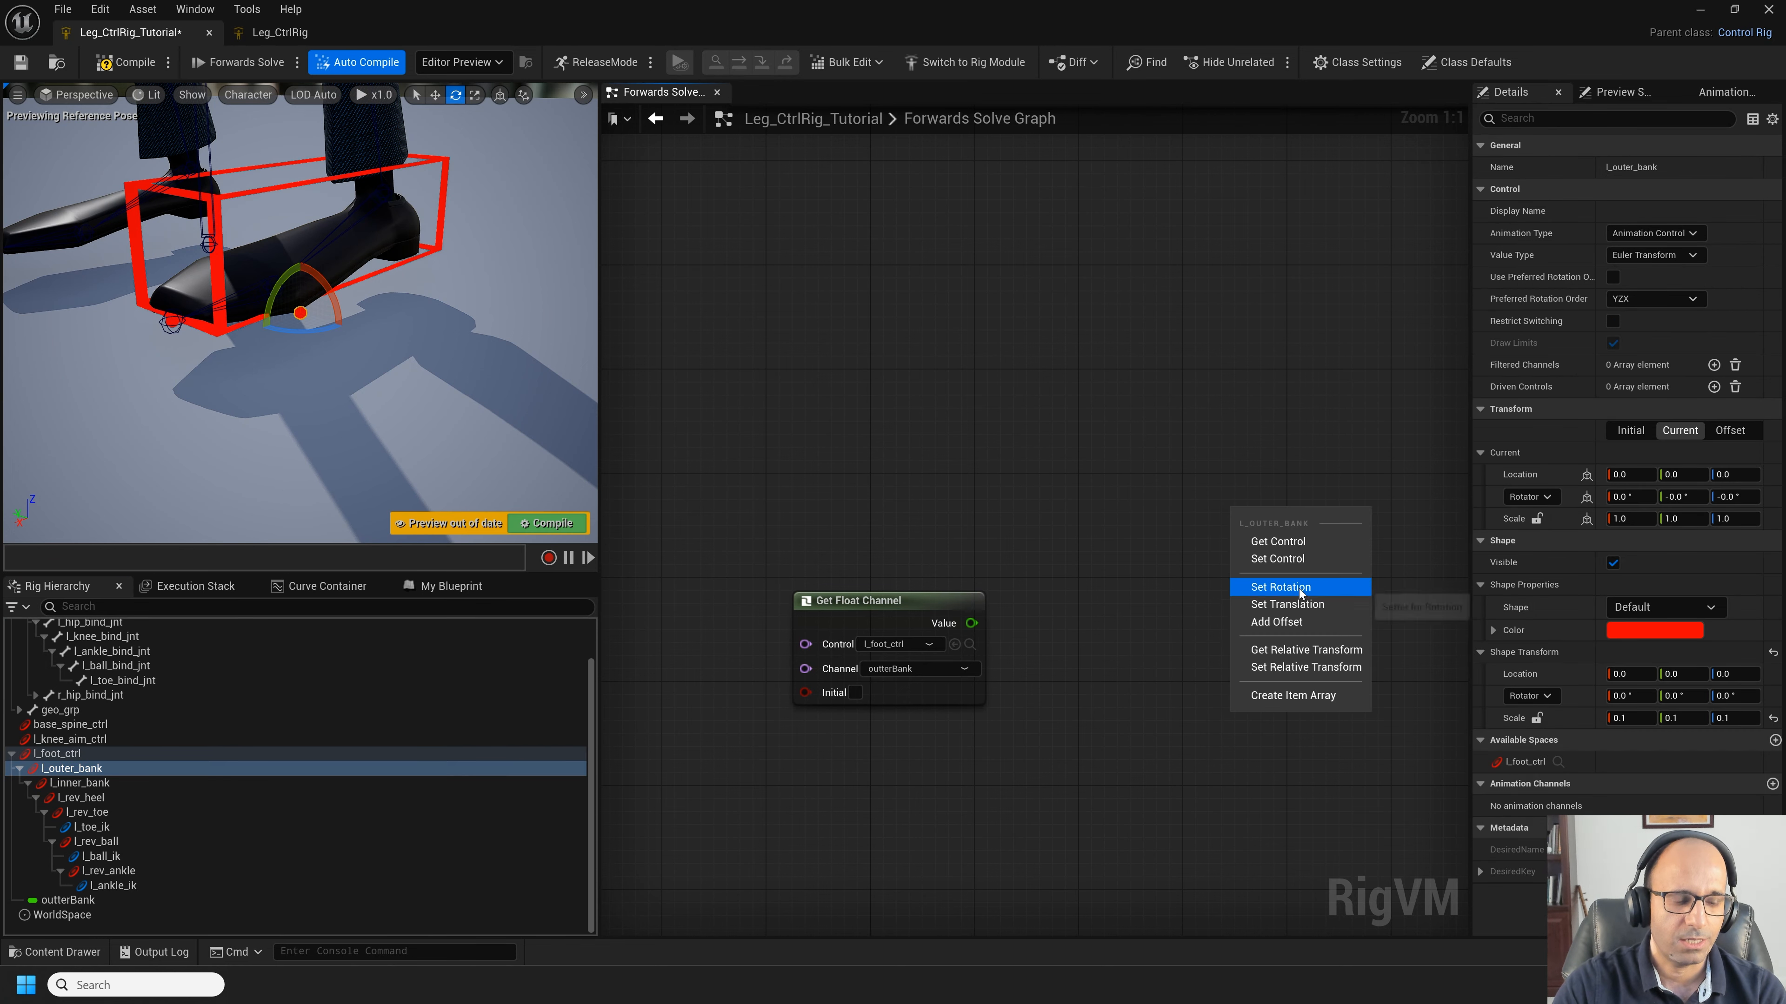
pyautogui.click(1299, 590)
pyautogui.click(801, 576)
pyautogui.moveTo(801, 577); pyautogui.dragTo(711, 576)
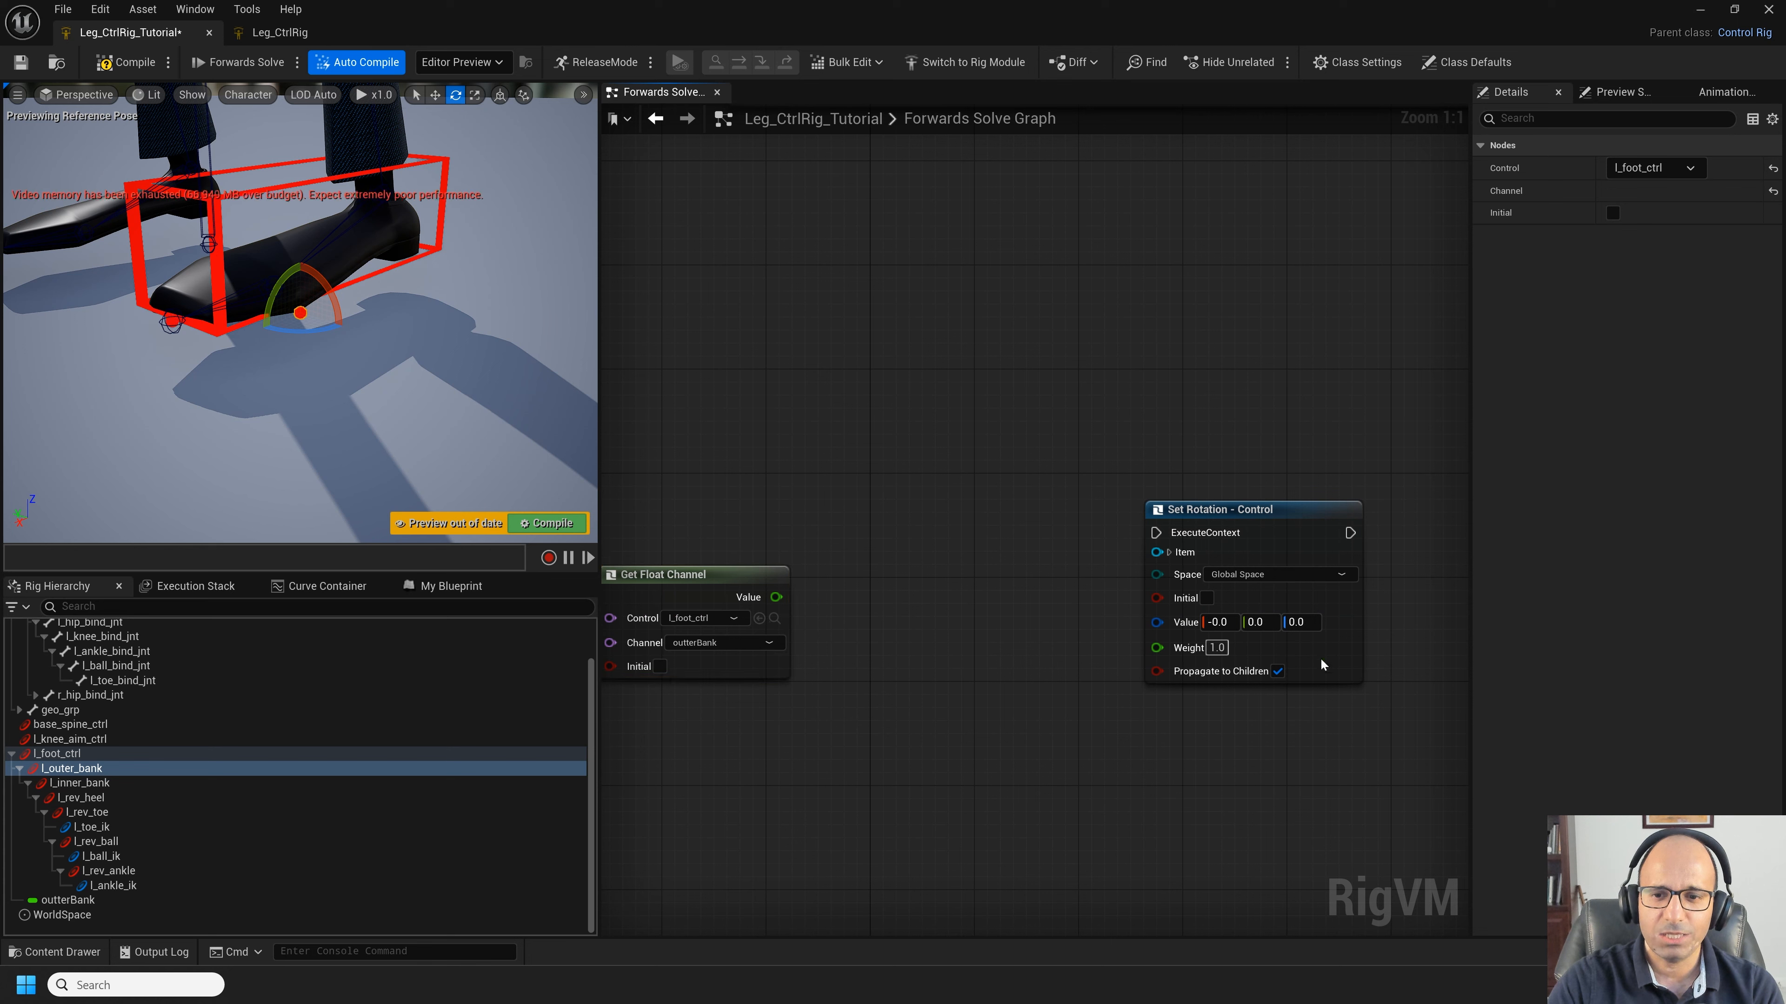
pyautogui.moveTo(1226, 509); pyautogui.dragTo(1266, 510)
# Step: Add a From Euler quaternion node between Get Float Channel and Set Rotation
pyautogui.rightClick(963, 667)
pyautogui.write('from')
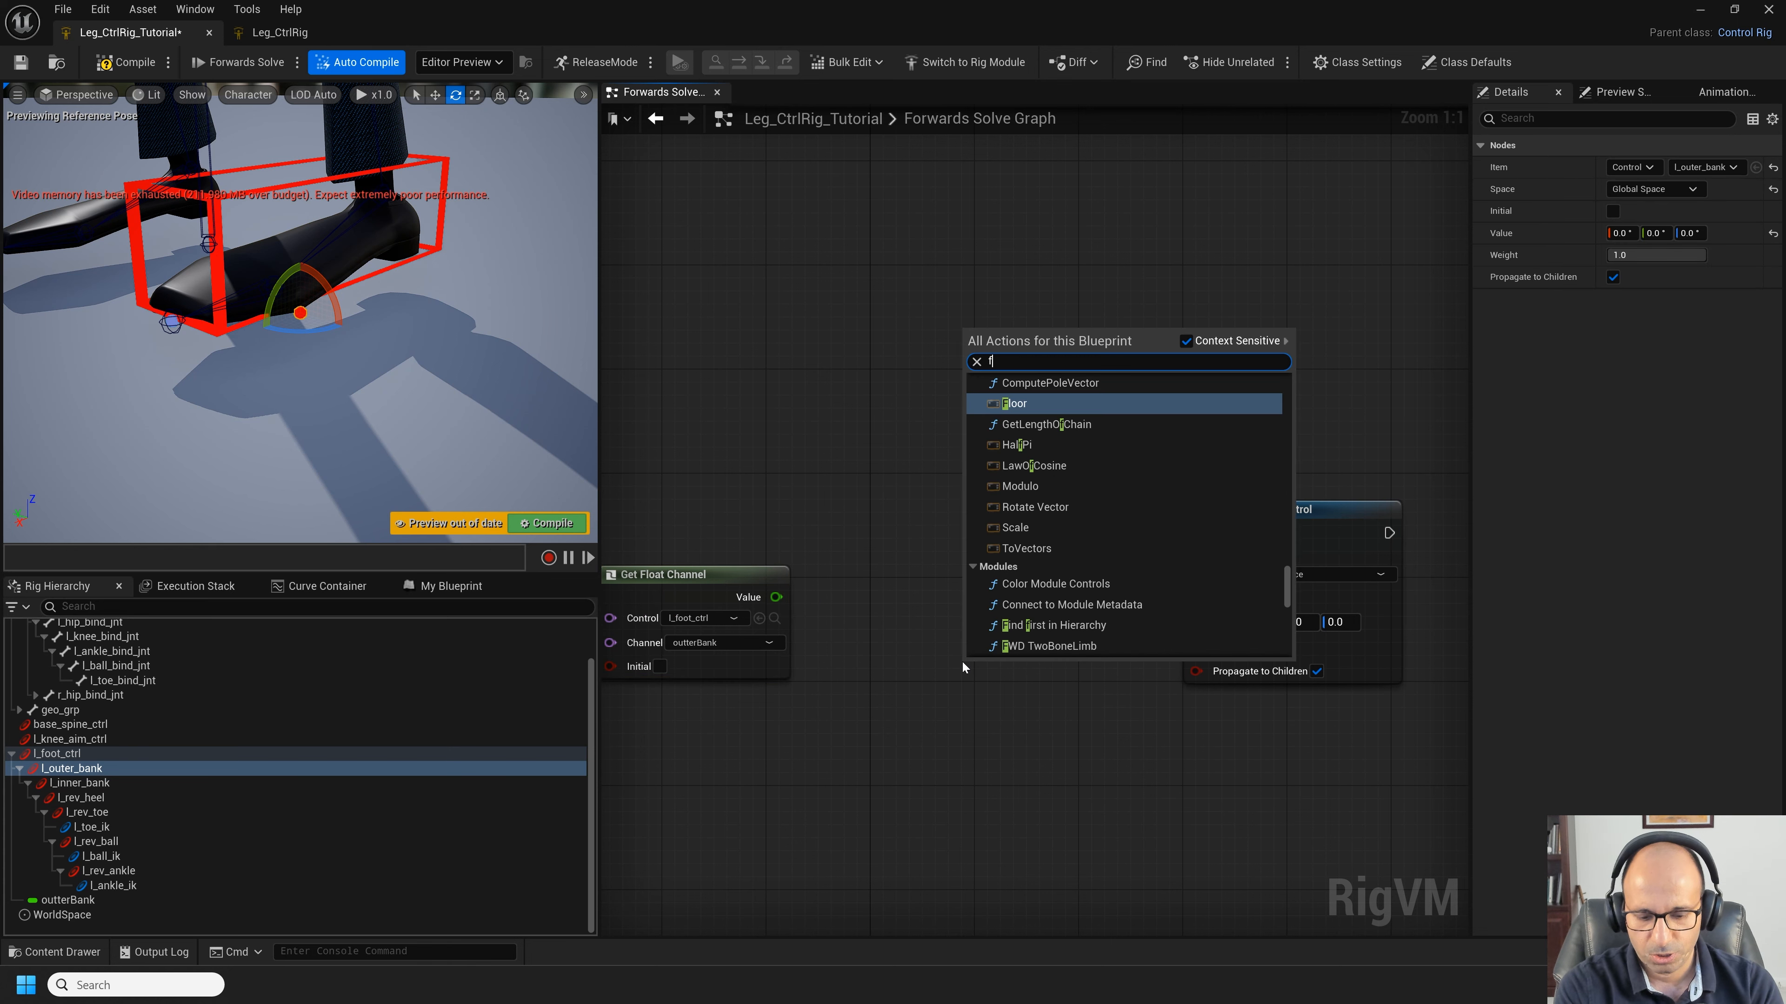
pyautogui.press('Down')
pyautogui.press('Down')
pyautogui.press('Down')
pyautogui.press('Down')
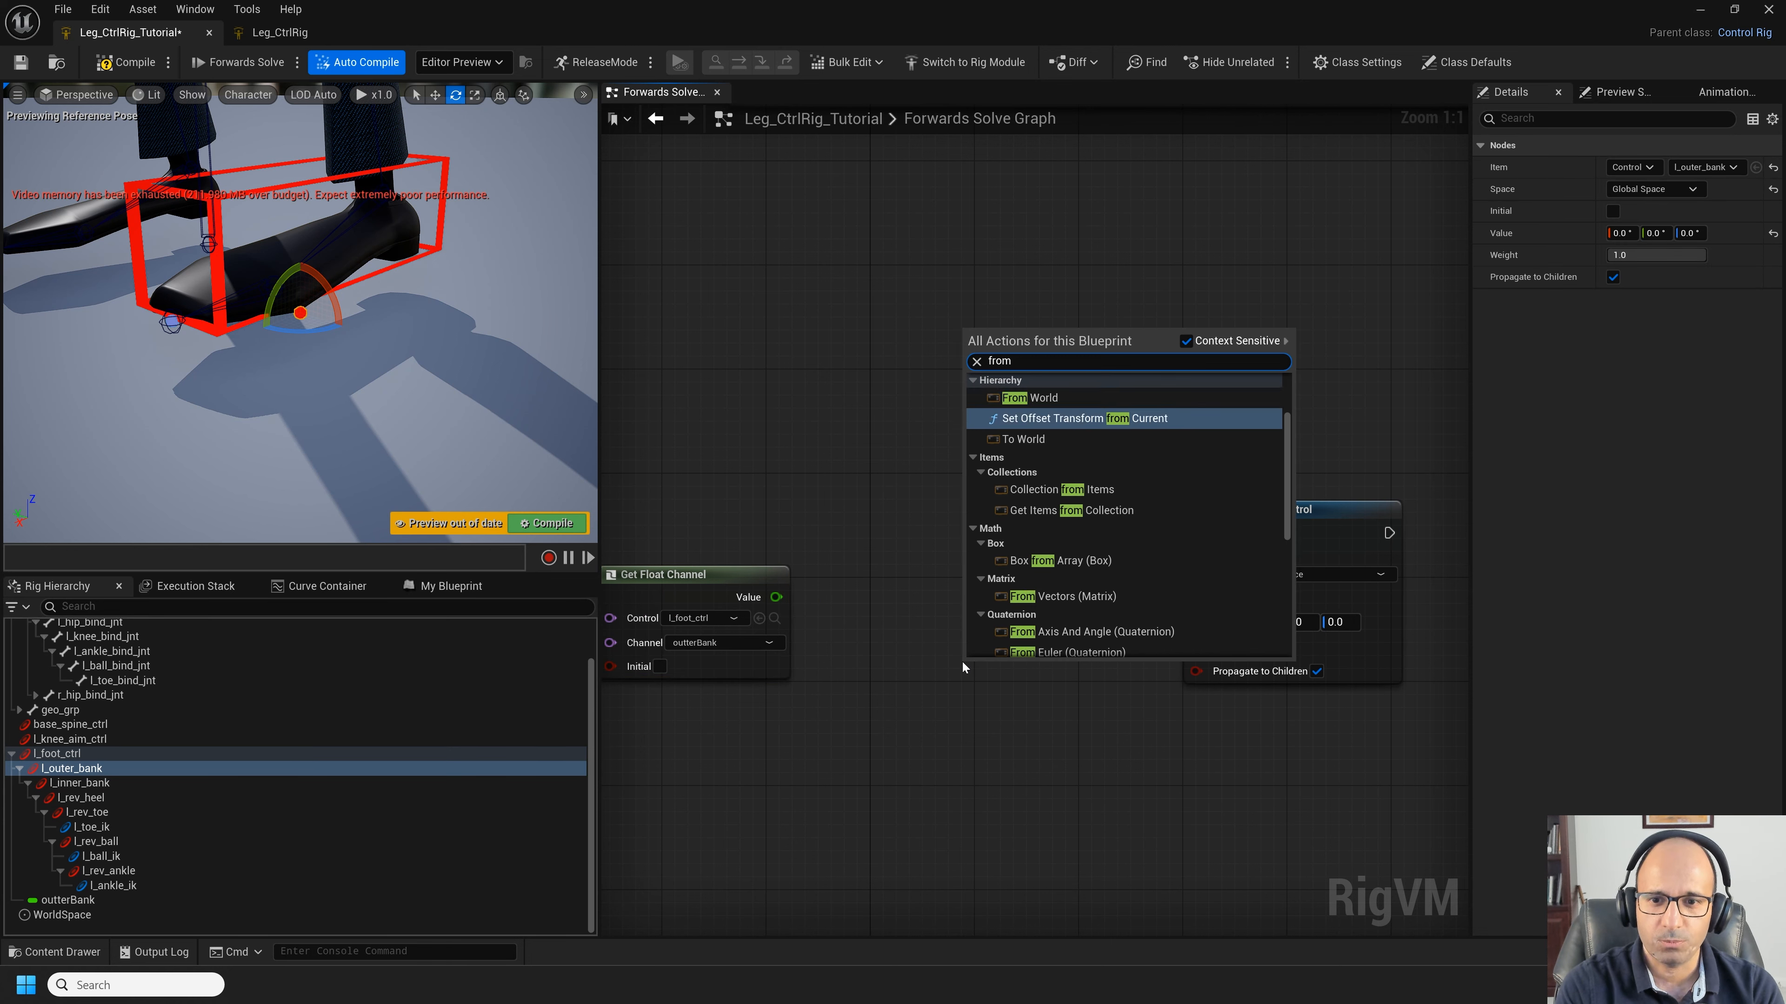
pyautogui.press('Down')
pyautogui.press('Down')
pyautogui.press('Down')
pyautogui.press('Down')
pyautogui.press('Return')
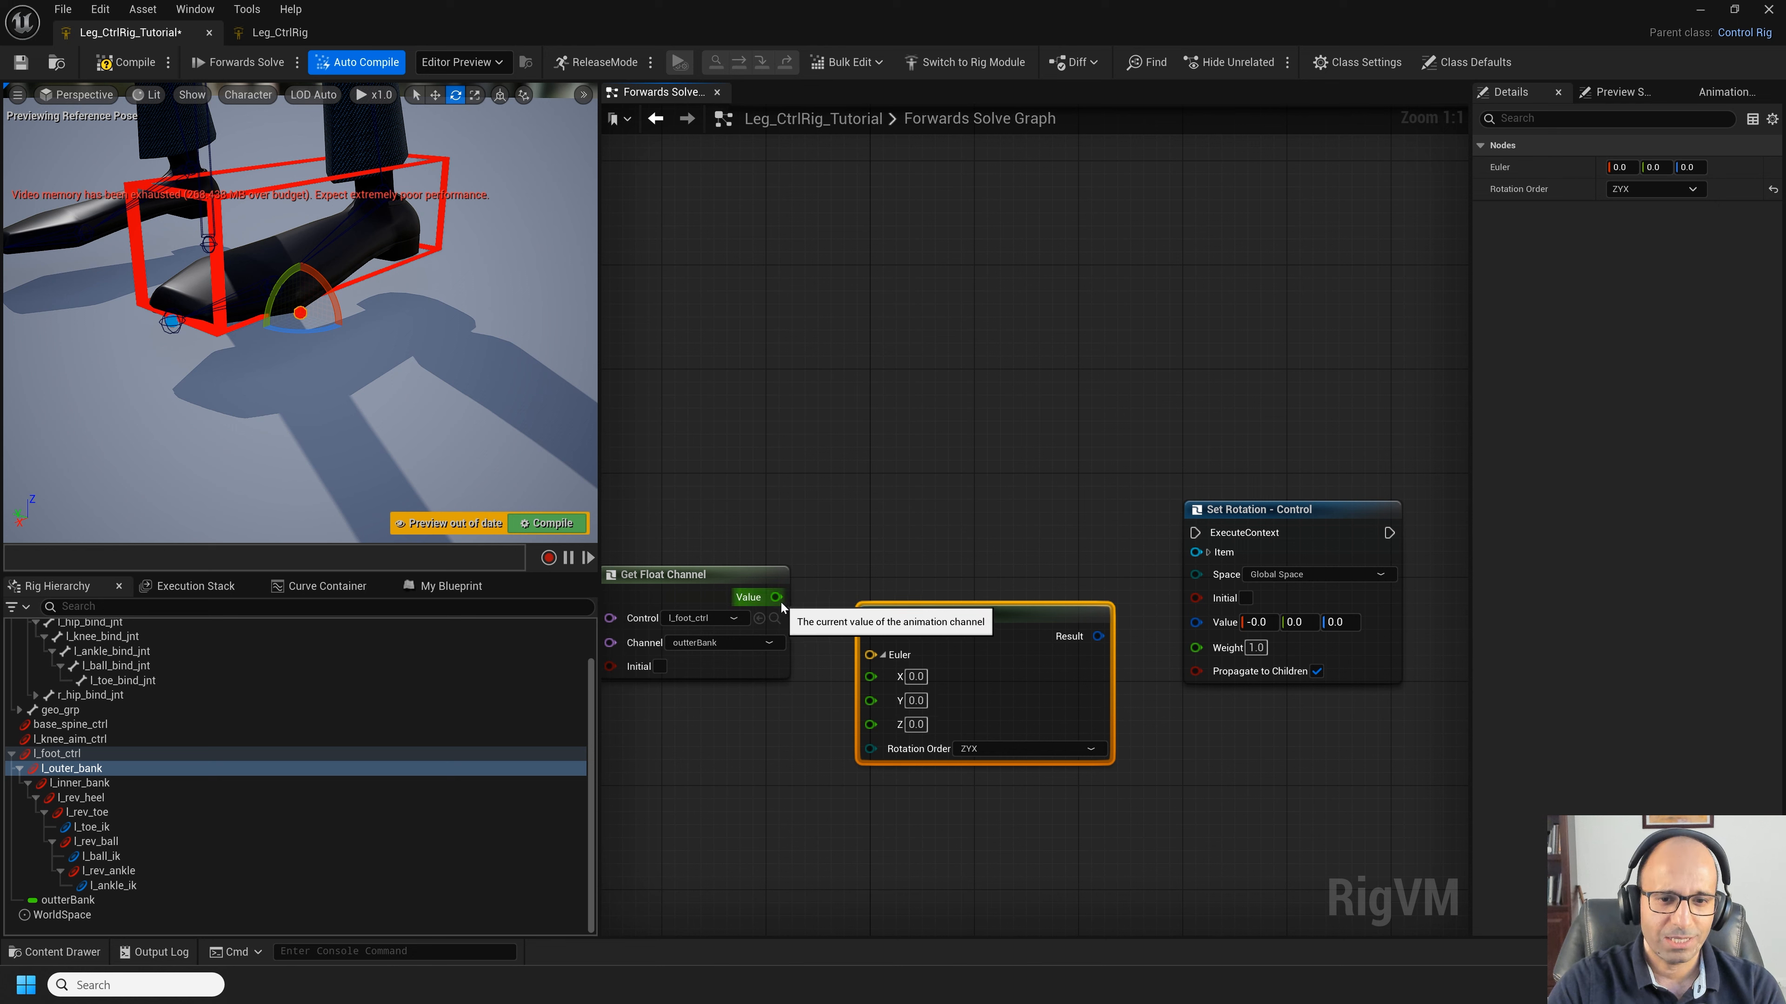
# Step: Connect the float channel's Value to From Euler's X and its Result to Set Rotation's Value, and expand Set Rotation's Item
pyautogui.moveTo(776, 597); pyautogui.dragTo(905, 702)
pyautogui.moveTo(1098, 635); pyautogui.dragTo(1195, 622)
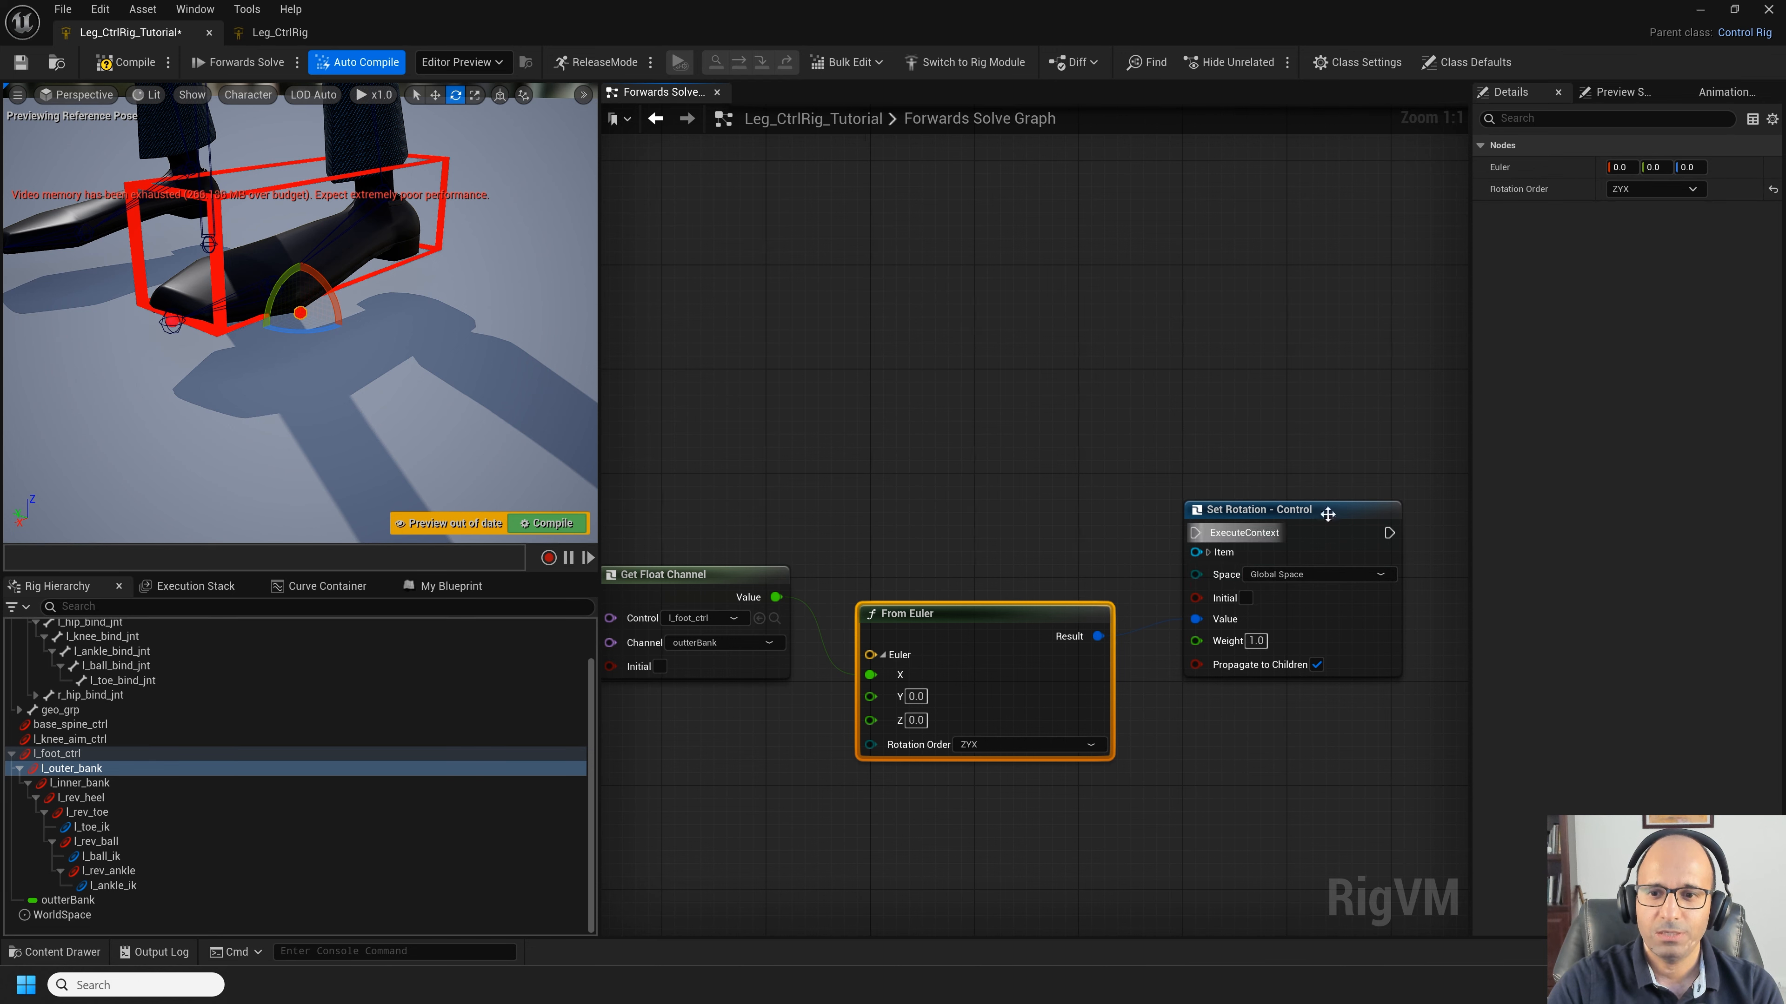
pyautogui.scroll(-3, 960, 558)
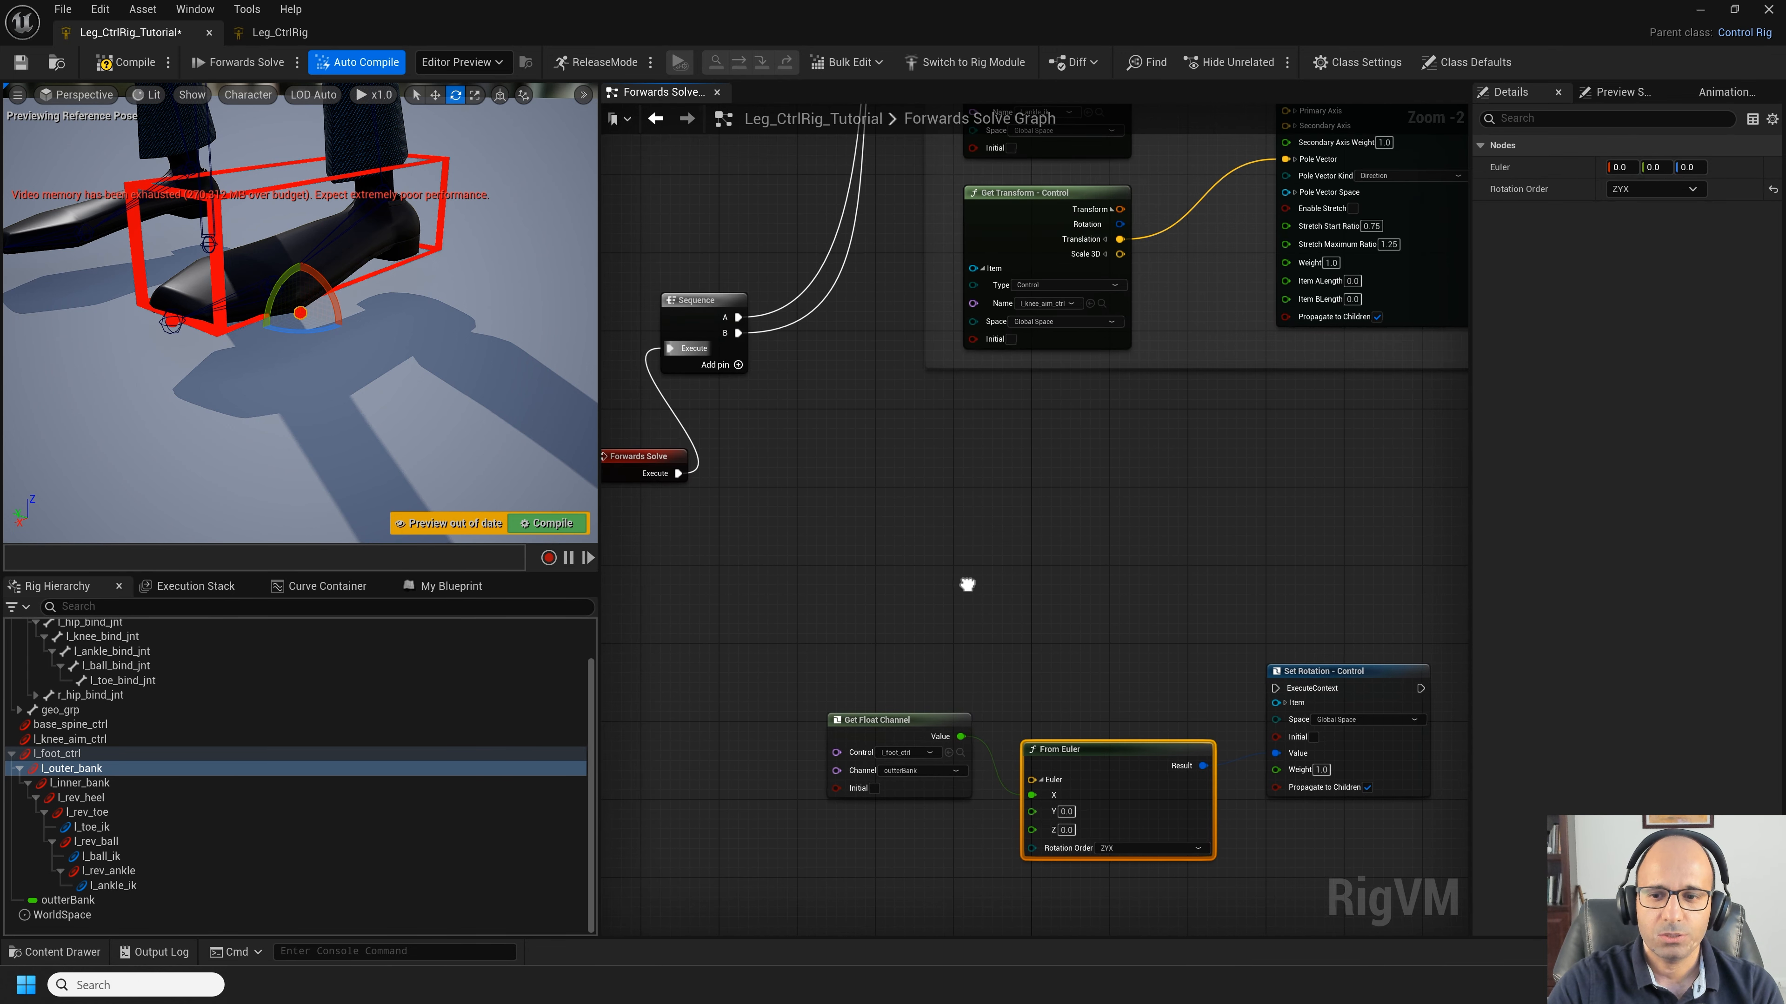
pyautogui.scroll(2, 1246, 640)
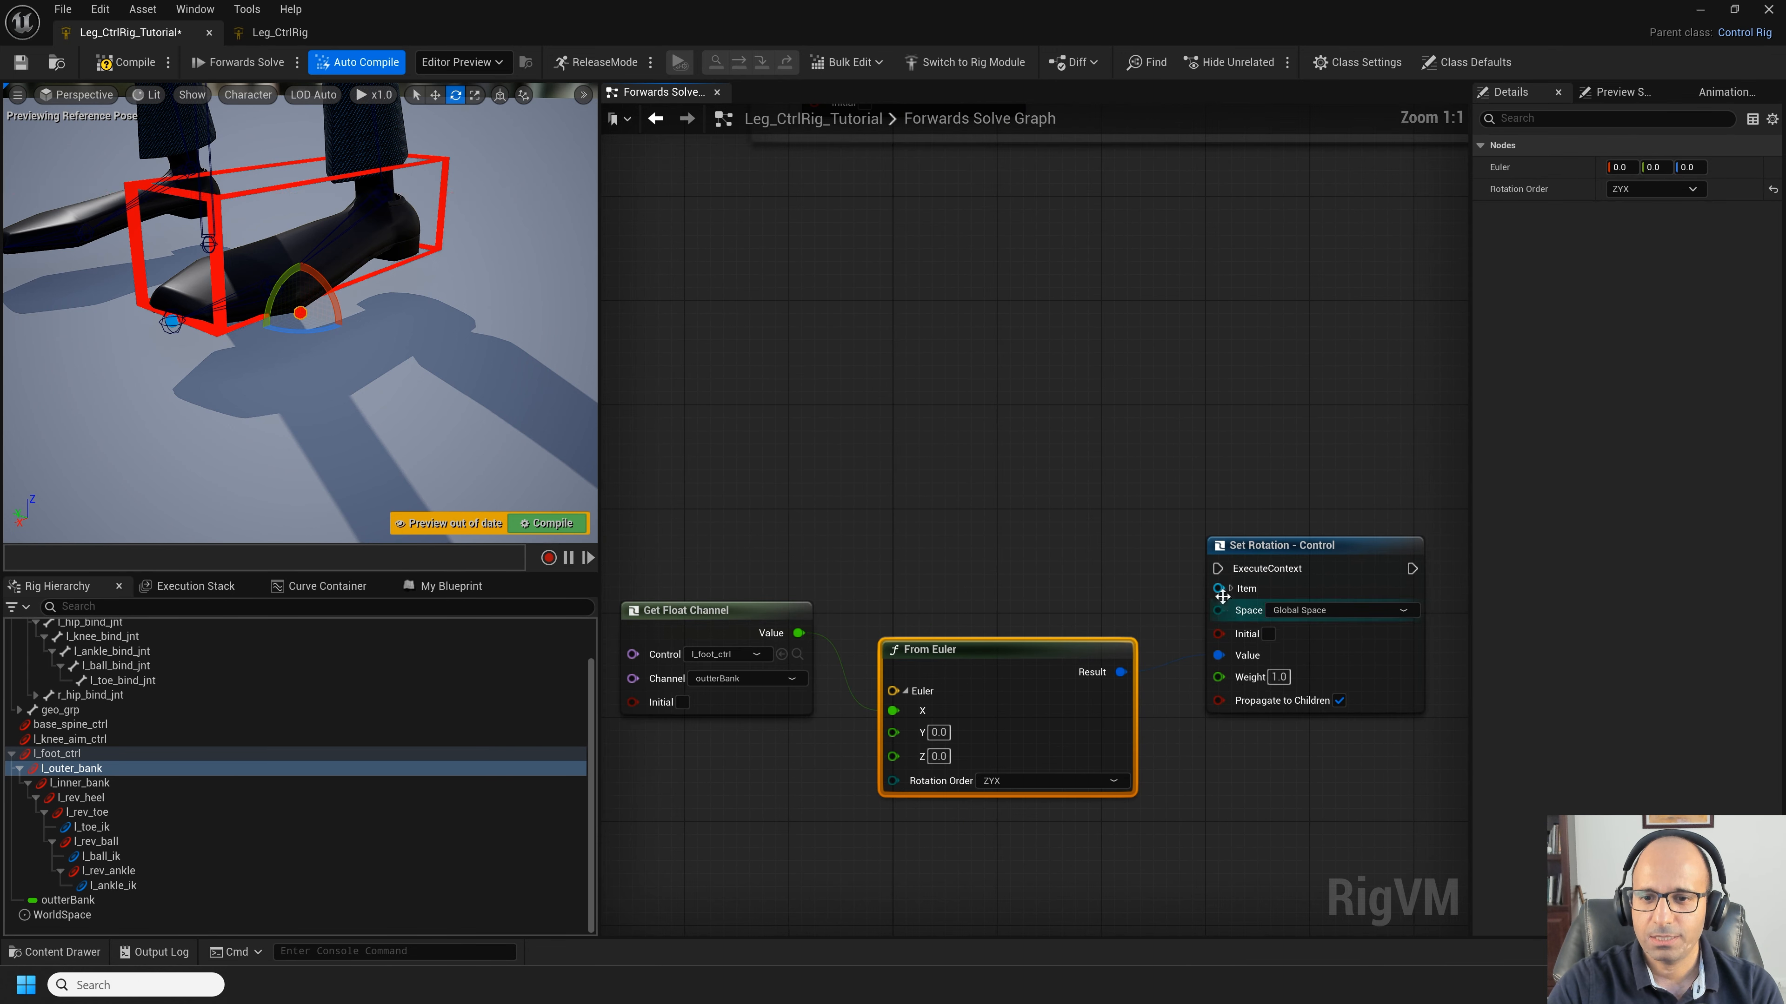
pyautogui.click(1230, 589)
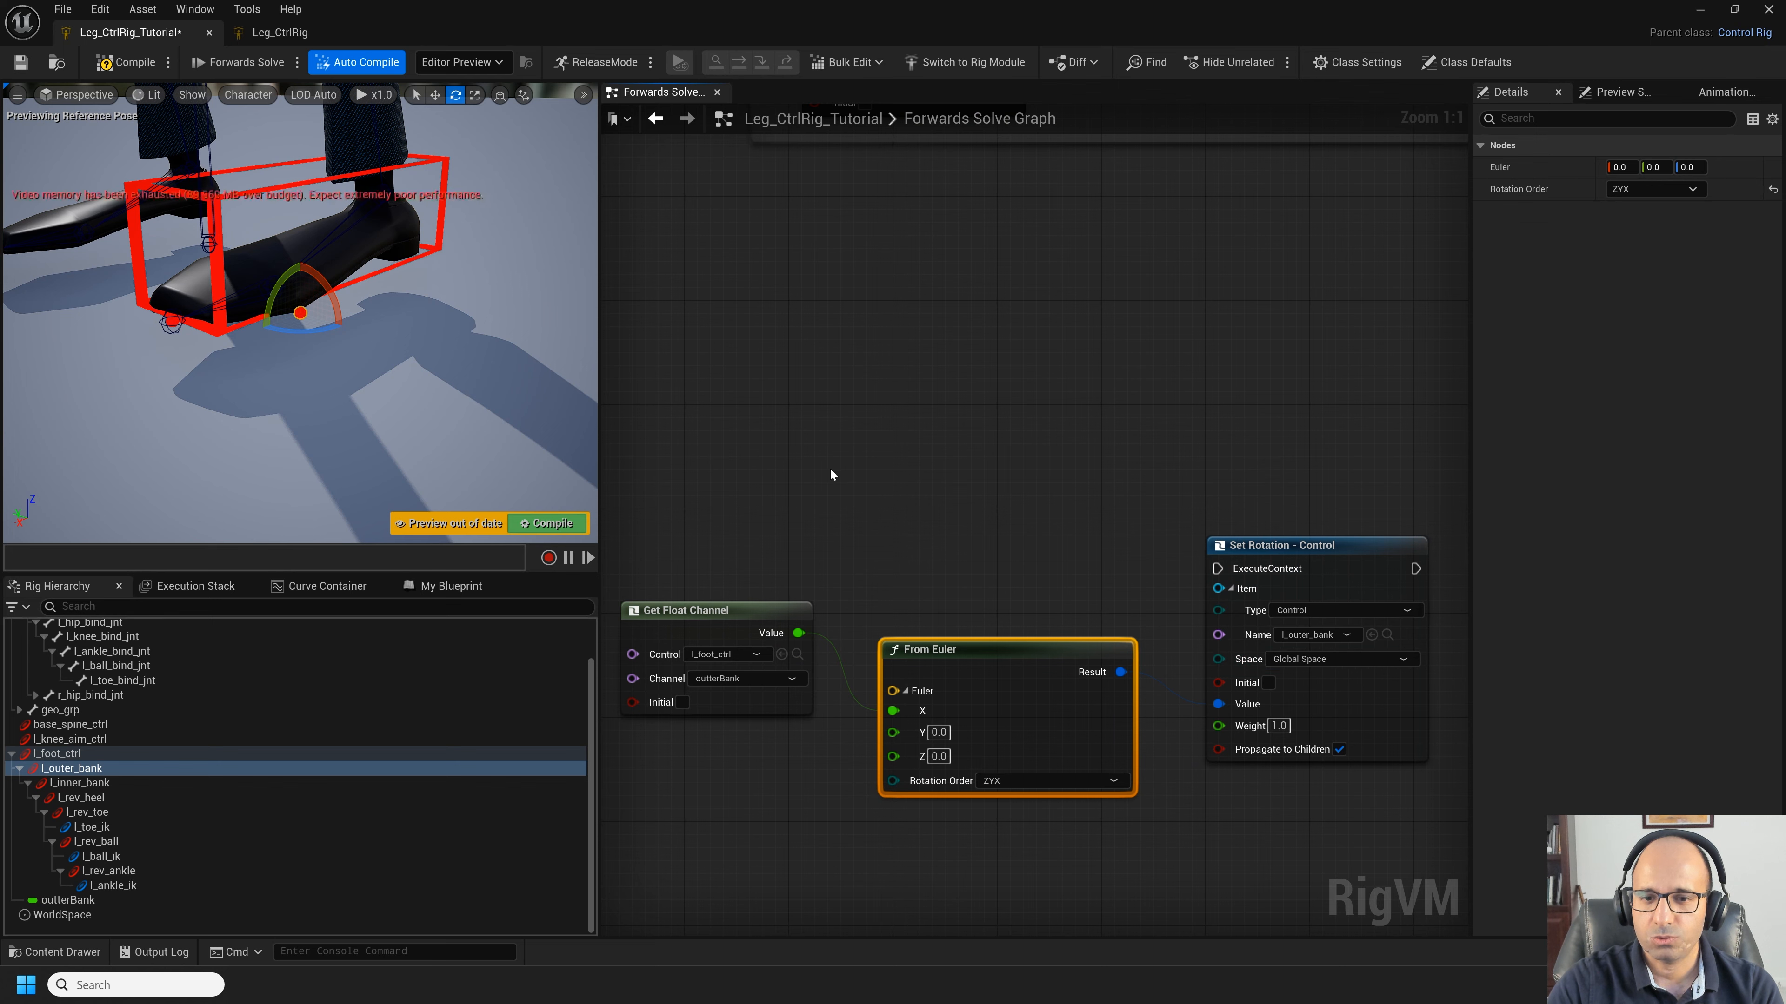
# Step: Add output C to the Sequence node and connect it to the Set Rotation node's execution input
pyautogui.scroll(-2, 825, 474)
pyautogui.moveTo(825, 474); pyautogui.dragTo(1003, 487, button='right')
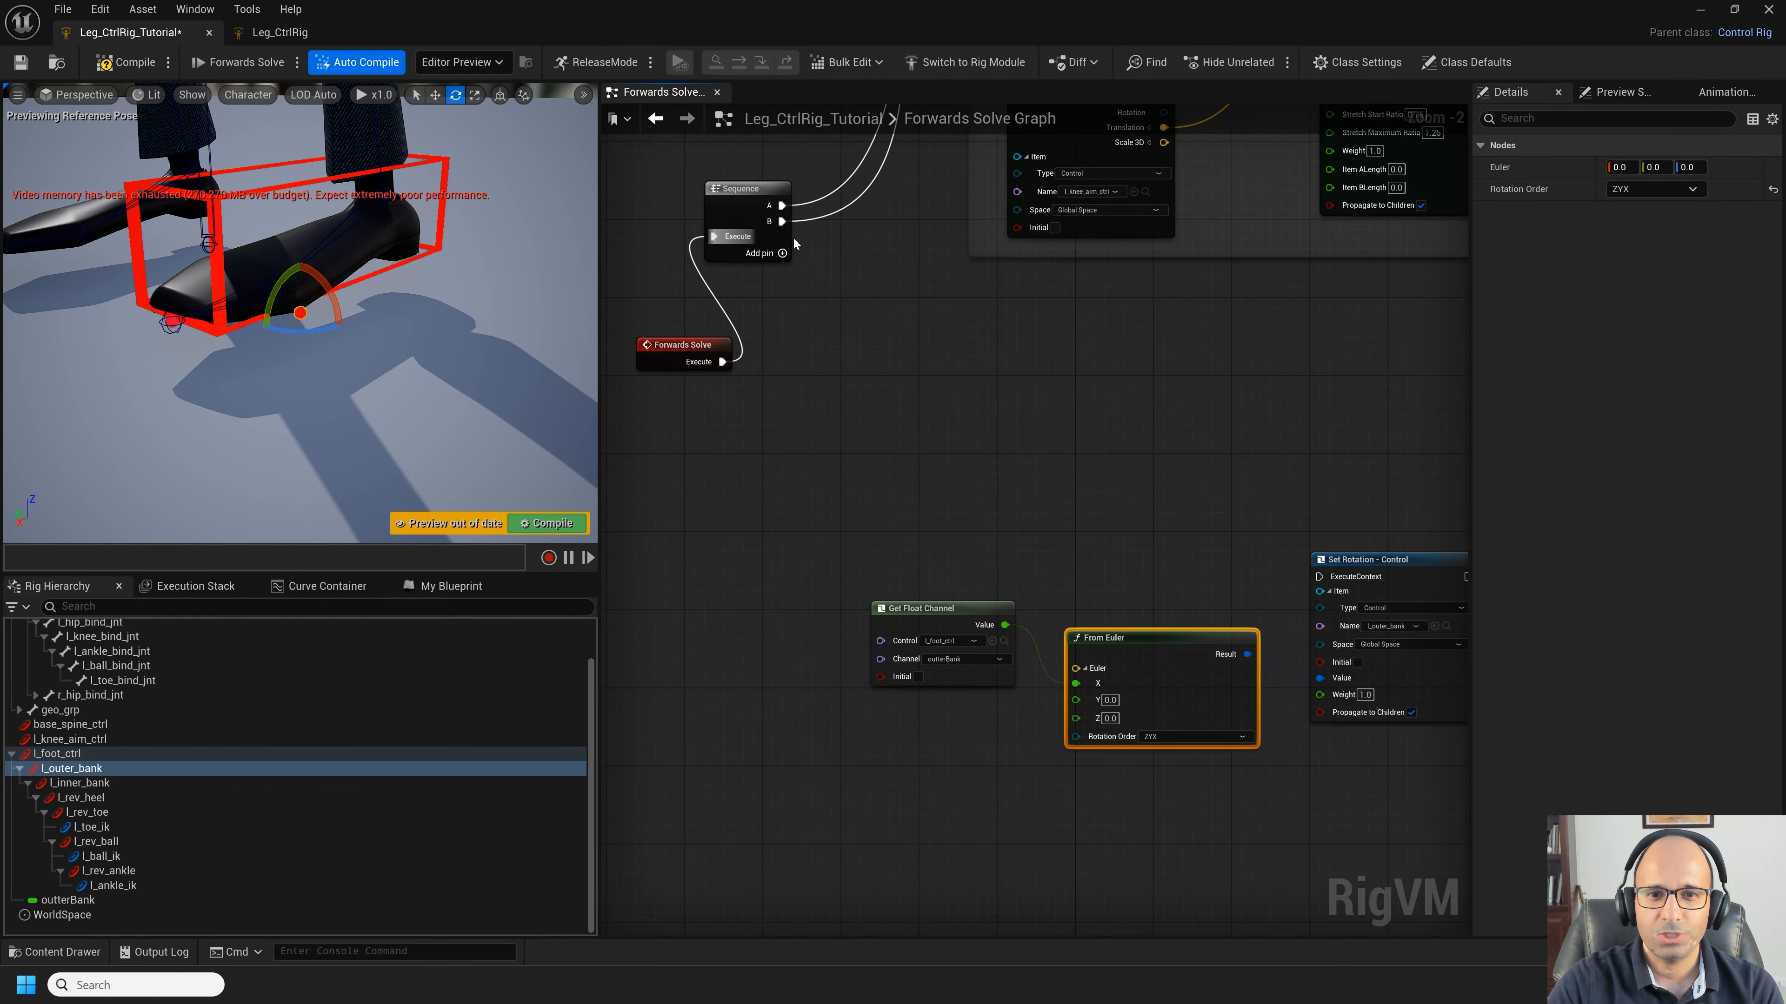
pyautogui.click(787, 256)
pyautogui.moveTo(808, 237); pyautogui.dragTo(1320, 577)
# Step: Test the outterBank channel by setting its current value to 40 and 50
pyautogui.click(67, 900)
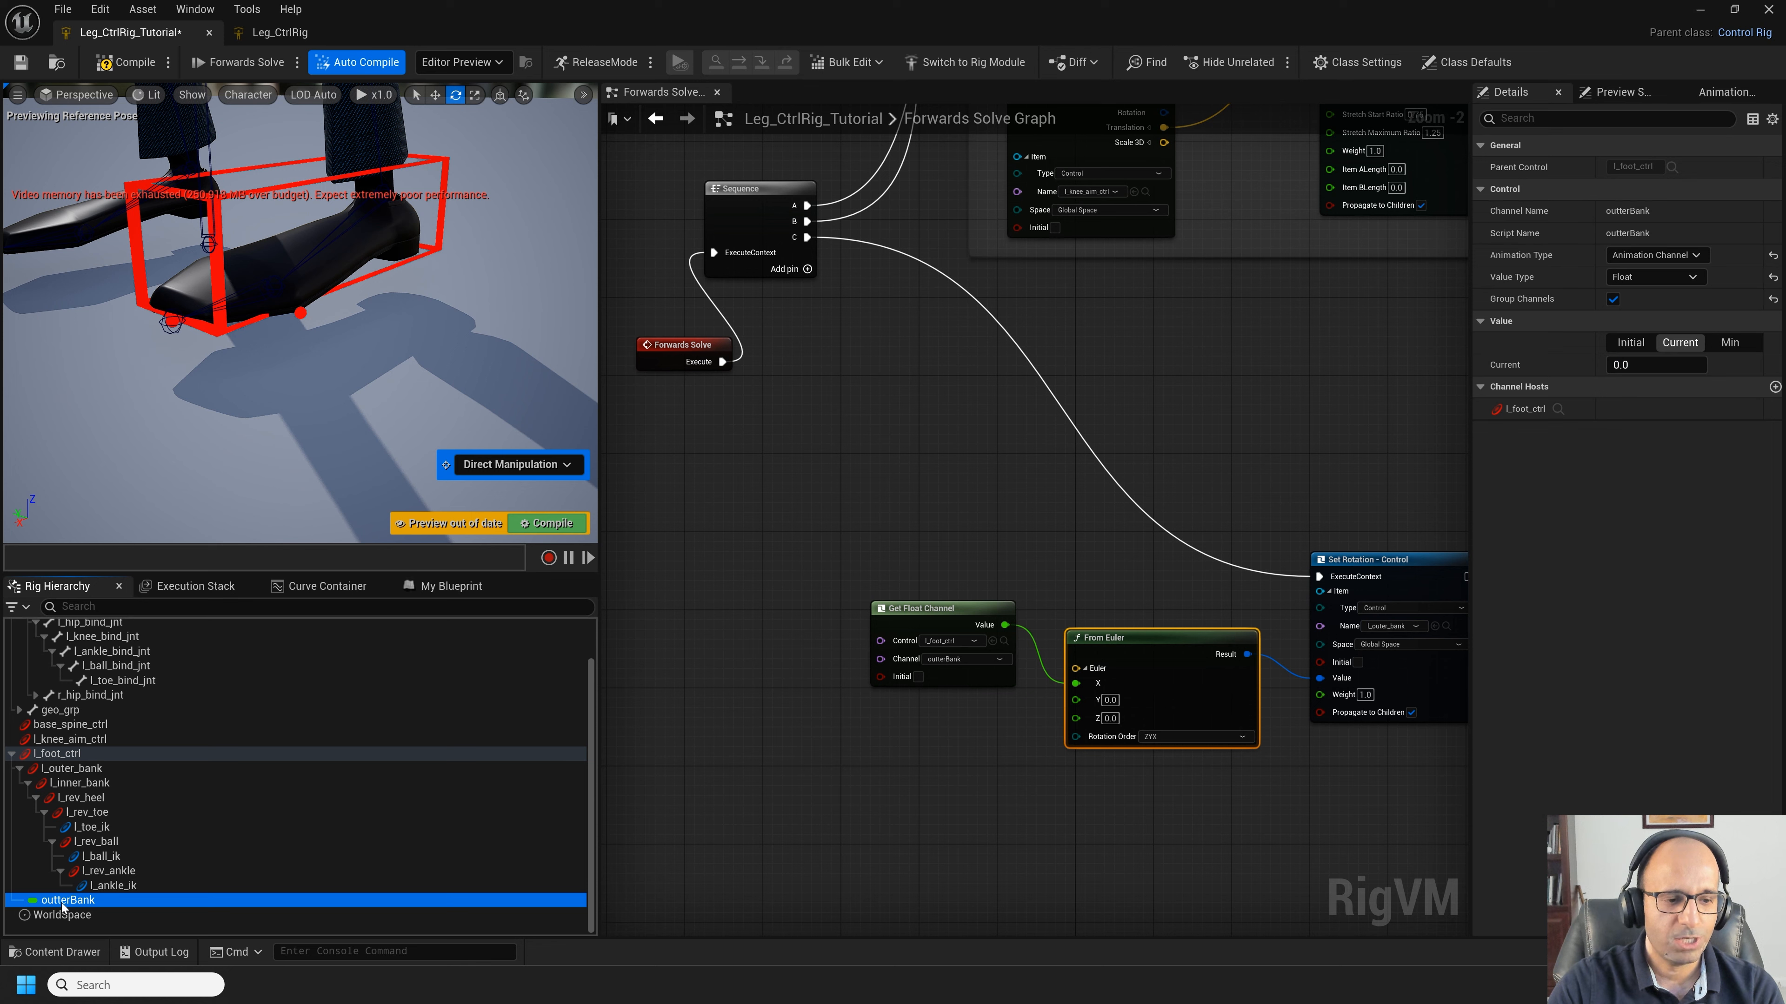
pyautogui.click(1648, 365)
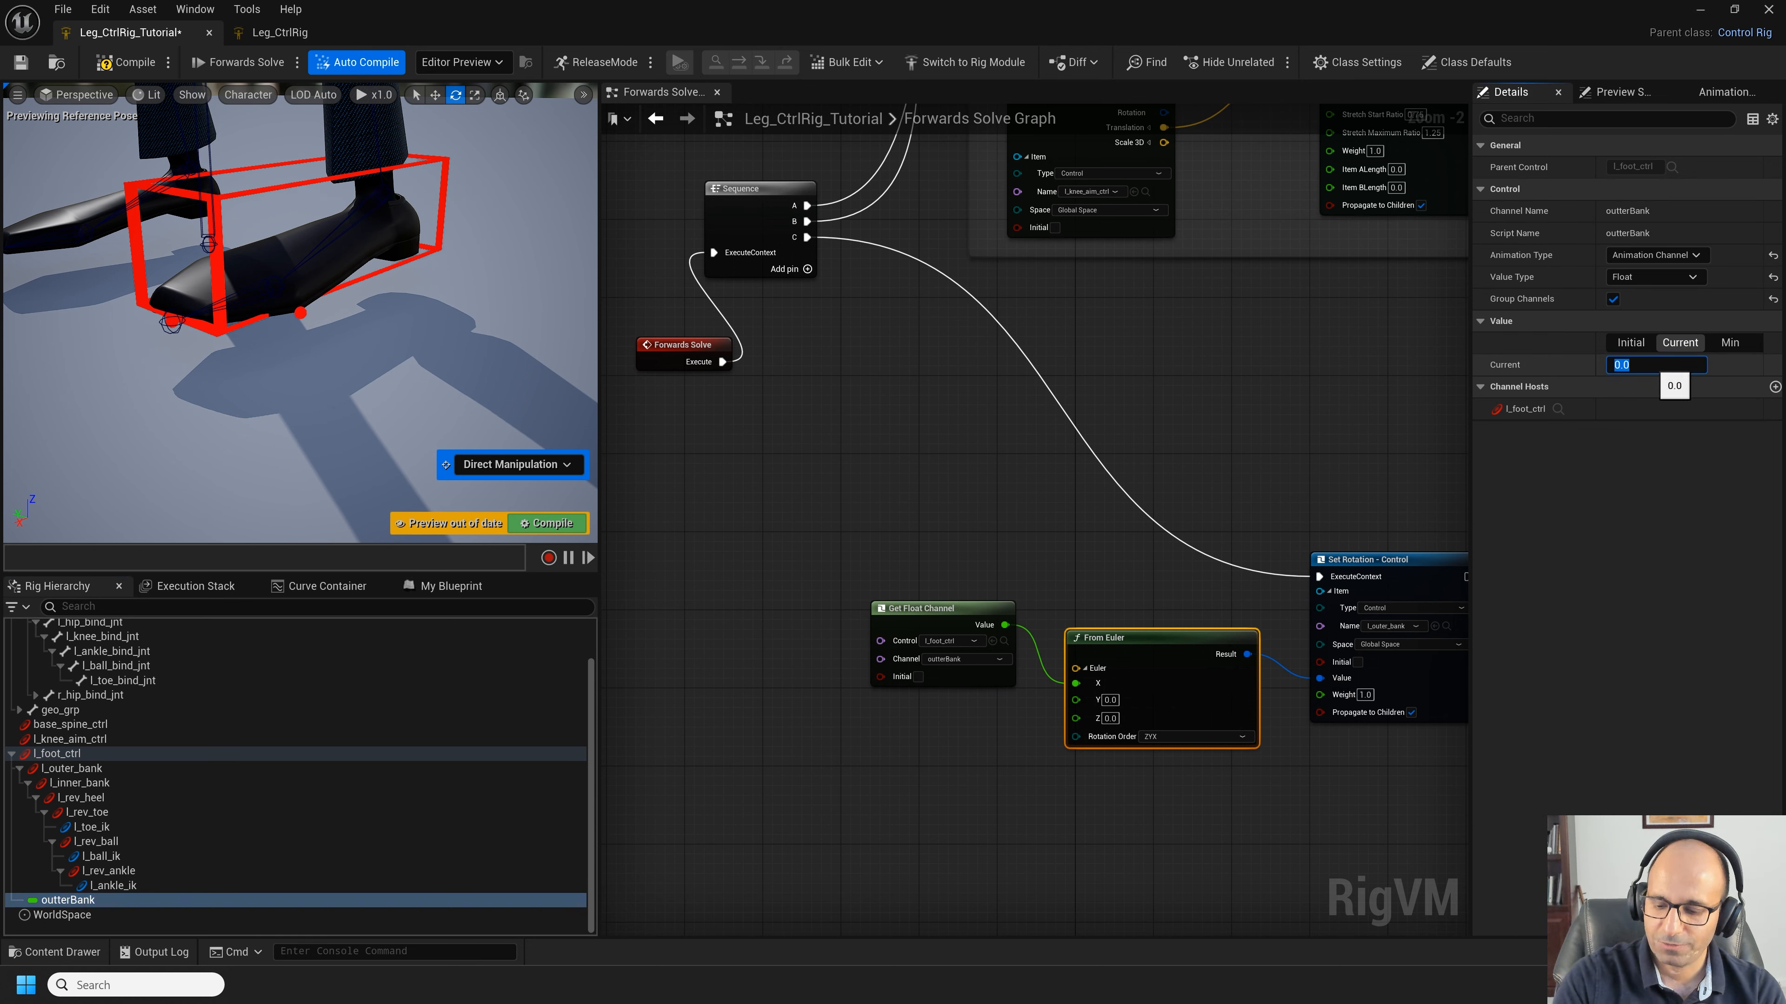
pyautogui.press('Return')
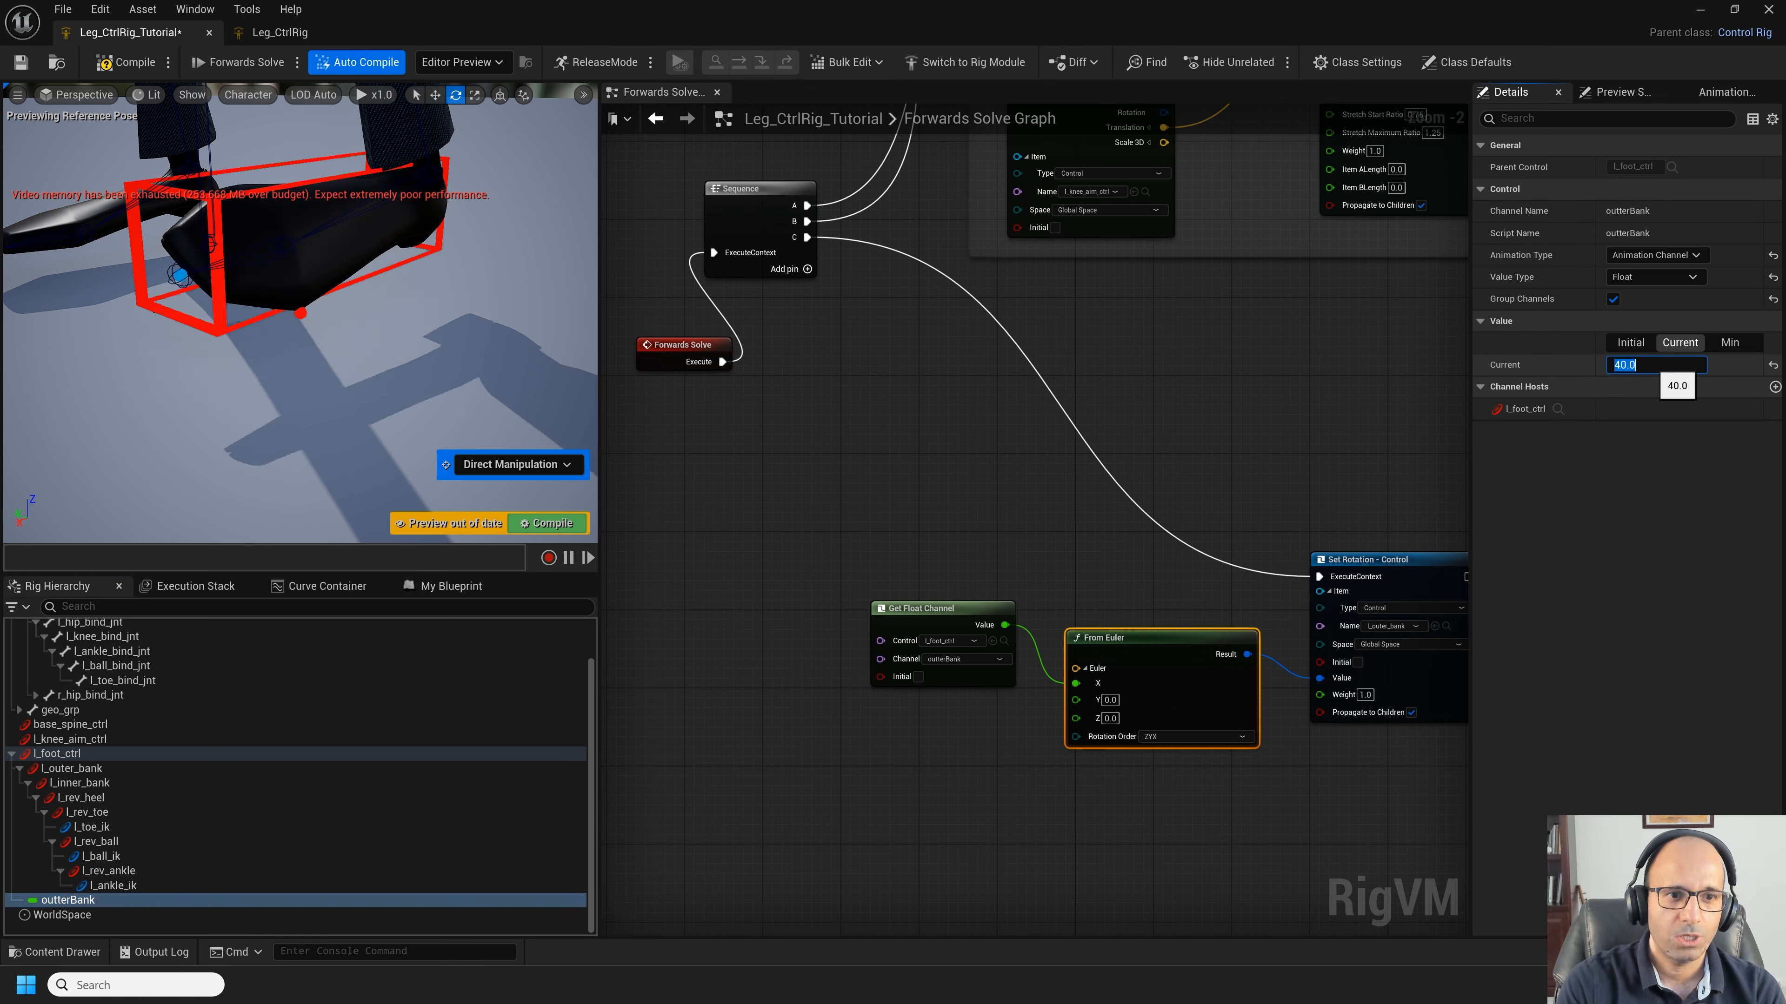
pyautogui.write('50')
pyautogui.press('Return')
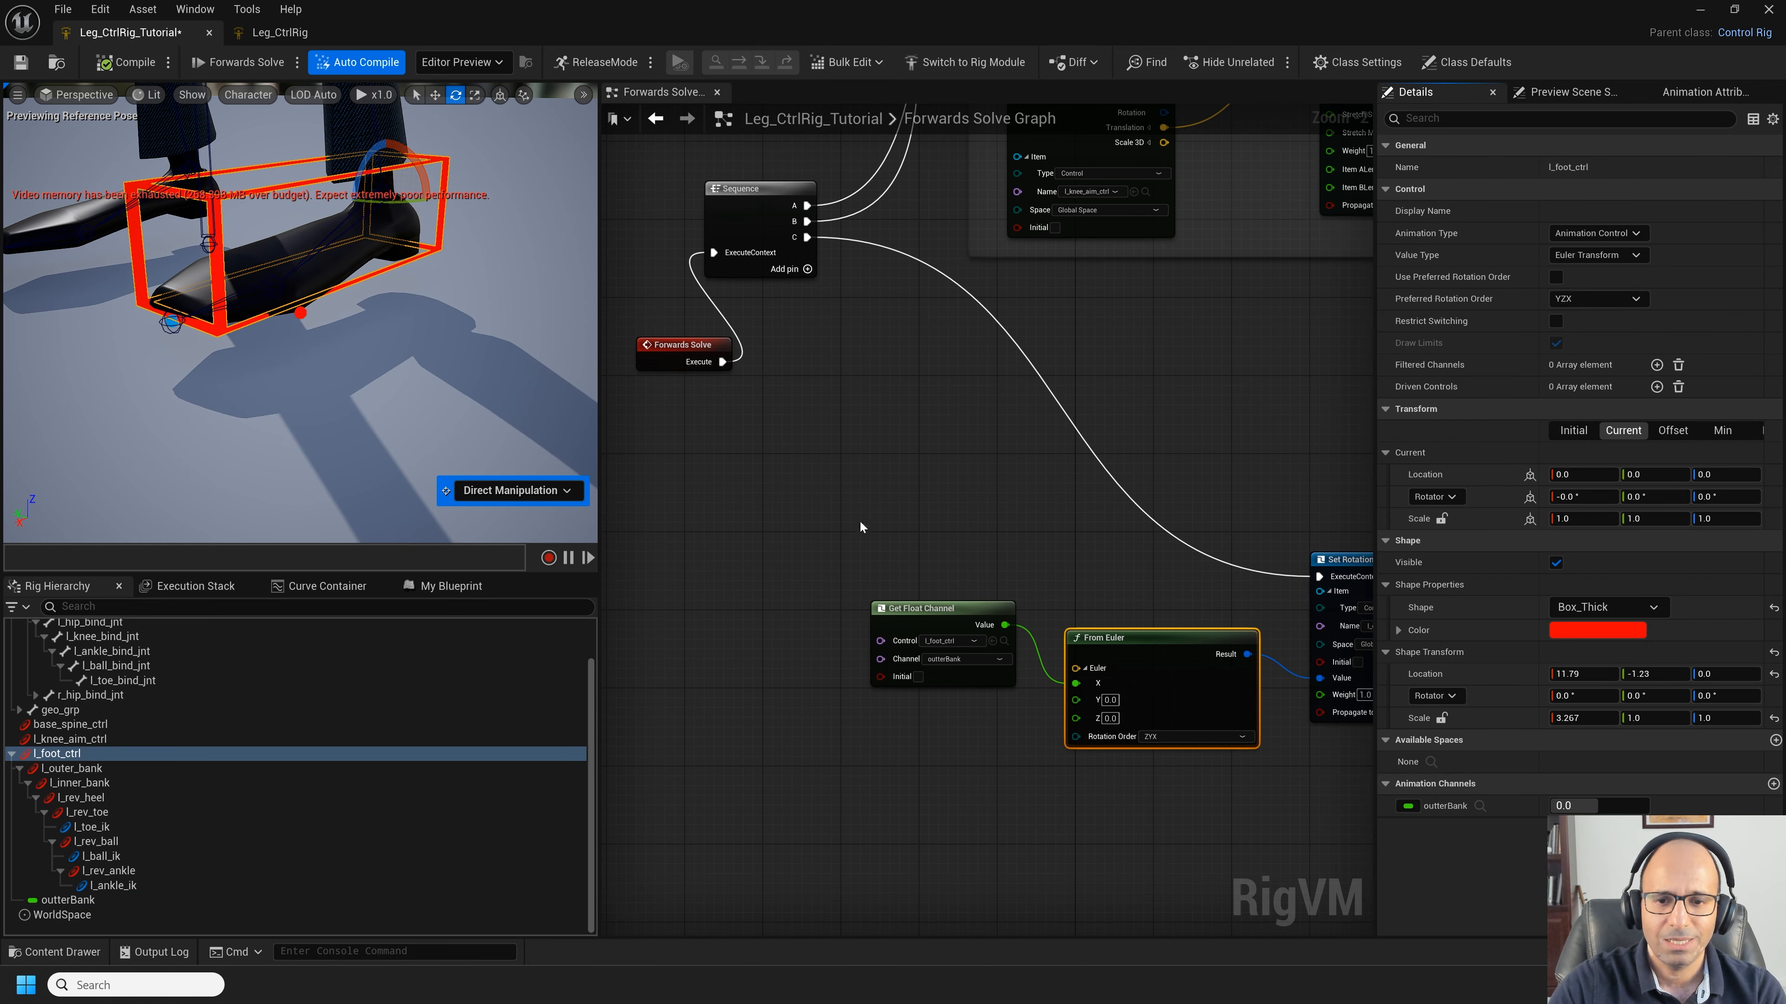
# Step: Rename the outterBank animation channel as Bank
pyautogui.moveTo(912, 512); pyautogui.dragTo(804, 522, button='right')
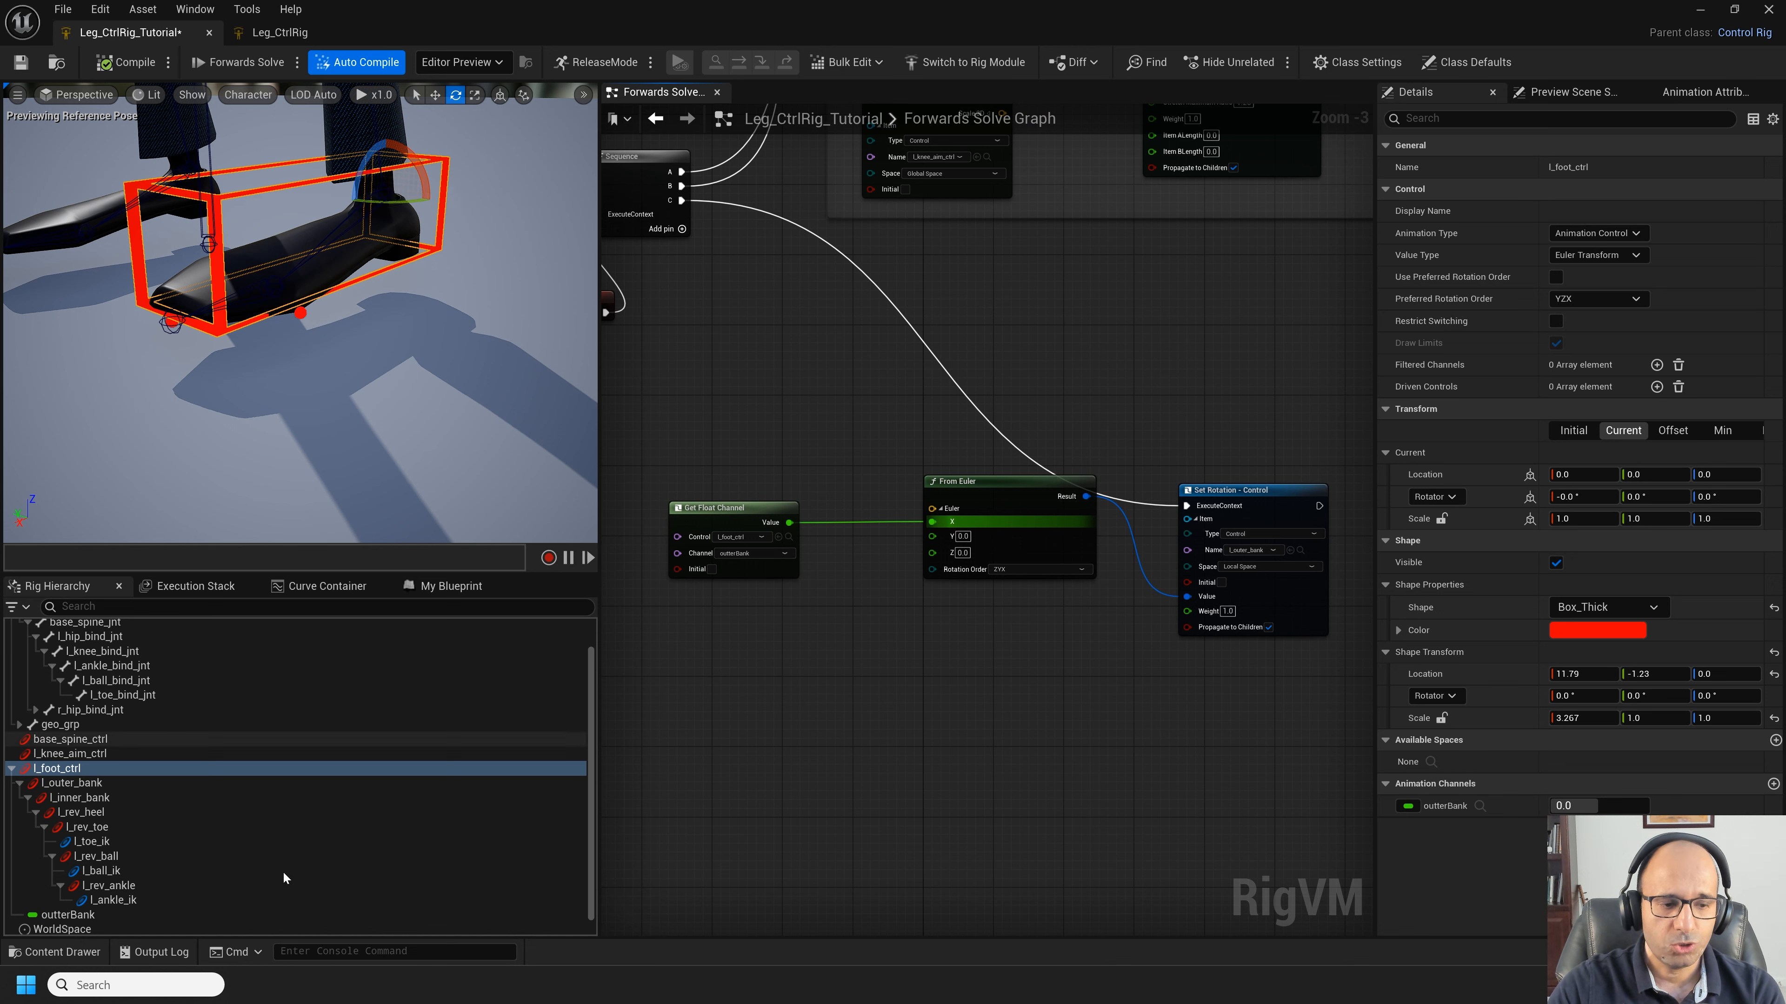
pyautogui.click(68, 914)
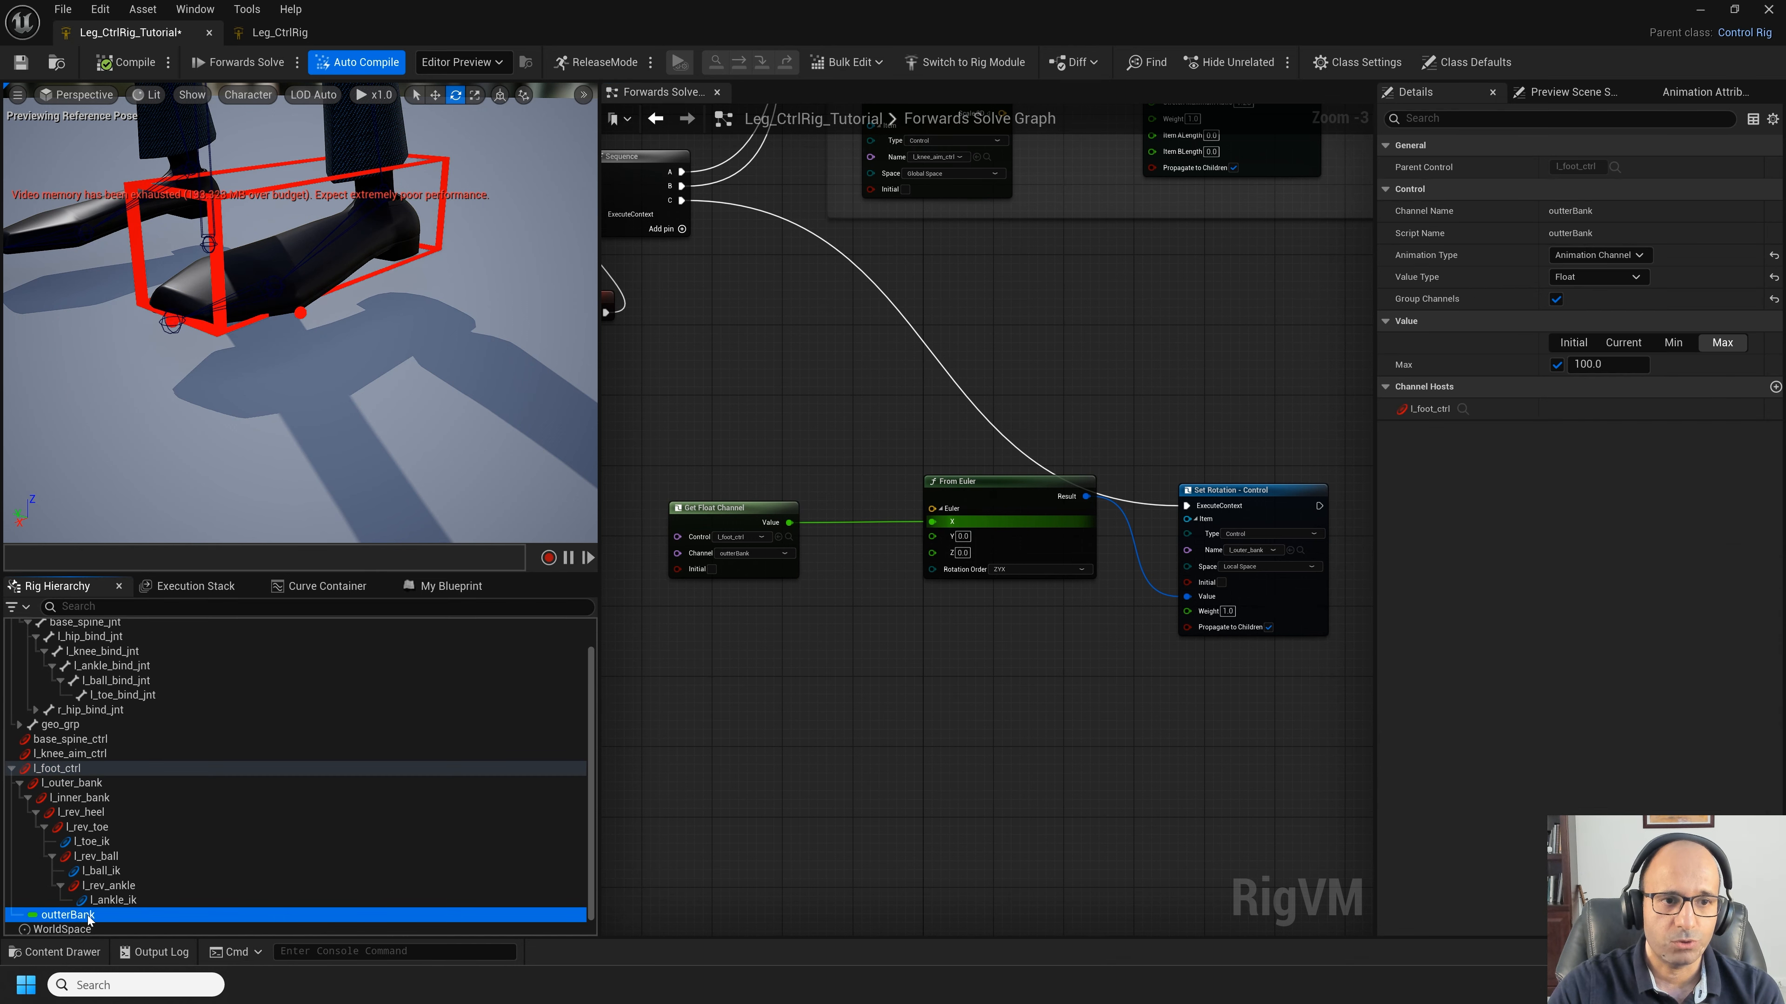
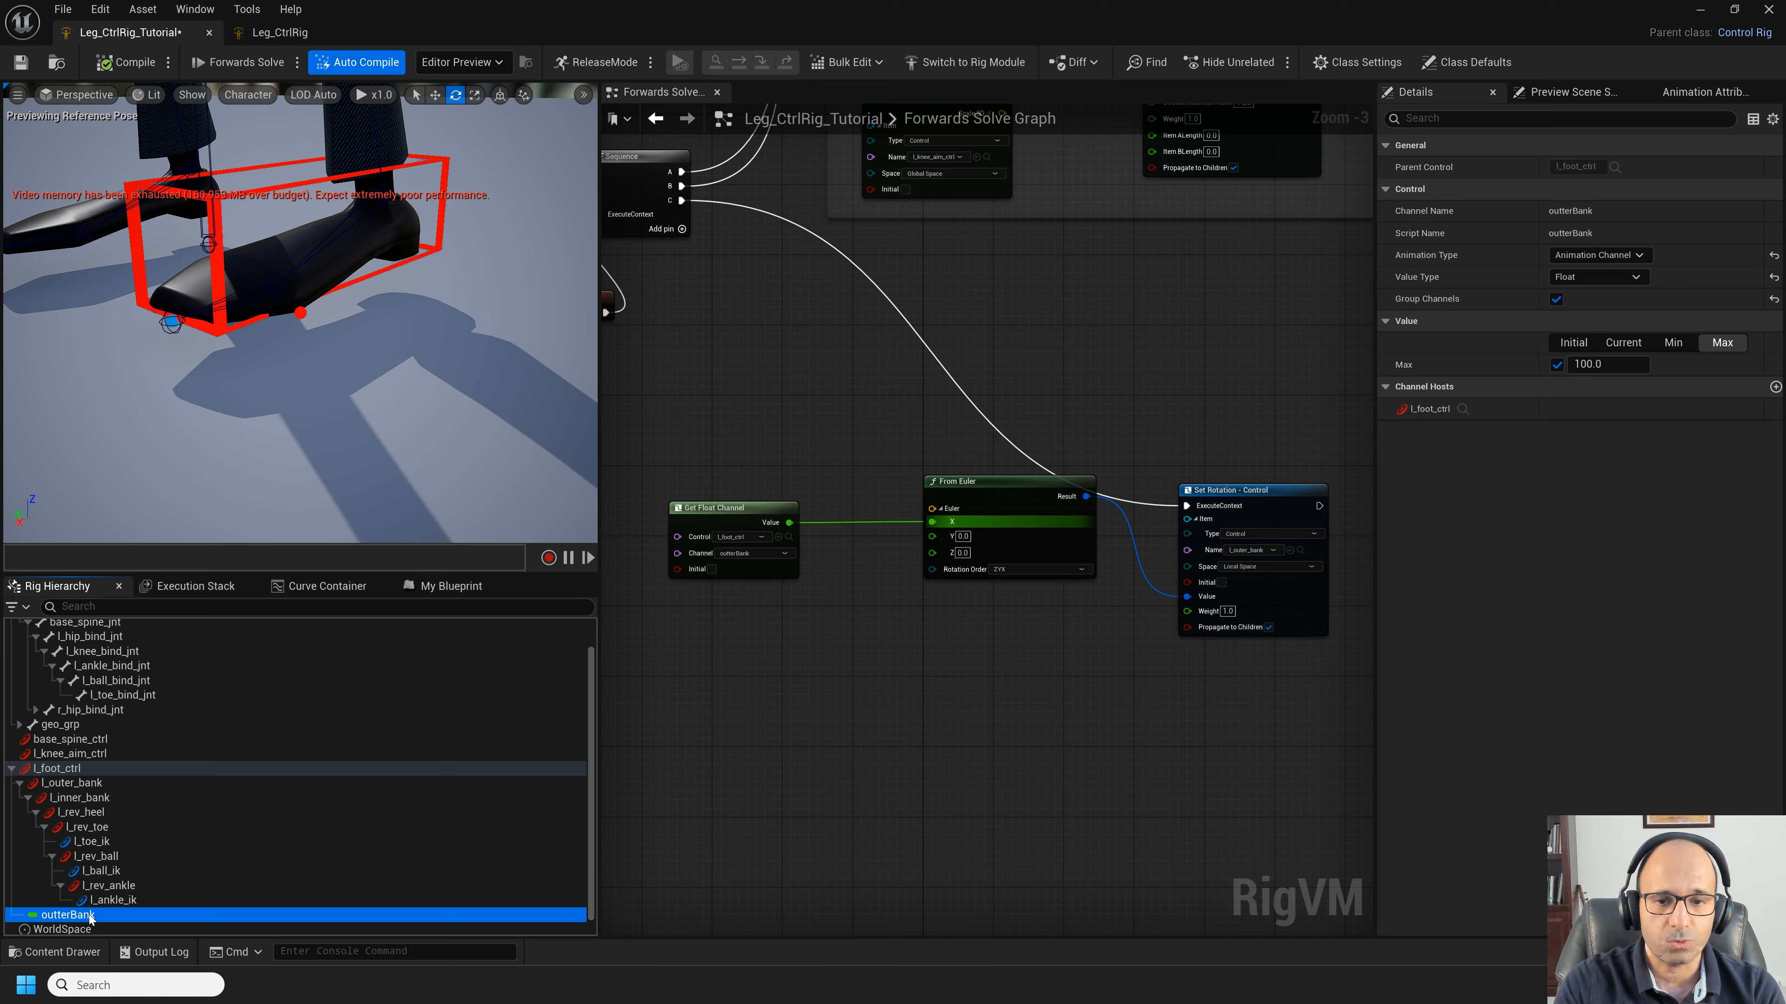
pyautogui.doubleClick(70, 915)
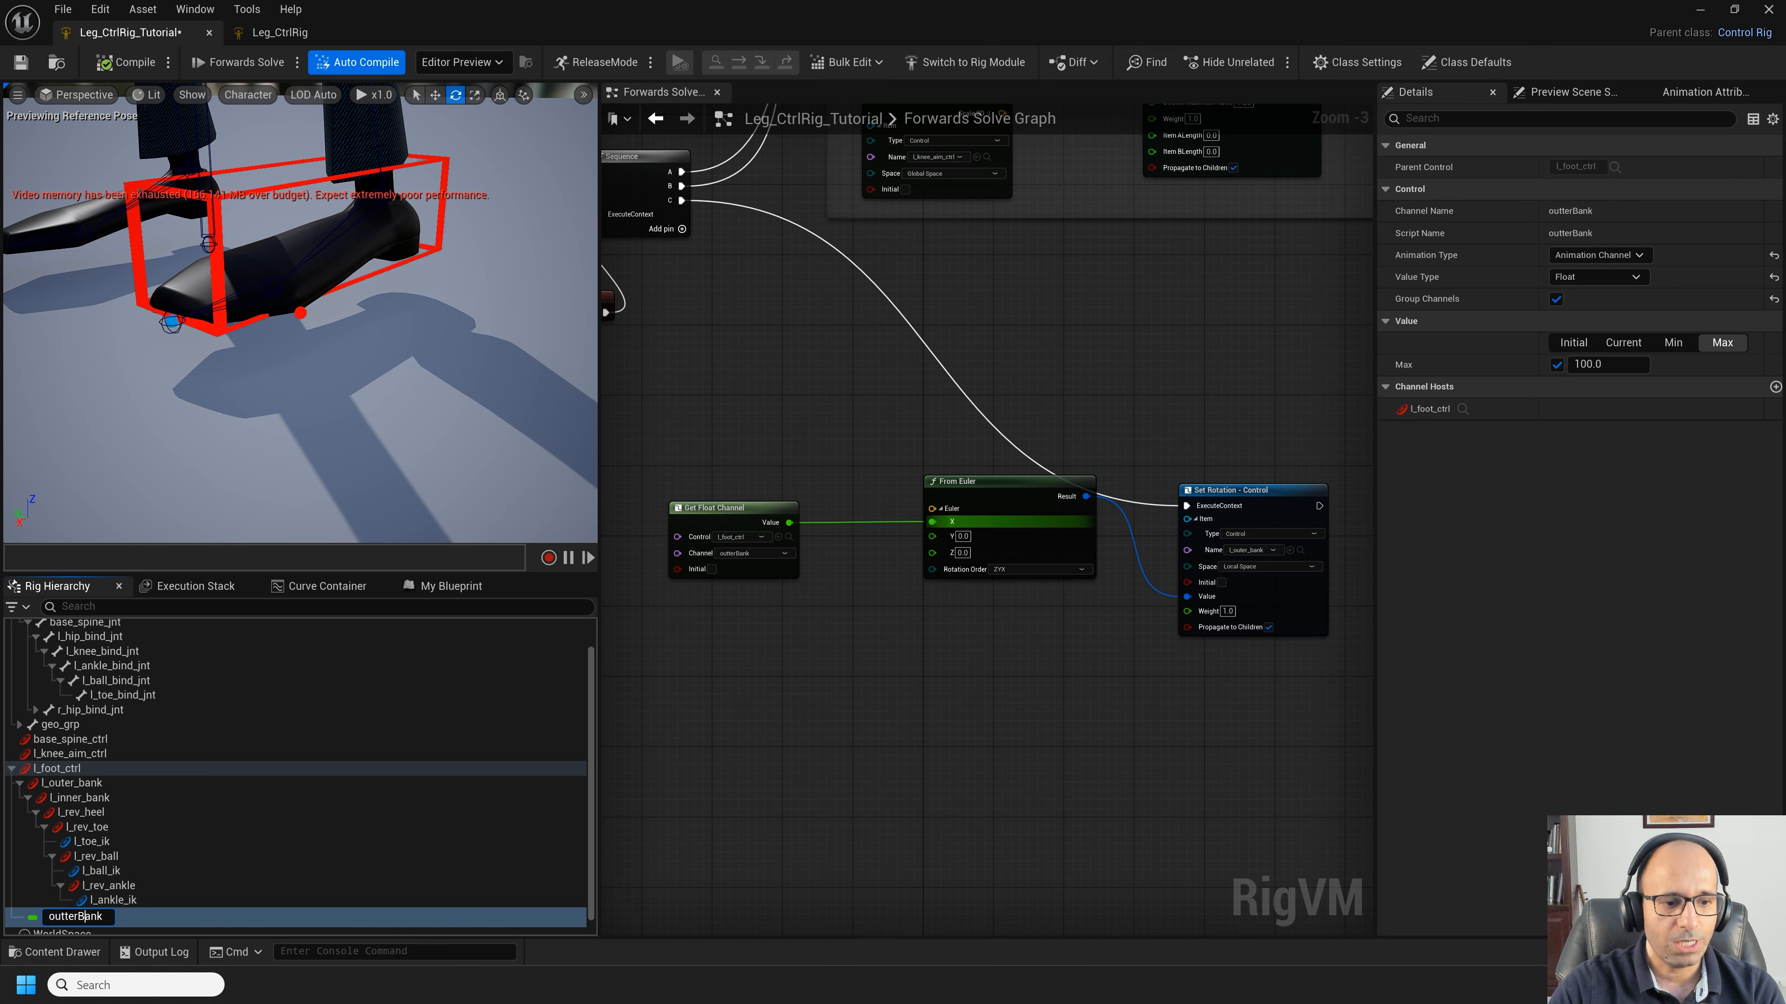
pyautogui.press('BackSpace')
pyautogui.press('Return')
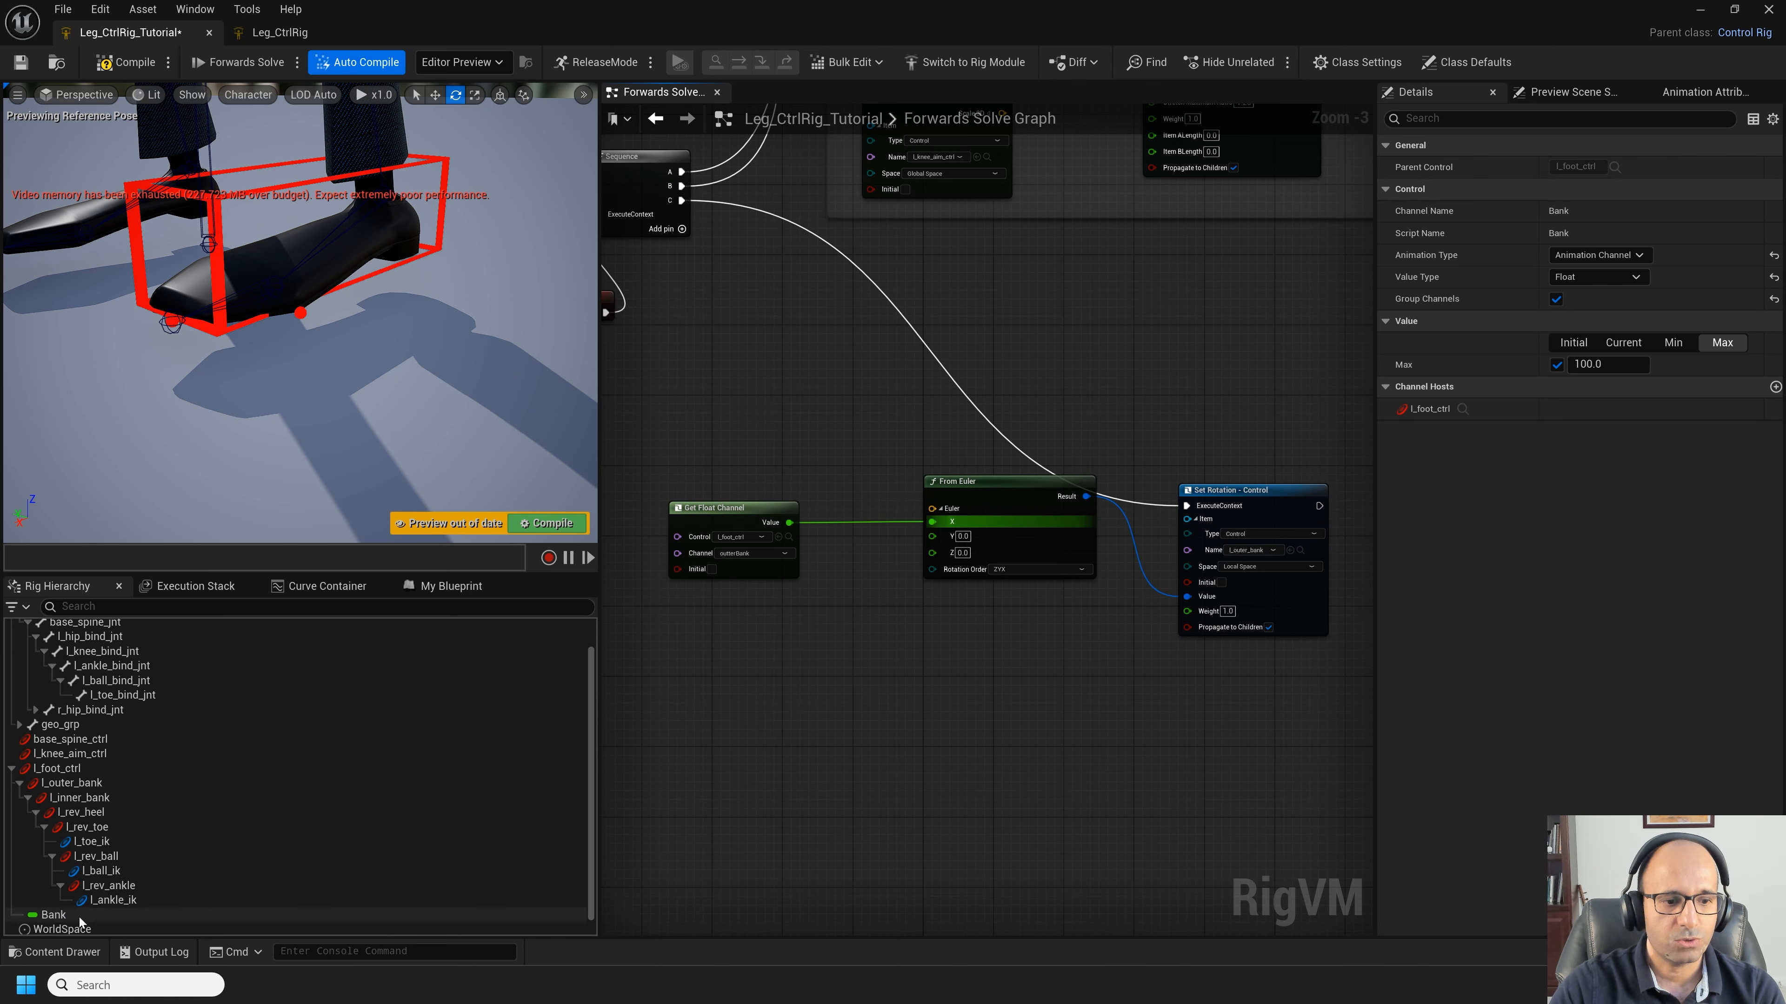
# Step: Add a Get Animation Channel node for Bank and place it below the existing Get Float Channel node
pyautogui.moveTo(52, 914); pyautogui.dragTo(742, 628)
pyautogui.moveTo(729, 709); pyautogui.dragTo(729, 709)
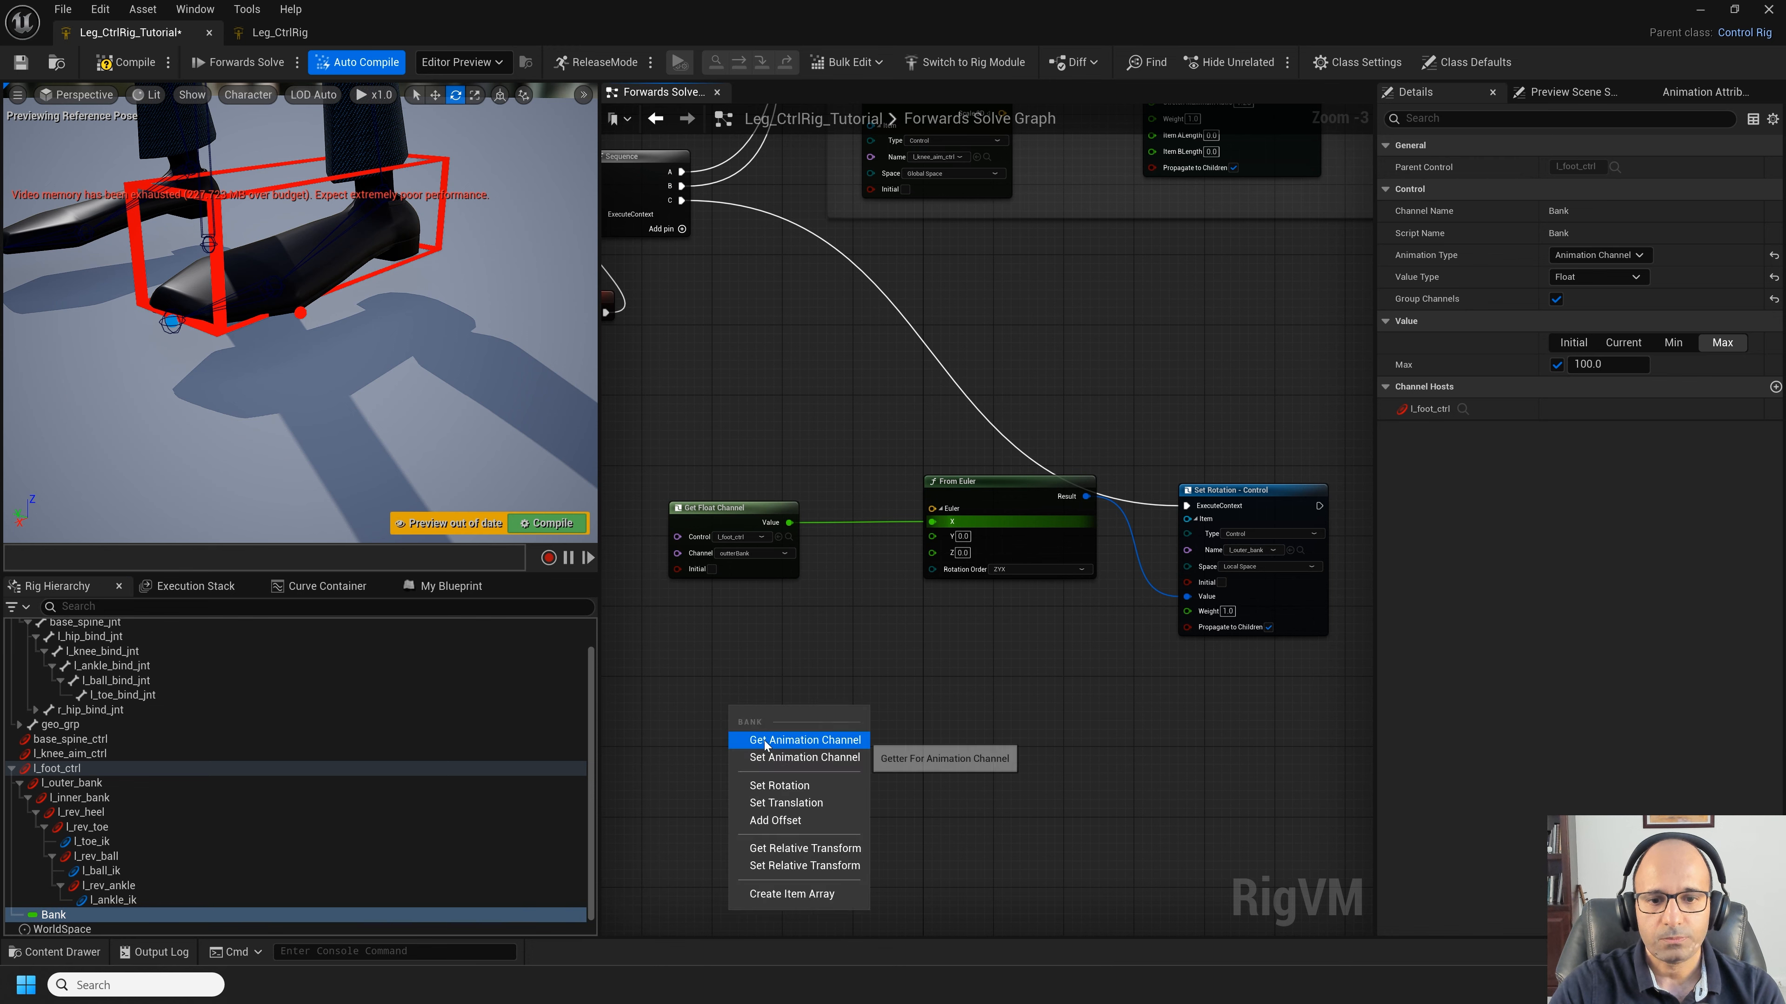
pyautogui.click(766, 740)
pyautogui.moveTo(920, 704); pyautogui.dragTo(871, 671, button='right')
pyautogui.moveTo(783, 687); pyautogui.dragTo(750, 685)
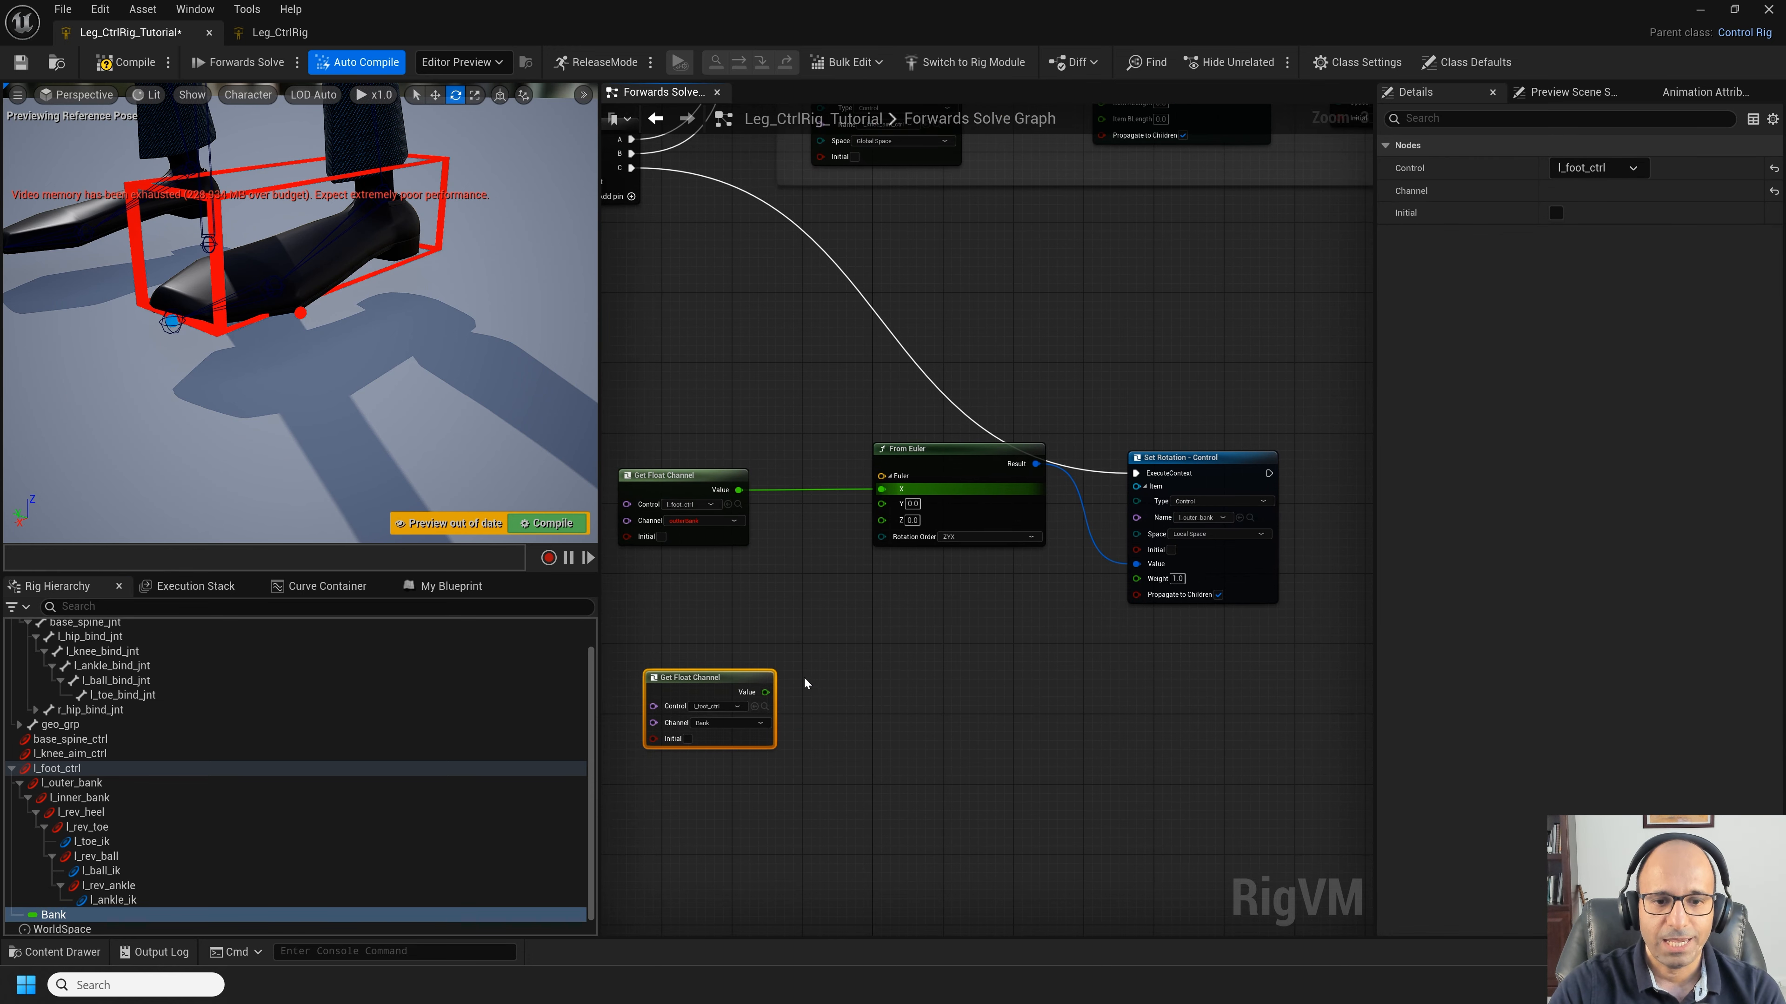
pyautogui.scroll(1, 805, 683)
pyautogui.moveTo(717, 683); pyautogui.dragTo(689, 669)
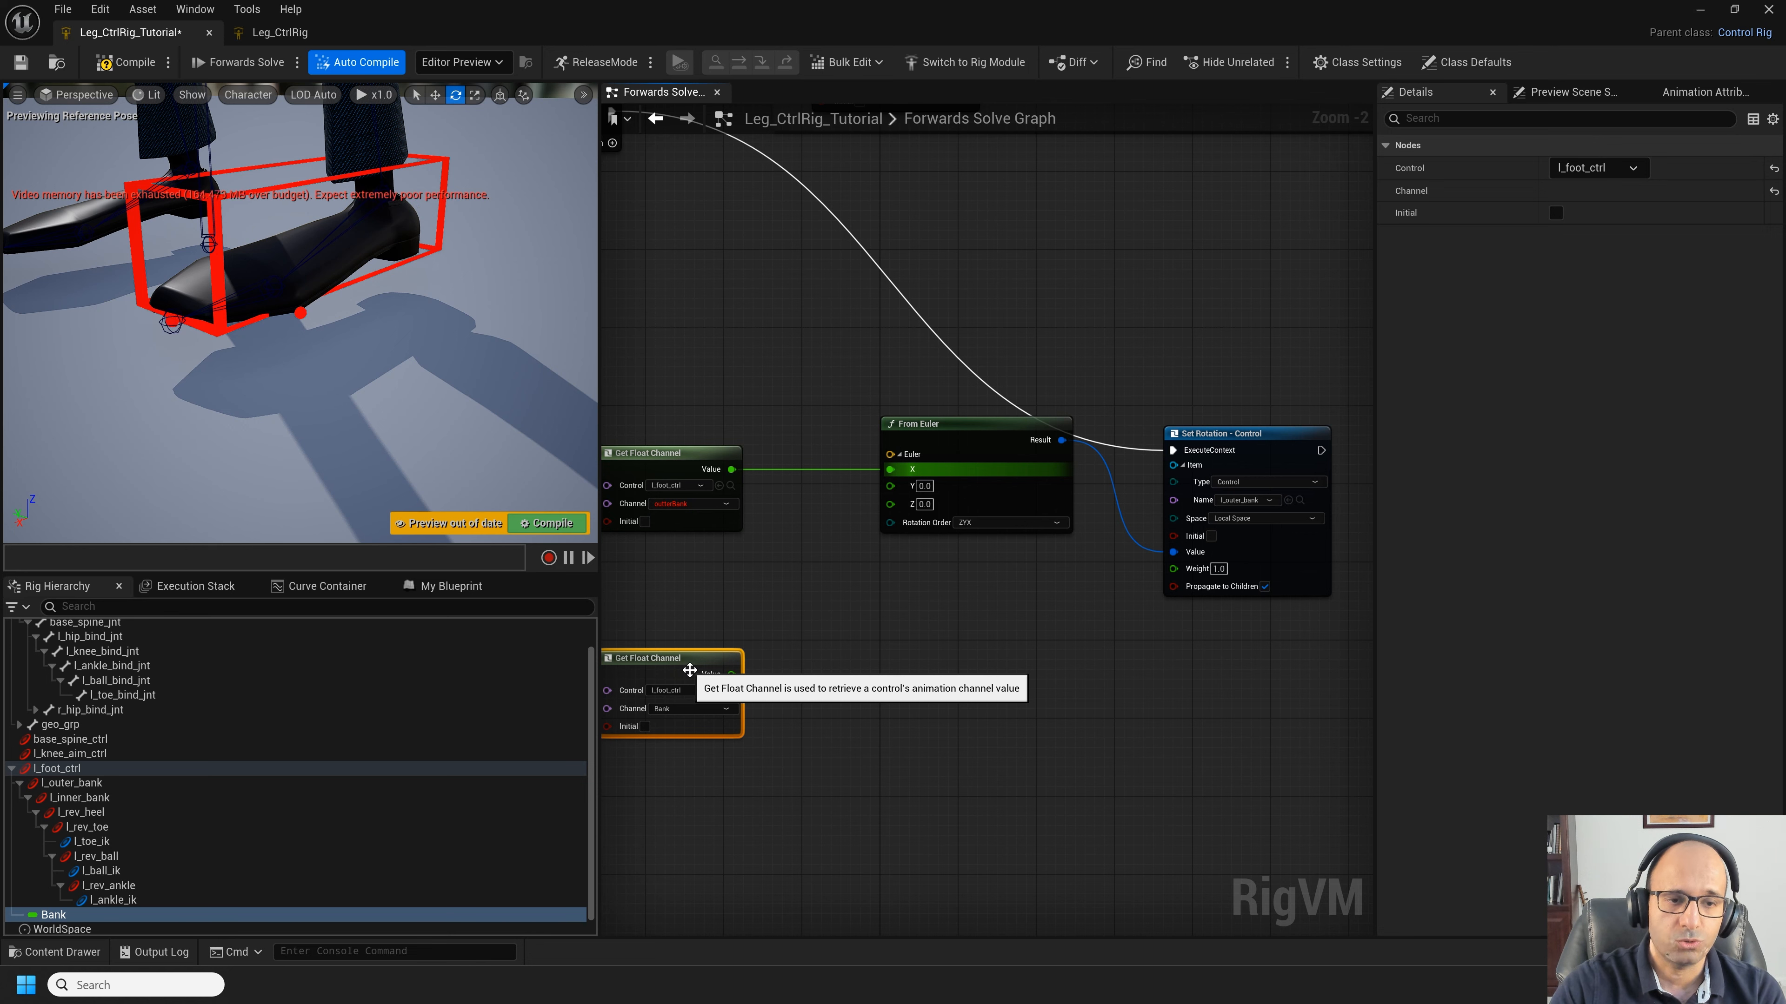
# Step: Add a Remap node beside the Bank channel node and connect the channel's Value to the Remap Value input
pyautogui.click(808, 679)
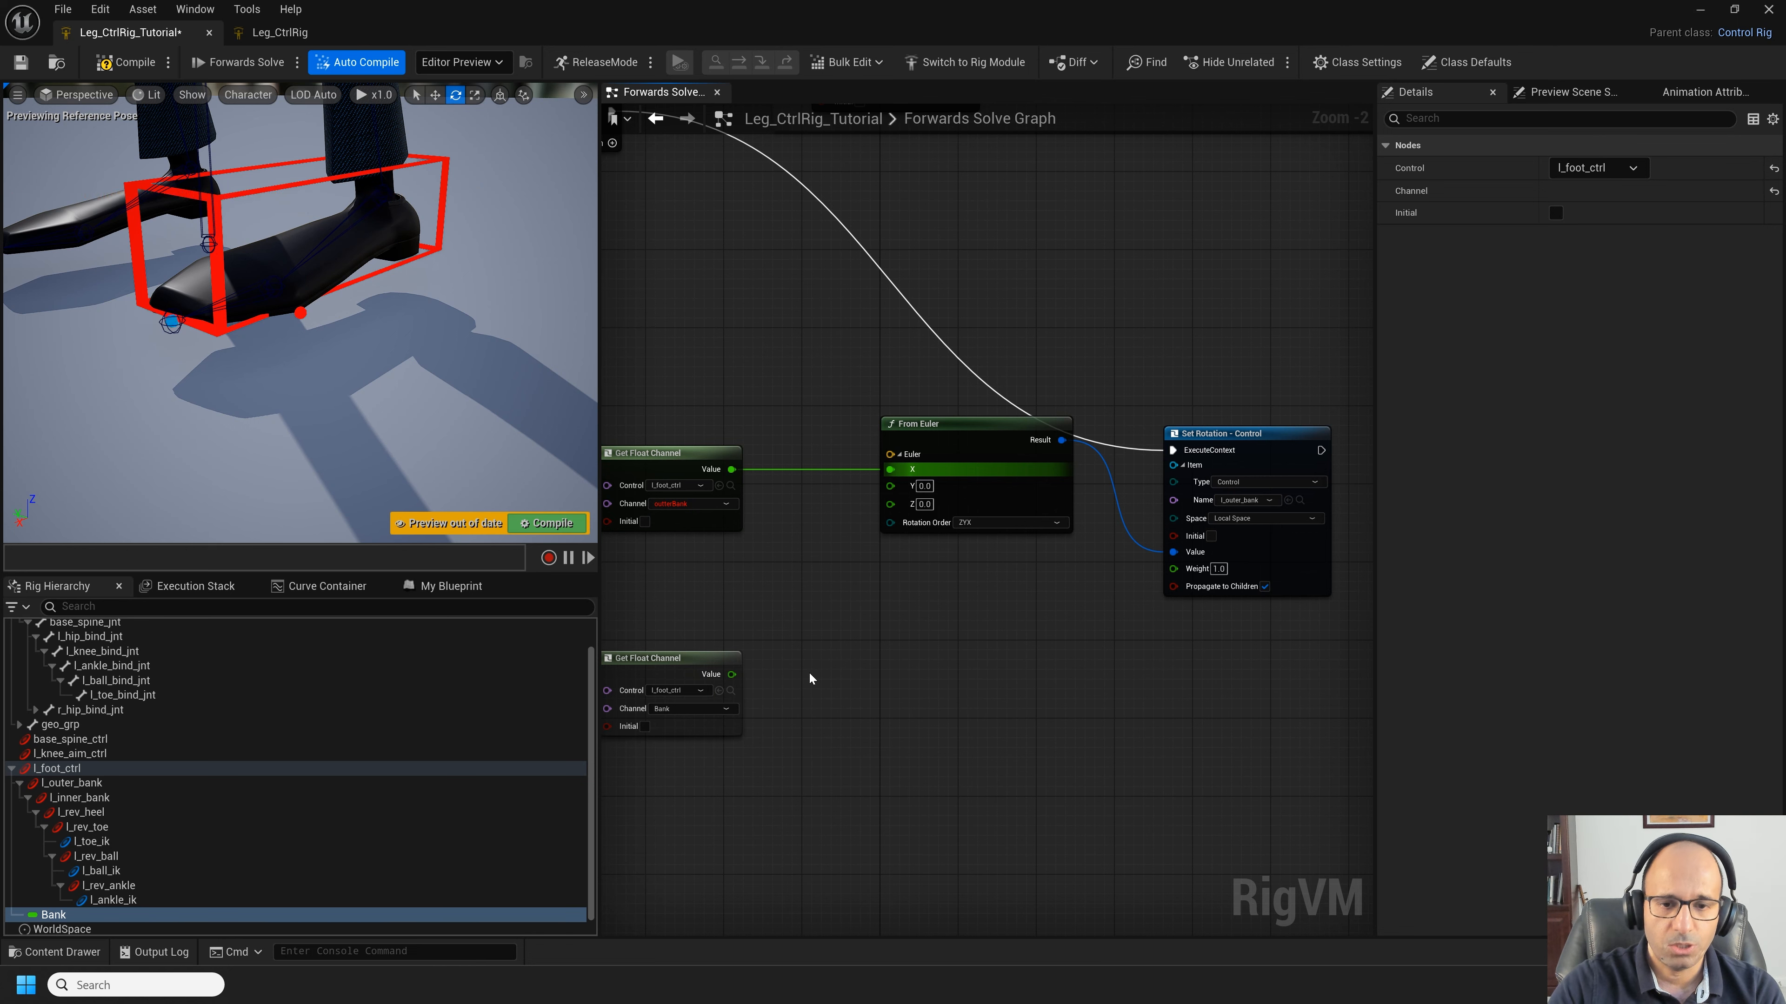
pyautogui.rightClick(809, 675)
pyautogui.write('rem')
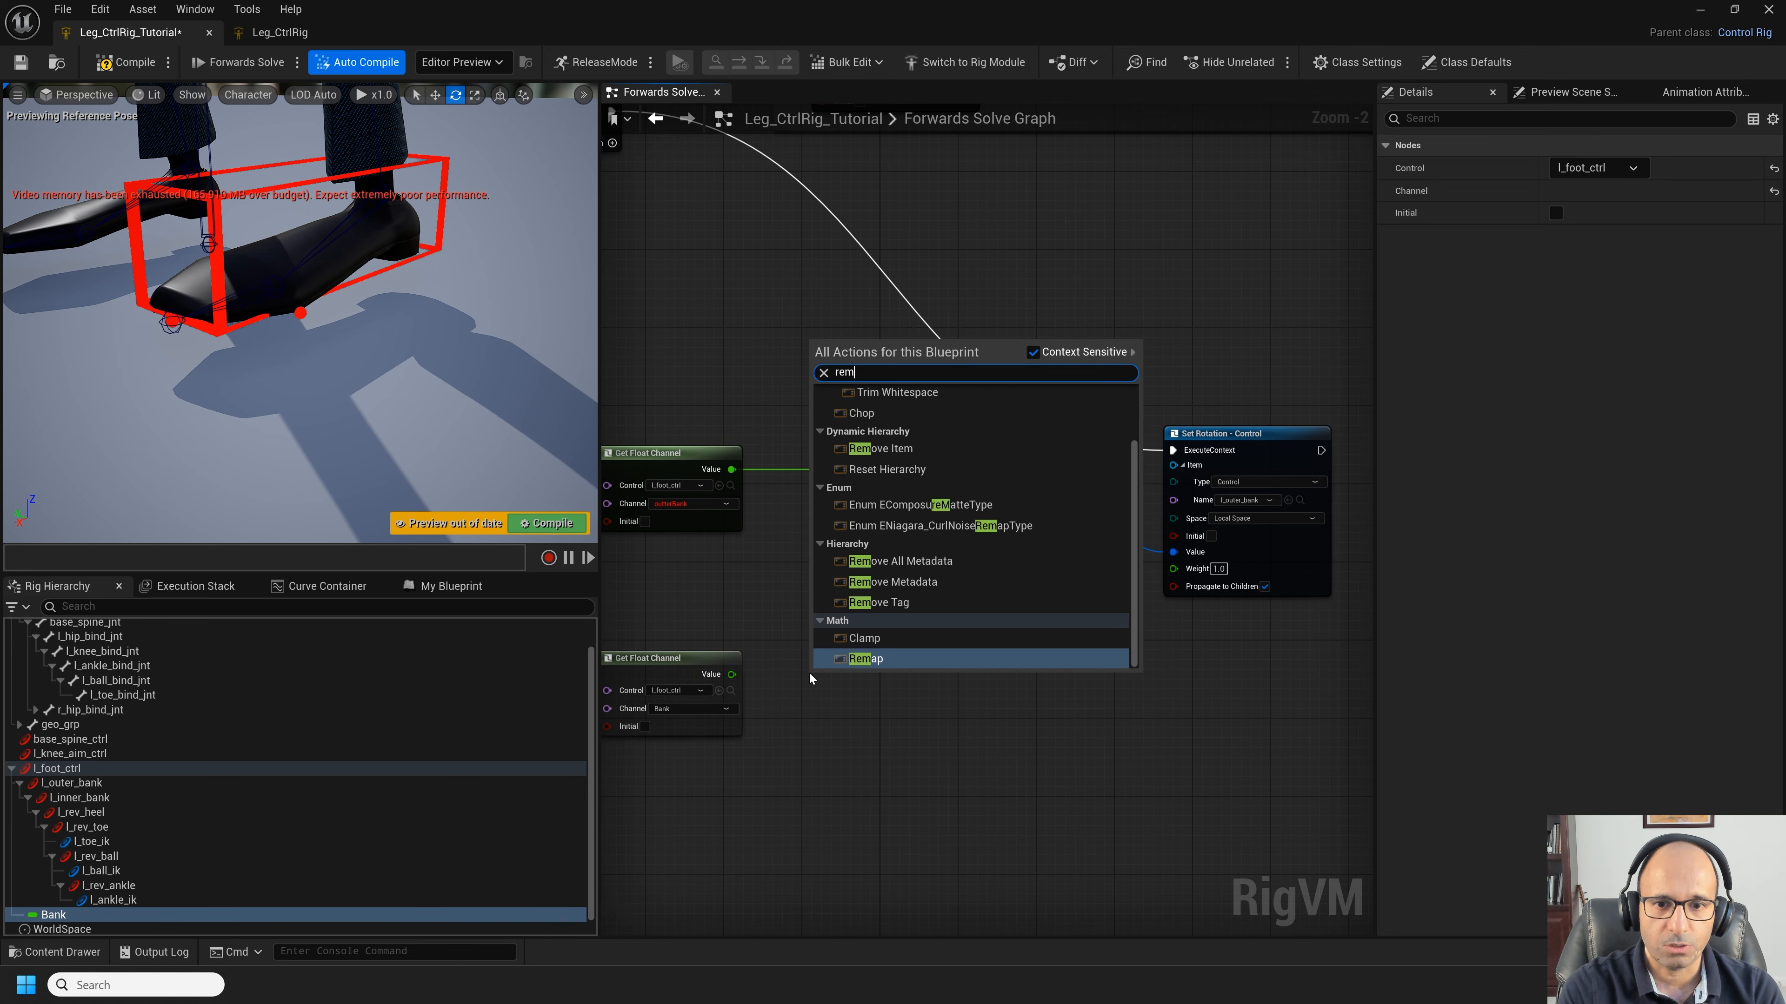
pyautogui.press('Return')
pyautogui.scroll(2, 809, 678)
pyautogui.moveTo(705, 675); pyautogui.dragTo(850, 680)
pyautogui.moveTo(898, 641)
pyautogui.mouseDown()
pyautogui.moveTo(925, 641)
pyautogui.moveTo(883, 629)
pyautogui.mouseUp()
pyautogui.moveTo(713, 591); pyautogui.dragTo(754, 542, button='right')
pyautogui.moveTo(974, 591); pyautogui.dragTo(987, 591)
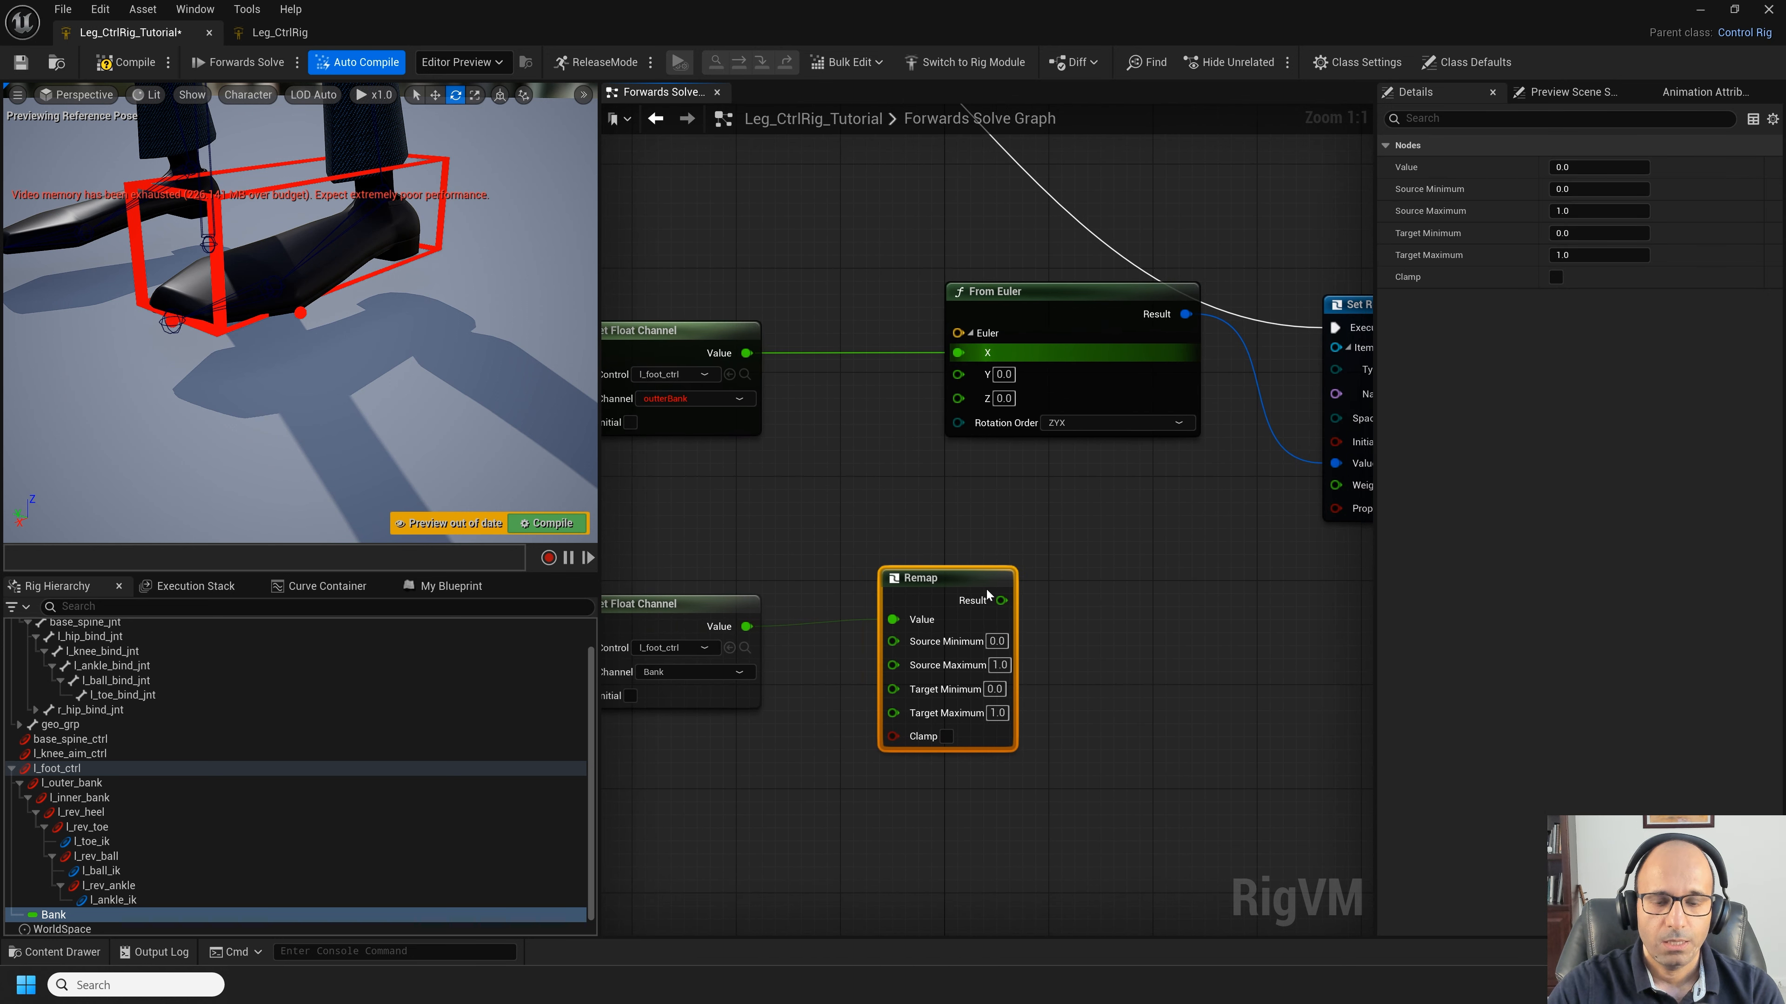
# Step: Set the Remap node's Source Maximum to 10 and its Target Maximum to 90
pyautogui.click(701, 604)
pyautogui.click(997, 640)
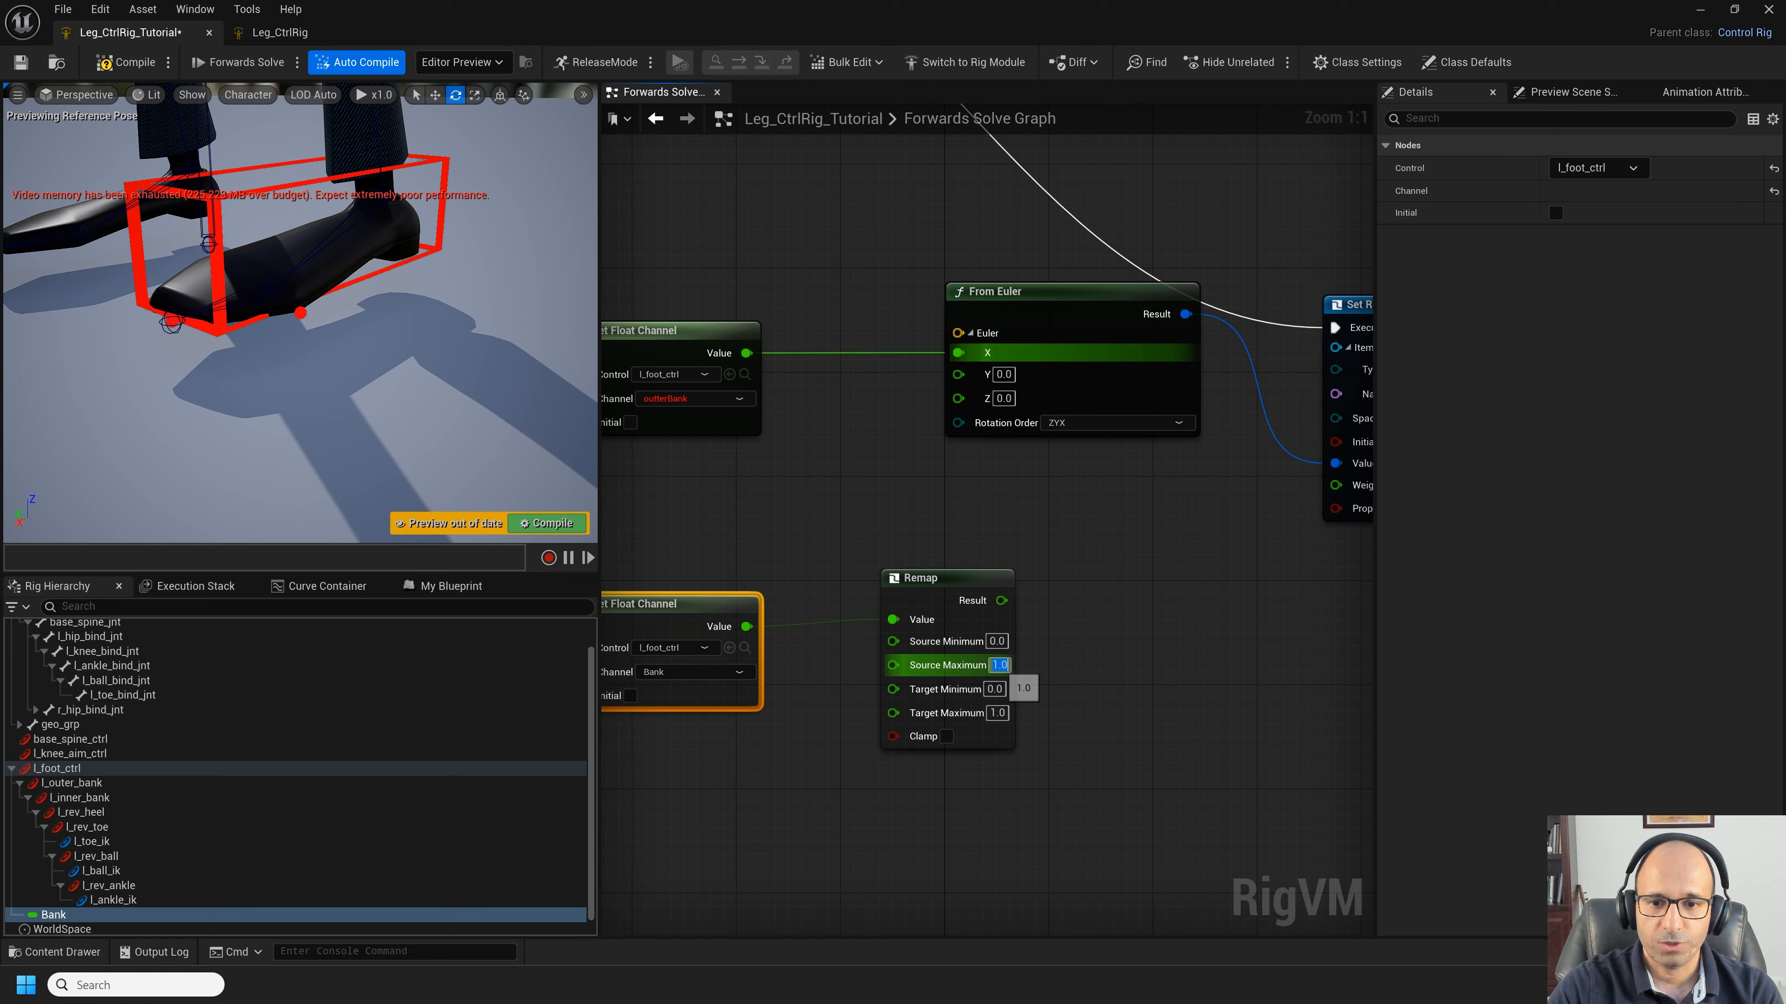
pyautogui.write('90')
pyautogui.press('Return')
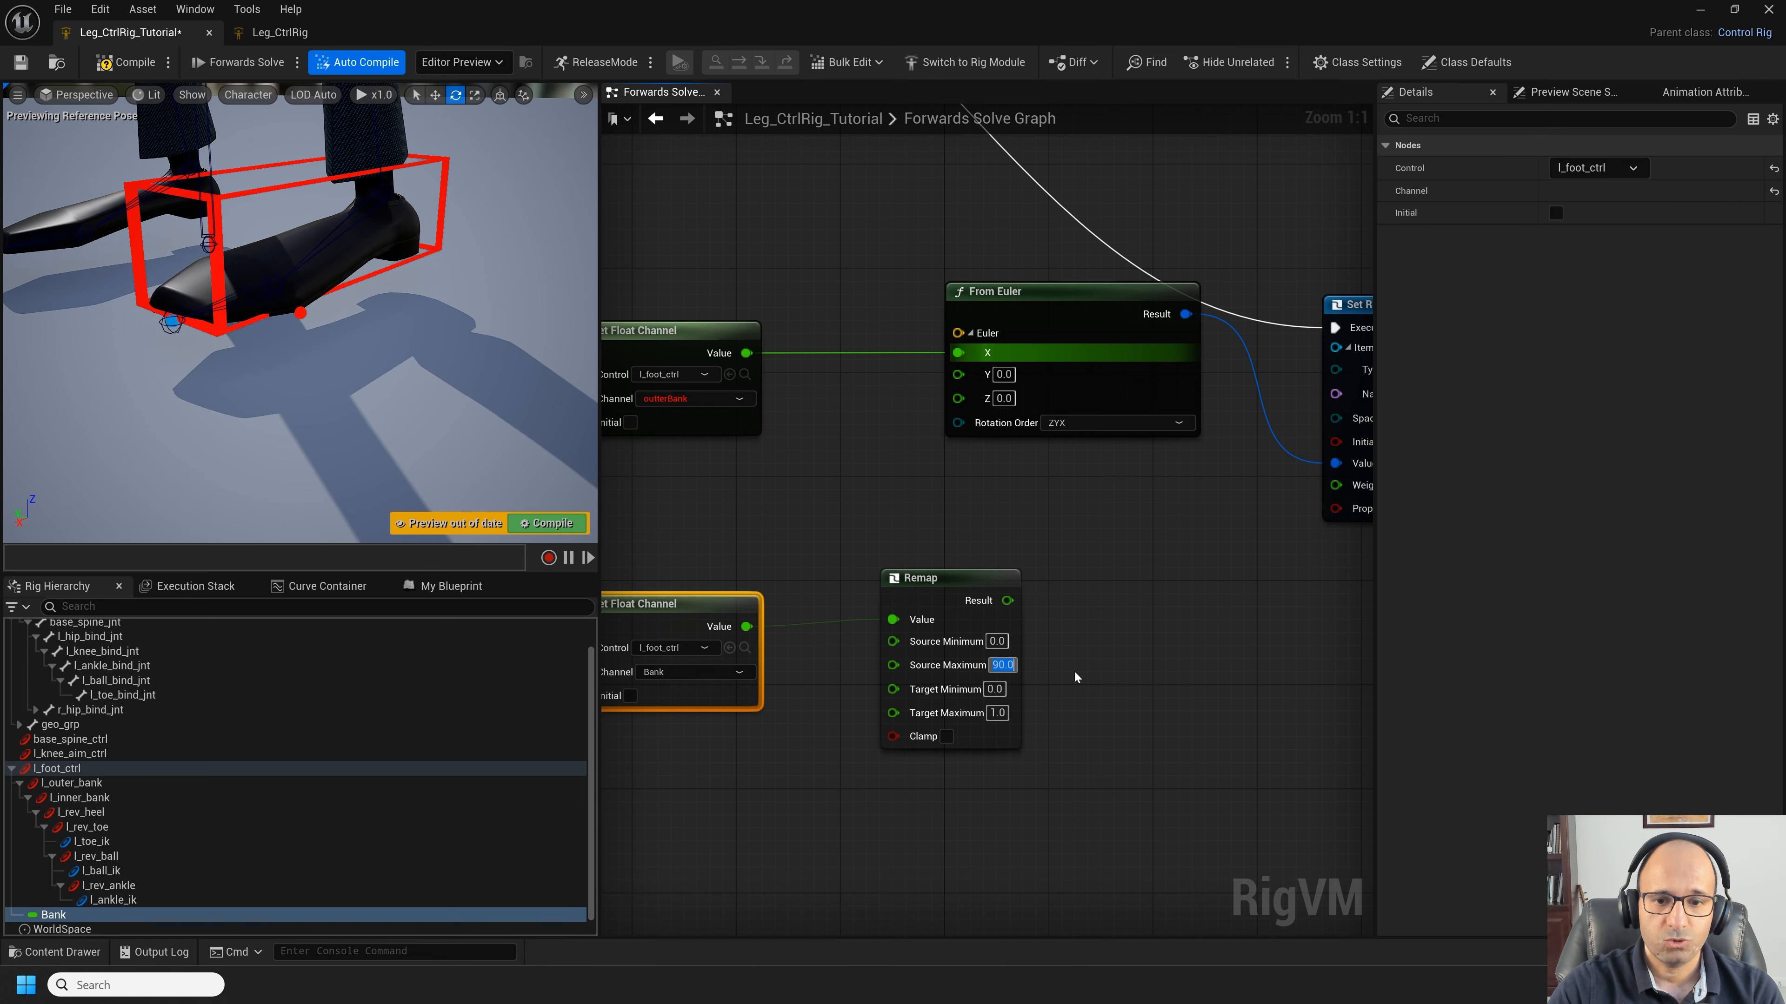
pyautogui.write('9')
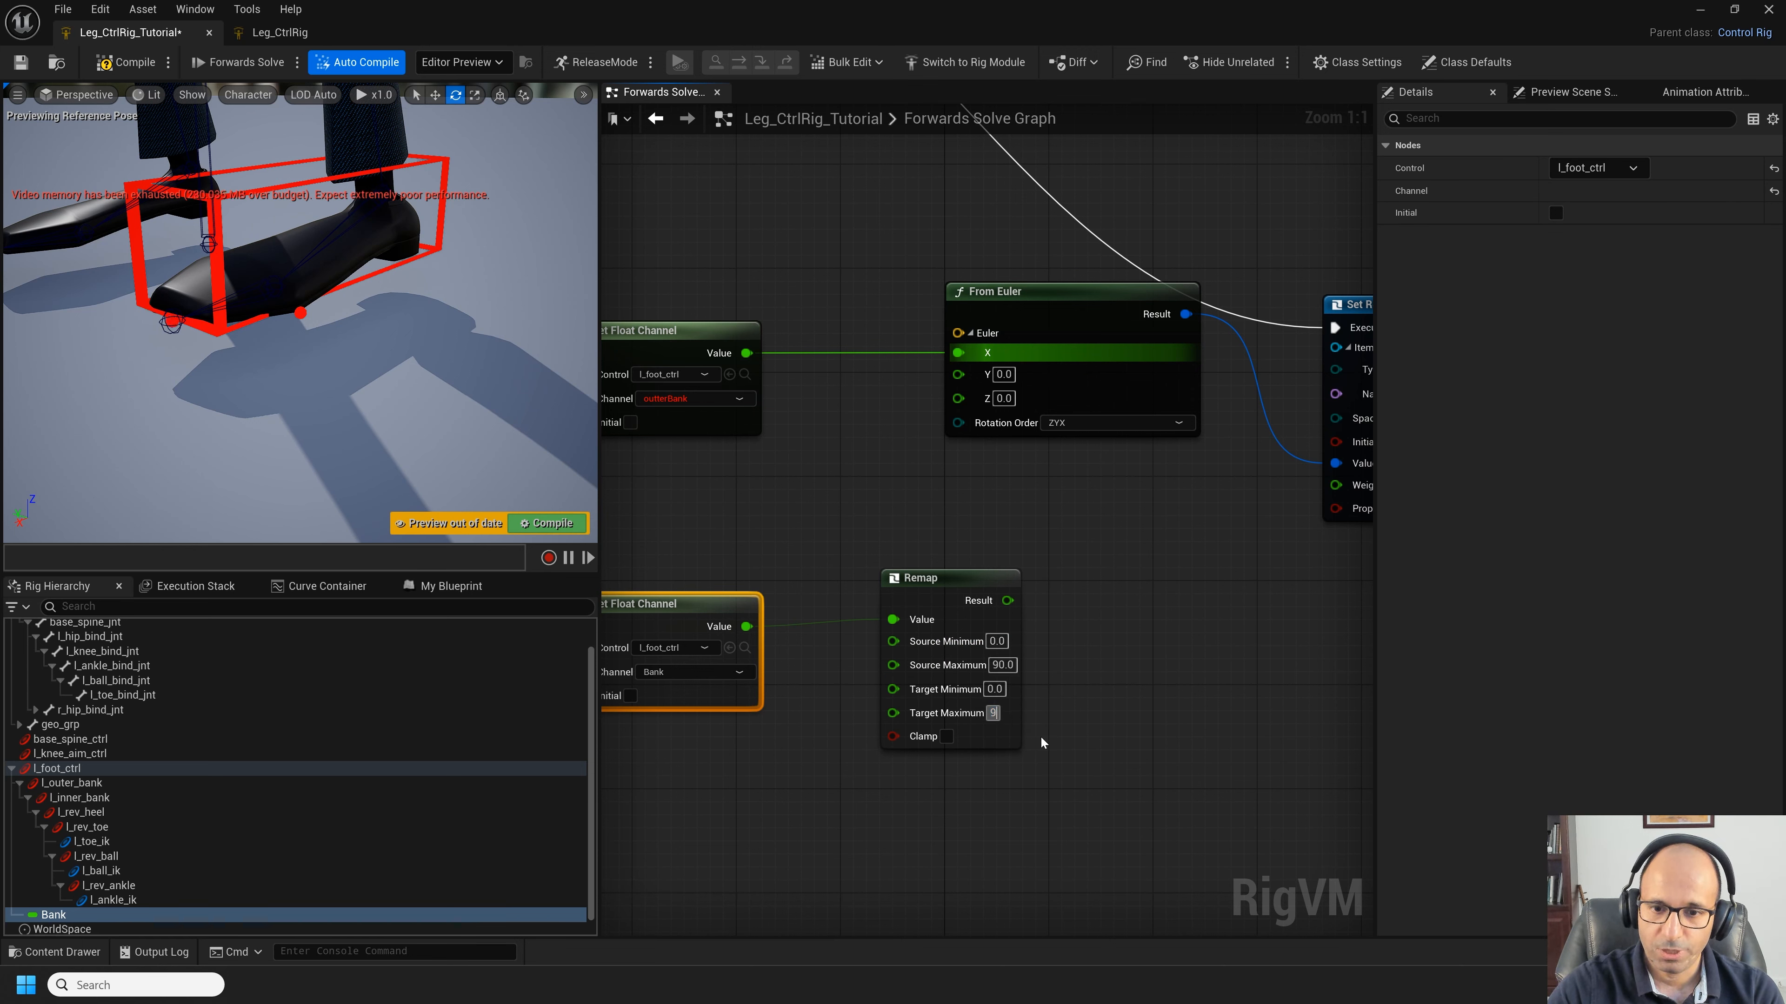
pyautogui.write('0')
pyautogui.press('Return')
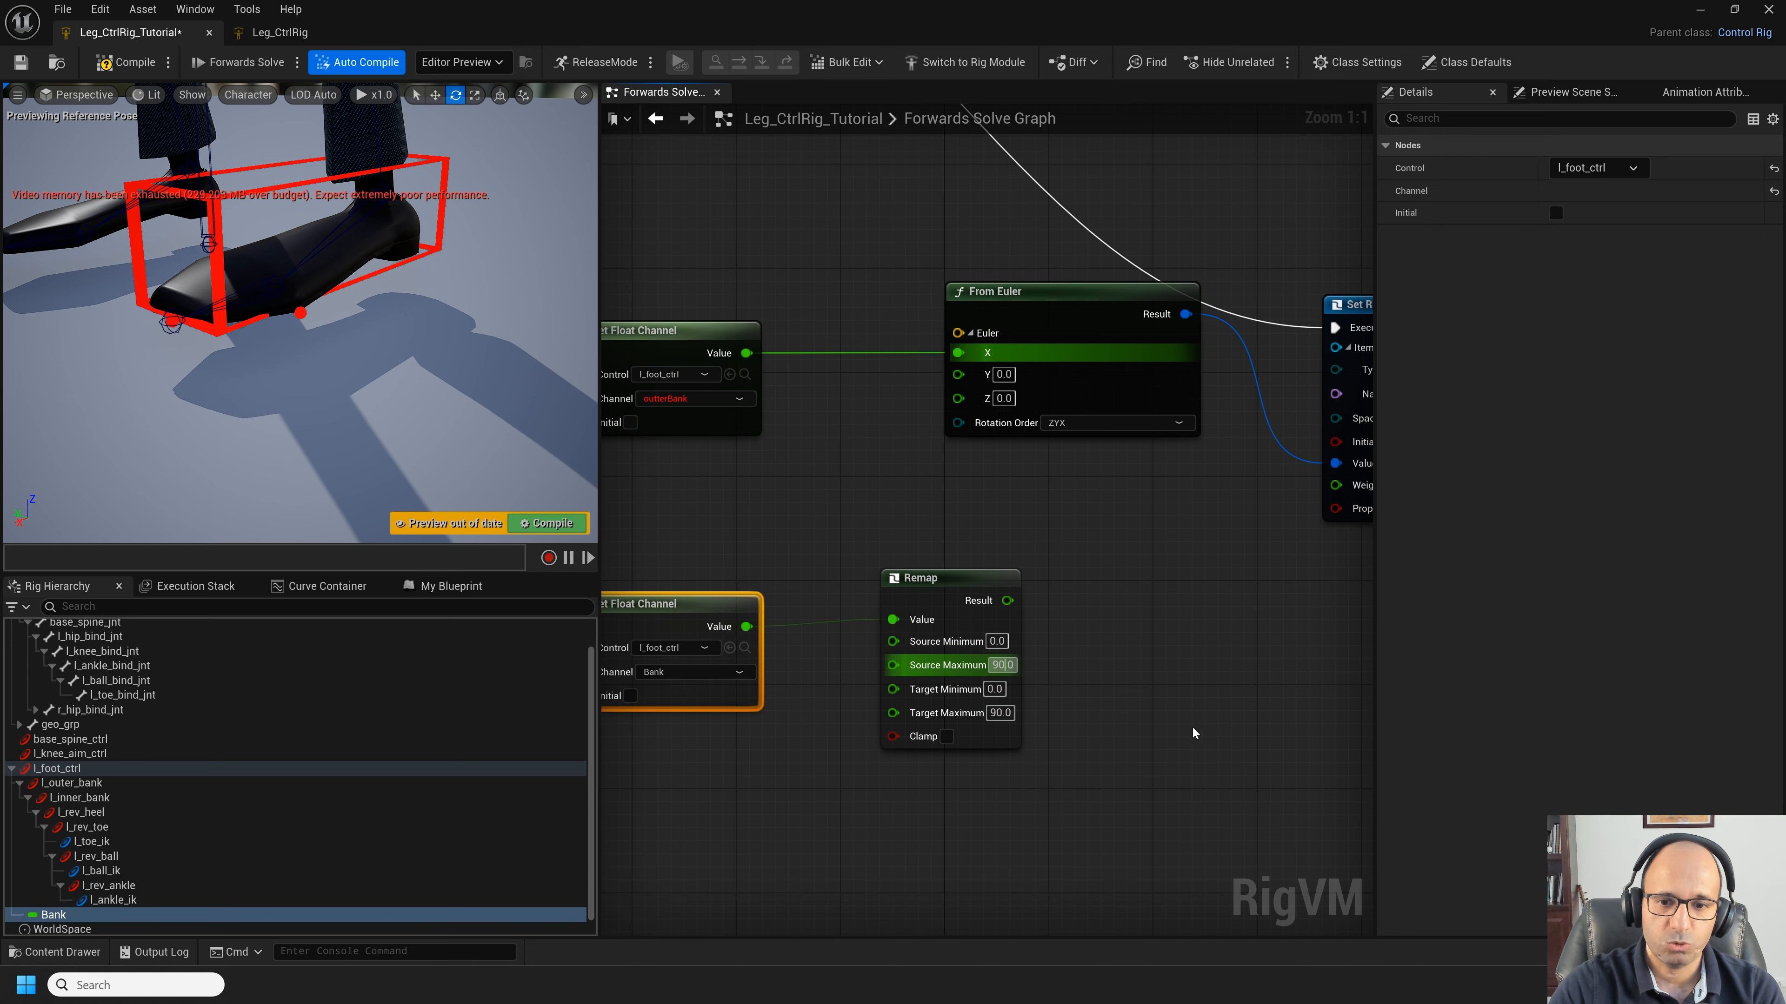
pyautogui.write('1')
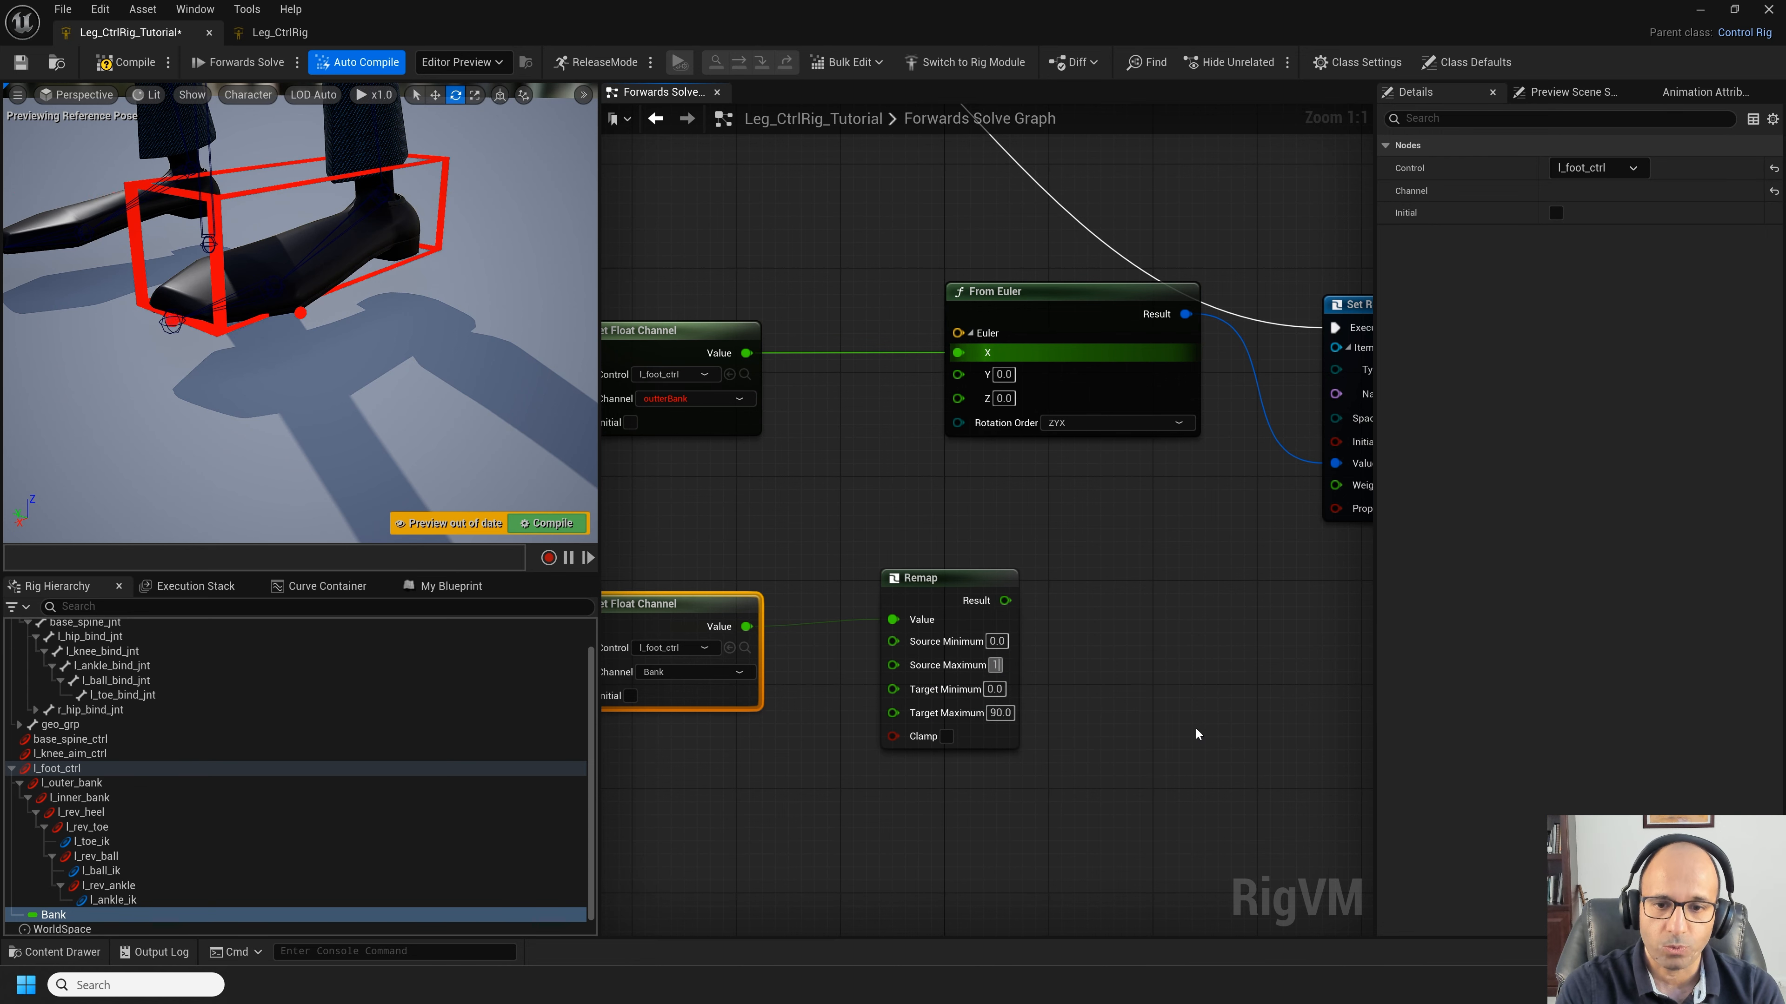
pyautogui.write('0')
pyautogui.press('Return')
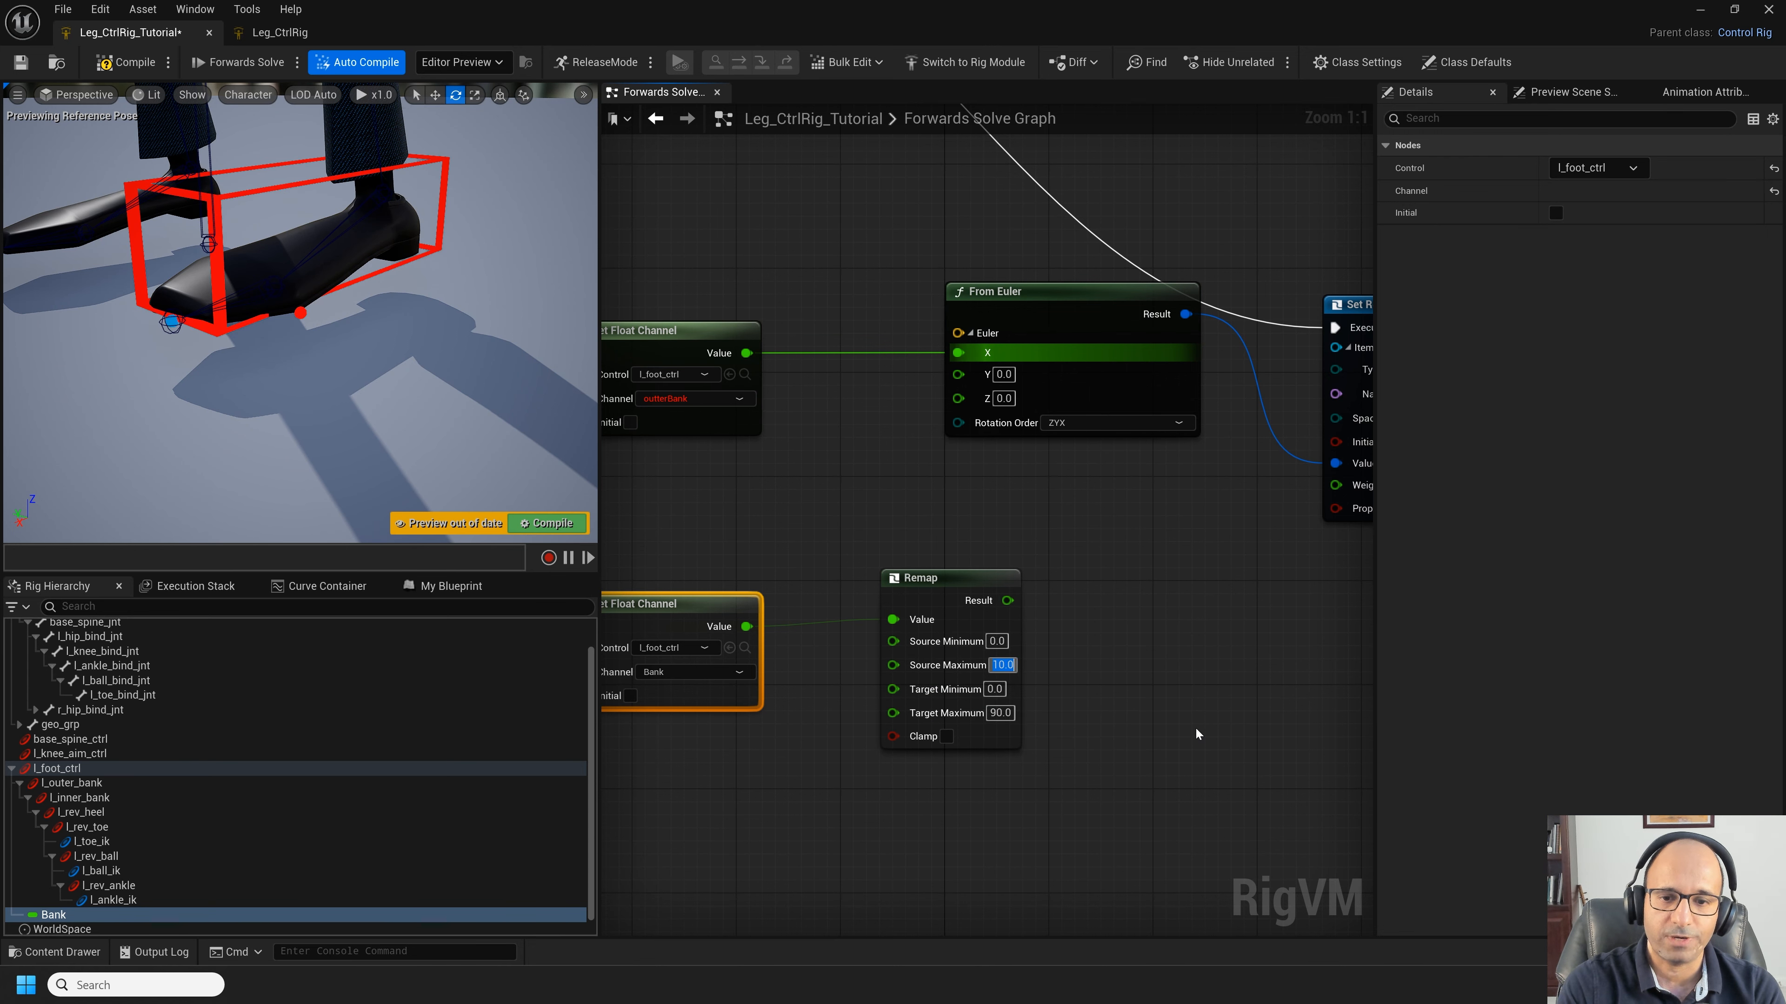
# Step: Connect the Remap Result to the From Euler X input and delete the old outterBank Get Float Channel node
pyautogui.moveTo(1204, 693); pyautogui.dragTo(993, 677, button='right')
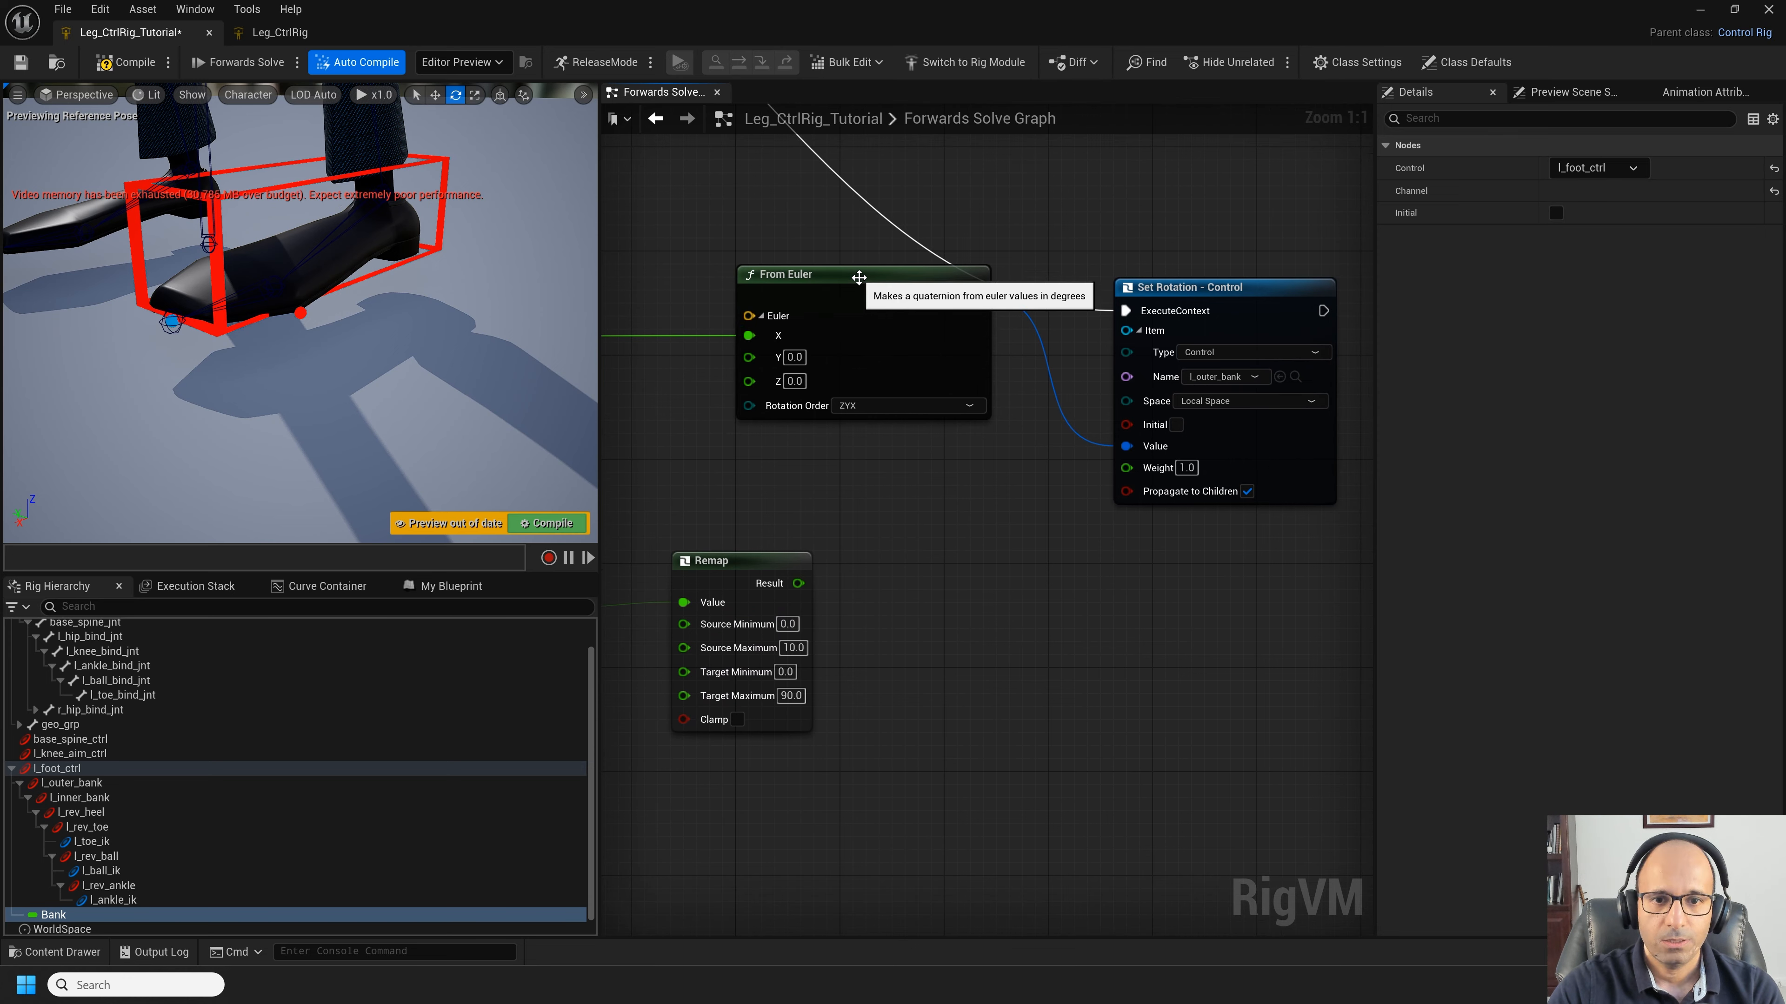
pyautogui.click(859, 277)
pyautogui.moveTo(861, 510); pyautogui.dragTo(1100, 619, button='right')
pyautogui.moveTo(1030, 681); pyautogui.dragTo(982, 433)
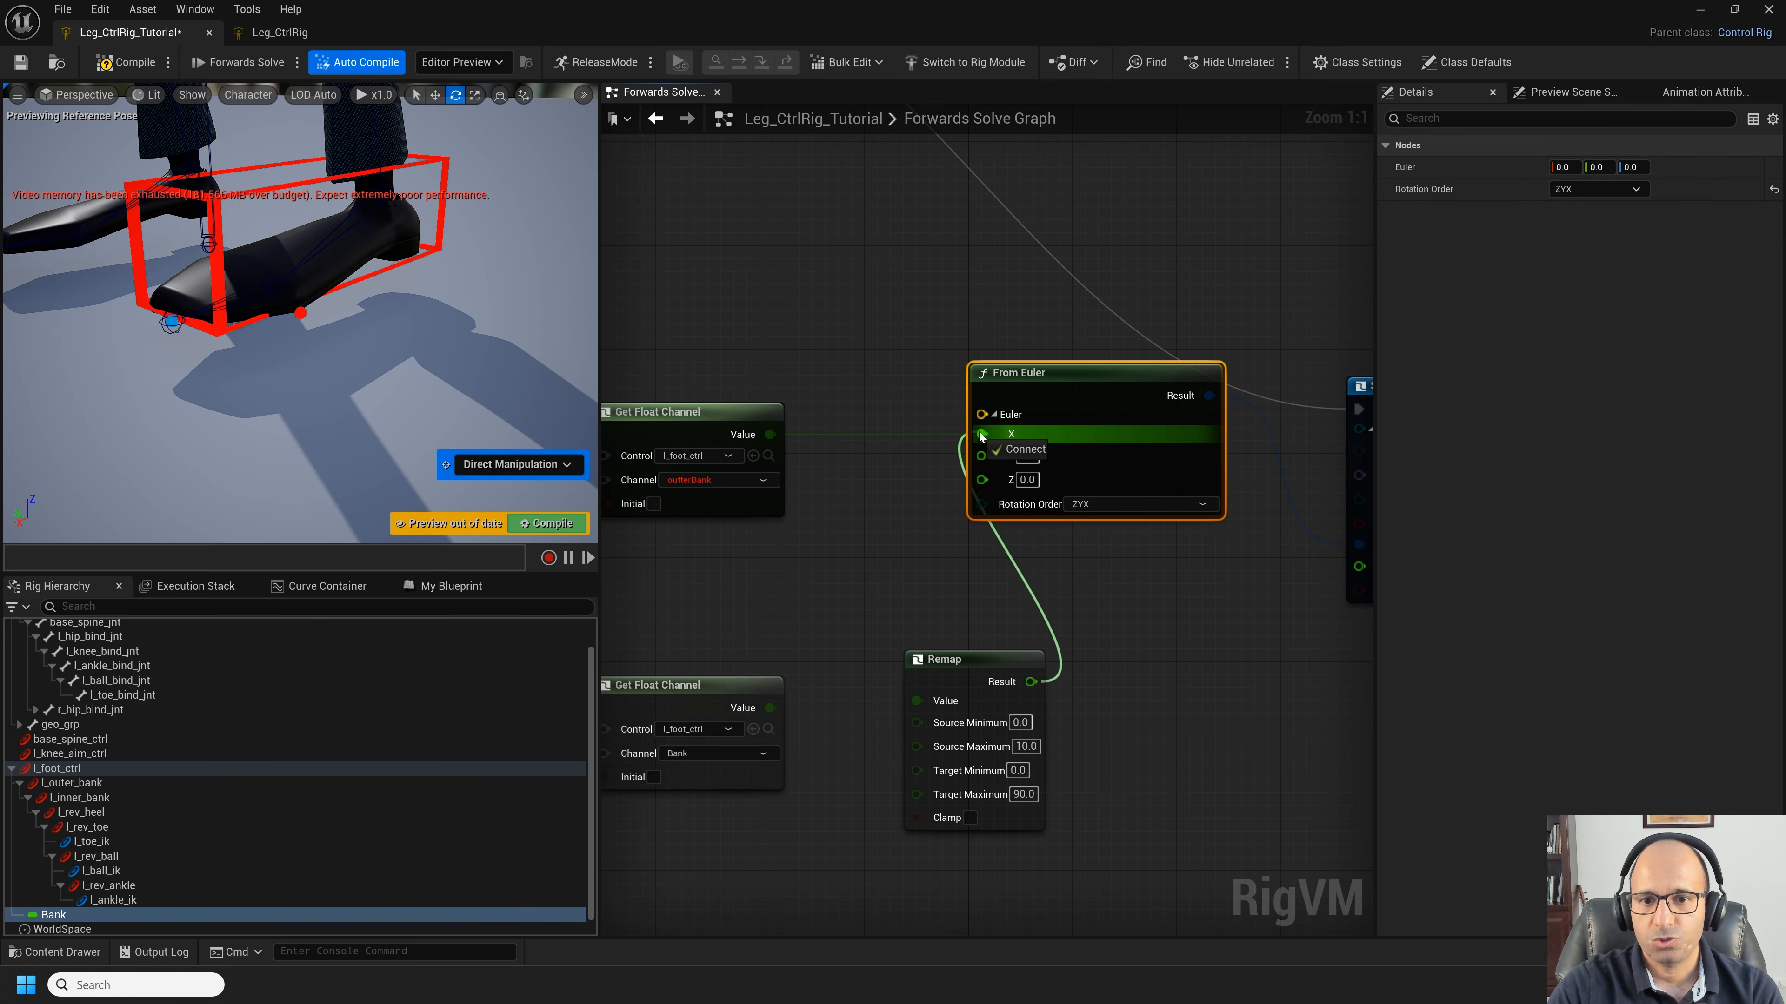
pyautogui.click(705, 471)
pyautogui.press('Delete')
# Step: Line up the From Euler and l_outer_bank Set Rotation nodes beside the Remap node and compile the rig
pyautogui.moveTo(1188, 568); pyautogui.dragTo(1033, 556, button='right')
pyautogui.moveTo(970, 369); pyautogui.dragTo(1099, 630)
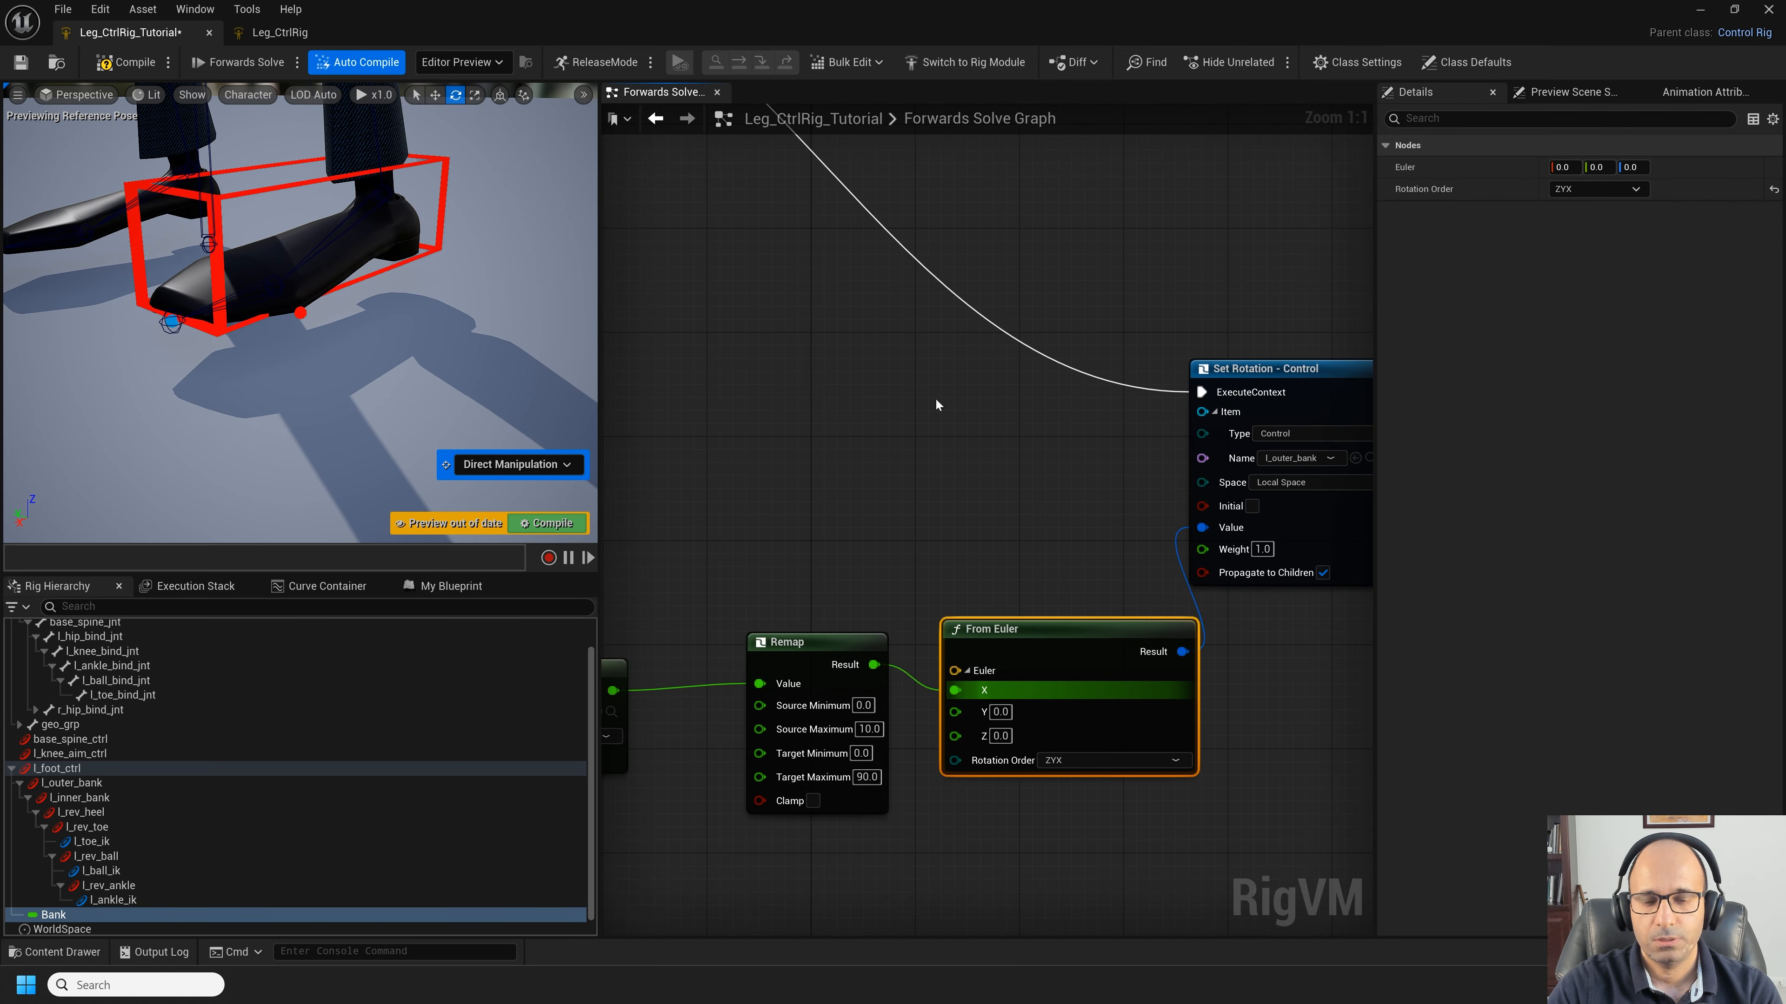
pyautogui.moveTo(937, 401); pyautogui.dragTo(760, 368, button='right')
pyautogui.moveTo(1125, 361); pyautogui.dragTo(1189, 544)
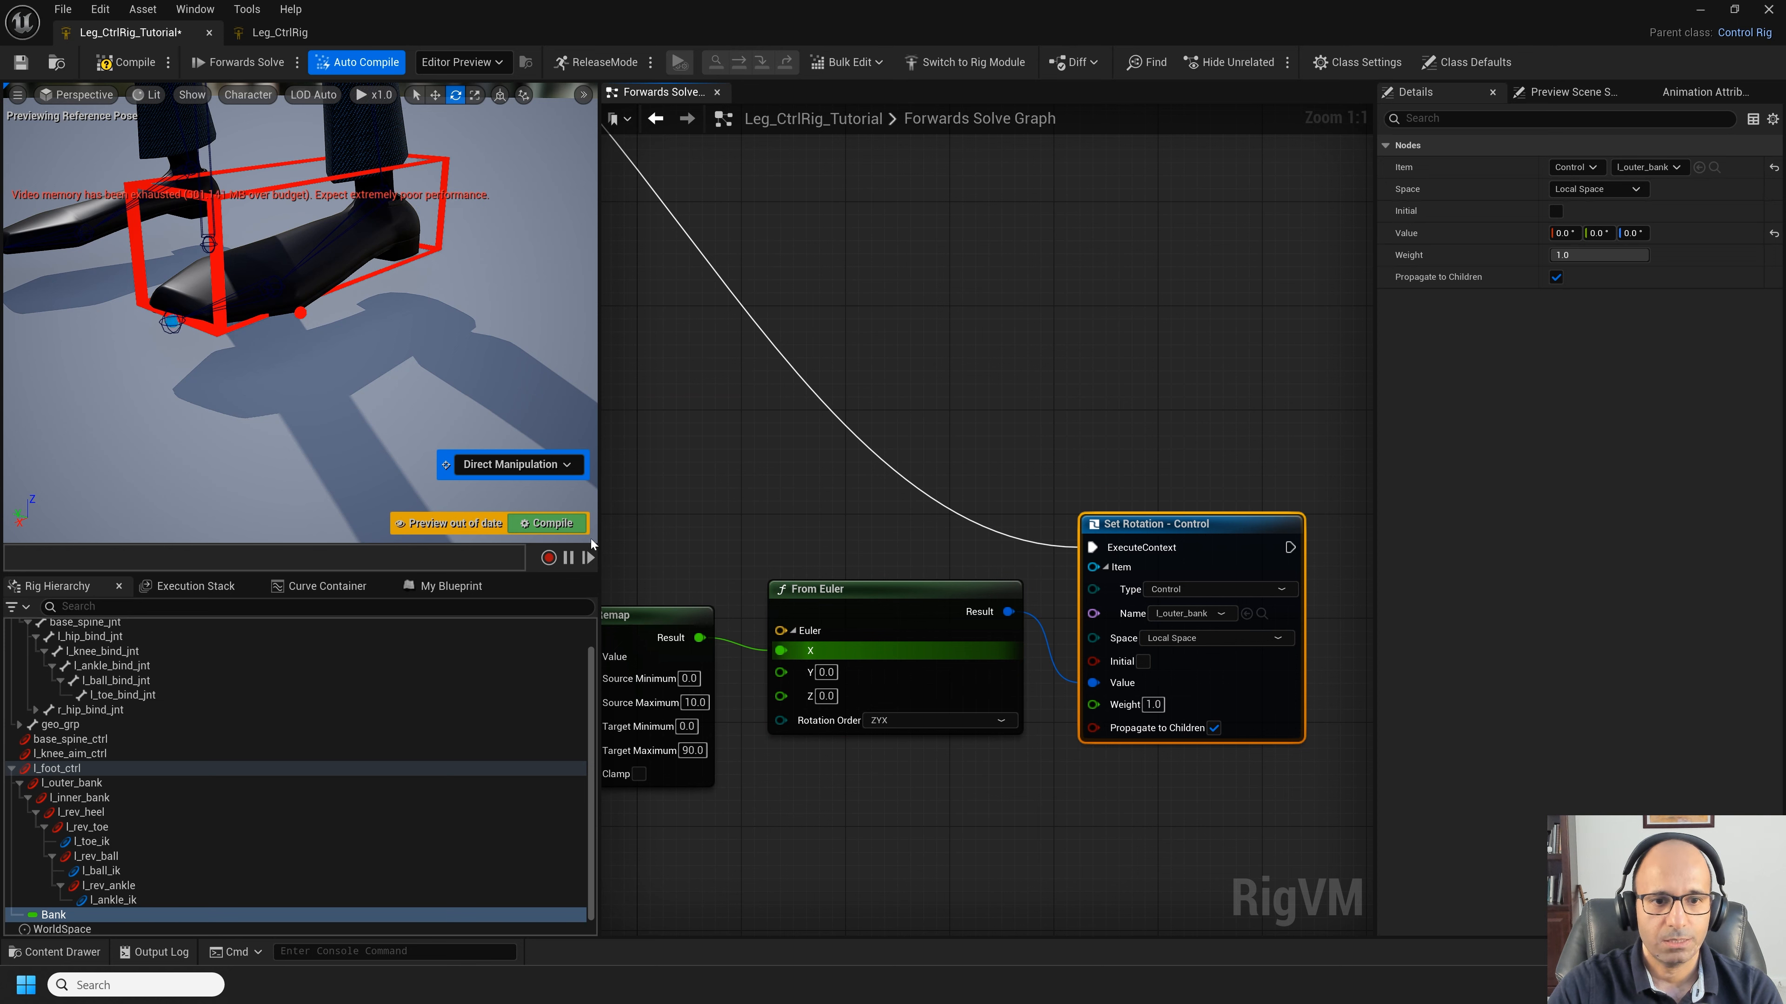
pyautogui.click(565, 532)
pyautogui.moveTo(710, 491); pyautogui.dragTo(1026, 435, button='right')
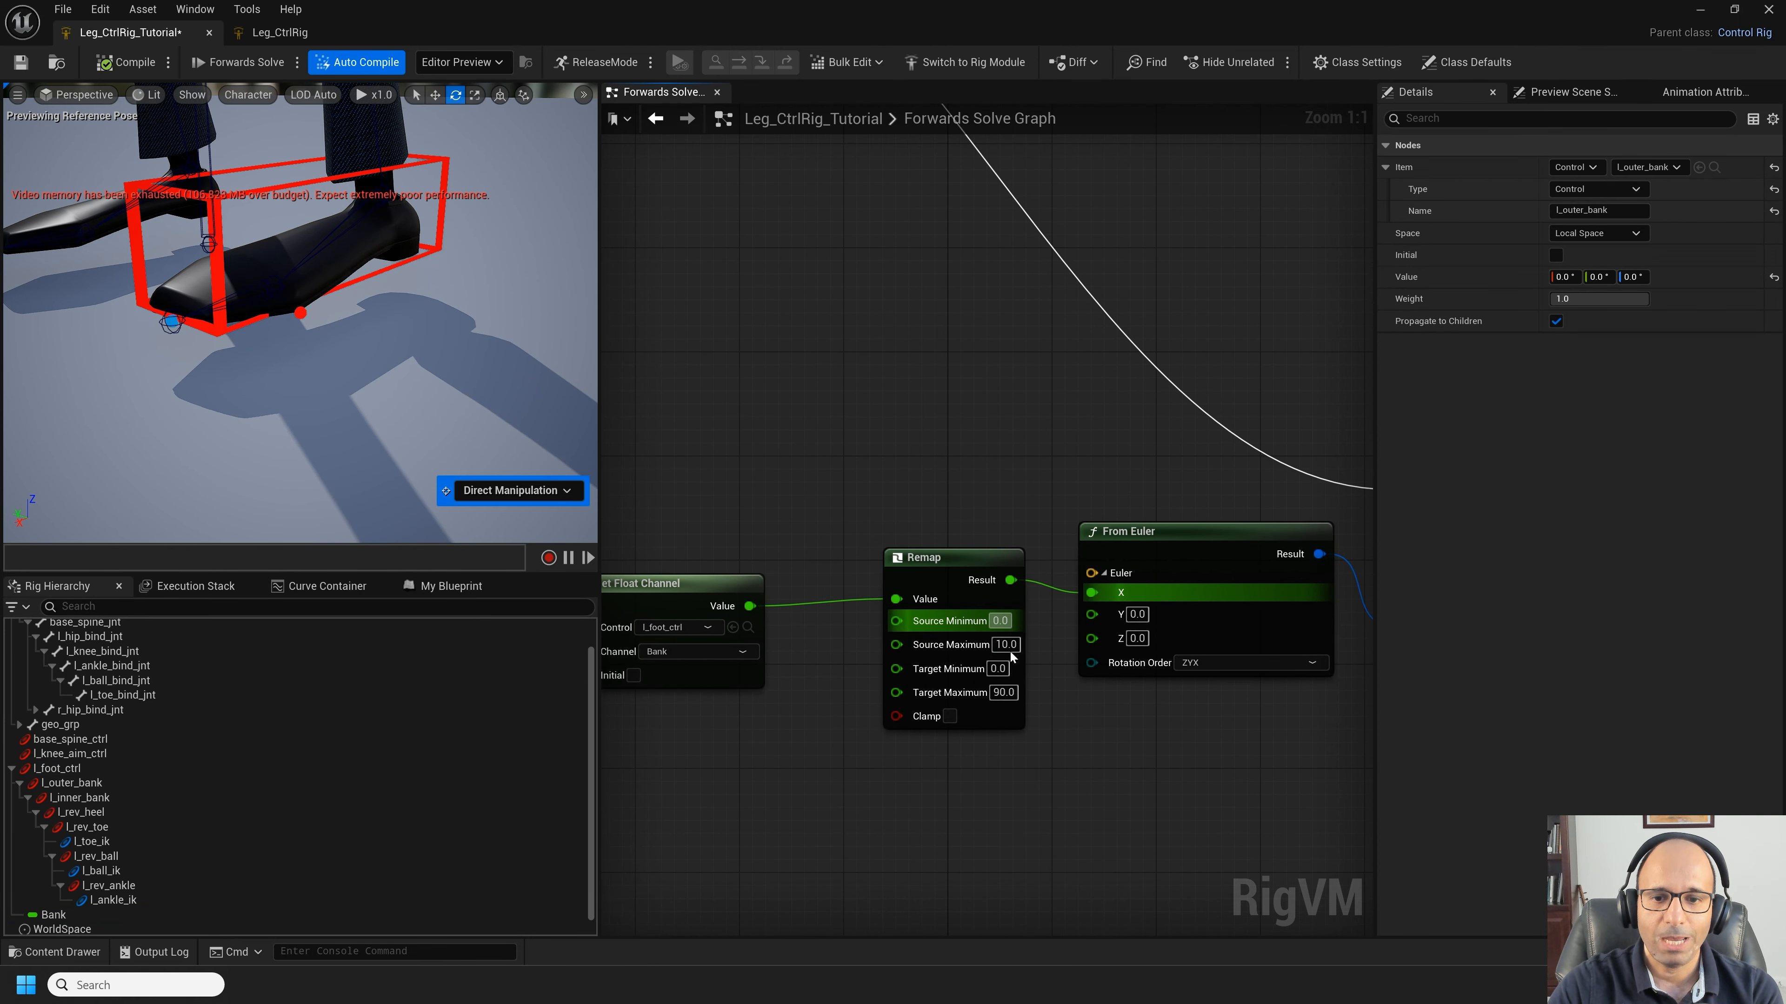
# Step: Enable Clamp on the Remap node
pyautogui.moveTo(1167, 742); pyautogui.dragTo(1130, 731, button='right')
pyautogui.scroll(1, 915, 717)
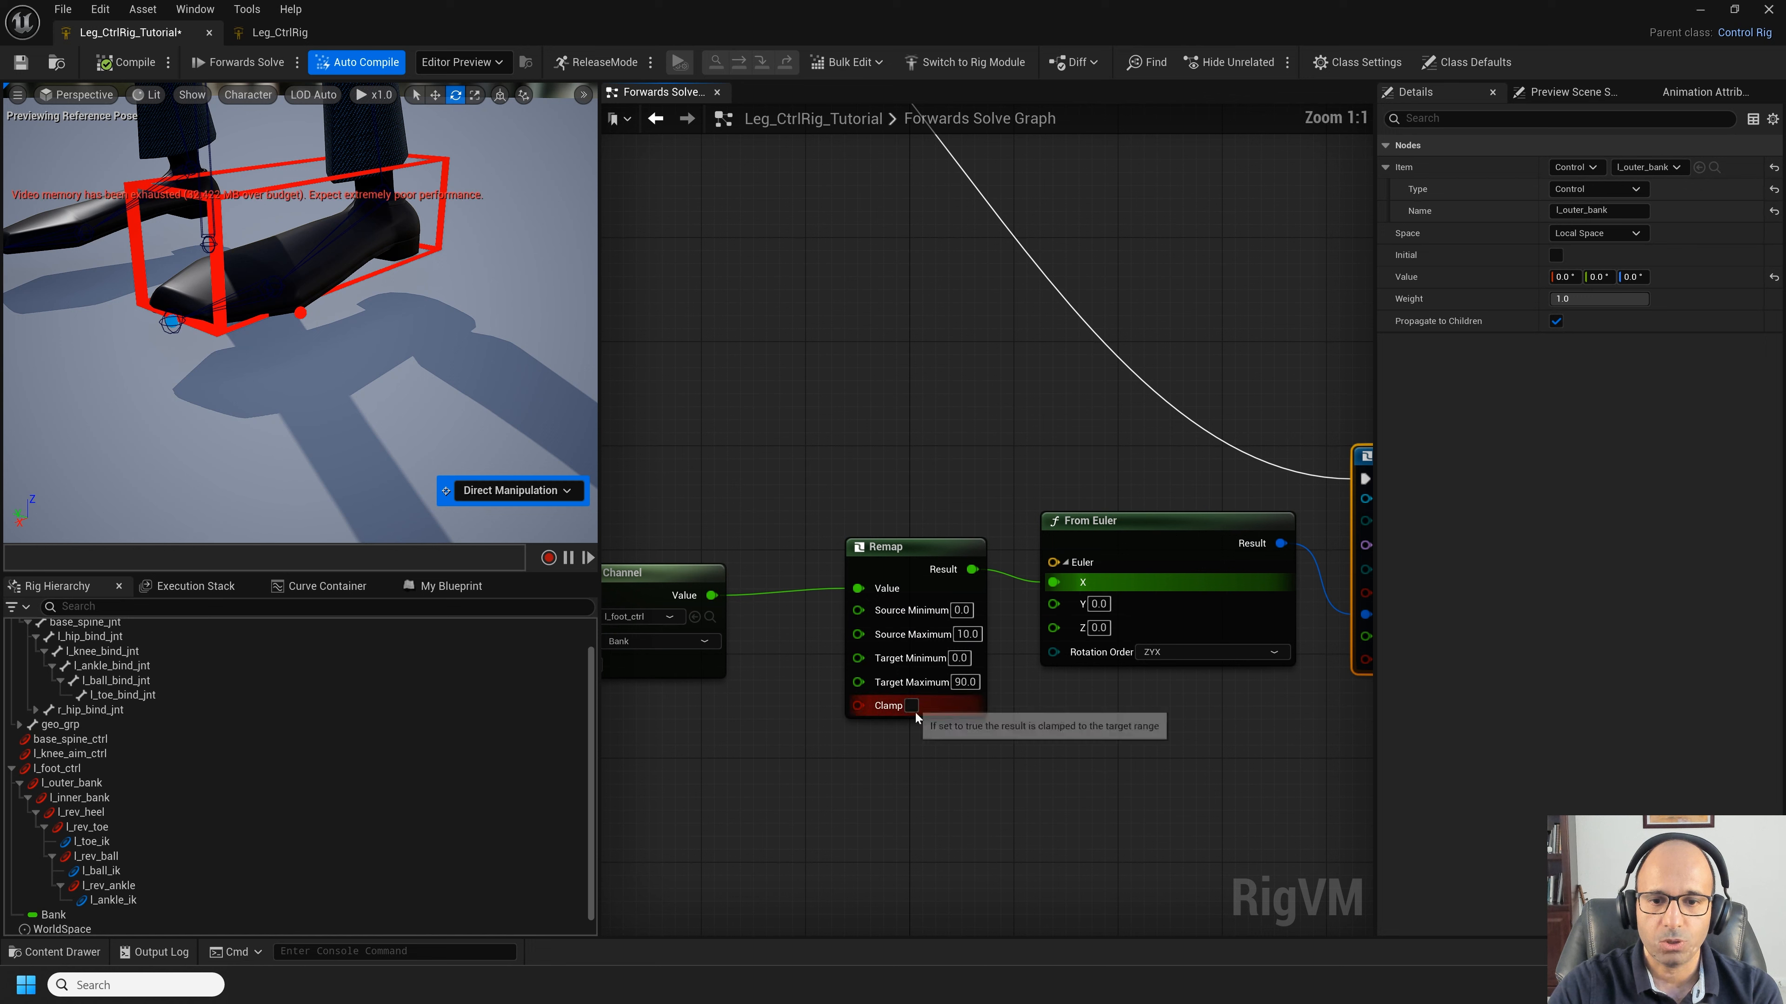
pyautogui.click(911, 707)
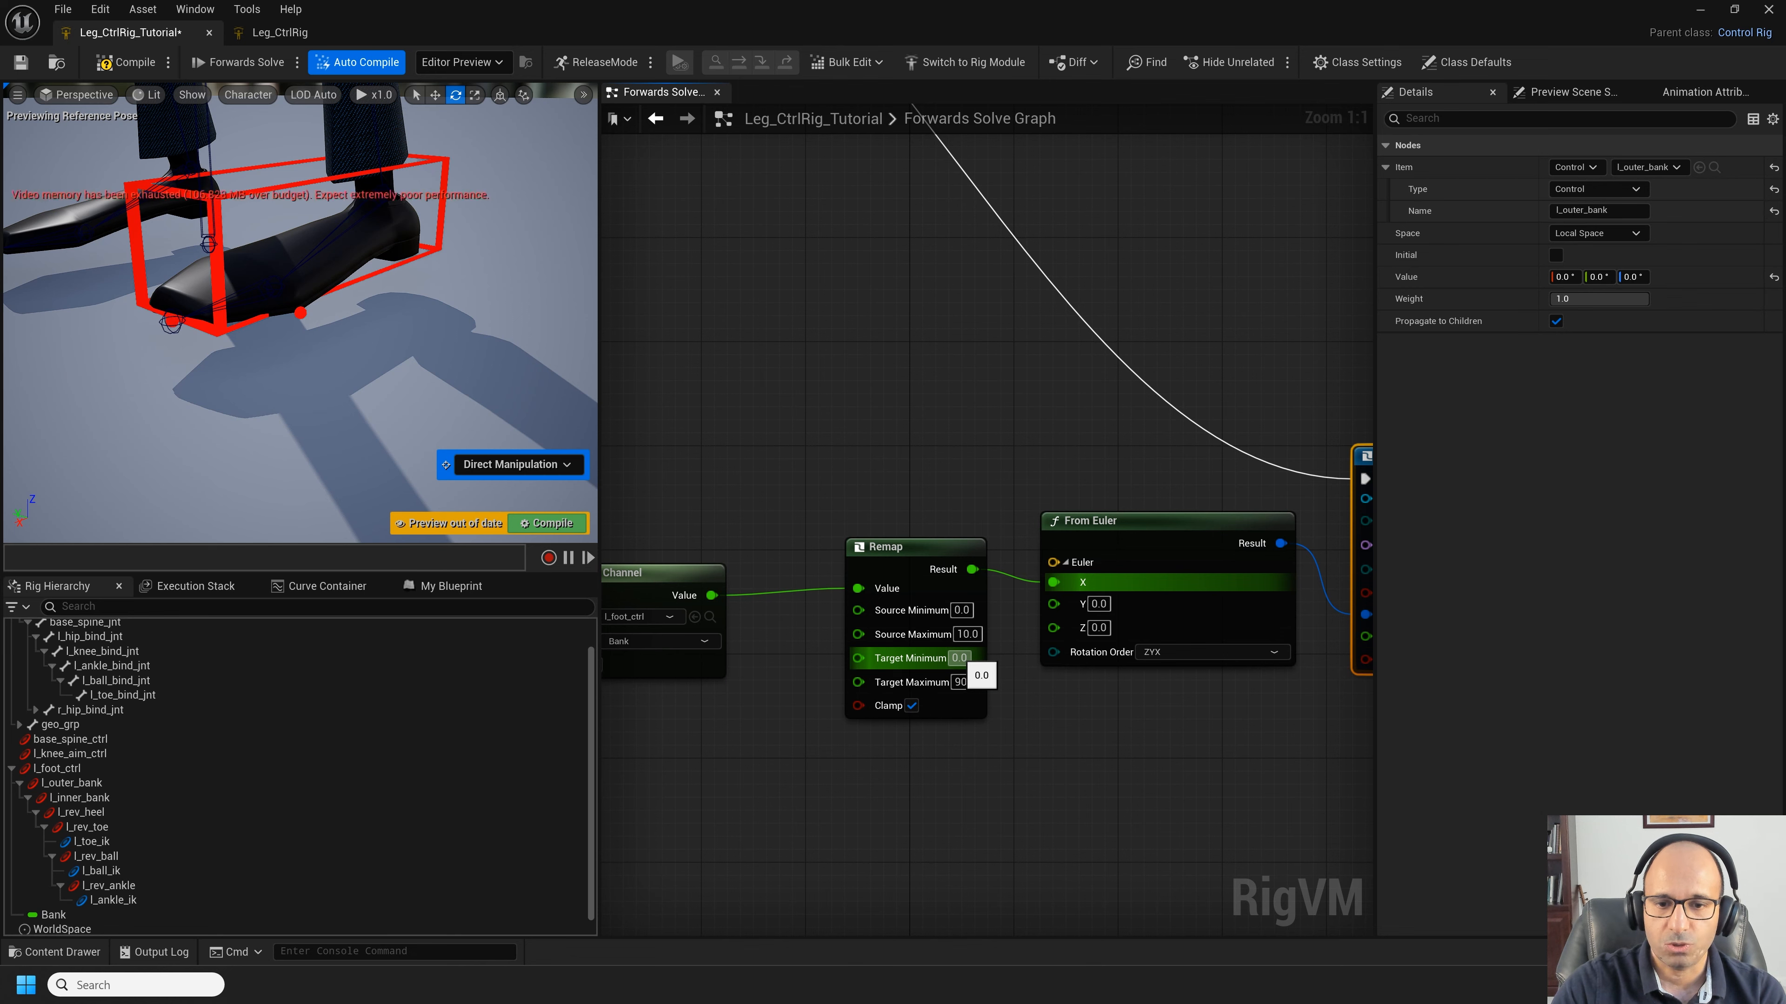
pyautogui.moveTo(959, 657); pyautogui.dragTo(844, 654, button='right')
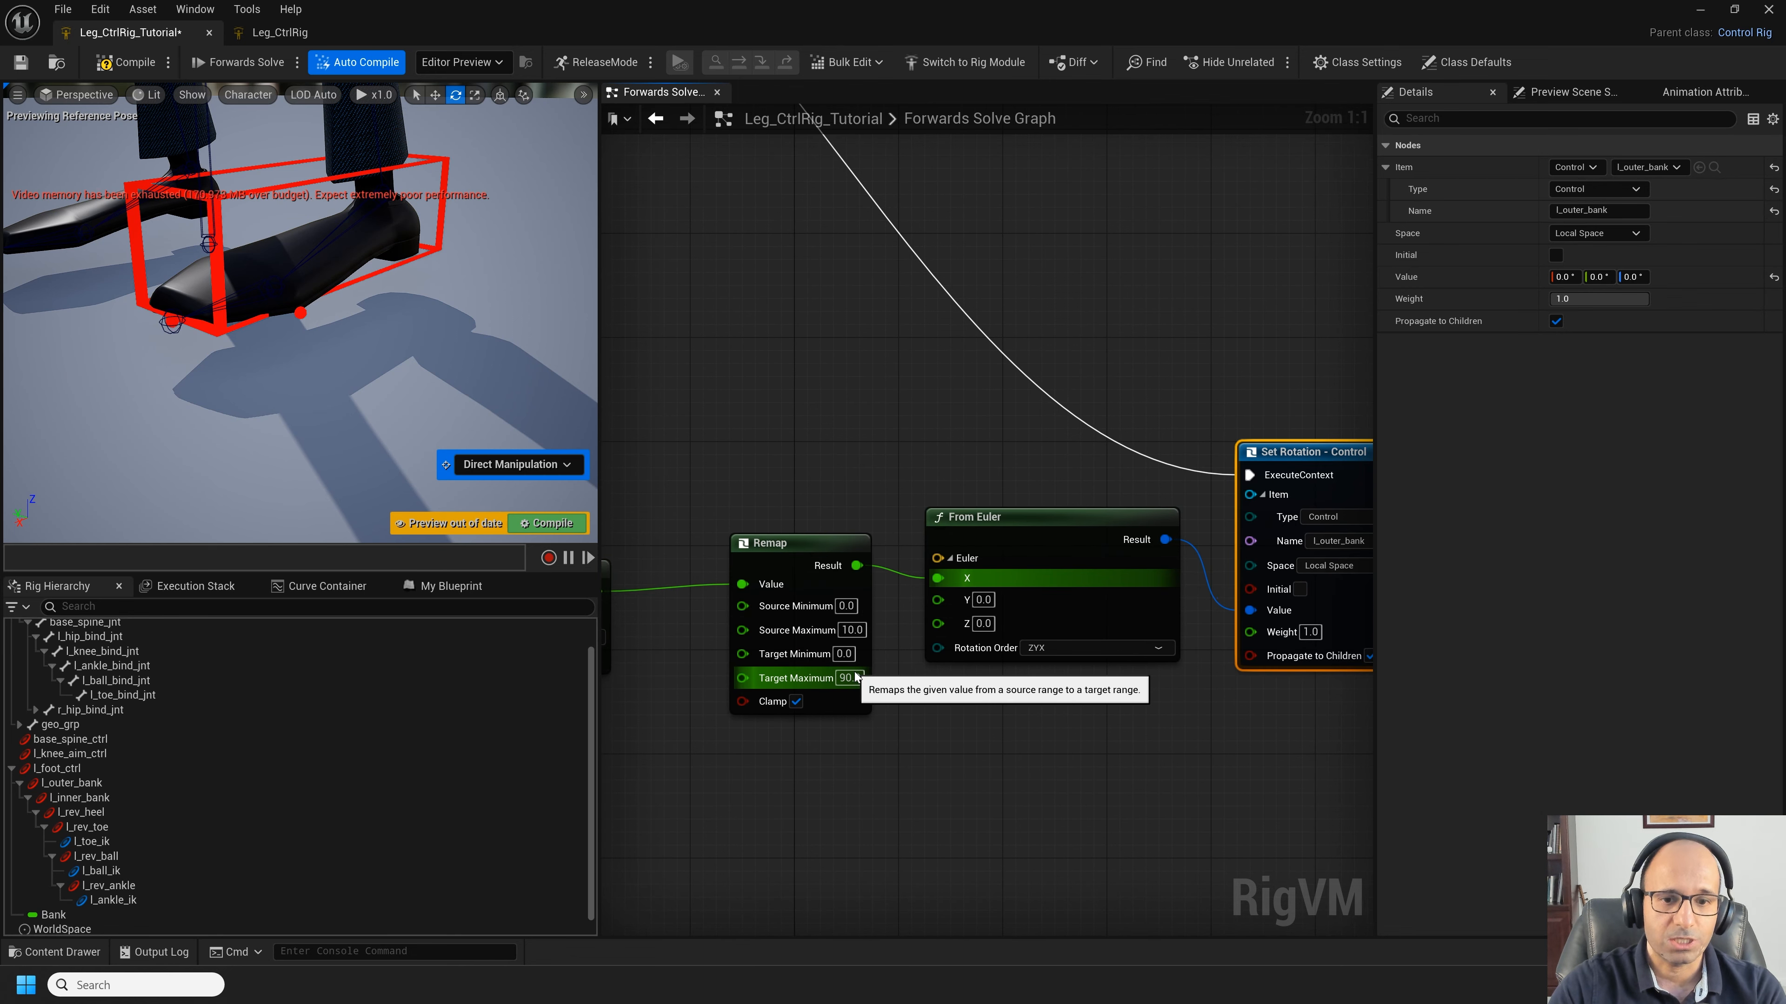
# Step: Duplicate the Remap node below the original and connect the Bank channel's Value to the copy's Value input
pyautogui.click(57, 769)
pyautogui.moveTo(969, 820); pyautogui.dragTo(993, 691, button='right')
pyautogui.scroll(-1, 1074, 761)
pyautogui.moveTo(873, 441); pyautogui.dragTo(841, 425, button='right')
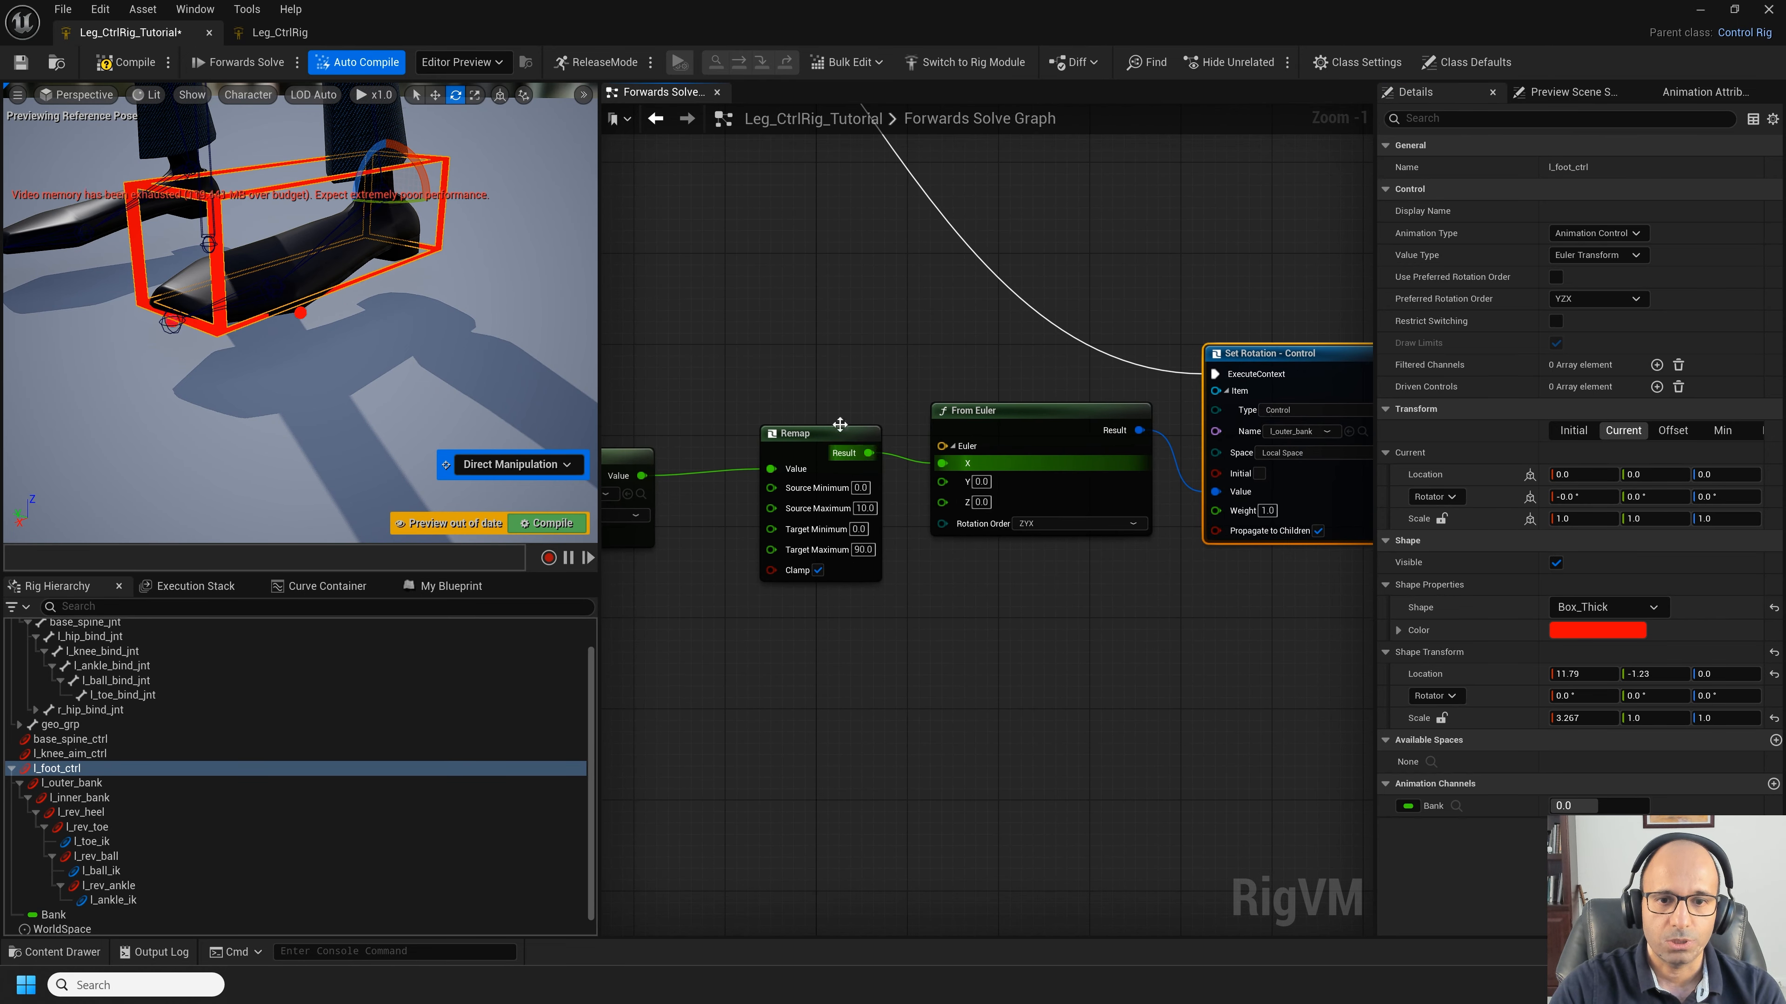
pyautogui.click(796, 444)
pyautogui.hotkey('ctrl', 'c')
pyautogui.hotkey('ctrl', 'v')
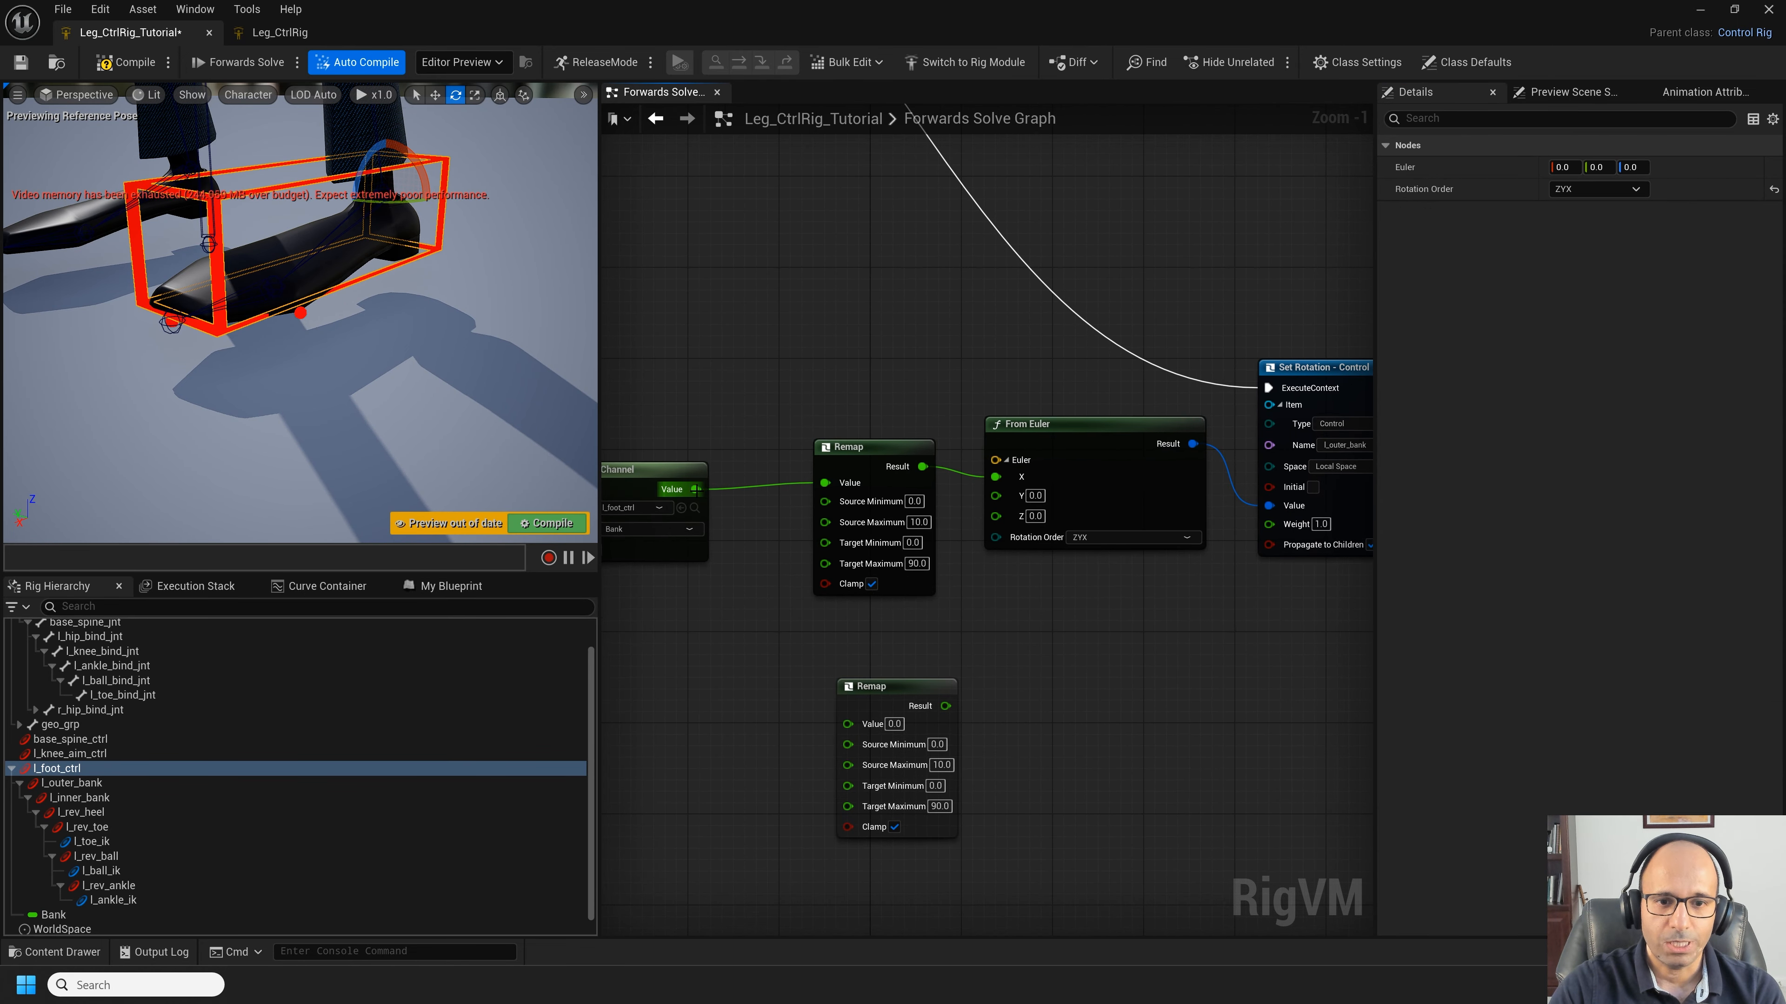
pyautogui.moveTo(696, 489); pyautogui.dragTo(848, 724)
# Step: Set the duplicated Remap node's Source Maximum to -10
pyautogui.scroll(1, 984, 771)
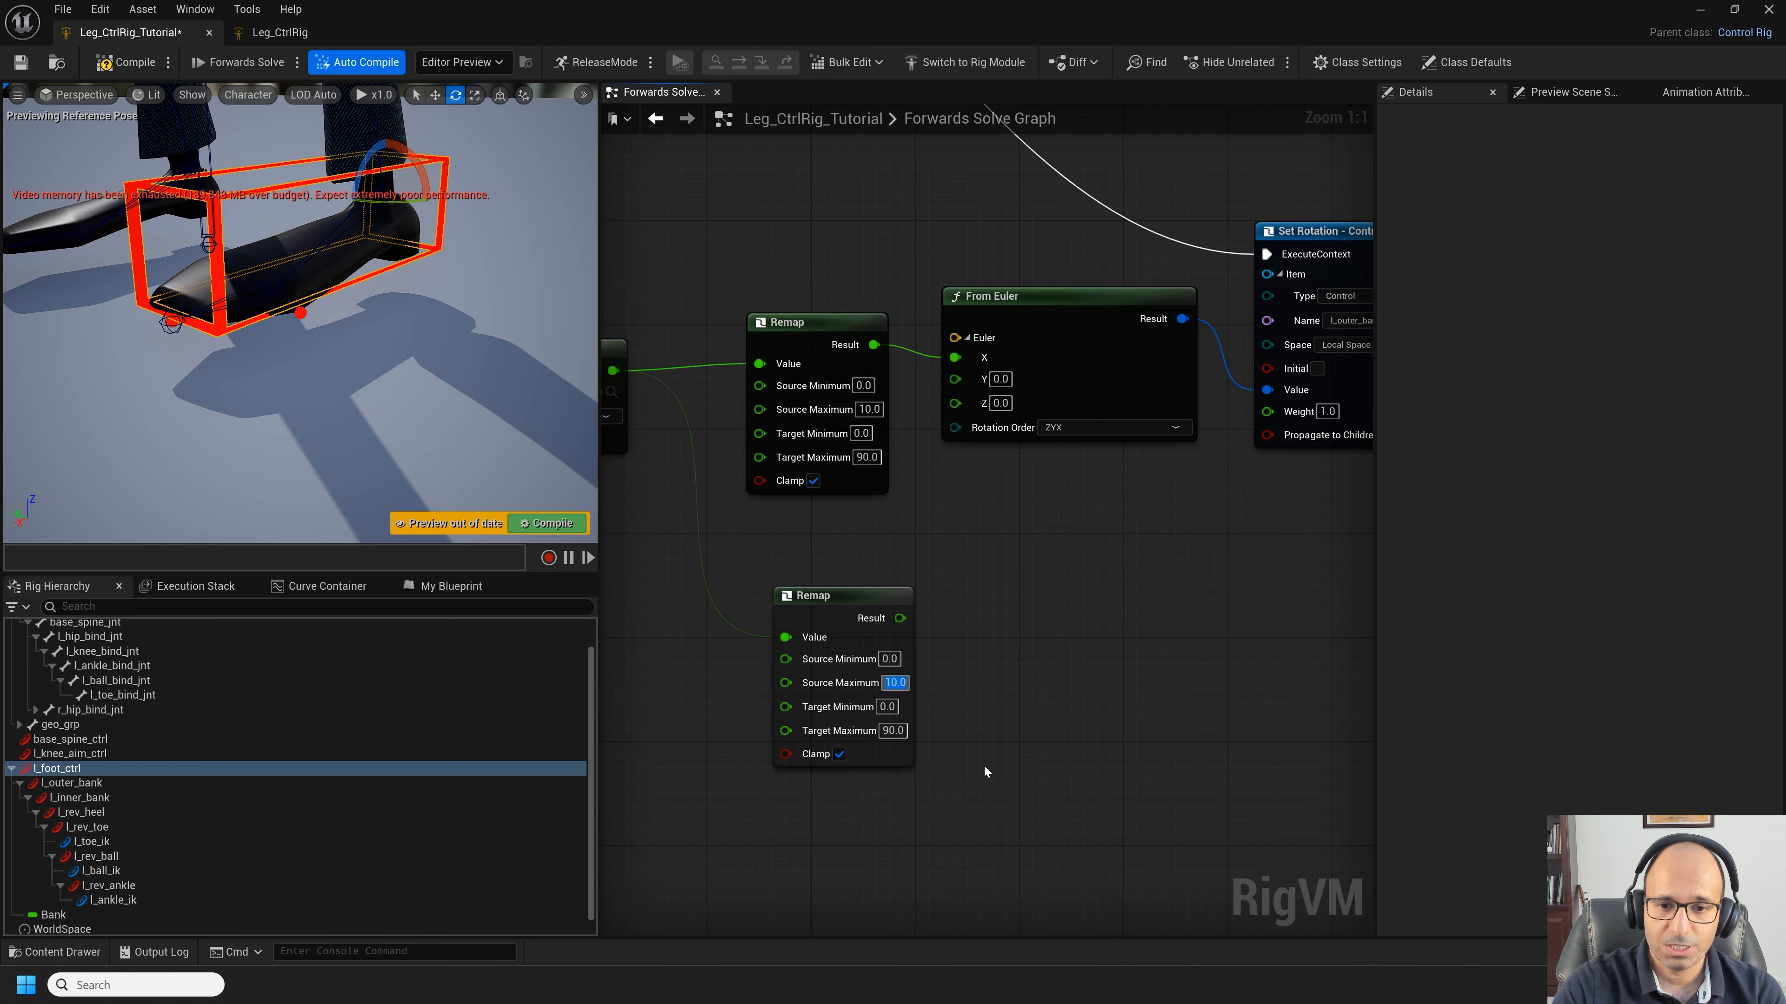
pyautogui.write('-10')
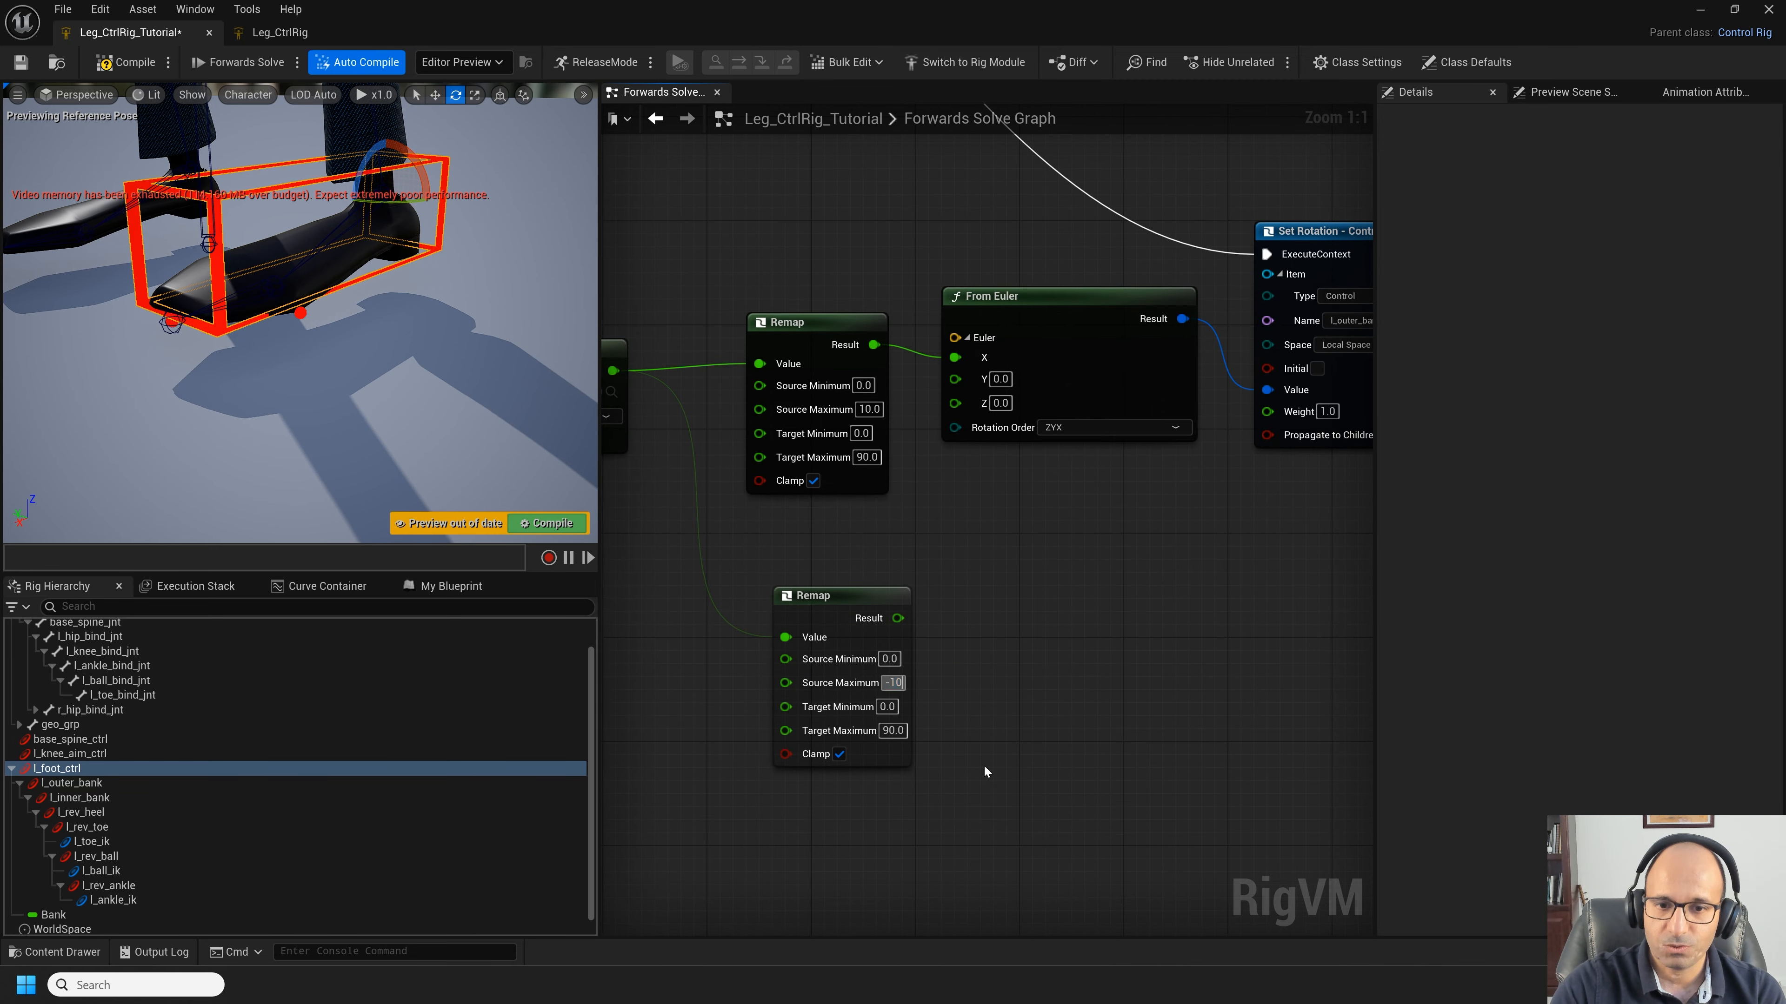
pyautogui.press('Return')
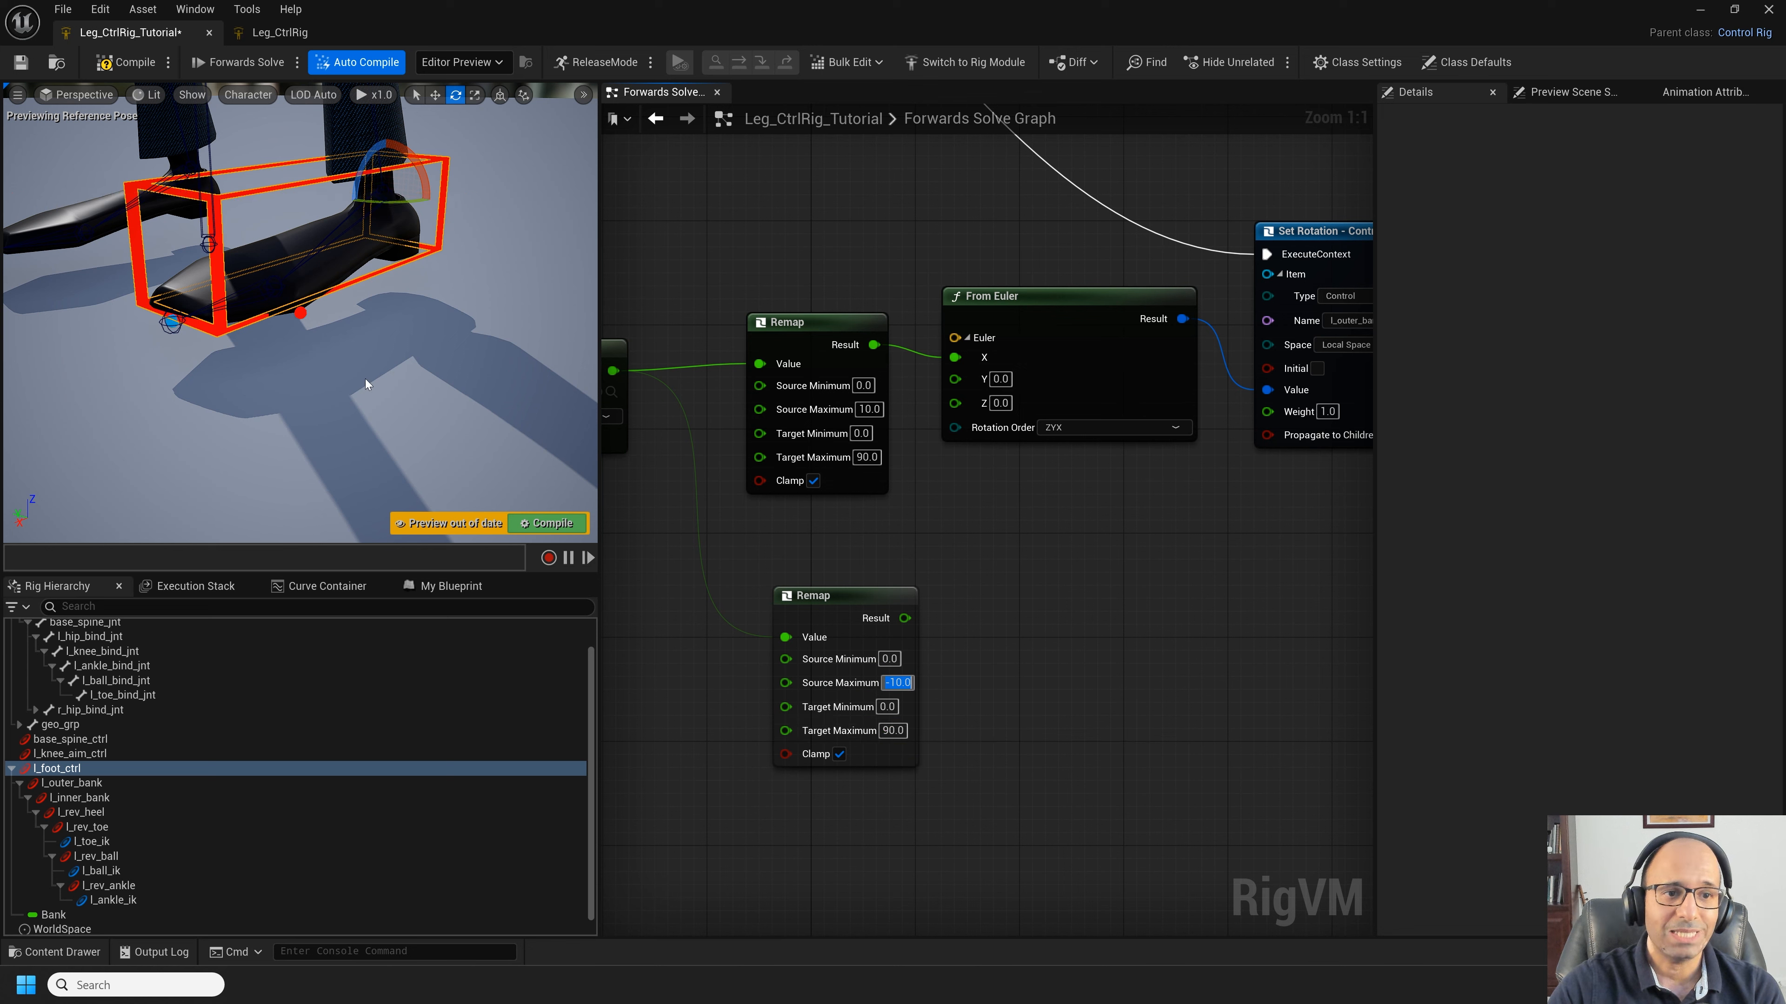
# Step: Test the rotation direction of the l_inner_bank control about X in the viewport
pyautogui.keyDown('alt'); pyautogui.moveTo(398, 413); pyautogui.dragTo(508, 420); pyautogui.keyUp('alt')
pyautogui.click(80, 797)
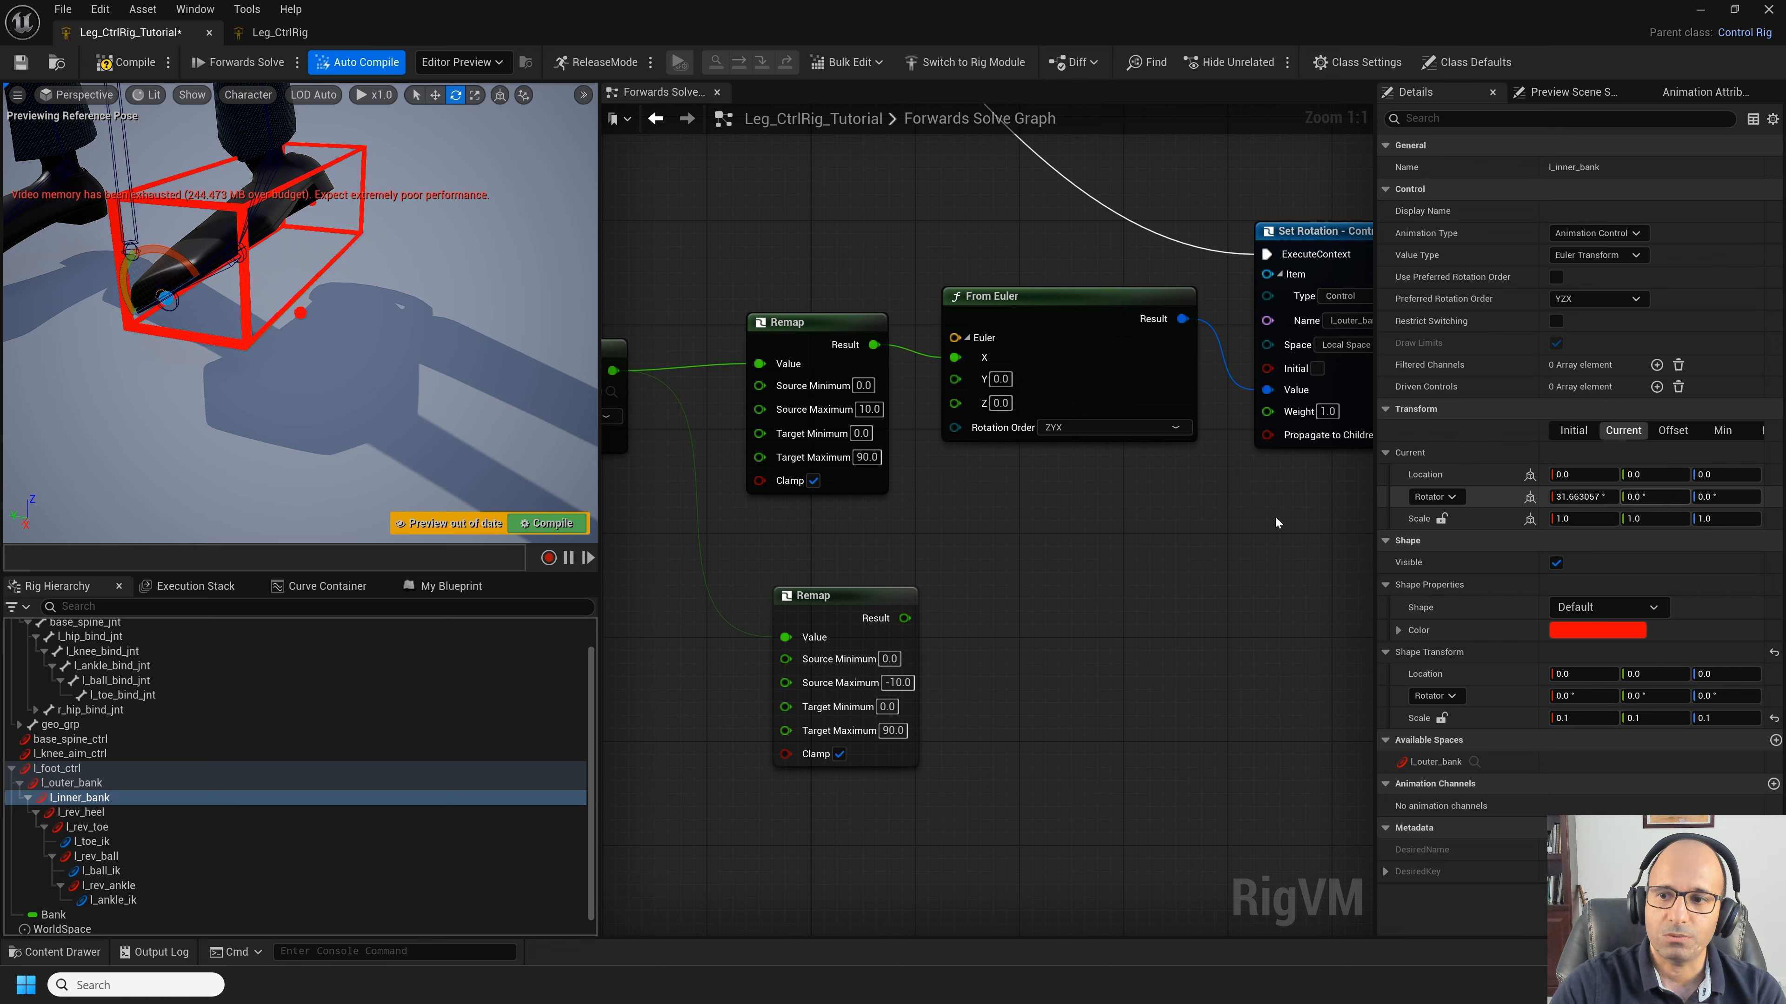
pyautogui.moveTo(1092, 654); pyautogui.dragTo(1040, 639, button='right')
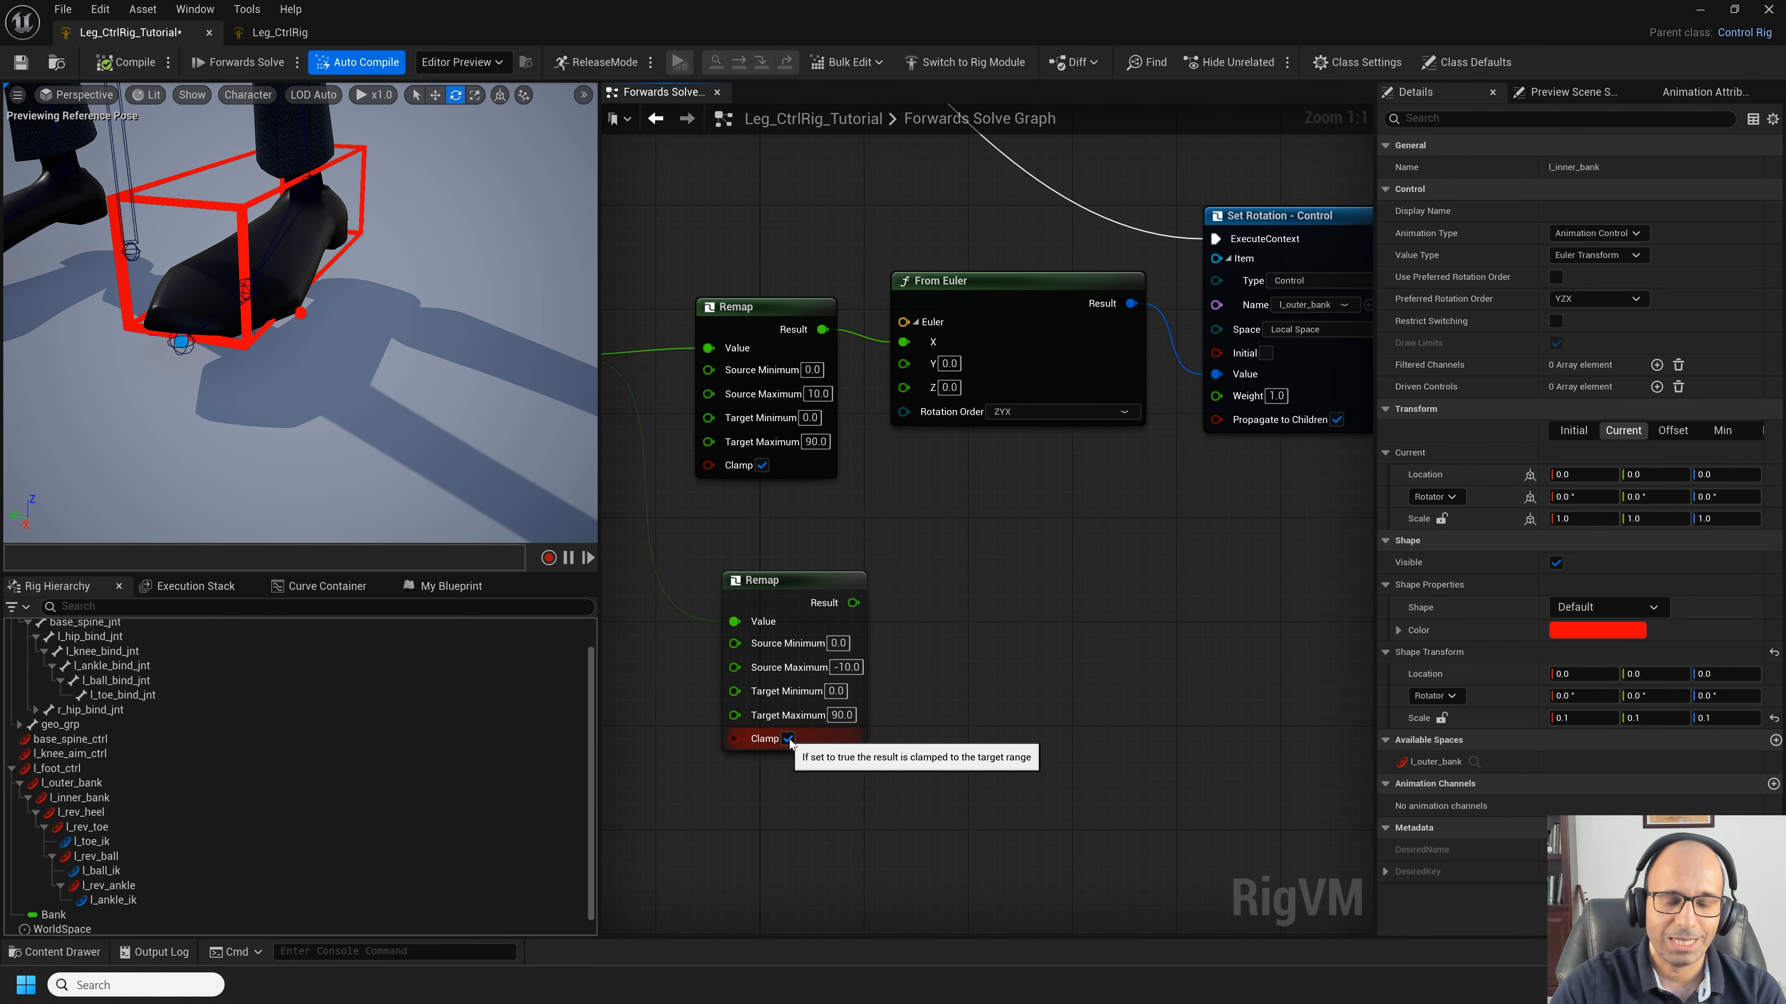
# Step: Duplicate the From Euler node beside the second Remap node and connect that Remap's Result to its X input
pyautogui.moveTo(822, 588); pyautogui.dragTo(808, 588)
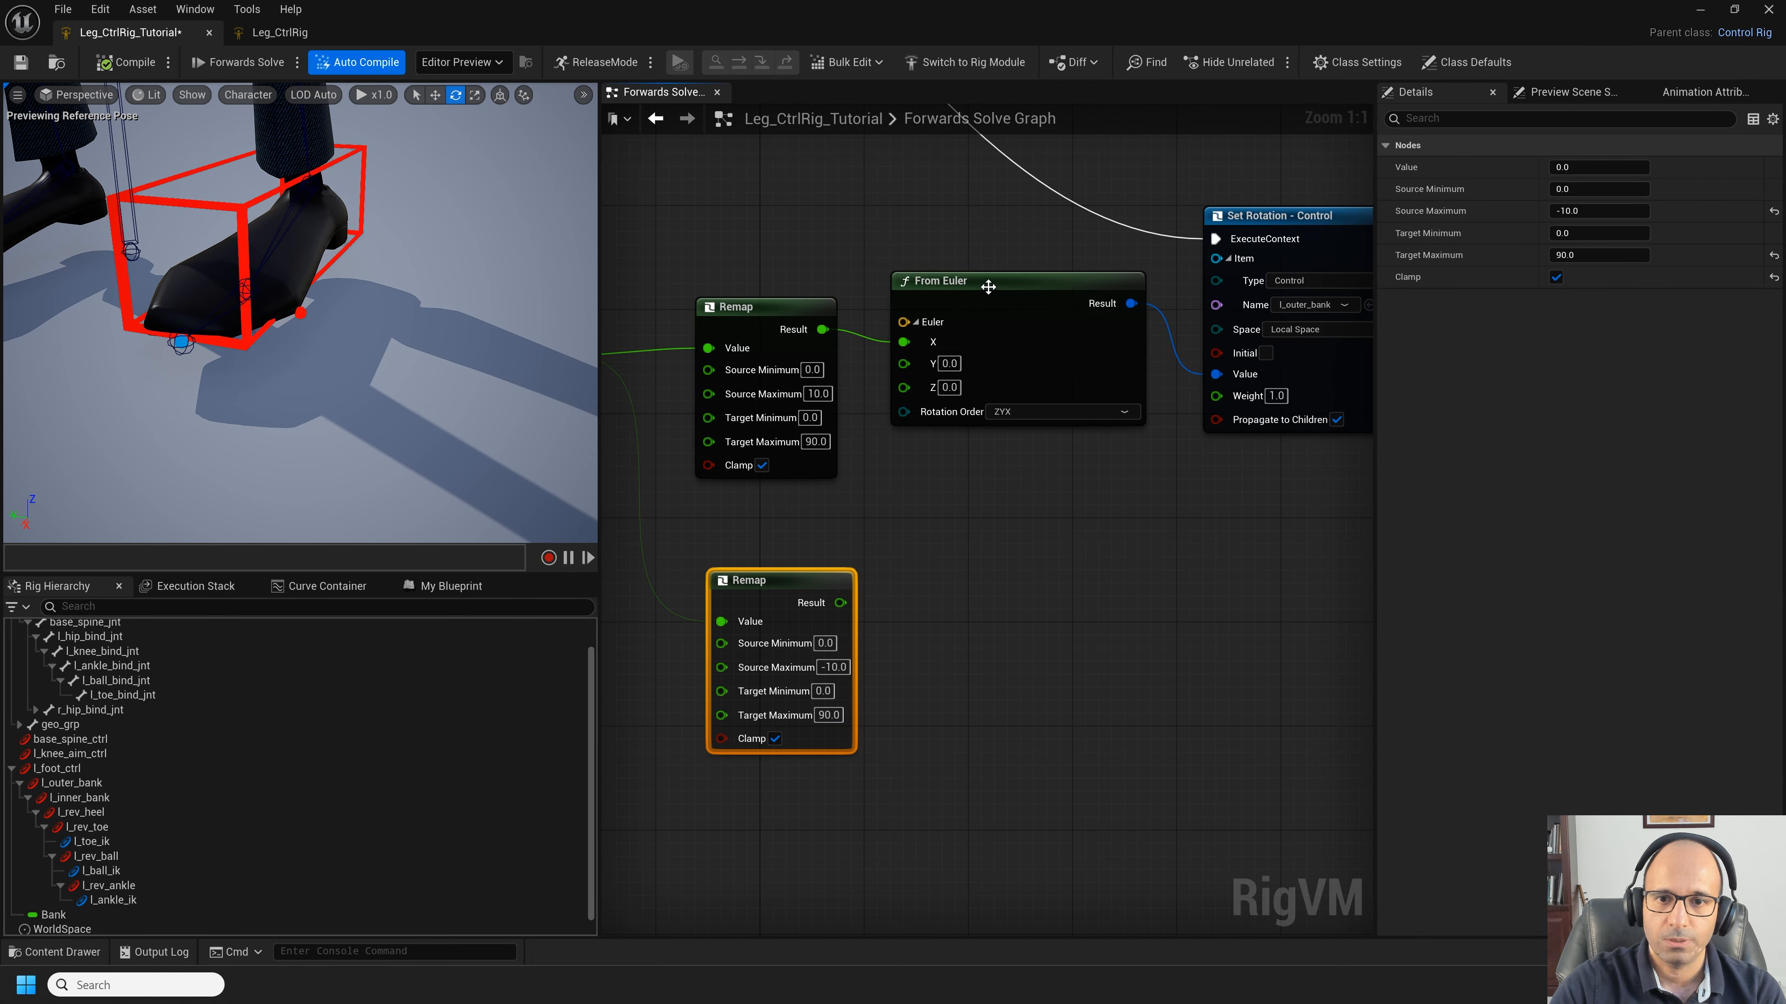
pyautogui.click(1019, 331)
pyautogui.hotkey('ctrl', 'v')
pyautogui.moveTo(1083, 620); pyautogui.dragTo(998, 583)
pyautogui.moveTo(840, 602); pyautogui.dragTo(969, 641)
# Step: Add a Set Rotation node for l_inner_bank, wired to the second From Euler's Result and the l_outer_bank Set Rotation's execution output
pyautogui.moveTo(1304, 509); pyautogui.dragTo(1120, 535, button='right')
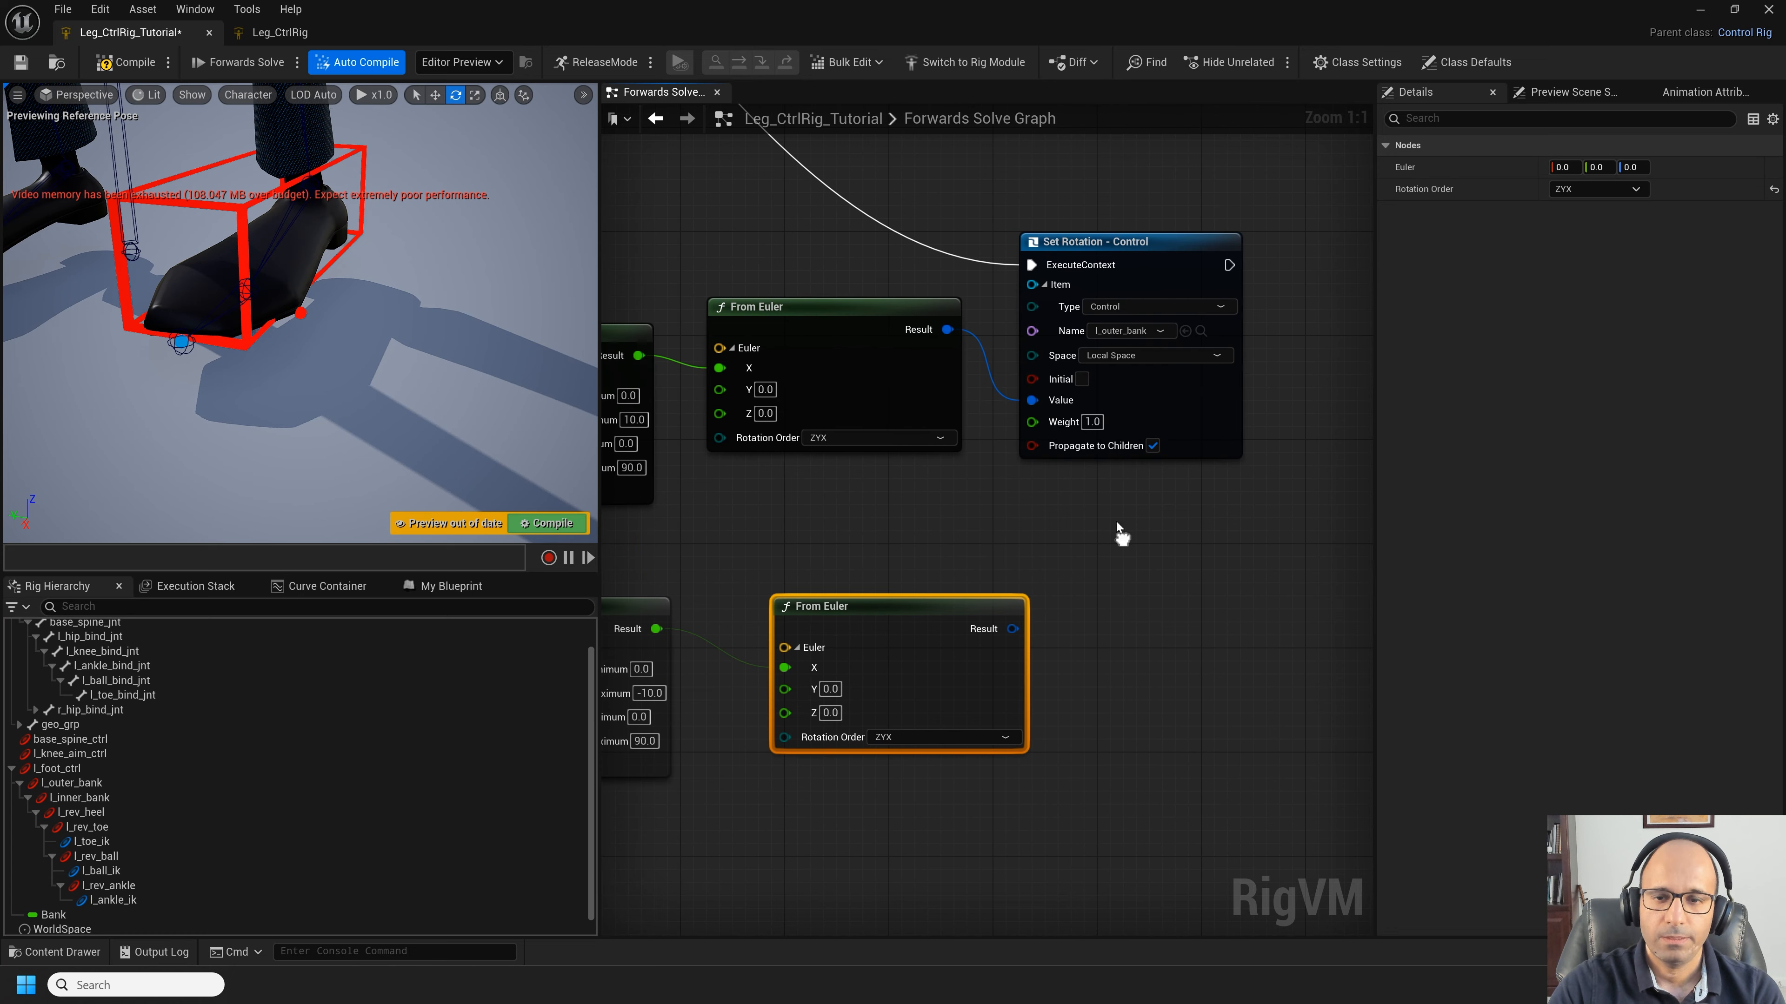
pyautogui.click(78, 797)
pyautogui.moveTo(77, 798); pyautogui.dragTo(1153, 682)
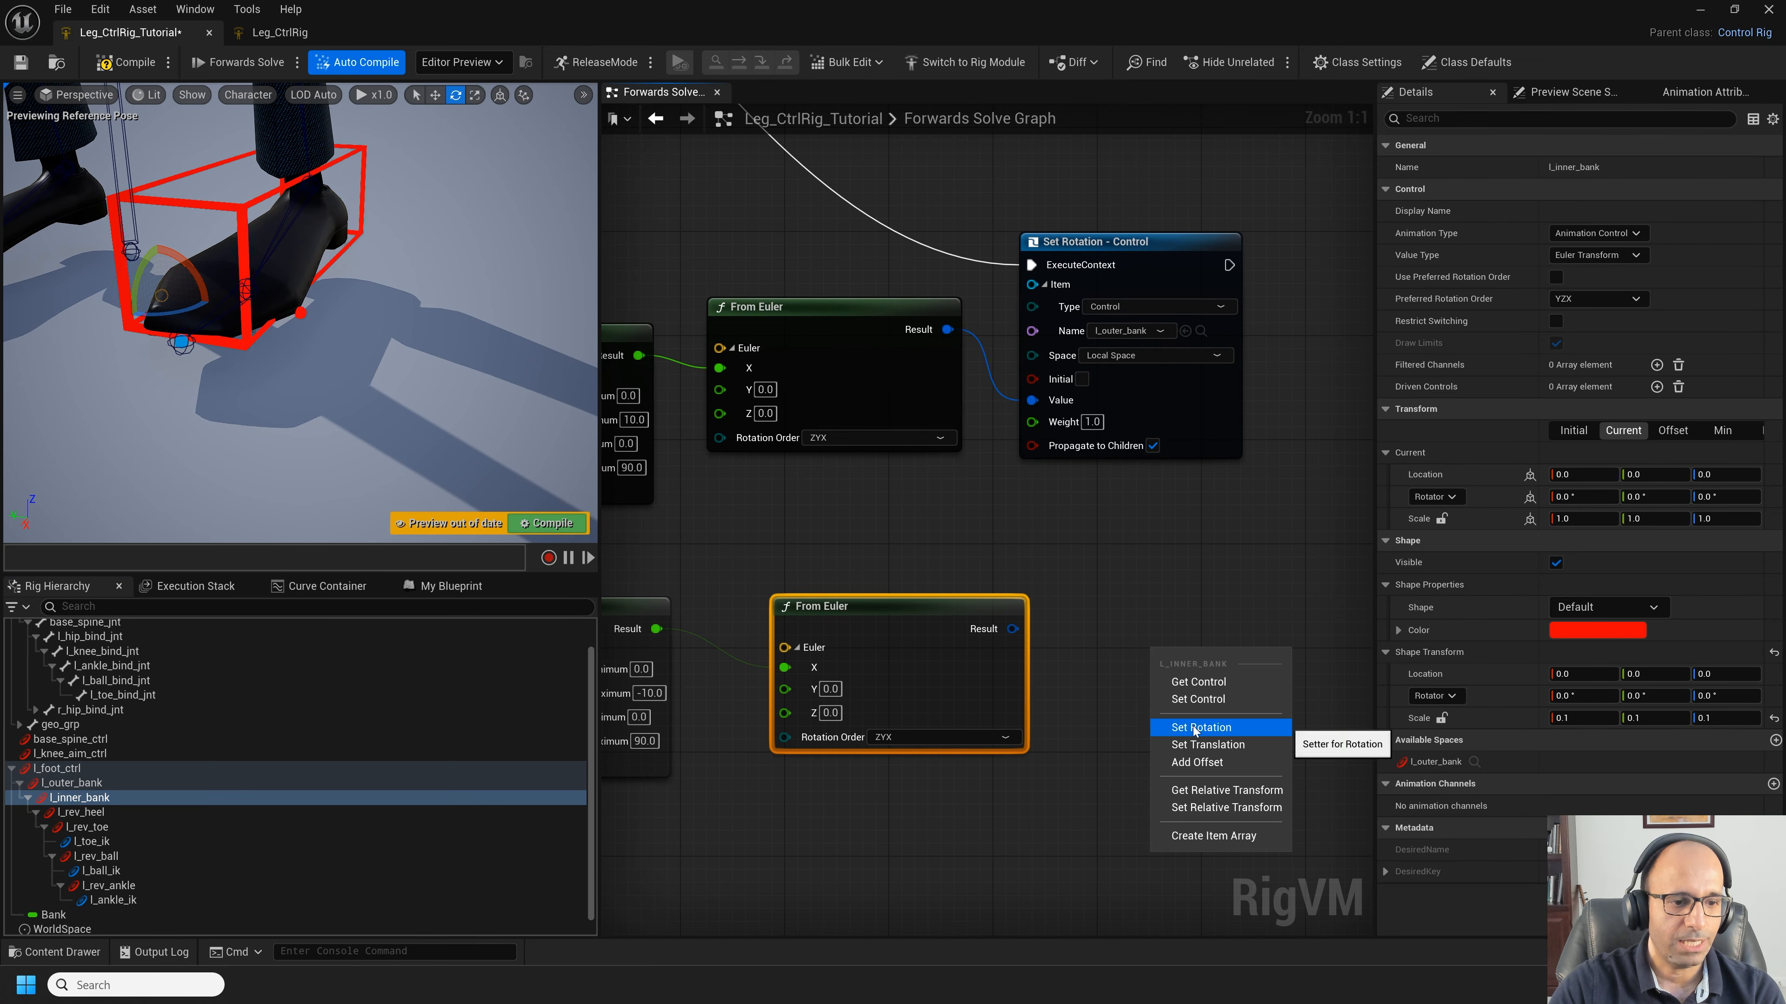
pyautogui.click(1193, 725)
pyautogui.moveTo(1012, 629); pyautogui.dragTo(1124, 693)
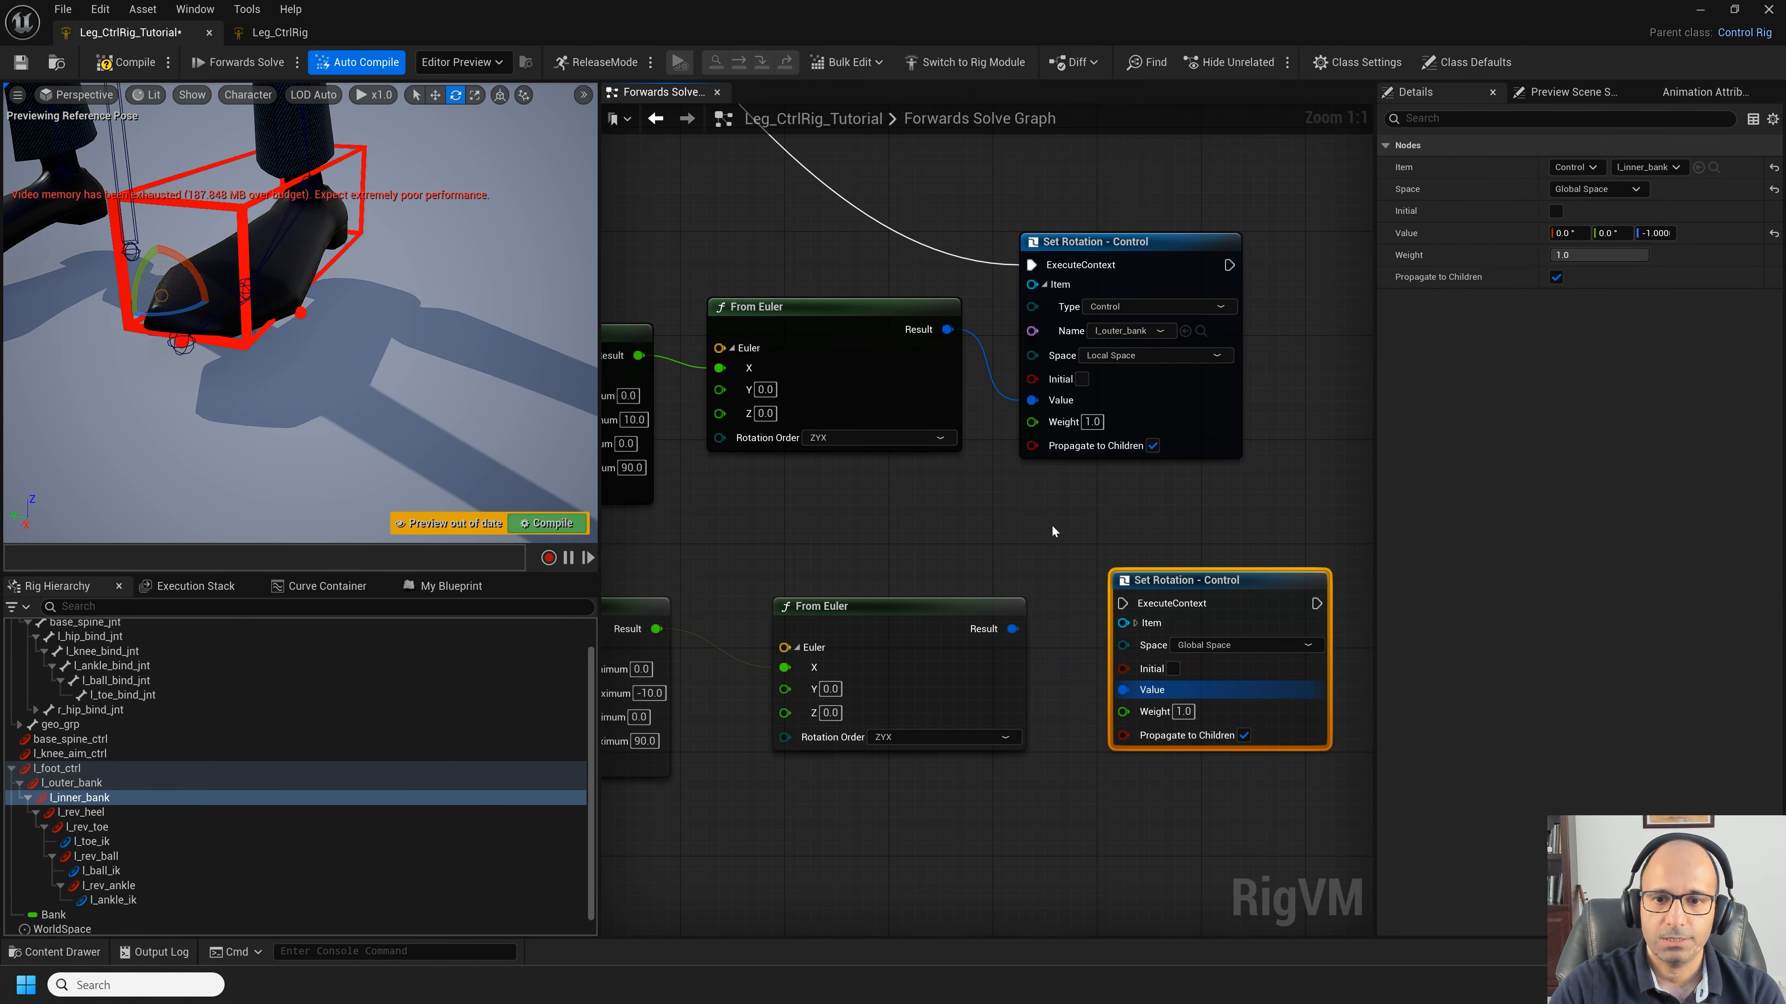
pyautogui.moveTo(1052, 524); pyautogui.dragTo(921, 585, button='right')
pyautogui.moveTo(1099, 336); pyautogui.dragTo(1211, 611)
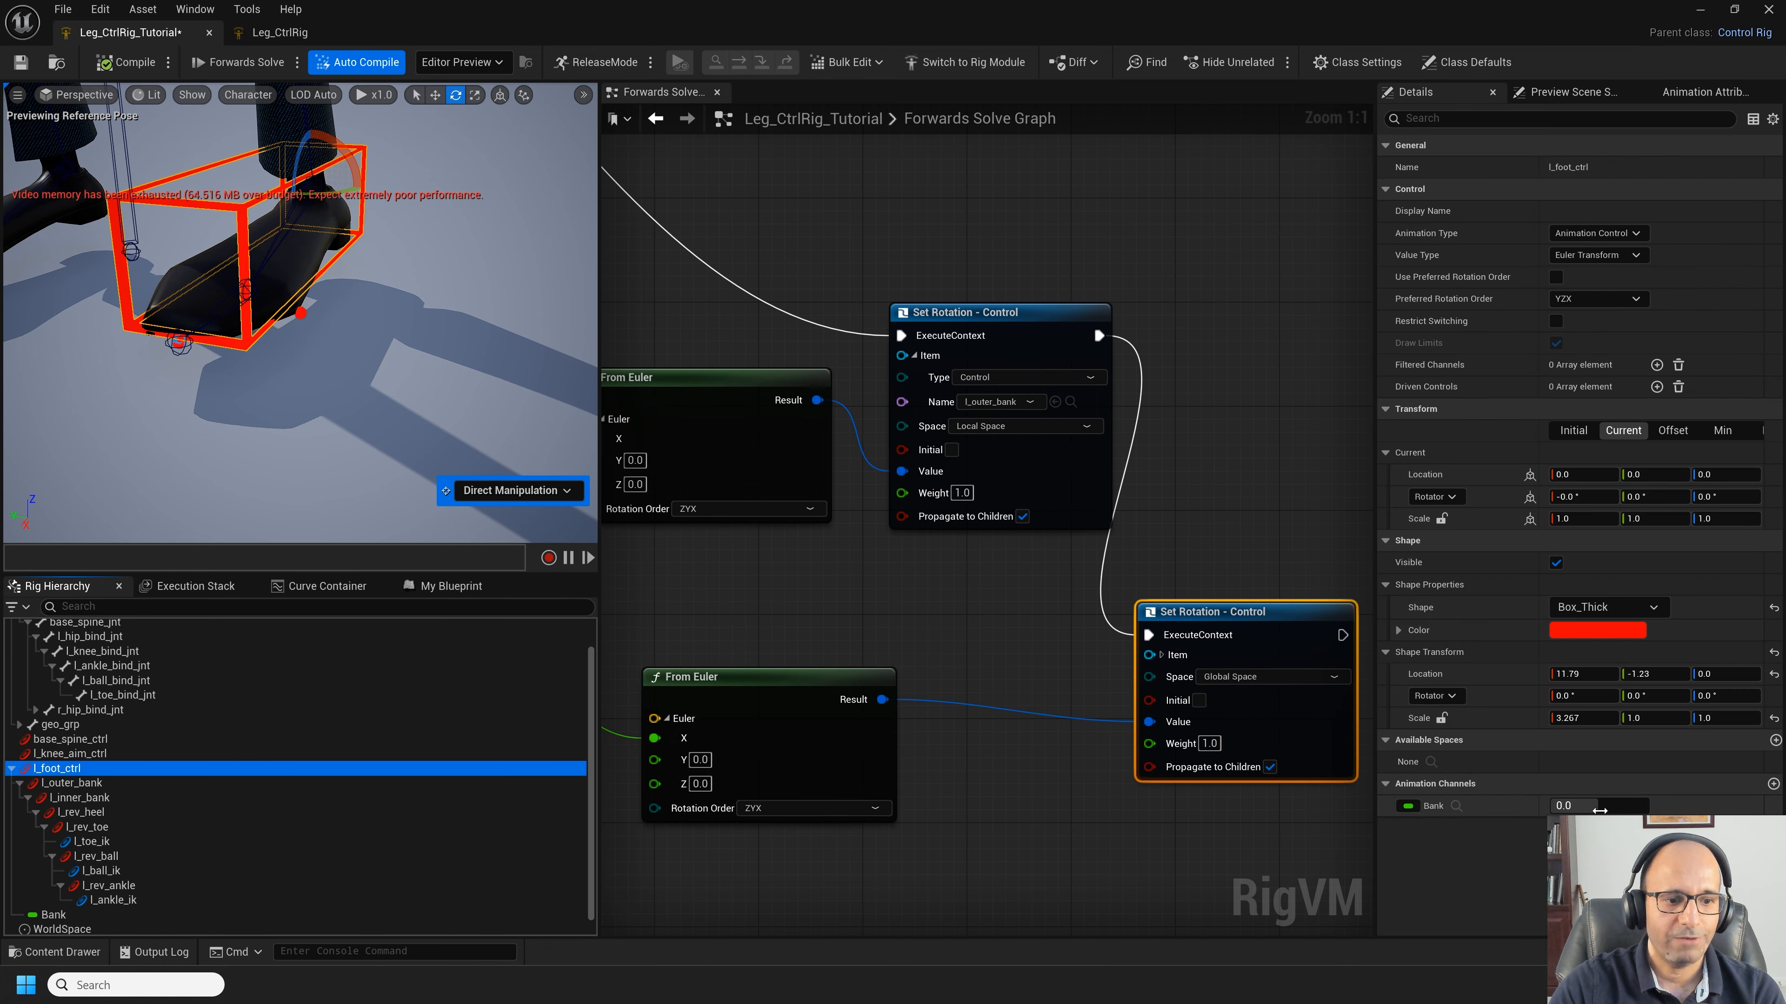
# Step: Test the Bank channel on l_foot_ctrl with a value of about 4.57 and check the rotation of l_inner_bank
pyautogui.moveTo(1575, 806)
pyautogui.mouseDown()
pyautogui.moveTo(1639, 806)
pyautogui.moveTo(1564, 807)
pyautogui.moveTo(1596, 807)
pyautogui.mouseUp()
pyautogui.moveTo(1599, 806); pyautogui.dragTo(1600, 806)
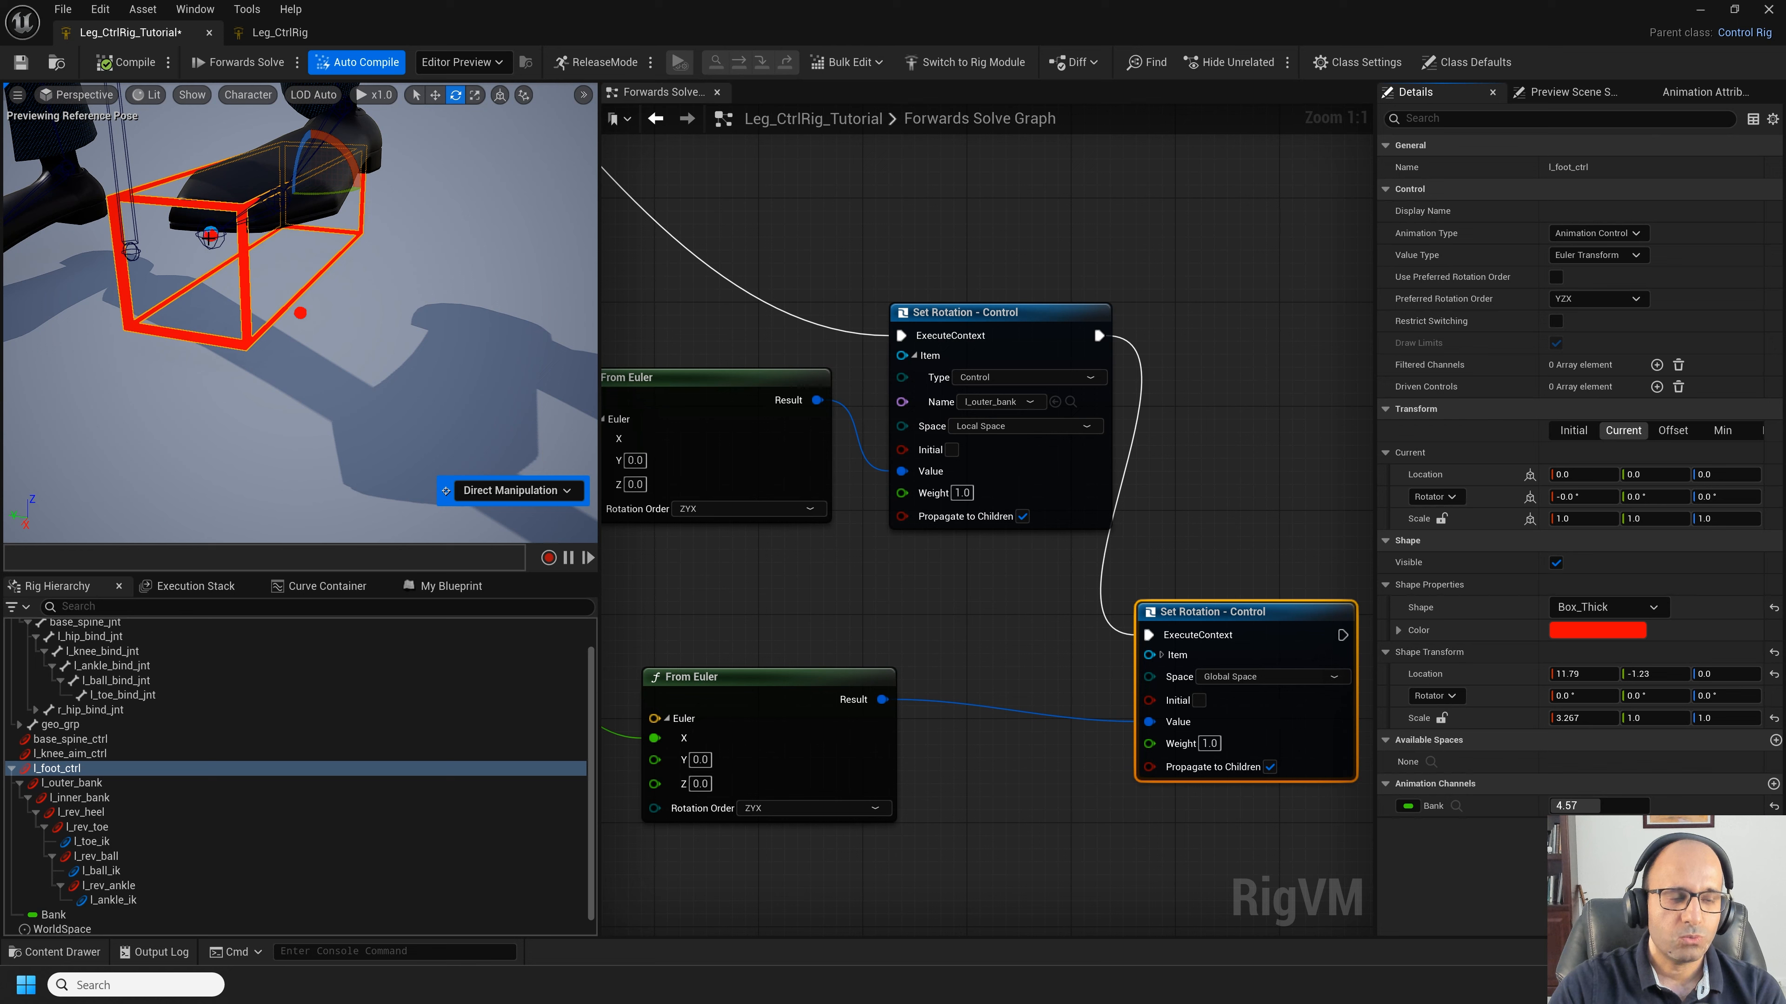
pyautogui.click(93, 798)
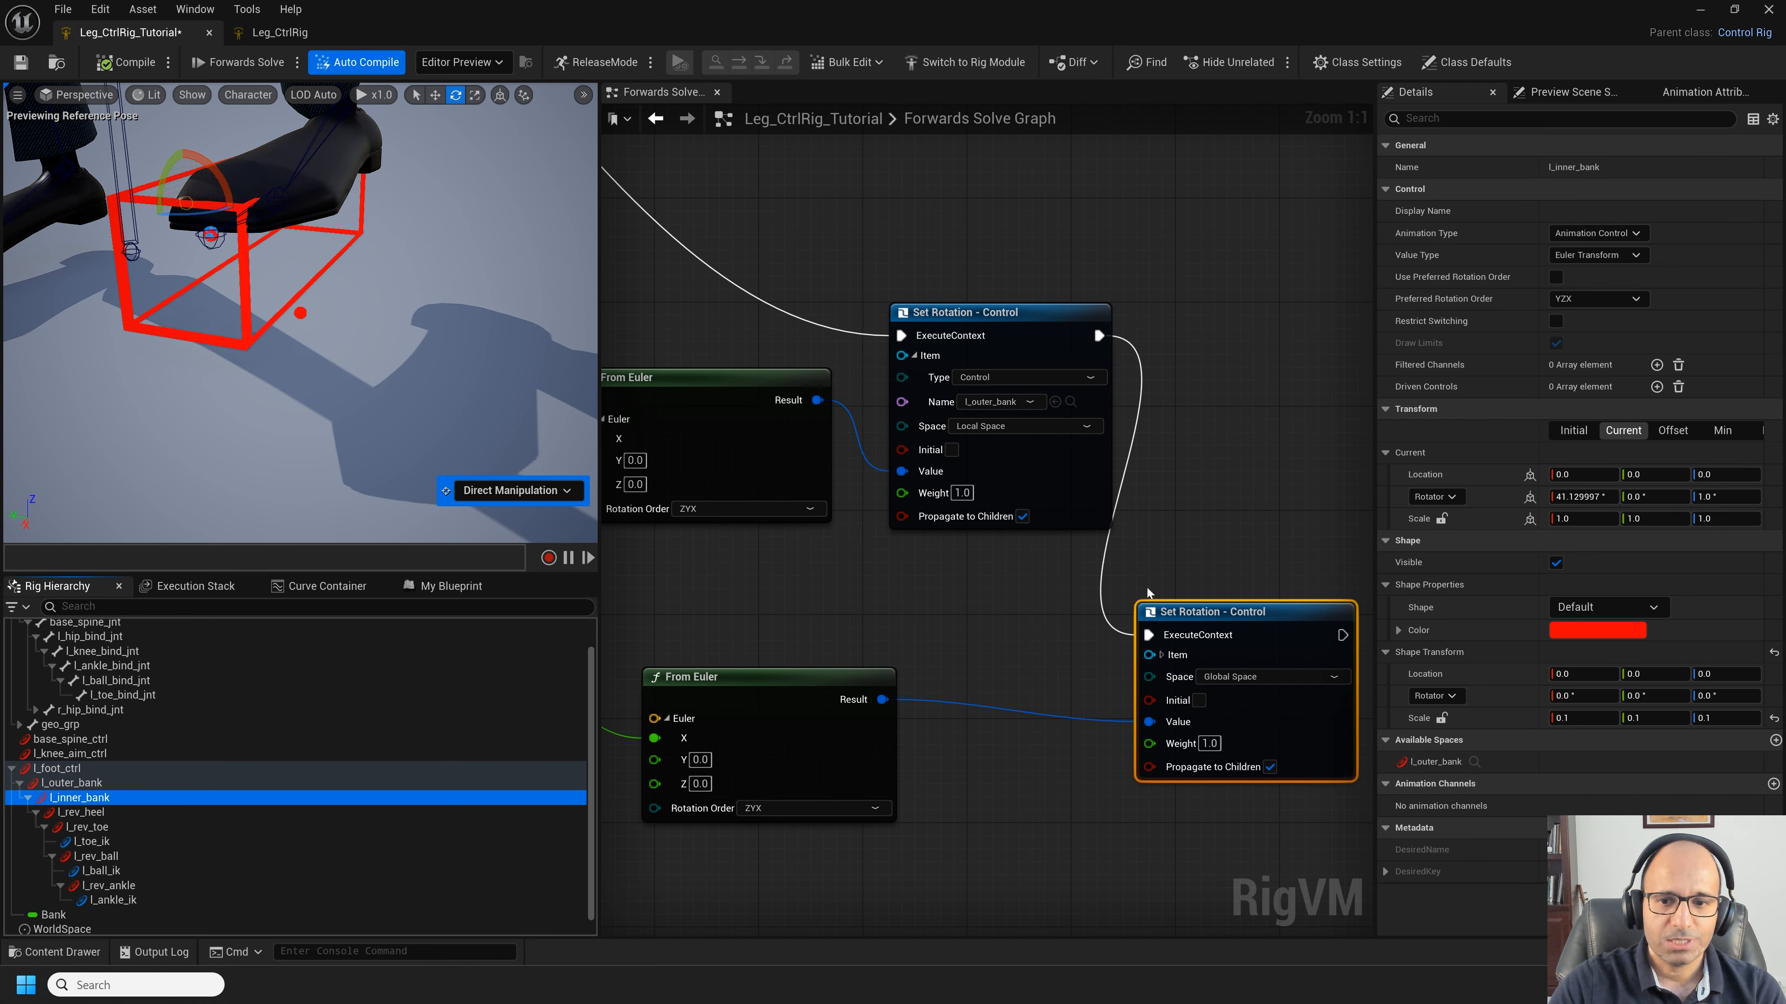
# Step: Recompile the rig, then set the l_inner_bank Set Rotation node's Space to Local Space
pyautogui.moveTo(1216, 621)
pyautogui.mouseDown()
pyautogui.moveTo(1188, 647)
pyautogui.moveTo(1216, 647)
pyautogui.moveTo(1226, 622)
pyautogui.mouseUp()
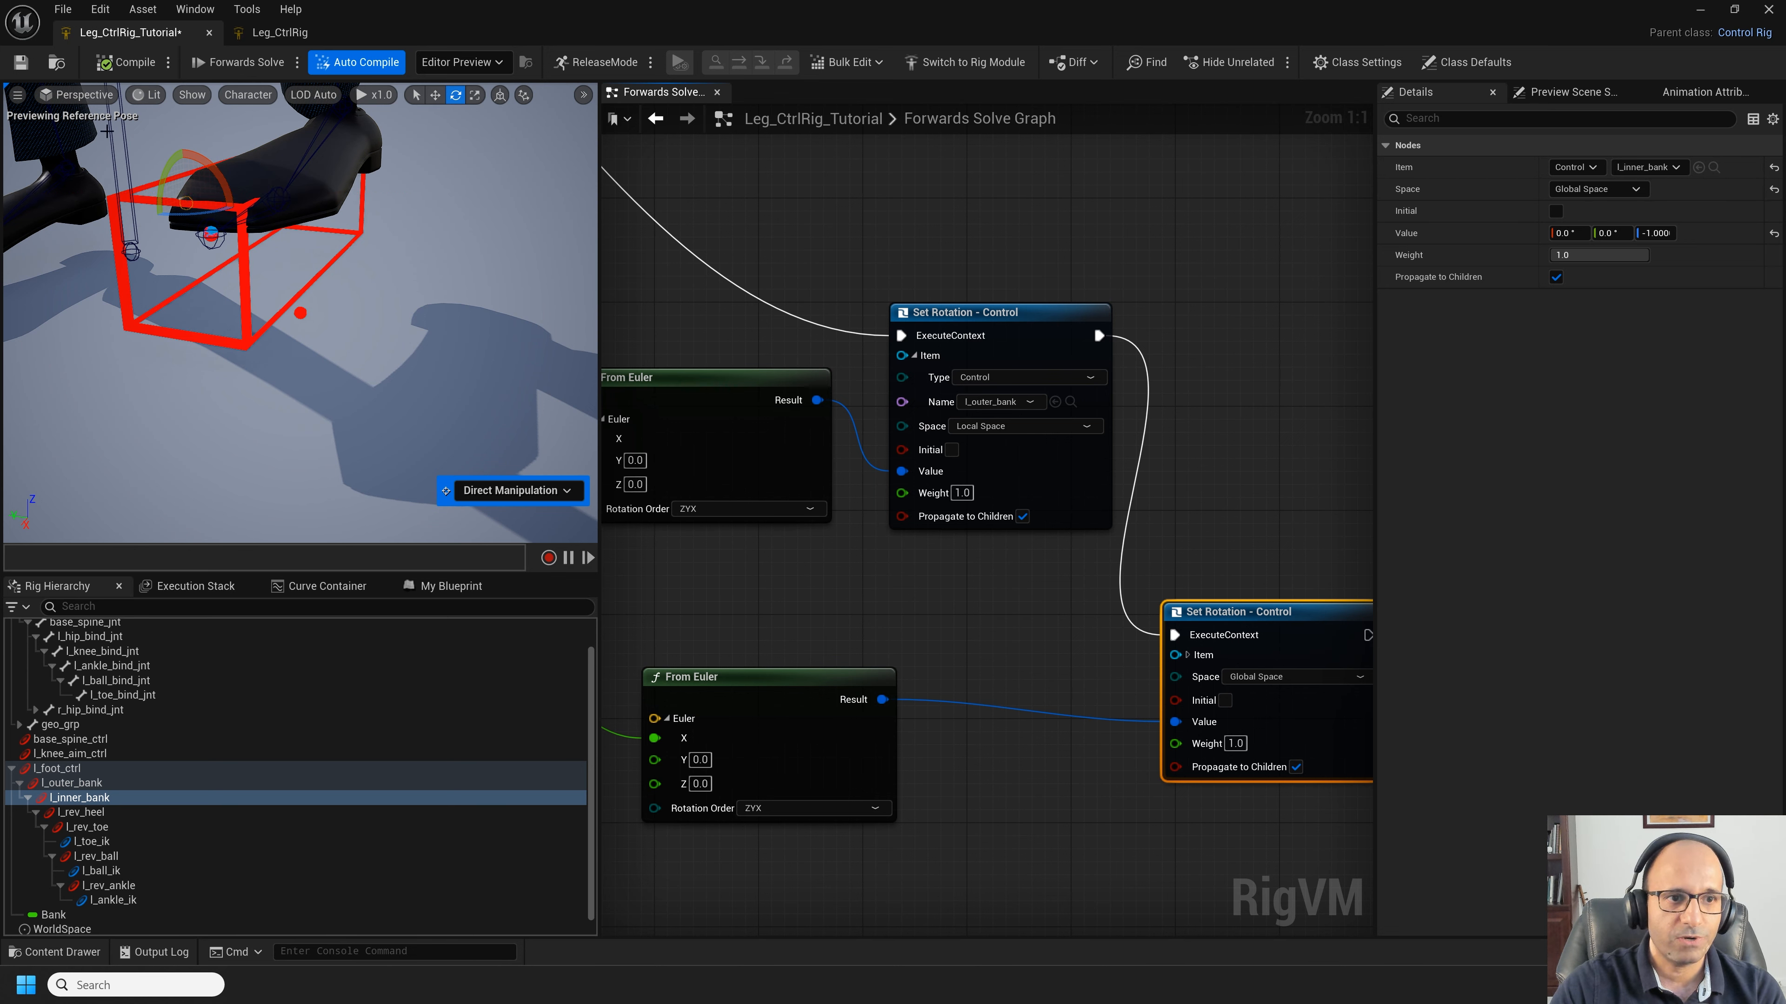
pyautogui.click(83, 104)
pyautogui.click(128, 63)
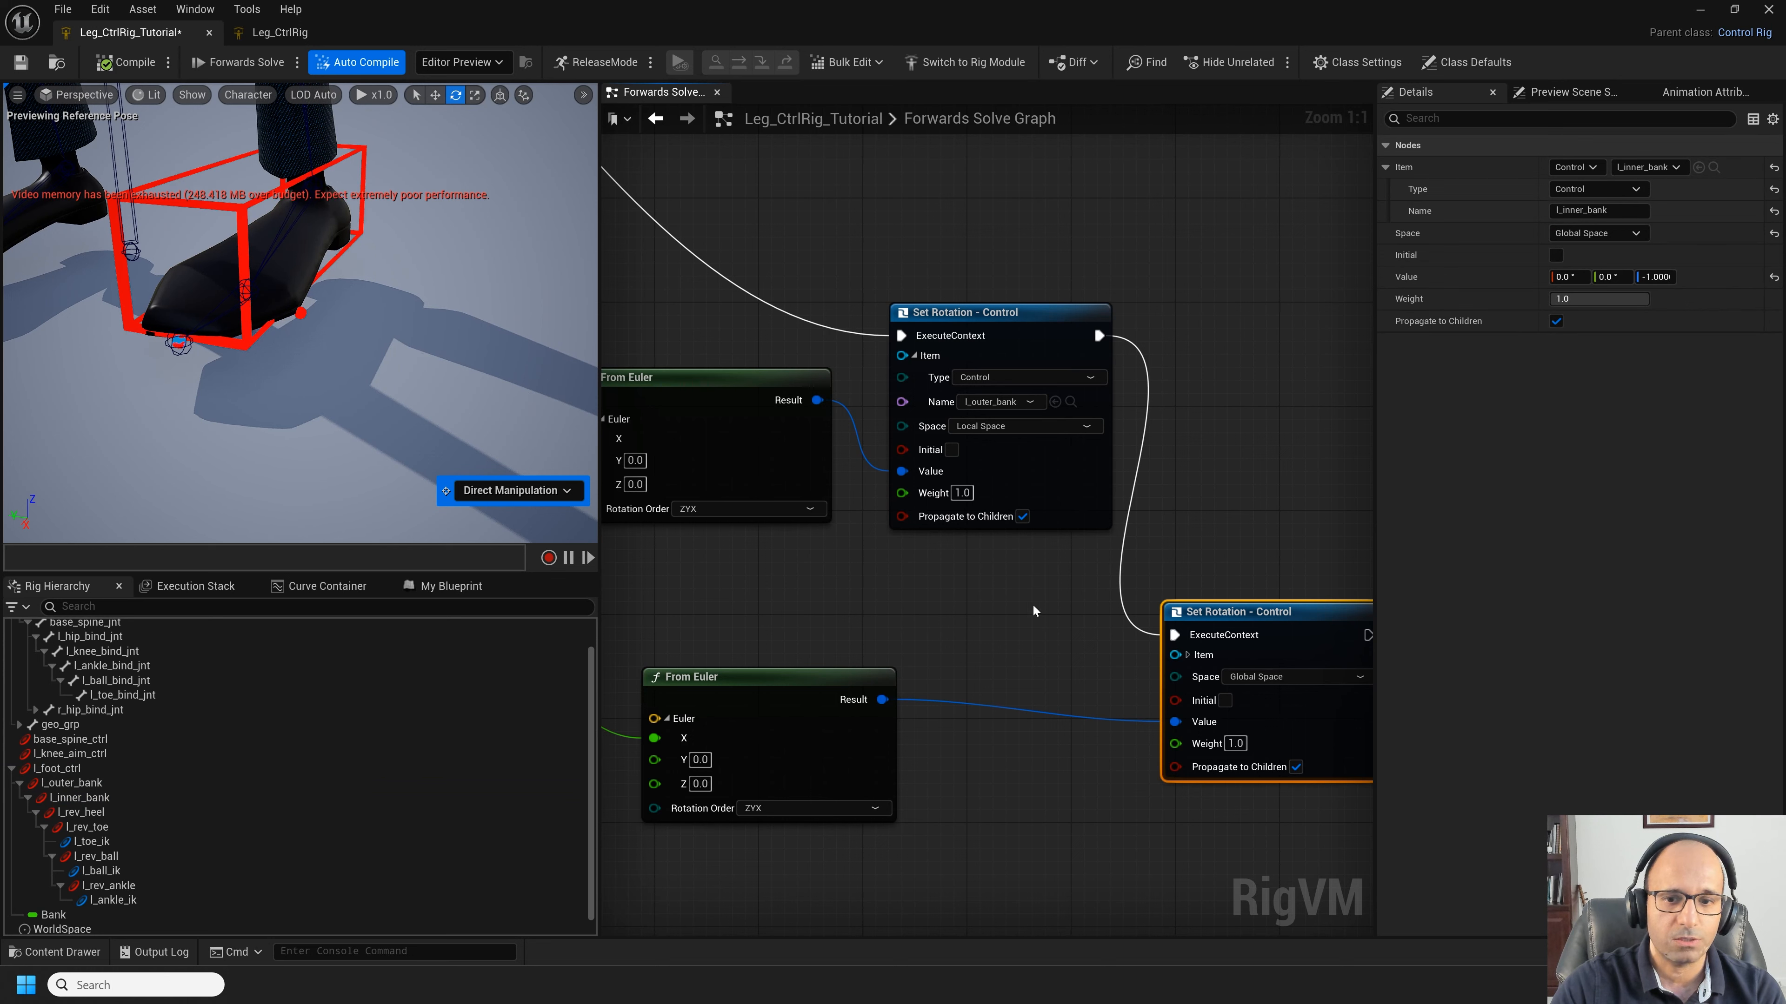
pyautogui.moveTo(1249, 618); pyautogui.dragTo(1259, 614)
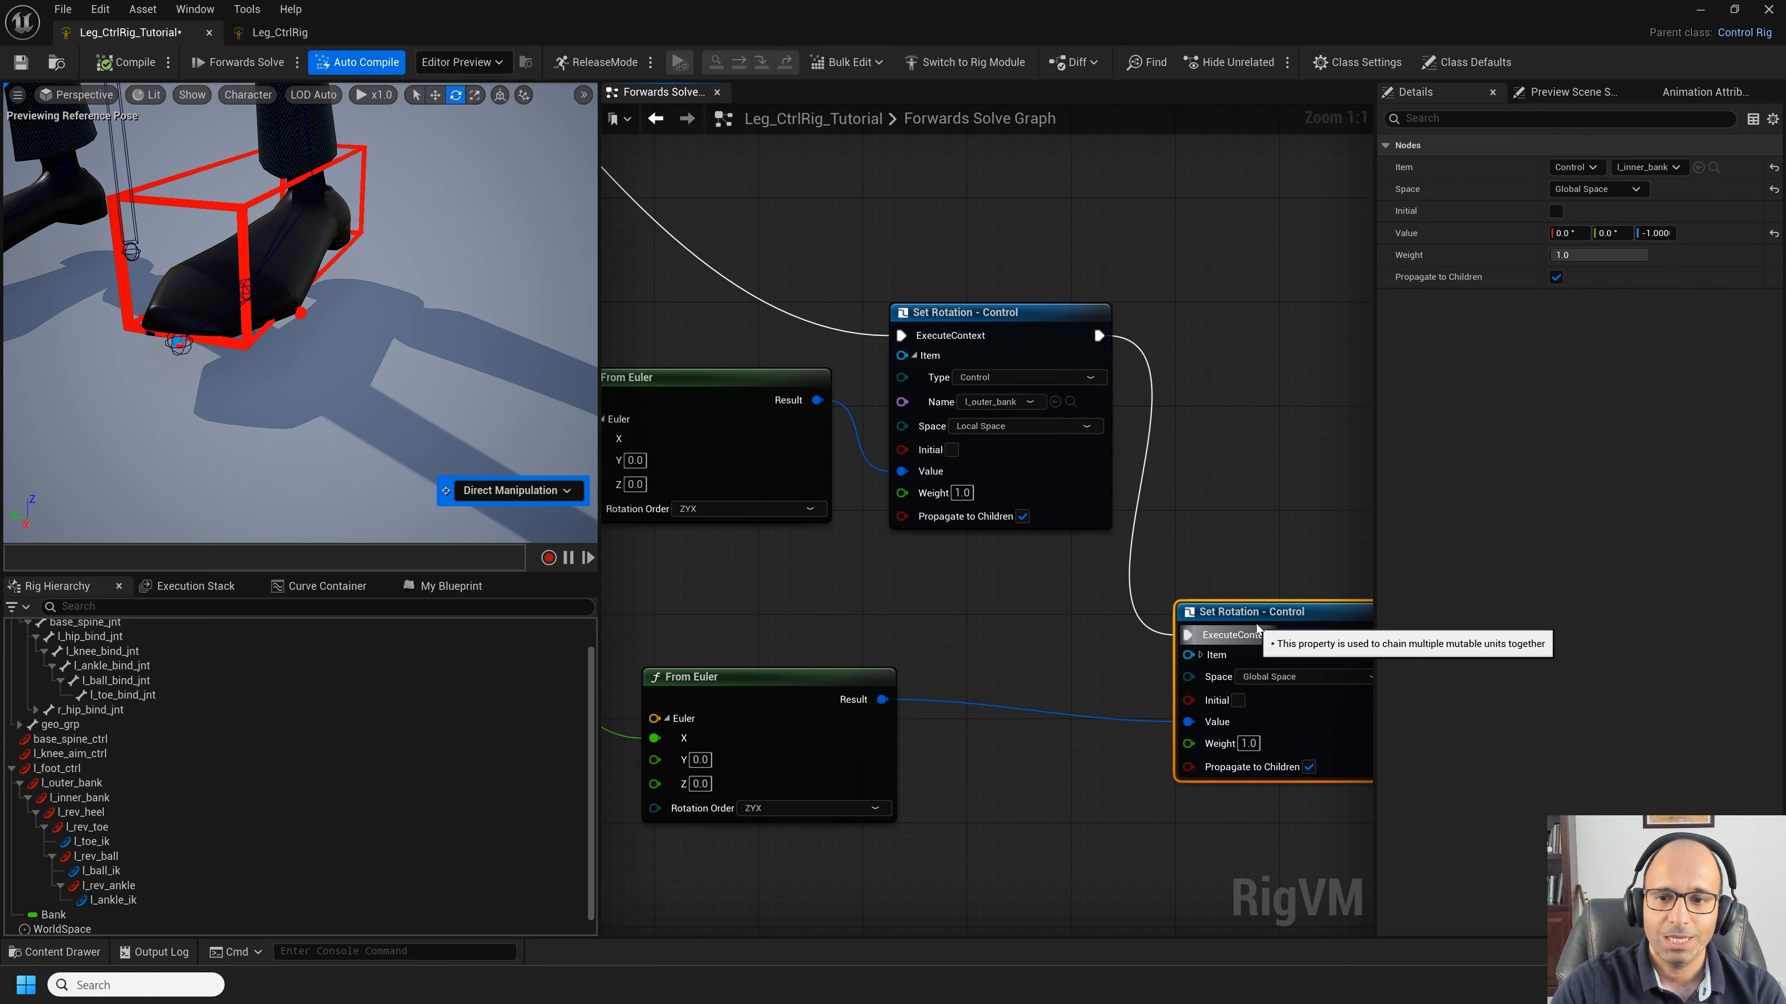
pyautogui.moveTo(1257, 612); pyautogui.dragTo(1282, 617)
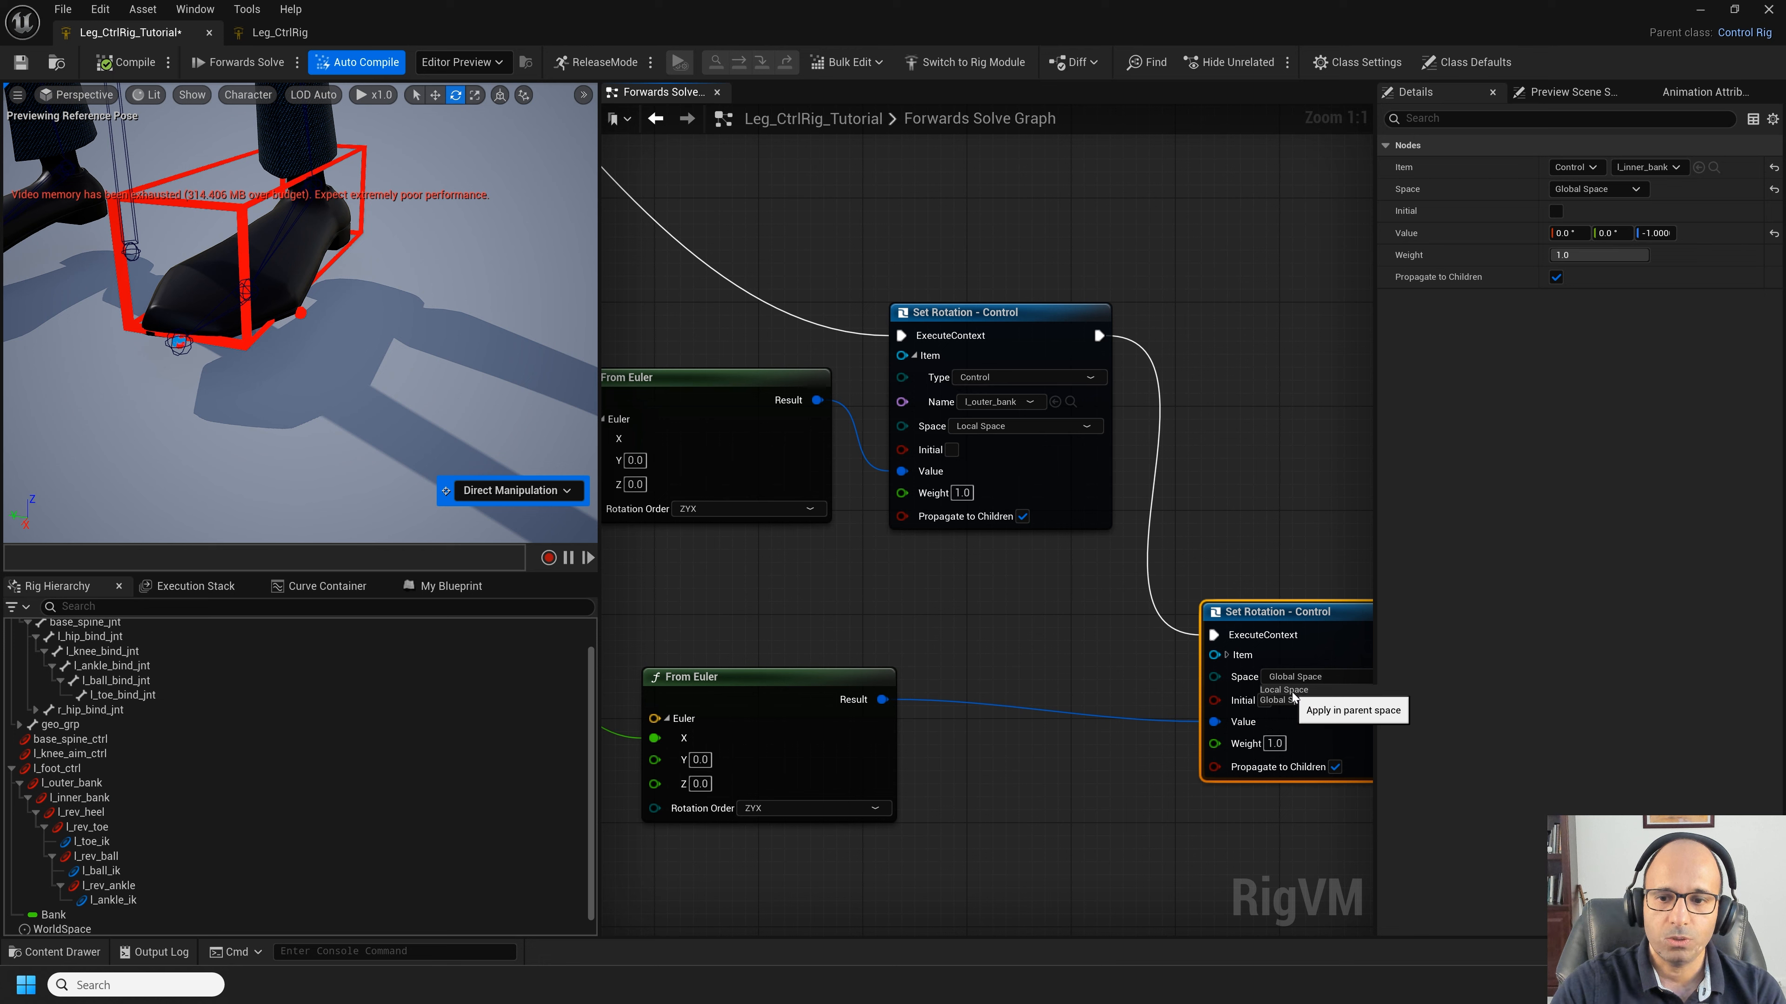
pyautogui.click(1300, 690)
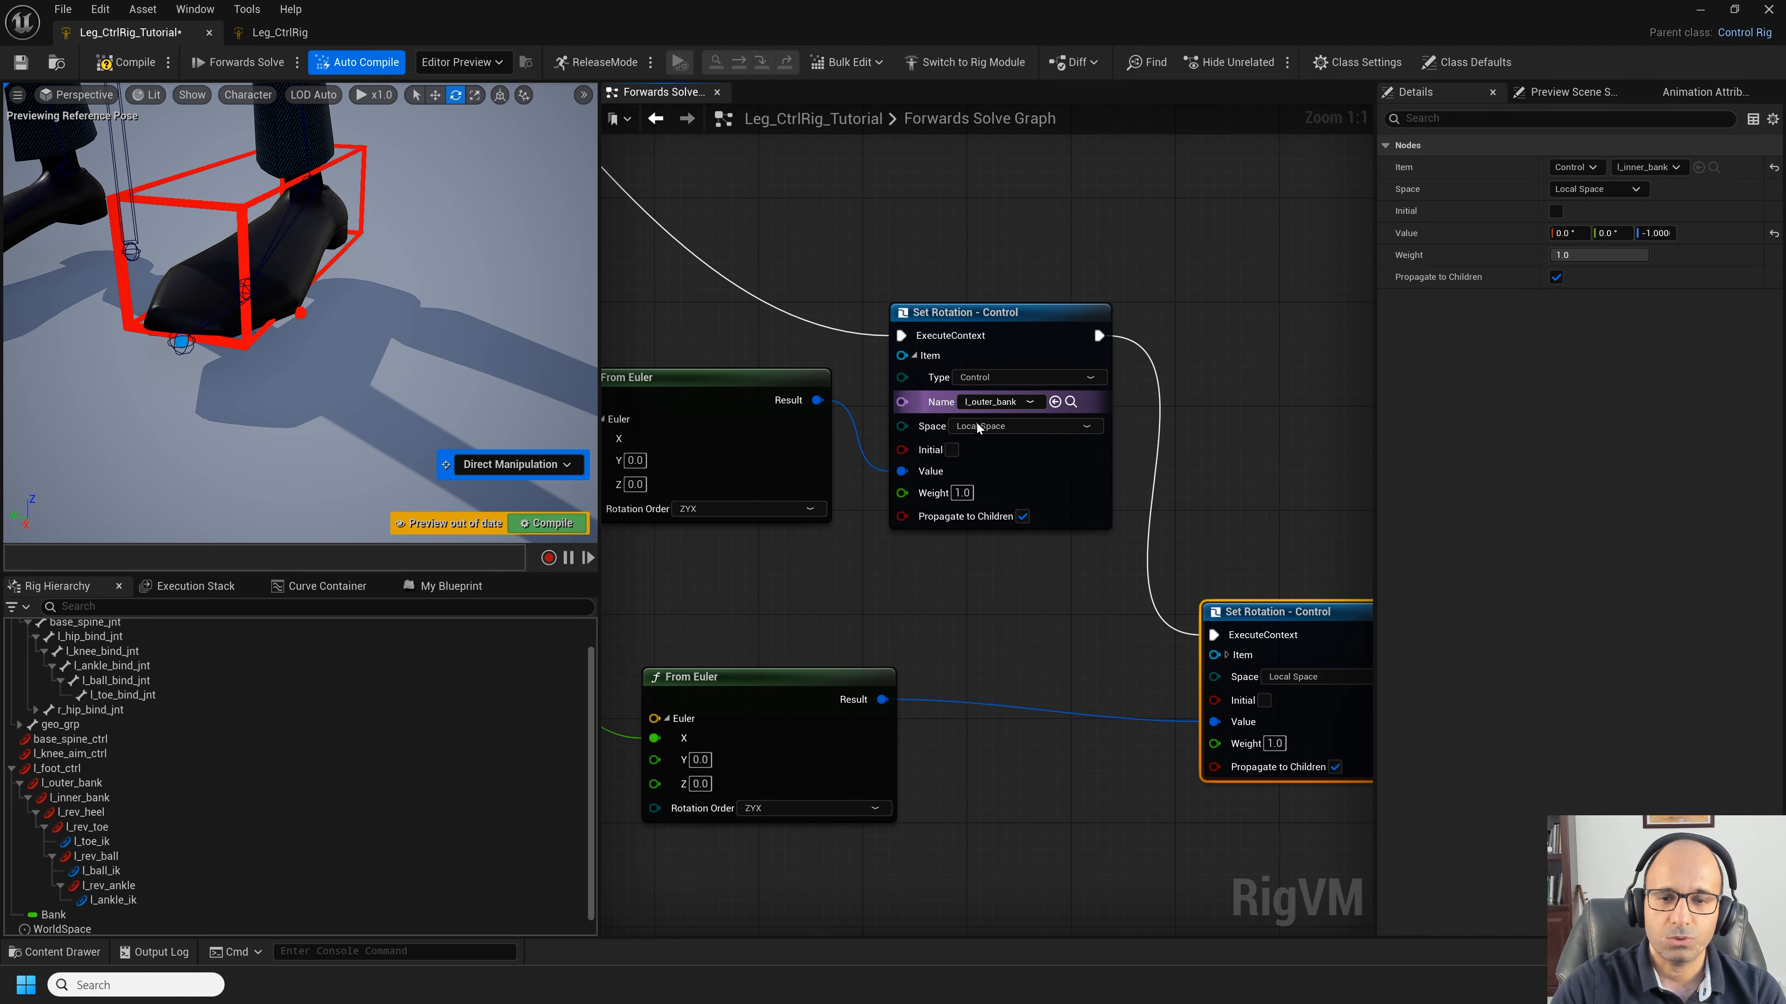
pyautogui.click(984, 403)
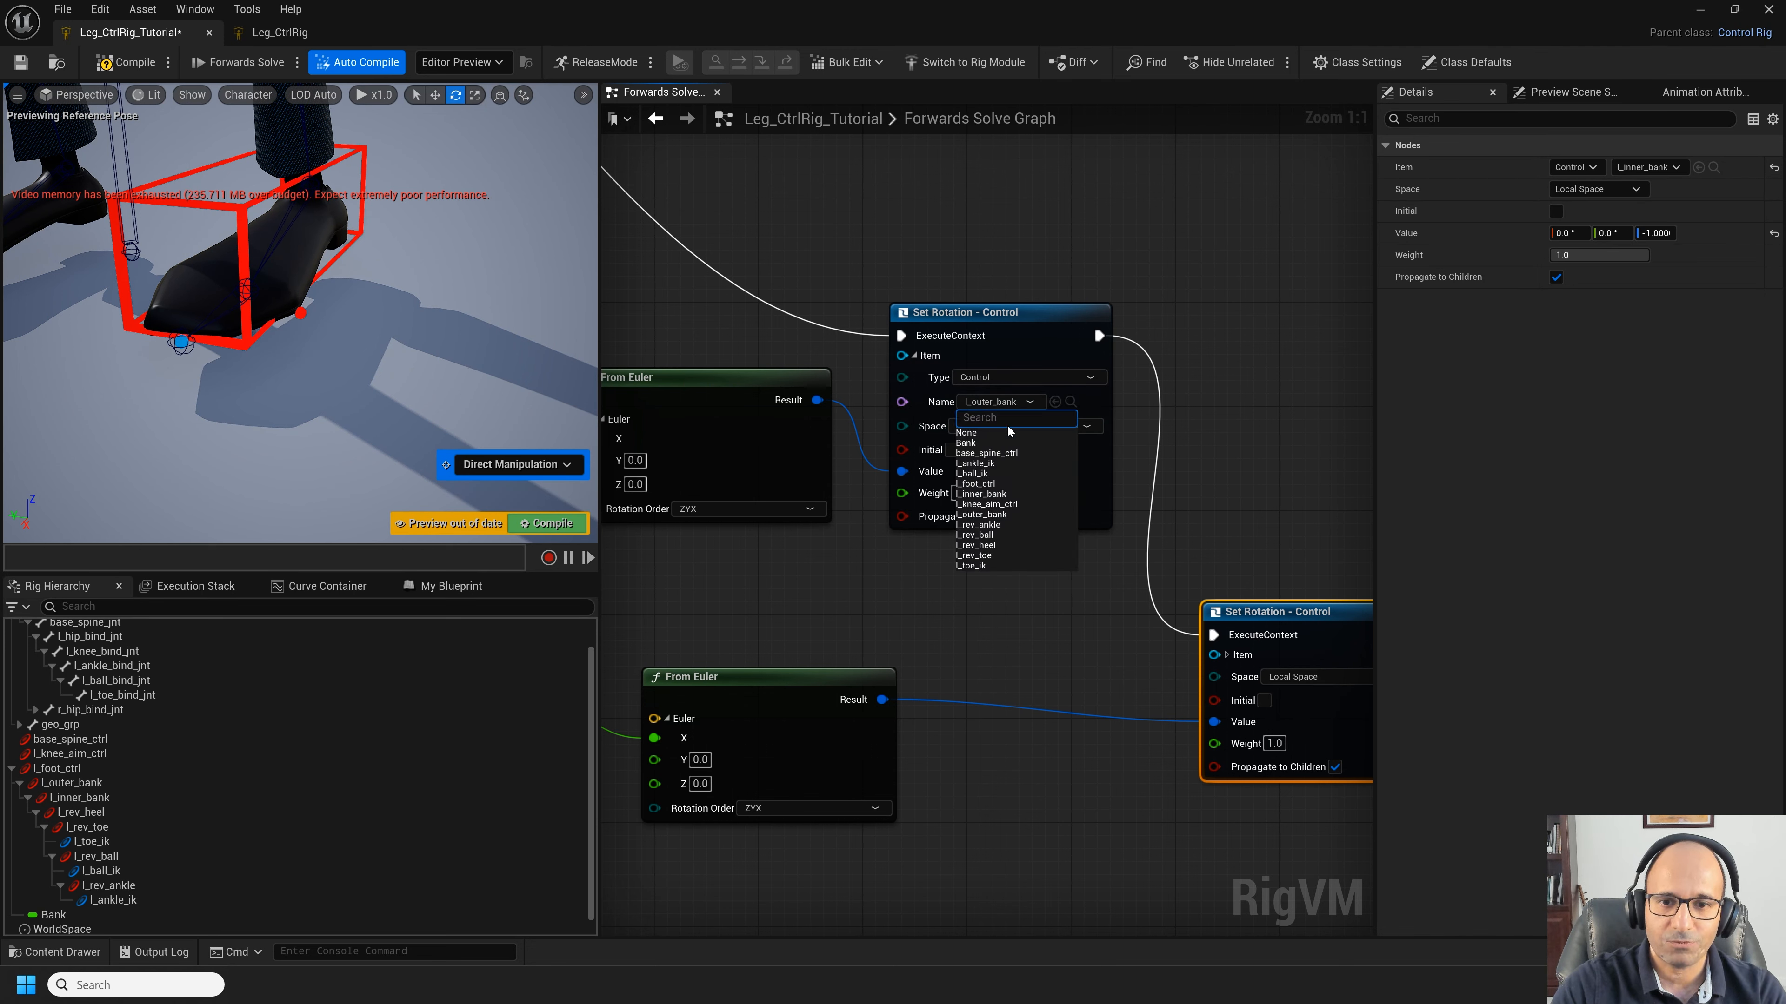
pyautogui.click(1000, 383)
pyautogui.click(1034, 344)
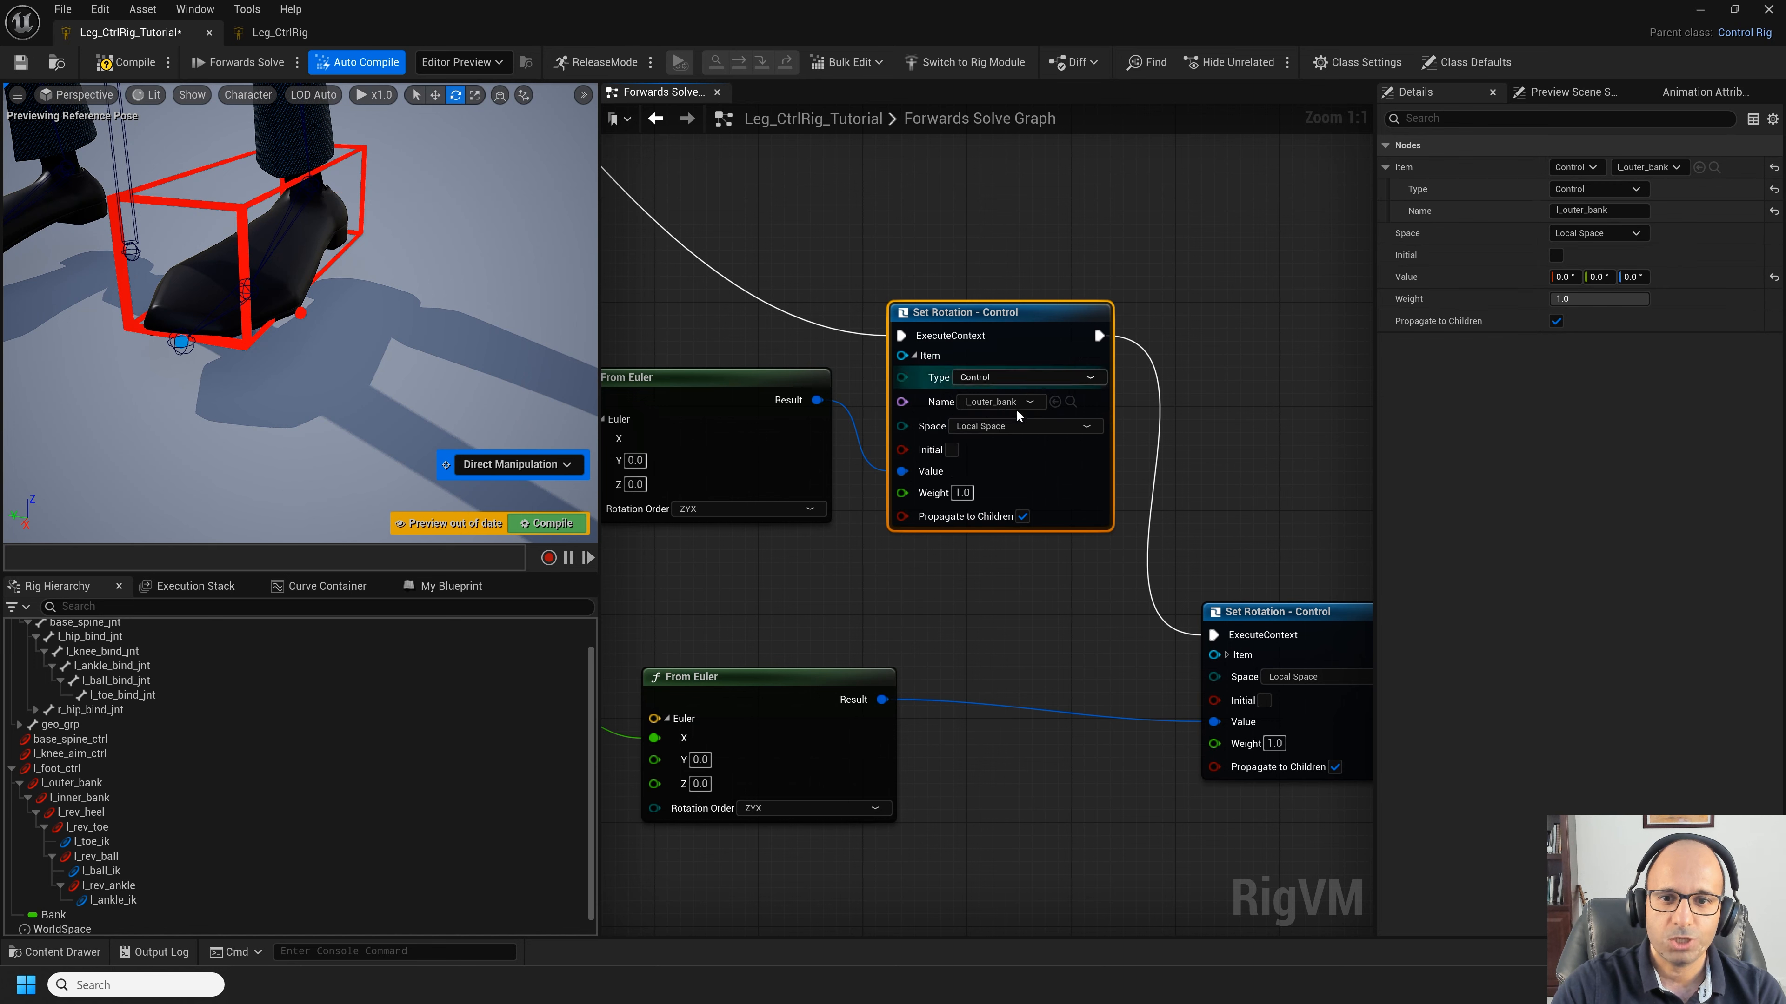
# Step: Inspect the Space options of the l_outer_bank Set Rotation node and test l_foot_ctrl's Bank channel at about -4.57
pyautogui.click(1019, 426)
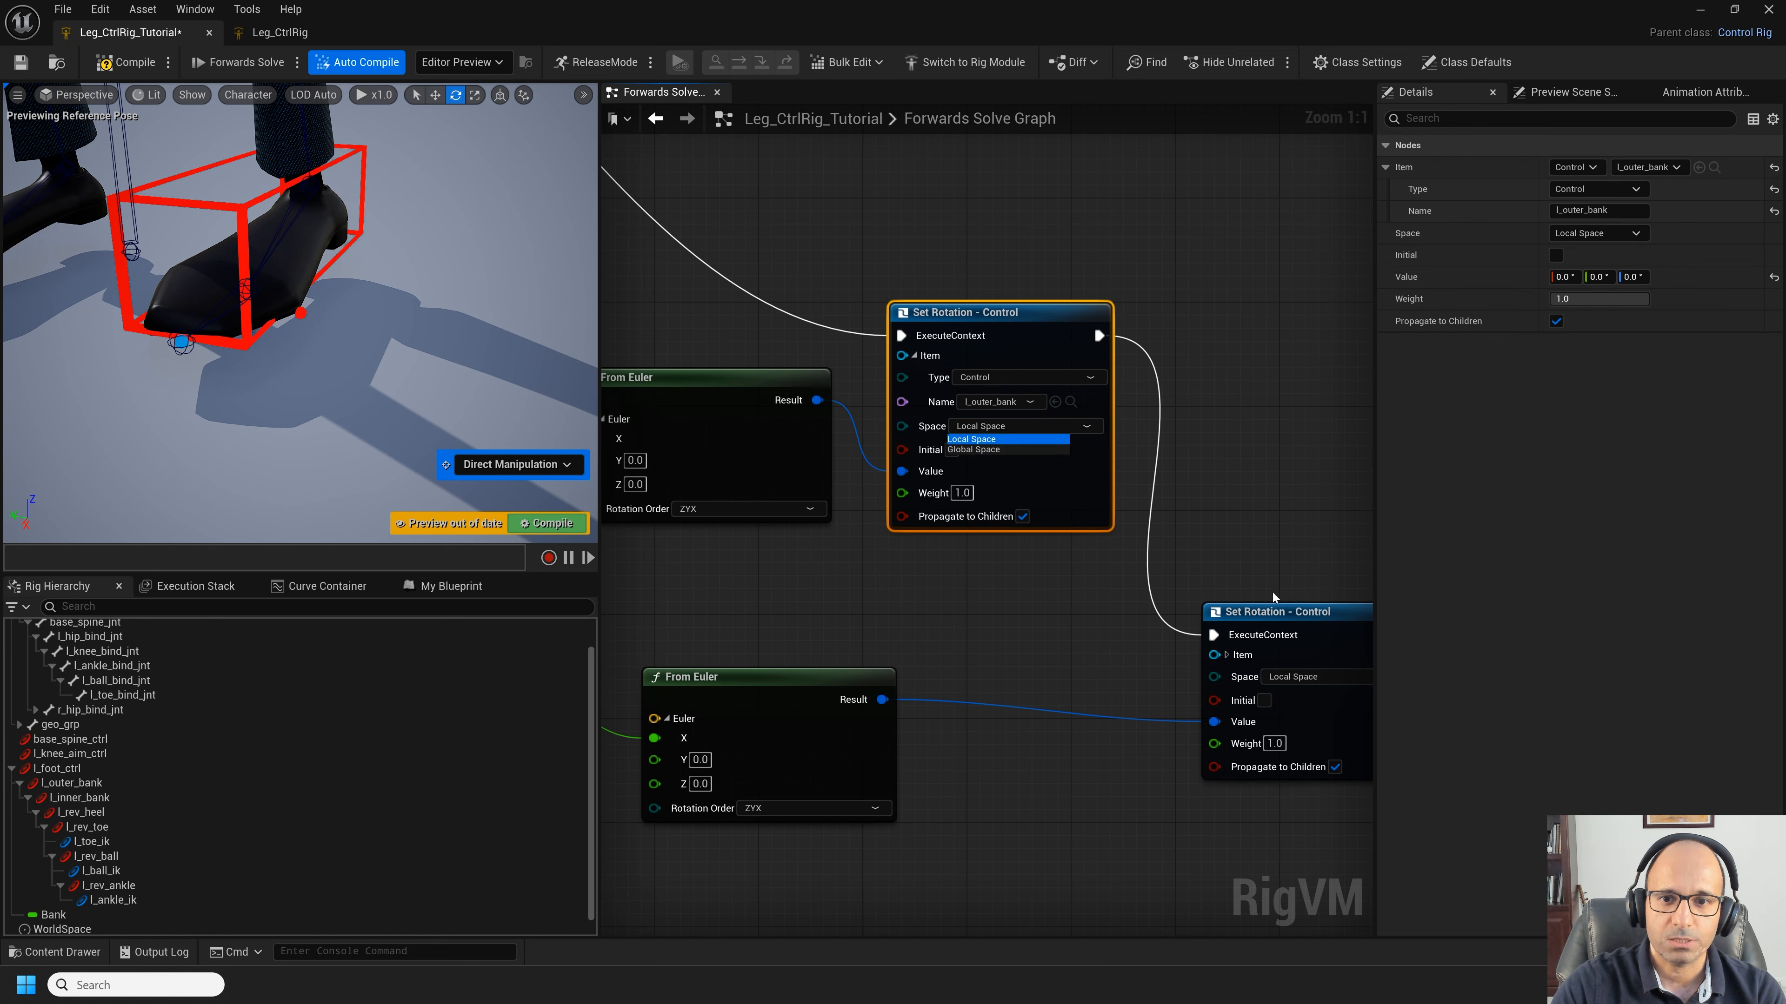
pyautogui.click(1295, 617)
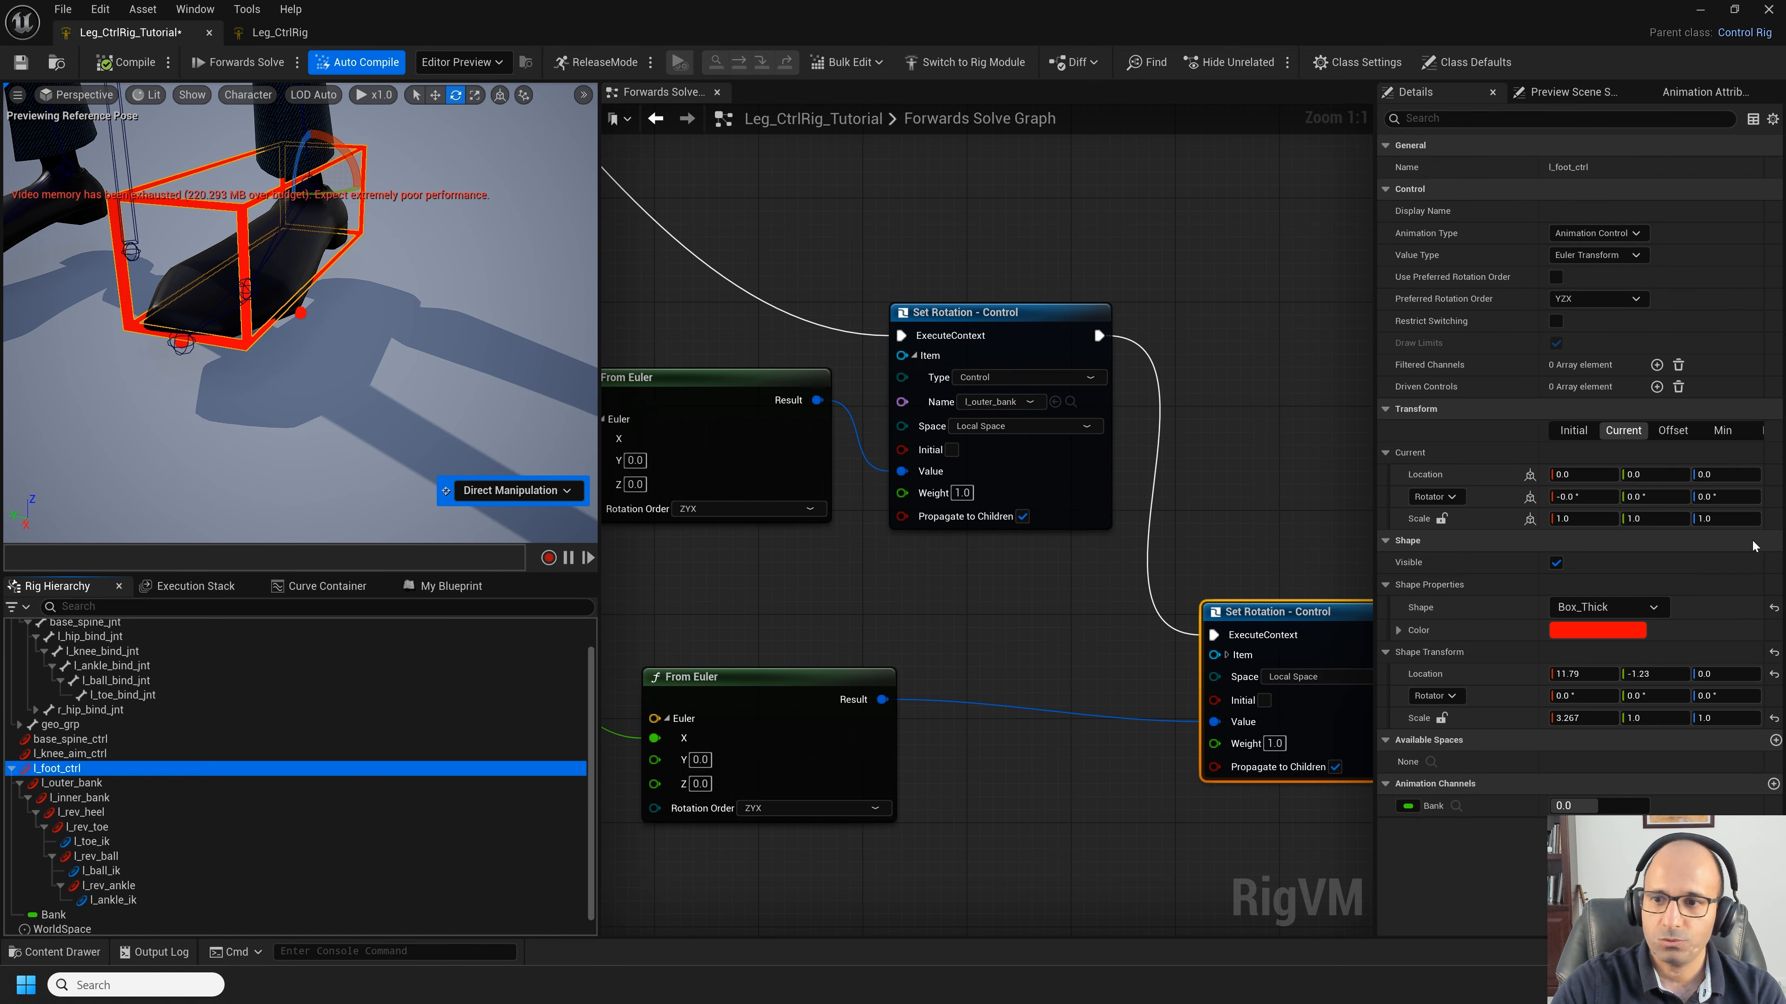
pyautogui.moveTo(1594, 805)
pyautogui.mouseDown()
pyautogui.moveTo(1624, 806)
pyautogui.moveTo(1585, 806)
pyautogui.mouseUp()
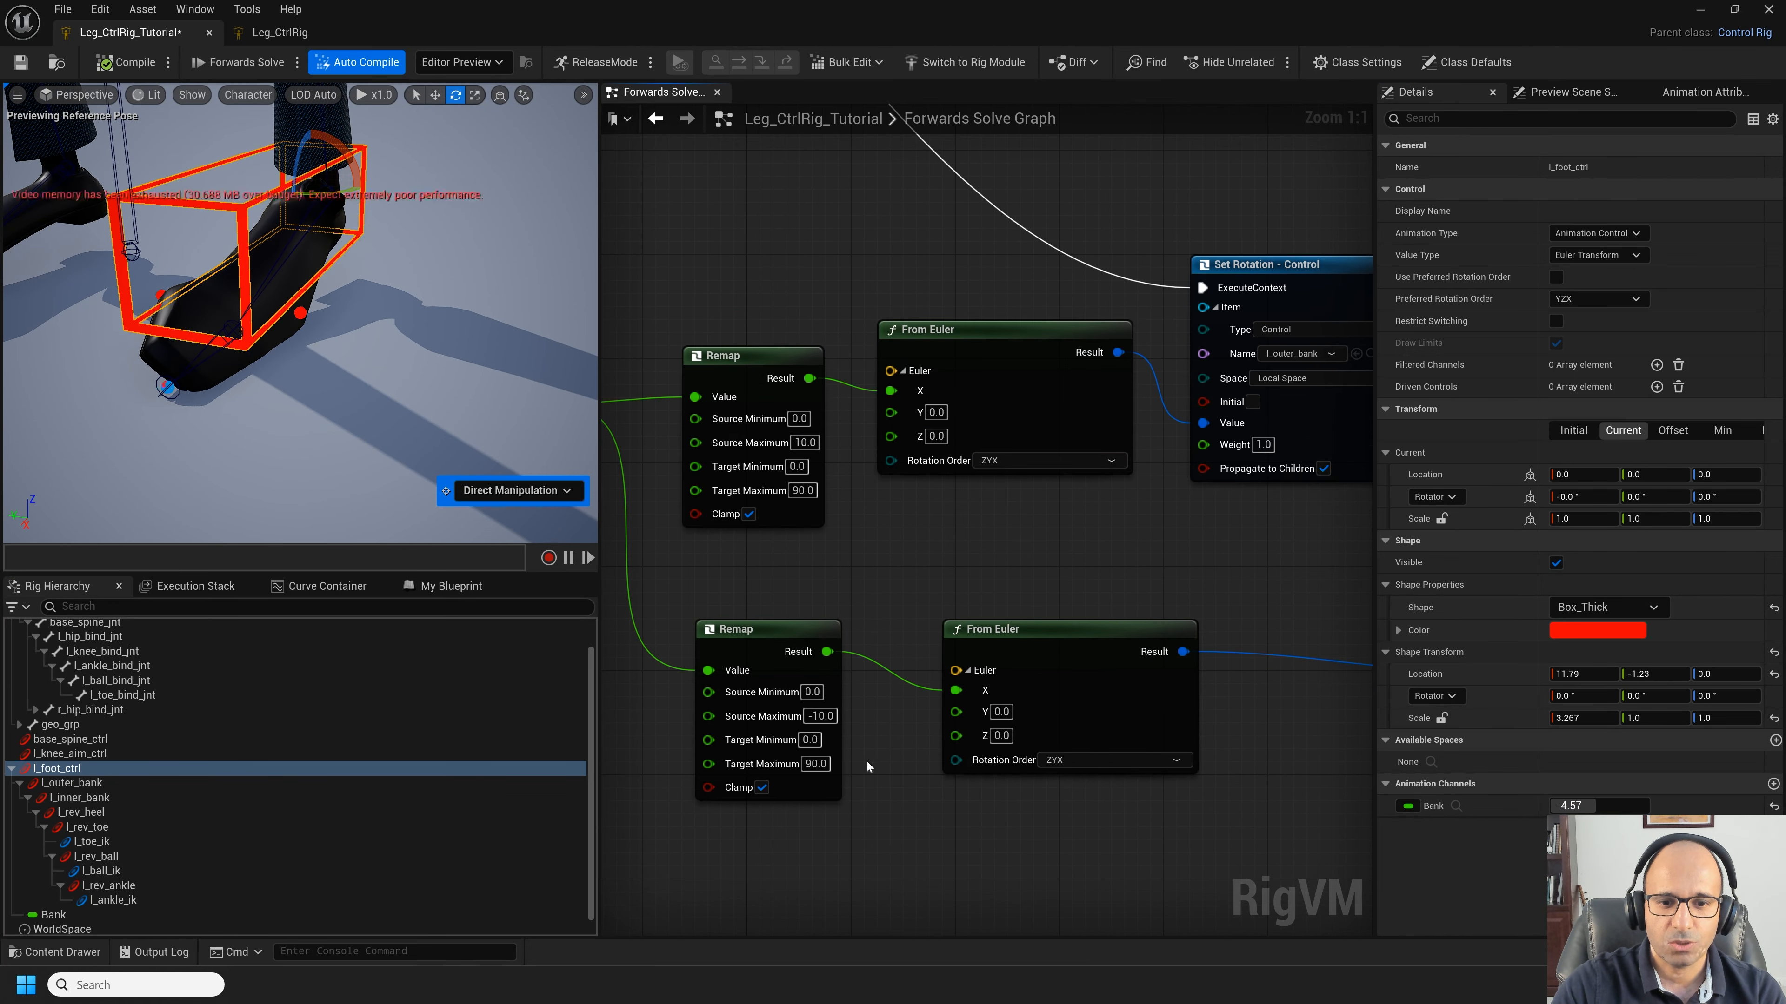
# Step: Set the second Remap node's Target Maximum to -90 and test l_foot_ctrl's Bank channel with a negative value
pyautogui.click(815, 764)
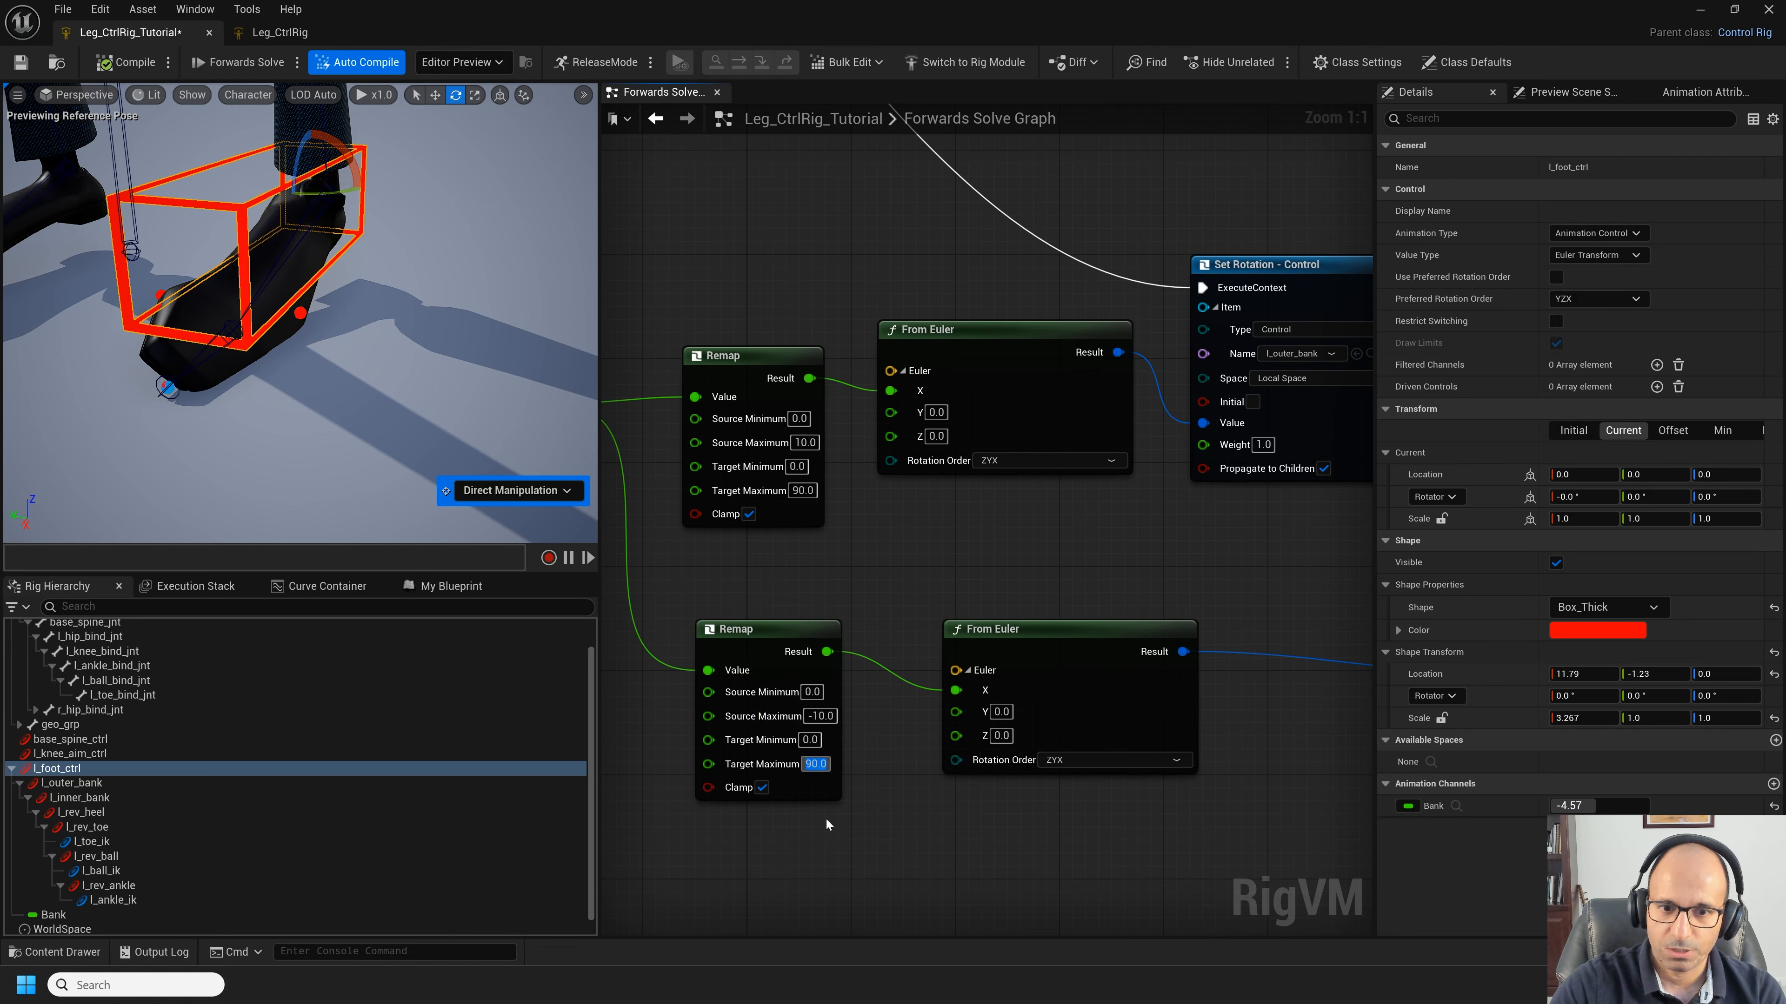
pyautogui.write('-90')
pyautogui.press('Return')
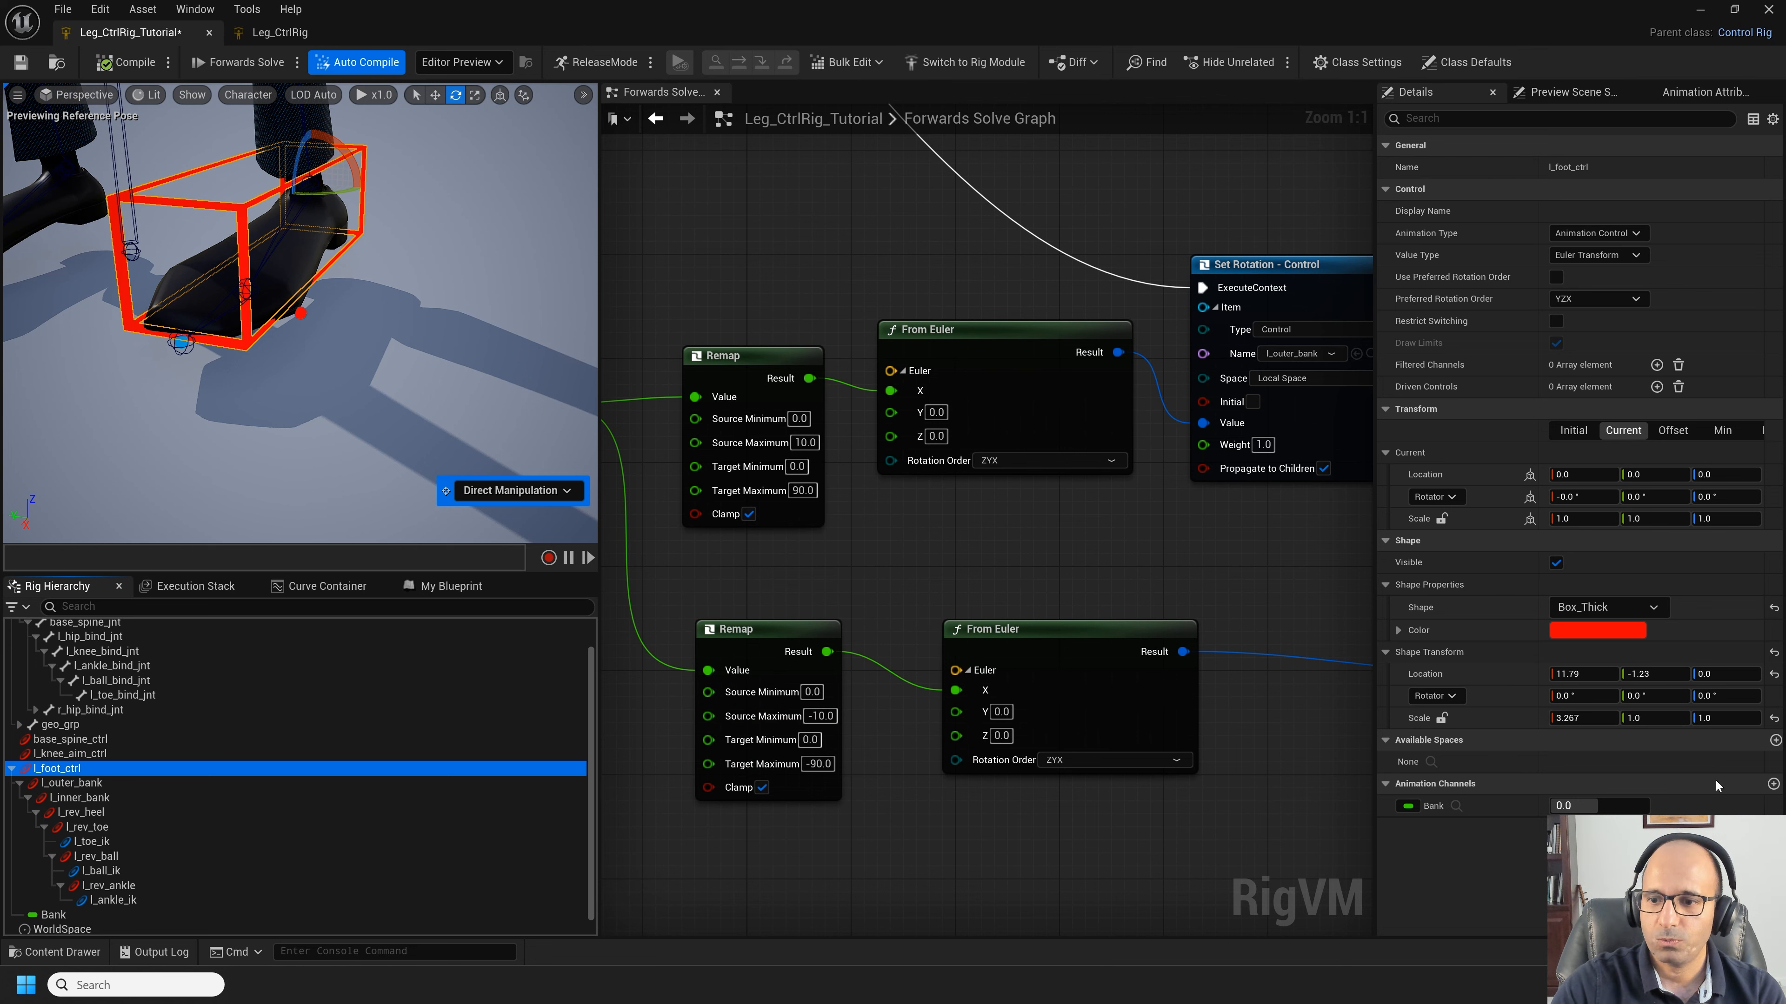
pyautogui.moveTo(1575, 806); pyautogui.dragTo(1526, 805)
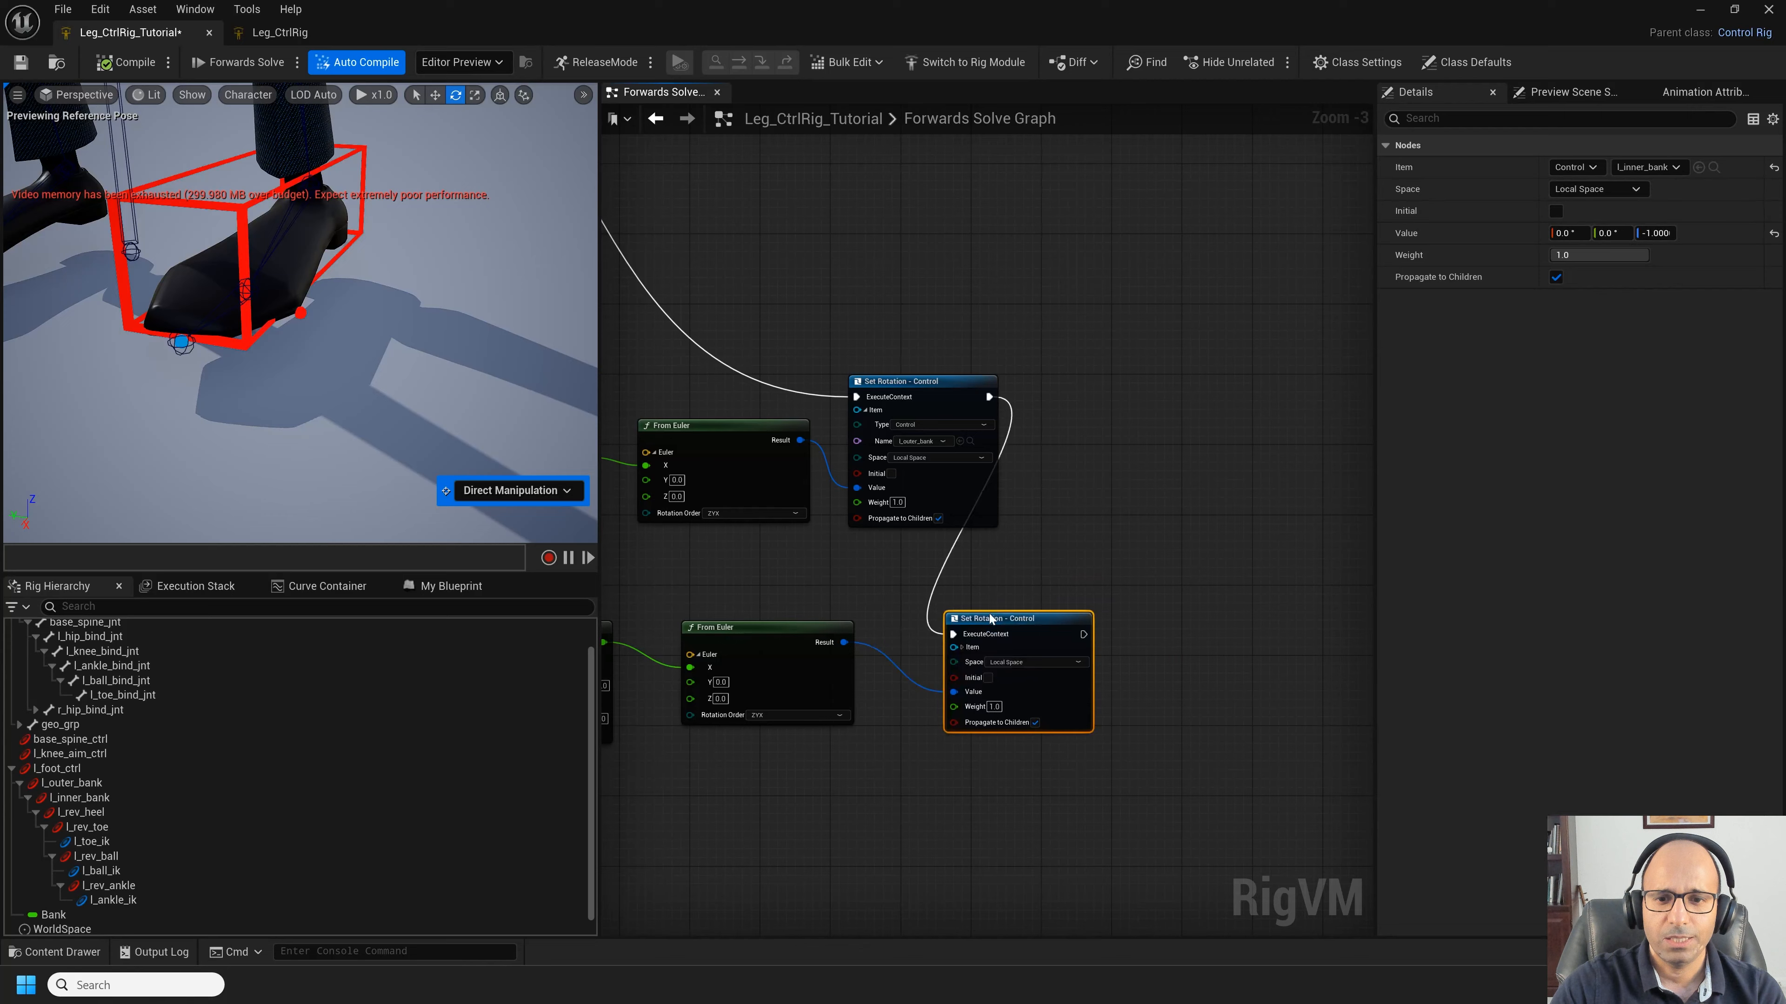
# Step: Align the l_inner_bank Set Rotation node beside the l_outer_bank one and frame all bank nodes in a comment named "bank"
pyautogui.moveTo(1016, 623); pyautogui.dragTo(1164, 384)
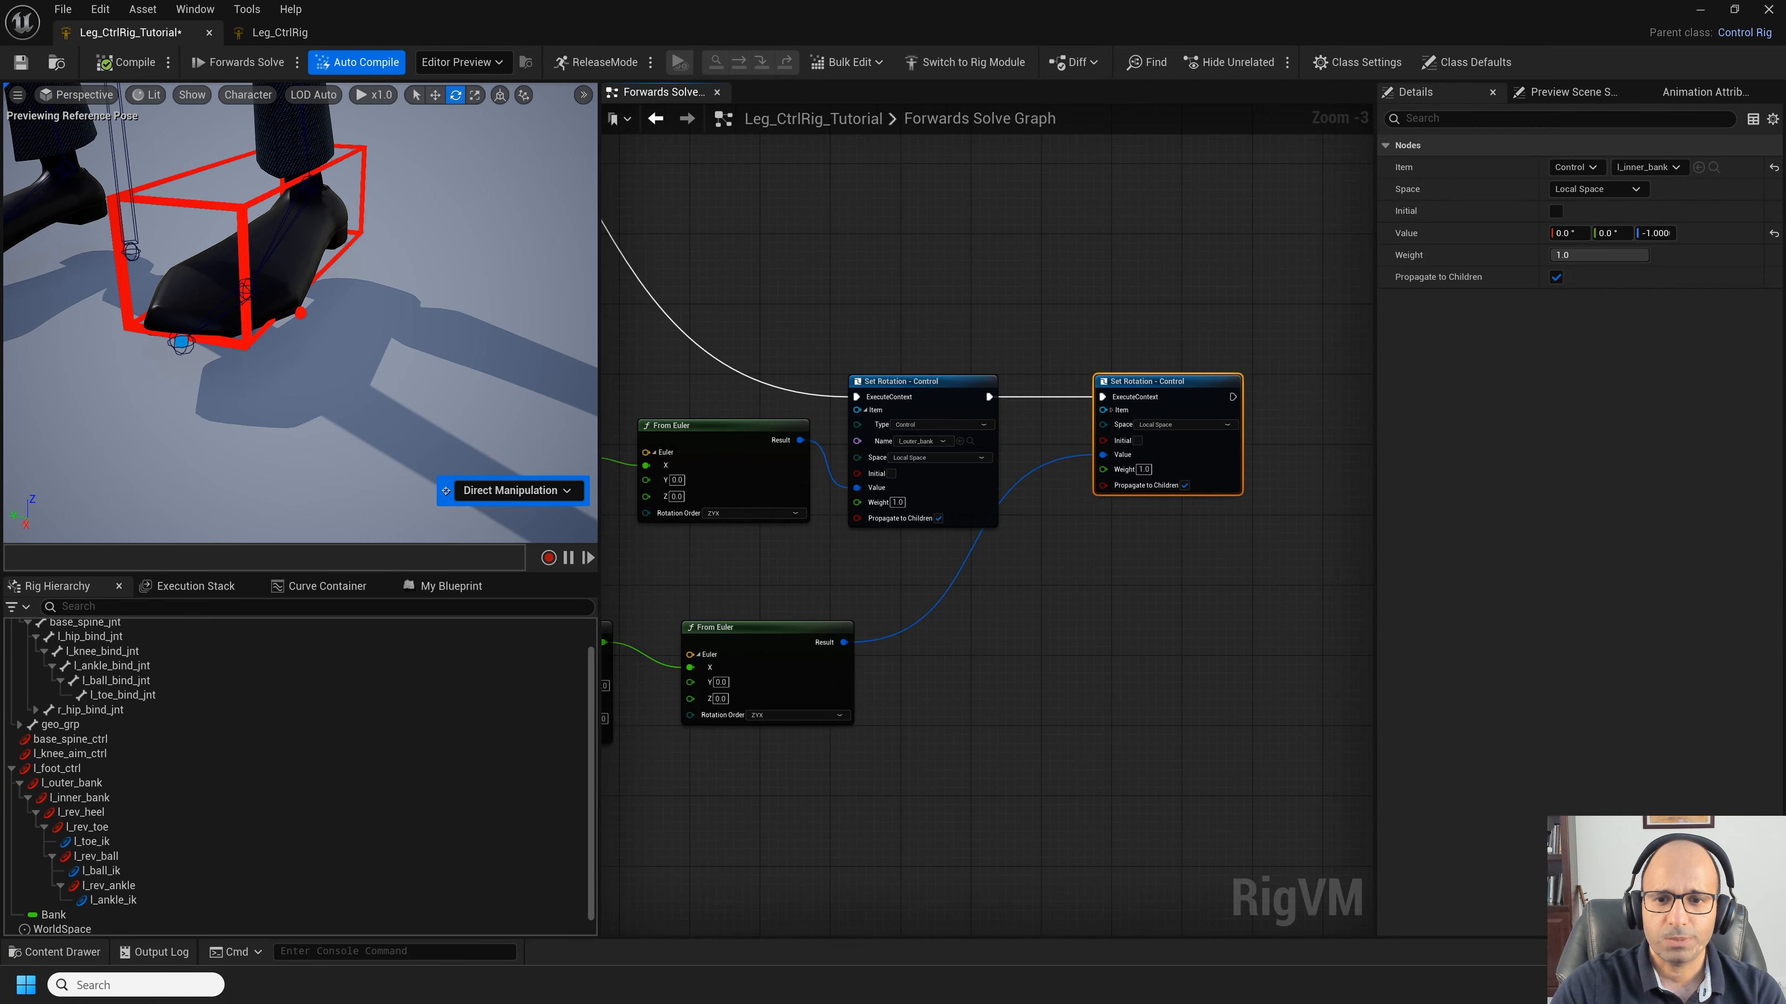
pyautogui.scroll(2, 916, 478)
pyautogui.scroll(-1, 957, 575)
pyautogui.moveTo(709, 447); pyautogui.dragTo(1347, 766)
pyautogui.write('c')
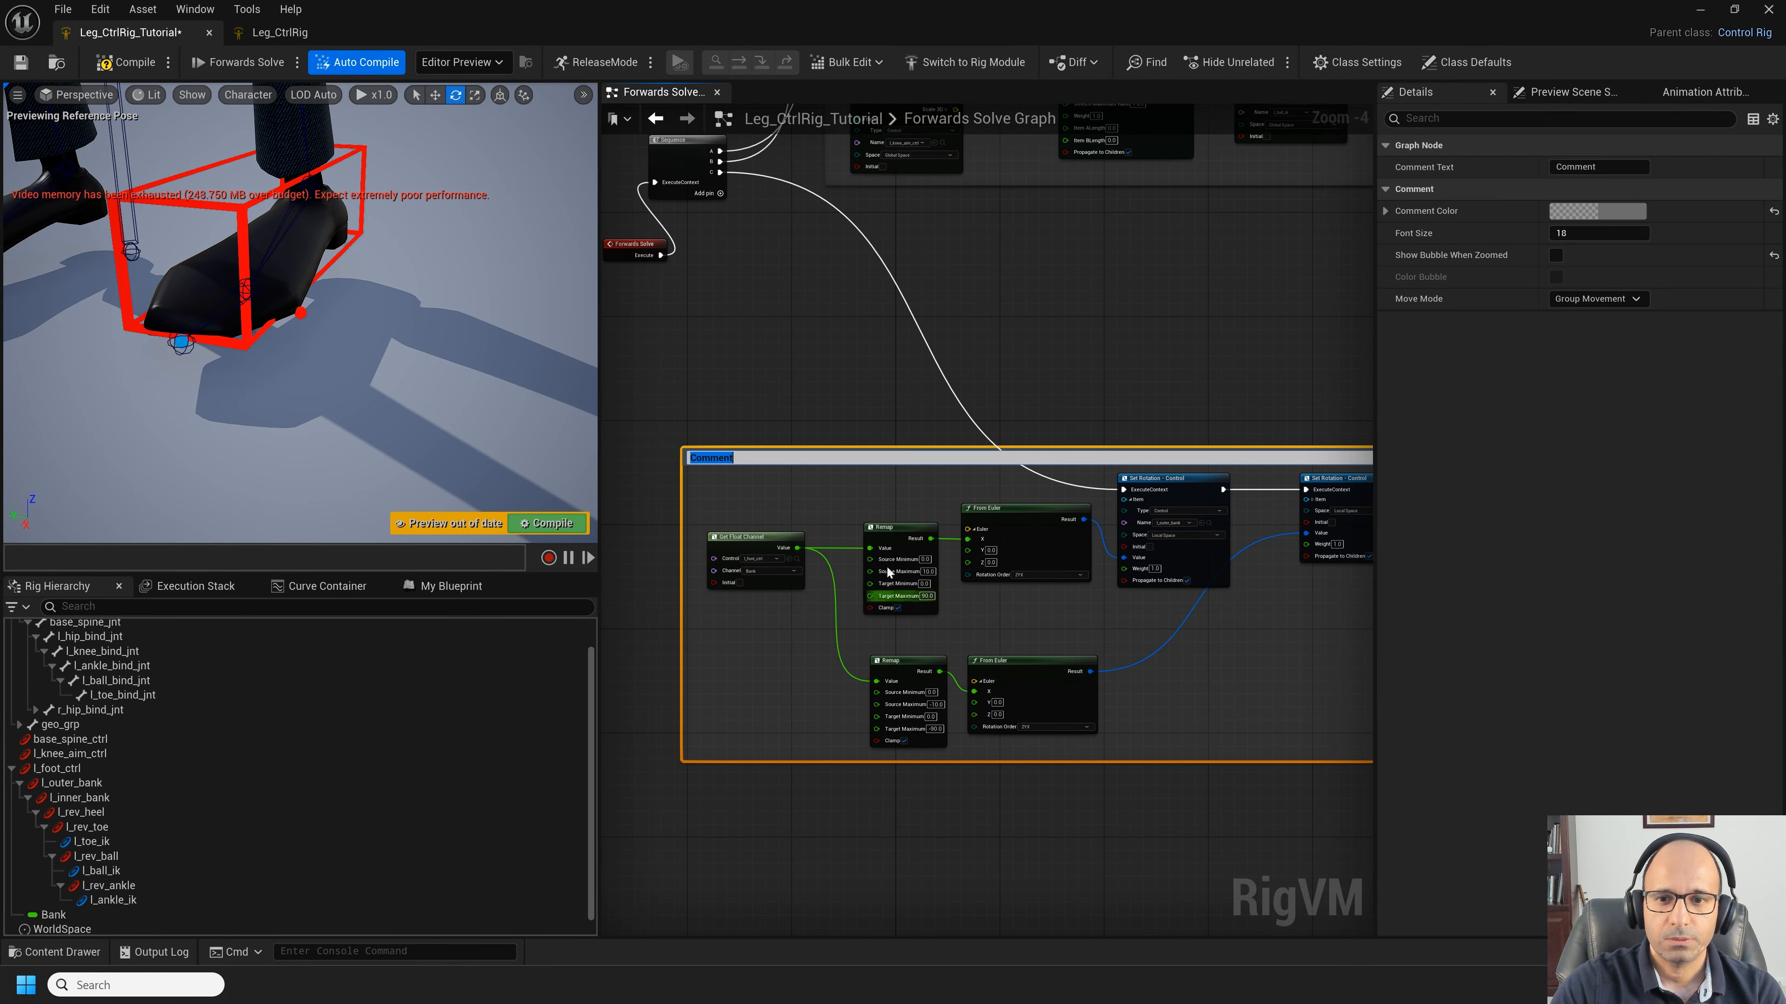
pyautogui.write('bank')
pyautogui.press('Return')
# Step: Reposition the bank comment group and add a reroute point on its incoming execution wire at the group's near edge
pyautogui.scroll(-1, 984, 472)
pyautogui.moveTo(897, 454); pyautogui.dragTo(996, 343)
pyautogui.scroll(1, 1111, 355)
pyautogui.doubleClick(903, 269)
pyautogui.moveTo(902, 269); pyautogui.dragTo(796, 361)
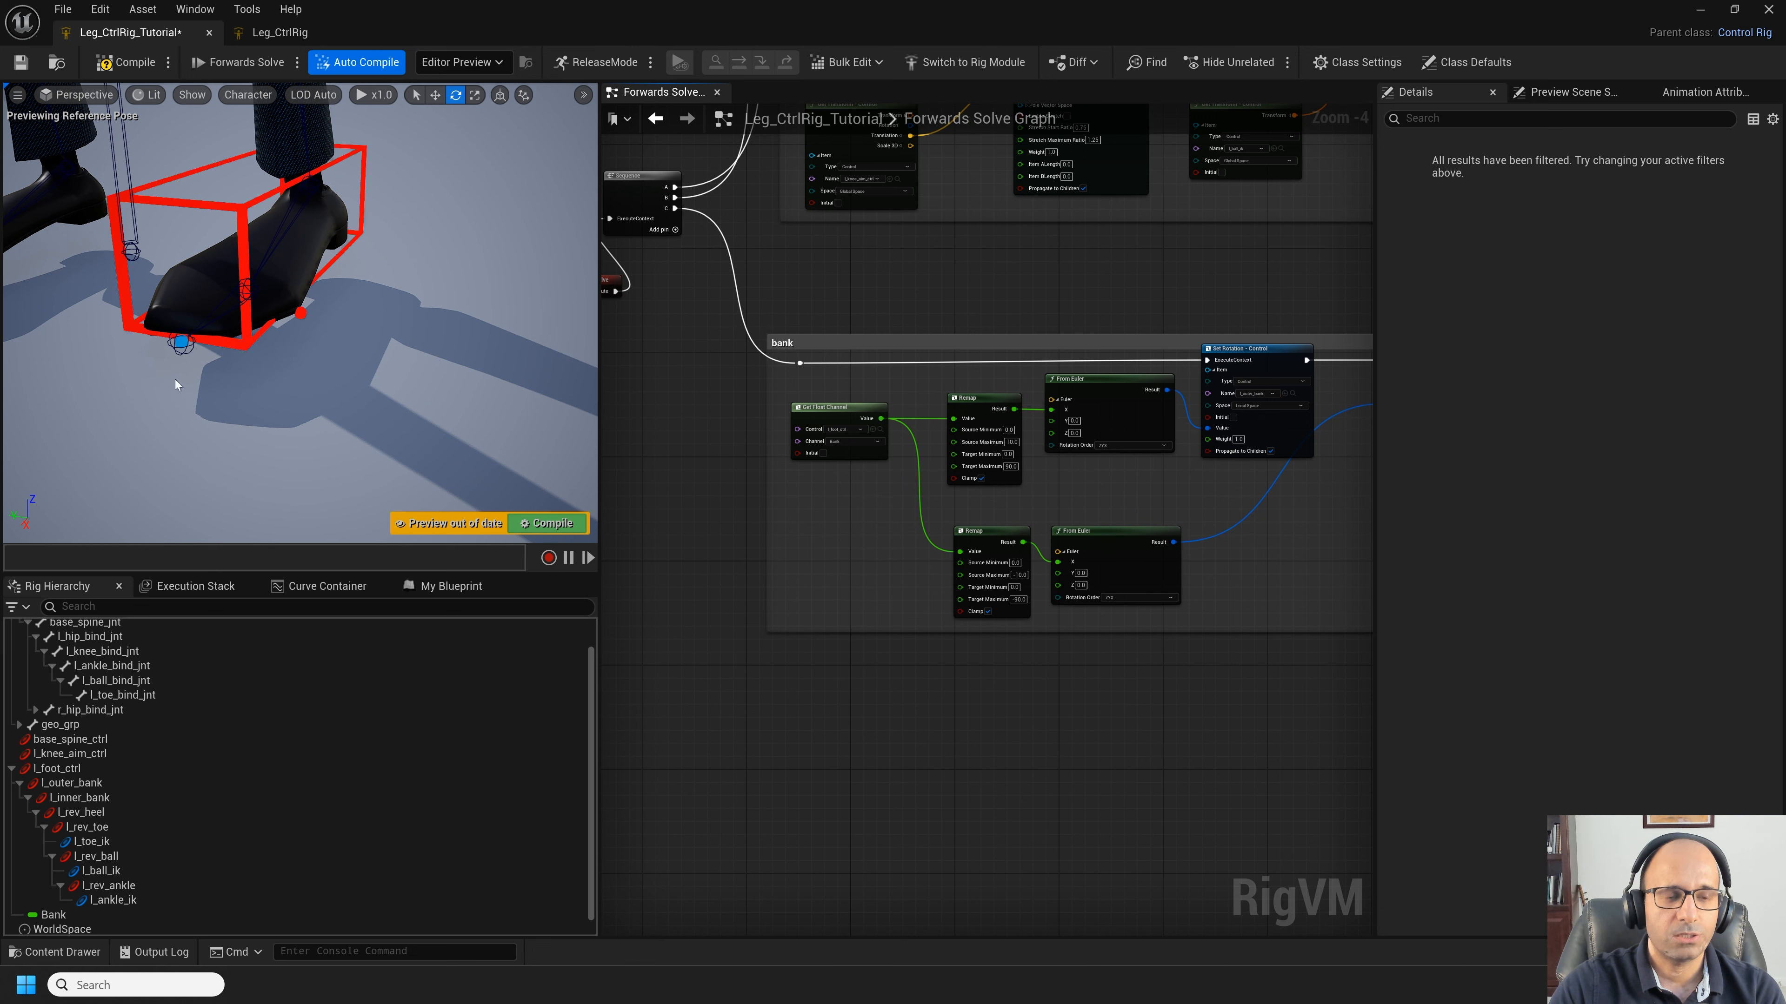
# Step: Add a float animation channel named heel_rotX to l_foot_ctrl
pyautogui.click(113, 813)
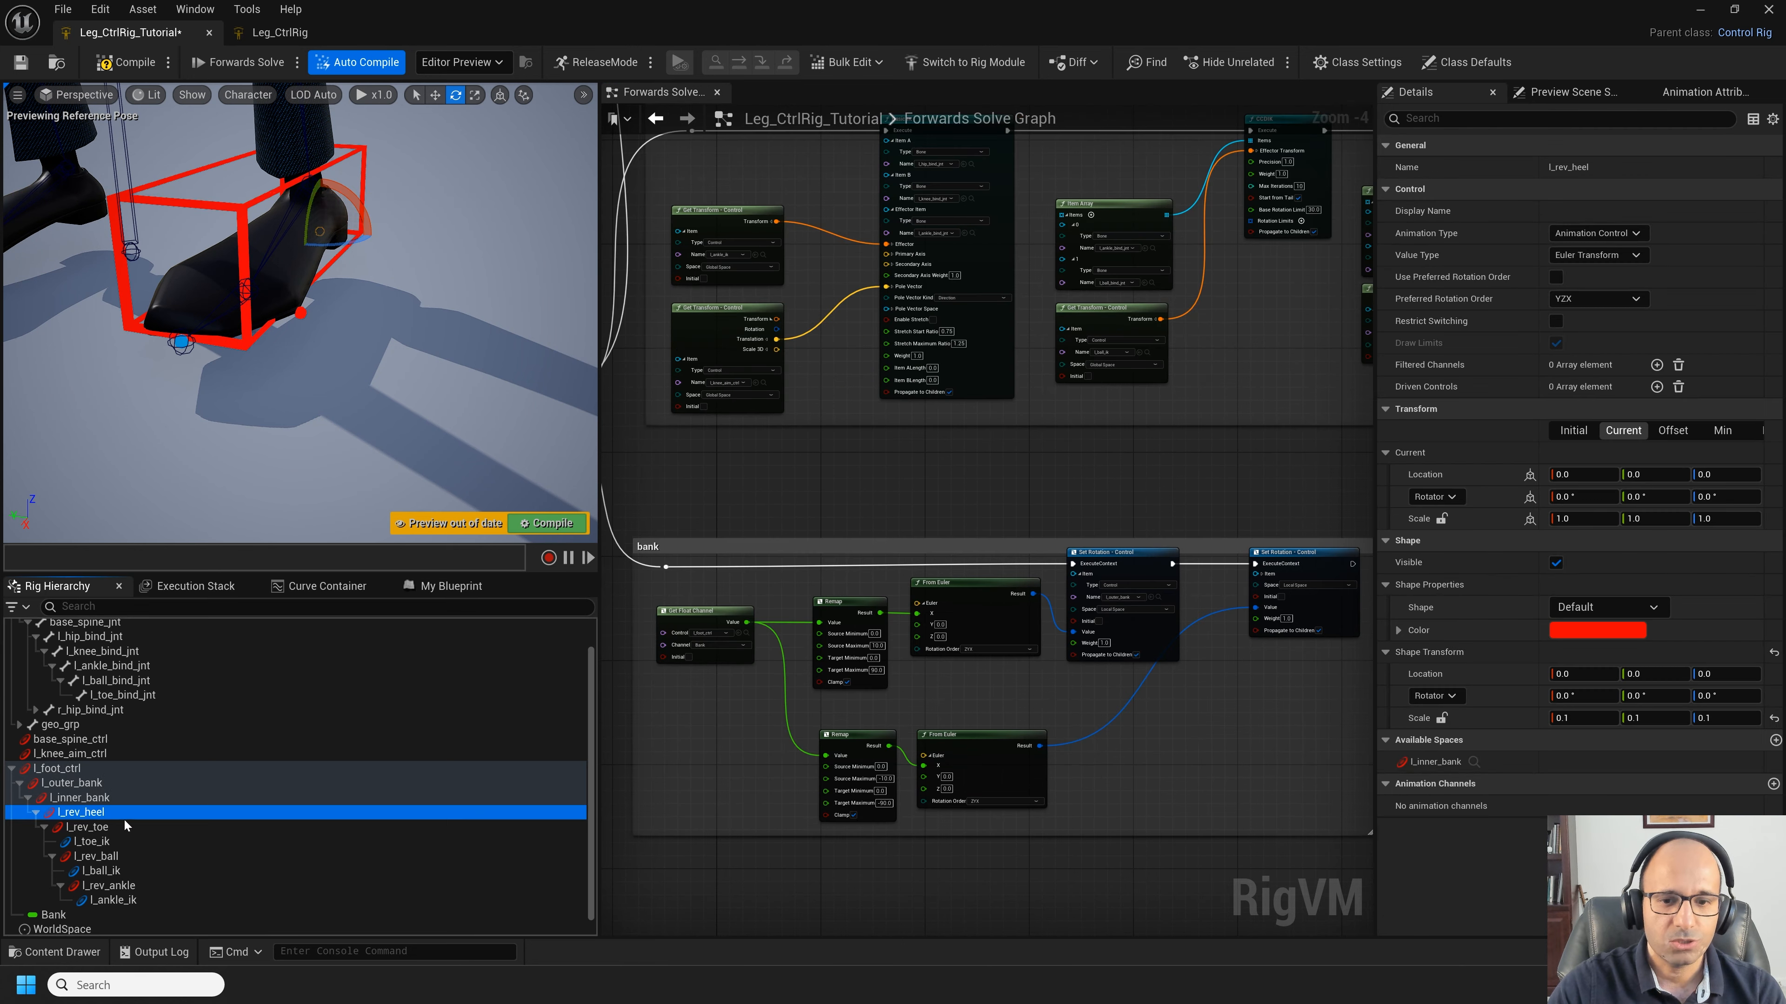
pyautogui.moveTo(780, 830); pyautogui.dragTo(849, 451, button='right')
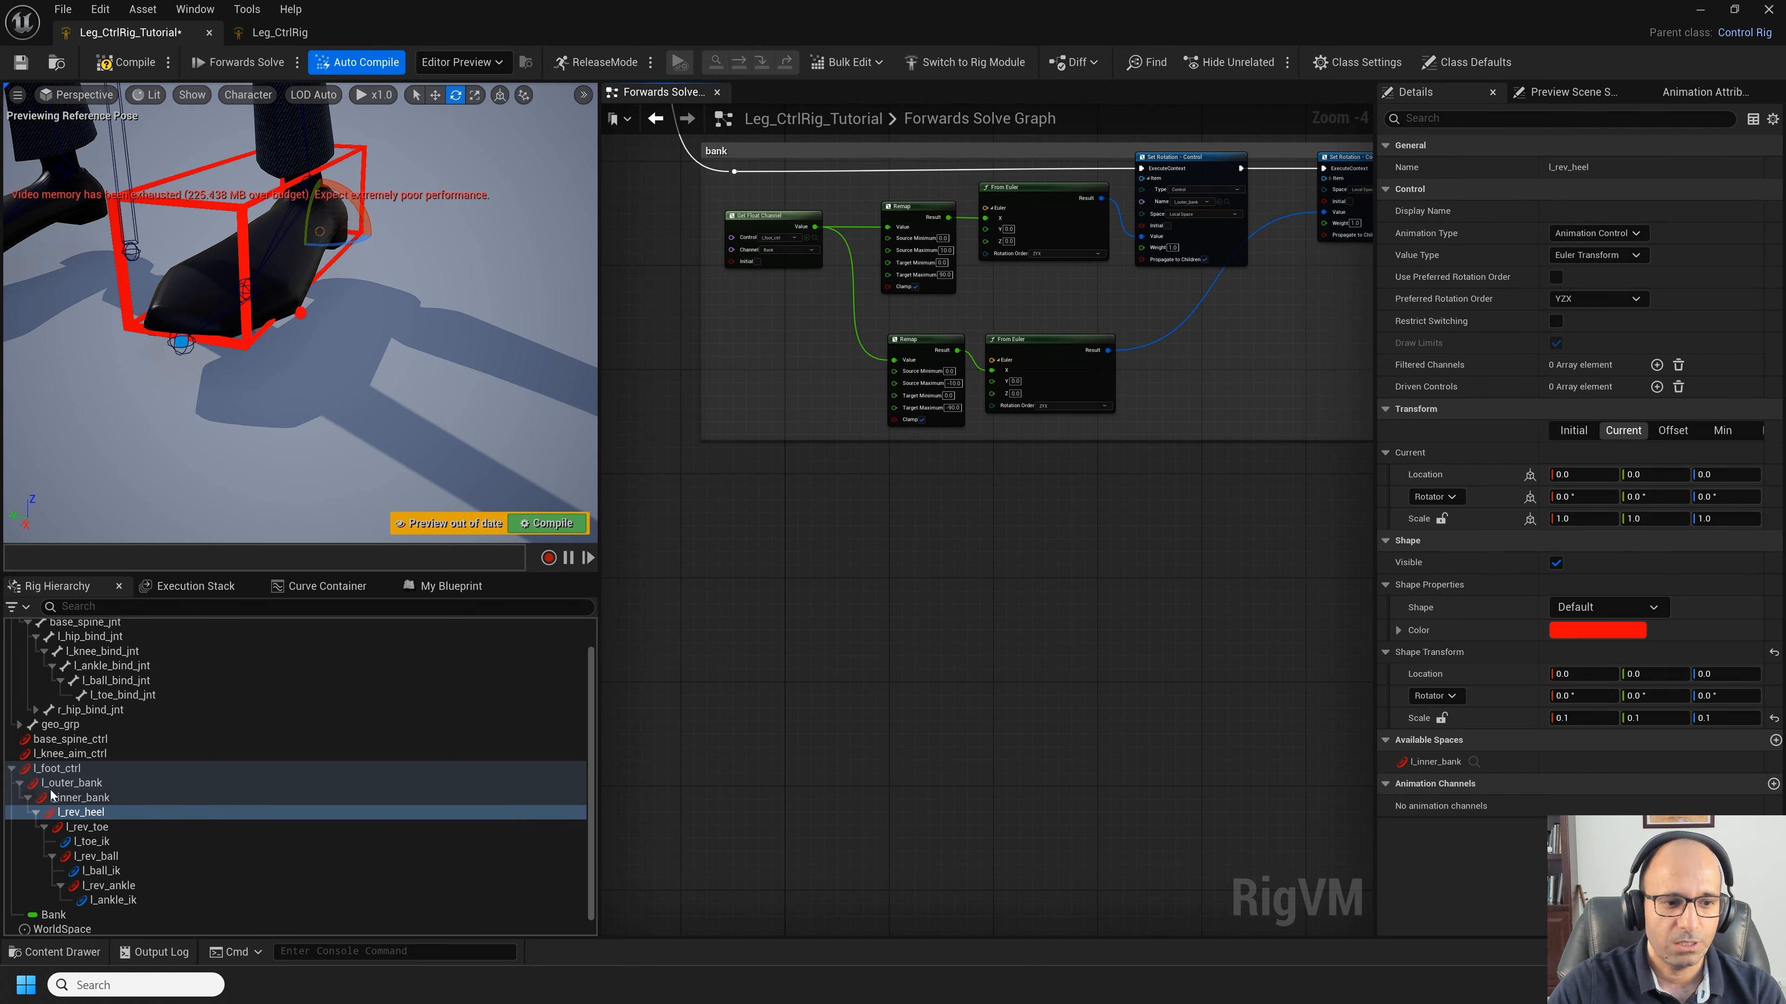
pyautogui.rightClick(106, 255)
pyautogui.moveTo(225, 306)
pyautogui.click(455, 335)
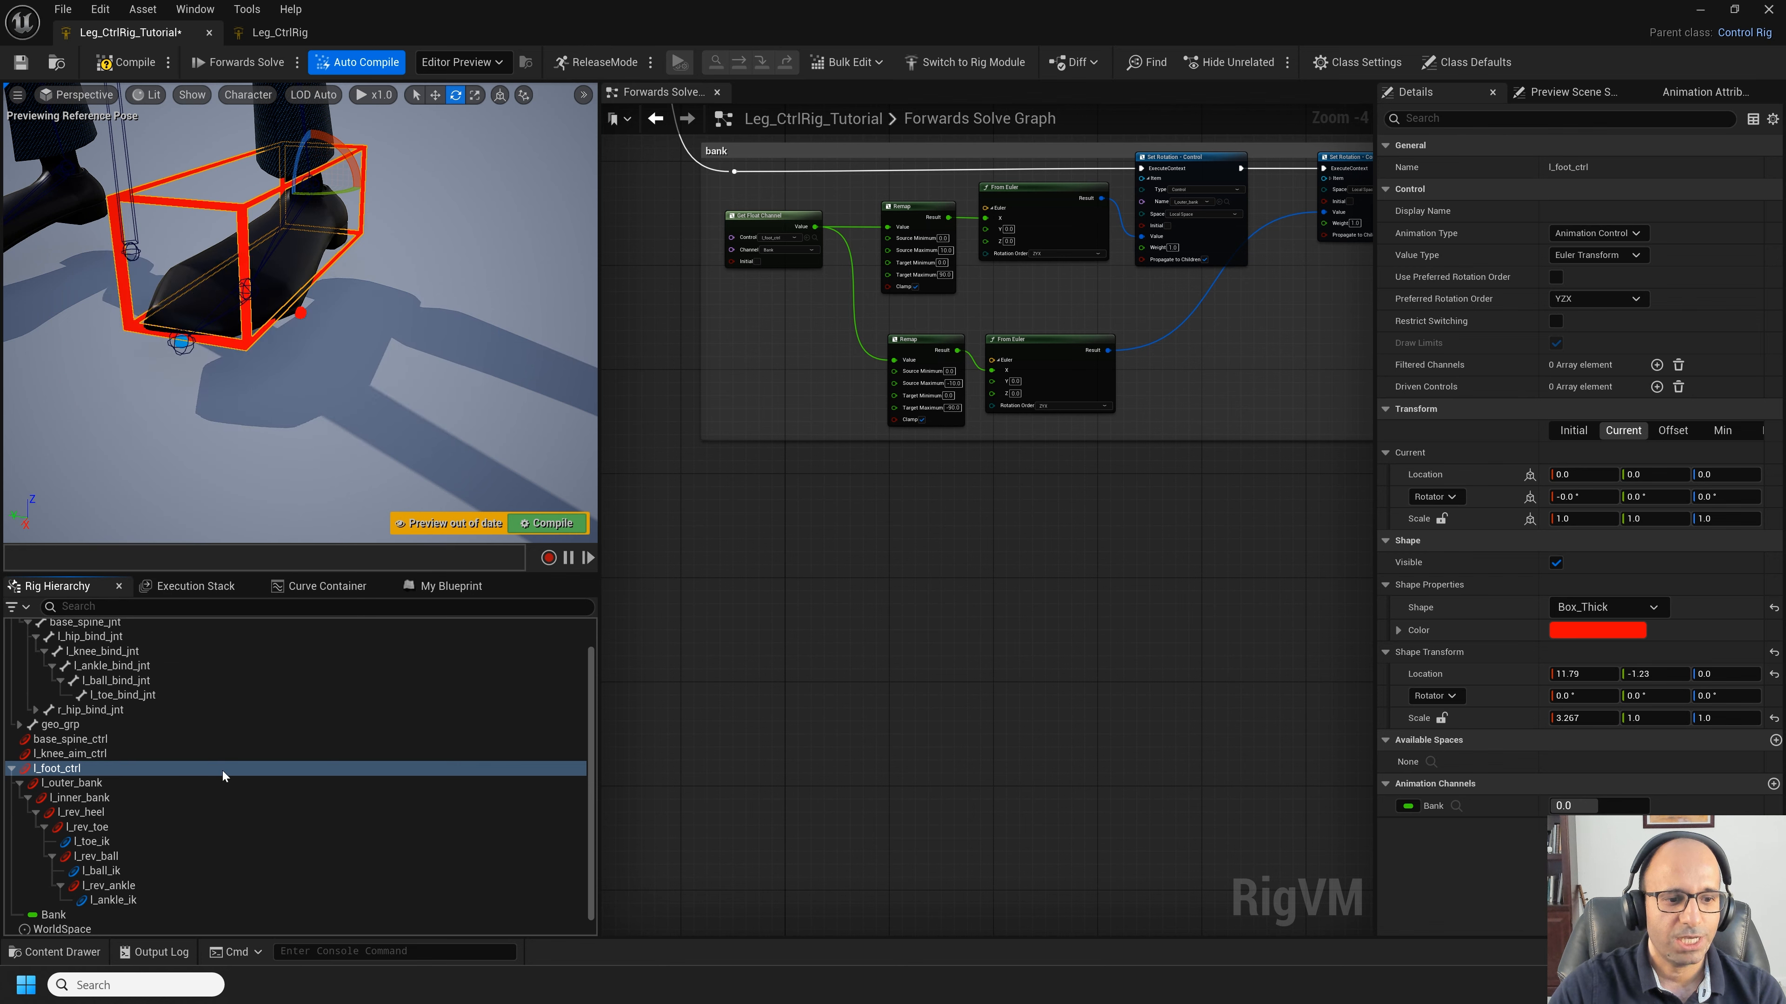
pyautogui.write('heel_rot')
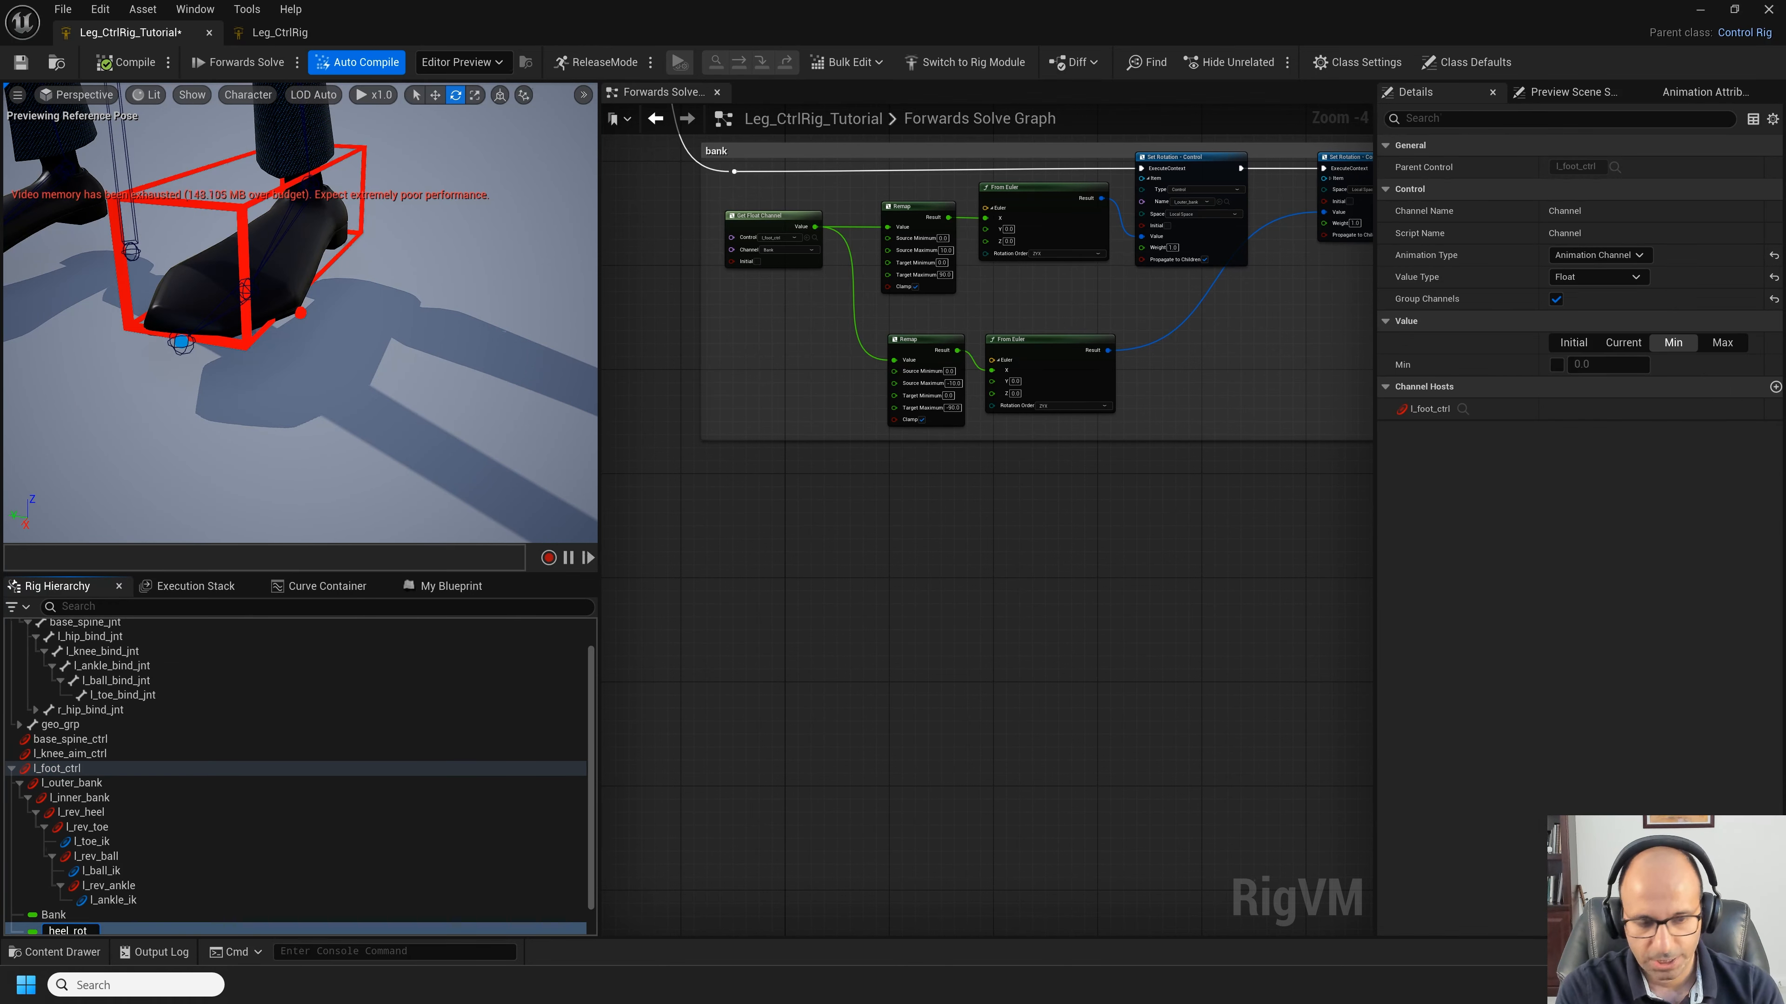
pyautogui.write('X')
pyautogui.press('Return')
# Step: Duplicate the heel_rotX channel and rename the copy heel_rotY
pyautogui.click(92, 929)
pyautogui.hotkey('ctrl', 'd')
pyautogui.doubleClick(74, 903)
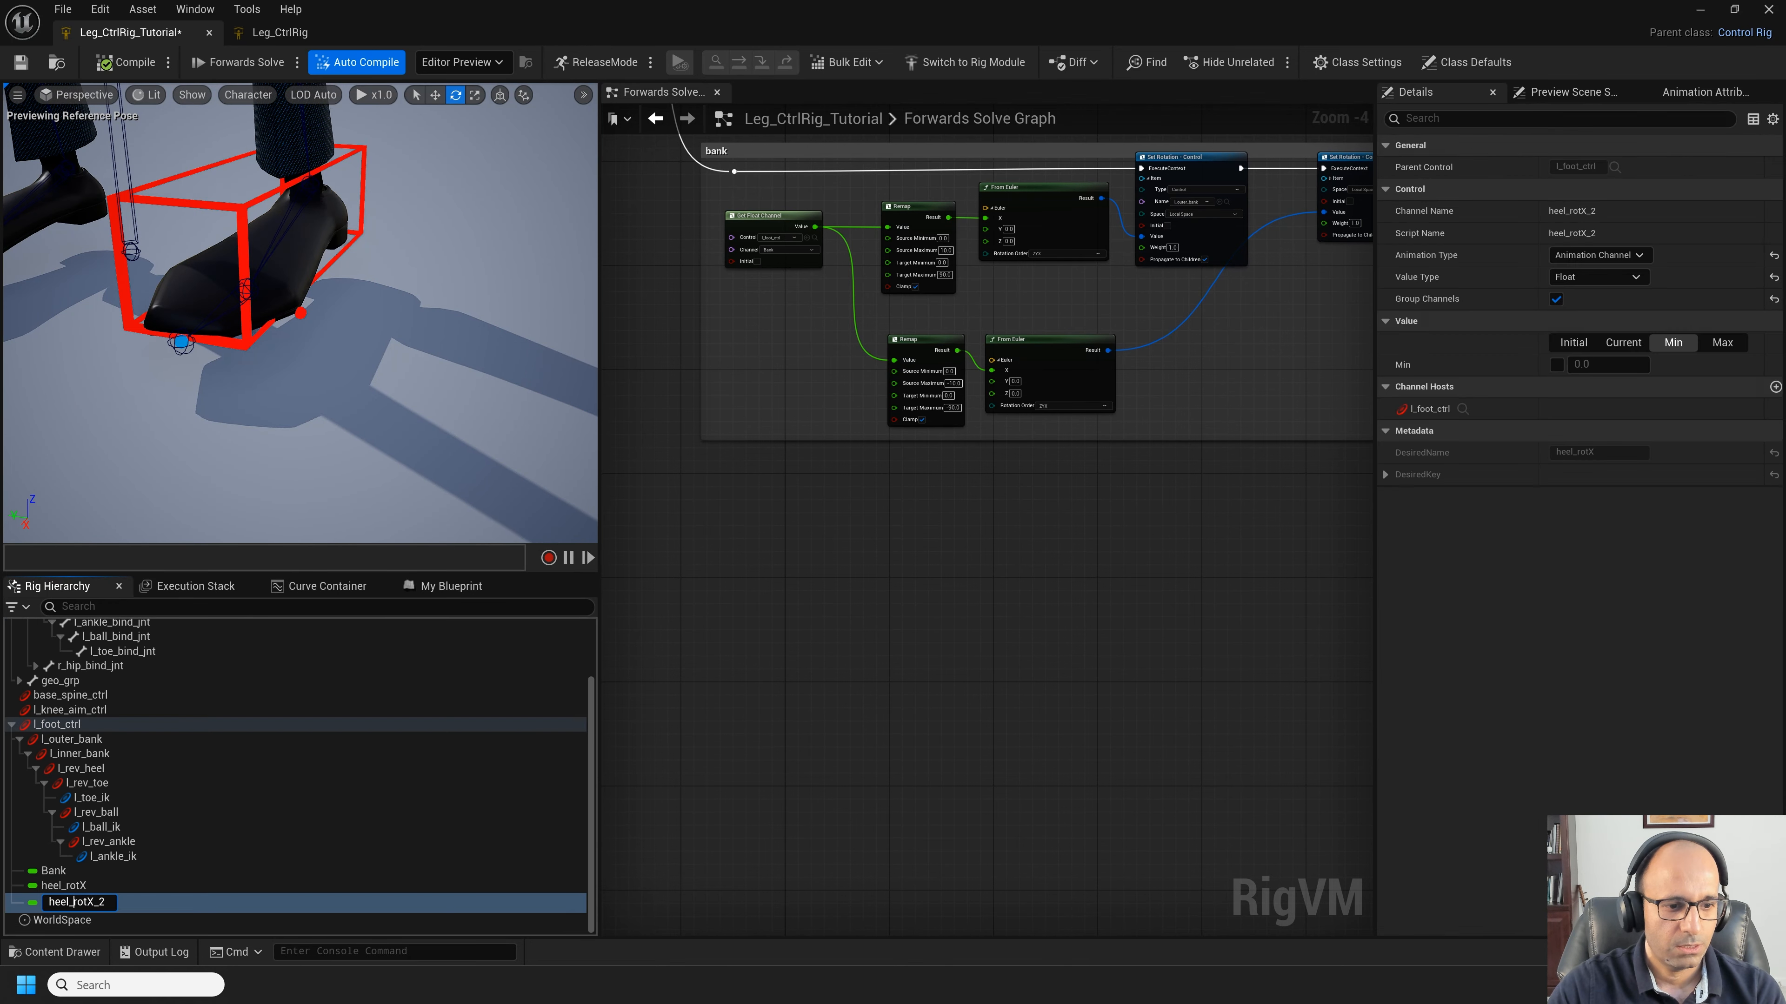
pyautogui.write('Y')
# Step: Add a Get Float Channel node for heel_rotX in the empty graph area below the bank group
pyautogui.click(76, 886)
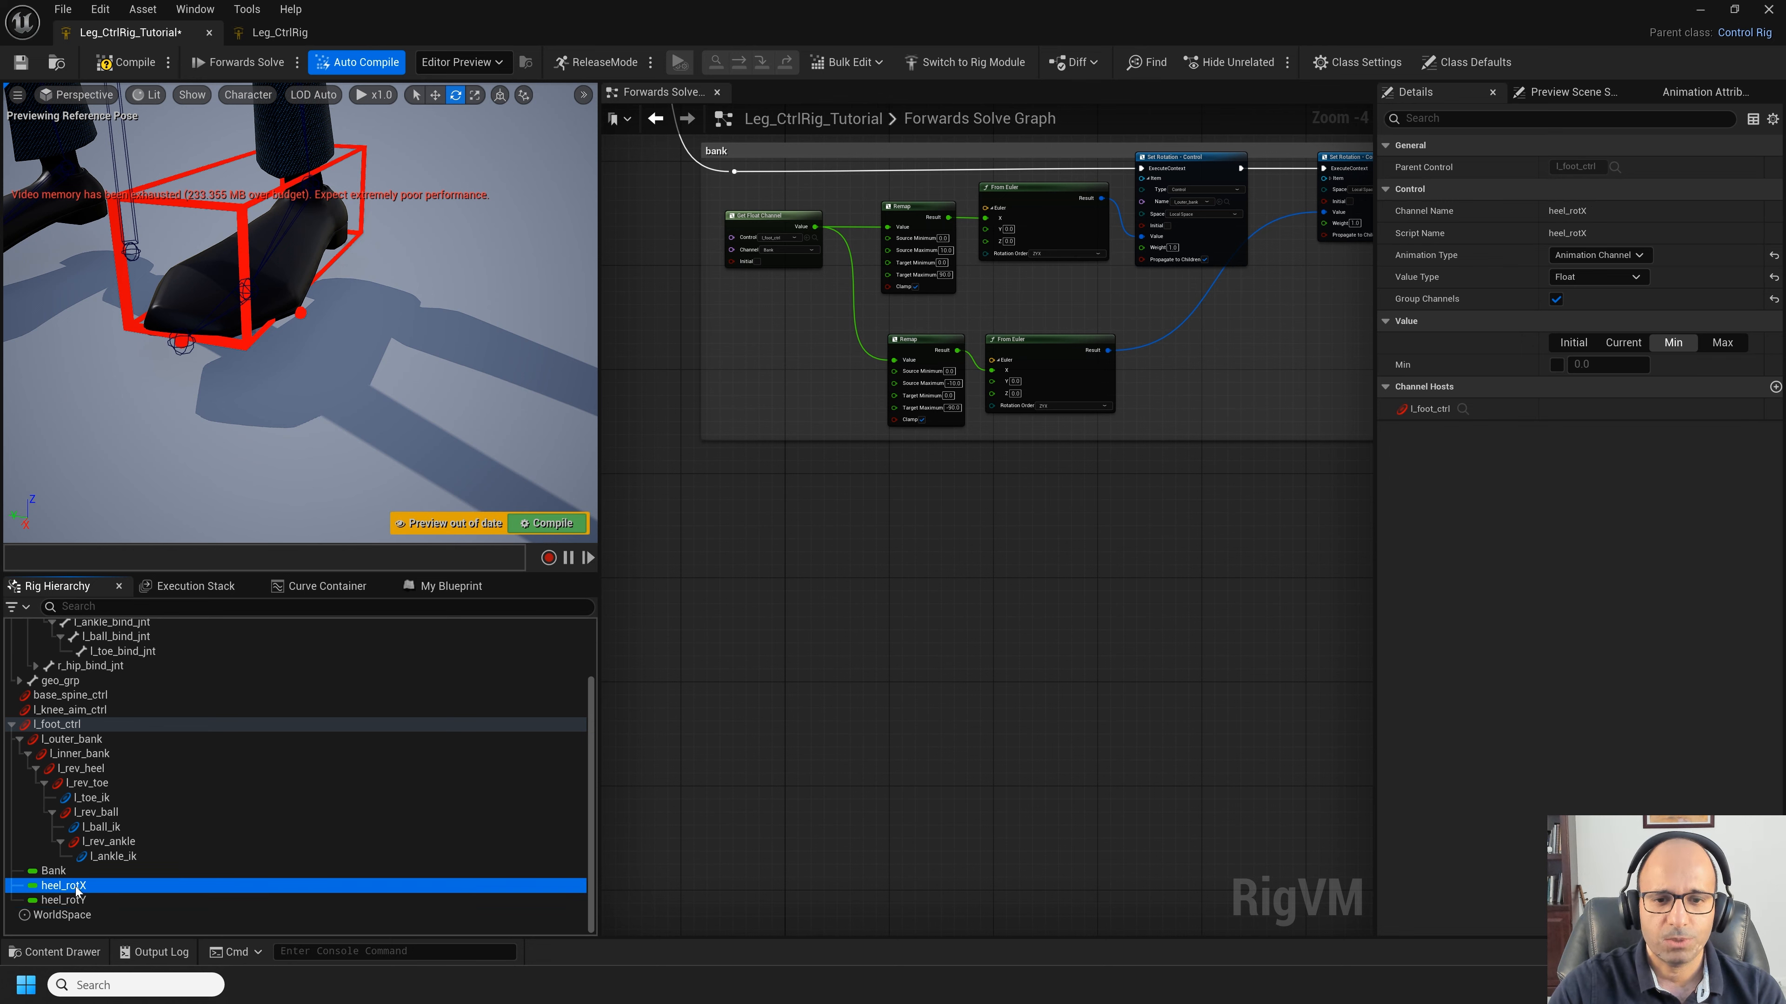
pyautogui.moveTo(820, 679); pyautogui.dragTo(823, 681)
pyautogui.scroll(5, 918, 610)
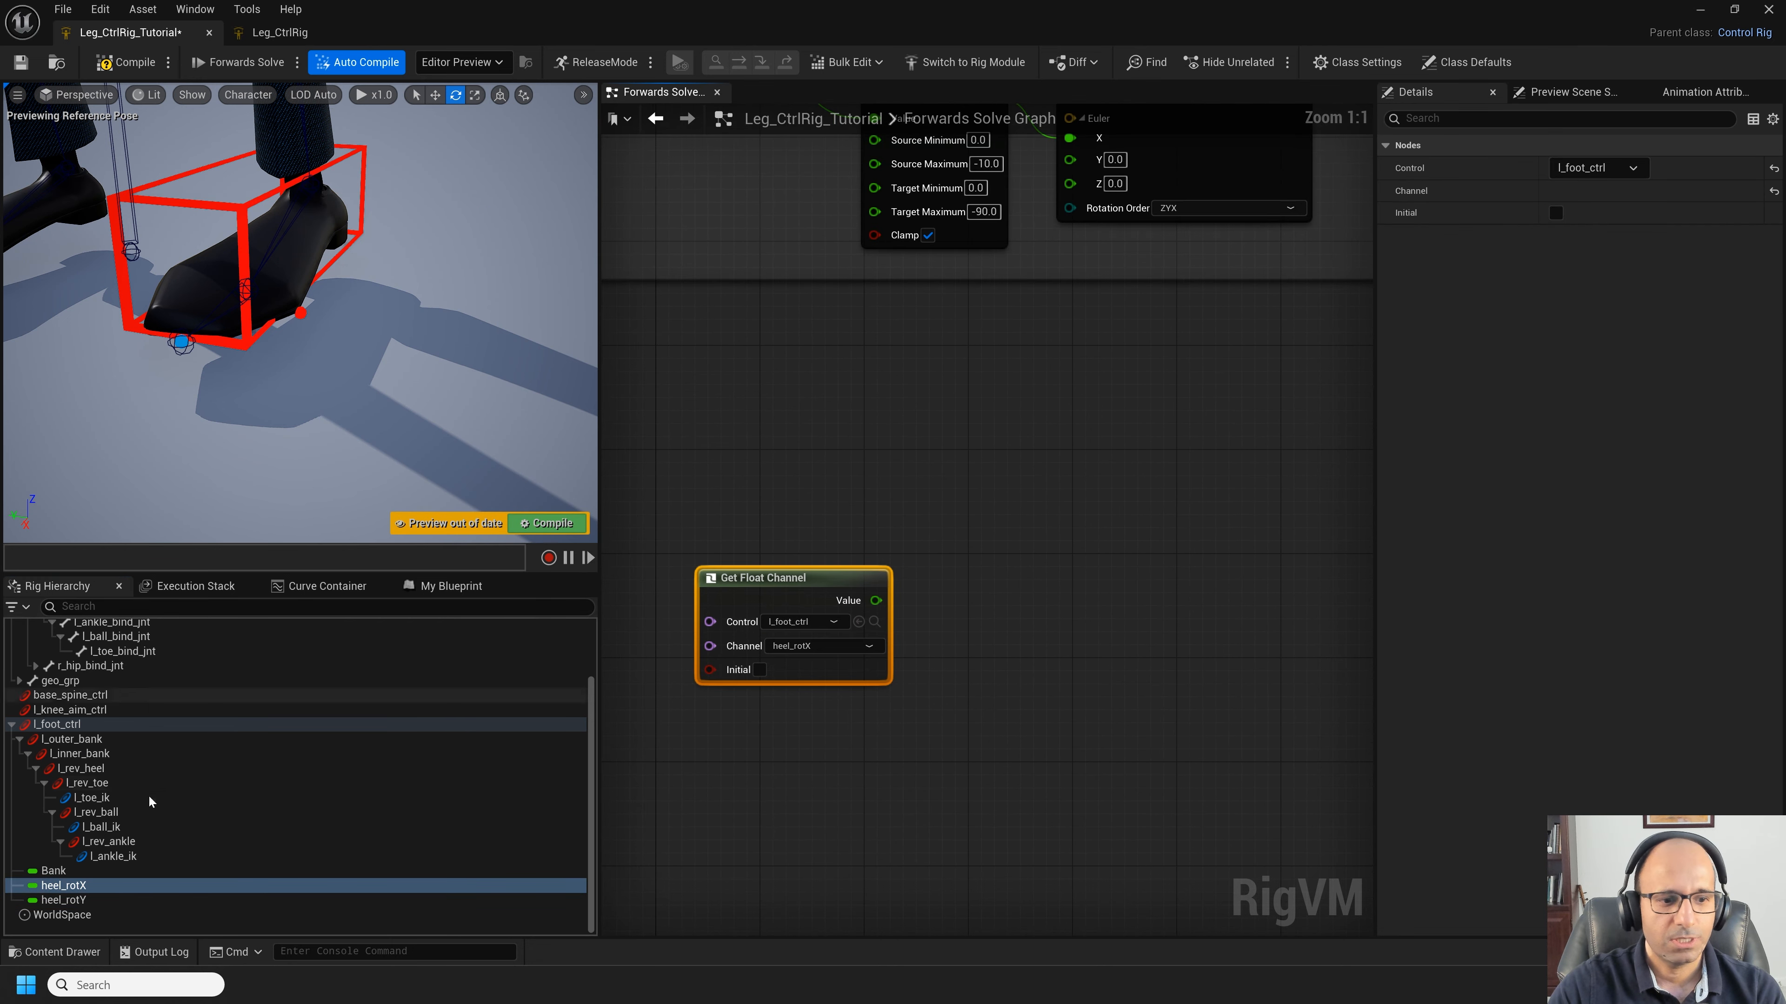
# Step: Add a Set Rotation node for l_rev_heel beside the heel_rotX node and set its Space to Local Space
pyautogui.click(144, 770)
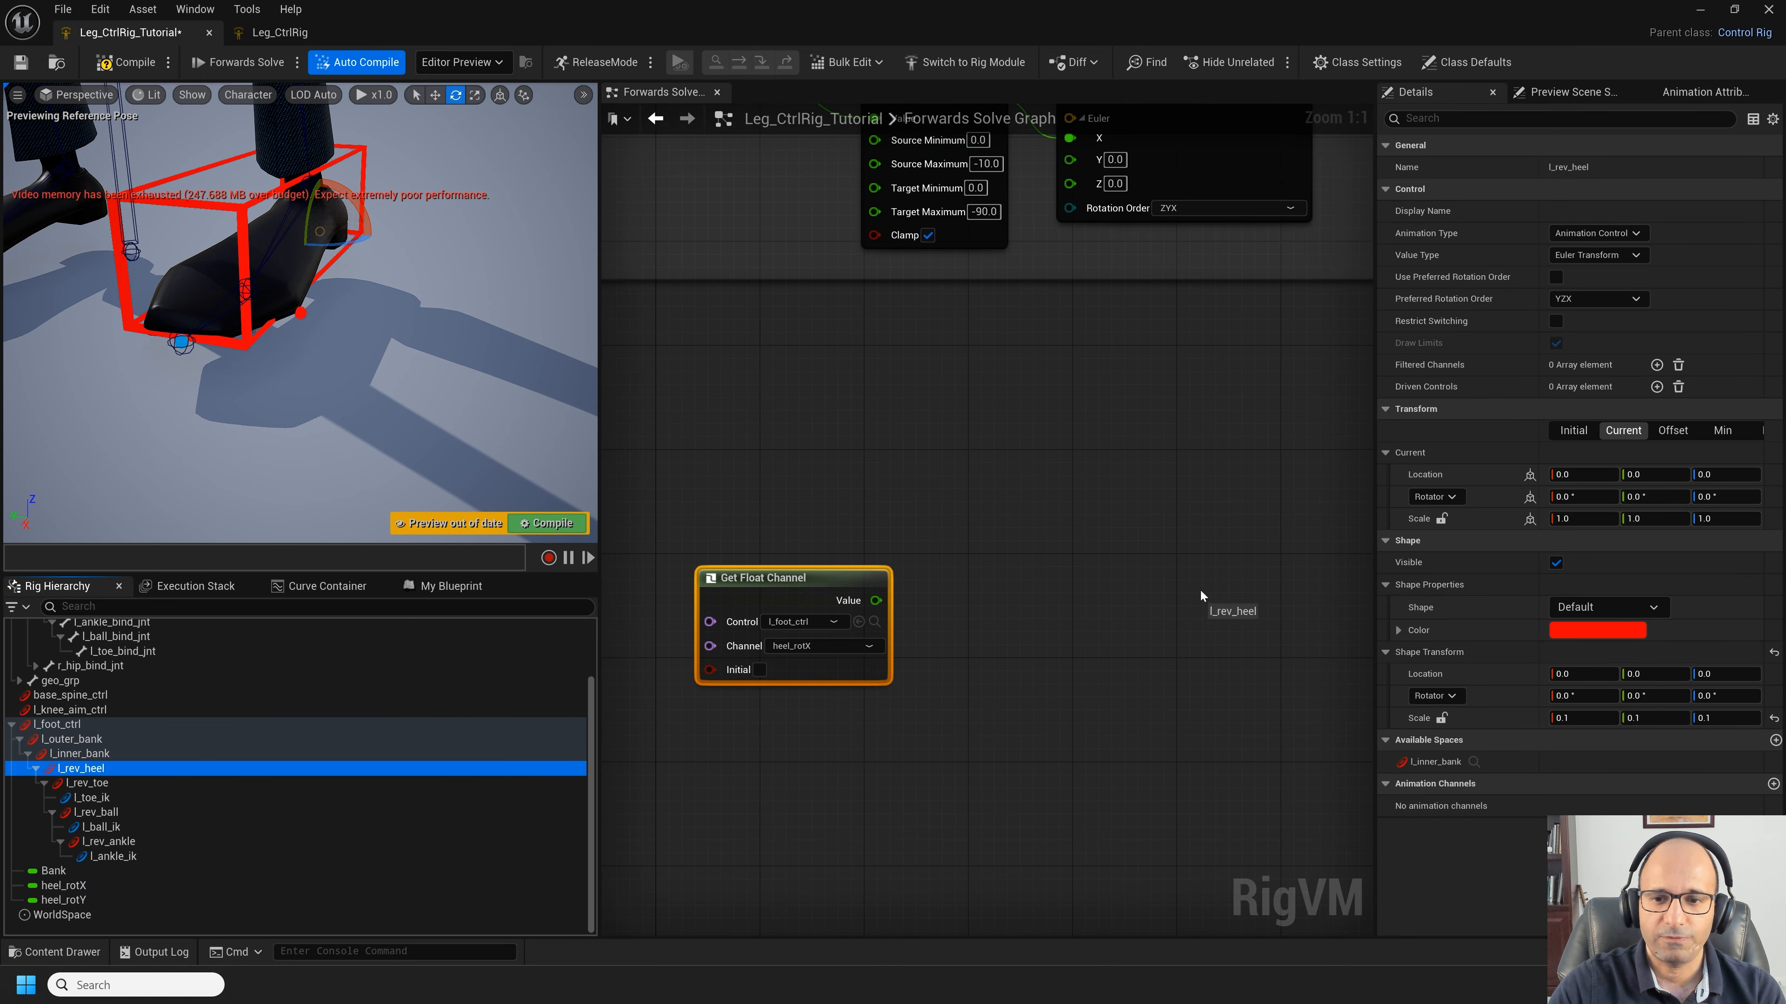
pyautogui.moveTo(1201, 591); pyautogui.dragTo(1201, 593)
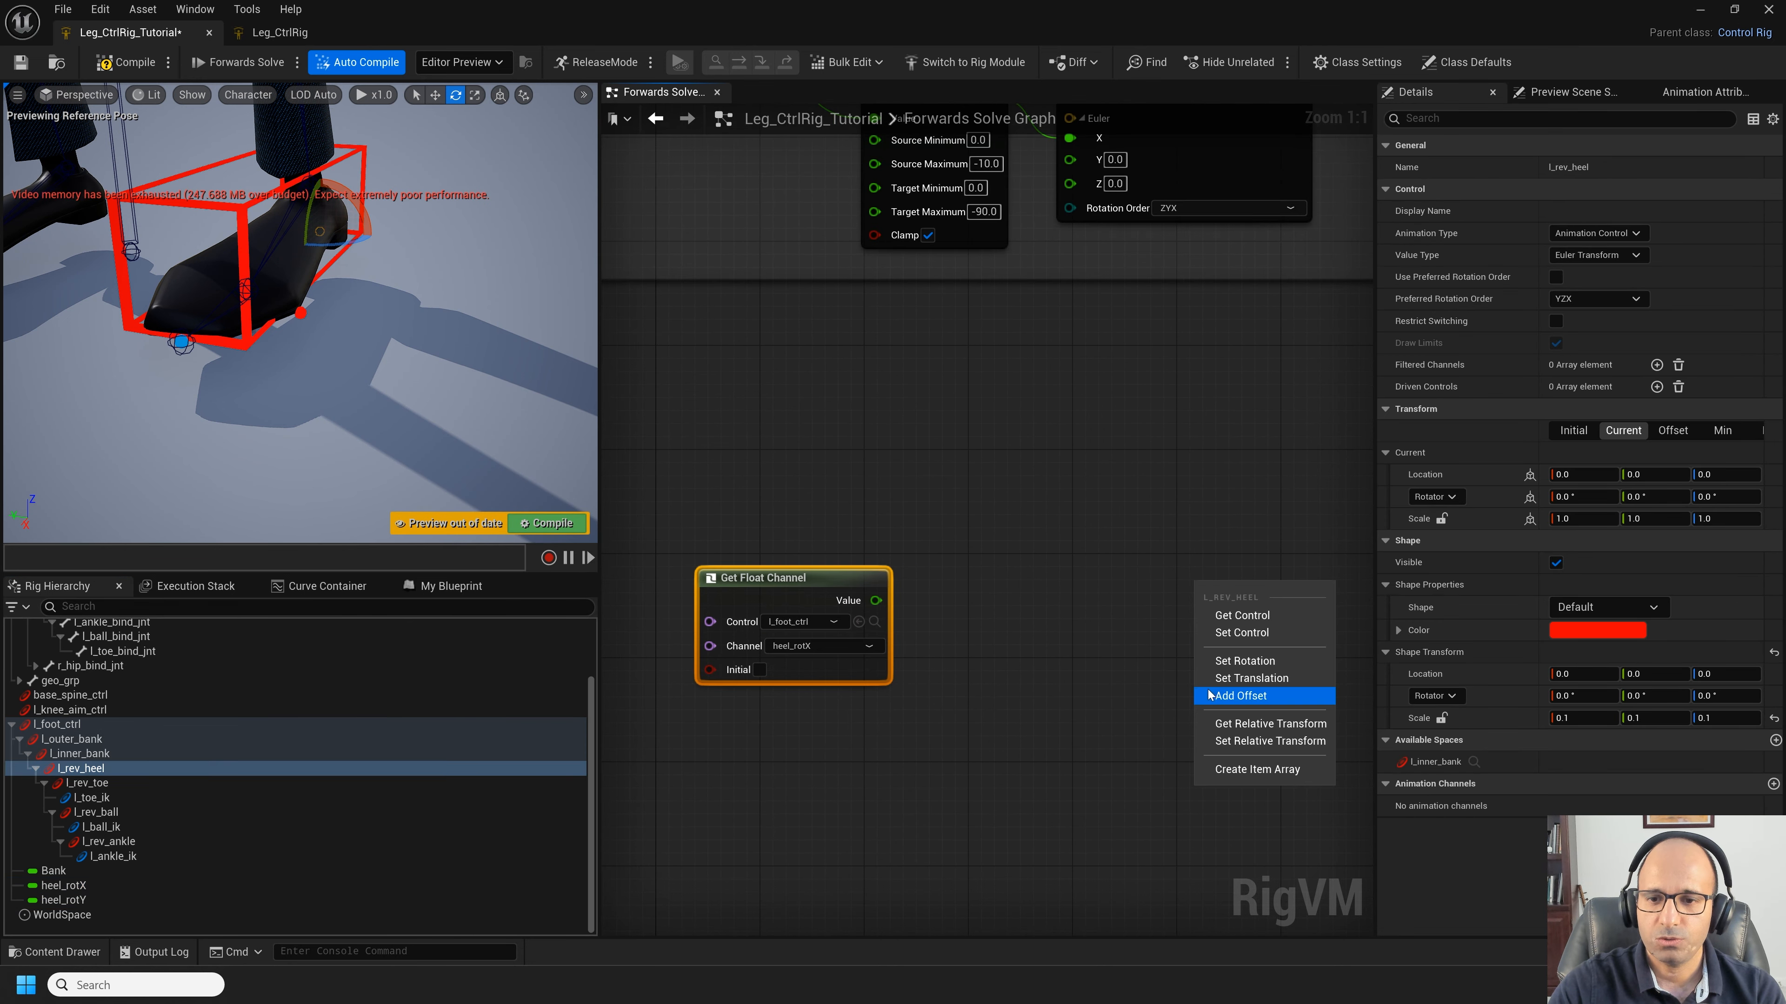
pyautogui.click(1250, 662)
pyautogui.moveTo(1249, 661); pyautogui.dragTo(1120, 634, button='right')
pyautogui.moveTo(1194, 633); pyautogui.dragTo(1068, 595)
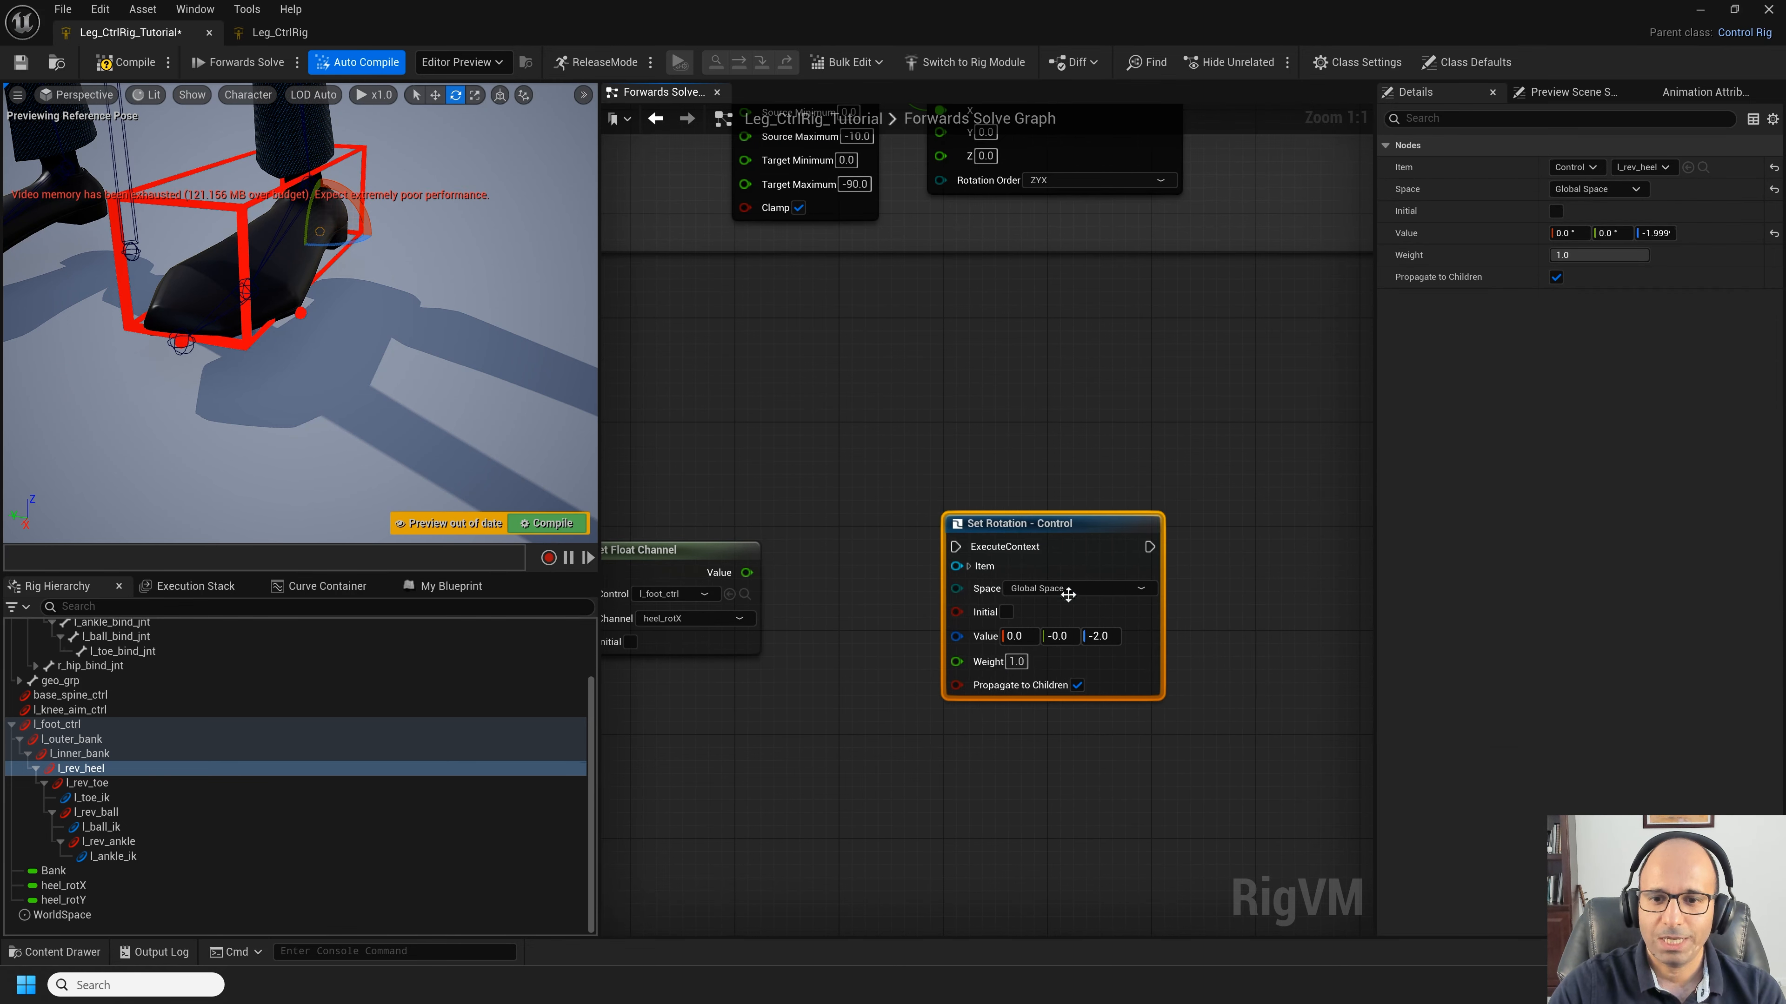
pyautogui.click(1059, 593)
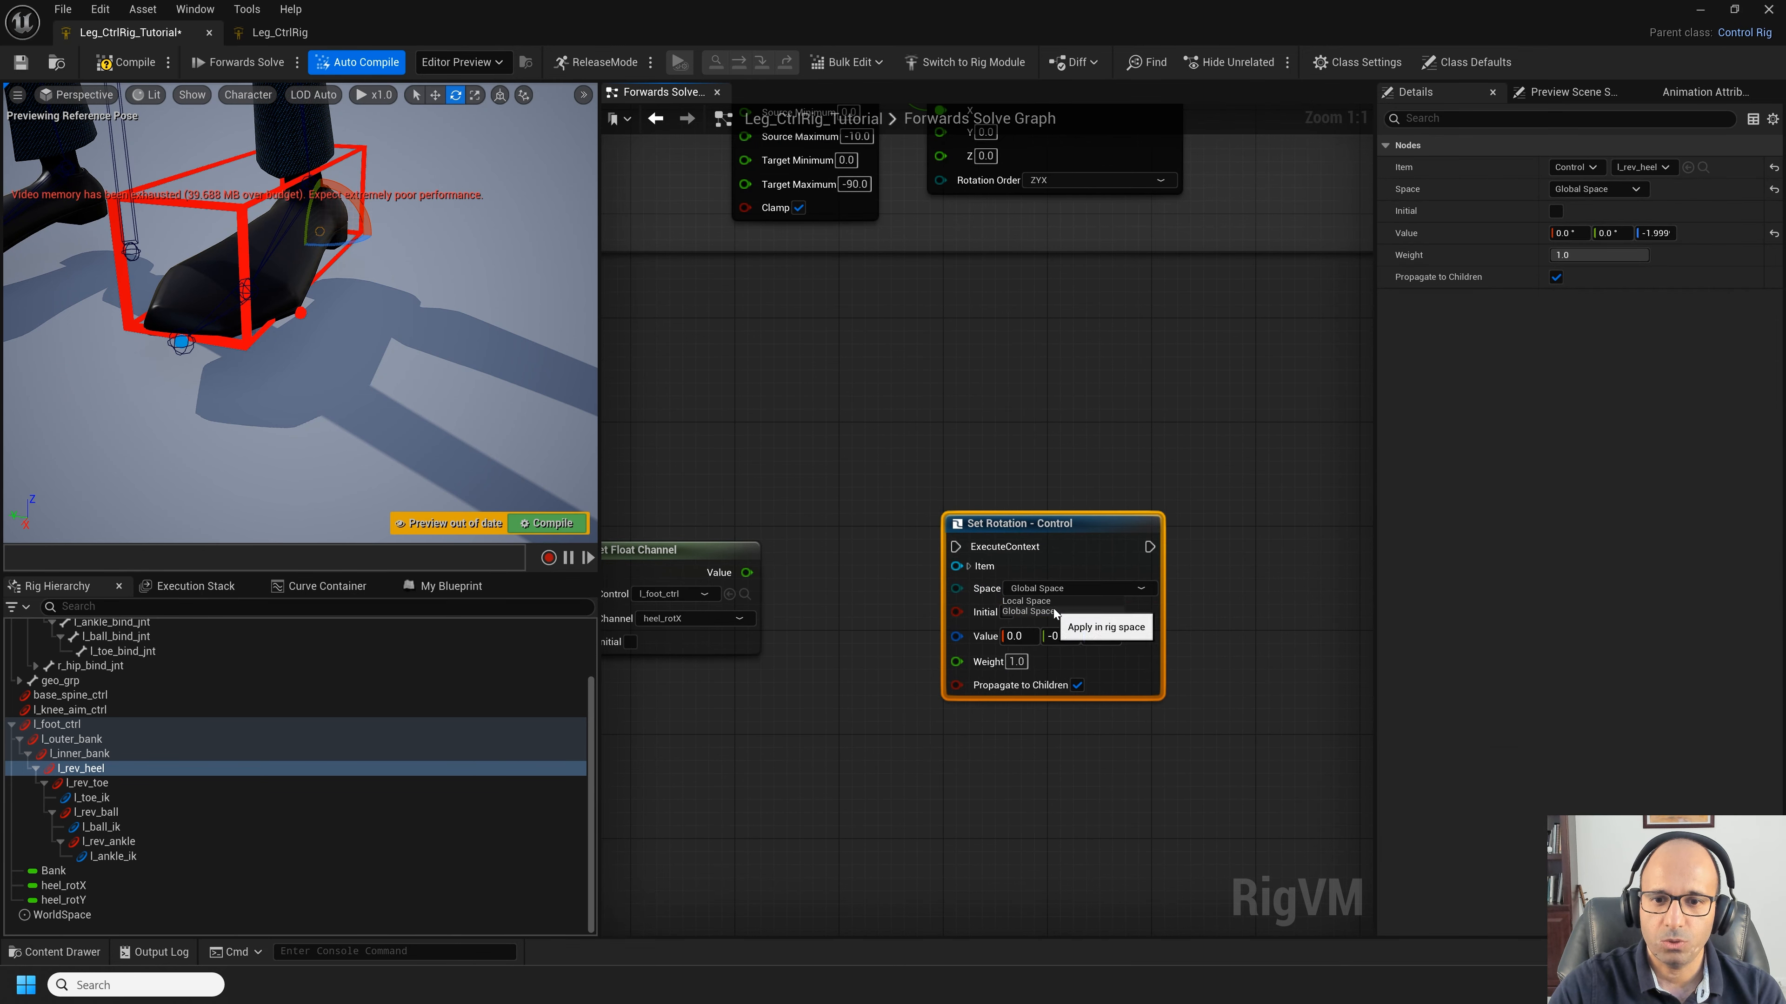
pyautogui.click(1045, 603)
pyautogui.scroll(-1, 988, 674)
# Step: Add a Transform from SRT node between the heel_rotX channel node and the l_rev_heel Set Rotation node
pyautogui.rightClick(1005, 585)
pyautogui.write('fto')
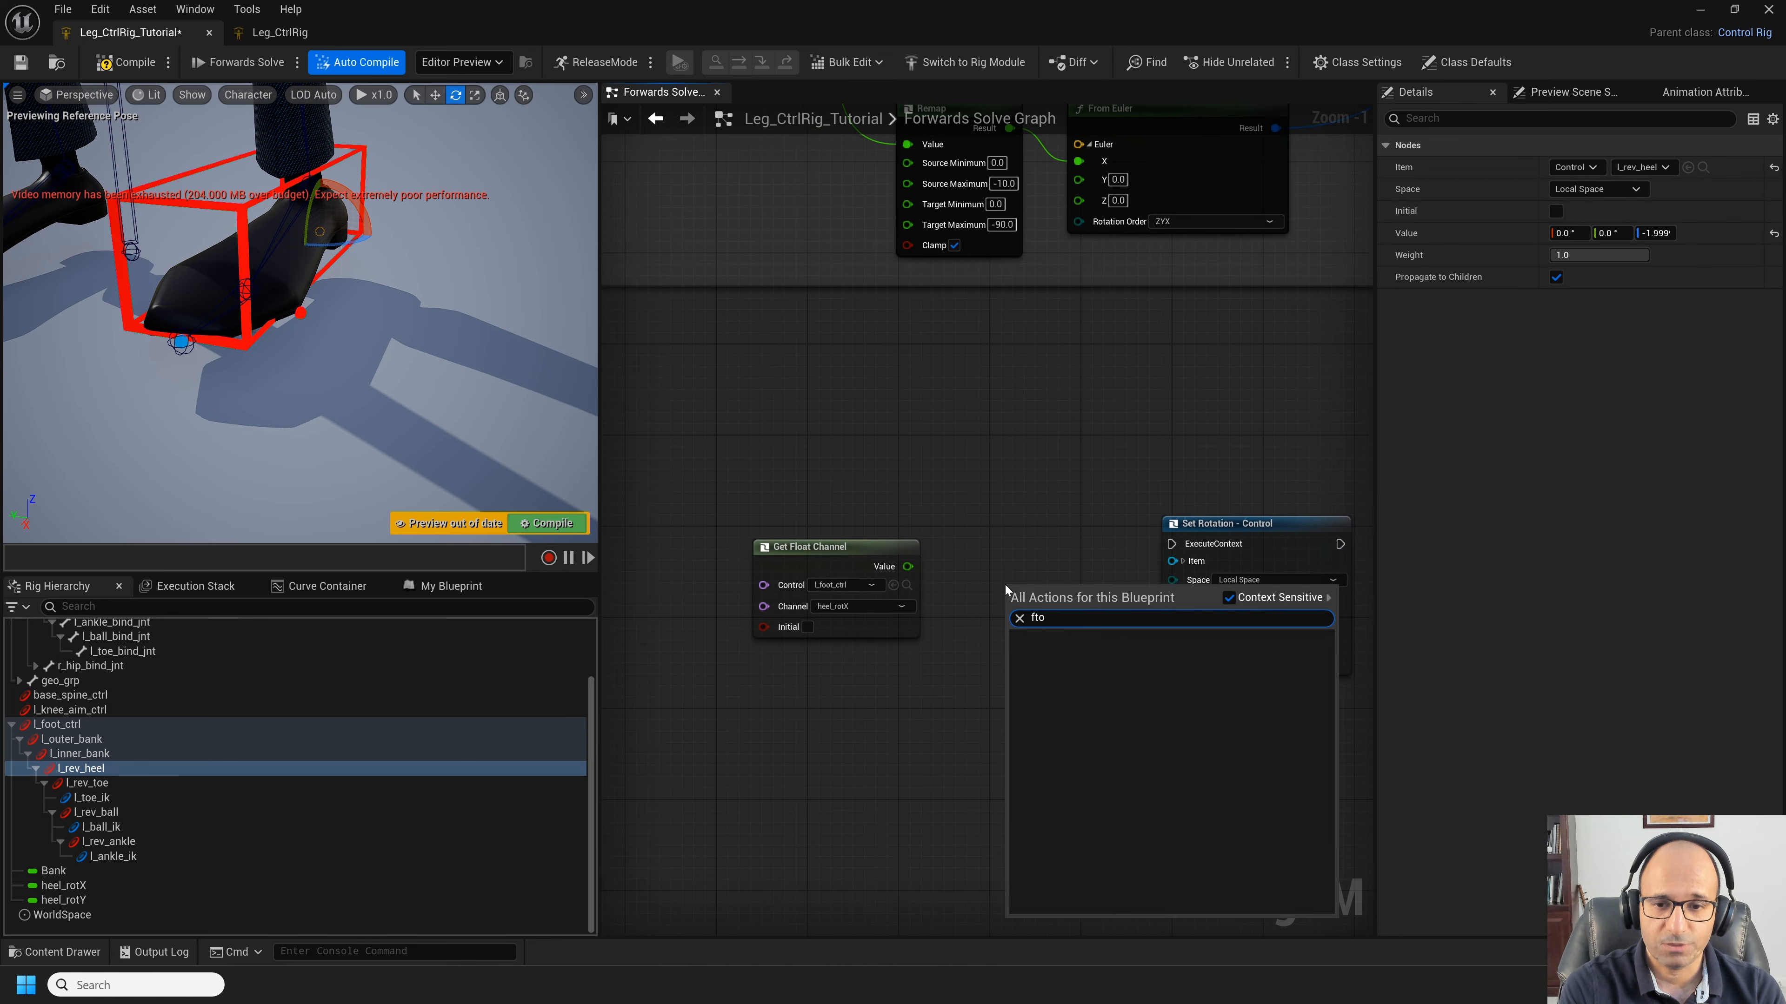
pyautogui.press('BackSpace')
pyautogui.press('BackSpace')
pyautogui.write('rom srt')
pyautogui.press('Return')
pyautogui.moveTo(1237, 524); pyautogui.dragTo(1359, 524)
pyautogui.scroll(1, 1096, 593)
pyautogui.moveTo(1095, 593); pyautogui.dragTo(1338, 551, button='right')
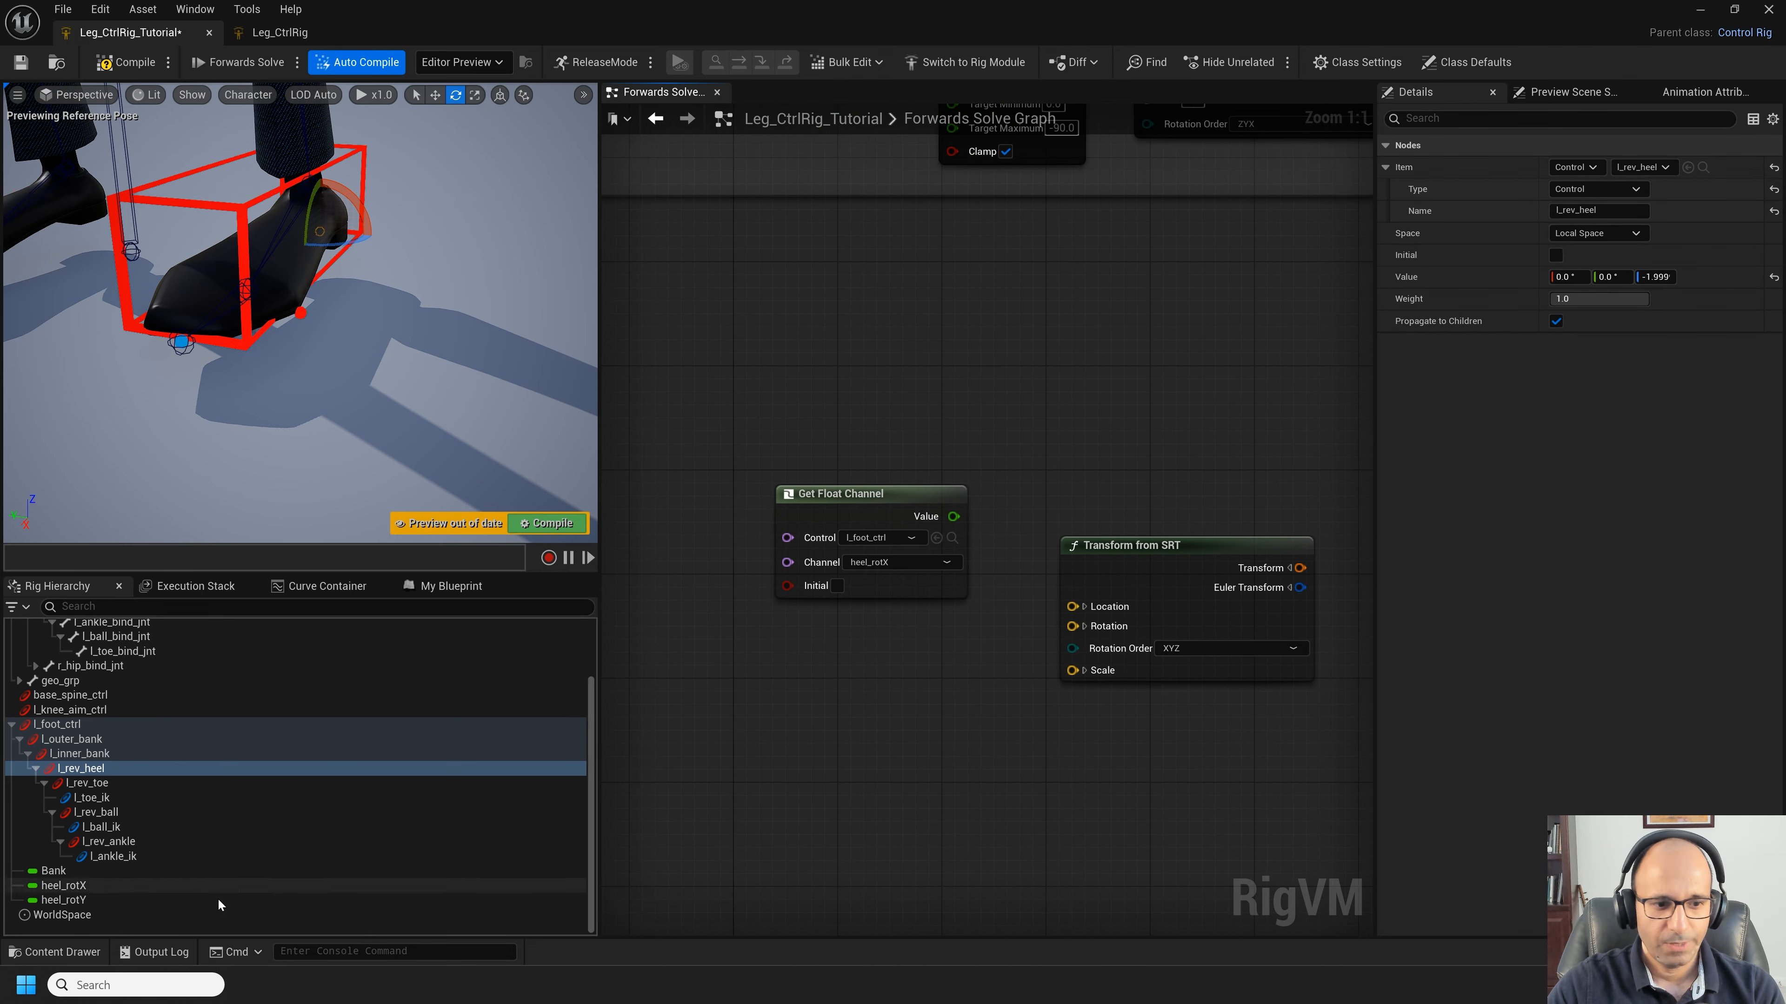
# Step: Add a Get Float Channel node for heel_rotY below the heel_rotX one
pyautogui.click(107, 901)
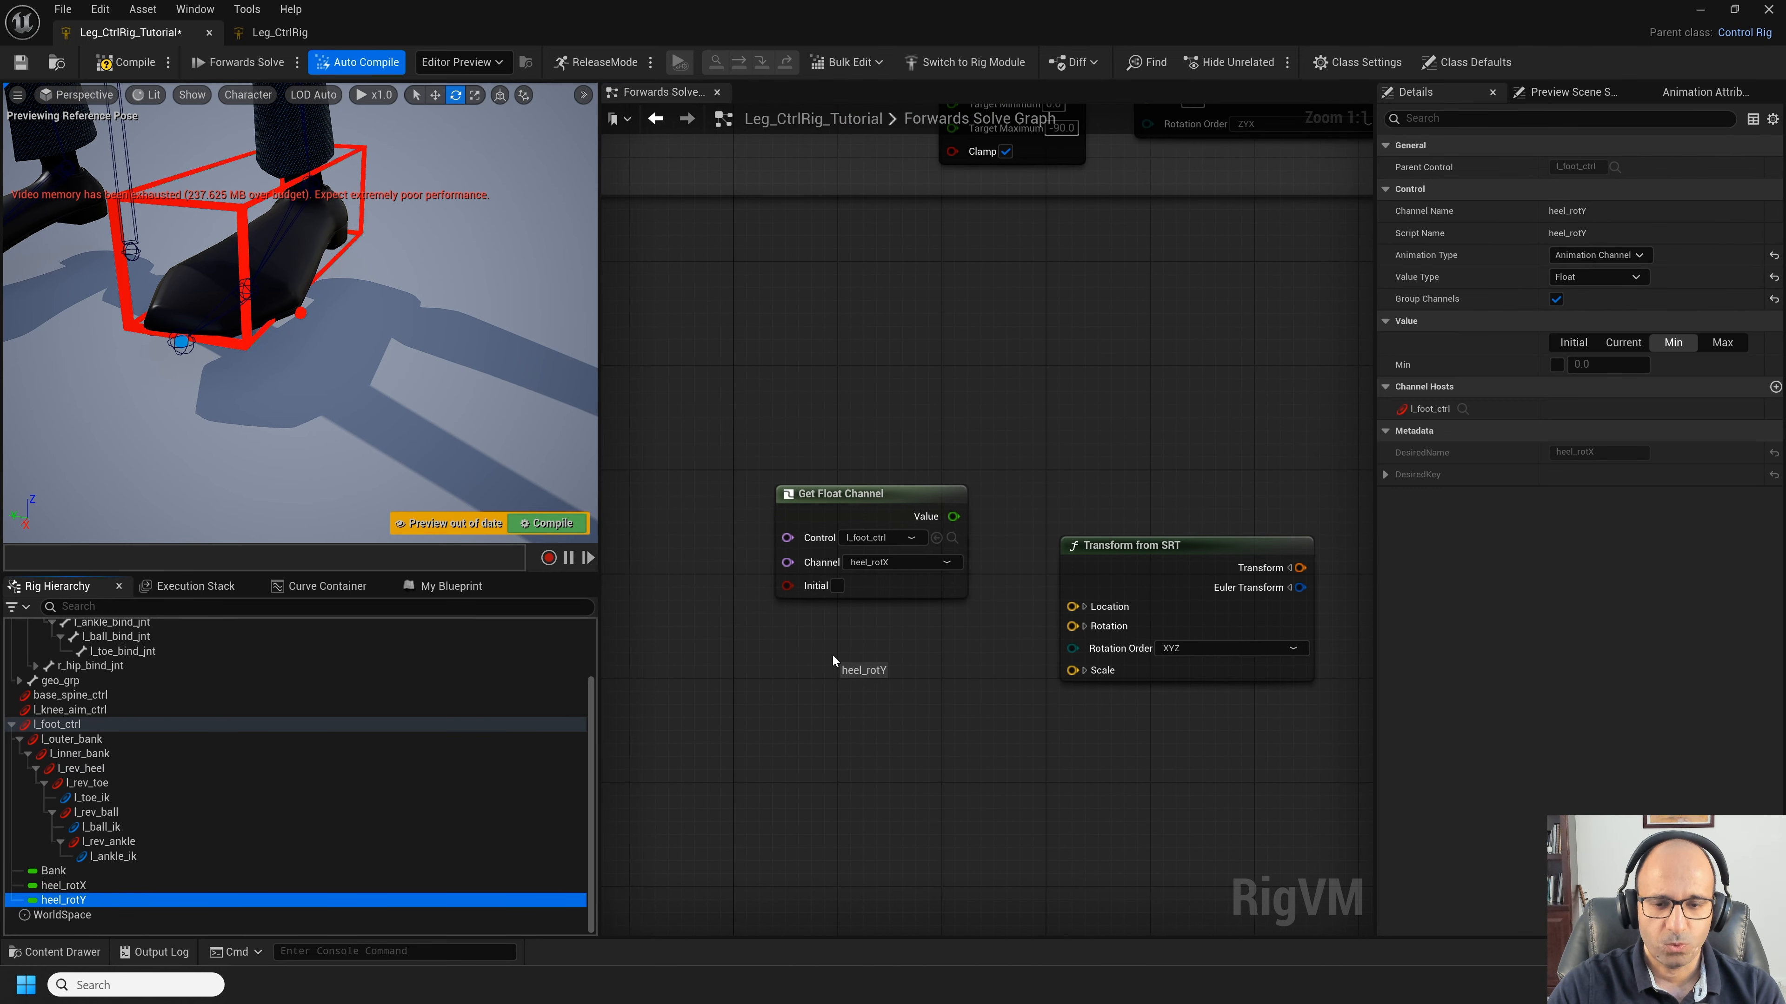
pyautogui.moveTo(833, 659); pyautogui.dragTo(833, 658)
pyautogui.click(886, 692)
pyautogui.moveTo(1079, 751); pyautogui.dragTo(974, 689, button='right')
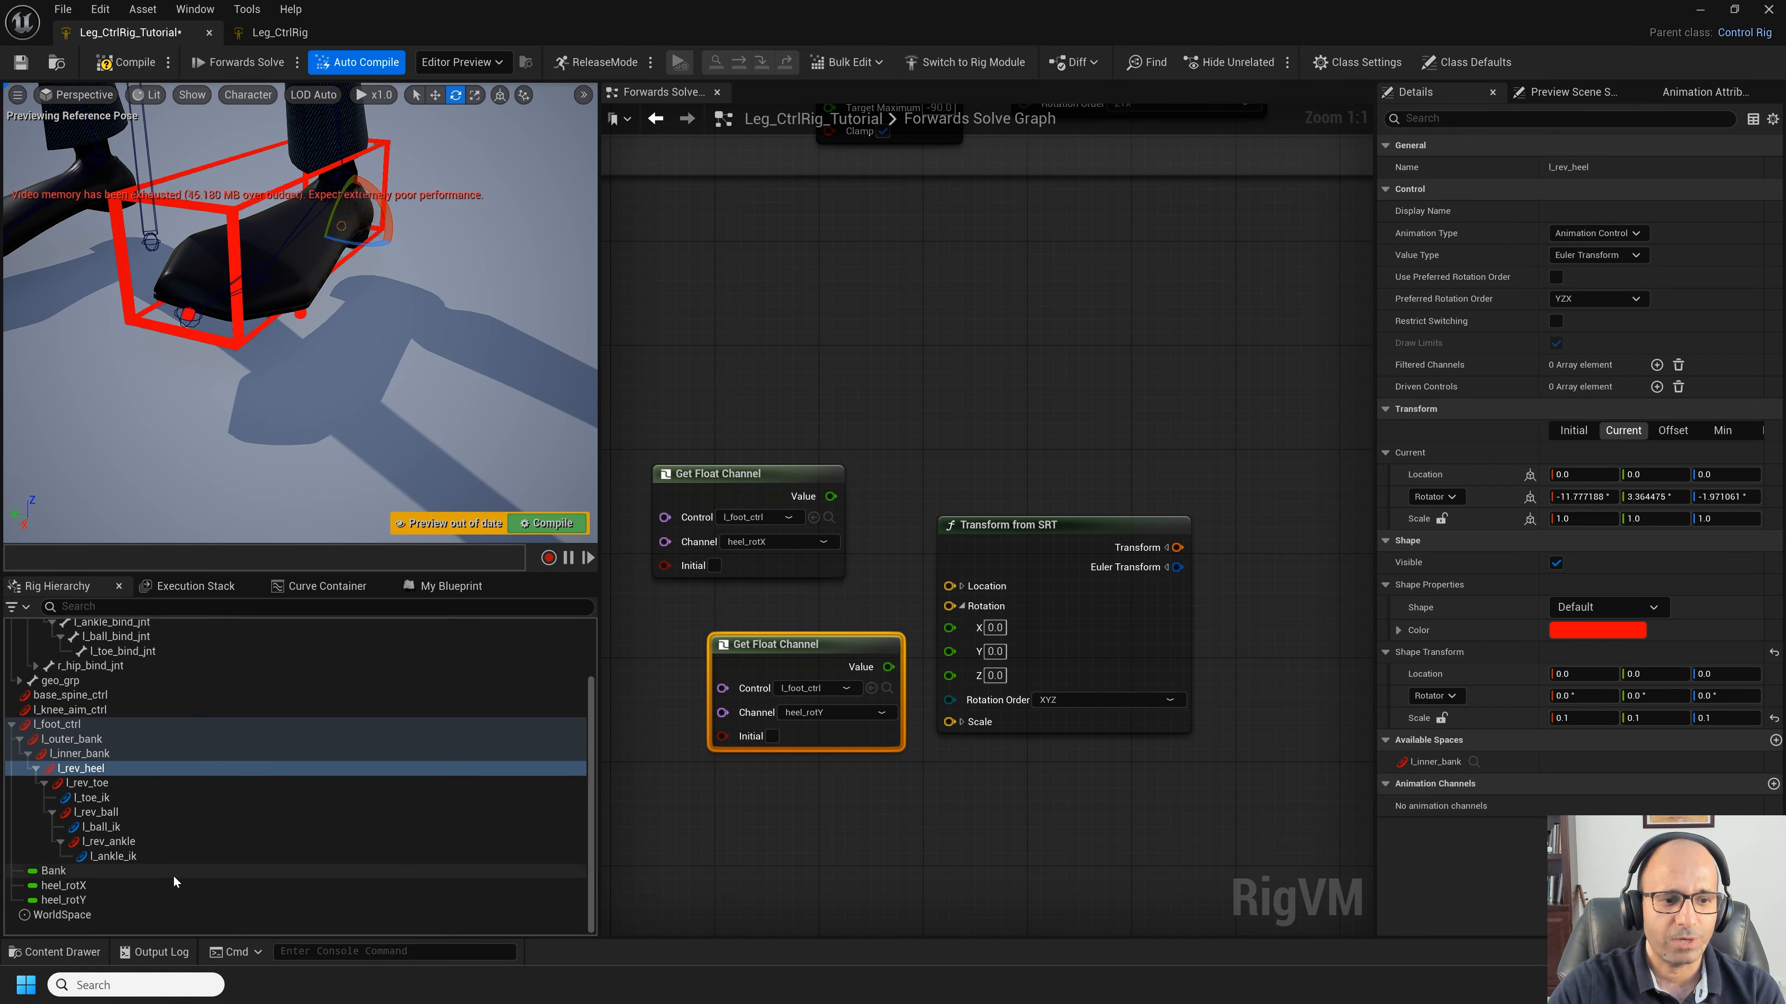
# Step: Duplicate the heel_rotY channel on l_foot_ctrl and rename the copy heel_rotZ
pyautogui.click(78, 900)
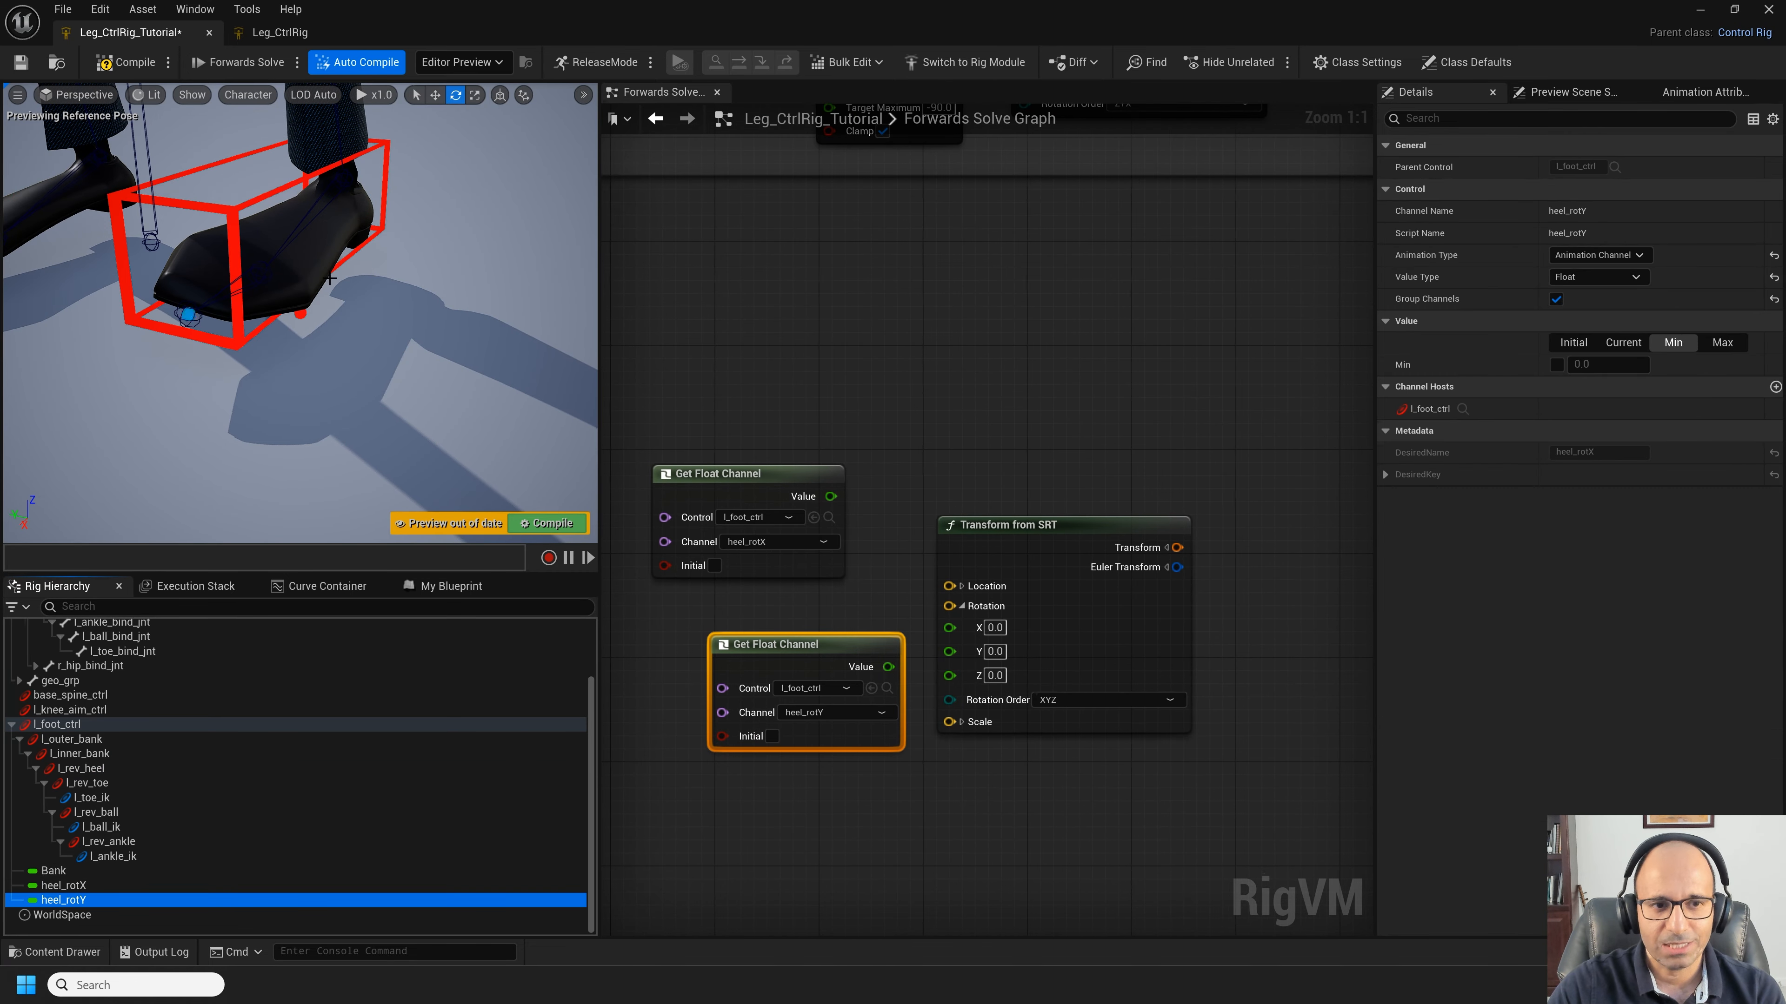
pyautogui.hotkey('ctrl', 'd')
pyautogui.press('F2')
pyautogui.moveTo(87, 917); pyautogui.dragTo(107, 917)
pyautogui.write('Z')
pyautogui.press('Return')
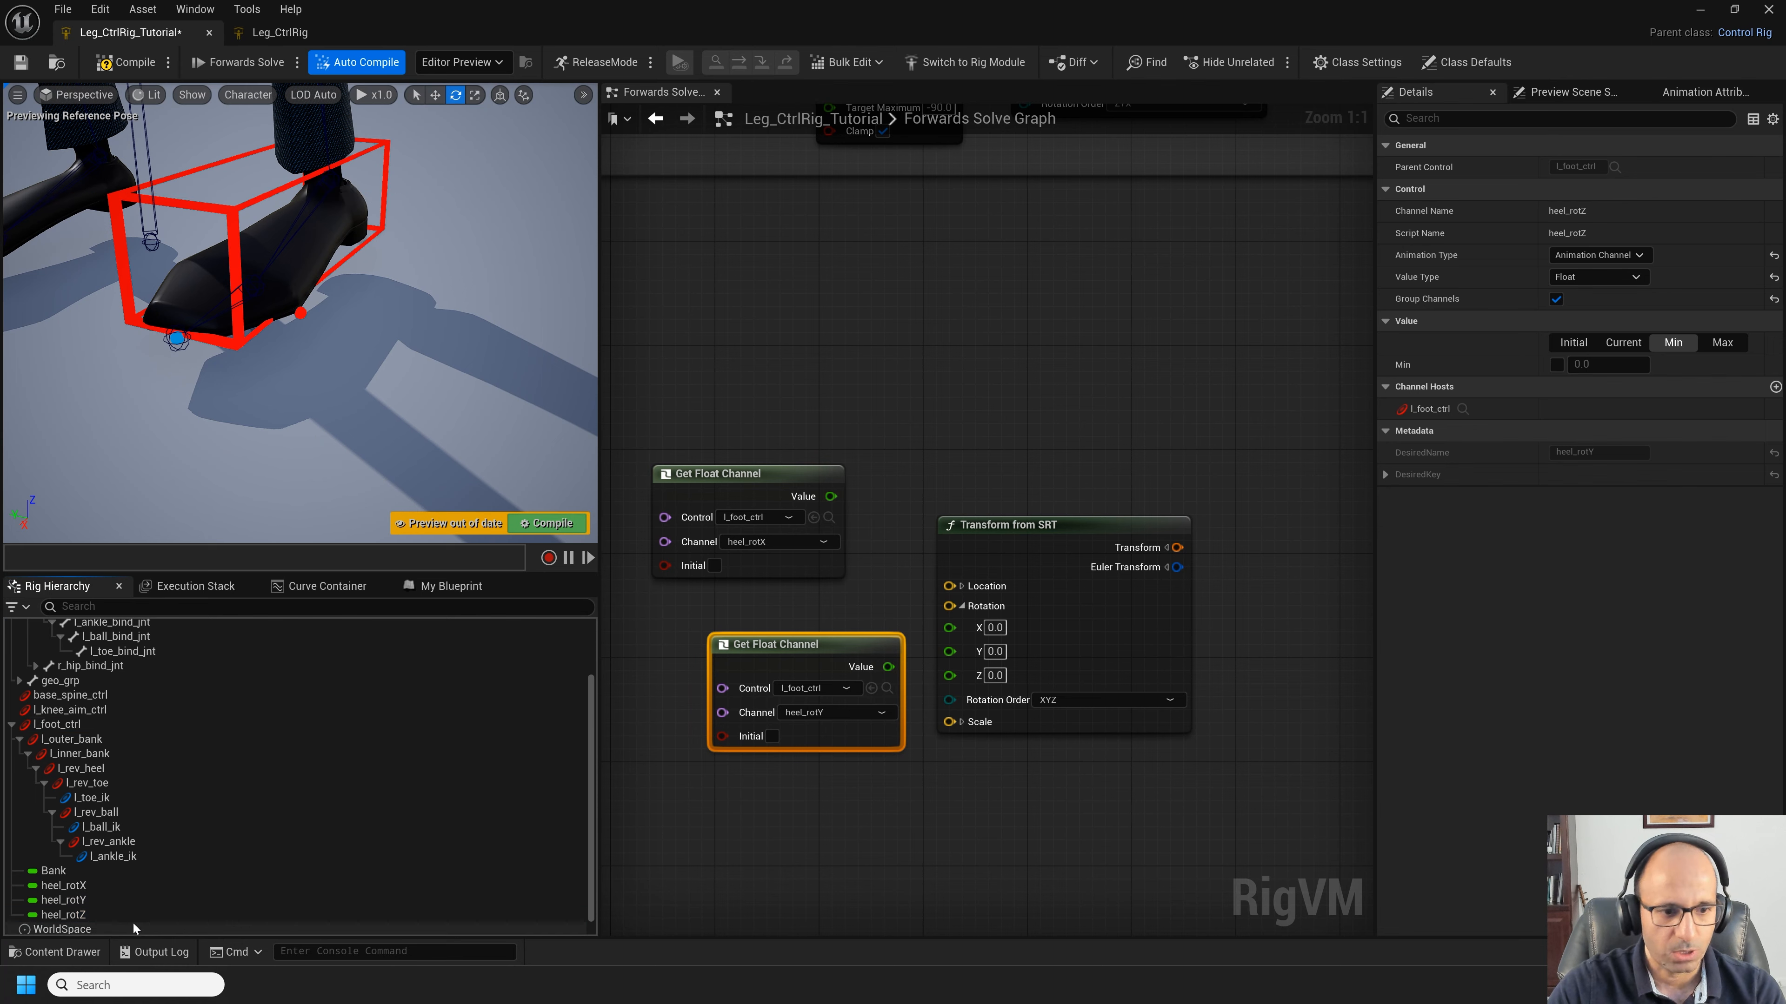
# Step: Add a Get Float Channel node for heel_rotZ and line up the heel_rotY node under the heel_rotX one
pyautogui.moveTo(810, 761); pyautogui.dragTo(811, 761)
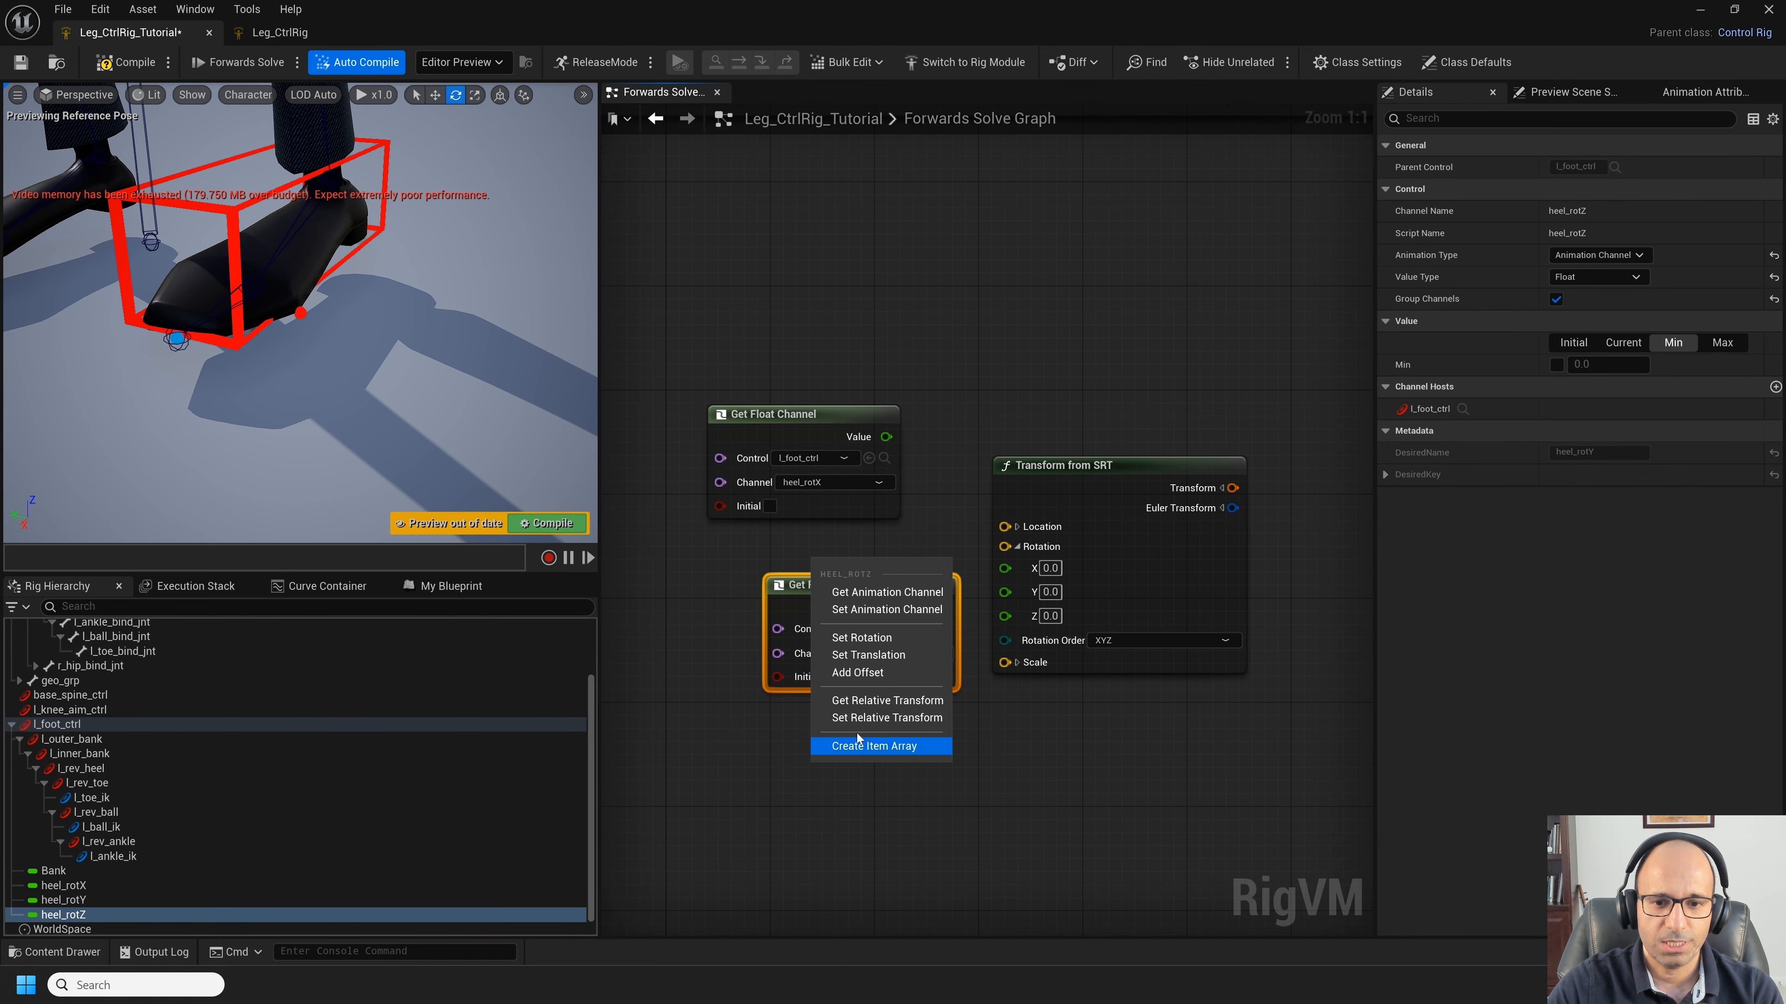
pyautogui.click(879, 593)
pyautogui.moveTo(886, 585); pyautogui.dragTo(826, 570)
# Step: Connect the heel_rotX, heel_rotY and heel_rotZ values to the Transform from SRT node's Rotation X, Y and Z
pyautogui.moveTo(886, 437); pyautogui.dragTo(1005, 568)
pyautogui.moveTo(885, 592); pyautogui.dragTo(1006, 589)
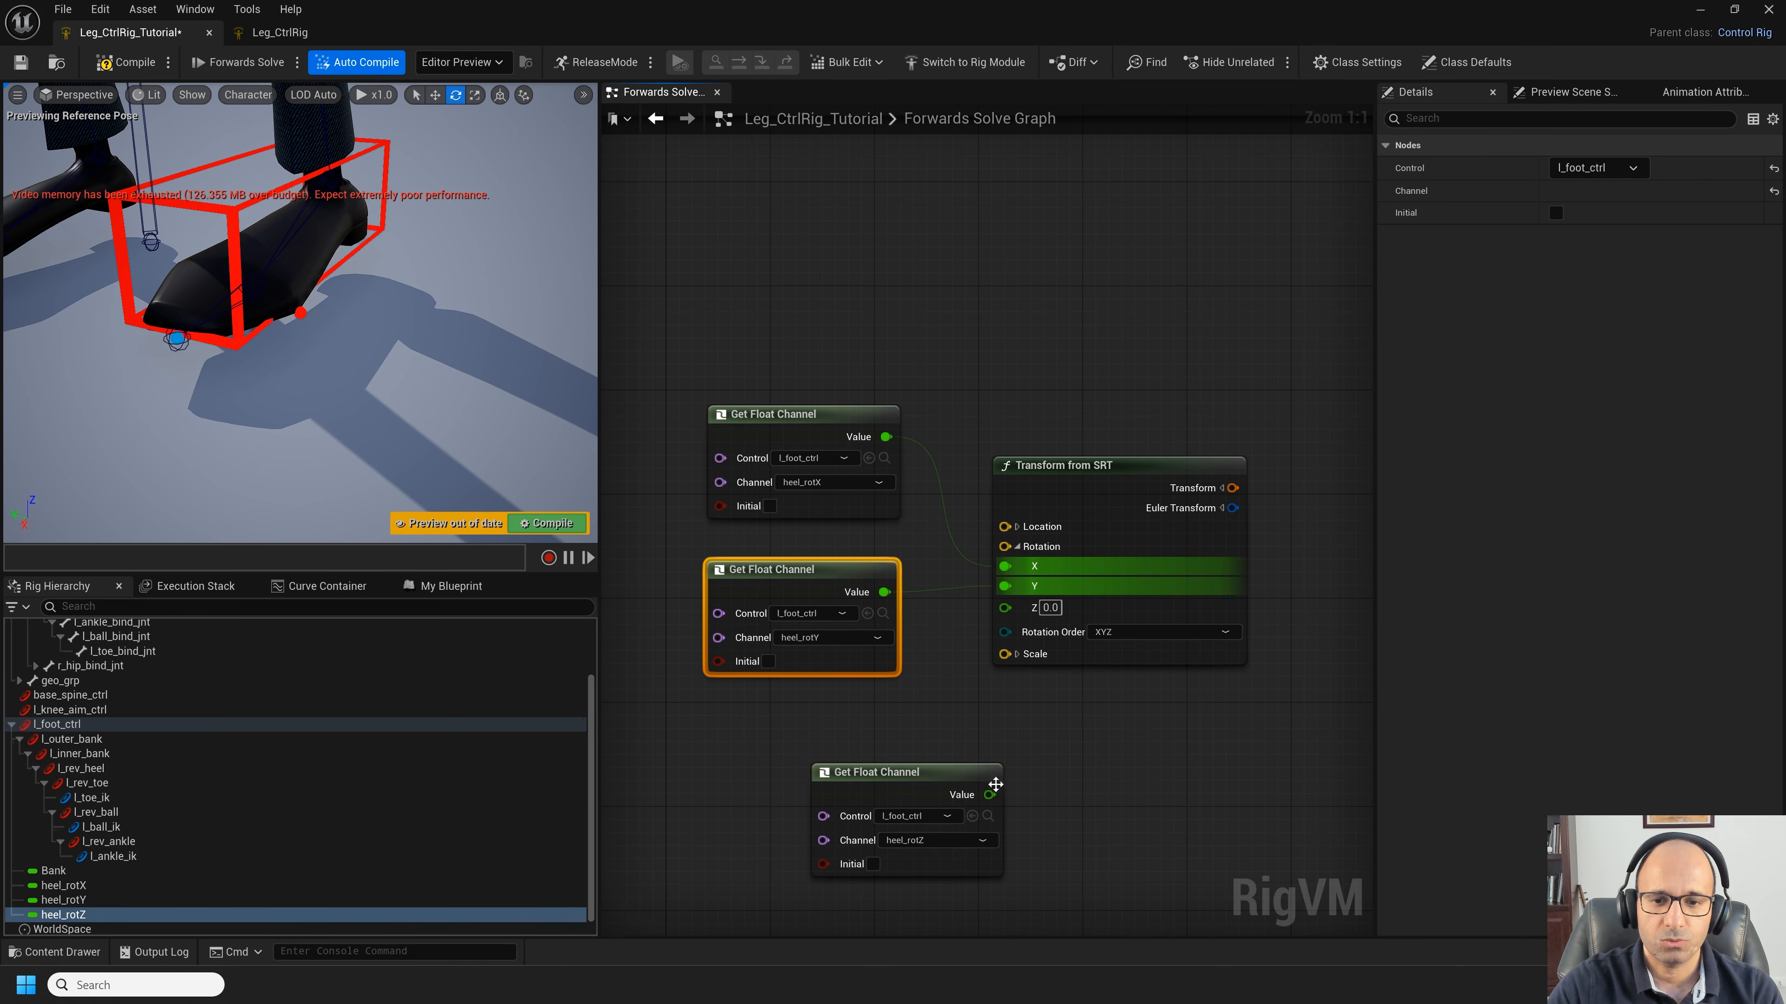
pyautogui.moveTo(989, 795); pyautogui.dragTo(1005, 611)
# Step: Try the Transform from SRT node's Rotation output for the l_rev_heel Set Rotation, then delete the Transform from SRT node
pyautogui.moveTo(1139, 723); pyautogui.dragTo(750, 761, button='right')
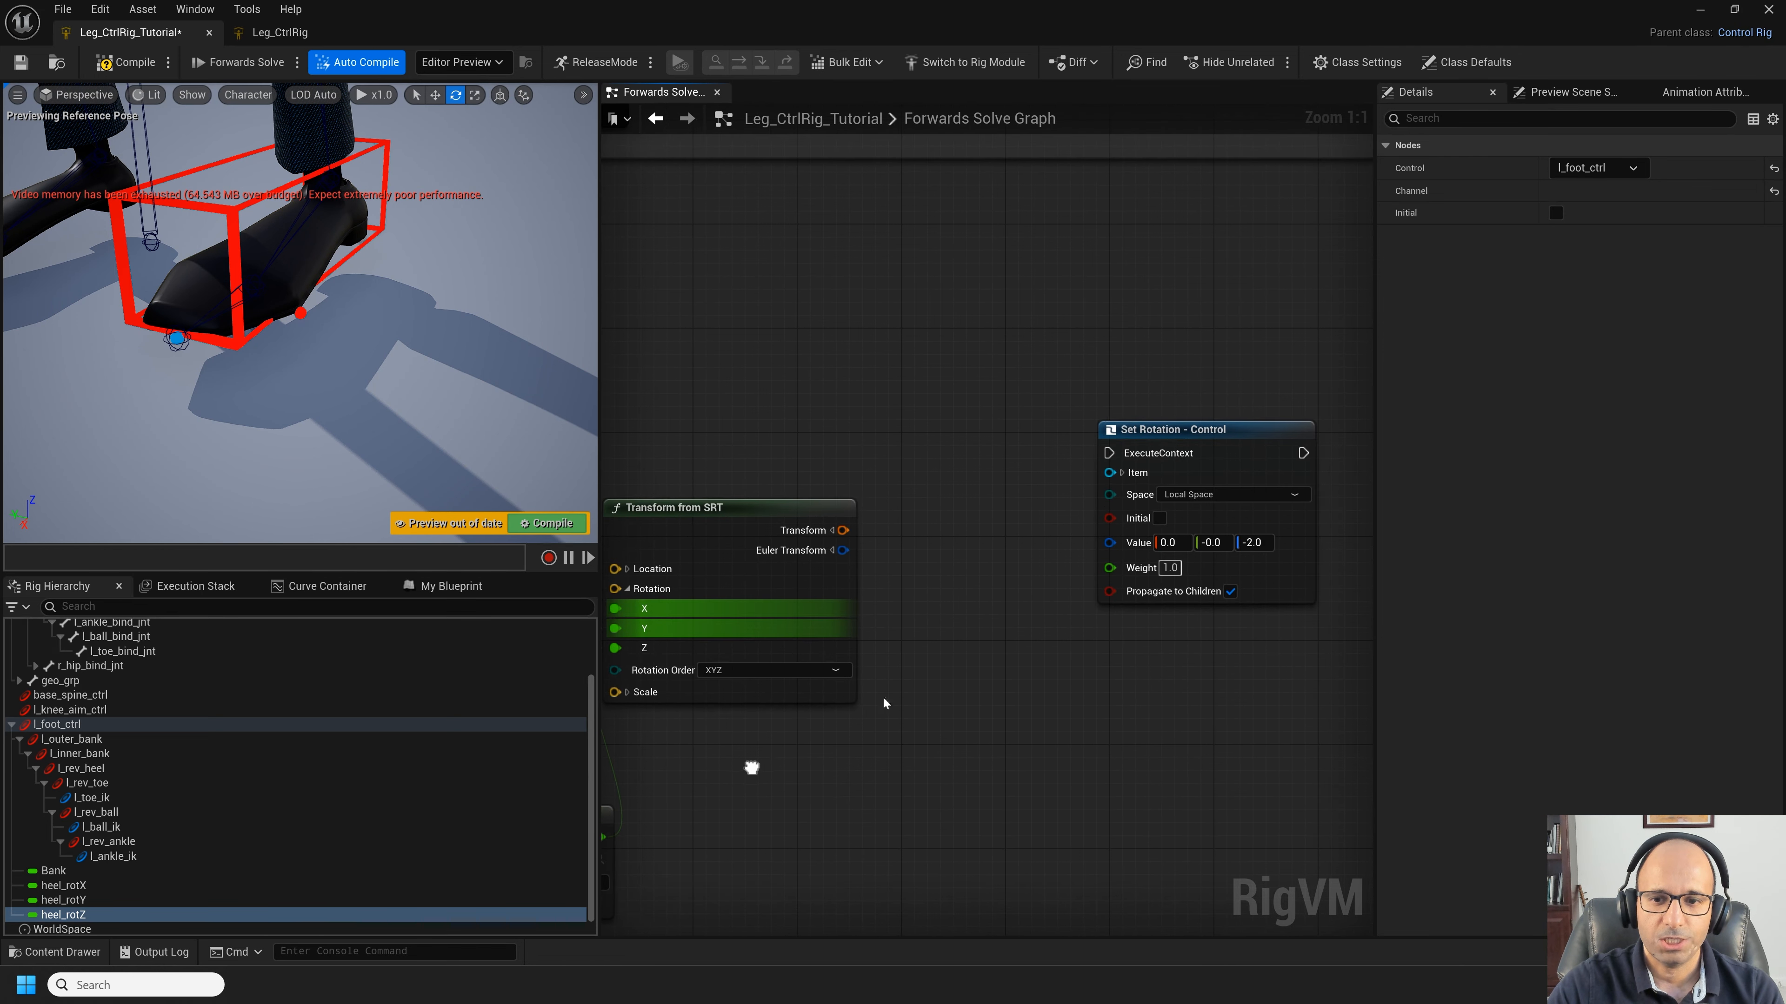
pyautogui.scroll(-1, 910, 672)
pyautogui.click(841, 549)
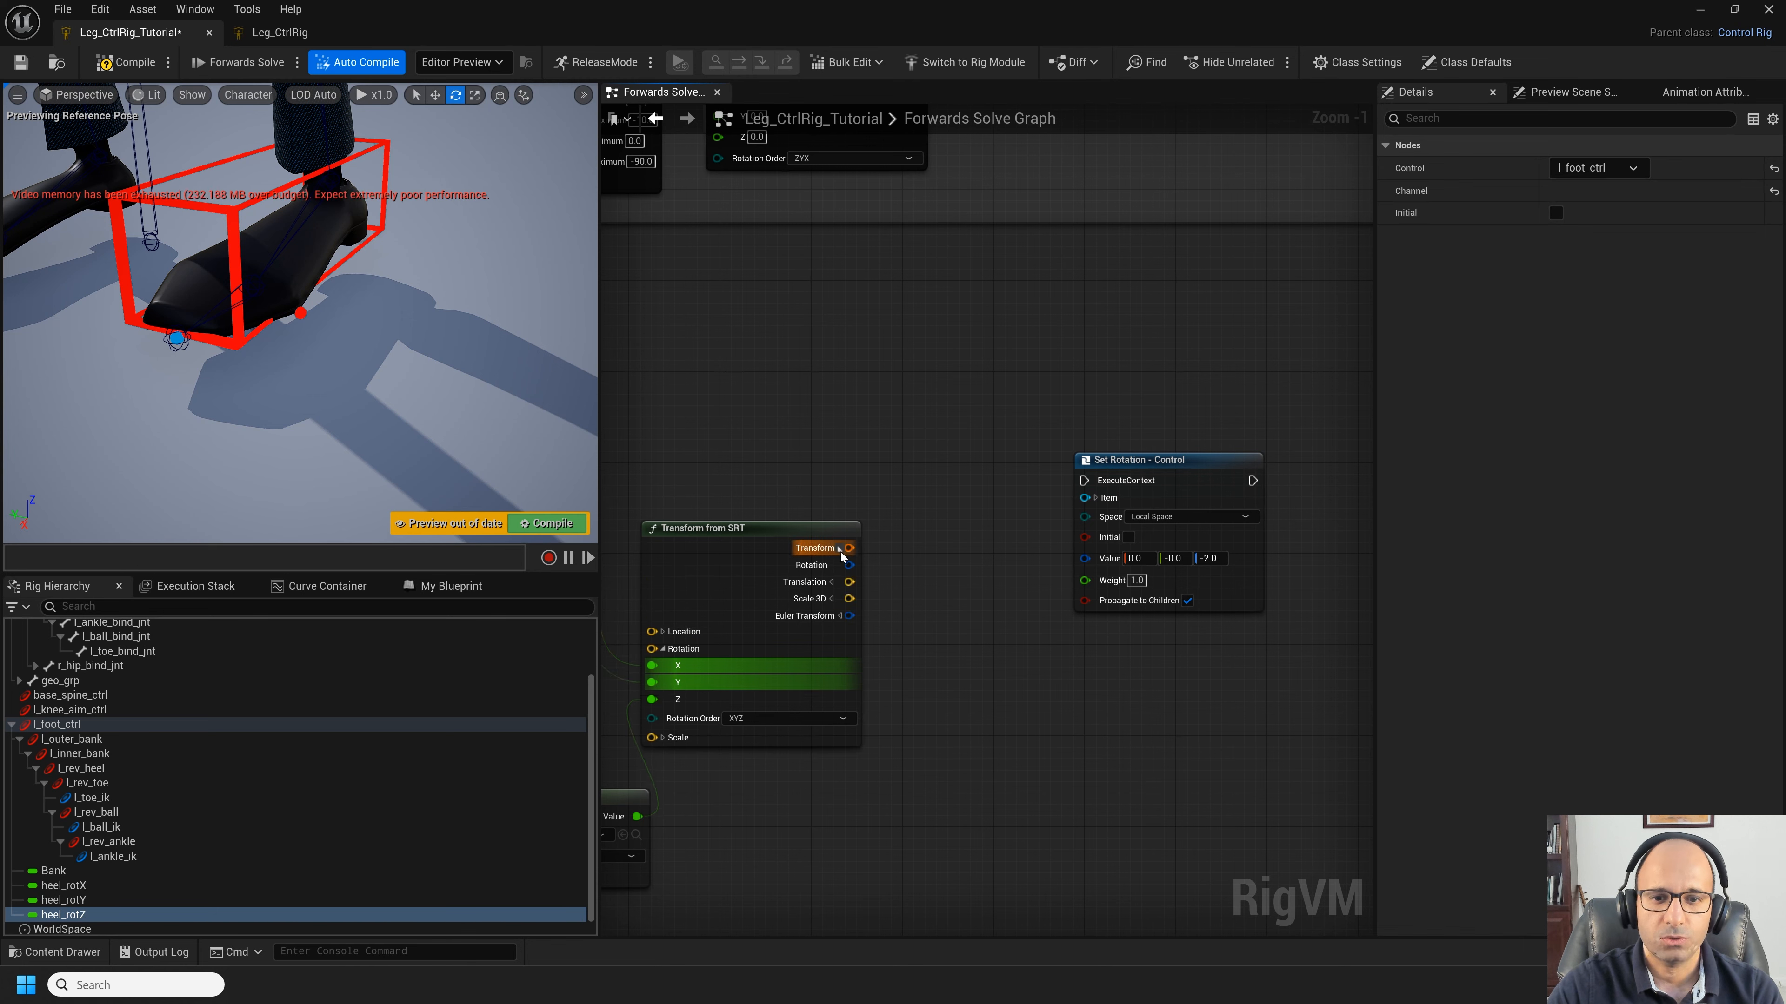
pyautogui.moveTo(849, 566); pyautogui.dragTo(907, 576)
pyautogui.click(856, 457)
pyautogui.moveTo(844, 468); pyautogui.dragTo(1076, 447, button='right')
pyautogui.click(1001, 513)
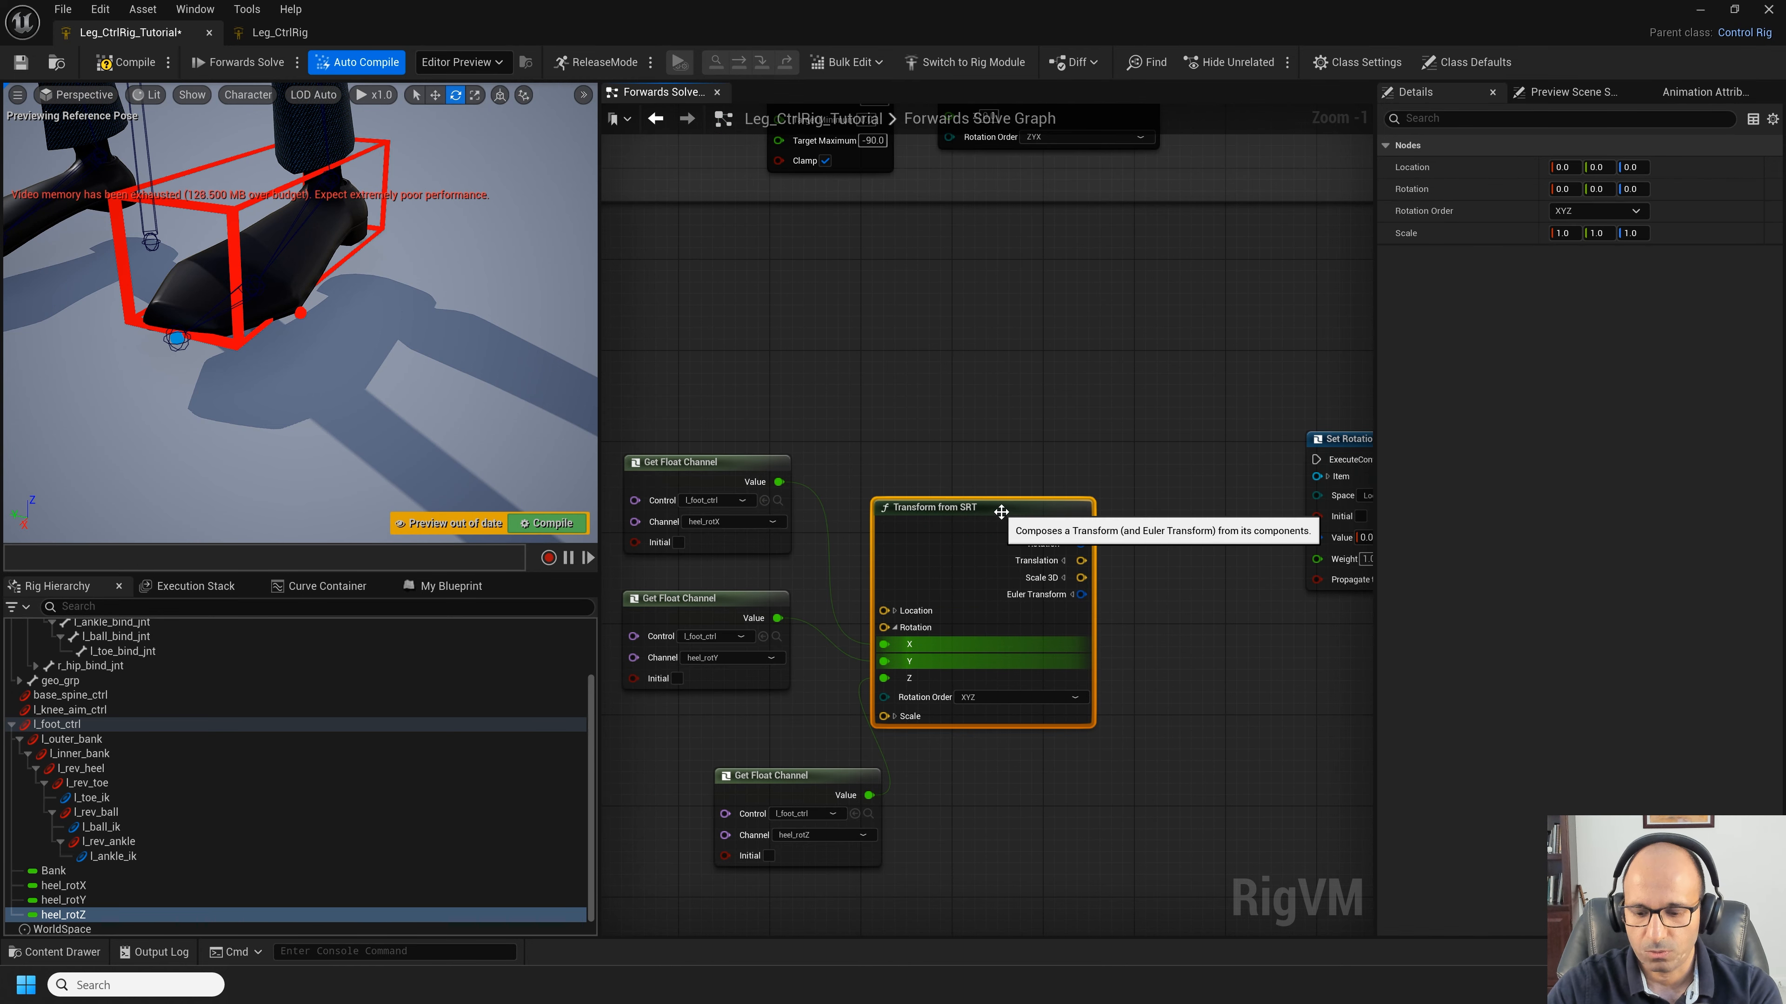
pyautogui.press('Delete')
# Step: Add a From Euler node and connect the heel_rotX, heel_rotY and heel_rotZ values to its X, Y and Z inputs
pyautogui.rightClick(1013, 462)
pyautogui.write('from')
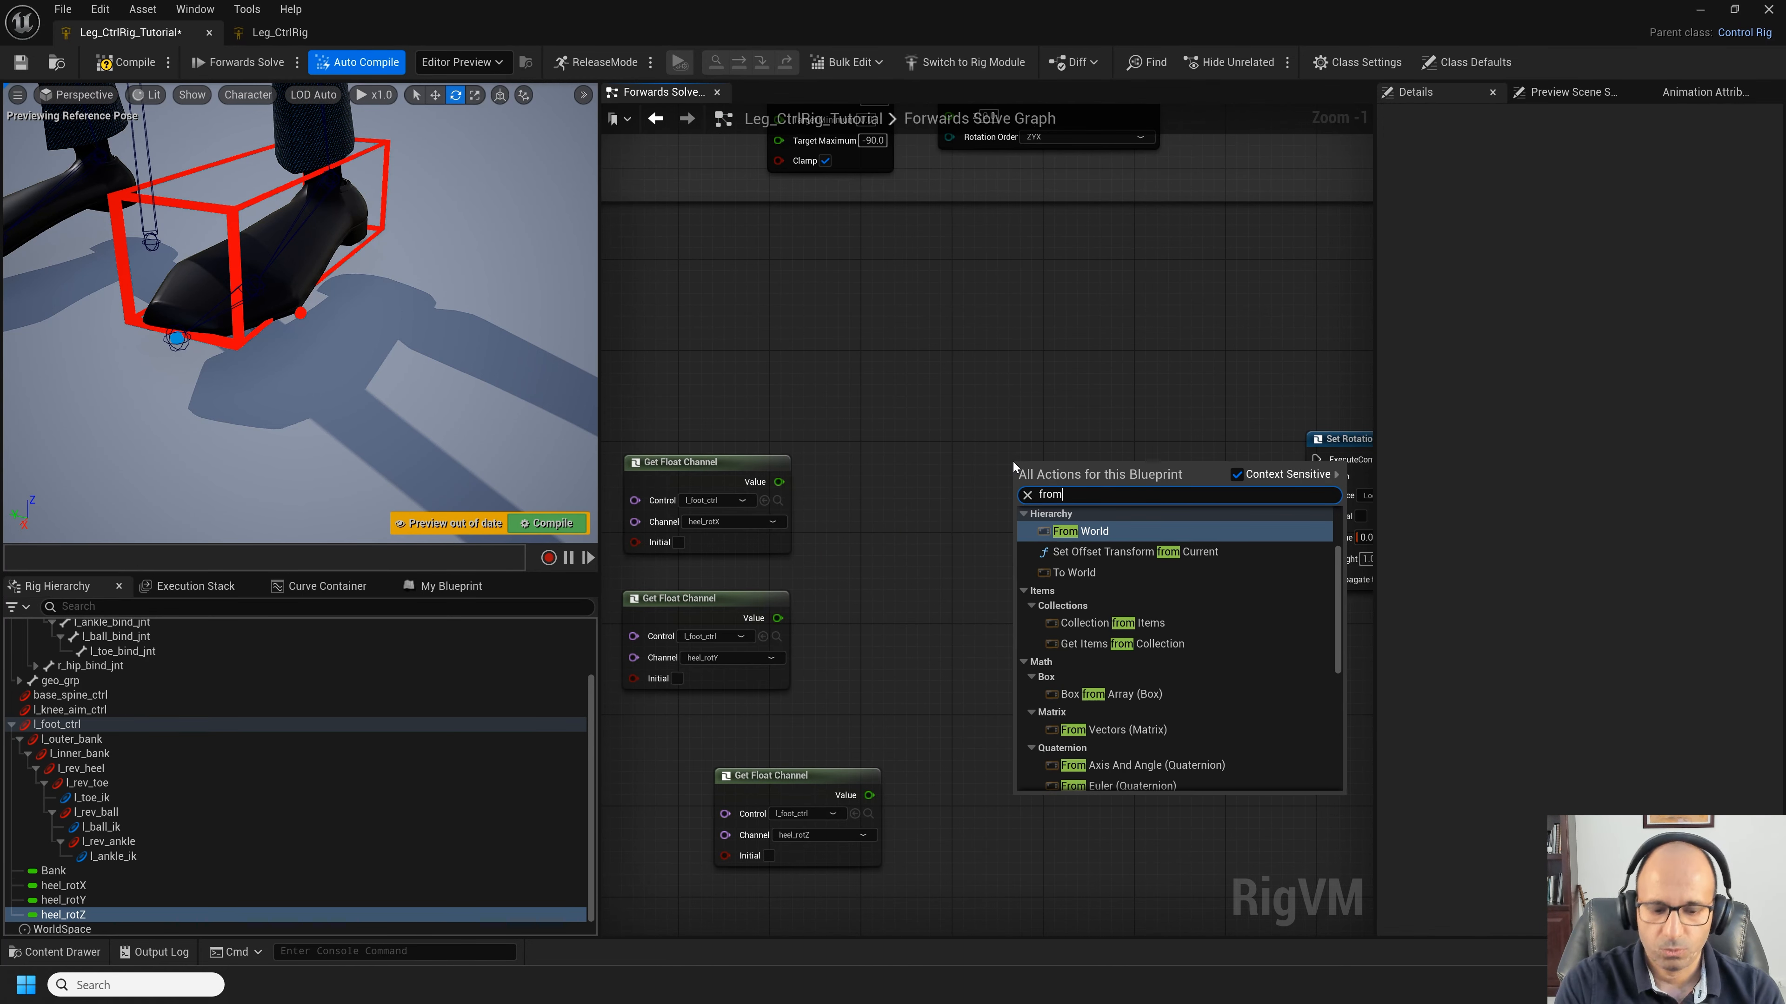
pyautogui.write(' eu')
pyautogui.click(1078, 551)
pyautogui.moveTo(778, 483); pyautogui.dragTo(1023, 517)
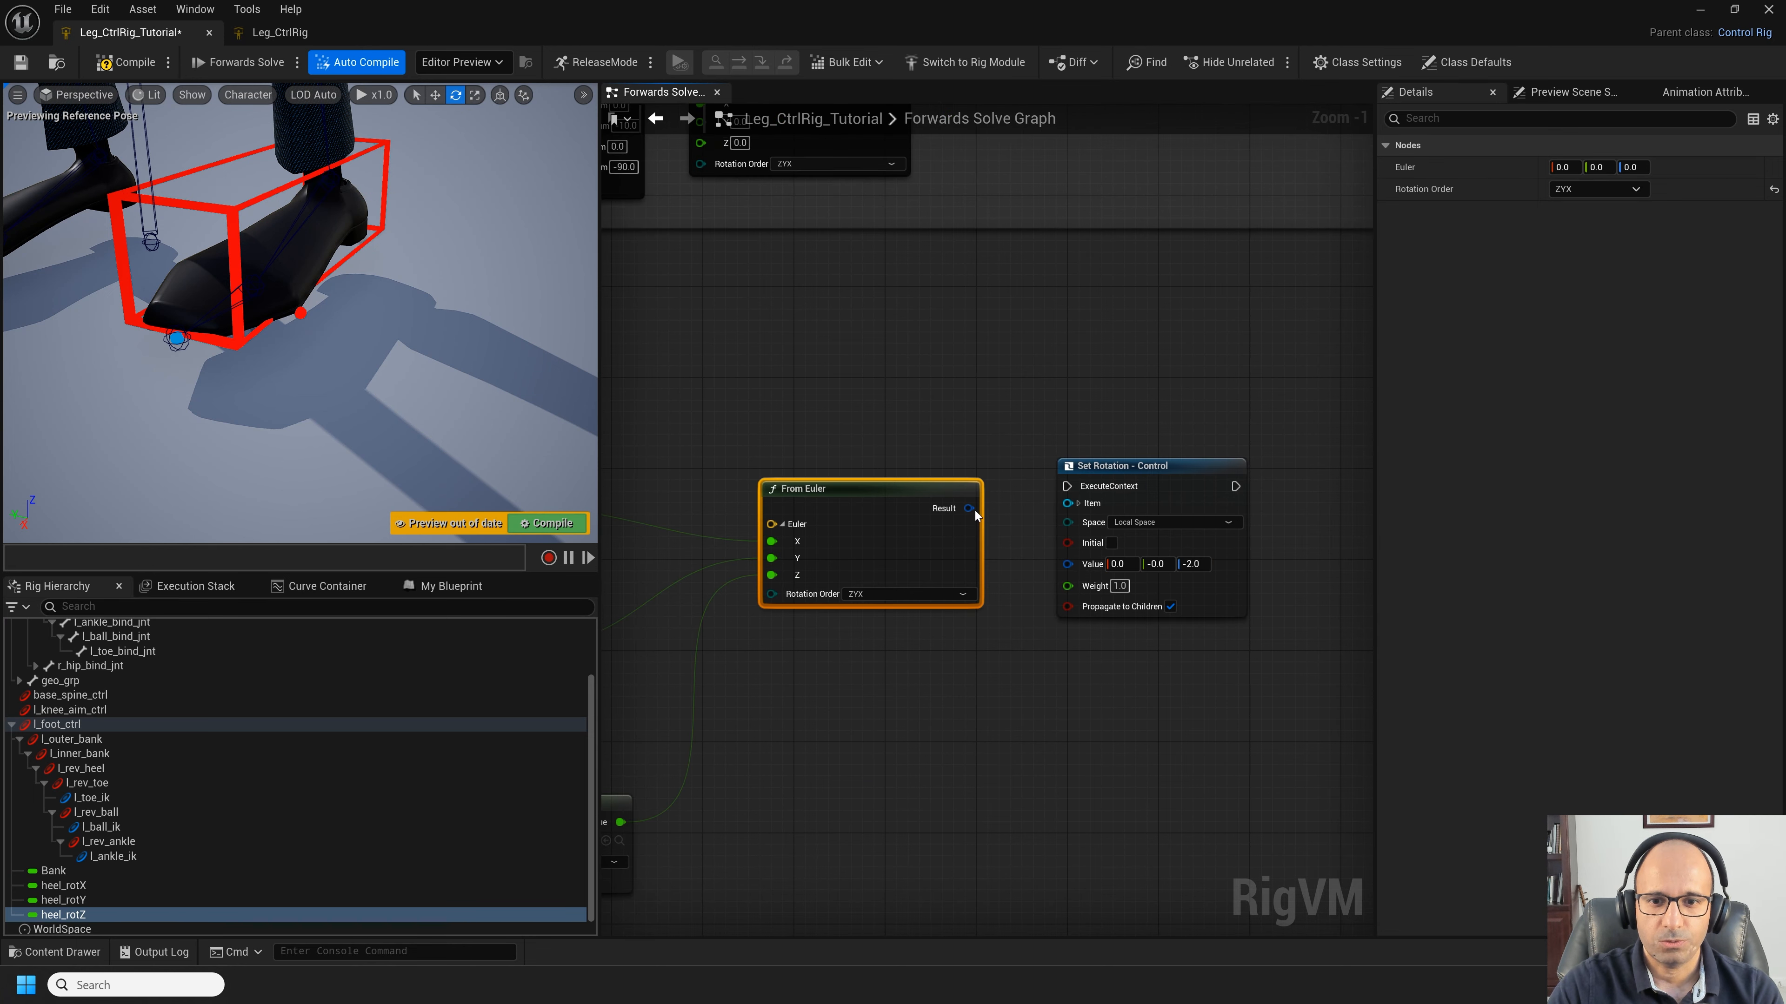
# Step: Connect the new From Euler node's Result to the Value input of the l_rev_heel Set Rotation node
pyautogui.moveTo(975, 514); pyautogui.dragTo(1037, 548)
pyautogui.moveTo(1063, 560); pyautogui.dragTo(1063, 563)
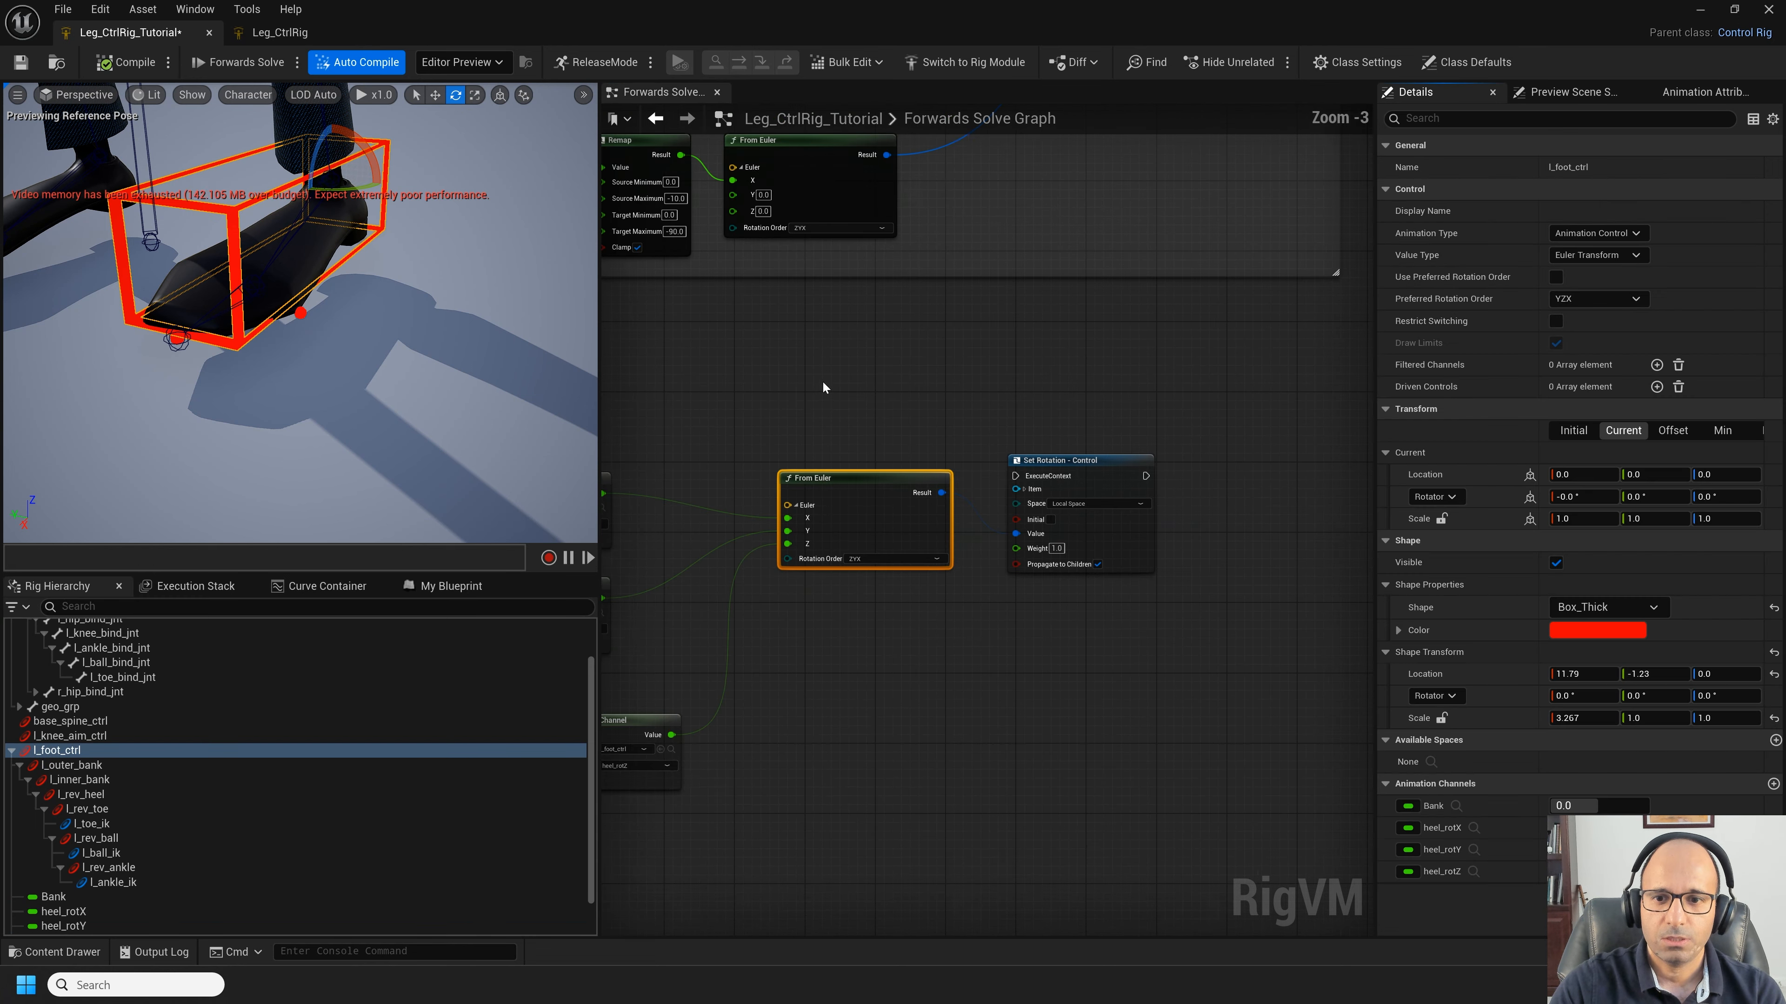
pyautogui.scroll(-3, 822, 381)
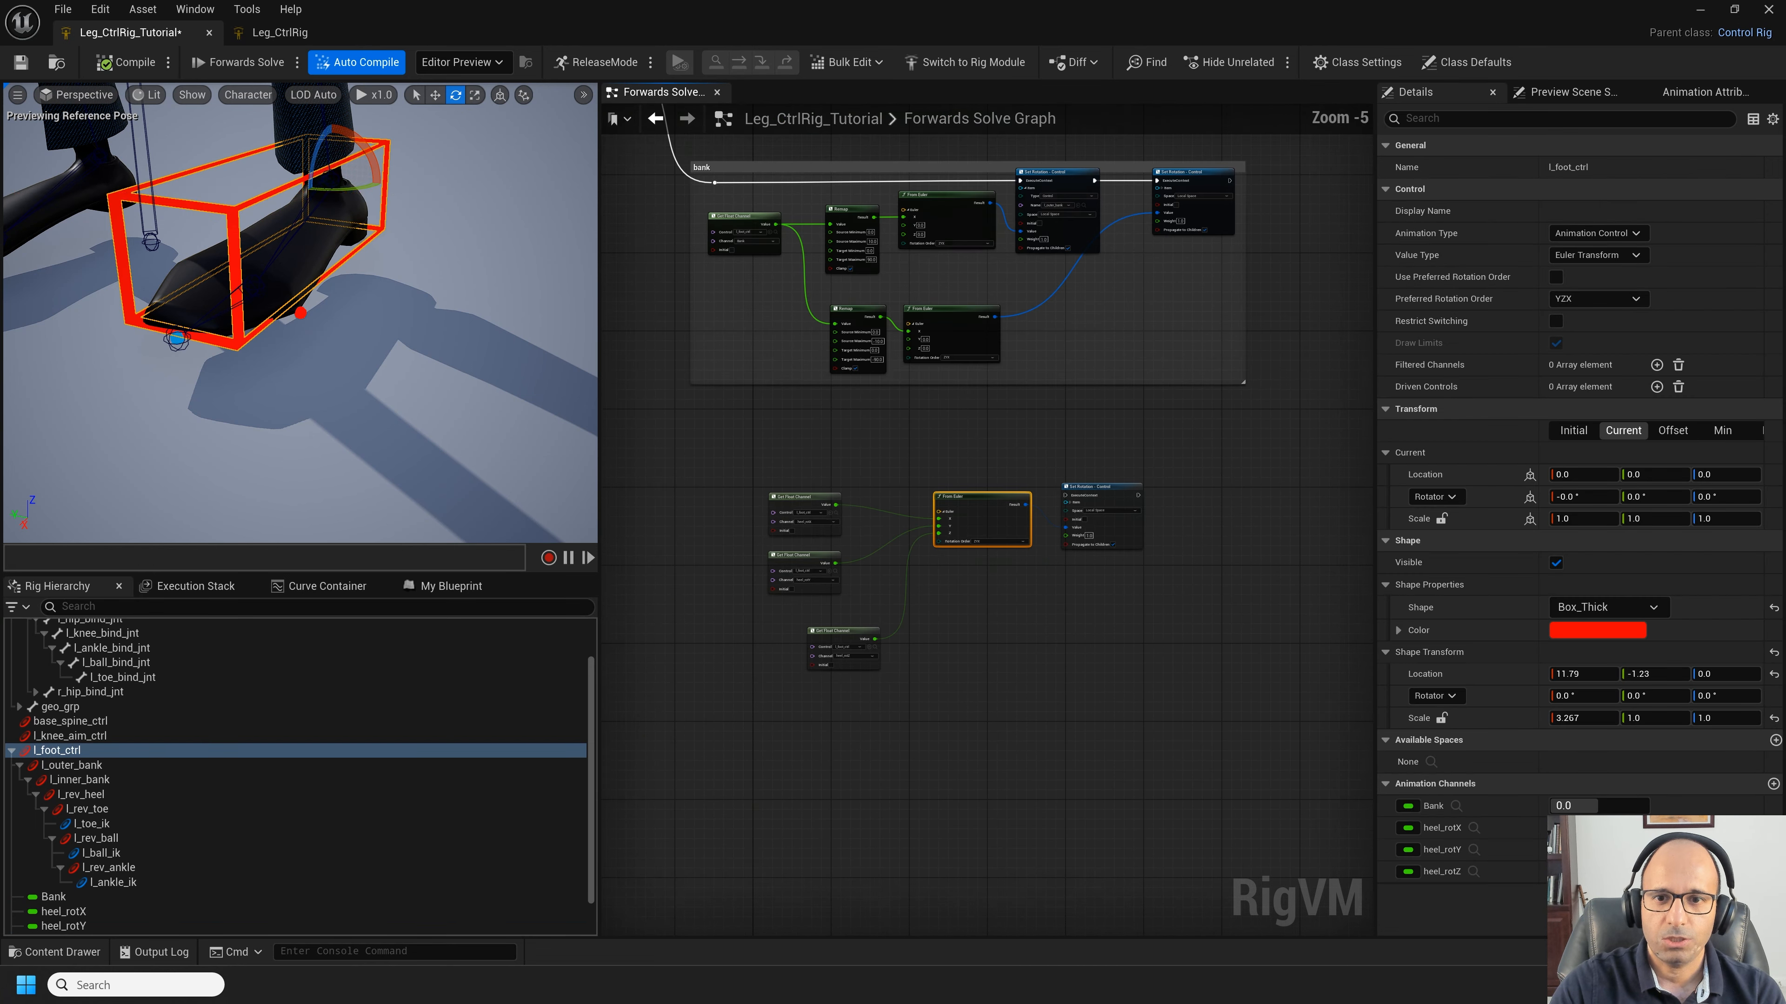
# Step: Move the Sequence and Forwards Solve nodes near the heel nodes and connect Sequence output D to l_rev_heel's Set Rotation node
pyautogui.moveTo(971, 494); pyautogui.dragTo(765, 316, button='right')
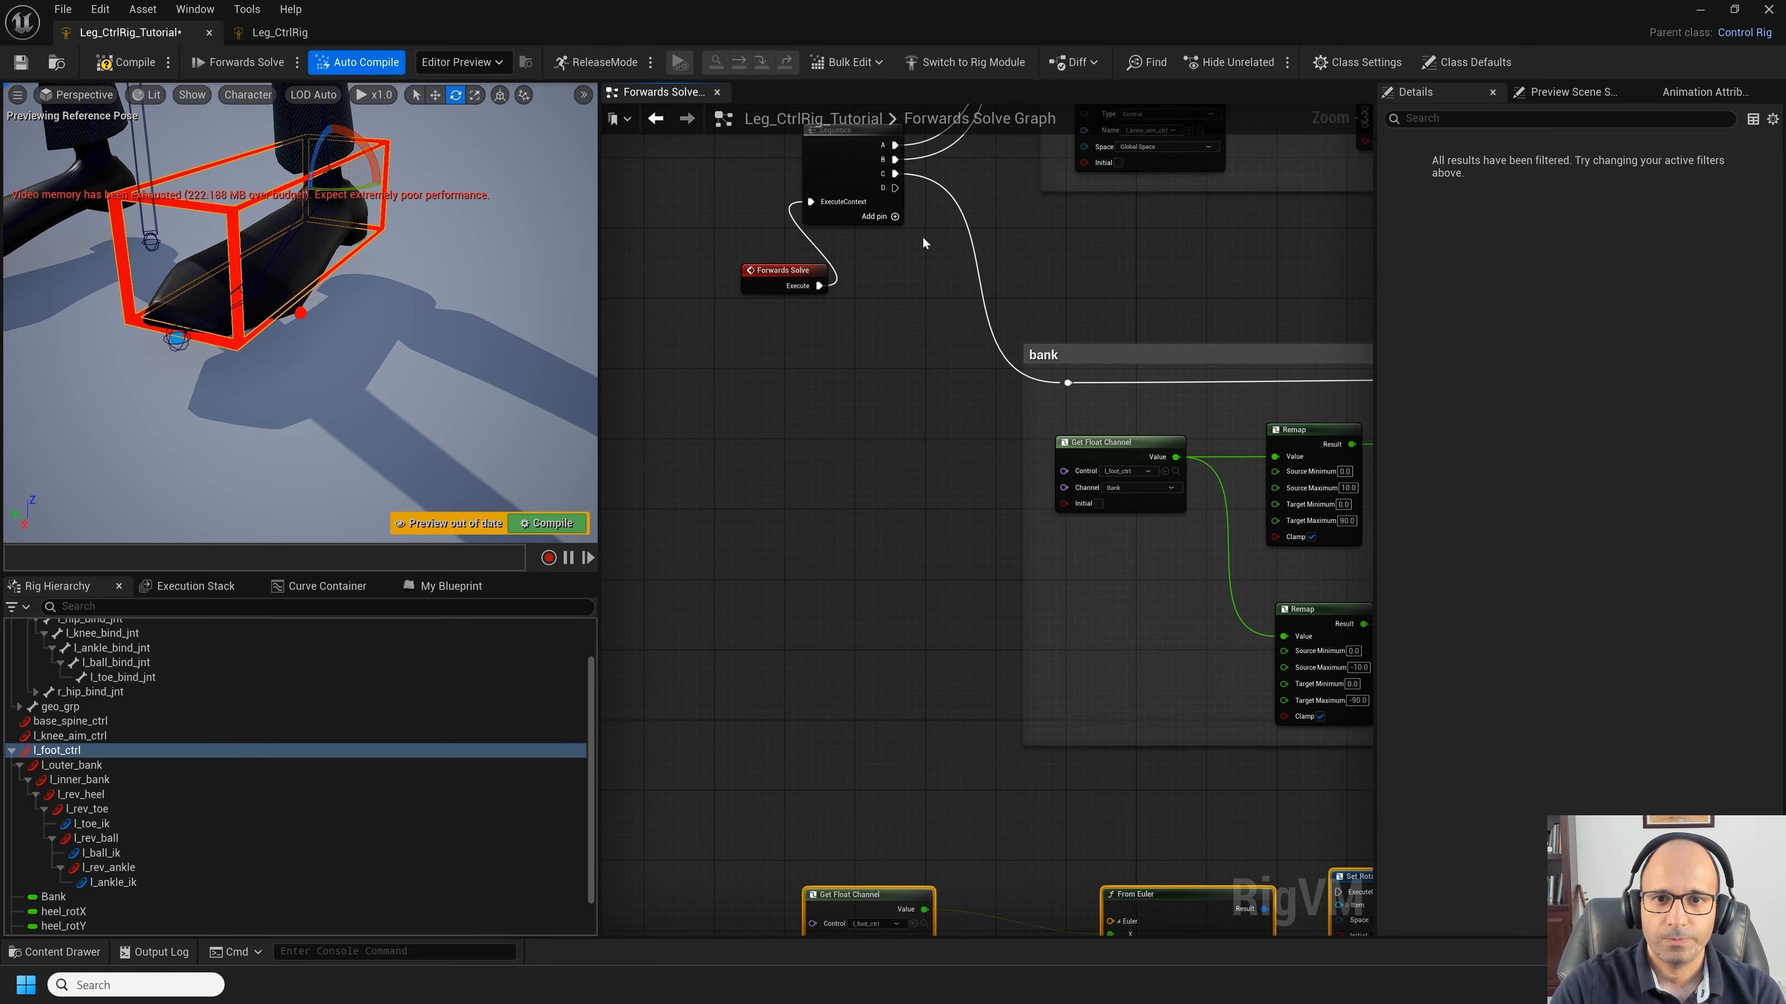
pyautogui.rightClick(753, 349)
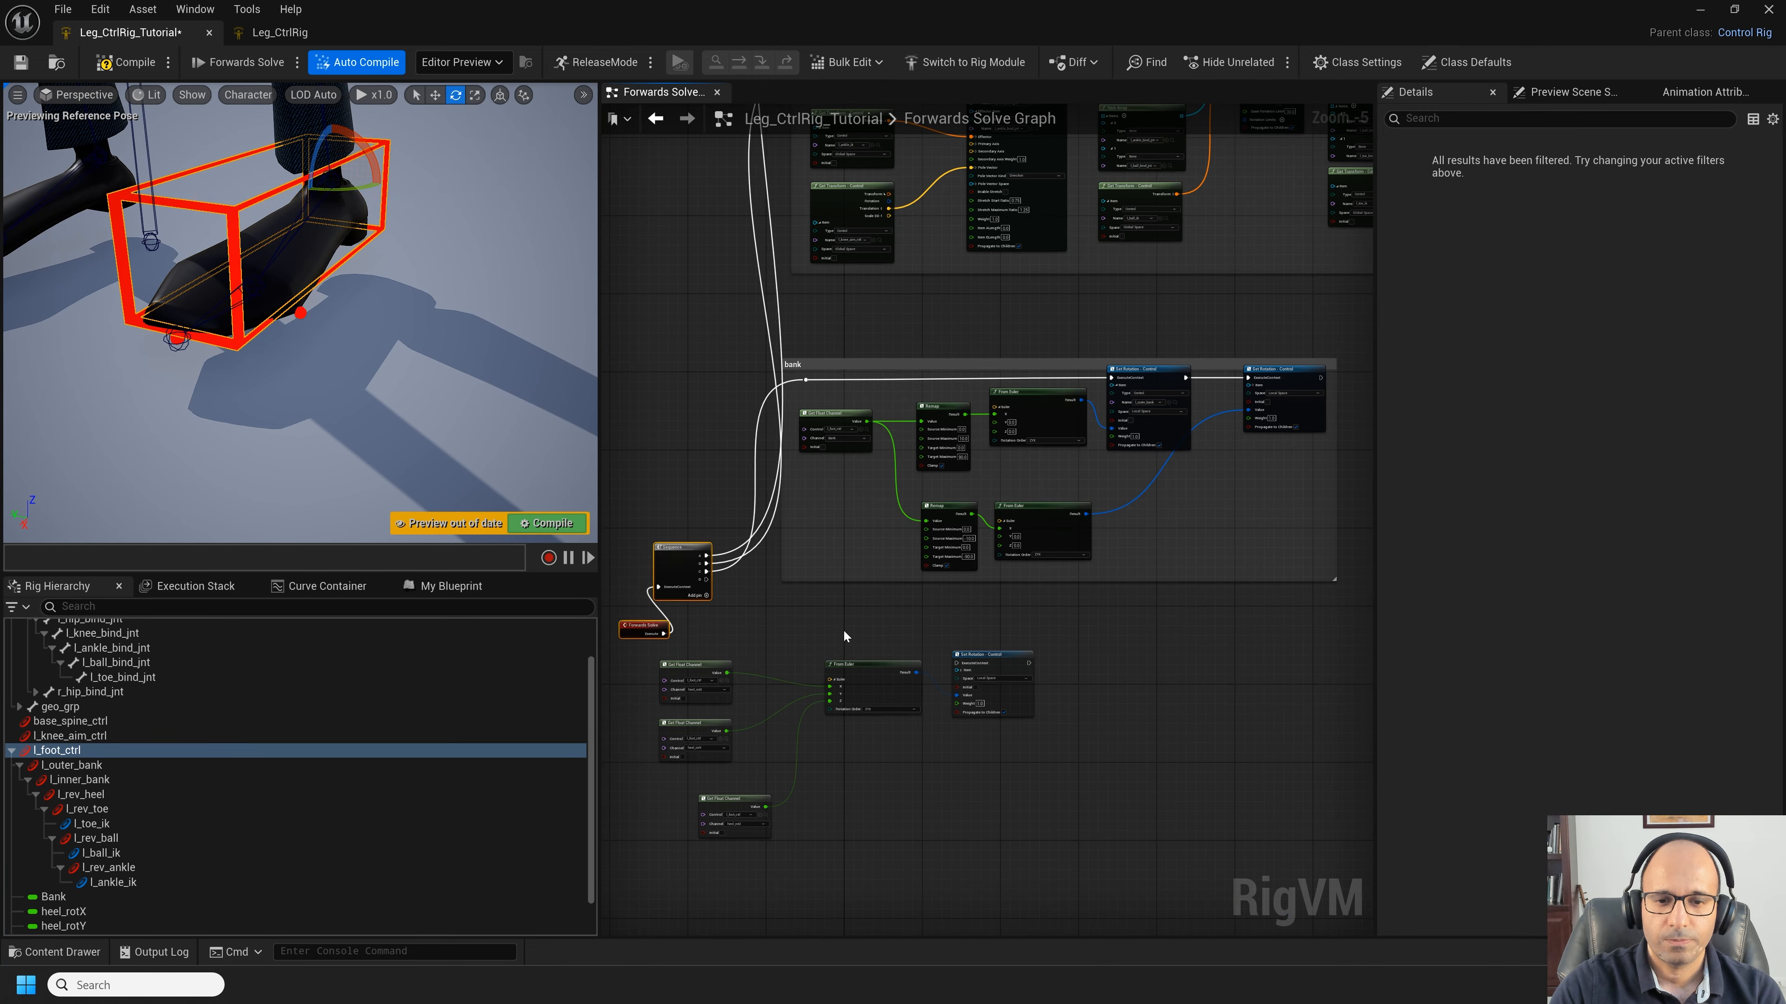
pyautogui.scroll(2, 843, 635)
pyautogui.moveTo(711, 478); pyautogui.dragTo(1165, 629)
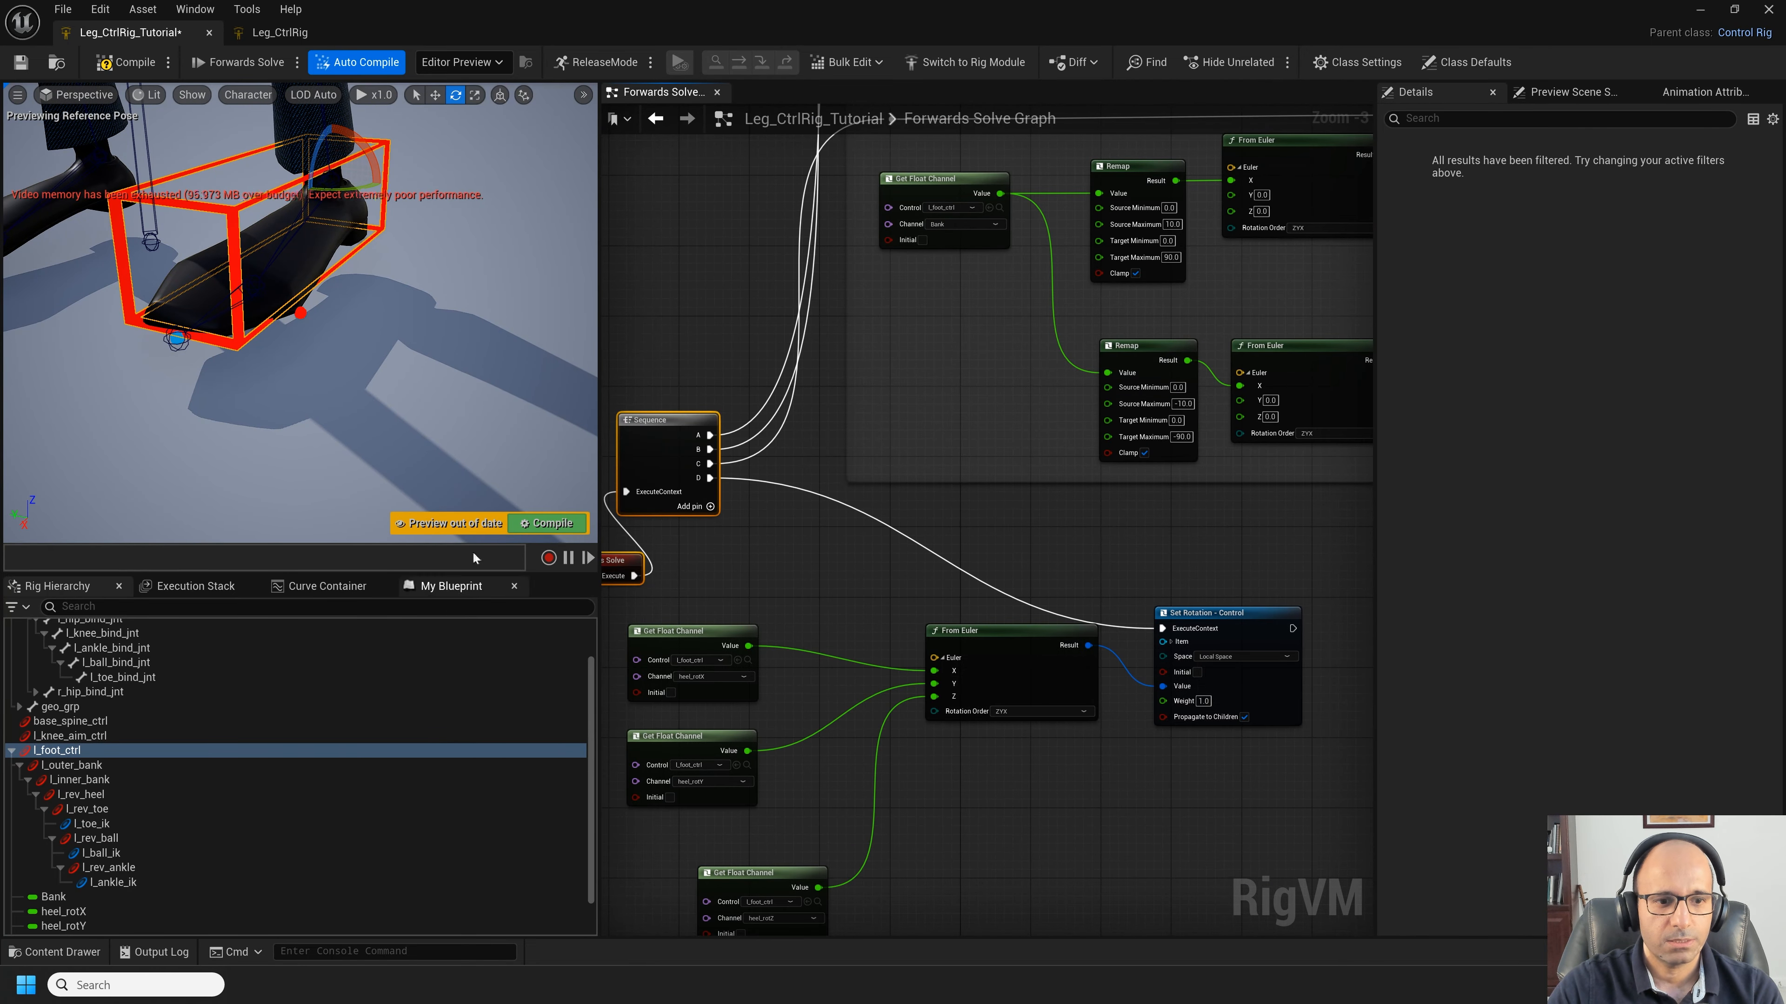
# Step: Test the heel rotation channels on l_foot_ctrl and watch how the foot reacts
pyautogui.click(64, 926)
pyautogui.click(74, 712)
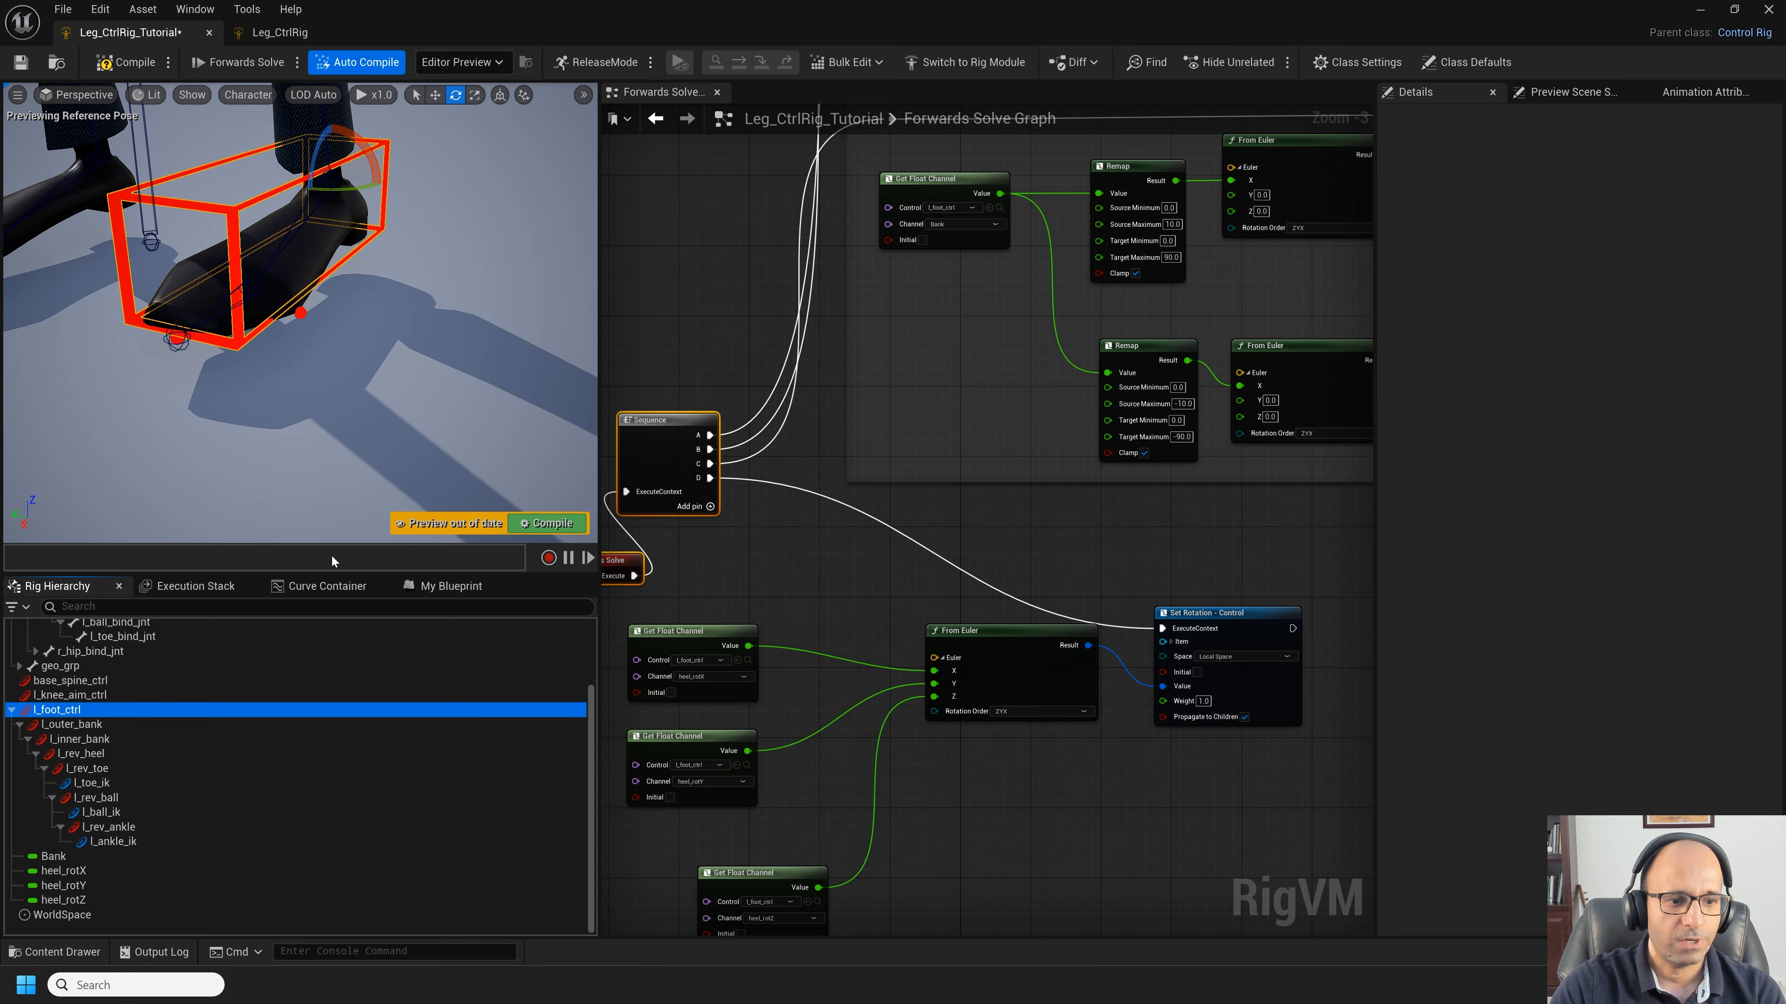
pyautogui.moveTo(1600, 834); pyautogui.dragTo(1624, 872)
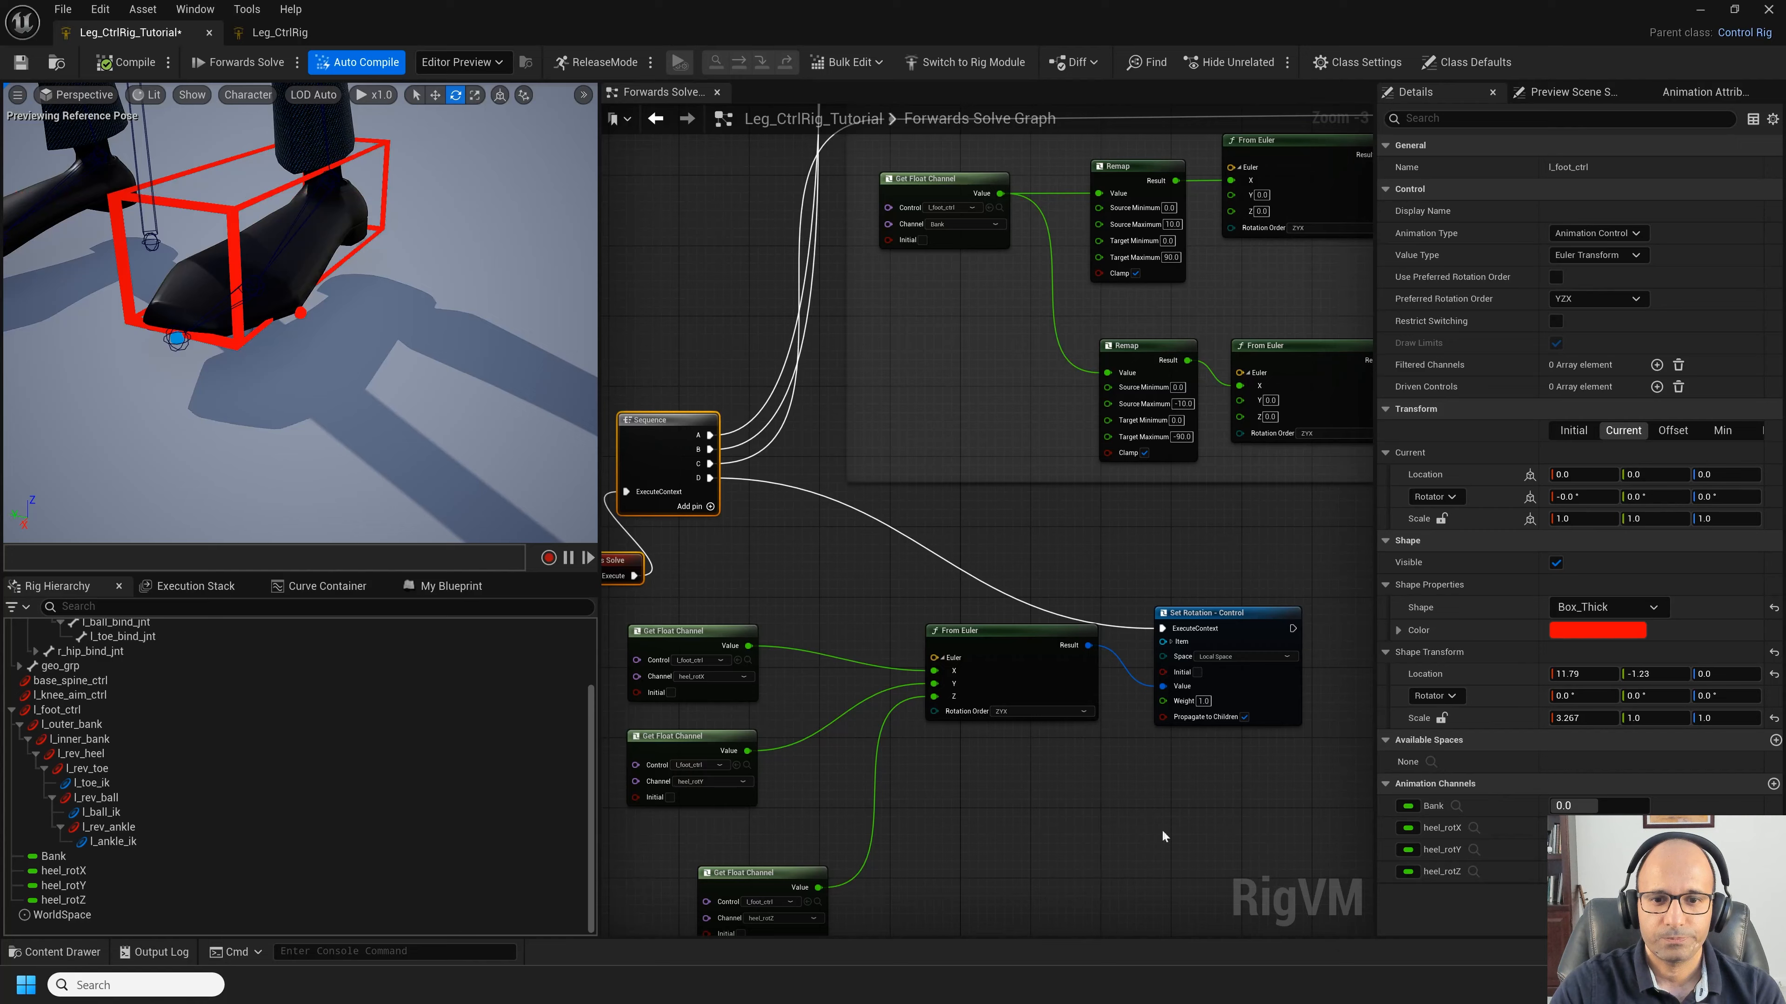
# Step: Align the heel_rotZ Get Float Channel node under the heel_rotX and heel_rotY nodes
pyautogui.scroll(-1, 1164, 836)
pyautogui.moveTo(1163, 836); pyautogui.dragTo(1202, 709, button='right')
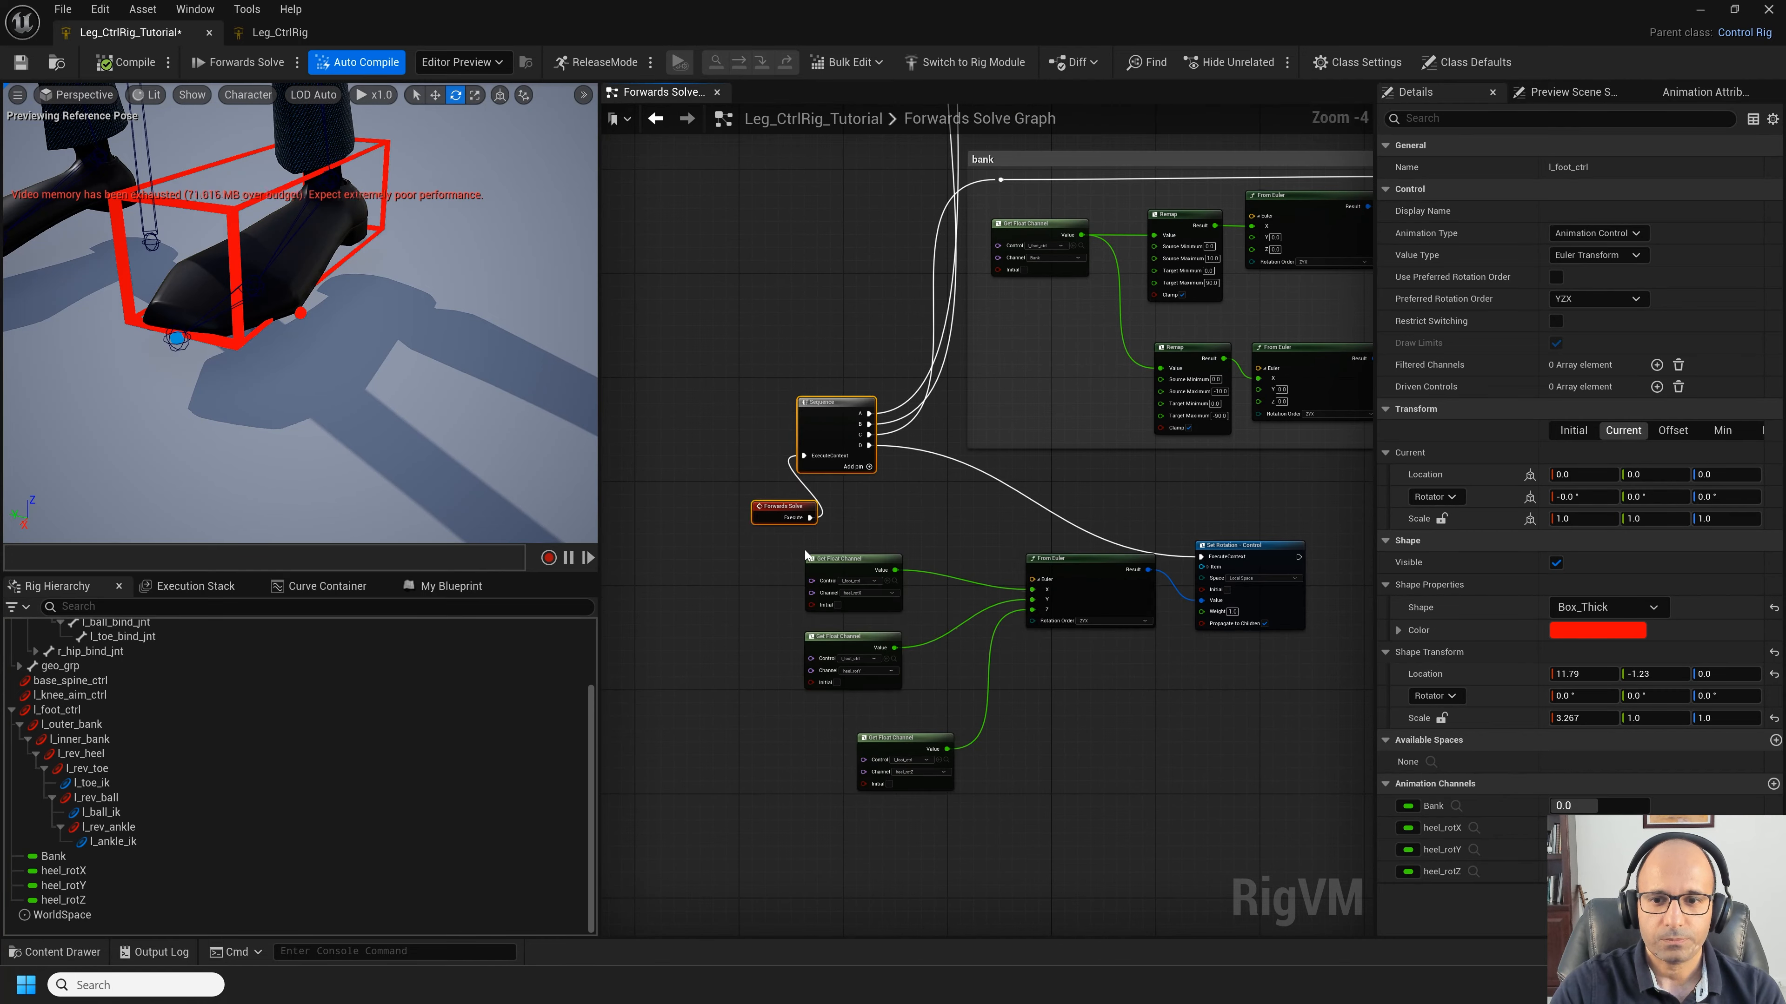
pyautogui.moveTo(793, 795); pyautogui.dragTo(1254, 624)
pyautogui.click(1033, 833)
pyautogui.moveTo(914, 830); pyautogui.dragTo(864, 797)
pyautogui.moveTo(865, 797); pyautogui.dragTo(868, 729, button='right')
pyautogui.scroll(2, 1056, 758)
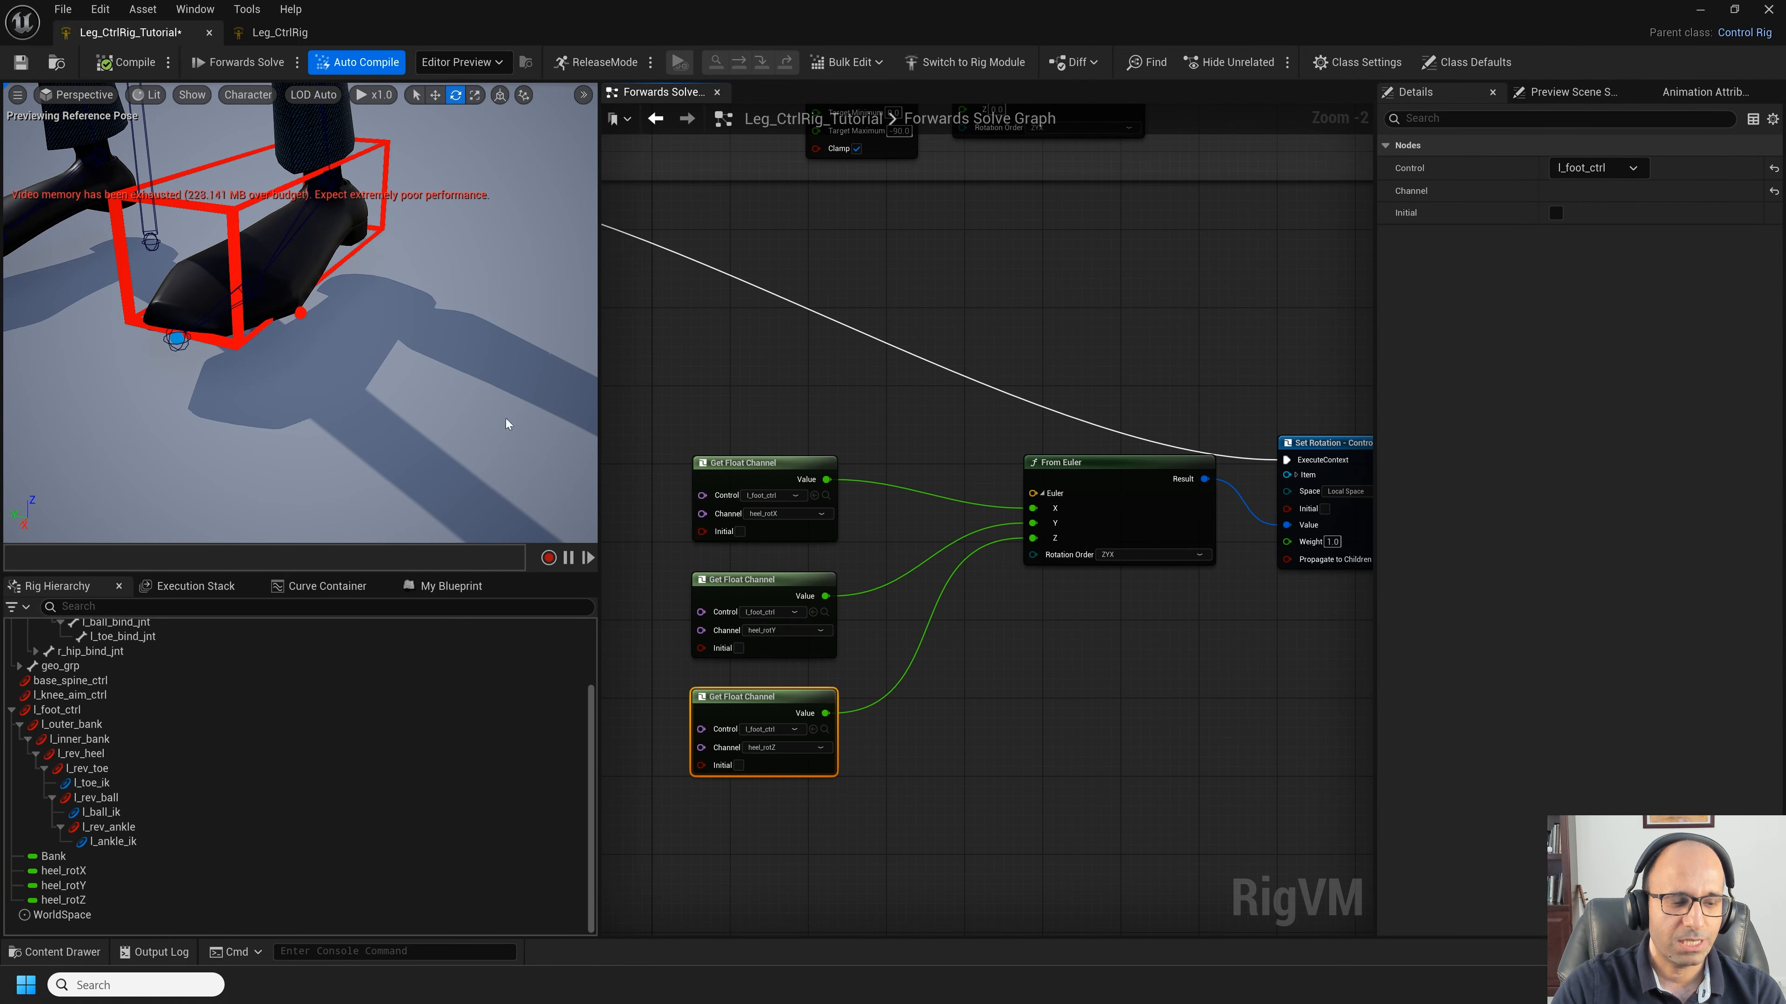
# Step: Duplicate the heel_rotX, heel_rotY and heel_rotZ animation channels of l_foot_ctrl
pyautogui.click(102, 754)
pyautogui.click(93, 769)
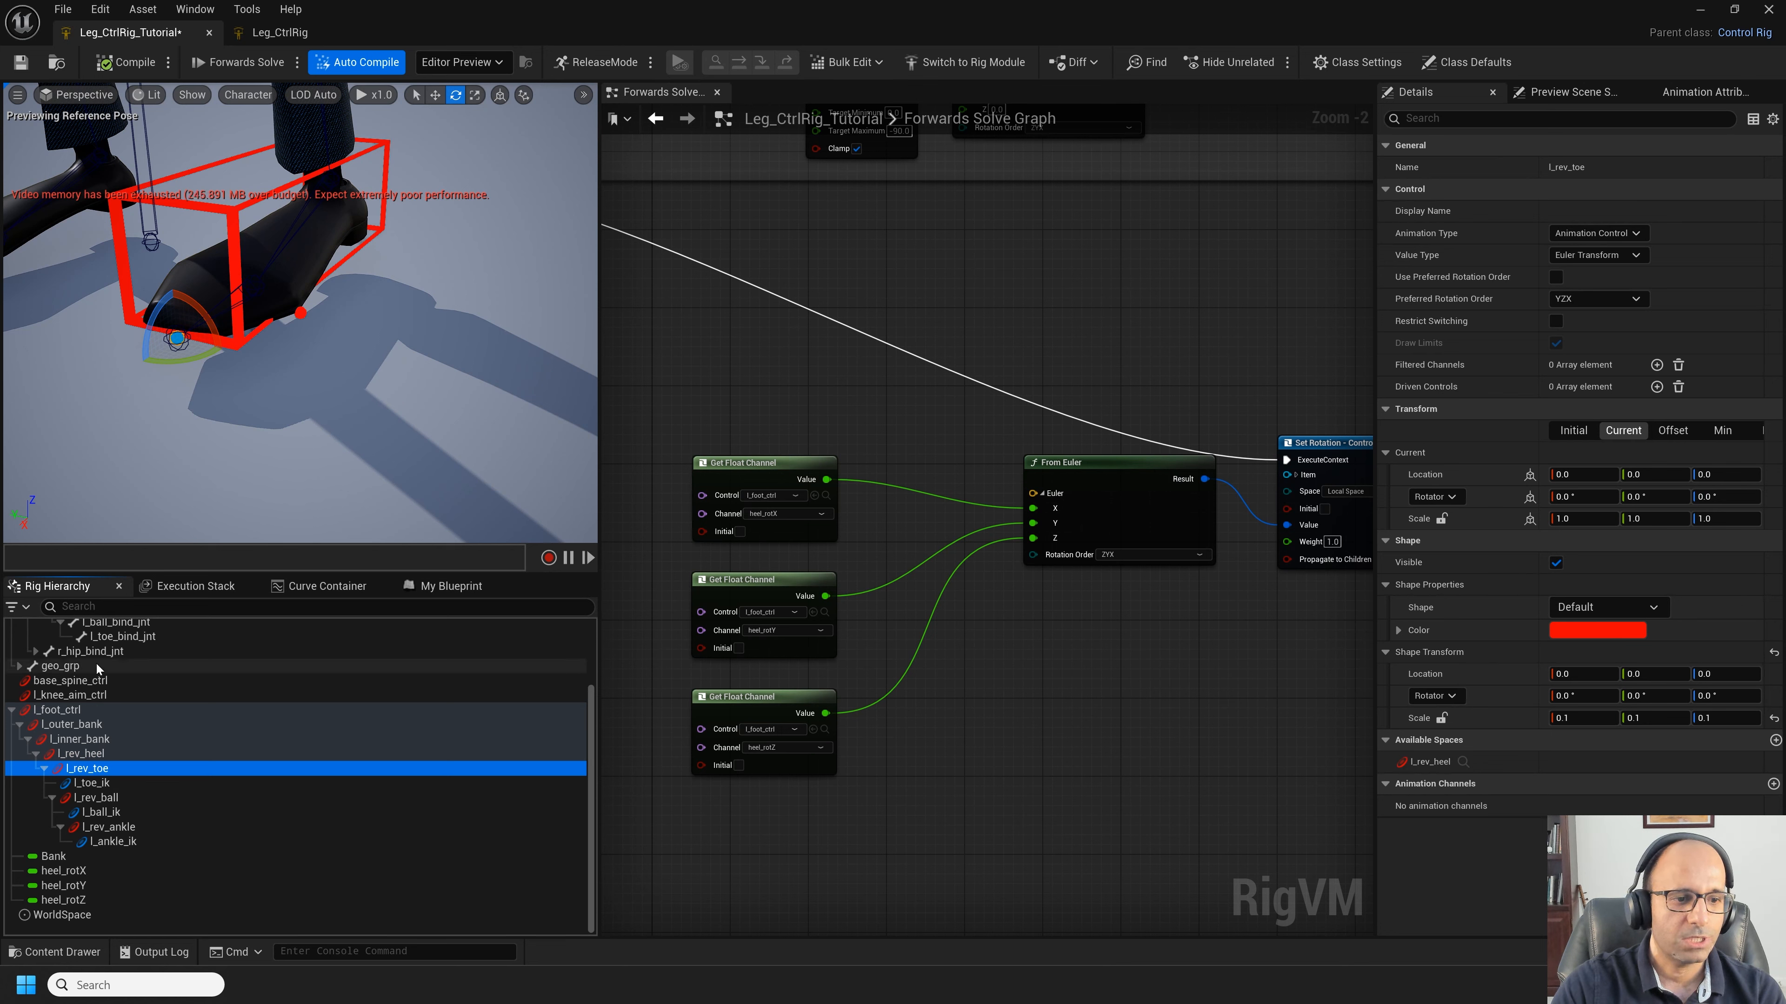
pyautogui.click(119, 710)
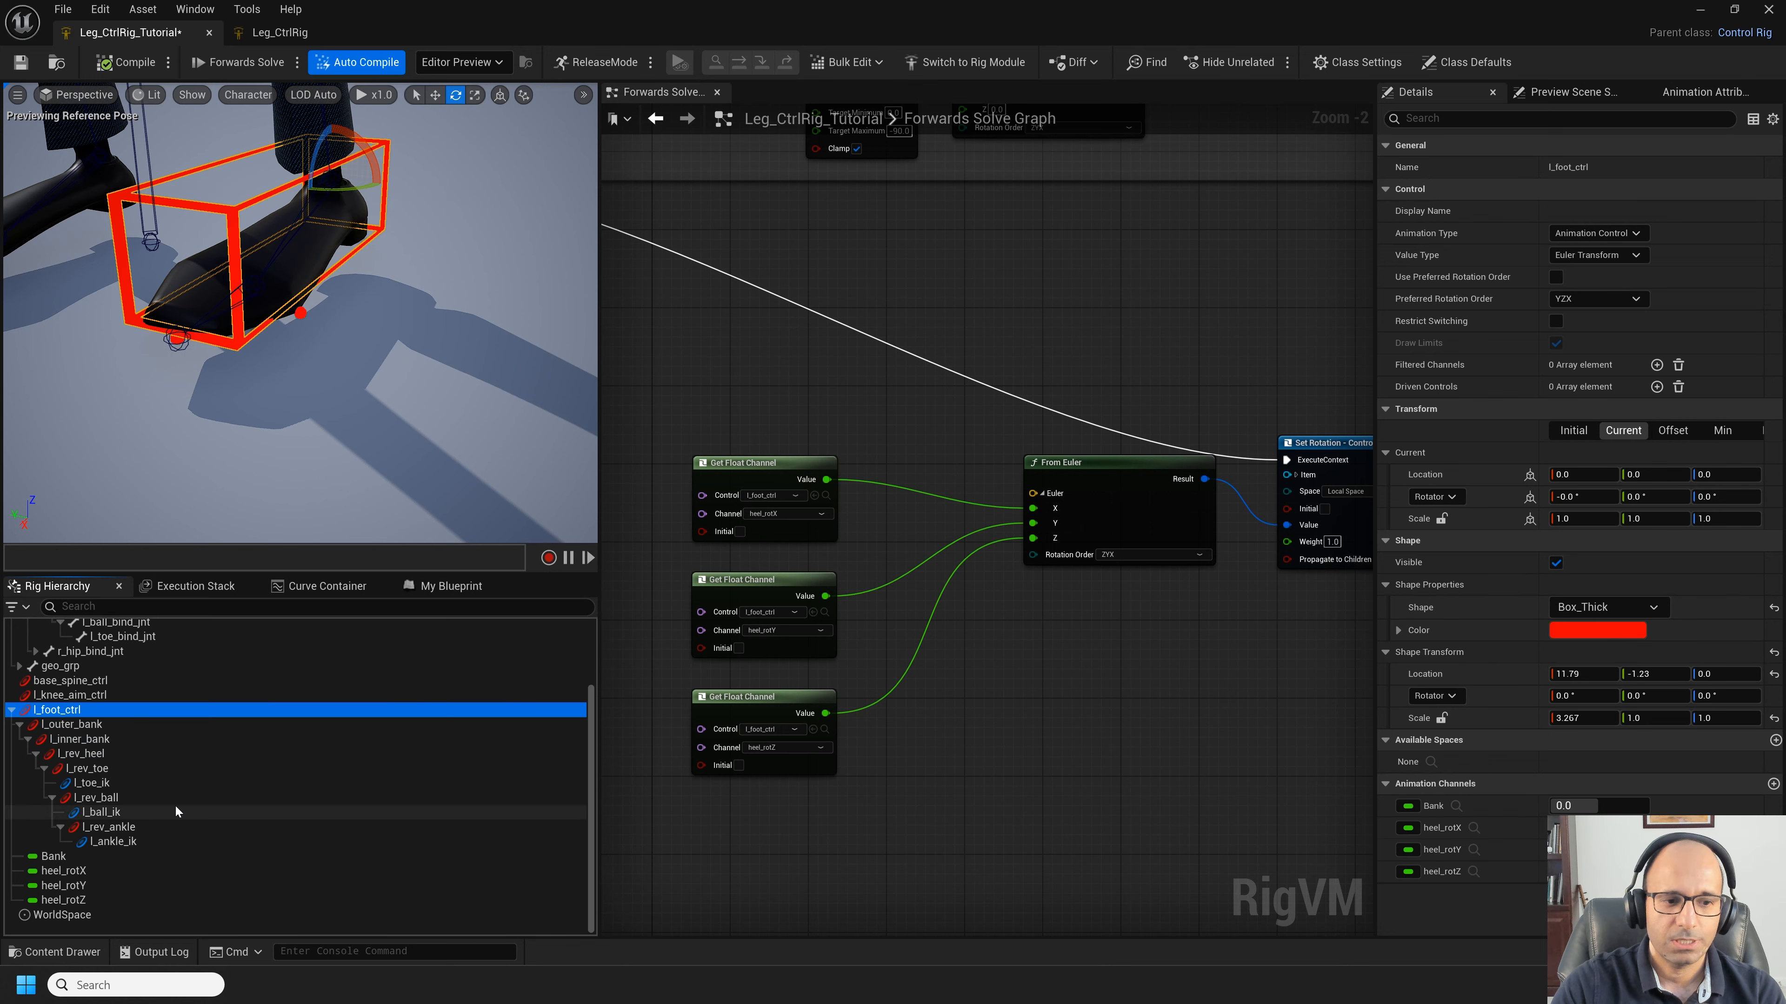
pyautogui.click(64, 871)
pyautogui.keyDown('shift'); pyautogui.click(72, 900); pyautogui.keyUp('shift')
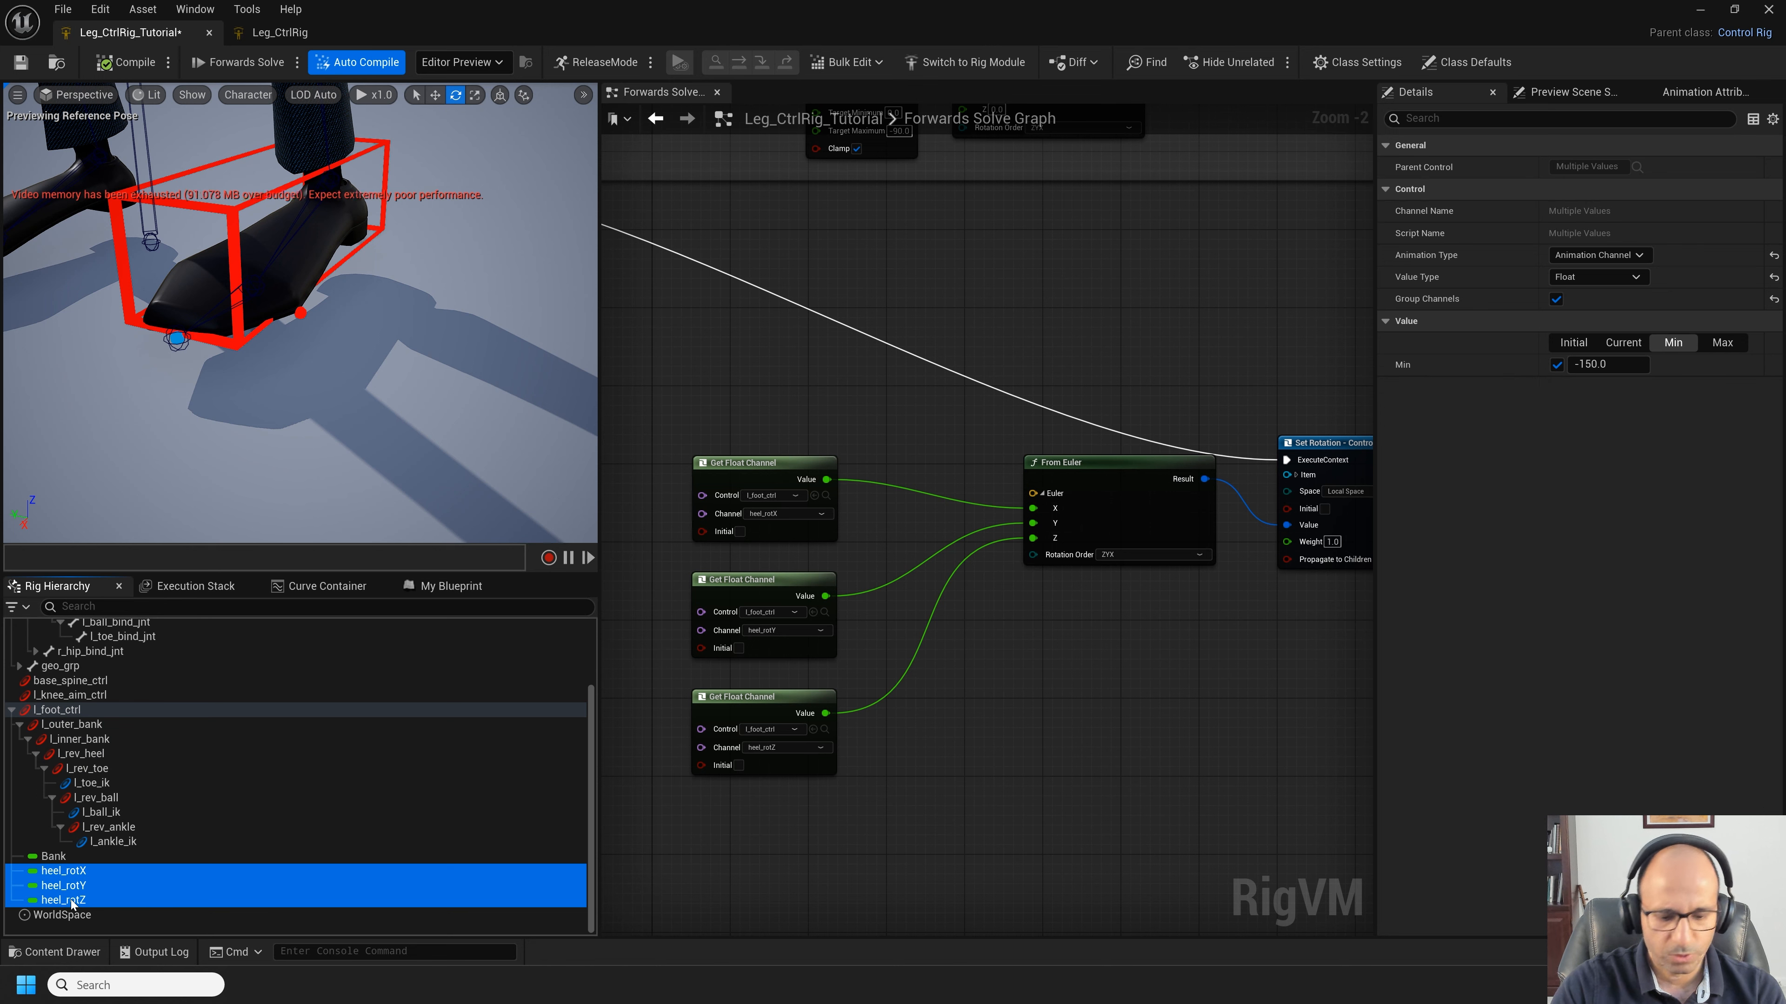
pyautogui.hotkey('ctrl', 'd')
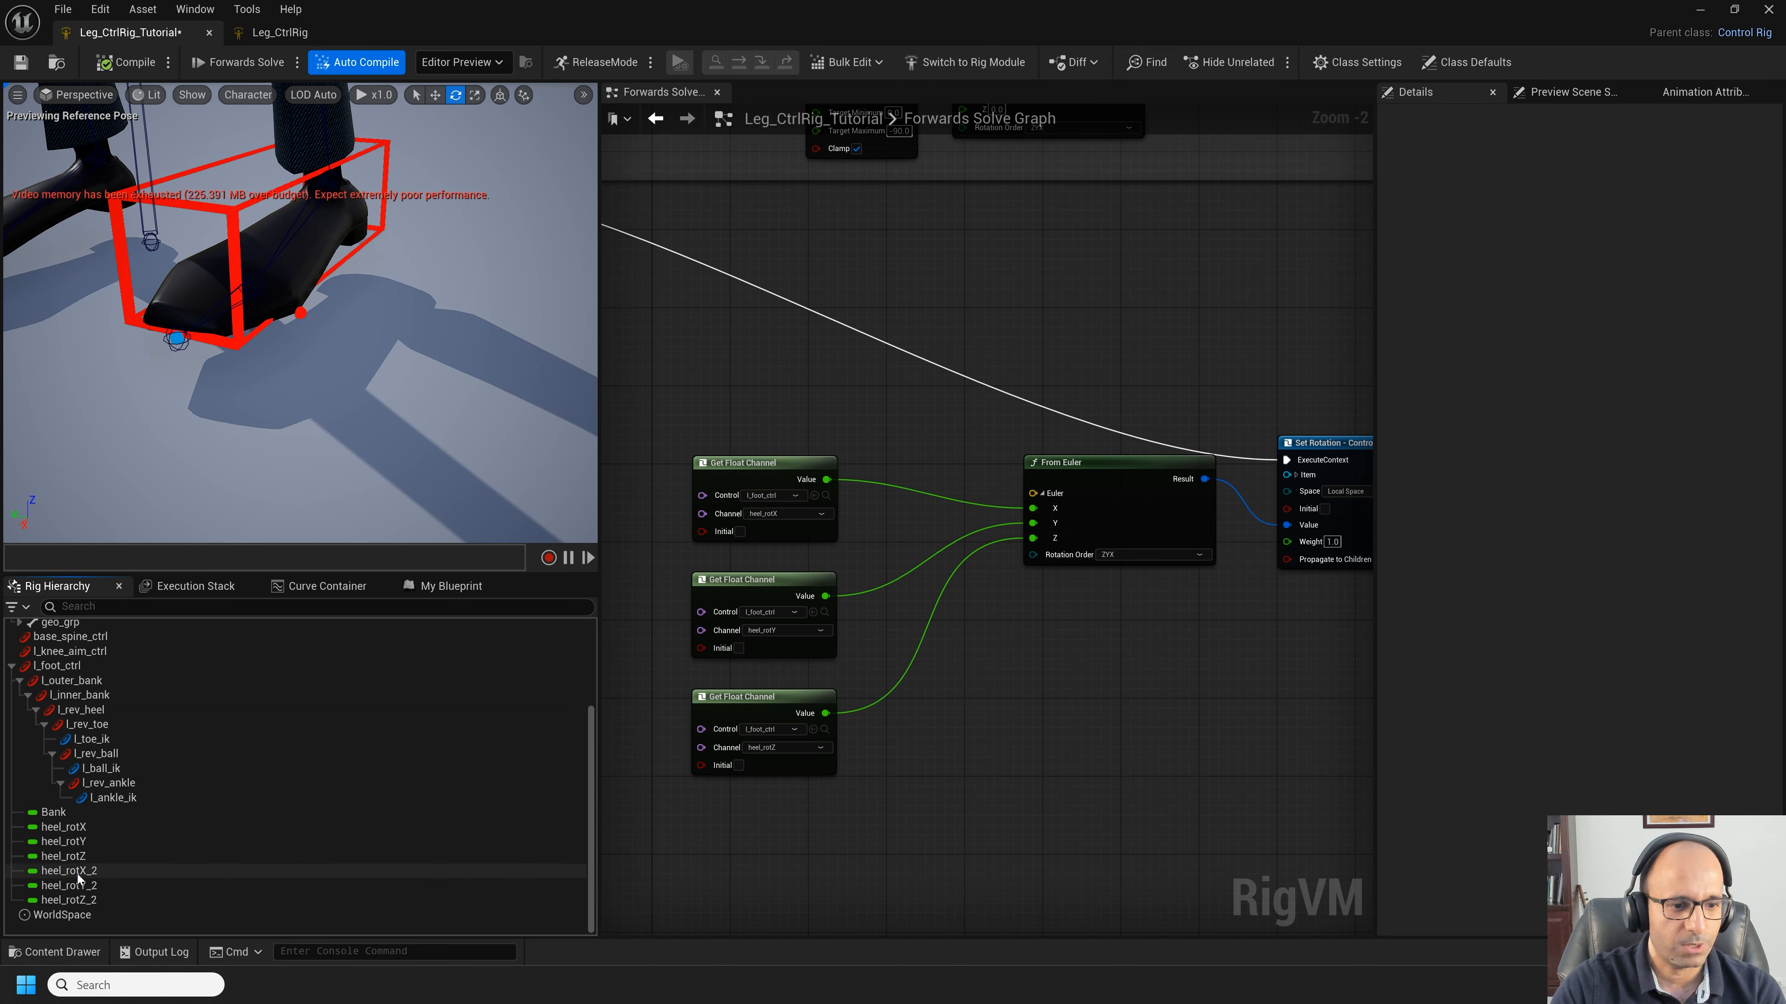
# Step: Rename the duplicated channel heel_rotX_2 to toe_rotX
pyautogui.click(83, 876)
pyautogui.doubleClick(83, 873)
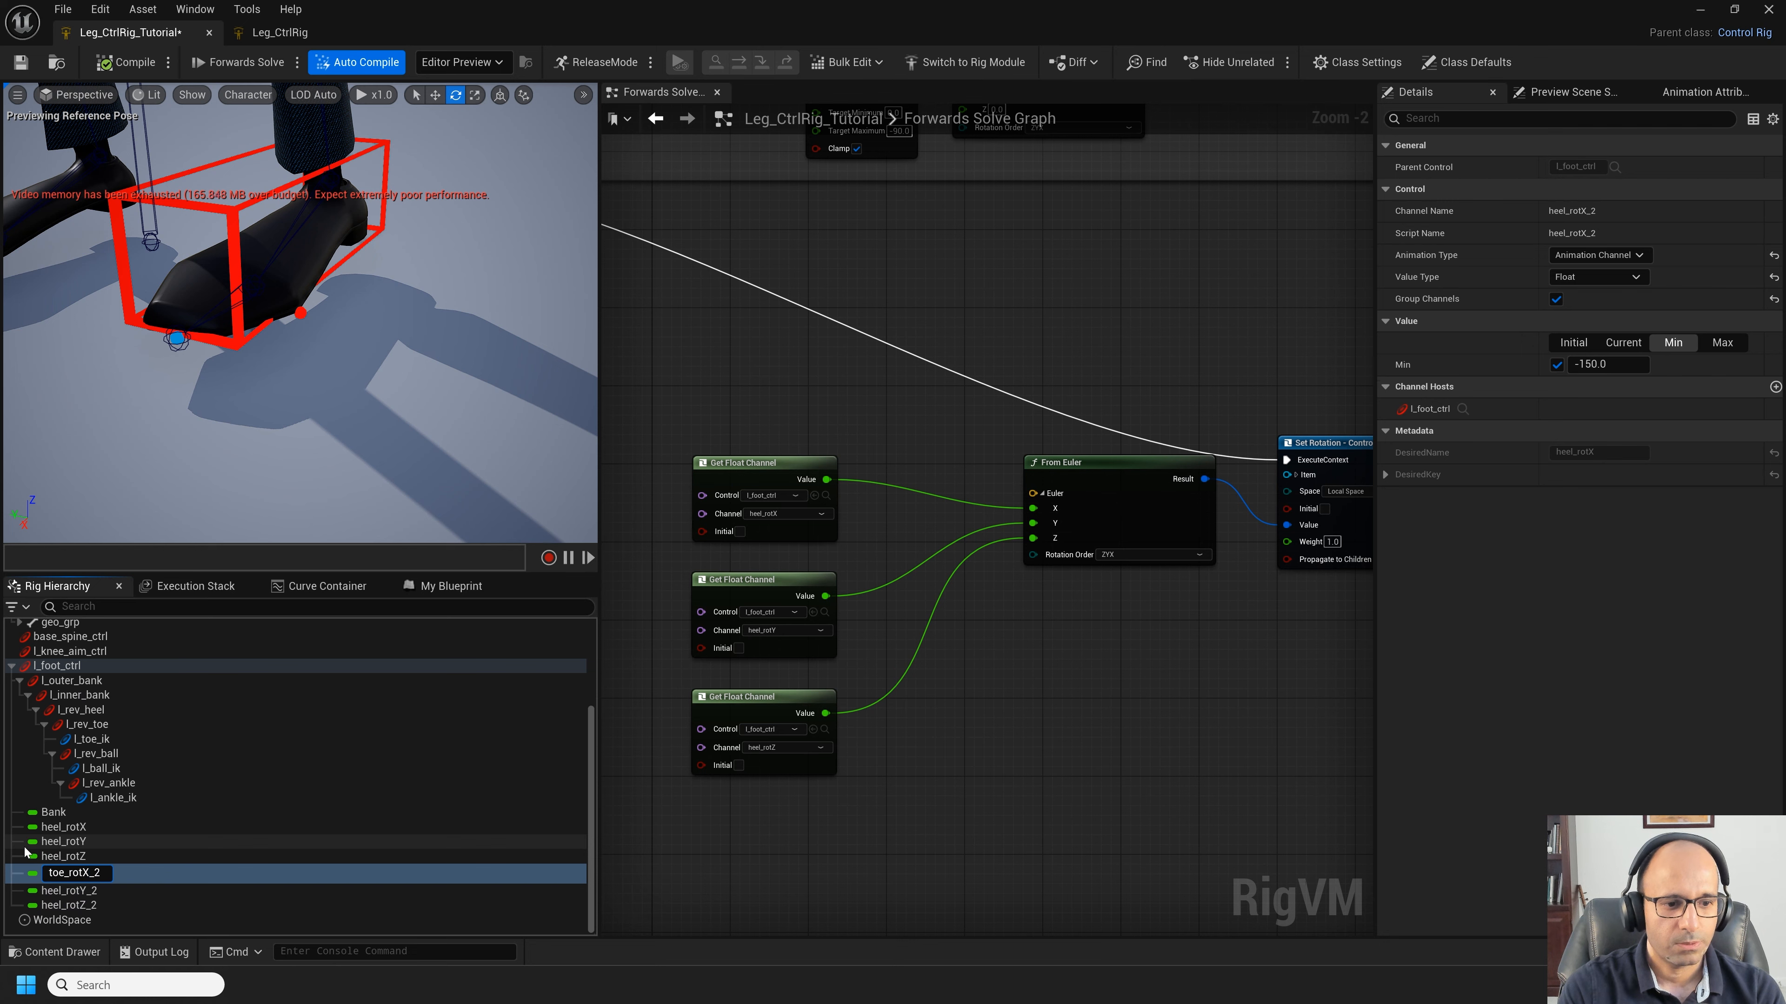
pyautogui.press('BackSpace')
pyautogui.press('BackSpace')
pyautogui.press('Return')
# Step: Rename the other two duplicated channels toe_rotY and toe_rotZ
pyautogui.press('Down')
pyautogui.press('F2')
pyautogui.write('toe_rotY')
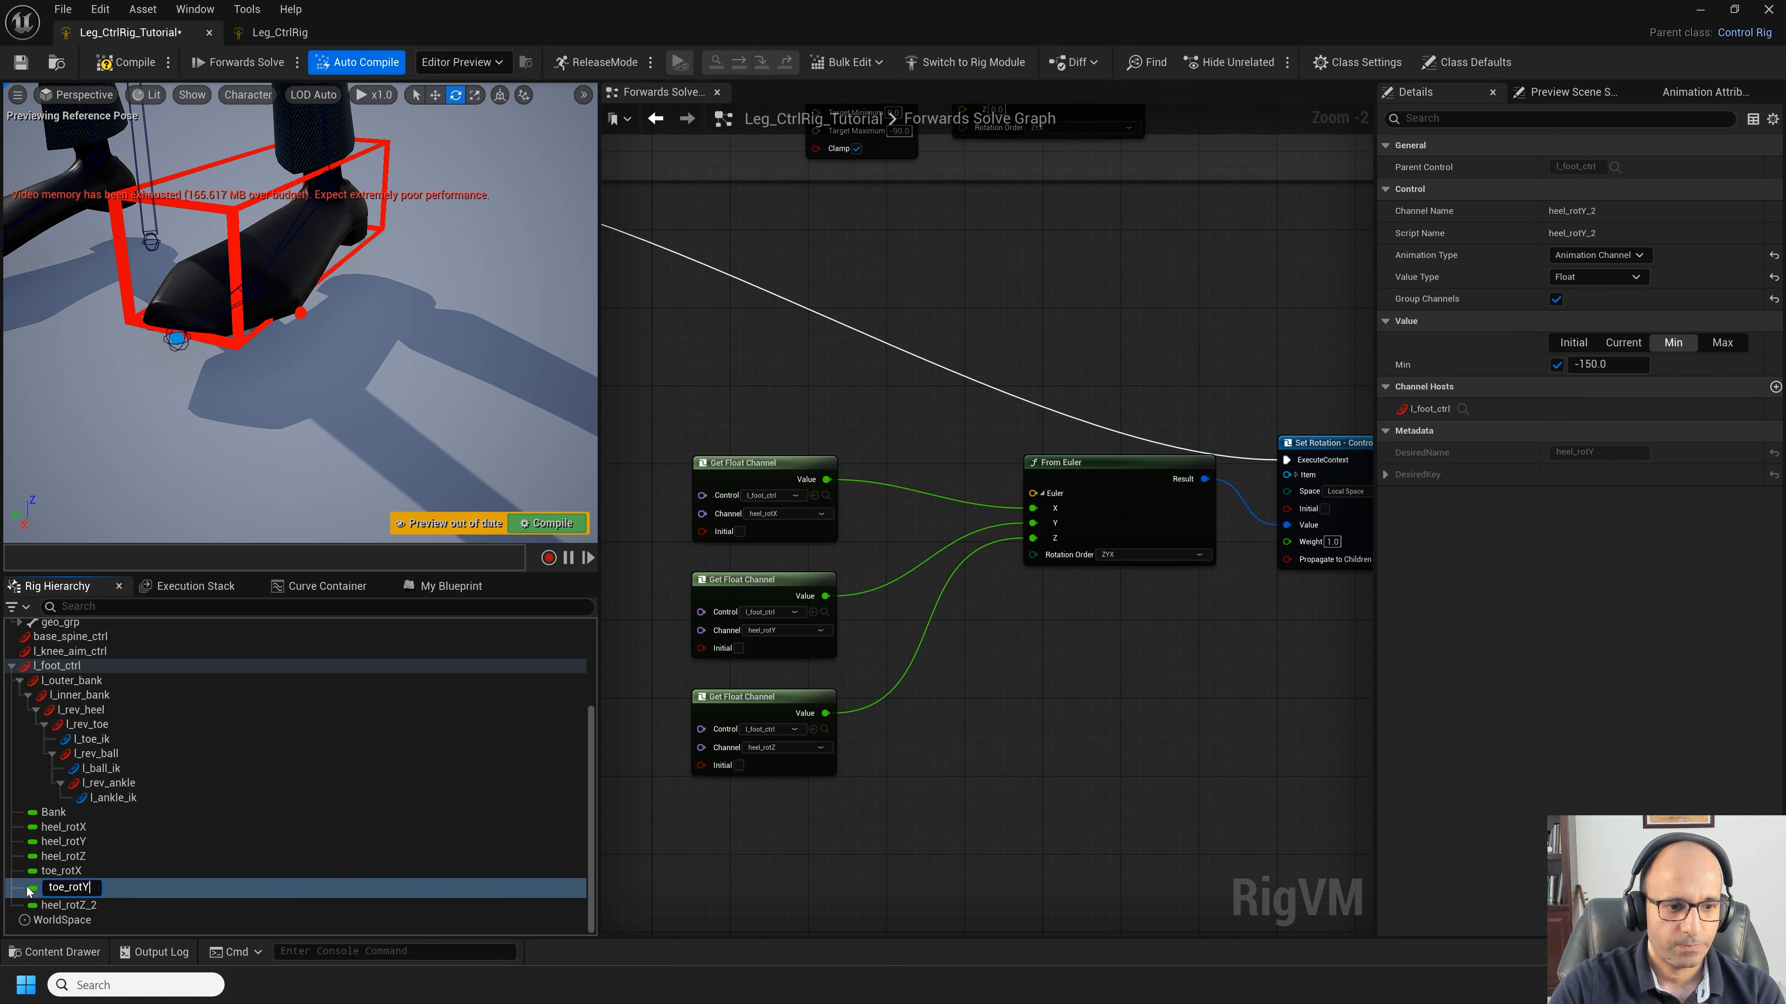
pyautogui.press('Return')
pyautogui.press('Down')
pyautogui.press('F2')
pyautogui.write('toe_rotZ')
pyautogui.press('Return')
# Step: Duplicate the heel's From Euler node and place the copy below the heel nodes
pyautogui.scroll(-2, 723, 450)
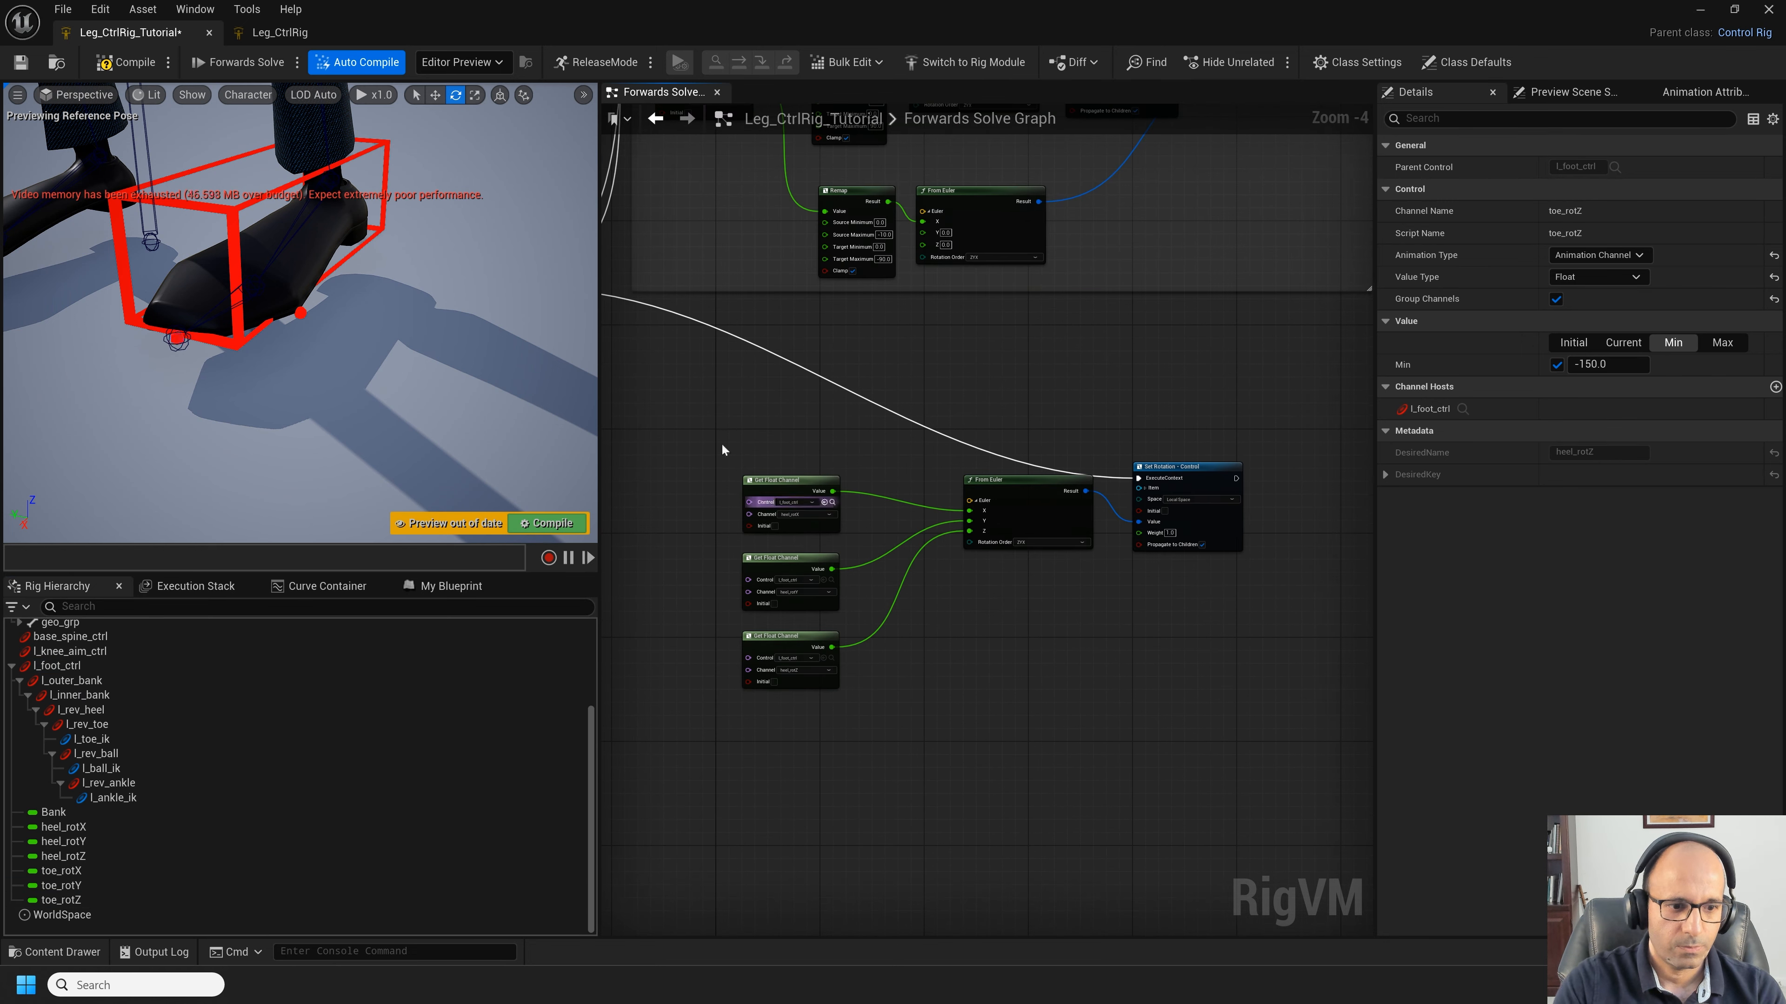
pyautogui.moveTo(722, 450); pyautogui.dragTo(991, 732)
pyautogui.moveTo(991, 732); pyautogui.dragTo(1008, 628, button='right')
pyautogui.click(1035, 382)
pyautogui.hotkey('ctrl', 'c')
pyautogui.hotkey('ctrl', 'v')
pyautogui.scroll(2, 1073, 672)
pyautogui.moveTo(1089, 676); pyautogui.dragTo(984, 757)
# Step: Add Get Float Channel nodes for toe_rotX, toe_rotY and toe_rotZ to the graph
pyautogui.moveTo(984, 758); pyautogui.dragTo(1094, 704, button='right')
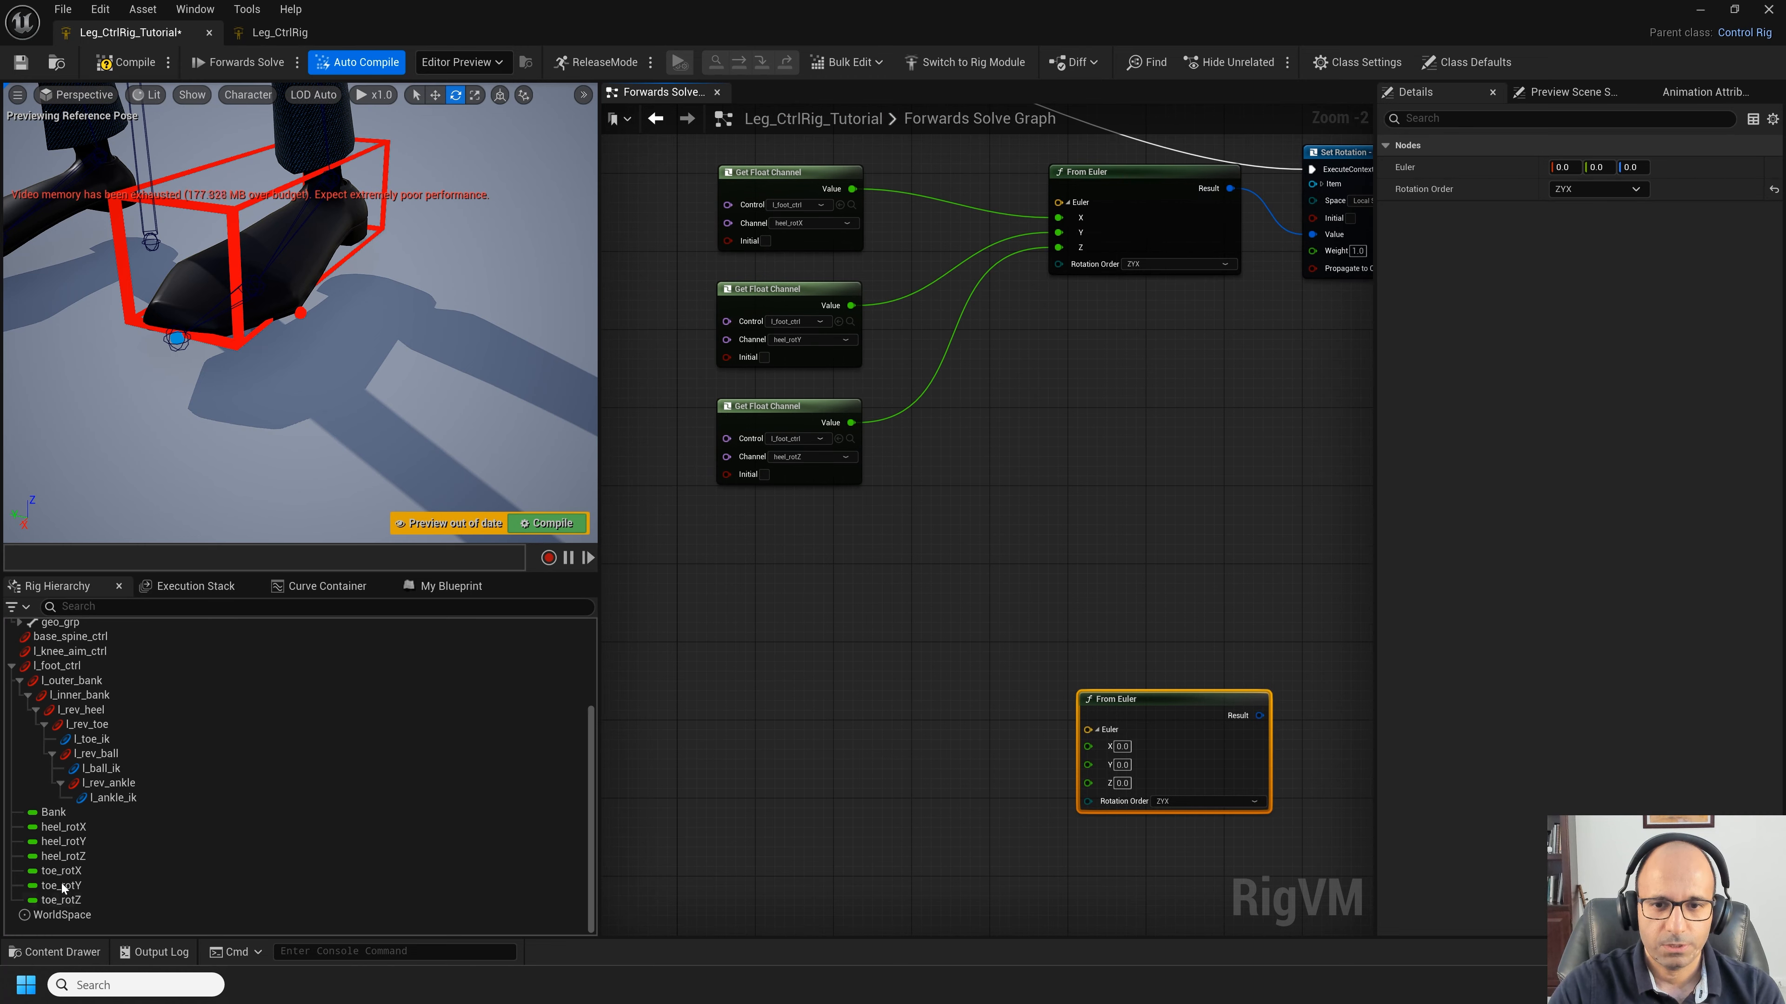
pyautogui.click(61, 900)
pyautogui.keyDown('shift'); pyautogui.moveTo(62, 872); pyautogui.dragTo(691, 729); pyautogui.keyUp('shift')
pyautogui.click(742, 754)
# Step: Stack the three toe channel nodes in X, Y, Z order and place the copied From Euler node beside them
pyautogui.moveTo(893, 782); pyautogui.dragTo(913, 642, button='right')
pyautogui.scroll(1, 921, 636)
pyautogui.click(913, 637)
pyautogui.moveTo(805, 583); pyautogui.dragTo(962, 708)
pyautogui.moveTo(812, 667); pyautogui.dragTo(969, 585)
pyautogui.moveTo(762, 748); pyautogui.dragTo(919, 432)
pyautogui.moveTo(816, 387); pyautogui.dragTo(1032, 957)
pyautogui.moveTo(956, 320); pyautogui.dragTo(808, 286)
pyautogui.moveTo(1104, 351); pyautogui.dragTo(1027, 776, button='right')
pyautogui.moveTo(1124, 585); pyautogui.dragTo(987, 505)
pyautogui.click(868, 468)
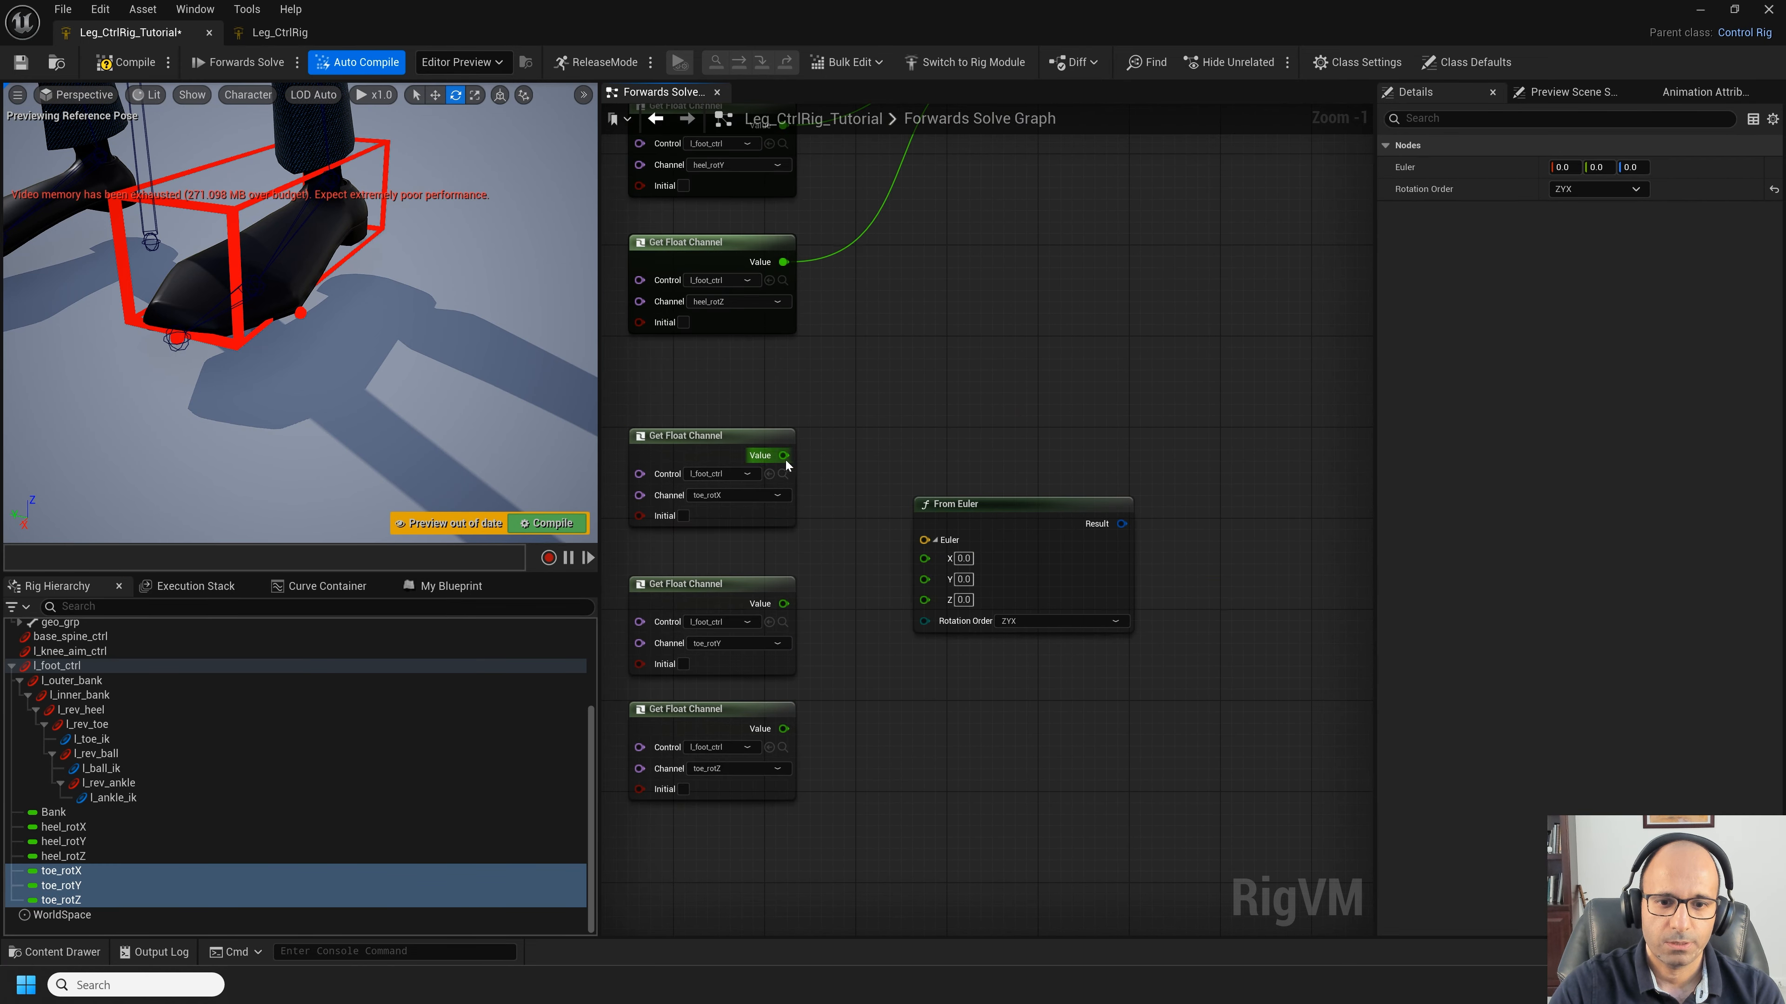
# Step: Connect the toe_rotX, toe_rotY and toe_rotZ values to the copied From Euler node's X, Y and Z inputs
pyautogui.moveTo(785, 458); pyautogui.dragTo(924, 558)
pyautogui.moveTo(784, 604); pyautogui.dragTo(923, 577)
pyautogui.moveTo(784, 730); pyautogui.dragTo(924, 594)
# Step: Add a Set Rotation node for the l_rev_toe control beside the toe's From Euler node
pyautogui.moveTo(928, 693); pyautogui.dragTo(900, 694, button='right')
pyautogui.click(86, 725)
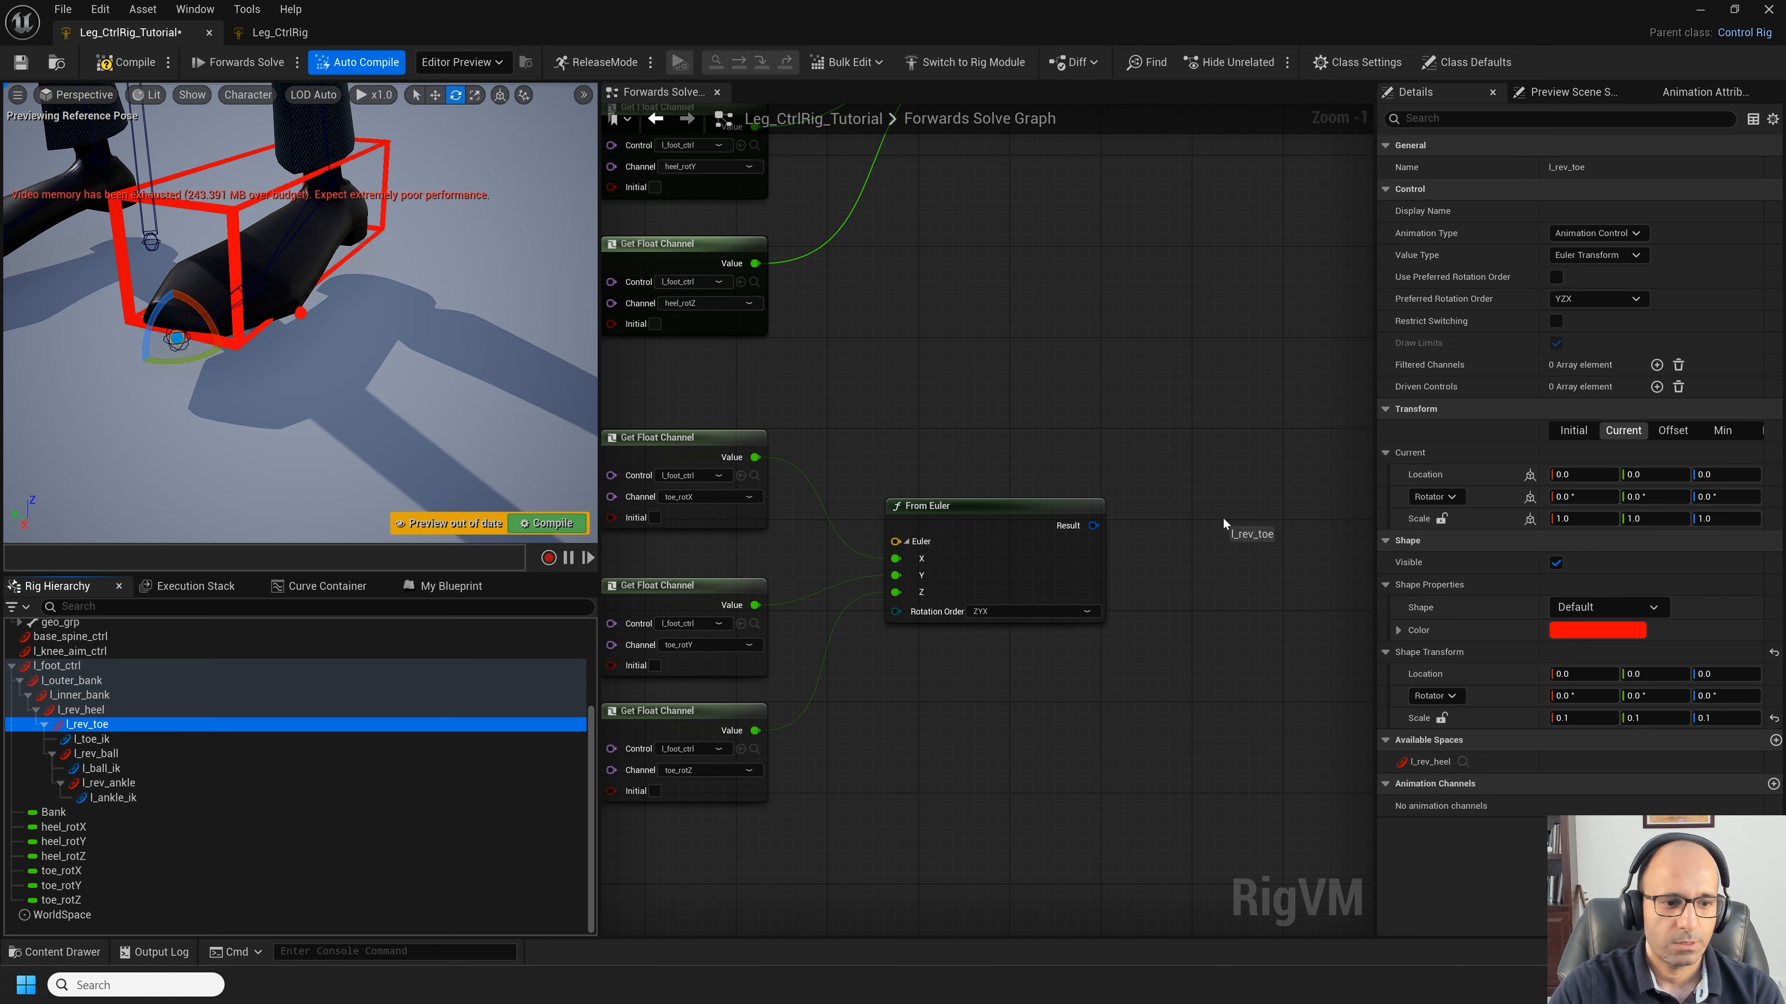
pyautogui.moveTo(1224, 519); pyautogui.dragTo(1224, 519)
pyautogui.click(1275, 598)
# Step: Set the l_rev_toe Set Rotation node to Local Space, connecting its Value to From Euler's Result and its execution to l_rev_heel's Set Rotation
pyautogui.moveTo(1209, 677); pyautogui.dragTo(978, 692, button='right')
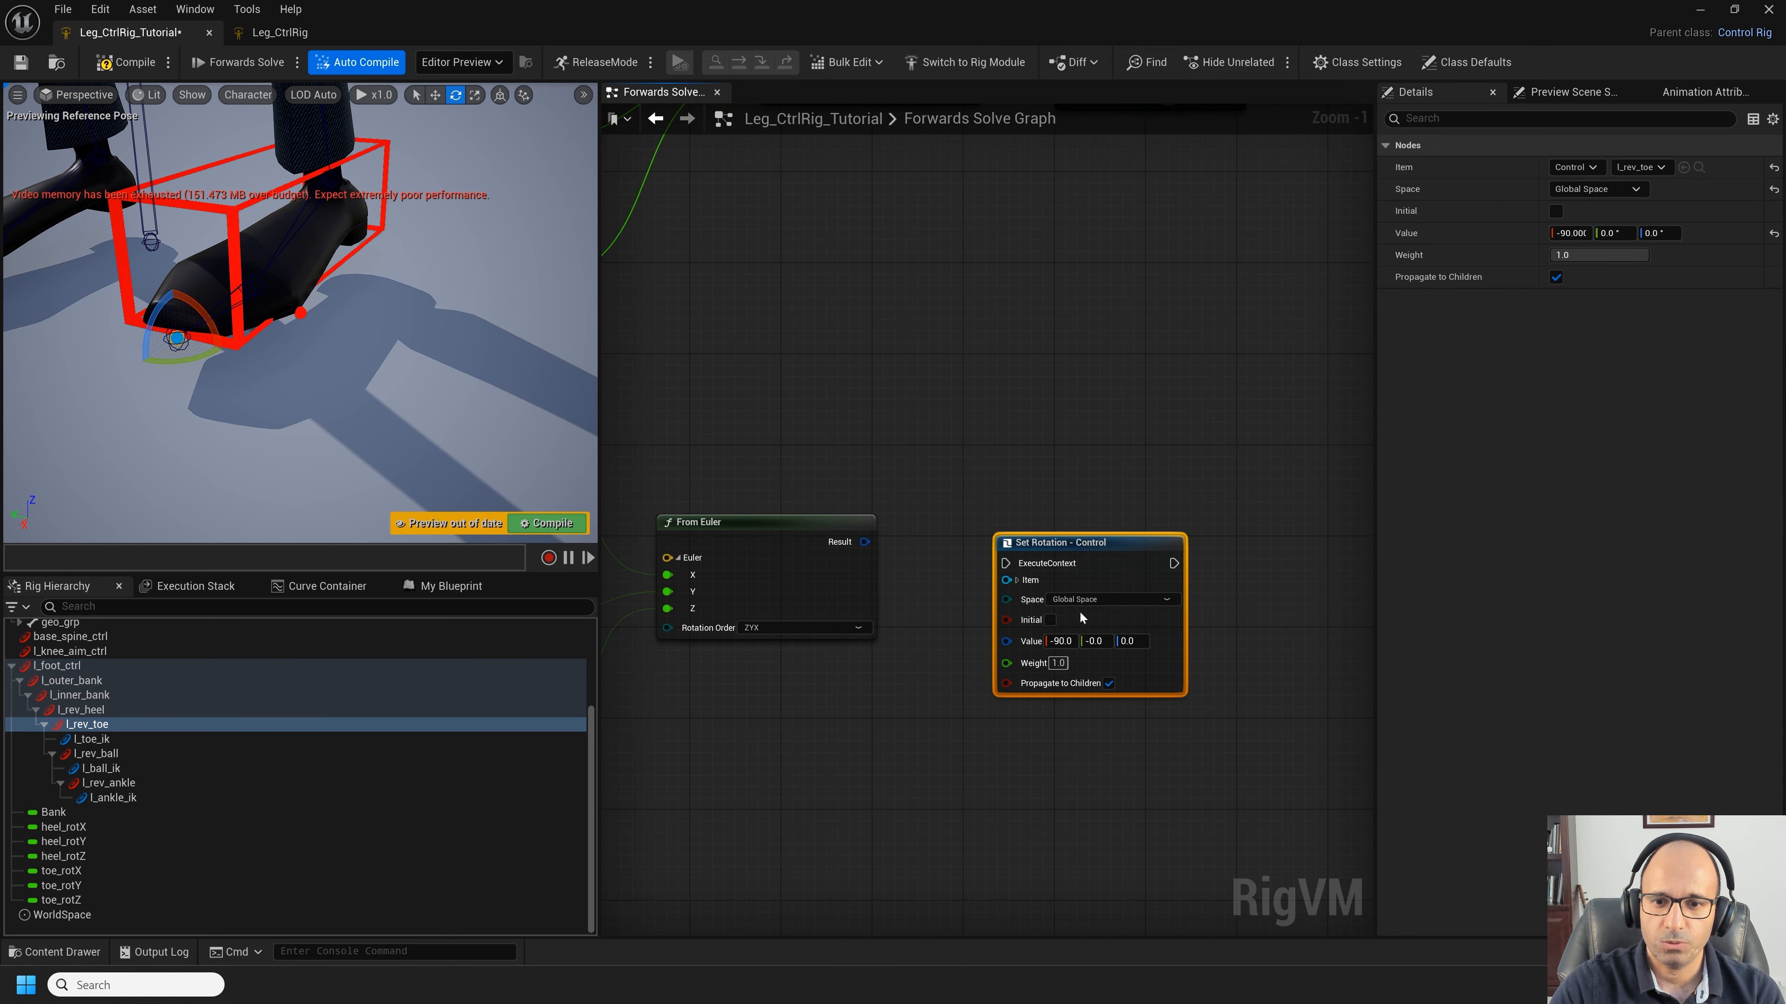
pyautogui.scroll(1, 1080, 611)
pyautogui.moveTo(855, 519); pyautogui.dragTo(1016, 630)
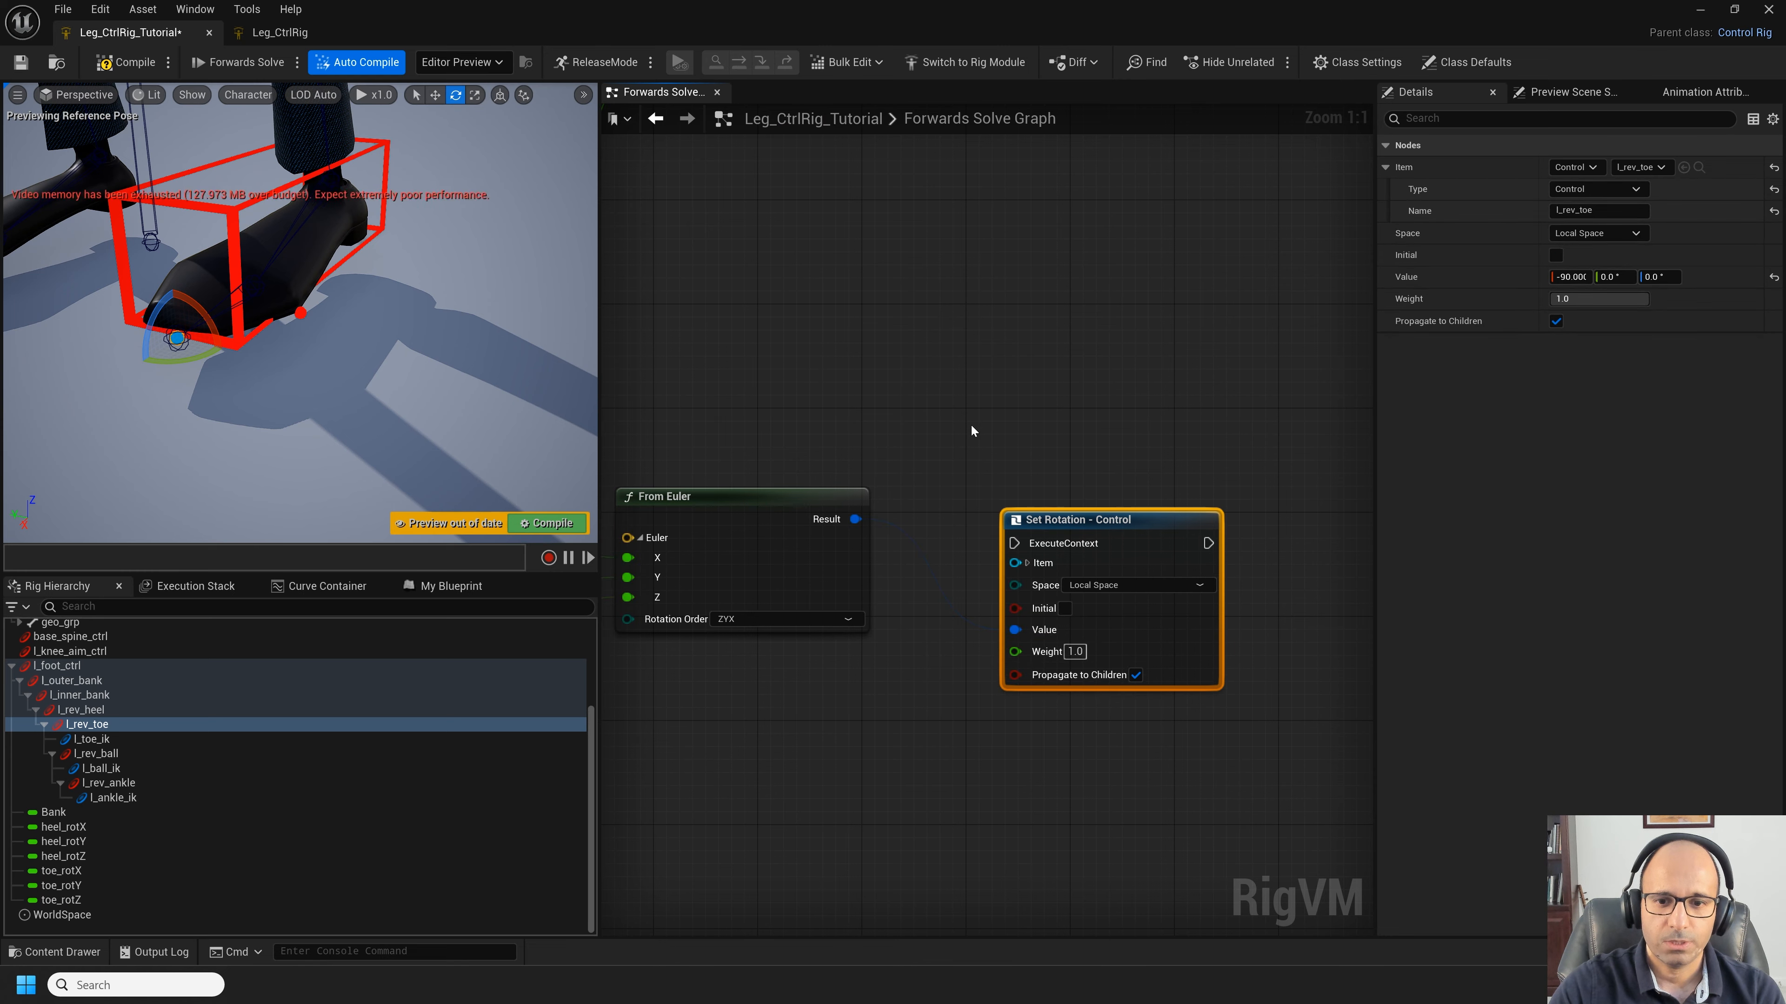
pyautogui.scroll(-4, 972, 432)
pyautogui.moveTo(1009, 268); pyautogui.dragTo(956, 578)
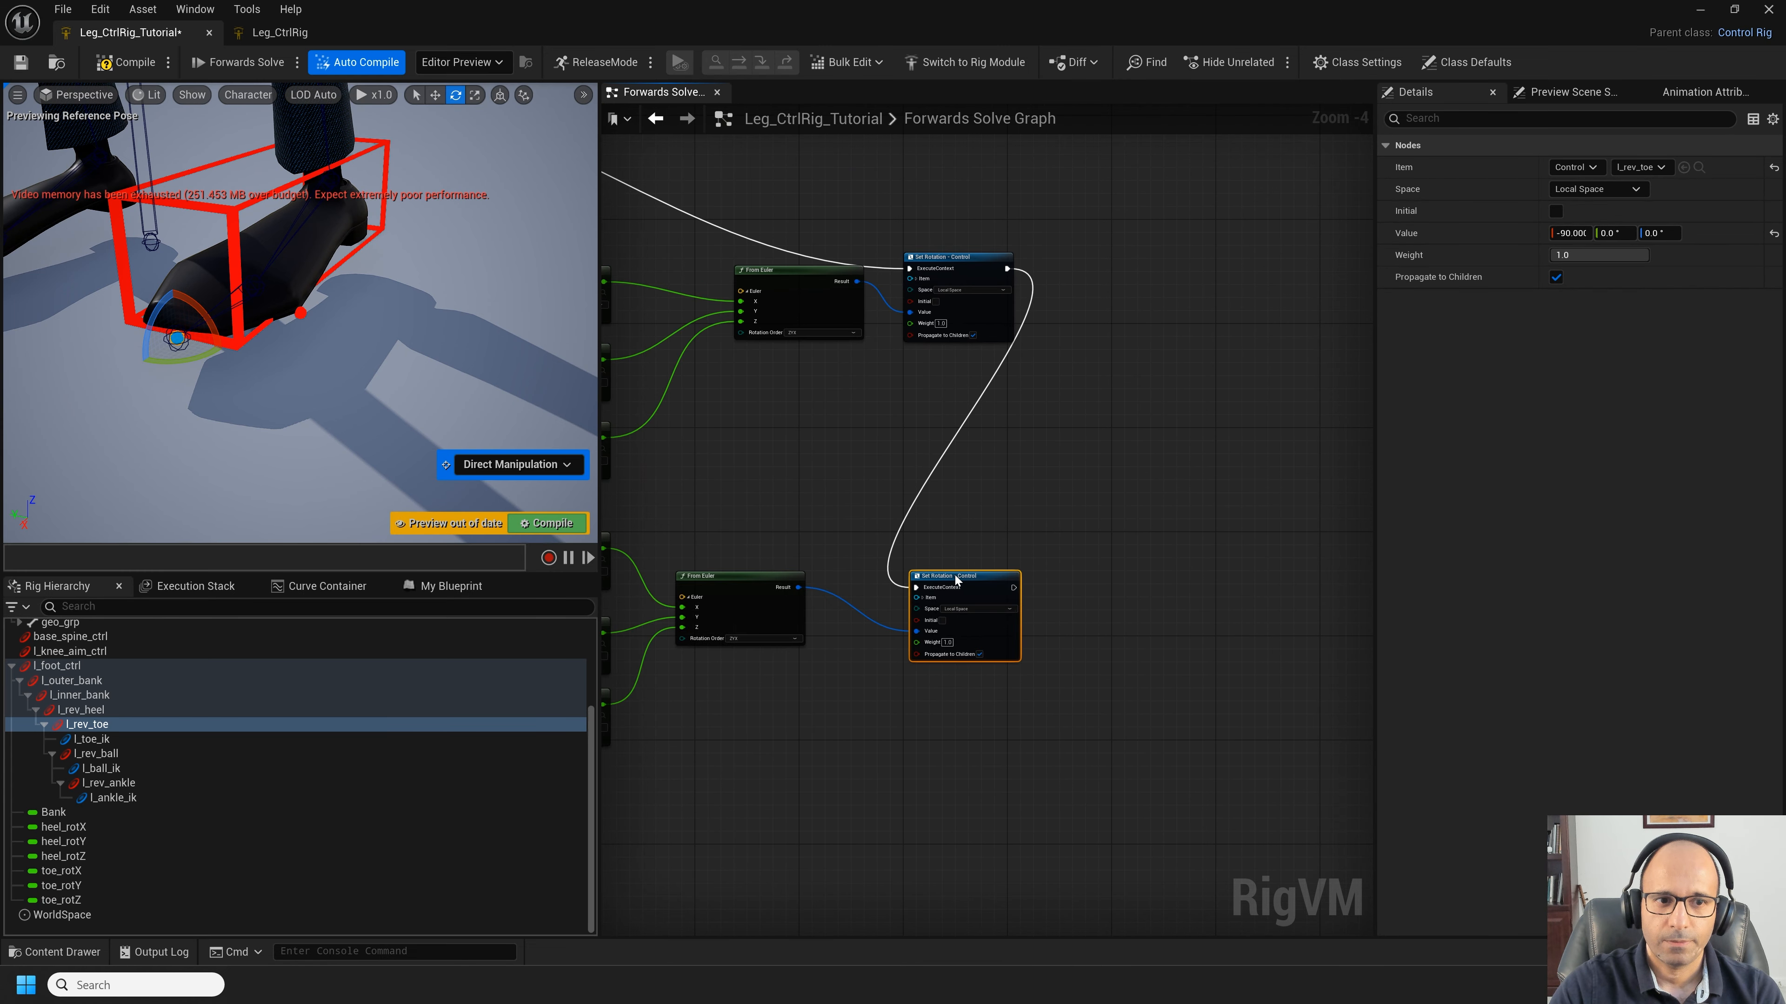
# Step: Test the toe_rotX, toe_rotY and toe_rotZ channels on l_foot_ctrl and return them to 0
pyautogui.click(92, 666)
pyautogui.scroll(-2, 1511, 668)
pyautogui.moveTo(1571, 865)
pyautogui.mouseDown()
pyautogui.moveTo(1609, 865)
pyautogui.moveTo(1551, 865)
pyautogui.mouseUp()
pyautogui.click(1759, 865)
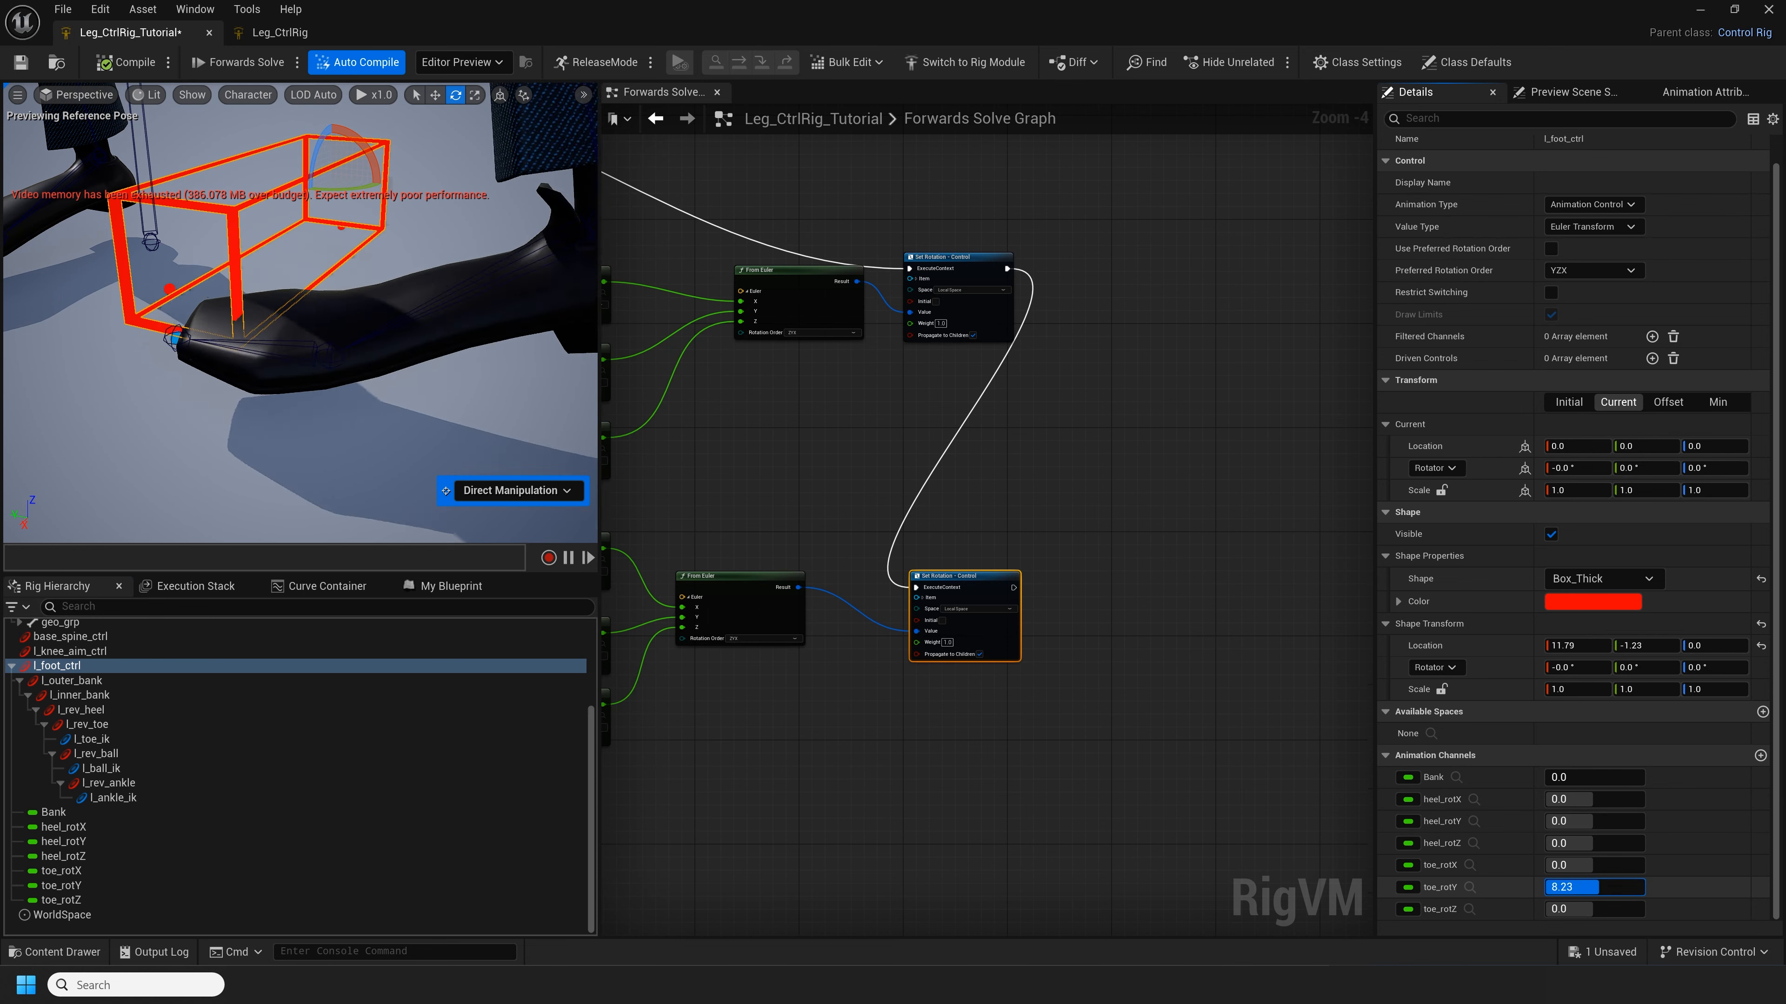
pyautogui.moveTo(1587, 908); pyautogui.dragTo(1566, 908)
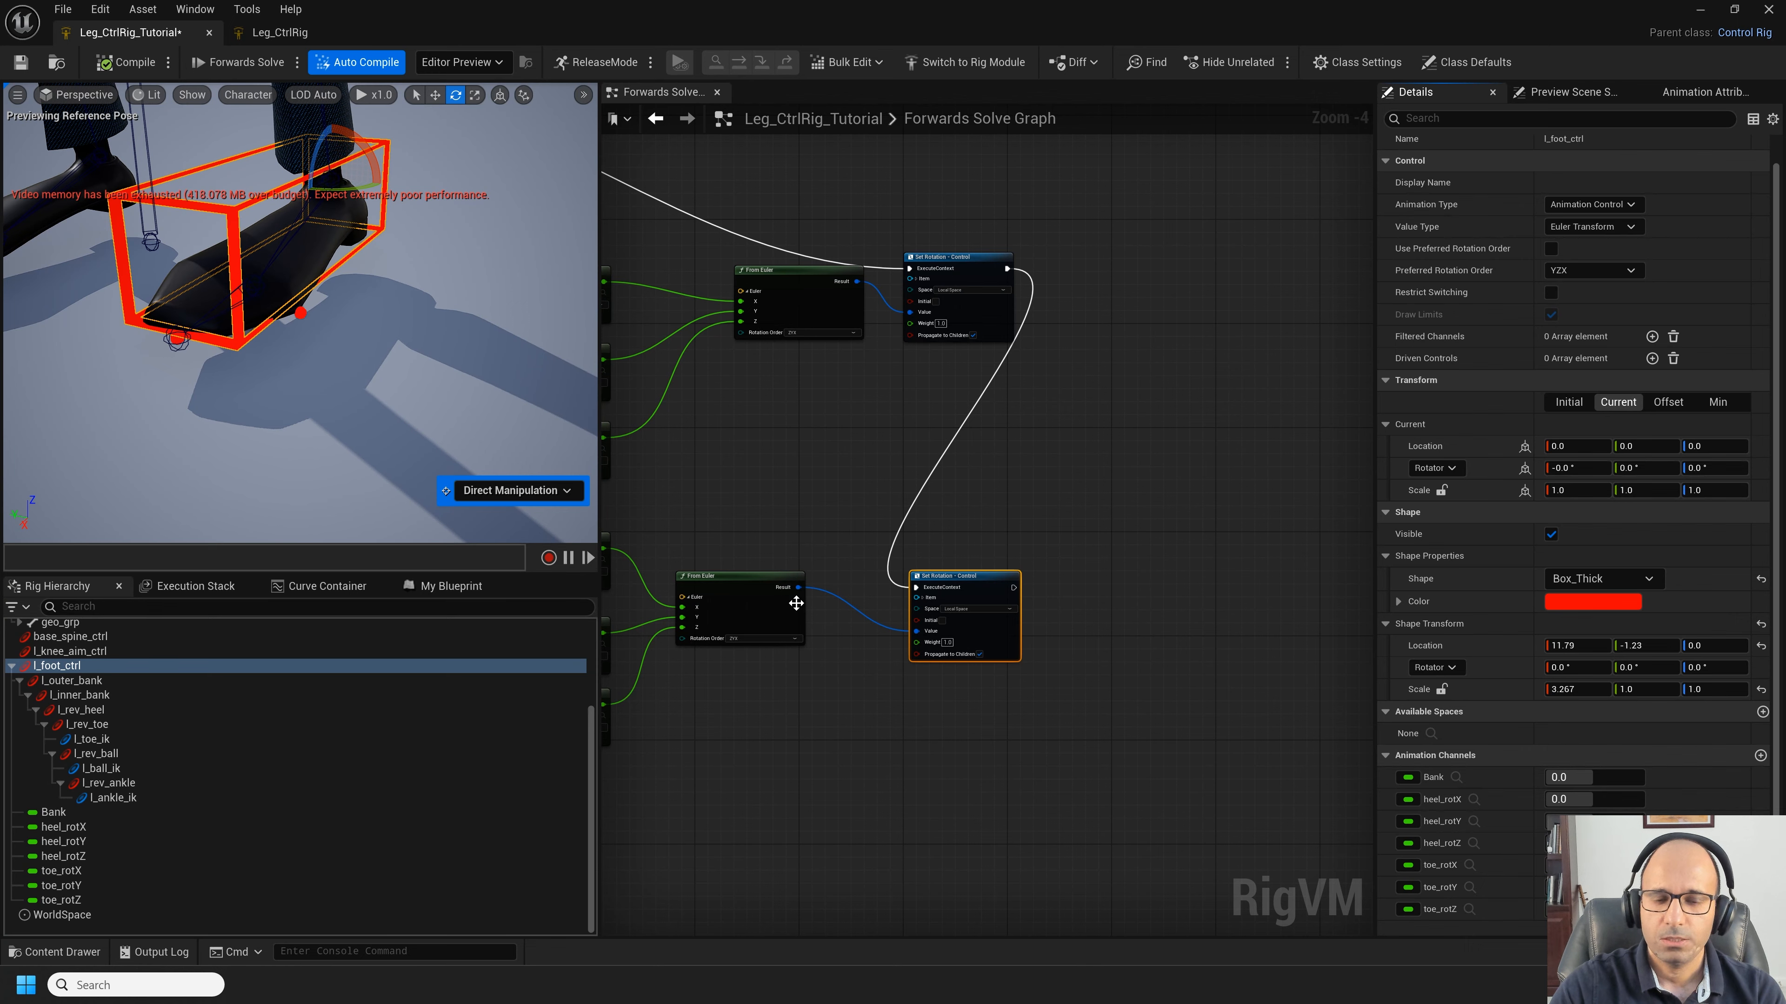
# Step: Set the maximum of the toe_rotZ animation channel to 0
pyautogui.scroll(2, 777, 641)
pyautogui.moveTo(776, 649); pyautogui.dragTo(1243, 658, button='right')
pyautogui.click(1439, 909)
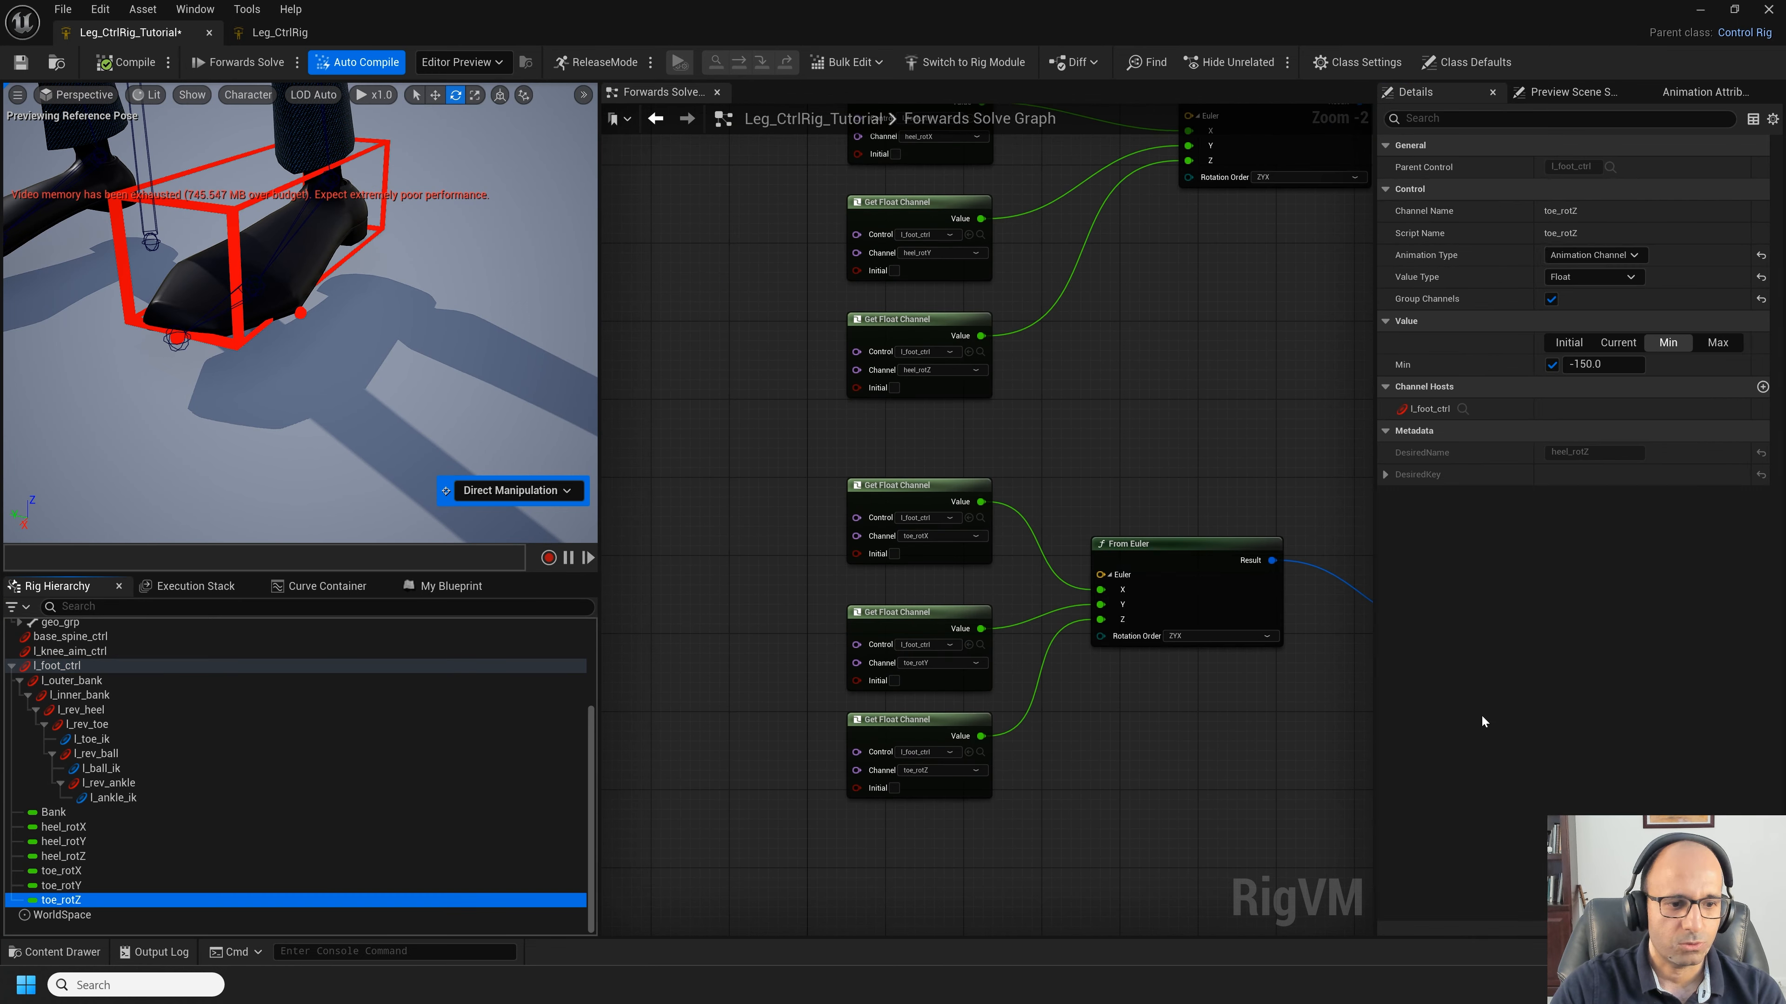
pyautogui.click(1723, 343)
pyautogui.click(1596, 365)
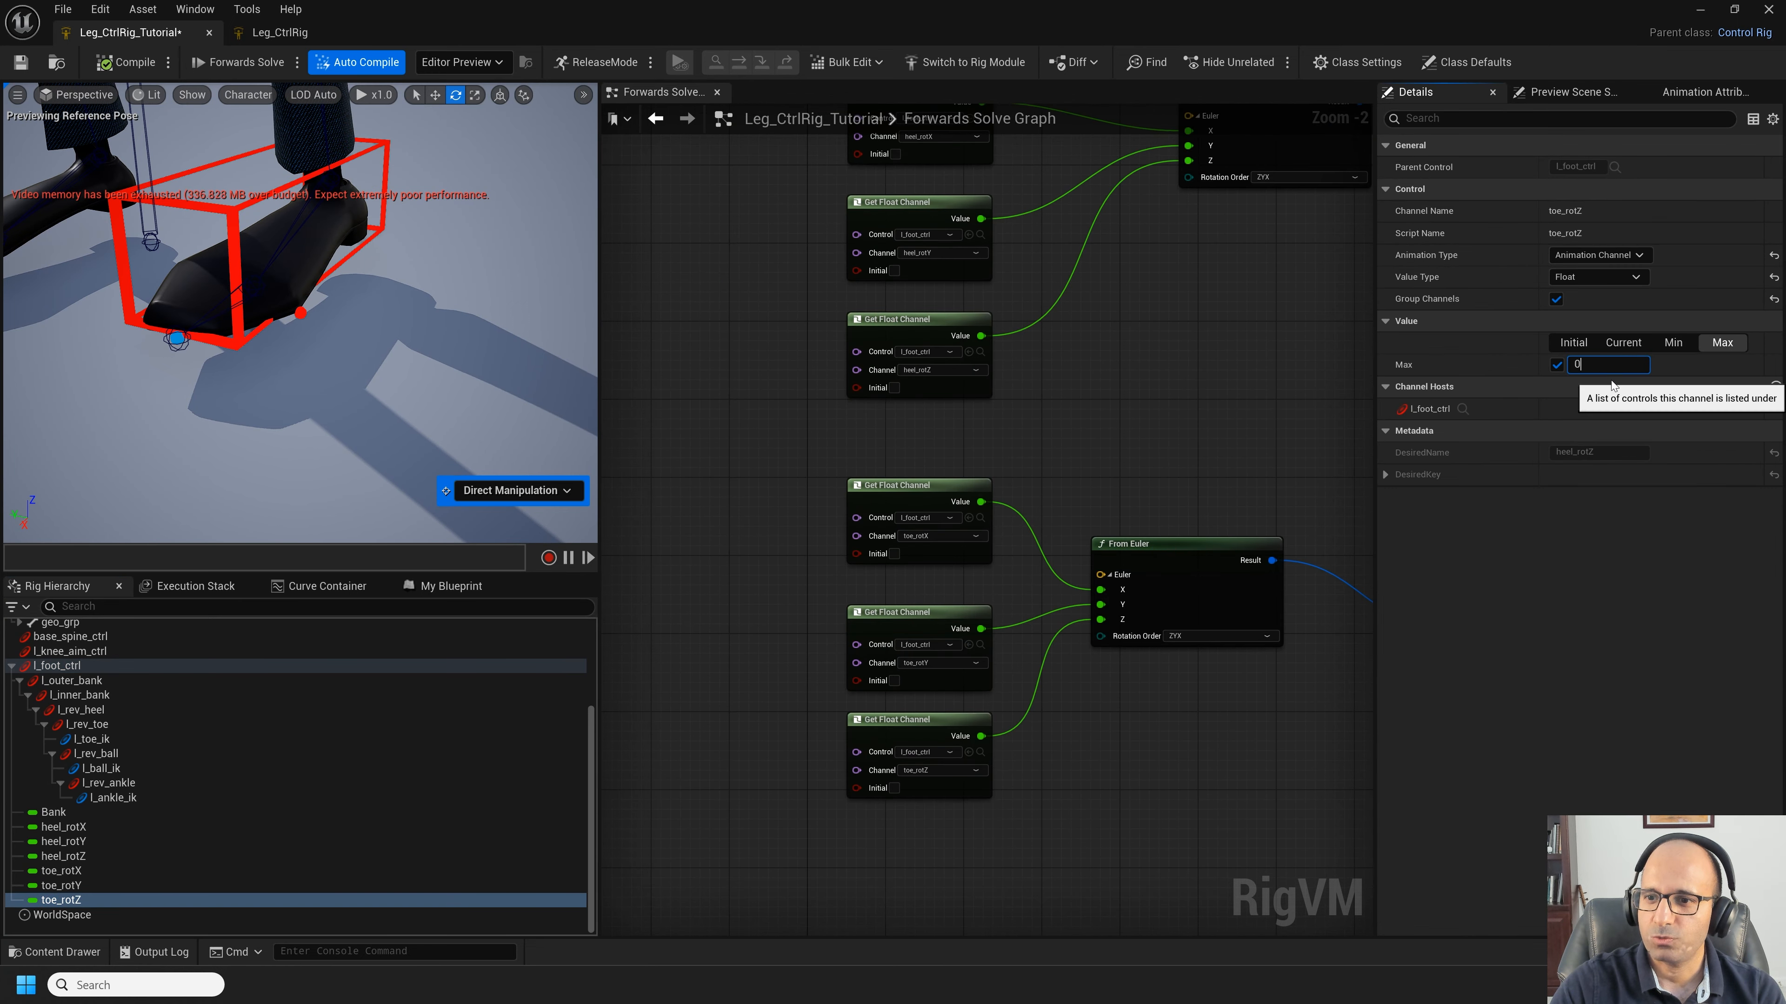
pyautogui.press('Return')
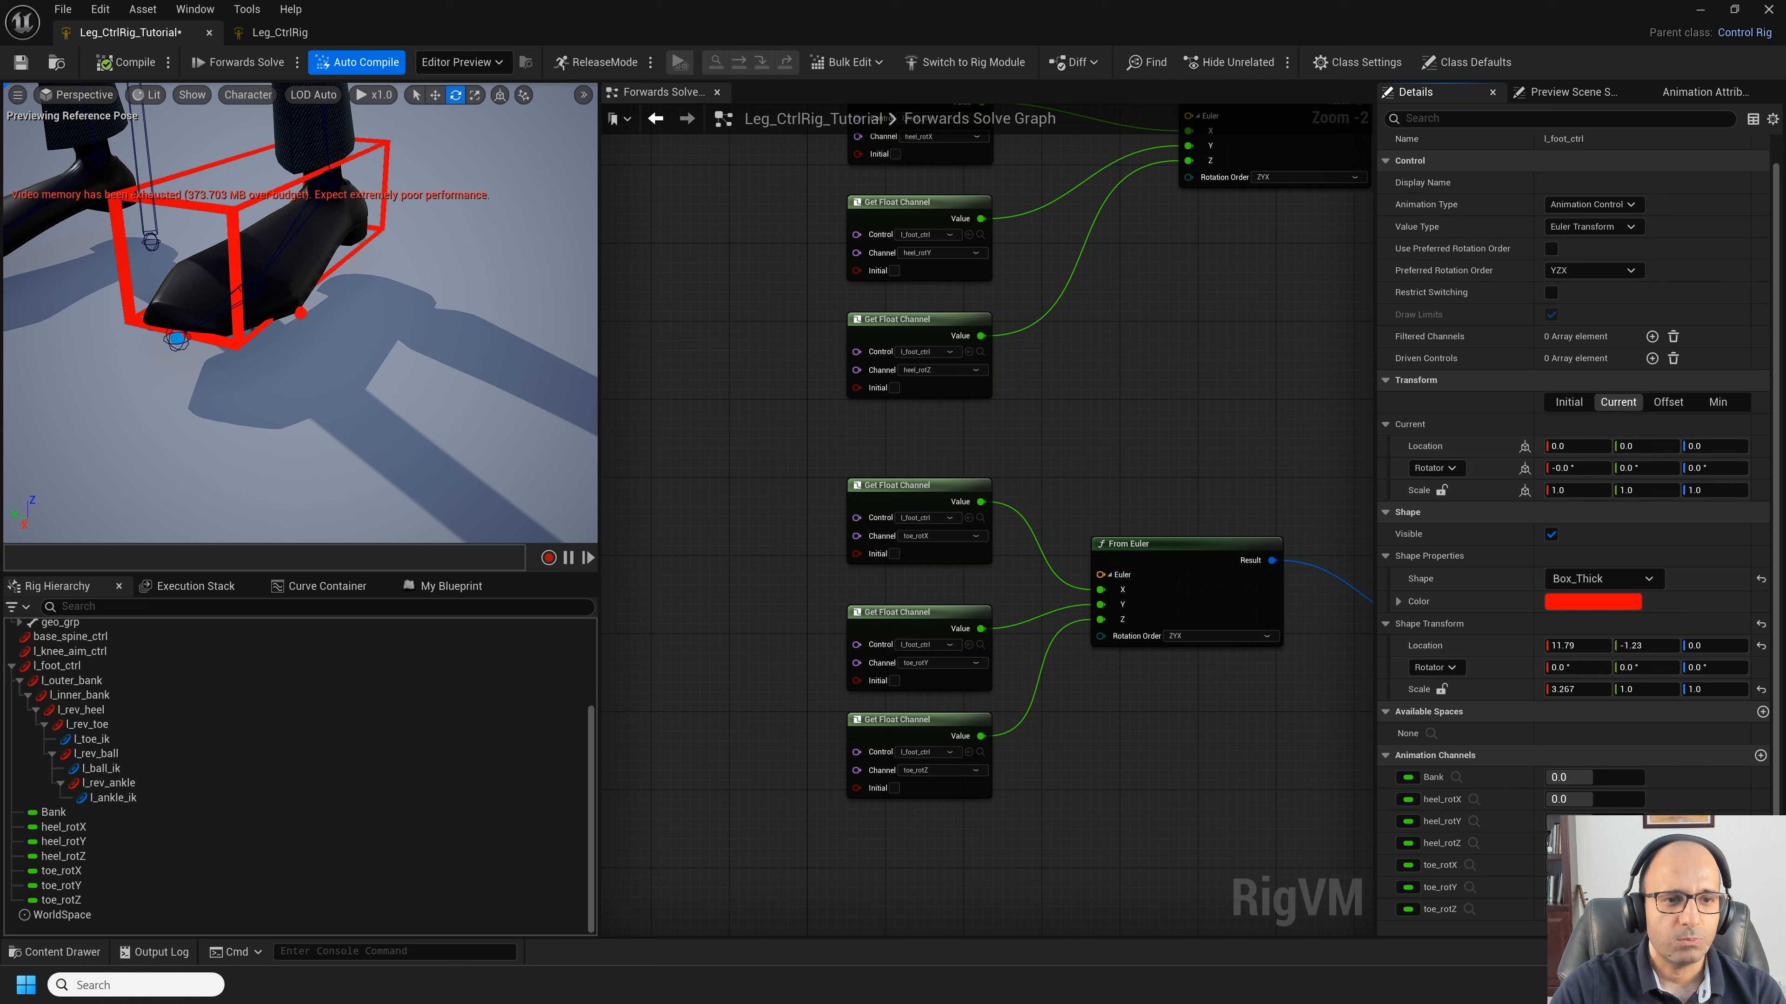
# Step: Test-rotate the l_rev_ball control in the viewport and undo the rotation
pyautogui.click(96, 755)
pyautogui.moveTo(239, 256); pyautogui.dragTo(231, 330)
pyautogui.hotkey('ctrl', 'z')
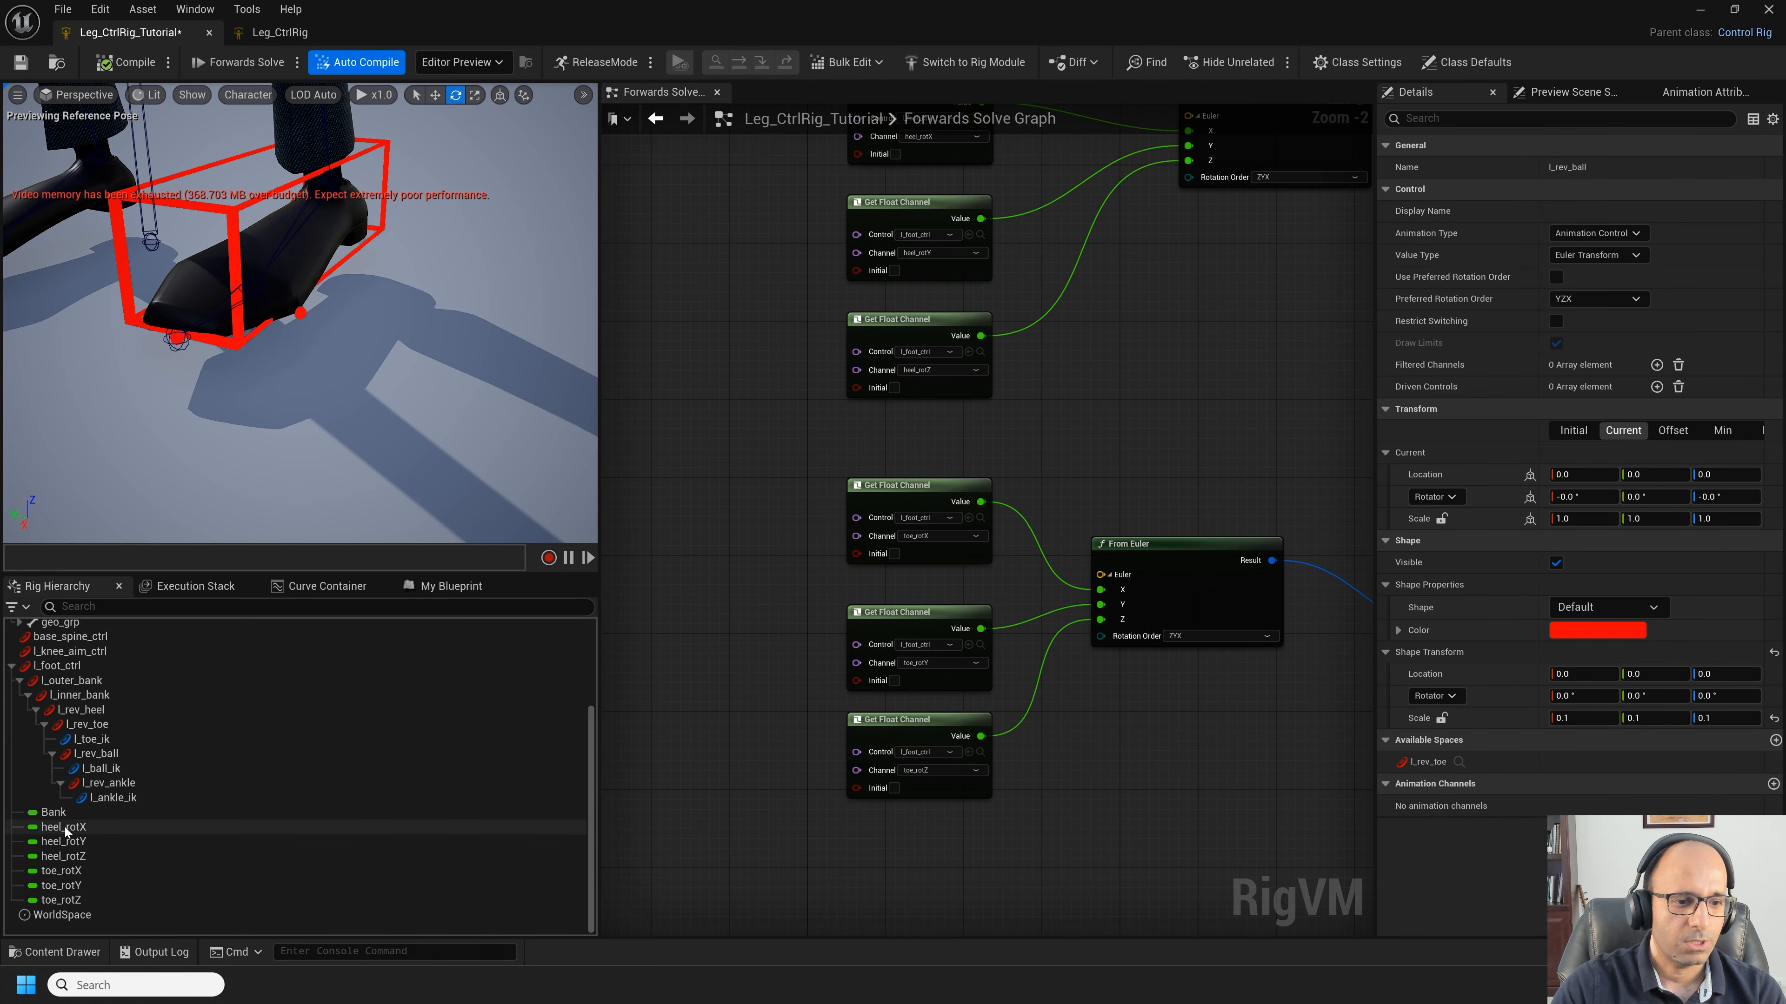
# Step: Add a new animation channel named ball_rotZ to l_foot_ctrl
pyautogui.rightClick(57, 665)
pyautogui.moveTo(127, 207)
pyautogui.click(394, 231)
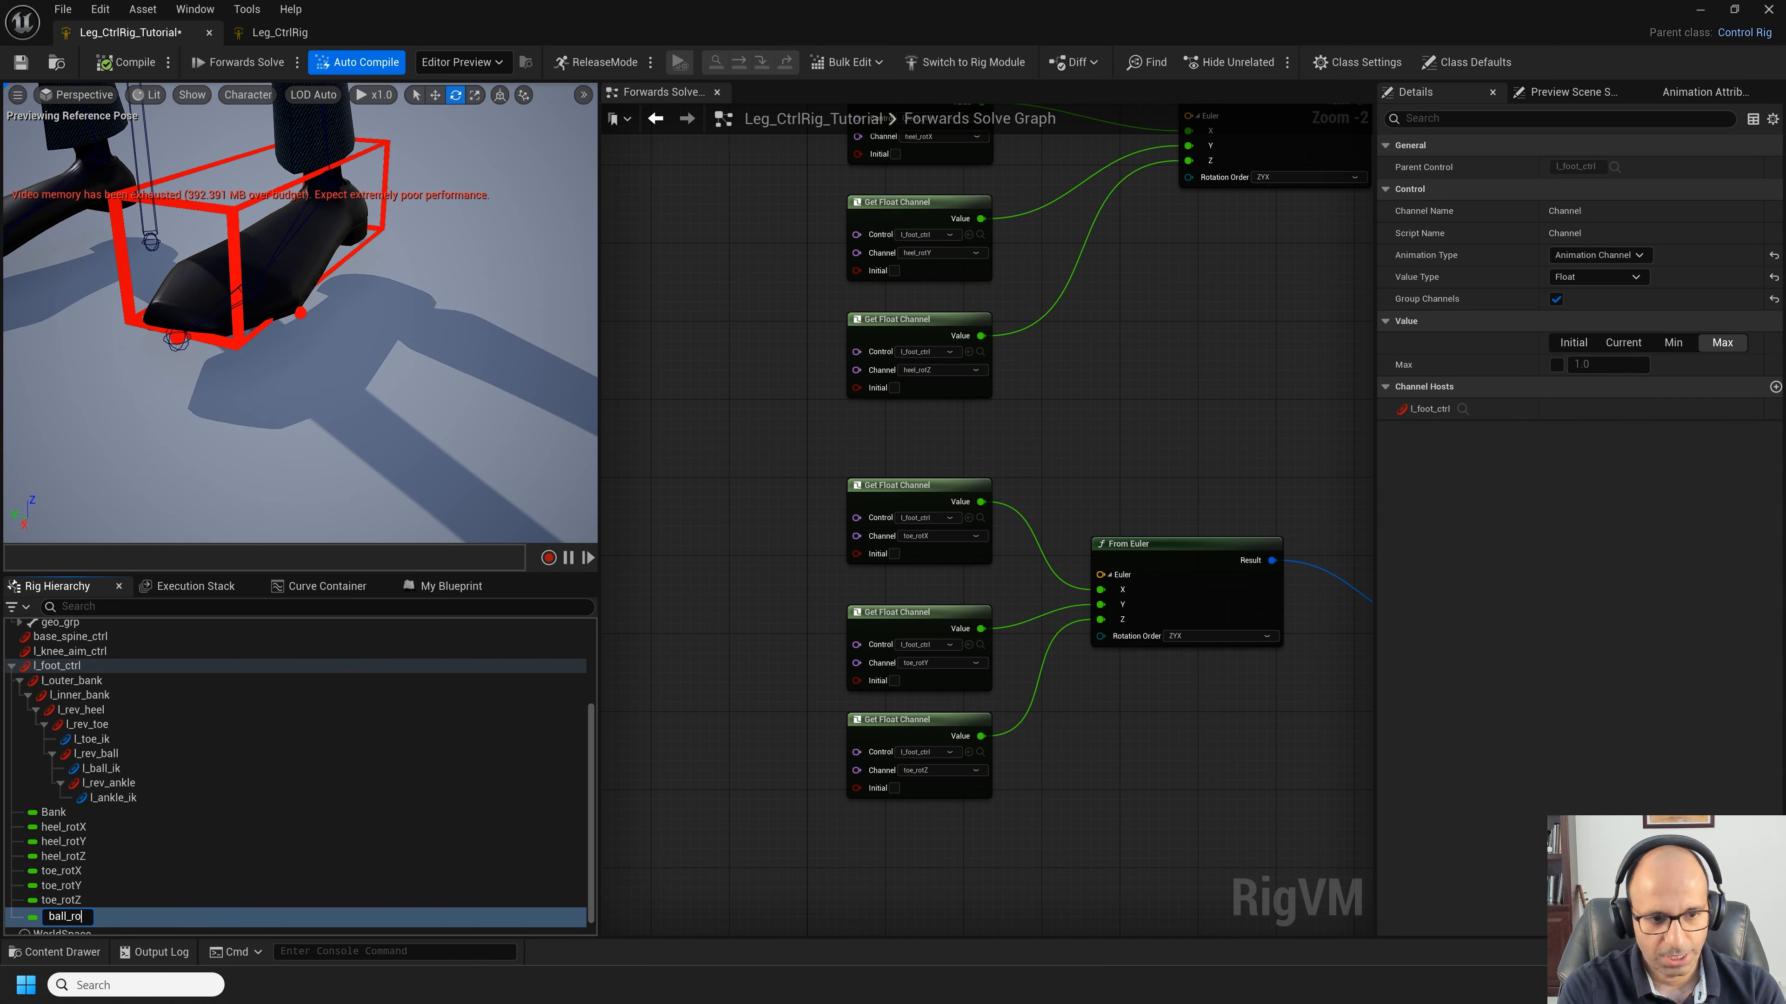
pyautogui.write('Z')
pyautogui.press('Return')
# Step: Set the minimum of the ball_rotZ channel to -90 and check its maximum limit
pyautogui.click(1666, 345)
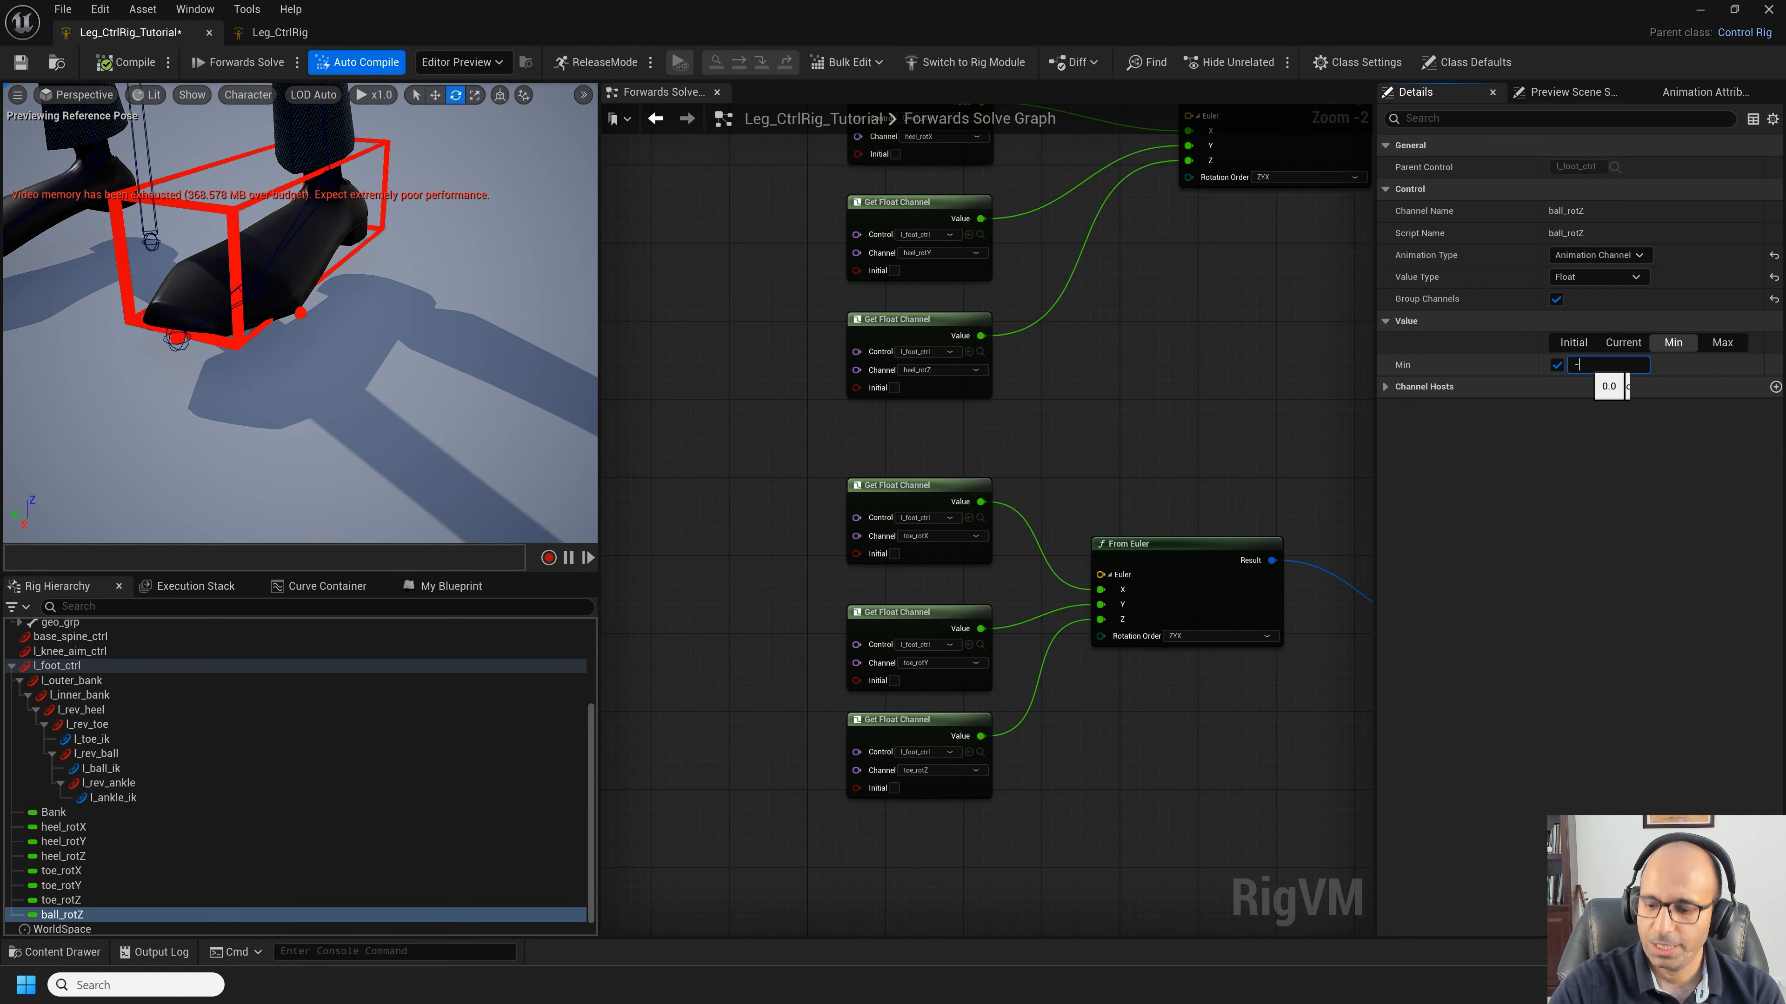
pyautogui.click(1720, 342)
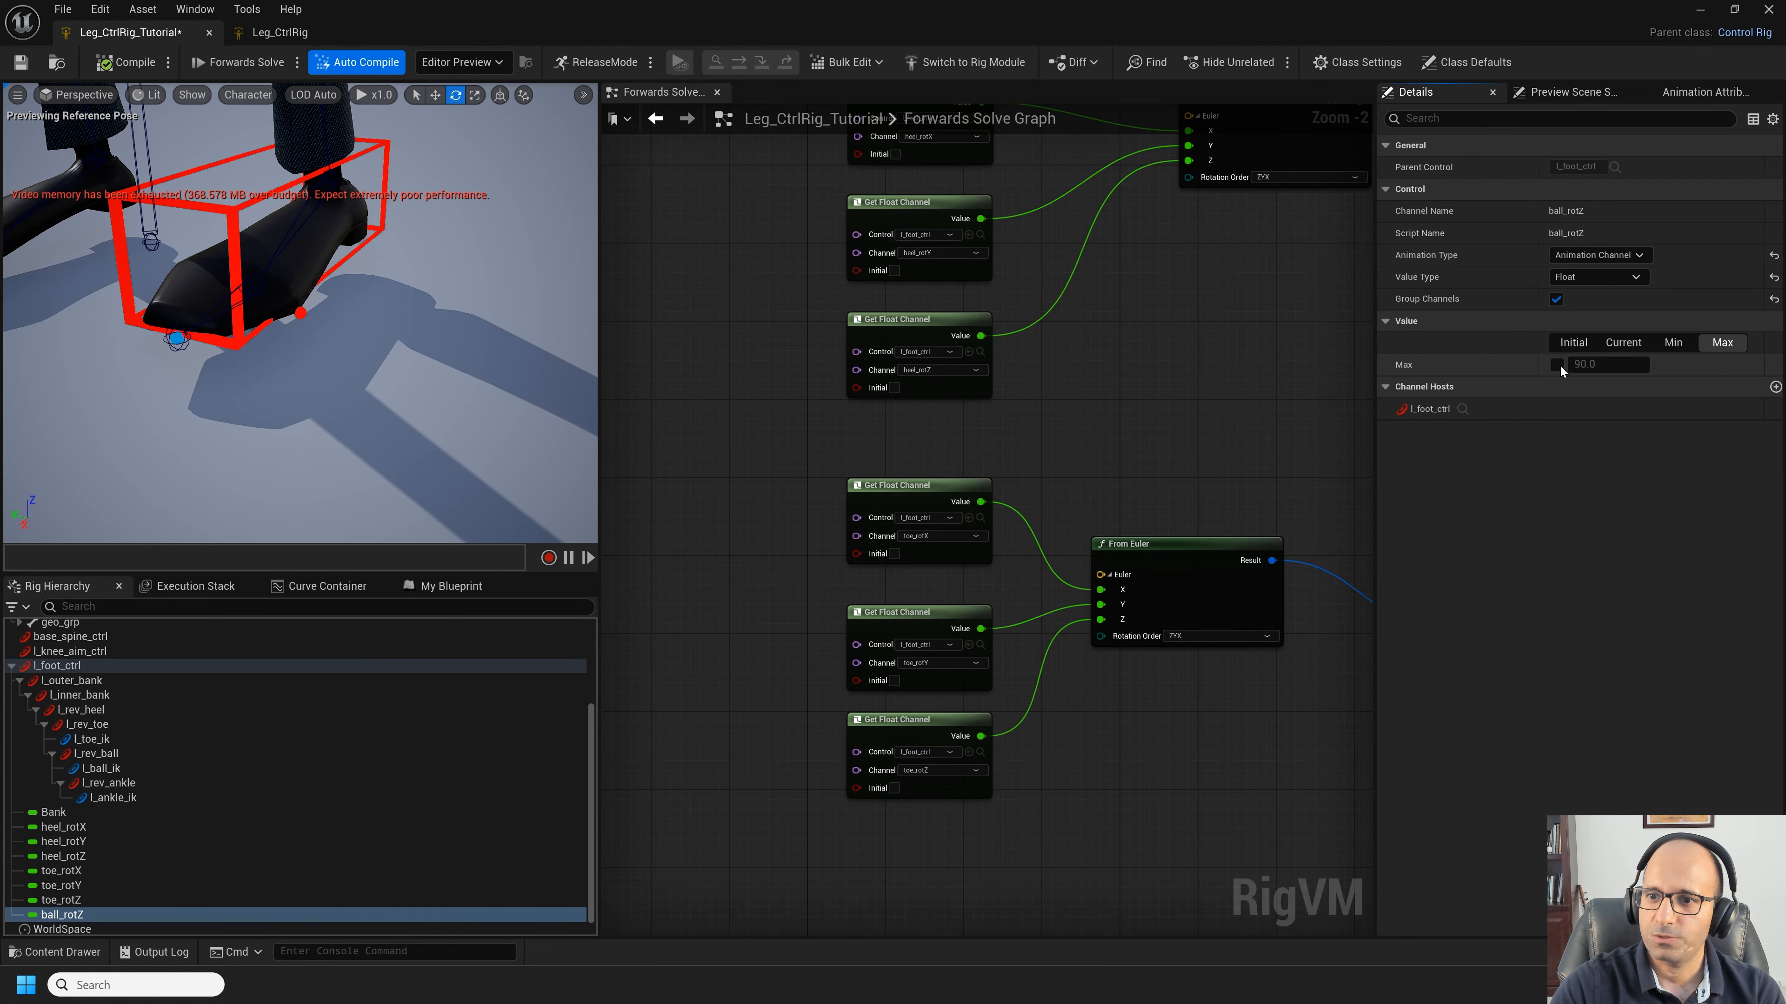
pyautogui.click(1673, 343)
# Step: Add a Get Float Channel node for ball_rotZ and place it below the toe channel nodes
pyautogui.moveTo(62, 914); pyautogui.dragTo(961, 887)
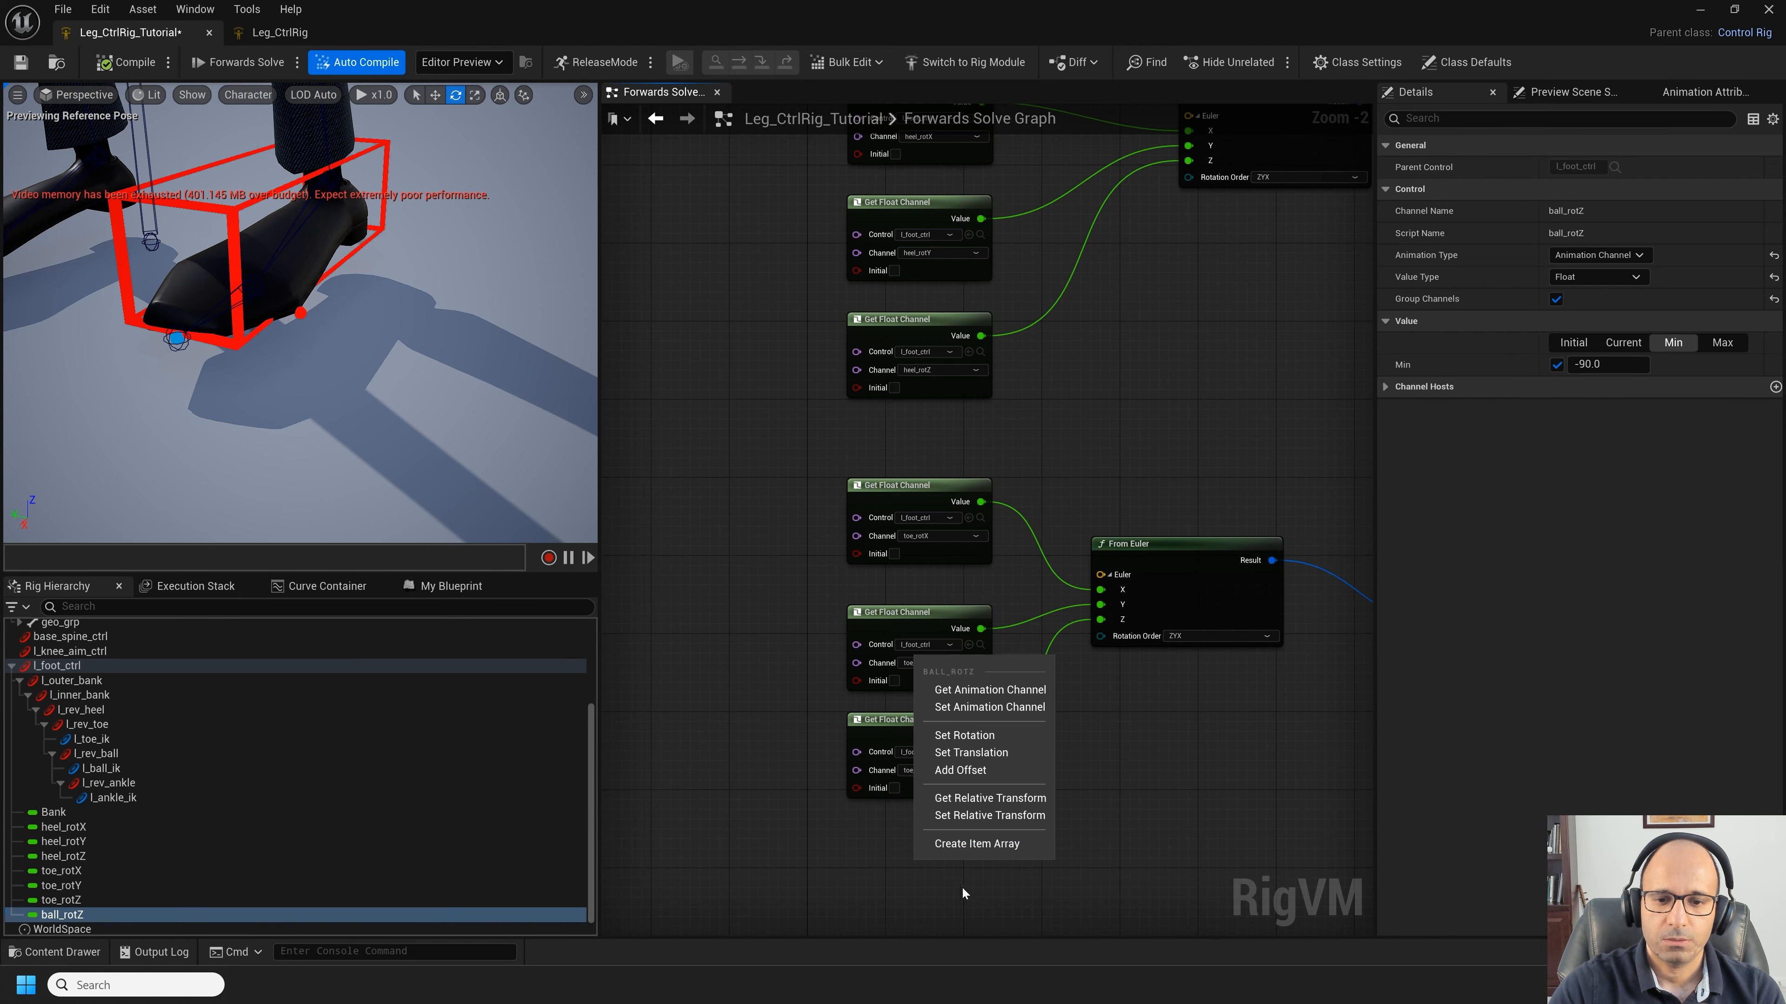
pyautogui.click(990, 692)
pyautogui.moveTo(1007, 837); pyautogui.dragTo(1007, 739, button='right')
pyautogui.moveTo(1007, 768); pyautogui.dragTo(941, 766)
# Step: Duplicate the toe's From Euler node and connect the ball_rotZ value to the copy's Z input
pyautogui.click(1215, 512)
pyautogui.hotkey('ctrl', 'c')
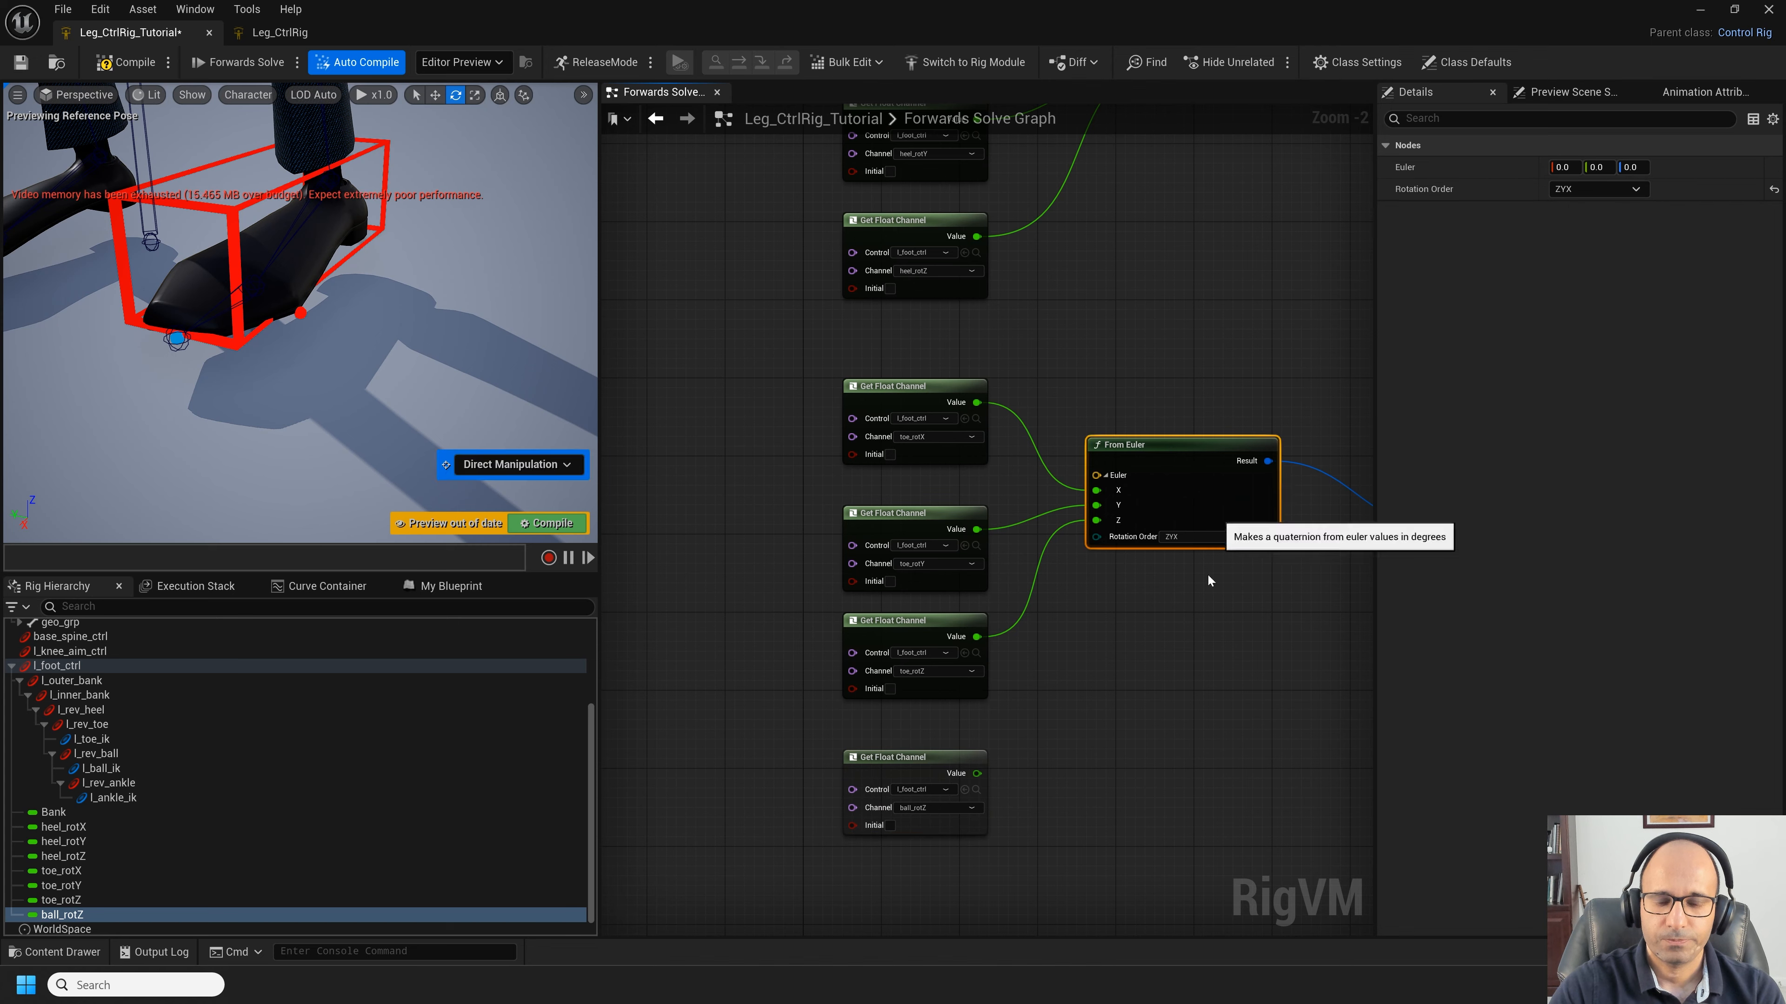
pyautogui.moveTo(1230, 835); pyautogui.dragTo(1158, 691, button='right')
pyautogui.hotkey('ctrl', 'v')
pyautogui.scroll(2, 901, 727)
pyautogui.moveTo(911, 606); pyautogui.dragTo(1098, 668)
# Step: Add a Set Rotation node for the l_rev_ball control beside the ball's From Euler node
pyautogui.moveTo(1210, 473); pyautogui.dragTo(877, 533, button='right')
pyautogui.scroll(-1, 877, 539)
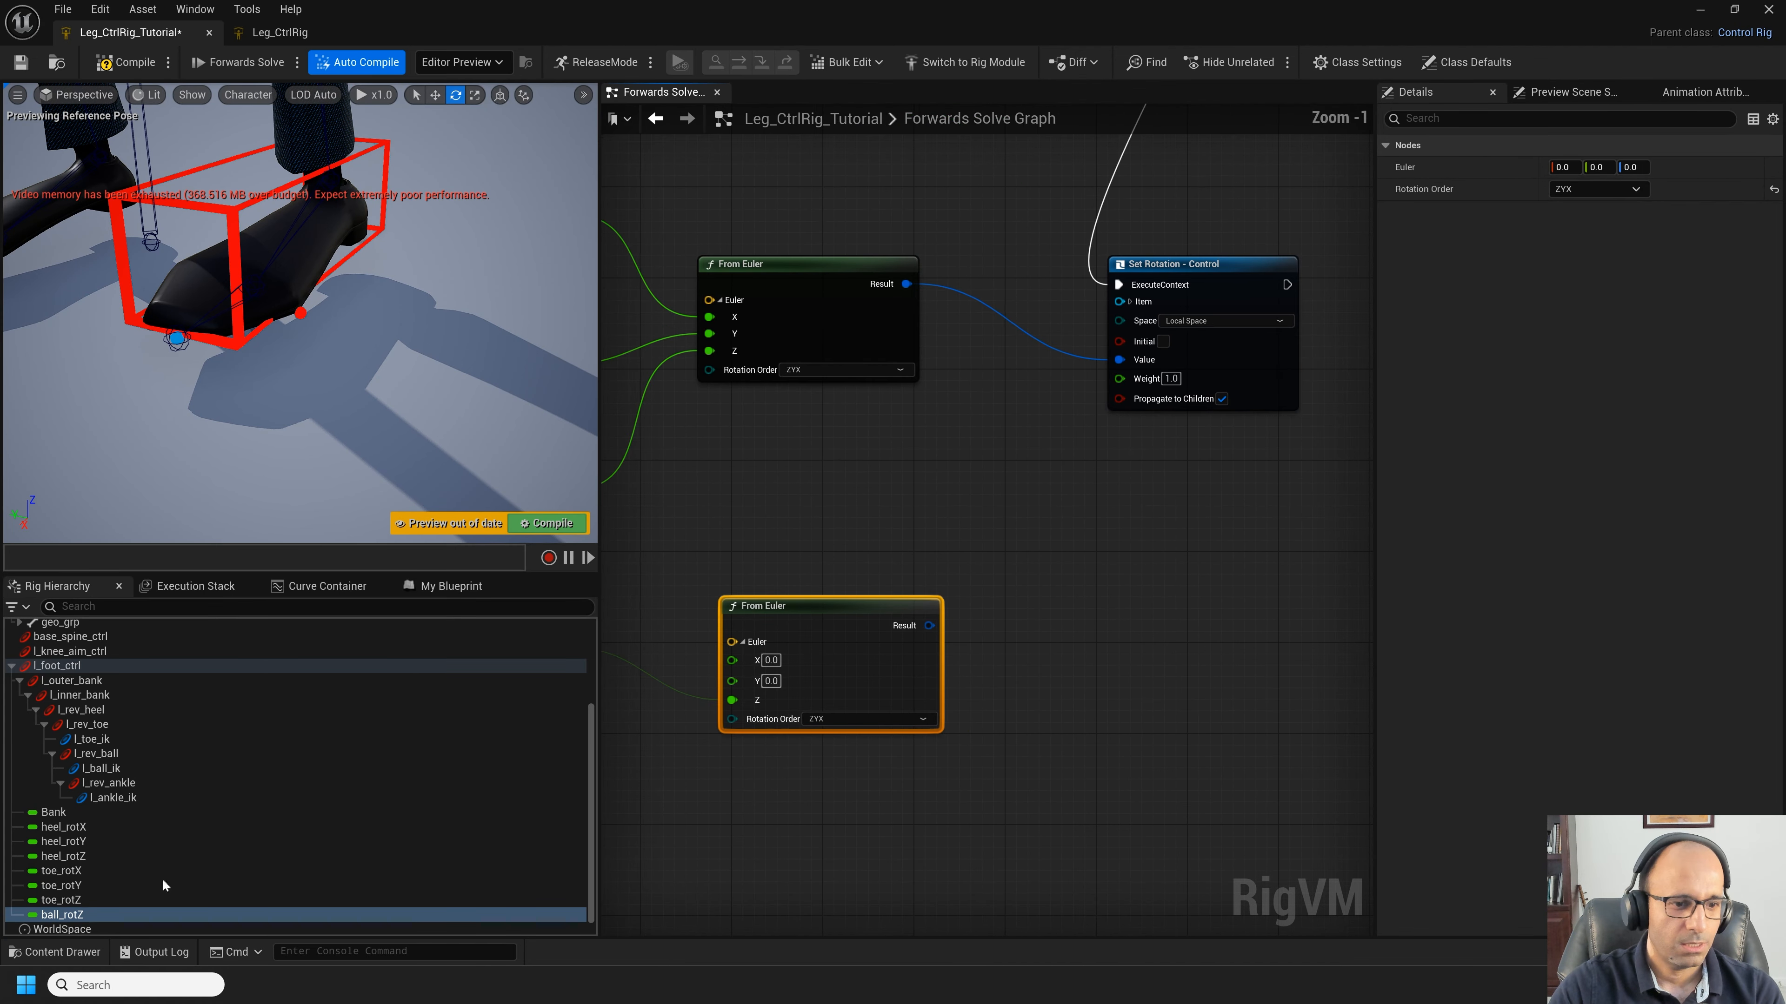
pyautogui.click(96, 770)
pyautogui.moveTo(95, 753); pyautogui.dragTo(1145, 614)
pyautogui.click(1197, 695)
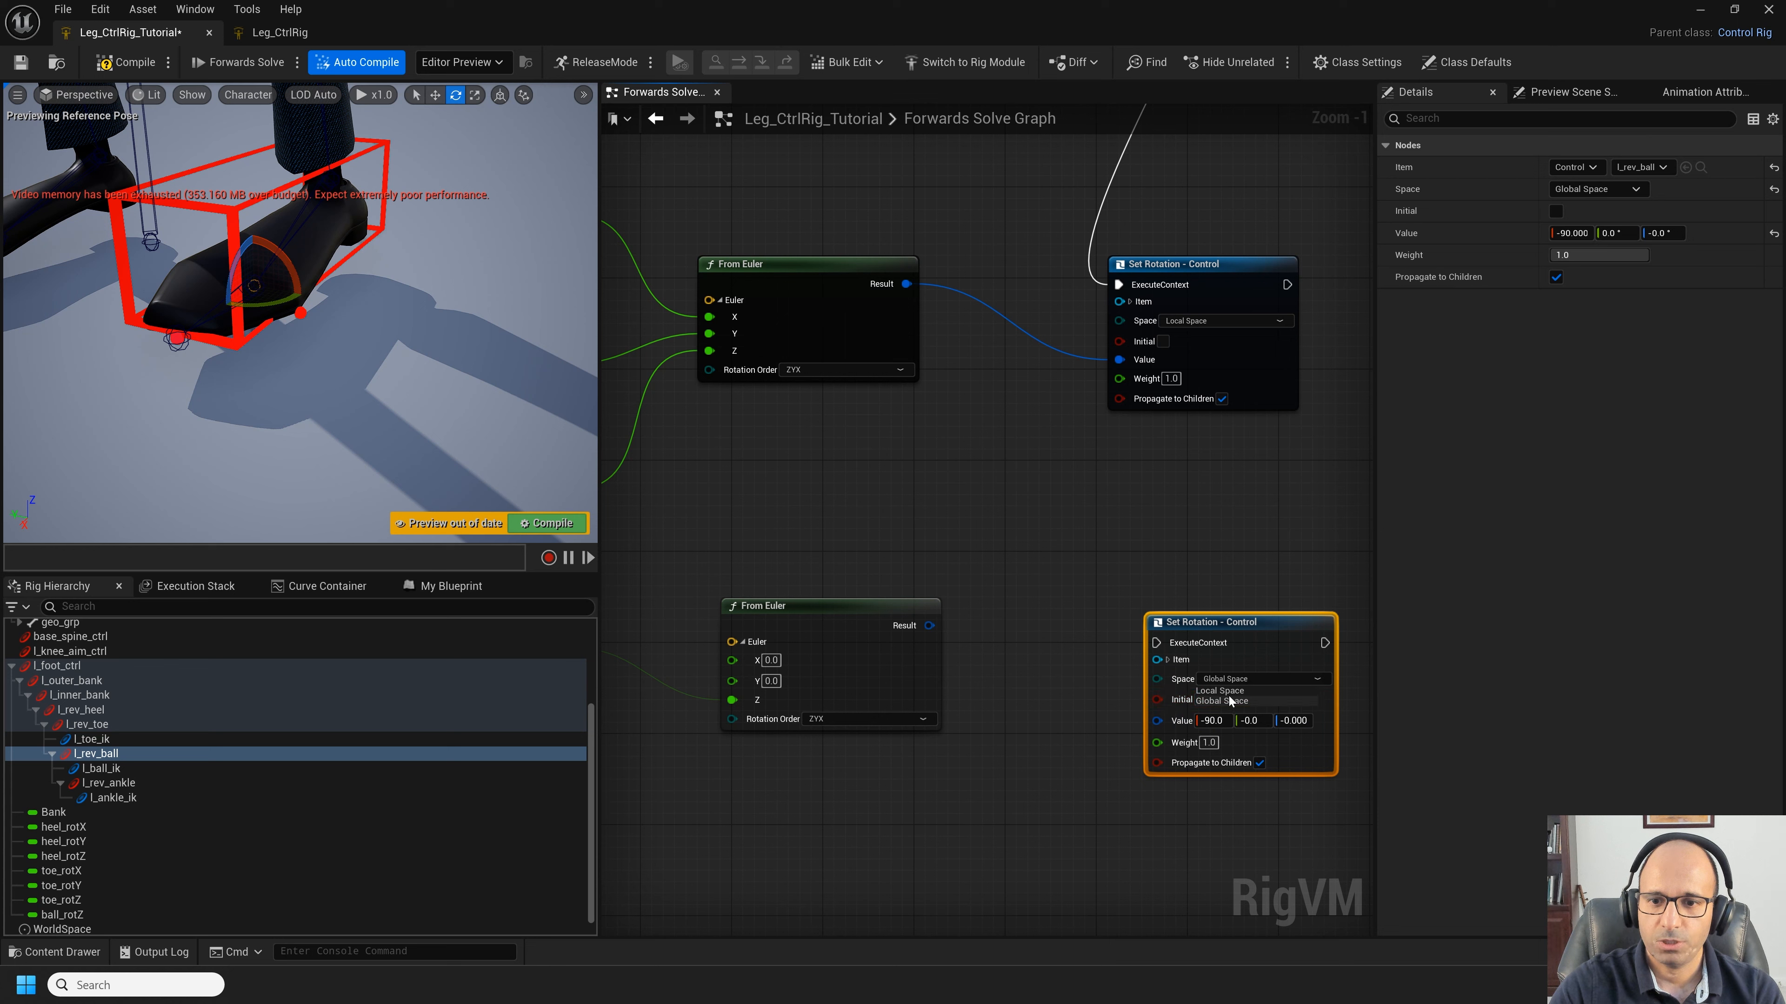
# Step: Set the l_rev_ball Set Rotation node to Local Space, connecting its Value to From Euler's Result and its execution to l_rev_toe's Set Rotation
pyautogui.click(1229, 692)
pyautogui.moveTo(928, 626); pyautogui.dragTo(1163, 722)
pyautogui.moveTo(1287, 284); pyautogui.dragTo(1156, 643)
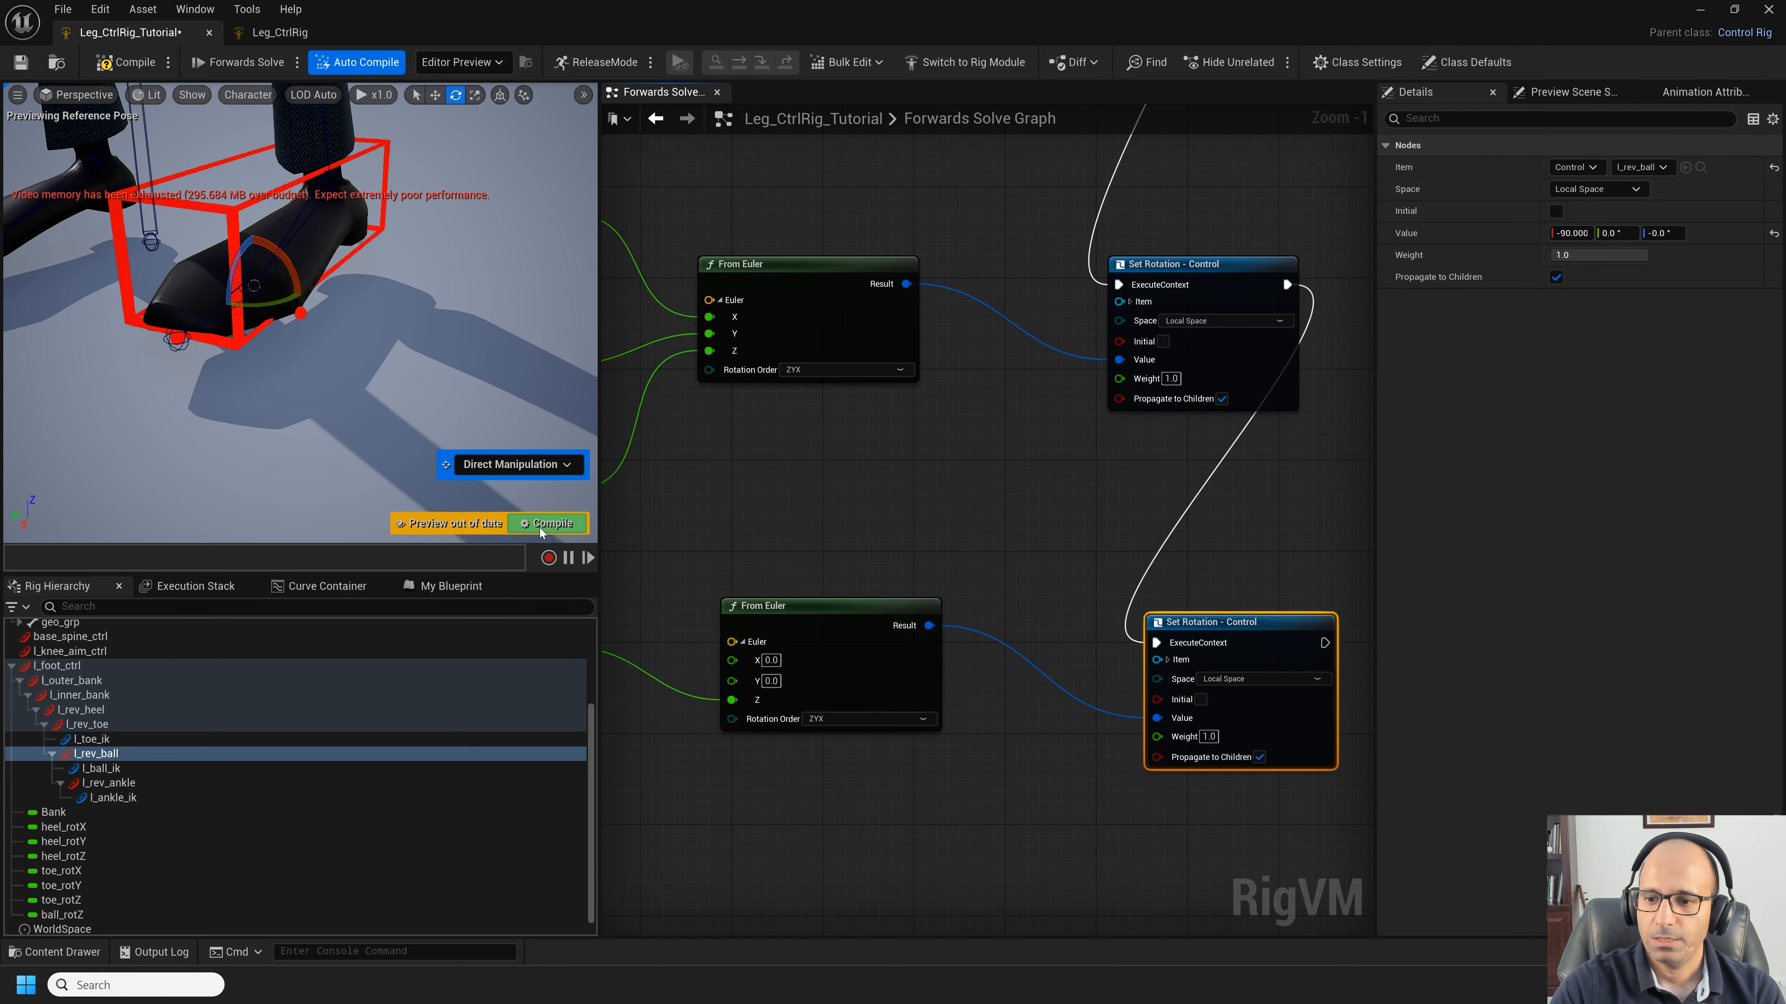
# Step: Try the ball_rotZ channel of l_foot_ctrl and undo the change
pyautogui.click(58, 666)
pyautogui.scroll(-2, 1638, 809)
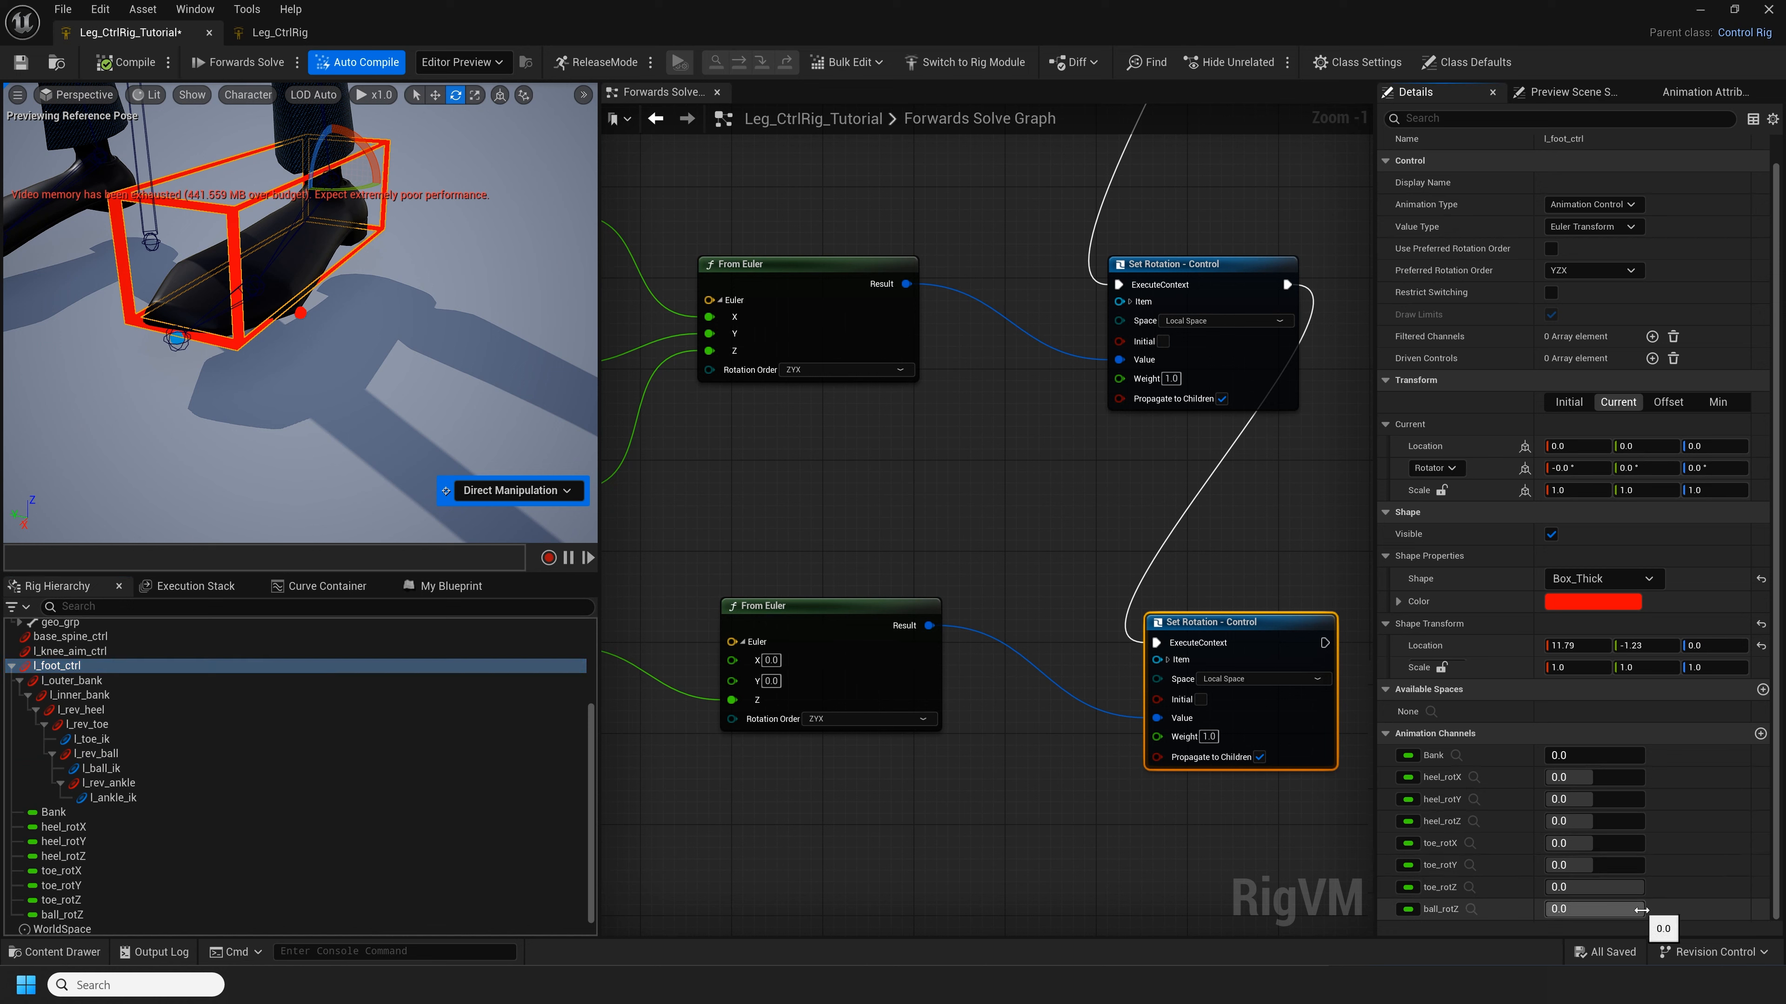
pyautogui.moveTo(1624, 908)
pyautogui.mouseDown()
pyautogui.moveTo(1580, 909)
pyautogui.moveTo(1596, 909)
pyautogui.mouseUp()
pyautogui.hotkey('ctrl', 'z')
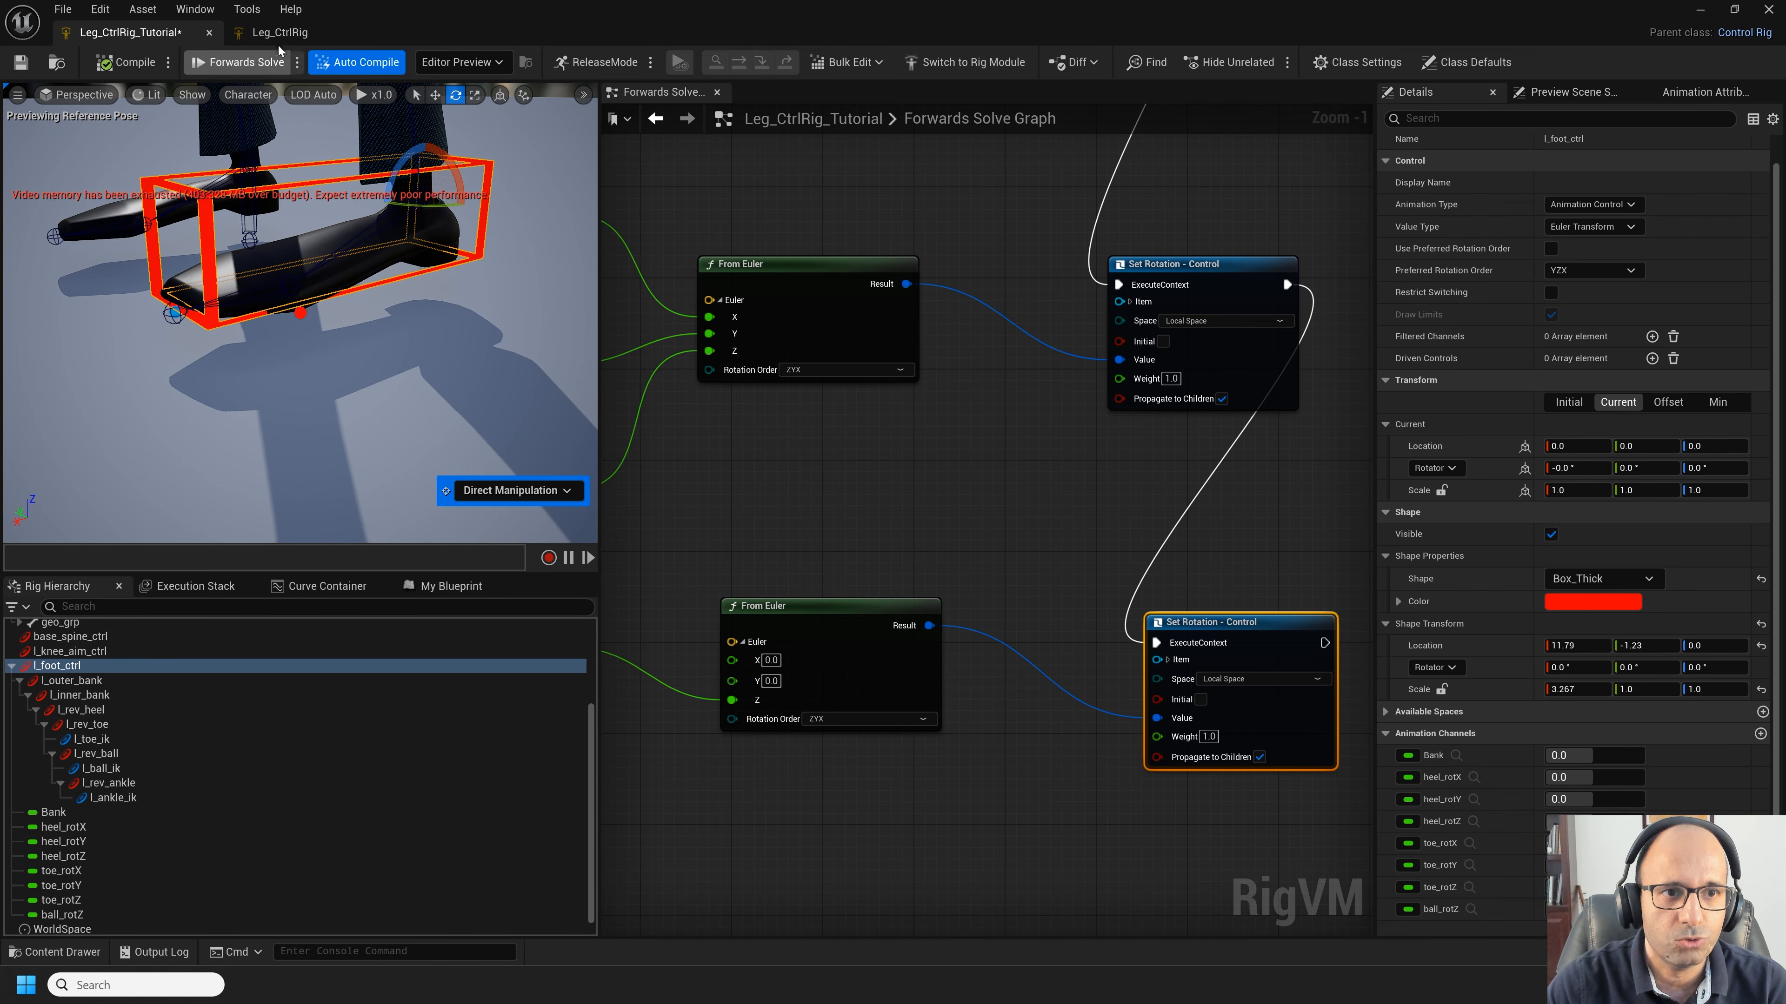
# Step: Switch to the Leg_CtrlRig asset and test l_foot_ctrl's footRoll channel with negative and positive values, returning it to 0.0
pyautogui.click(280, 33)
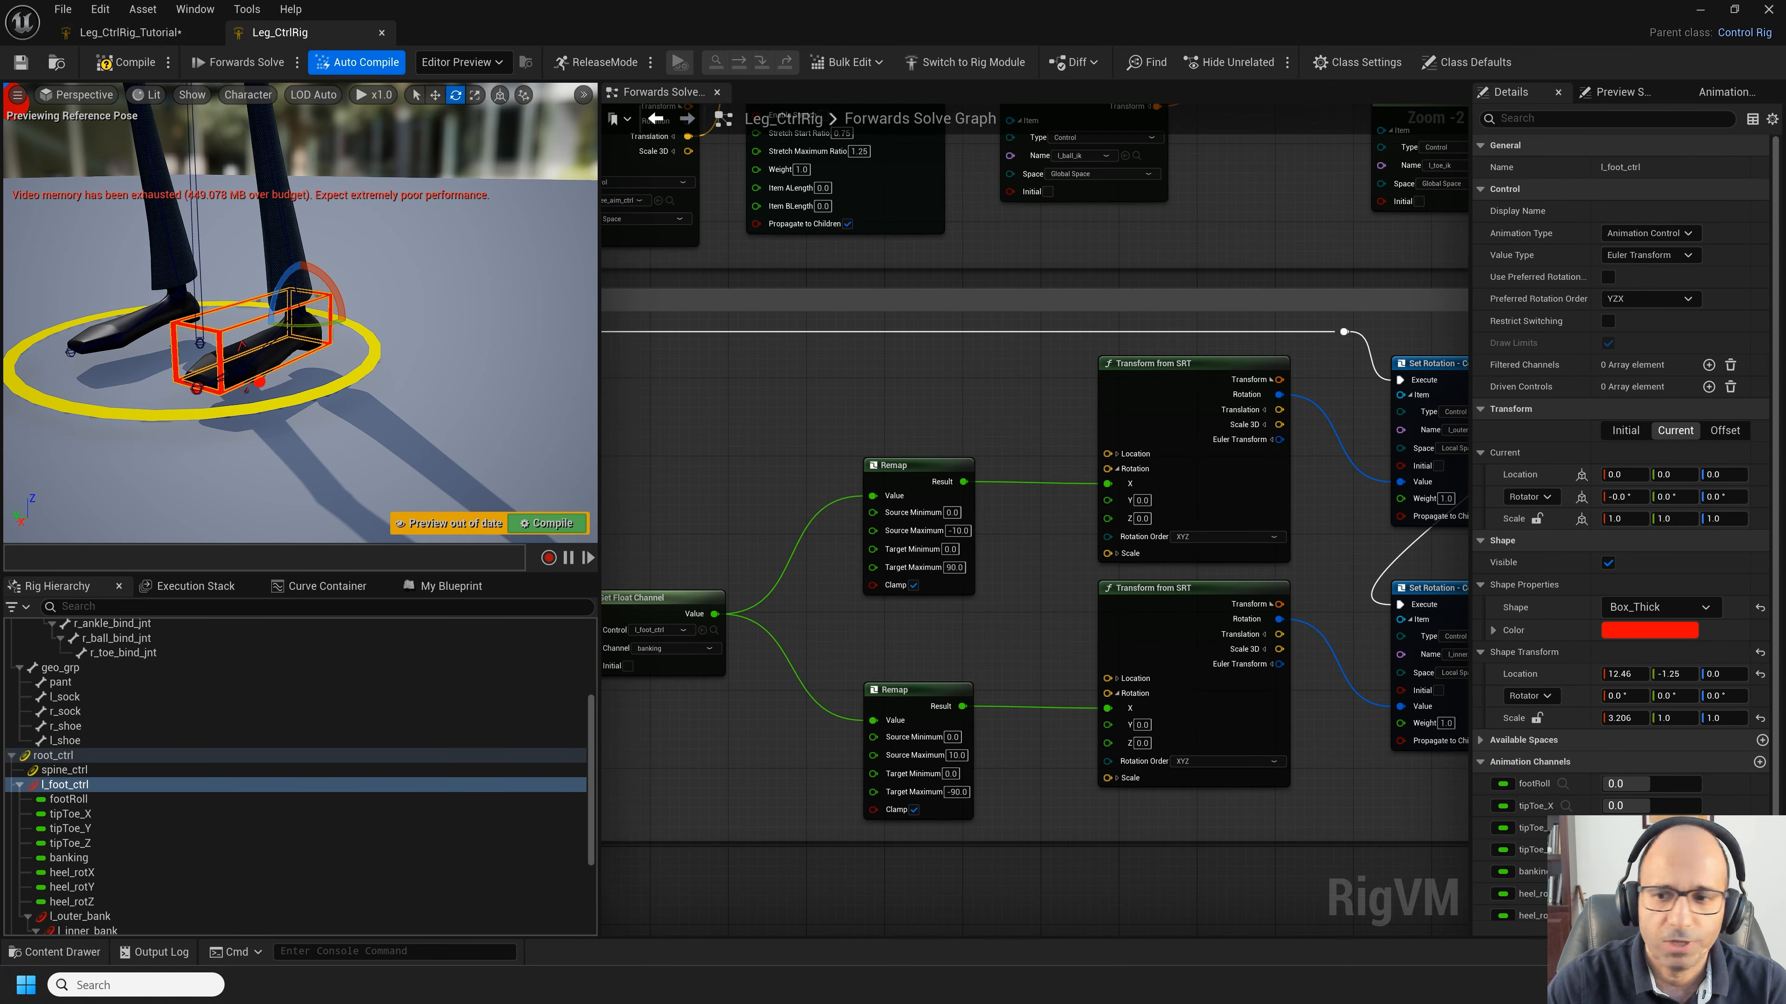
pyautogui.scroll(-1, 1616, 492)
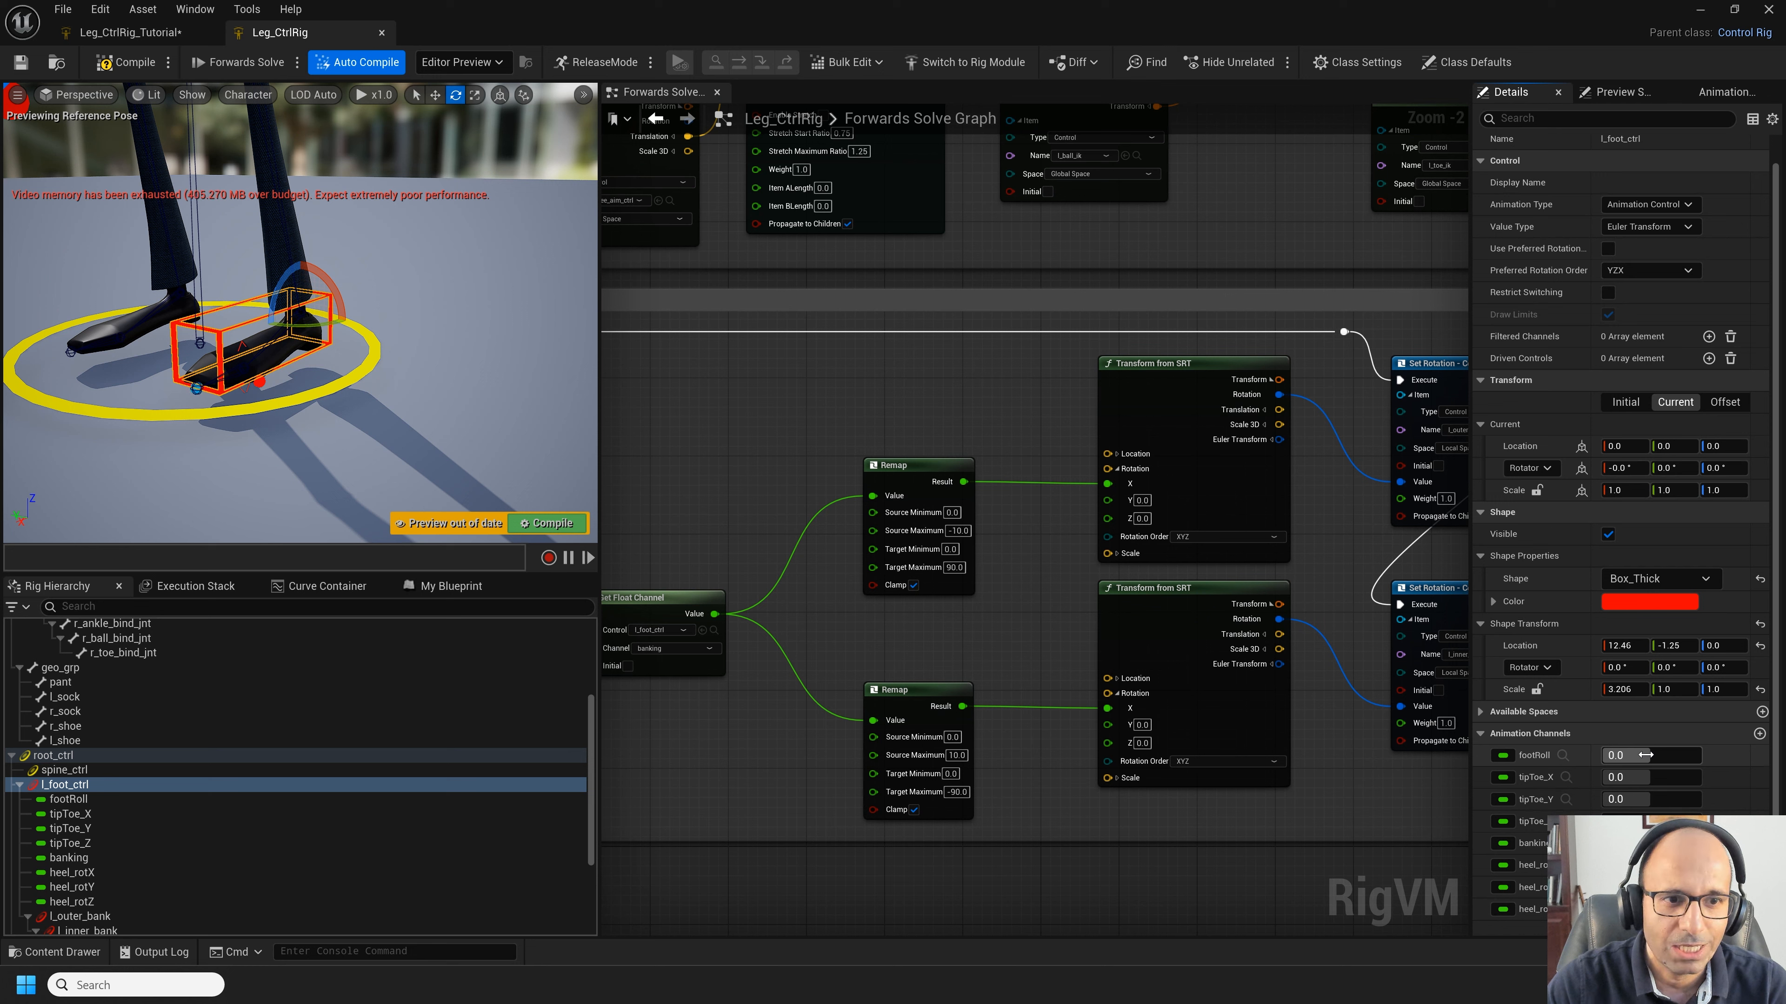
pyautogui.moveTo(1624, 754); pyautogui.dragTo(1566, 755)
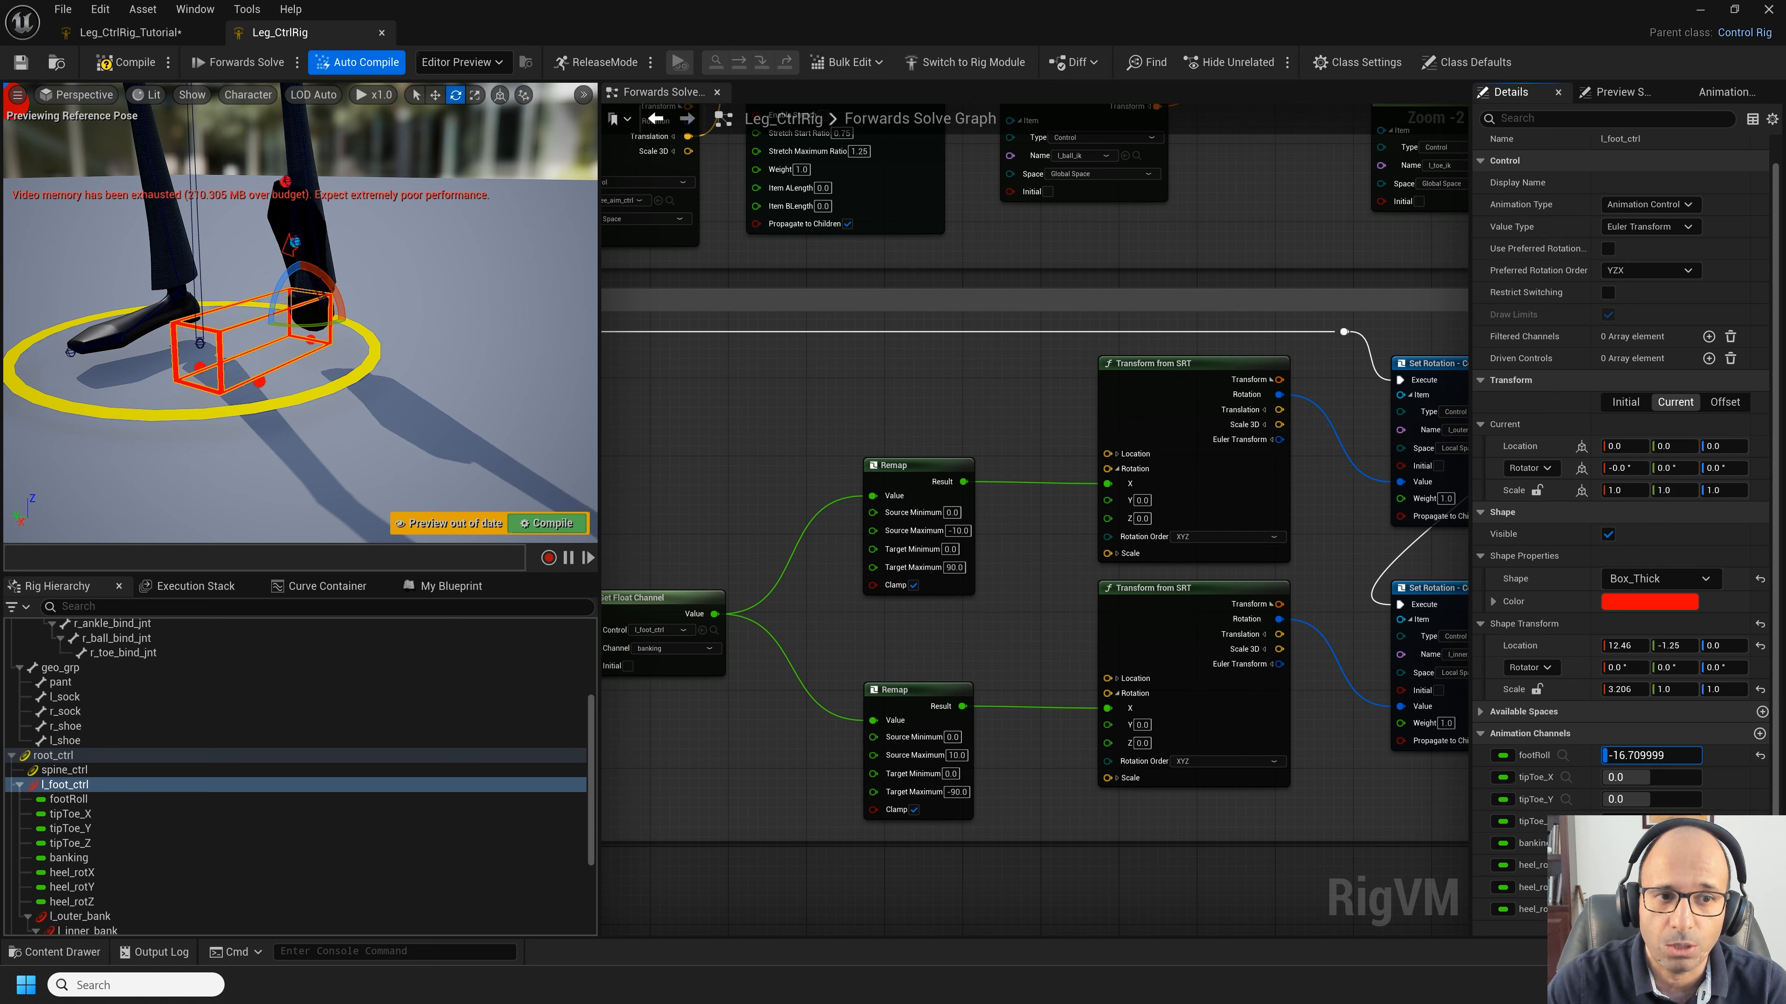
pyautogui.moveTo(1574, 755); pyautogui.dragTo(1623, 754)
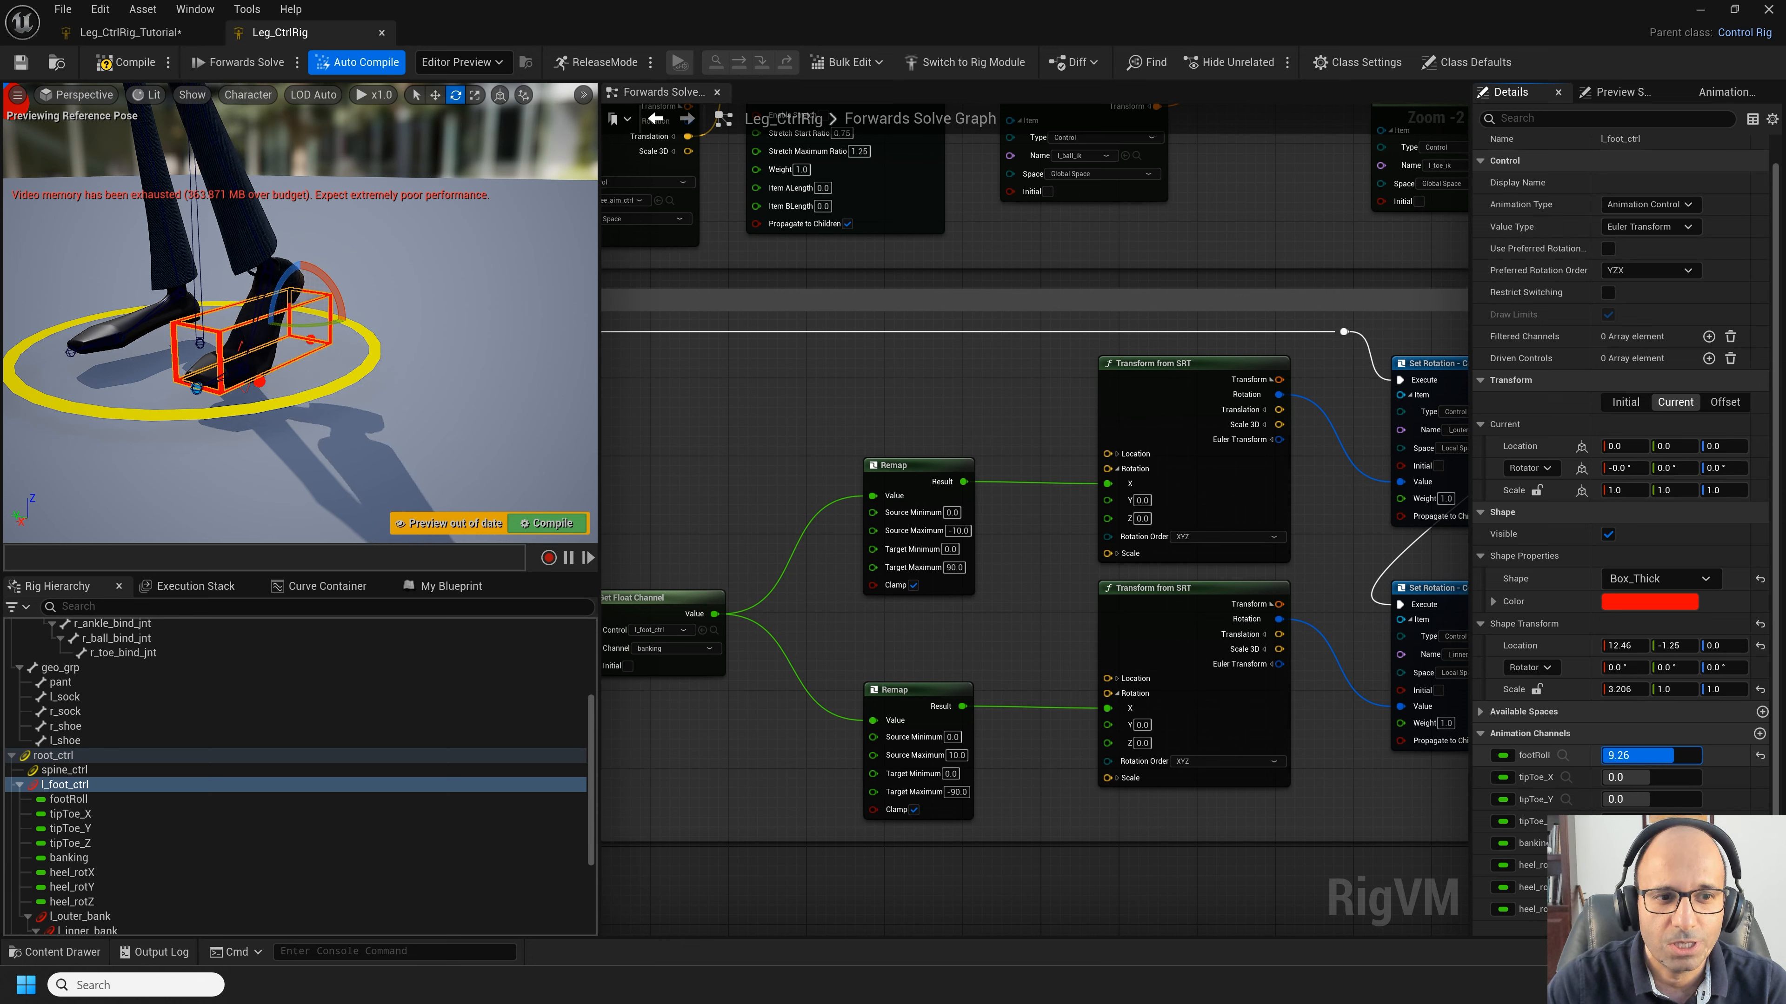
pyautogui.moveTo(1673, 755)
pyautogui.mouseDown()
pyautogui.moveTo(1687, 755)
pyautogui.moveTo(1648, 754)
pyautogui.moveTo(1700, 754)
pyautogui.moveTo(1663, 755)
pyautogui.mouseUp()
pyautogui.moveTo(1664, 755); pyautogui.dragTo(1651, 755)
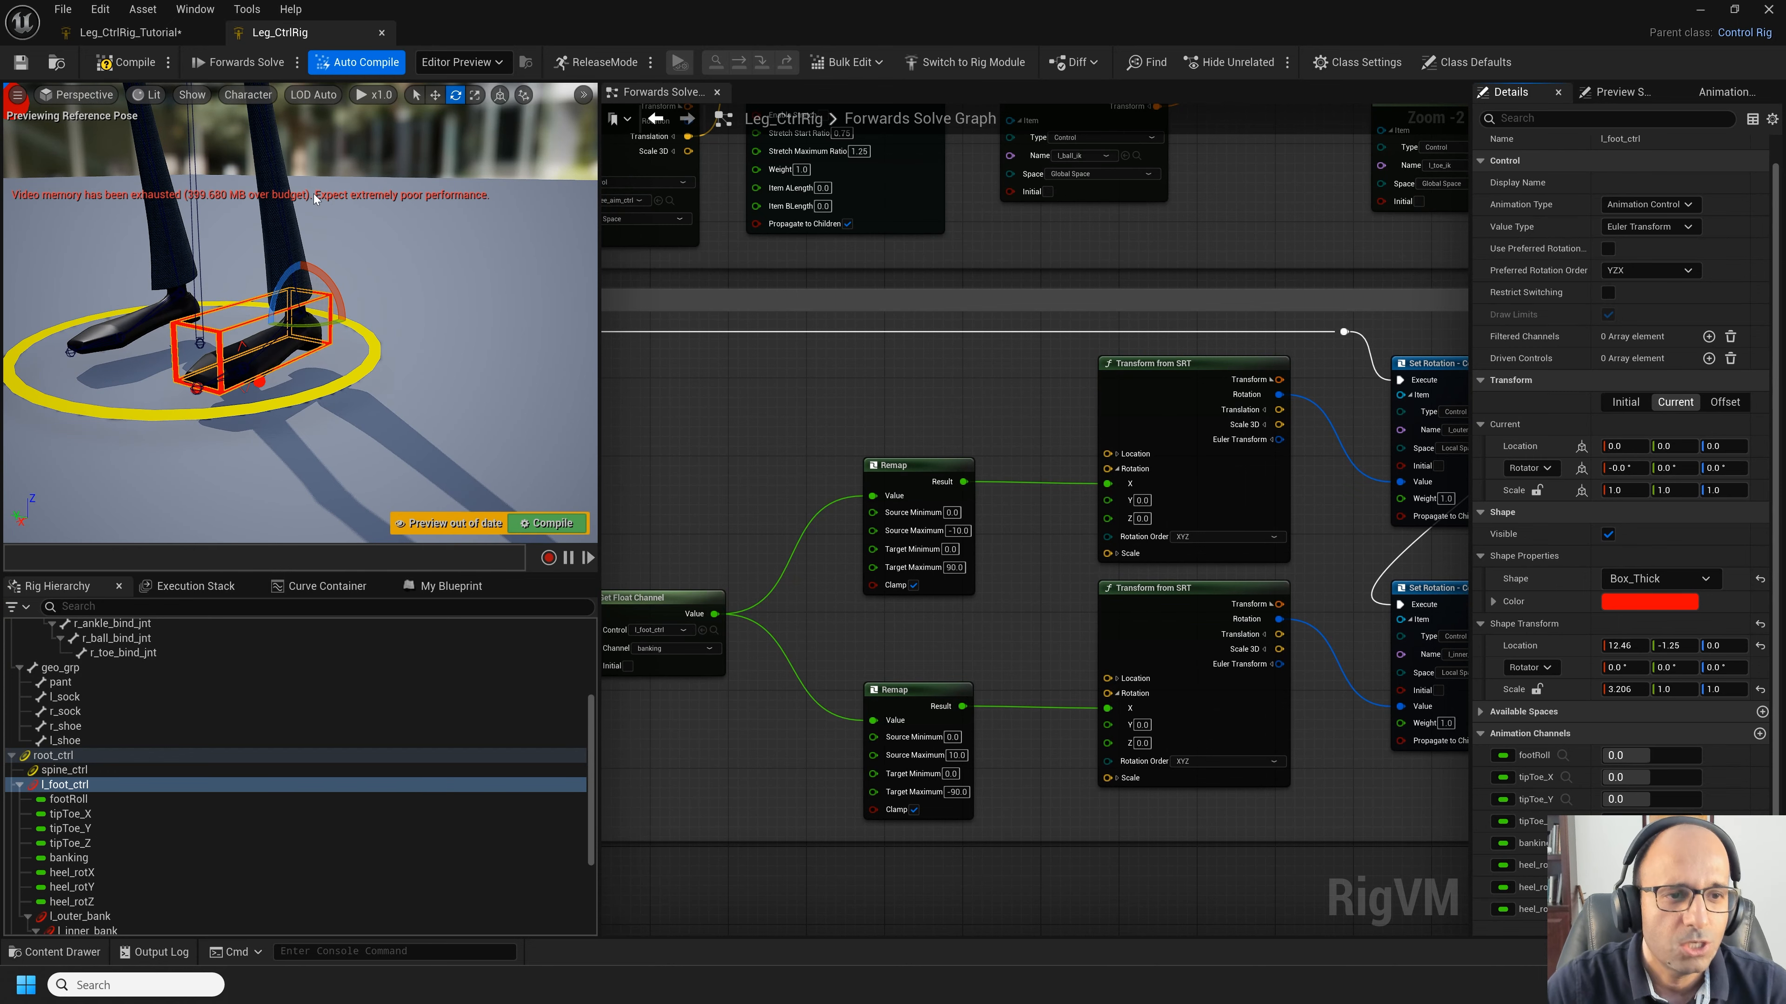
# Step: Return to Leg_CtrlRig_Tutorial and add a float animation channel named foot_roll to l_foot_ctrl
pyautogui.click(130, 32)
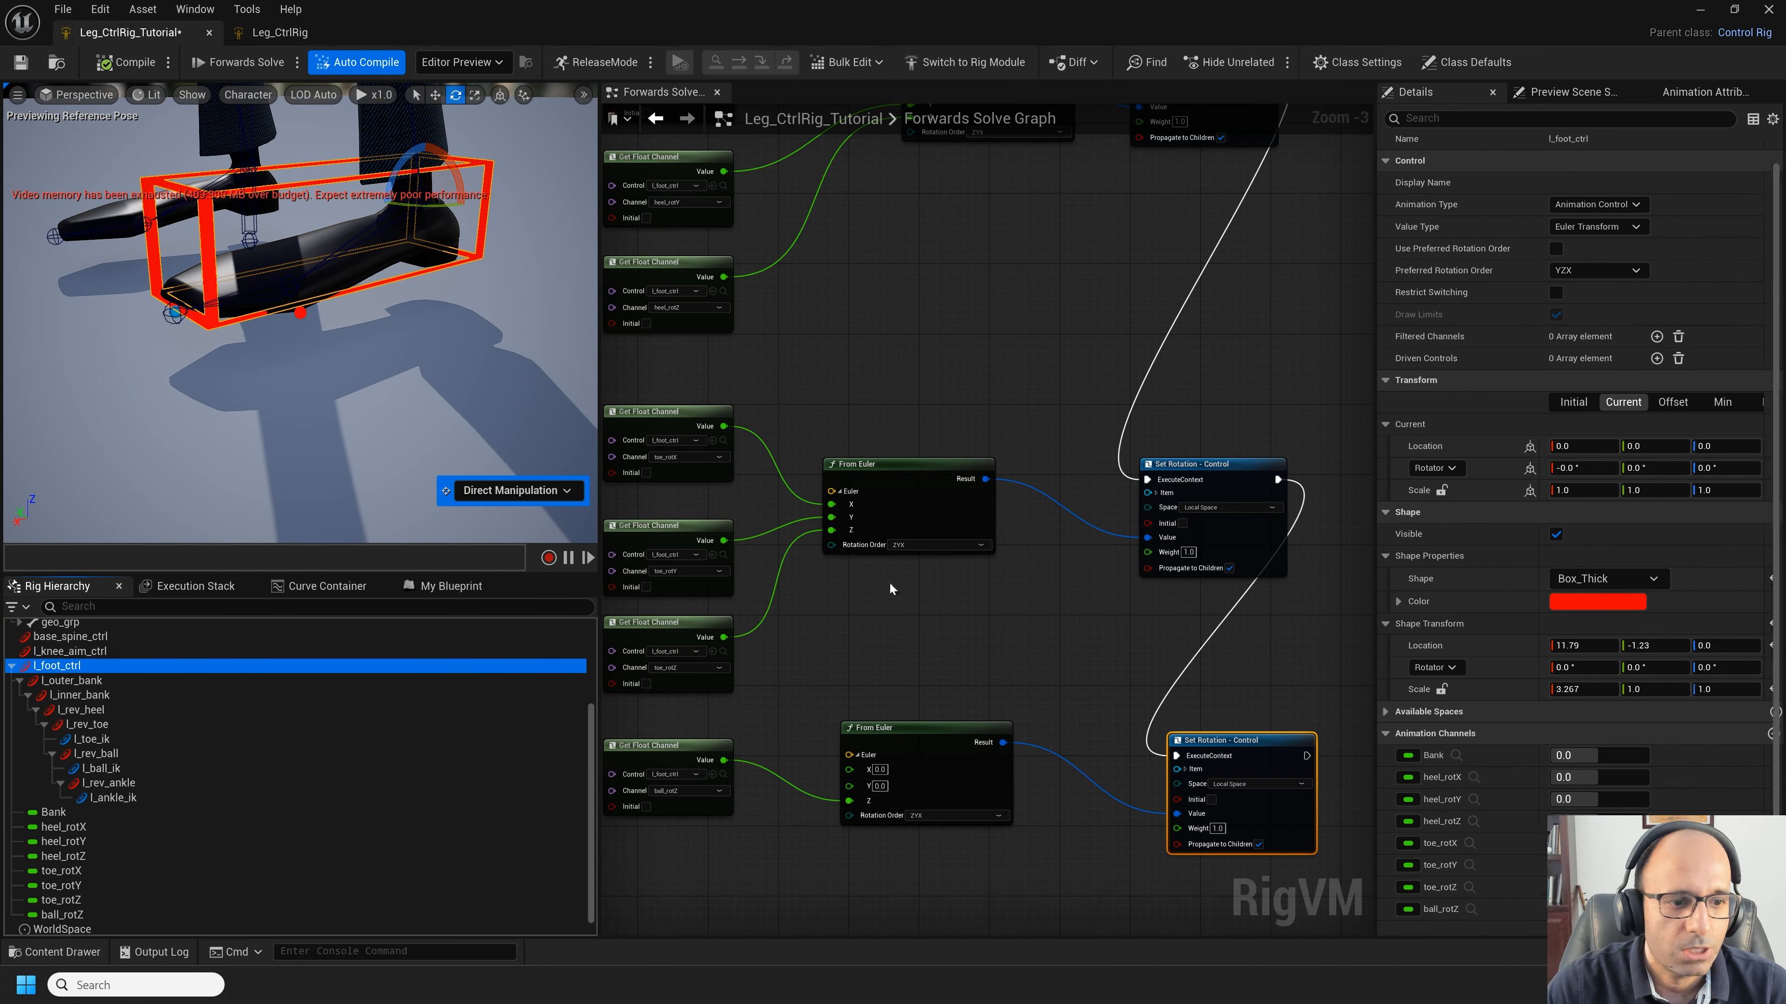
pyautogui.rightClick(187, 656)
pyautogui.moveTo(196, 199)
pyautogui.click(478, 236)
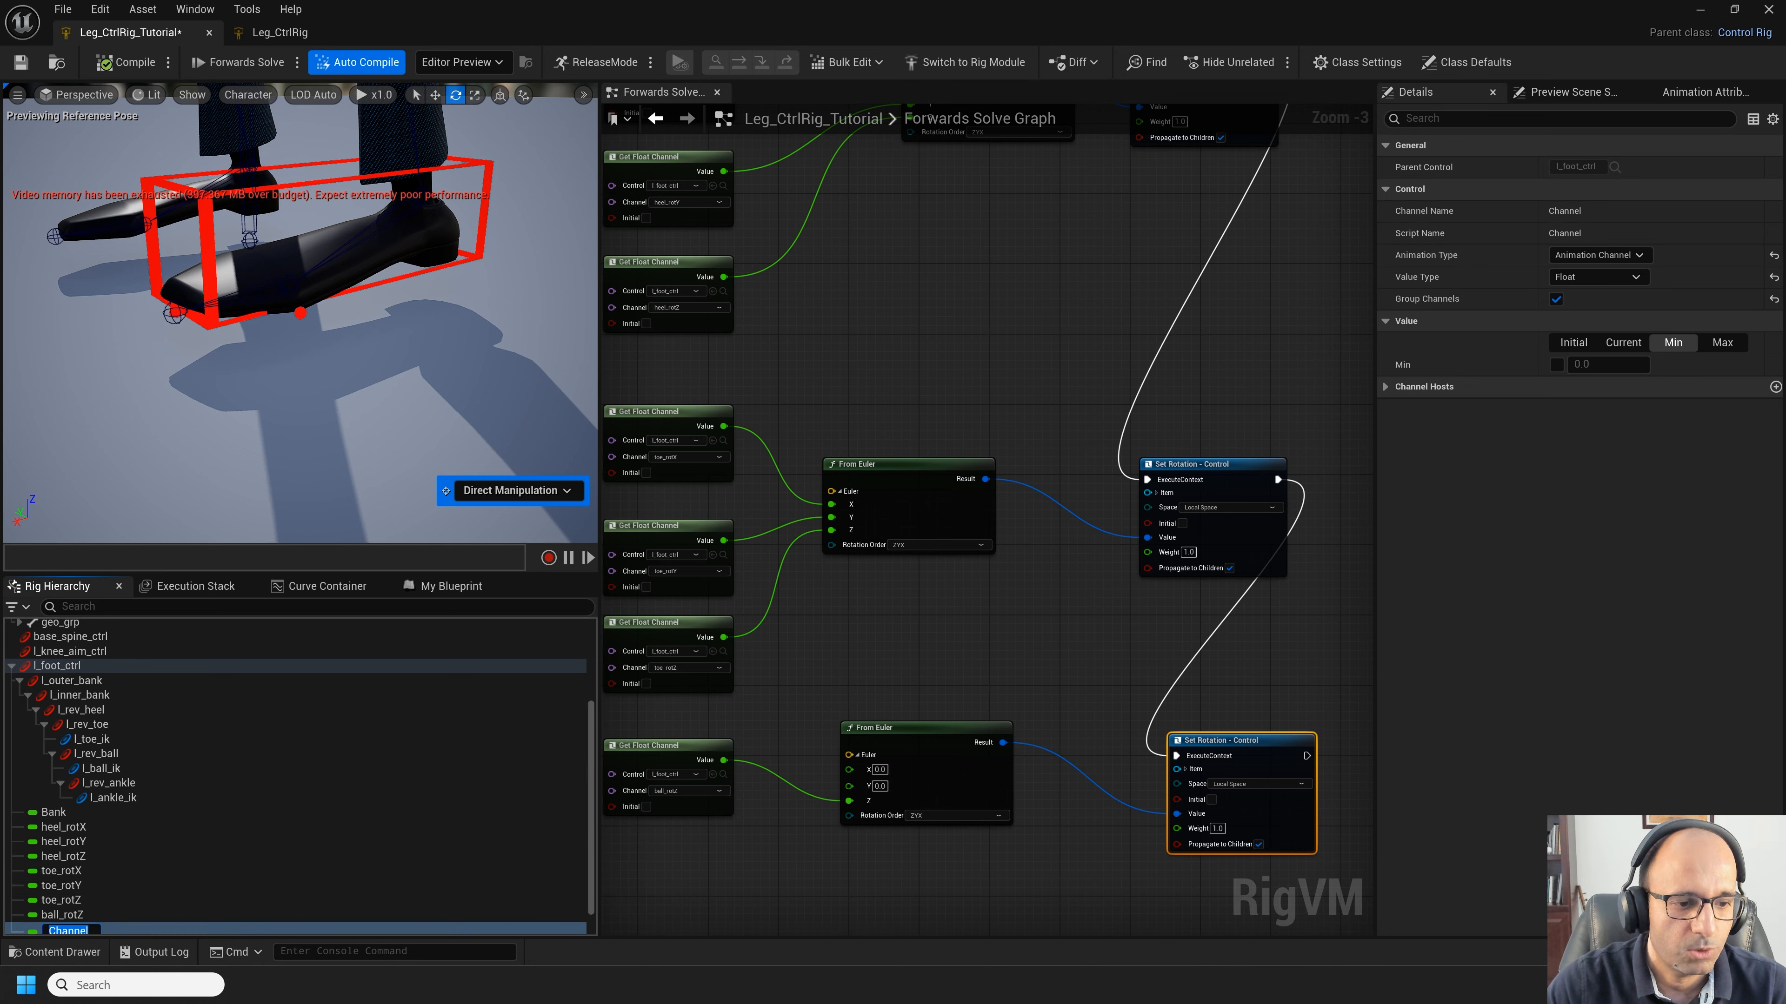
pyautogui.write('foot_')
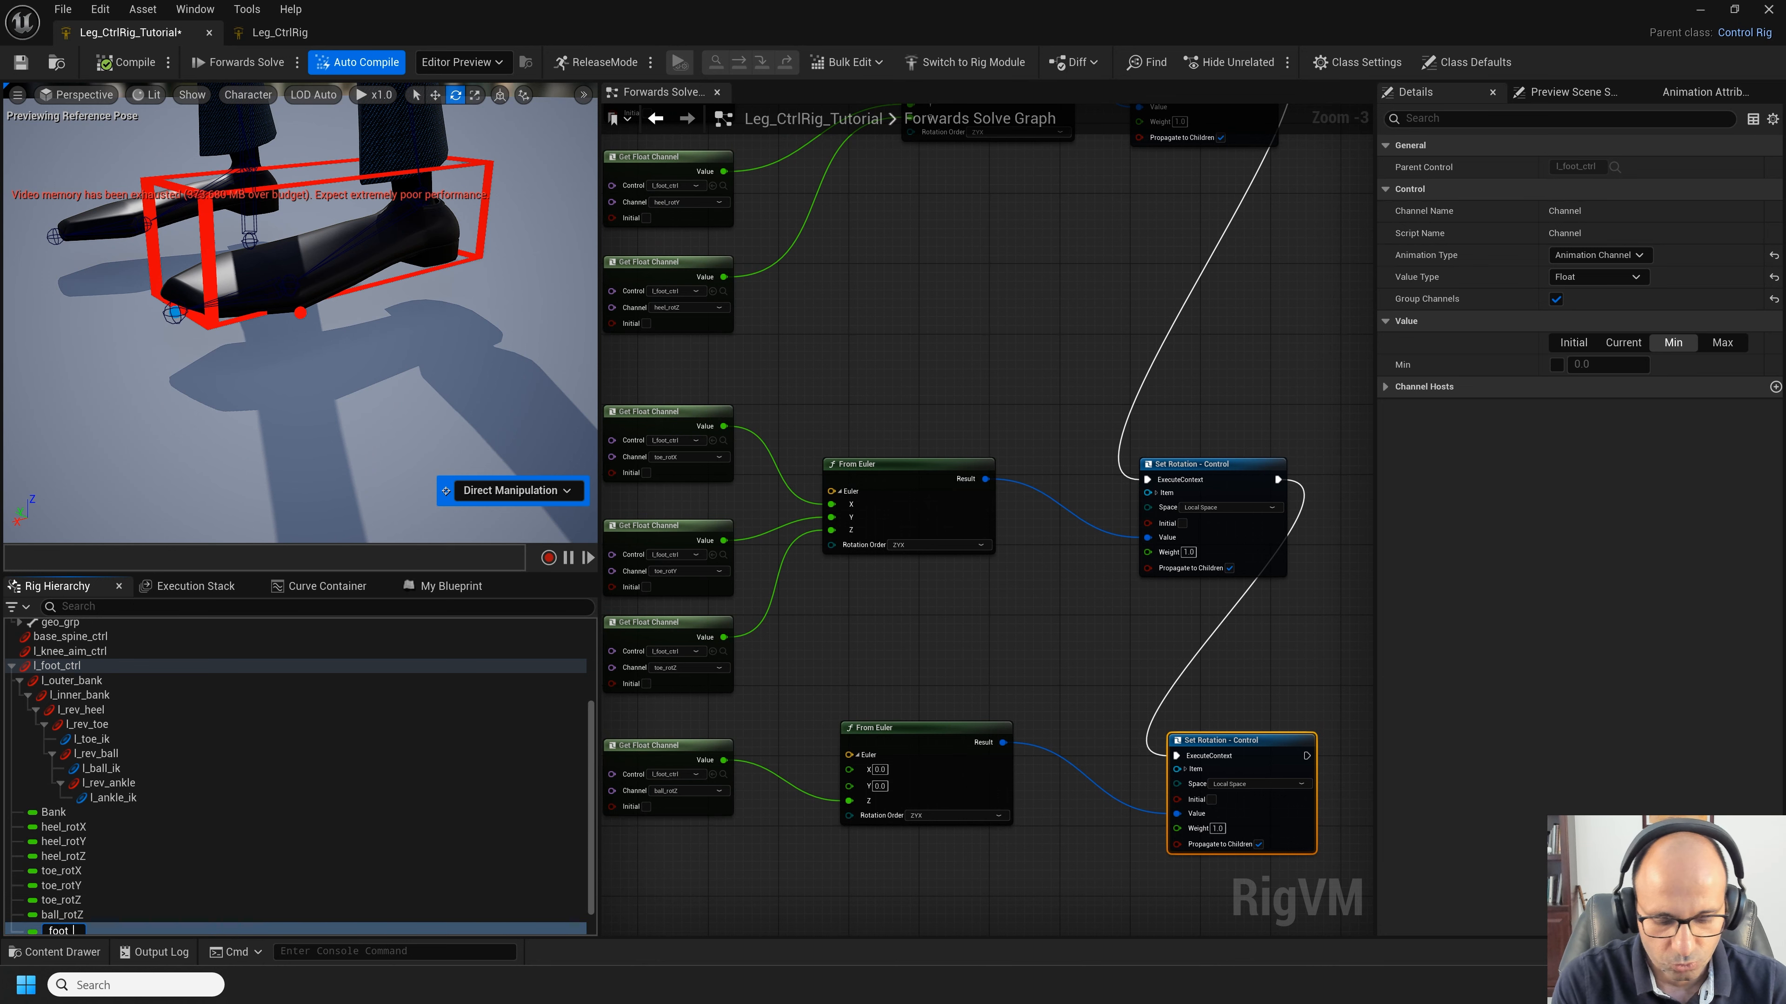
pyautogui.write('roll')
pyautogui.press('Return')
# Step: Space the heel, toe and ball node groups farther apart vertically in the Forwards Solve graph
pyautogui.scroll(-2, 858, 765)
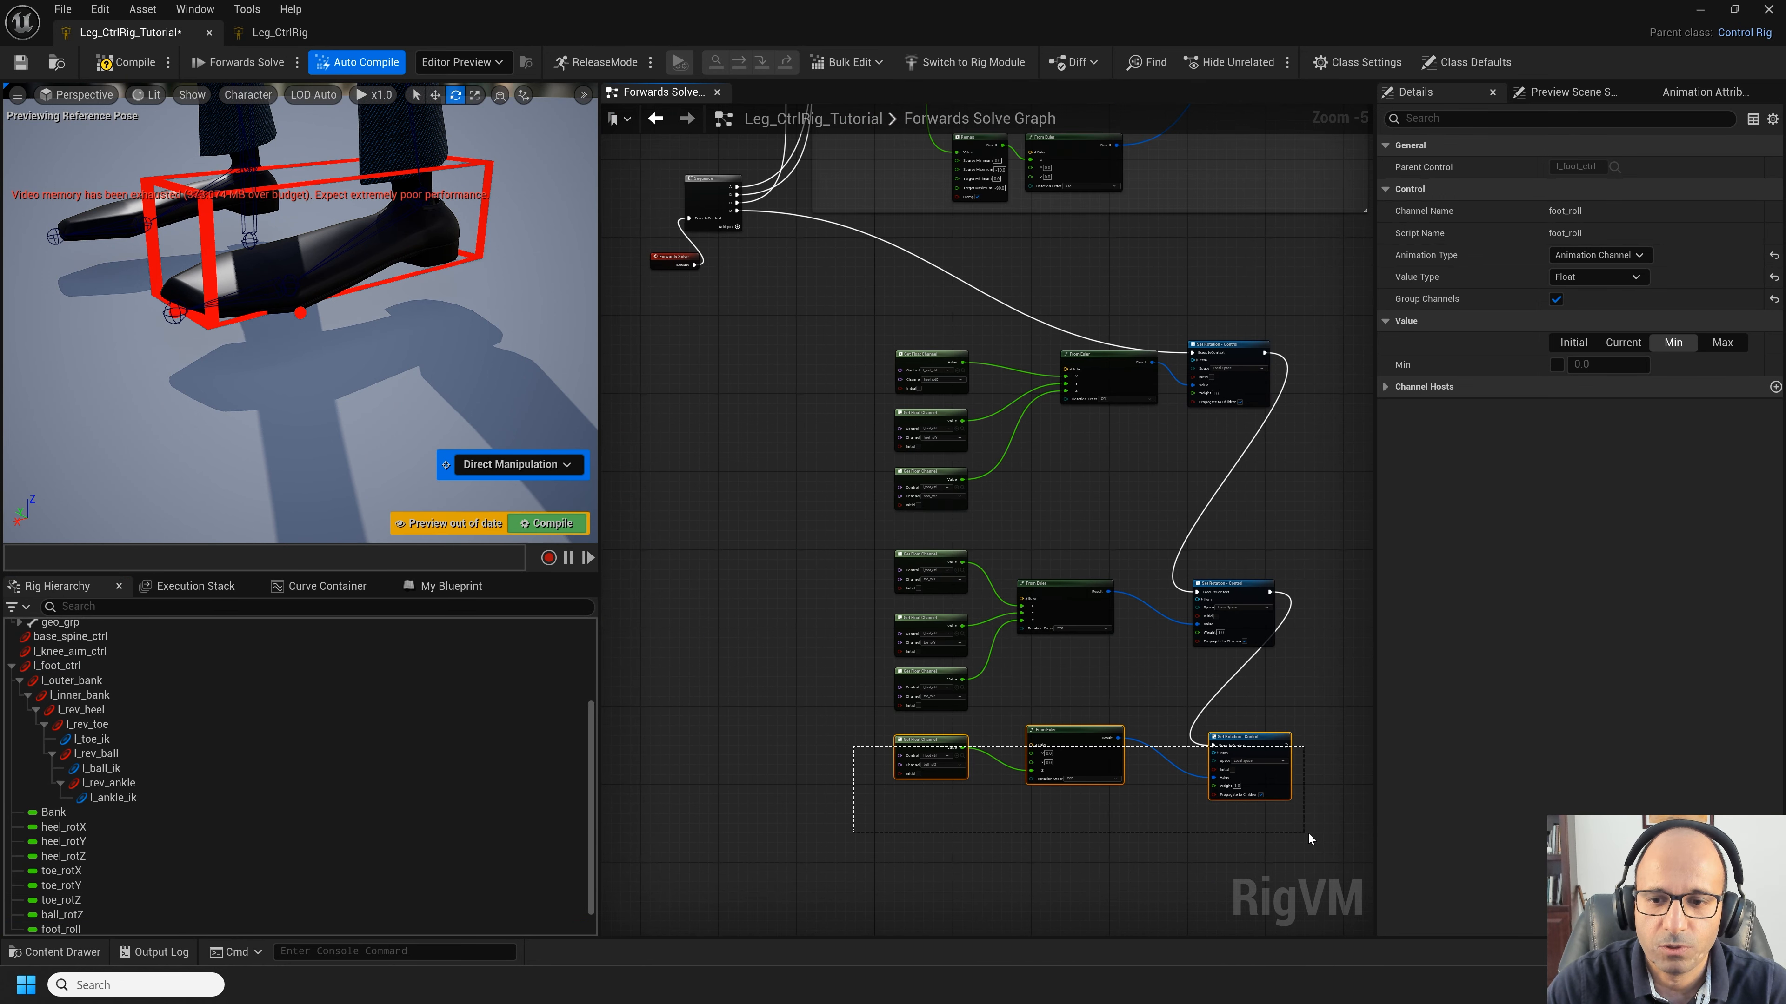
pyautogui.moveTo(1308, 833); pyautogui.dragTo(1308, 833)
pyautogui.moveTo(1255, 746); pyautogui.dragTo(1259, 832)
pyautogui.moveTo(843, 541); pyautogui.dragTo(1246, 612)
pyautogui.moveTo(810, 323); pyautogui.dragTo(1253, 519)
pyautogui.moveTo(1228, 350); pyautogui.dragTo(1234, 319)
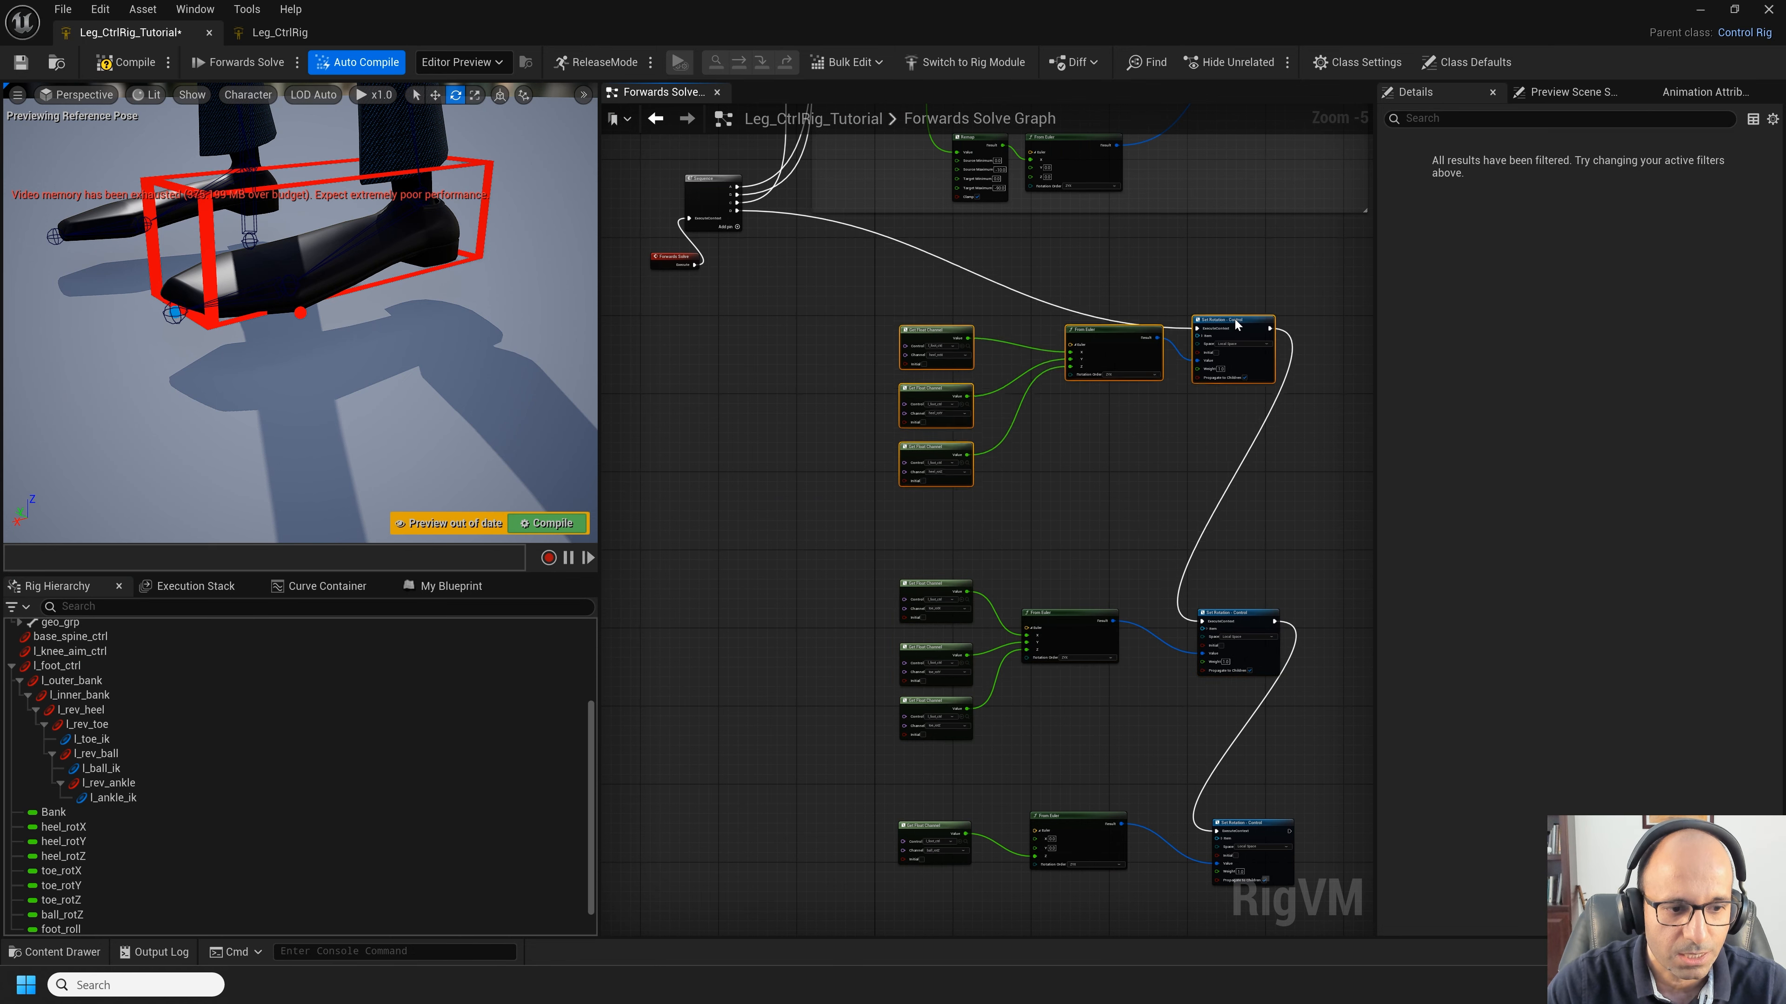
# Step: Add a Get Float Channel node for foot_roll and place it between the heel and toe channel nodes
pyautogui.scroll(2, 1092, 441)
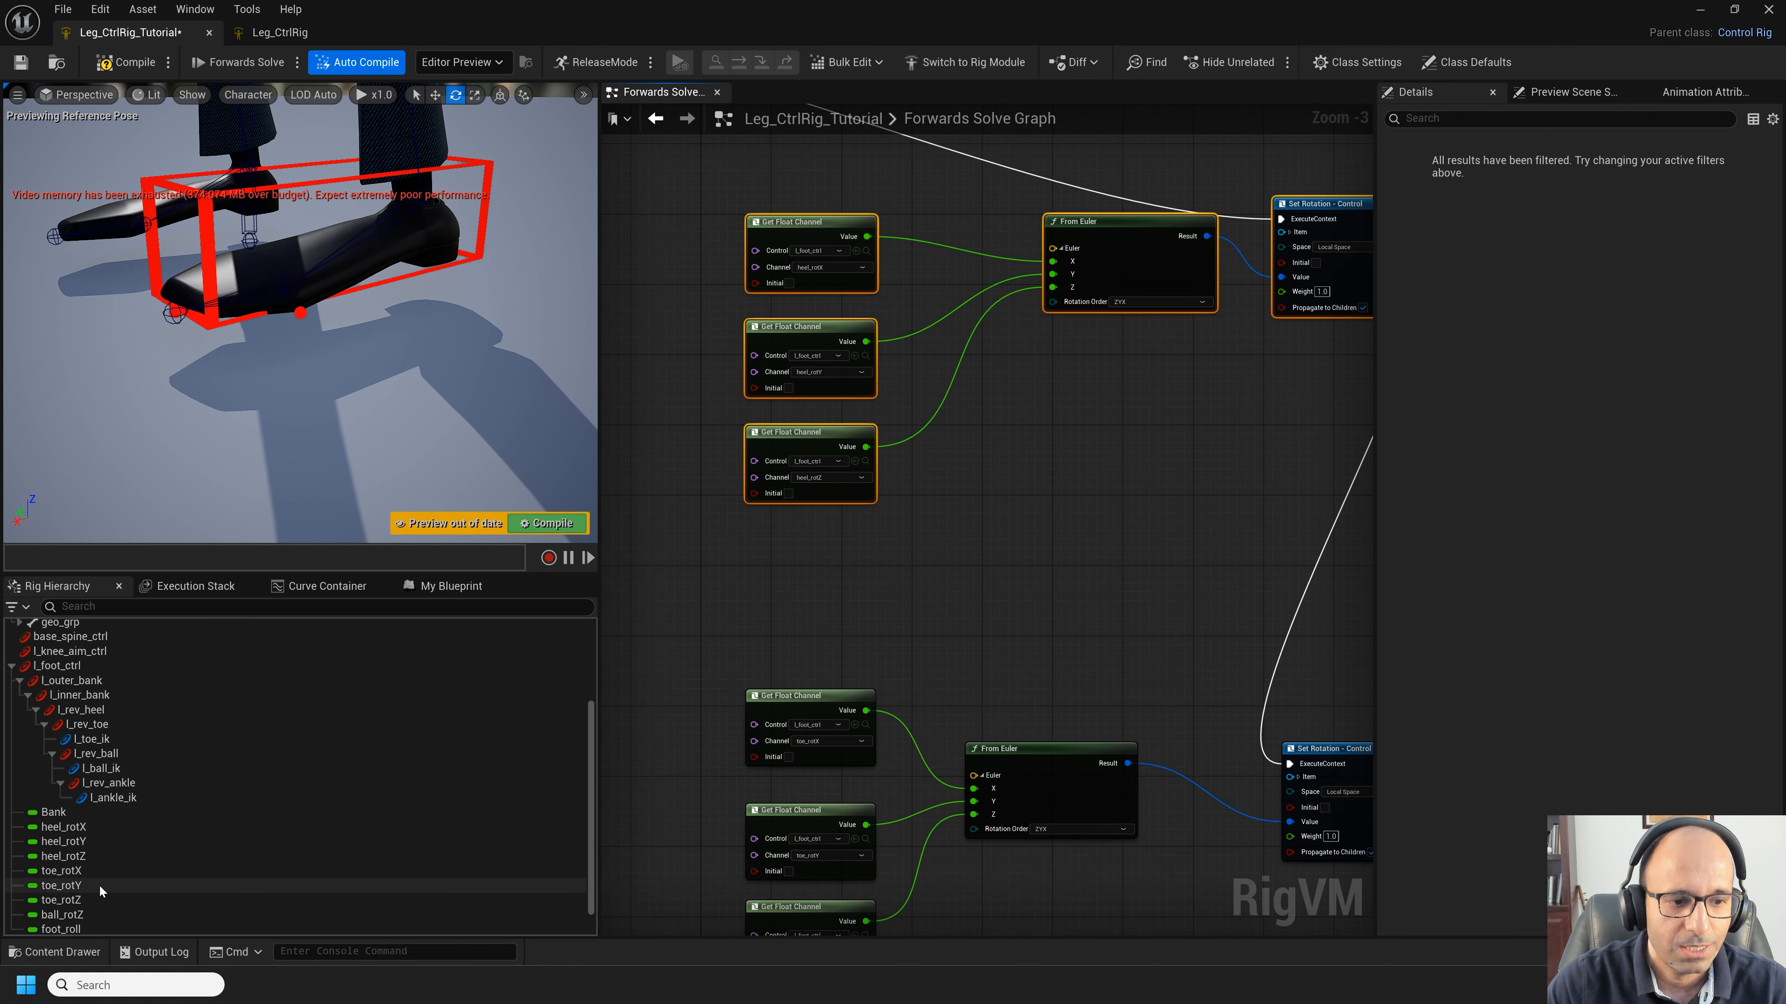
pyautogui.scroll(-2, 95, 934)
pyautogui.moveTo(64, 900); pyautogui.dragTo(658, 593)
pyautogui.click(997, 569)
pyautogui.moveTo(1033, 766); pyautogui.dragTo(939, 505, button='right')
pyautogui.scroll(-1, 1022, 598)
pyautogui.scroll(-1, 938, 506)
pyautogui.moveTo(685, 412); pyautogui.dragTo(736, 398)
pyautogui.scroll(3, 758, 447)
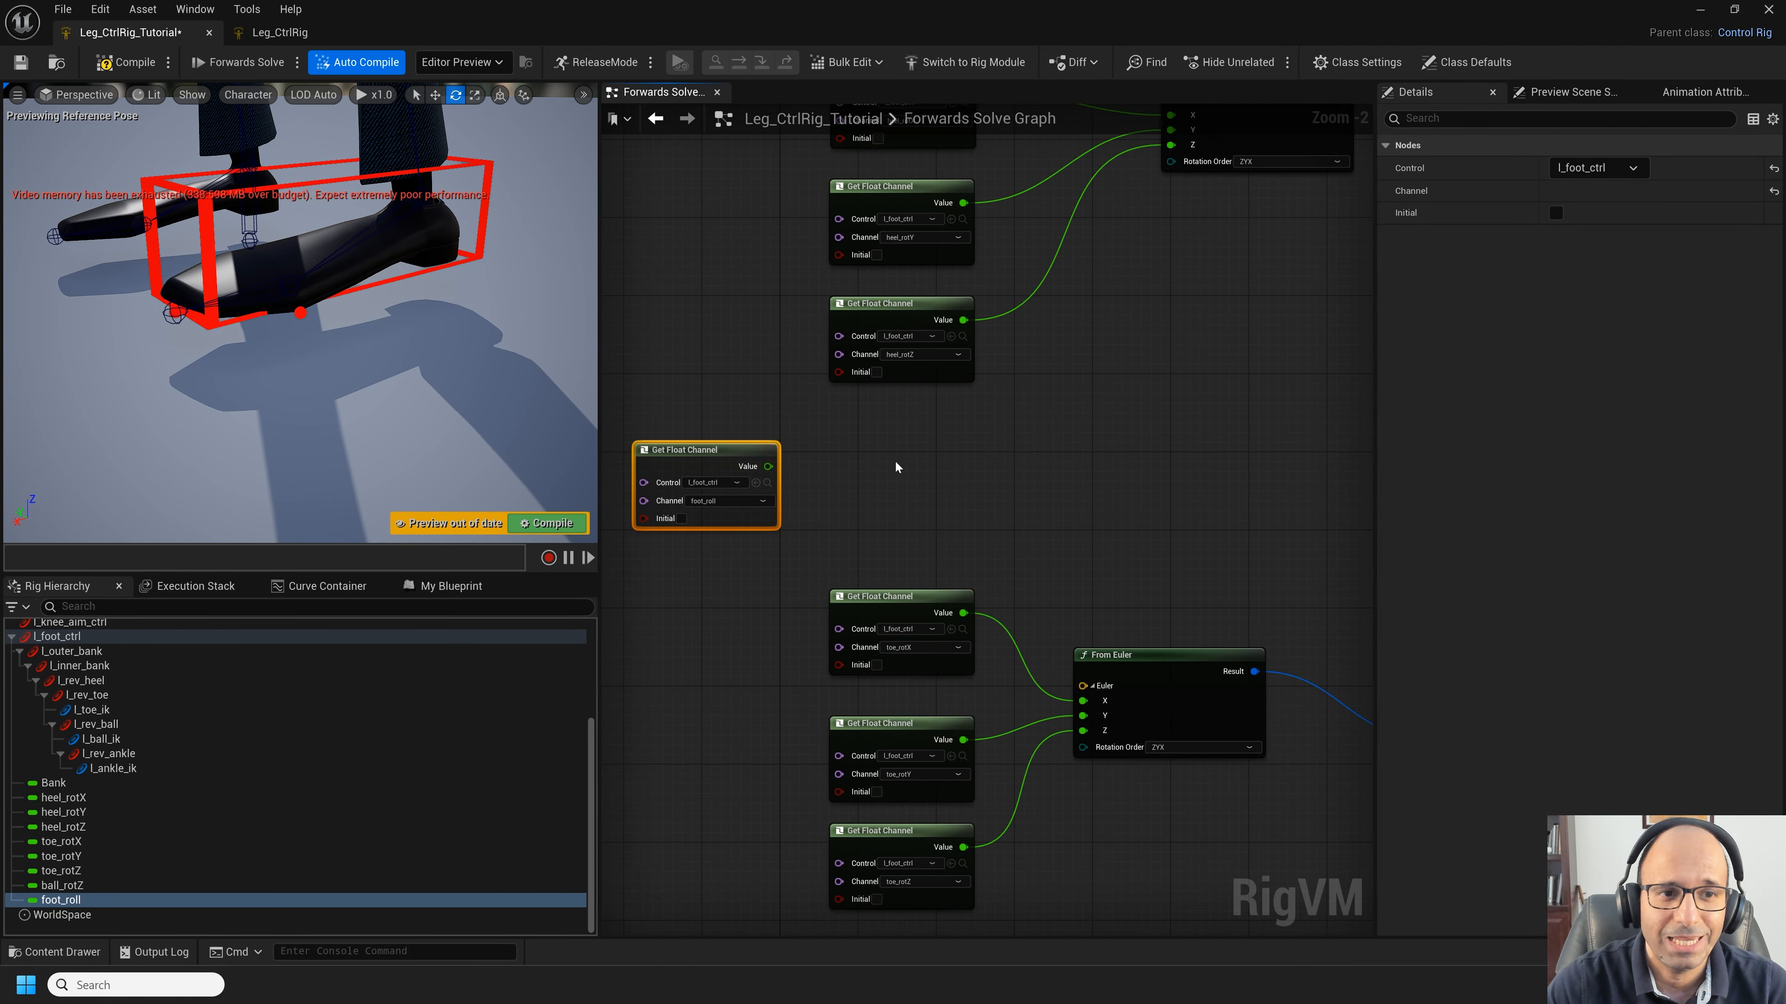
# Step: Select the l_rev_heel control to check its axes and move the foot_roll node near the heel's From Euler node
pyautogui.moveTo(1054, 439); pyautogui.dragTo(897, 680, button='right')
pyautogui.moveTo(1331, 412); pyautogui.dragTo(1131, 554, button='right')
pyautogui.scroll(2, 1201, 467)
pyautogui.click(1065, 442)
pyautogui.moveTo(935, 638); pyautogui.dragTo(1197, 454, button='right')
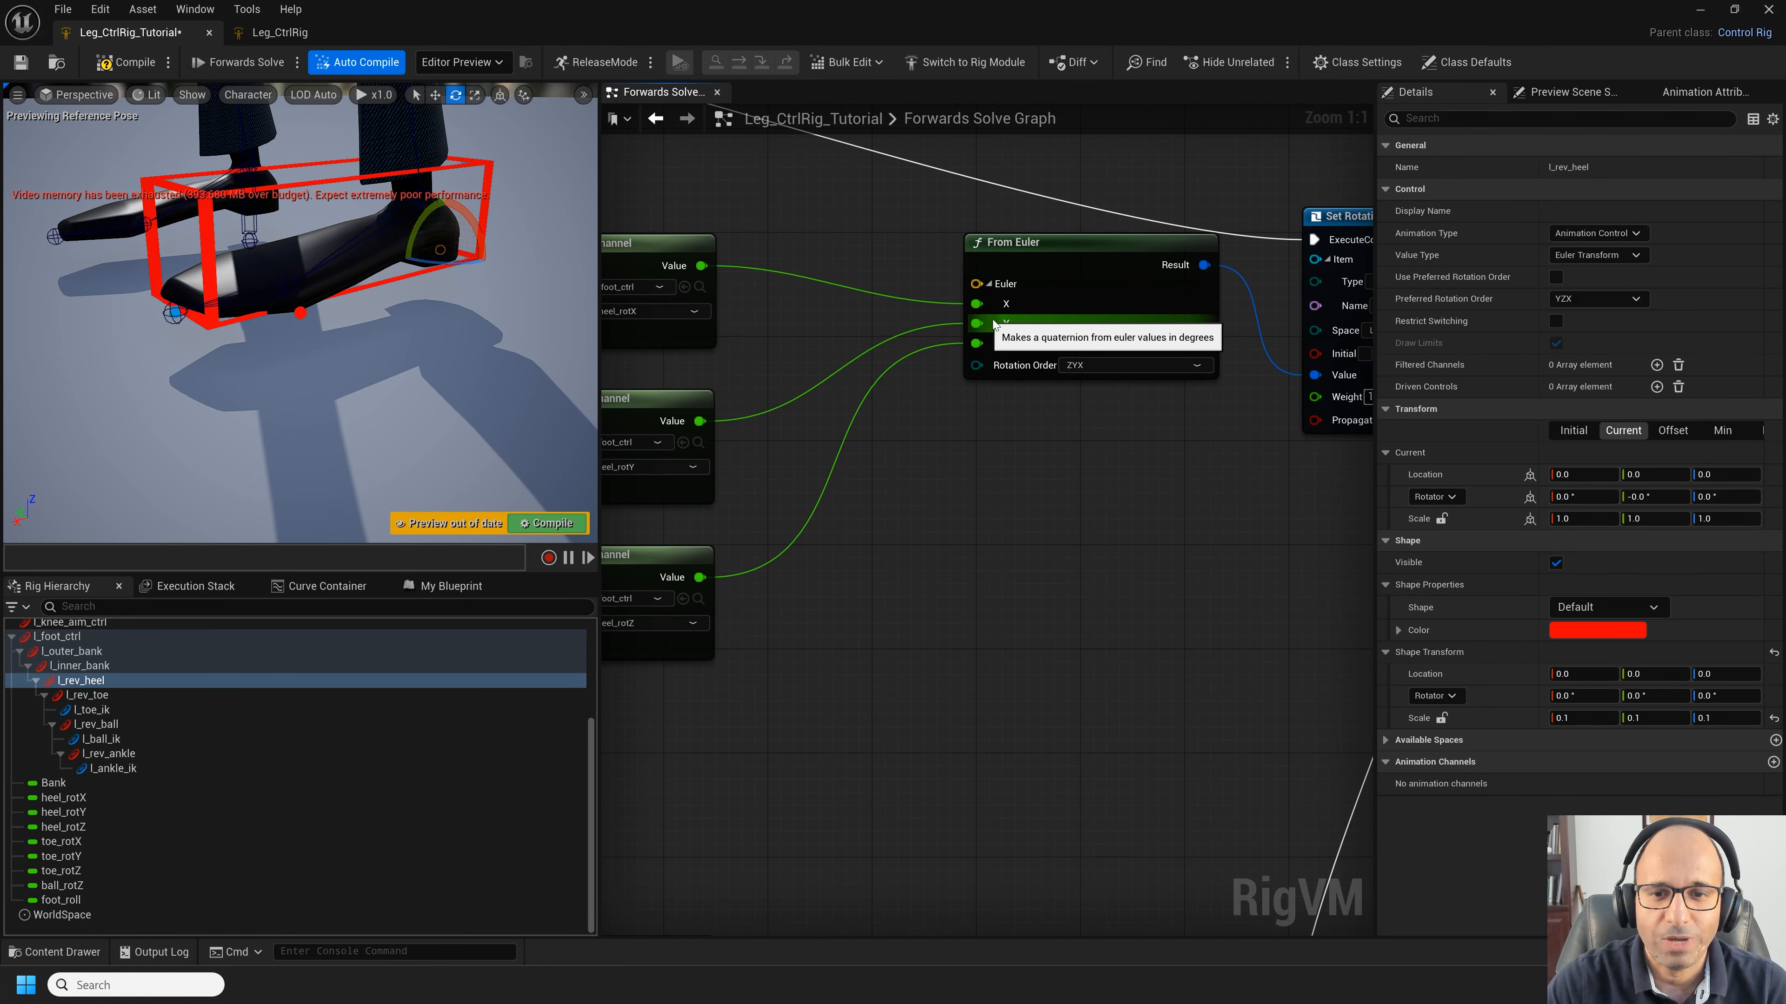
pyautogui.moveTo(605, 751); pyautogui.dragTo(858, 708, button='right')
pyautogui.scroll(-1, 858, 707)
pyautogui.moveTo(667, 705); pyautogui.dragTo(1174, 489)
pyautogui.scroll(1, 1174, 489)
pyautogui.moveTo(1174, 488); pyautogui.dragTo(1127, 484, button='right')
# Step: Move the heel_rotZ channel node down and place the foot_roll node between heel_rotY and heel_rotZ
pyautogui.moveTo(685, 179); pyautogui.dragTo(907, 556)
pyautogui.moveTo(864, 540); pyautogui.dragTo(785, 734)
pyautogui.click(897, 475)
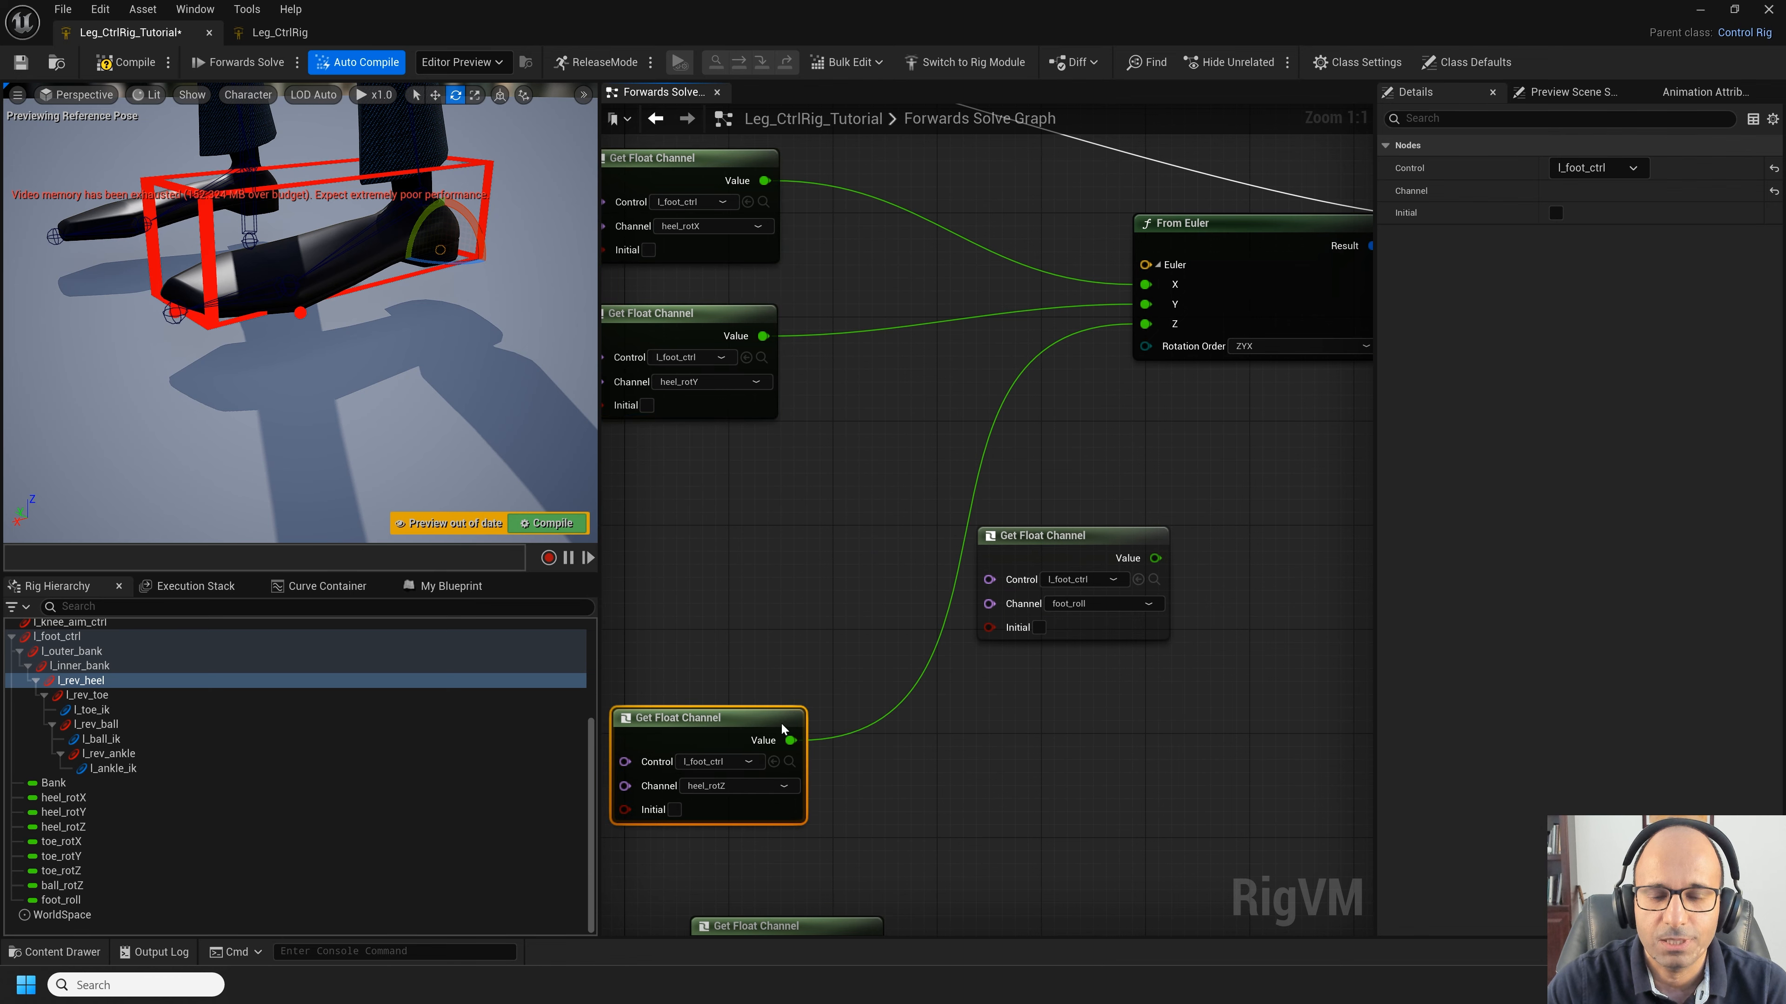
pyautogui.moveTo(1138, 551); pyautogui.dragTo(773, 498)
pyautogui.moveTo(845, 484); pyautogui.dragTo(1026, 499, button='right')
pyautogui.moveTo(953, 526); pyautogui.dragTo(881, 526)
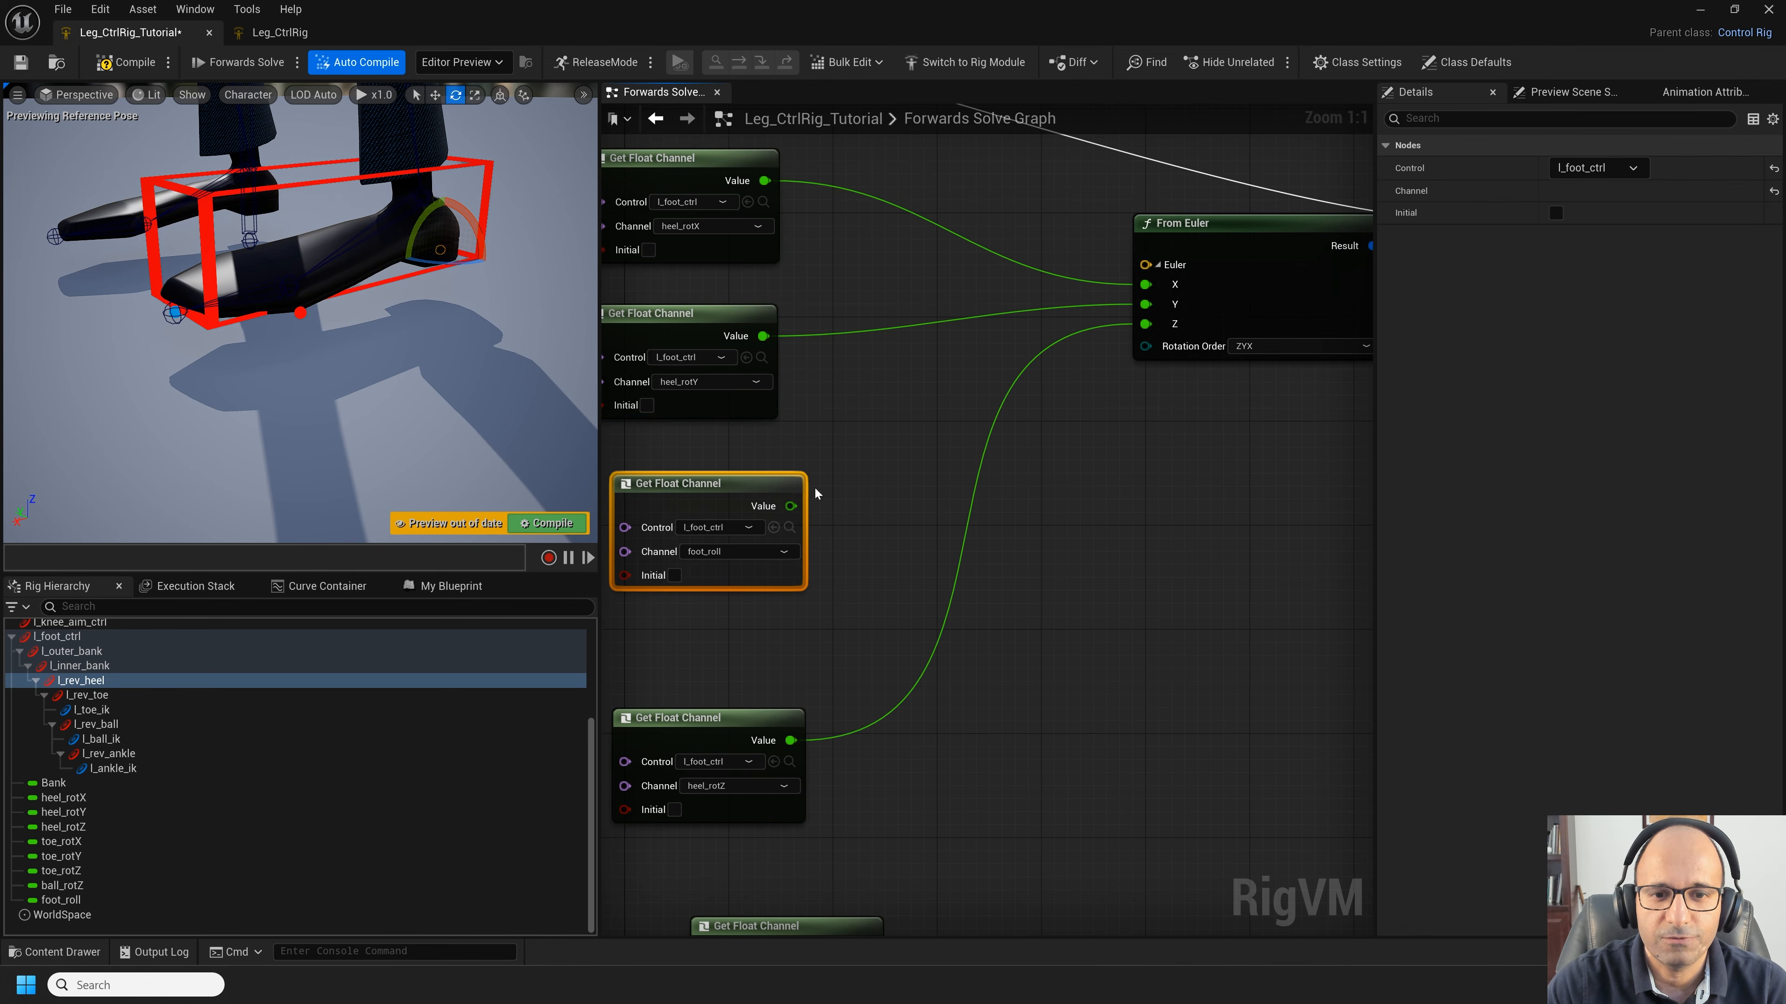
pyautogui.moveTo(845, 484); pyautogui.dragTo(1026, 499, button='right')
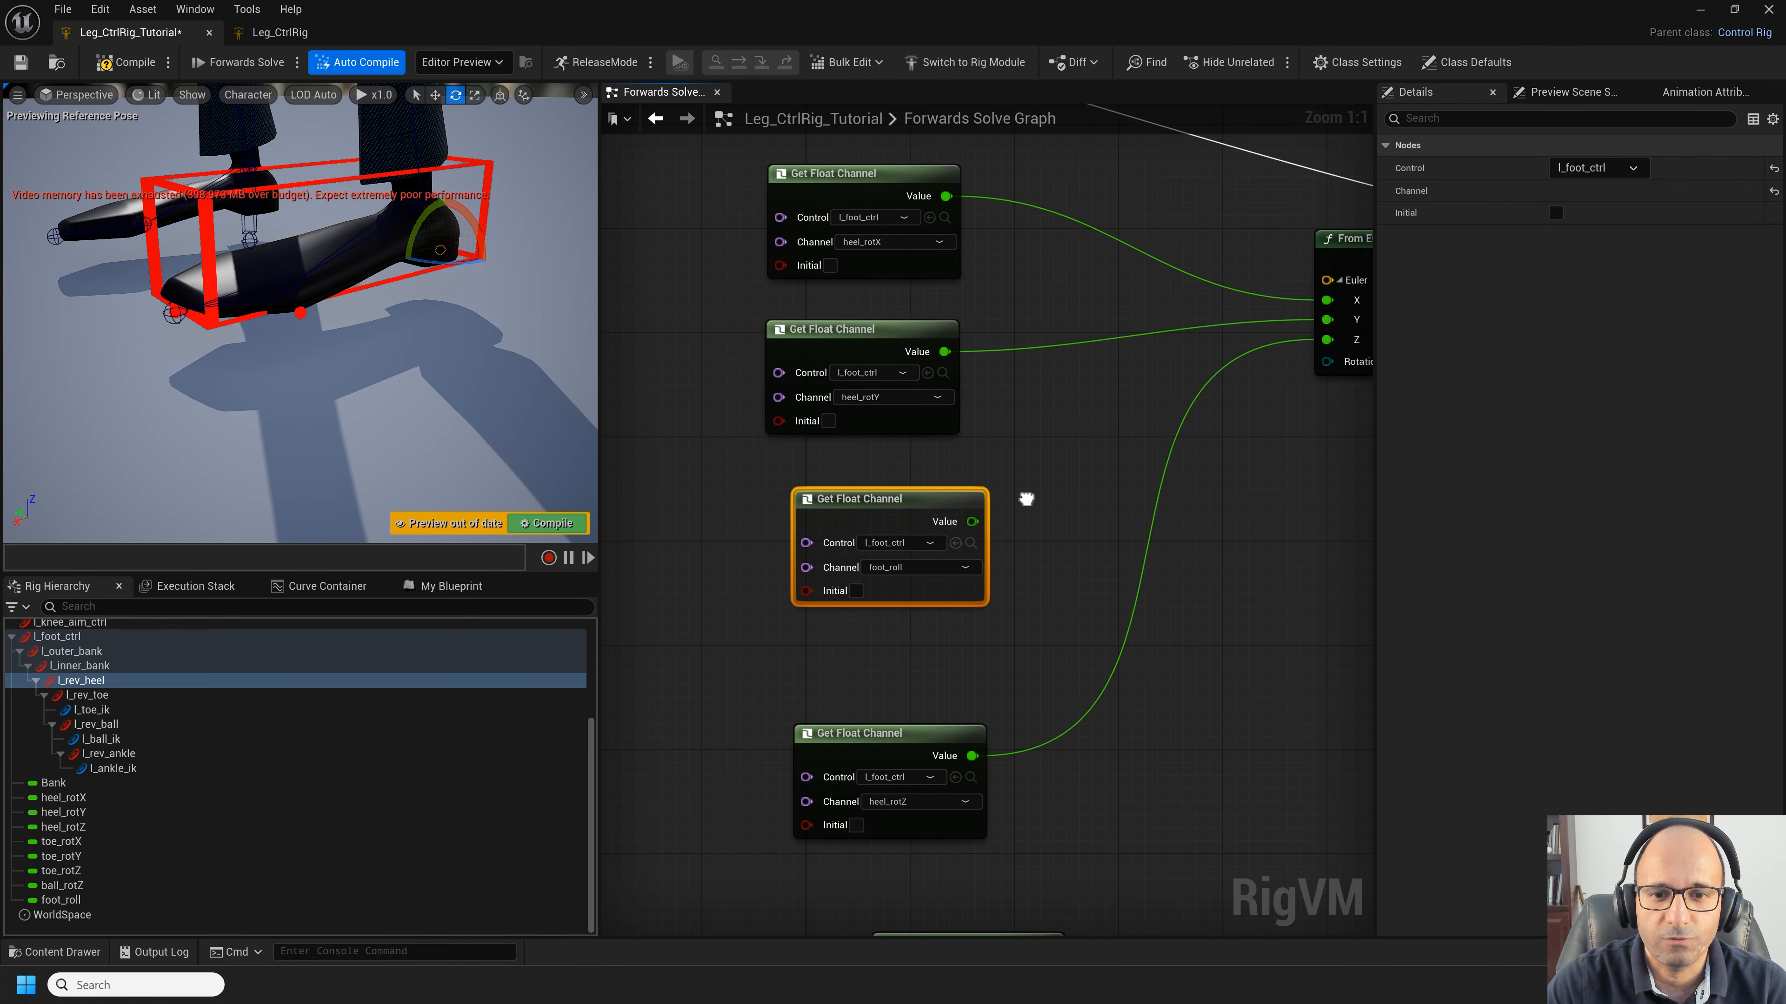
# Step: Add a Clamp node on the foot_roll value with its Maximum set to 90
pyautogui.moveTo(890, 505); pyautogui.dragTo(992, 508)
pyautogui.write('clamp')
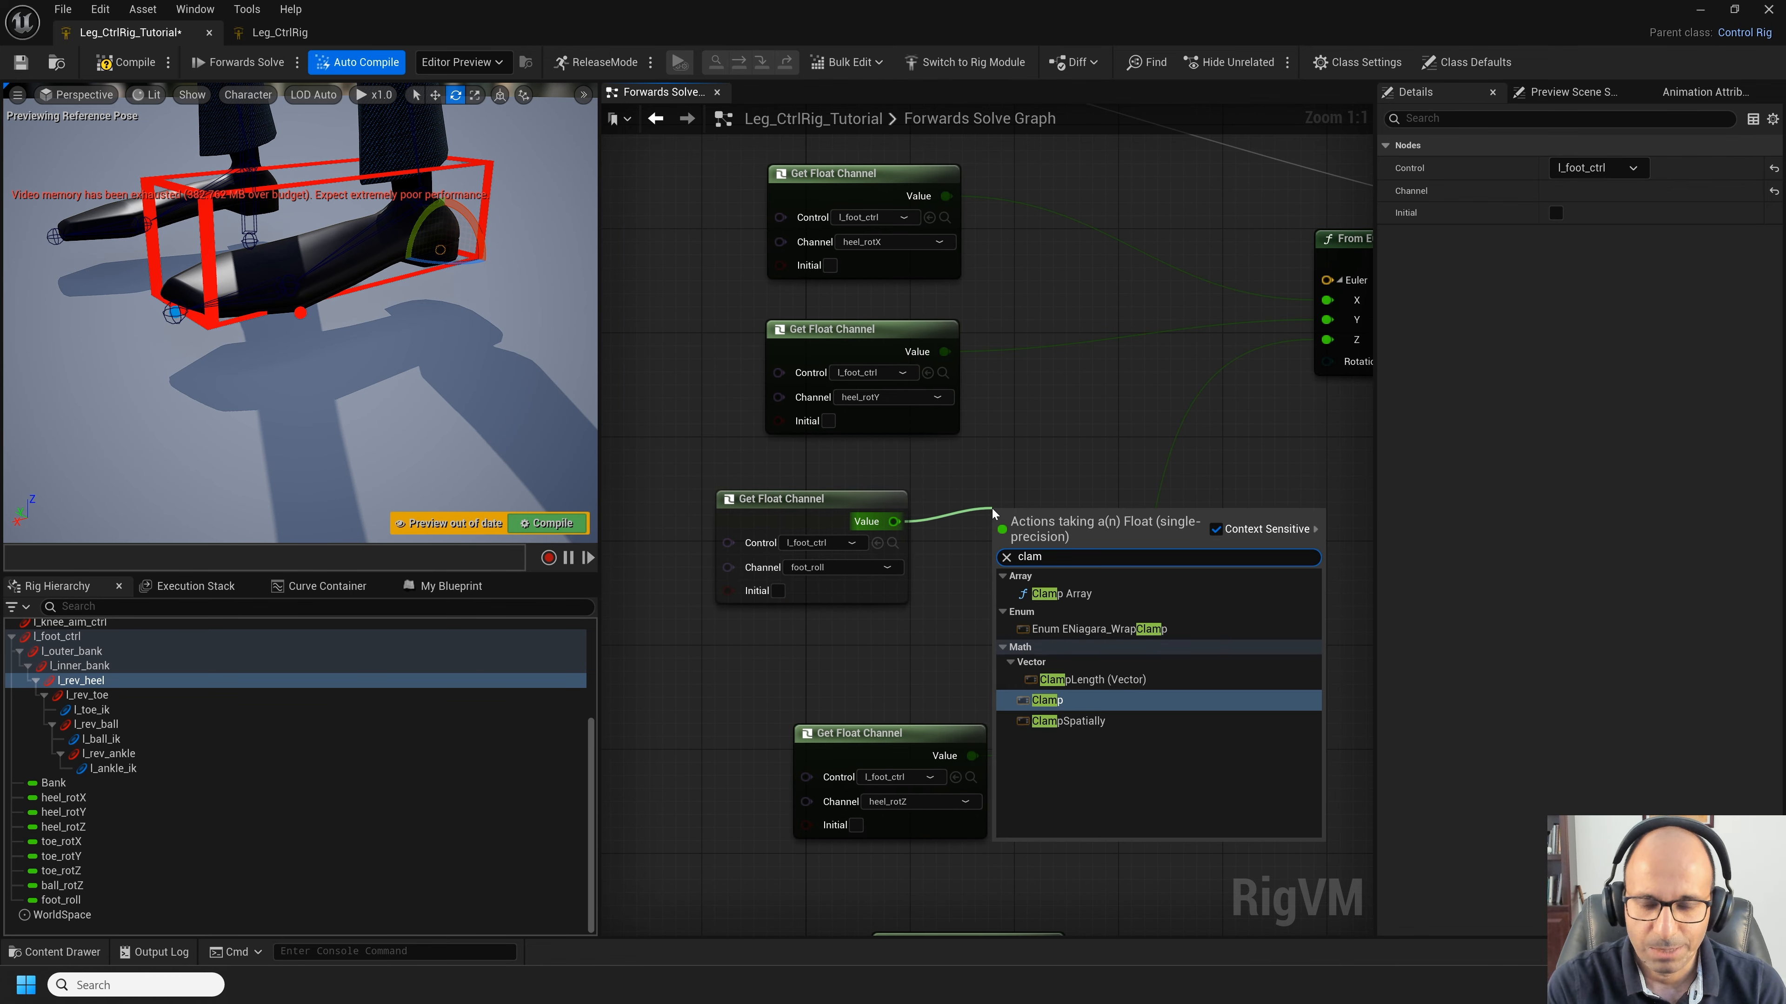
pyautogui.press('Return')
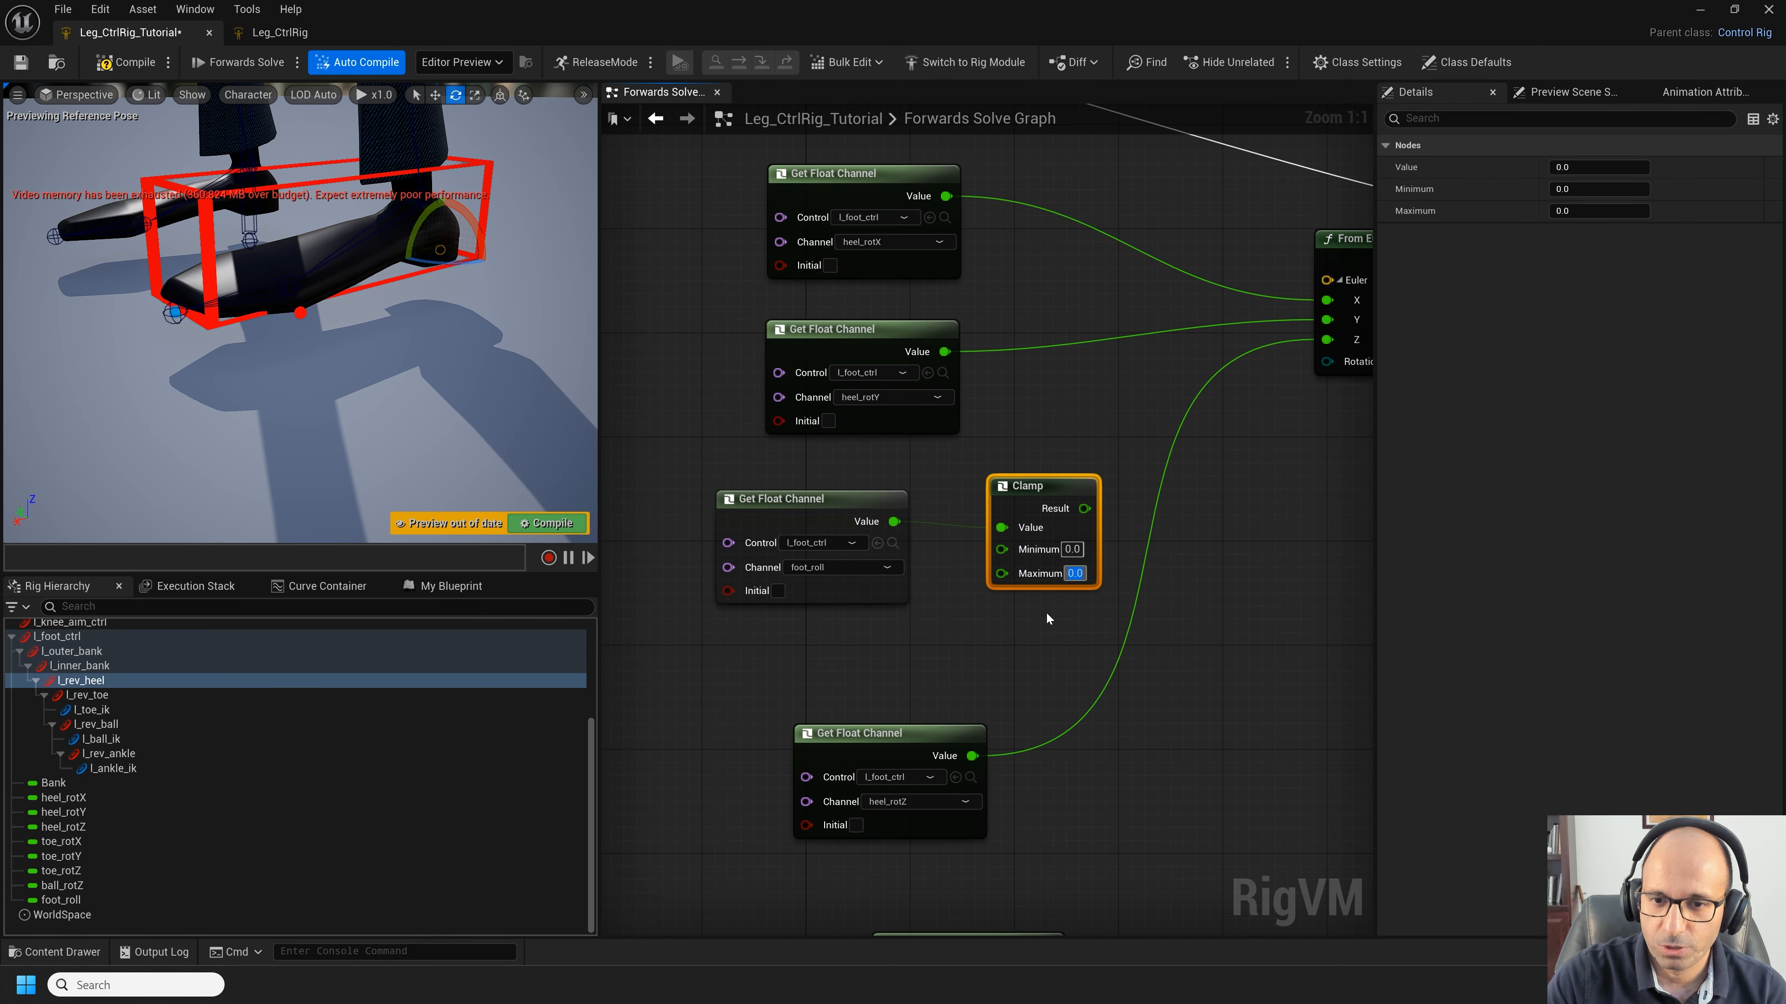
pyautogui.write('90')
pyautogui.press('Return')
pyautogui.moveTo(1046, 611); pyautogui.dragTo(944, 622, button='right')
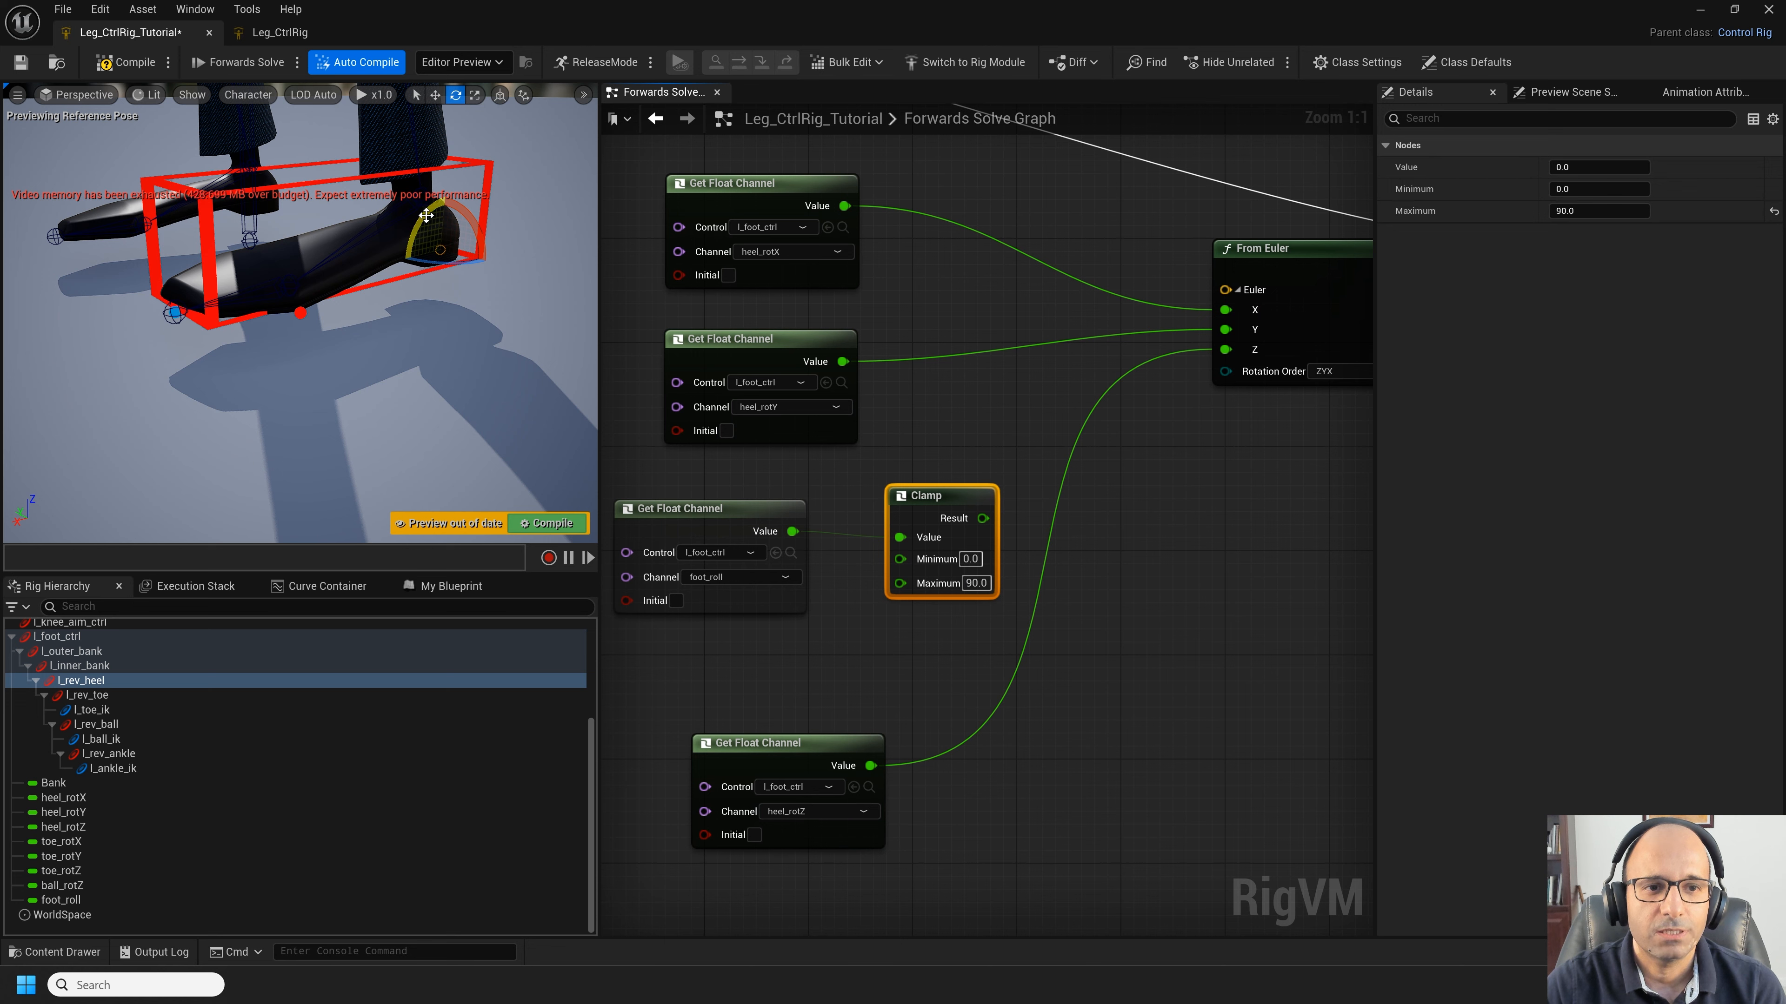
# Step: Place an Add node above the Clamp node and shift the heel_rotY channel node away to make room
pyautogui.moveTo(1007, 434); pyautogui.dragTo(934, 440, button='right')
pyautogui.rightClick(934, 439)
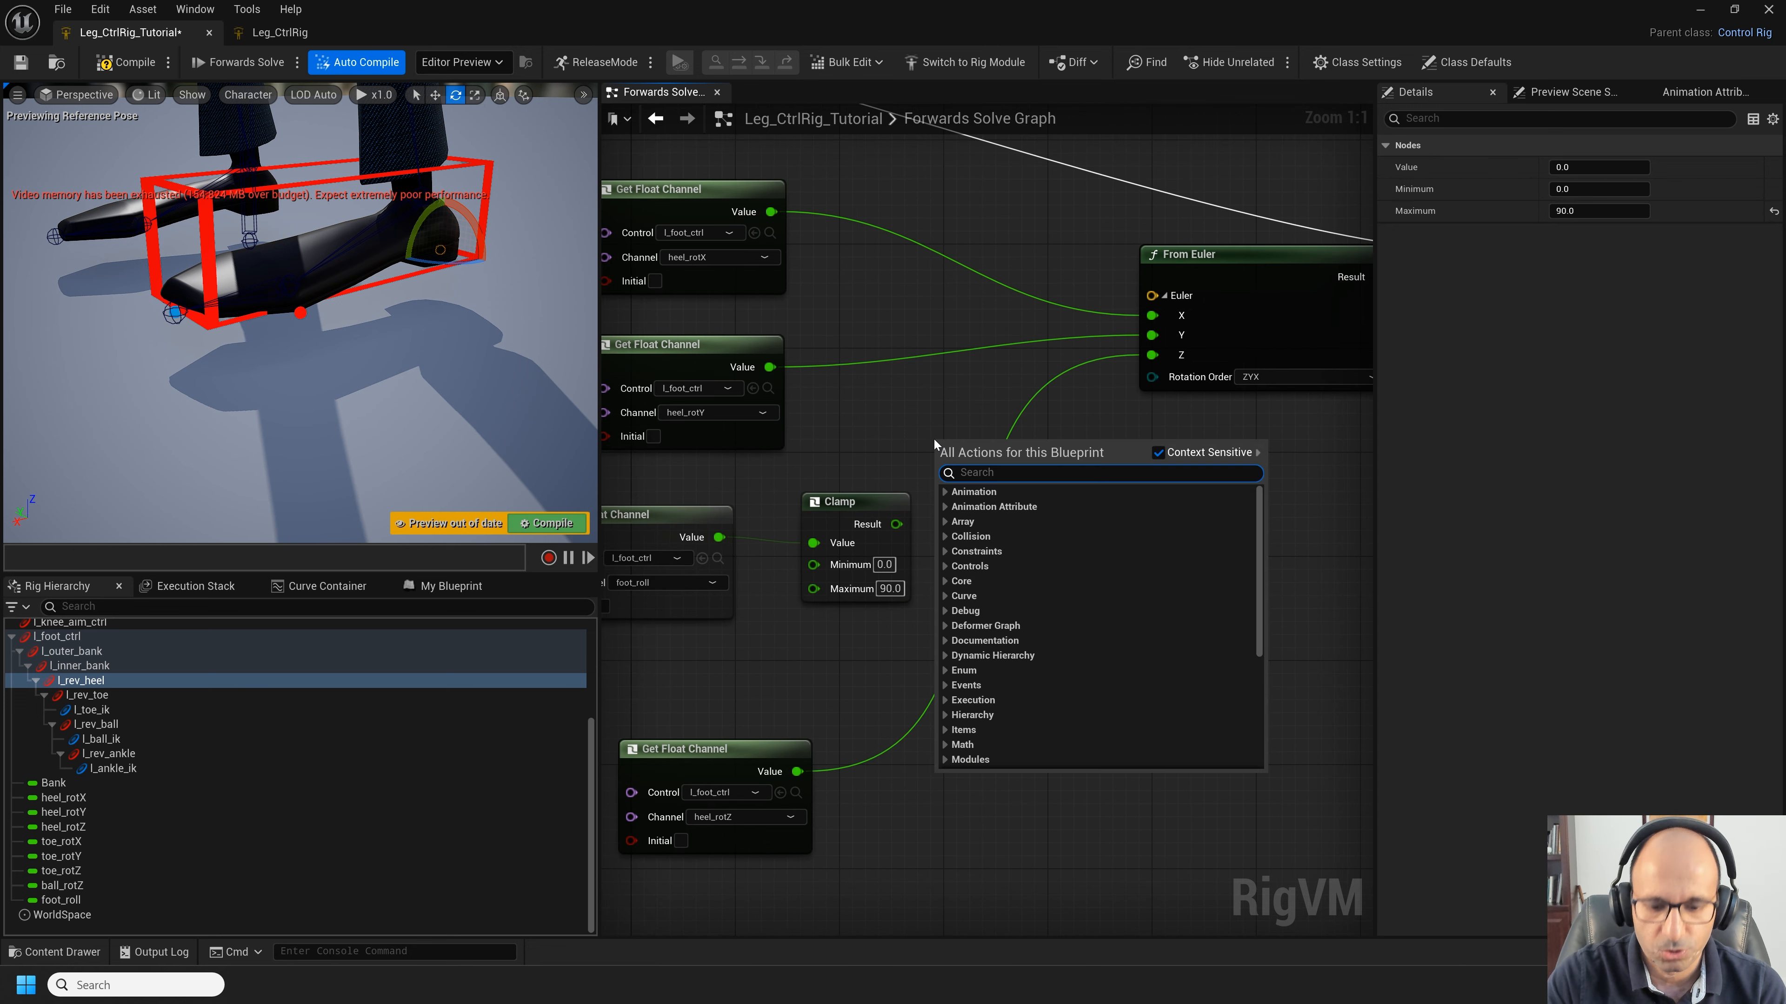
pyautogui.write('add')
pyautogui.press('Return')
pyautogui.moveTo(943, 450); pyautogui.dragTo(876, 384)
pyautogui.moveTo(870, 328); pyautogui.dragTo(1066, 355, button='right')
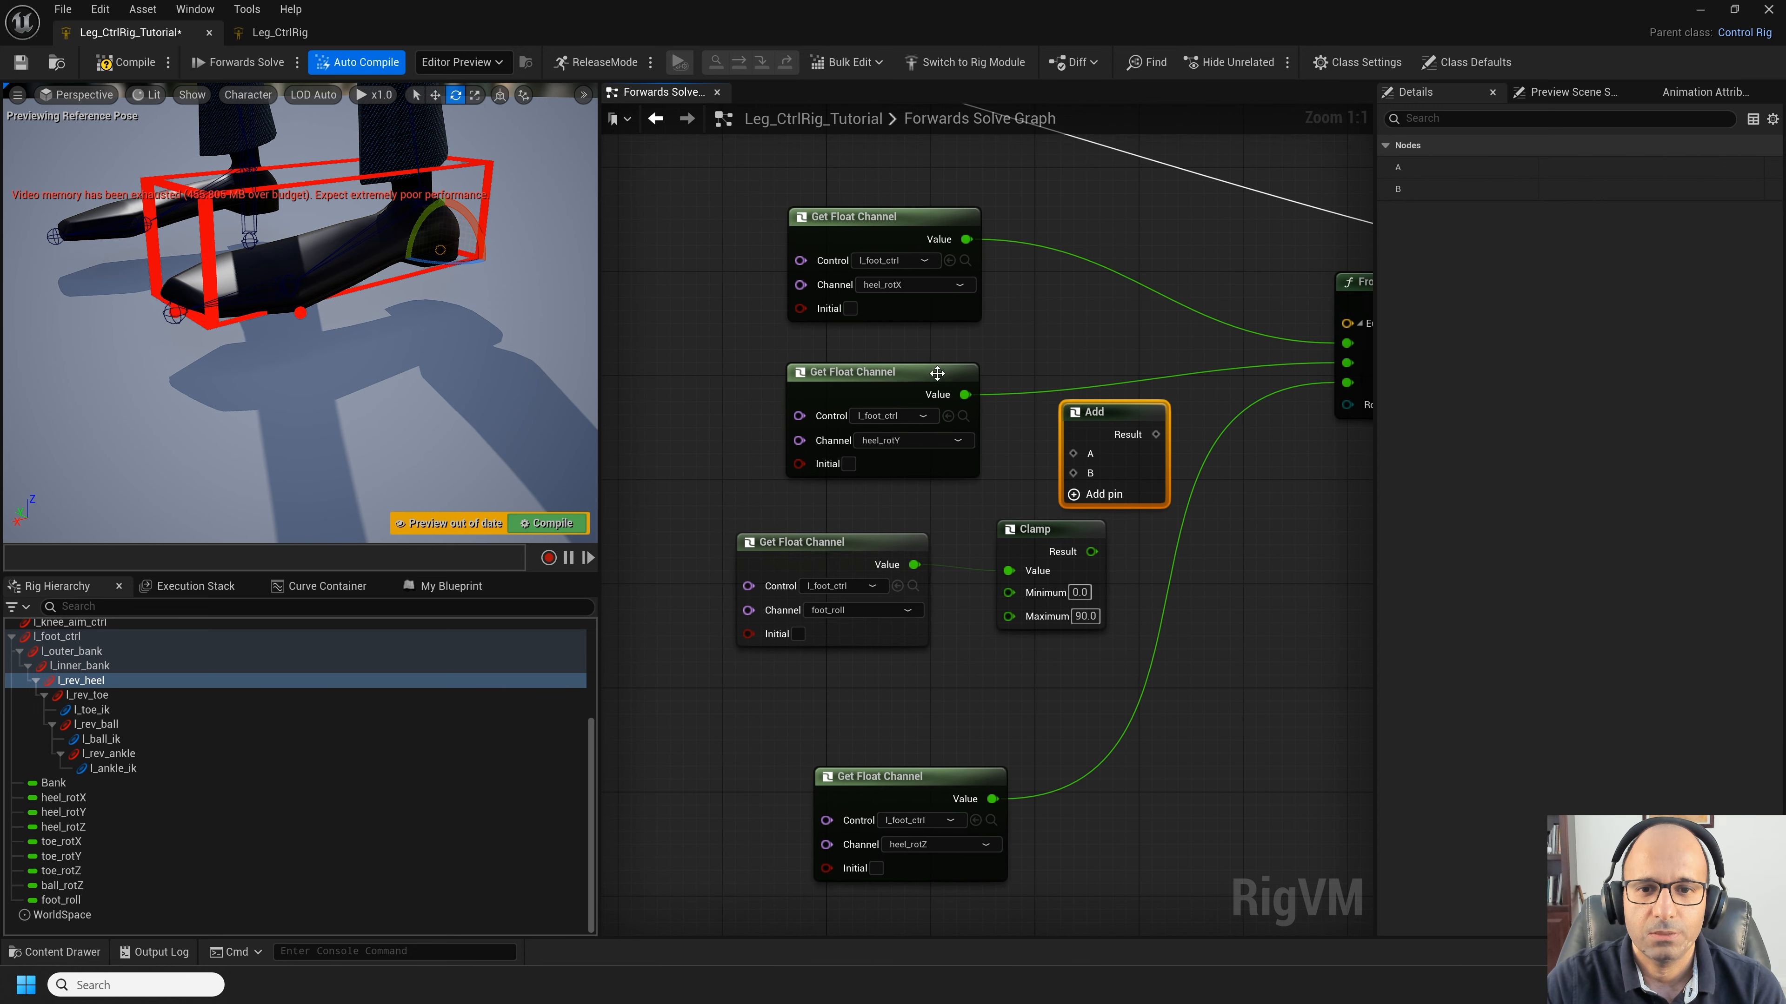
pyautogui.moveTo(950, 376); pyautogui.dragTo(785, 364)
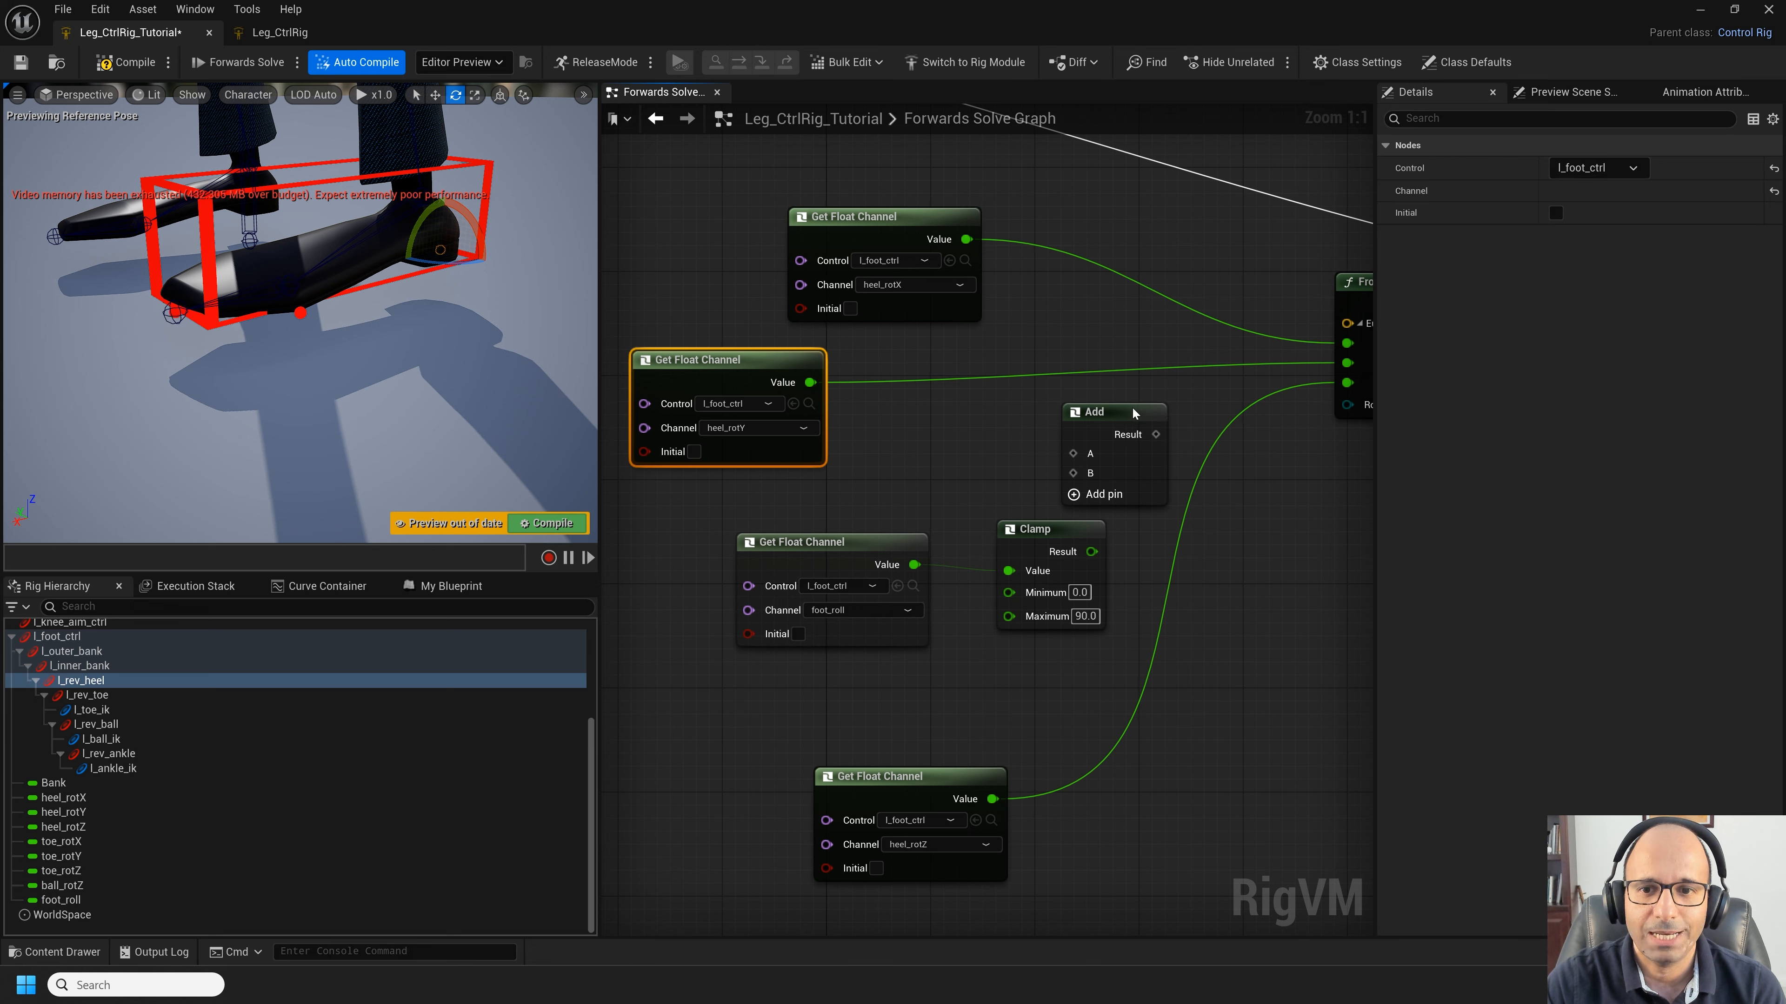
pyautogui.moveTo(1133, 410); pyautogui.dragTo(1145, 397)
# Step: Sum heel_rotY and the Clamp Result in the Add node, connect its Result to From Euler's Y input, and compile
pyautogui.moveTo(1068, 536); pyautogui.dragTo(1087, 464)
pyautogui.moveTo(809, 384); pyautogui.dragTo(1100, 442)
pyautogui.moveTo(1181, 410); pyautogui.dragTo(1041, 430, button='right')
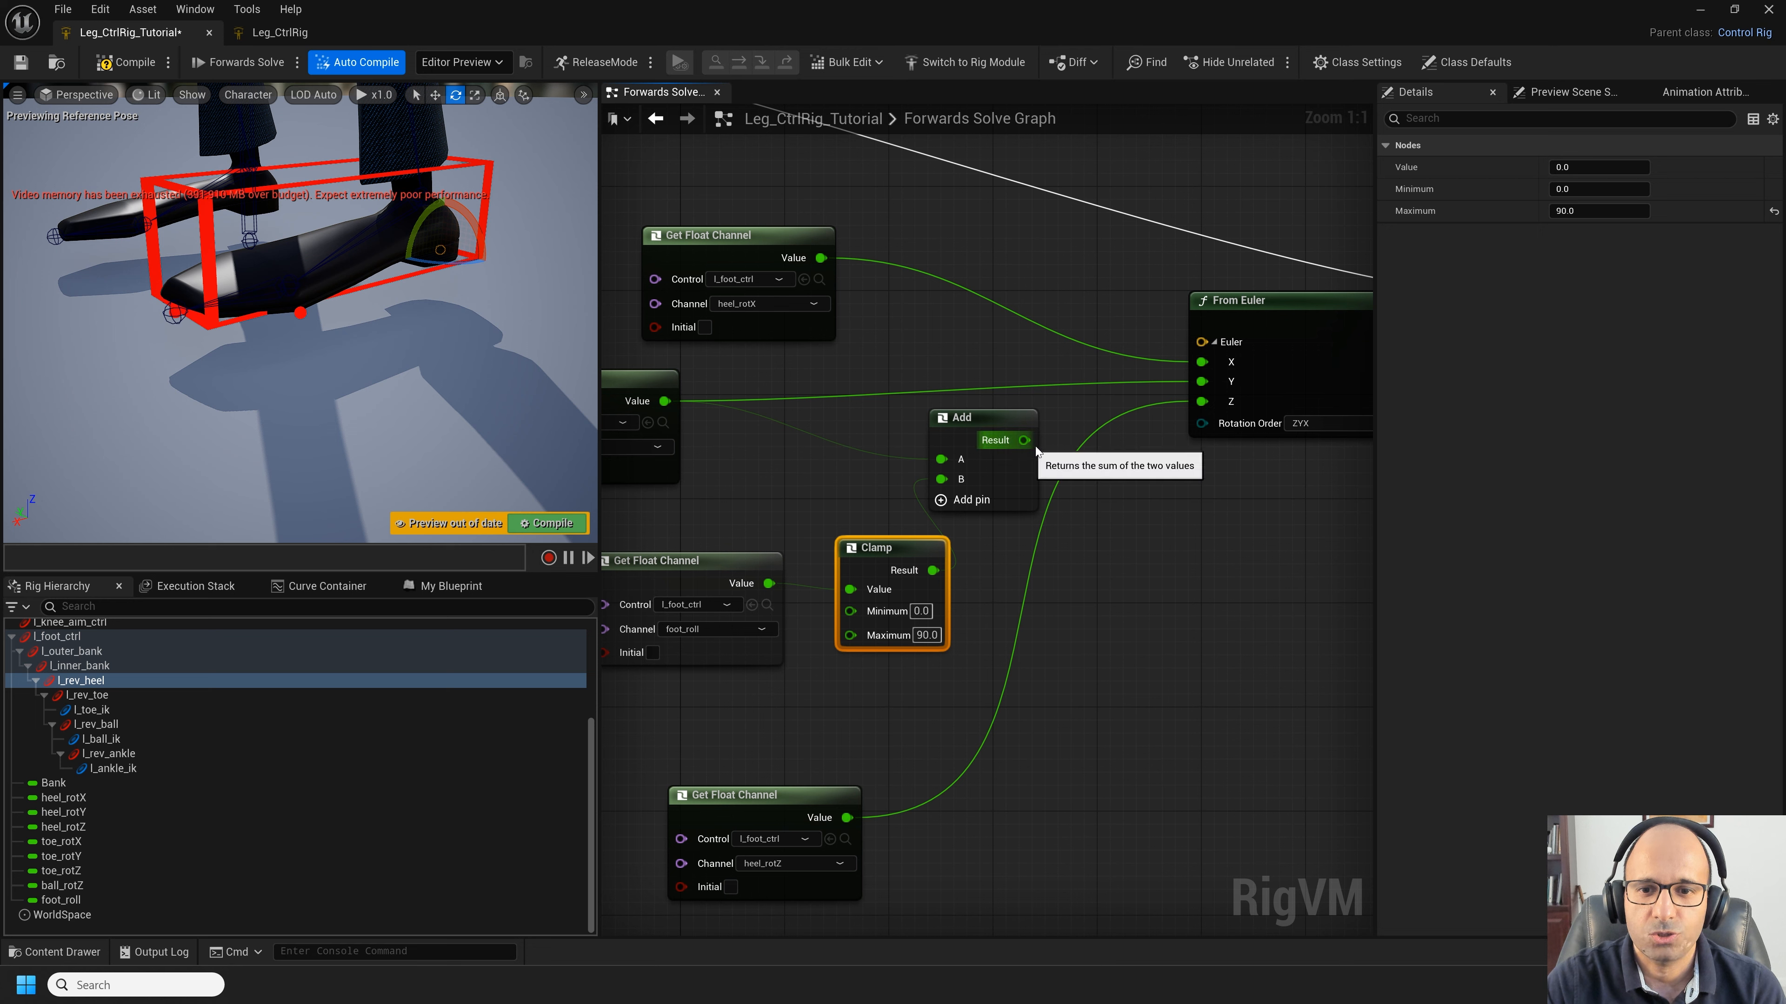
pyautogui.moveTo(1024, 440); pyautogui.dragTo(1202, 381)
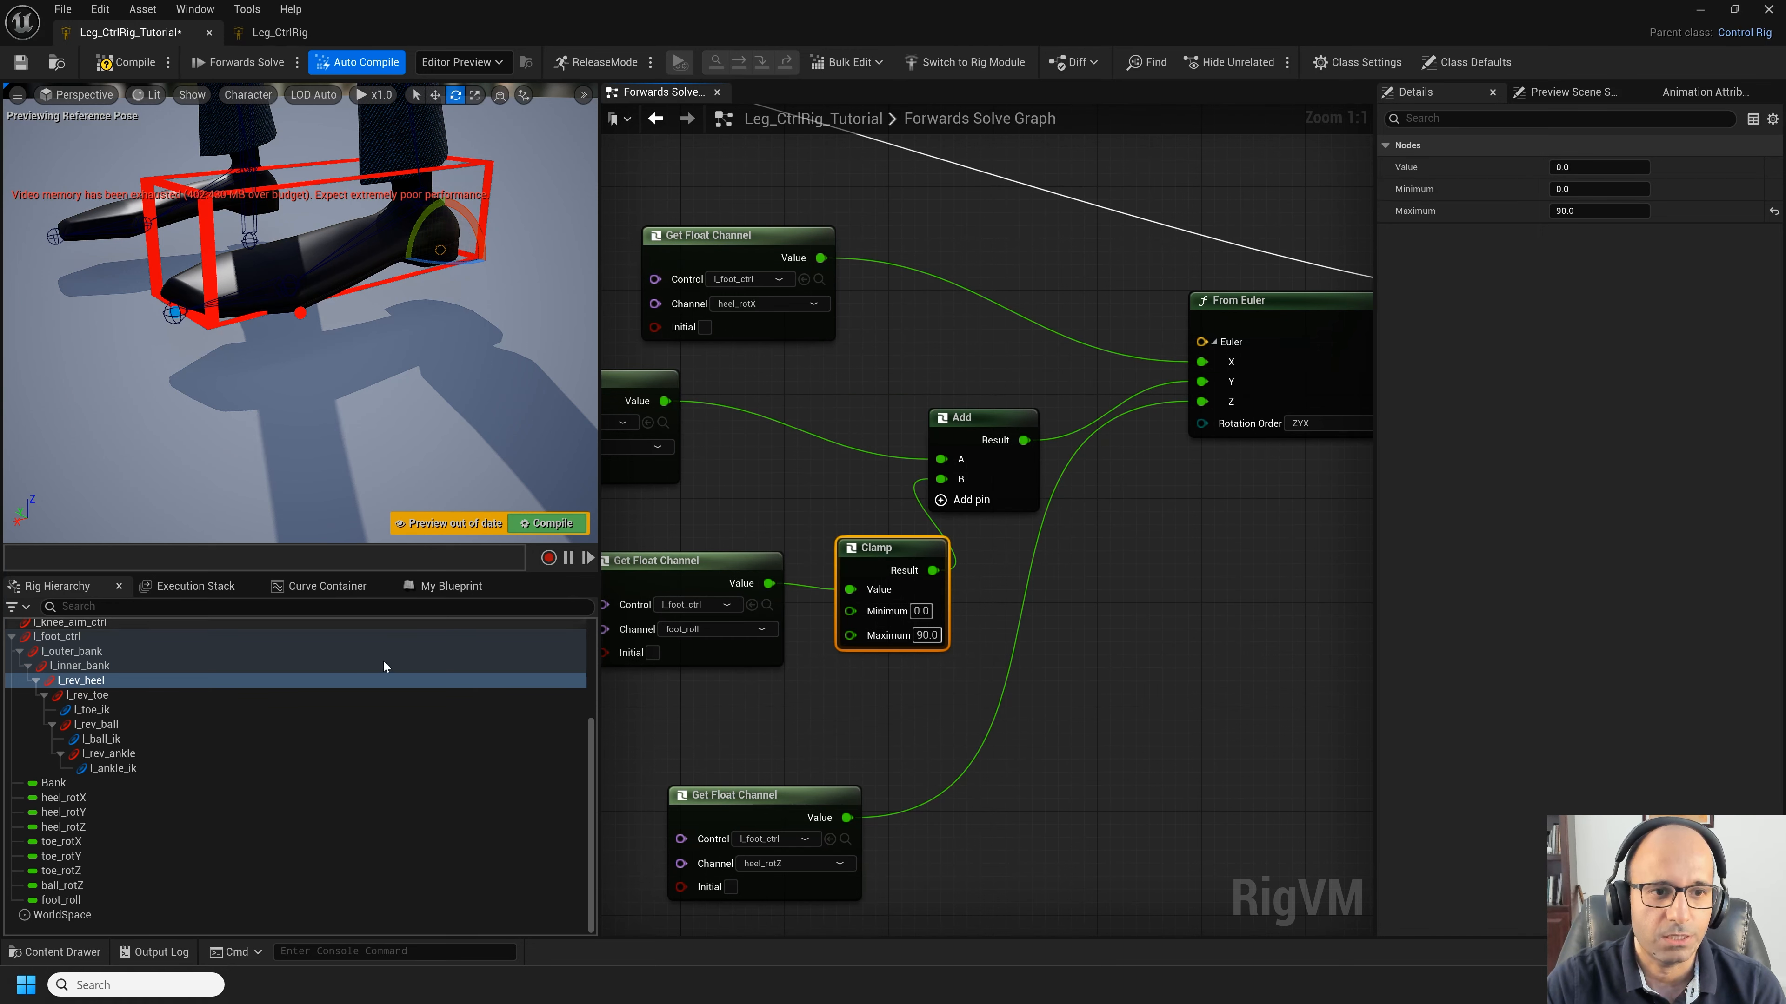
pyautogui.click(532, 526)
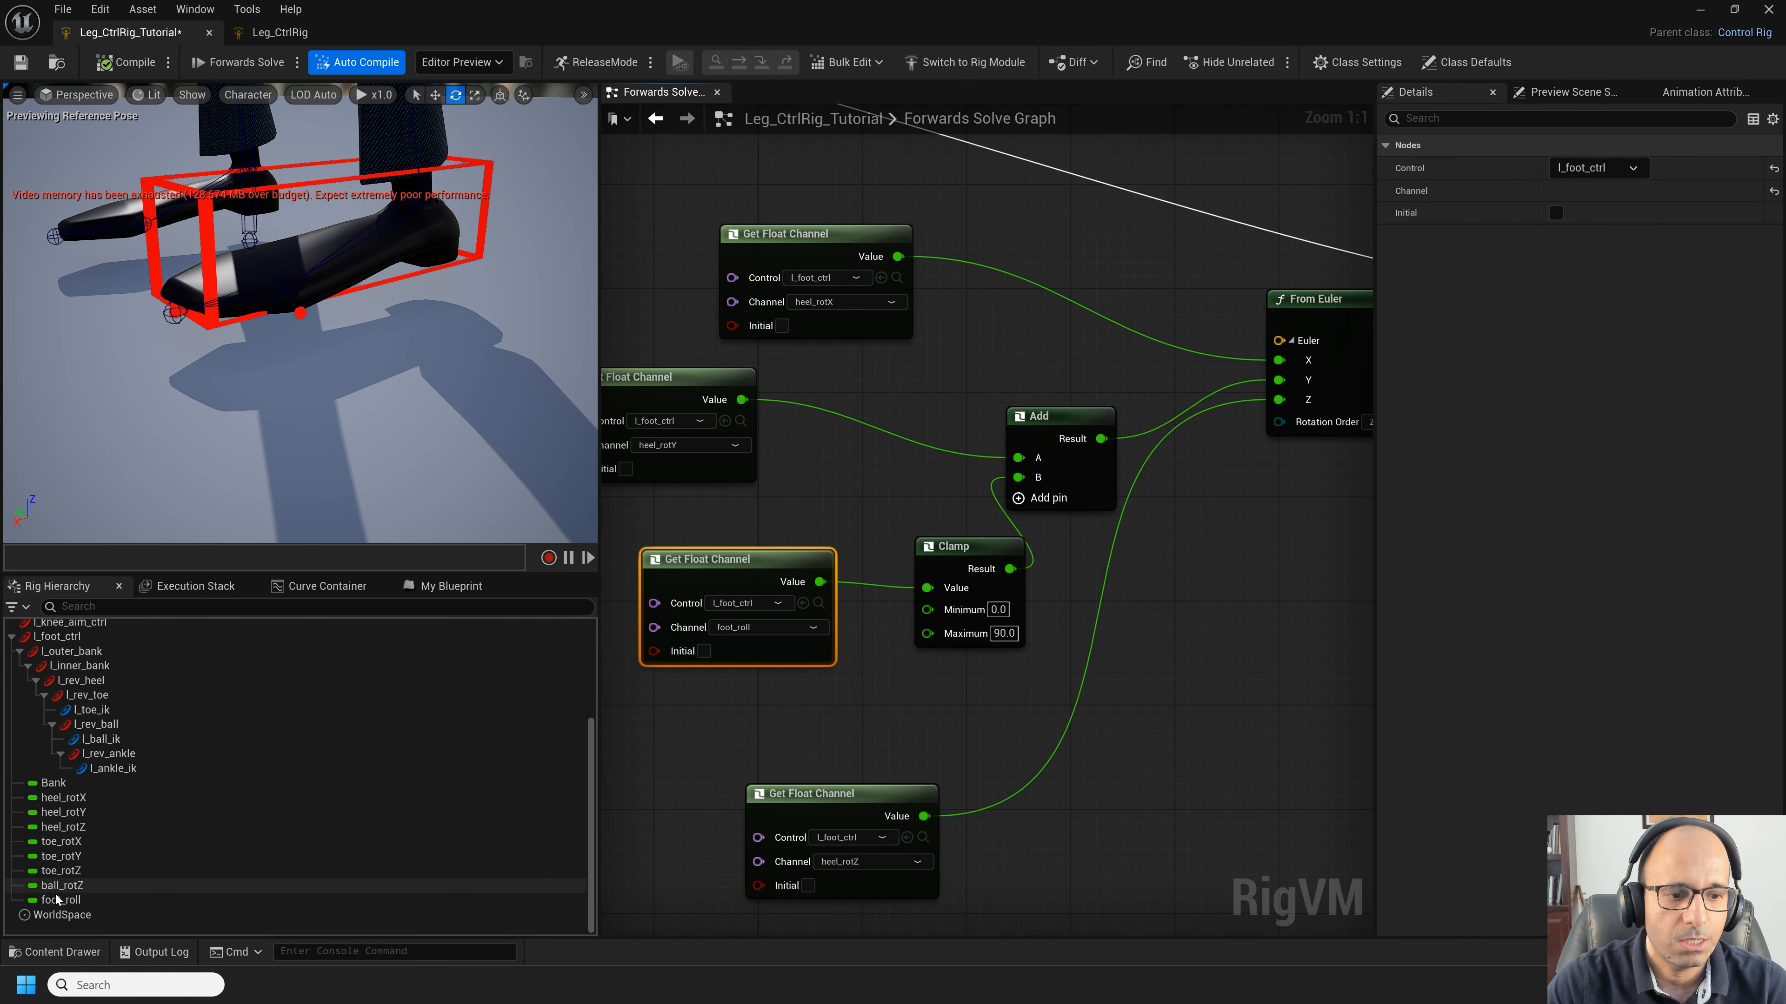
# Step: Set the foot_roll channel's Min limit to -90 and enable its Max limit for editing
pyautogui.click(65, 898)
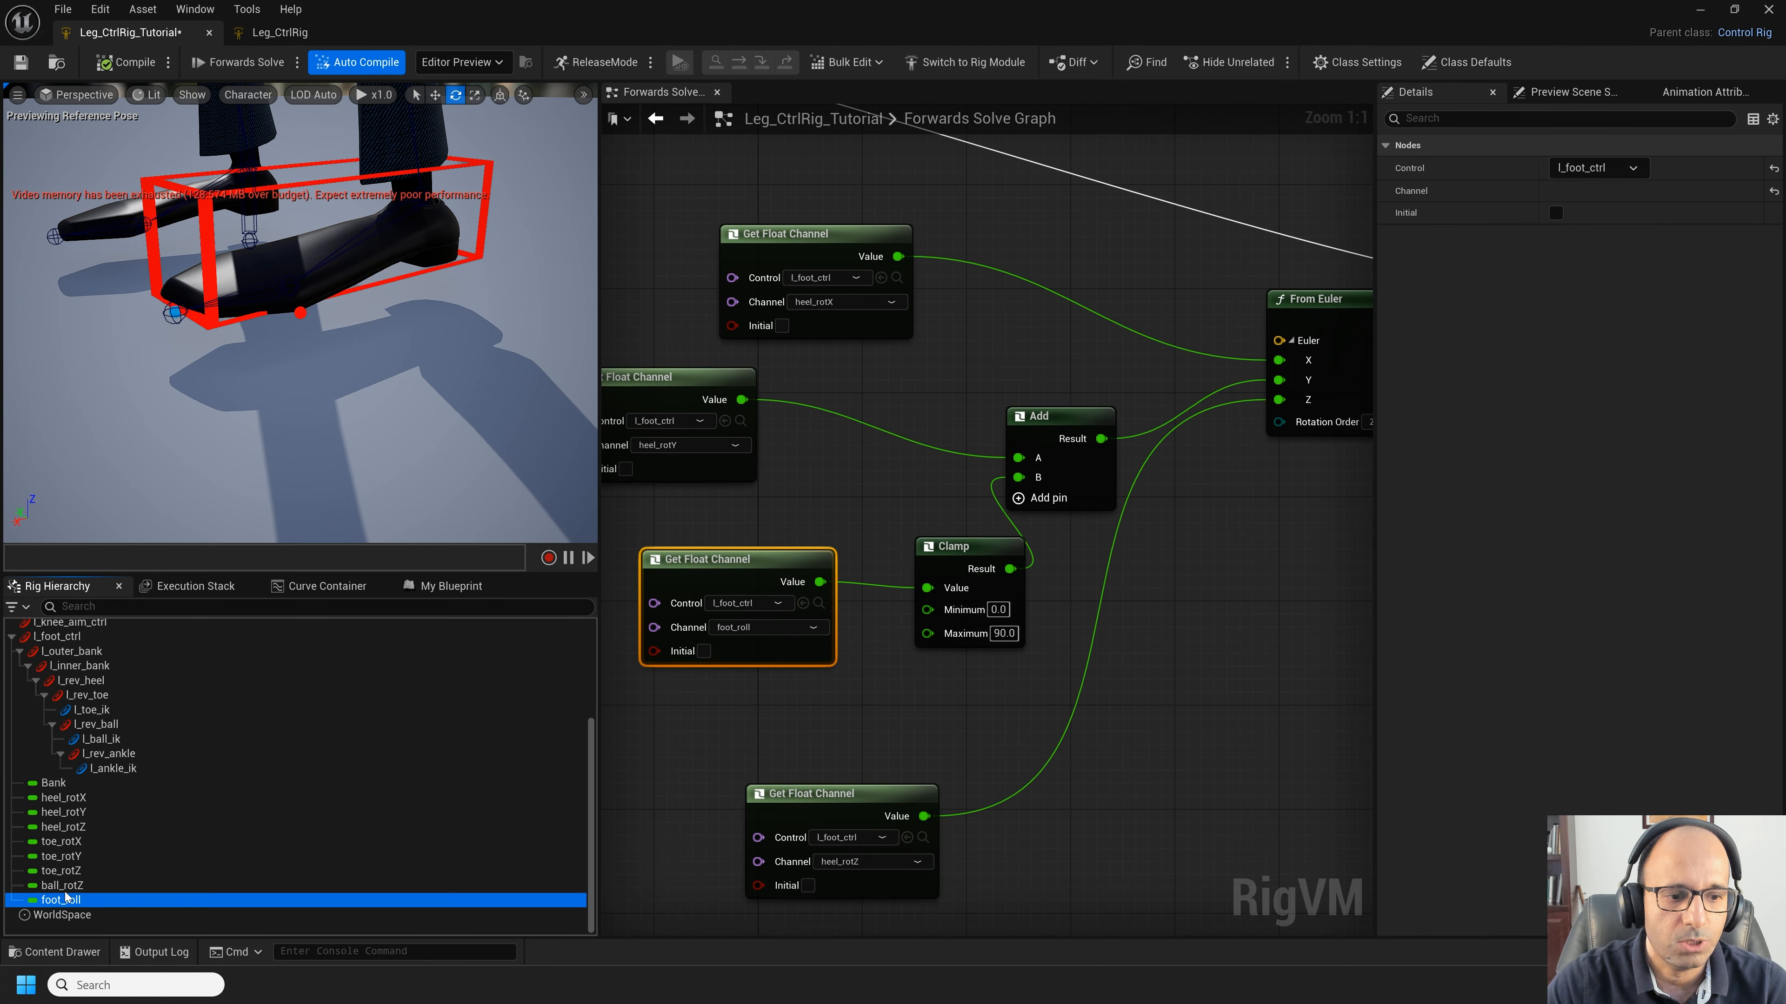
pyautogui.click(58, 636)
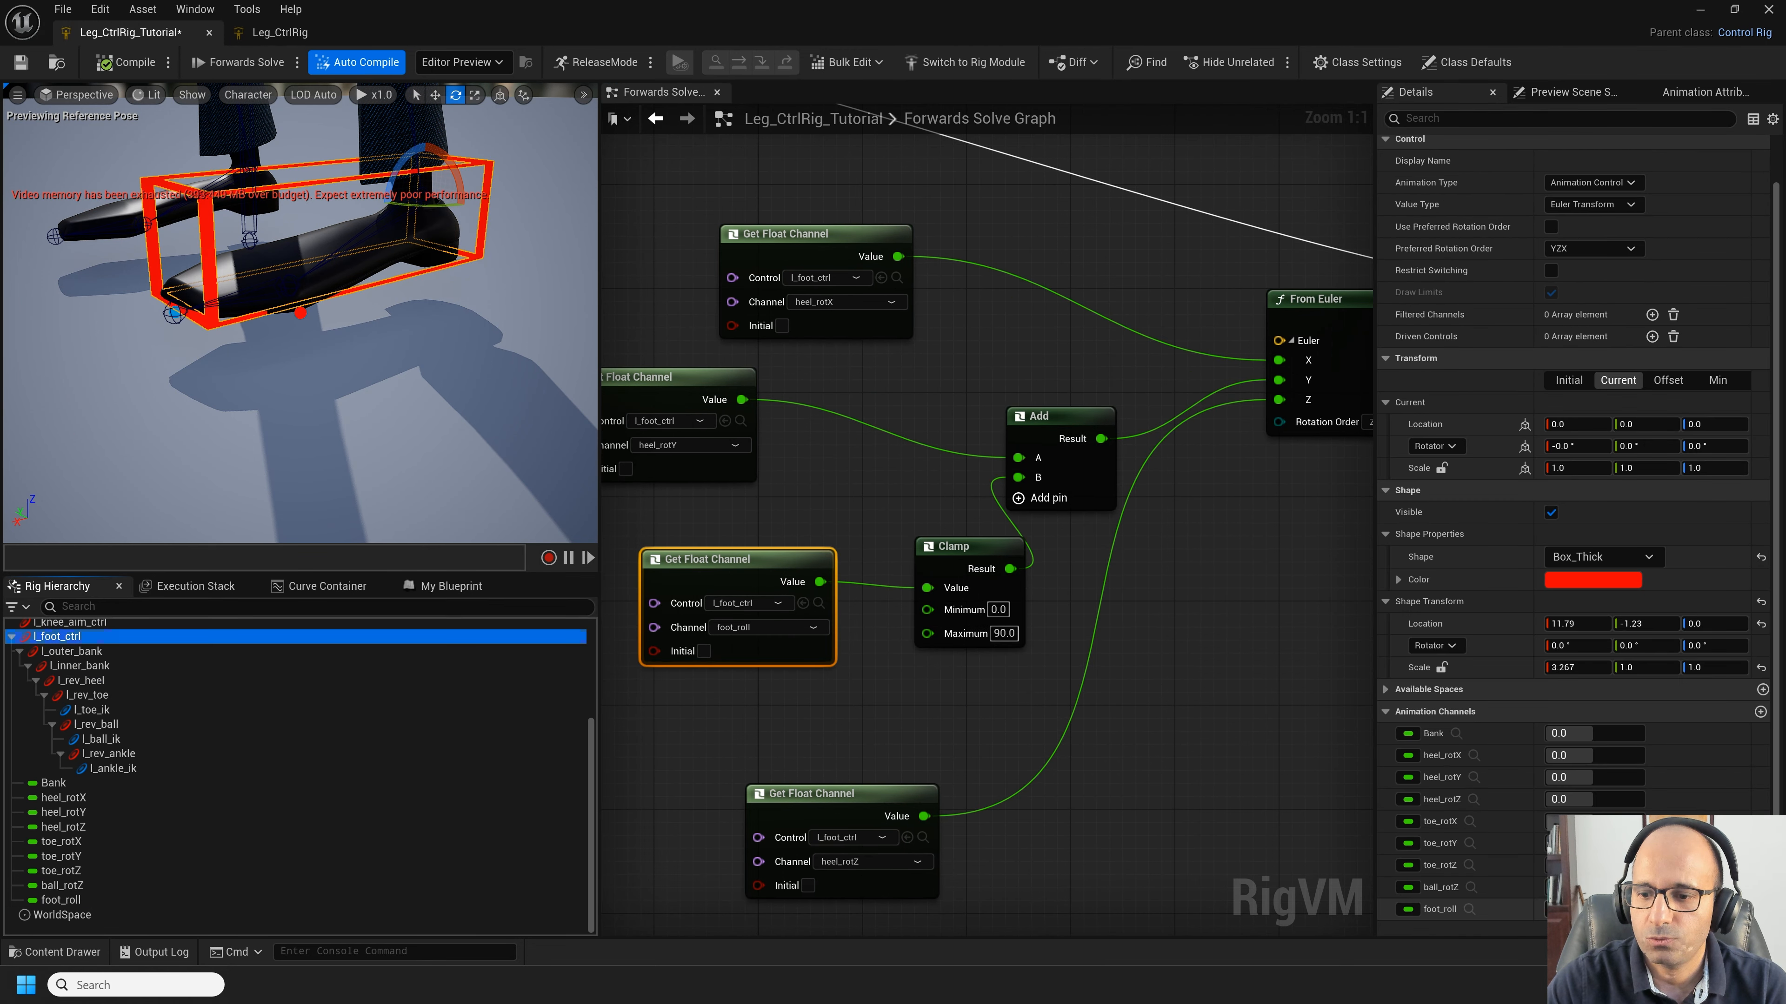
pyautogui.click(78, 901)
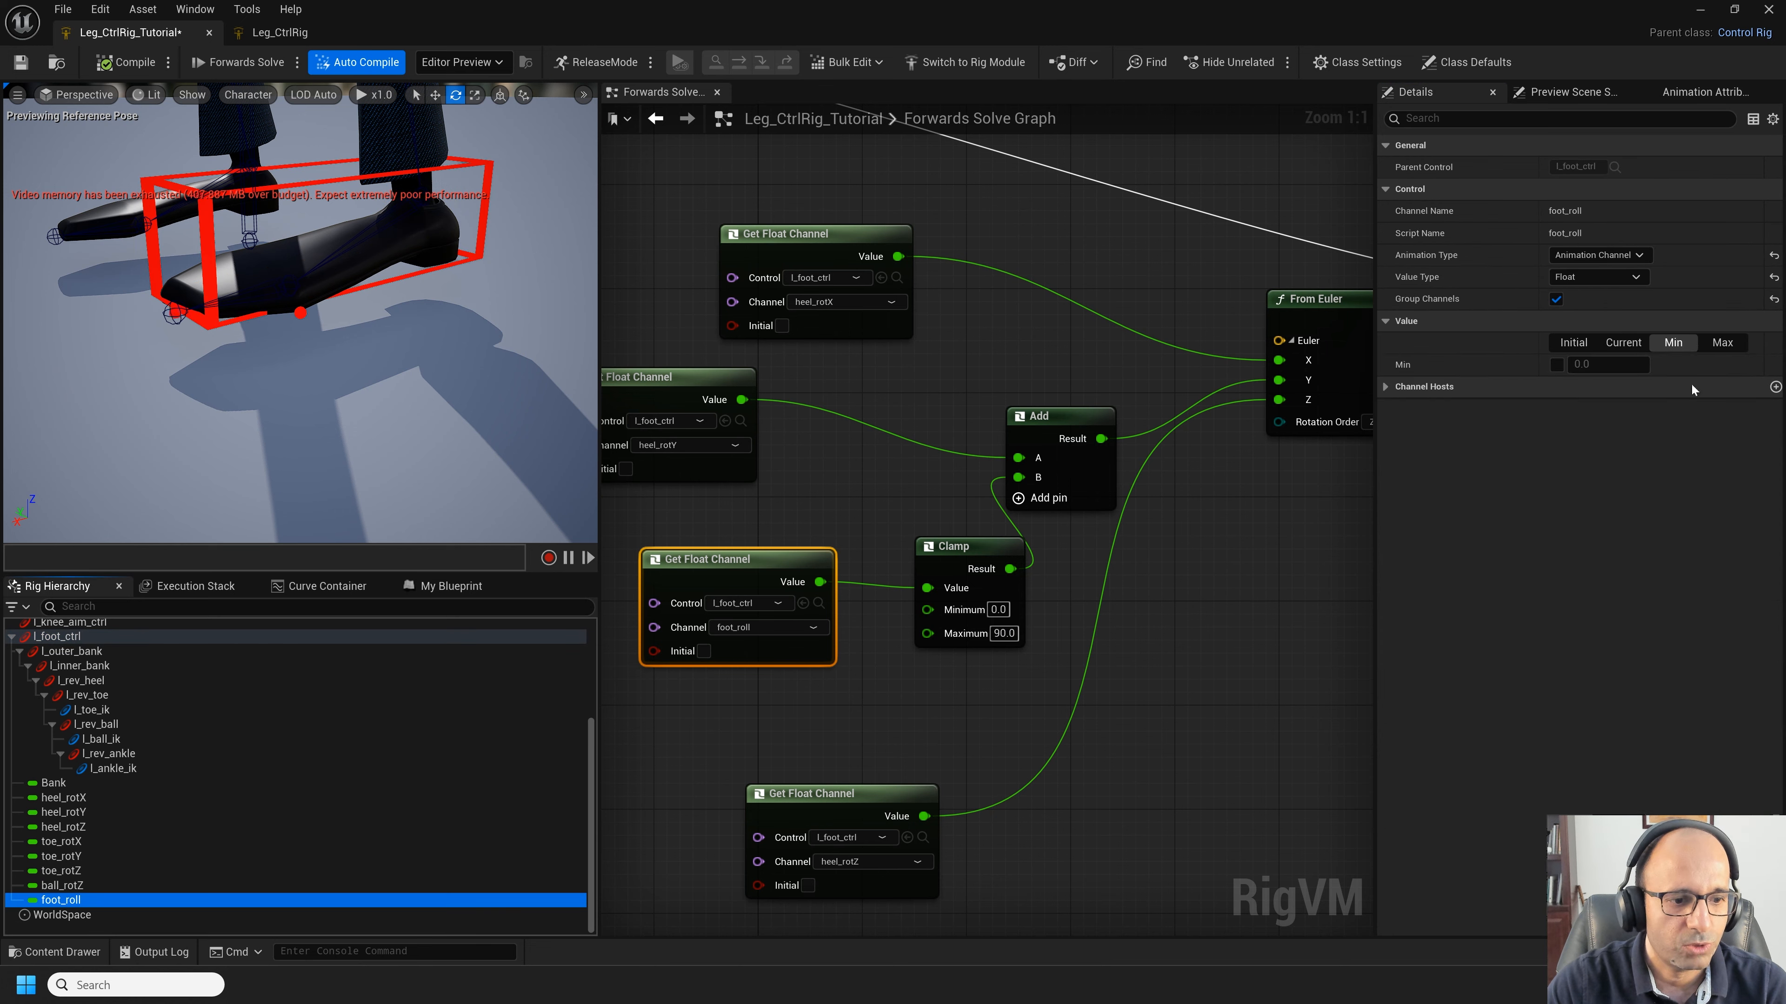
pyautogui.click(1598, 364)
pyautogui.write('-9')
pyautogui.write('0')
pyautogui.click(1723, 342)
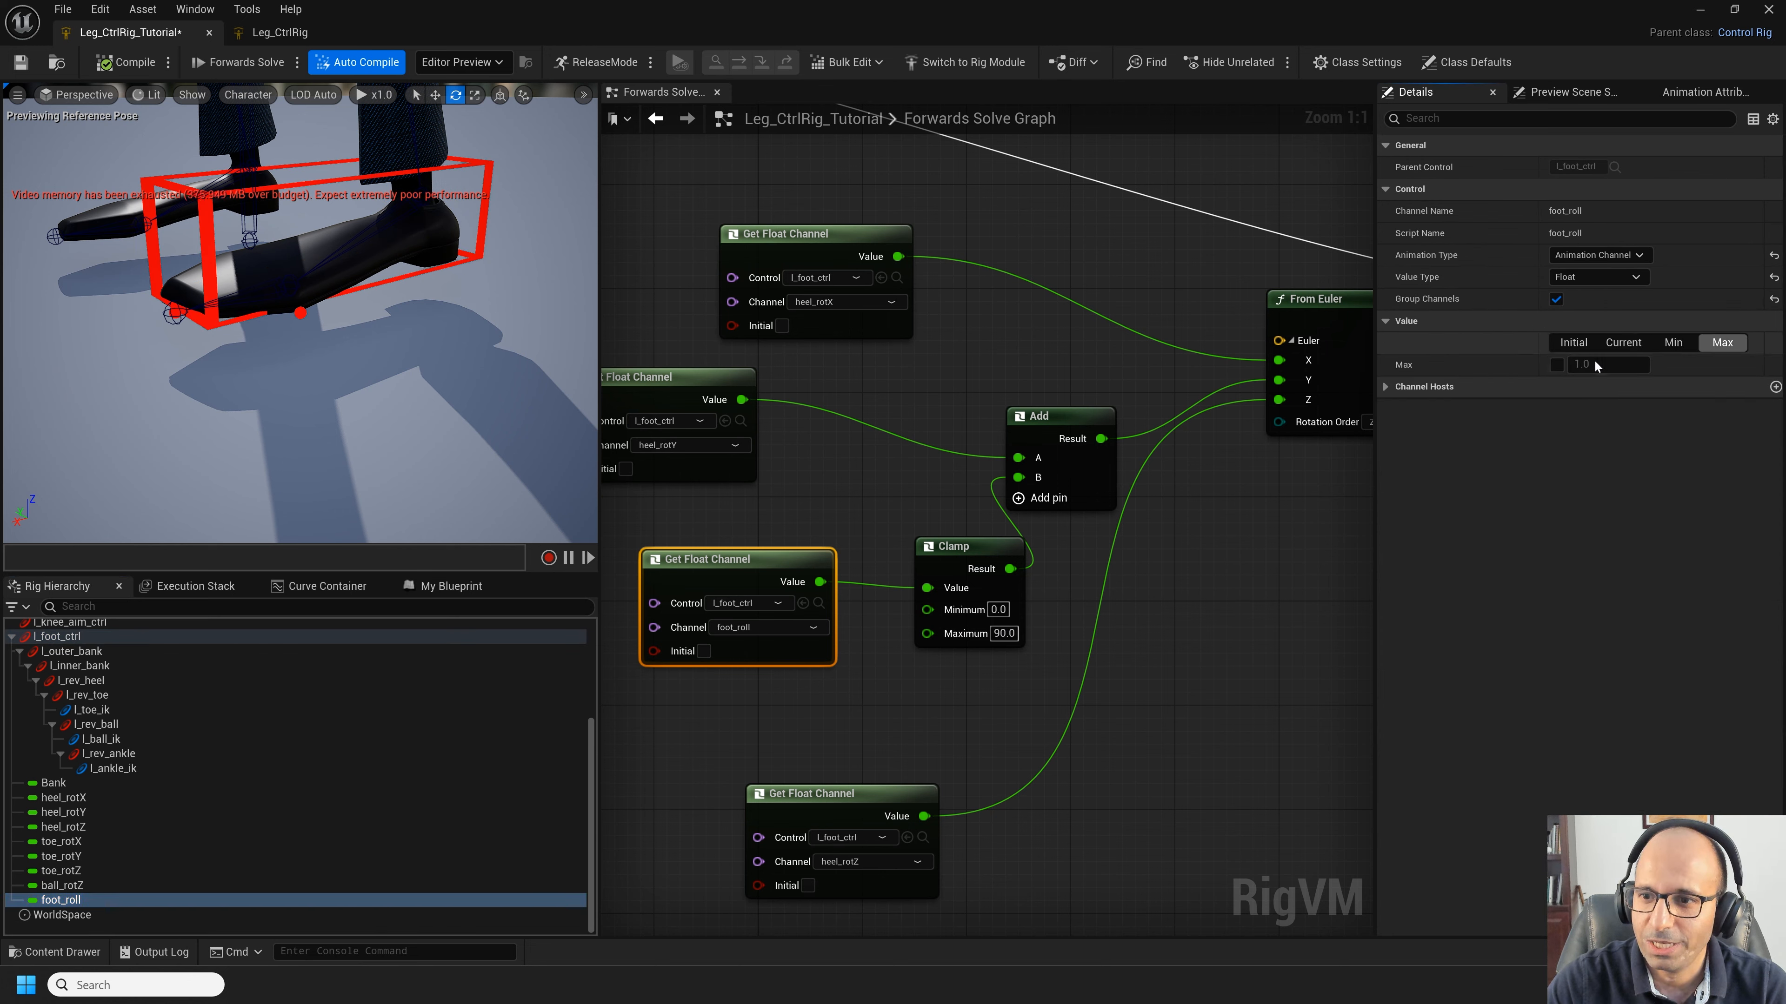
pyautogui.click(1594, 365)
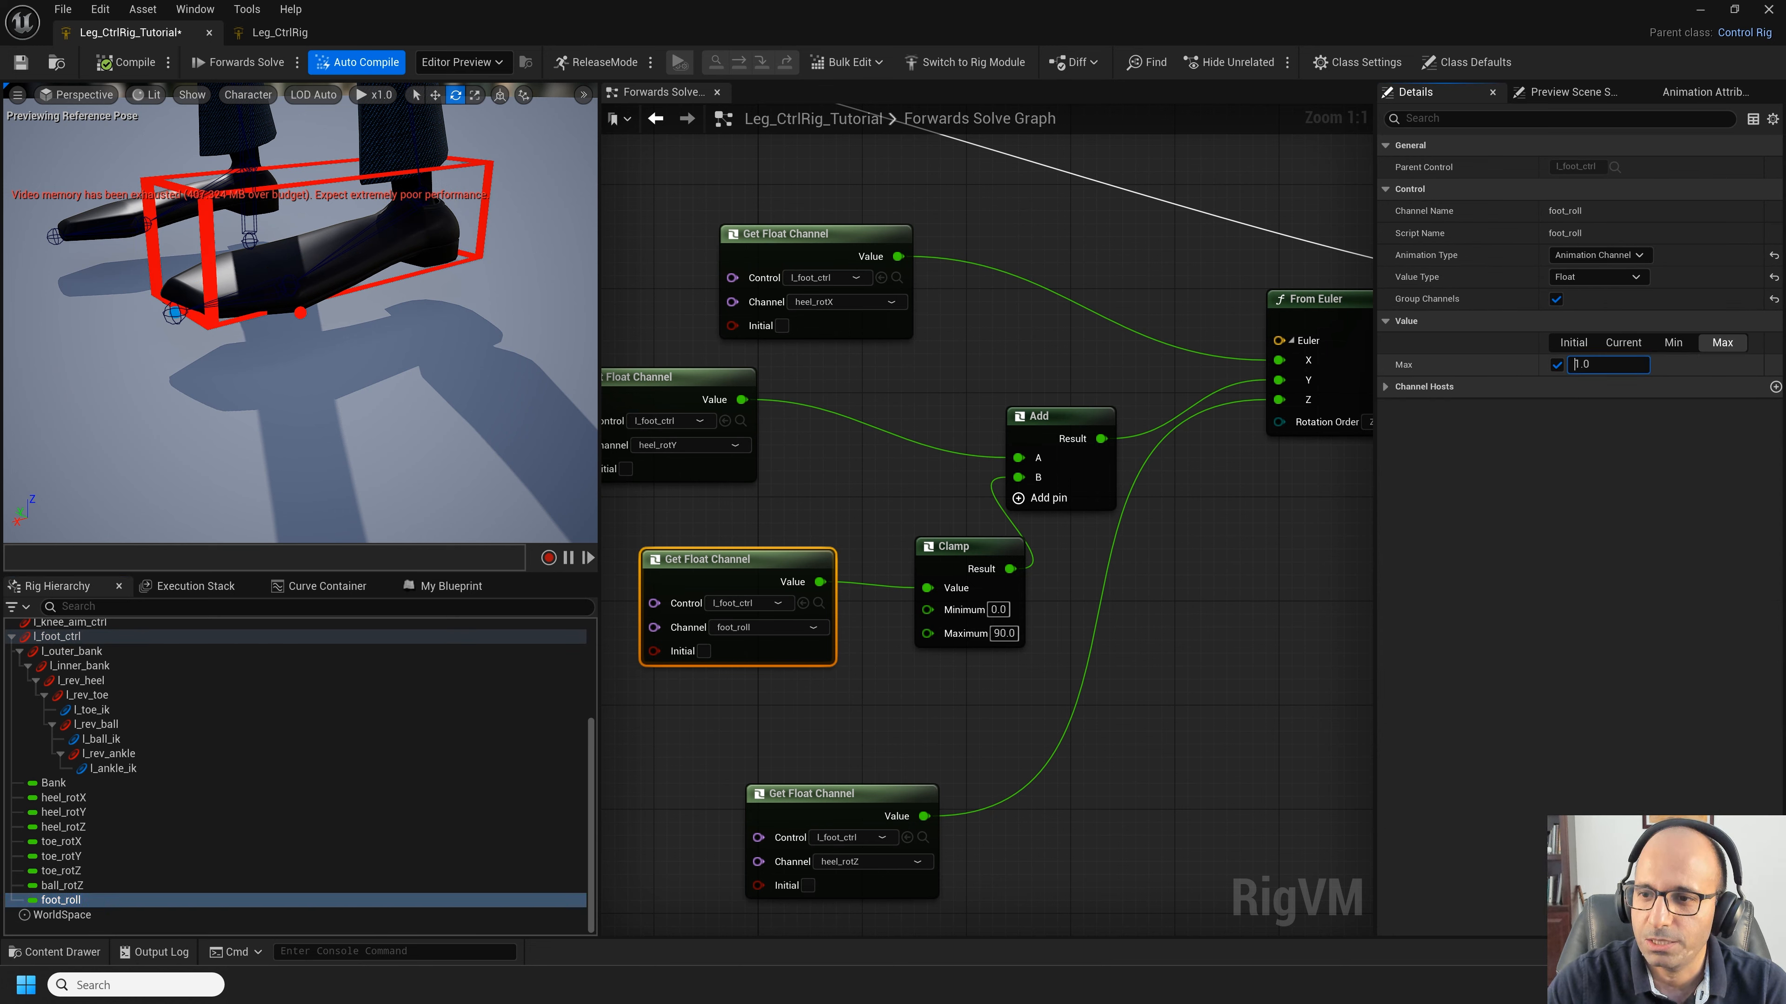
# Step: Test foot_roll on l_foot_ctrl and insert a Multiply node with B set to -1.0 between the Clamp and Add nodes
pyautogui.click(58, 636)
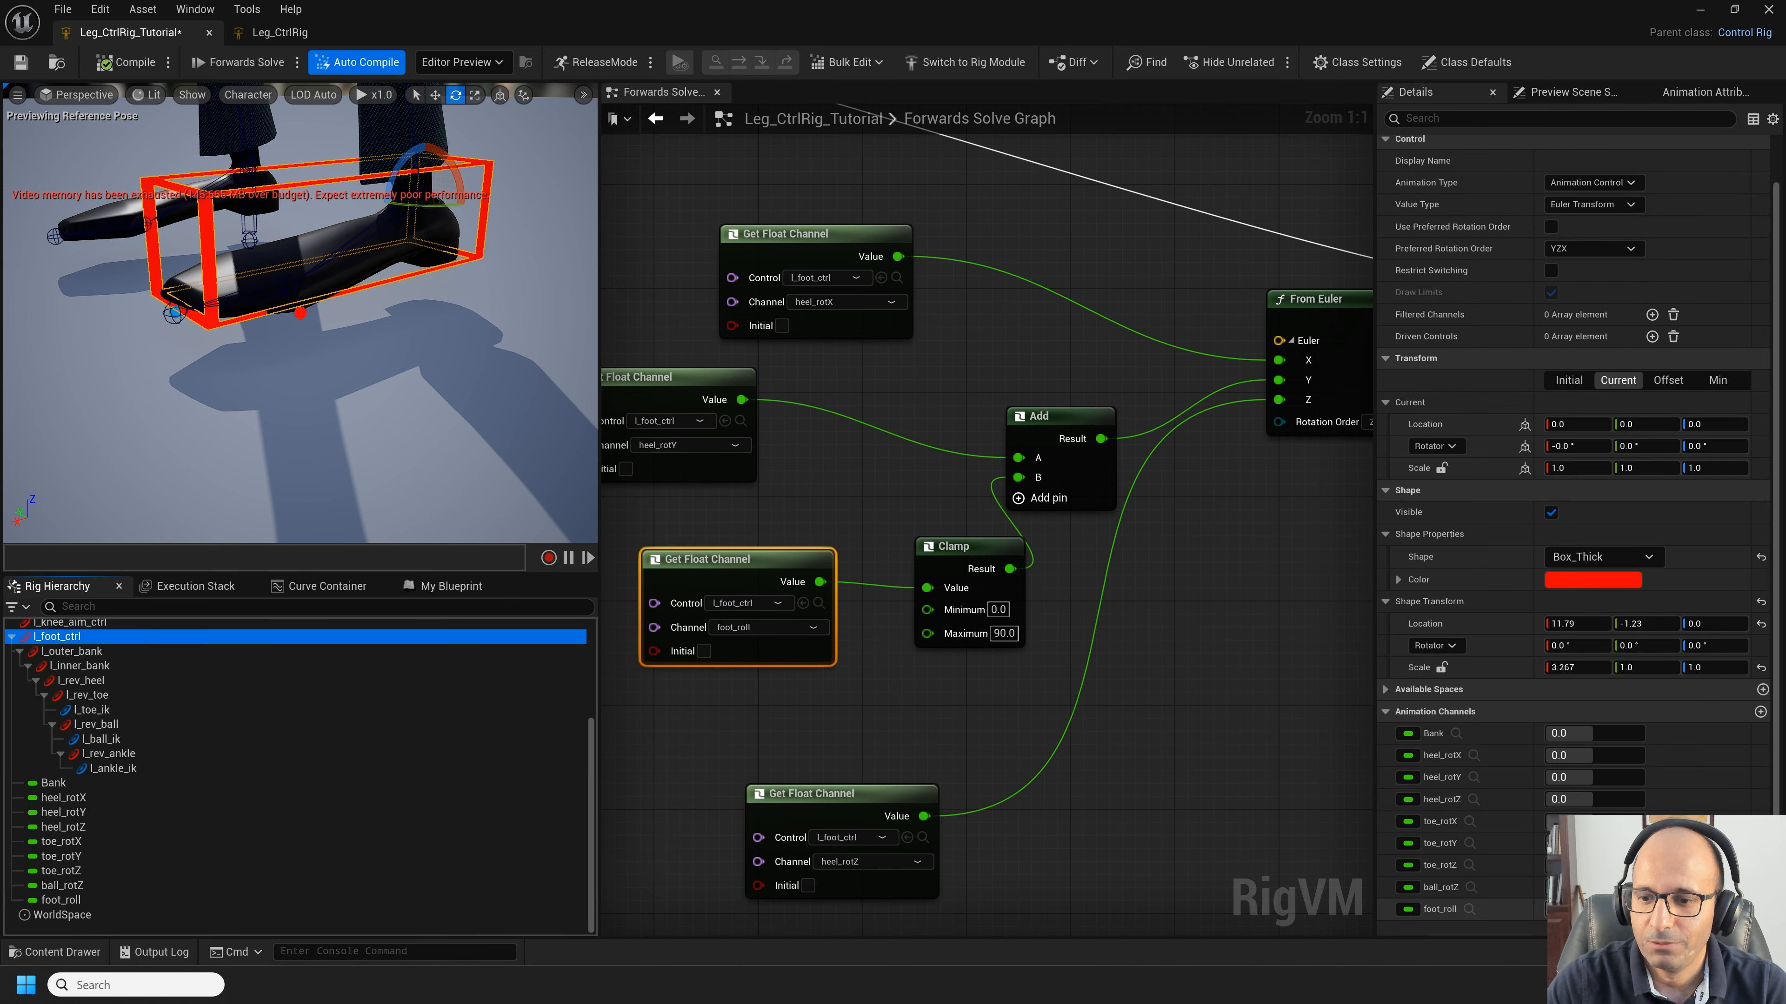
pyautogui.moveTo(1582, 912)
pyautogui.mouseDown()
pyautogui.moveTo(1630, 911)
pyautogui.moveTo(1575, 911)
pyautogui.moveTo(1605, 912)
pyautogui.mouseUp()
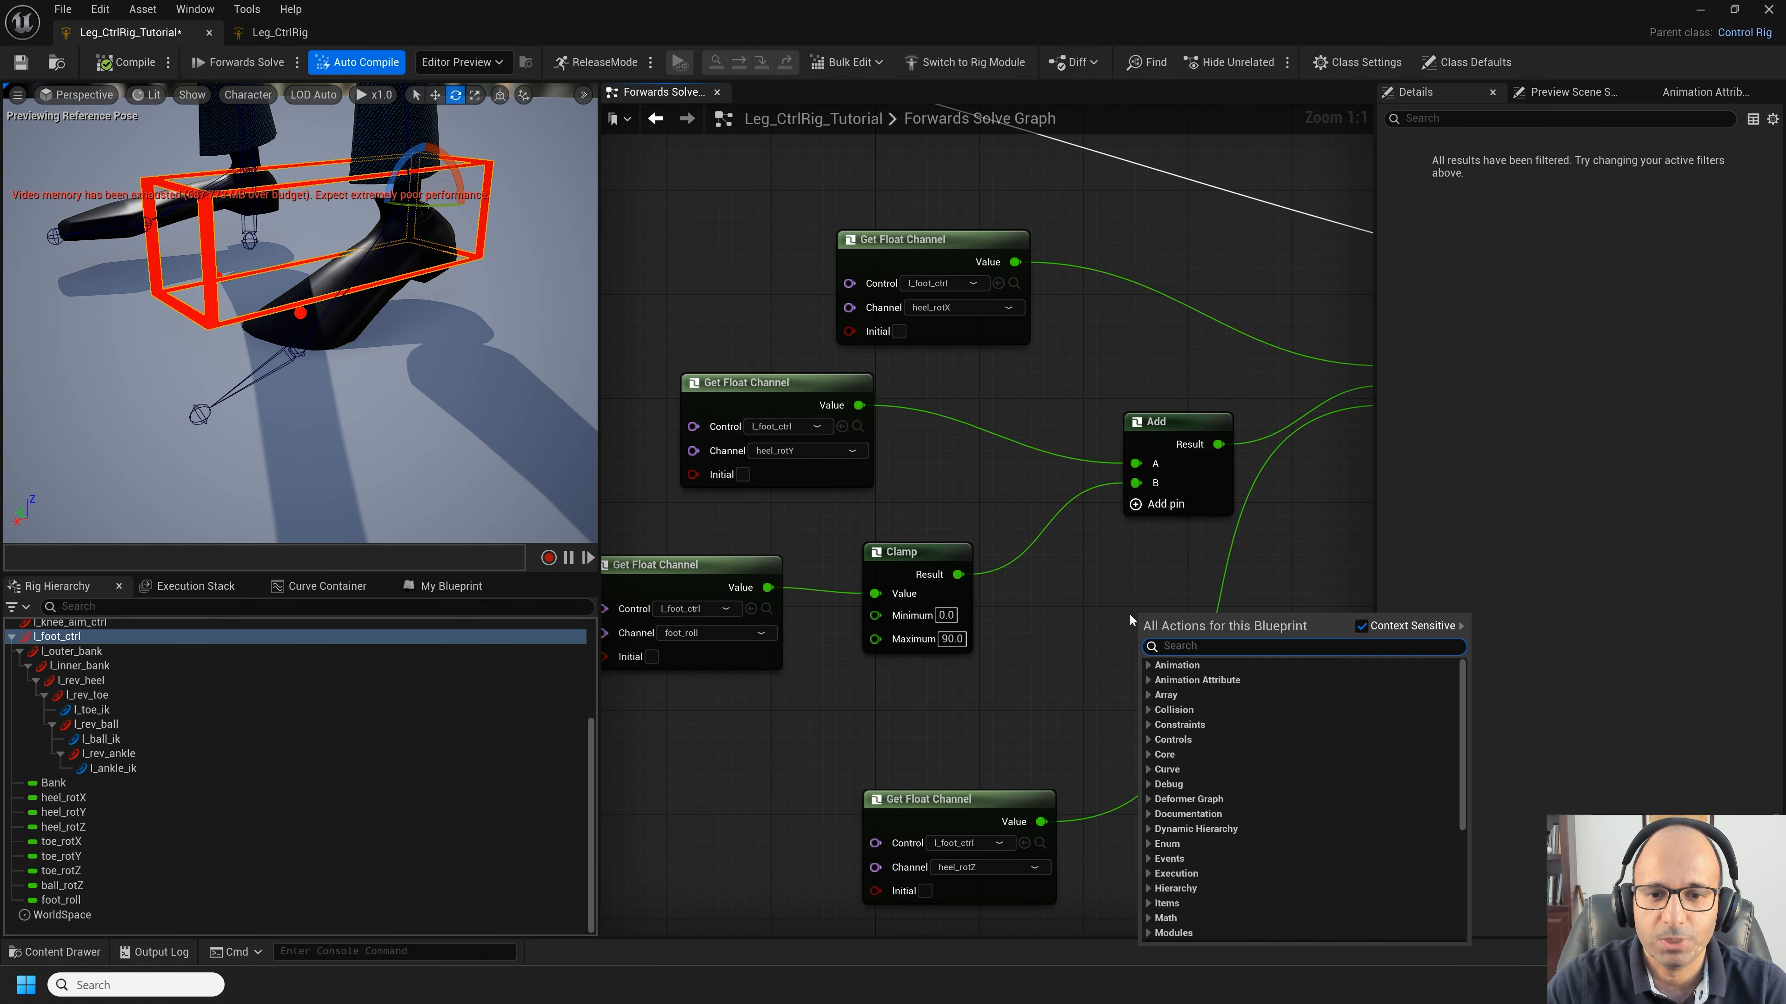
pyautogui.click(1188, 636)
pyautogui.moveTo(1188, 616); pyautogui.dragTo(1047, 591)
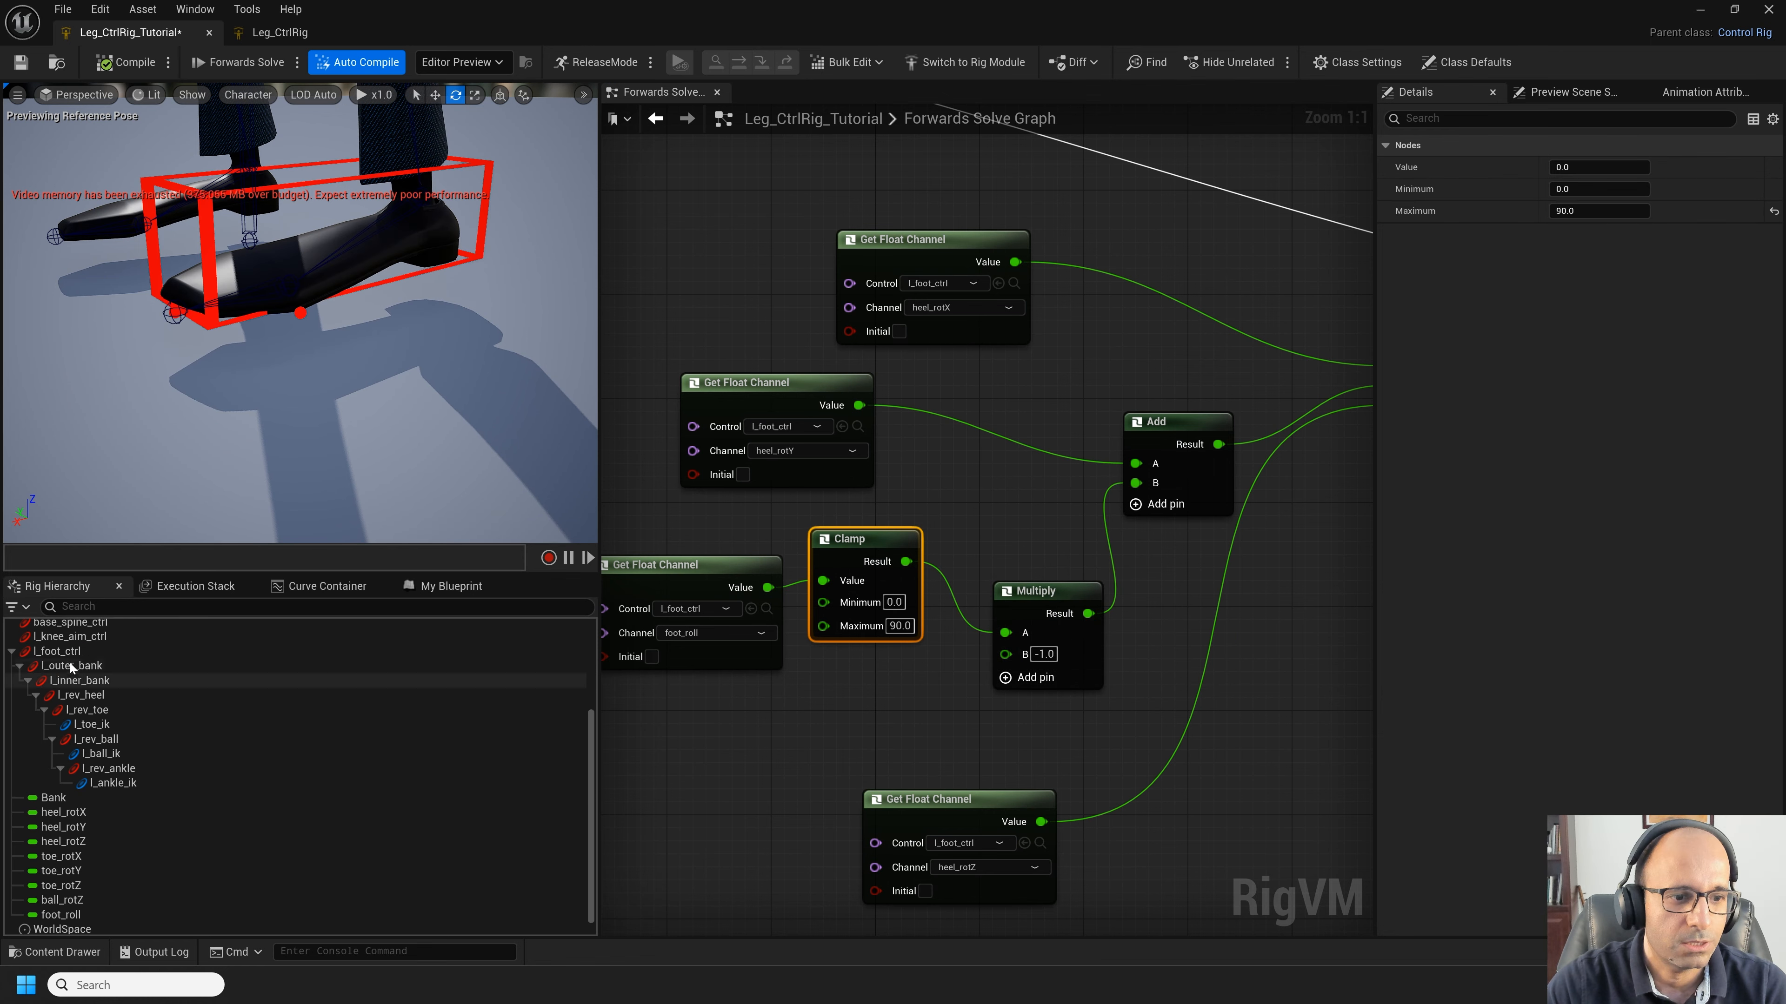
# Step: Test the foot motion by varying foot_roll's current value, and reselect l_foot_ctrl
pyautogui.click(61, 900)
pyautogui.click(1624, 343)
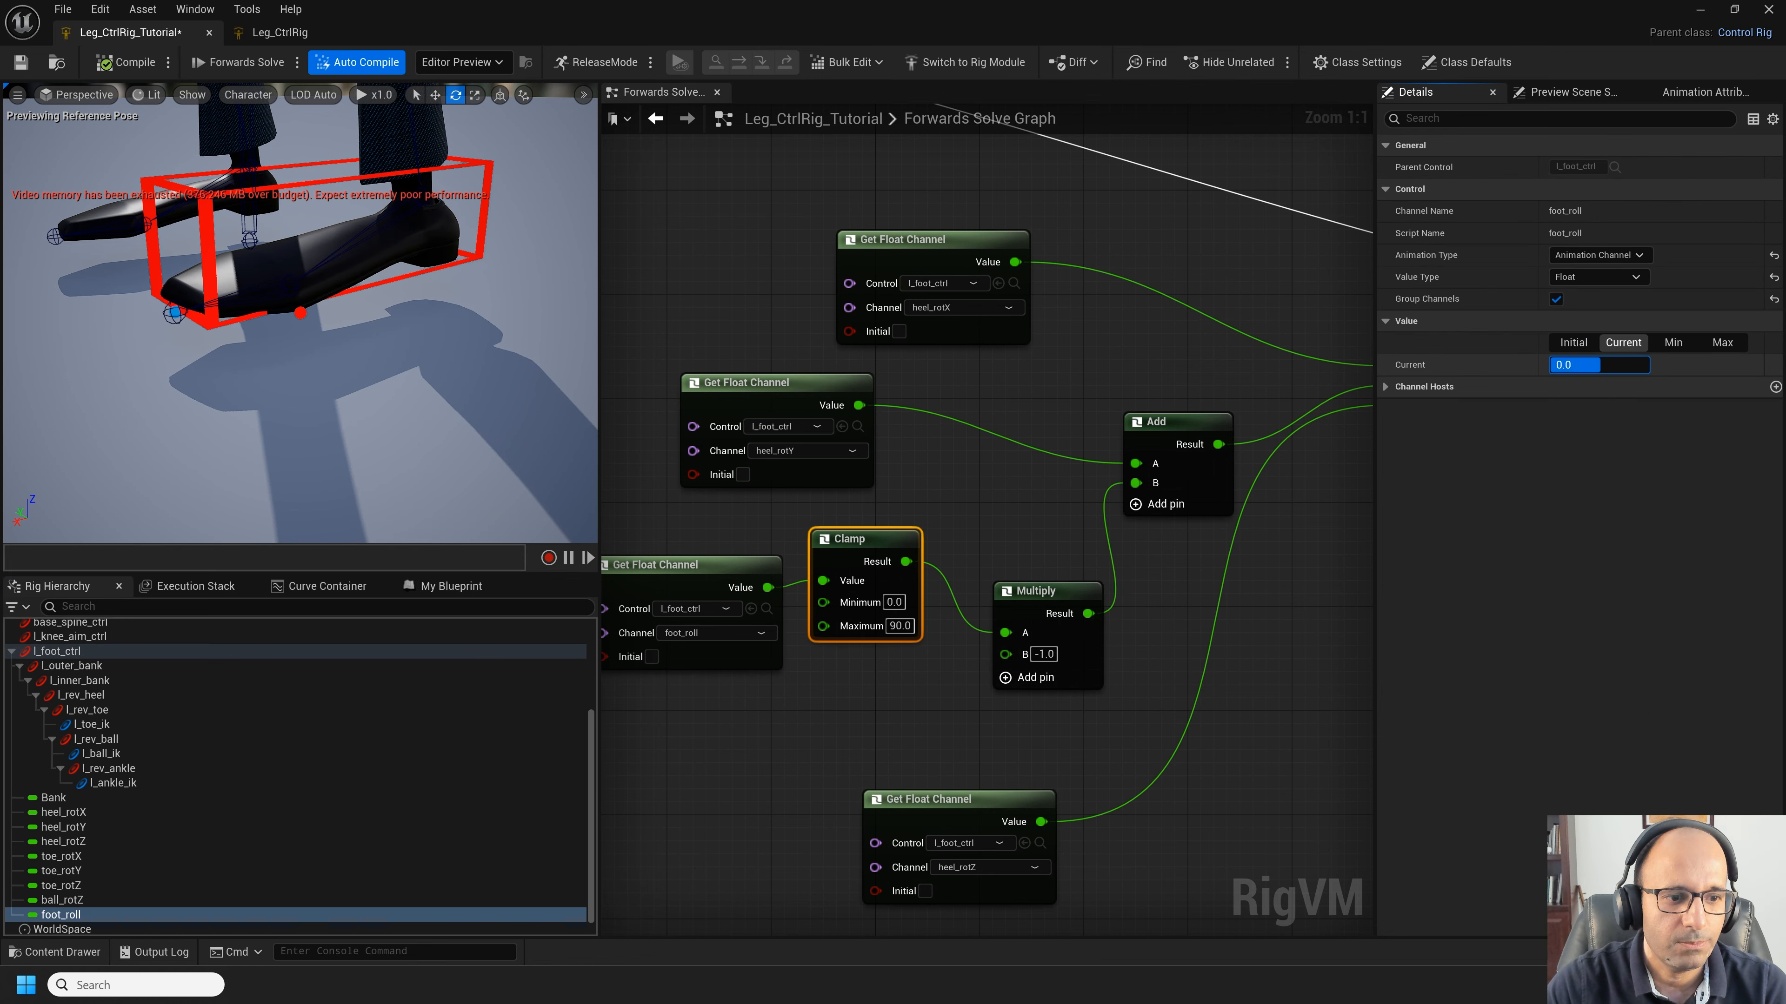
pyautogui.moveTo(1582, 365); pyautogui.dragTo(1600, 365)
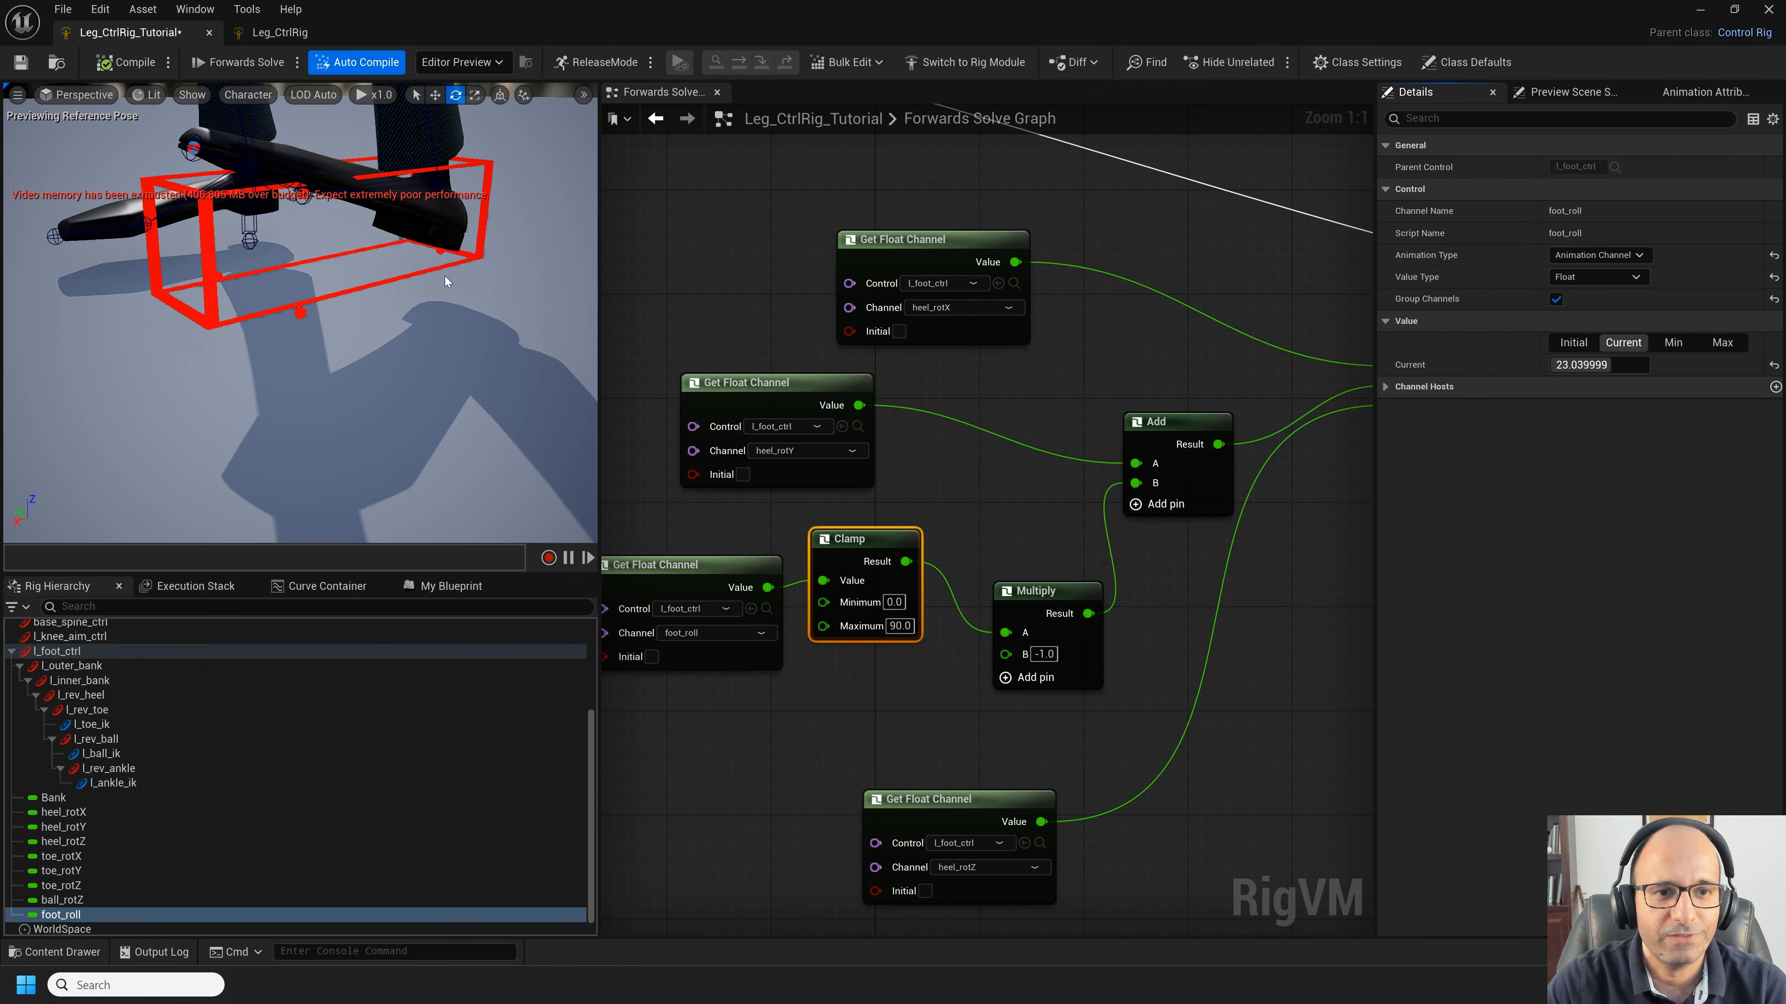
pyautogui.moveTo(311, 462)
pyautogui.keyDown('alt'); pyautogui.mouseDown()
pyautogui.moveTo(394, 493)
pyautogui.moveTo(310, 462)
pyautogui.mouseUp(); pyautogui.keyUp('alt')
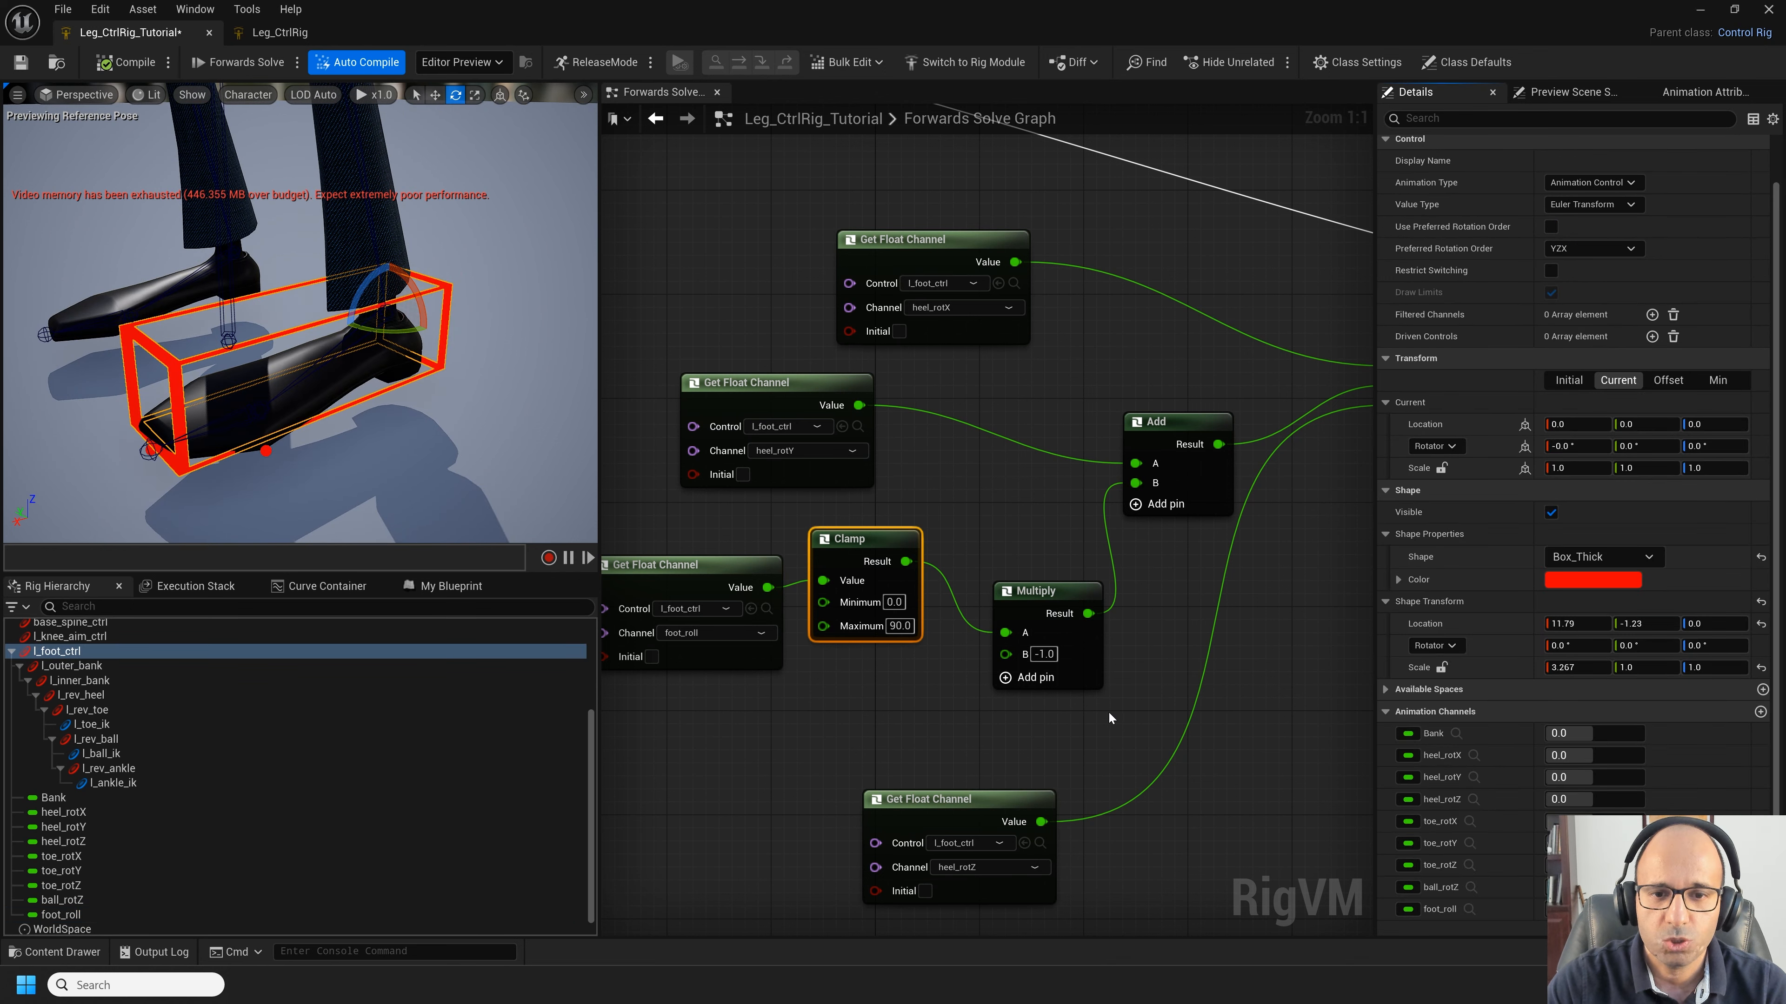
# Step: Move the toe and ball rotation node groups further down the graph to space them apart
pyautogui.moveTo(830, 702); pyautogui.dragTo(962, 476, button='right')
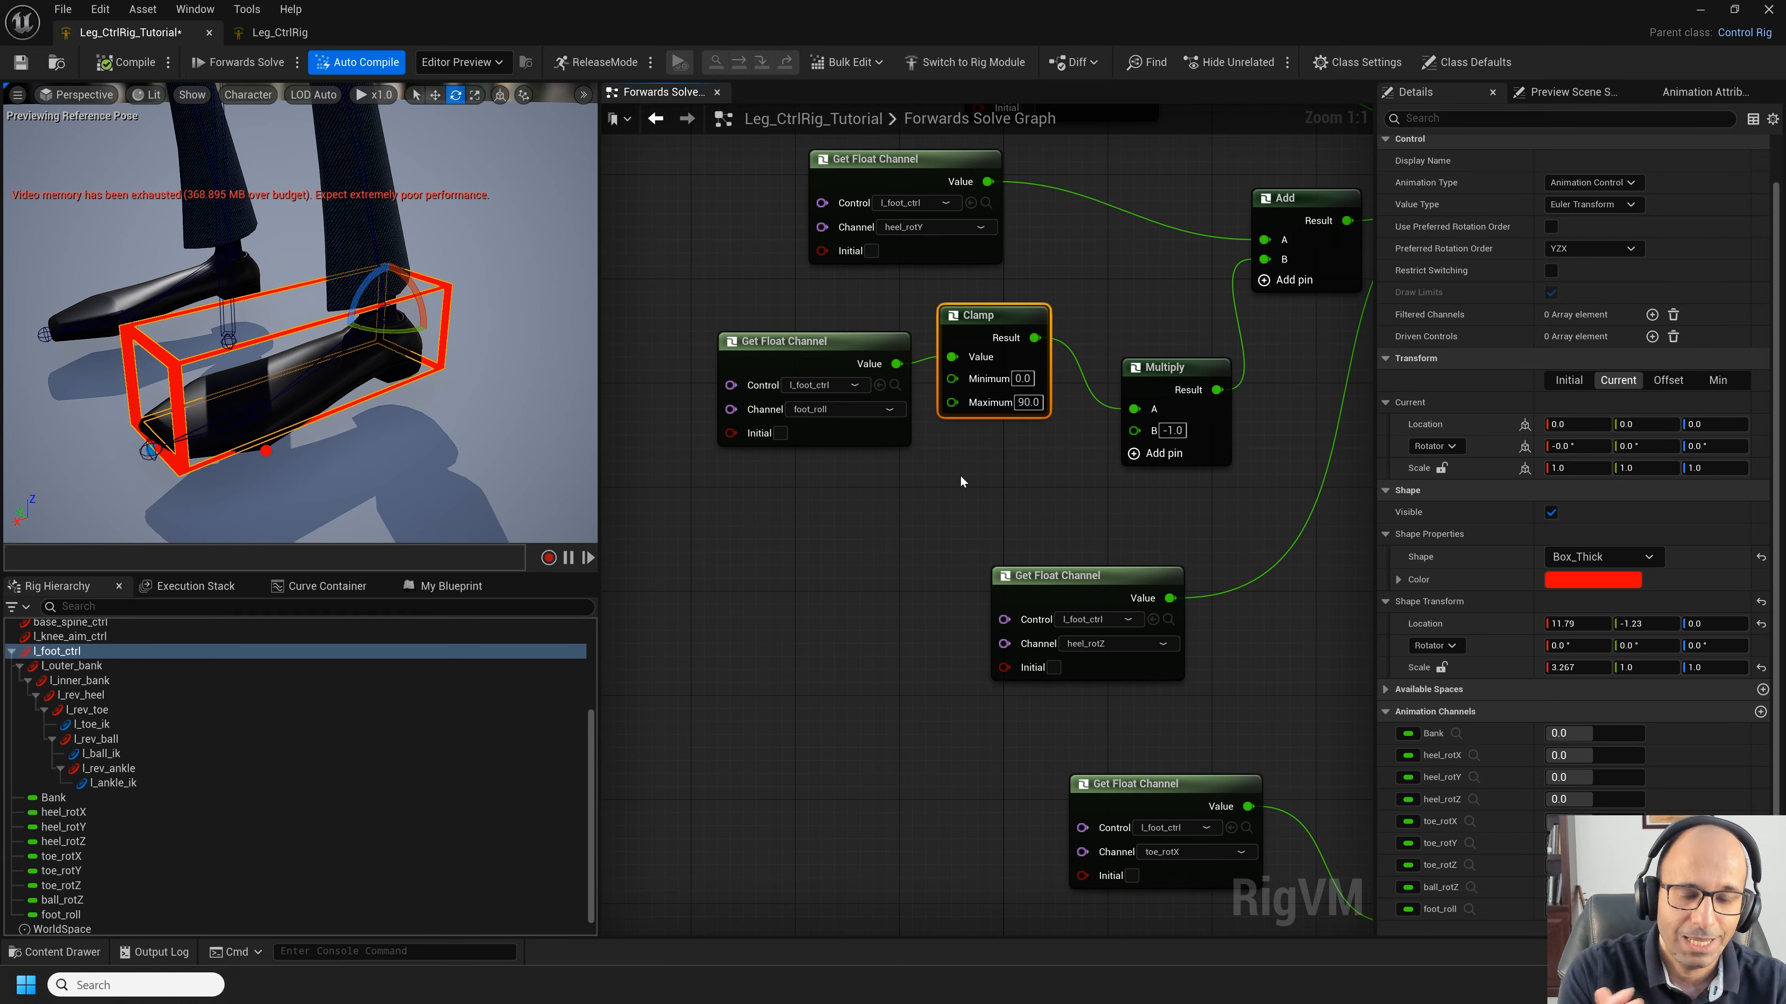
pyautogui.scroll(-5, 961, 477)
pyautogui.moveTo(697, 633); pyautogui.dragTo(1371, 846)
pyautogui.moveTo(1125, 713); pyautogui.dragTo(1129, 899)
pyautogui.moveTo(705, 423); pyautogui.dragTo(1118, 571)
pyautogui.moveTo(1082, 459); pyautogui.dragTo(1086, 574)
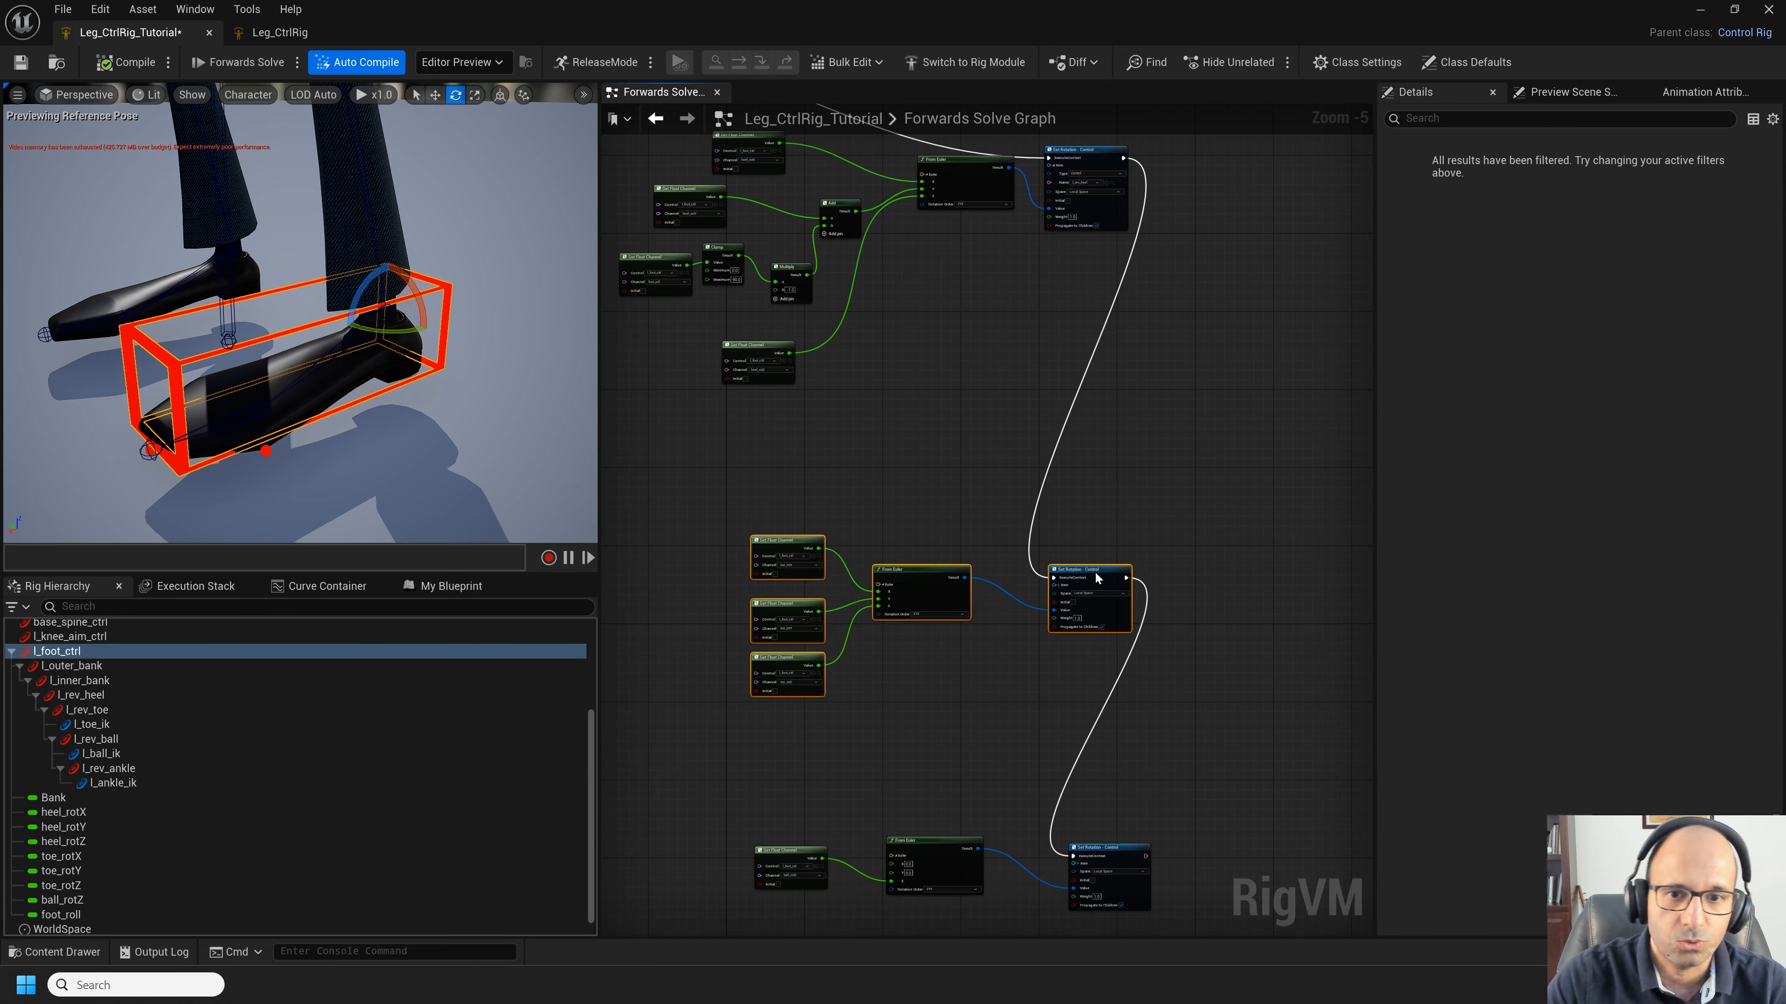
# Step: Expand the Item pins of the Set Rotation nodes for l_rev_toe and l_rev_ball
pyautogui.click(986, 649)
pyautogui.scroll(5, 986, 649)
pyautogui.moveTo(985, 648); pyautogui.dragTo(883, 421, button='right')
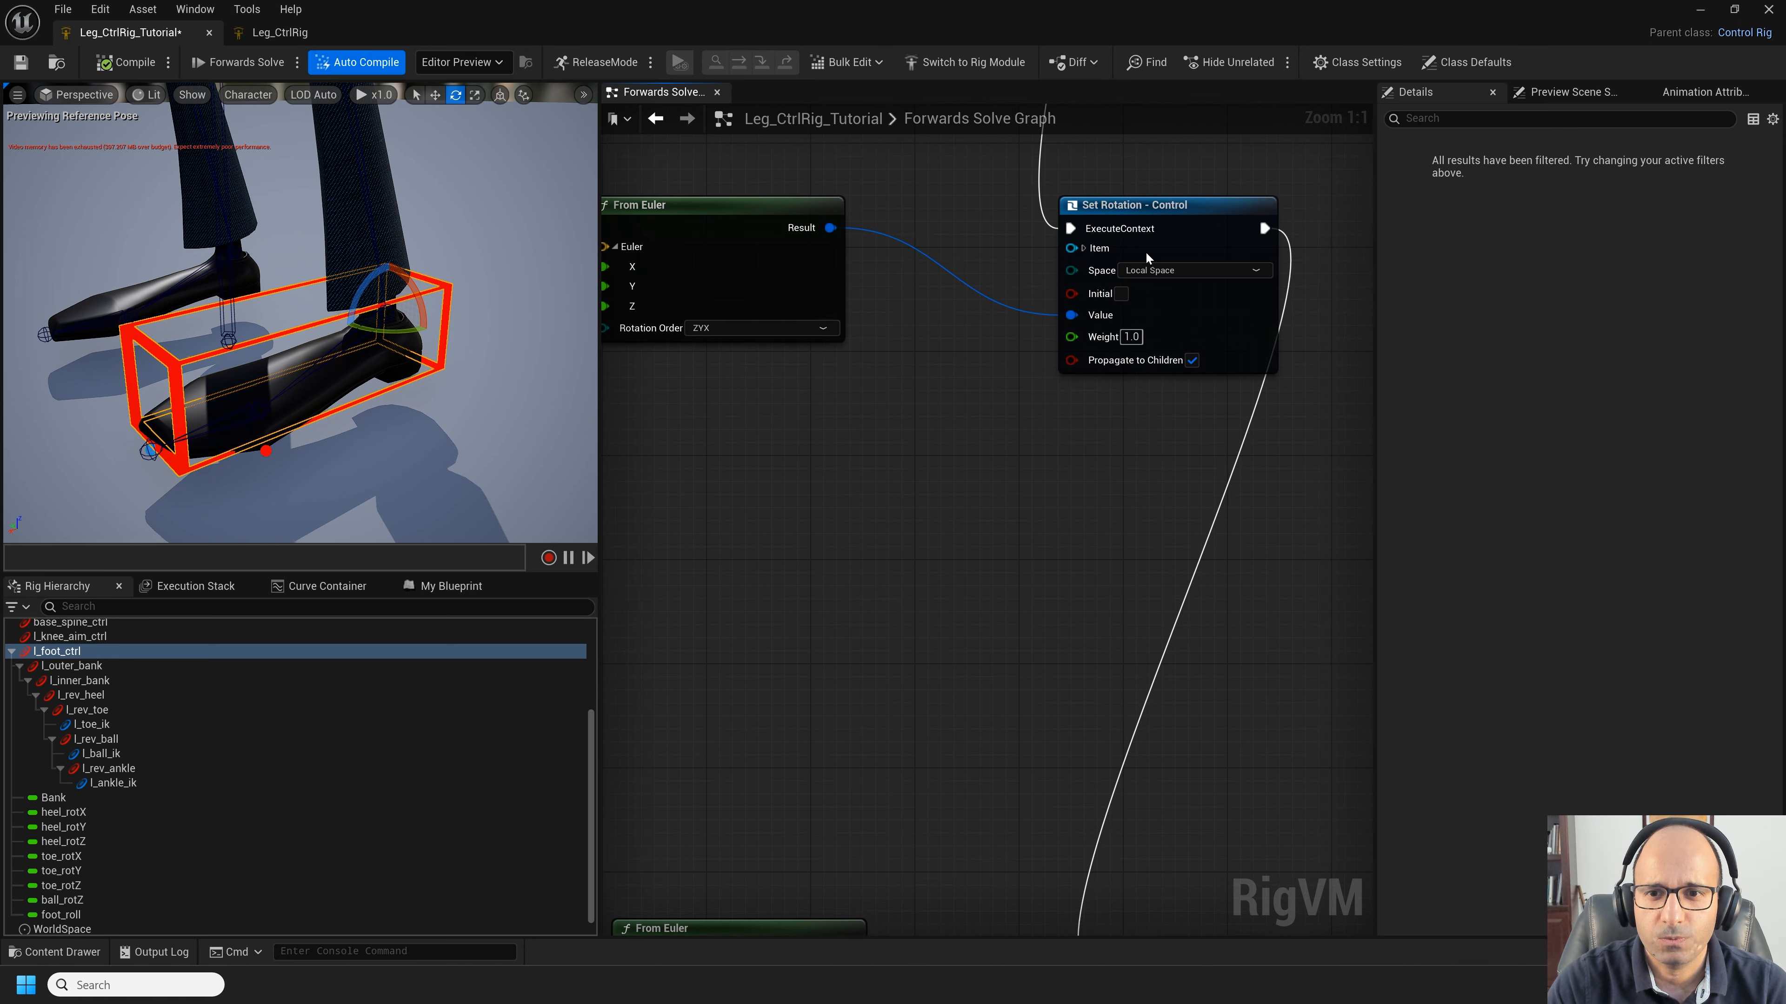
pyautogui.click(1085, 247)
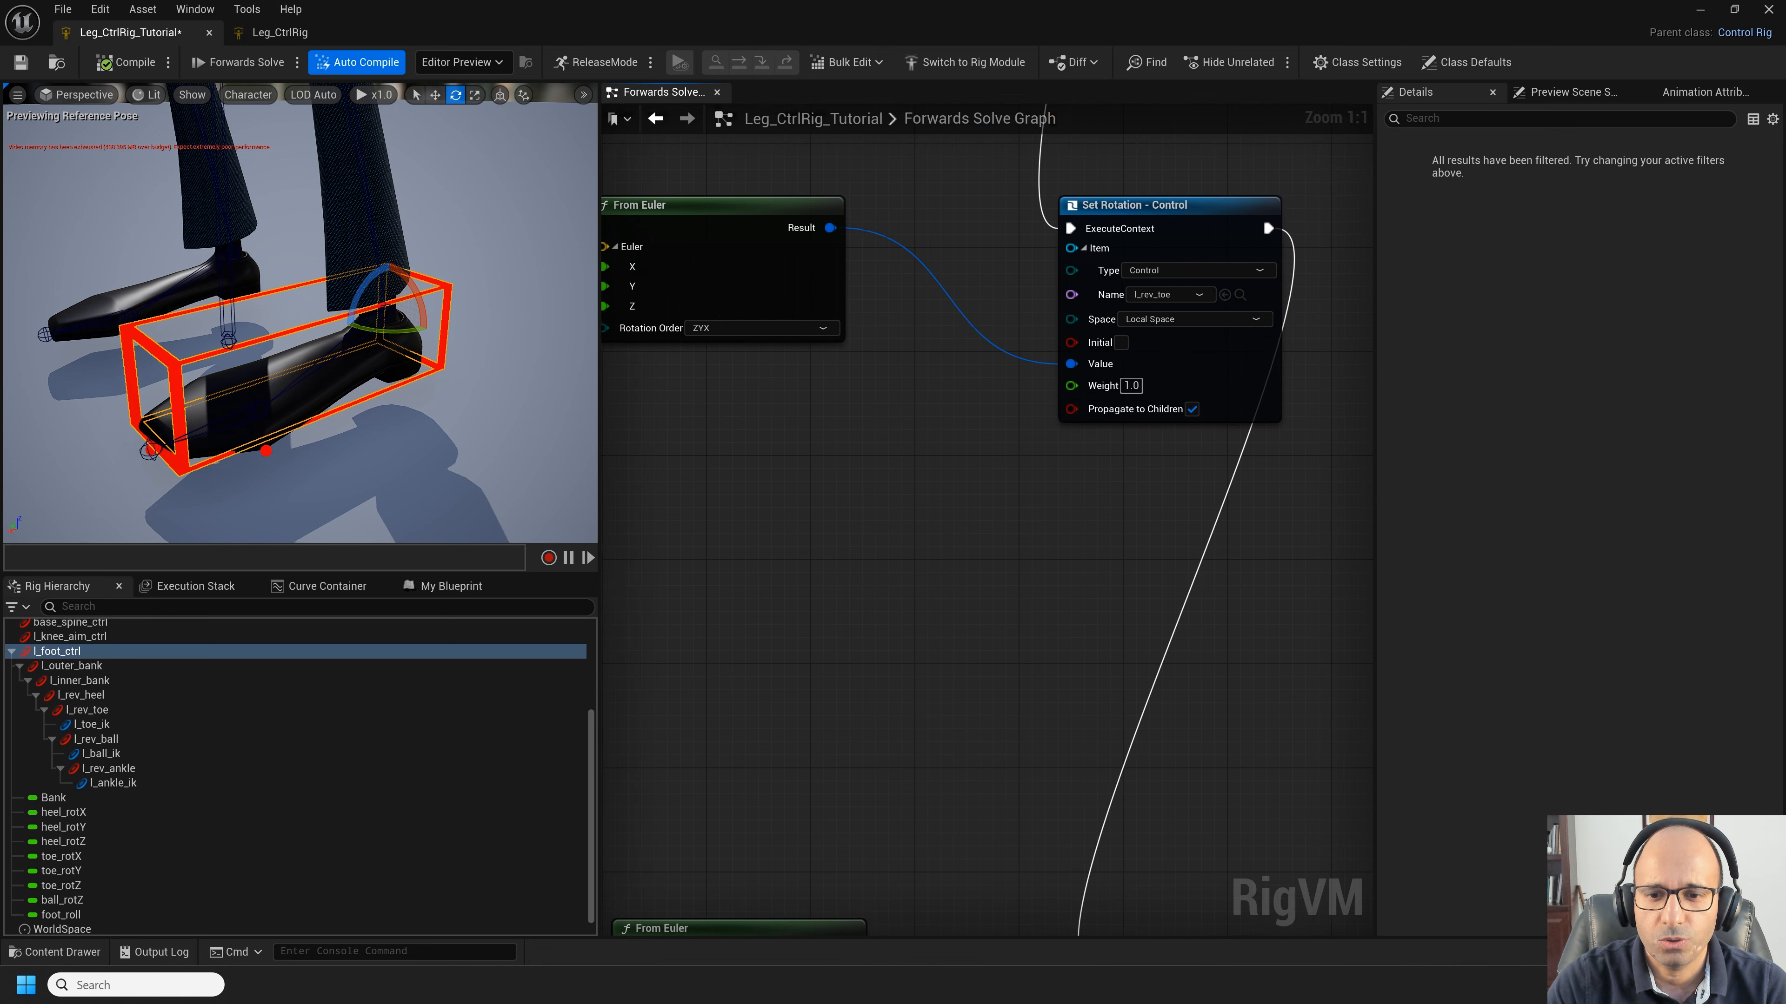
pyautogui.moveTo(1041, 633); pyautogui.dragTo(1035, 369, button='right')
pyautogui.click(1097, 723)
pyautogui.scroll(-1, 1056, 583)
pyautogui.moveTo(879, 410); pyautogui.dragTo(1367, 930, button='right')
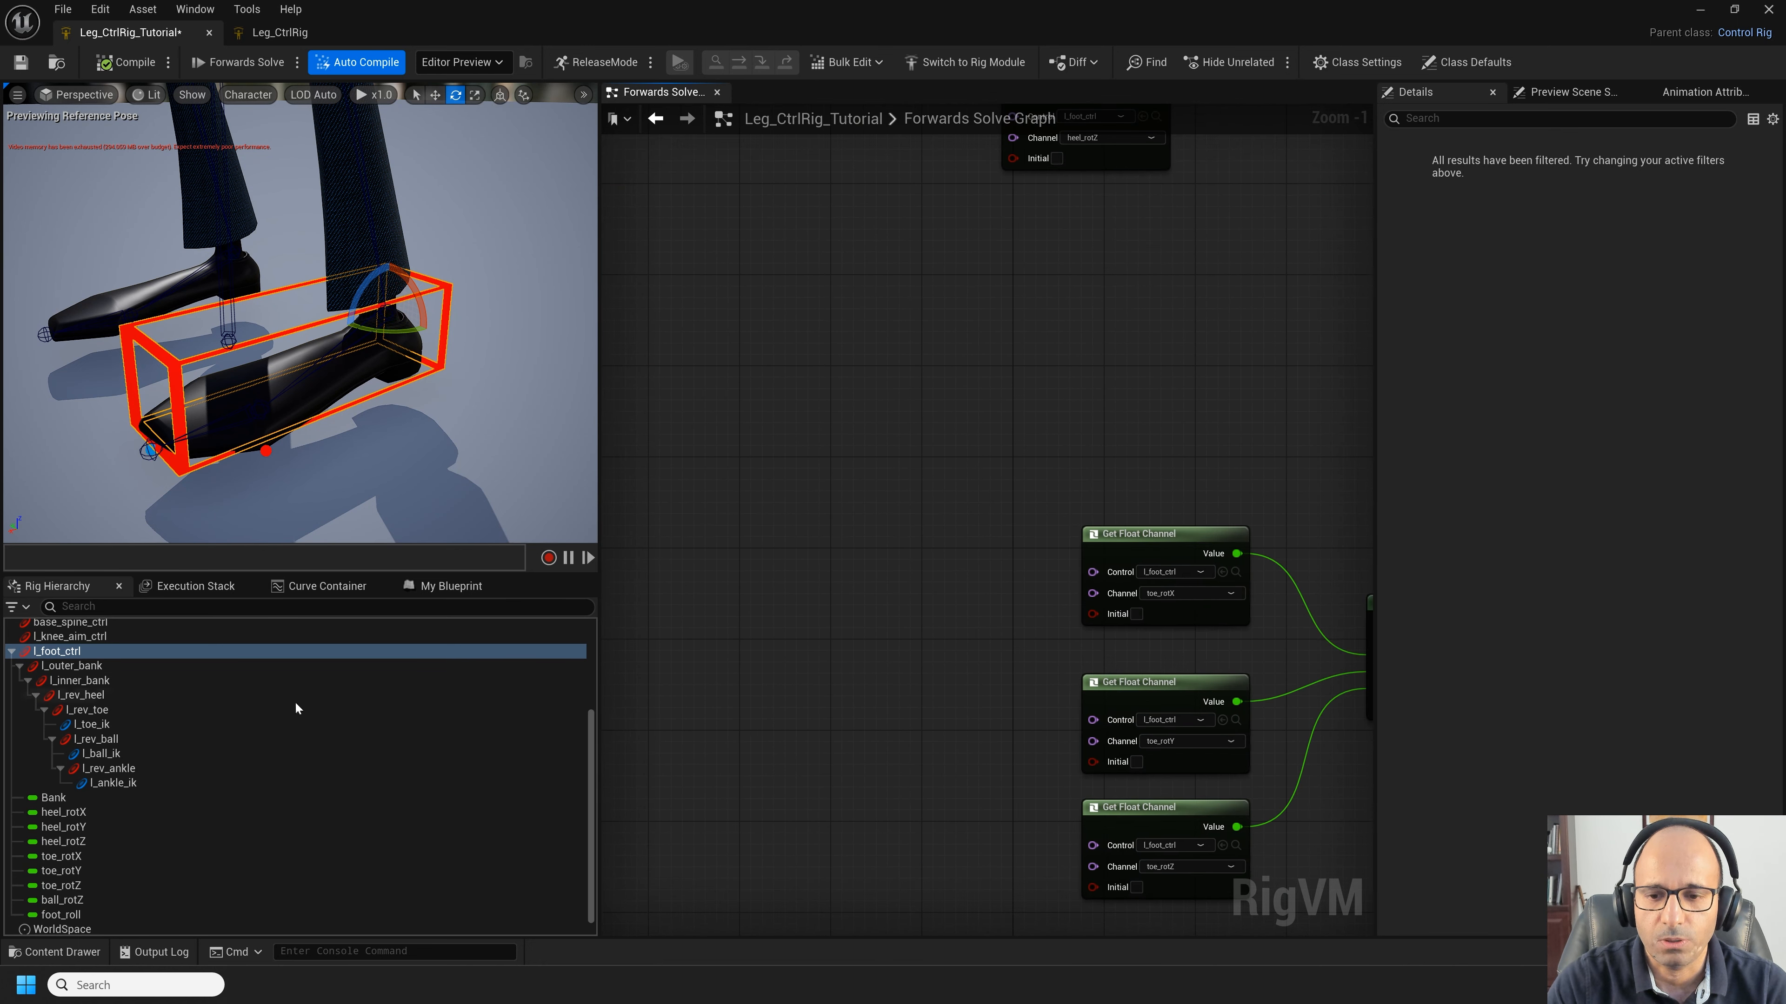
# Step: Add a Get Float Channel node for l_foot_ctrl's foot_roll beside the toe channel nodes
pyautogui.click(60, 914)
pyautogui.scroll(-4, 938, 499)
pyautogui.moveTo(745, 466); pyautogui.dragTo(751, 380, button='right')
pyautogui.scroll(5, 738, 282)
pyautogui.click(738, 272)
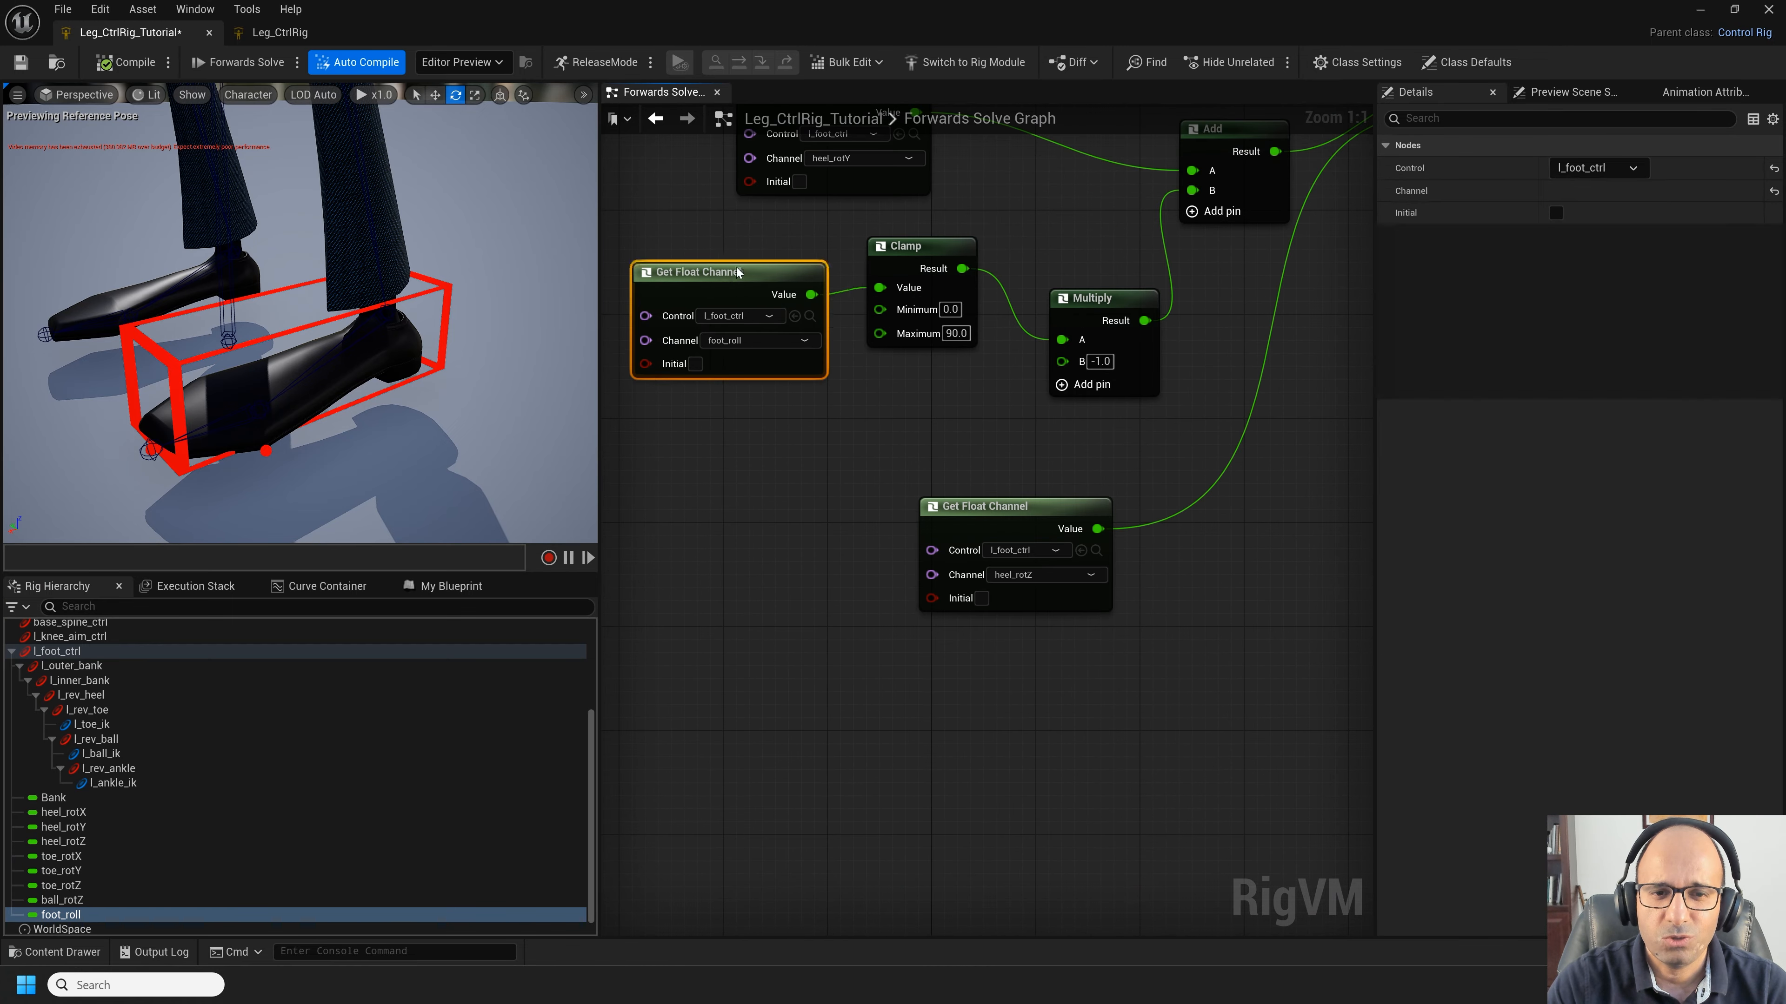
pyautogui.moveTo(738, 272); pyautogui.dragTo(731, 271)
pyautogui.moveTo(1024, 797); pyautogui.dragTo(962, 173, button='right')
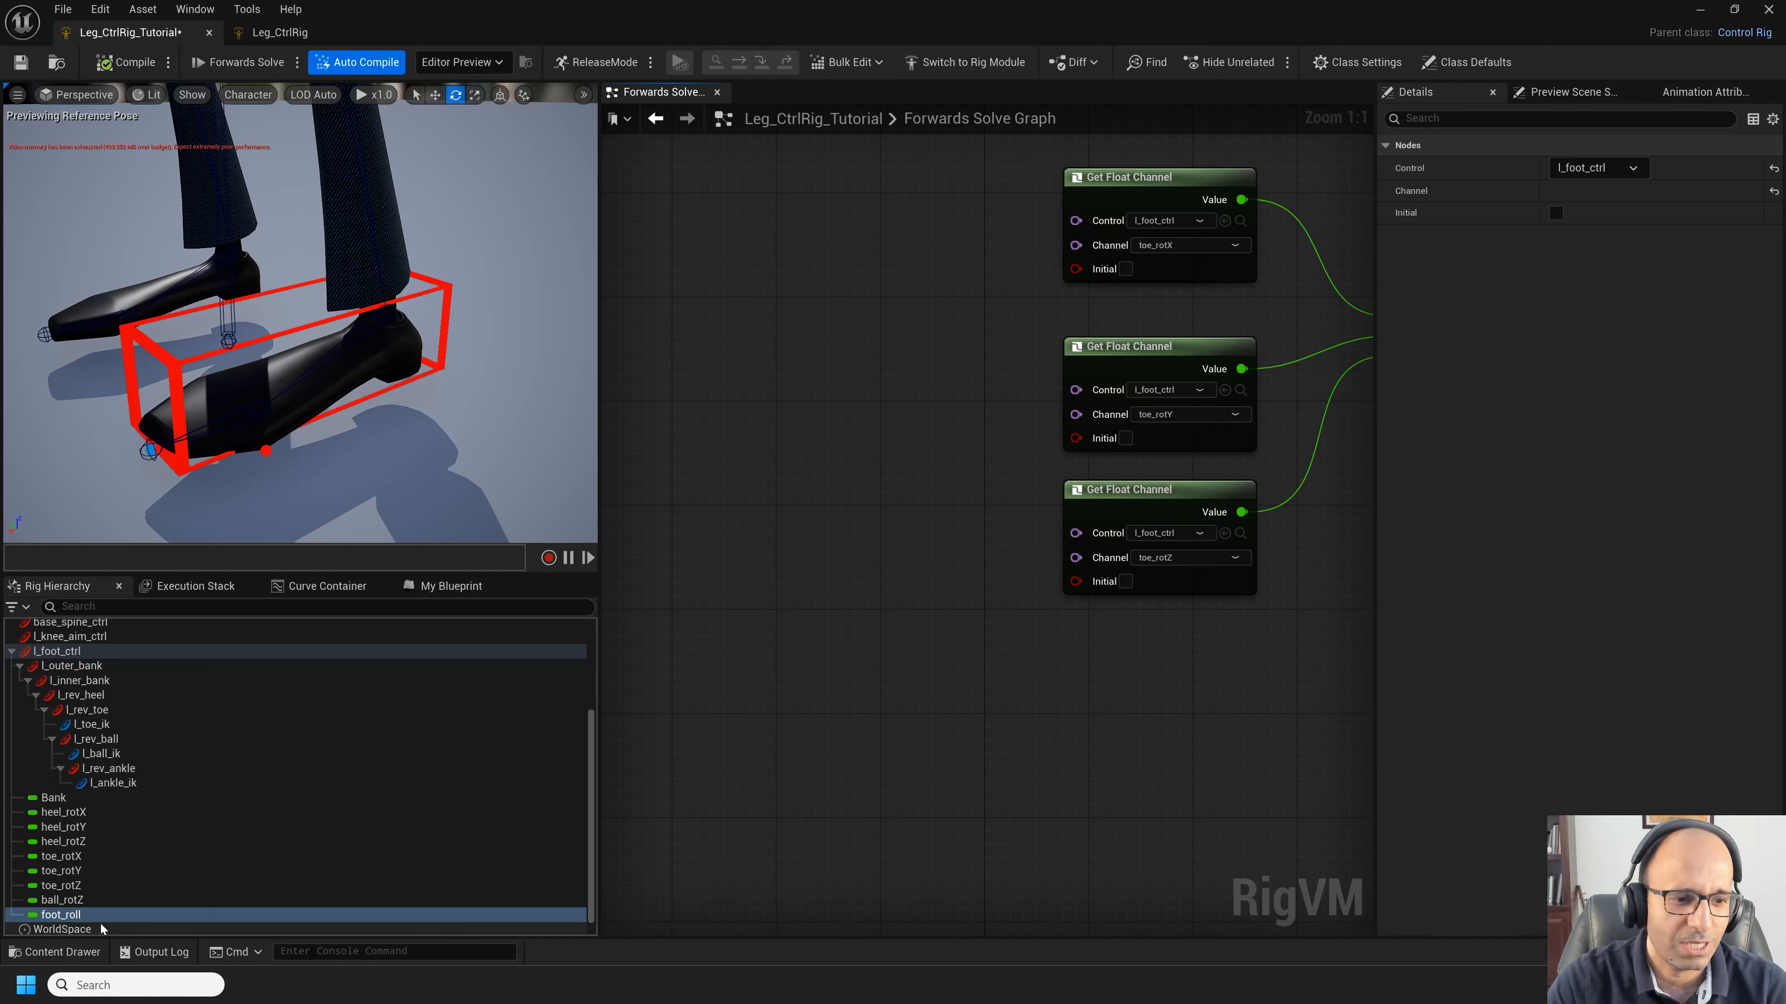
pyautogui.moveTo(60, 914); pyautogui.dragTo(780, 656)
pyautogui.click(780, 658)
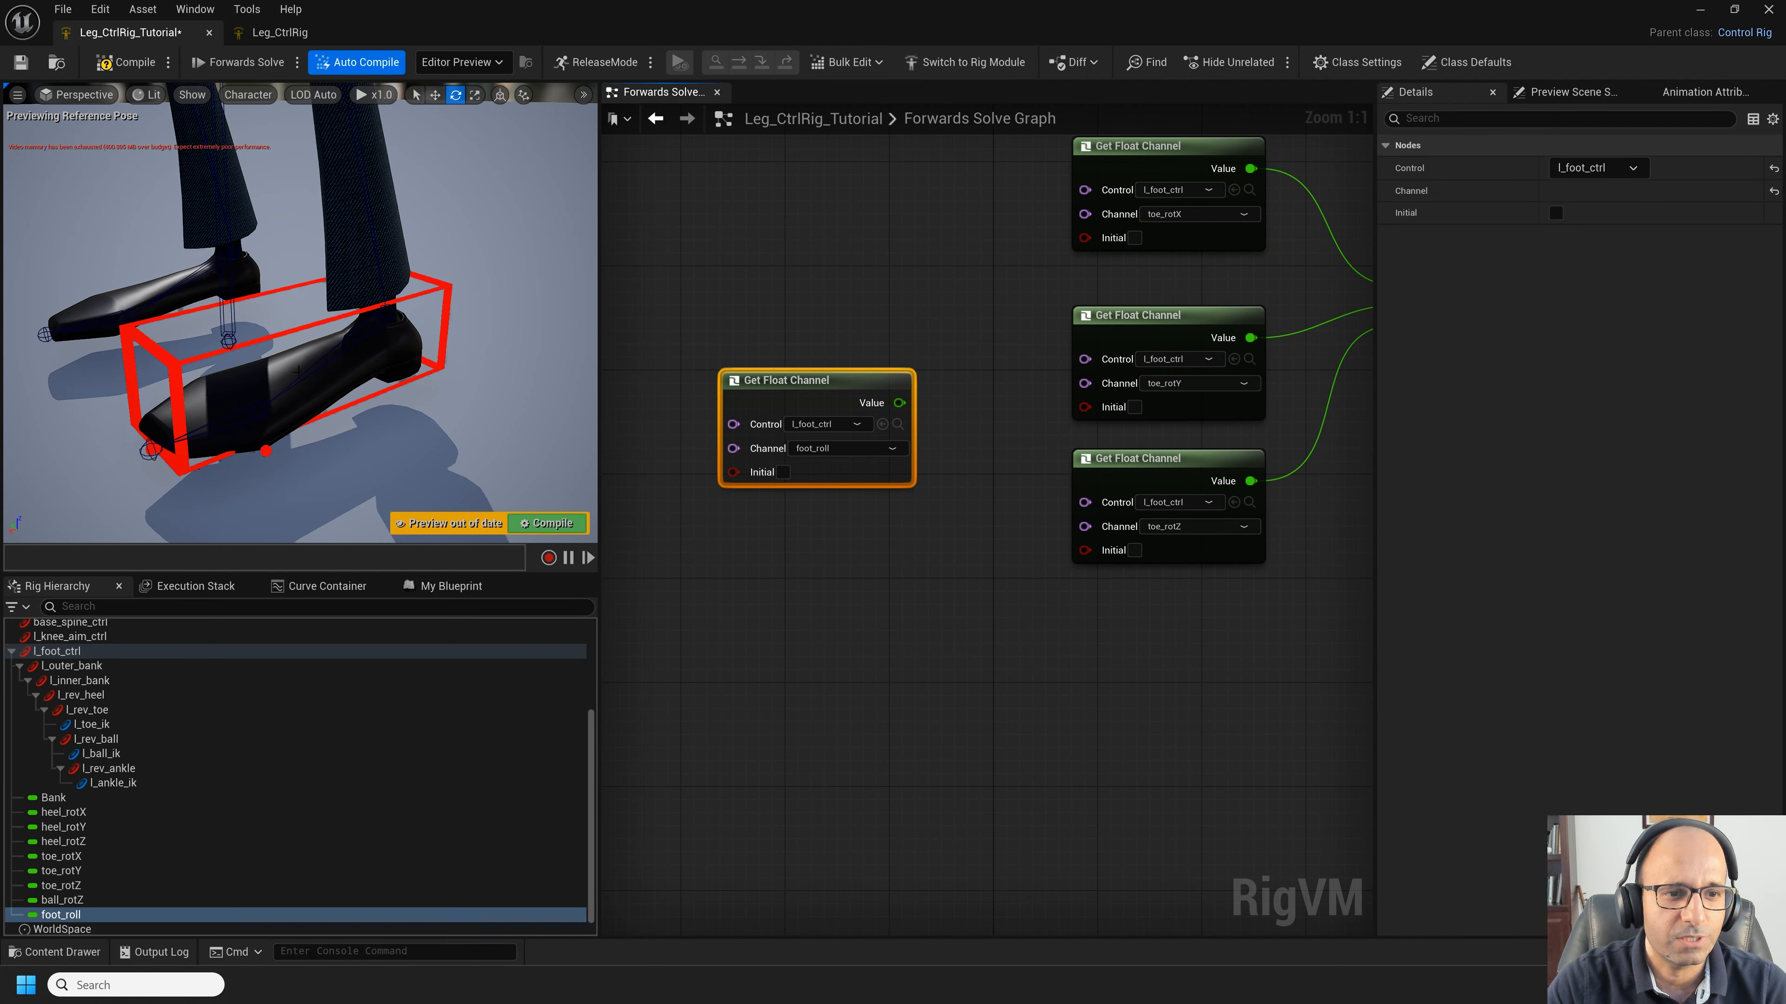
# Step: Move the new foot_roll node below the ball_rotZ channel node and feed its Value into a new Remap node
pyautogui.moveTo(1335, 844); pyautogui.dragTo(1068, 483, button='right')
pyautogui.scroll(-2, 1068, 483)
pyautogui.moveTo(879, 485); pyautogui.dragTo(1317, 617, button='right')
pyautogui.moveTo(679, 177); pyautogui.dragTo(962, 775)
pyautogui.moveTo(1200, 861); pyautogui.dragTo(985, 635, button='right')
pyautogui.scroll(1, 985, 632)
pyautogui.moveTo(703, 536); pyautogui.dragTo(915, 550)
pyautogui.write('rem')
pyautogui.press('Return')
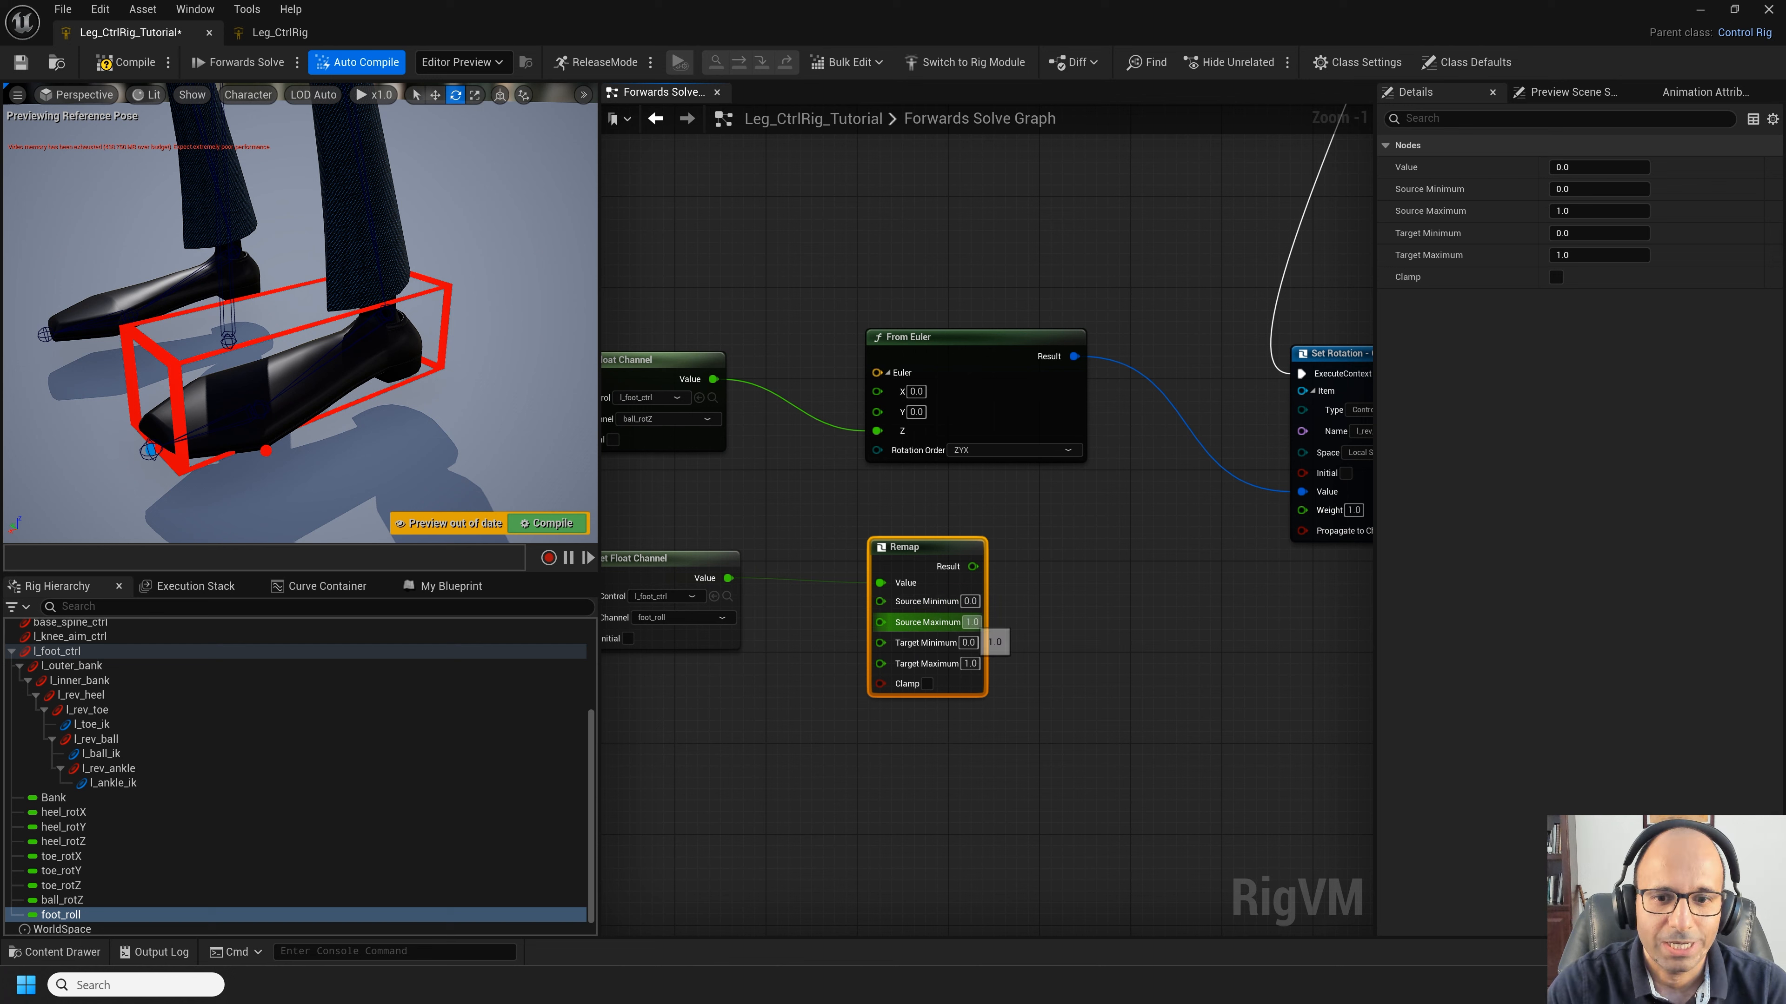
# Step: Set the Remap node's Source Maximum to -20 and Target Maximum to 40
pyautogui.write('-')
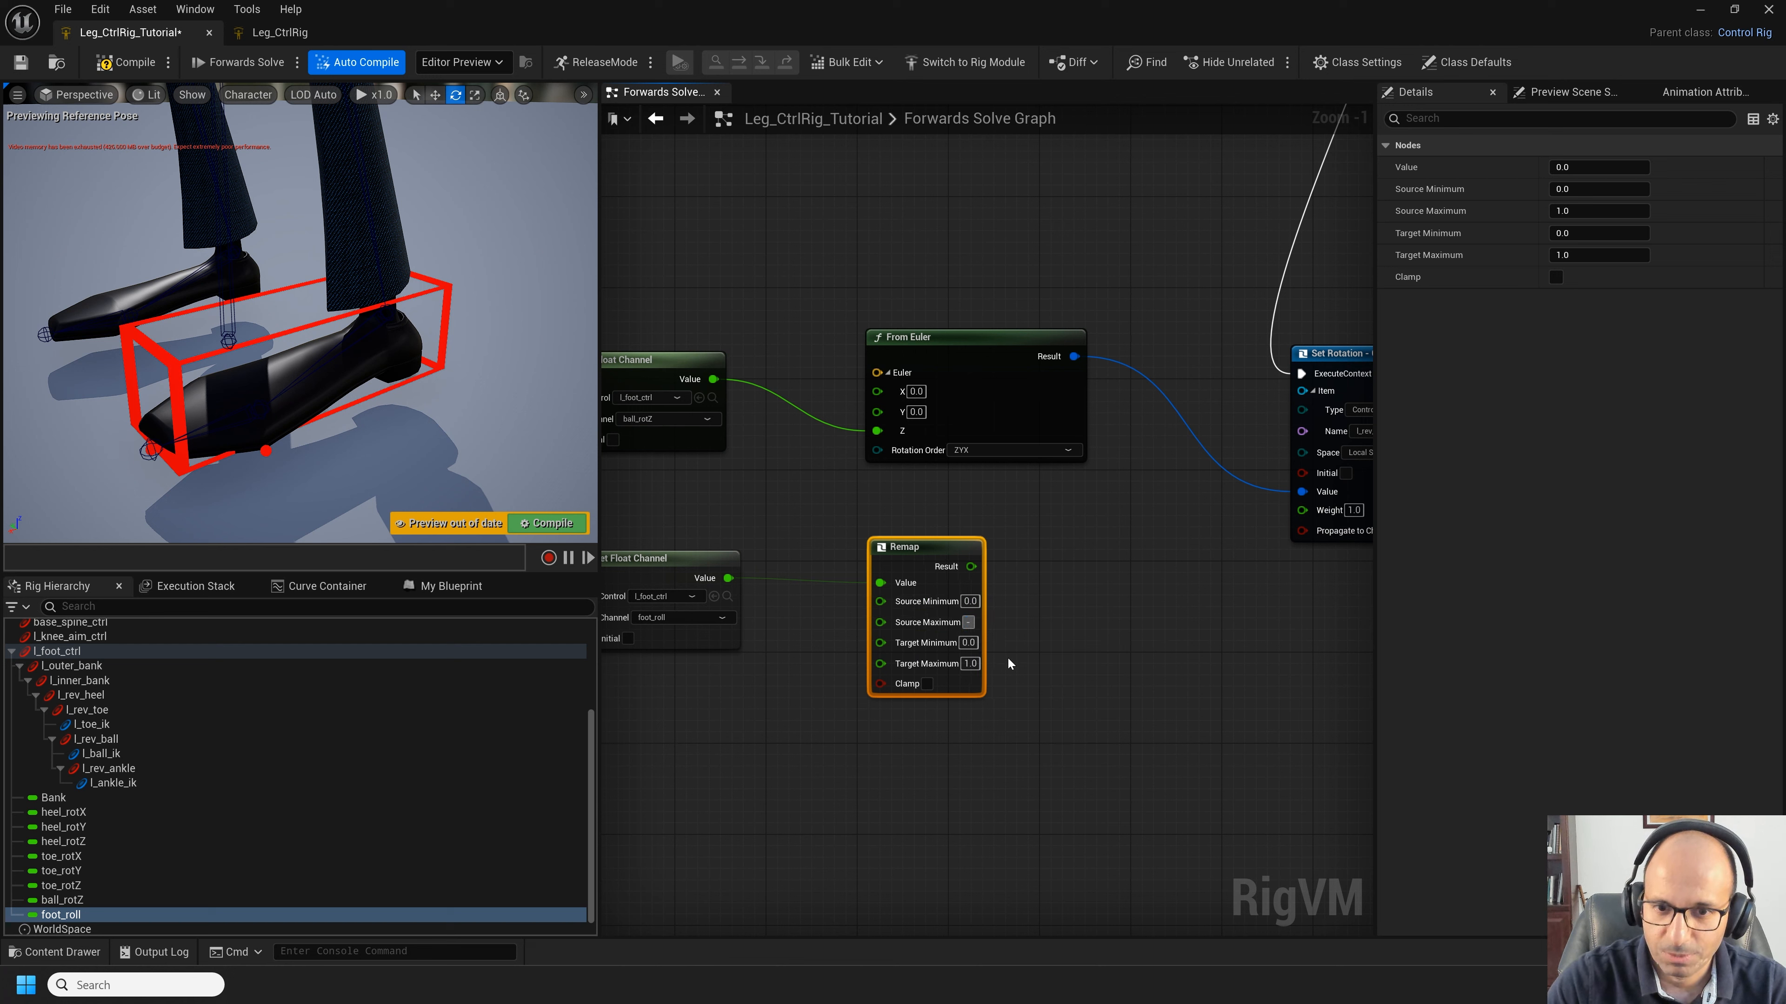
pyautogui.write('1')
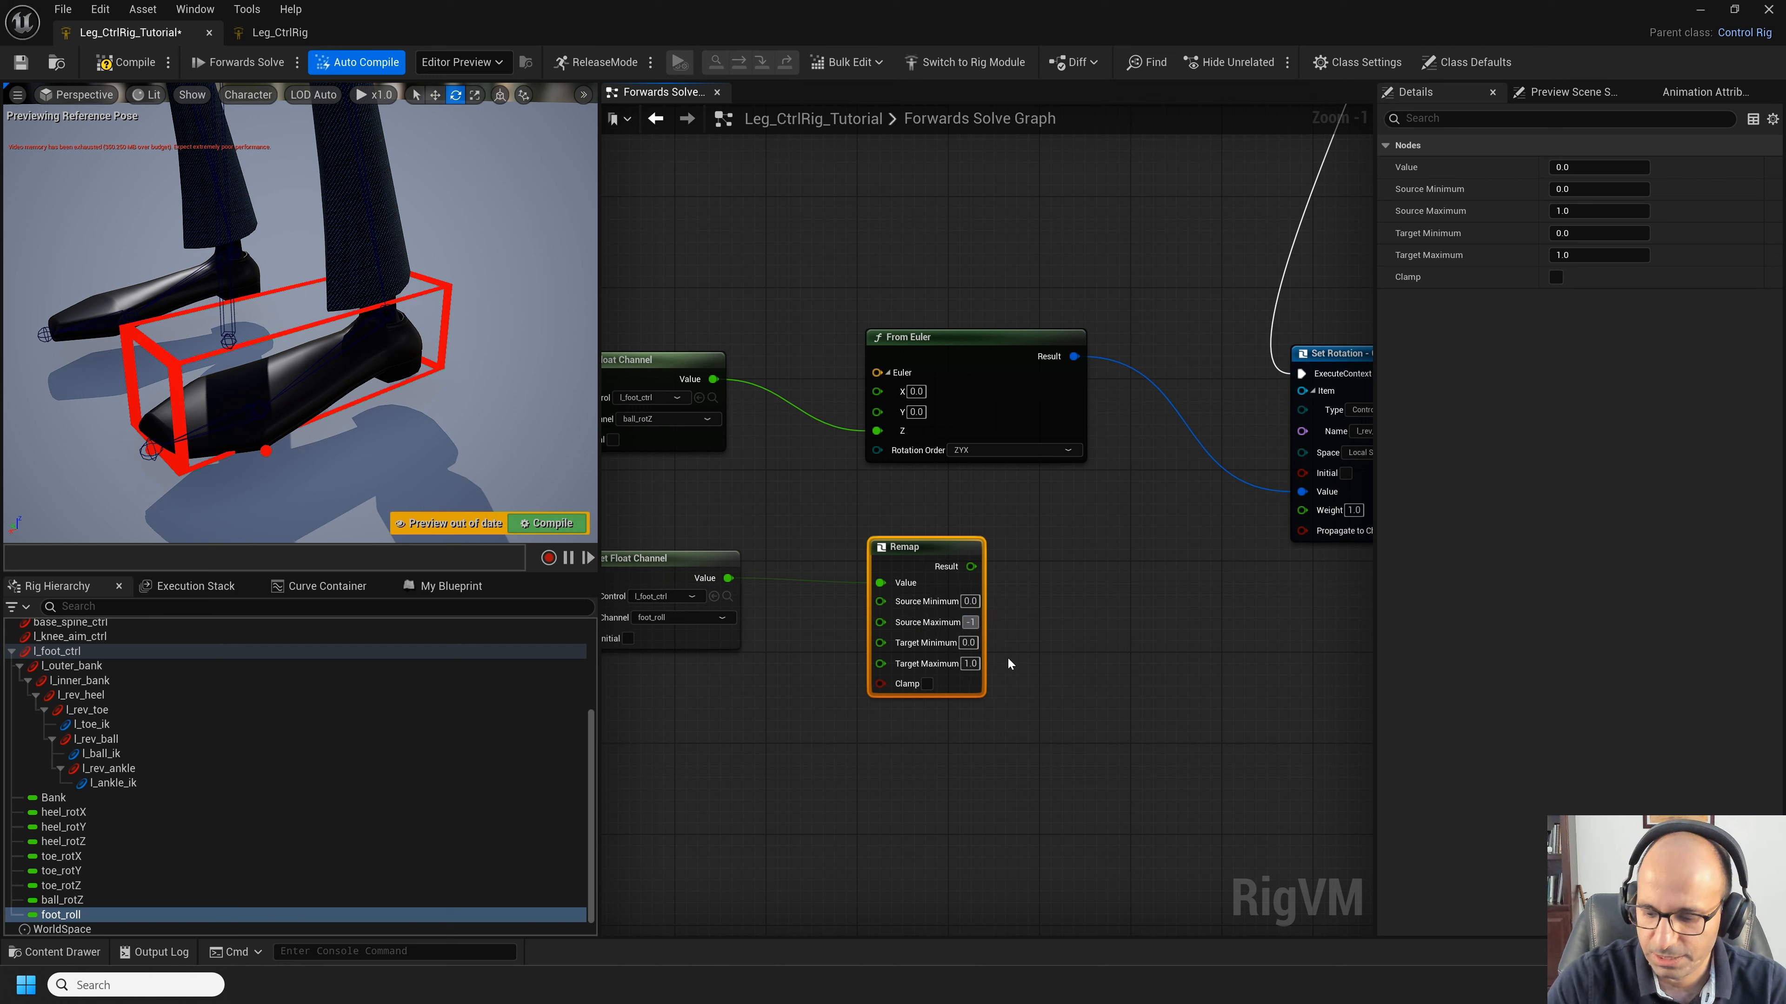
pyautogui.press('BackSpace')
pyautogui.write('20')
pyautogui.press('Return')
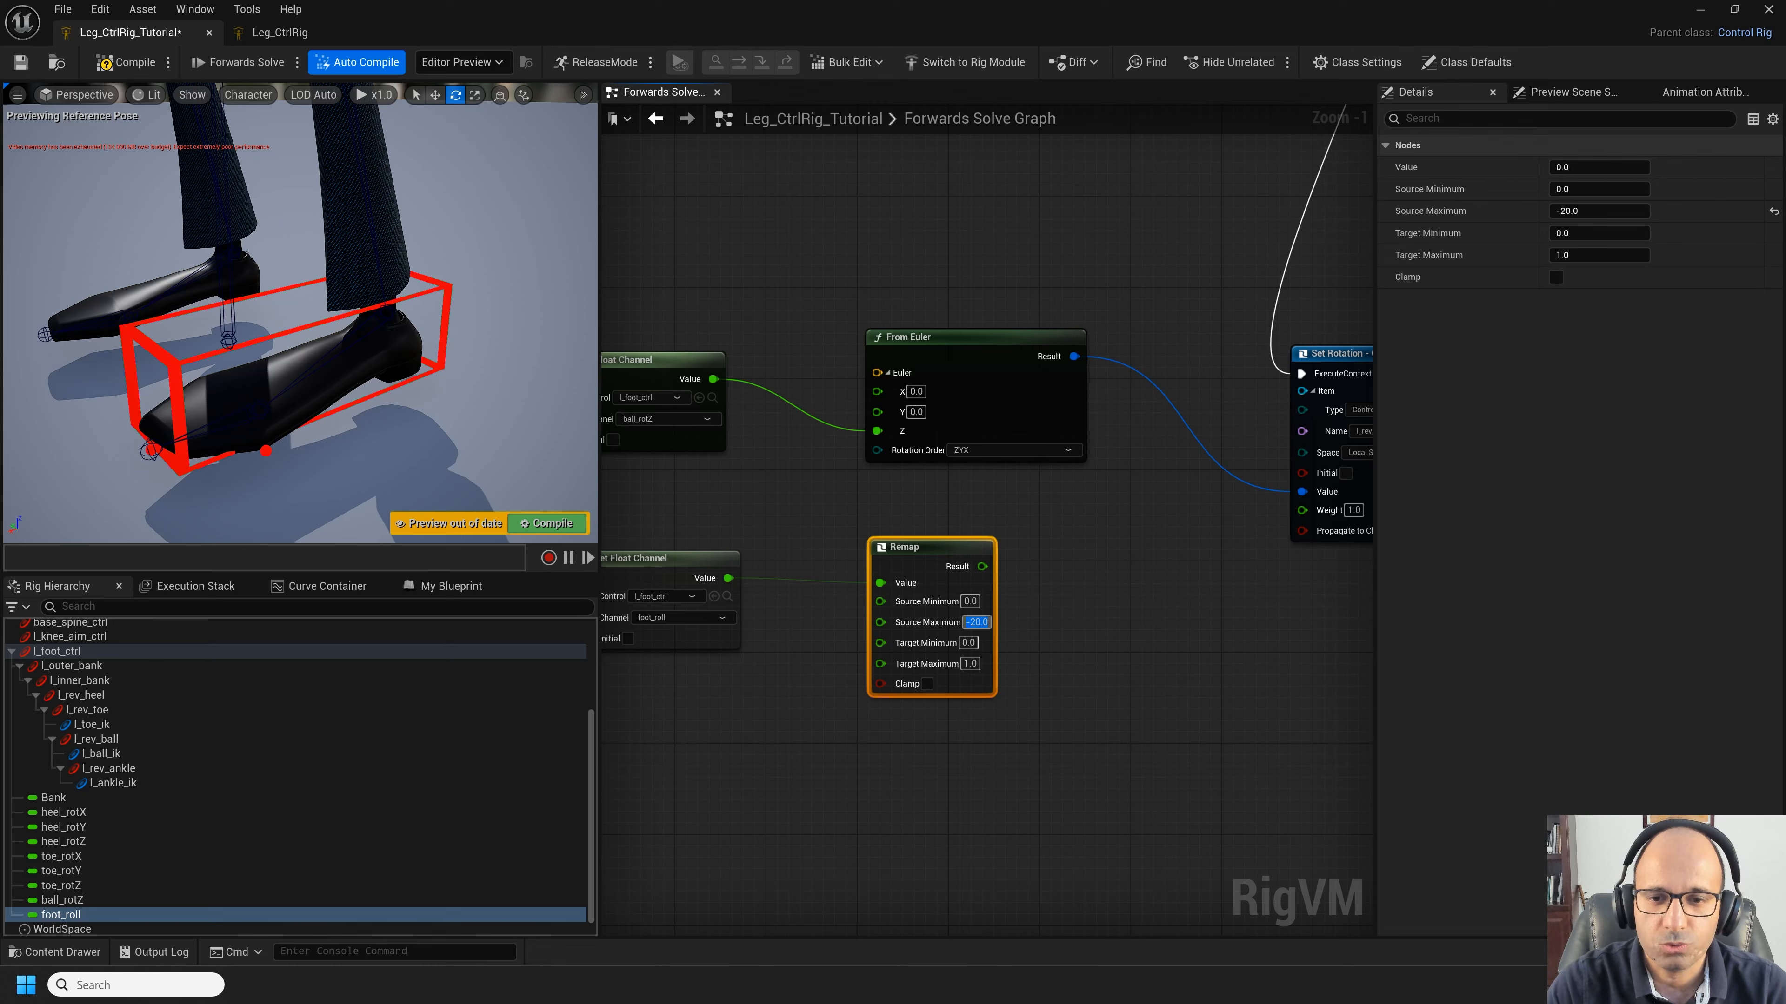
pyautogui.moveTo(1107, 612); pyautogui.dragTo(1082, 612, button='right')
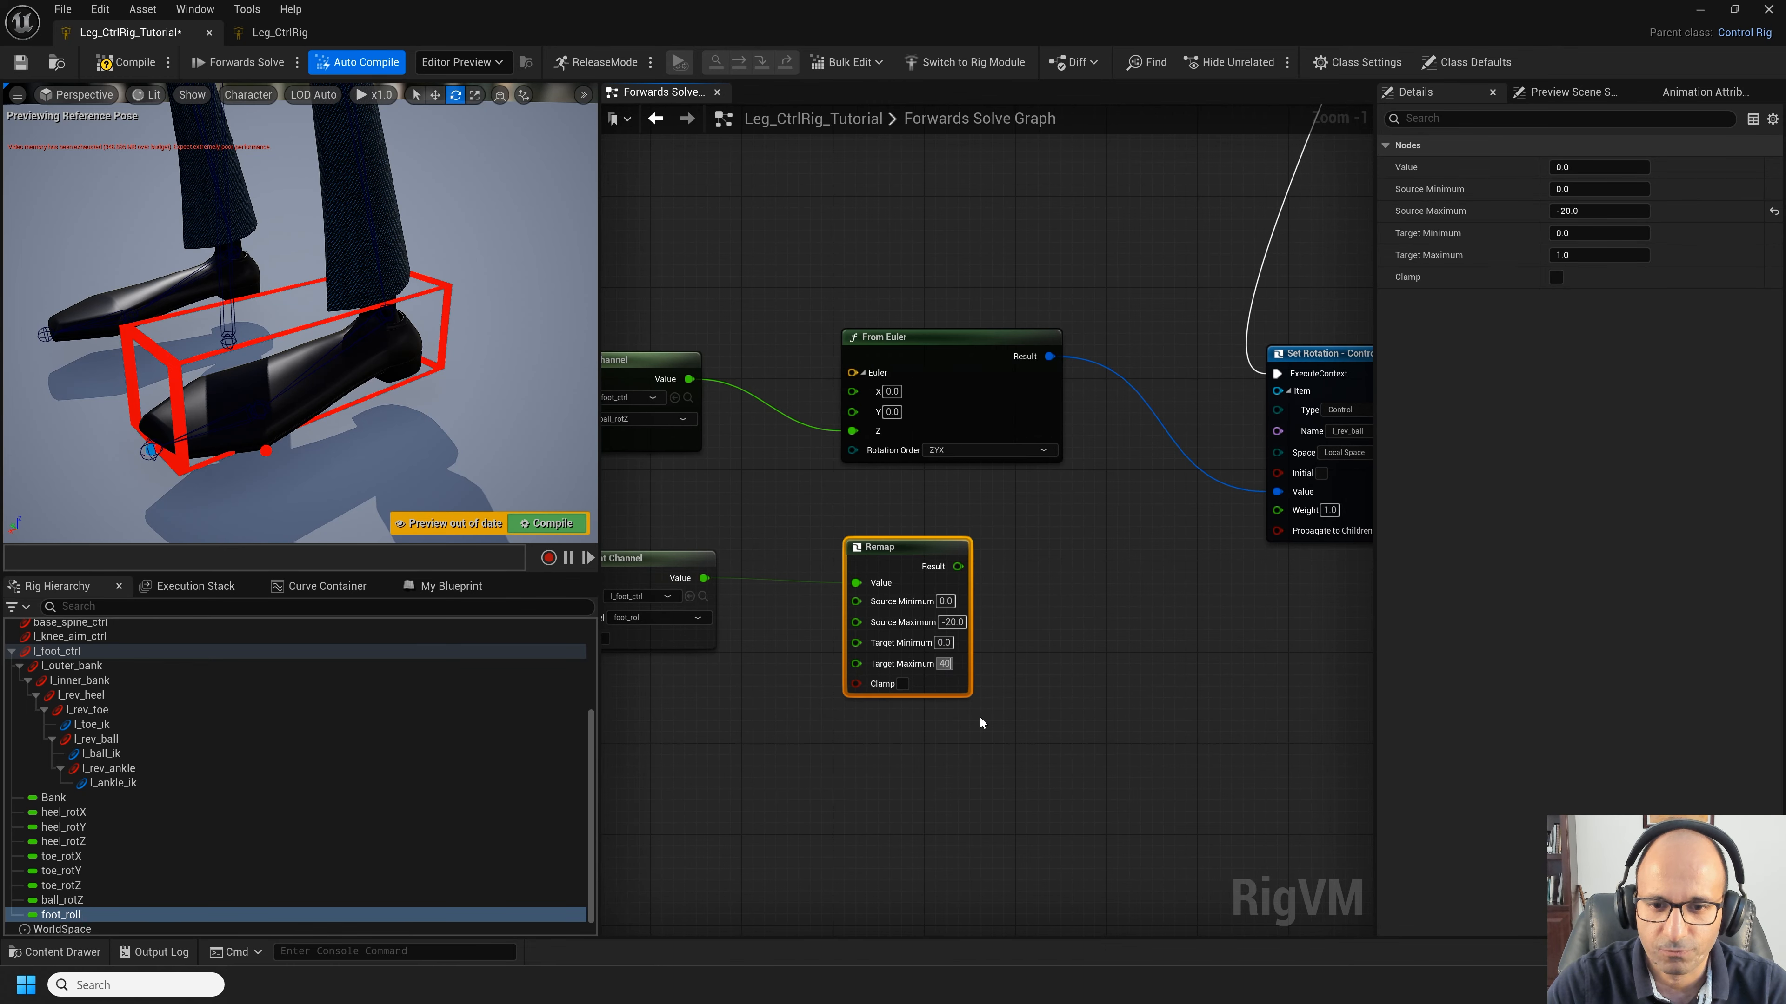
# Step: Sum ball_rotZ and the Remap Result in a new Add node and connect its Result to From Euler's Z input
pyautogui.rightClick(1095, 612)
pyautogui.write('add')
pyautogui.press('Return')
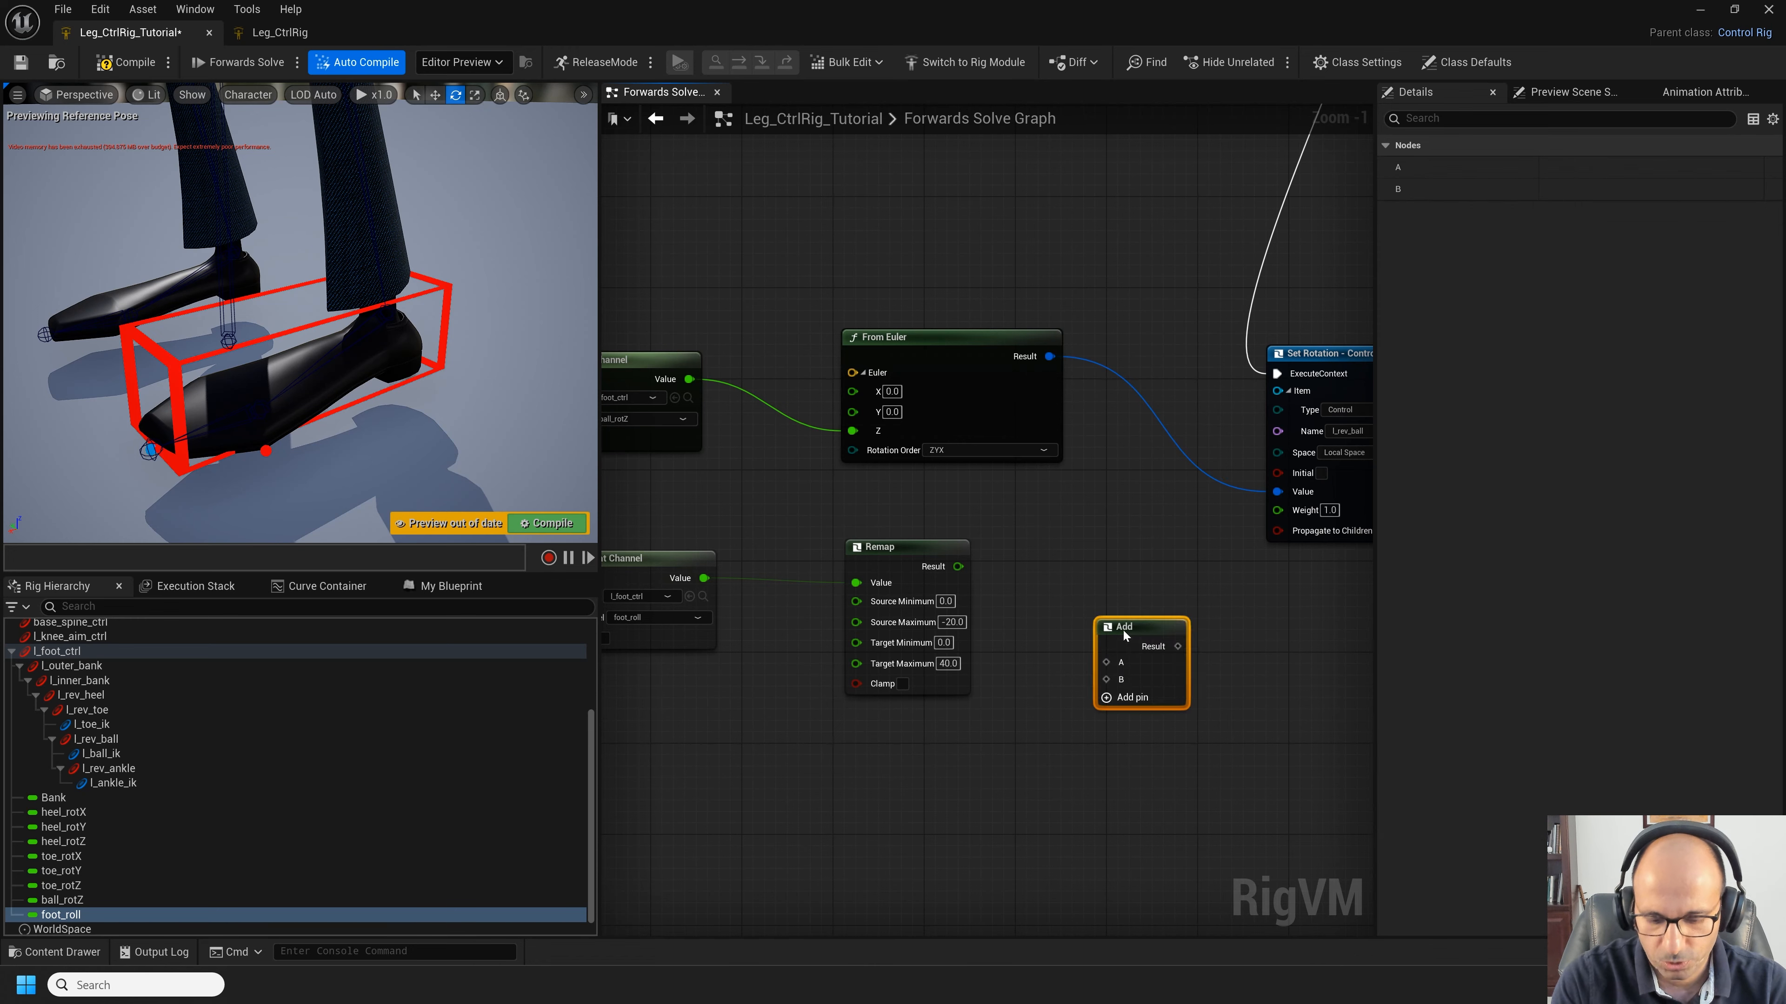
pyautogui.moveTo(1123, 630); pyautogui.dragTo(1112, 549)
pyautogui.moveTo(957, 566); pyautogui.dragTo(1095, 602)
pyautogui.moveTo(823, 532); pyautogui.dragTo(1030, 537, button='right')
pyautogui.moveTo(747, 522); pyautogui.dragTo(1333, 702)
pyautogui.moveTo(1347, 552); pyautogui.dragTo(1059, 435)
pyautogui.scroll(-2, 864, 729)
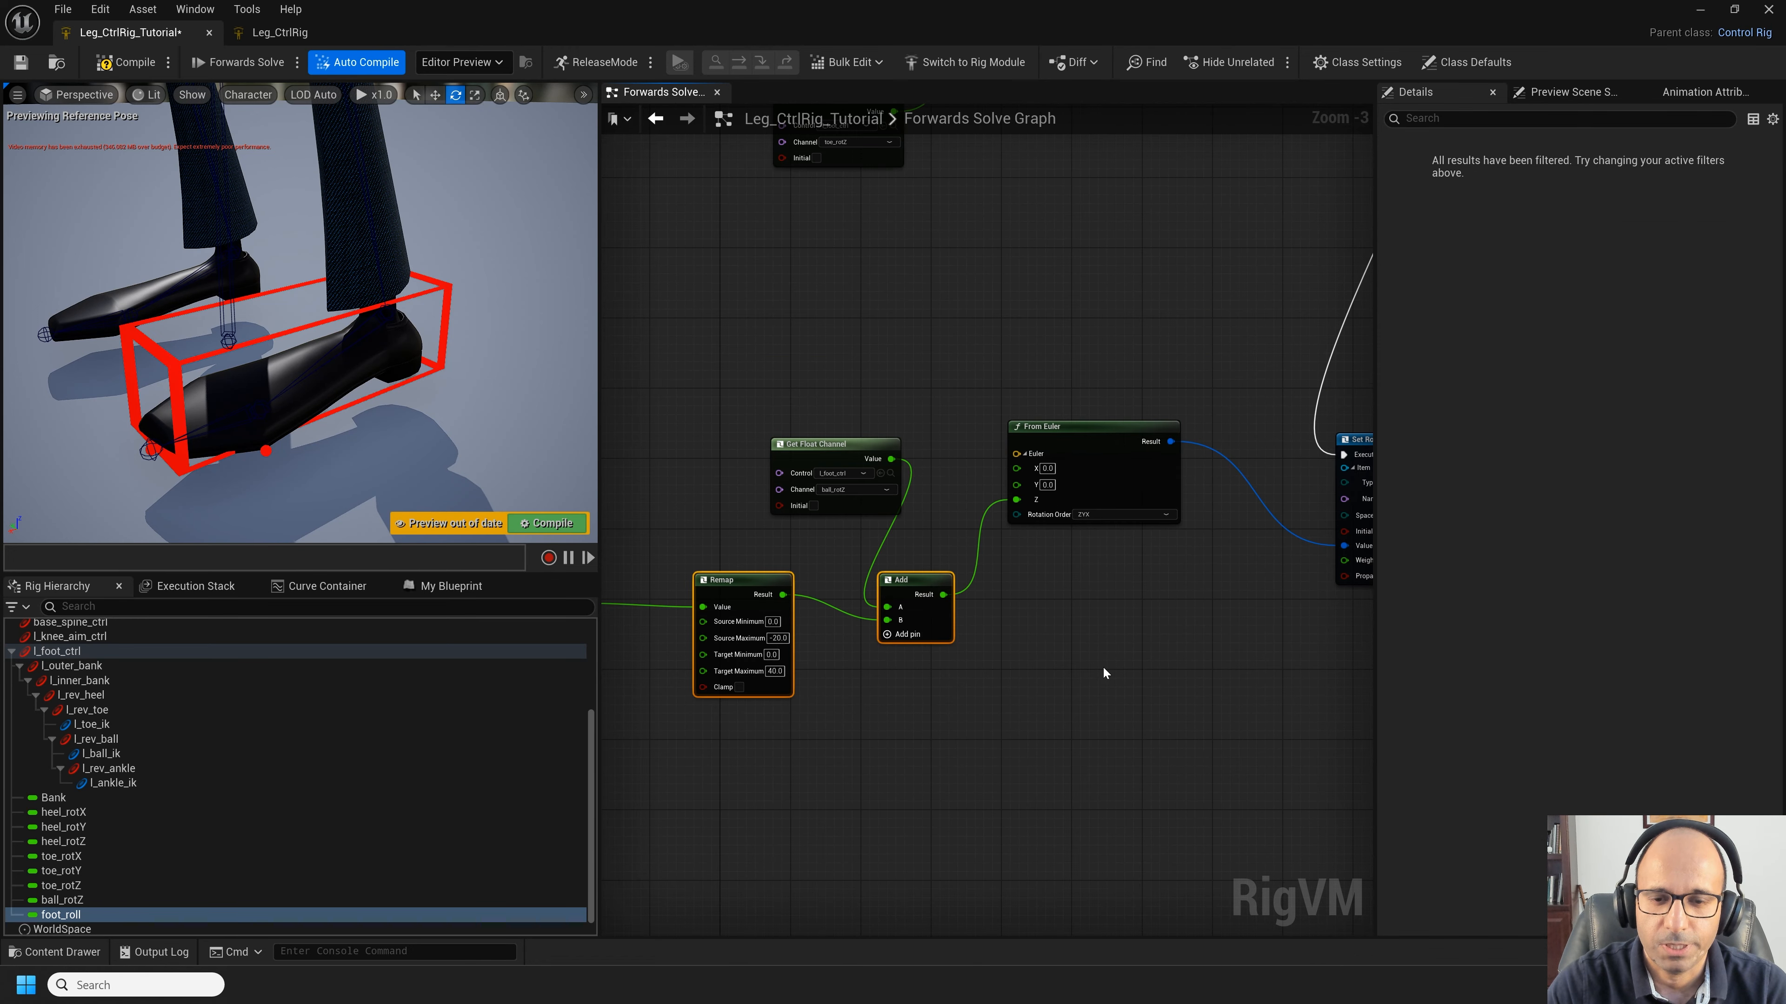
pyautogui.moveTo(800, 669); pyautogui.dragTo(659, 668, button='right')
# Step: Compile the rig, test foot_roll's current value, and reset it to its default
pyautogui.click(61, 914)
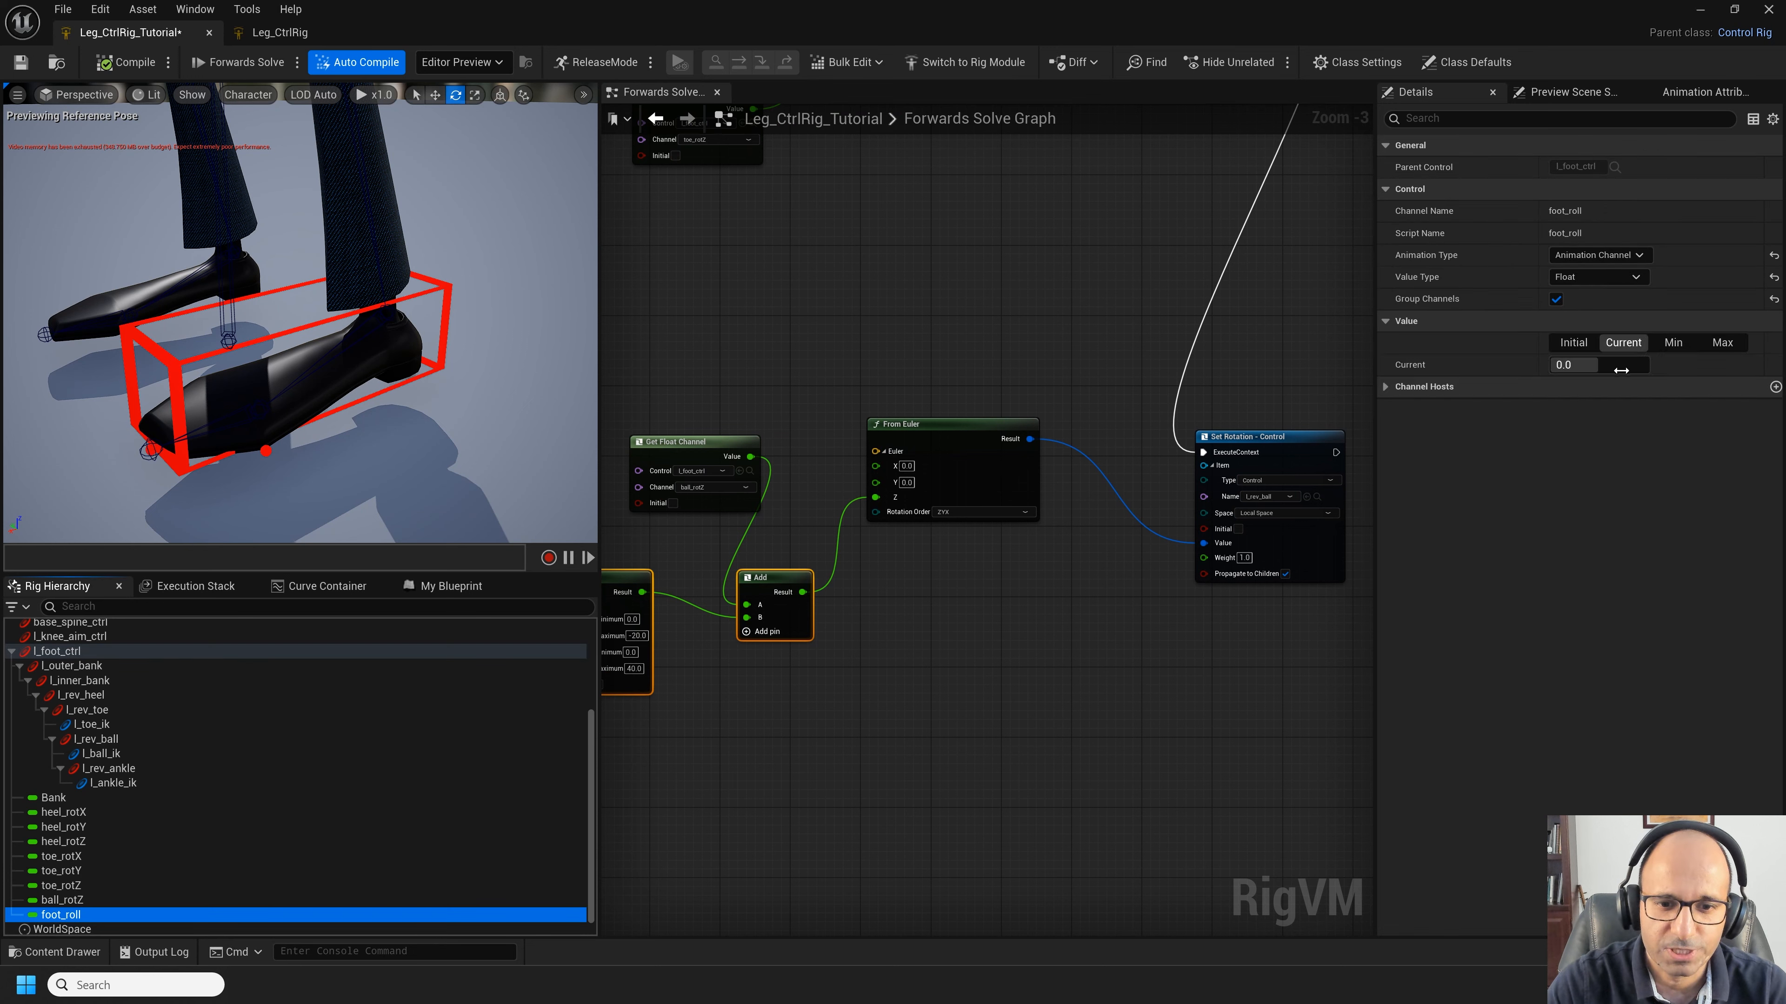
pyautogui.moveTo(1597, 365)
pyautogui.mouseDown()
pyautogui.moveTo(1582, 365)
pyautogui.moveTo(1597, 365)
pyautogui.mouseUp()
pyautogui.click(1774, 365)
# Step: Insert a Multiply node with B set to -1.0 between the ball chain's Remap and Add nodes
pyautogui.moveTo(688, 645); pyautogui.dragTo(920, 606, button='right')
pyautogui.scroll(2, 920, 606)
pyautogui.moveTo(913, 344); pyautogui.dragTo(846, 336)
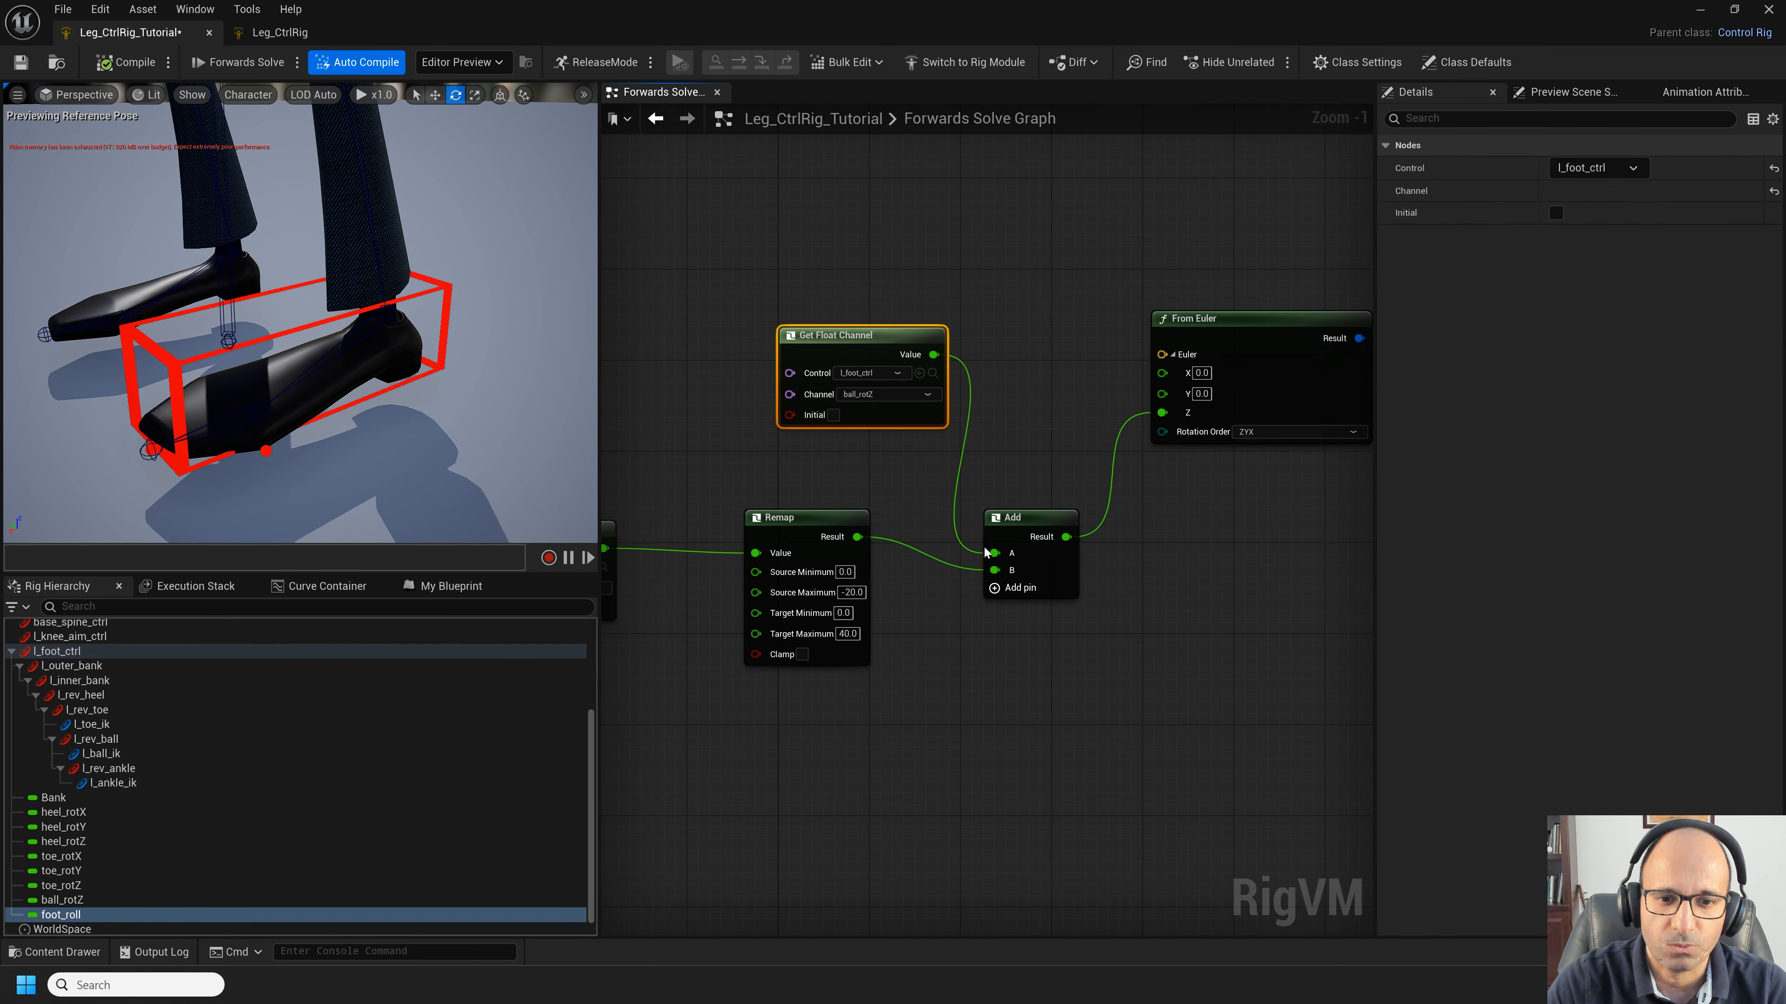
pyautogui.rightClick(1115, 696)
pyautogui.write('mul')
pyautogui.press('Return')
pyautogui.moveTo(1032, 519); pyautogui.dragTo(1077, 495)
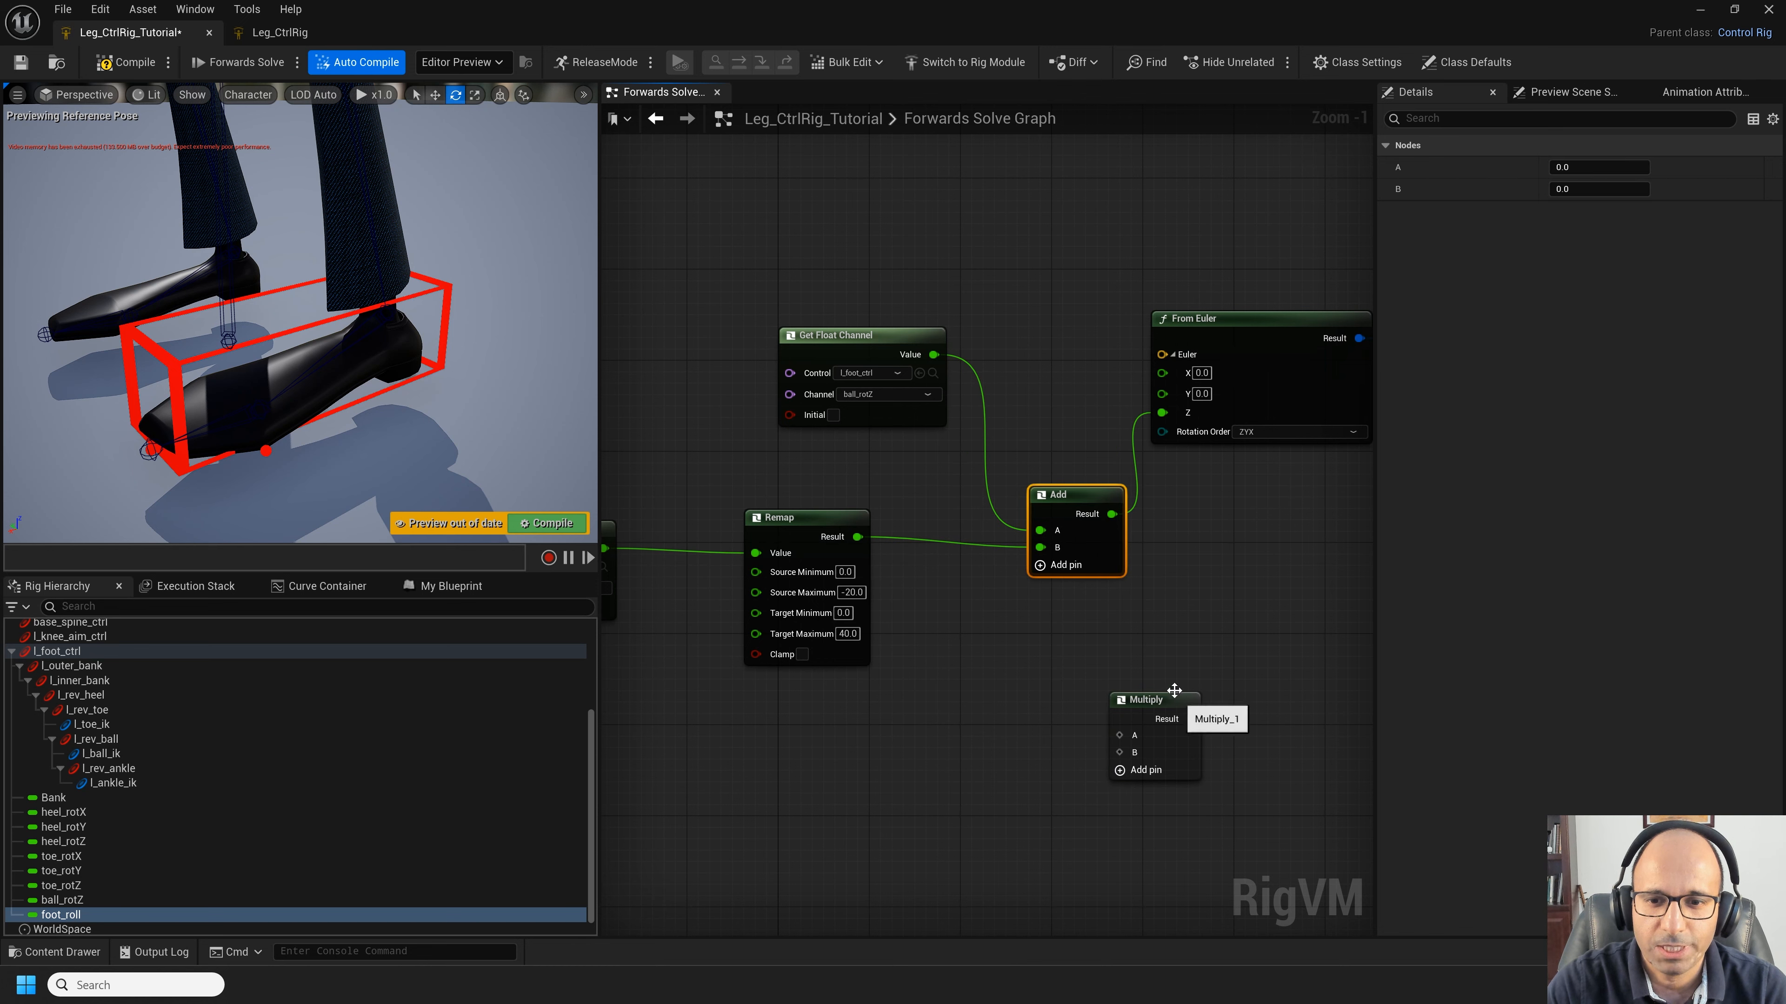
pyautogui.moveTo(1164, 692); pyautogui.dragTo(955, 569)
pyautogui.moveTo(857, 536); pyautogui.dragTo(1040, 547)
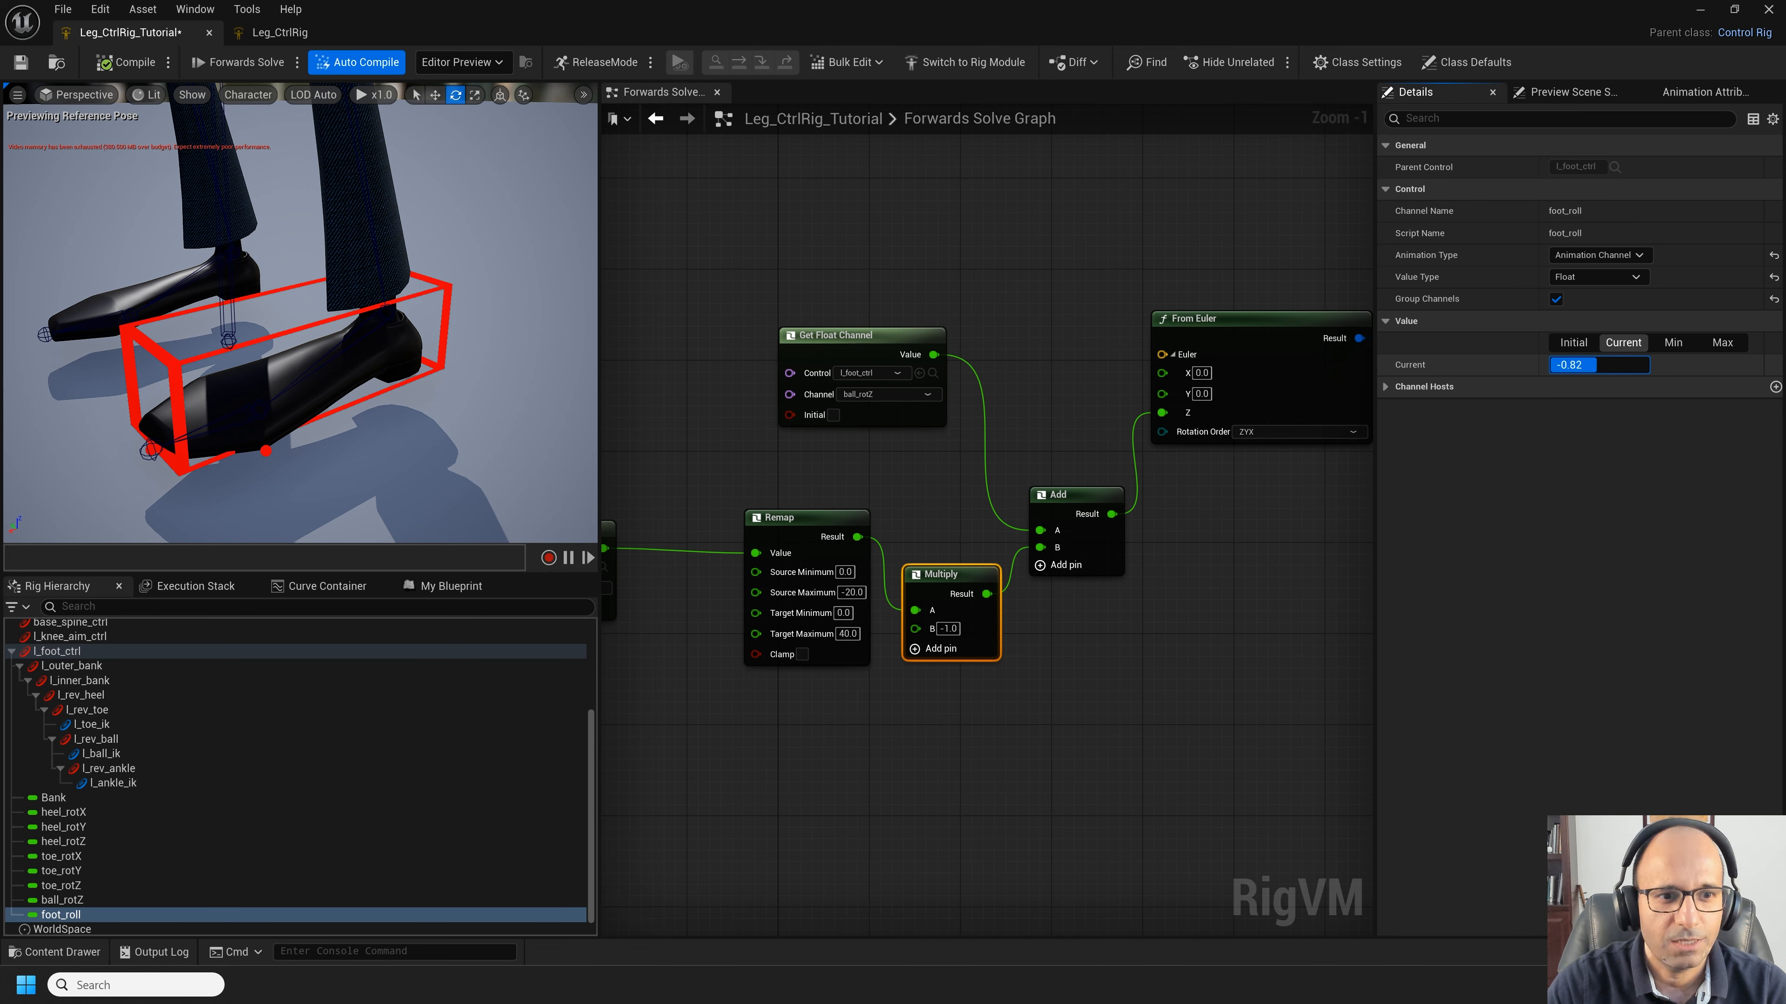
# Step: Test foot_roll with negative values and enable Clamp on the Remap node
pyautogui.moveTo(1596, 365); pyautogui.dragTo(1582, 365)
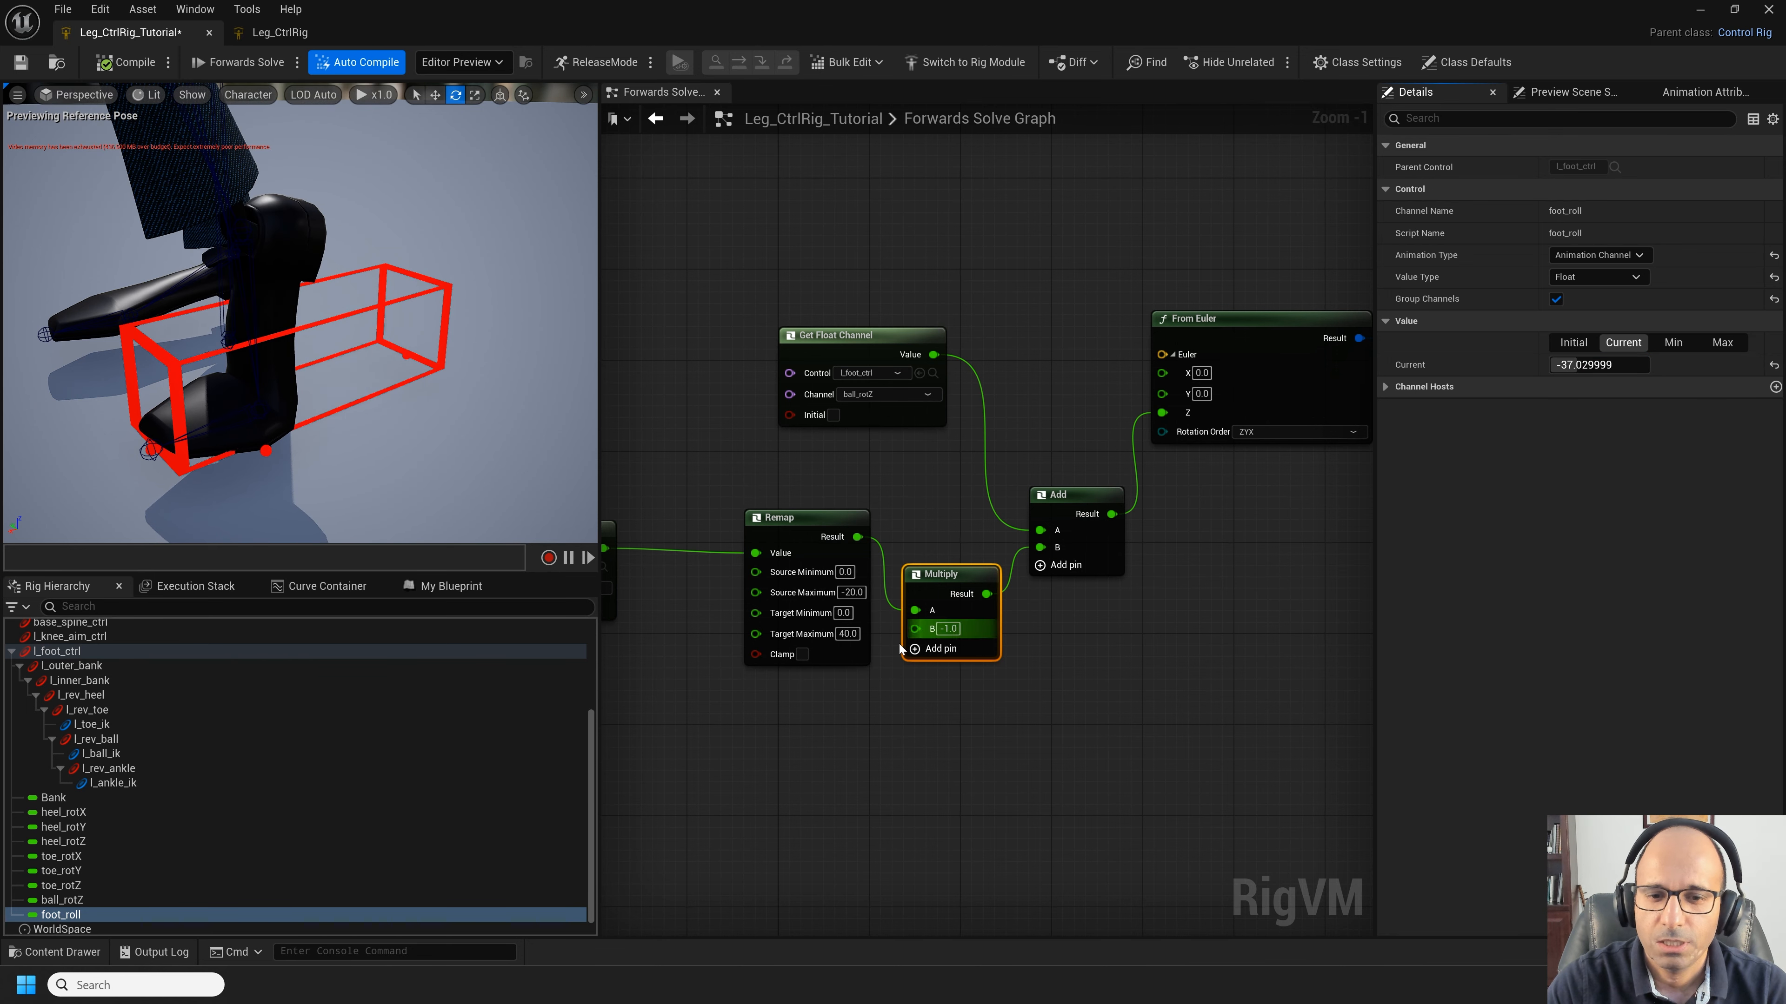
pyautogui.click(802, 655)
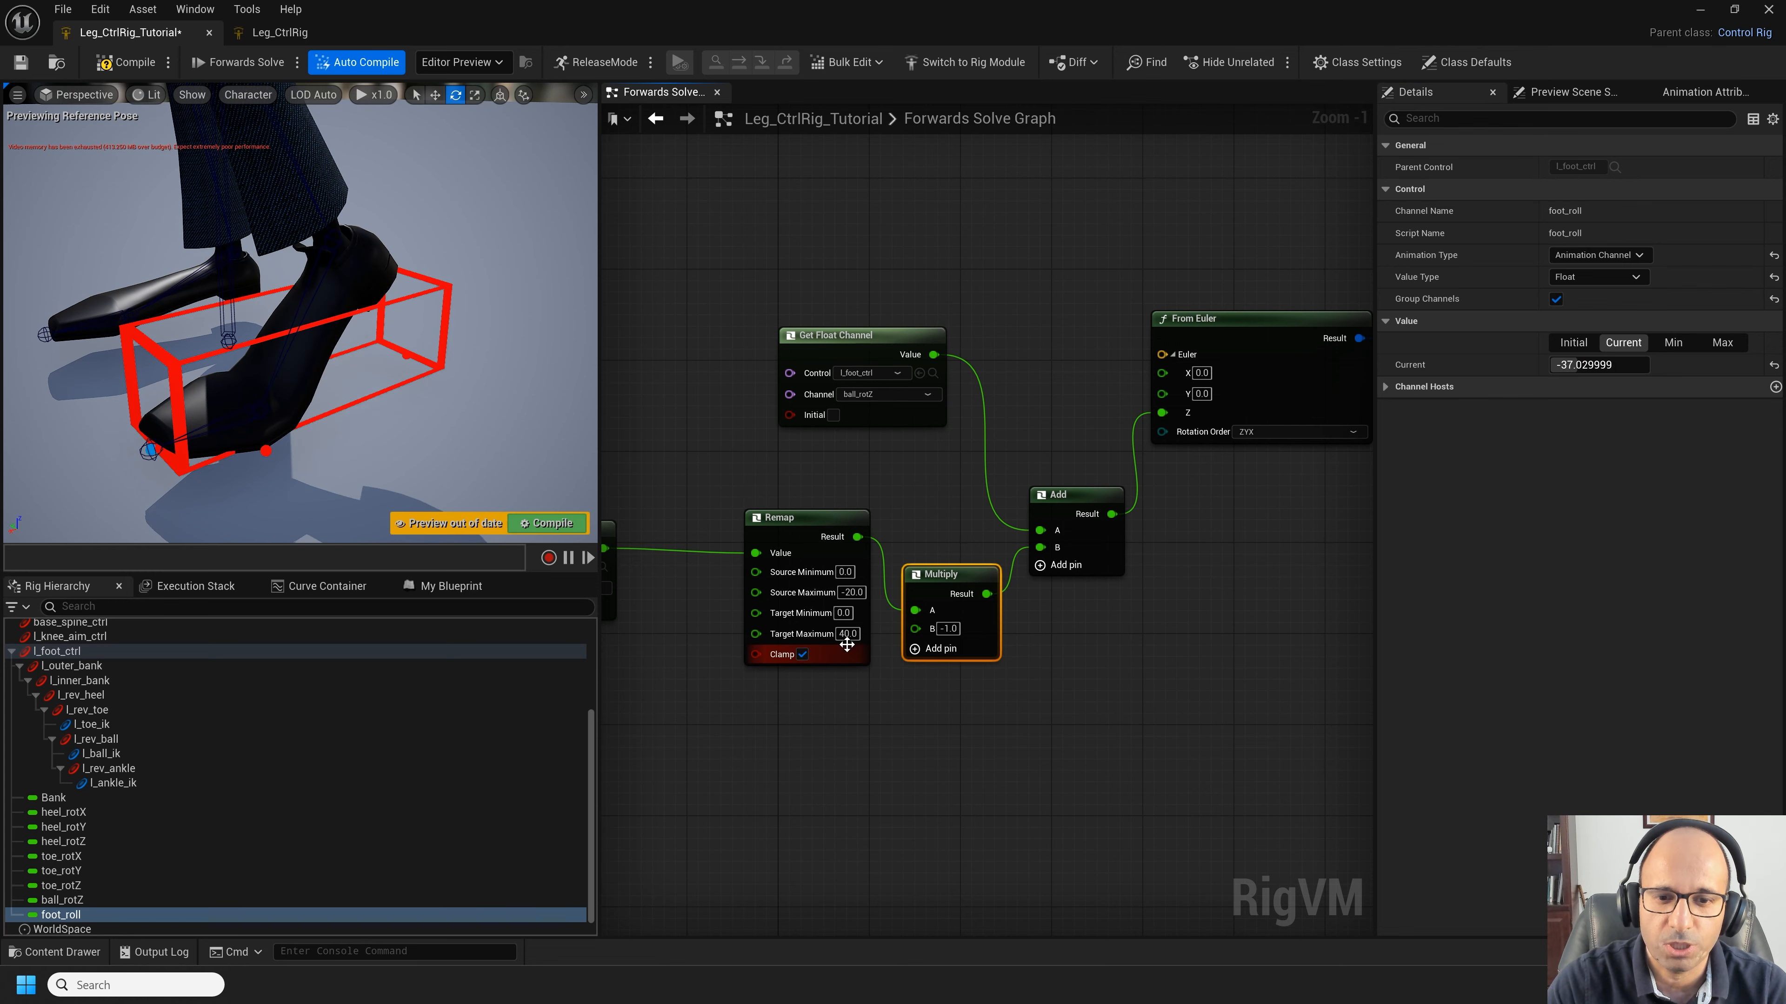
pyautogui.scroll(1, 846, 644)
pyautogui.moveTo(1571, 364); pyautogui.dragTo(1573, 364)
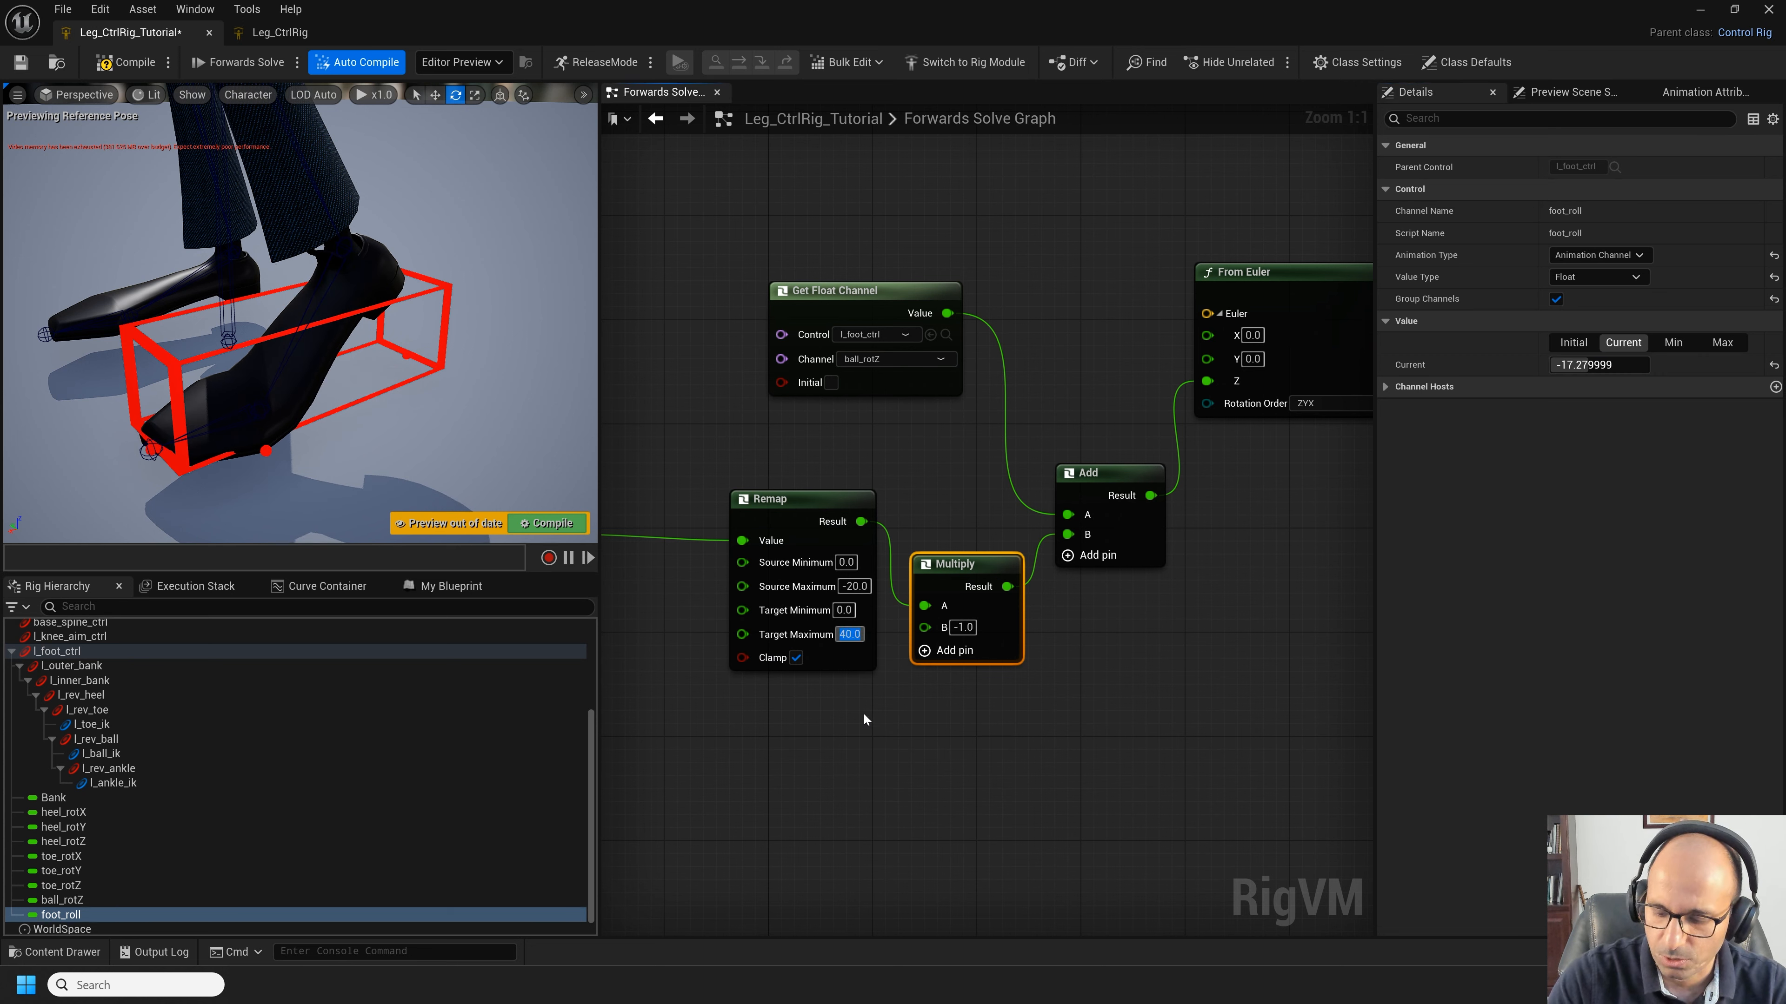
# Step: Try a Remap Target Maximum of 50, raise it to 60, and check the foot by varying foot_roll
pyautogui.write('50.0')
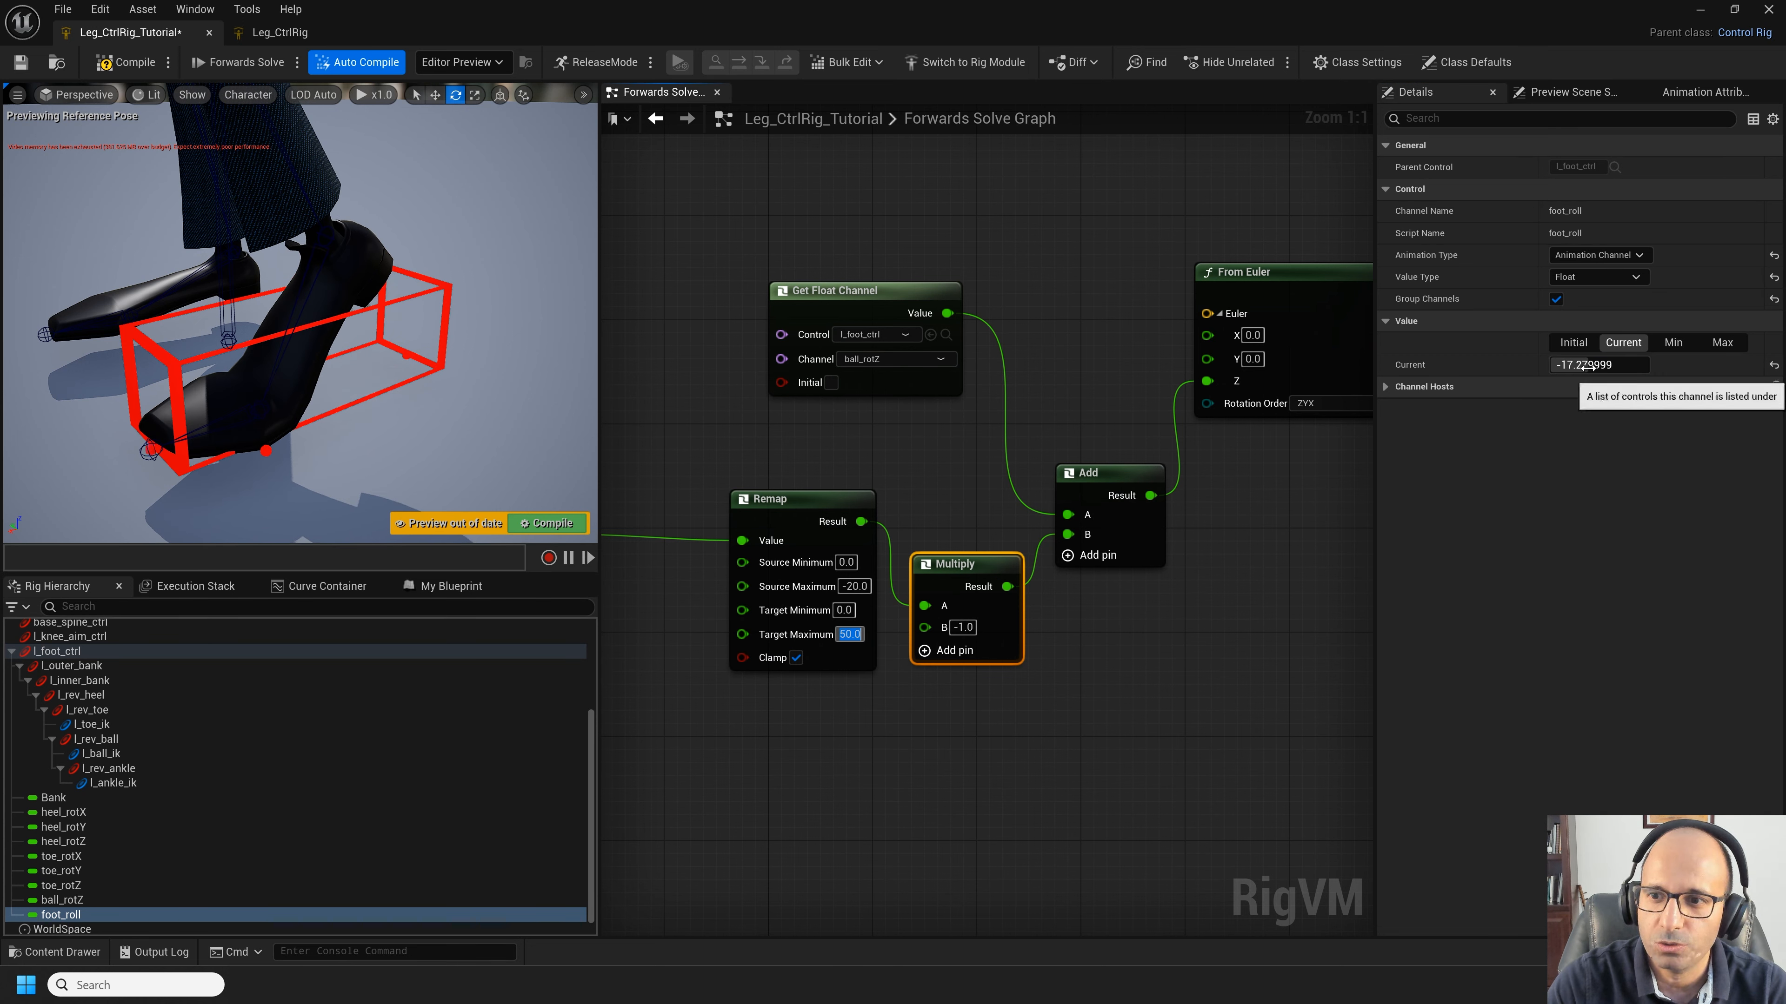
pyautogui.moveTo(1586, 364); pyautogui.dragTo(1586, 364)
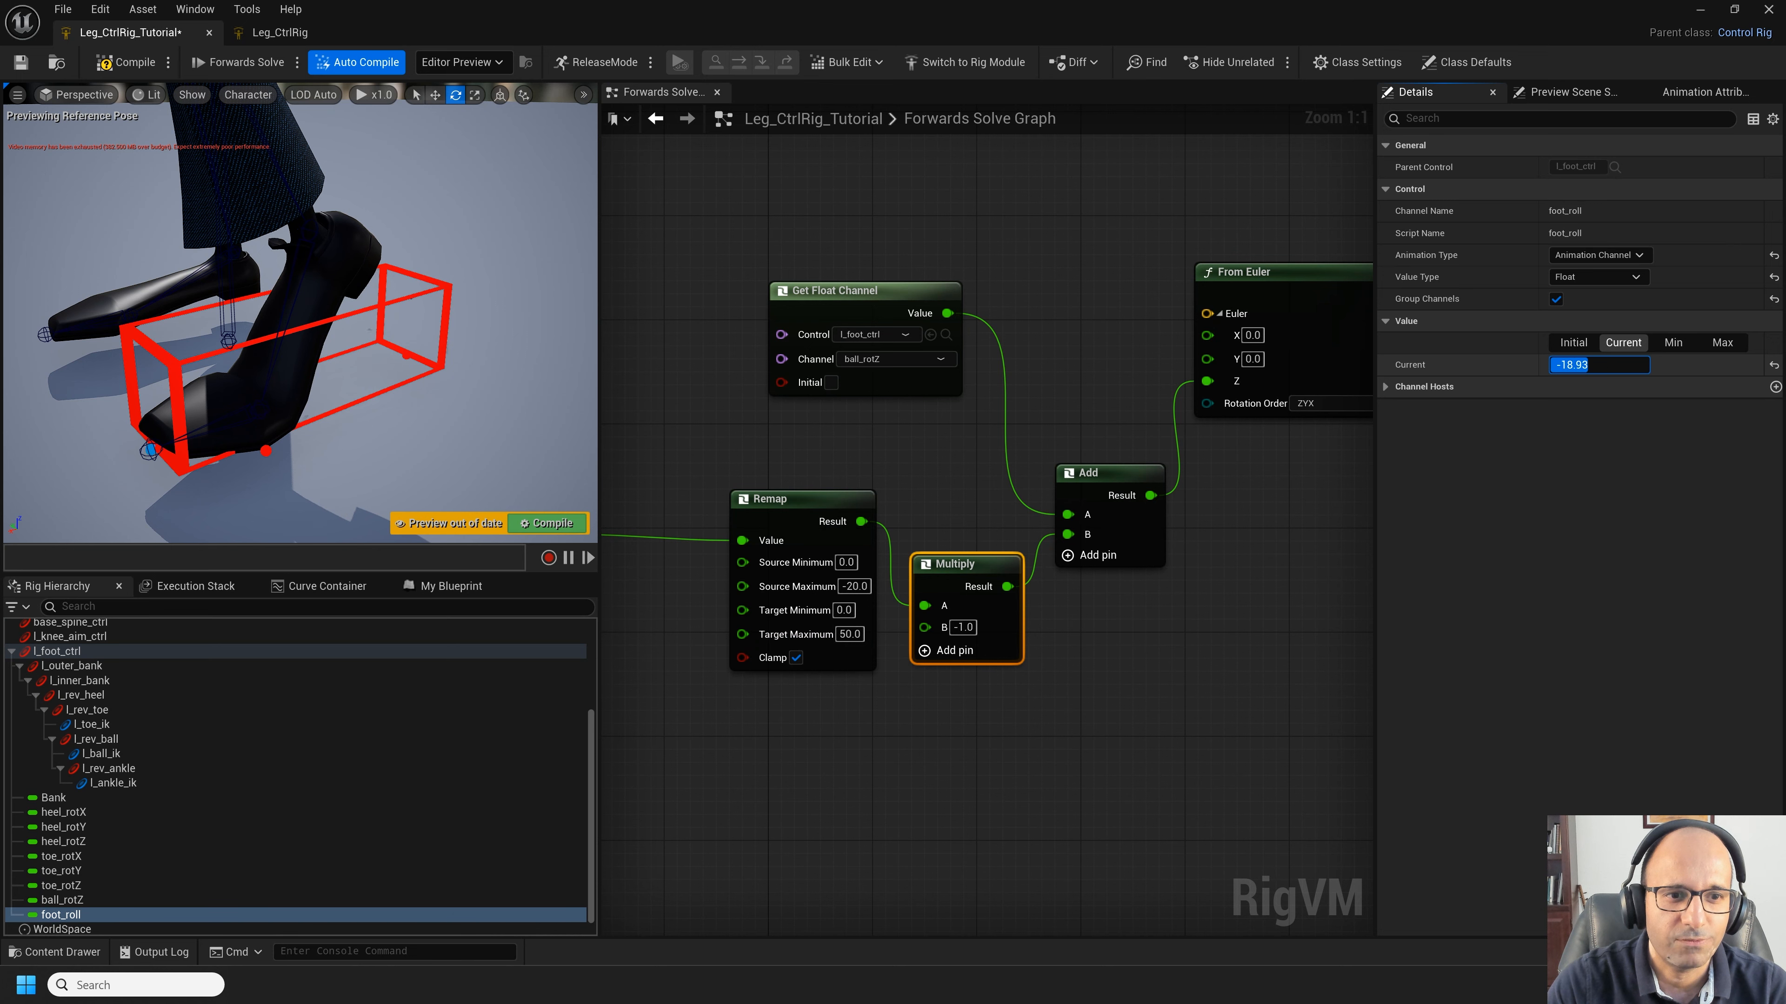
pyautogui.write('60')
pyautogui.press('Return')
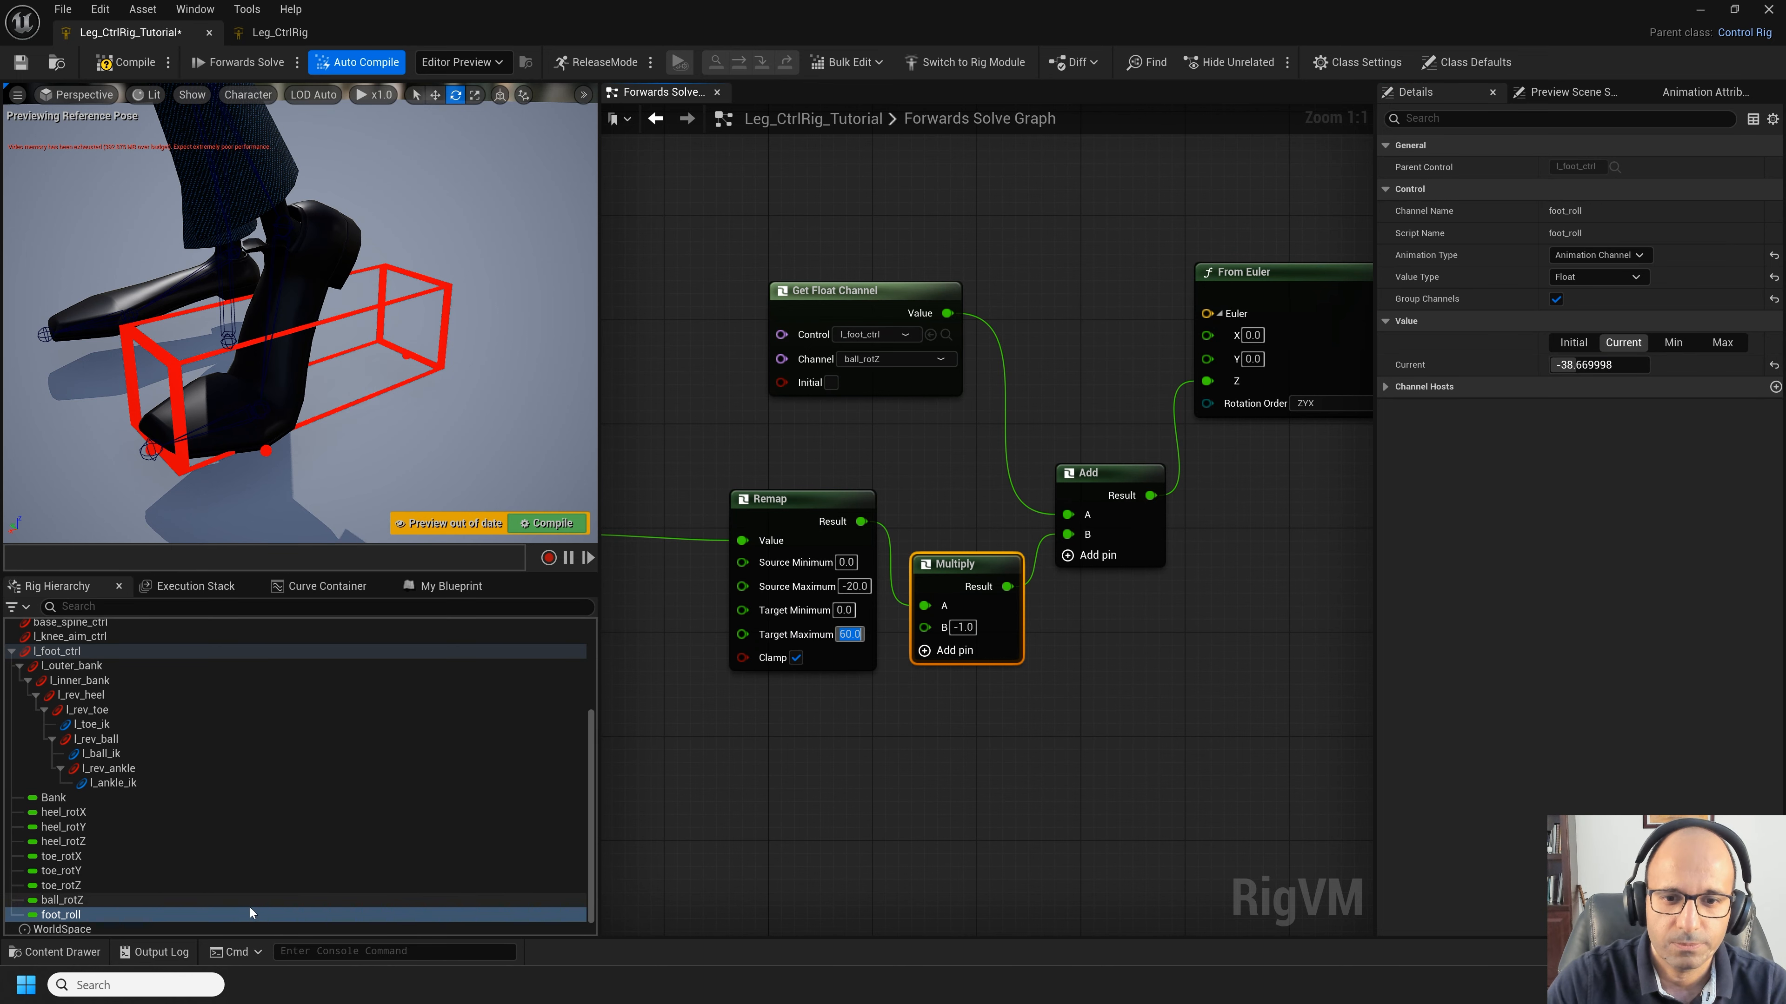
pyautogui.moveTo(1579, 372)
pyautogui.mouseDown()
pyautogui.moveTo(1558, 371)
pyautogui.moveTo(1606, 365)
pyautogui.mouseUp()
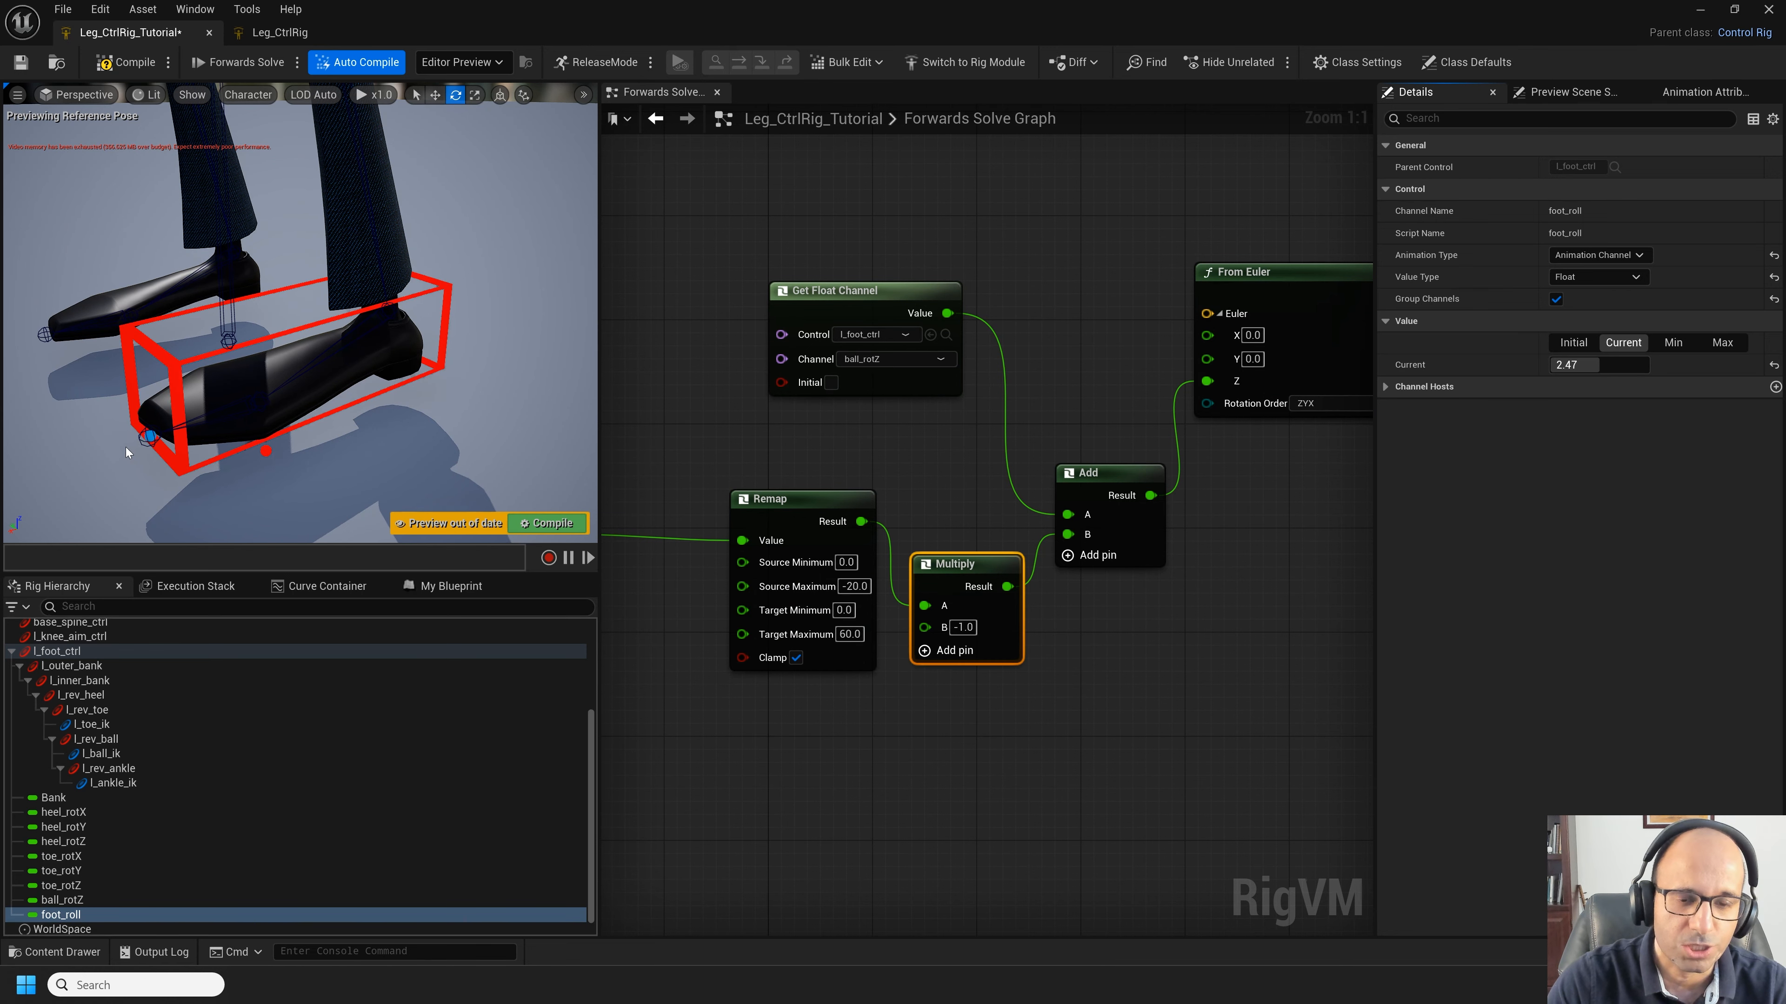
# Step: Add another Get Float Channel node for foot_roll and place it below the toe_rotZ channel node
pyautogui.scroll(-3, 815, 721)
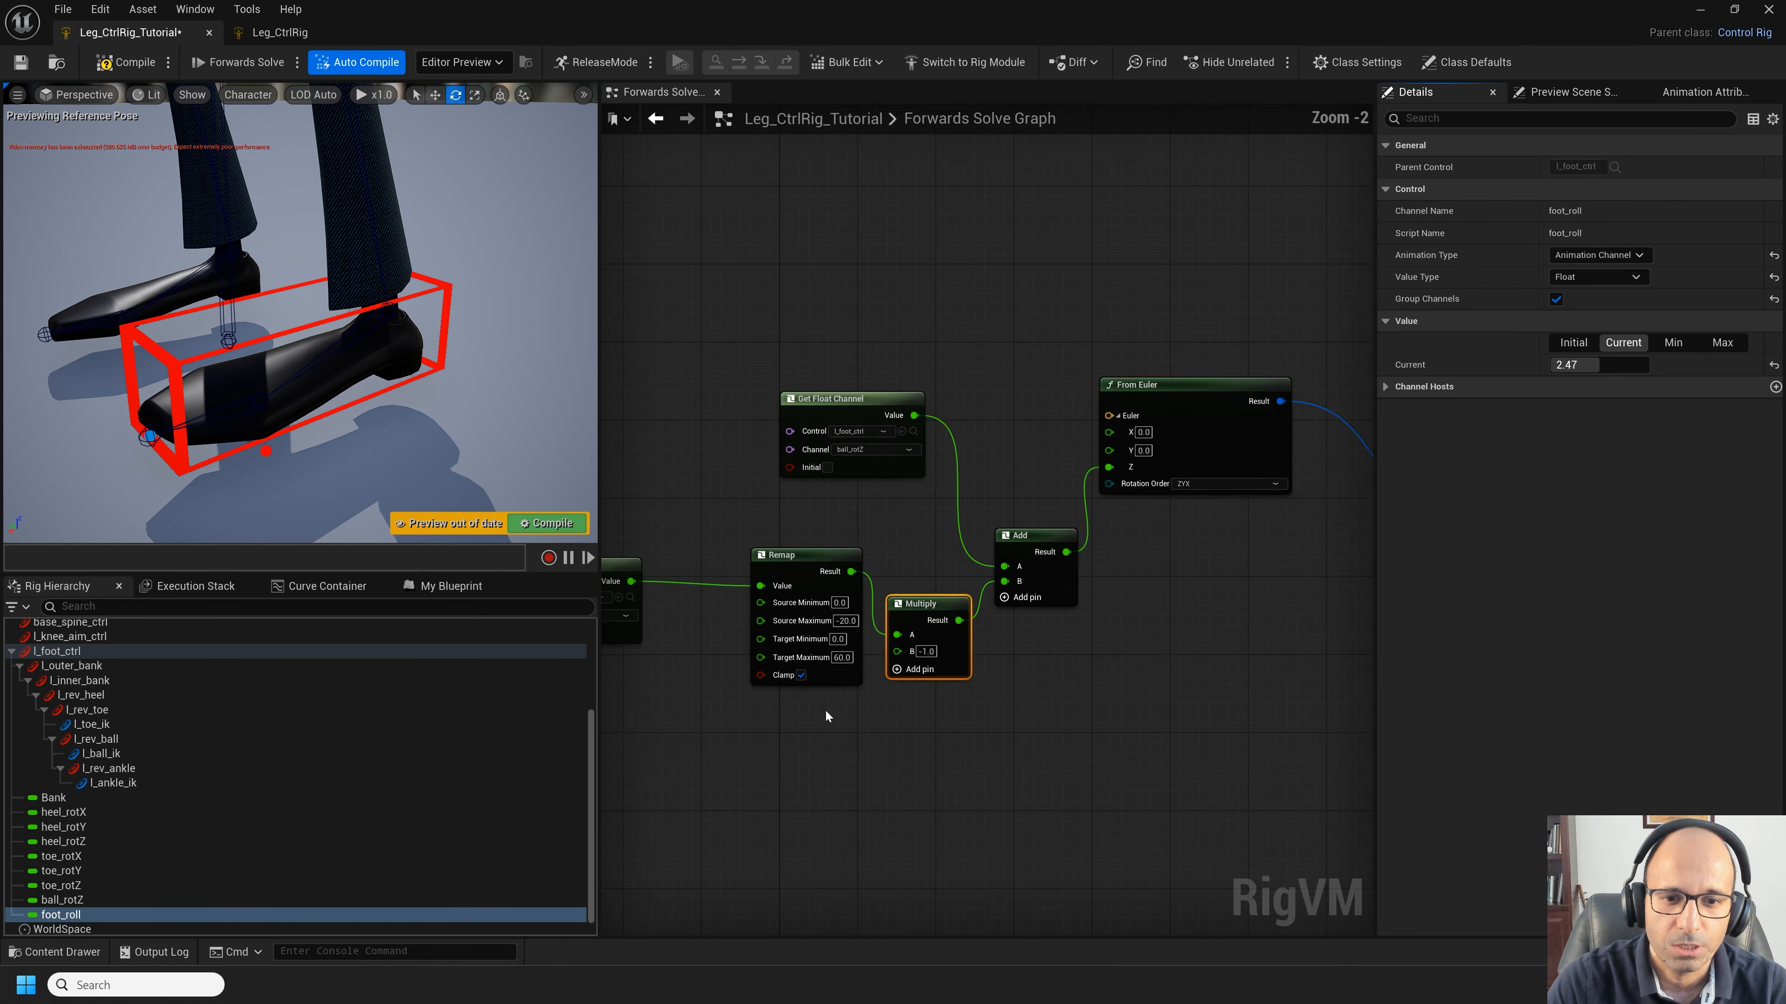
pyautogui.click(748, 559)
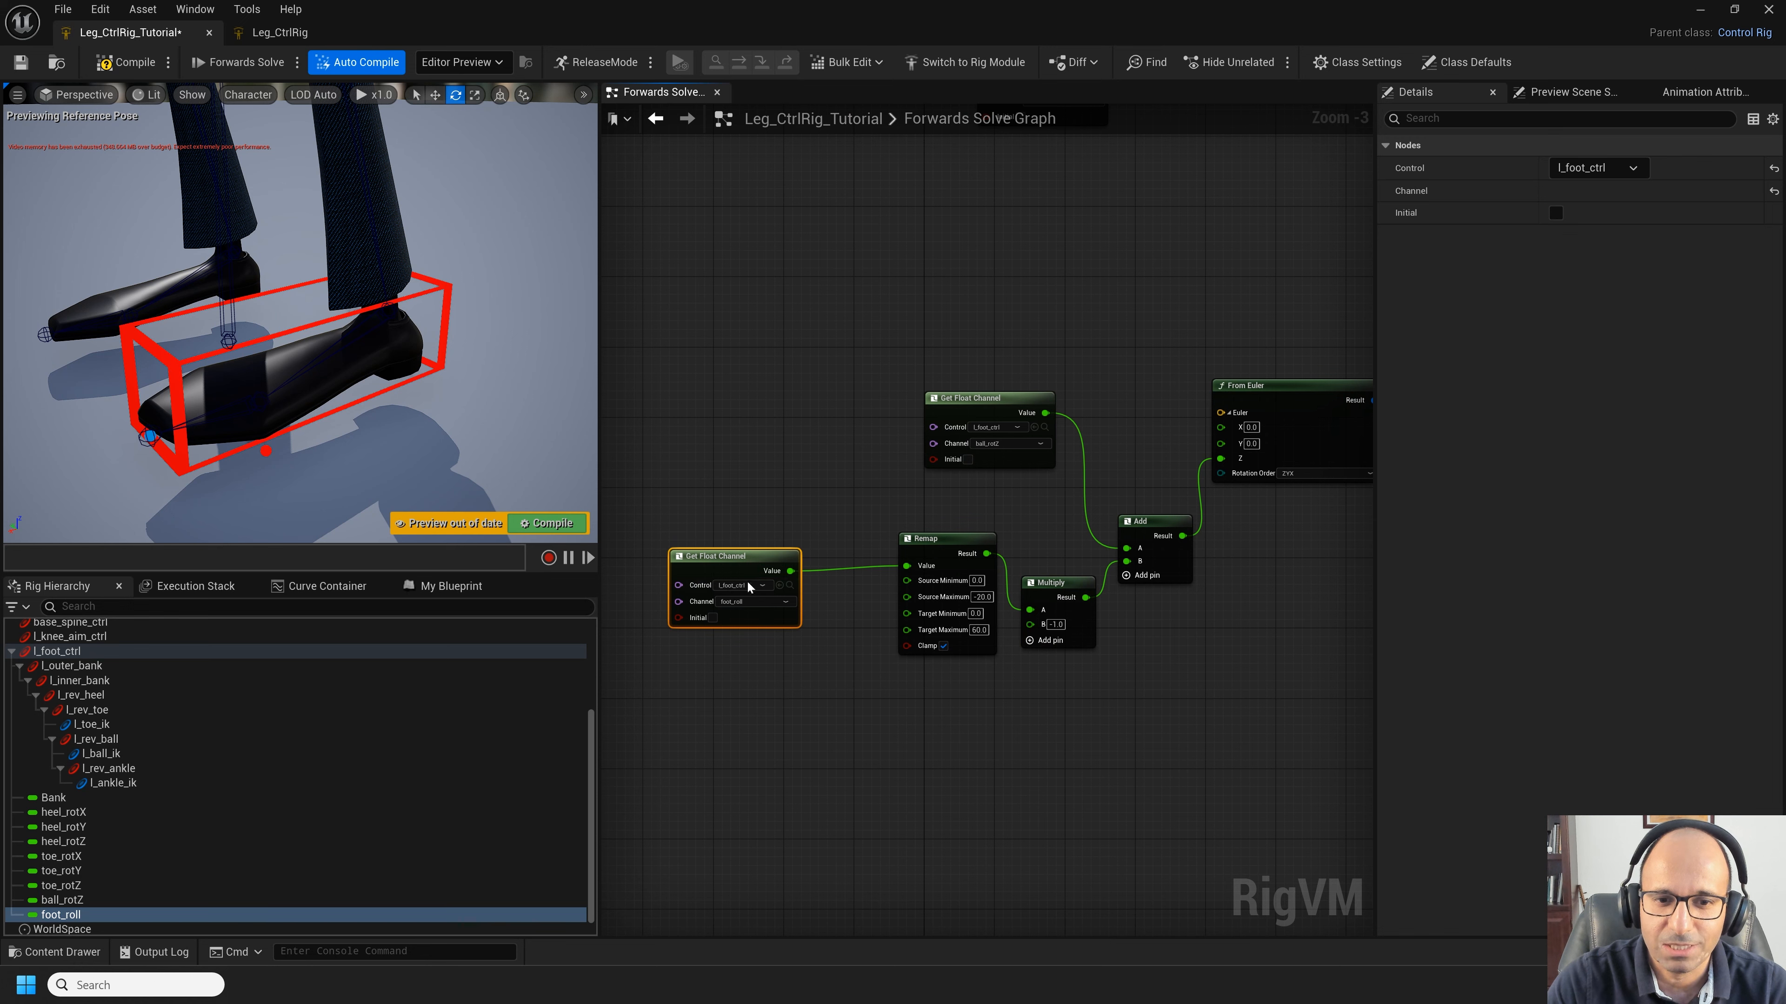
pyautogui.scroll(3, 720, 585)
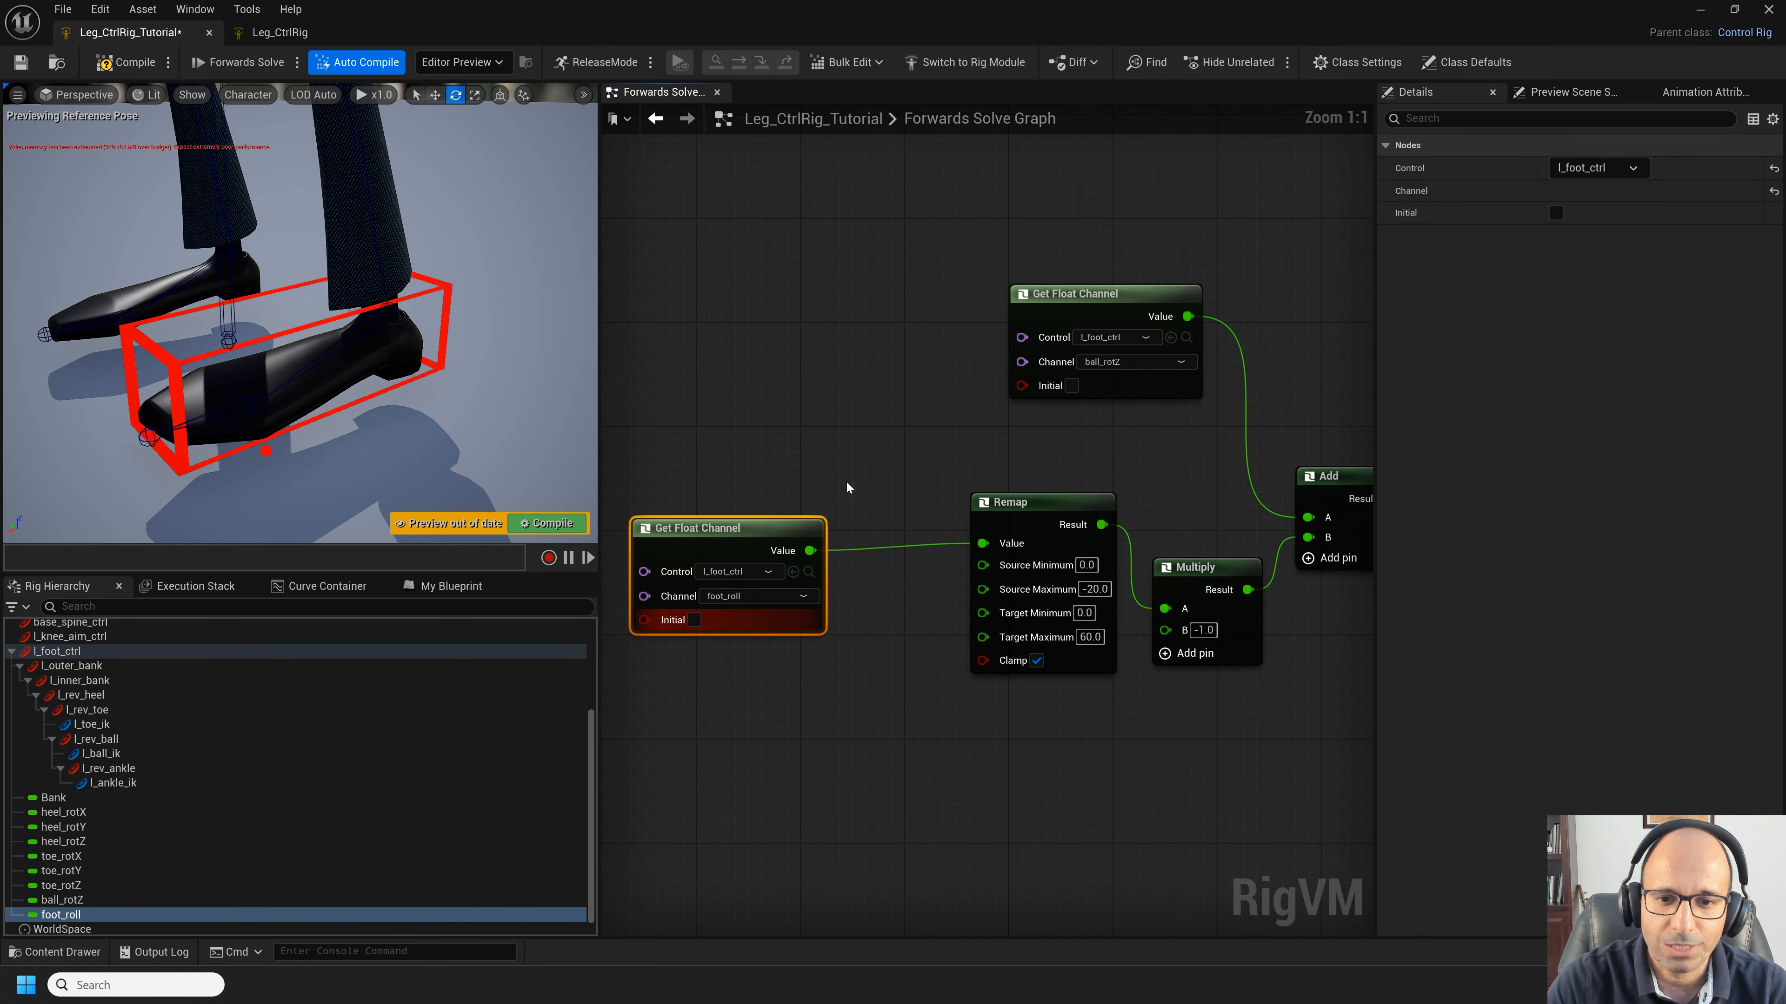
pyautogui.scroll(-3, 852, 490)
pyautogui.moveTo(857, 451); pyautogui.dragTo(857, 686, button='right')
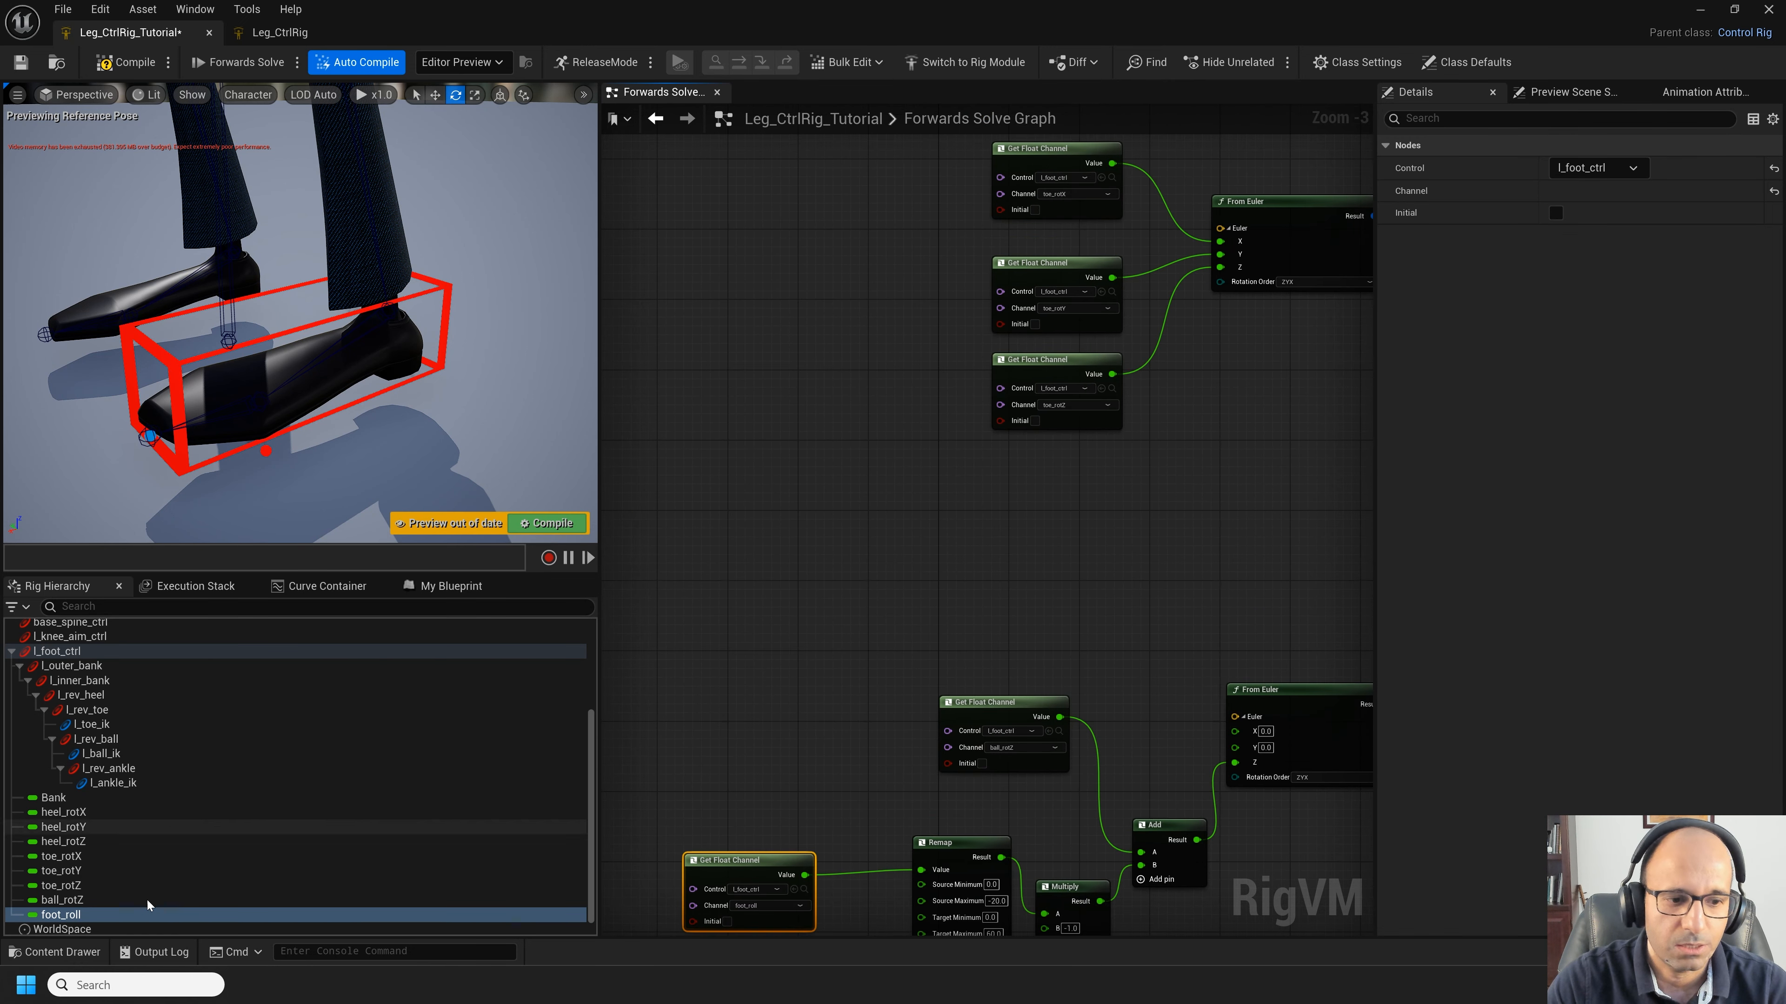
pyautogui.moveTo(90, 914); pyautogui.dragTo(819, 276)
pyautogui.click(864, 304)
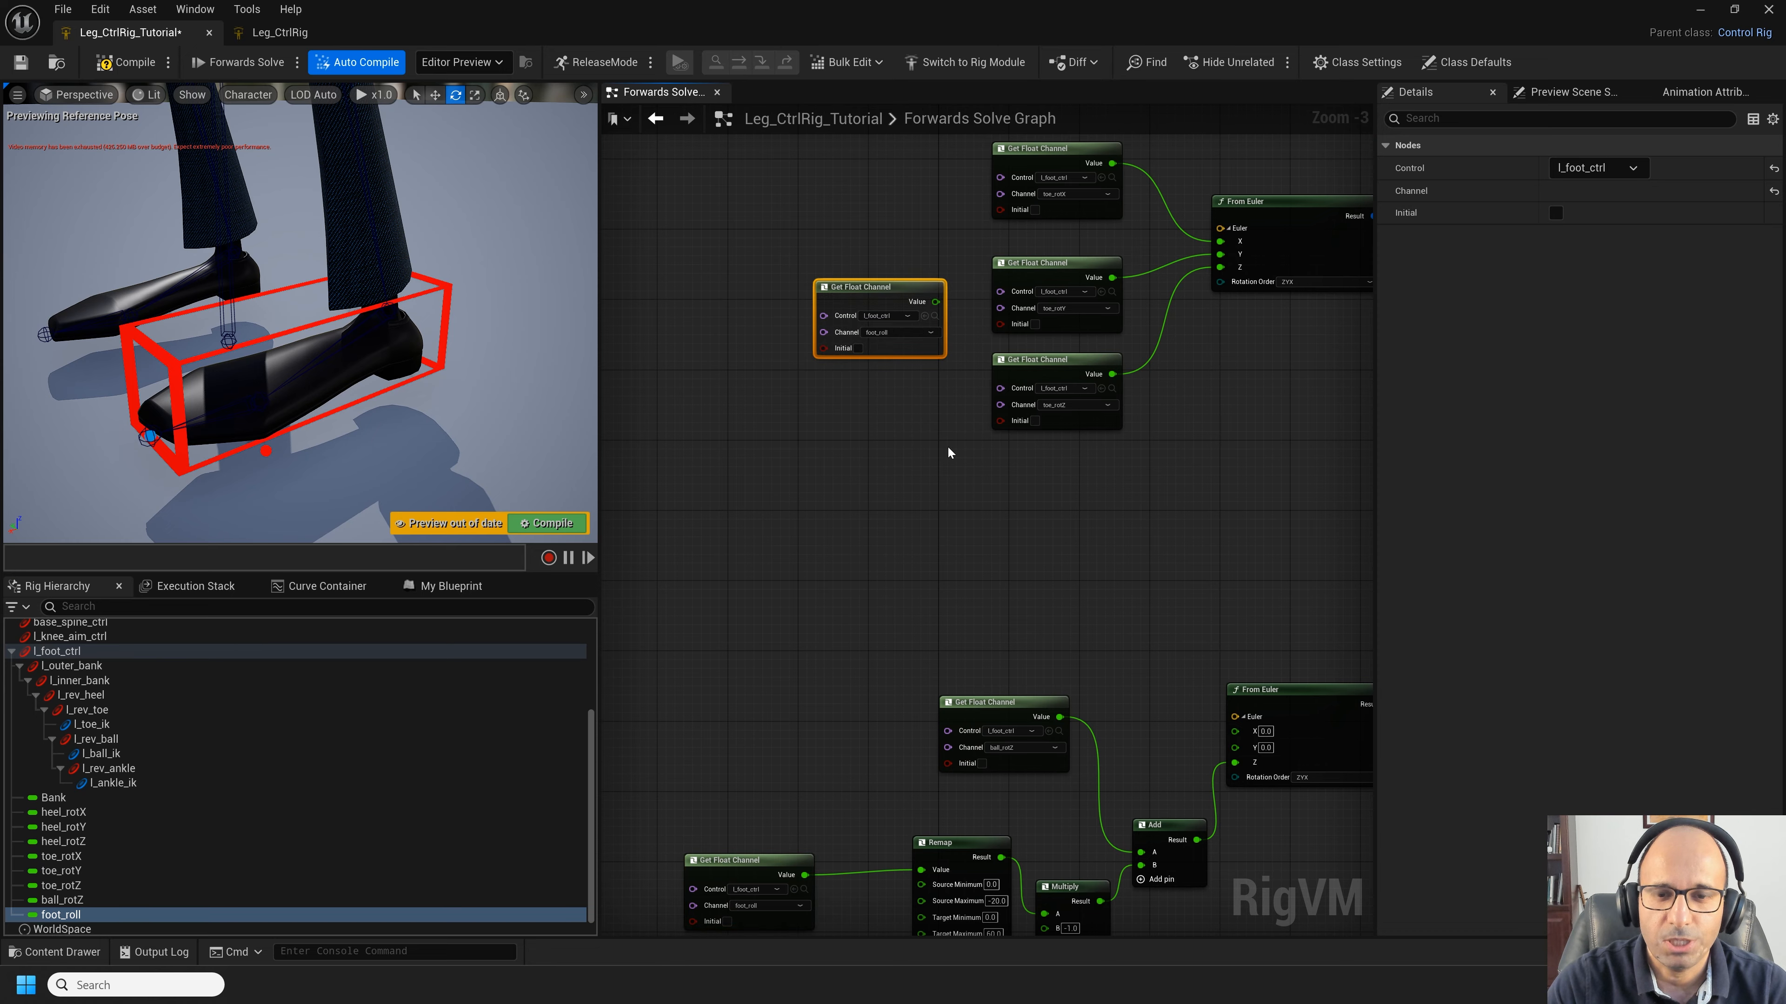
pyautogui.scroll(2, 946, 445)
pyautogui.moveTo(947, 445); pyautogui.dragTo(765, 629, button='right')
pyautogui.moveTo(1055, 773); pyautogui.dragTo(987, 607, button='right')
pyautogui.scroll(1, 987, 607)
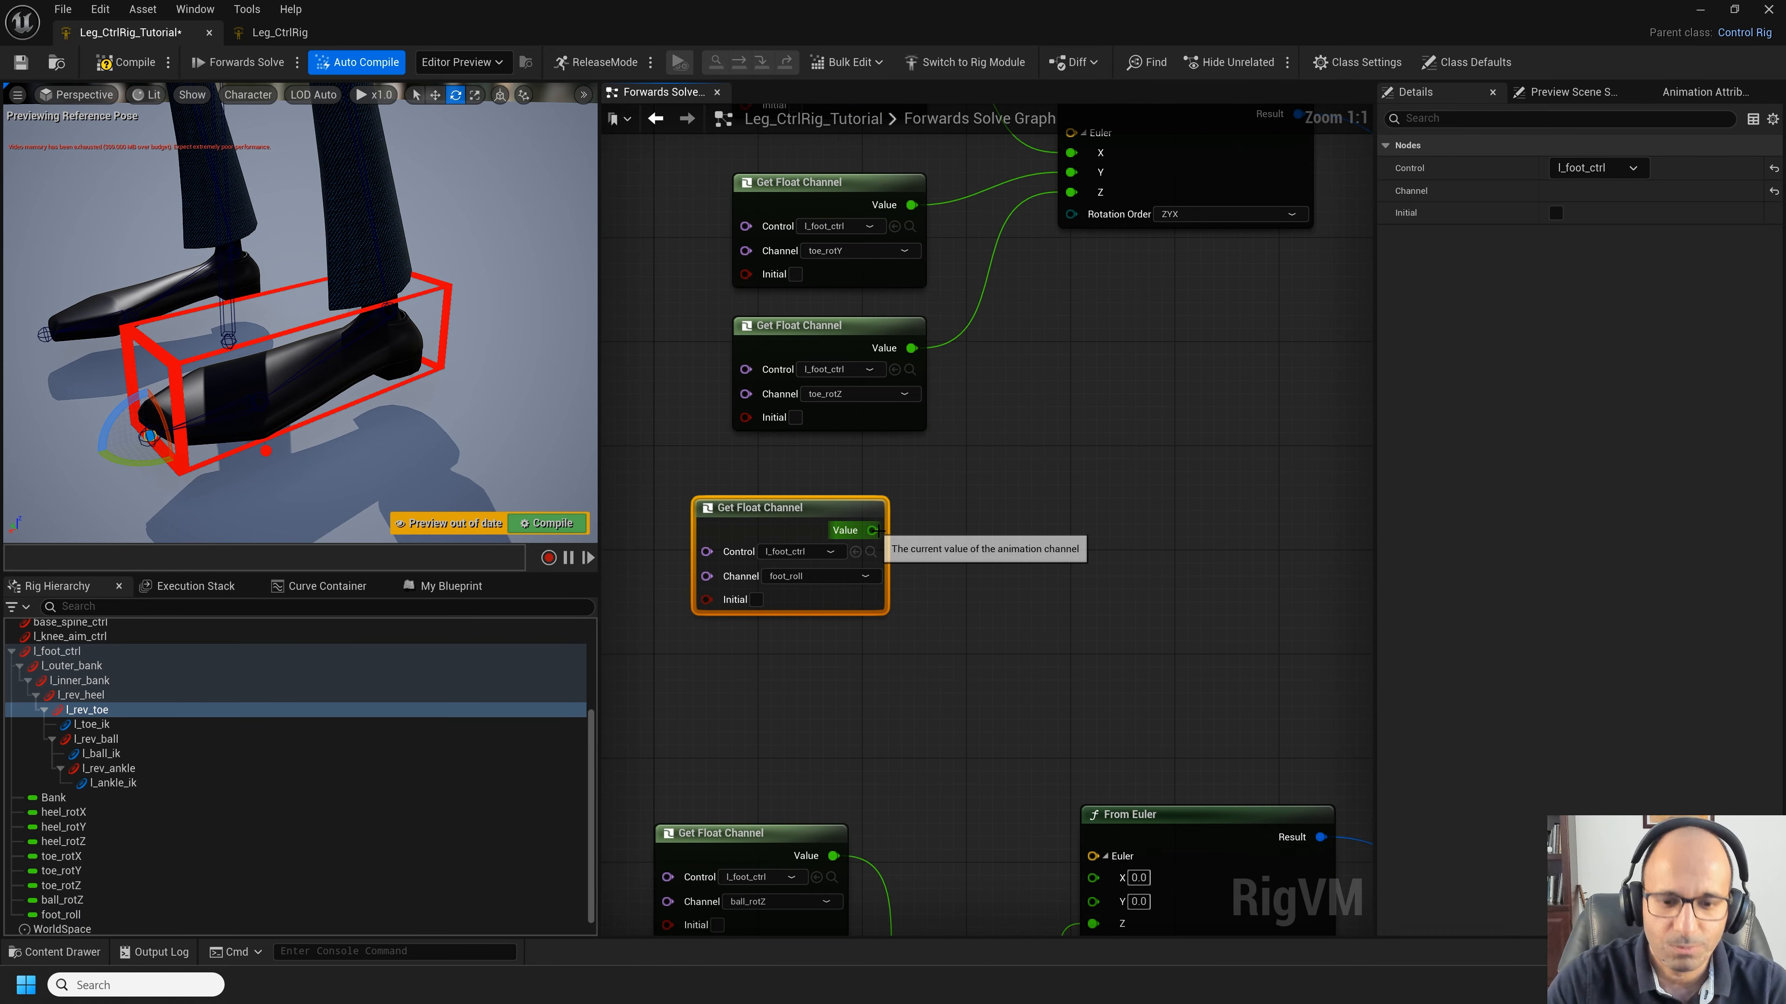
# Step: Add a Remap node fed by the new foot_roll channel node below the toe chain and enable its Clamp option
pyautogui.moveTo(872, 531); pyautogui.dragTo(1052, 544)
pyautogui.write('remap')
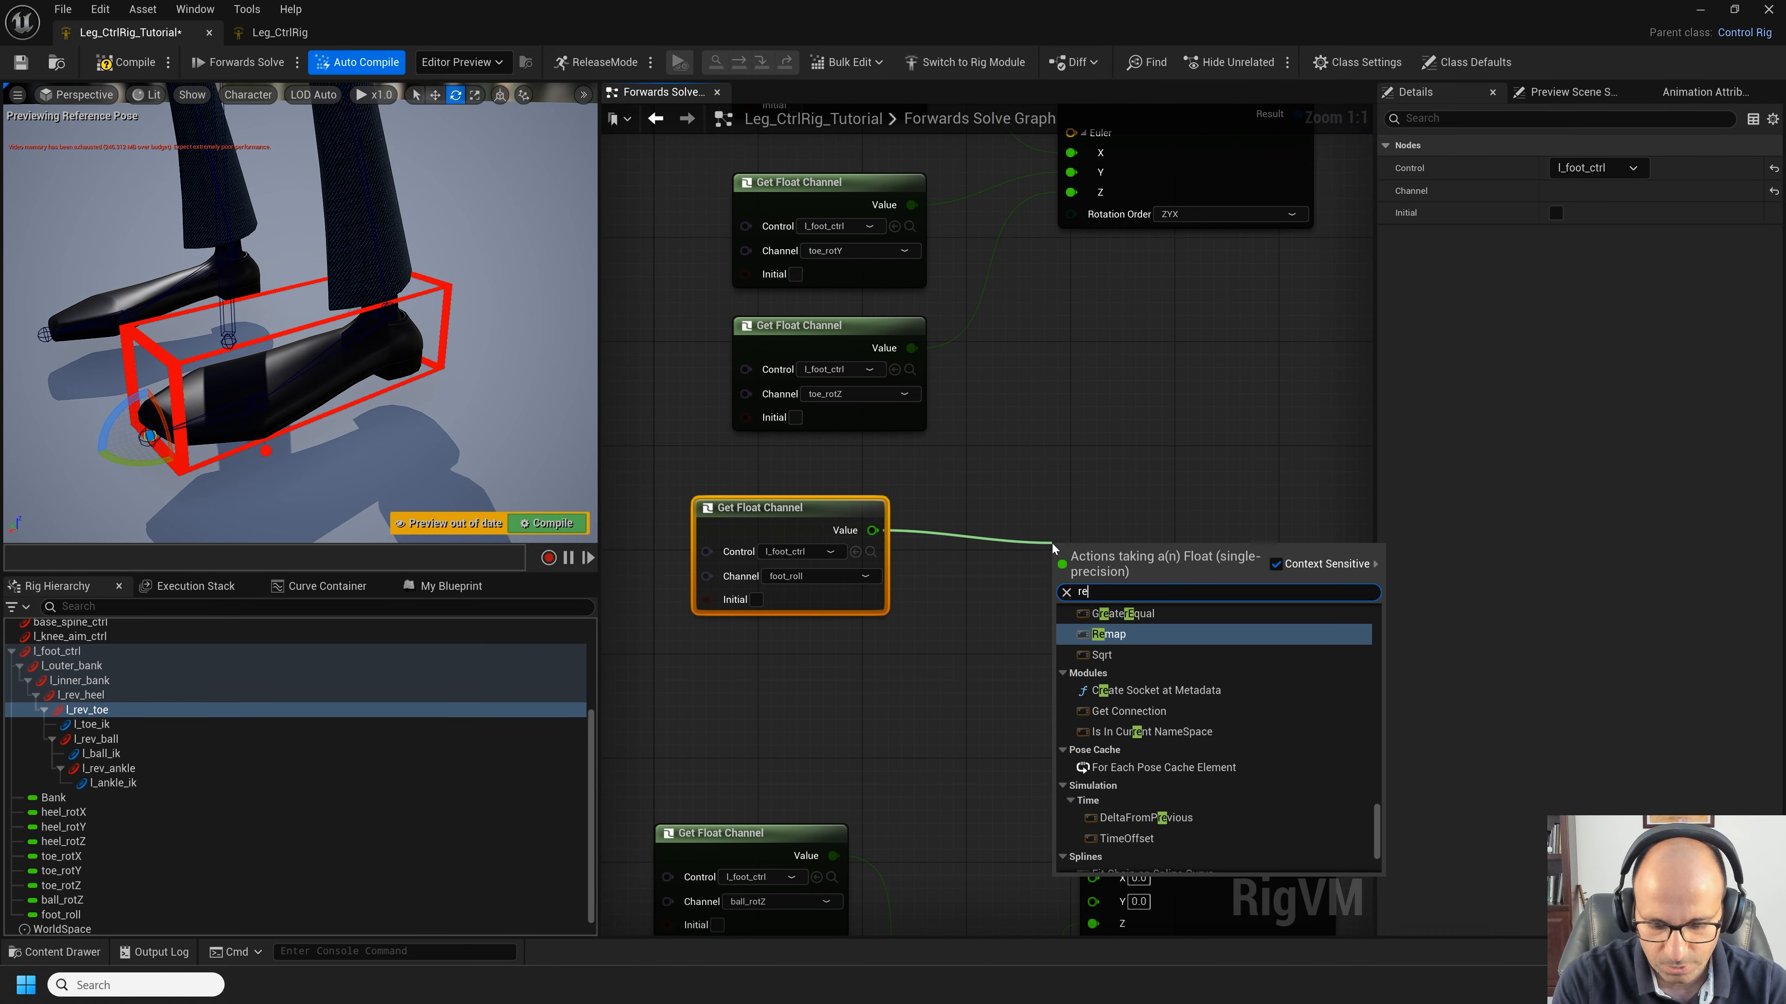
pyautogui.press('Return')
pyautogui.click(1098, 666)
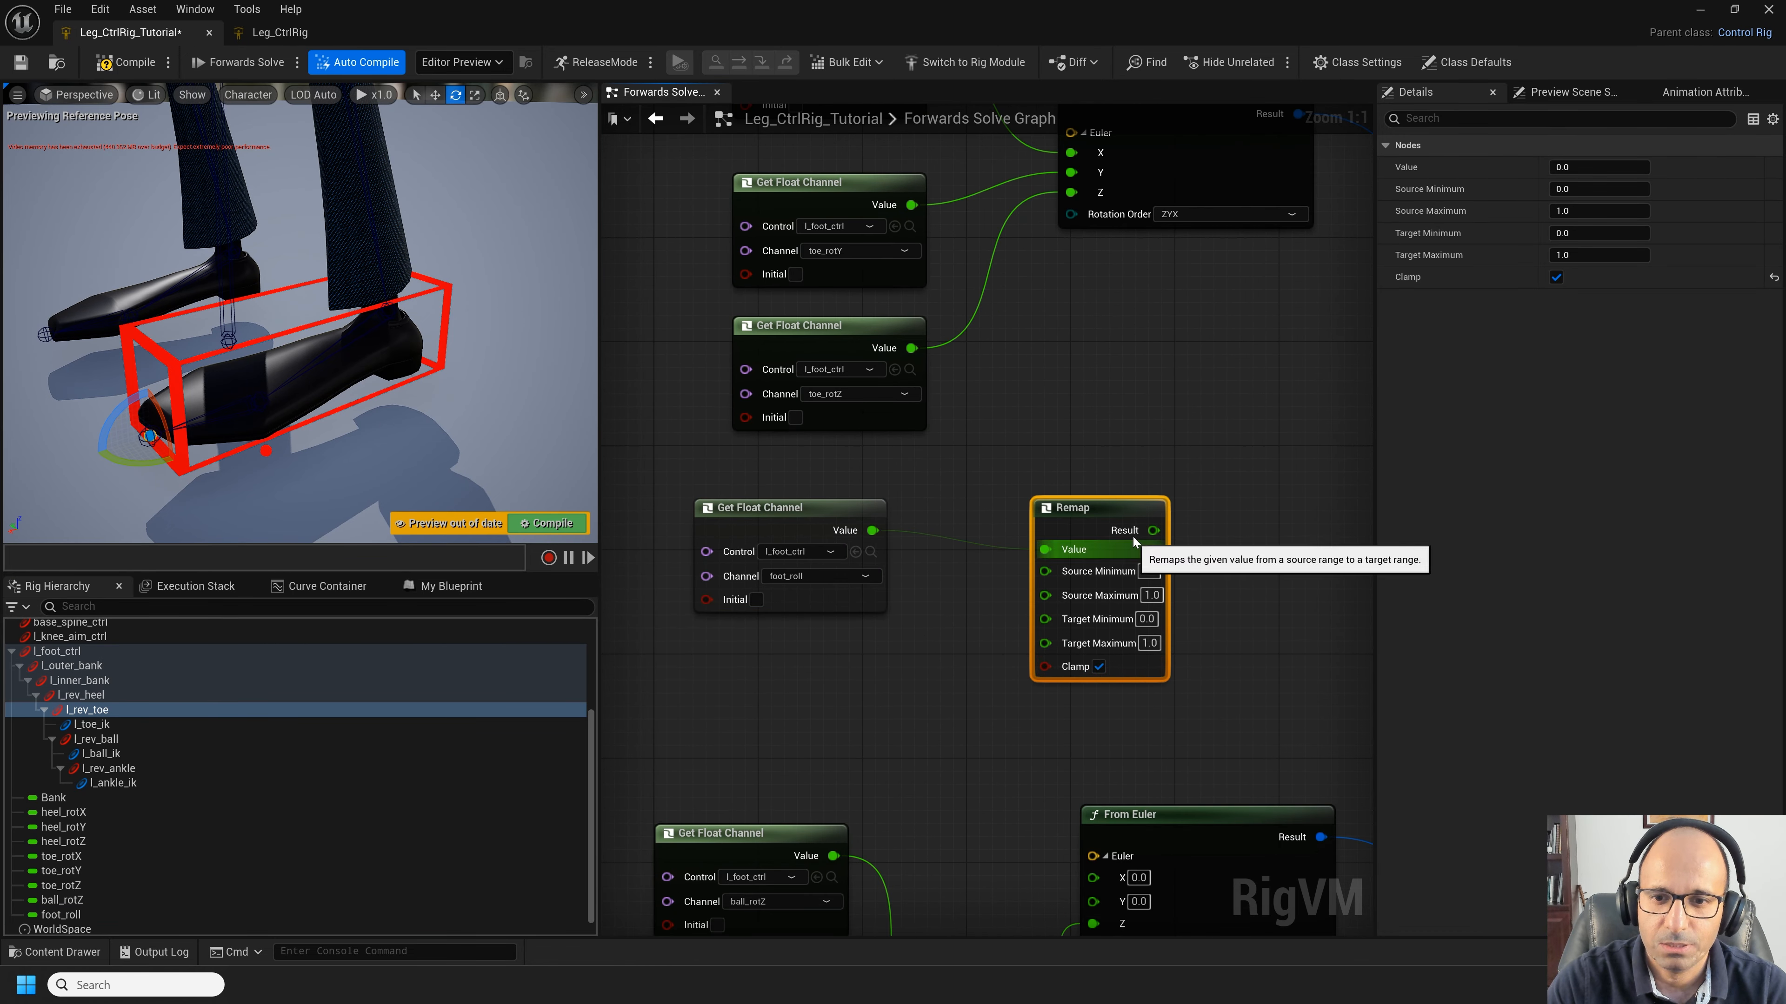
# Step: Set the new Remap node to Source Minimum -20.0, Source Maximum -90.0 and Target Maximum 90.0
pyautogui.moveTo(1017, 718); pyautogui.dragTo(1044, 430, button='right')
pyautogui.moveTo(876, 684); pyautogui.dragTo(1070, 540, button='right')
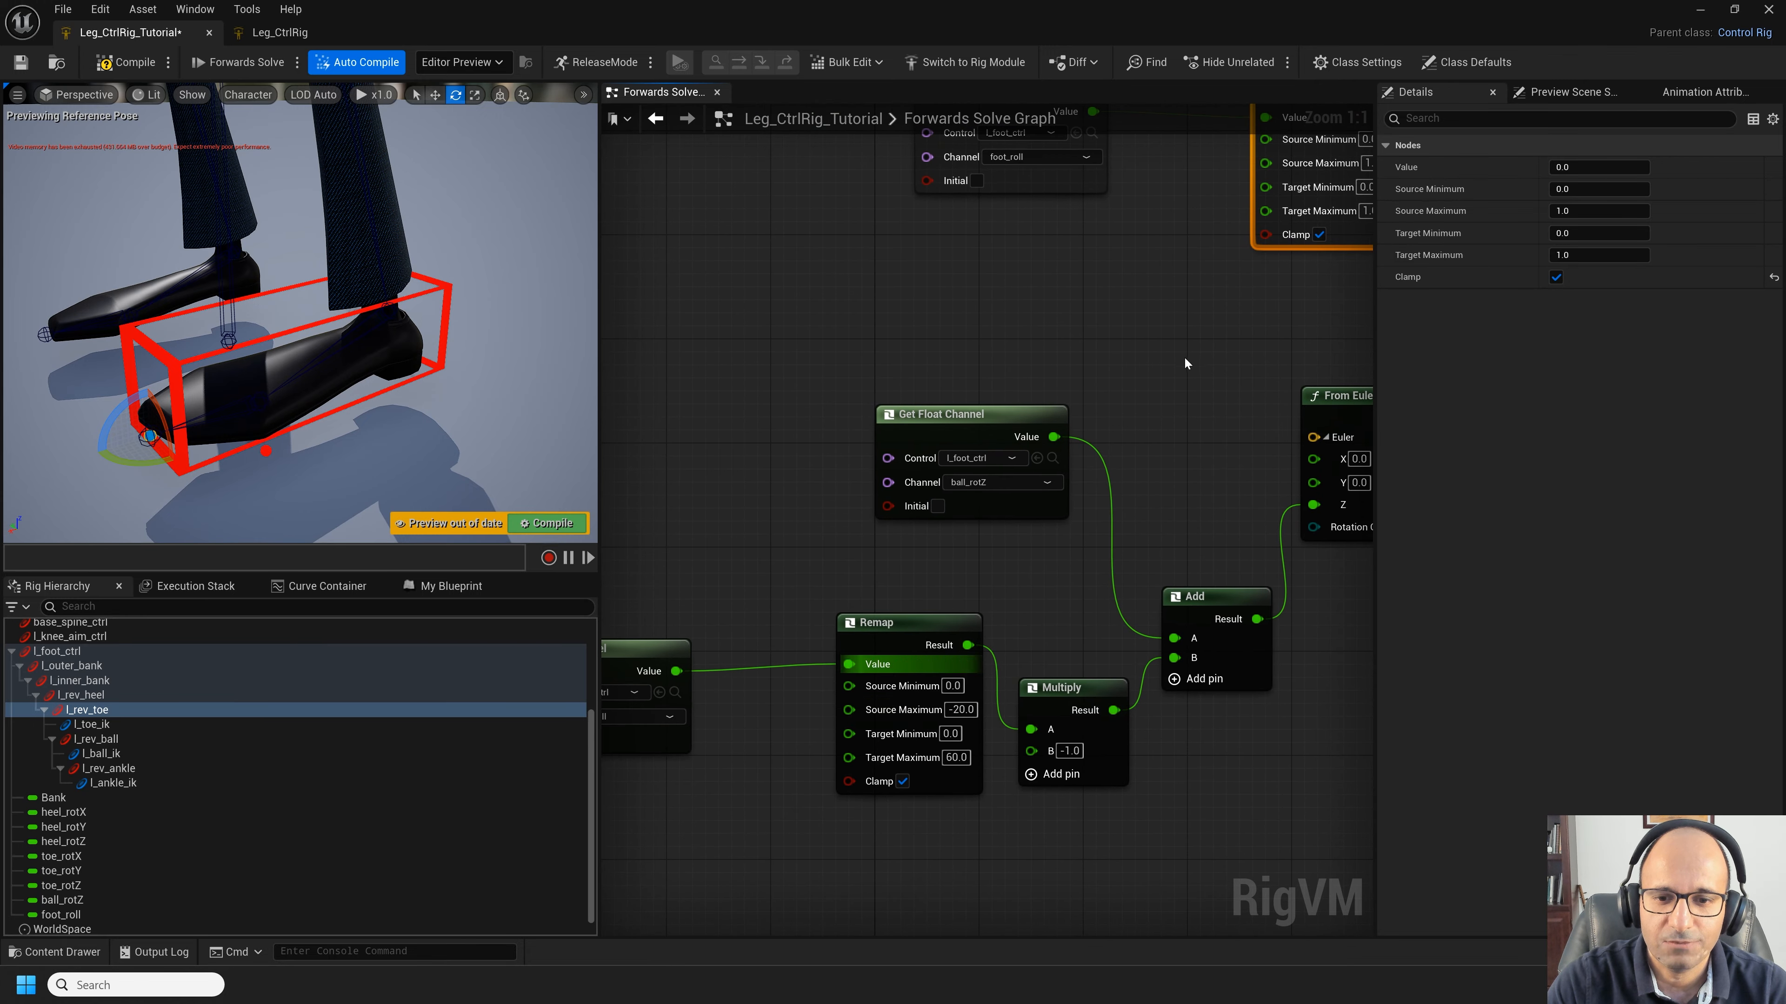
pyautogui.moveTo(1184, 364); pyautogui.dragTo(906, 549, button='right')
pyautogui.click(1102, 333)
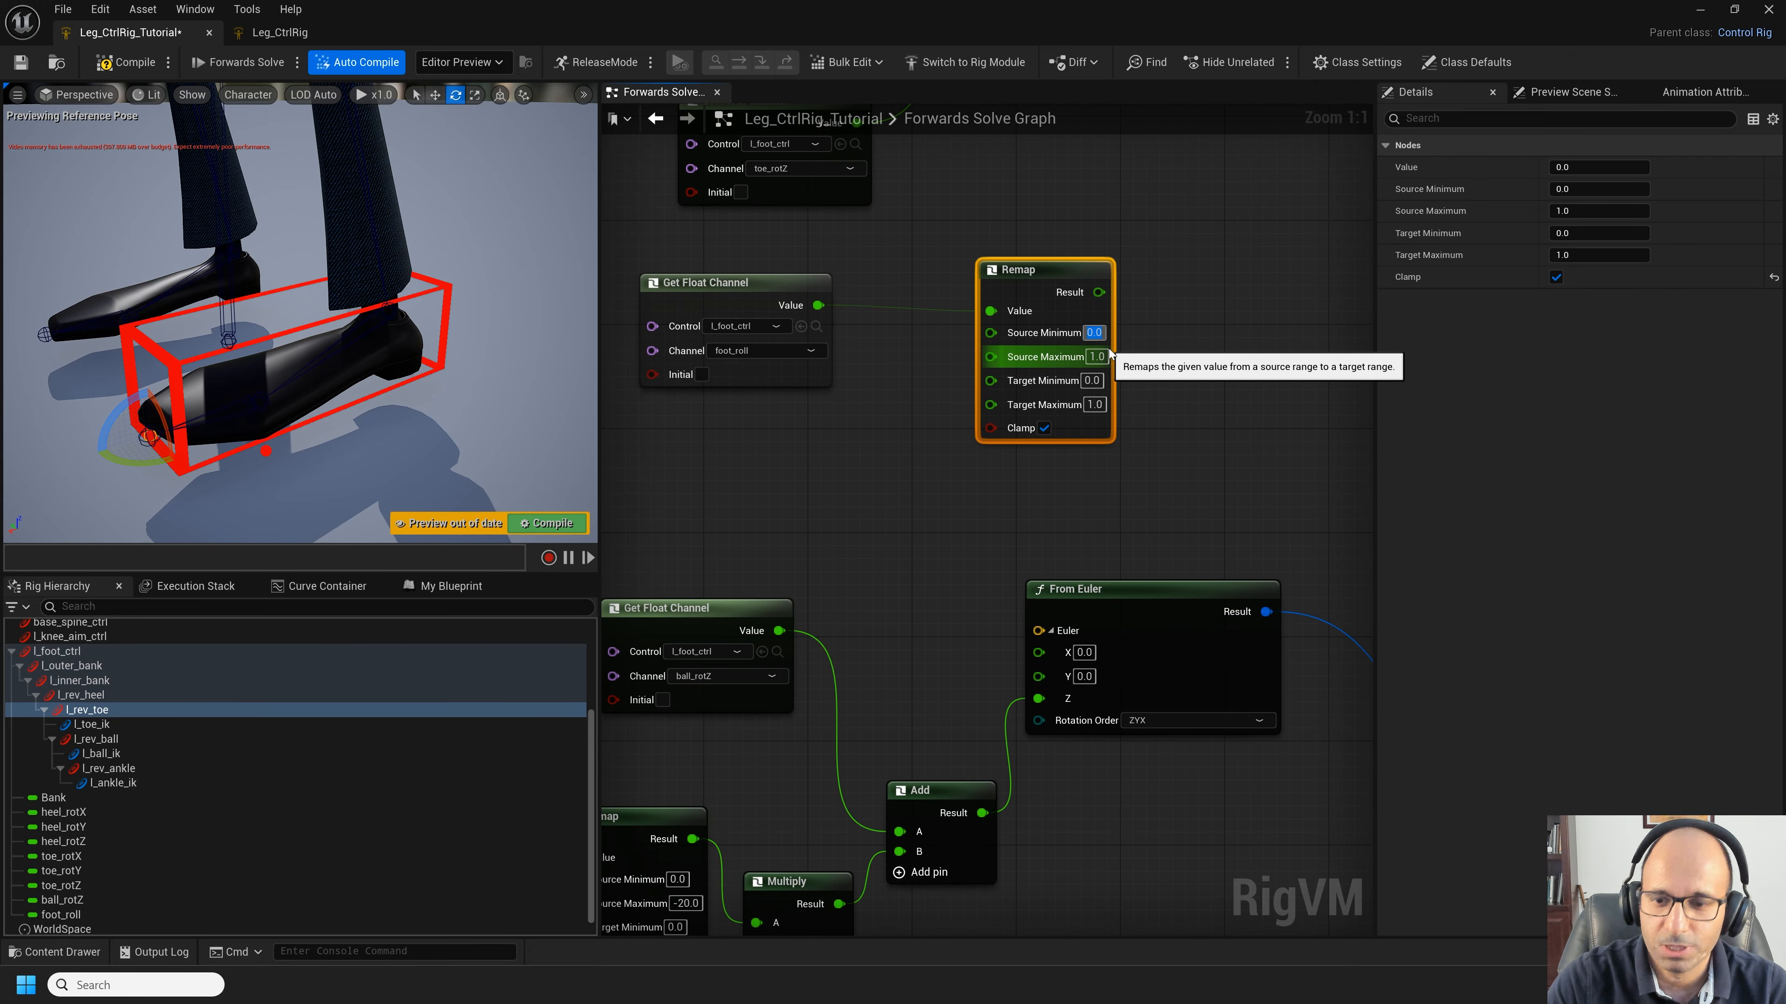
pyautogui.click(1096, 357)
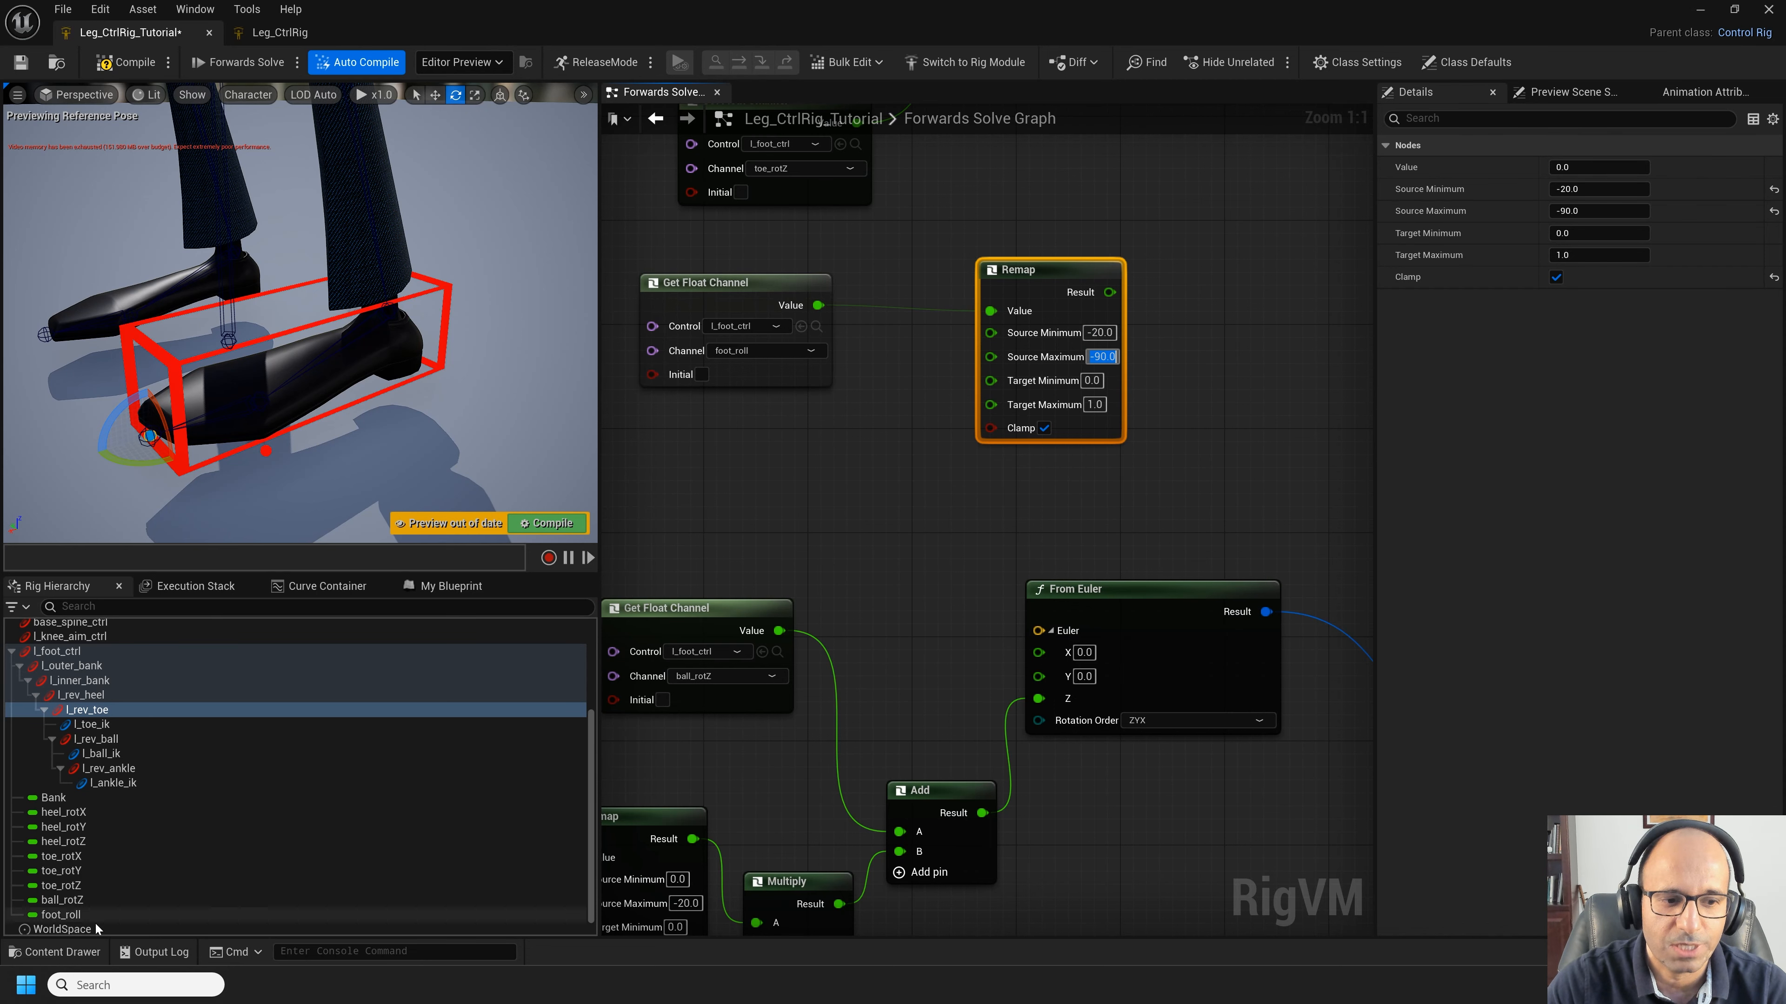
pyautogui.moveTo(827, 441); pyautogui.dragTo(768, 476, button='right')
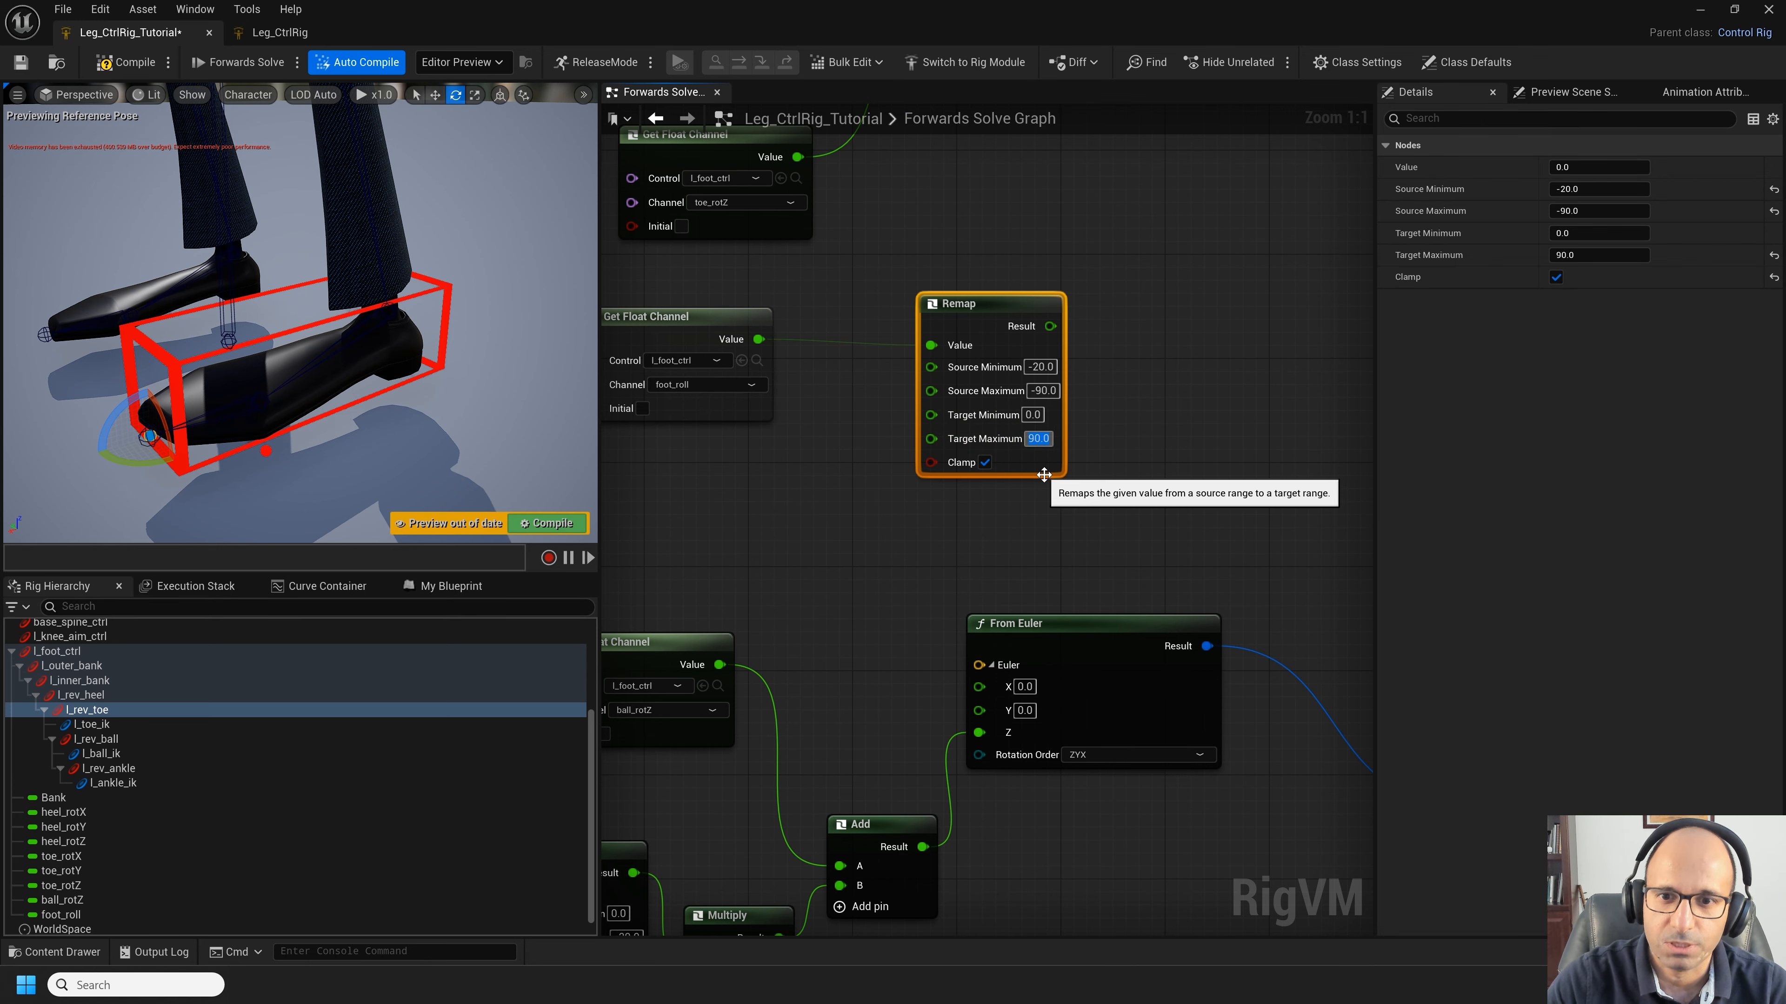
# Step: Make room around the toe_rotZ channel node and place an Add math node above the new Remap node
pyautogui.moveTo(1211, 348); pyautogui.dragTo(1302, 567, button='right')
pyautogui.moveTo(832, 352); pyautogui.dragTo(716, 352)
pyautogui.click(1125, 486)
pyautogui.rightClick(1219, 471)
pyautogui.write('add')
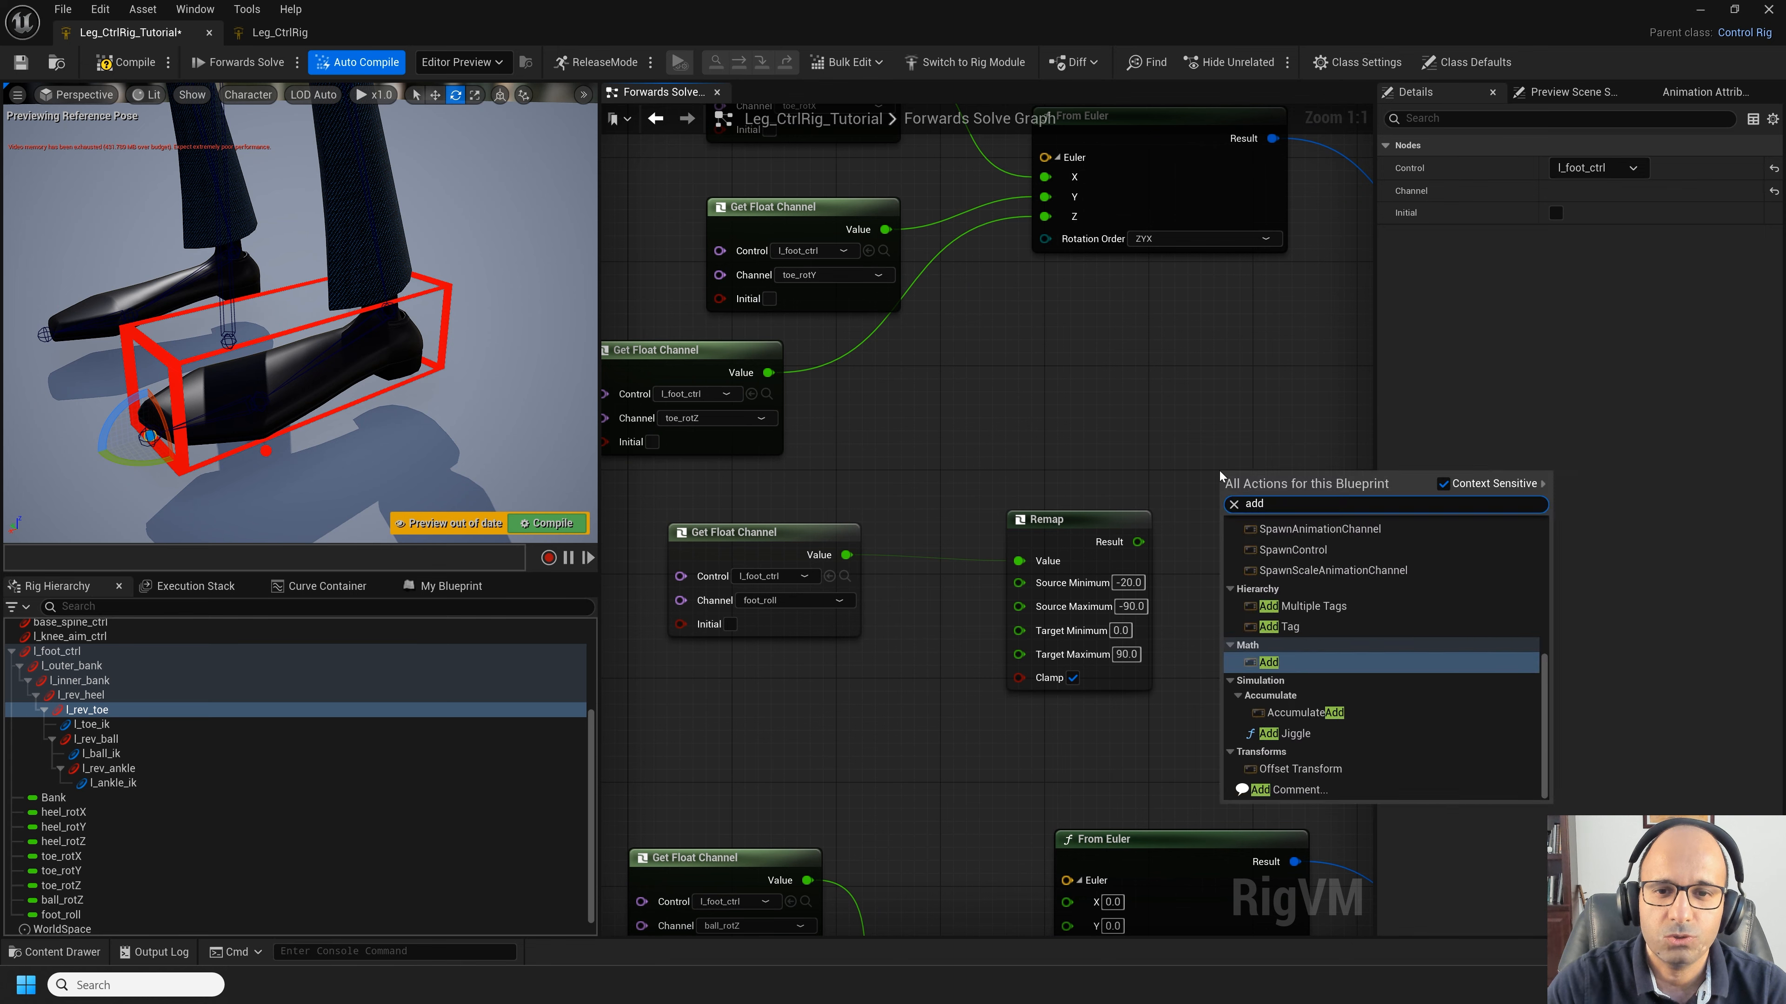
pyautogui.press('Return')
pyautogui.moveTo(1259, 484); pyautogui.dragTo(1068, 392)
# Step: Wire toe_rotZ into the Add node's A and the Remap result into B, and feed the sum into From Euler Z
pyautogui.moveTo(936, 422); pyautogui.dragTo(962, 454, button='right')
pyautogui.moveTo(836, 239); pyautogui.dragTo(758, 226)
pyautogui.moveTo(1070, 421); pyautogui.dragTo(1006, 395)
pyautogui.moveTo(1165, 573); pyautogui.dragTo(1006, 460)
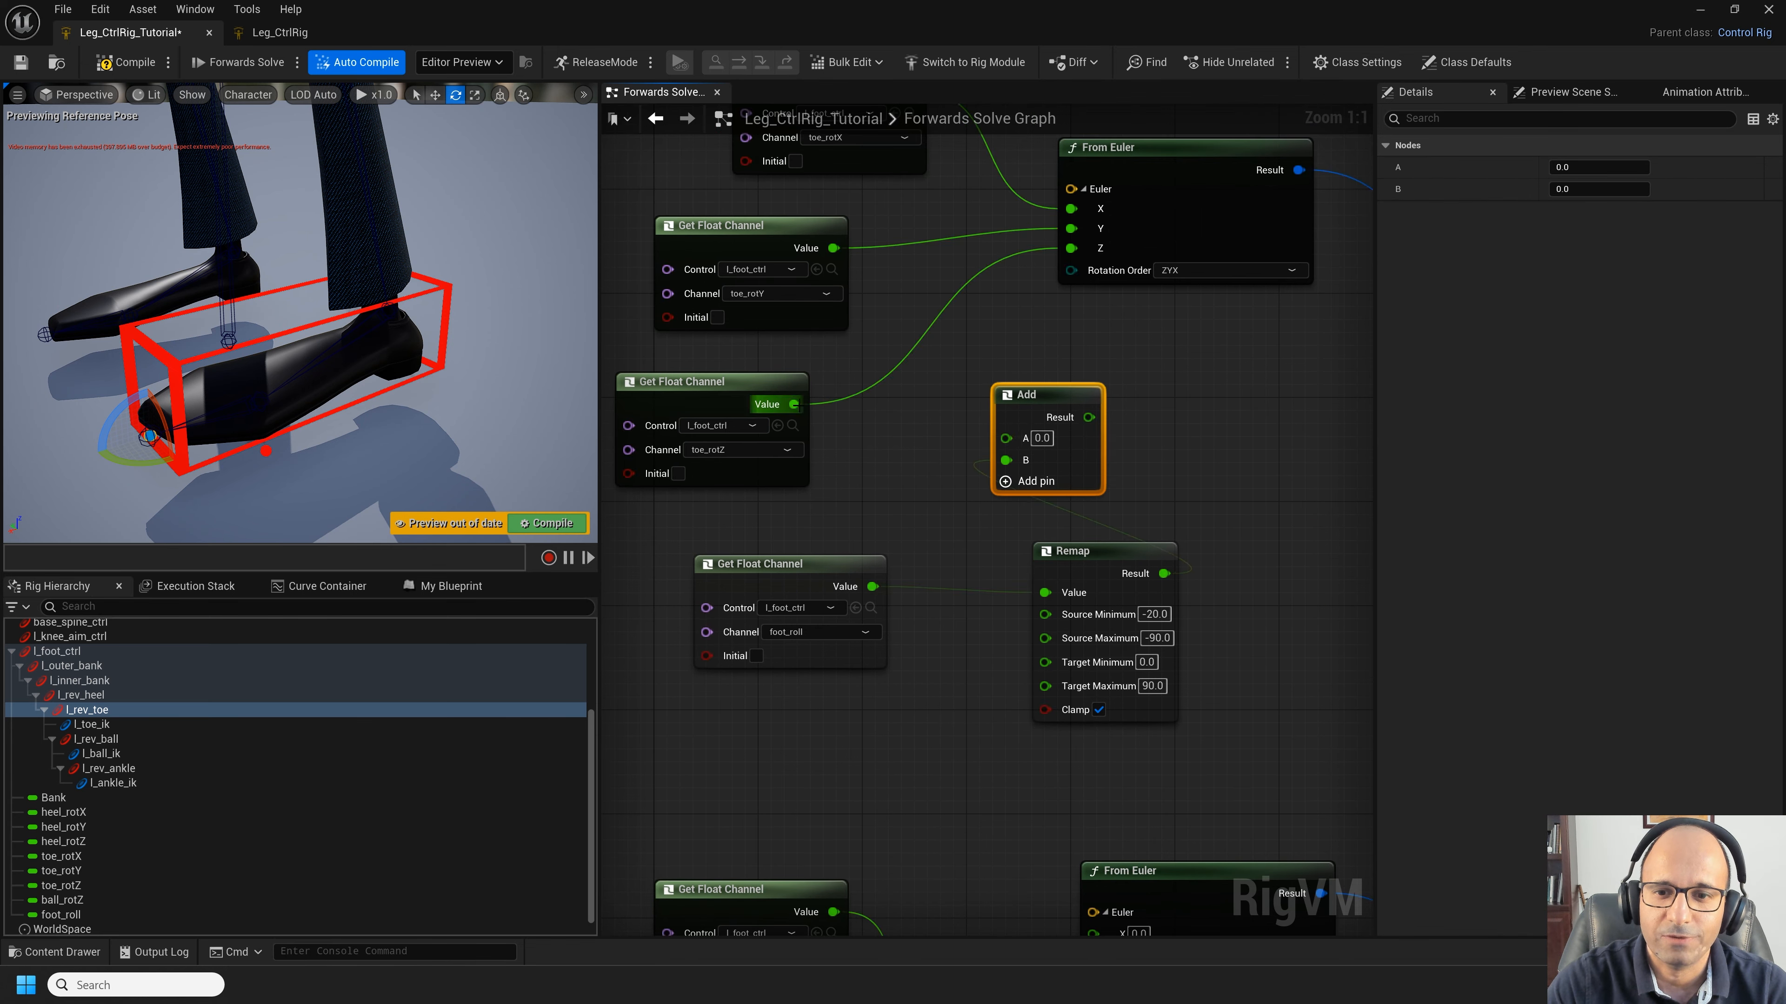
pyautogui.moveTo(797, 405); pyautogui.dragTo(1006, 438)
pyautogui.moveTo(1089, 418); pyautogui.dragTo(1070, 250)
# Step: Test foot_roll with negative values, reposition the toe chain's foot_roll and Remap nodes, and set that Remap's Target Maximum to -90.0
pyautogui.click(60, 915)
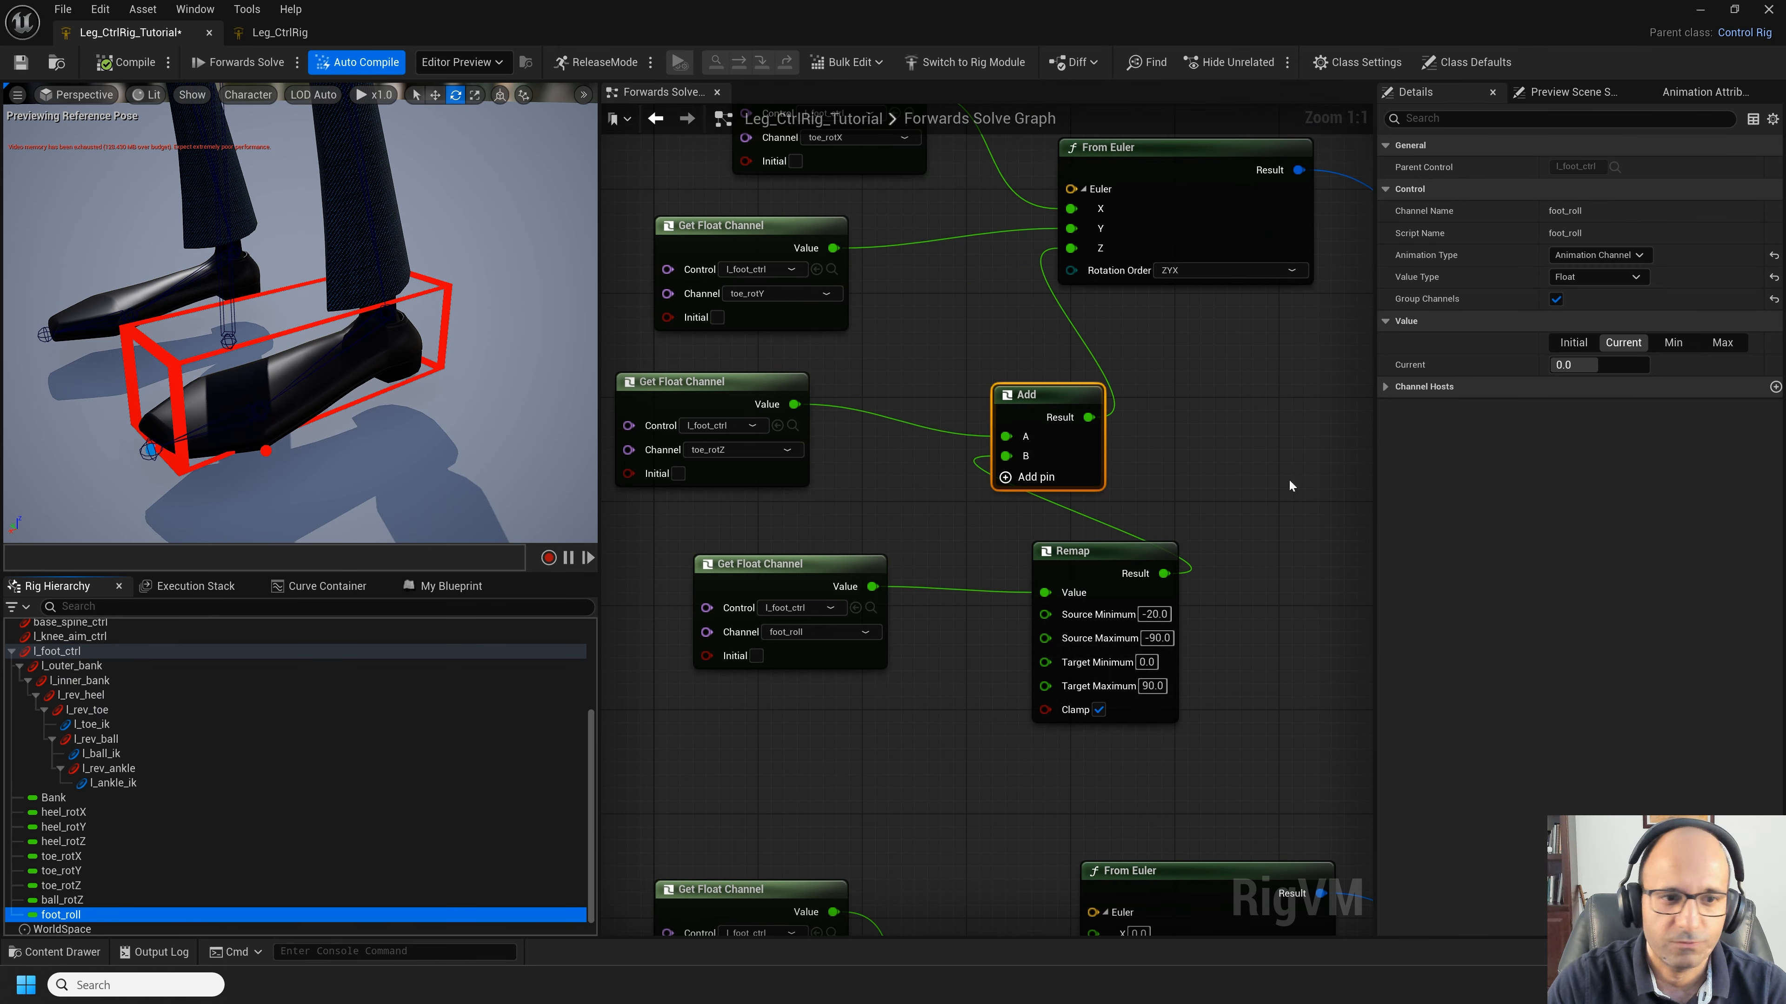
pyautogui.moveTo(1575, 365); pyautogui.dragTo(1221, 447)
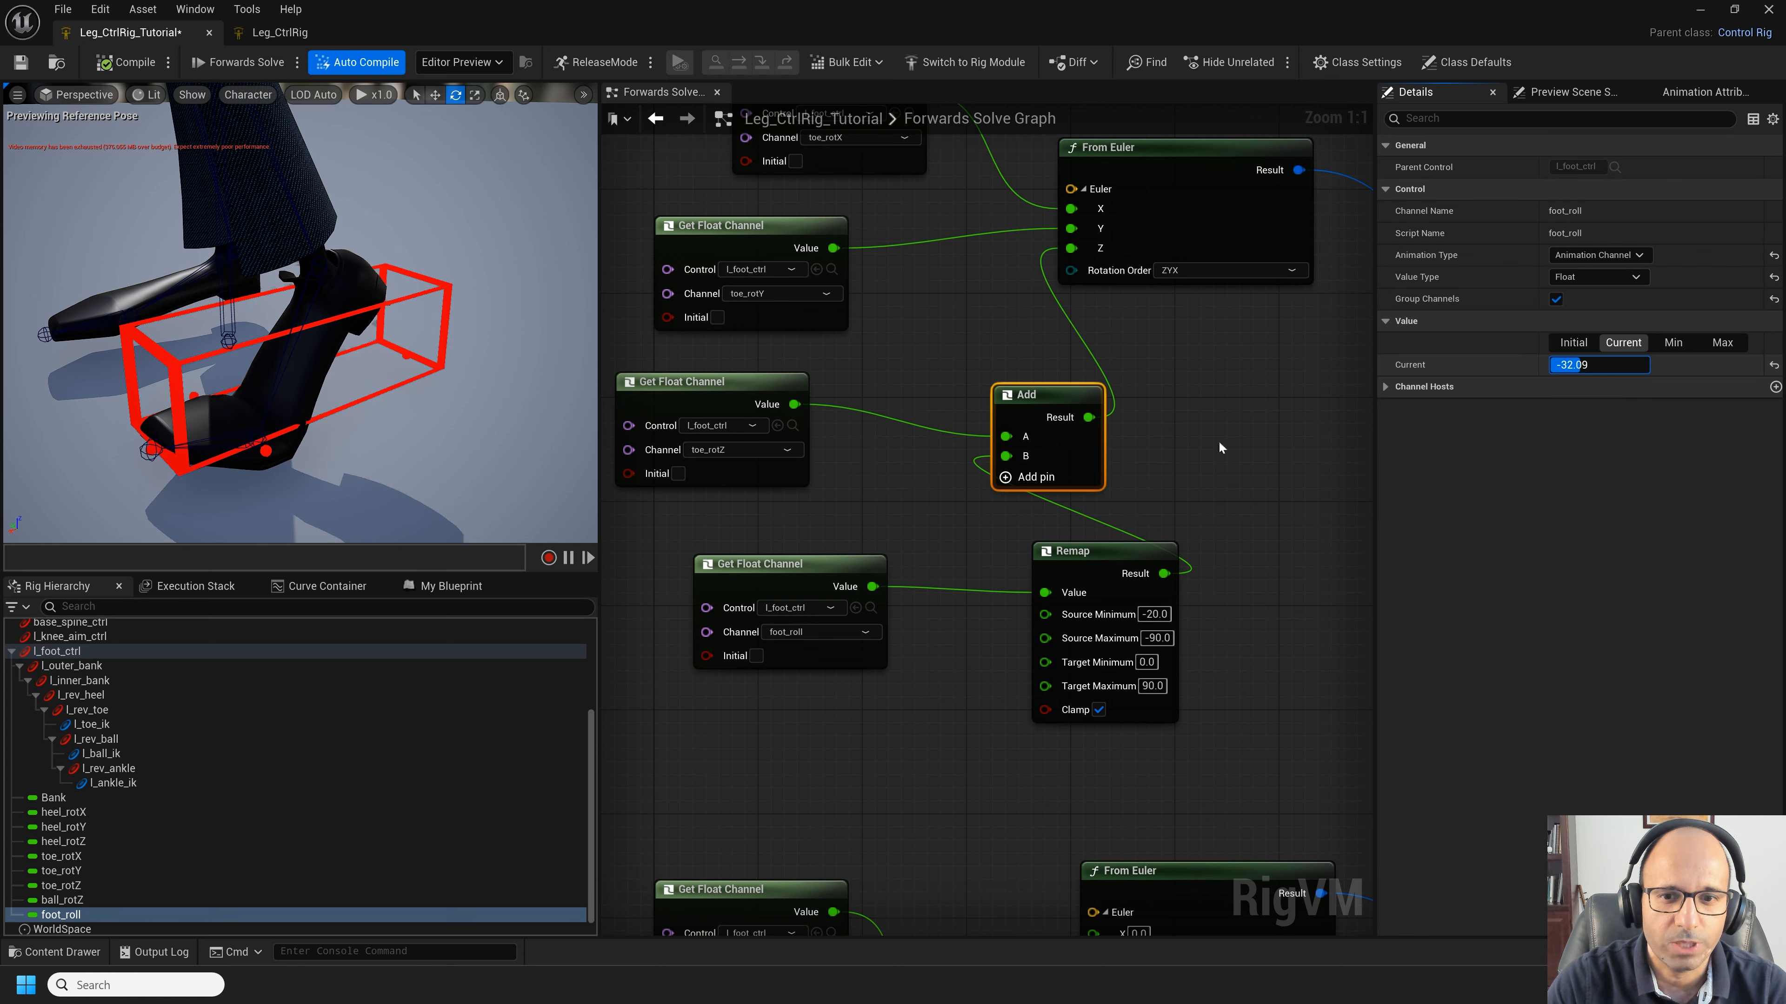
pyautogui.moveTo(886, 473); pyautogui.dragTo(1016, 491, button='right')
pyautogui.moveTo(985, 524); pyautogui.dragTo(1048, 552)
pyautogui.moveTo(1006, 538); pyautogui.dragTo(958, 460, button='right')
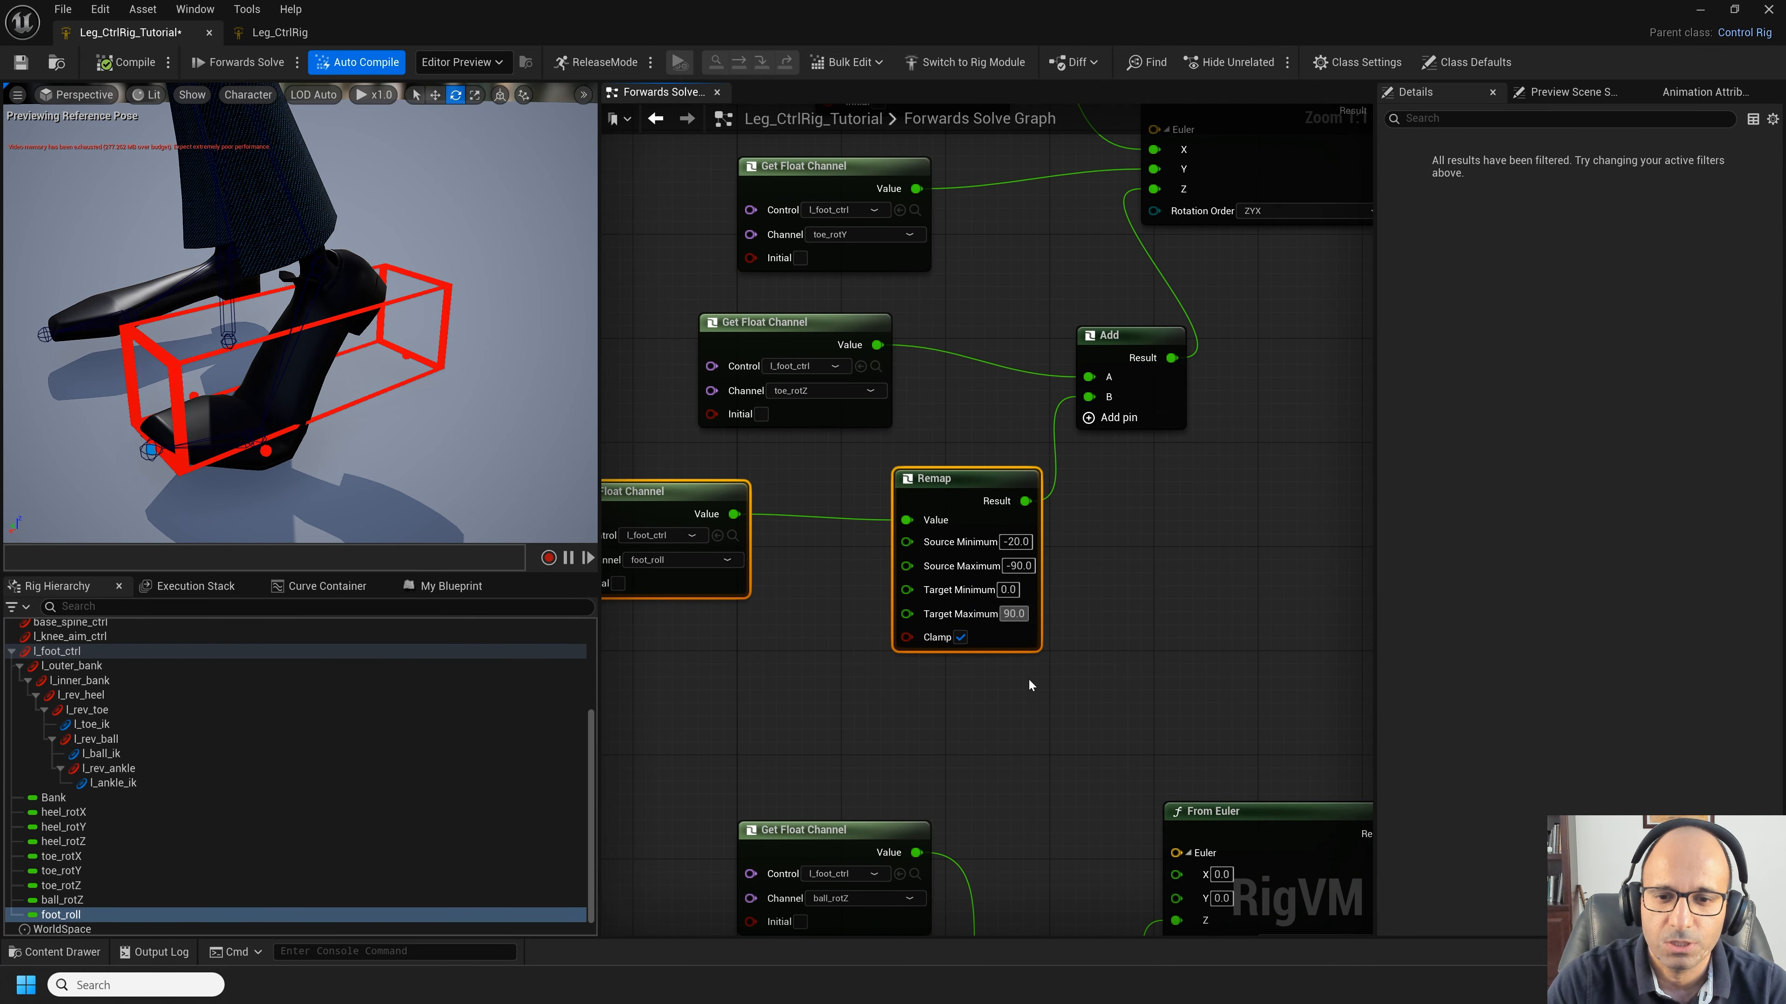
pyautogui.write('-')
pyautogui.press('Return')
# Step: Compile the rig, check the toe roll by lowering foot_roll to about -54, and recompile to restore the pose
pyautogui.click(554, 522)
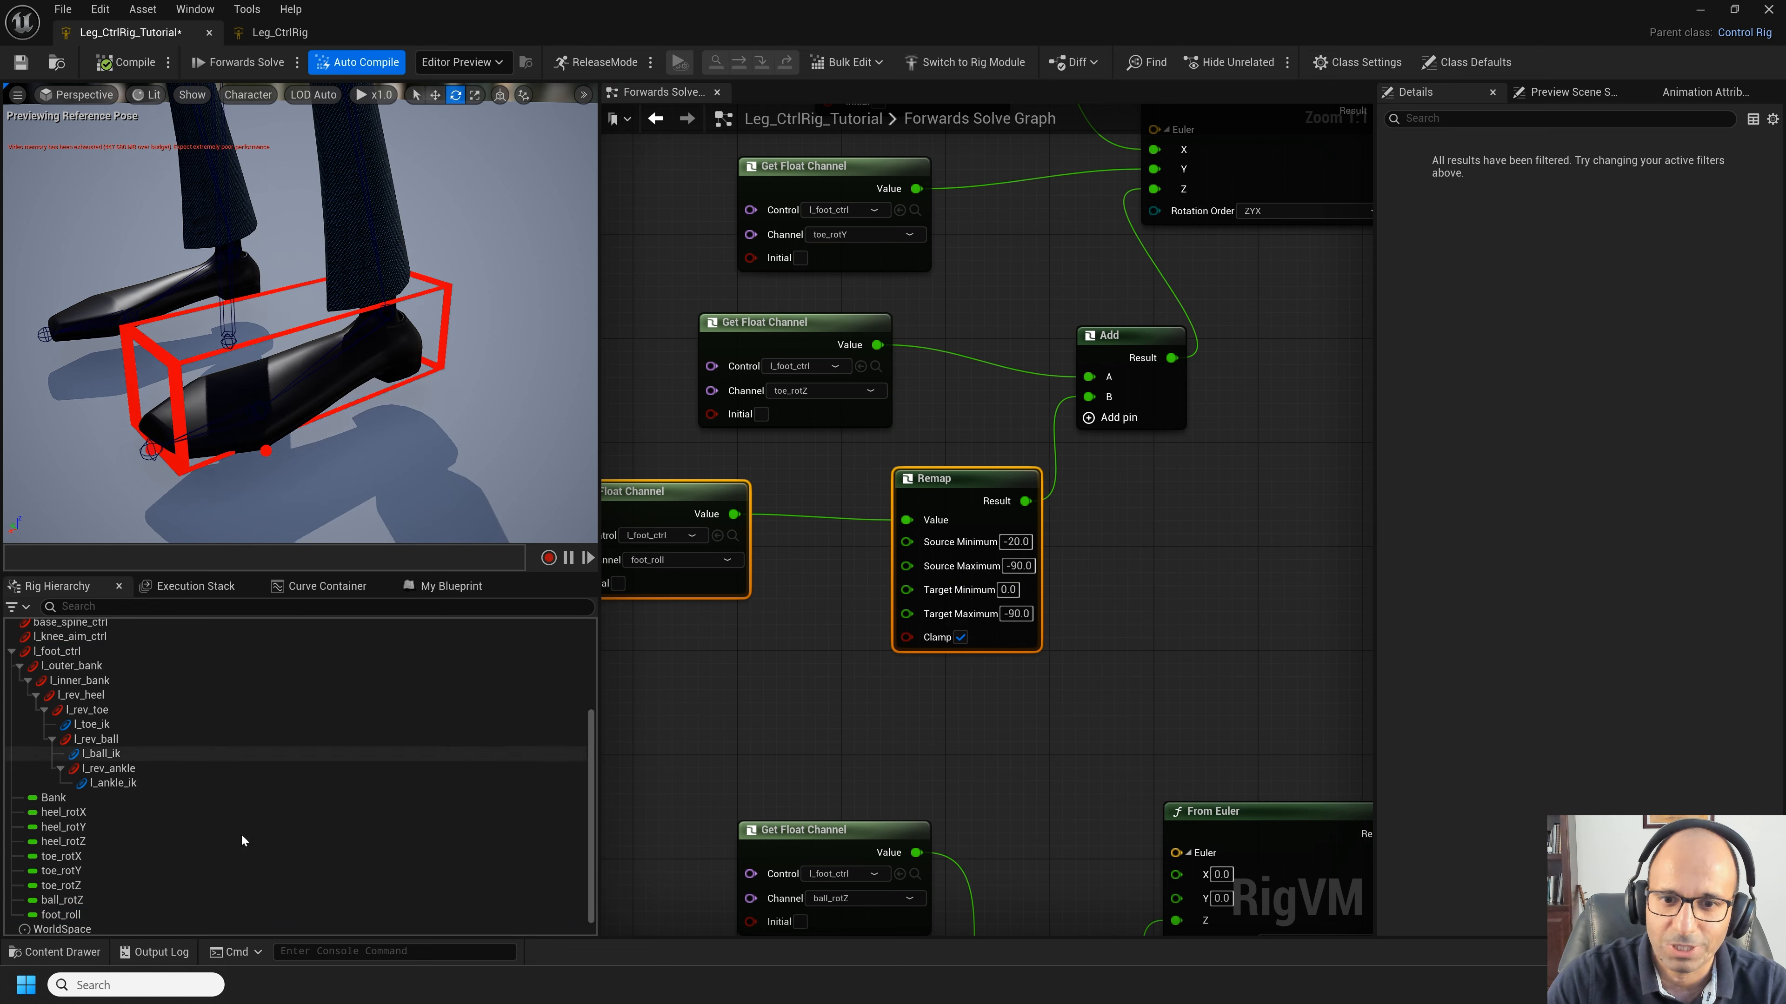
pyautogui.click(157, 914)
pyautogui.moveTo(1601, 365); pyautogui.dragTo(1547, 365)
pyautogui.scroll(-3, 973, 691)
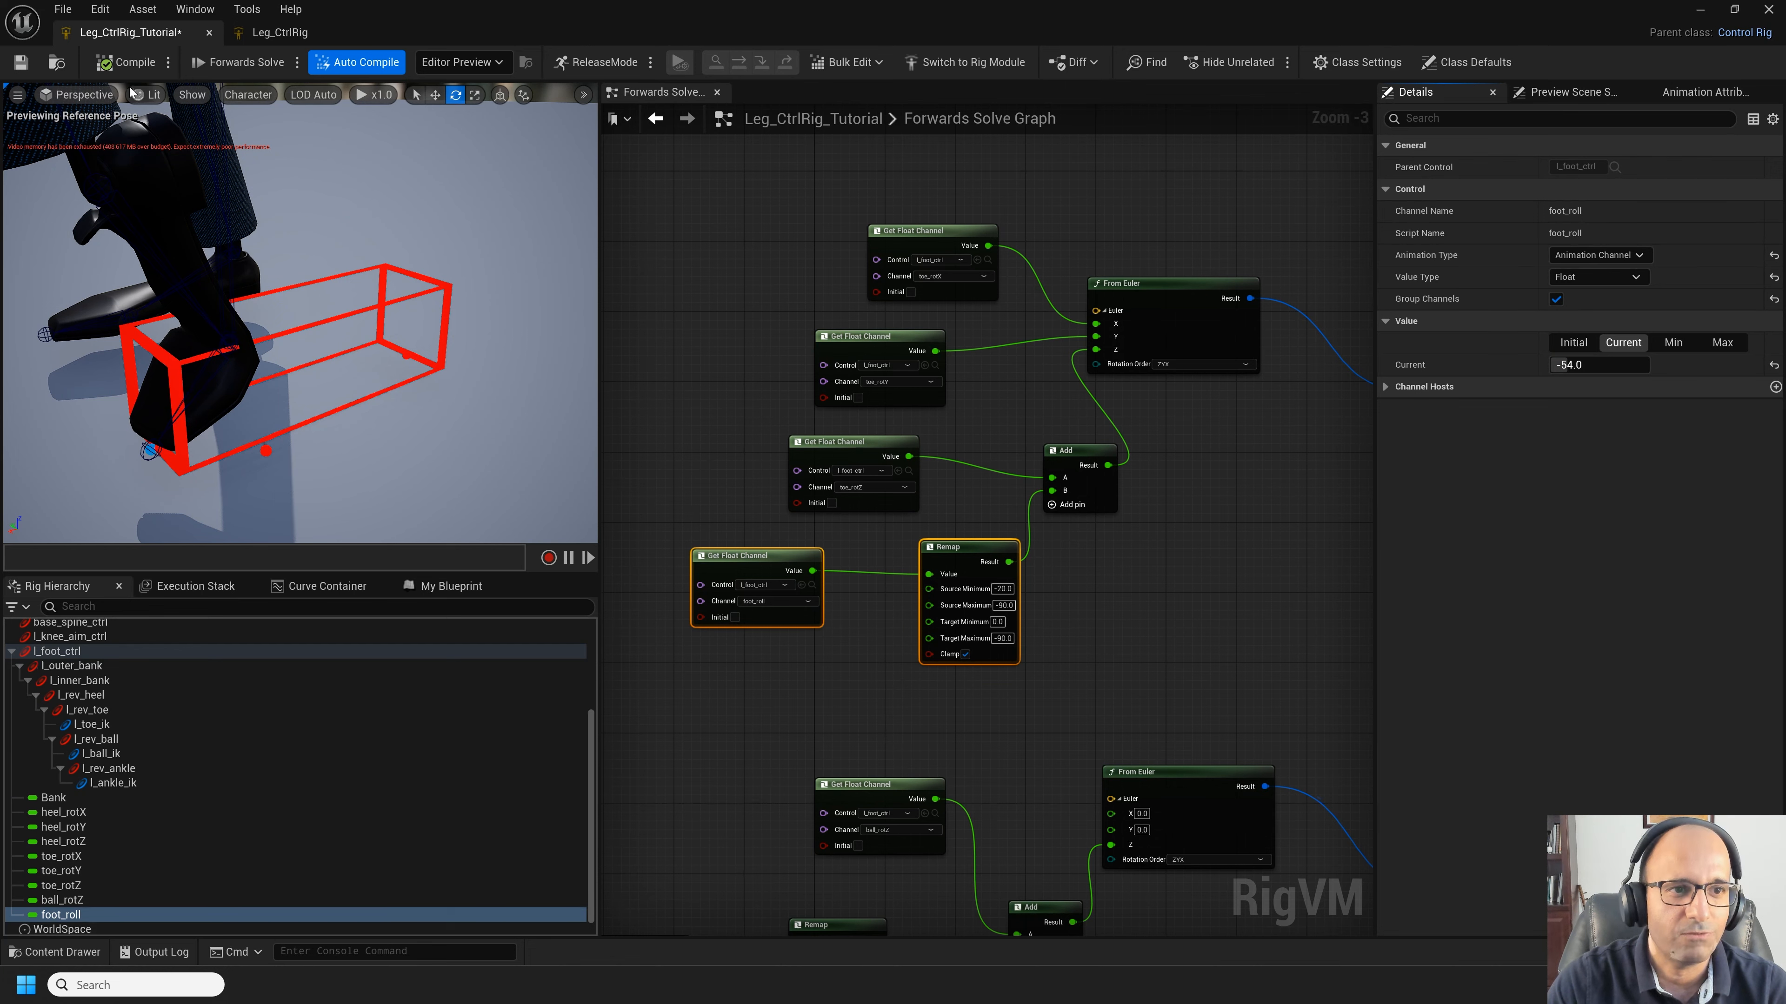
pyautogui.click(122, 63)
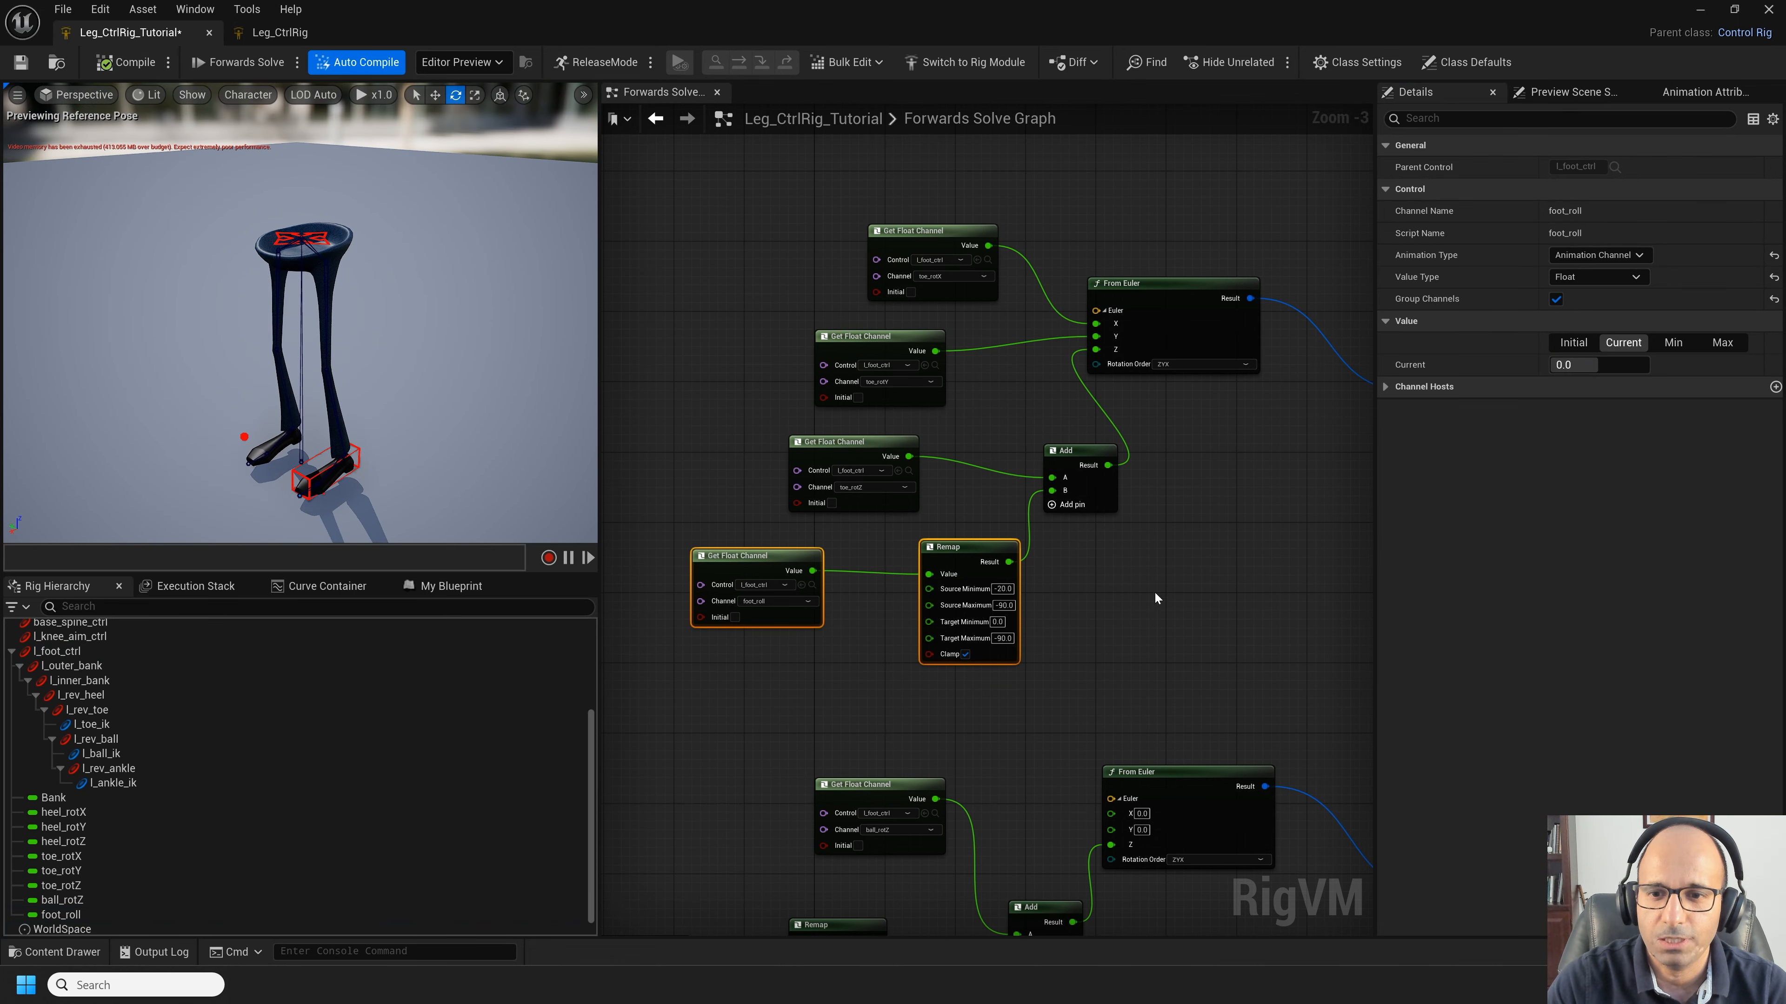
# Step: Straighten the connections between the heel chain's channel, Clamp, Multiply, Add and From Euler nodes
pyautogui.scroll(-3, 1160, 598)
pyautogui.scroll(2, 1170, 450)
pyautogui.moveTo(1170, 450); pyautogui.dragTo(1124, 936, button='right')
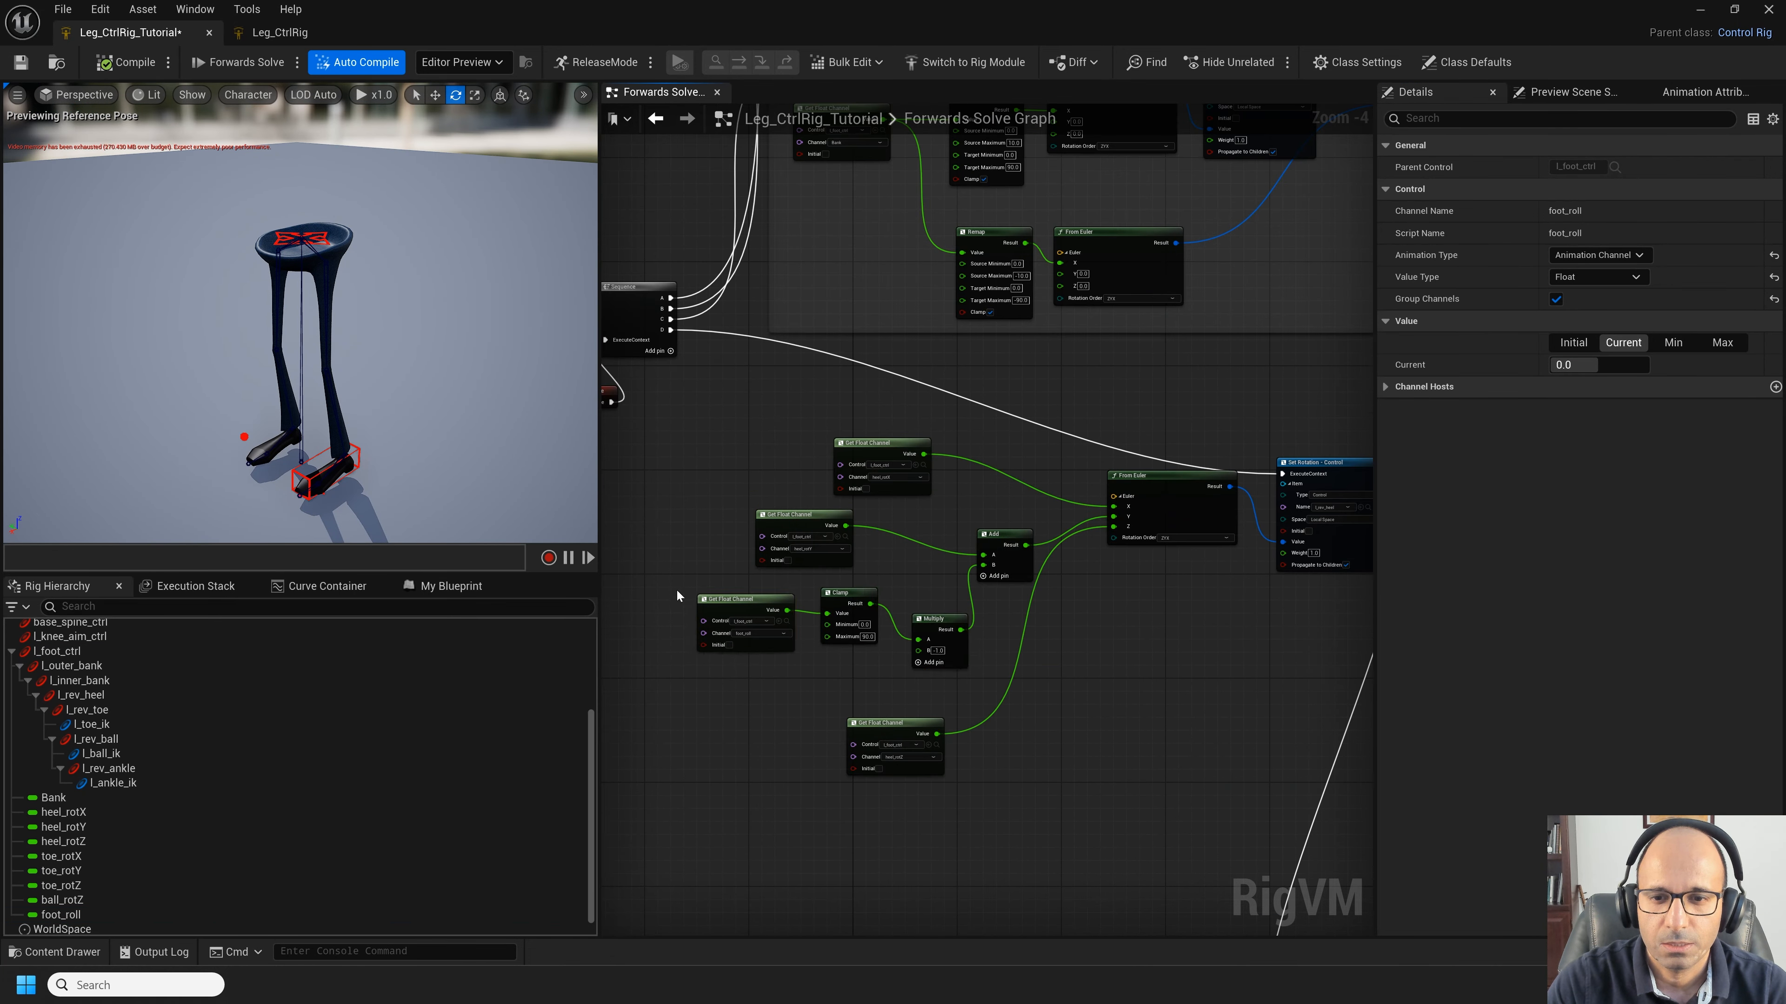
pyautogui.moveTo(678, 596); pyautogui.dragTo(945, 667)
pyautogui.press('q')
pyautogui.moveTo(740, 519); pyautogui.dragTo(1002, 559)
pyautogui.press('q')
pyautogui.moveTo(819, 451); pyautogui.dragTo(1125, 501)
pyautogui.press('q')
# Step: Space out the heel chain's nodes so that its wires no longer crowd each other
pyautogui.moveTo(913, 495); pyautogui.dragTo(912, 462)
pyautogui.moveTo(896, 725); pyautogui.dragTo(981, 731)
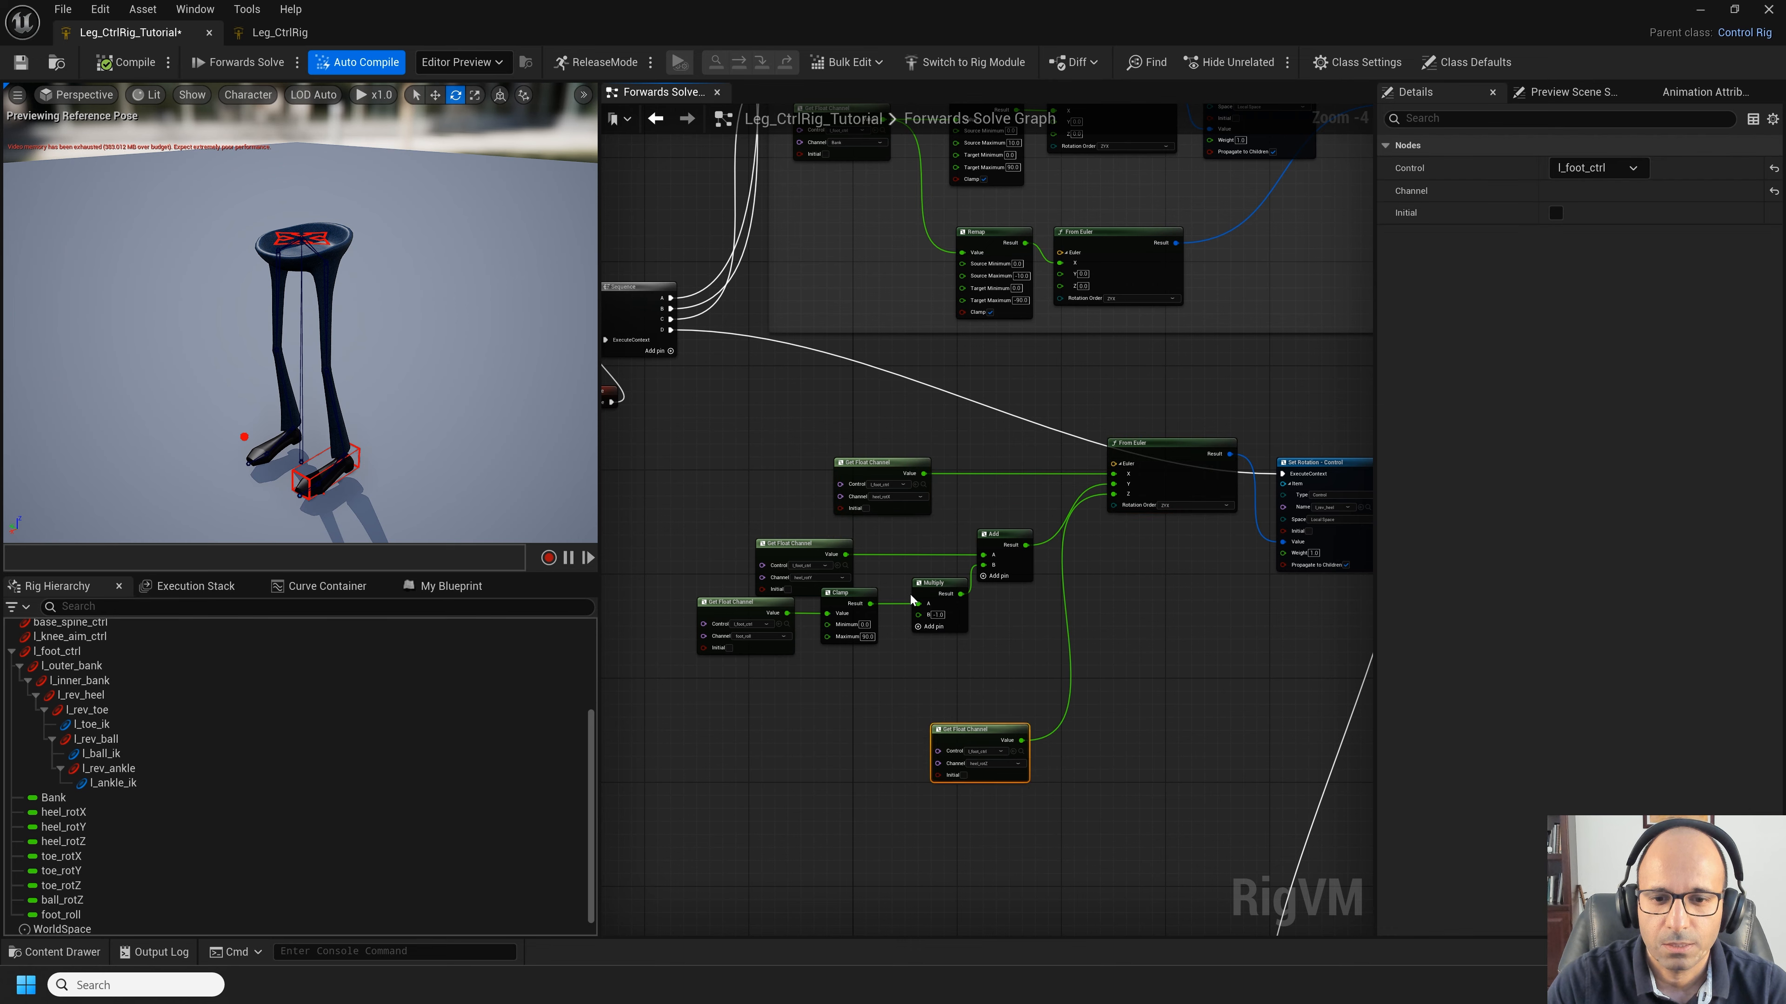
pyautogui.moveTo(895, 660); pyautogui.dragTo(770, 619)
pyautogui.moveTo(870, 596); pyautogui.dragTo(875, 639)
pyautogui.moveTo(1111, 591); pyautogui.dragTo(936, 600, button='right')
pyautogui.moveTo(1162, 474); pyautogui.dragTo(1167, 416)
# Step: Straighten the connections of the toe chain and shift its Add and Remap nodes into a tidier layout
pyautogui.scroll(-2, 1258, 706)
pyautogui.moveTo(1032, 925); pyautogui.dragTo(833, 635, button='right')
pyautogui.scroll(2, 833, 635)
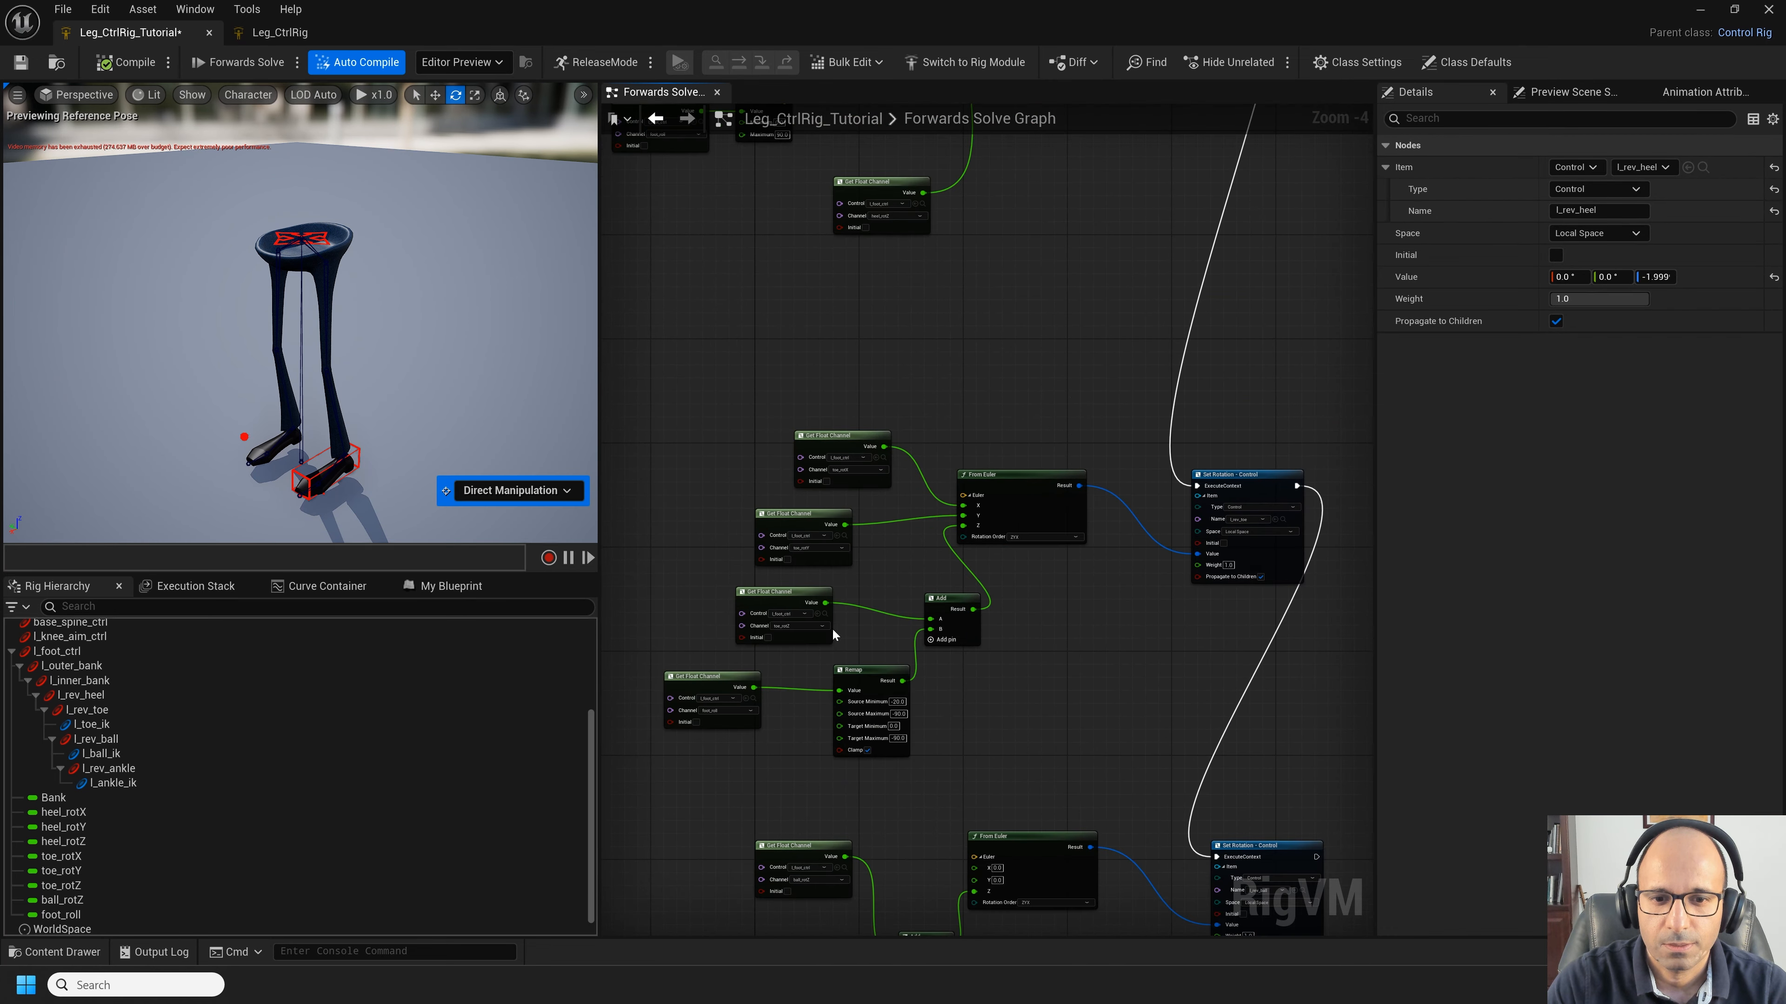
pyautogui.moveTo(794, 662); pyautogui.dragTo(943, 615)
pyautogui.press('q')
pyautogui.moveTo(961, 589); pyautogui.dragTo(929, 586)
pyautogui.moveTo(744, 663); pyautogui.dragTo(857, 696)
pyautogui.press('q')
pyautogui.moveTo(884, 670); pyautogui.dragTo(845, 666)
pyautogui.moveTo(747, 514); pyautogui.dragTo(998, 531)
pyautogui.press('q')
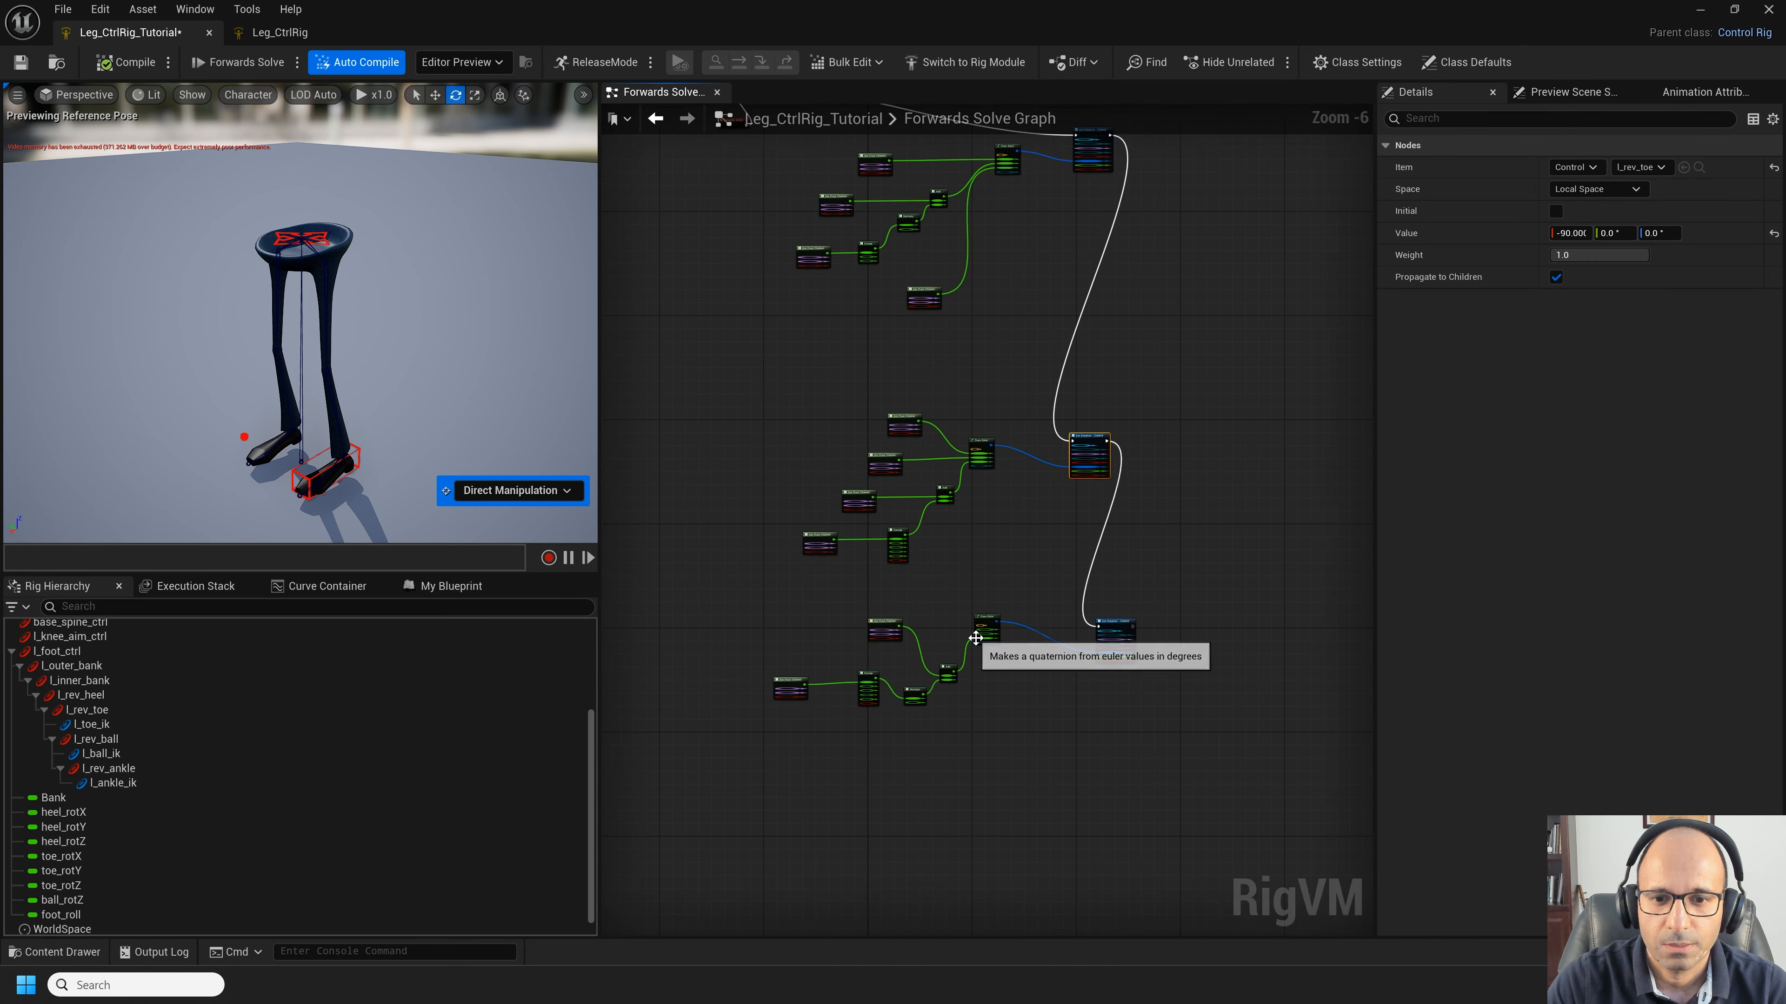
# Step: Align the ball chain's foot_roll, Remap, Multiply and Add nodes and reposition the rest of the chain neatly
pyautogui.scroll(2, 918, 679)
pyautogui.moveTo(628, 651); pyautogui.dragTo(976, 789)
pyautogui.press('q')
pyautogui.moveTo(881, 565); pyautogui.dragTo(861, 586)
pyautogui.moveTo(636, 675); pyautogui.dragTo(991, 770)
pyautogui.moveTo(1000, 687); pyautogui.dragTo(988, 656)
pyautogui.click(1096, 718)
pyautogui.scroll(-2, 1115, 724)
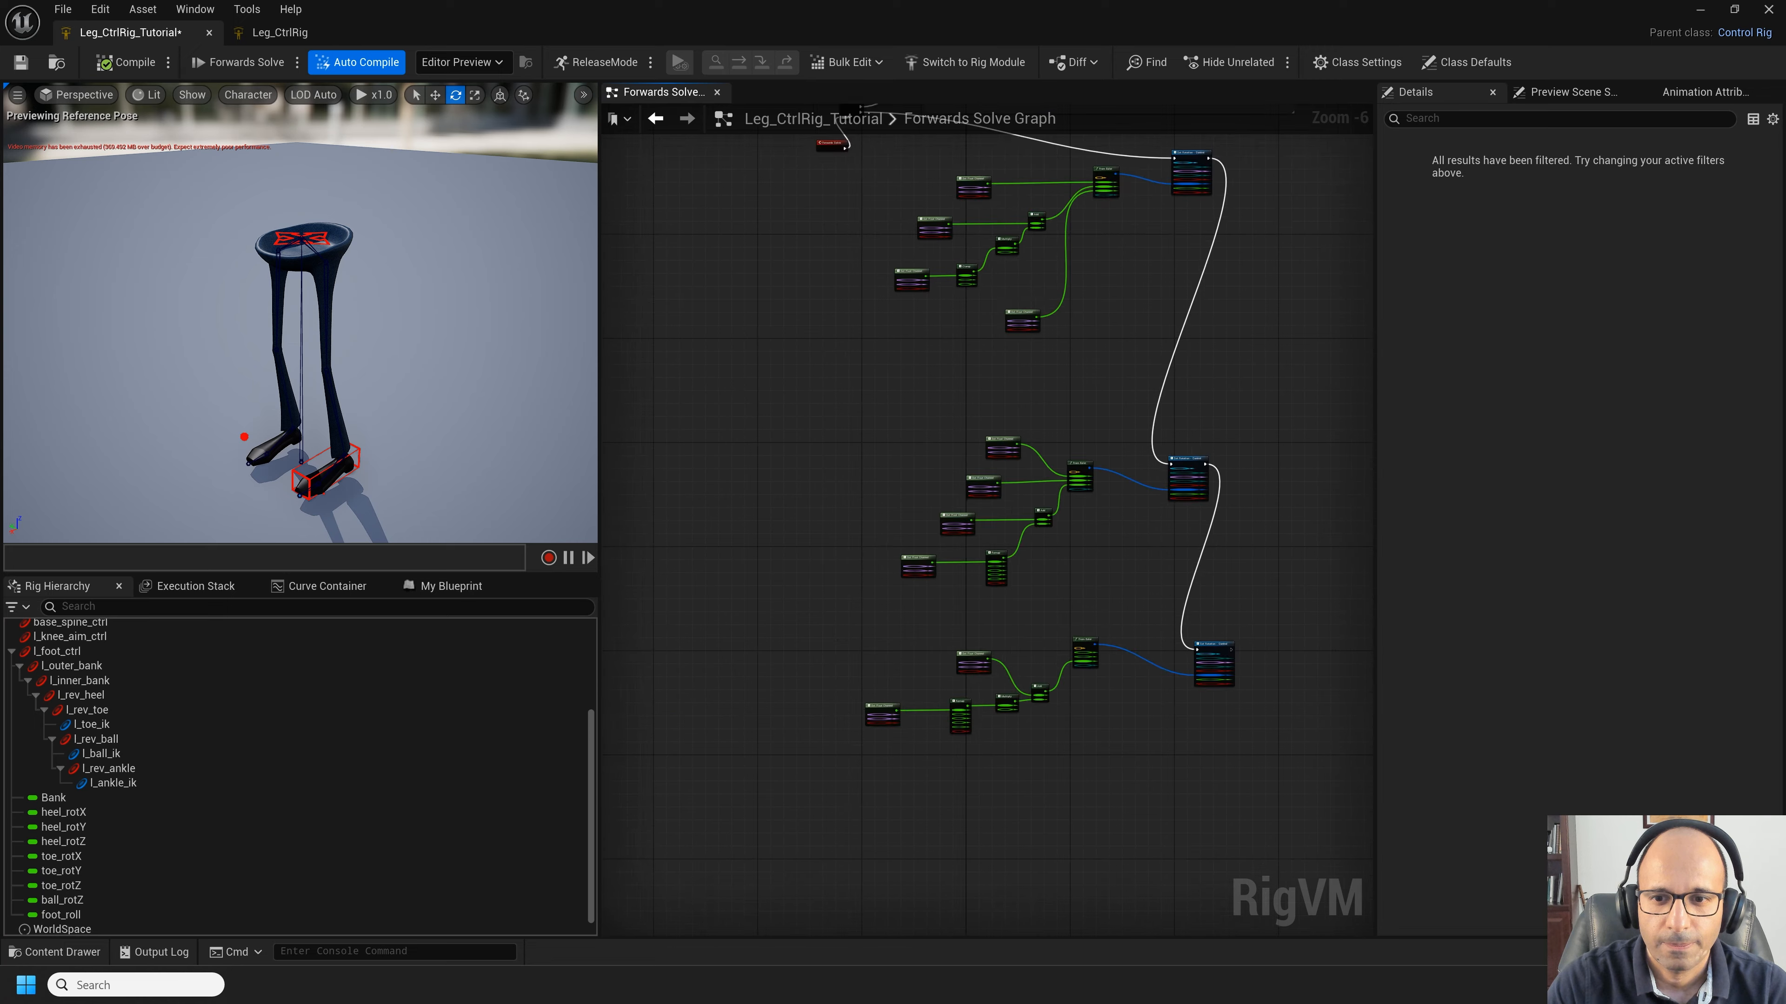
# Step: Enclose the heel chain, including its Set Rotation node, in a comment box titled "heel"
pyautogui.moveTo(885, 141); pyautogui.dragTo(758, 262, button='right')
pyautogui.moveTo(758, 261); pyautogui.dragTo(1079, 461)
pyautogui.scroll(6, 1061, 367)
pyautogui.moveTo(1061, 367); pyautogui.dragTo(1367, 575, button='right')
pyautogui.scroll(-2, 1259, 573)
pyautogui.press('c')
pyautogui.scroll(-2, 1098, 383)
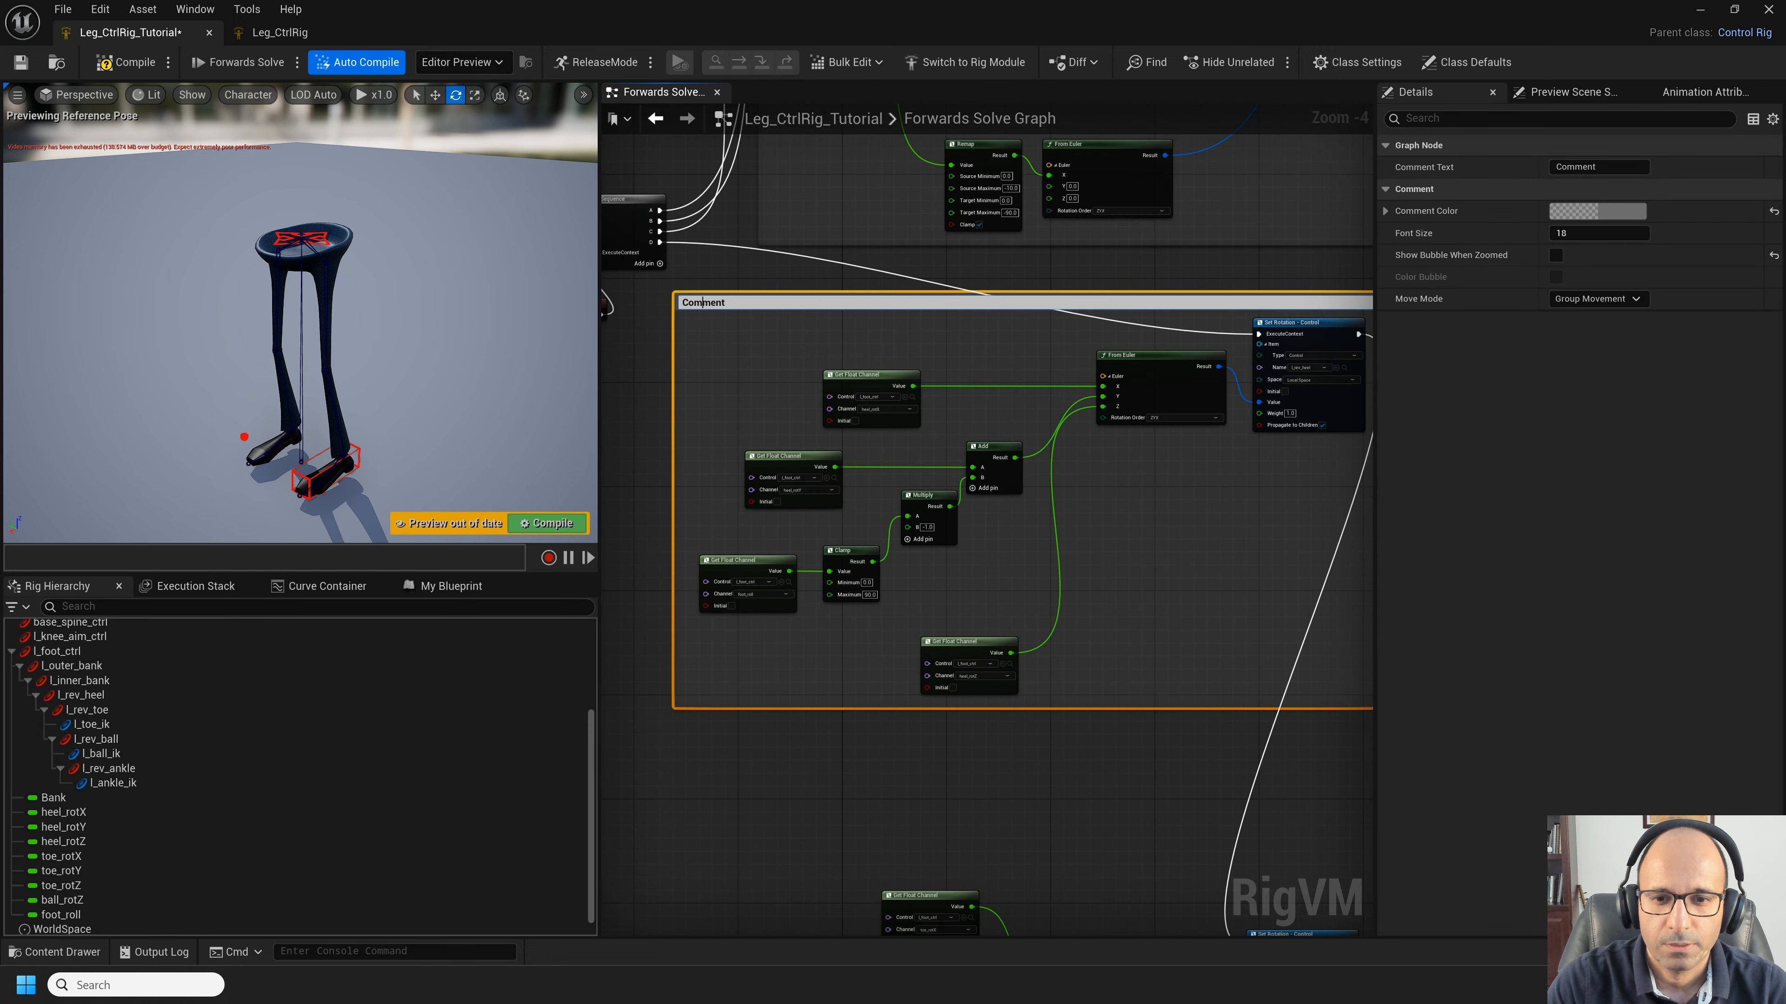
pyautogui.write('Heel')
pyautogui.press('Return')
# Step: Enclose the middle chain below the heel comment, including its Set Rotation node, in a comment box titled "ball"
pyautogui.scroll(-1, 769, 821)
pyautogui.moveTo(769, 820); pyautogui.dragTo(741, 289, button='right')
pyautogui.scroll(1, 741, 289)
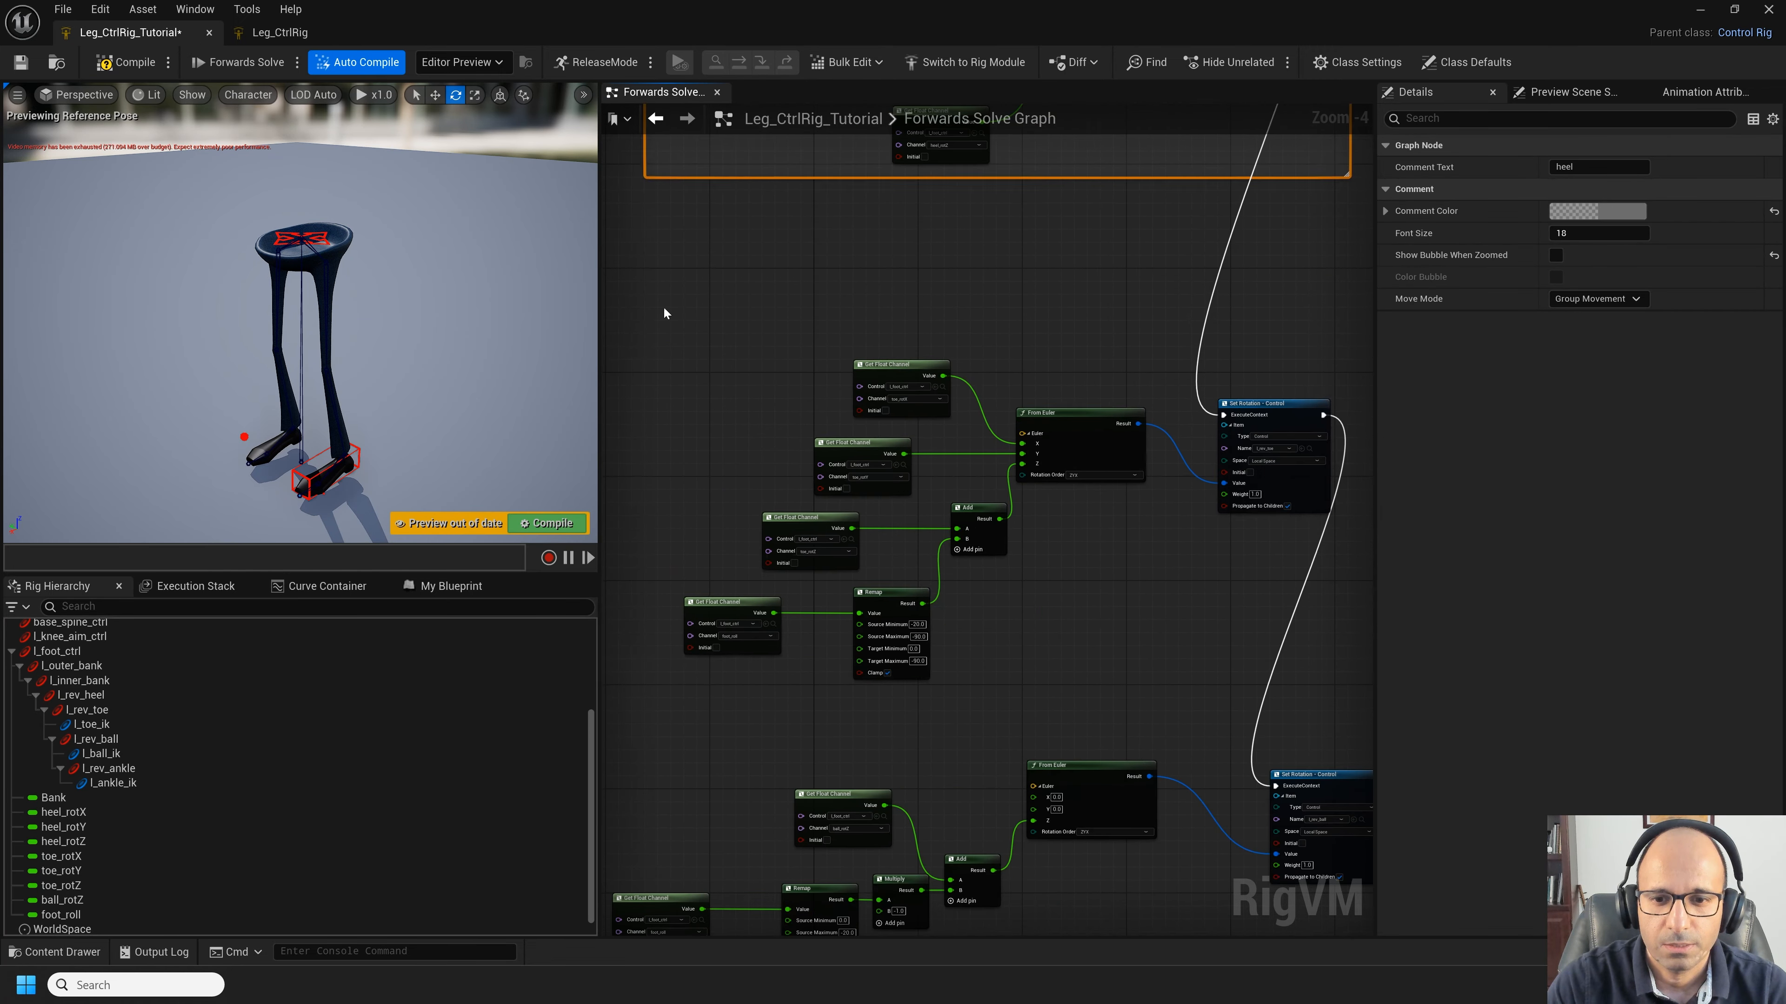
pyautogui.moveTo(665, 311); pyautogui.dragTo(1251, 626)
pyautogui.write('cball')
pyautogui.press('Return')
# Step: Enclose the lowest node chain, including its Set Rotation node, in a comment box titled "toe"
pyautogui.scroll(-1, 993, 730)
pyautogui.moveTo(993, 730); pyautogui.dragTo(1017, 495, button='right')
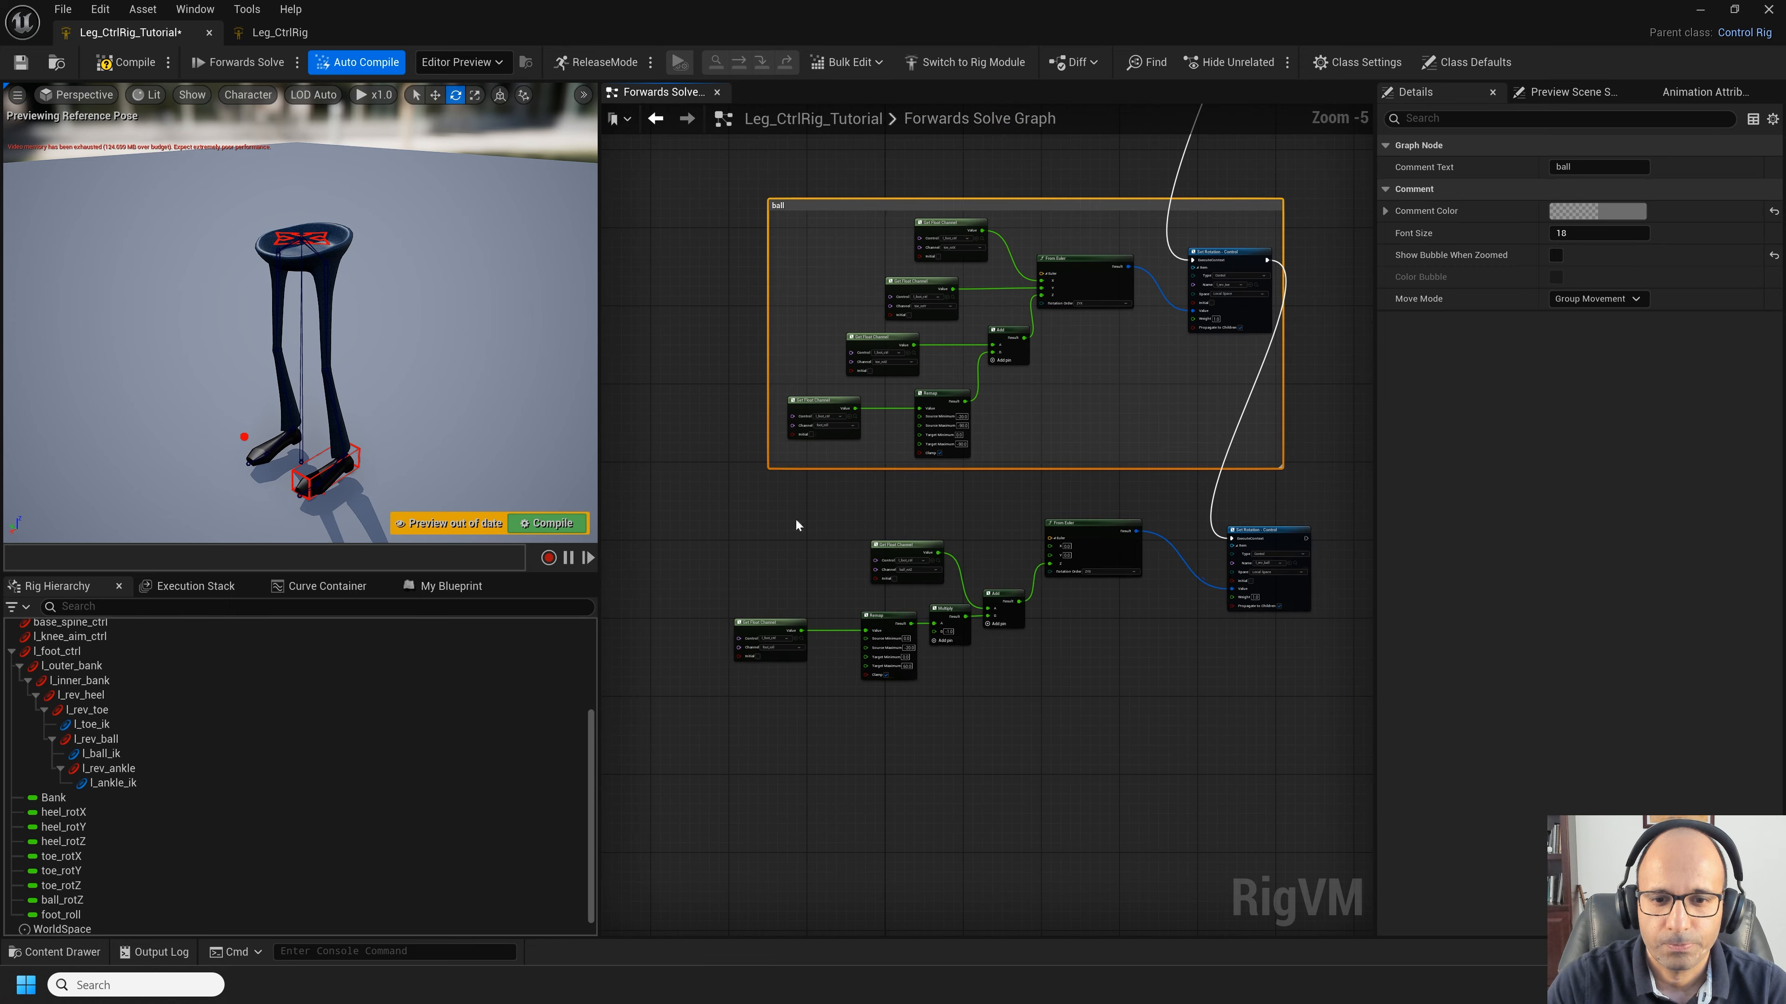
pyautogui.moveTo(797, 526); pyautogui.dragTo(1252, 630)
pyautogui.write('ctoe')
pyautogui.press('Return')
# Step: Rearrange the comment boxes into a cleaner column in the Forwards Solve graph and save the Control Rig
pyautogui.moveTo(1142, 511); pyautogui.dragTo(1225, 506)
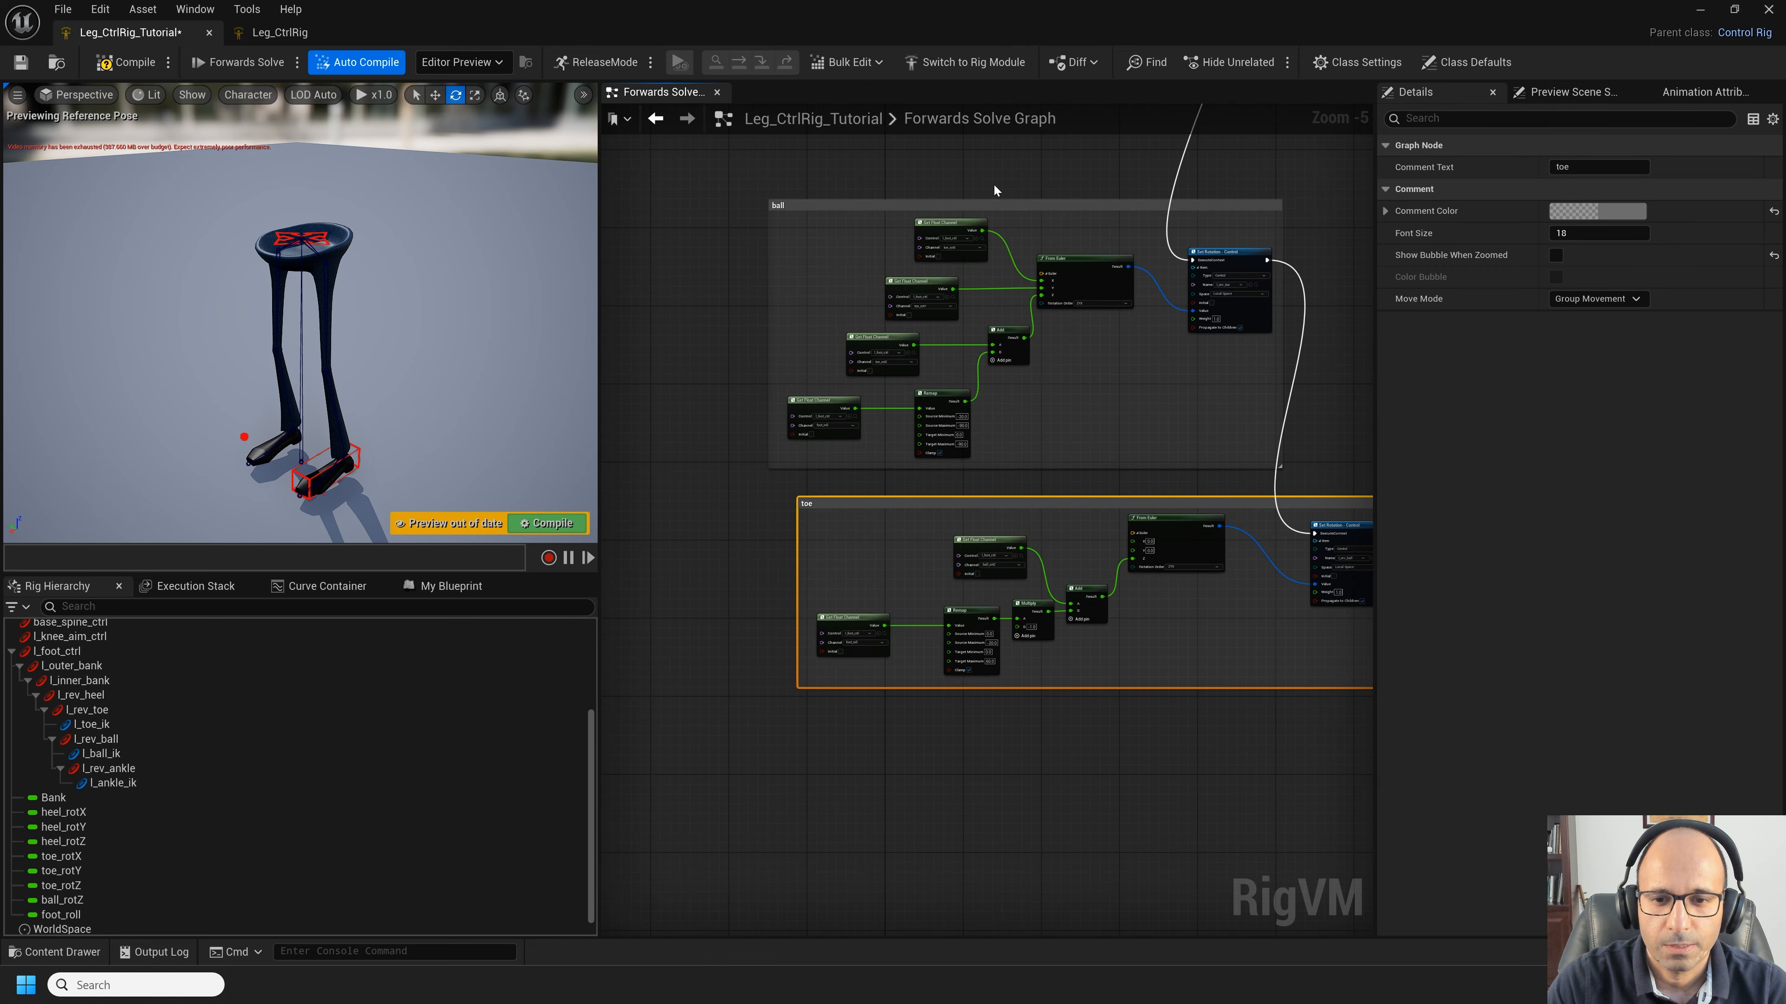
pyautogui.moveTo(995, 205); pyautogui.dragTo(1000, 138)
pyautogui.scroll(-1, 1095, 406)
pyautogui.moveTo(1095, 407); pyautogui.dragTo(959, 514, button='right')
pyautogui.moveTo(949, 584); pyautogui.dragTo(924, 543)
pyautogui.moveTo(680, 270); pyautogui.dragTo(829, 768, button='right')
pyautogui.scroll(1, 828, 768)
pyautogui.click(21, 63)
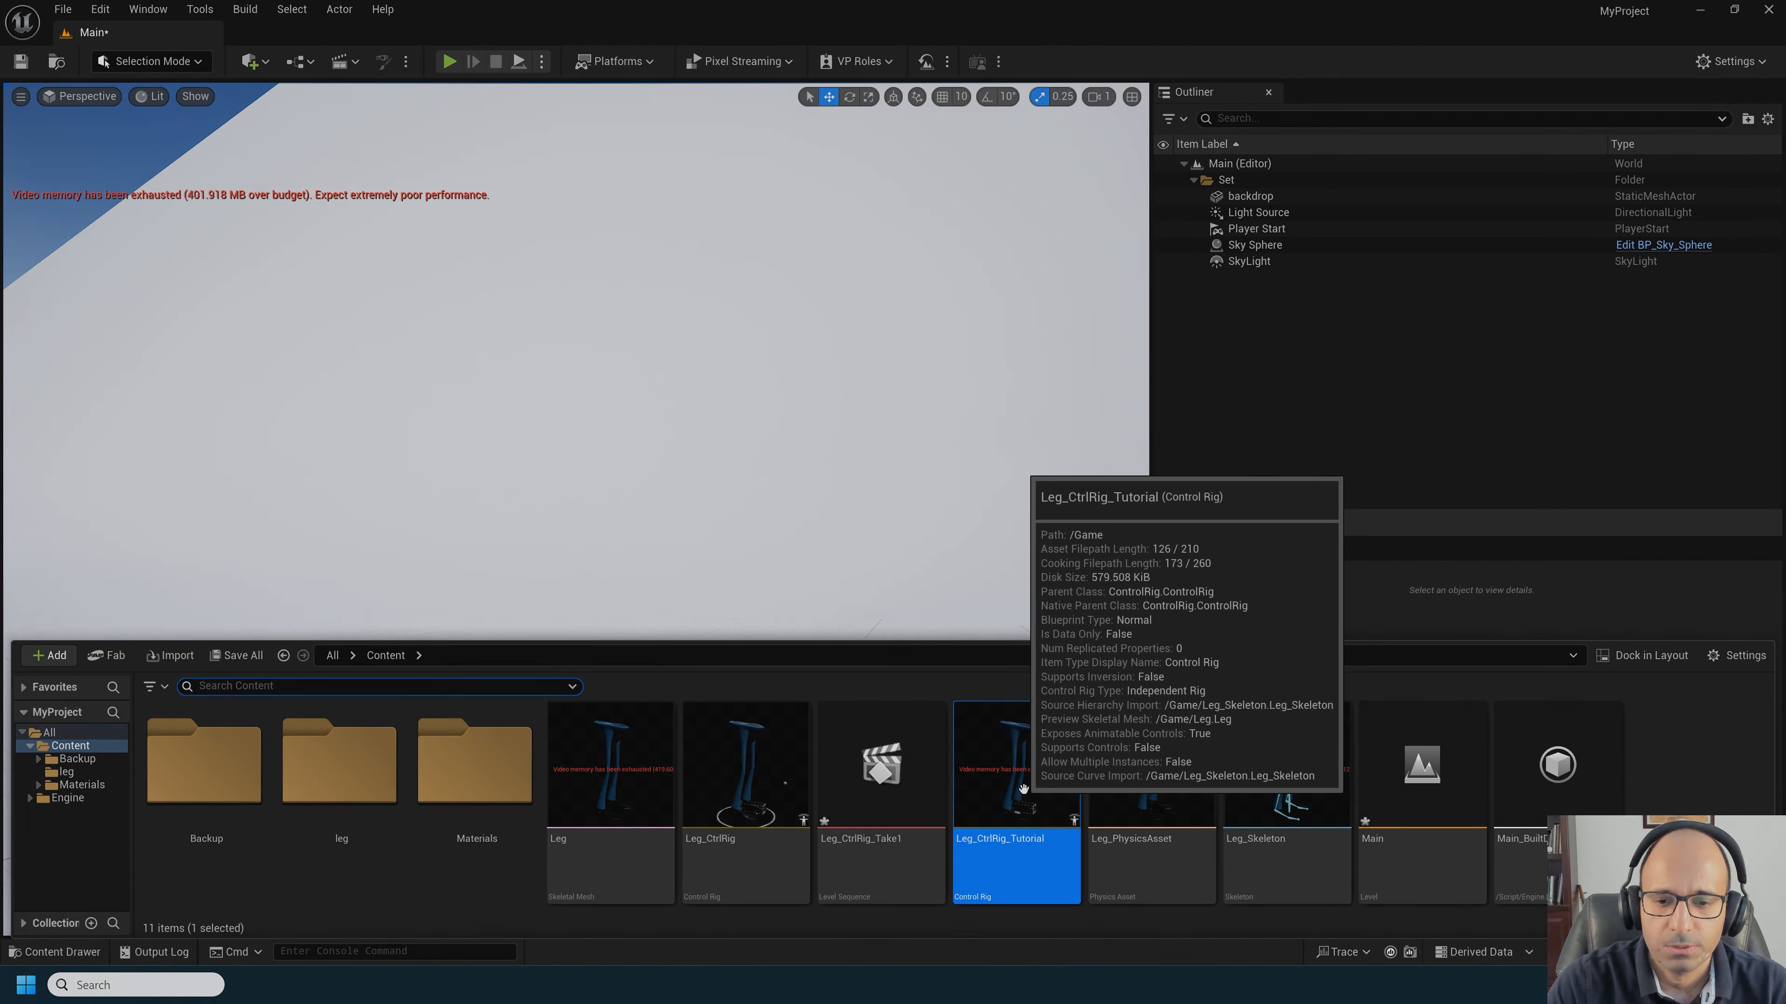
# Step: Place the Leg_CtrlRig_Tutorial asset in the Main level and reset the location of its actor
pyautogui.moveTo(1023, 788); pyautogui.dragTo(713, 714)
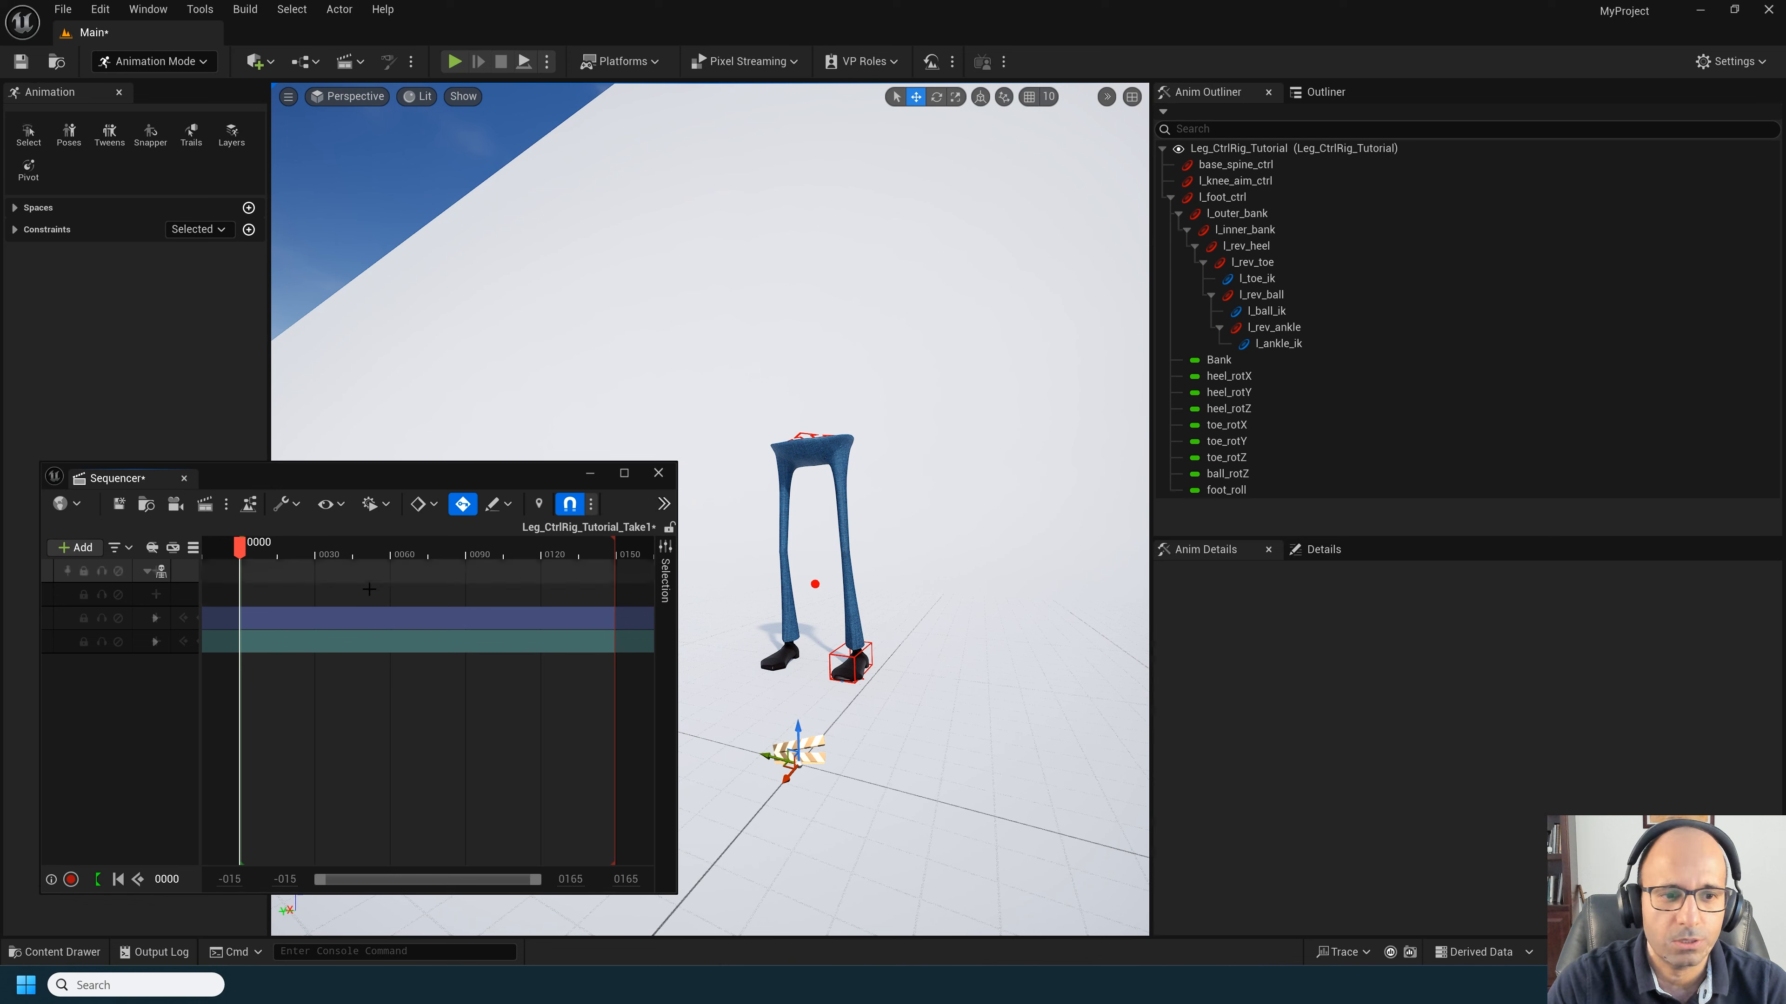
pyautogui.click(1325, 91)
pyautogui.click(1285, 277)
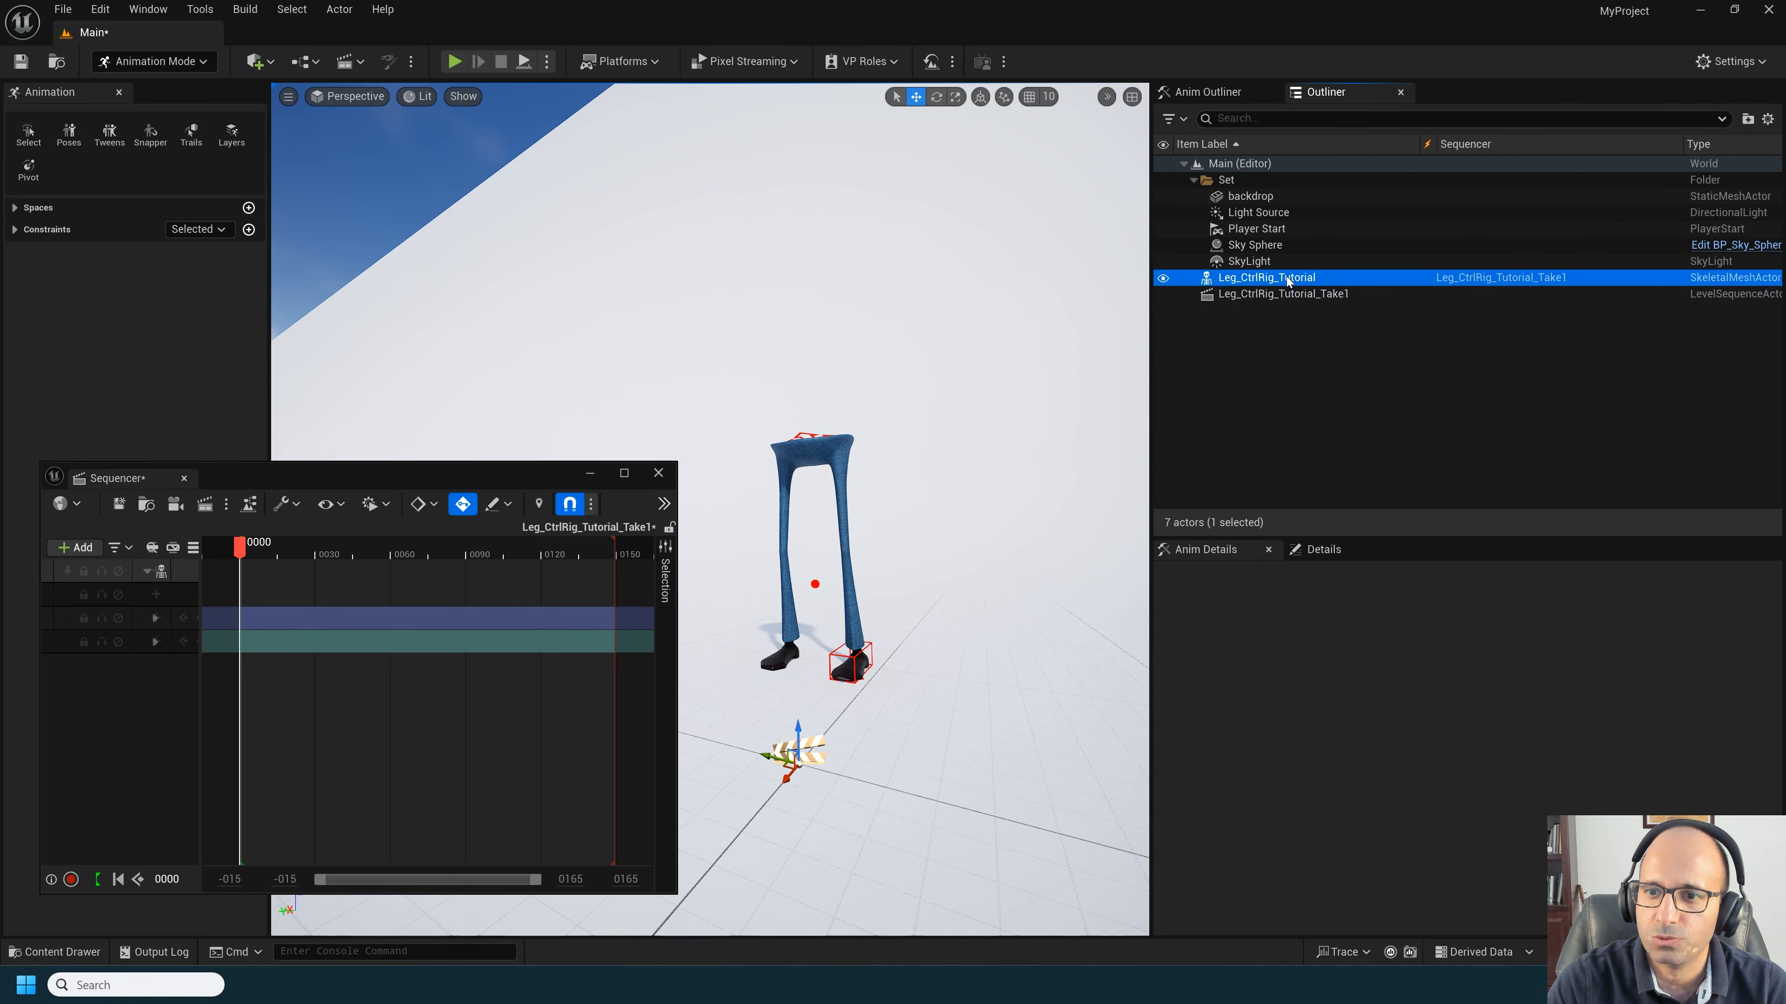
pyautogui.click(1757, 624)
# Step: Select l_foot_ctrl in the level viewport, then move the foot forward and up and rotate it
pyautogui.click(1297, 294)
pyautogui.click(838, 777)
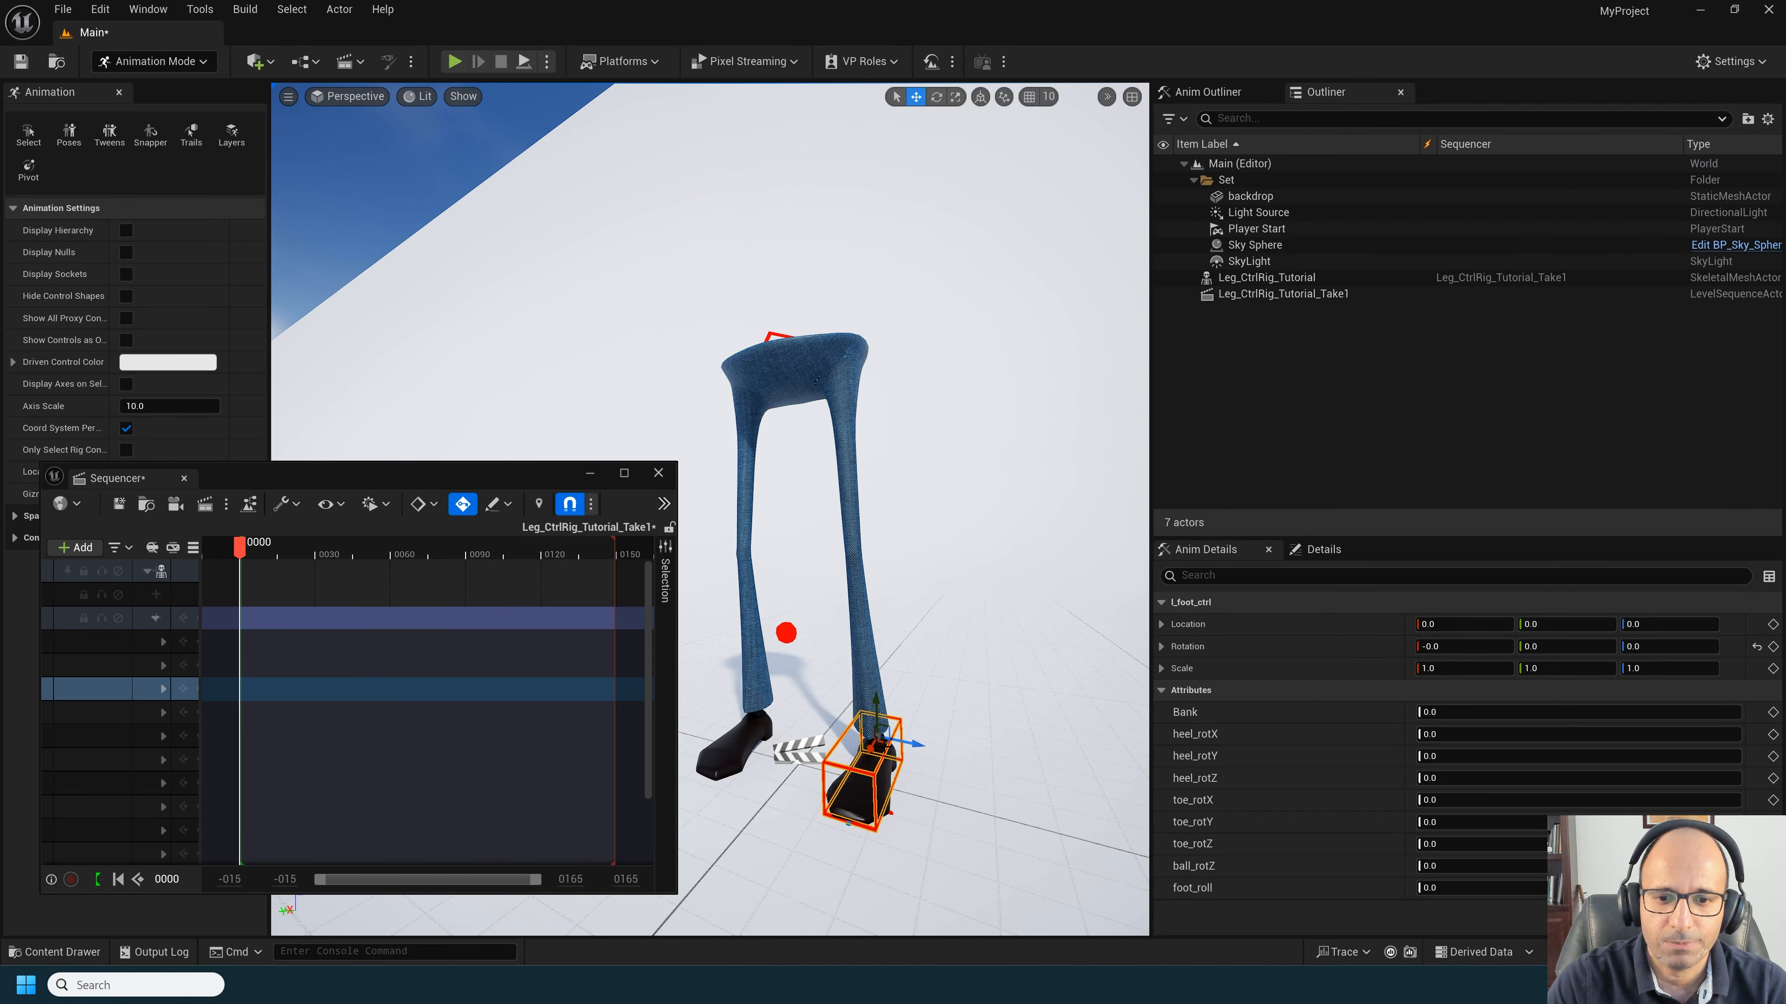
pyautogui.moveTo(889, 728); pyautogui.dragTo(909, 667)
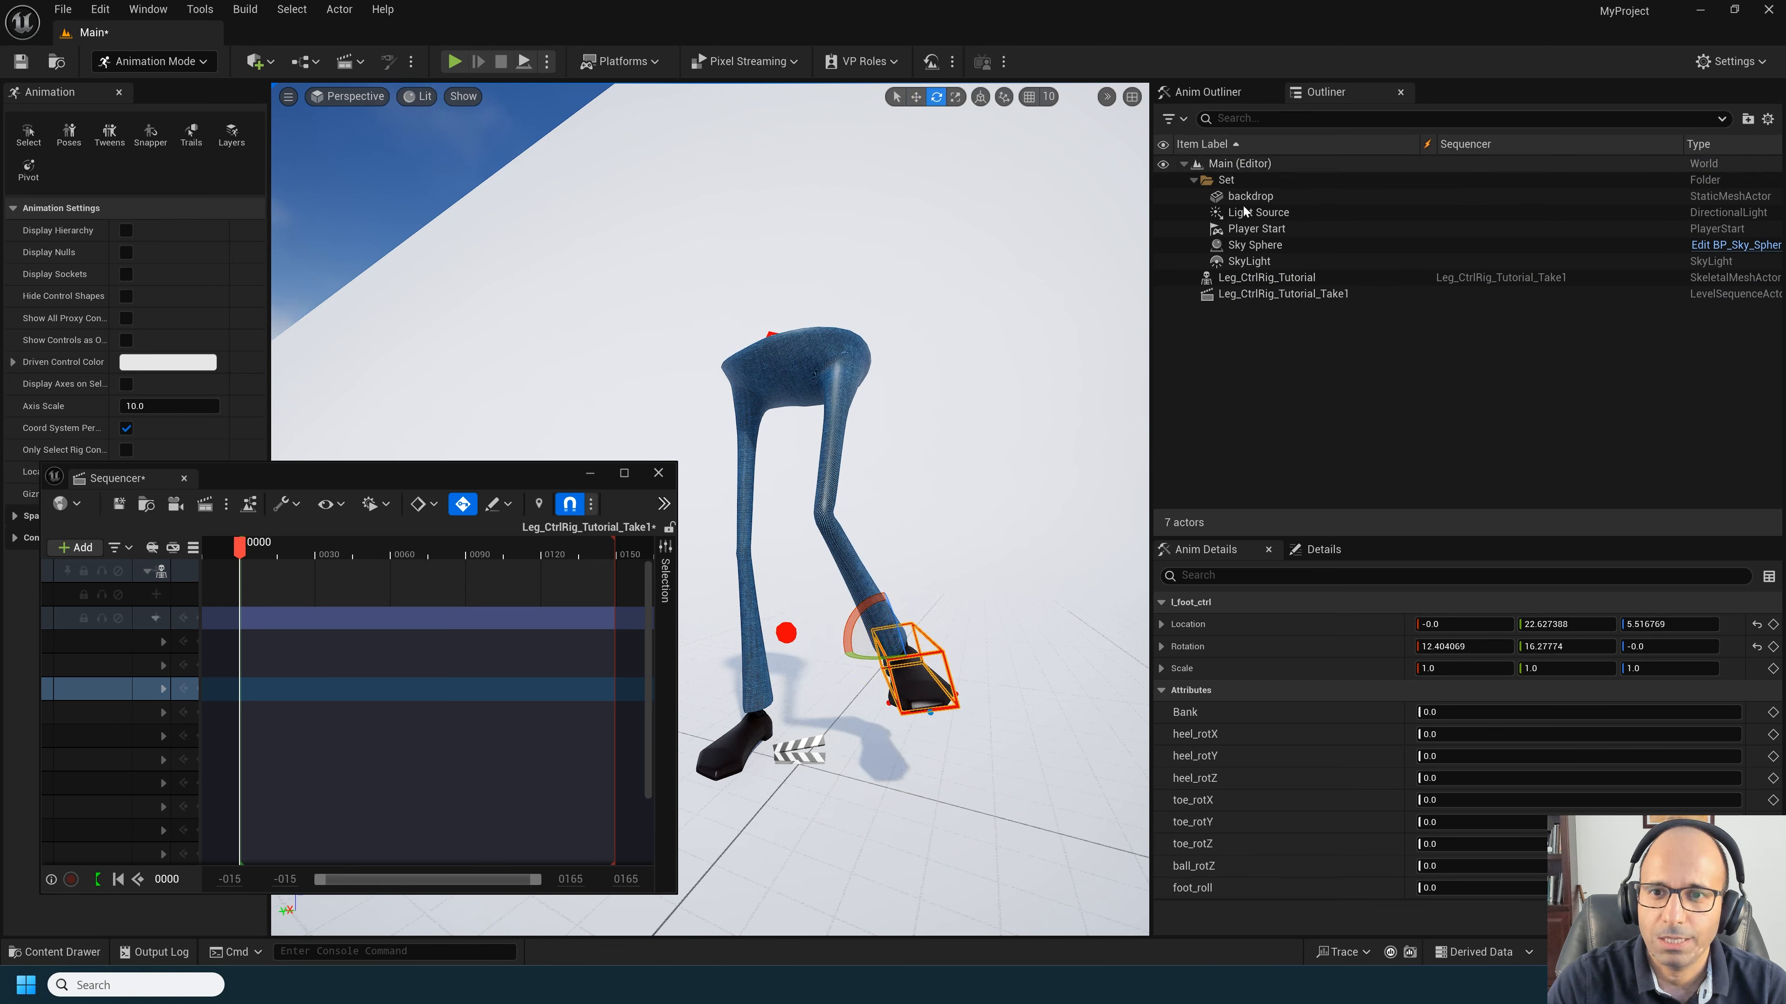
# Step: Try the l_foot_ctrl channels by varying Bank, undoing that change, and lowering foot_roll to about -6.4
pyautogui.click(1207, 92)
pyautogui.click(1238, 410)
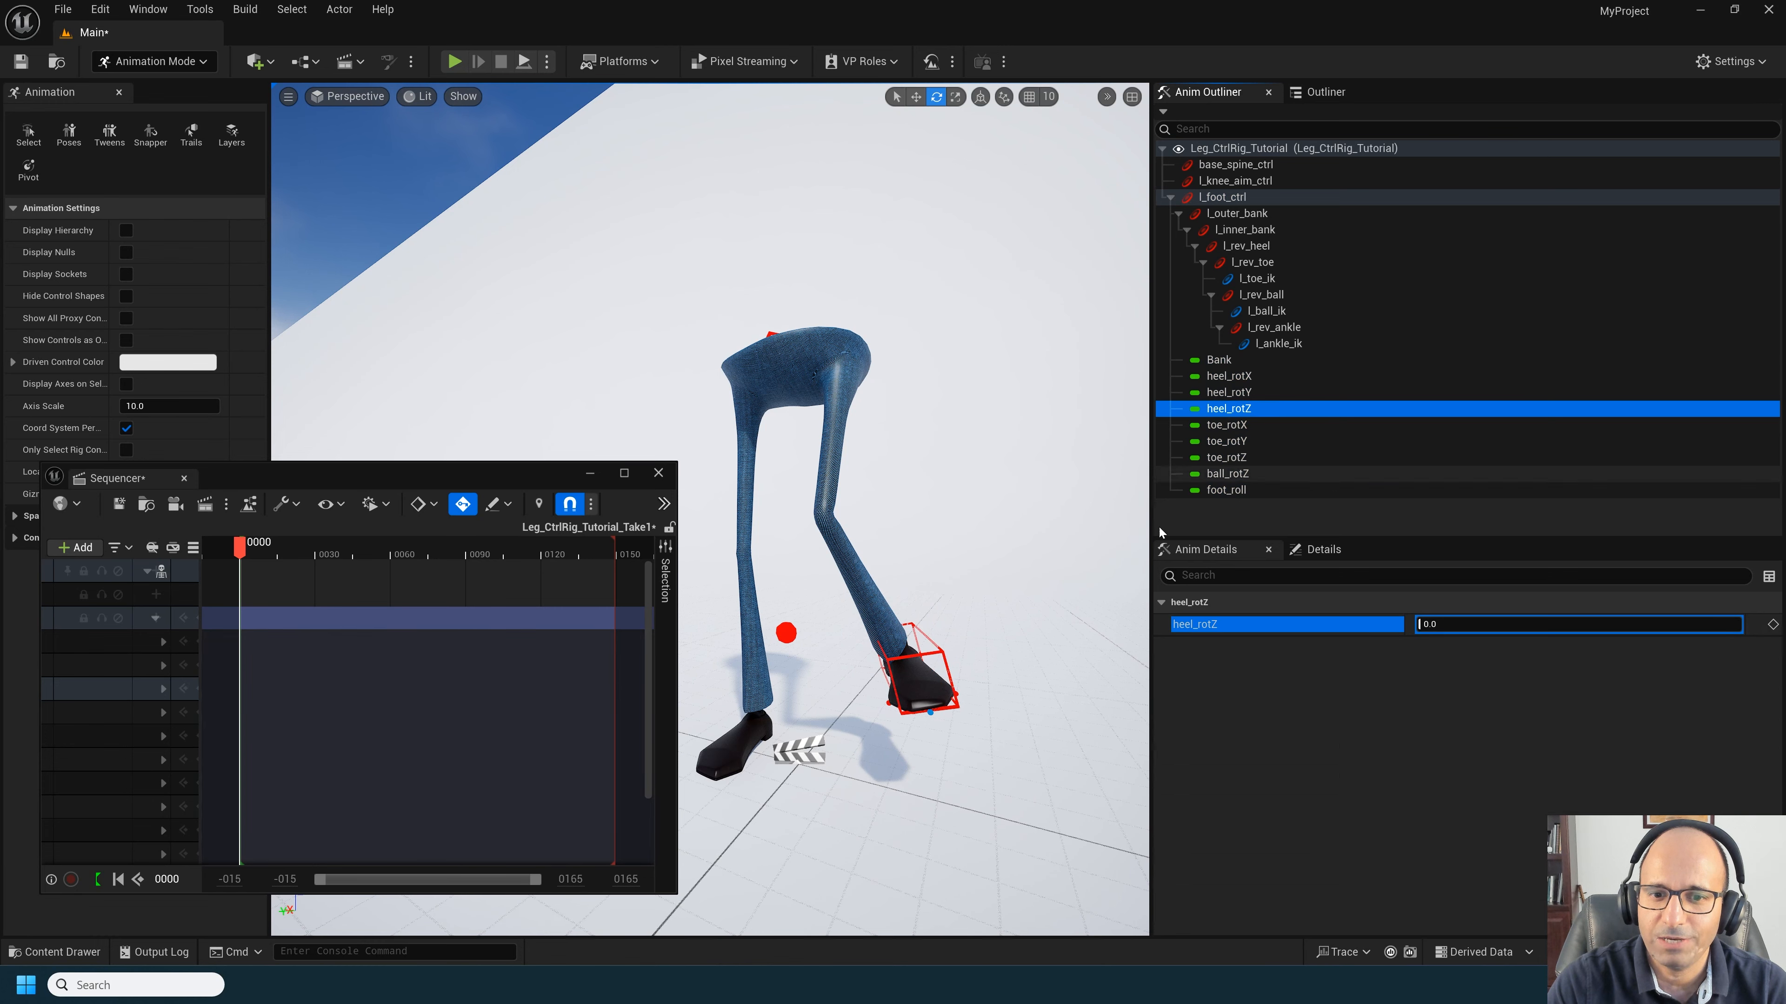
pyautogui.click(903, 650)
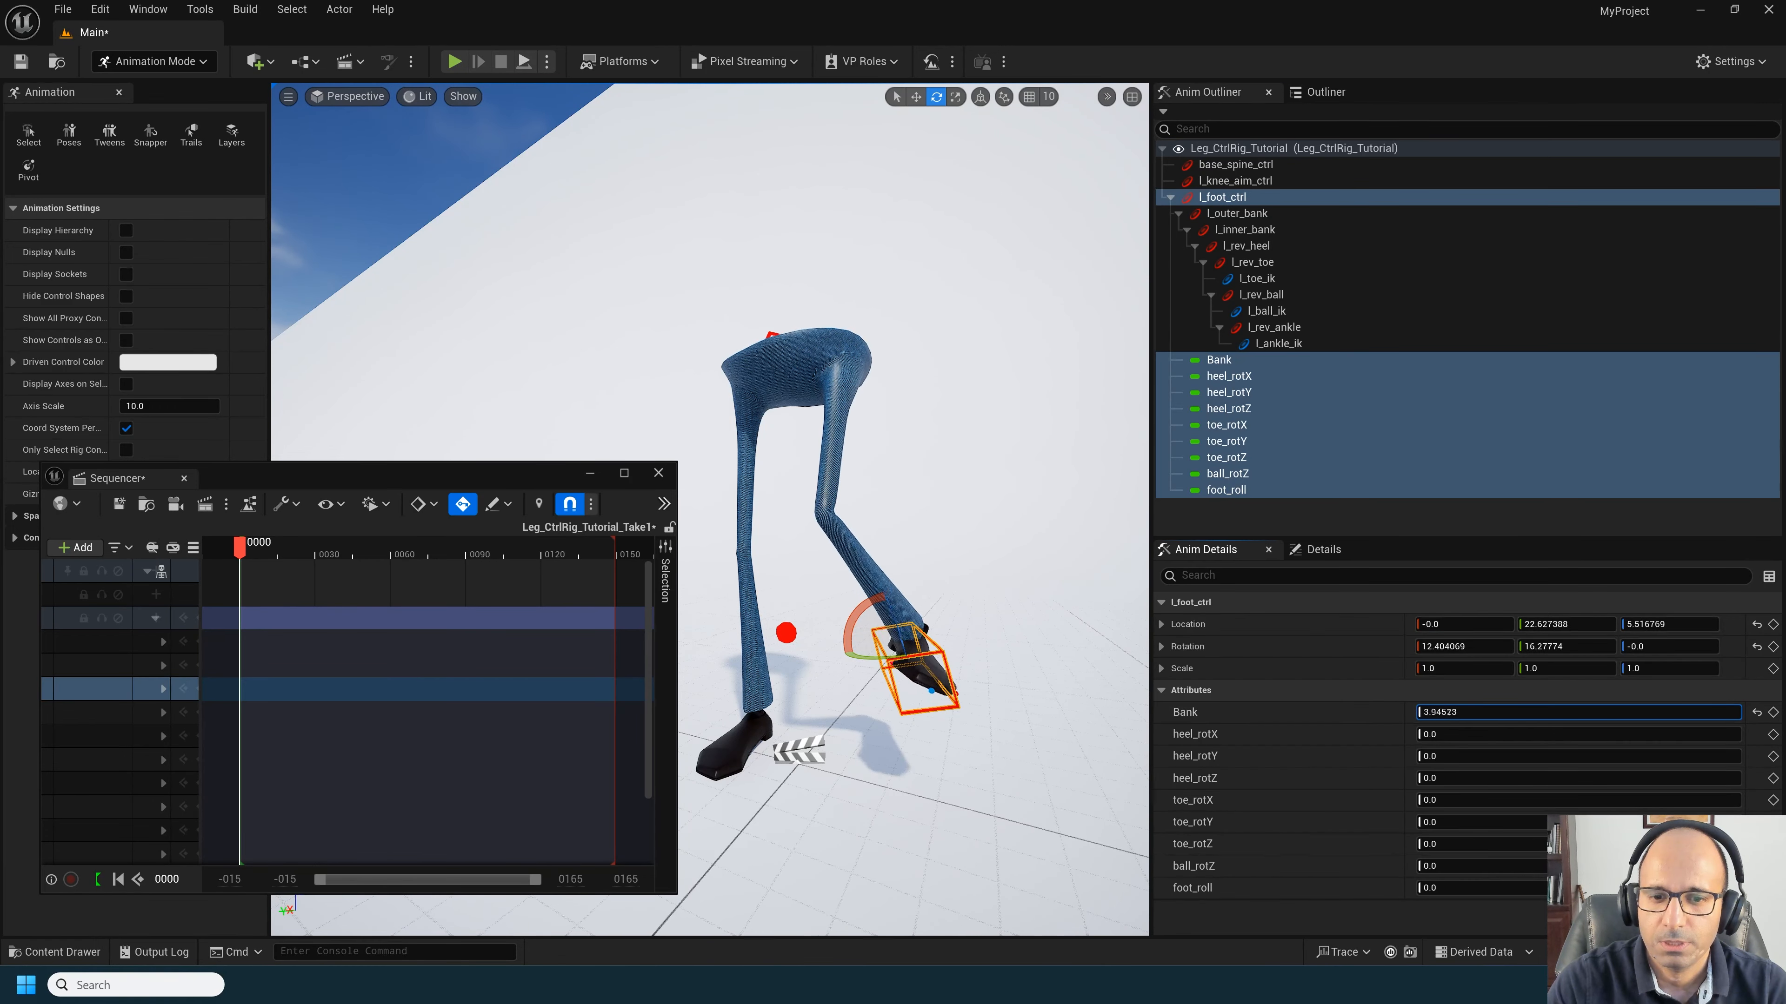
pyautogui.moveTo(1574, 712); pyautogui.dragTo(1490, 713)
pyautogui.hotkey('ctrl', 'z')
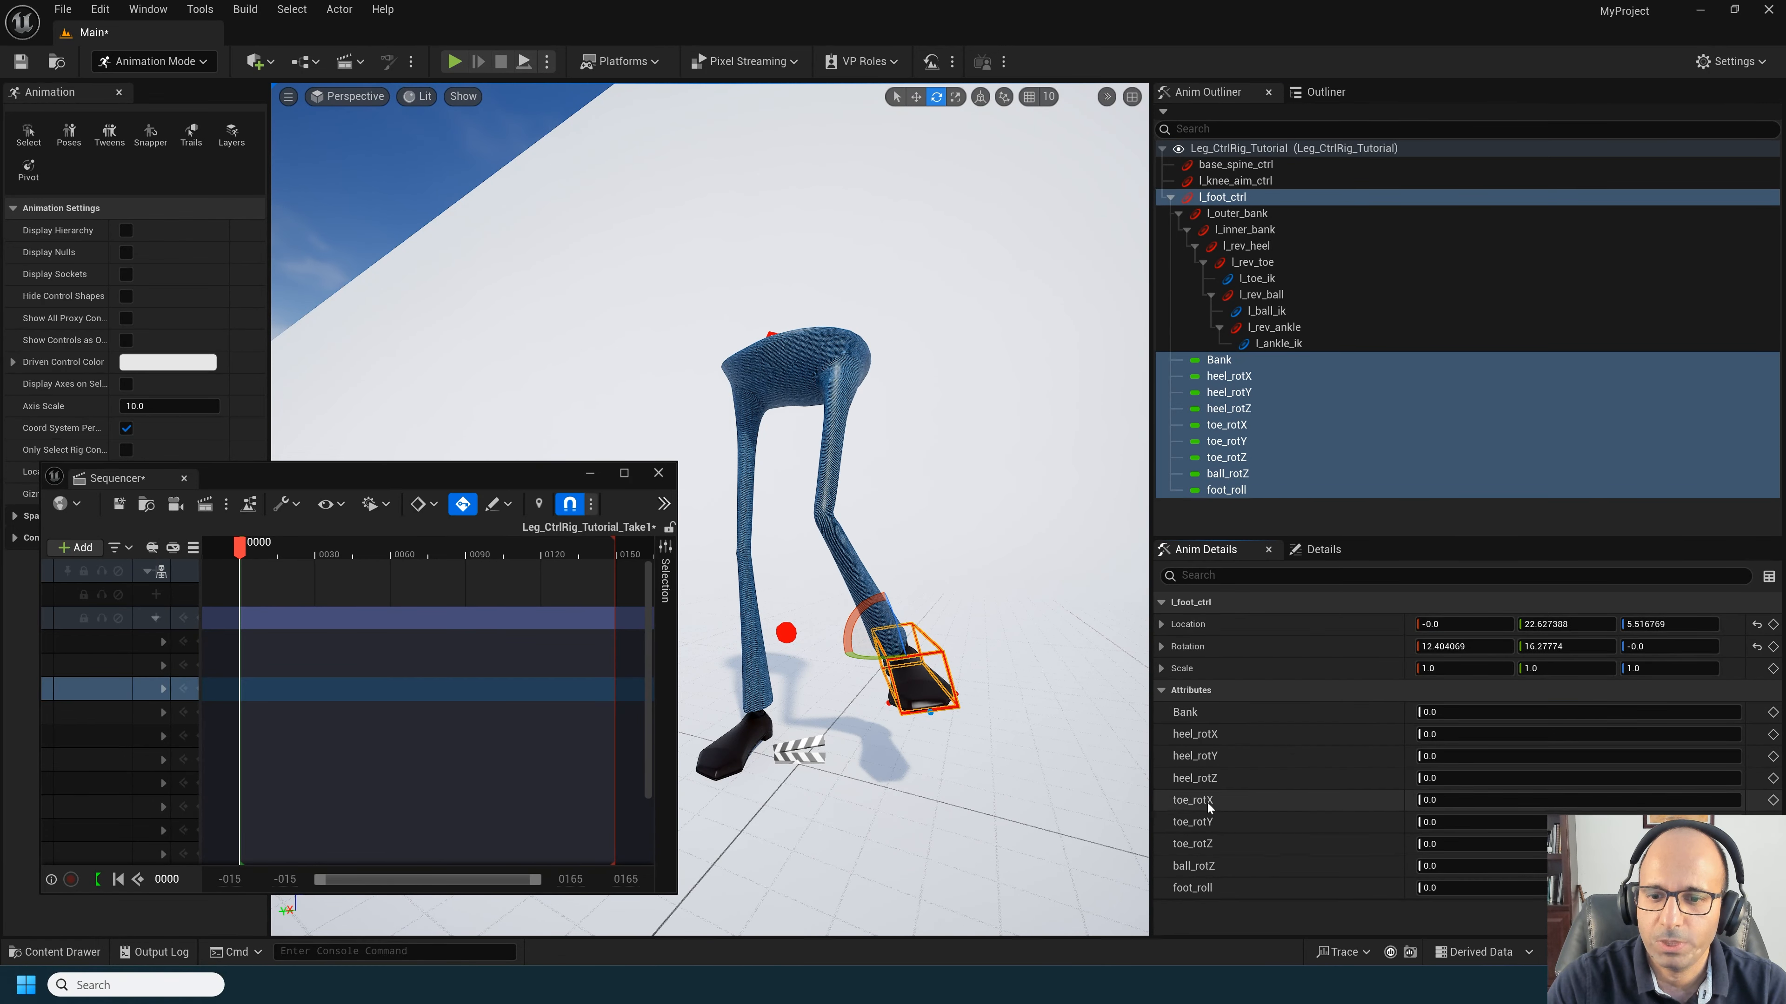
pyautogui.click(1281, 891)
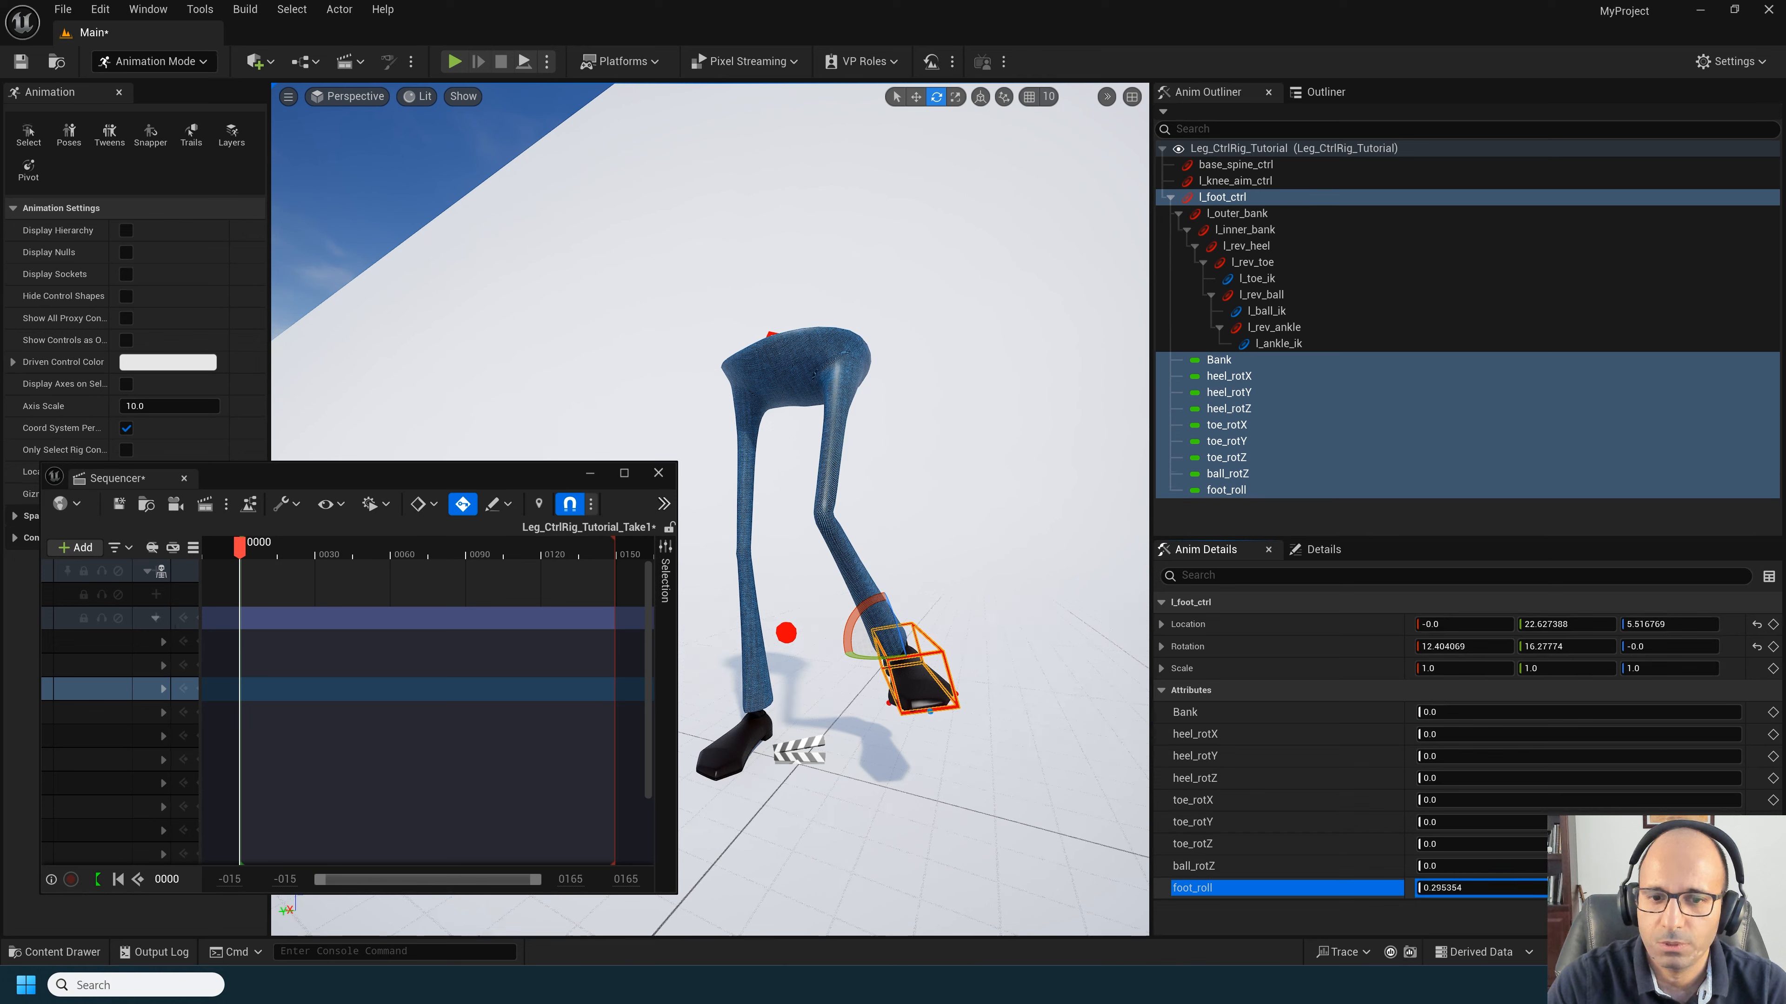
pyautogui.moveTo(1504, 888)
pyautogui.mouseDown()
pyautogui.moveTo(1434, 889)
pyautogui.moveTo(1533, 889)
pyautogui.moveTo(1448, 888)
pyautogui.moveTo(1469, 888)
pyautogui.mouseUp()
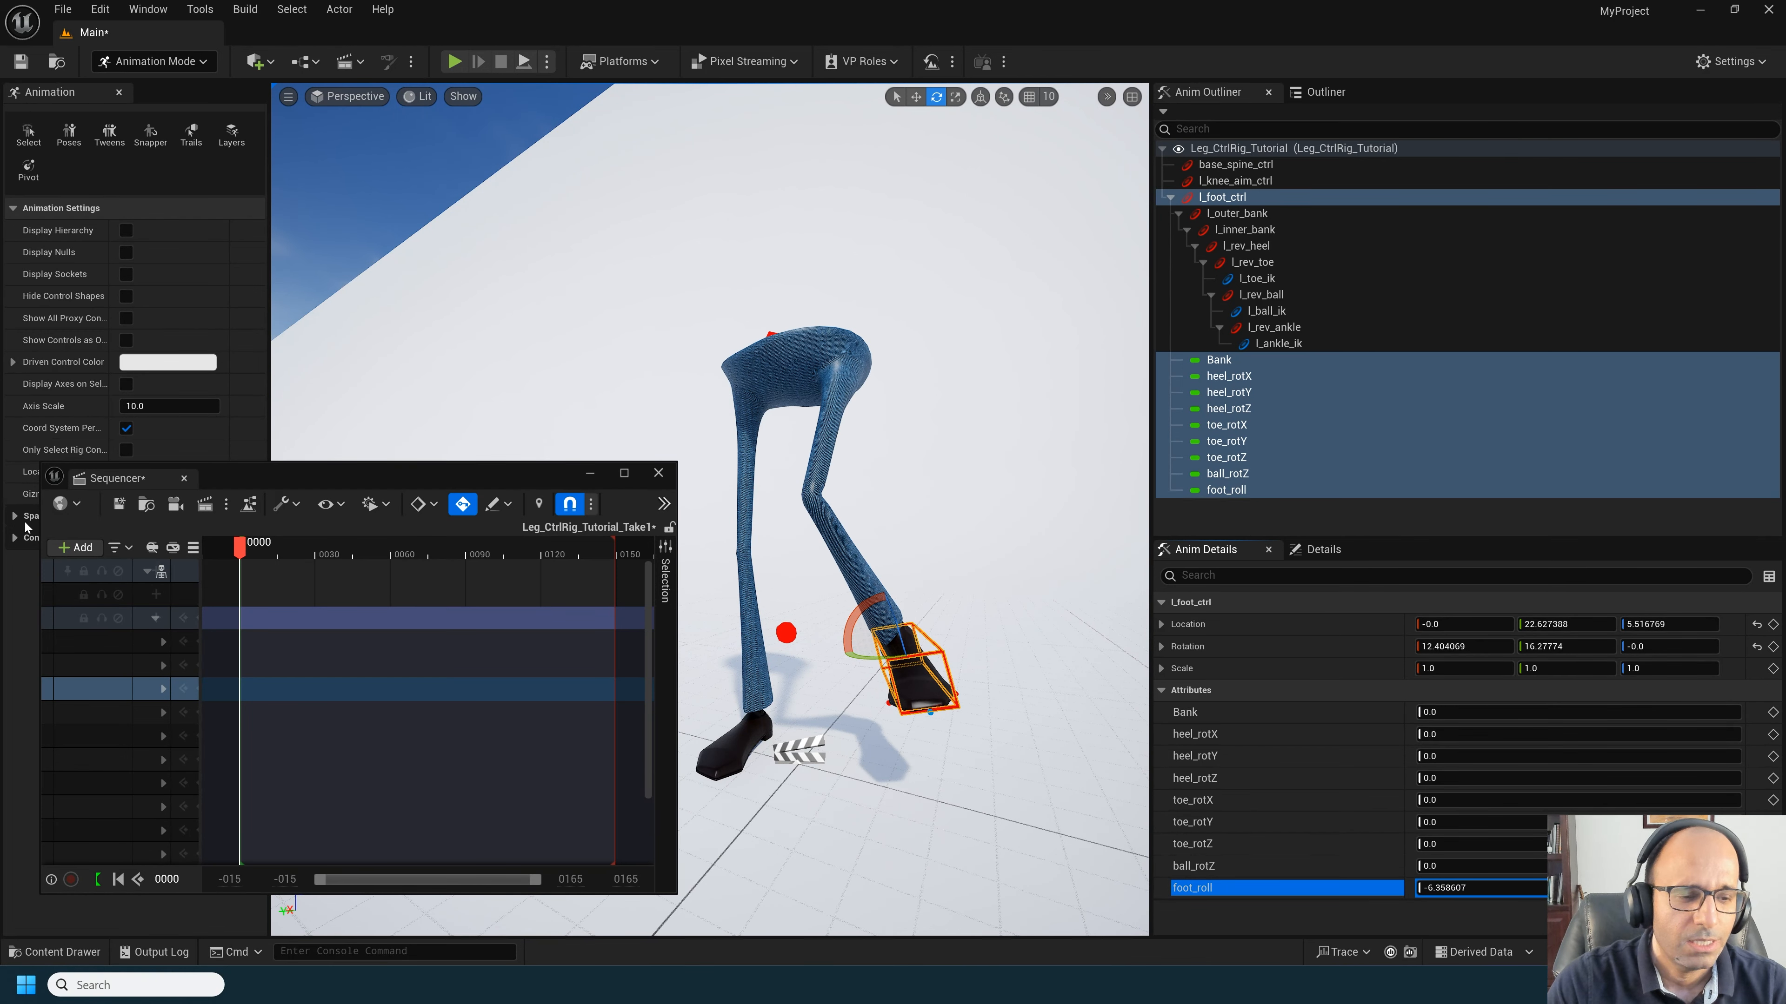
# Step: Dock the Sequencer window beside the level viewport and reset foot_roll to its default
pyautogui.moveTo(314, 486); pyautogui.dragTo(586, 157)
pyautogui.doubleClick(587, 157)
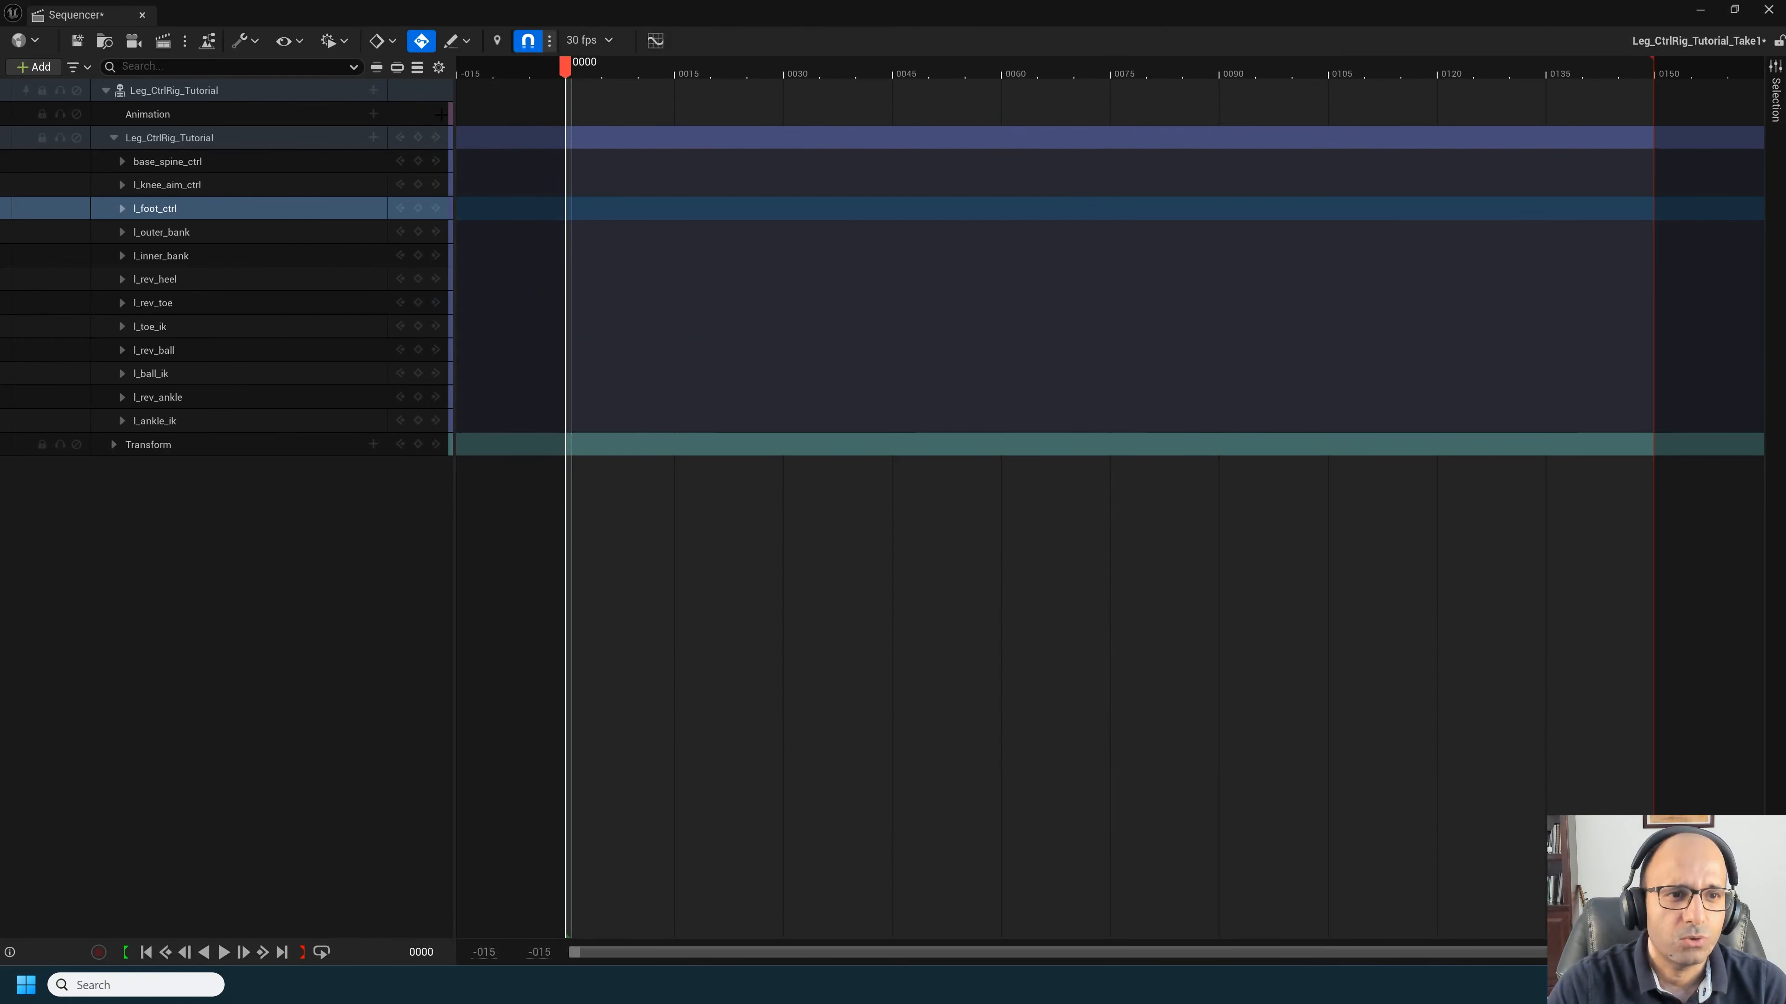
pyautogui.moveTo(112, 19); pyautogui.dragTo(357, 351)
pyautogui.click(1756, 887)
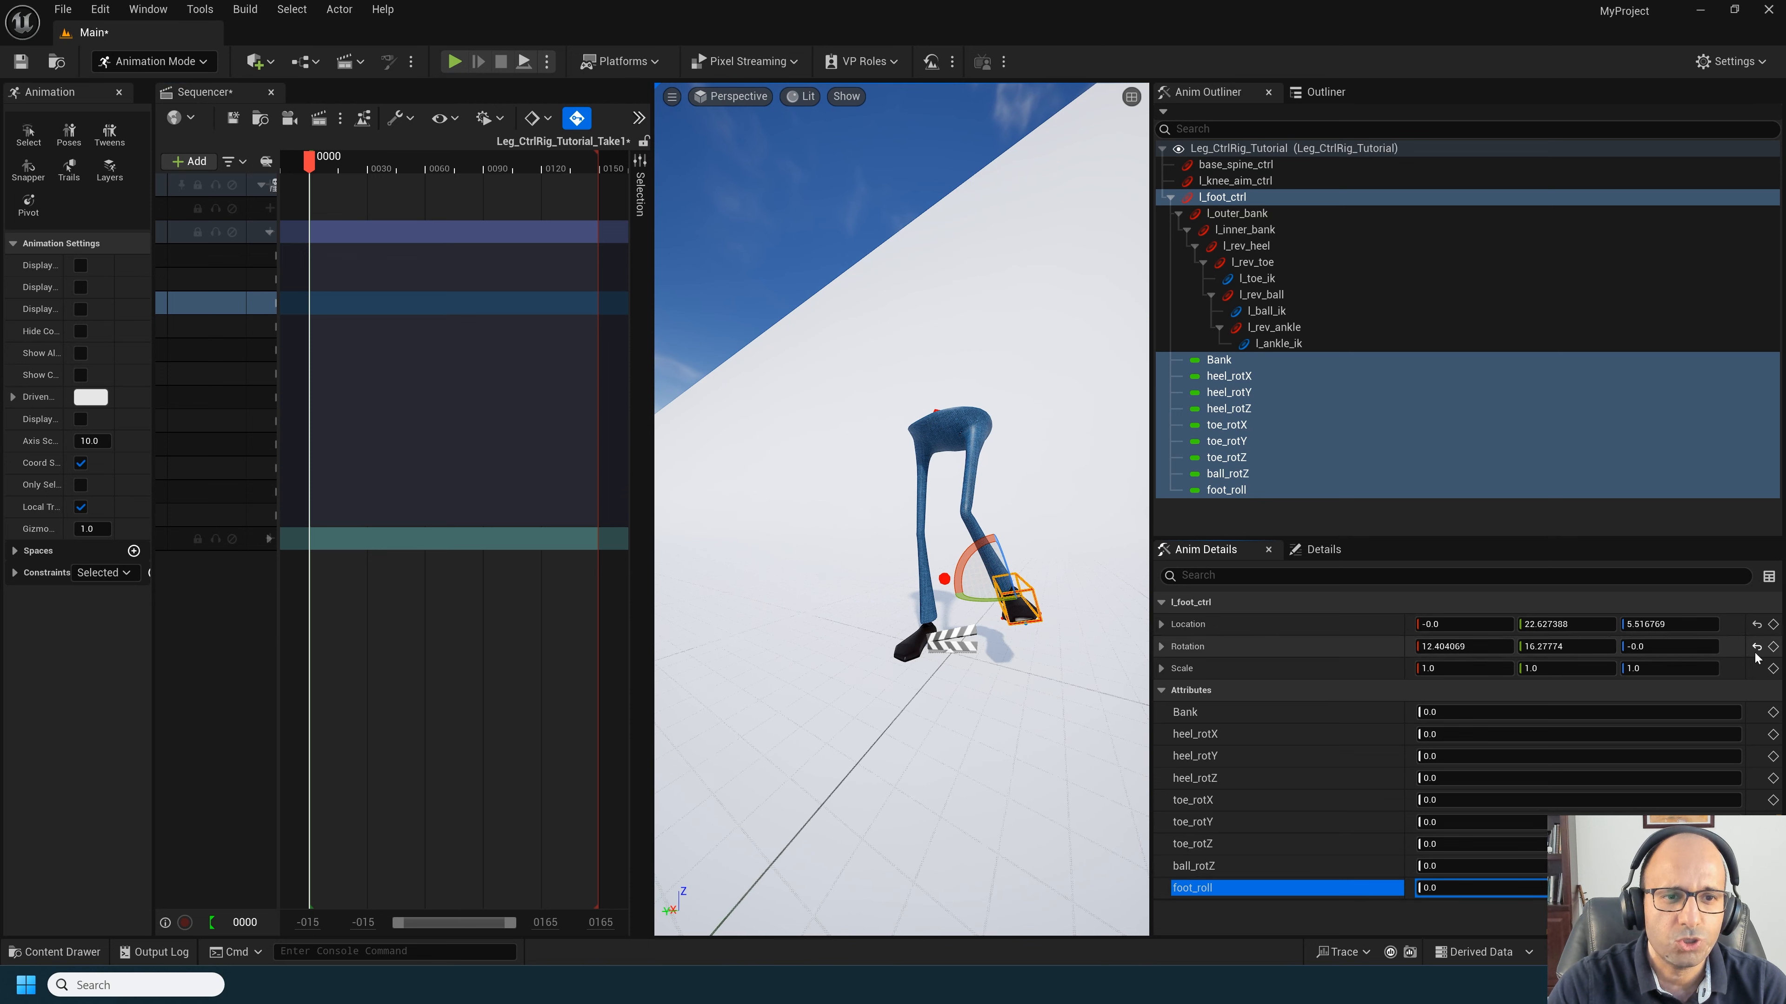
# Step: Reset the location and rotation of l_foot_ctrl to their defaults
pyautogui.click(1757, 624)
pyautogui.click(1756, 646)
pyautogui.keyDown('alt'); pyautogui.moveTo(1055, 506); pyautogui.dragTo(882, 503); pyautogui.keyUp('alt')
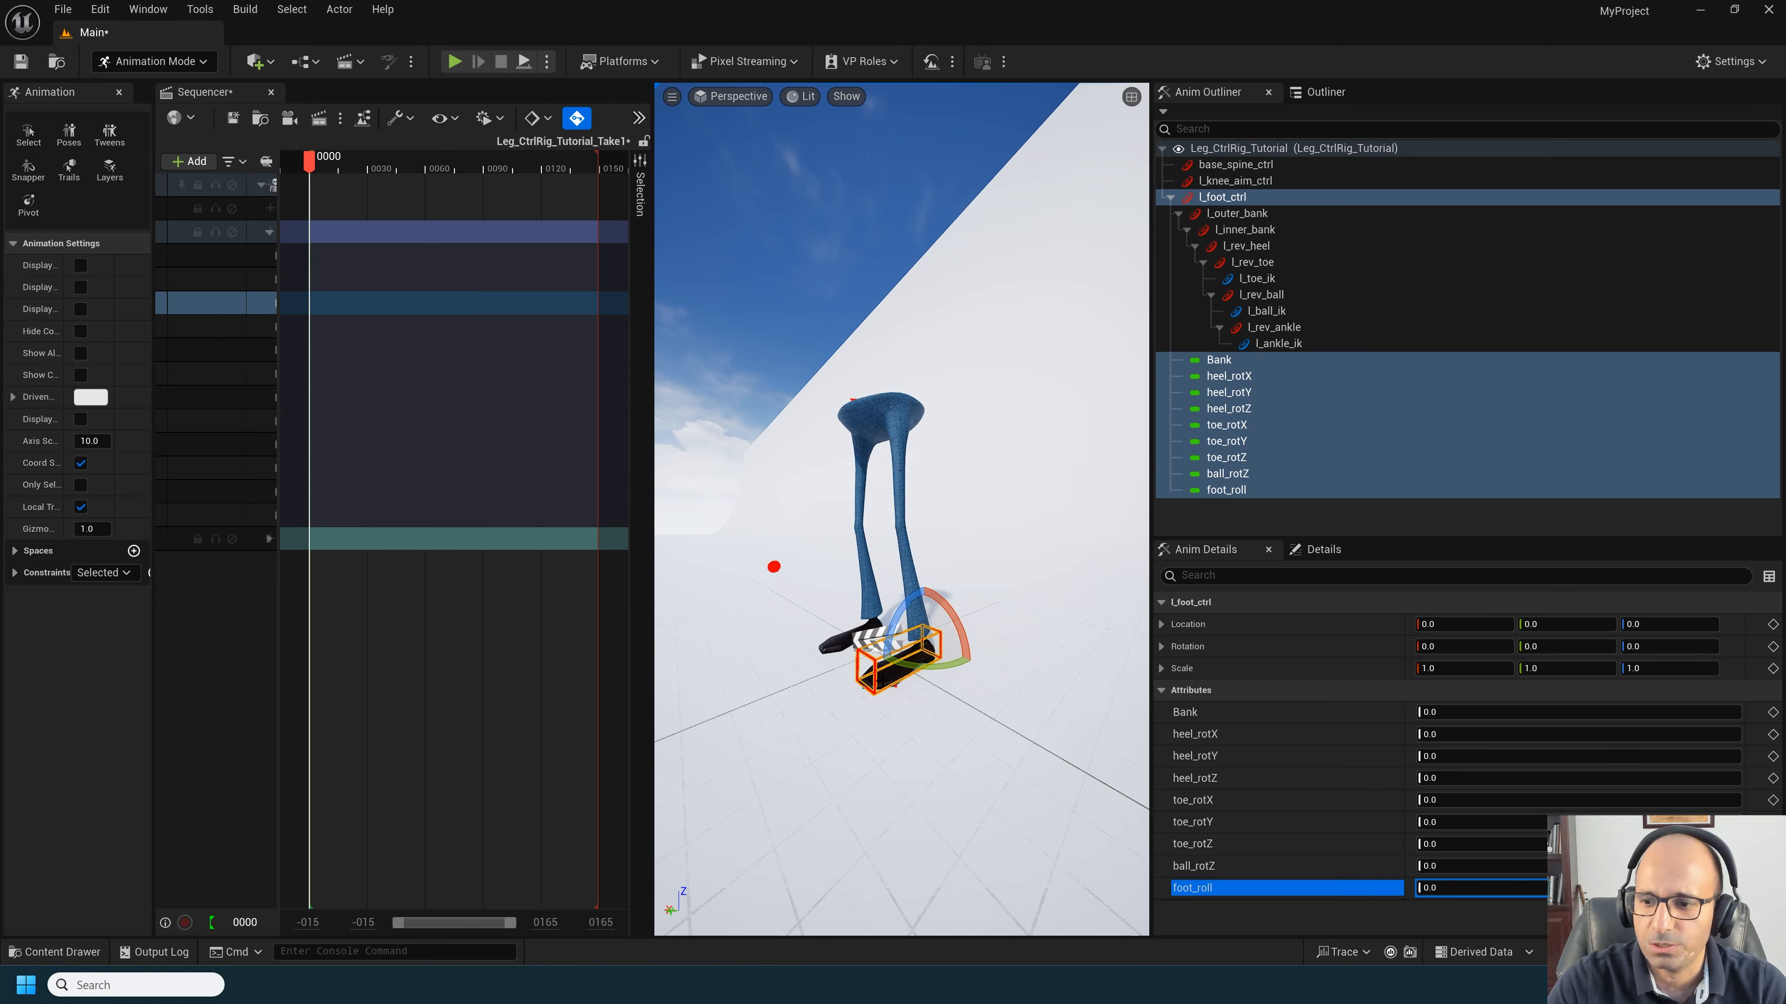
# Step: Widen the Sequencer track list and key the X, Y and Z location of l_foot_ctrl at frame 9
pyautogui.moveTo(309, 162); pyautogui.dragTo(328, 162)
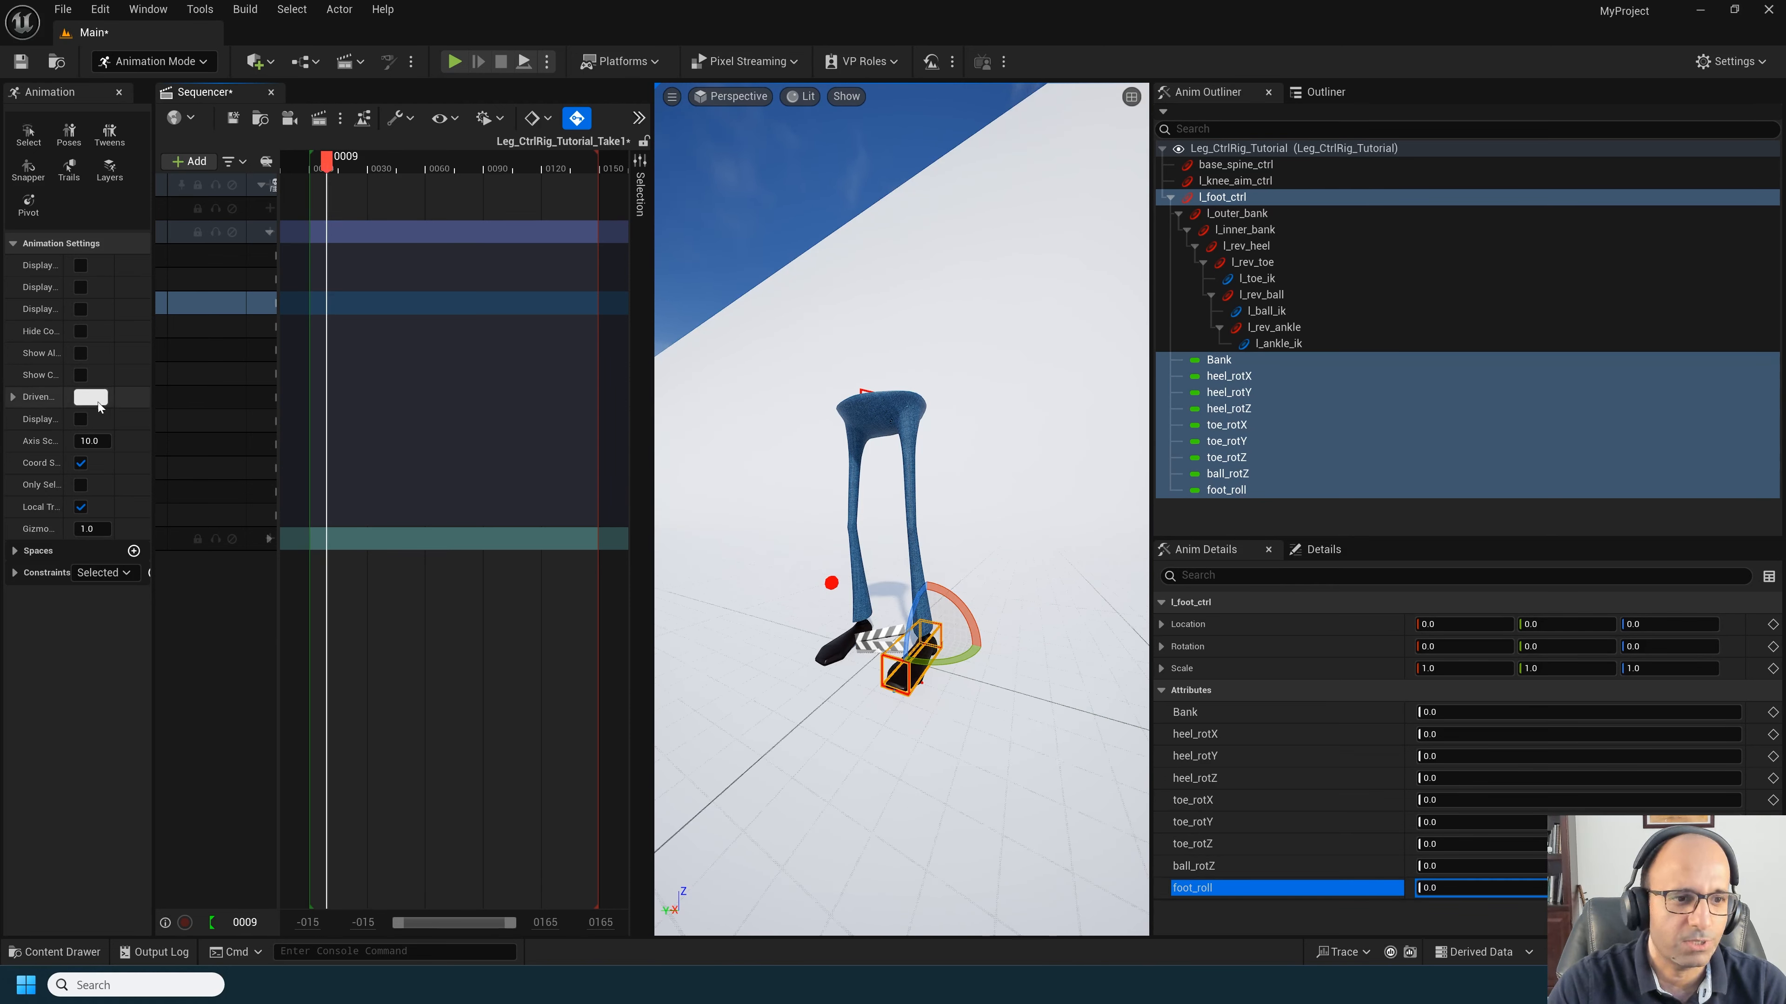
pyautogui.moveTo(278, 304); pyautogui.dragTo(454, 299)
pyautogui.click(278, 304)
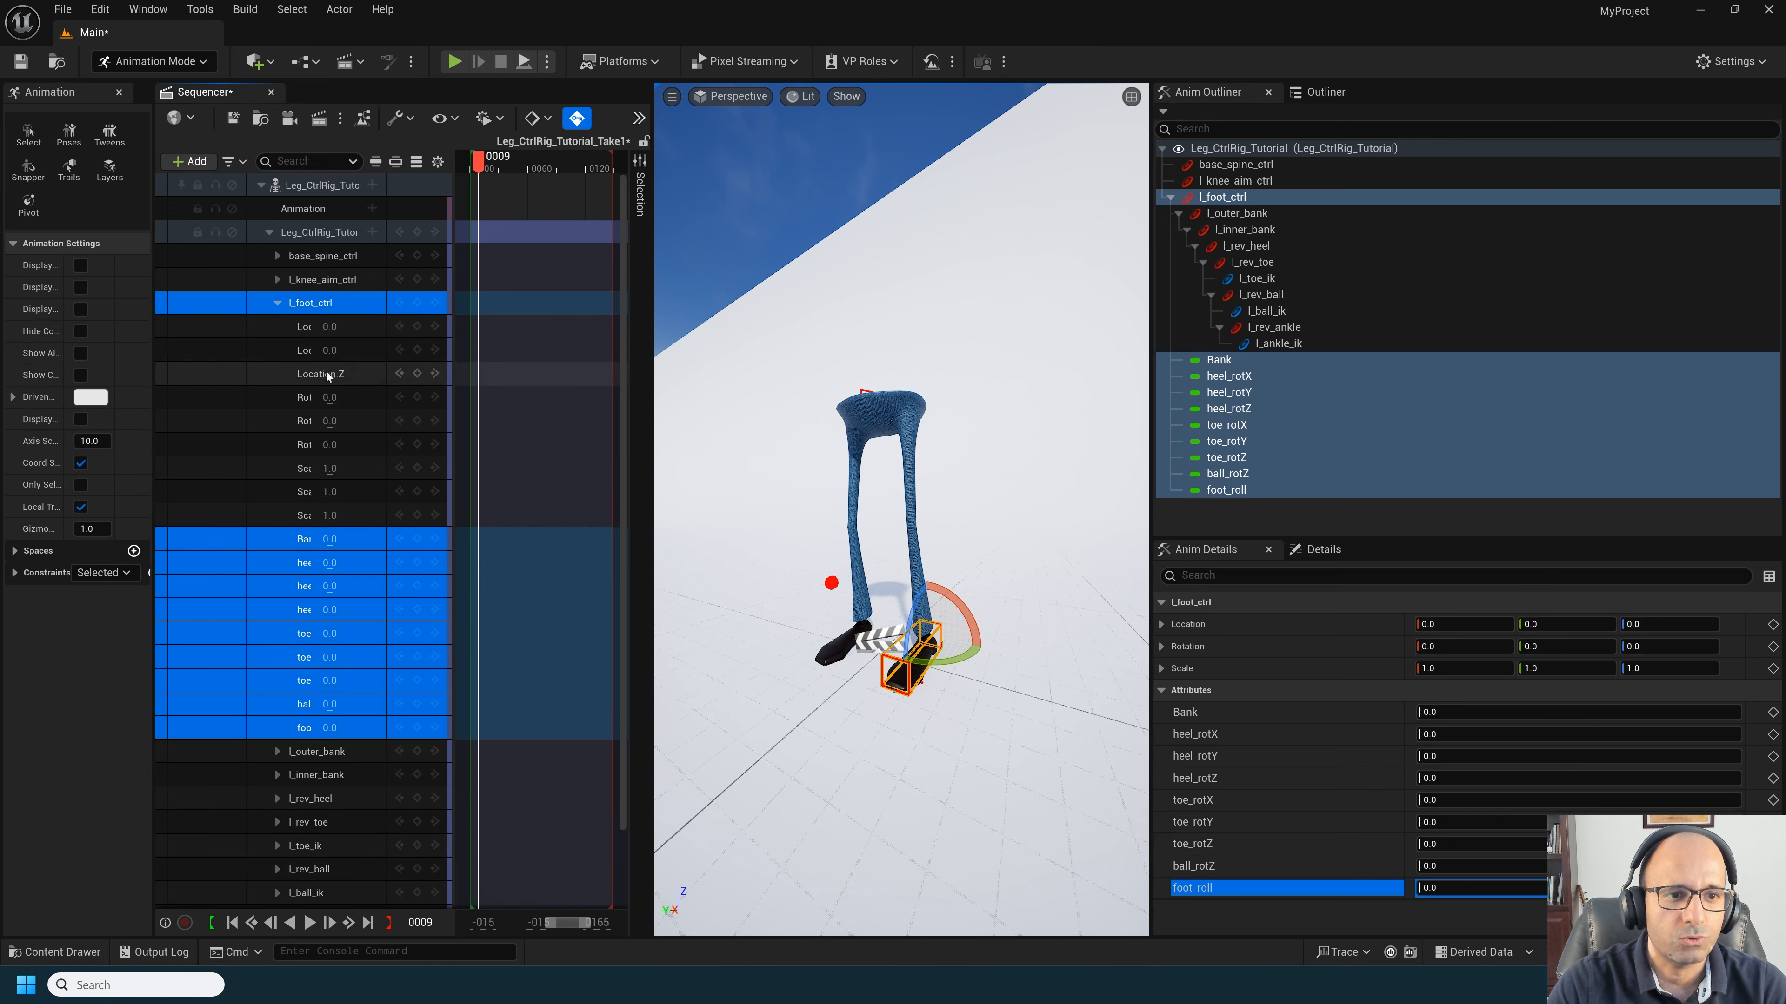
pyautogui.click(417, 326)
pyautogui.click(417, 350)
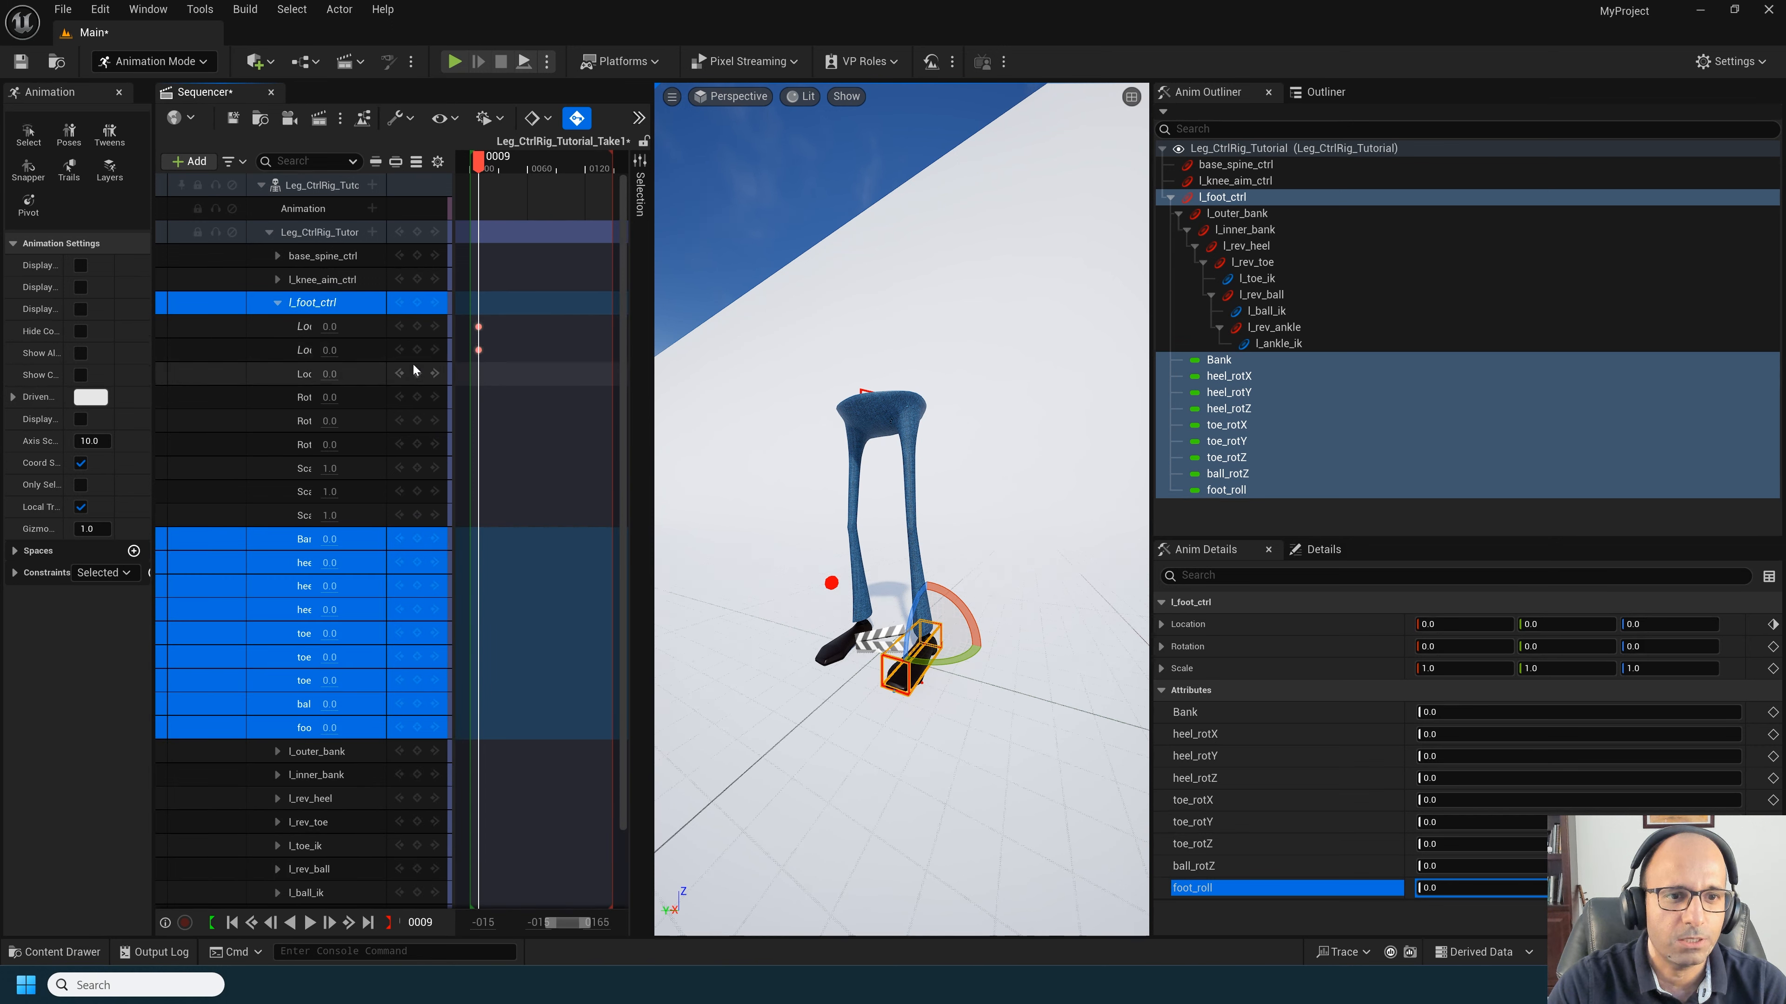
pyautogui.click(417, 374)
# Step: At frame 57, set the Y location of l_foot_ctrl to 28 and add a key on its foot_roll channel
pyautogui.click(524, 168)
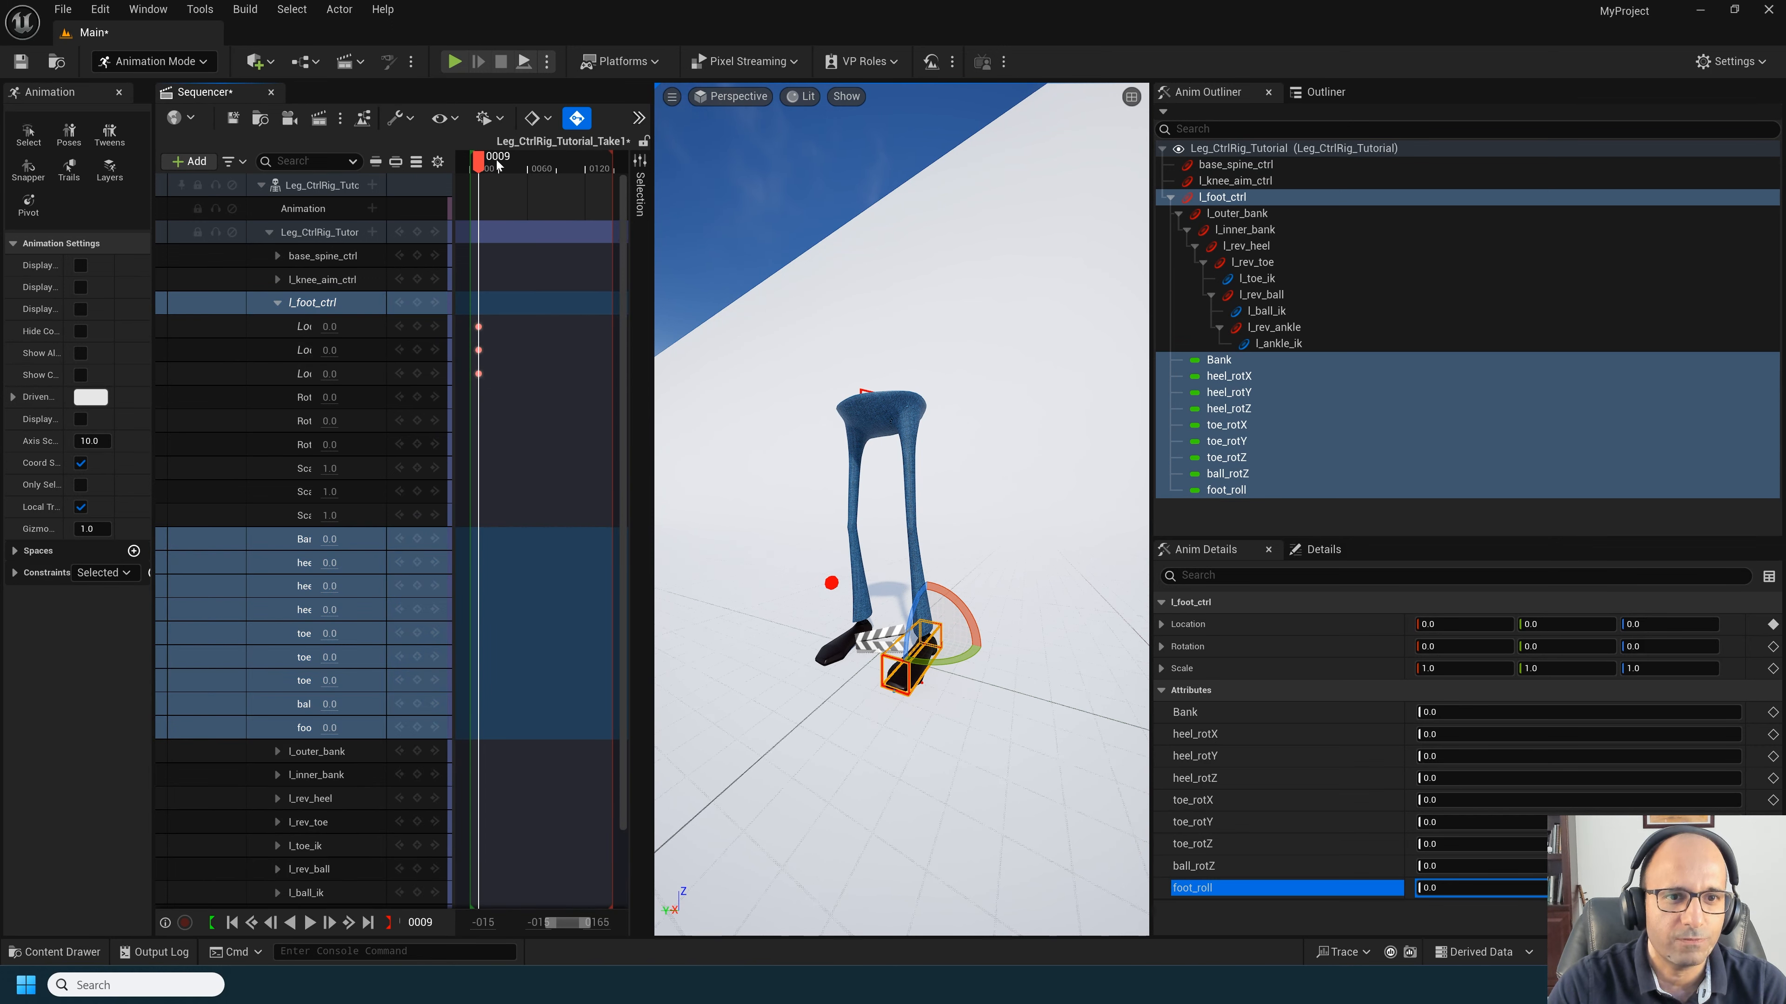
pyautogui.moveTo(330, 350); pyautogui.dragTo(357, 350)
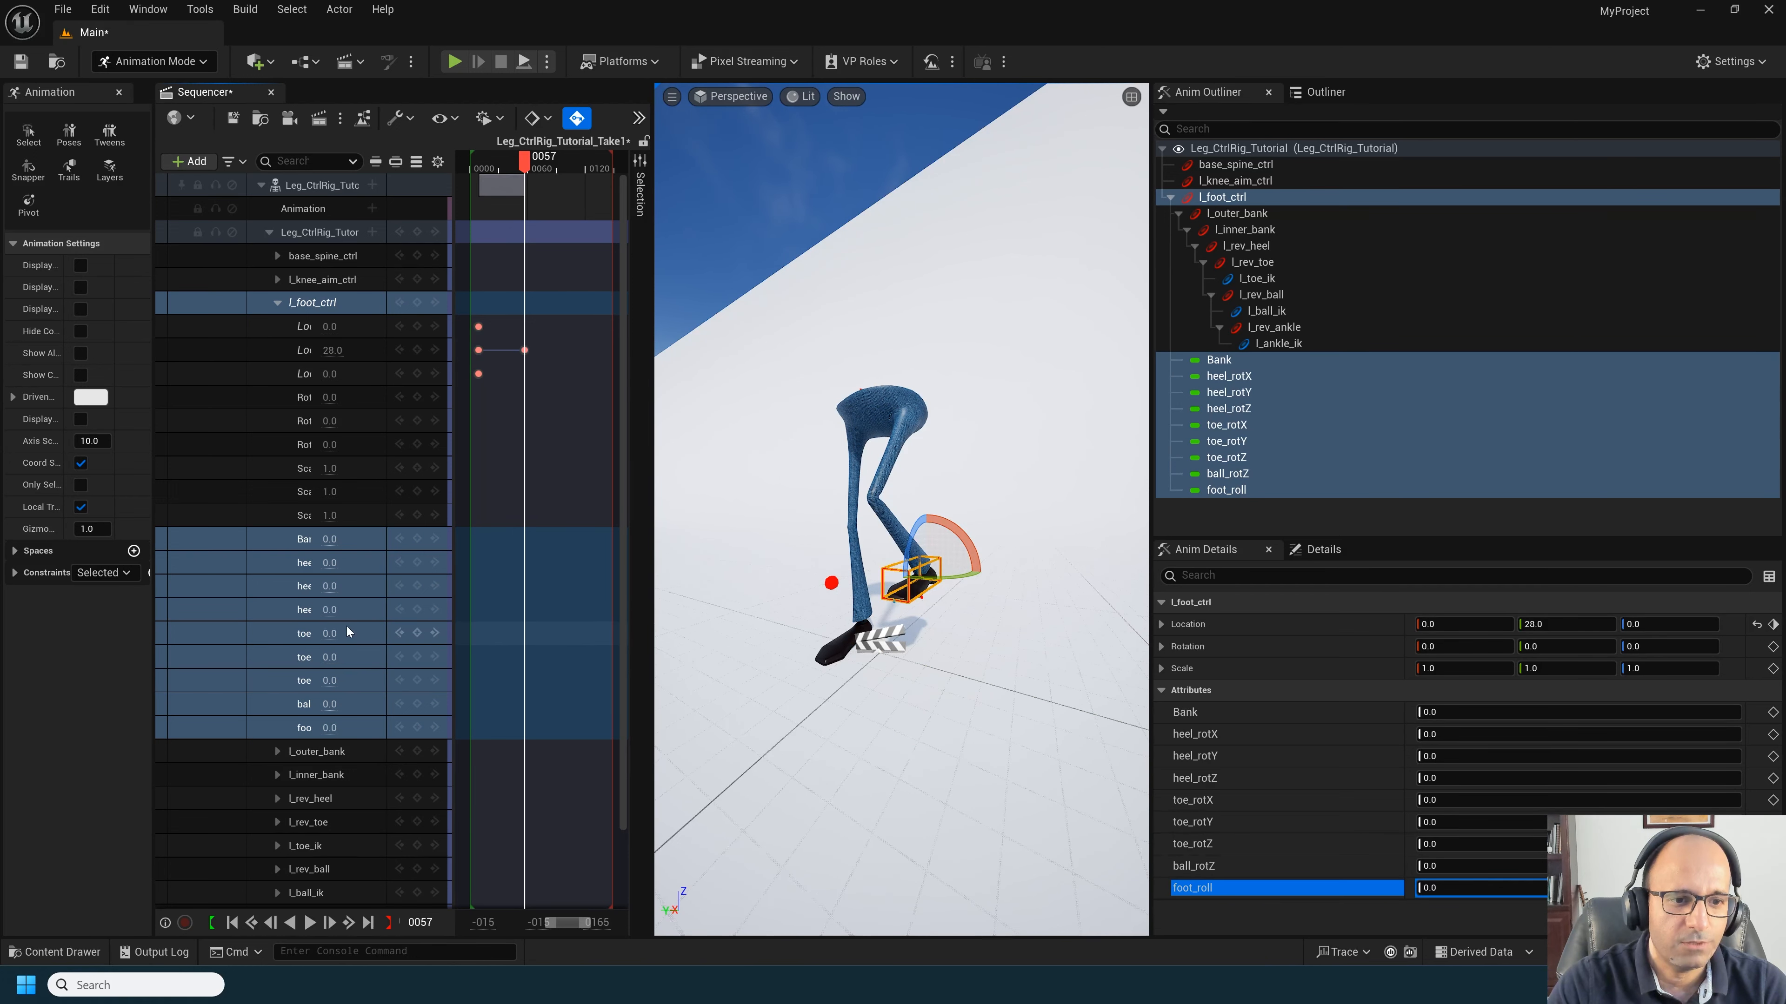
pyautogui.click(417, 727)
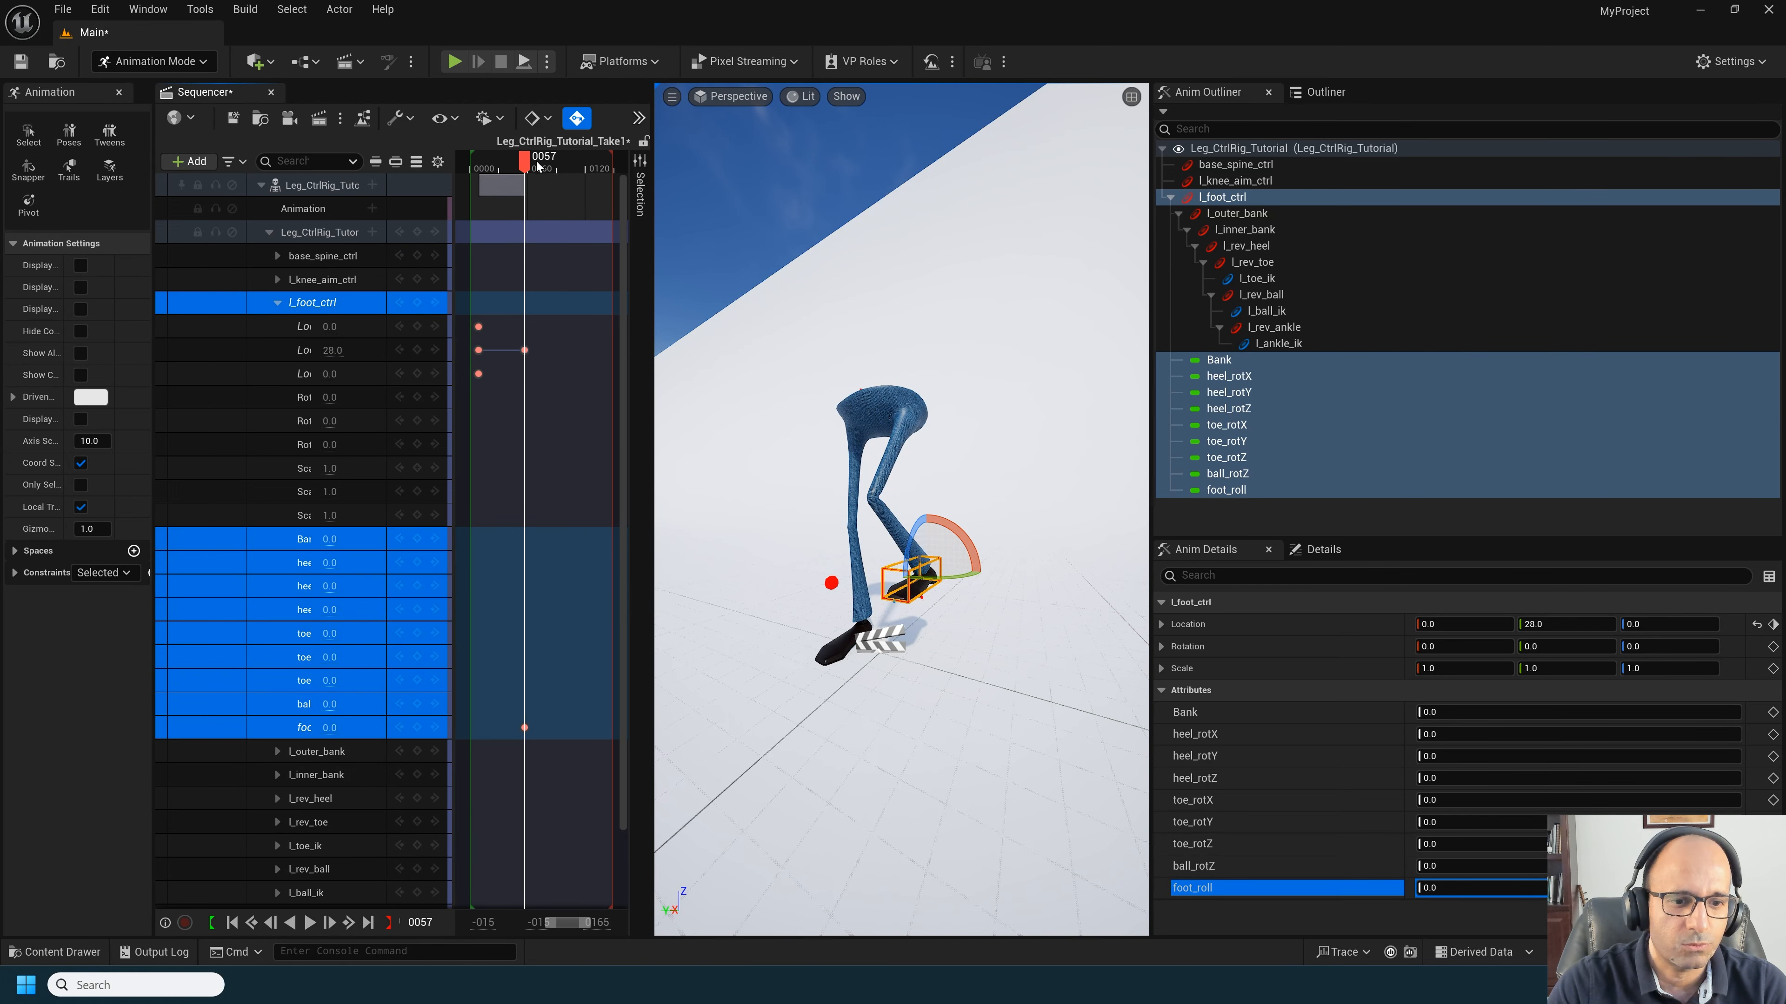
# Step: Set foot_roll to about 33.6 at frame 101, then scrub the animation back to frame 60
pyautogui.moveTo(538, 168); pyautogui.dragTo(567, 168)
pyautogui.moveTo(329, 729); pyautogui.dragTo(366, 728)
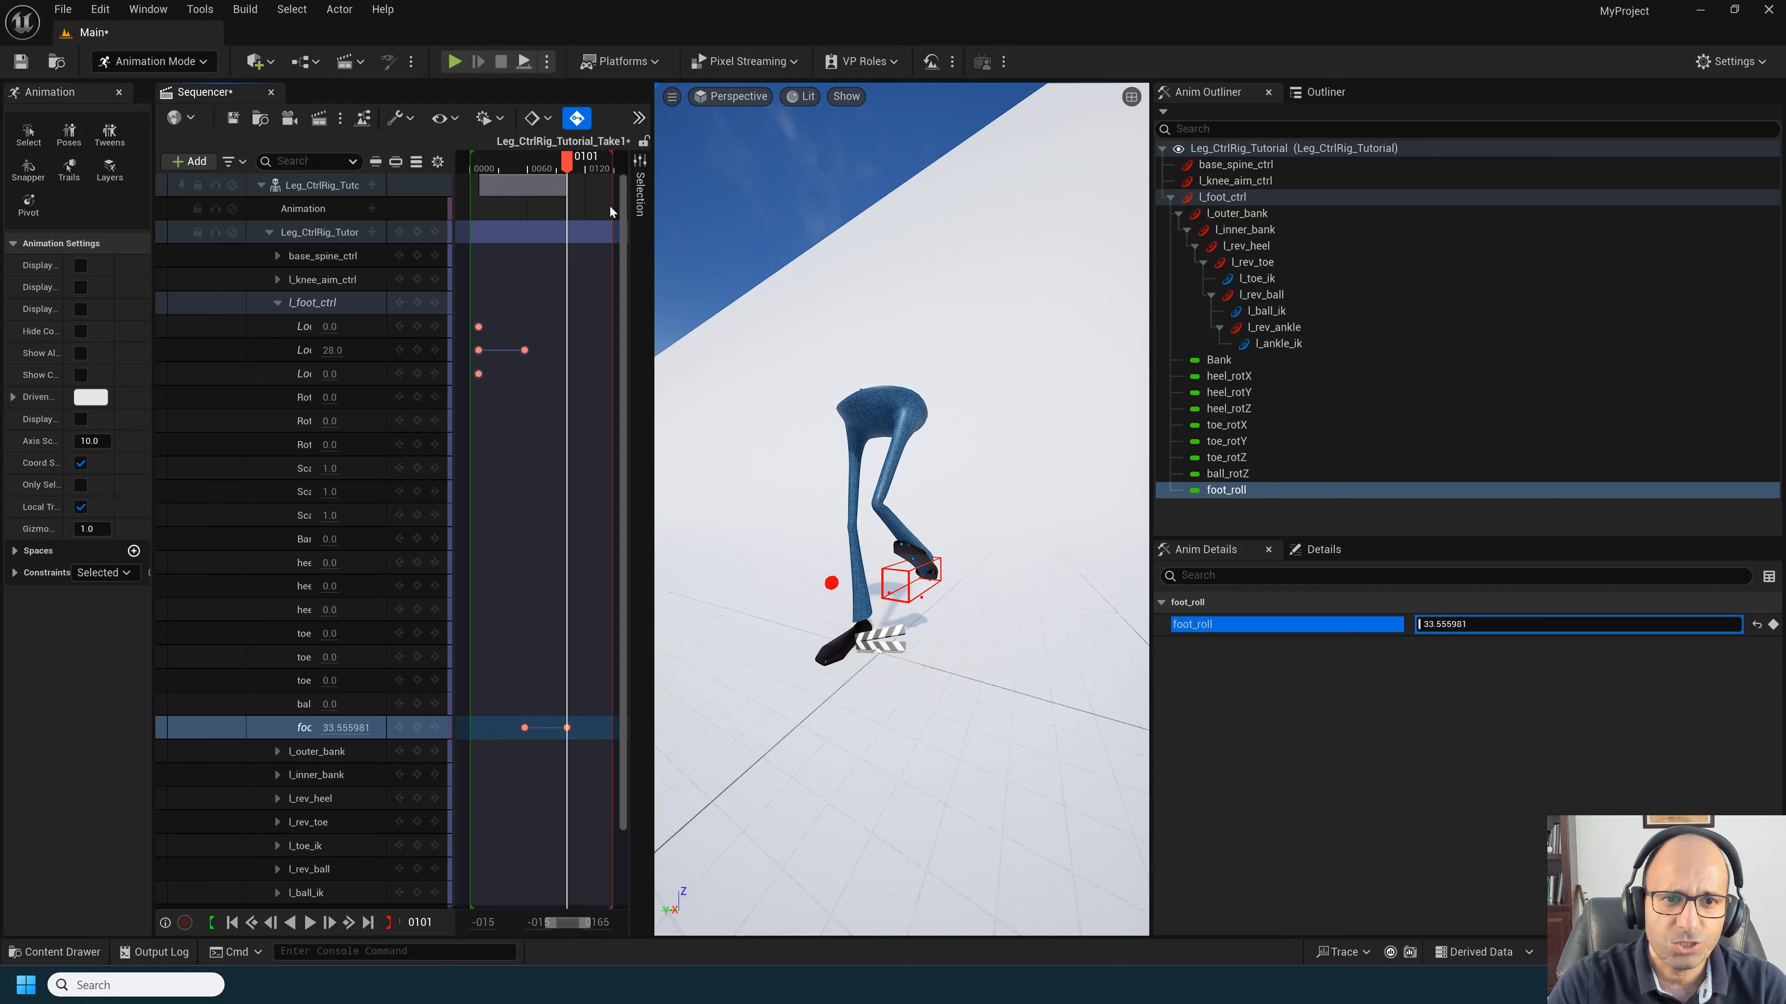
pyautogui.moveTo(496, 164); pyautogui.dragTo(542, 188)
pyautogui.moveTo(545, 189)
pyautogui.mouseDown()
pyautogui.moveTo(513, 192)
pyautogui.moveTo(555, 194)
pyautogui.moveTo(528, 192)
pyautogui.mouseUp()
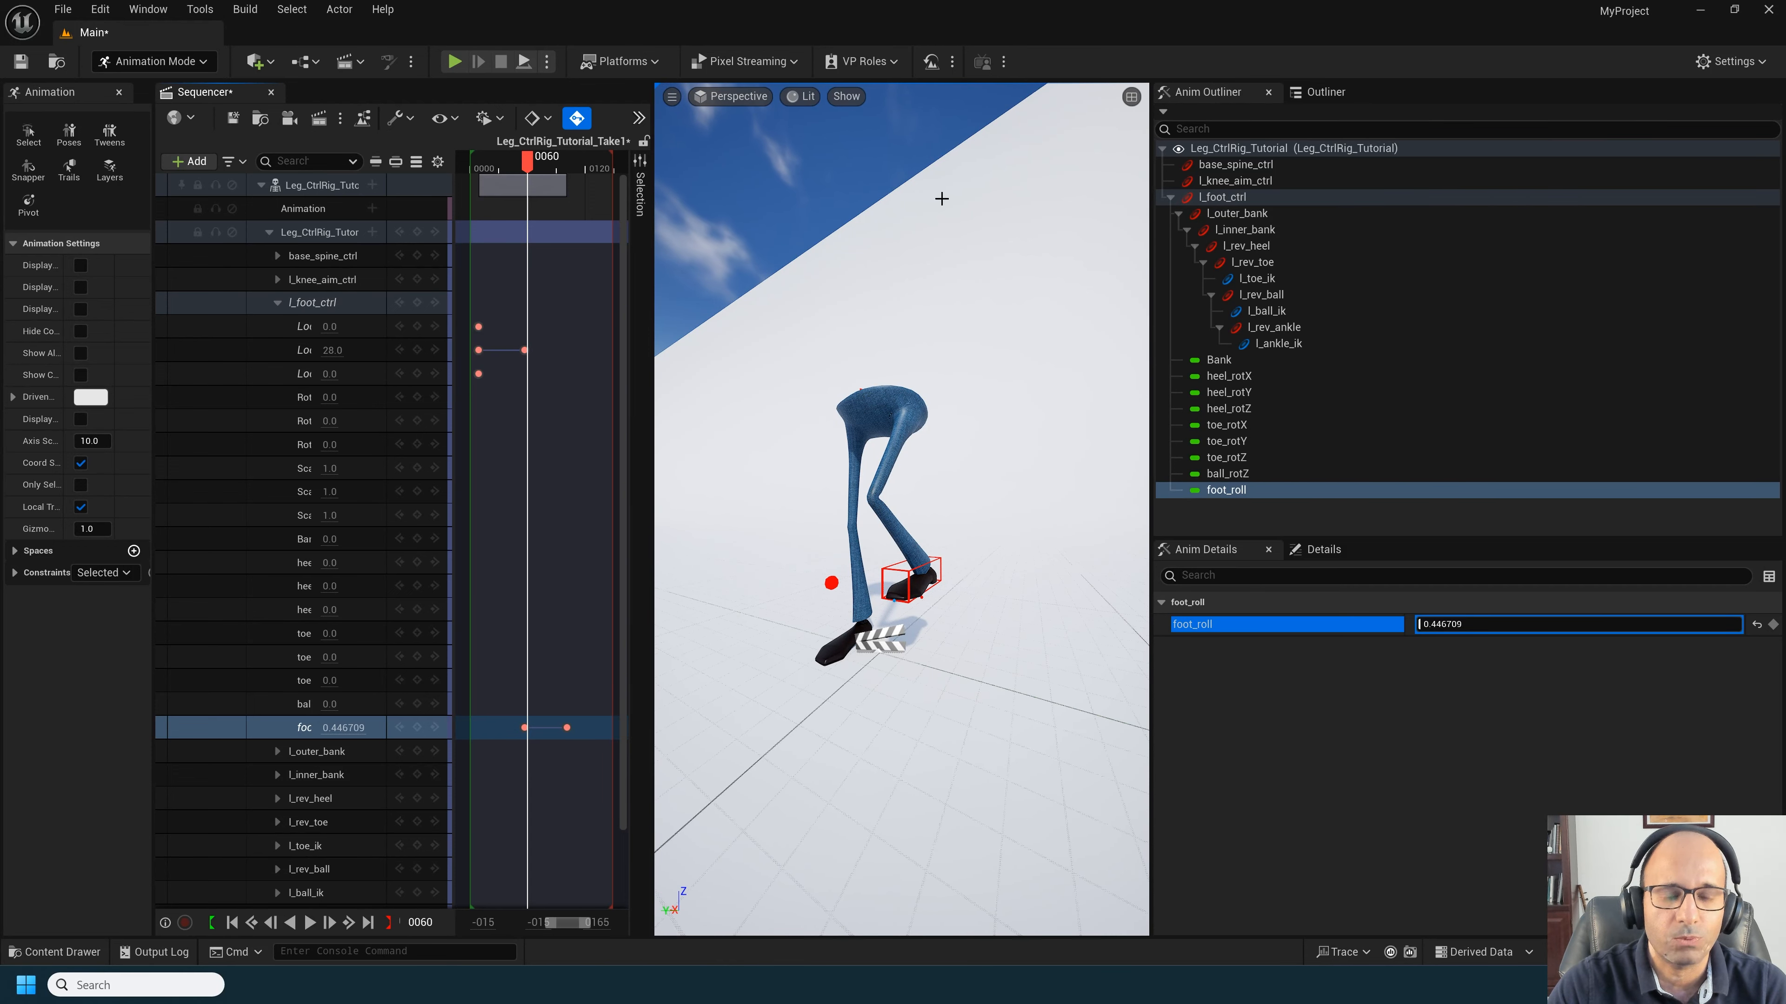
# Step: In the Leg_CtrlRig_Tutorial editor, make the controls from l_outer_bank through l_ankle_ik Visual Cue types with Visible off, then save the rig
pyautogui.moveTo(1784, 556); pyautogui.dragTo(1055, 2)
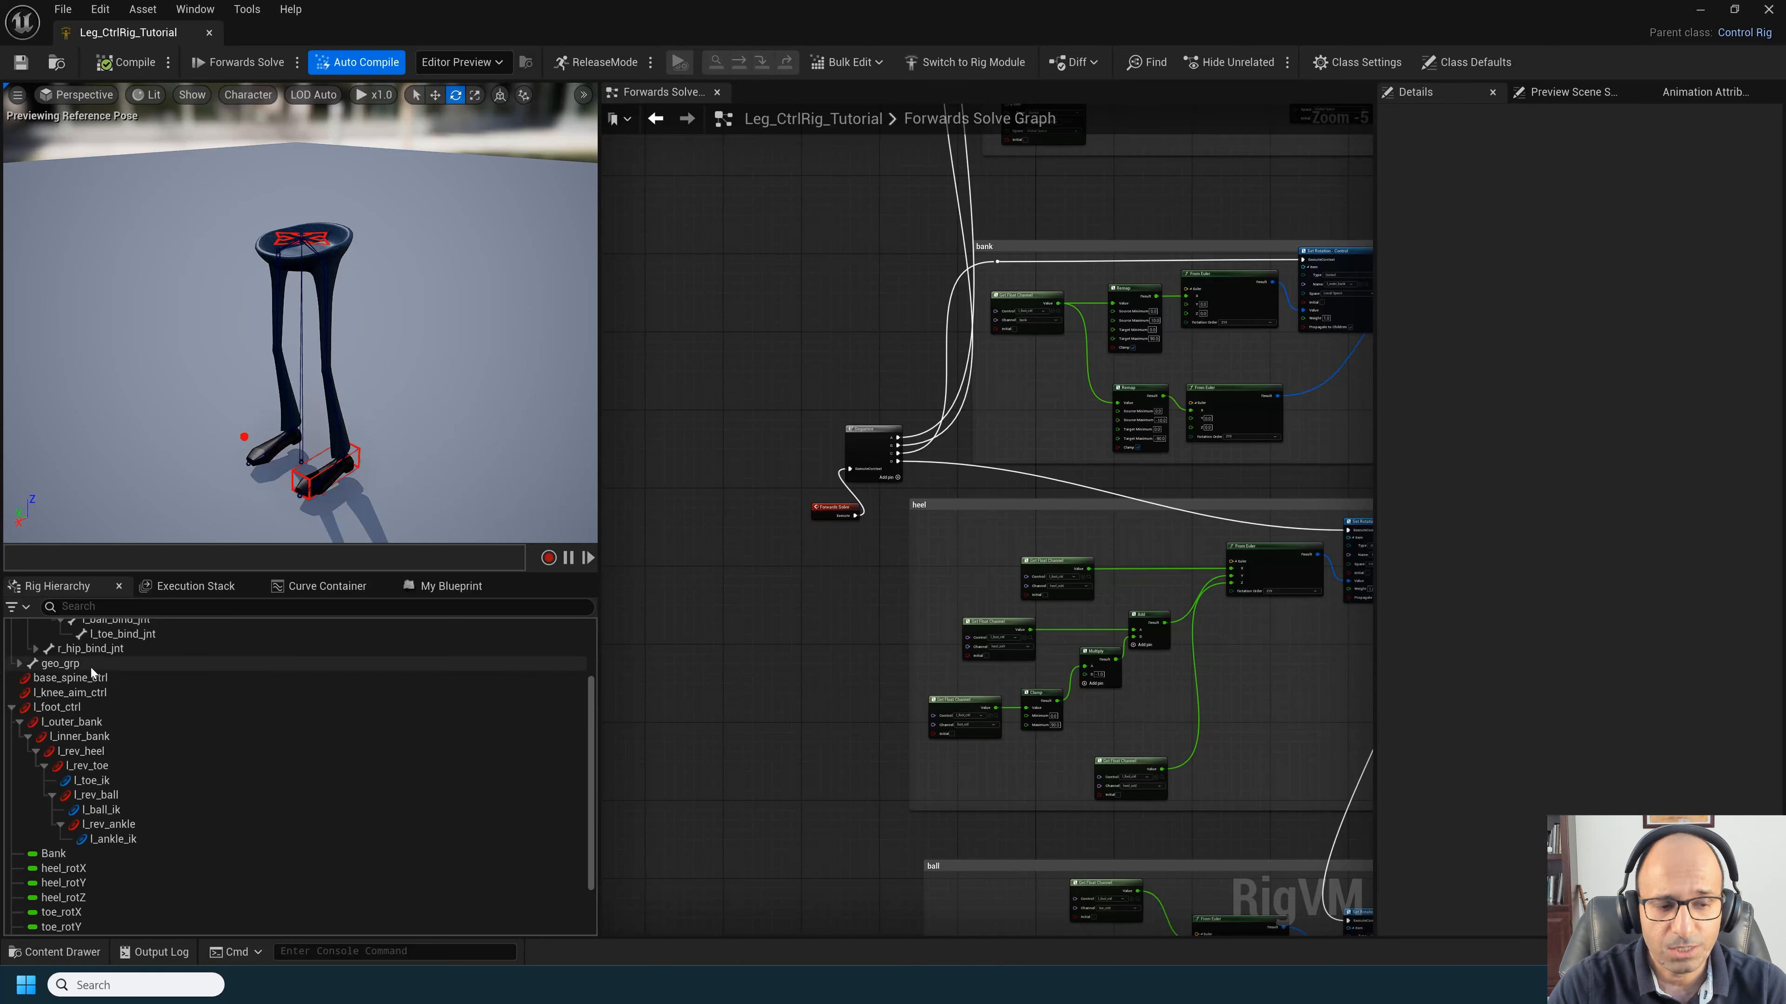
pyautogui.click(95, 722)
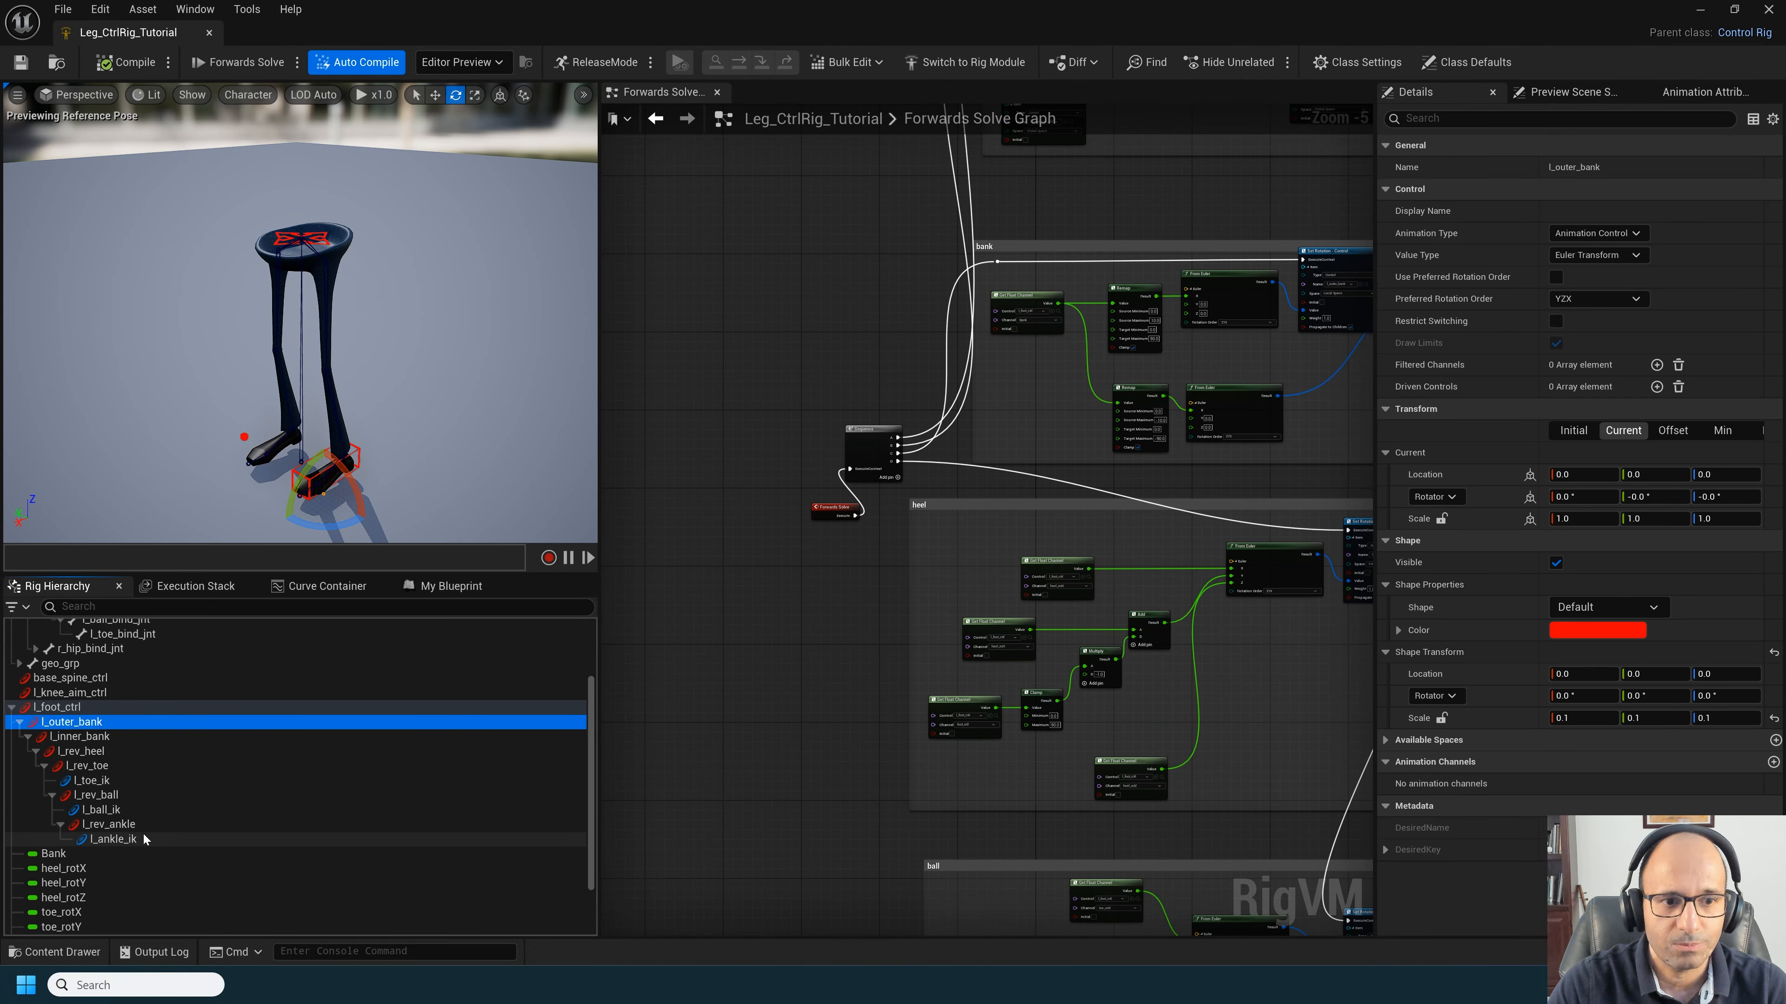
pyautogui.keyDown('shift'); pyautogui.click(142, 833); pyautogui.keyUp('shift')
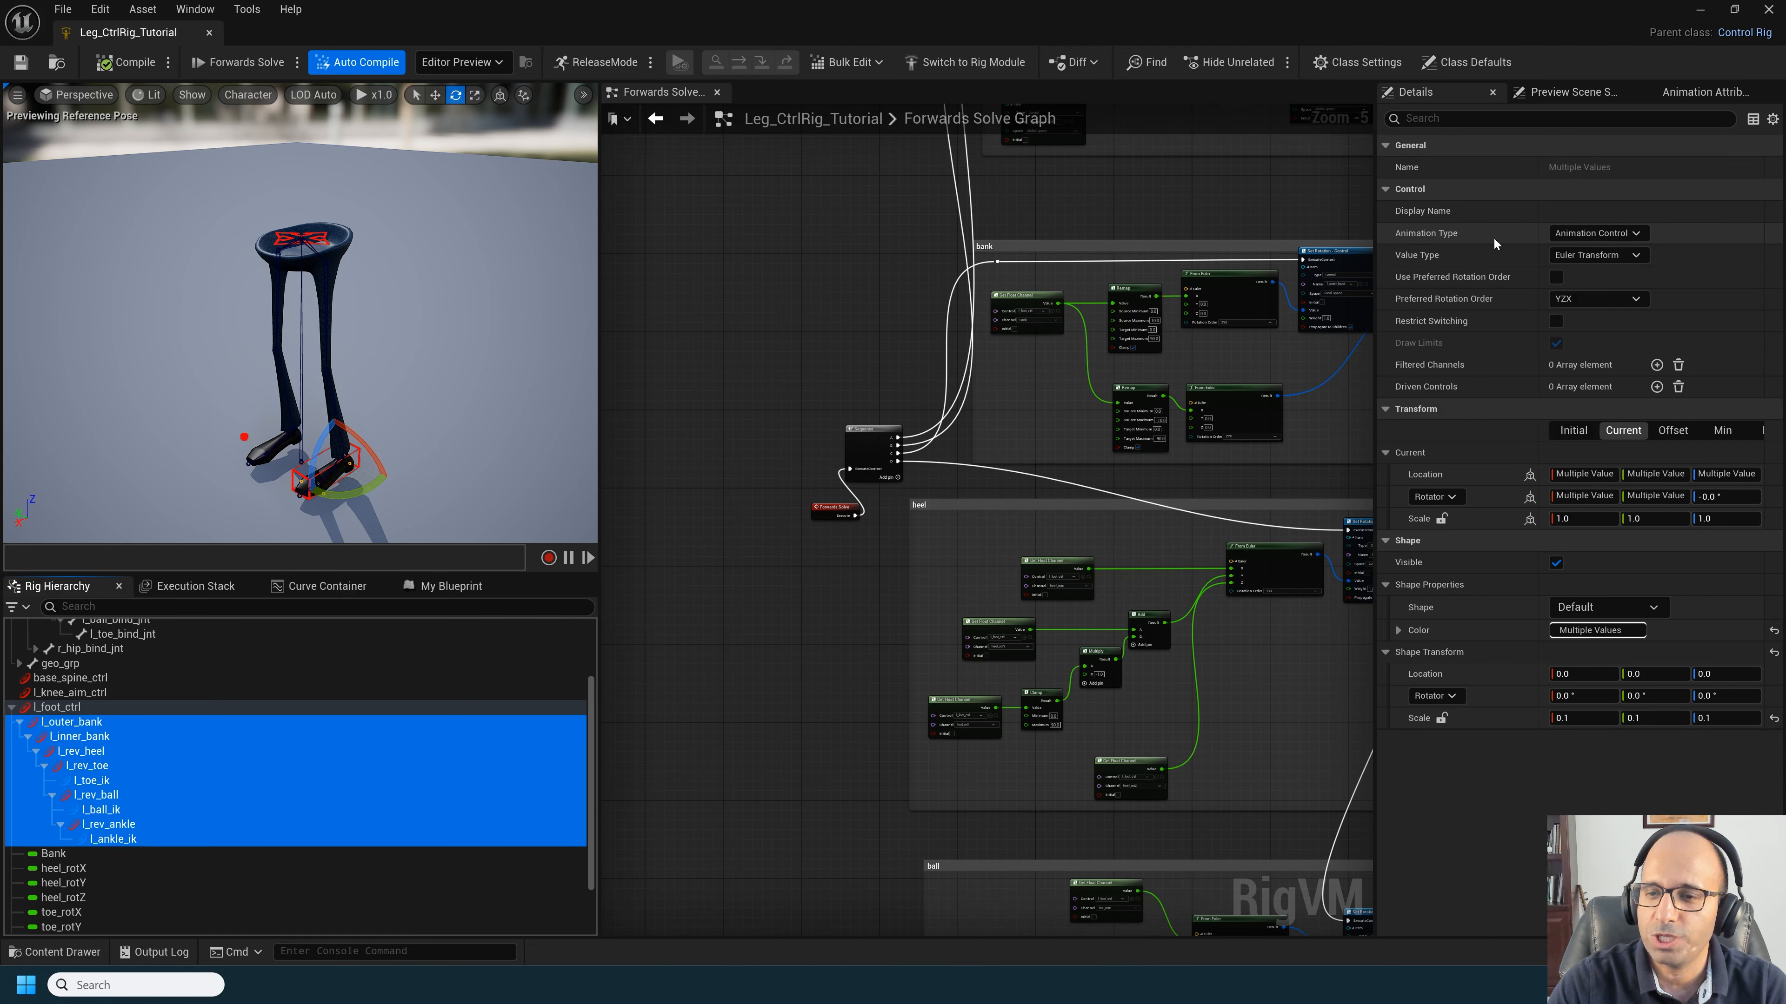
pyautogui.click(1610, 234)
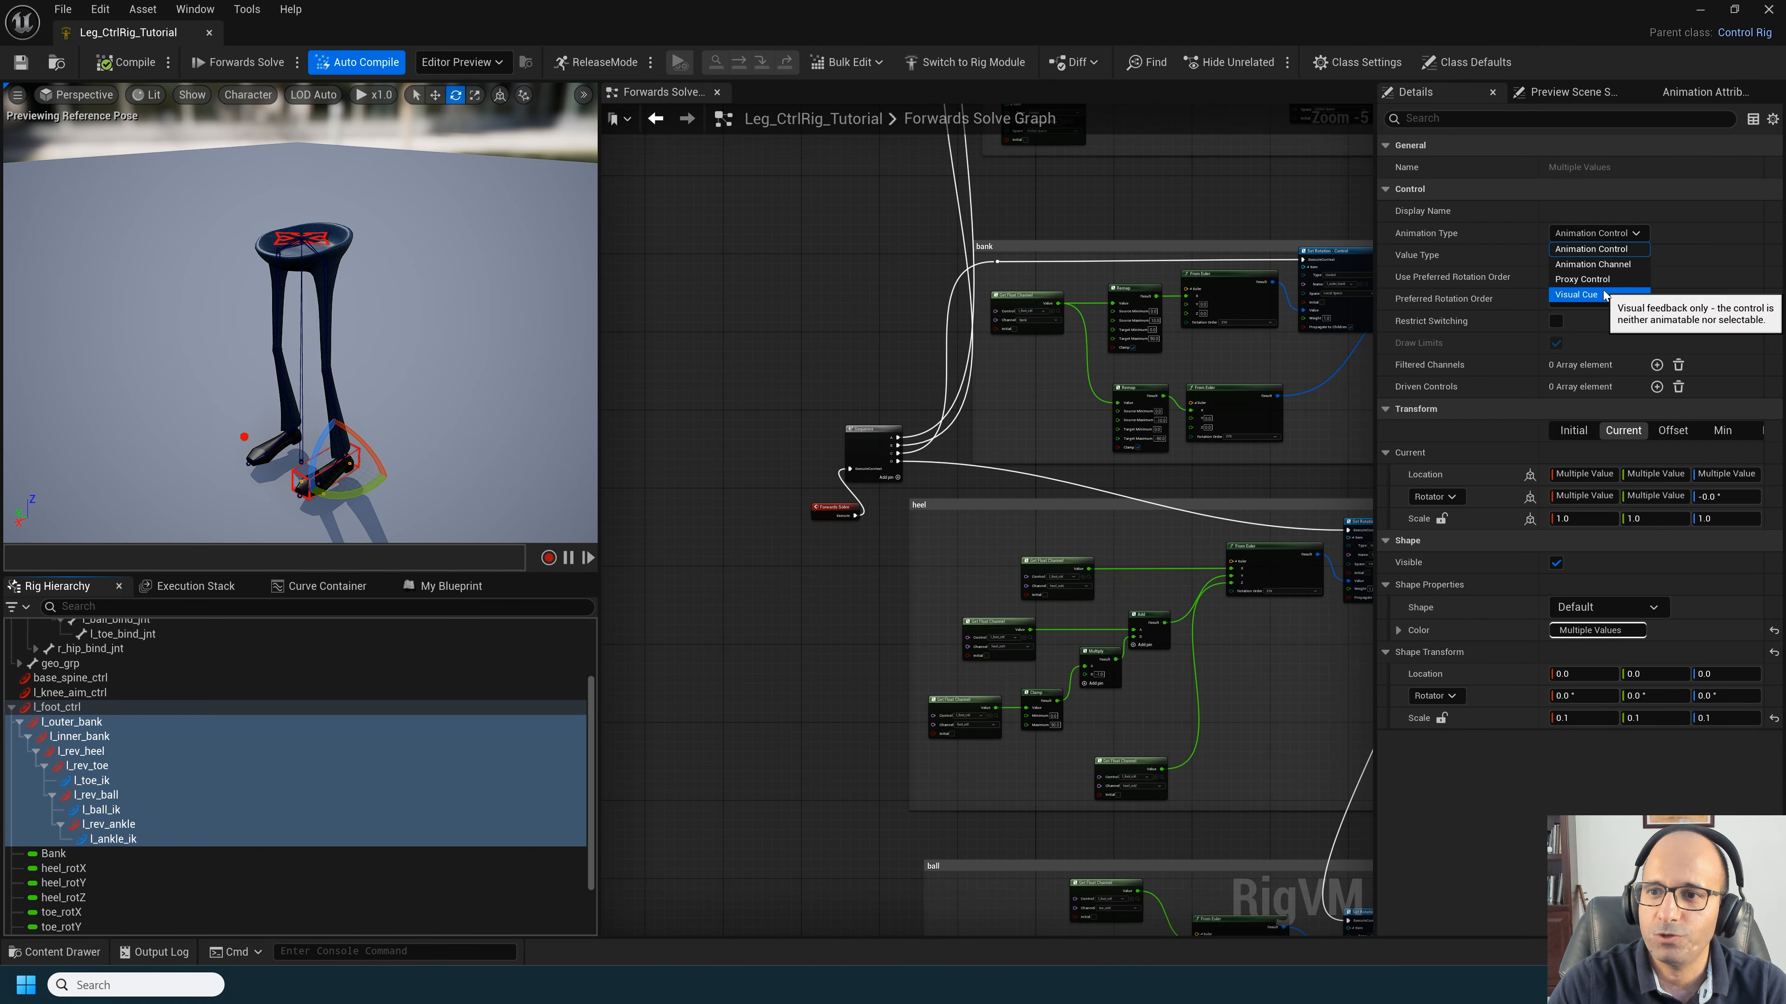
pyautogui.click(1603, 295)
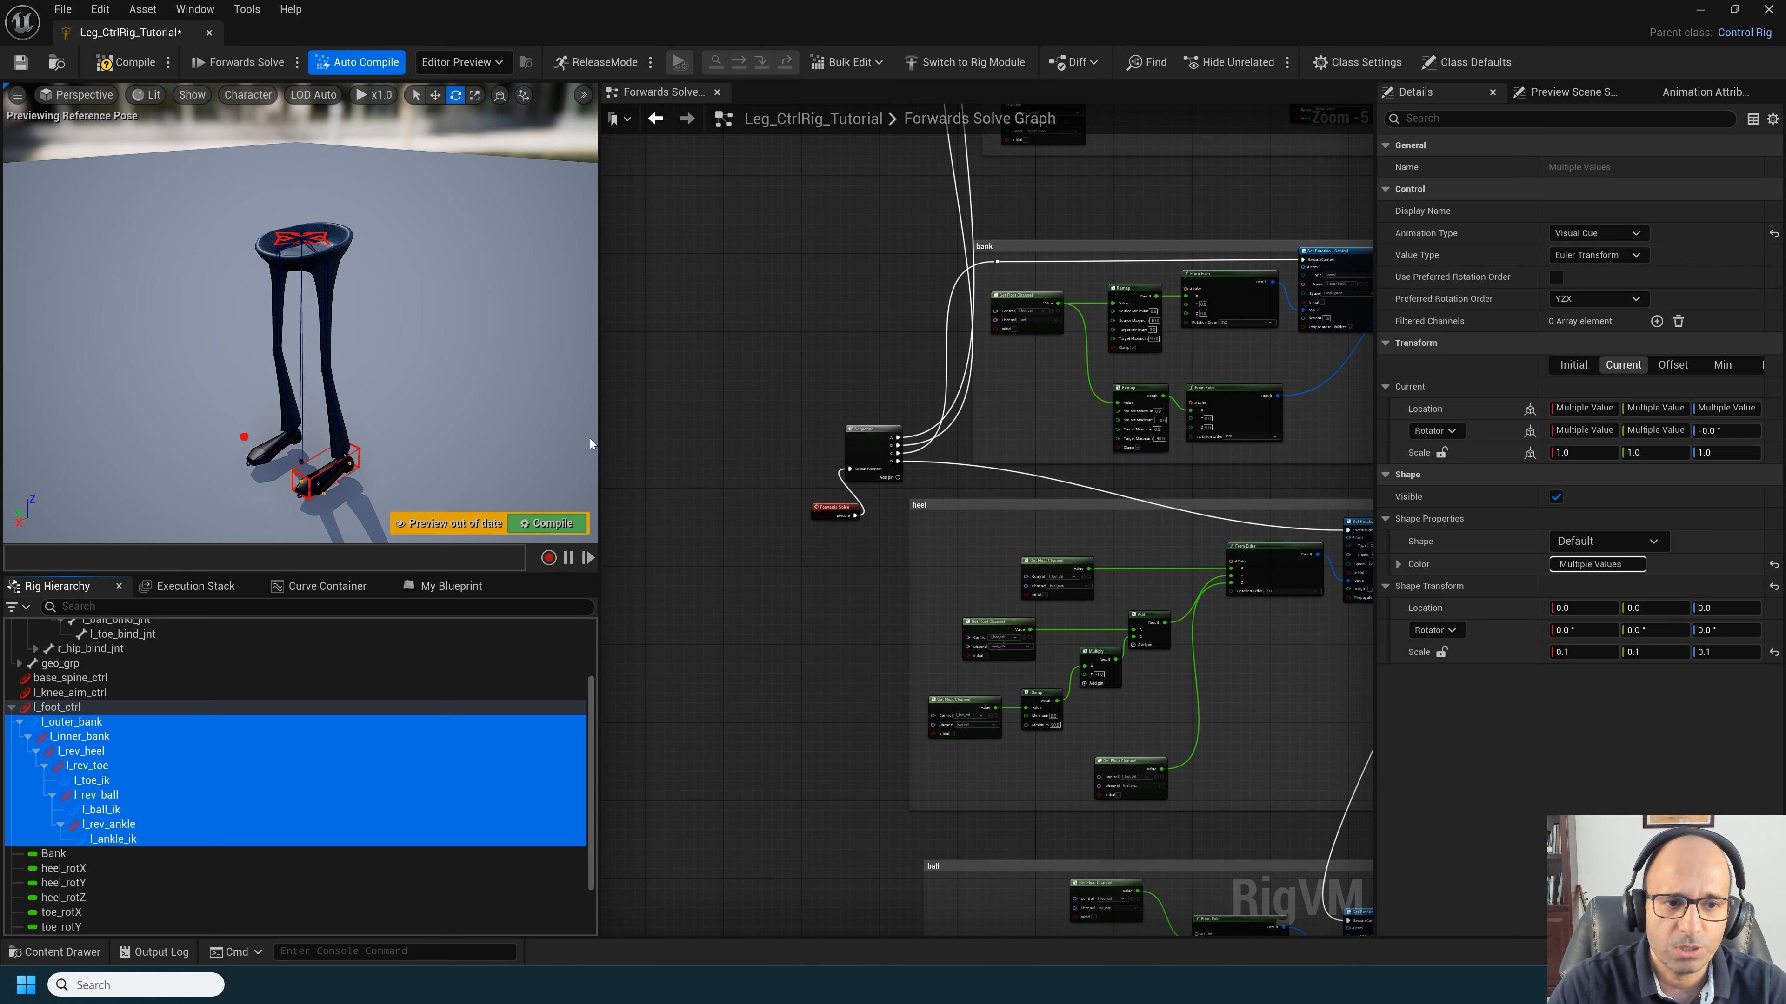
pyautogui.click(1556, 496)
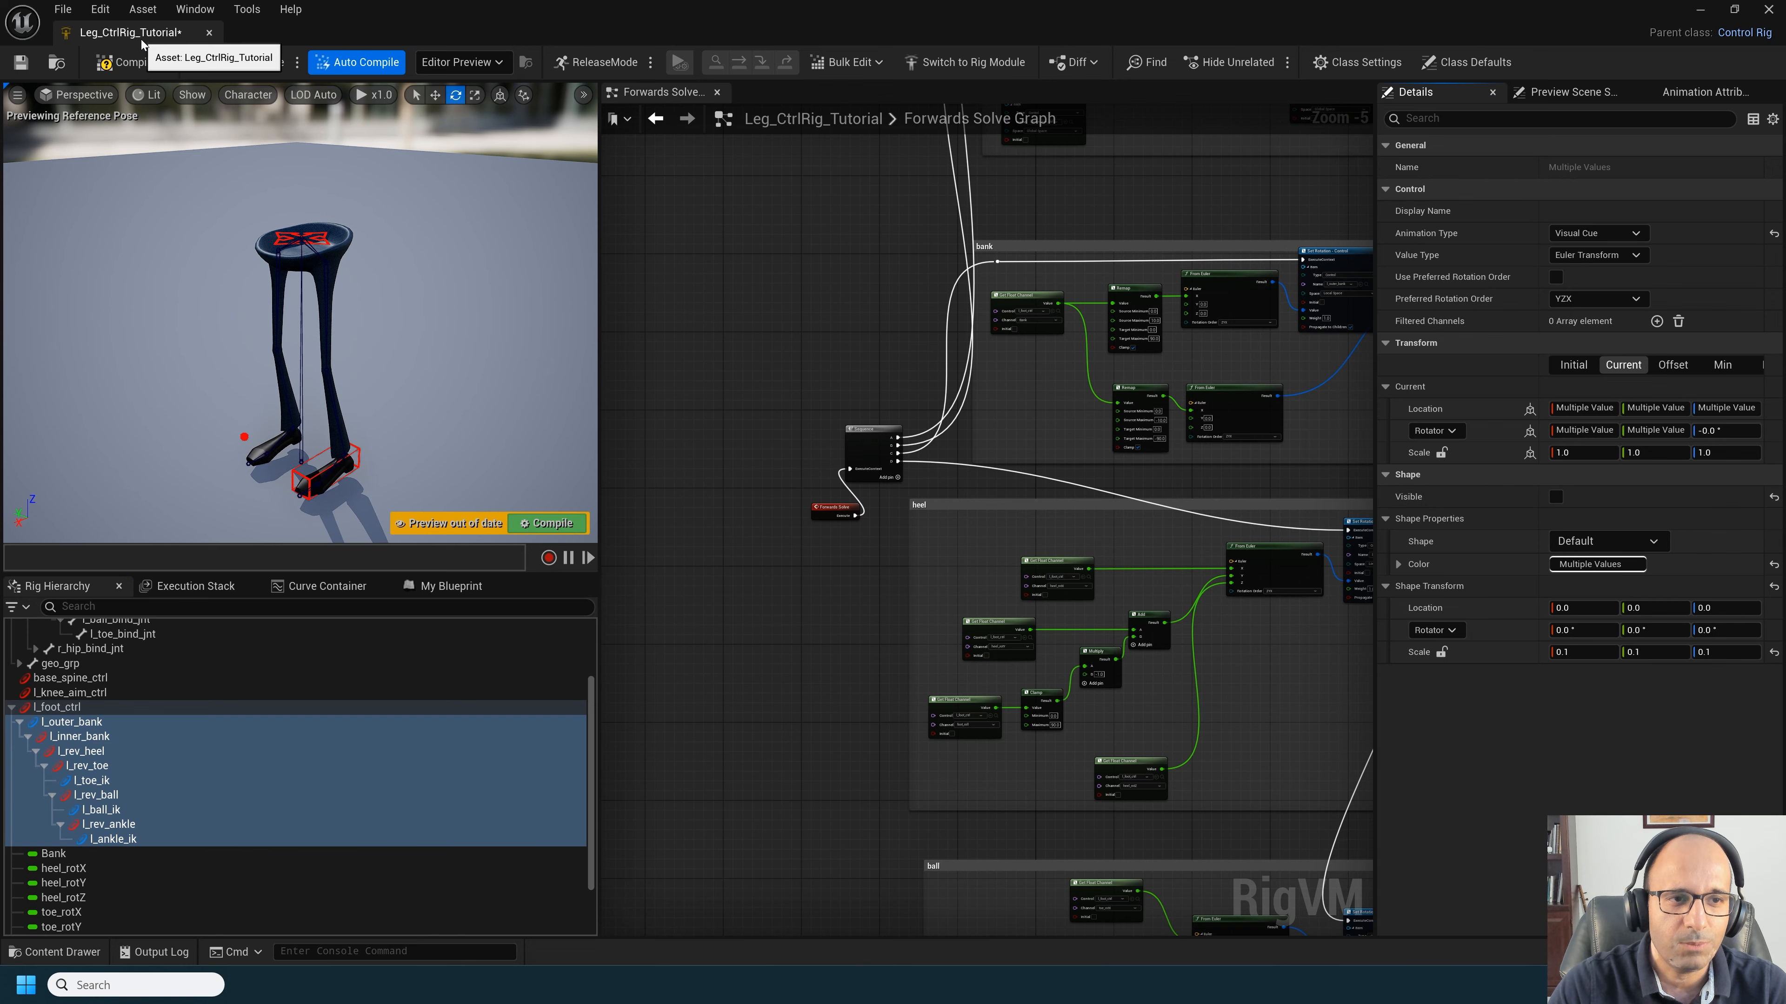
pyautogui.hotkey('ctrl', 's')
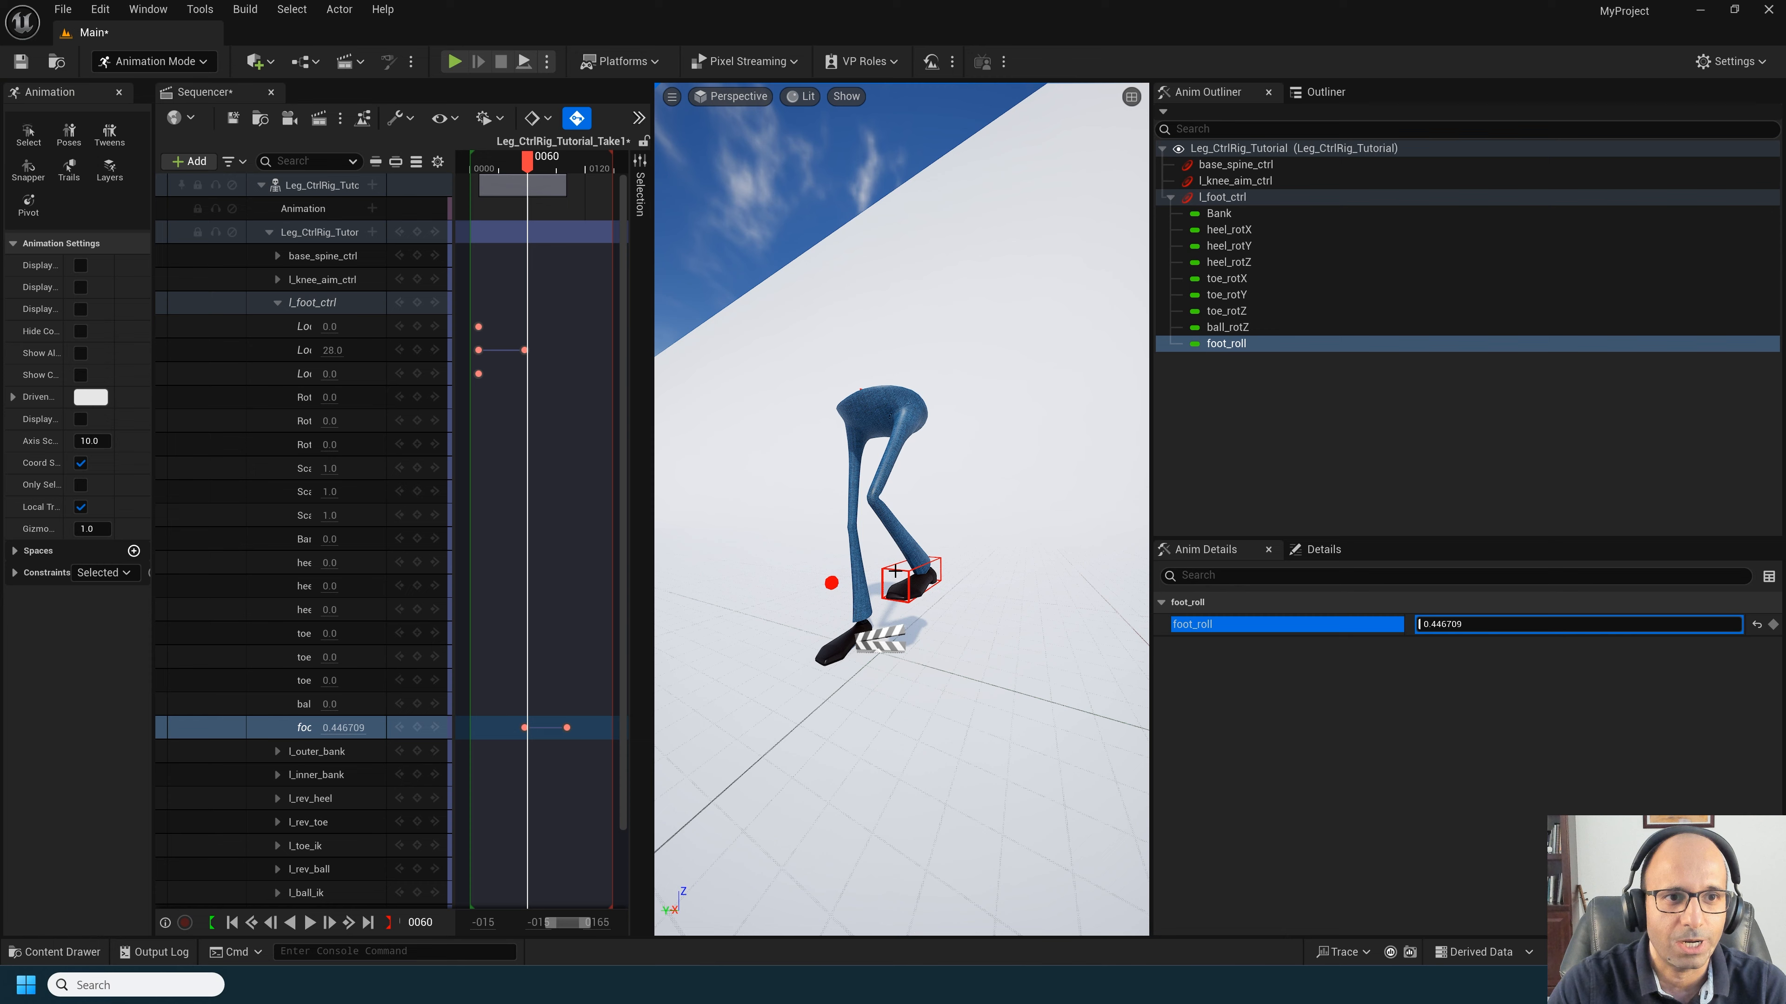
# Step: Select l_foot_ctrl in the level viewport, scrub to frame 72, and vary its foot_roll there, lowering it to about -11.1 before readjusting it
pyautogui.click(895, 571)
pyautogui.moveTo(529, 164)
pyautogui.mouseDown()
pyautogui.moveTo(609, 163)
pyautogui.moveTo(508, 163)
pyautogui.moveTo(534, 163)
pyautogui.mouseUp()
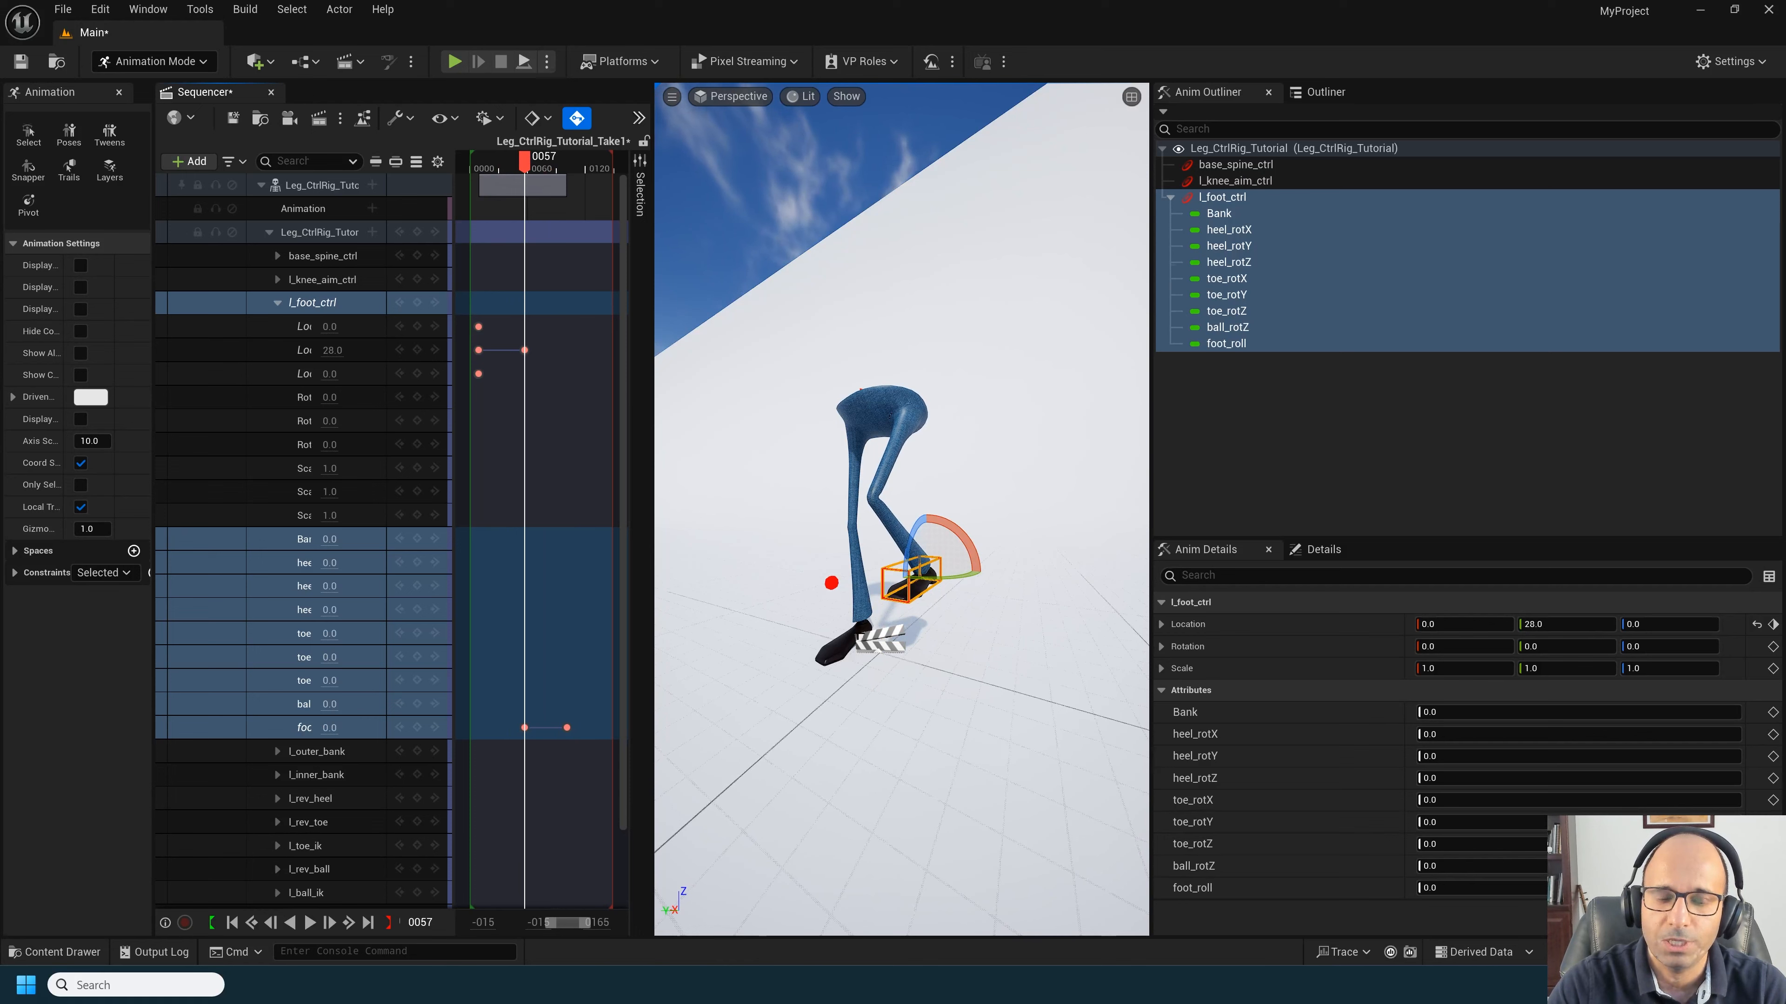
pyautogui.keyDown('alt'); pyautogui.moveTo(1013, 302); pyautogui.dragTo(972, 304); pyautogui.keyUp('alt')
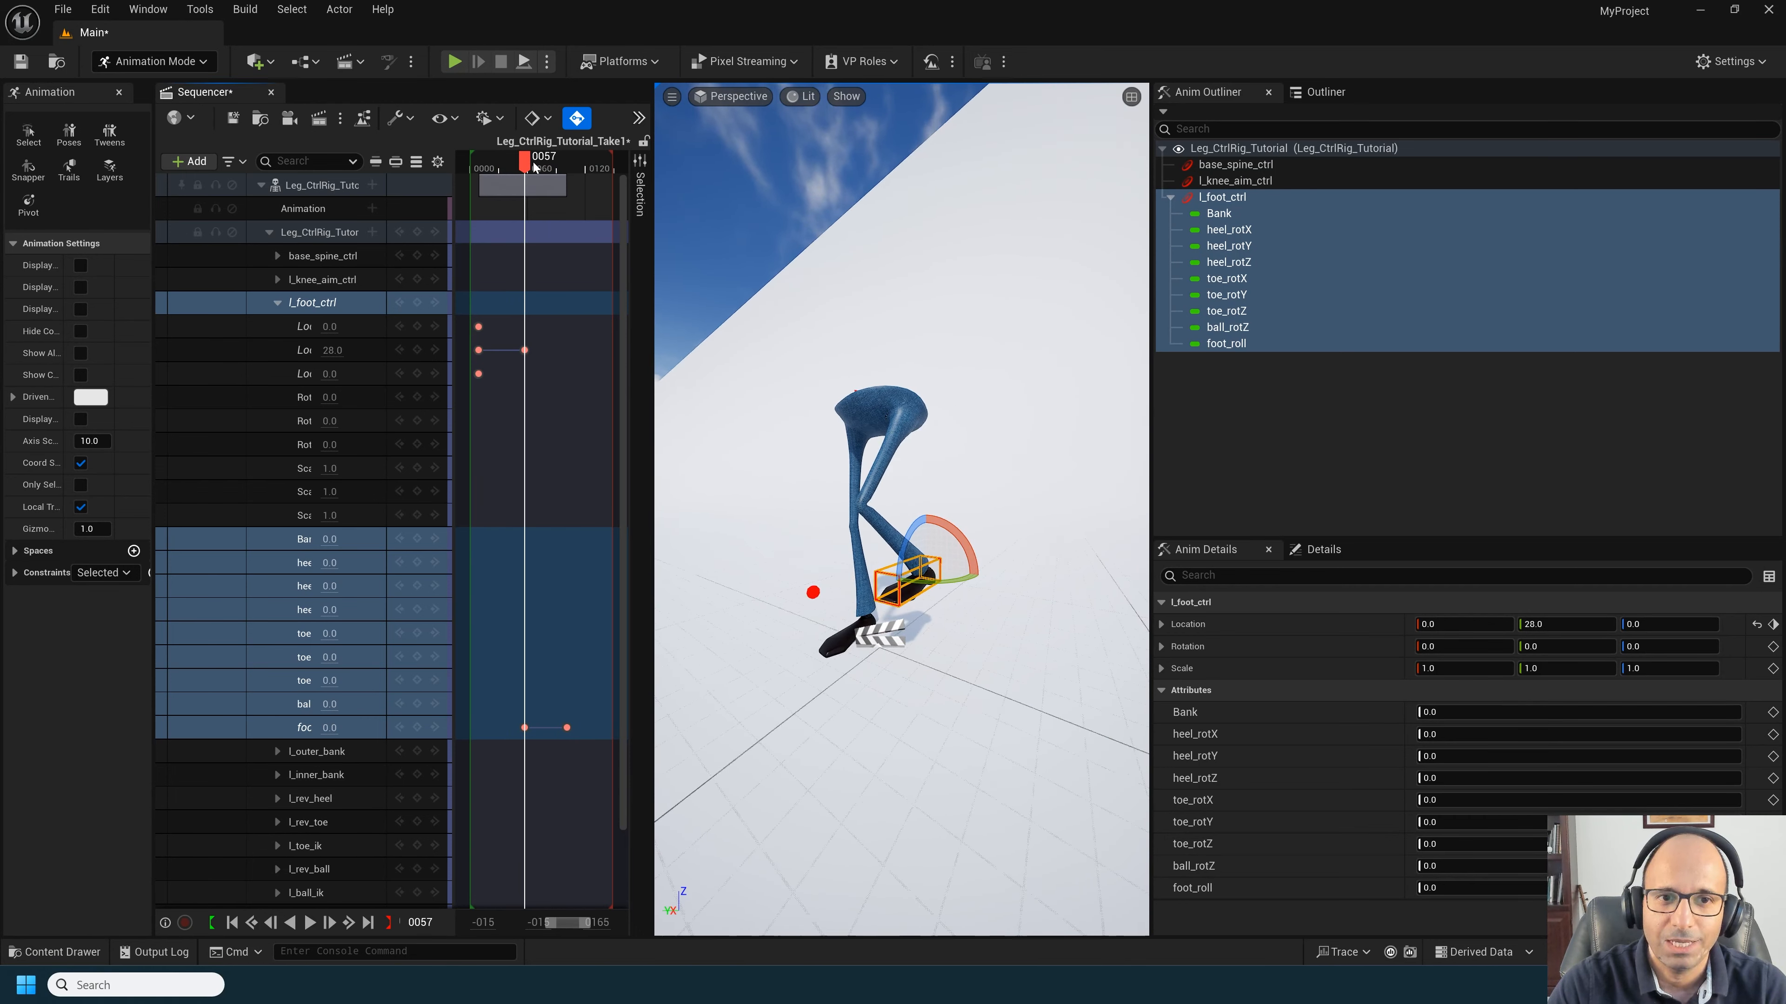
pyautogui.moveTo(525, 163); pyautogui.dragTo(540, 199)
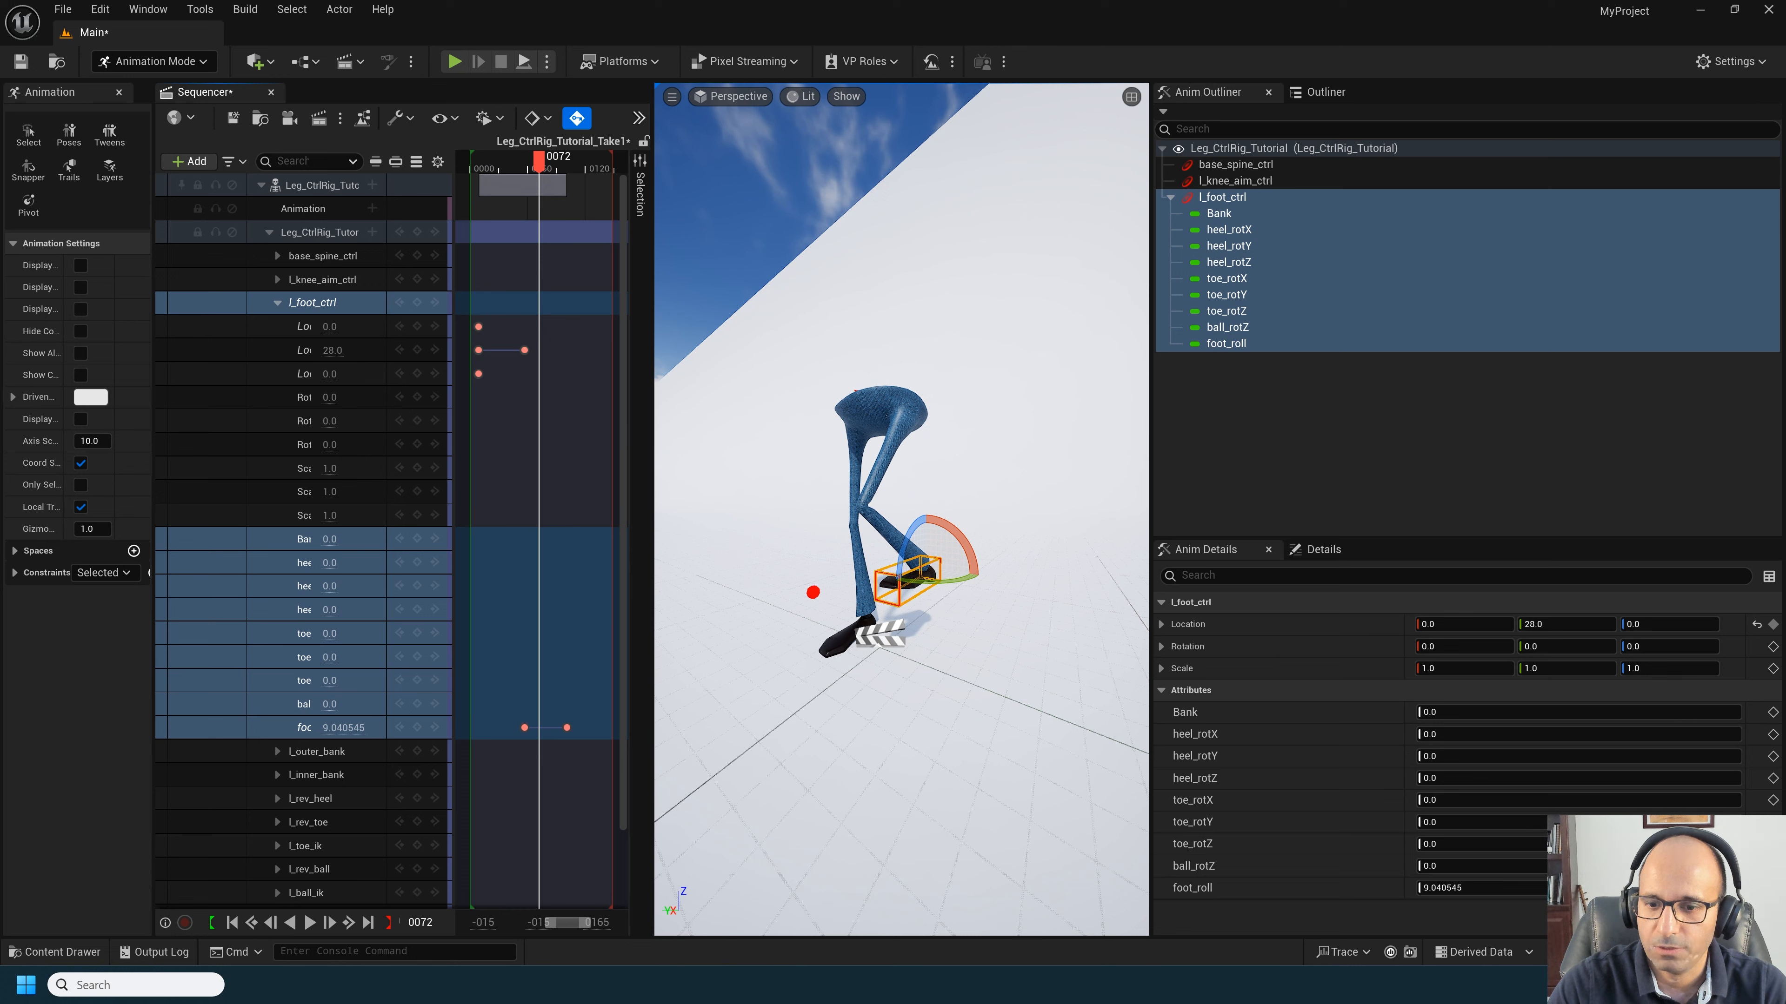
pyautogui.moveTo(1479, 888); pyautogui.dragTo(1397, 888)
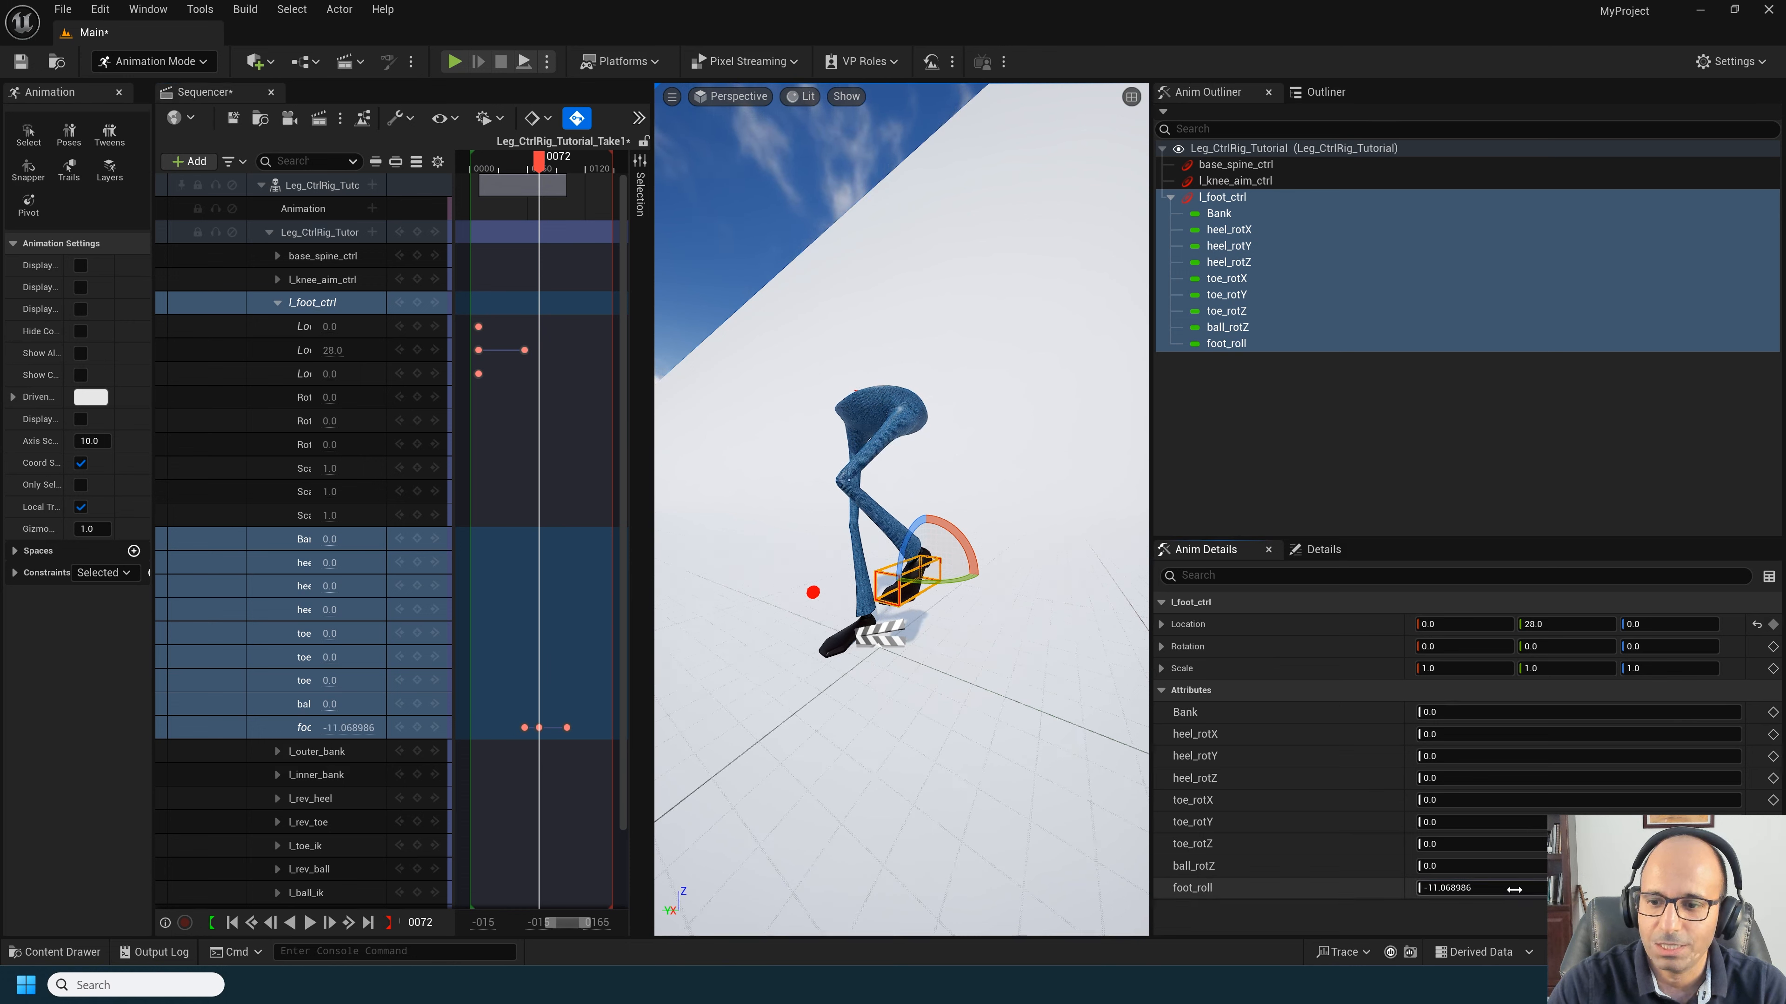
pyautogui.moveTo(1513, 890)
pyautogui.mouseDown()
pyautogui.moveTo(1554, 889)
pyautogui.moveTo(1532, 890)
pyautogui.mouseUp()
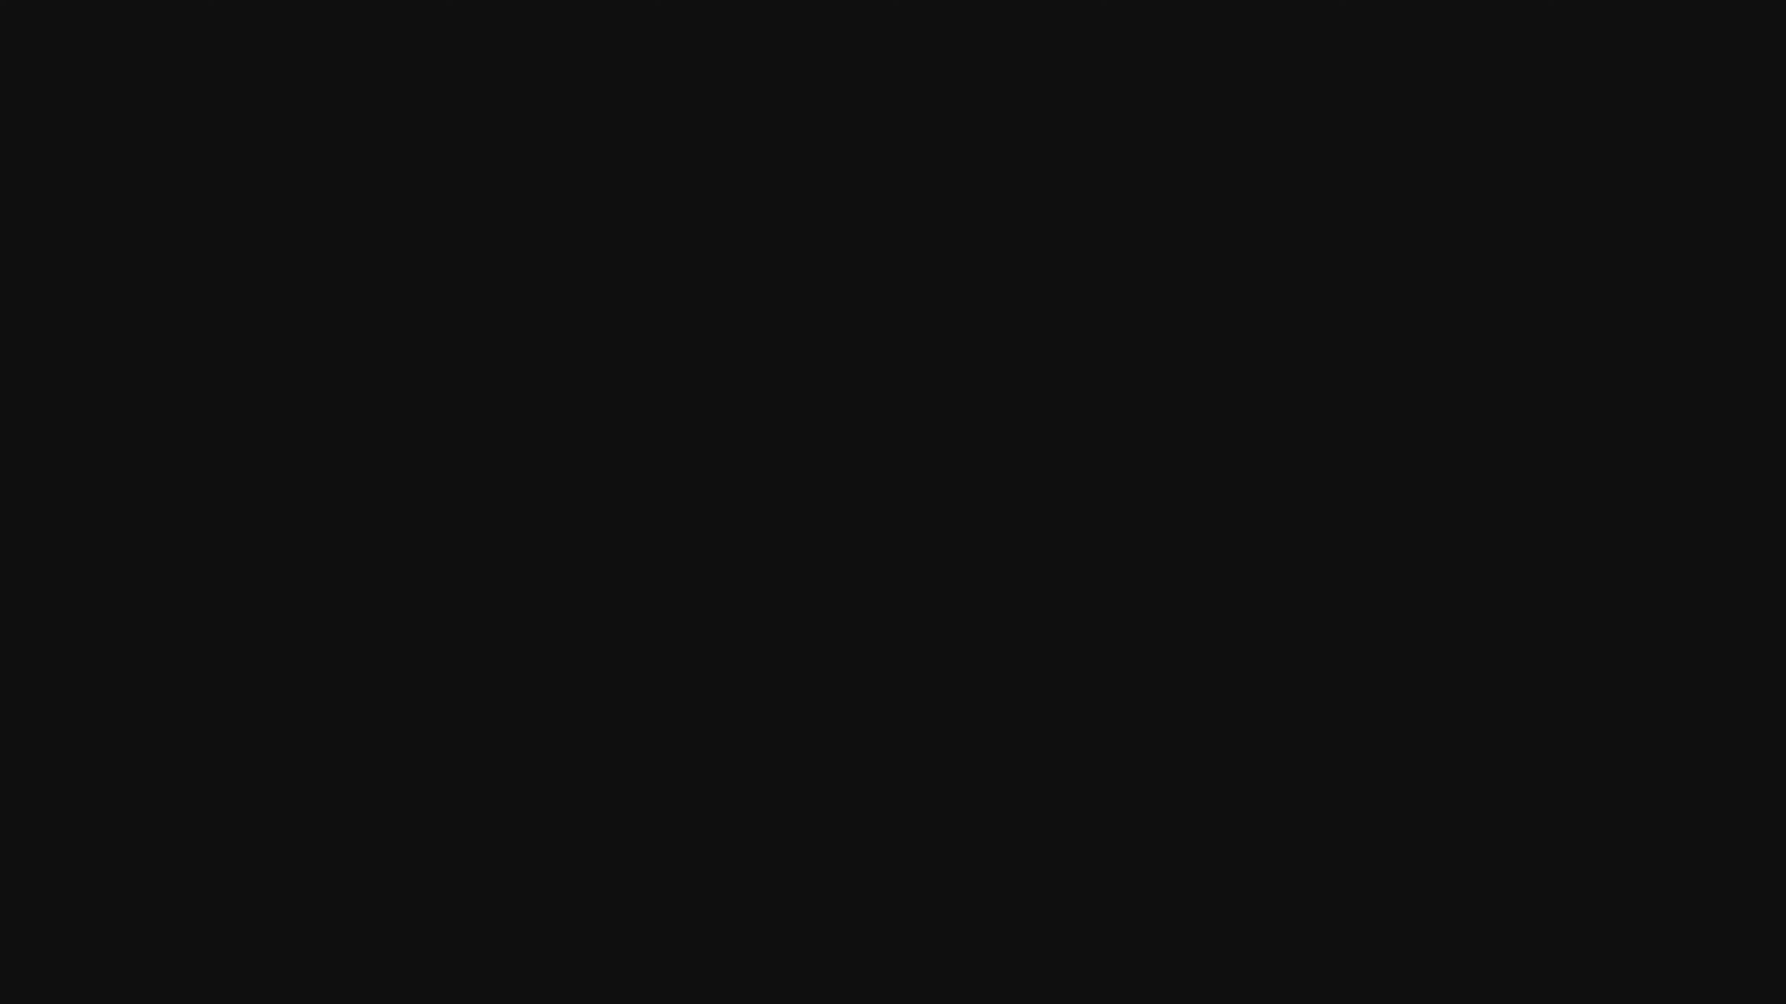